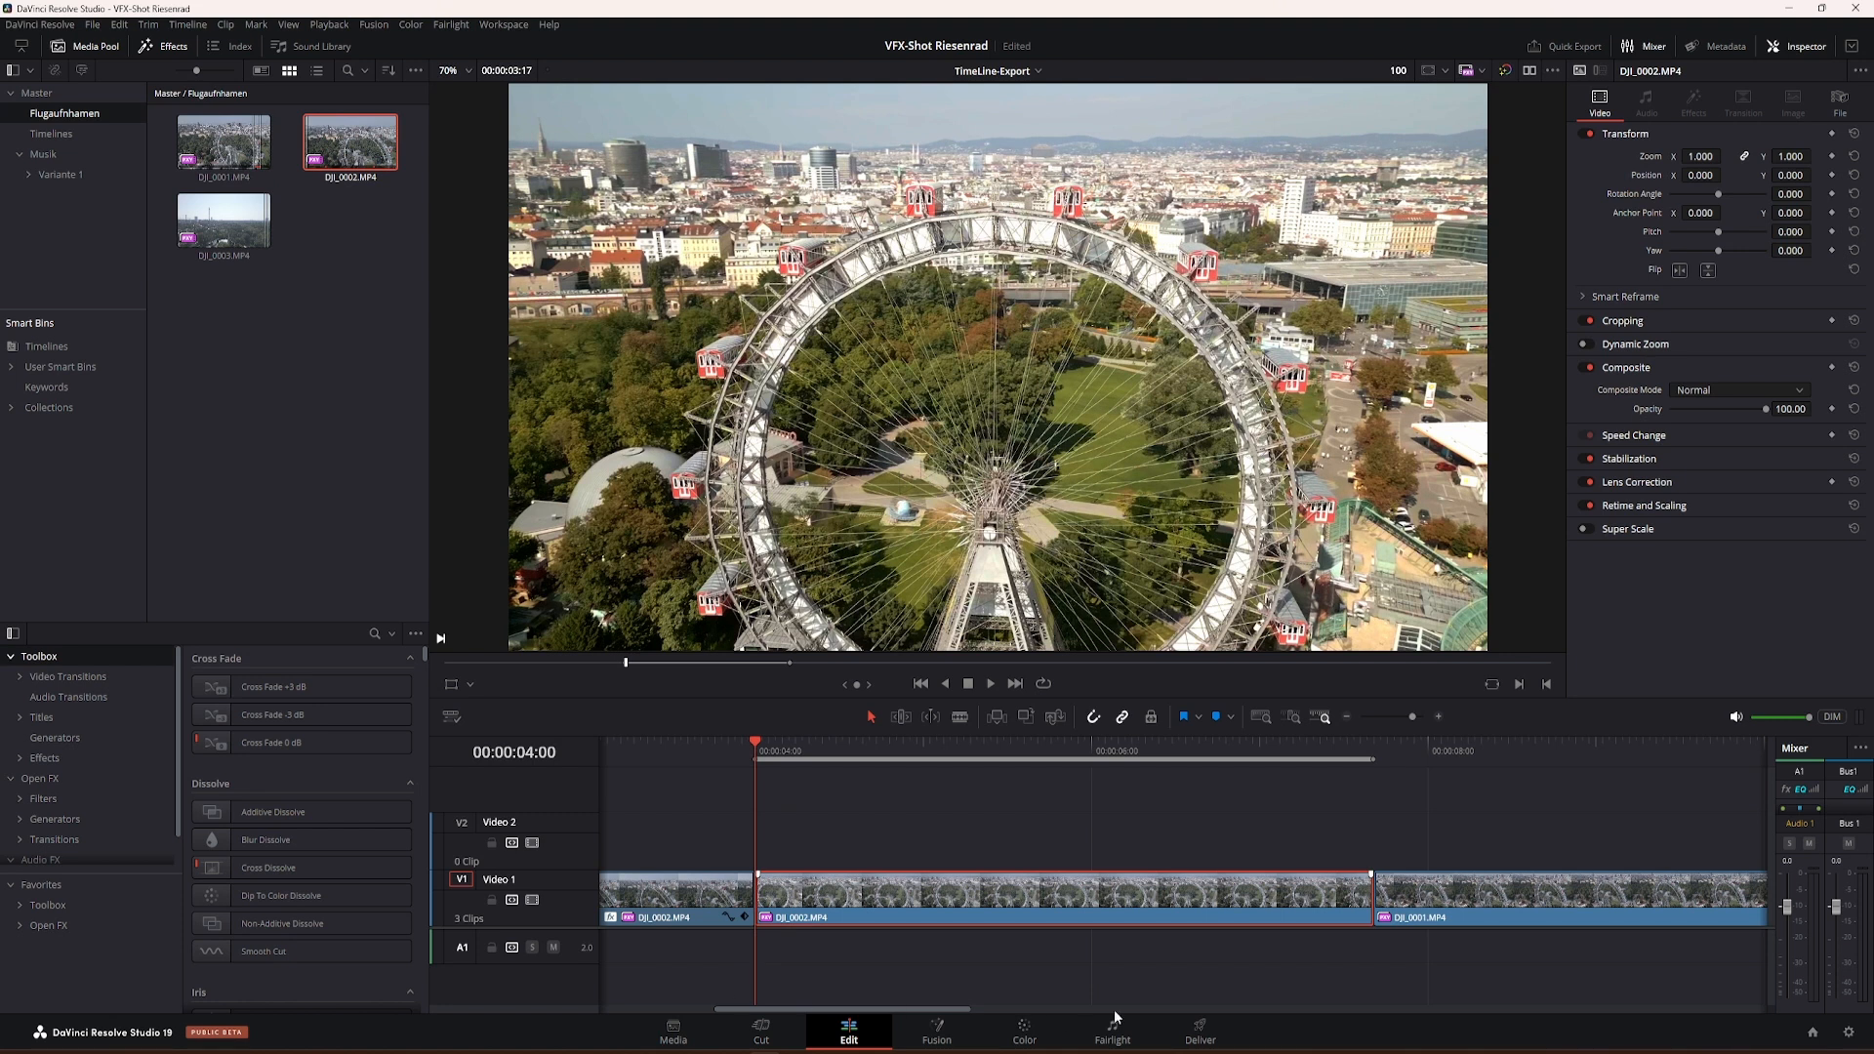
Step: Open the render settings for delivering the timeline and browse to the Tutorials folder as the export location
left_click(1192, 1034)
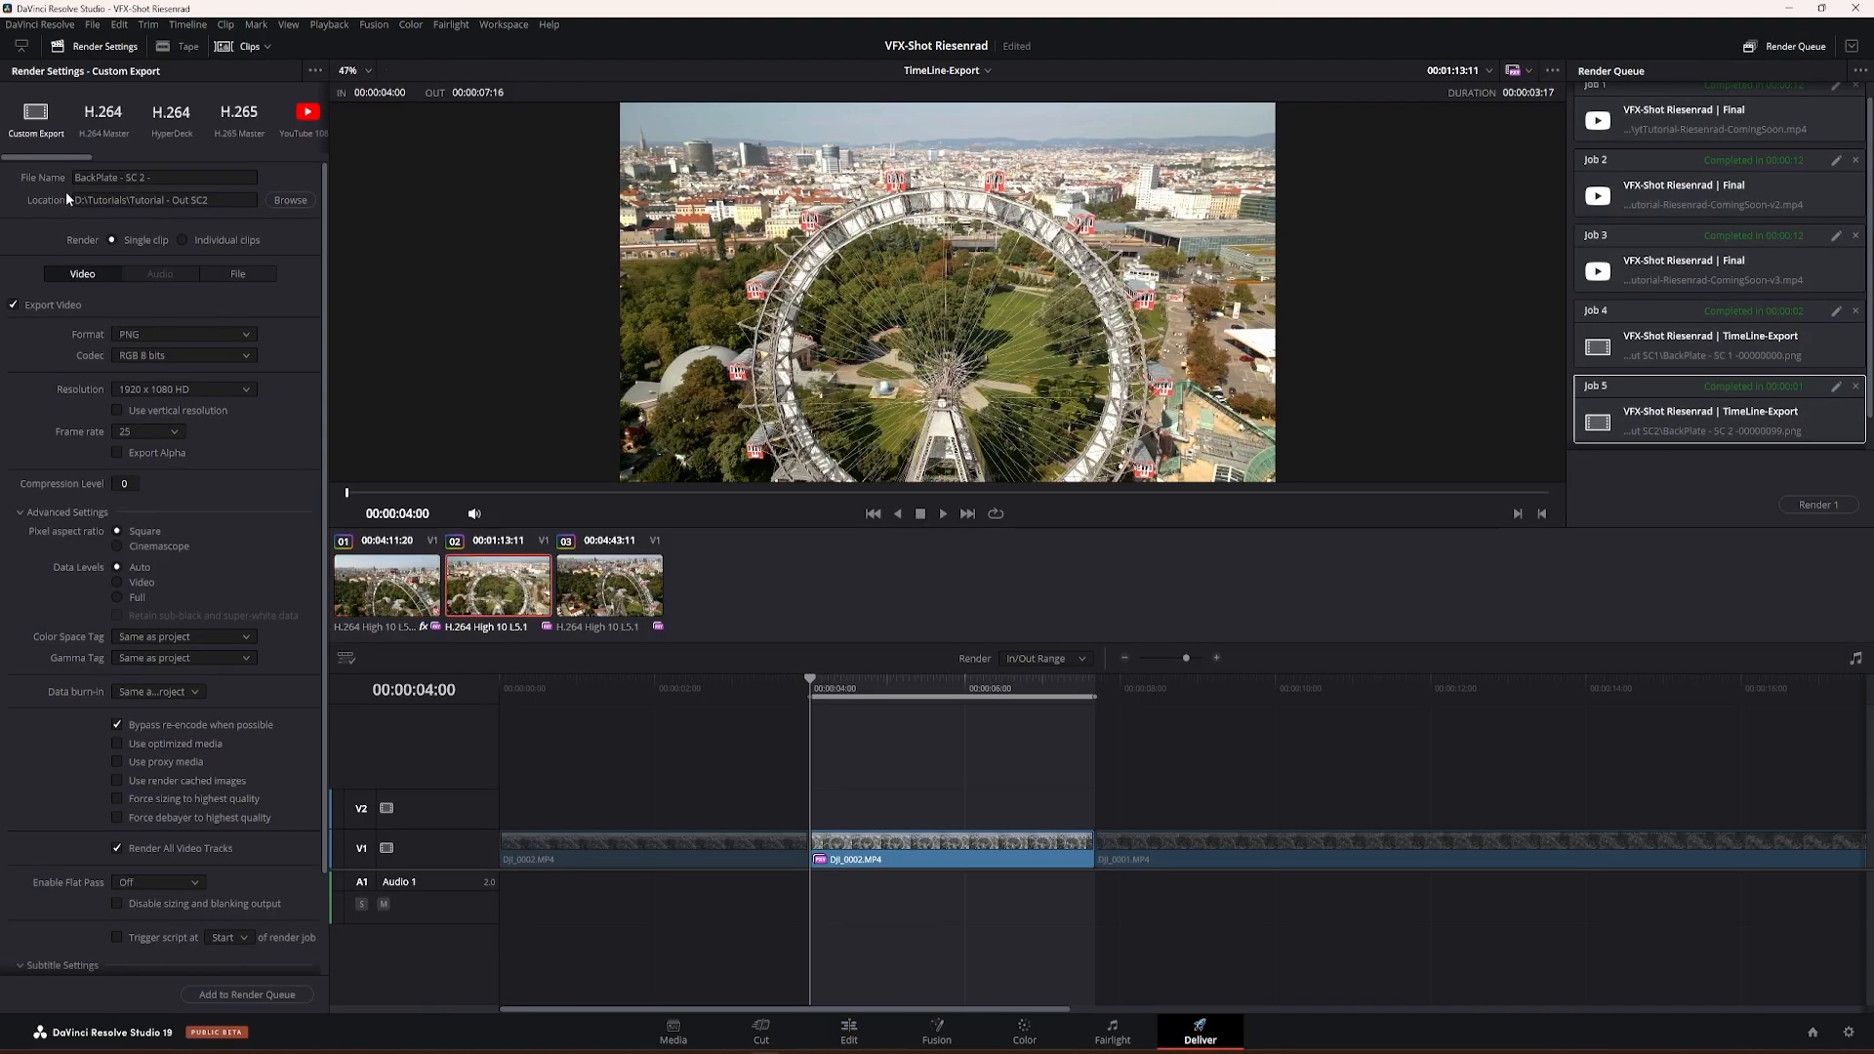
left_click(168, 182)
left_click(300, 203)
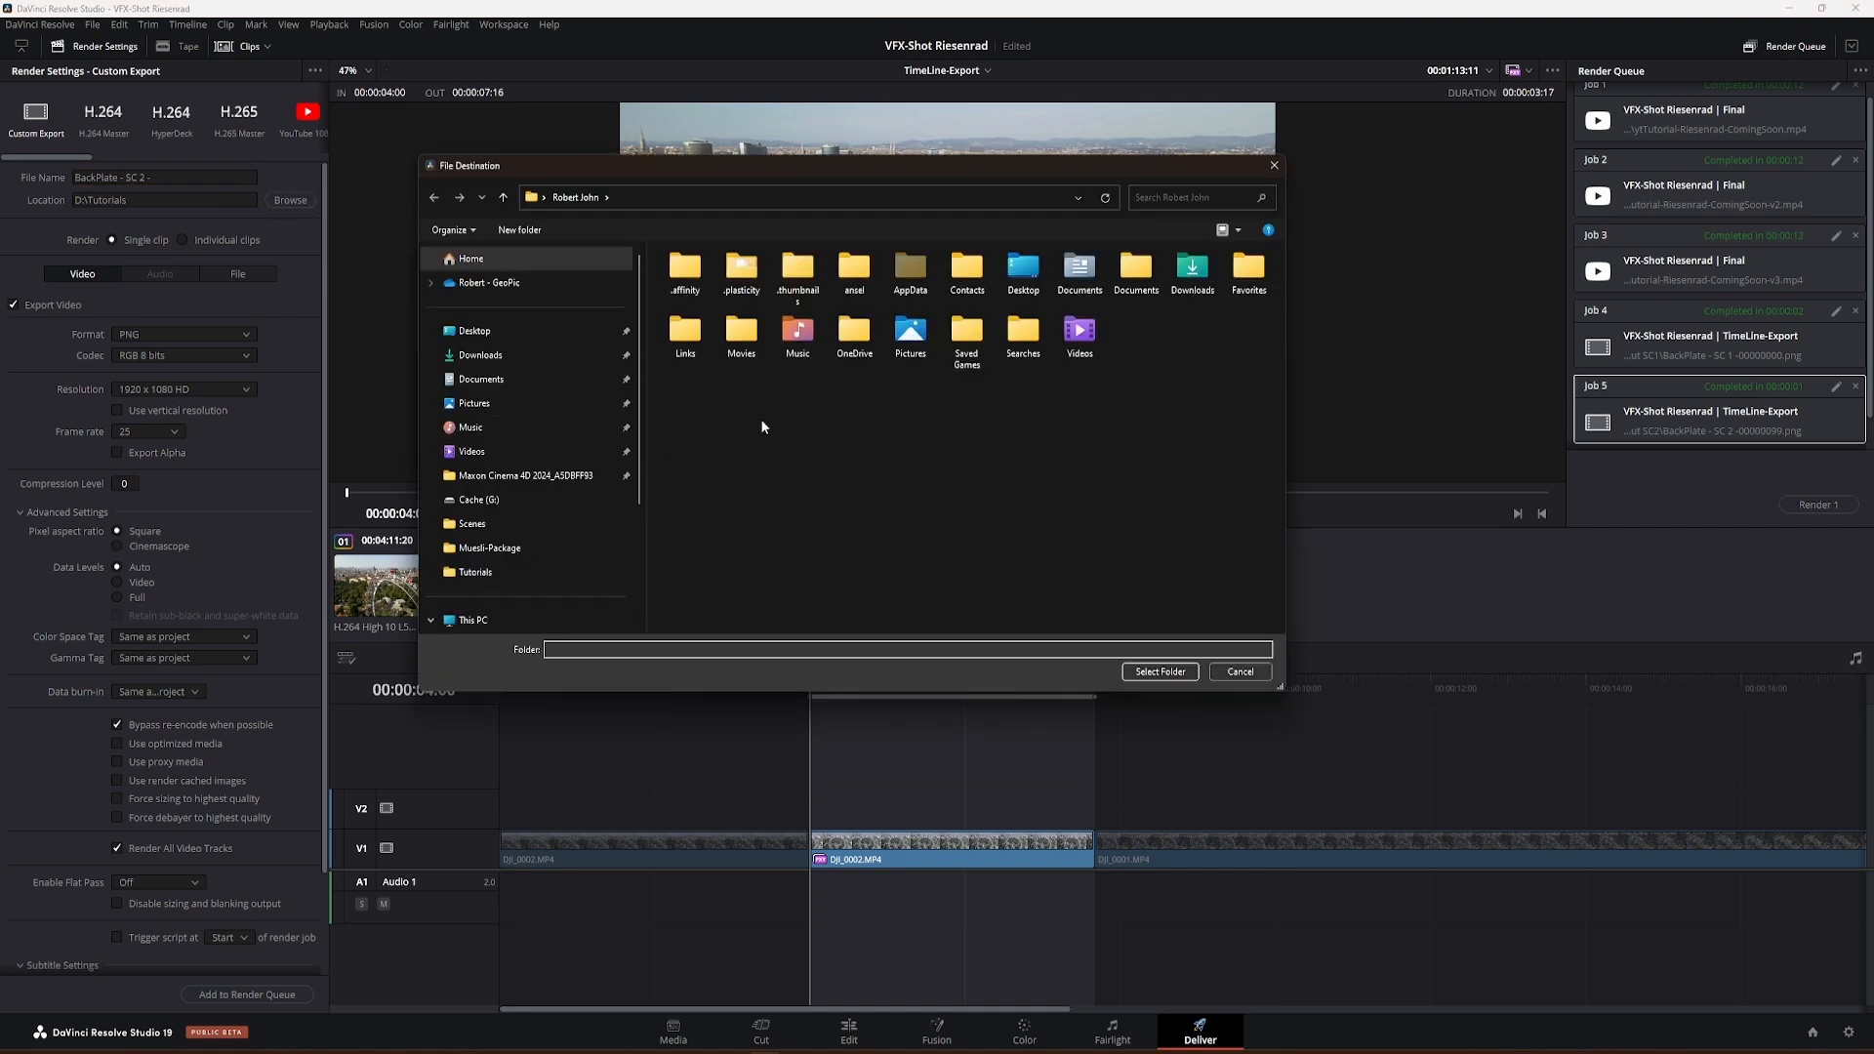
left_click(537, 566)
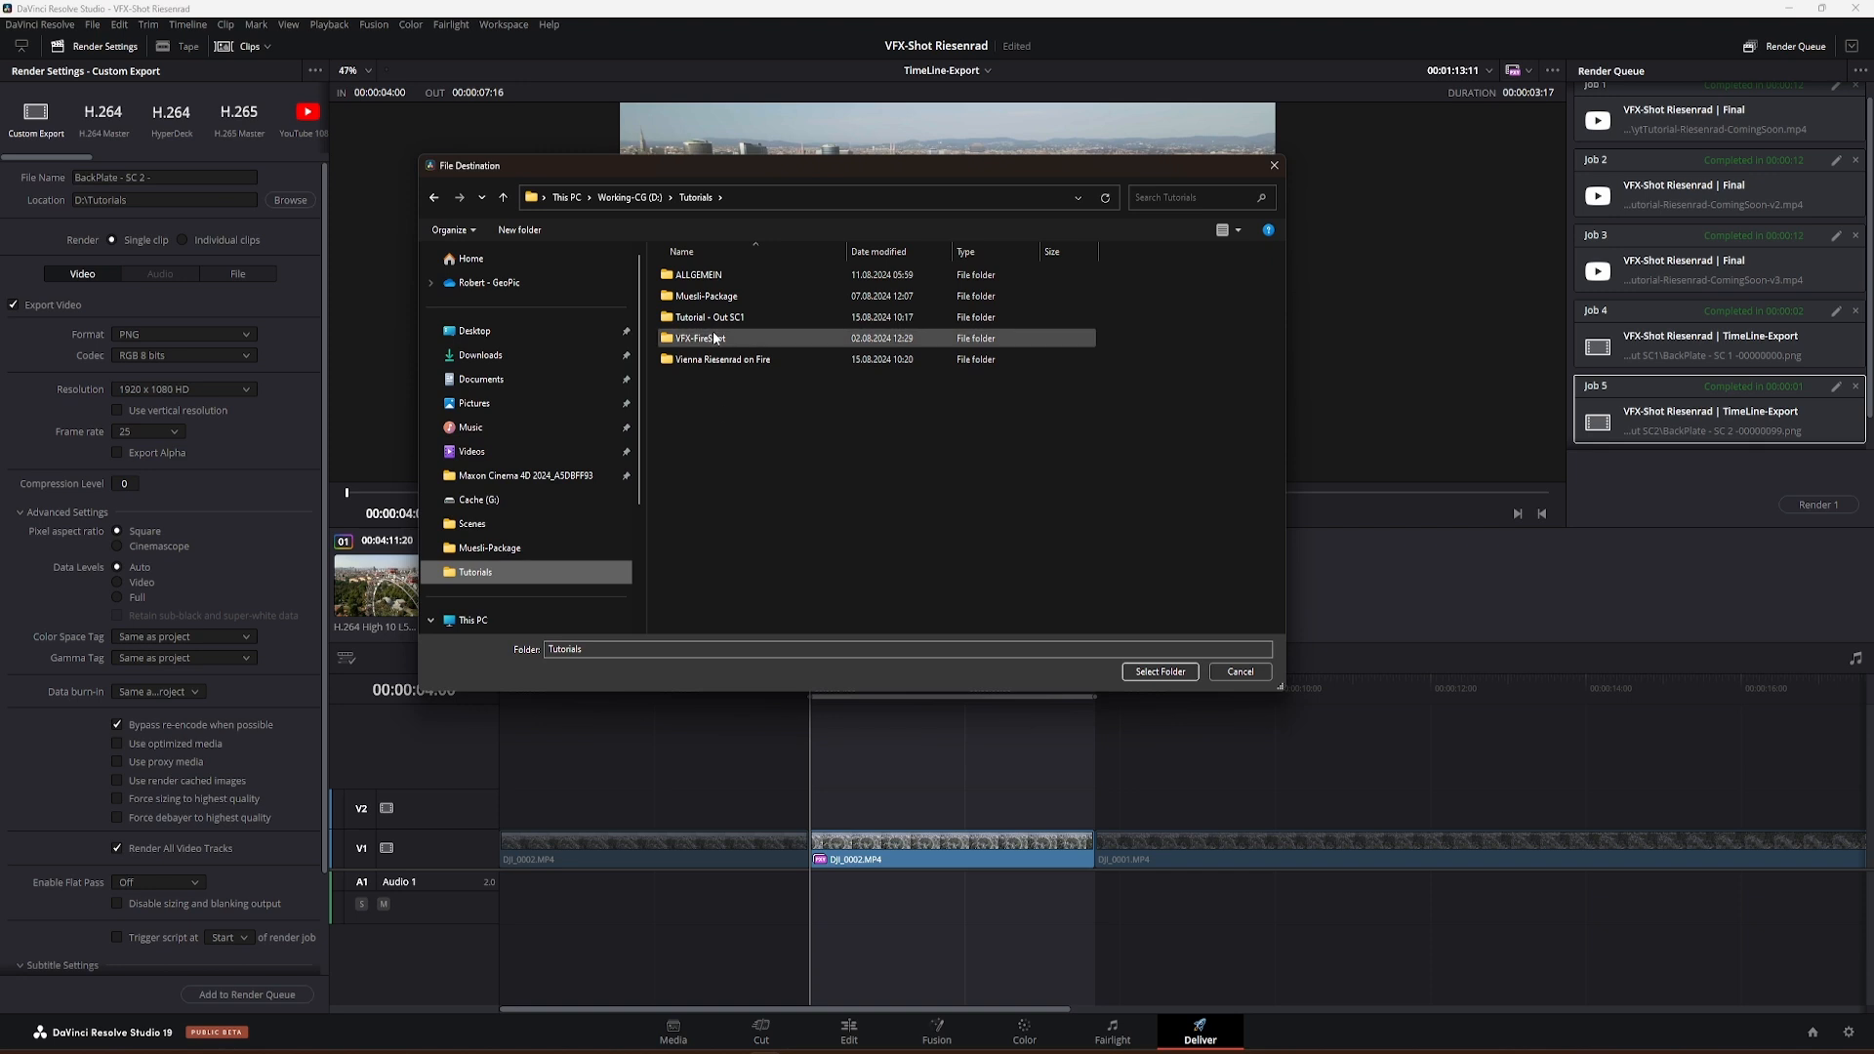
Step: Create a folder named "Tutorial - Out SC2" inside Tutorials, reusing the existing SC1 folder's name as the basis
left_click(525, 232)
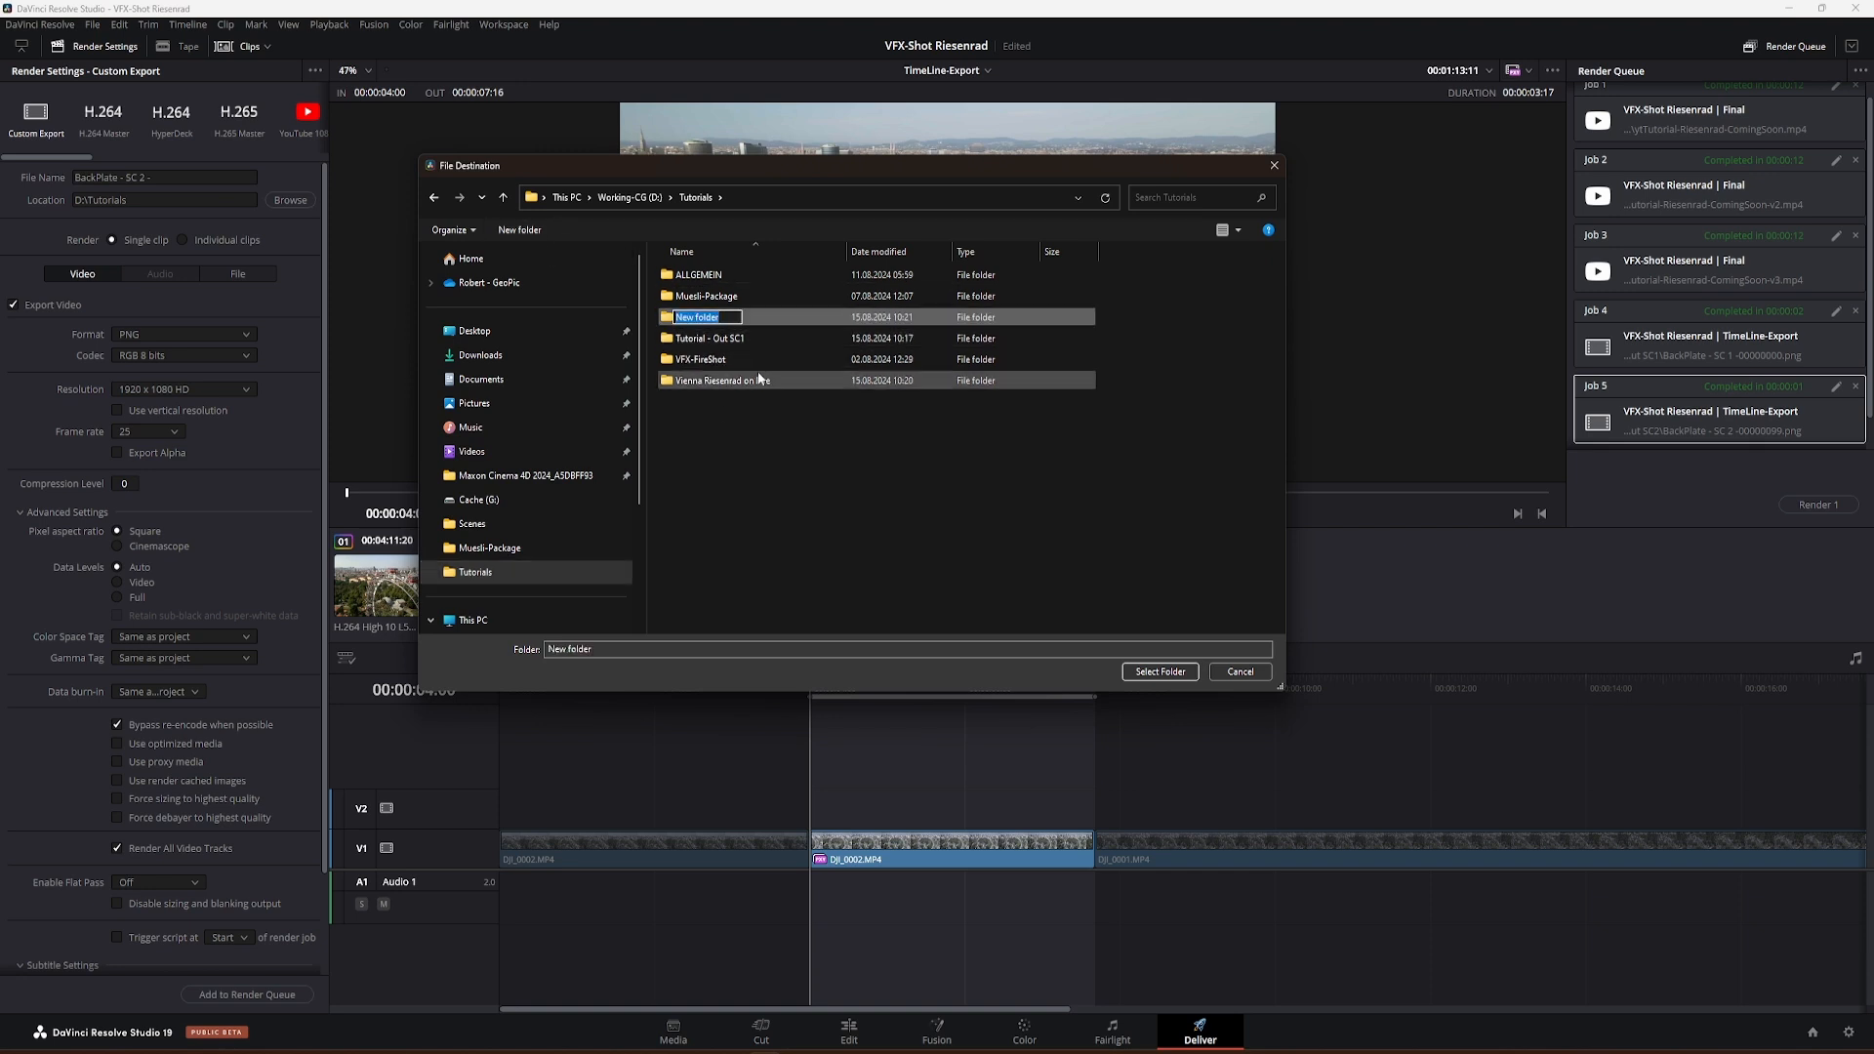
left_click(721, 340)
left_click(719, 340)
key("ctrl+c")
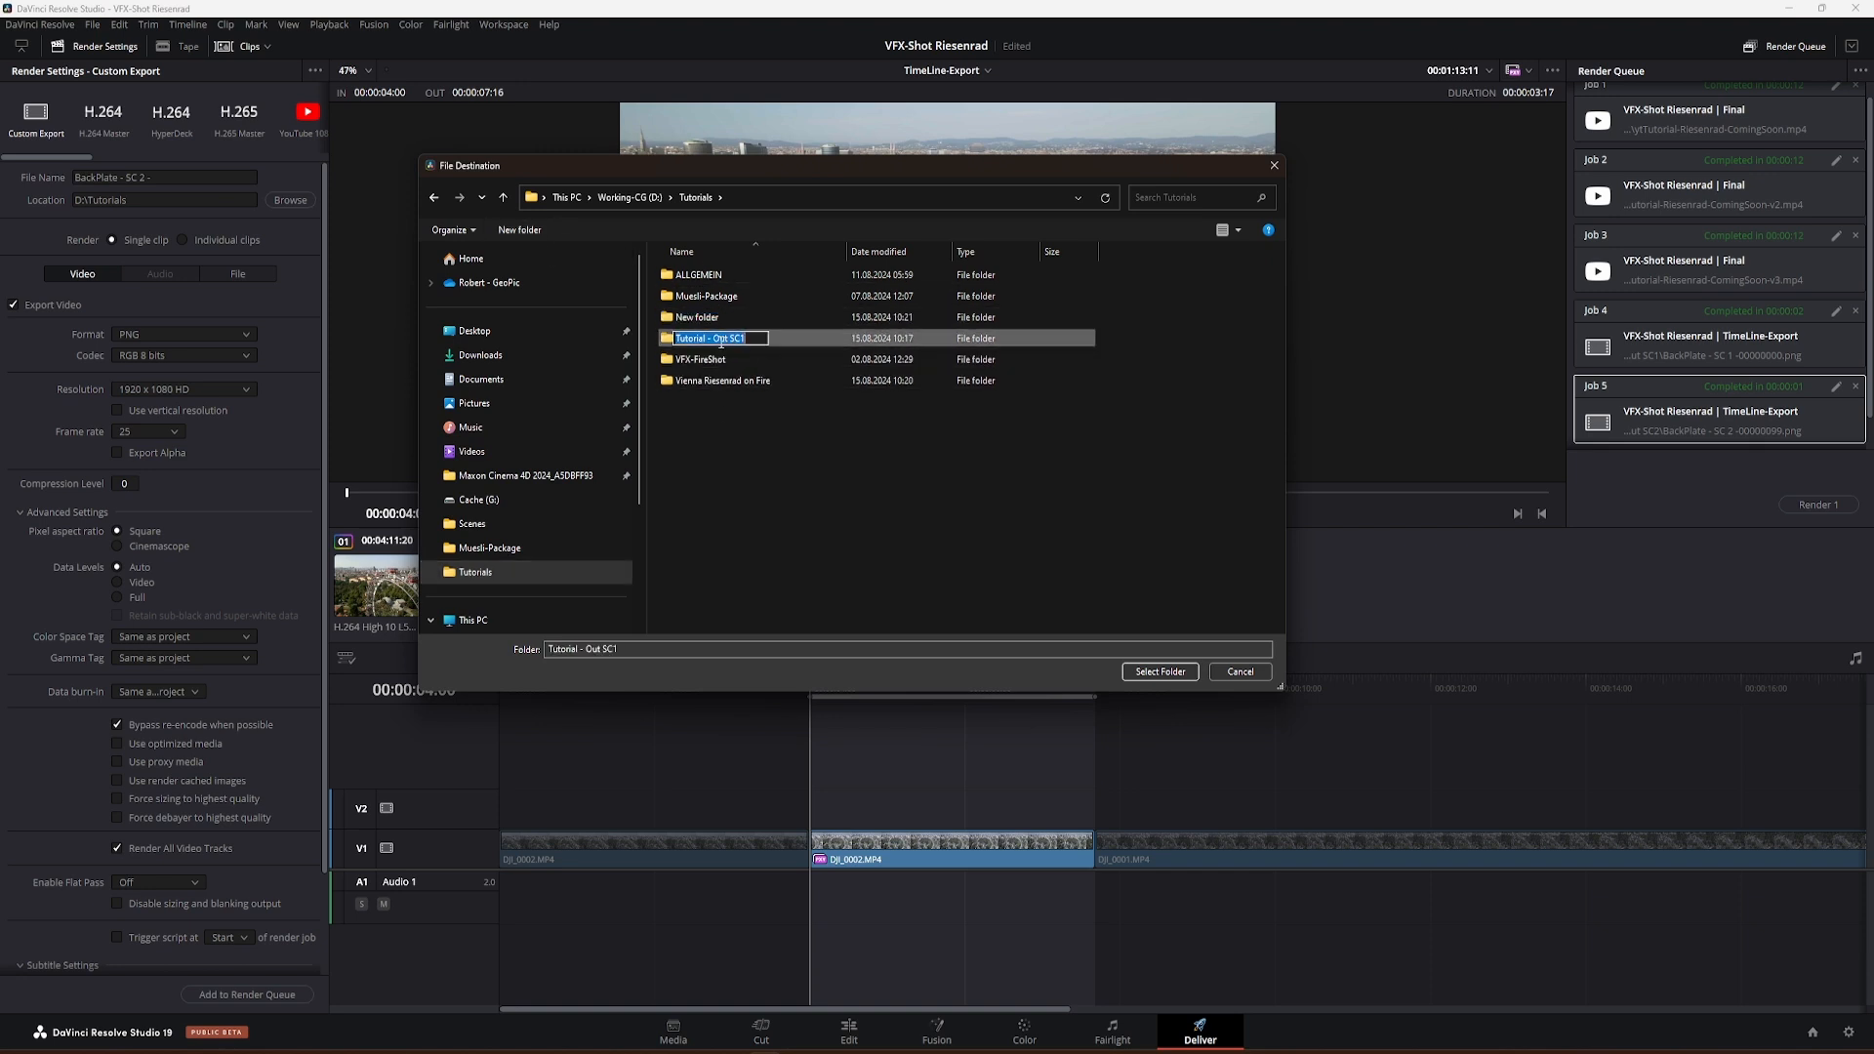
left_click(707, 318)
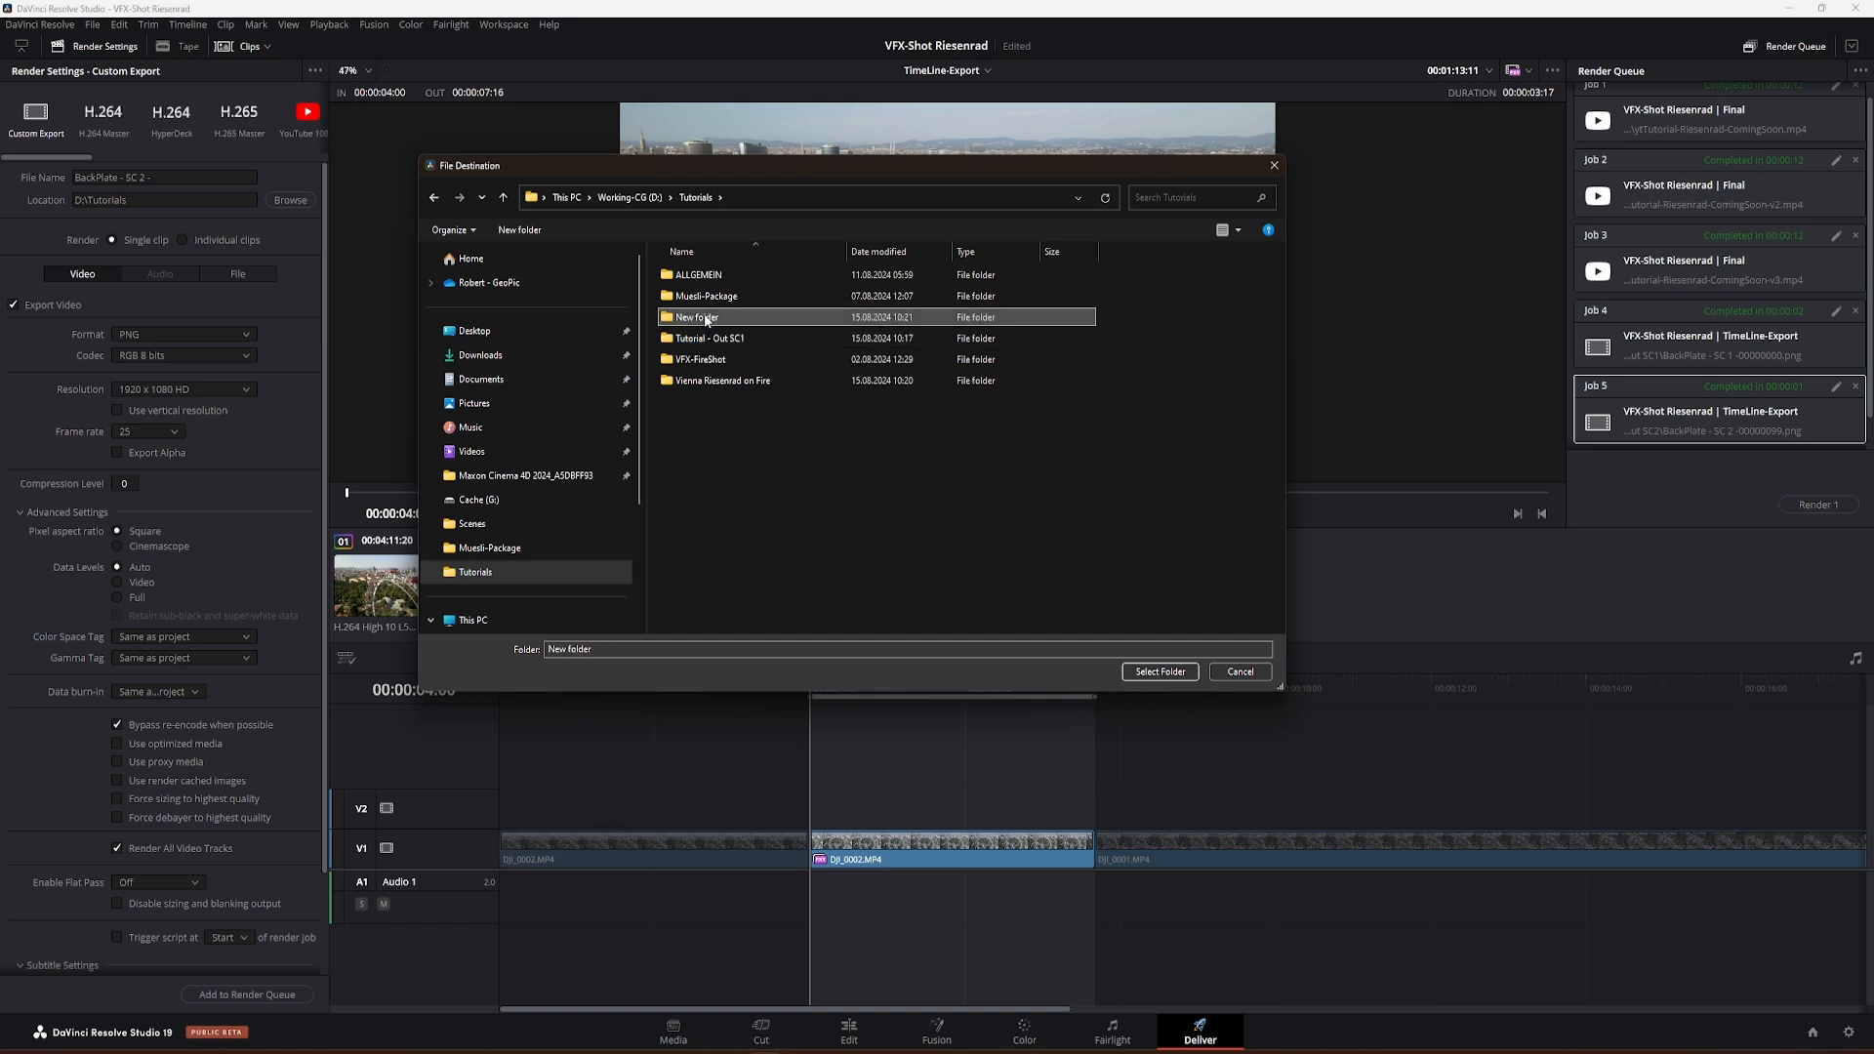
left_click(708, 318)
key("ctrl+v")
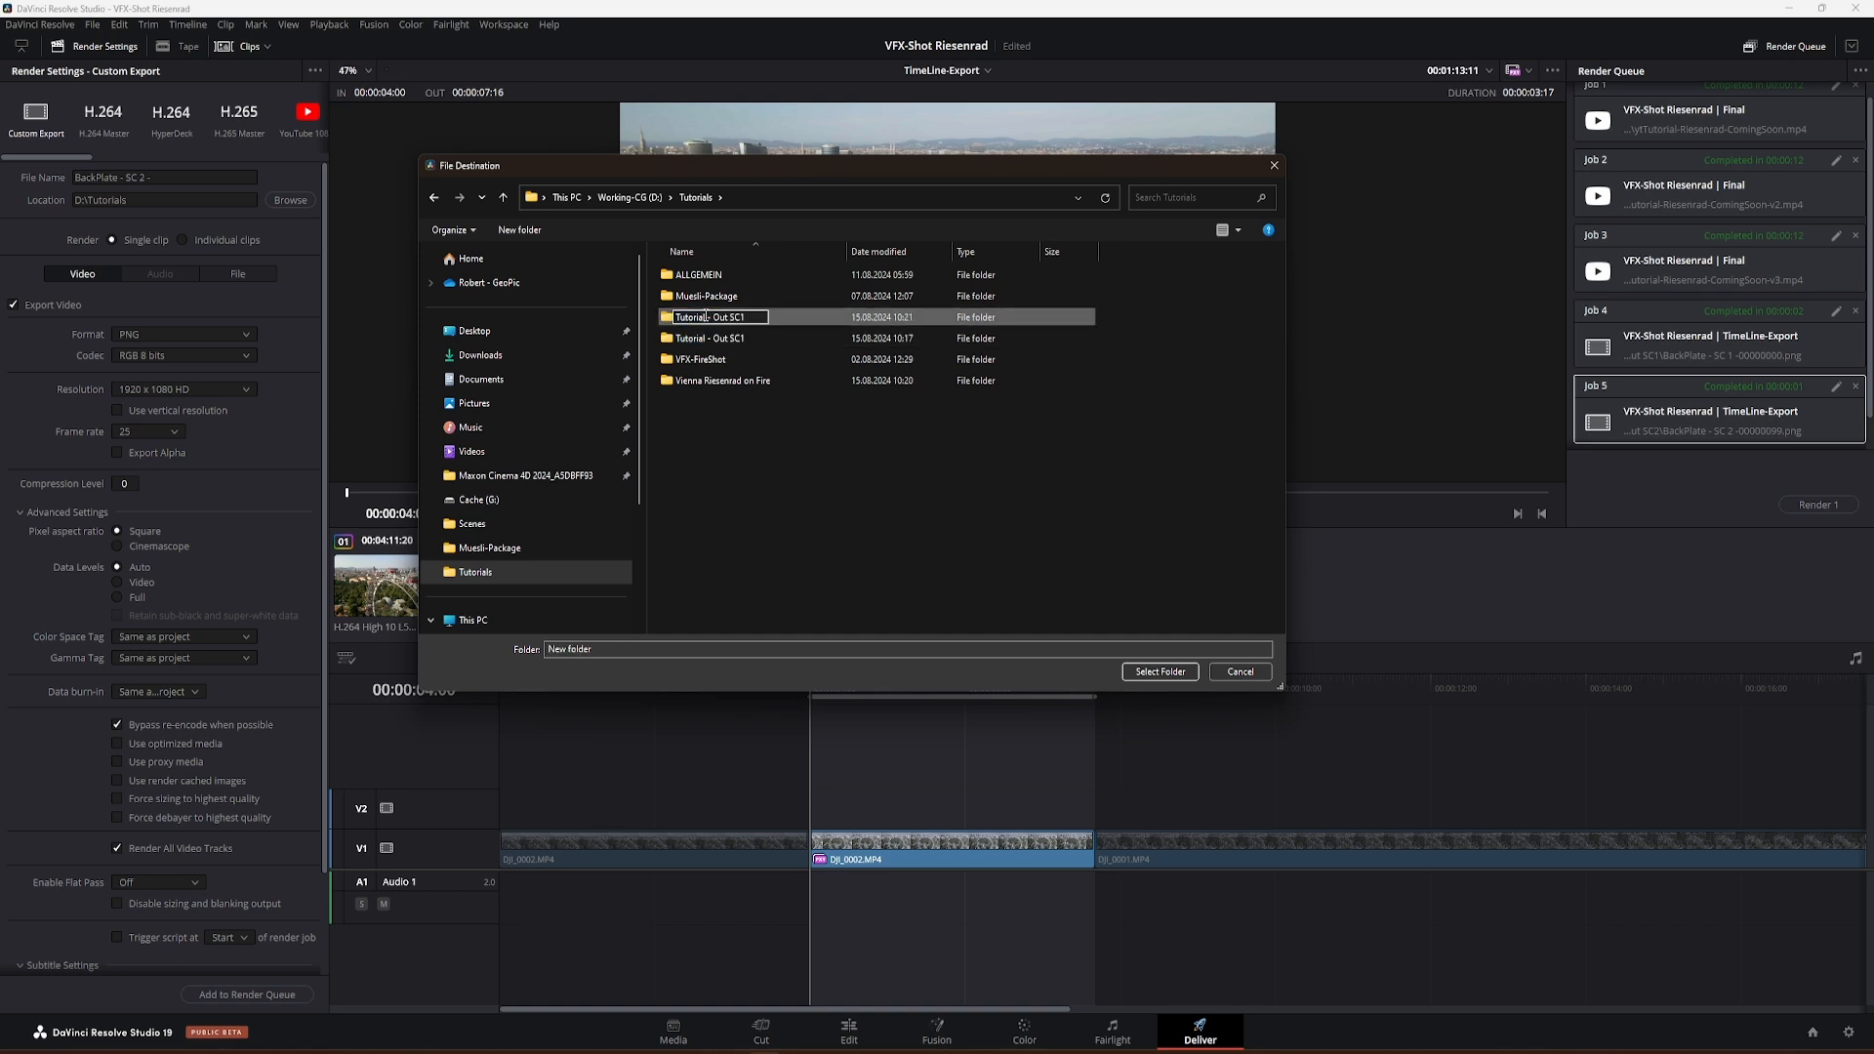
type("2")
key("Return")
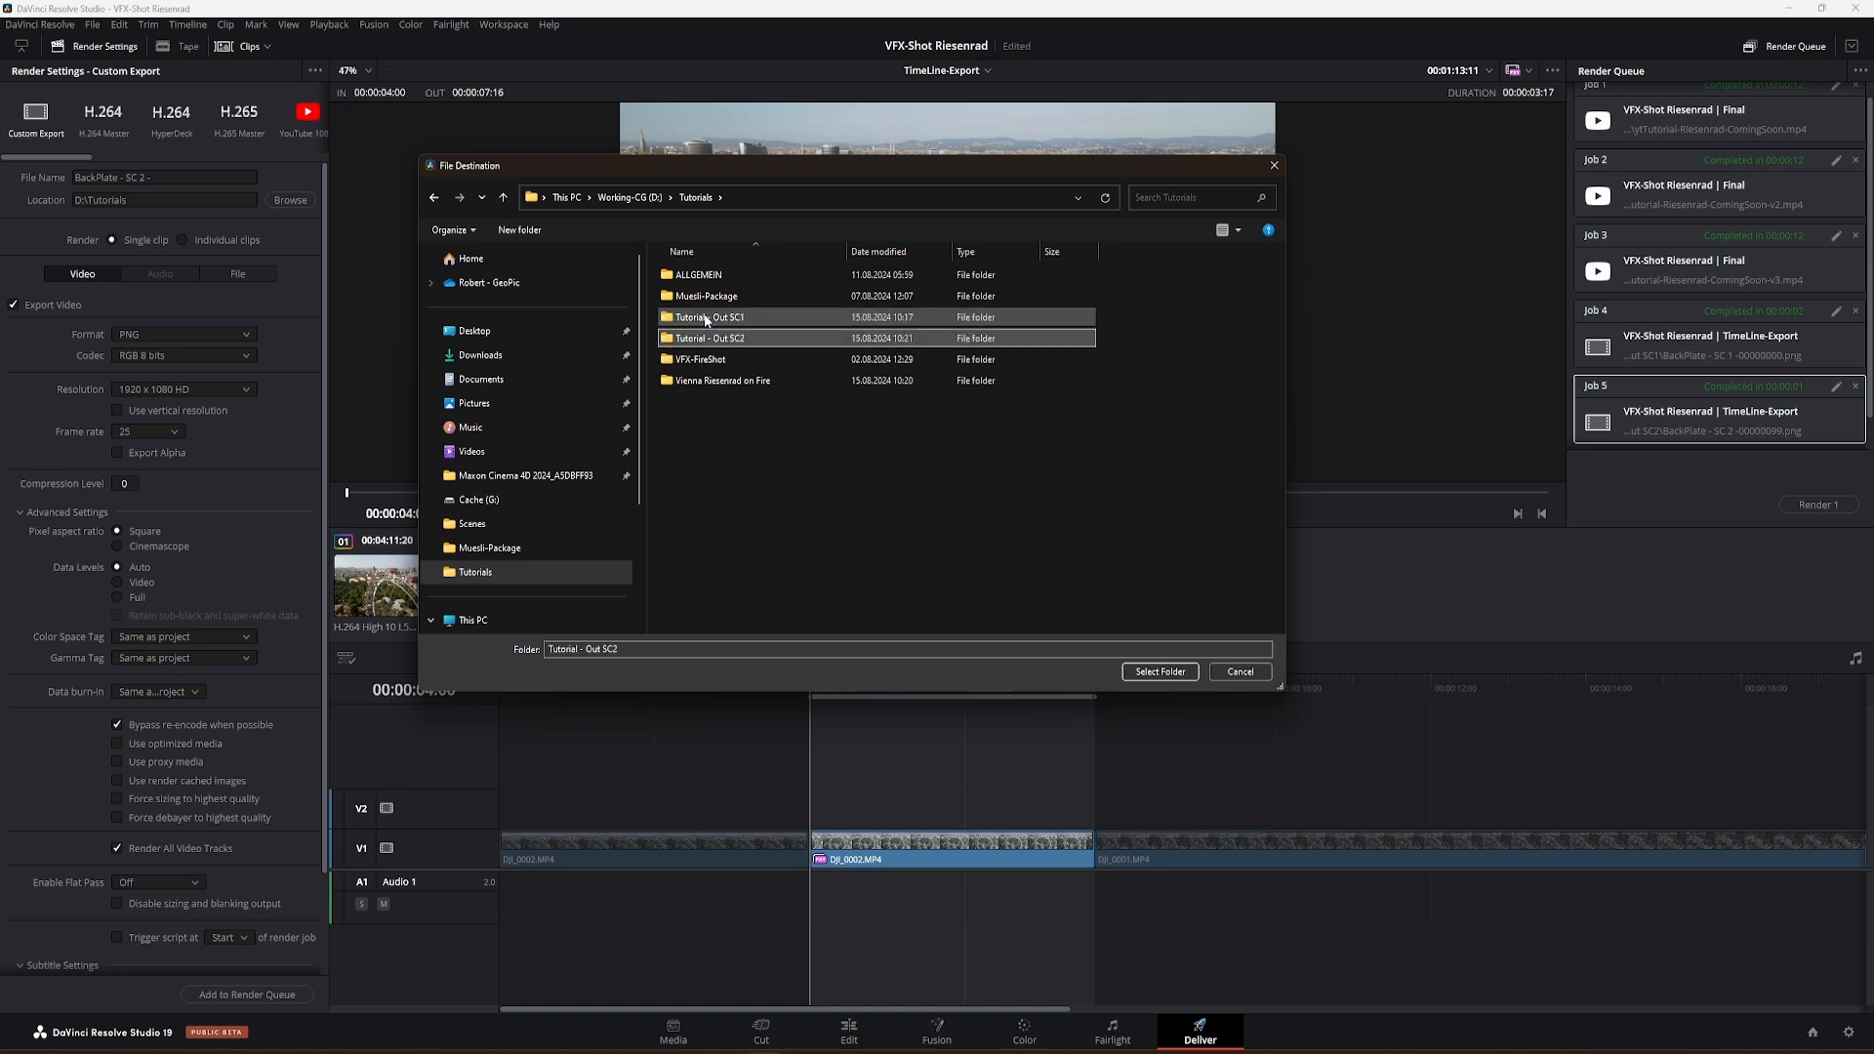
Step: Use "Tutorial - Out SC2" as the render location and render the PNG sequence through the render queue
left_click(1159, 672)
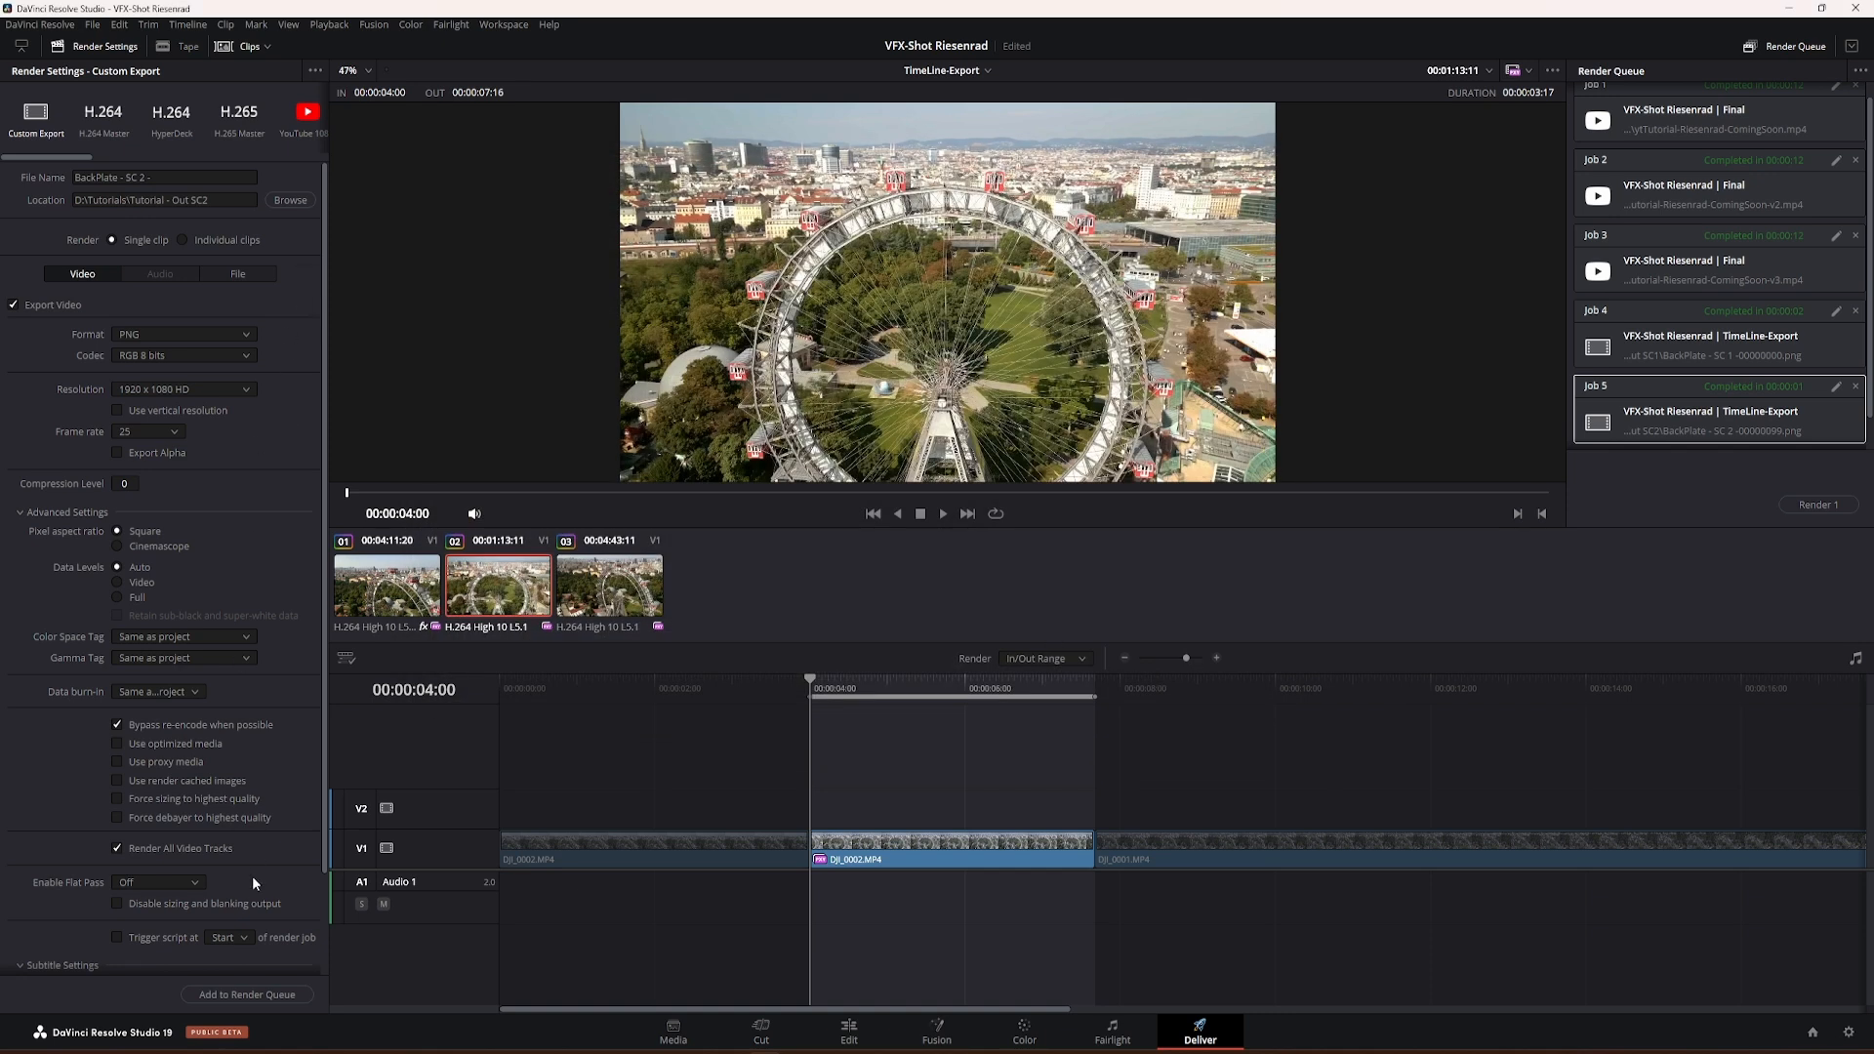
left_click(251, 996)
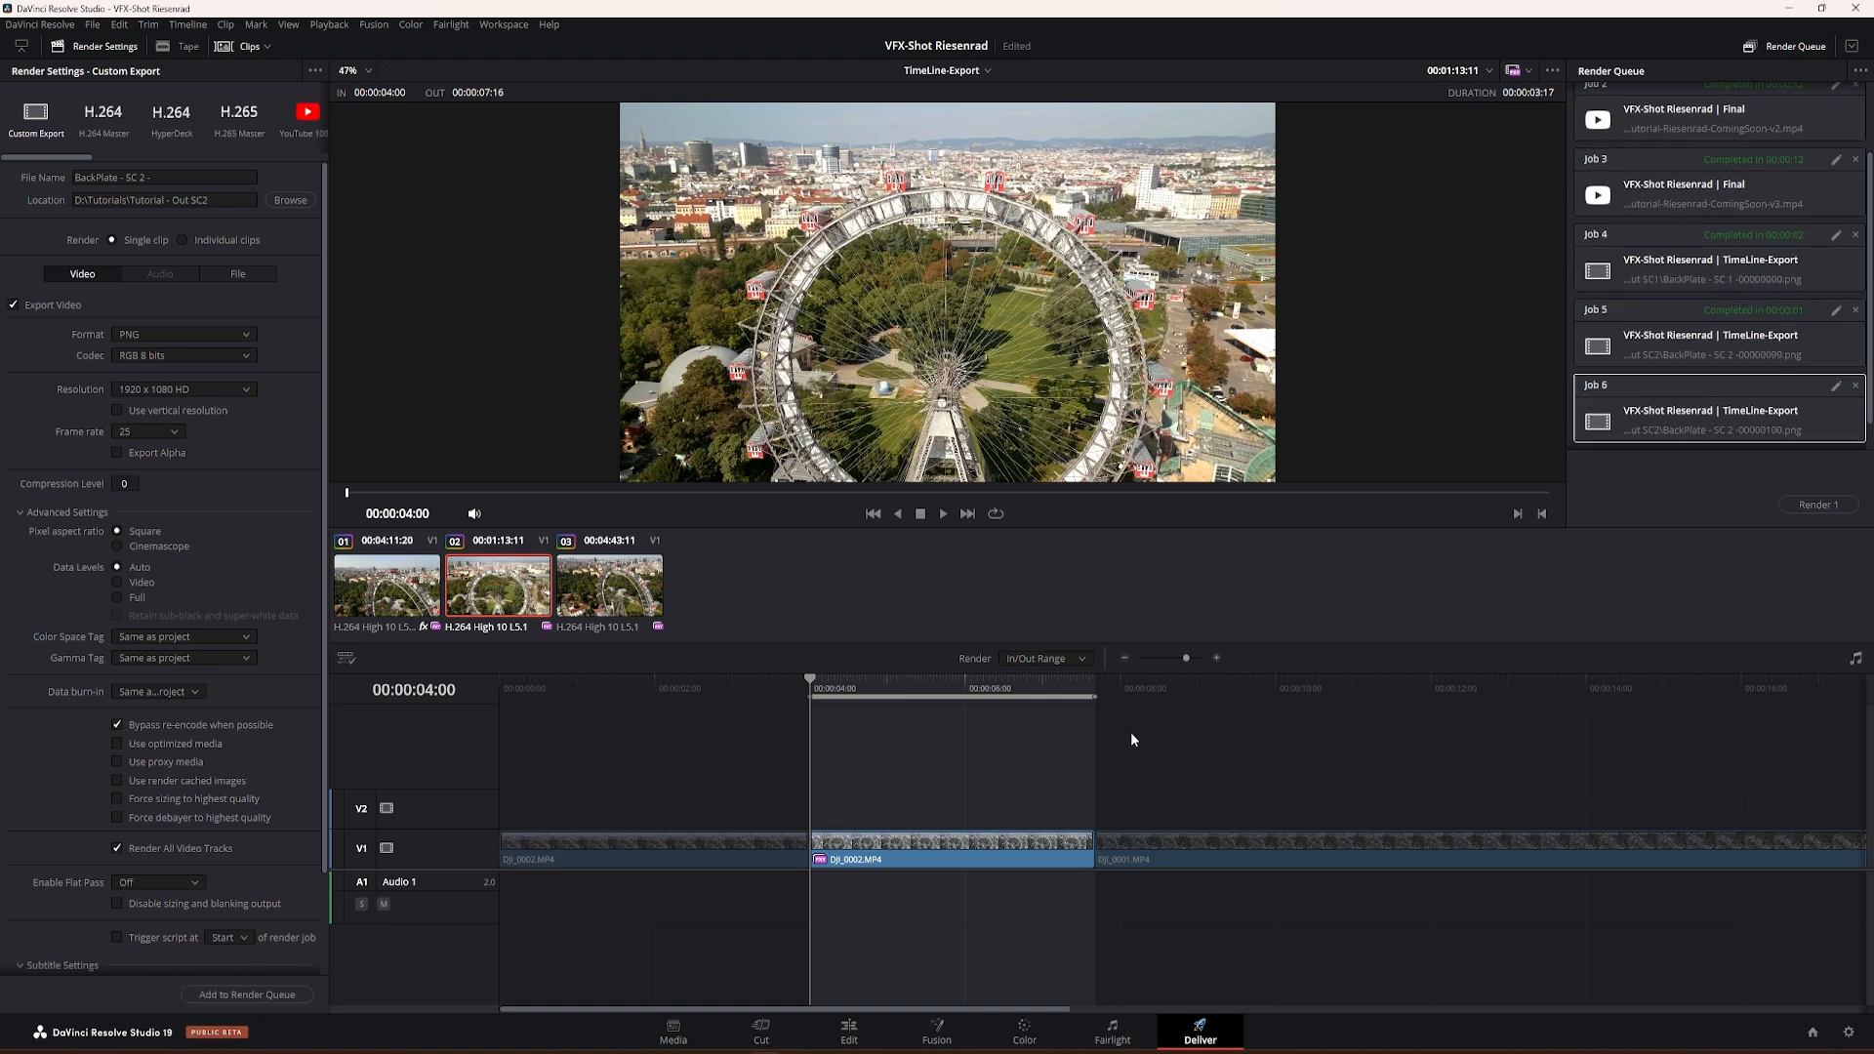
left_click(1811, 509)
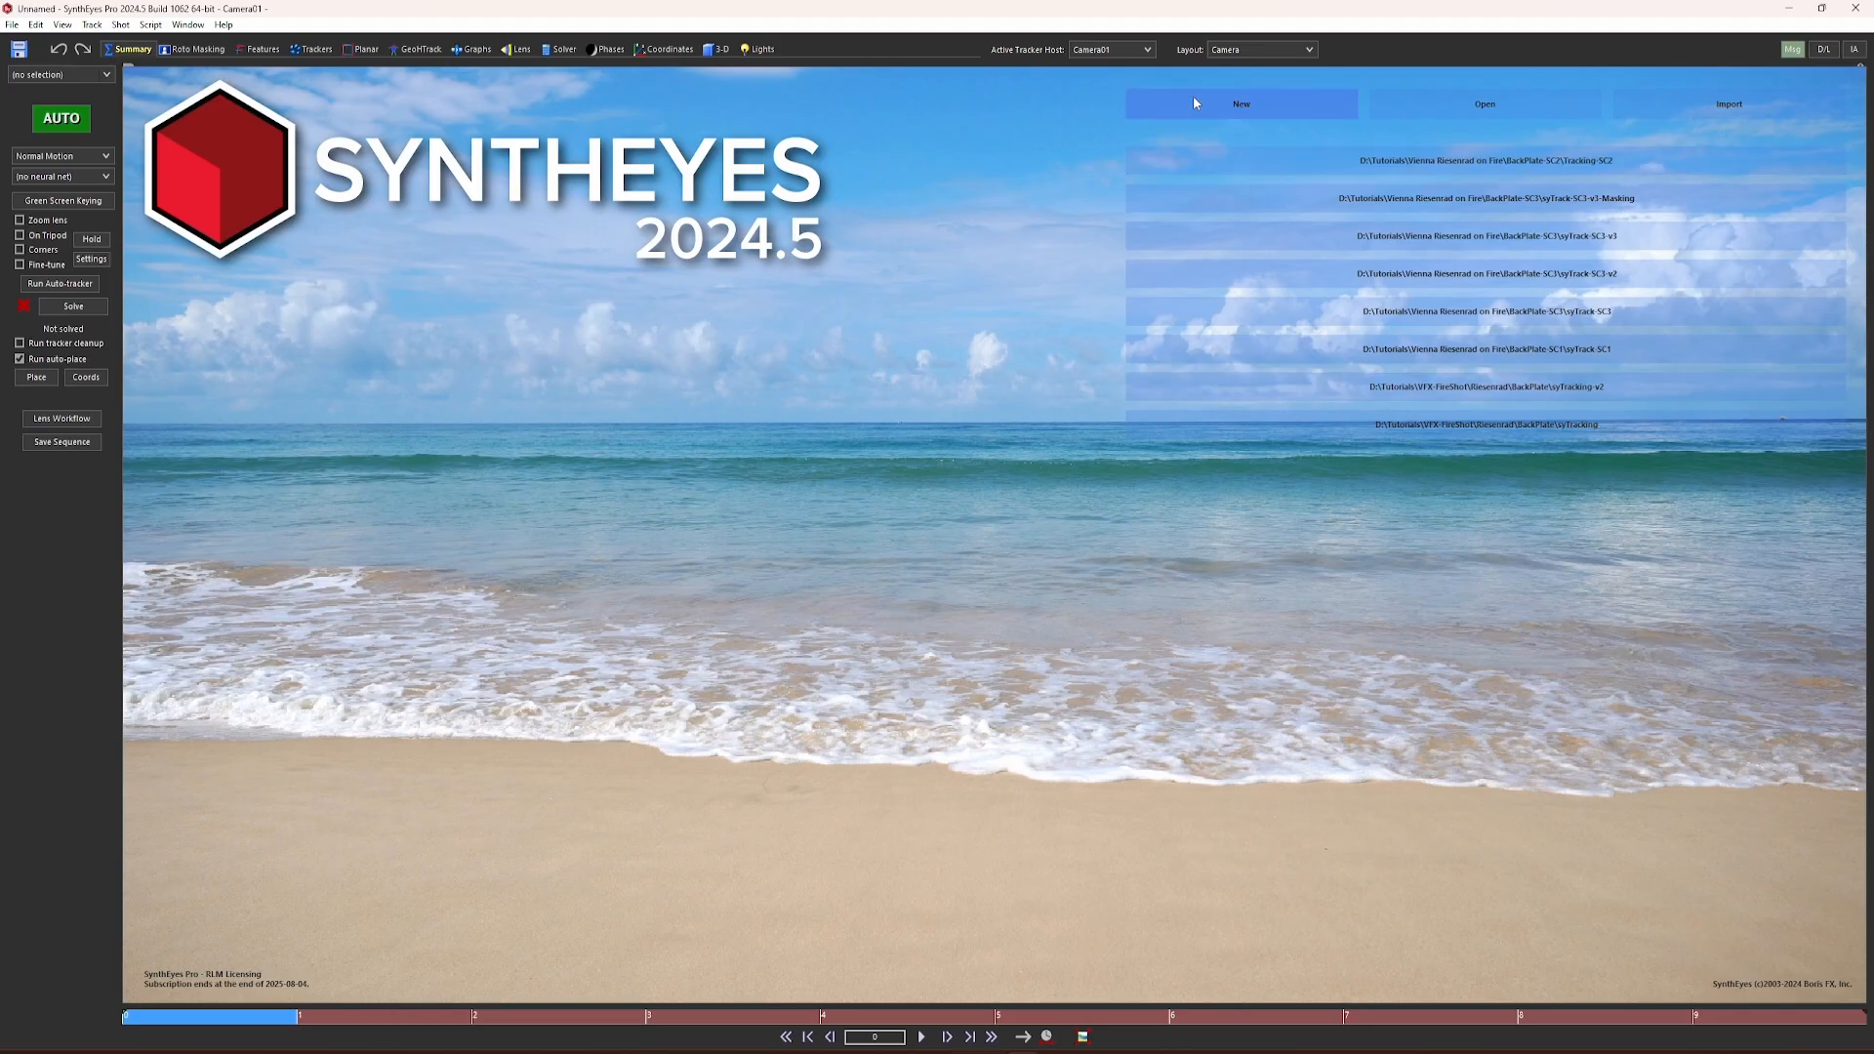
Step: Switch to SynthEyes and start a new scene from the image sequence beginning with BackPlate - SC 2 -00000100 at 25 fps
left_click(1241, 104)
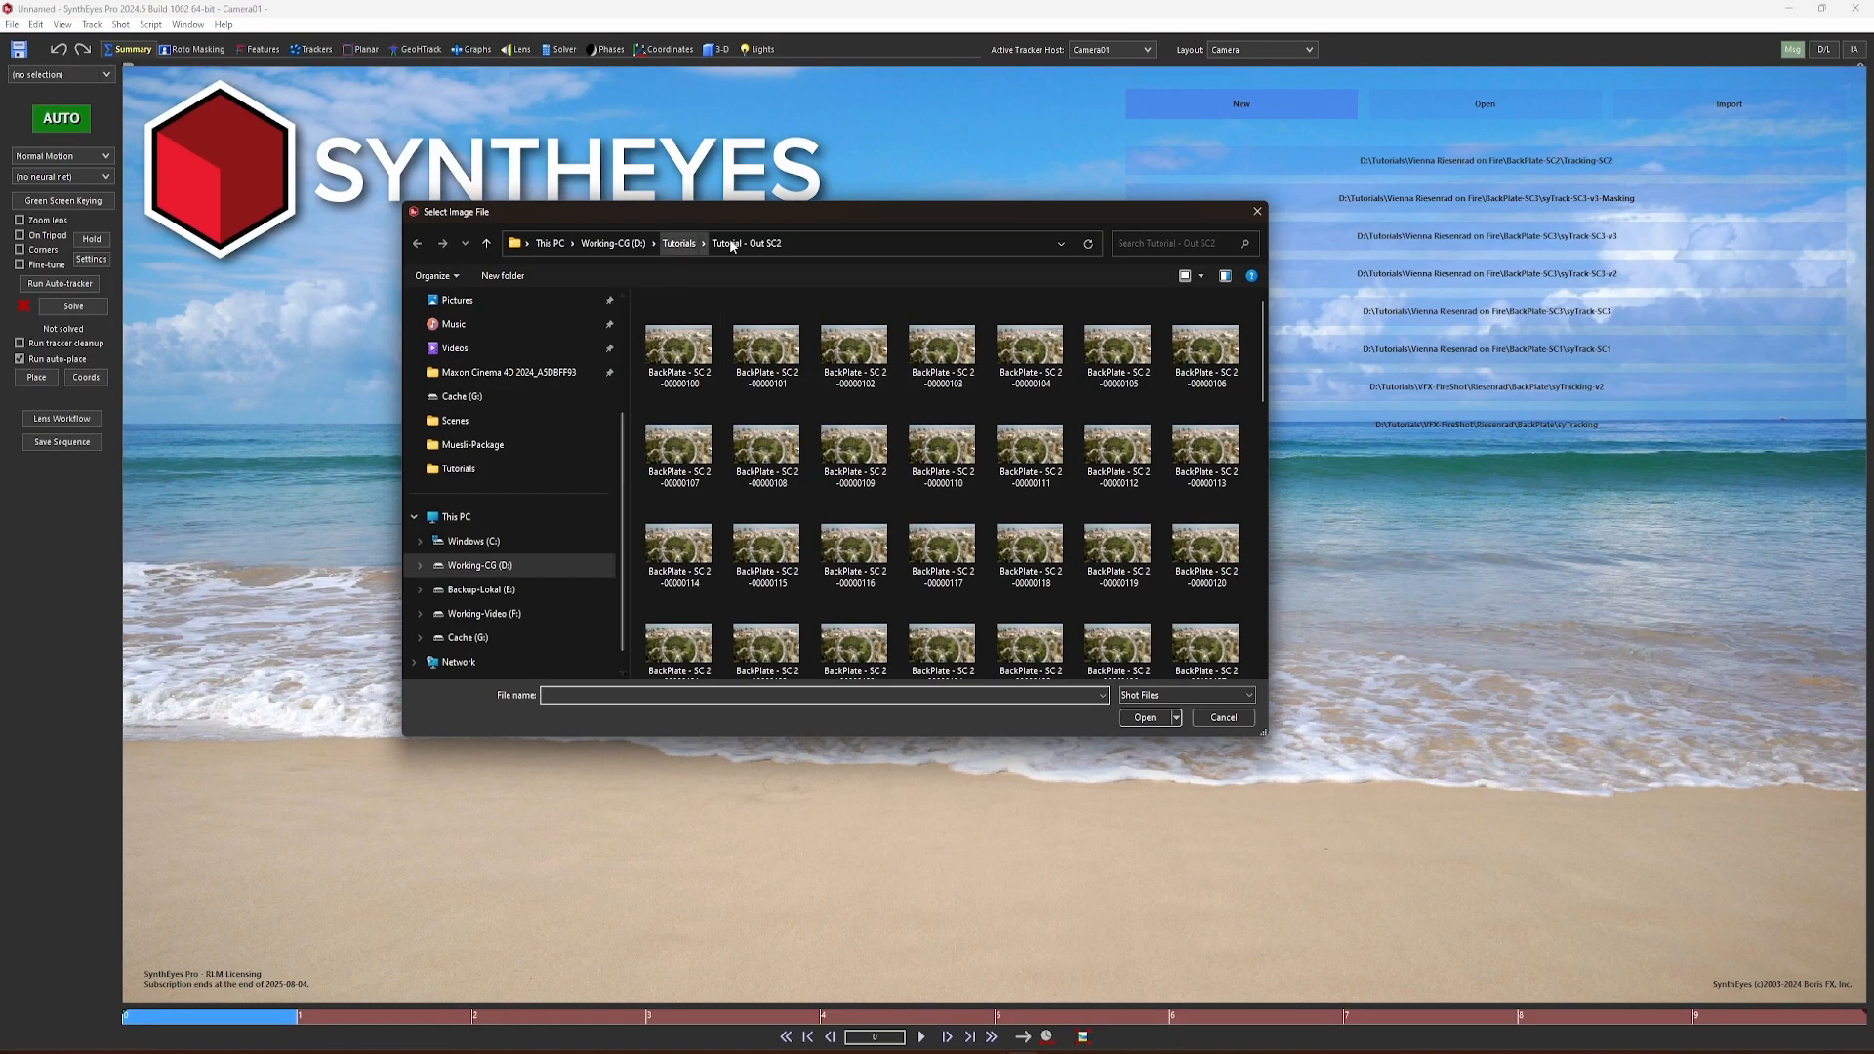
left_click(679, 353)
left_click(1145, 718)
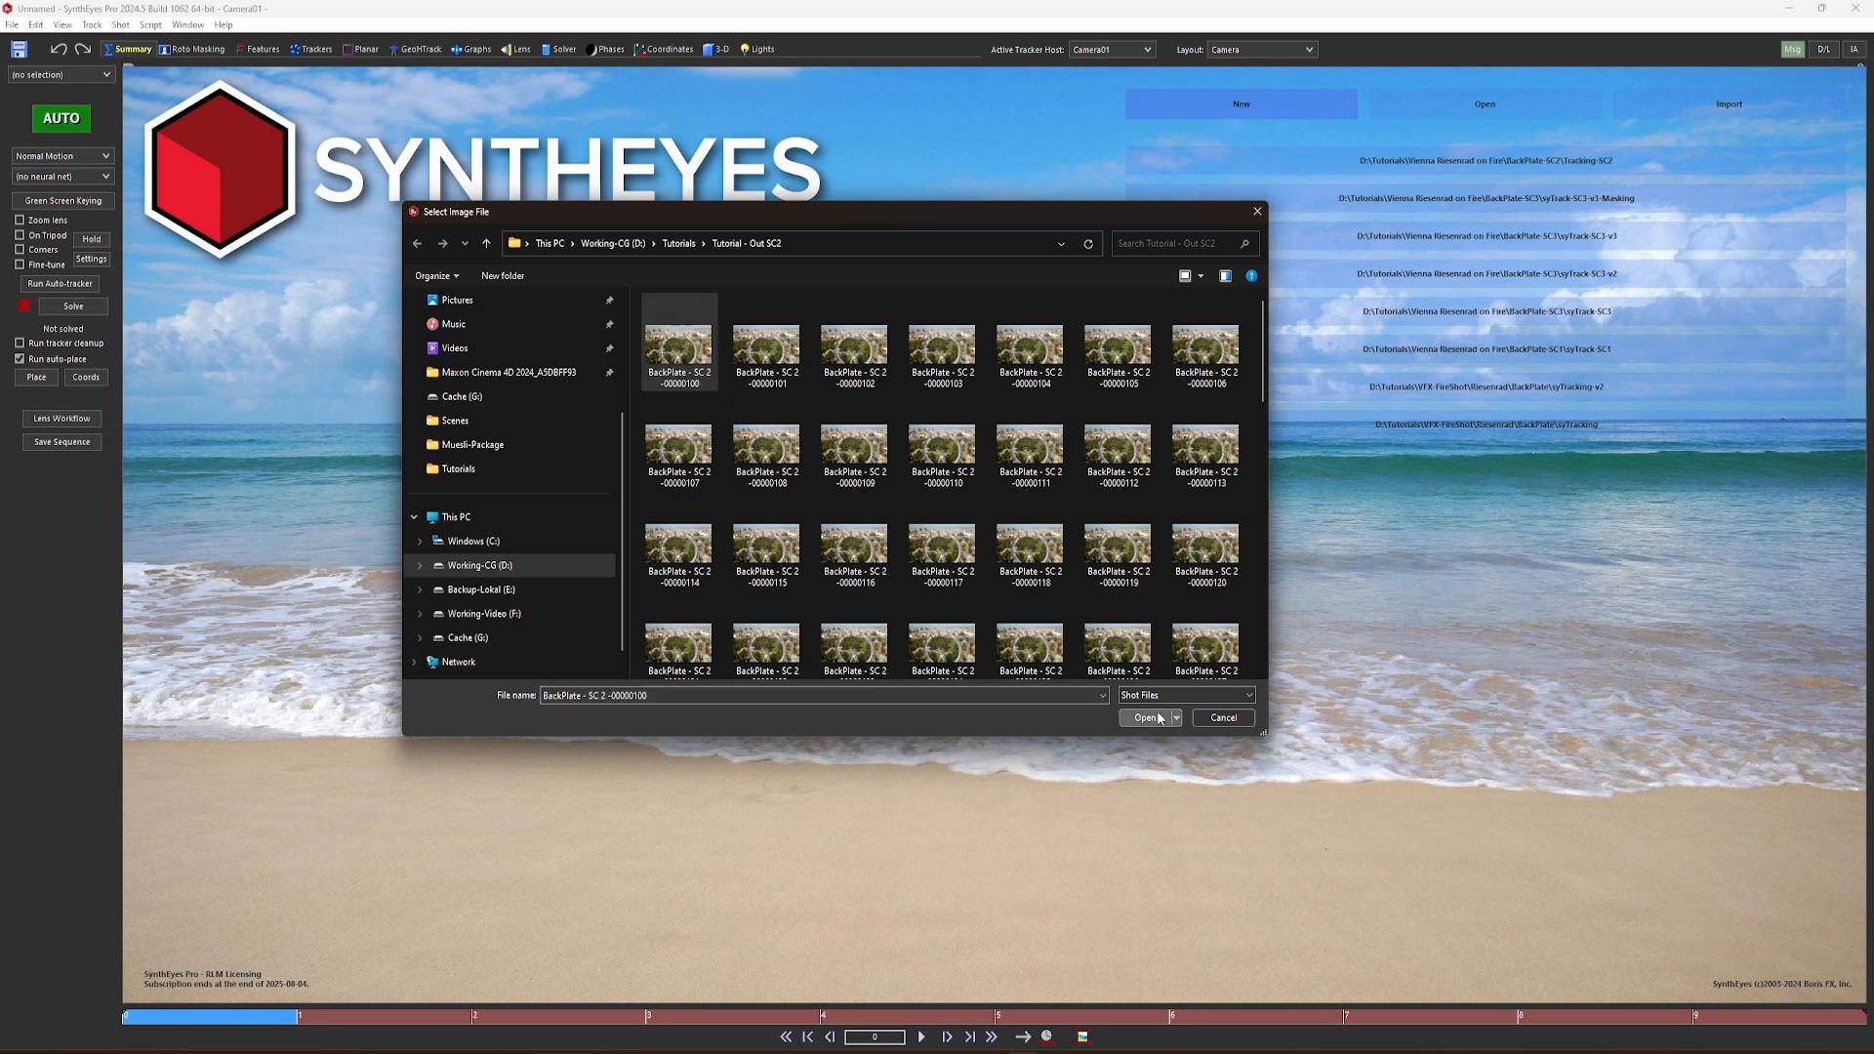
left_click(760, 466)
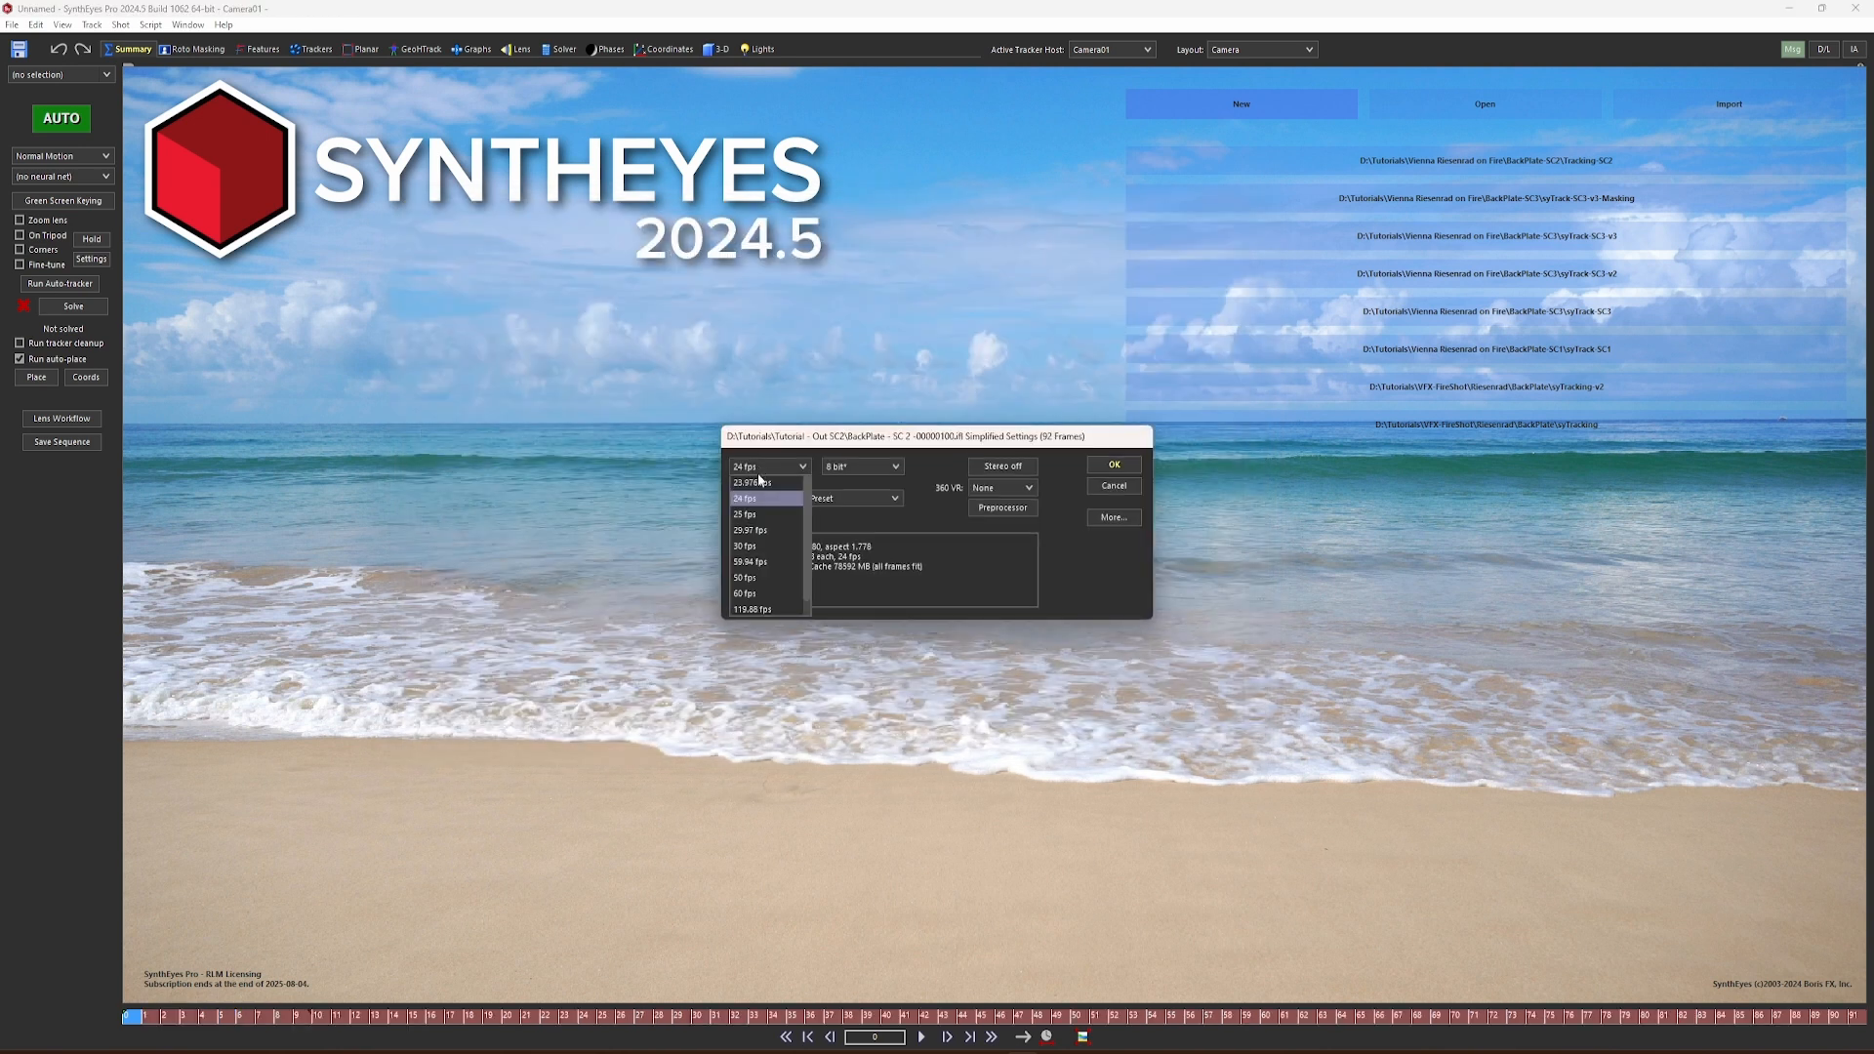
left_click(748, 513)
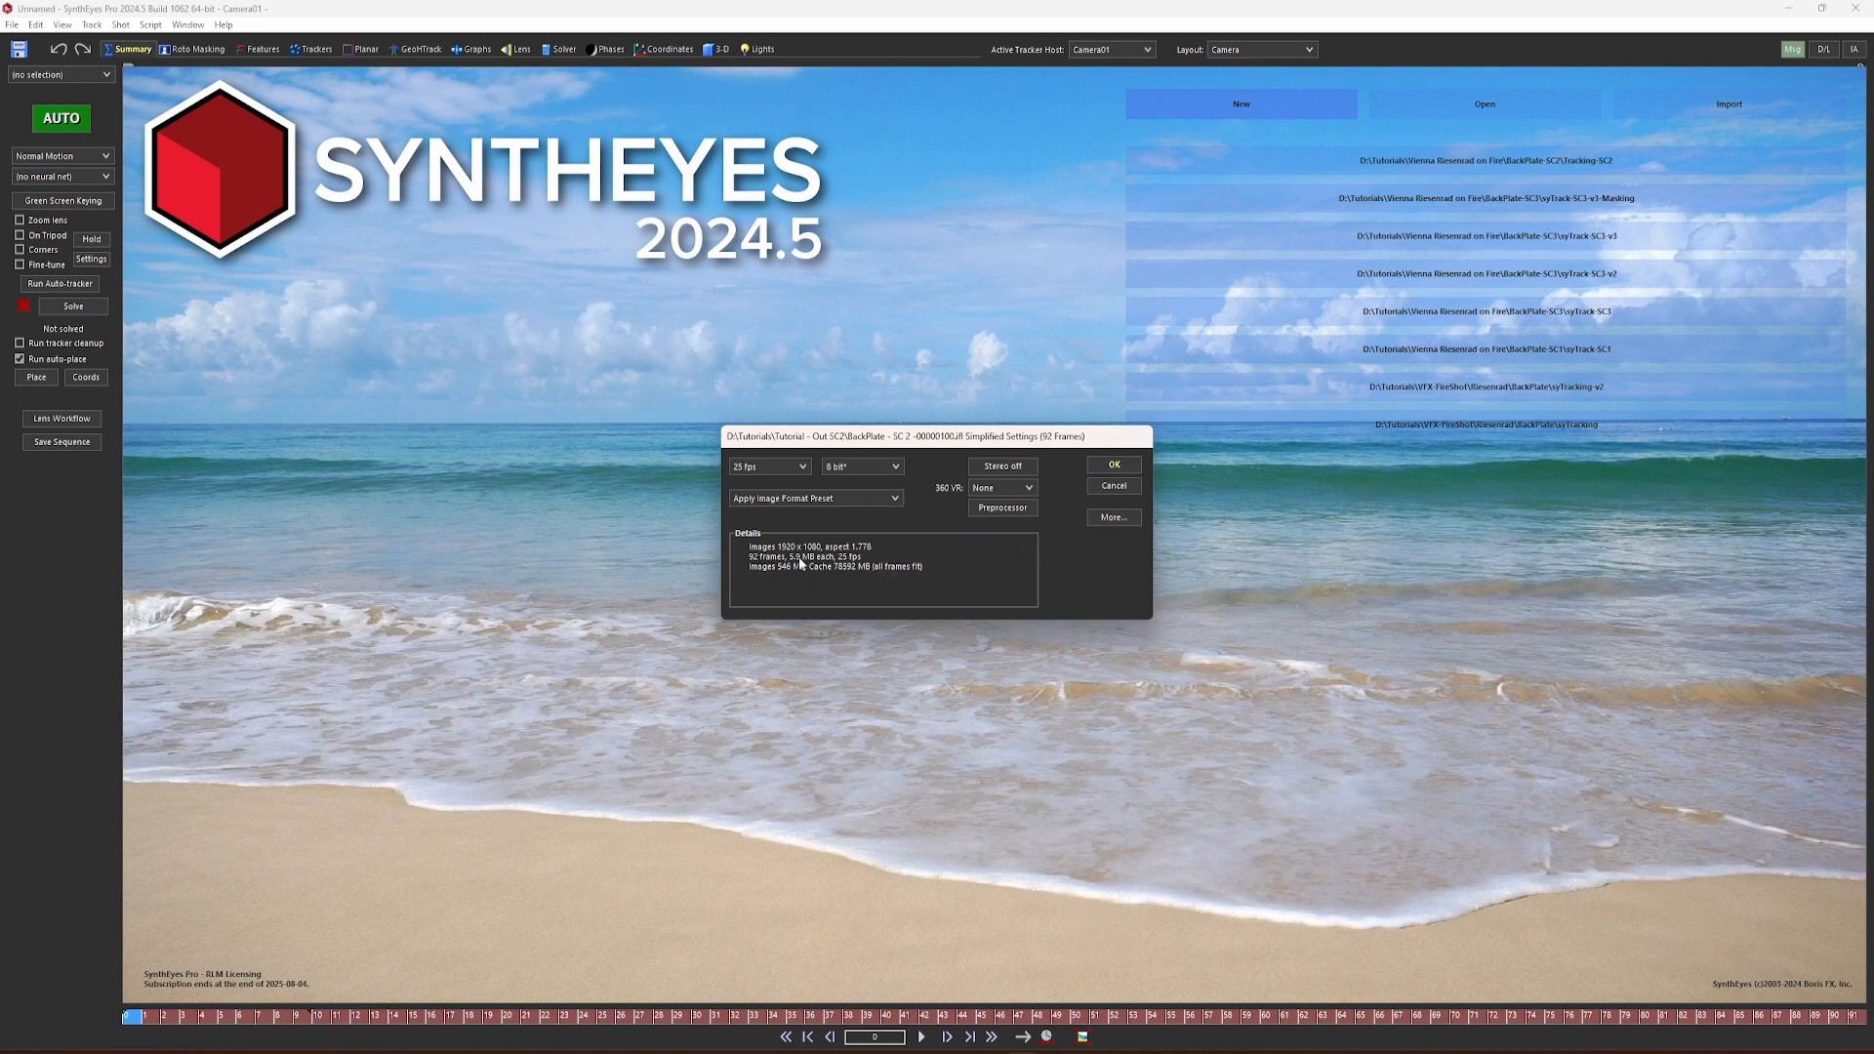
left_click(1104, 468)
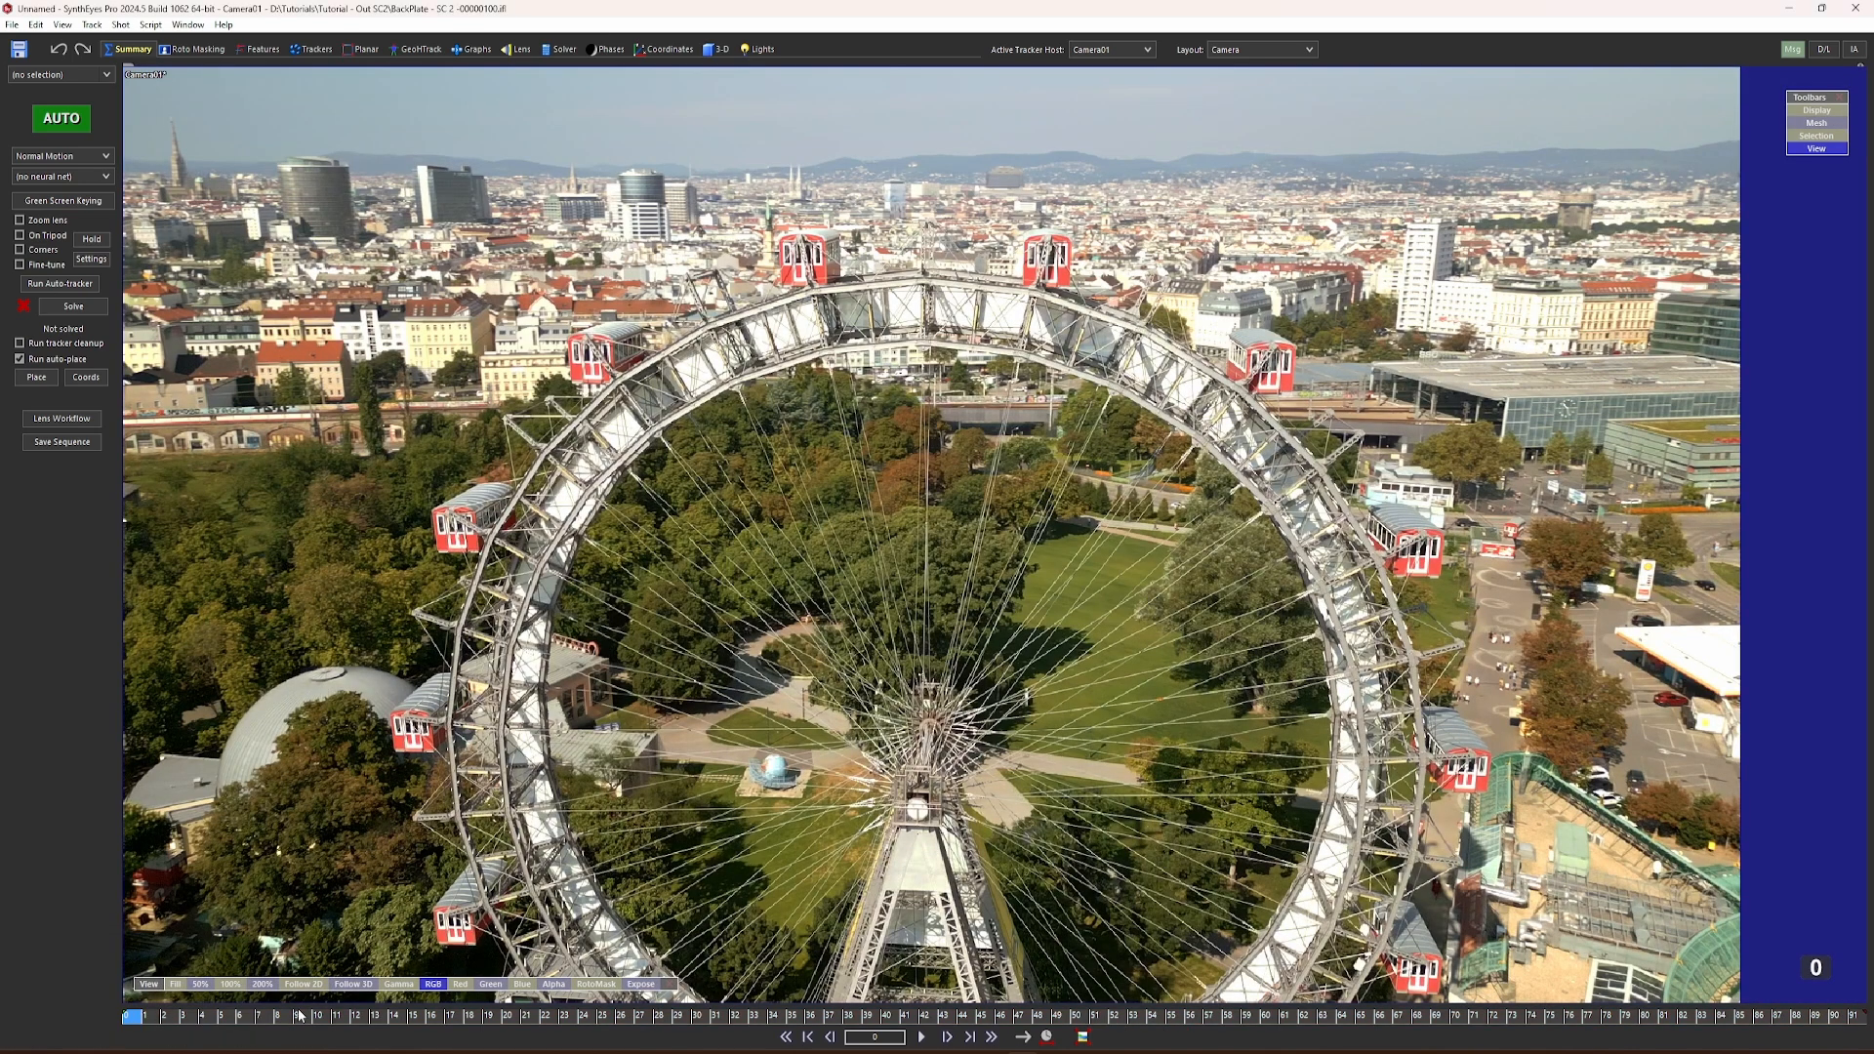
Step: Set the advanced feature detection to small blip size 3, big blip size 6 and a maximum tracker count of 400
left_click_drag(140, 1017, 60, 1015)
left_click(259, 49)
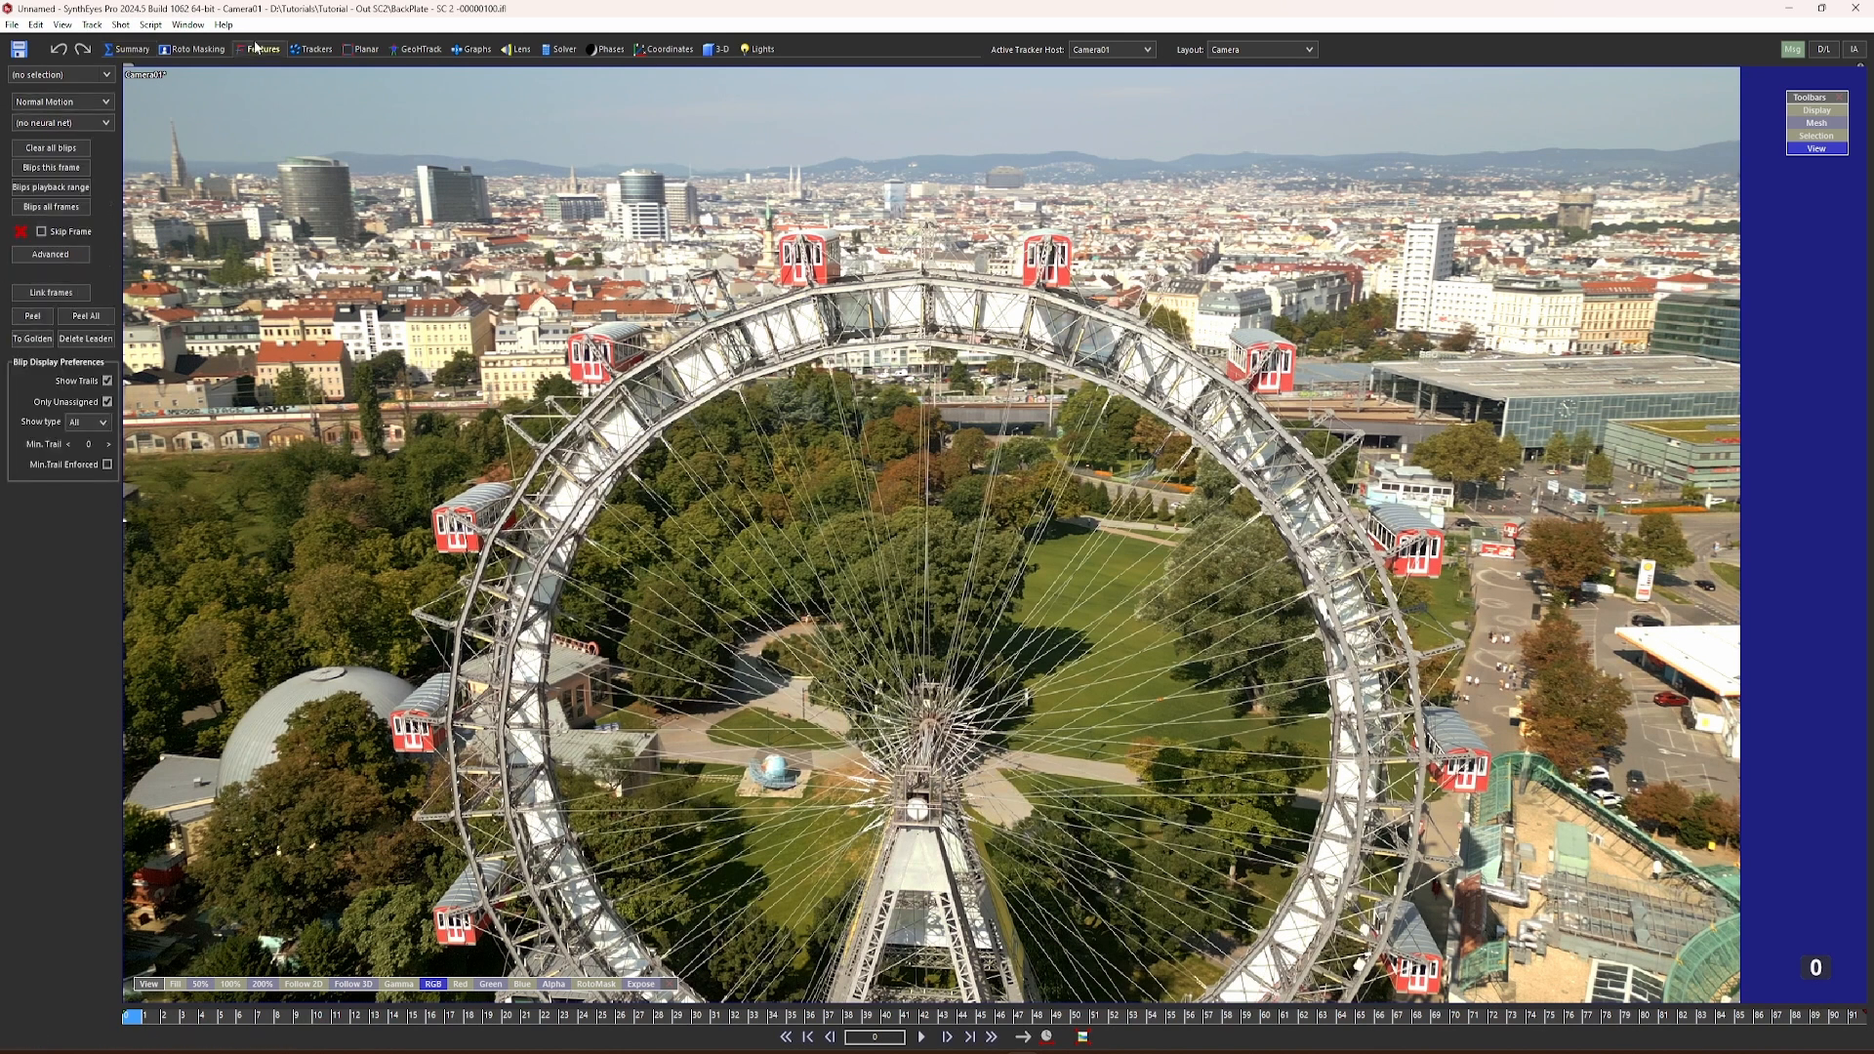
left_click(76, 256)
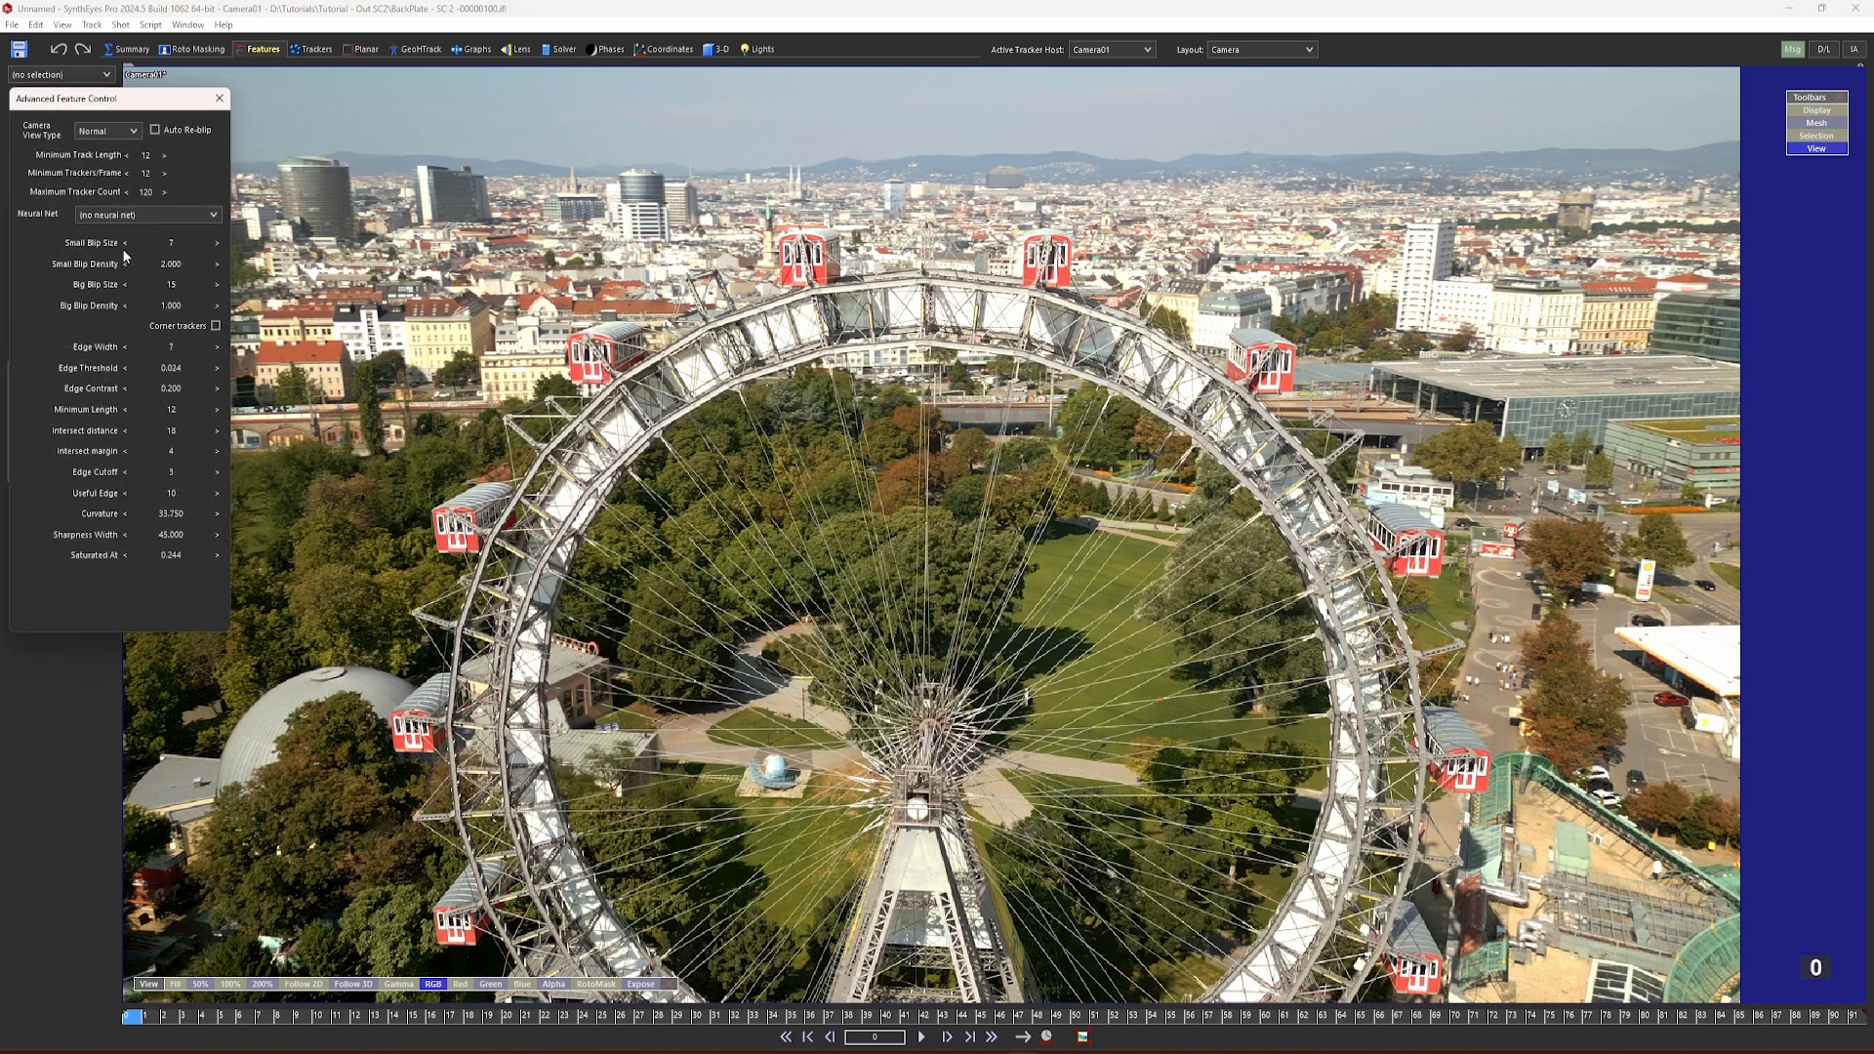
left_click(125, 244)
left_click(125, 243)
left_click(125, 285)
left_click(125, 285)
double_click(148, 193)
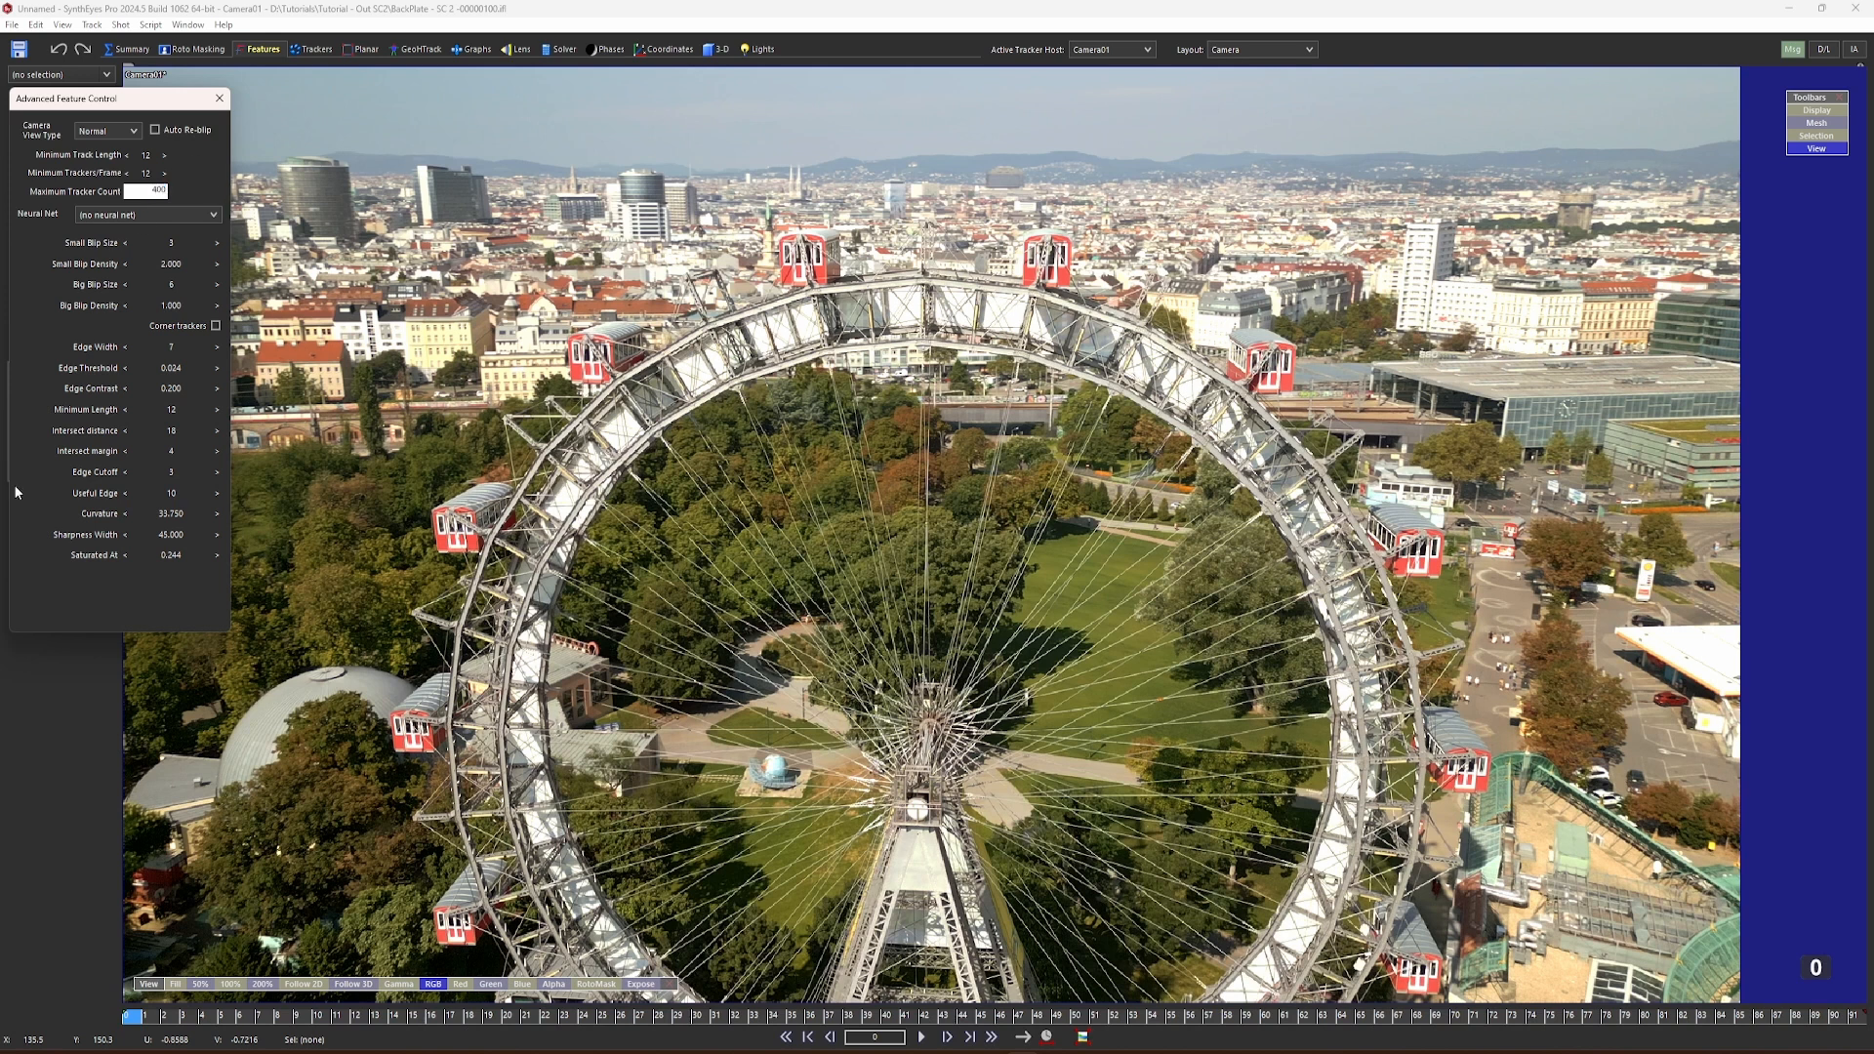
left_click(219, 98)
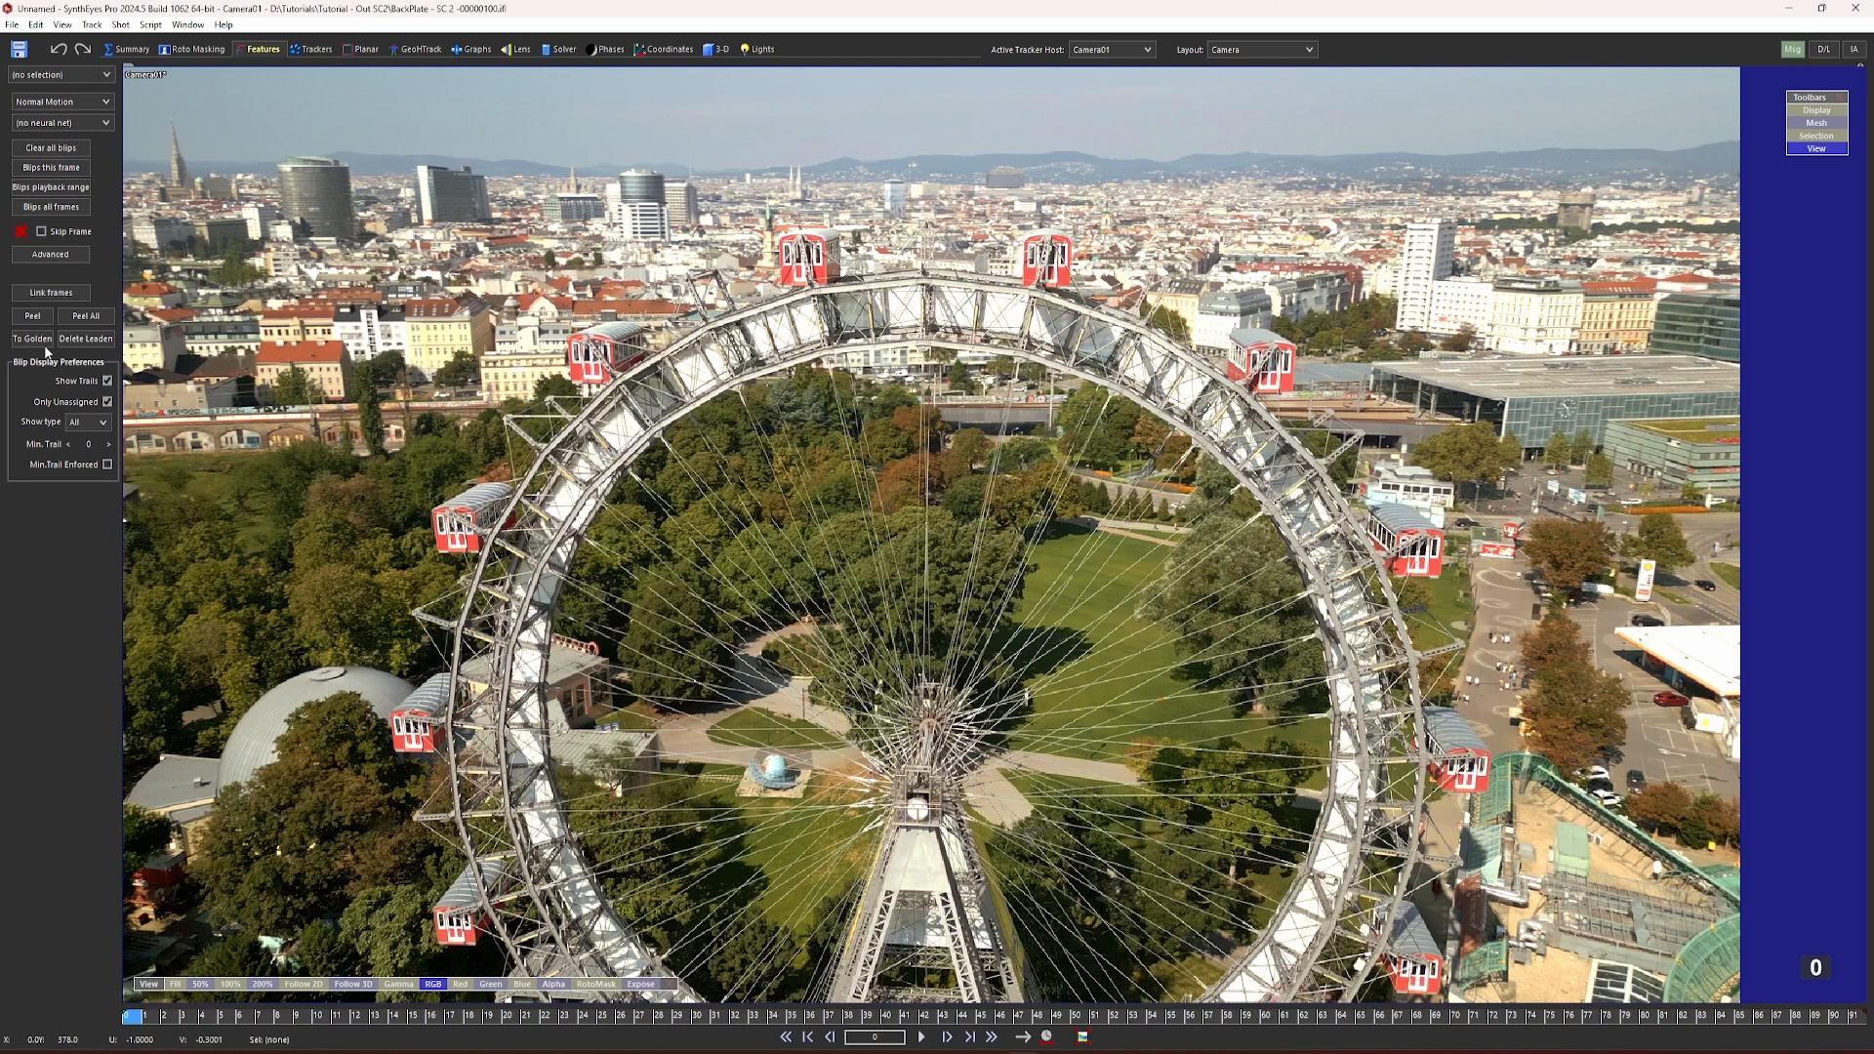
Step: Compute blips for all frames, peel all of them into trackers and display the resulting trackers
left_click(53, 207)
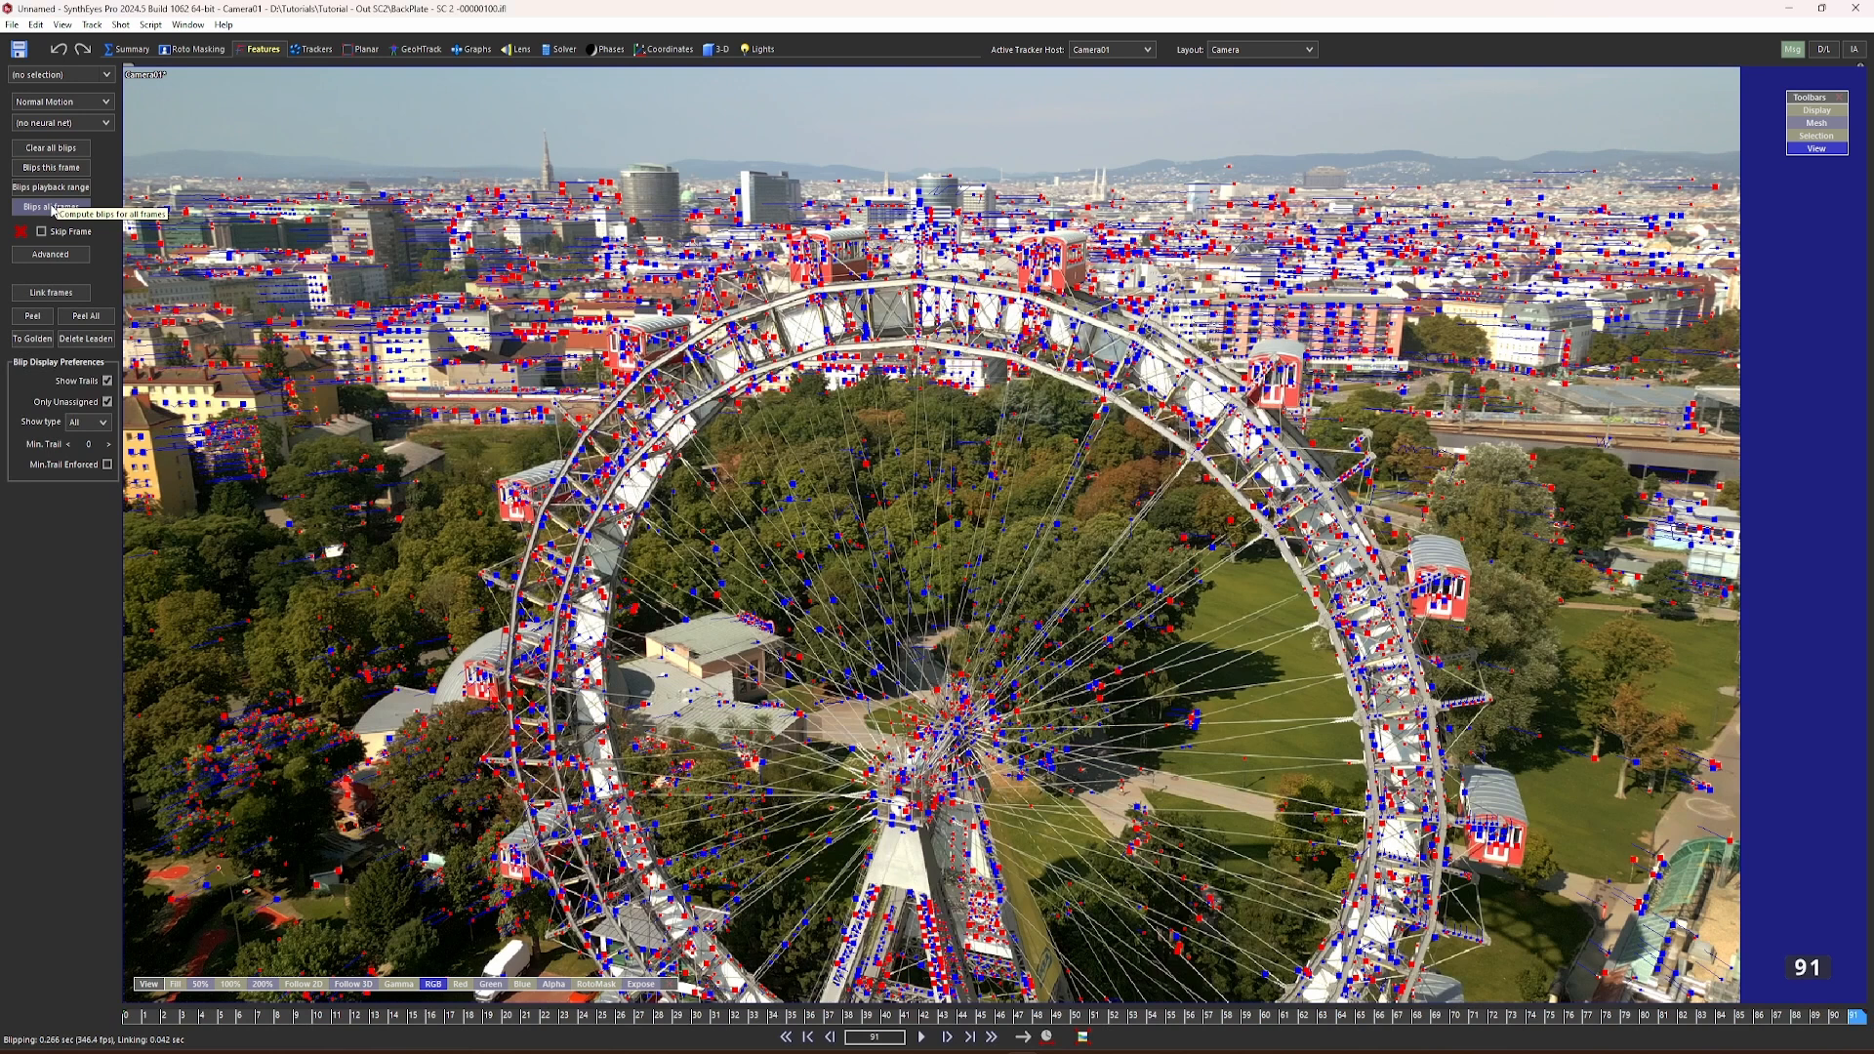
left_click(86, 317)
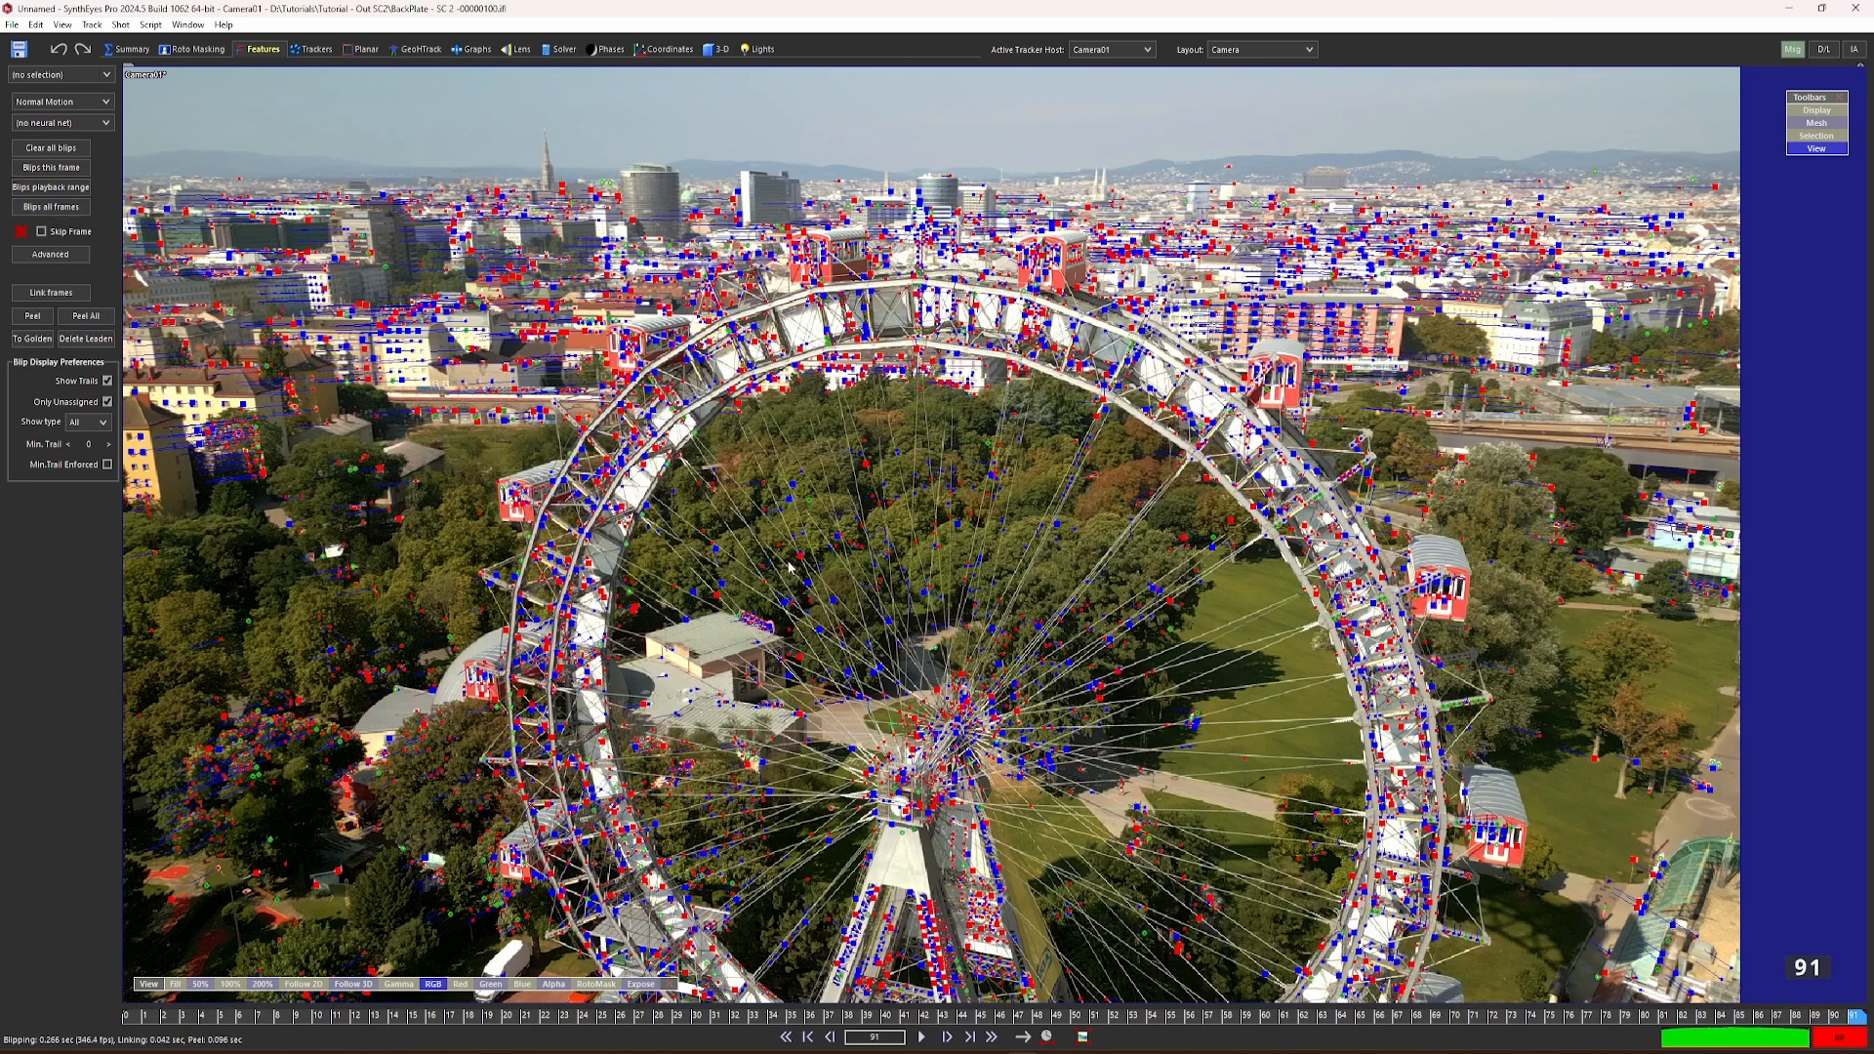
left_click(311, 50)
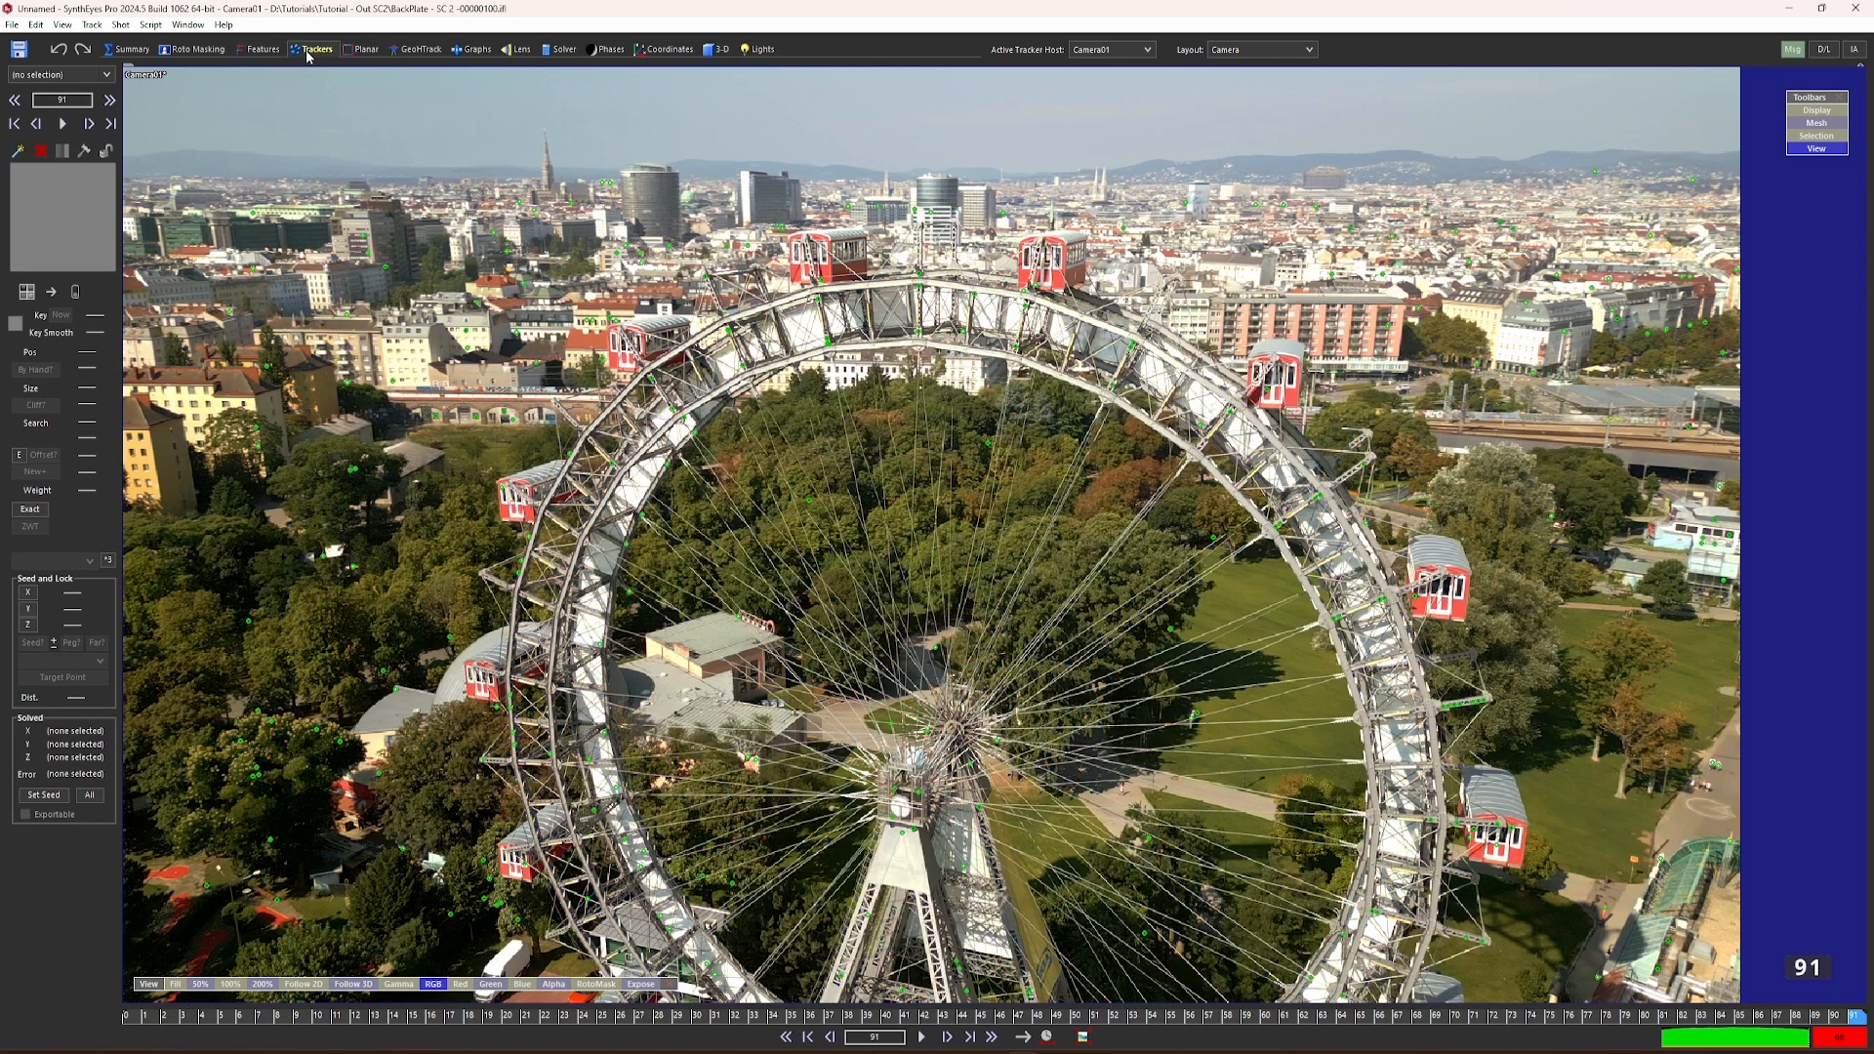
Step: Create one supervised tracker at frame 0 on the lower front corner of the red cabin just left of the wheel's top
scroll(800, 278, "up", 4)
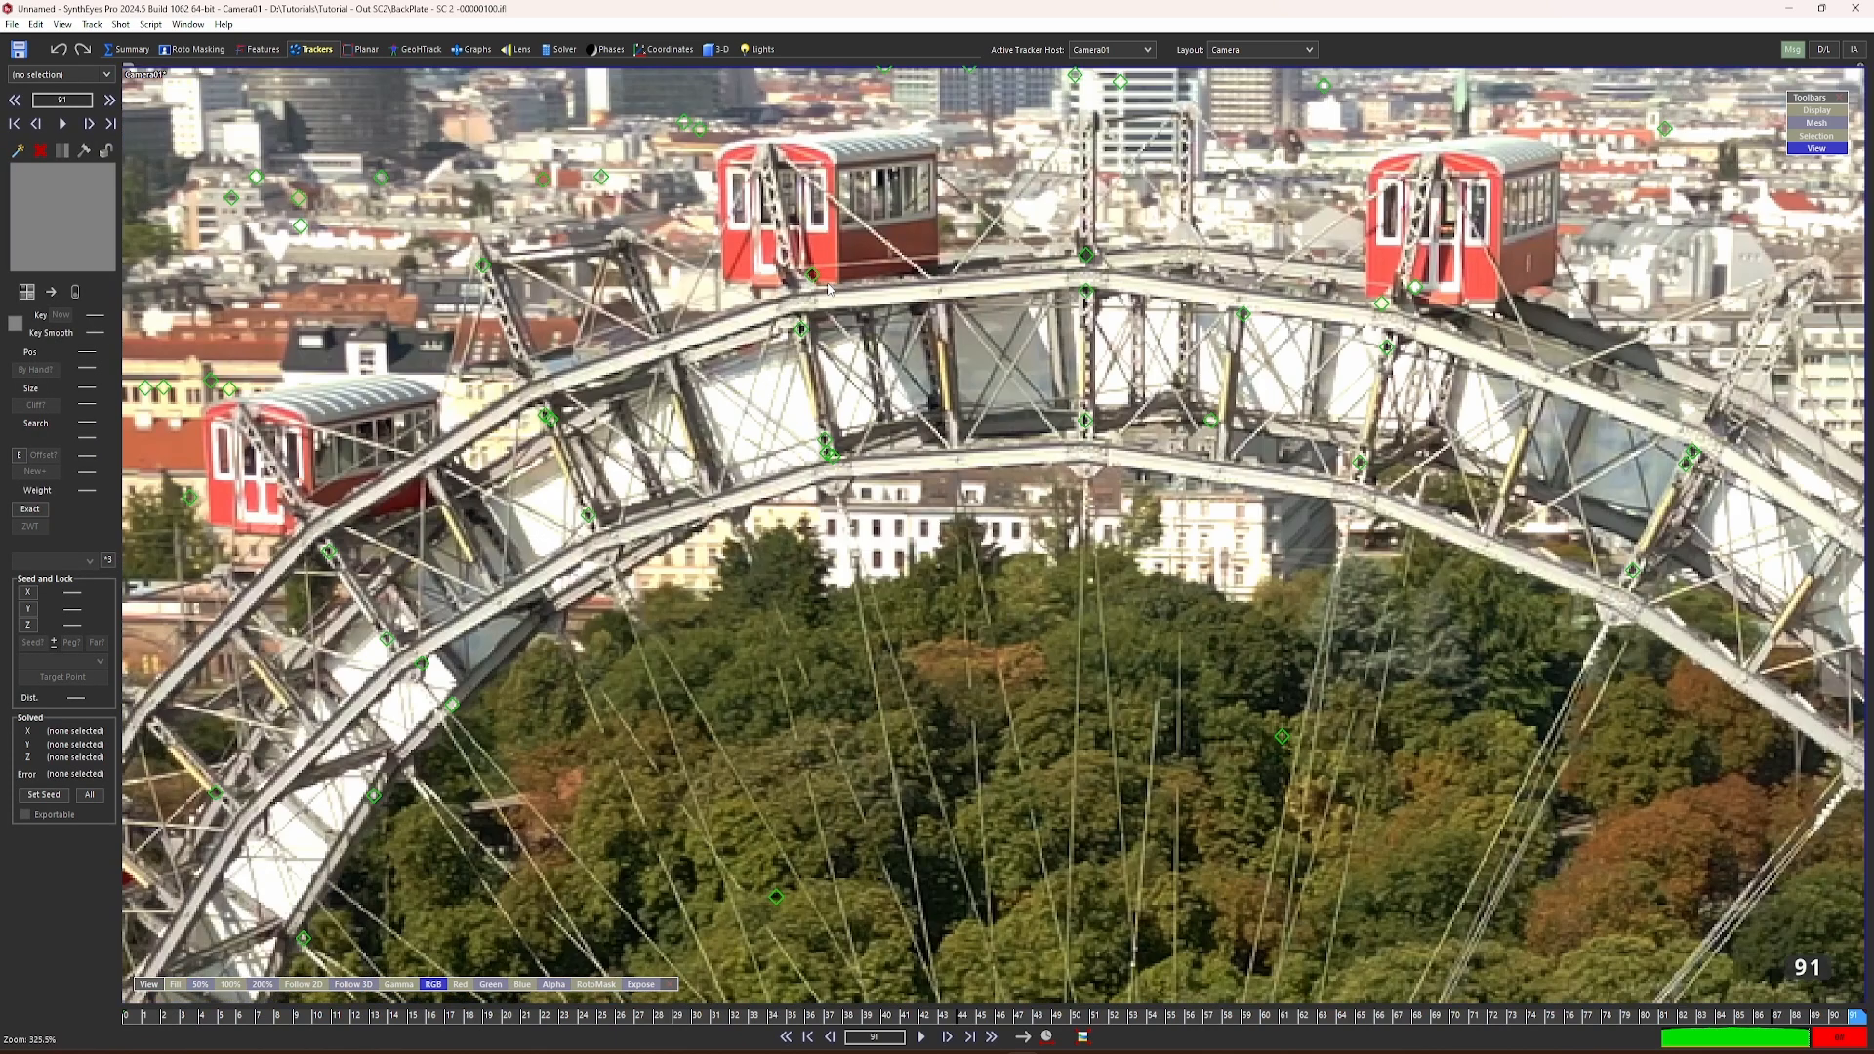
scroll(795, 277, "down", 1)
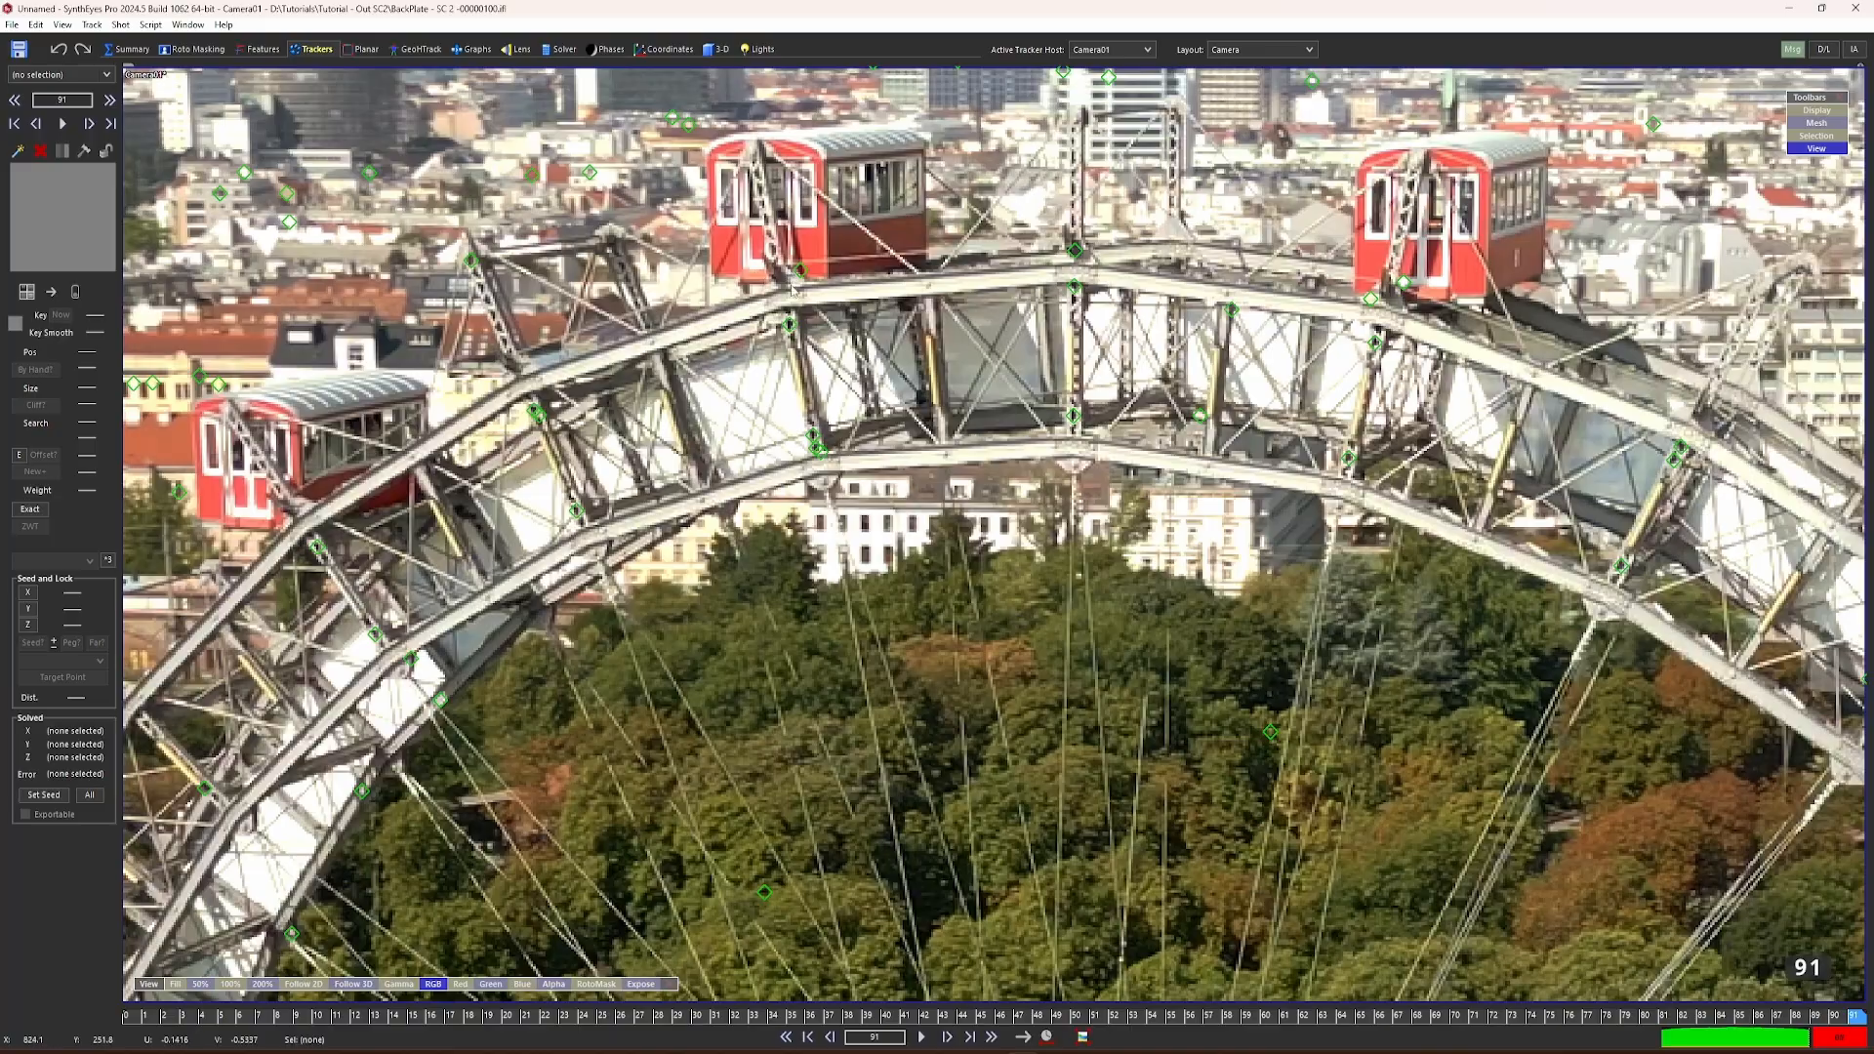
left_click(134, 1016)
mouse_move(134, 1016)
left_mouse_down()
mouse_move(1806, 1020)
mouse_move(858, 1037)
mouse_move(127, 1020)
left_mouse_up()
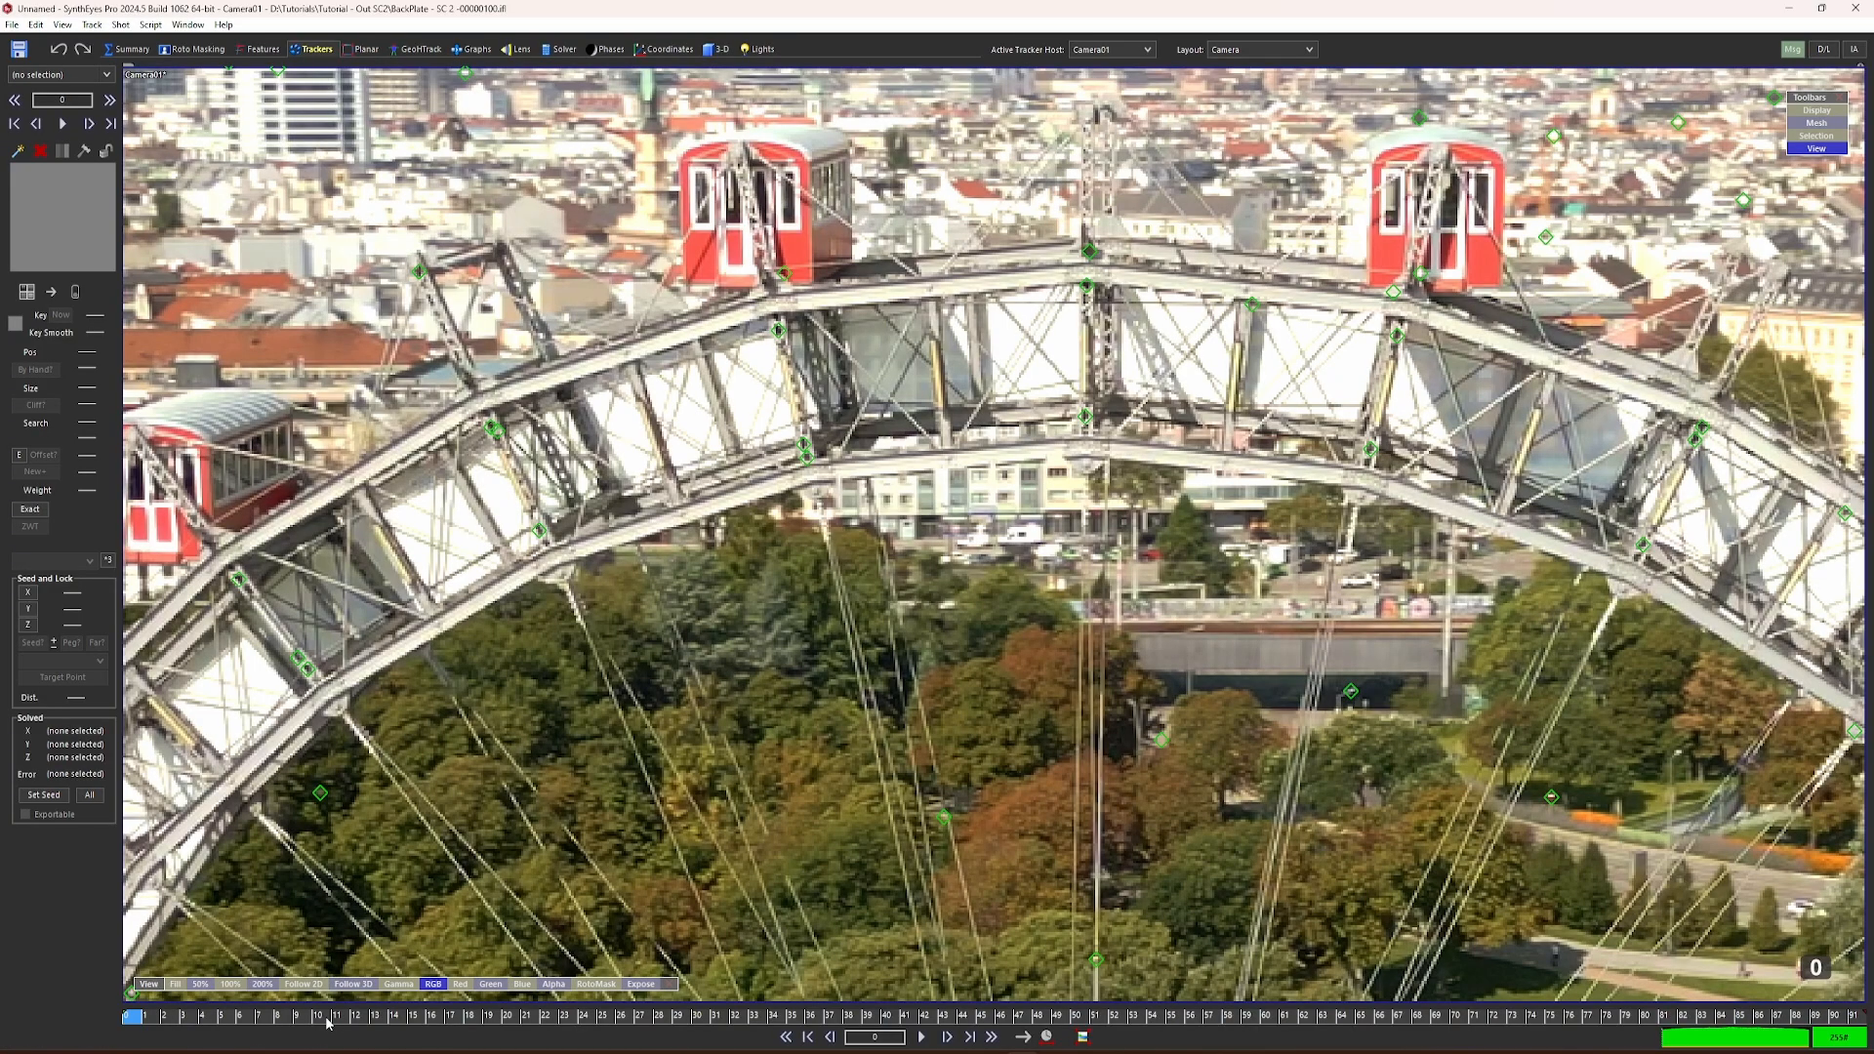
left_click_drag(327, 1022, 130, 1017)
left_click(18, 151)
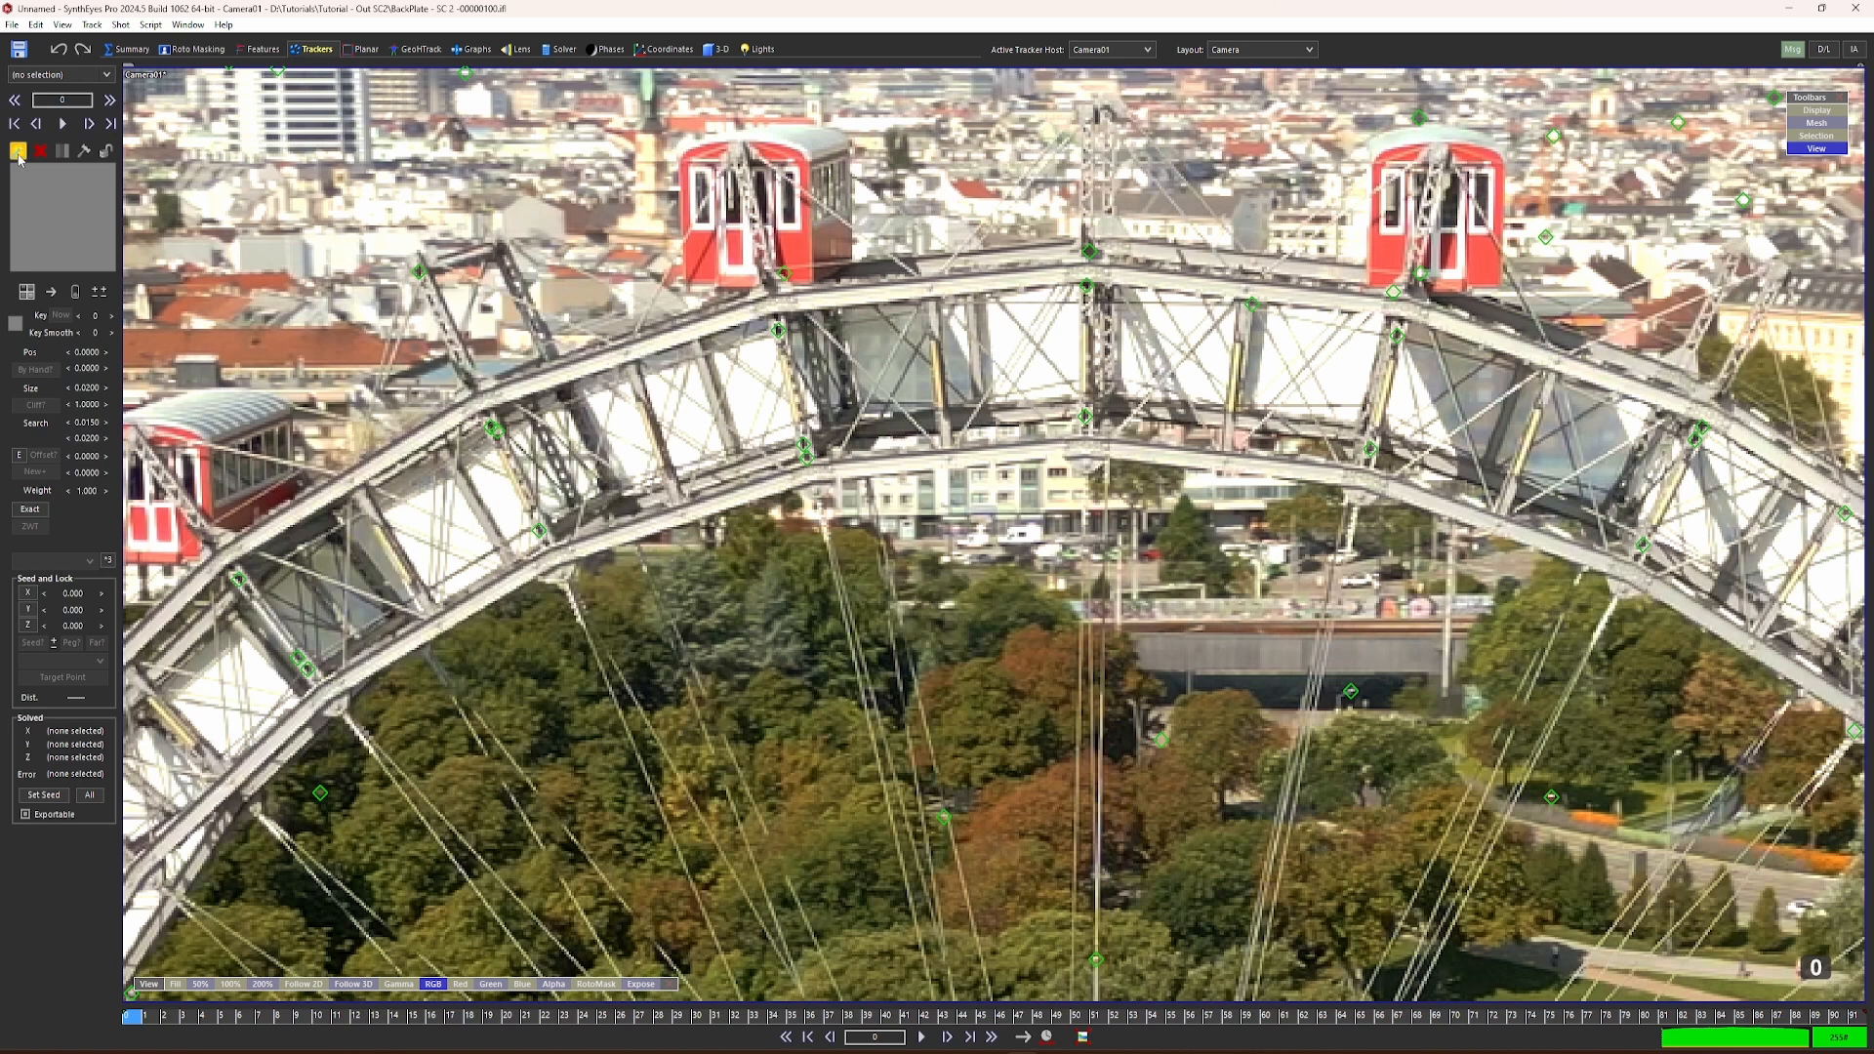
left_click(722, 274)
left_click_drag(722, 271, 720, 272)
mouse_move(803, 347)
left_mouse_down()
mouse_move(739, 278)
mouse_move(709, 275)
left_mouse_up()
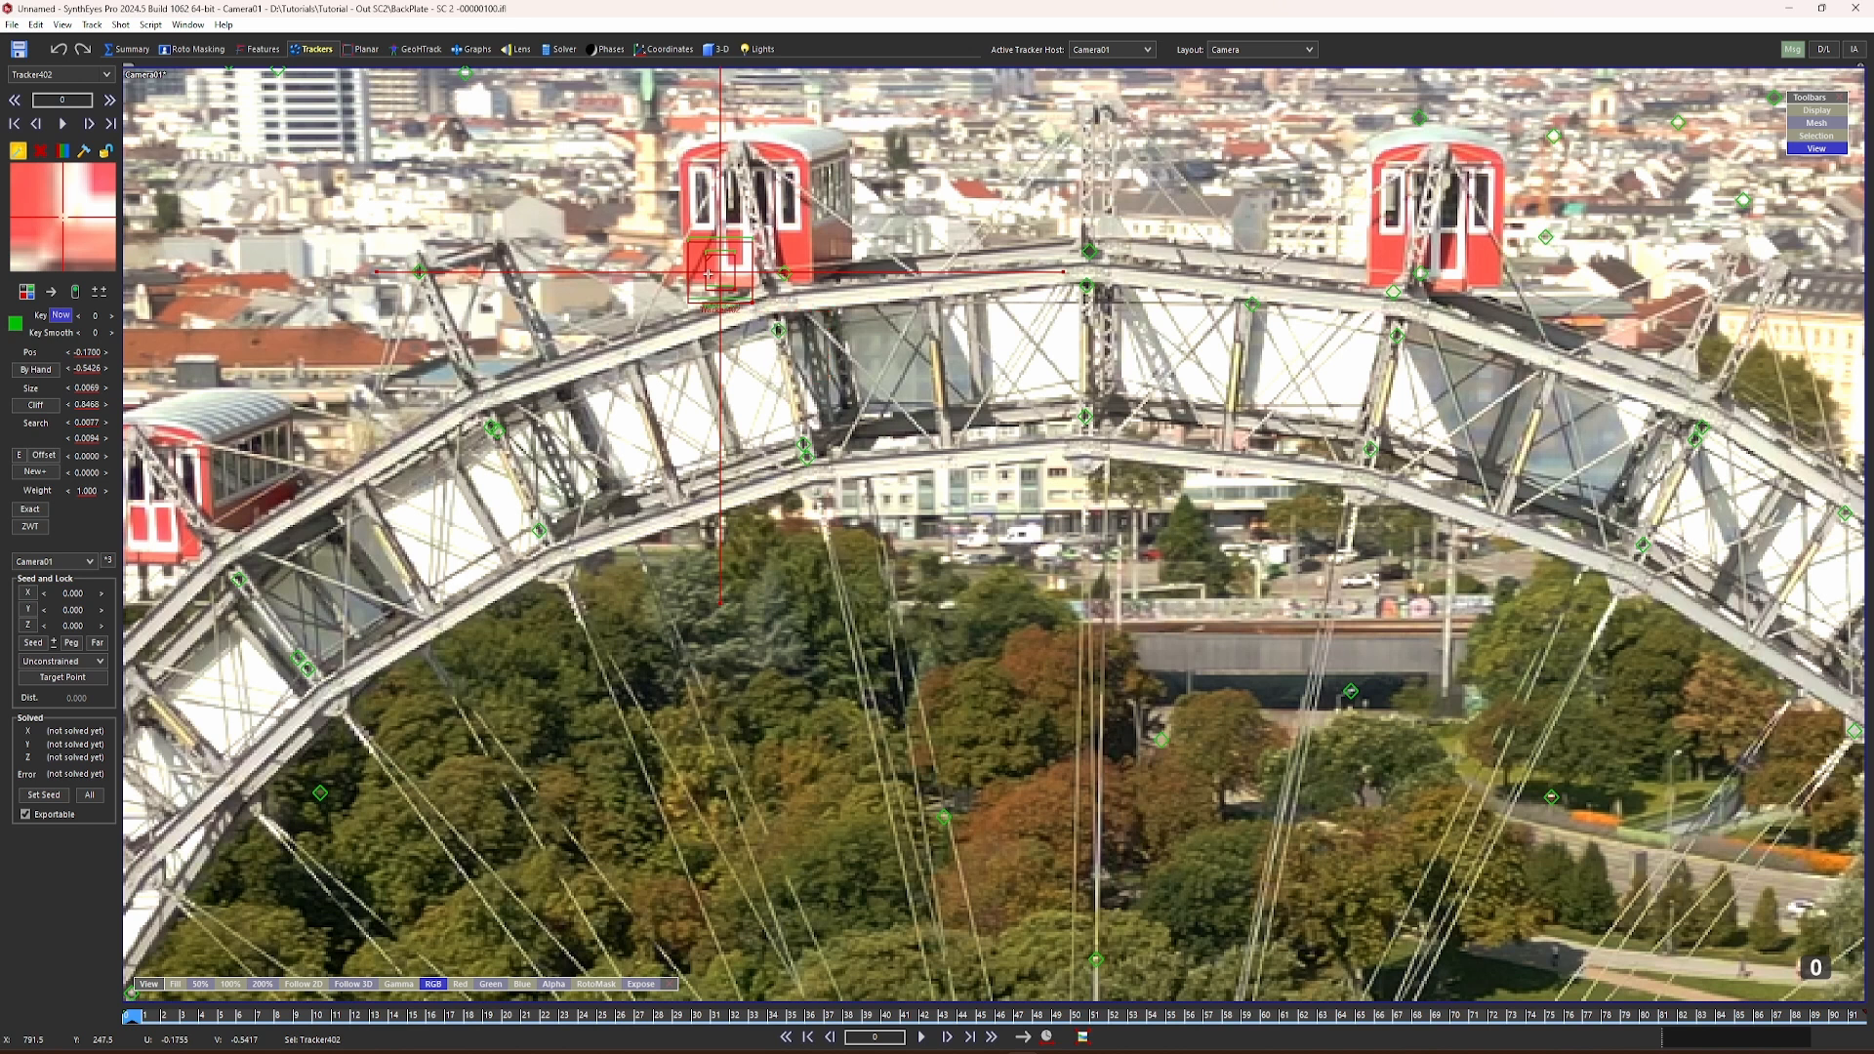
key("ctrl+z")
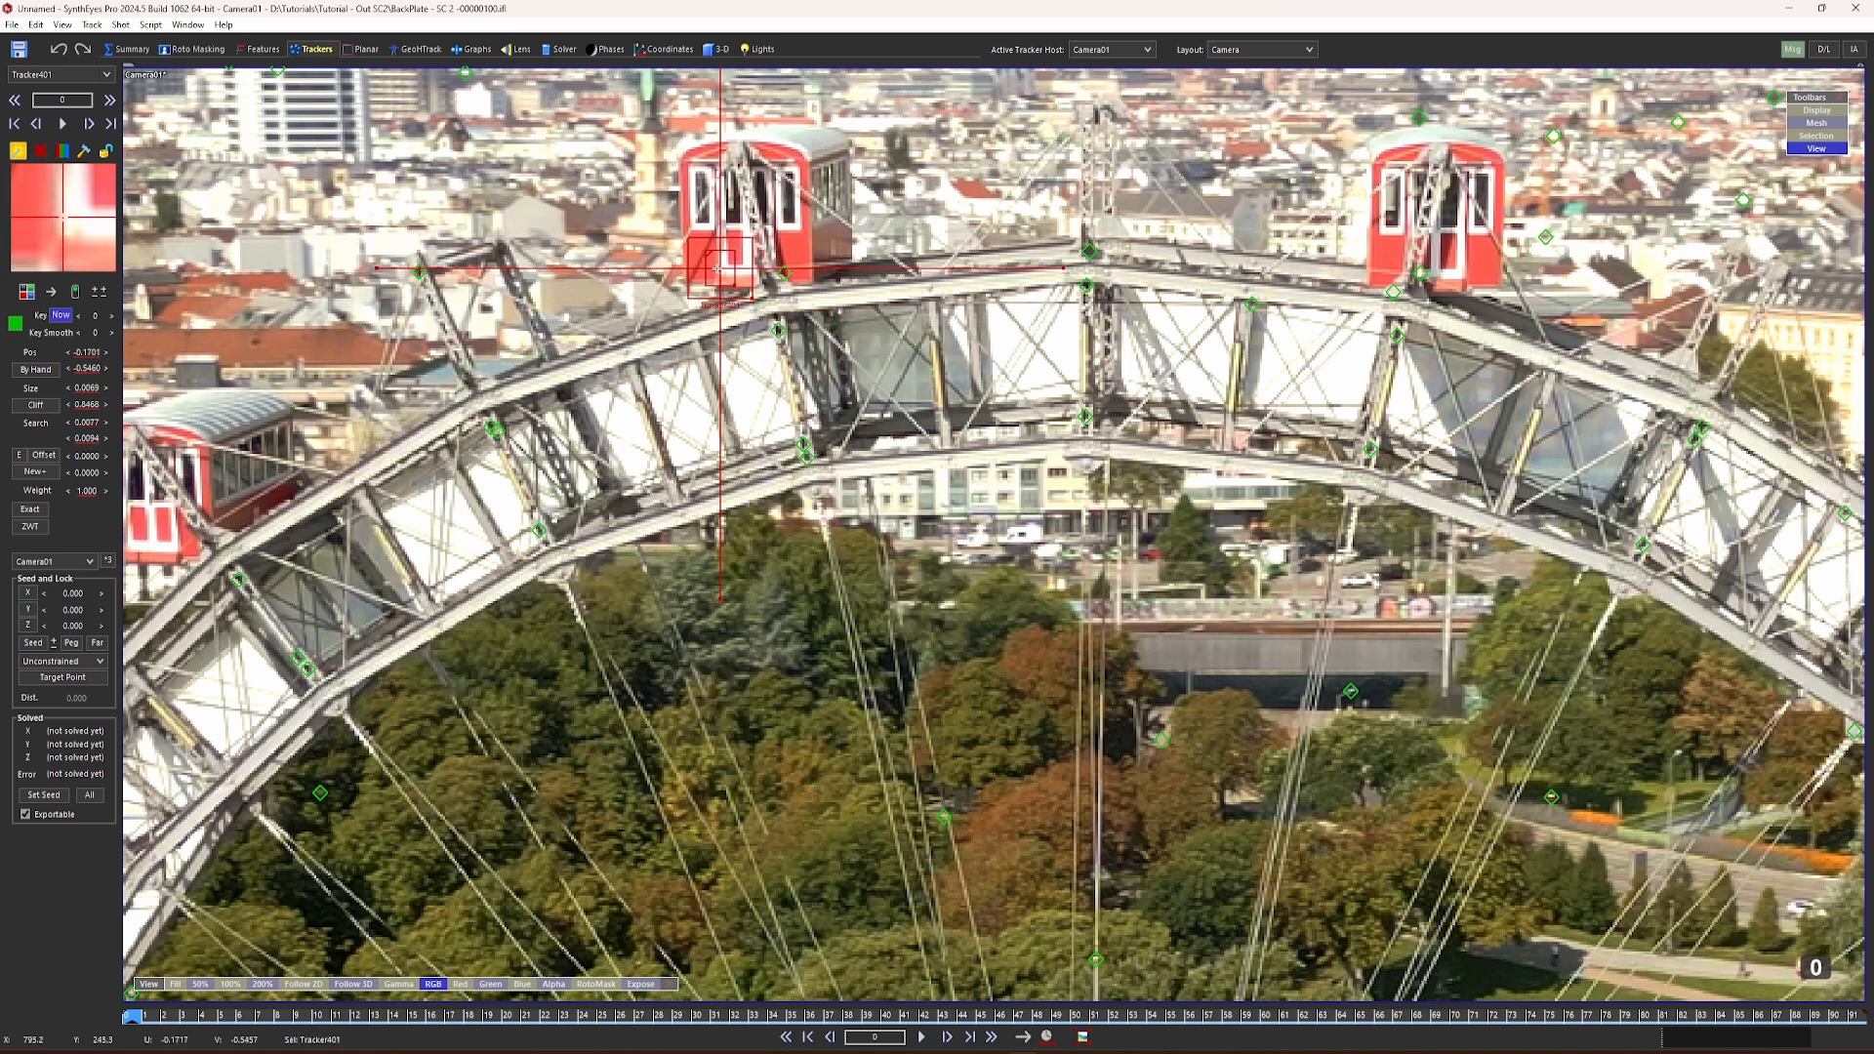
left_click_drag(720, 267, 723, 268)
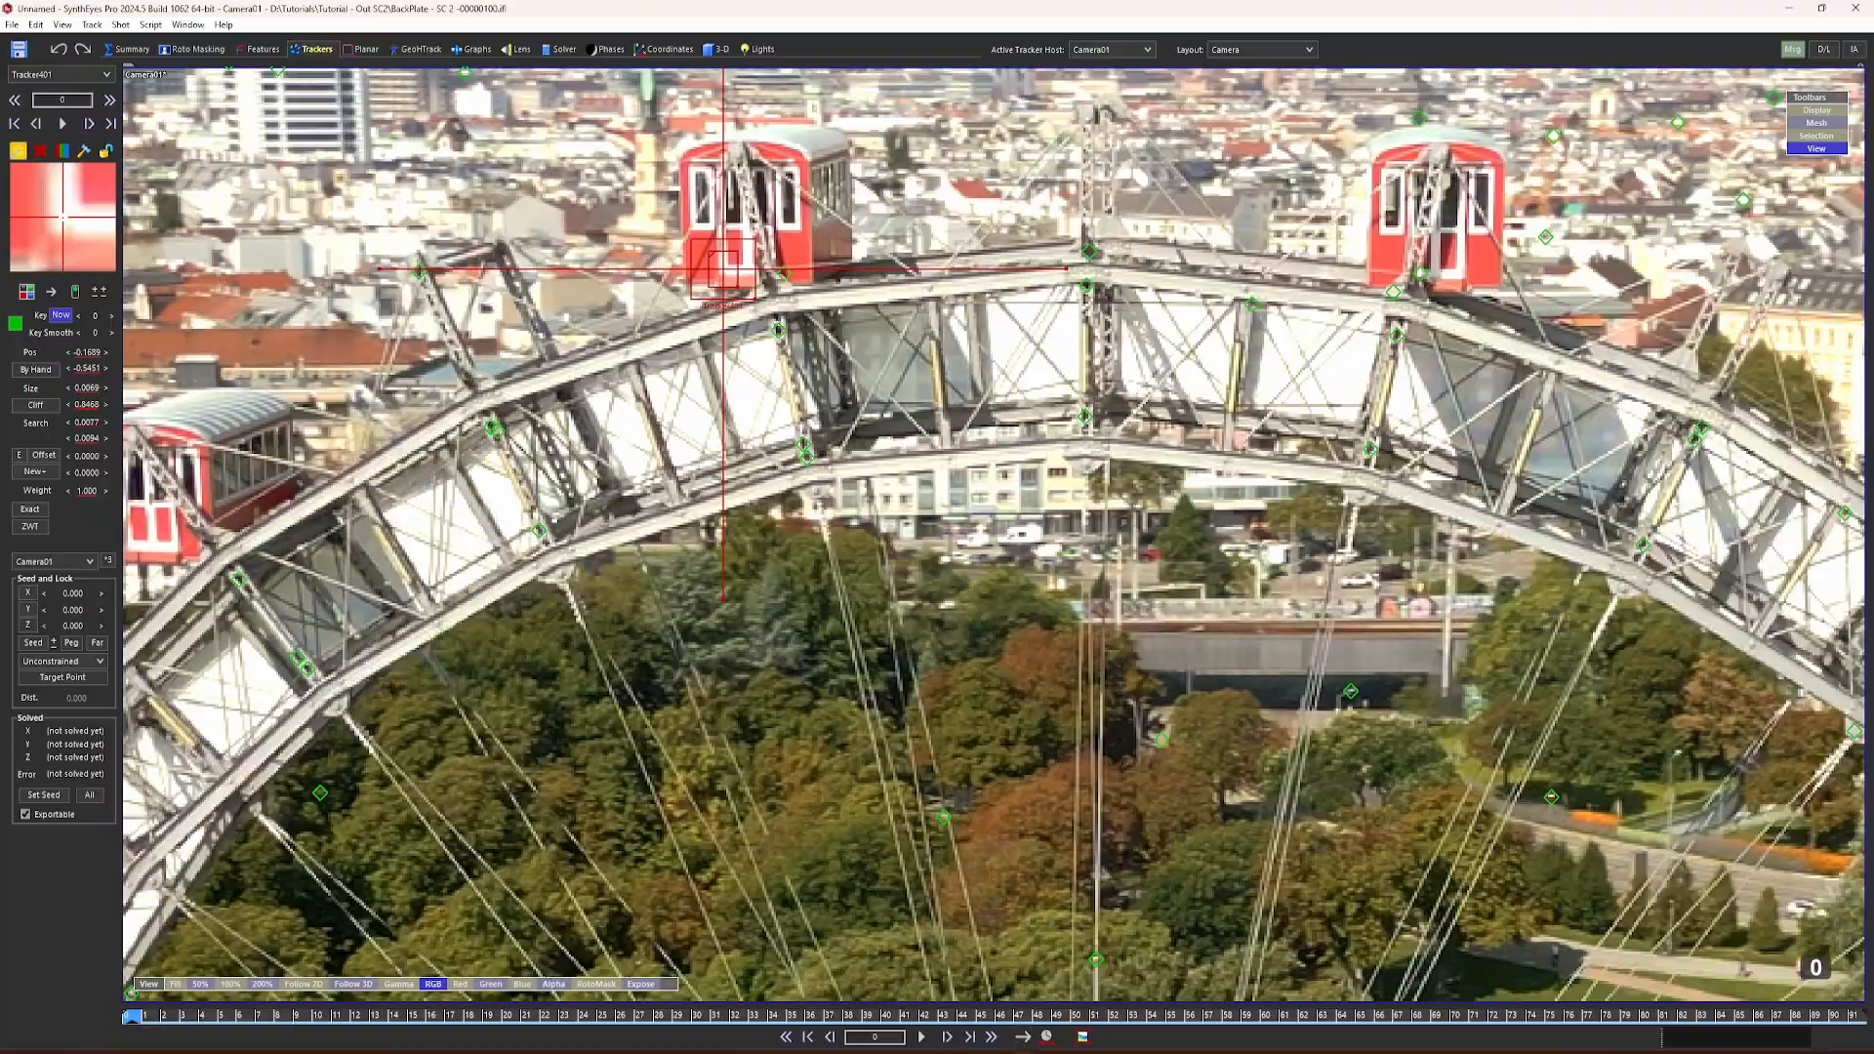
Step: Track the cabin's new tracker forward to the last frame, then replay the shot with the view following it in 2D
left_click(921, 1038)
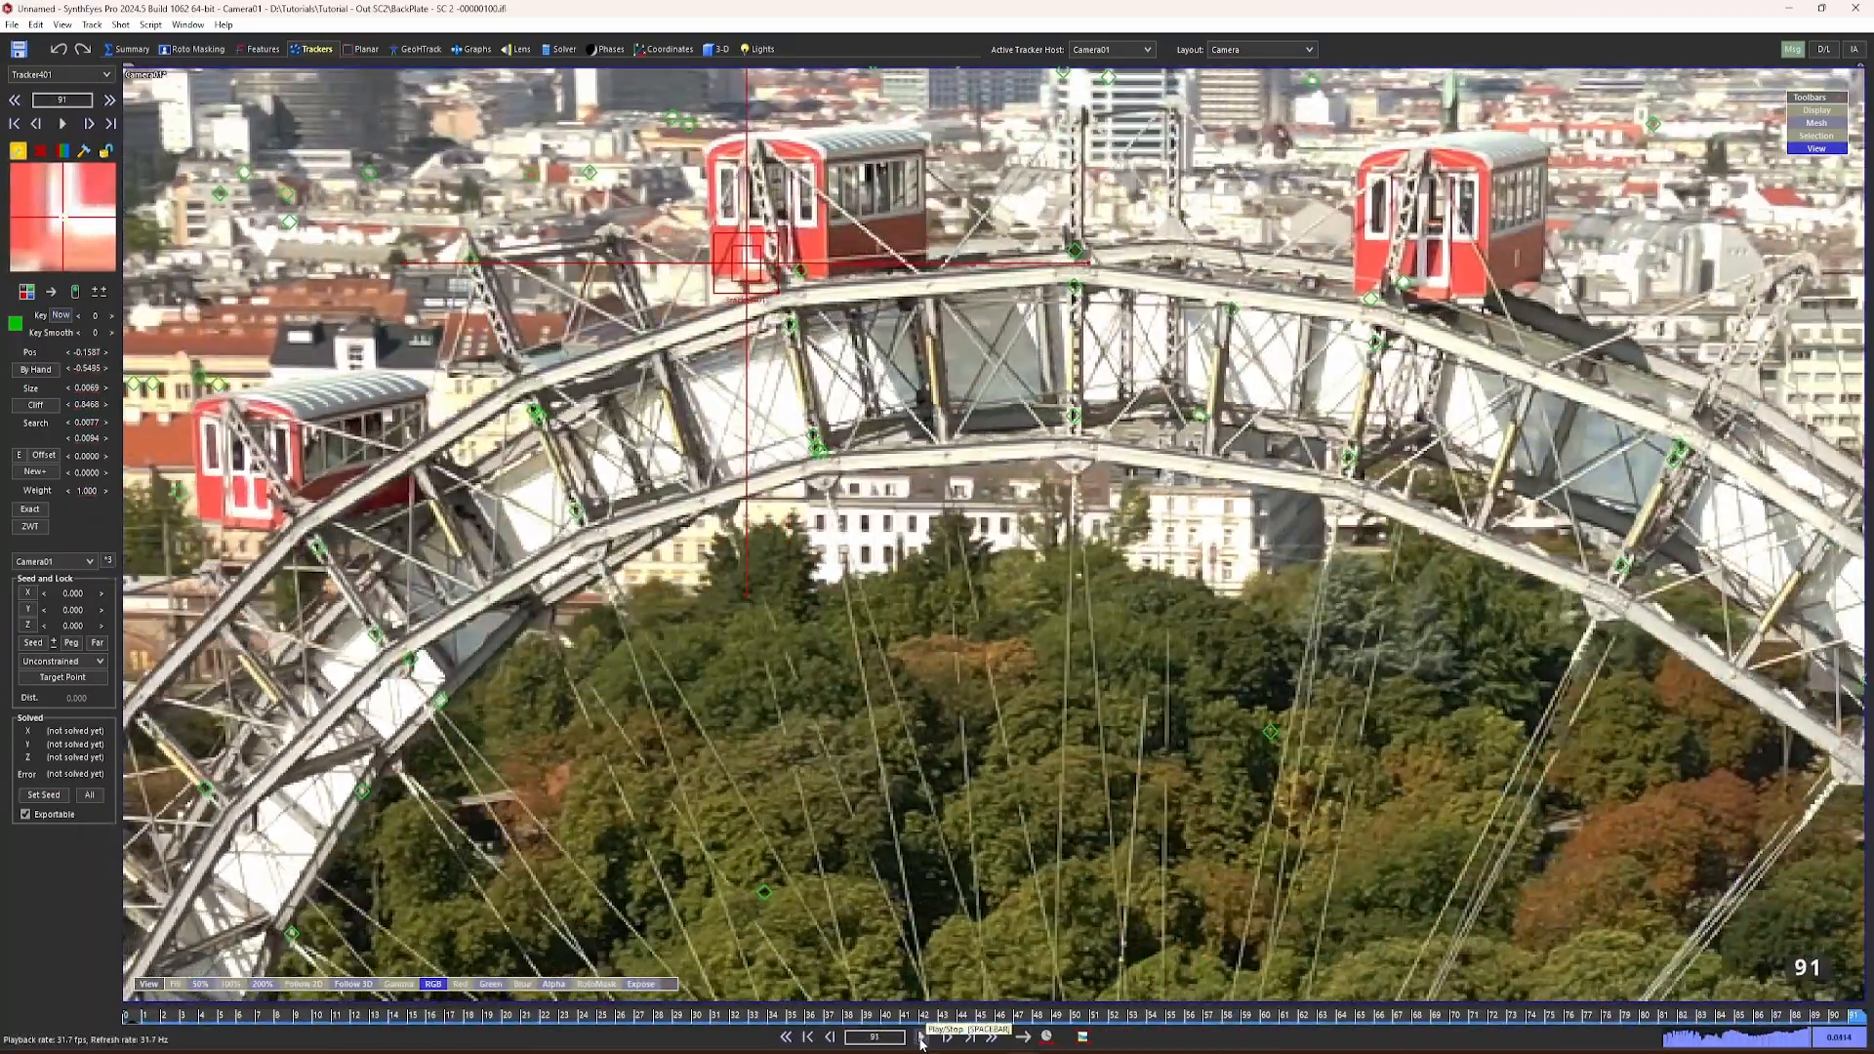
left_click(786, 1037)
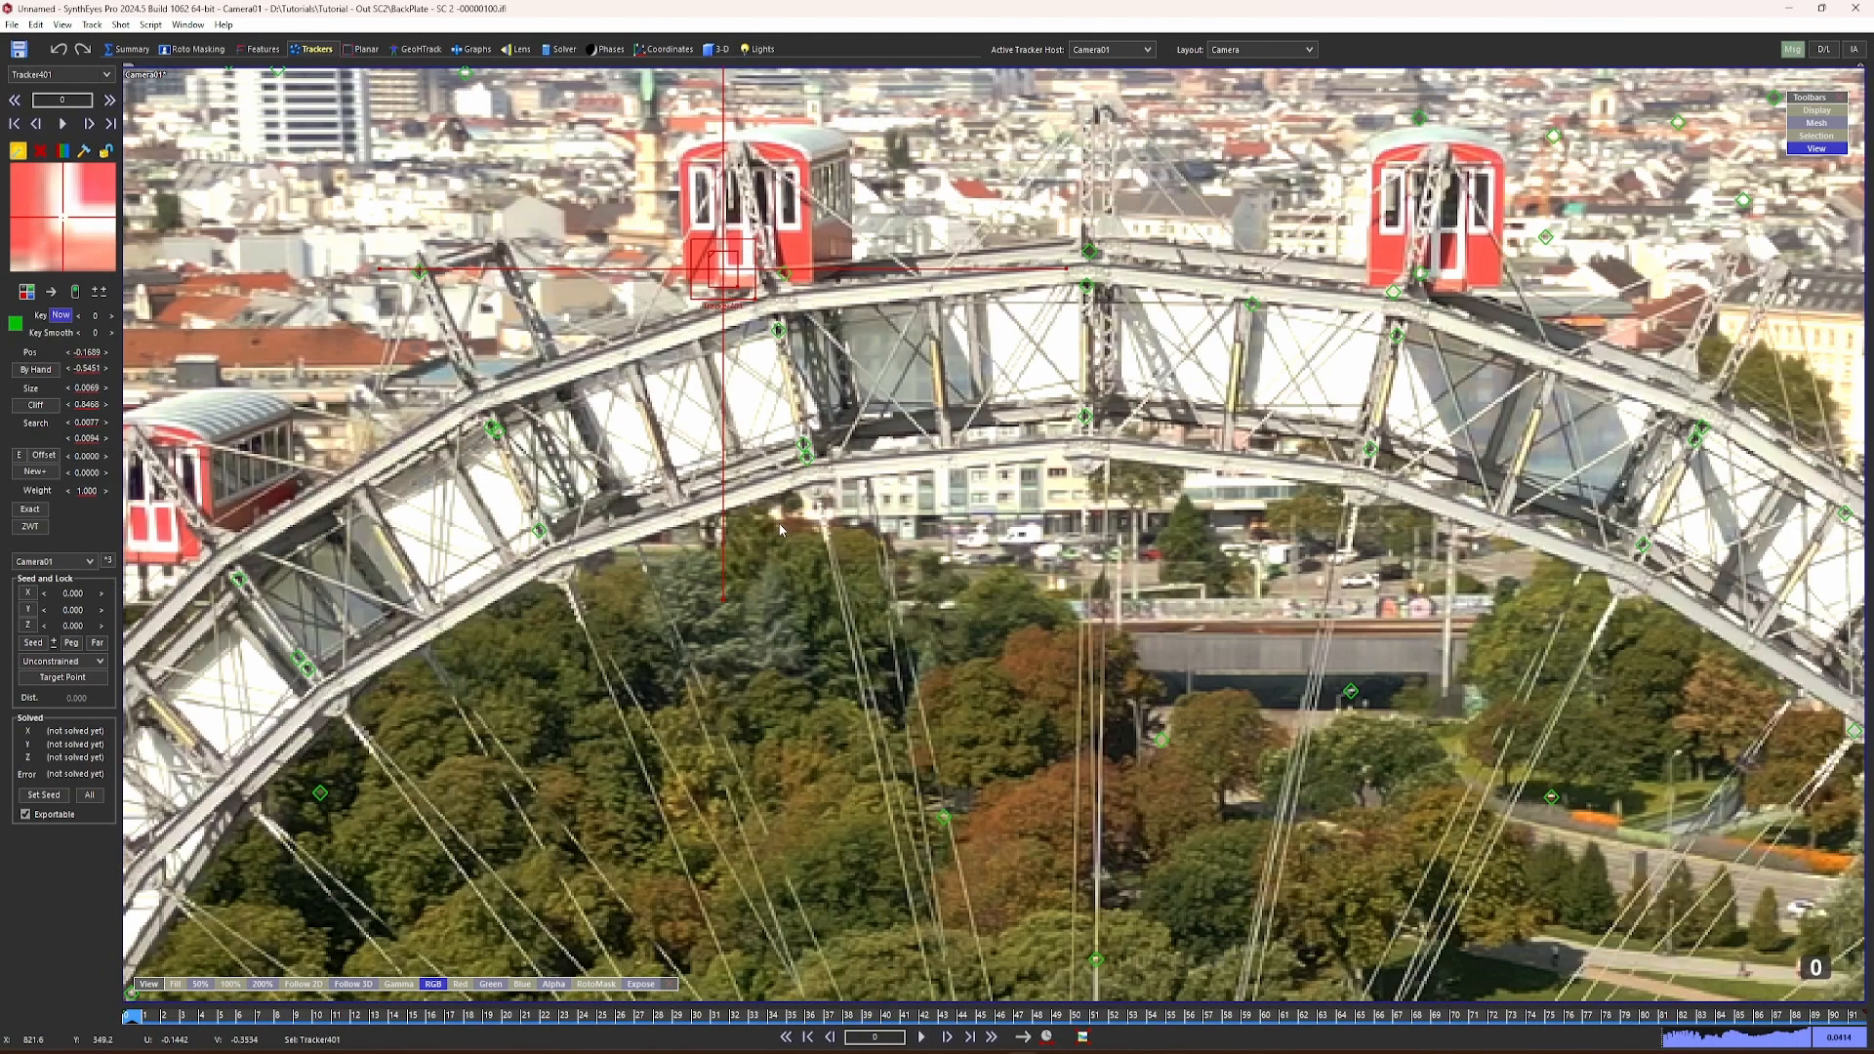
key("5")
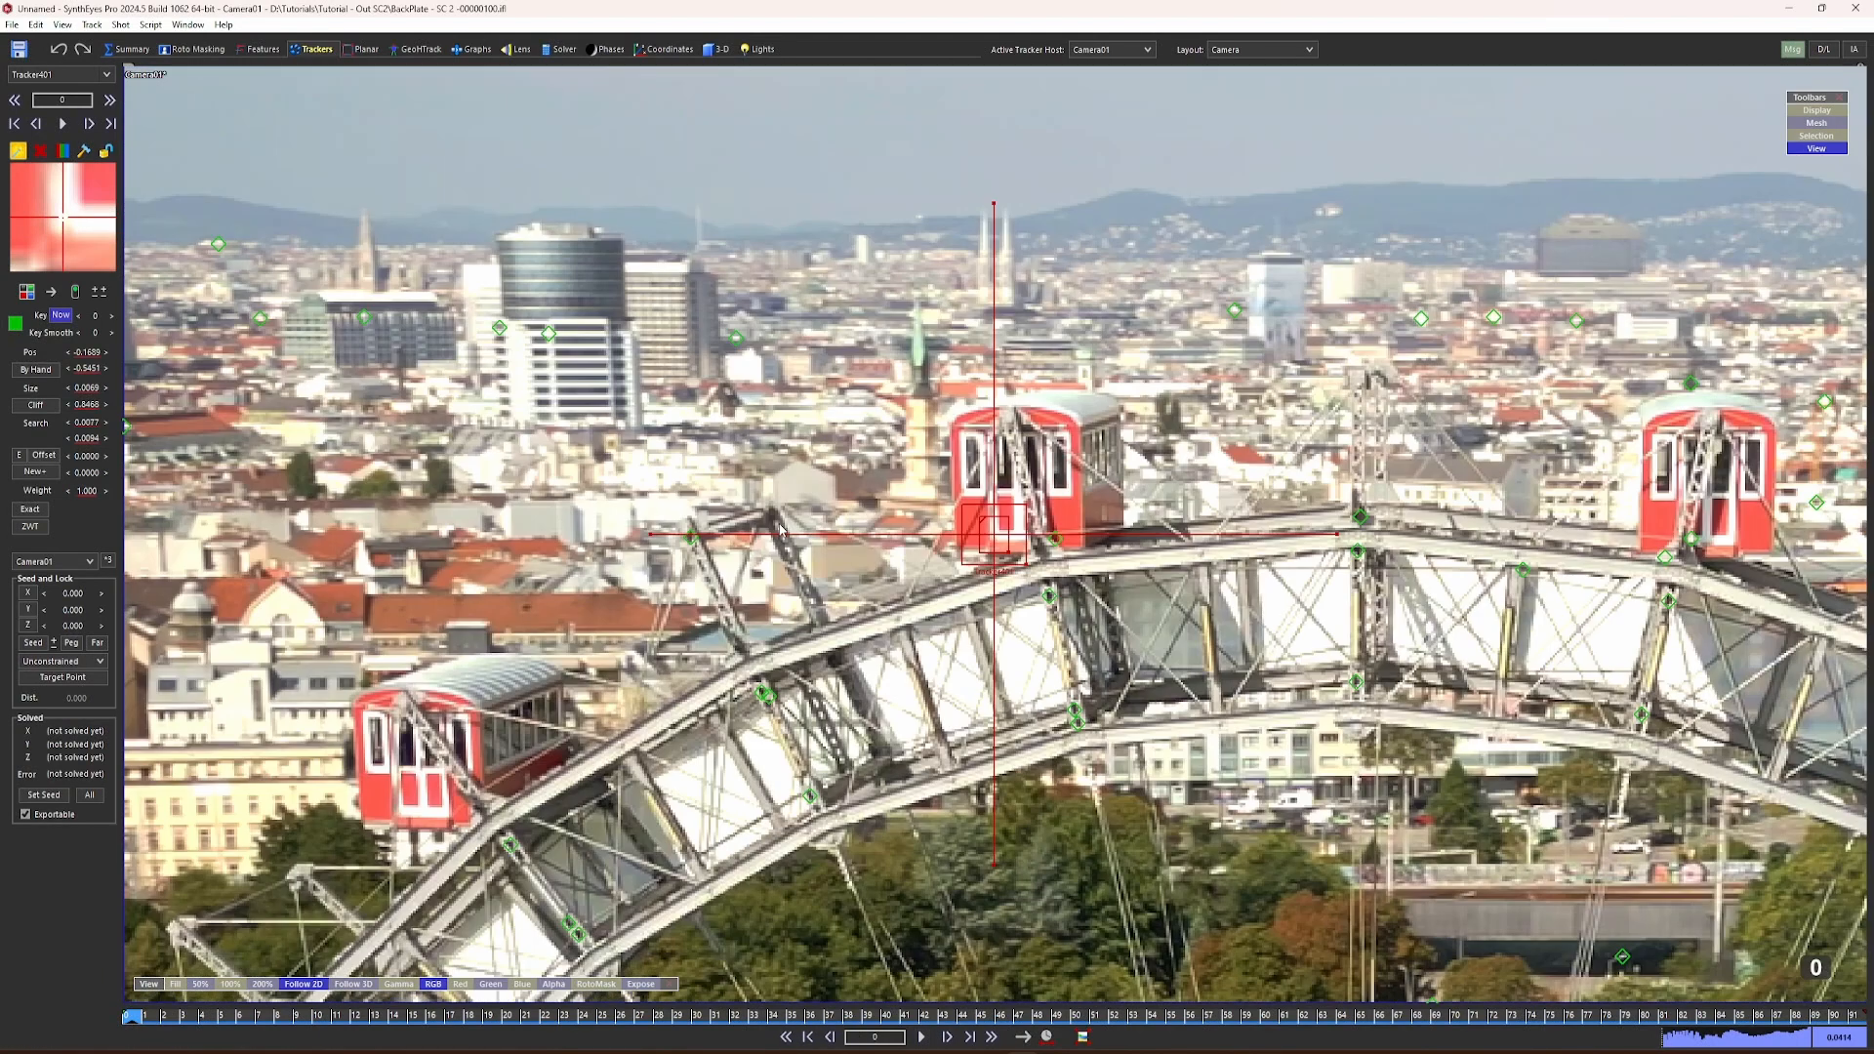
left_click(921, 1038)
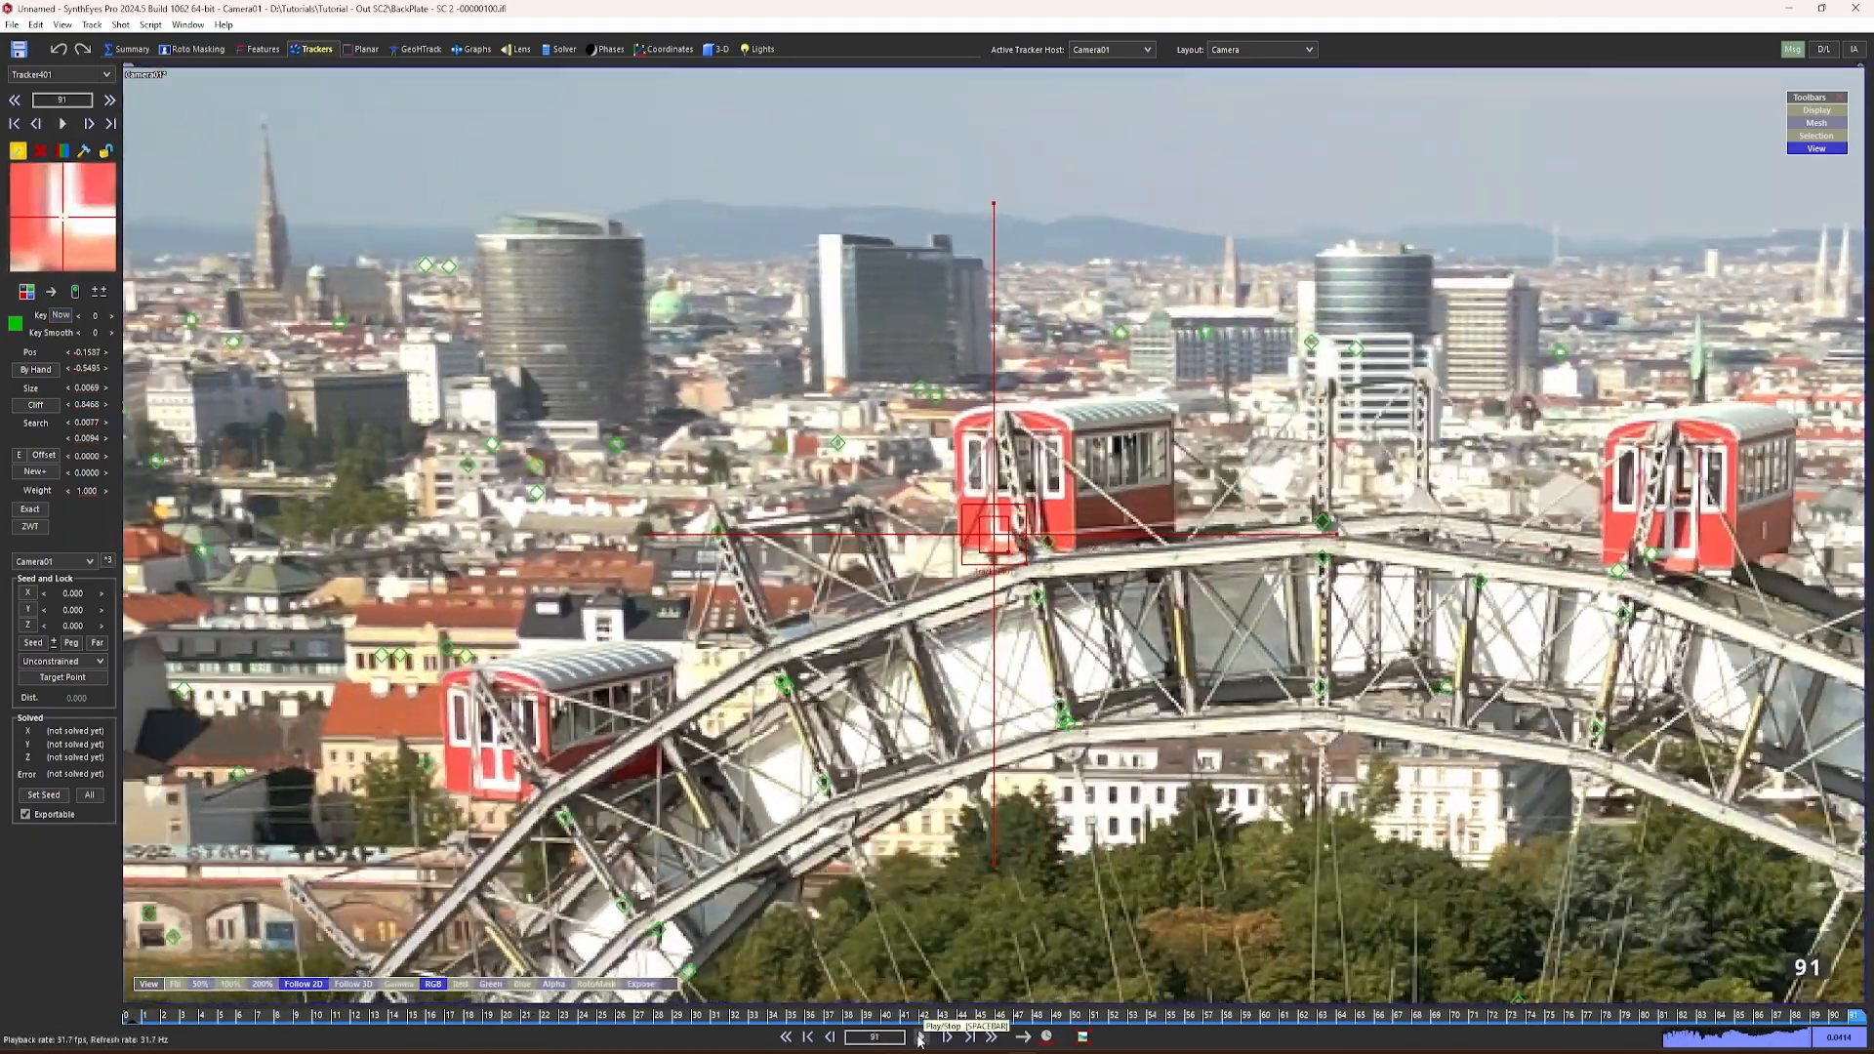
left_click(786, 1038)
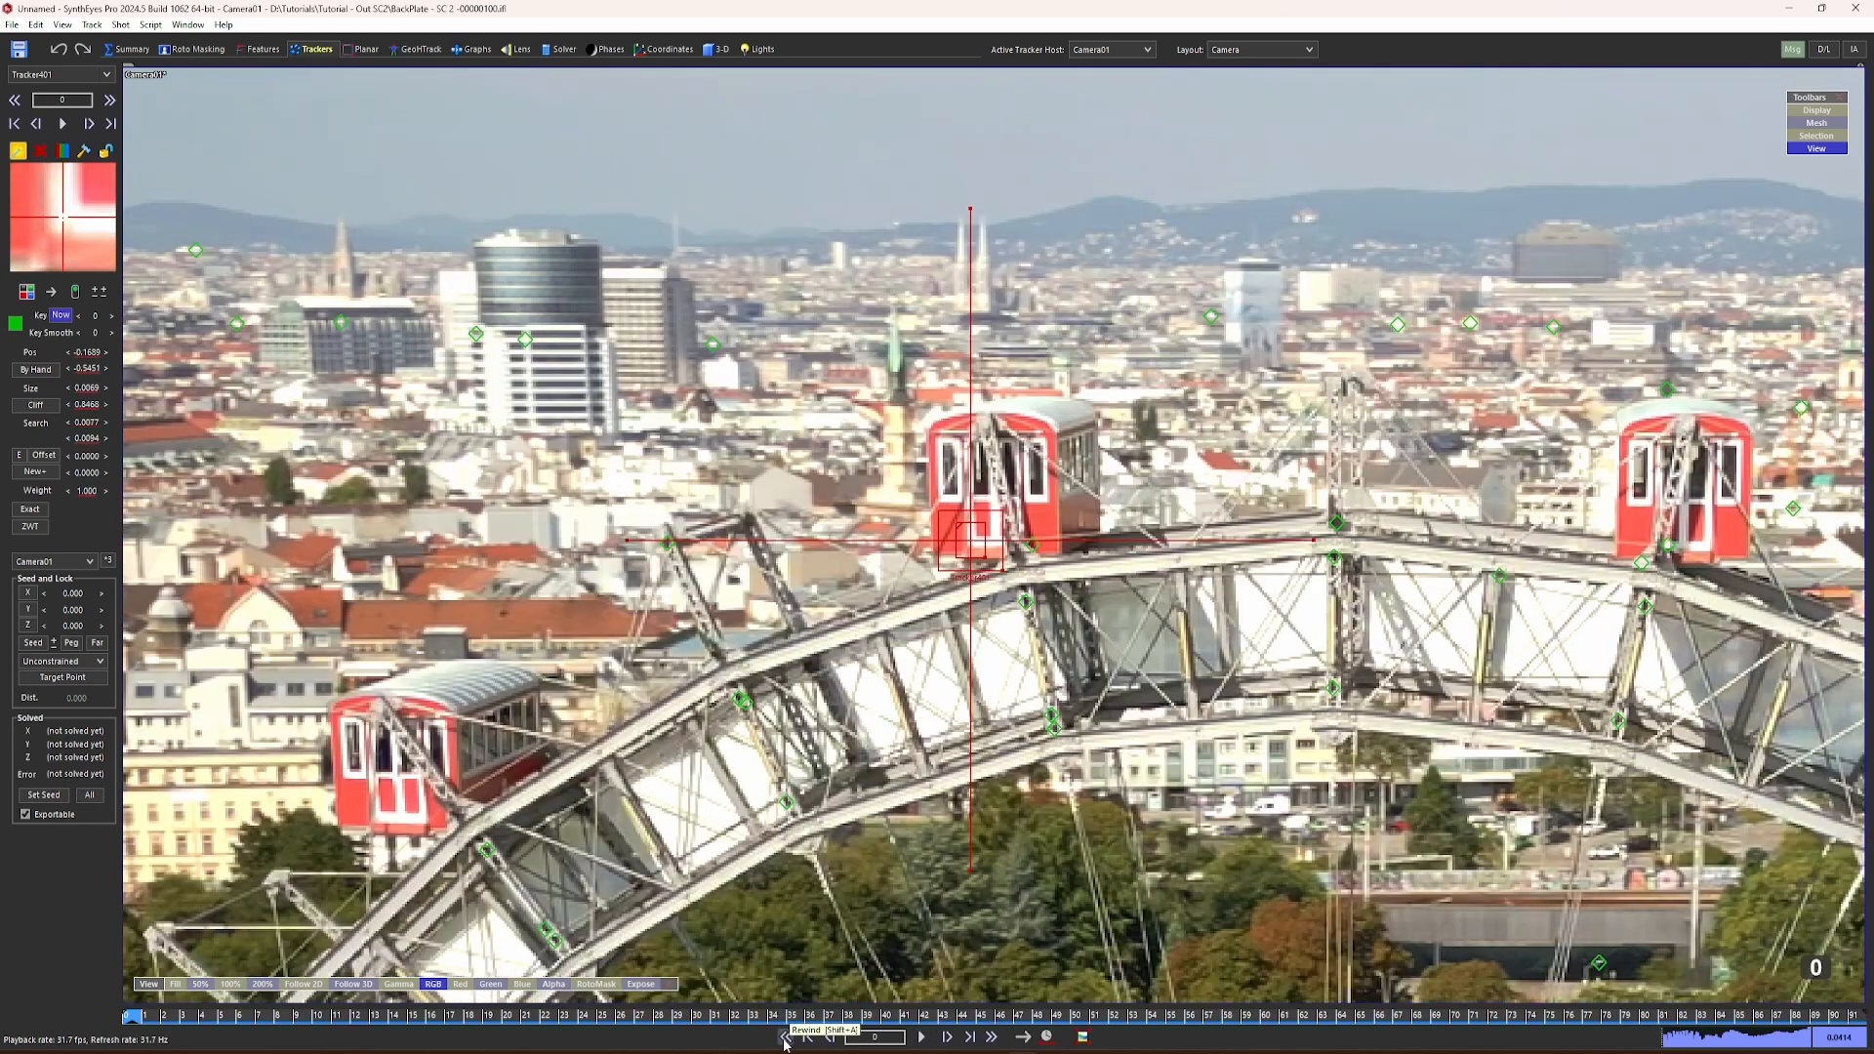
Step: Enlarge the solver workspace's viewports and solve the scene in Automatic, Undirected mode
scroll(896, 624, "down", 3)
scroll(896, 625, "down", 3)
middle_click_drag(896, 625, 855, 382)
scroll(899, 395, "up", 3)
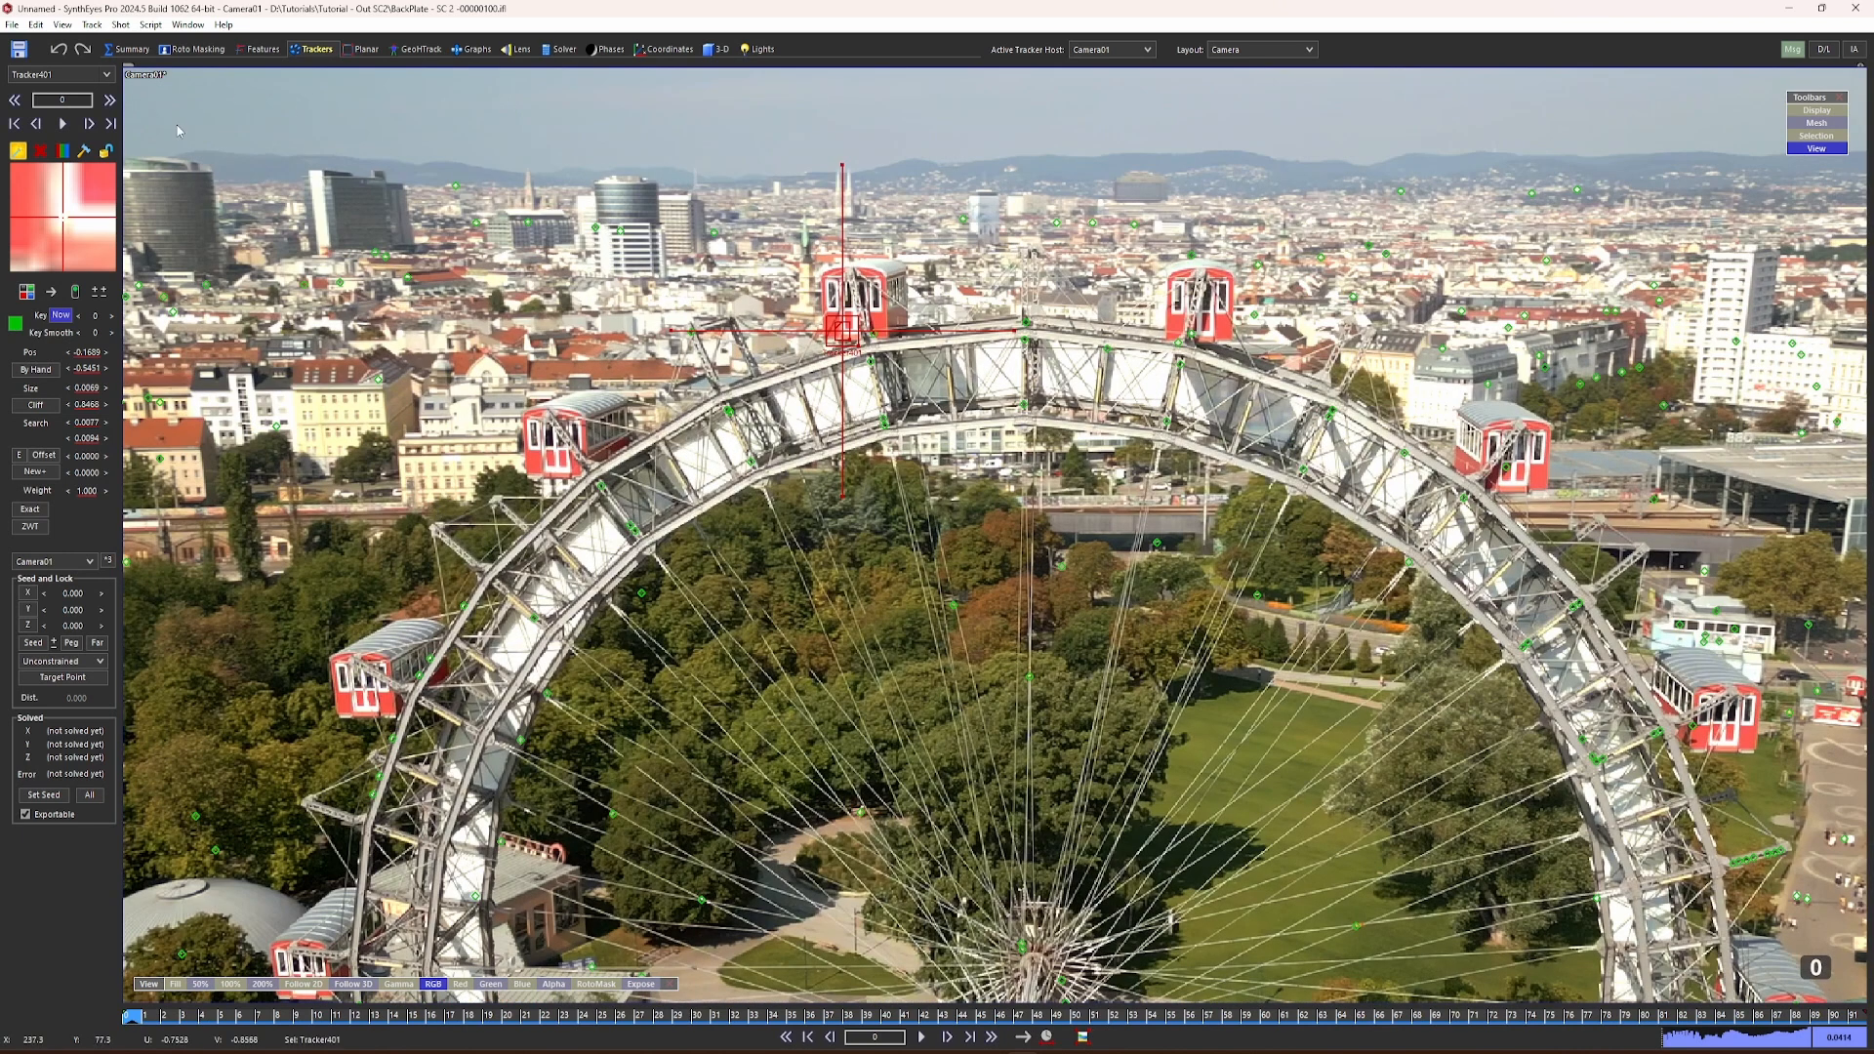
left_click(563, 51)
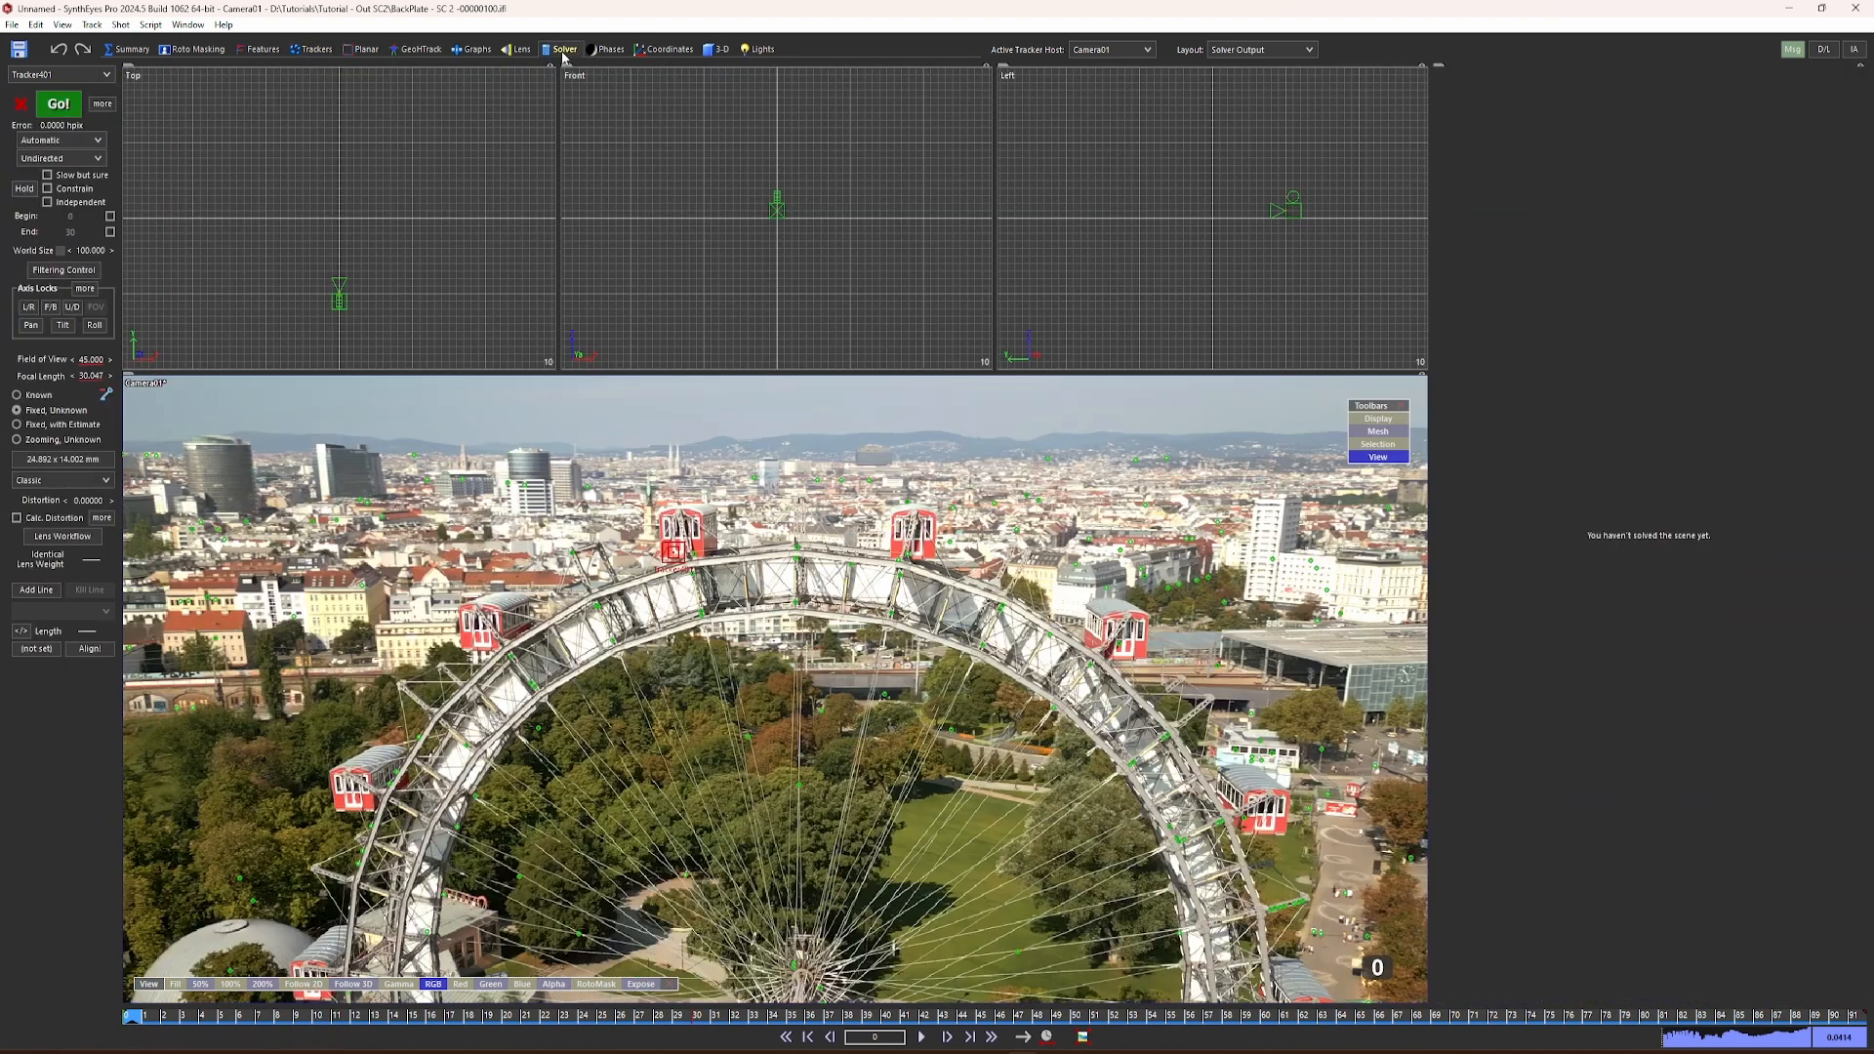
left_click_drag(603, 374, 598, 455)
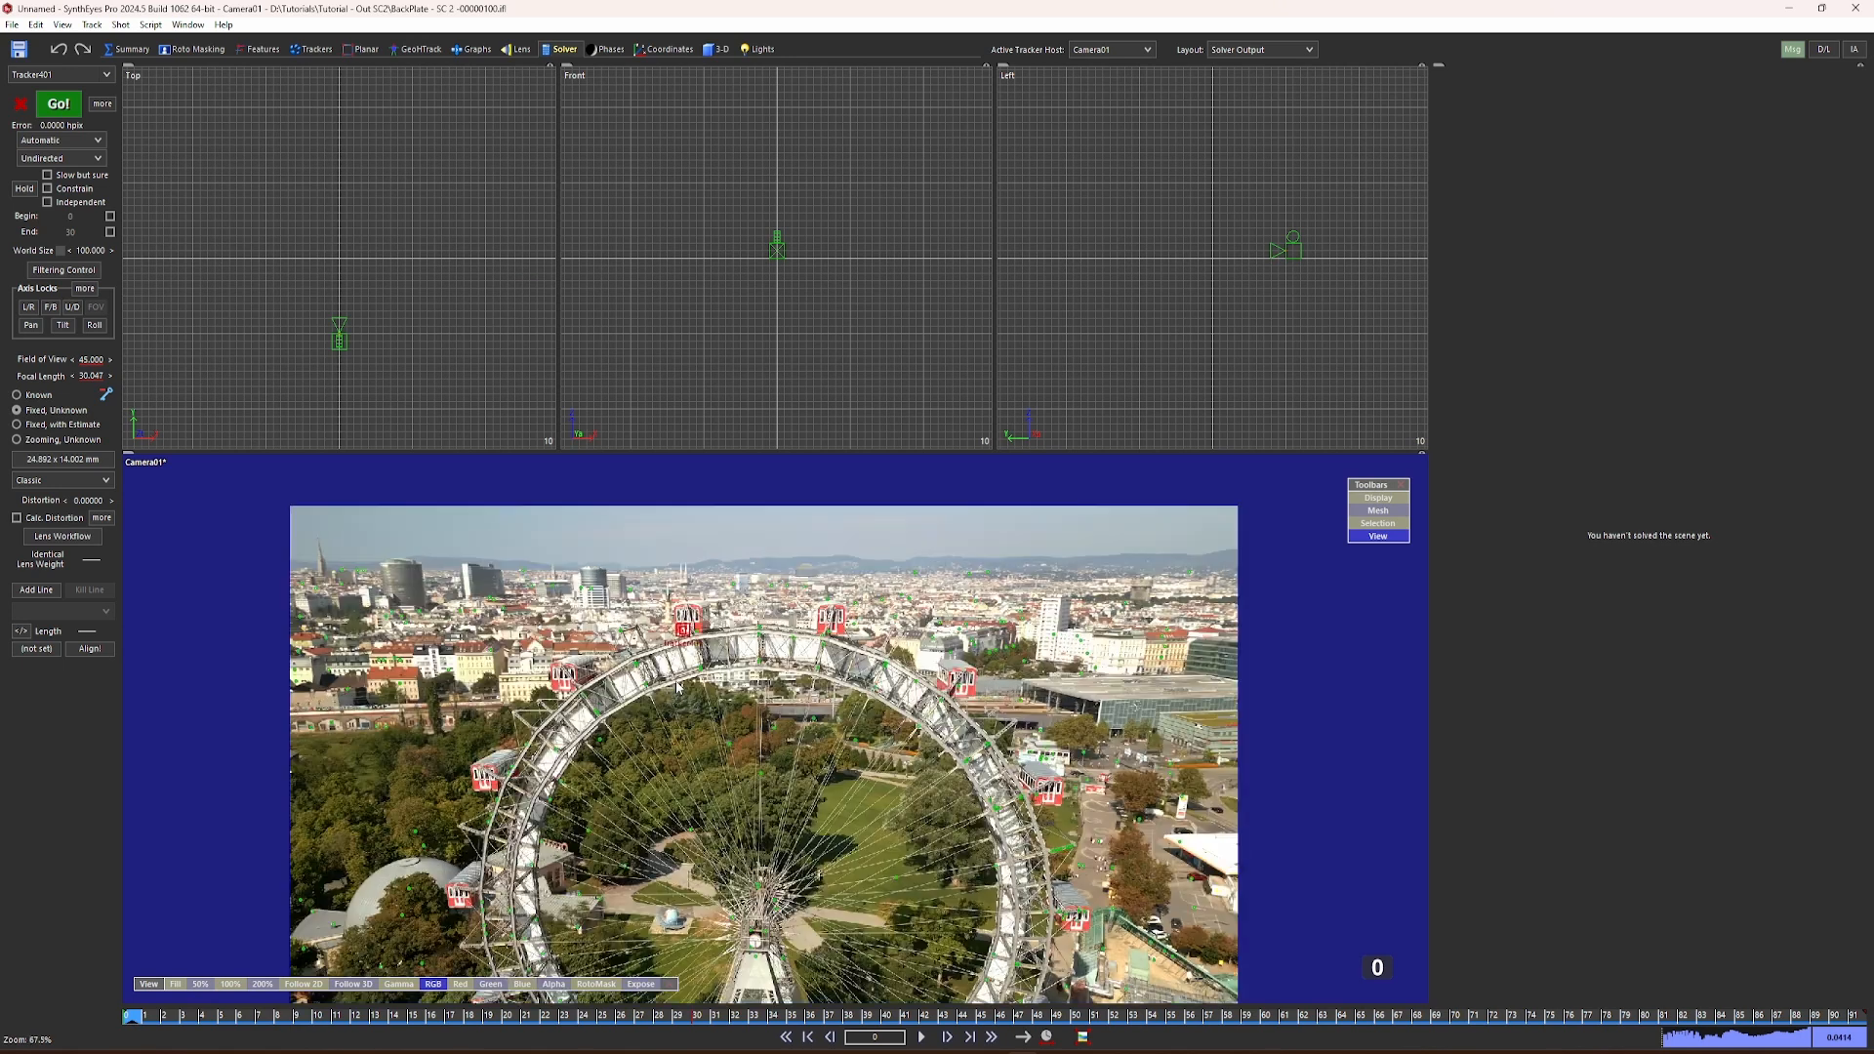
left_click_drag(730, 450, 723, 468)
left_click_drag(1429, 444, 1581, 444)
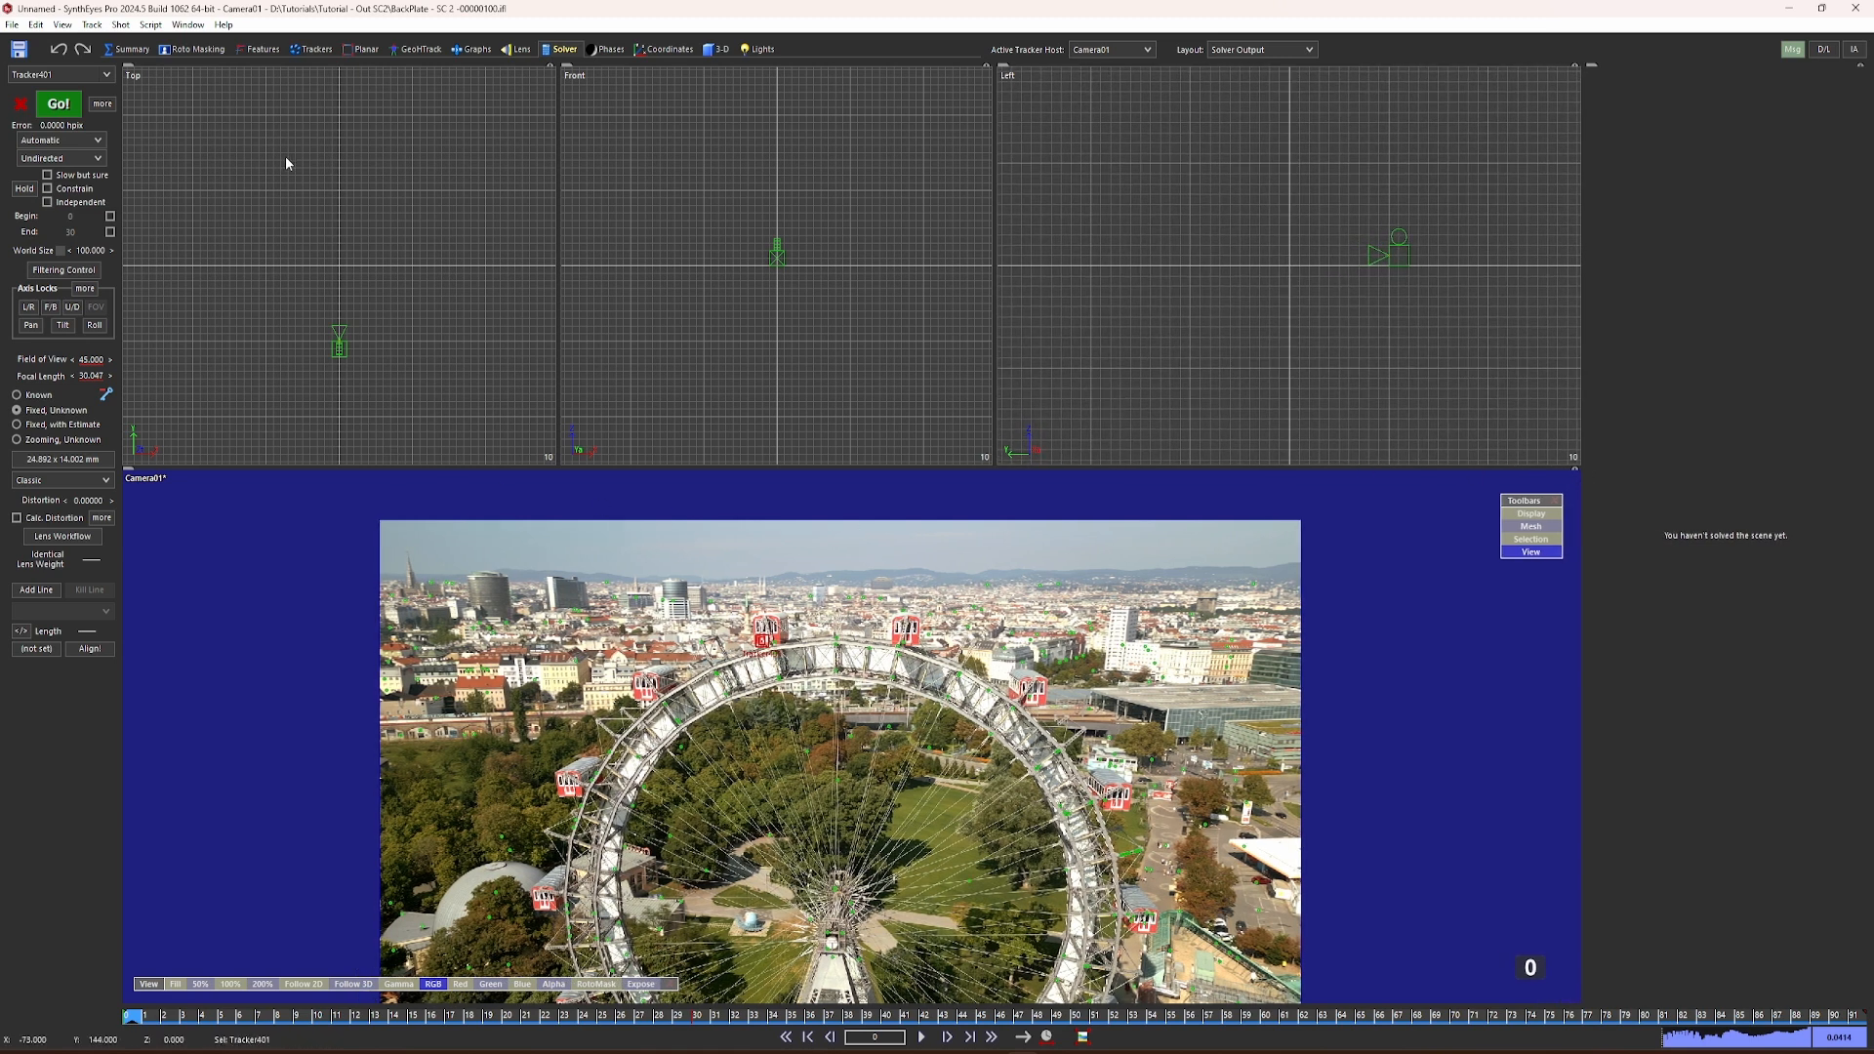
left_click(51, 112)
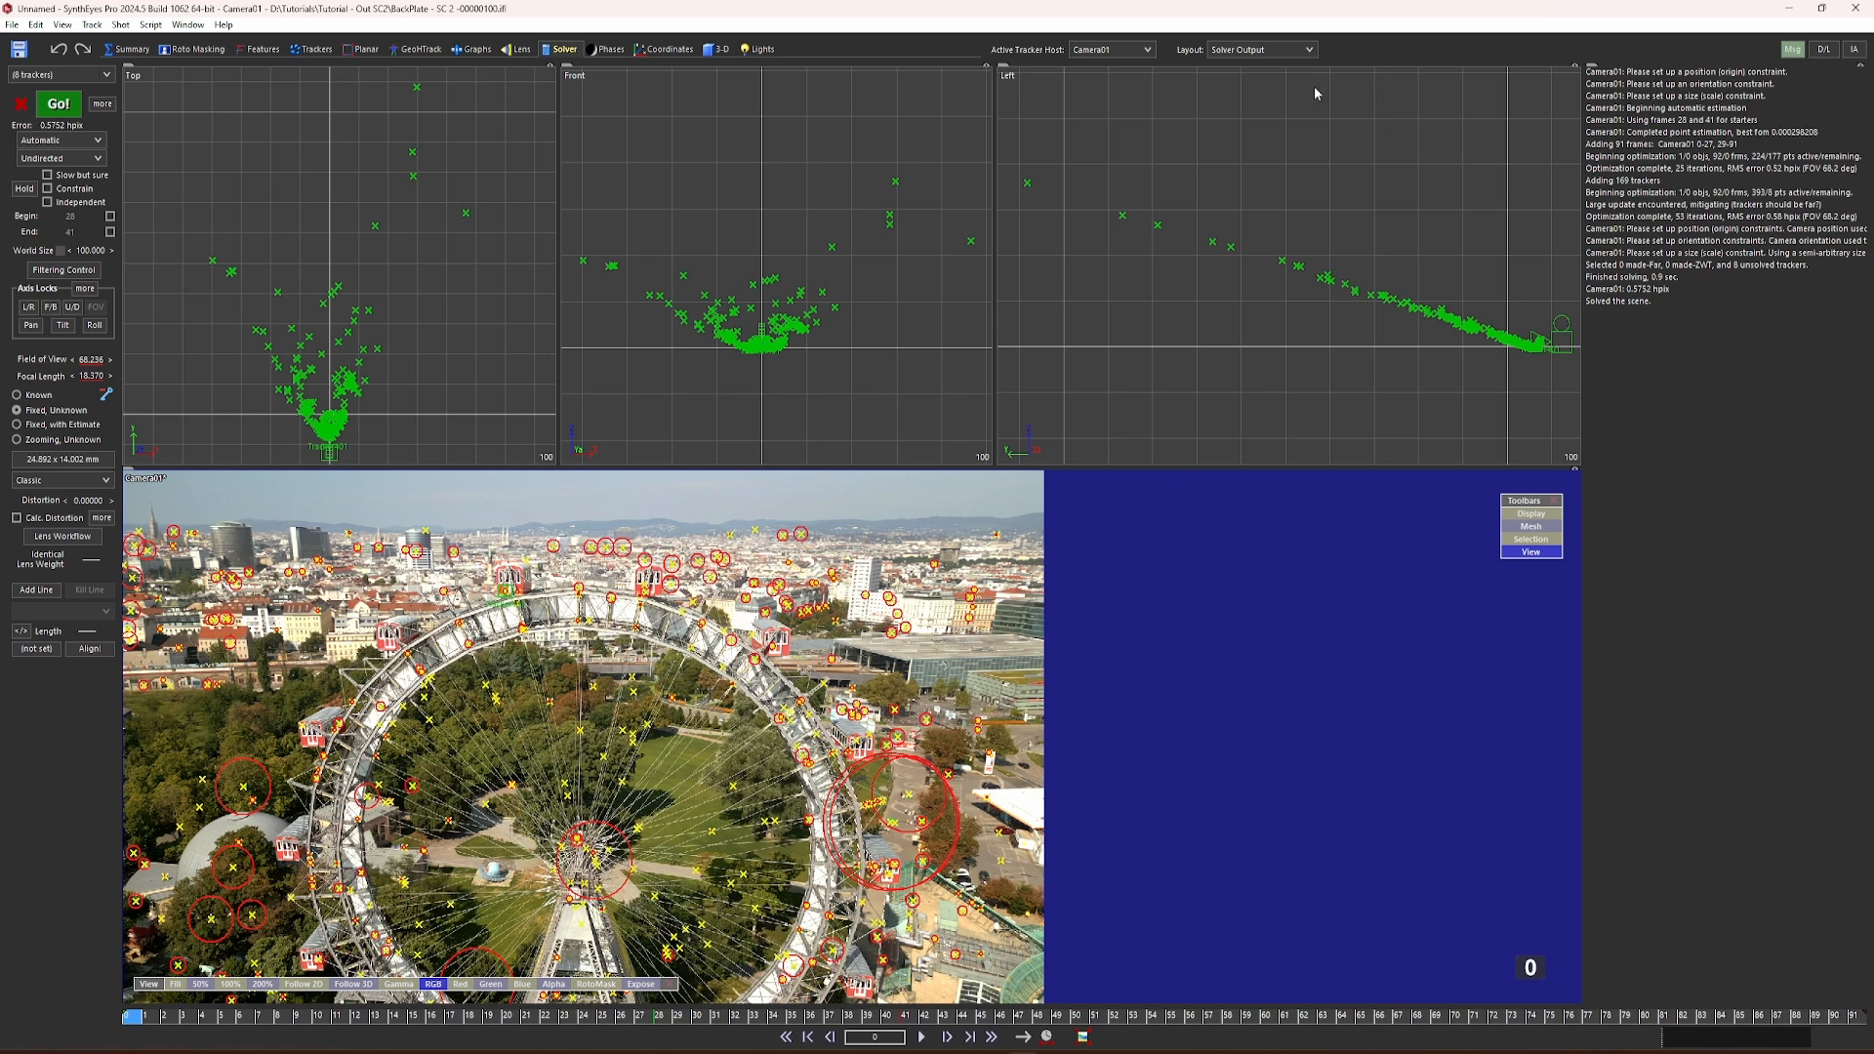
Step: Switch to the Quad Perspective layout, lock the perspective view to the camera and scrub the shot in it at full size
left_click(1259, 51)
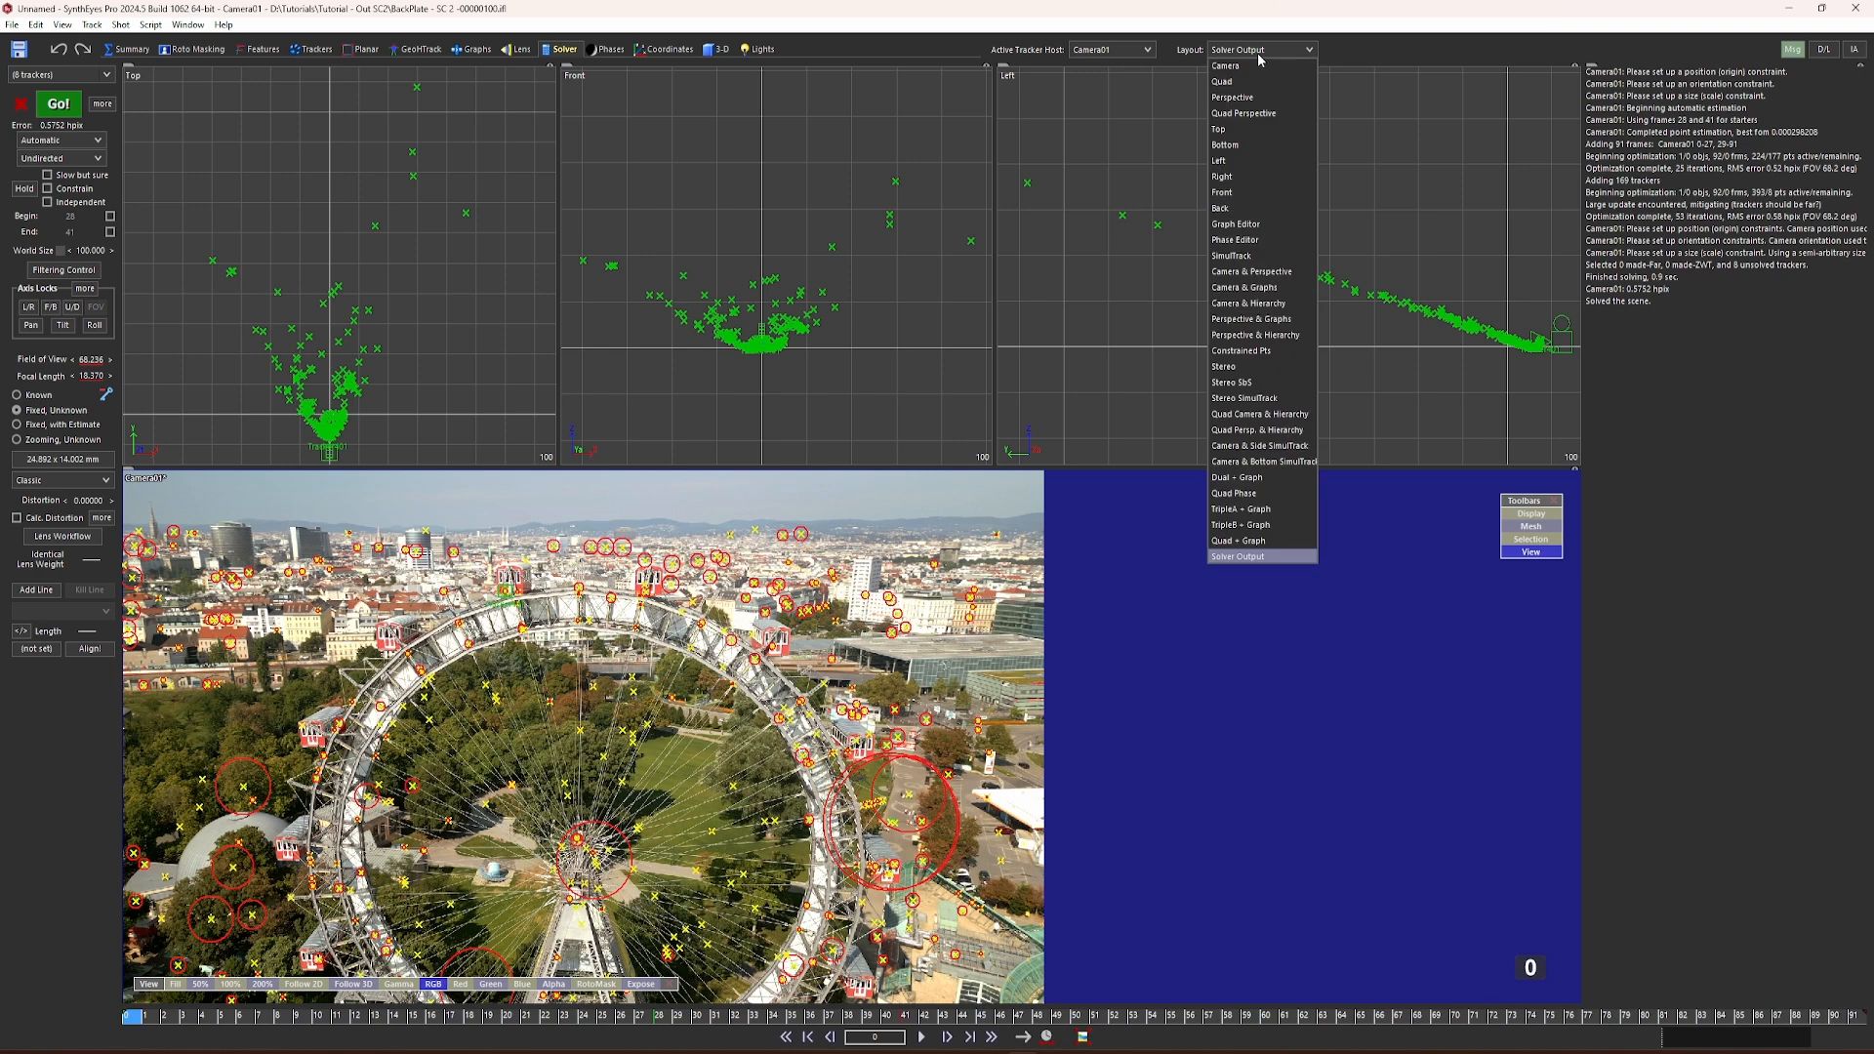
left_click(1247, 114)
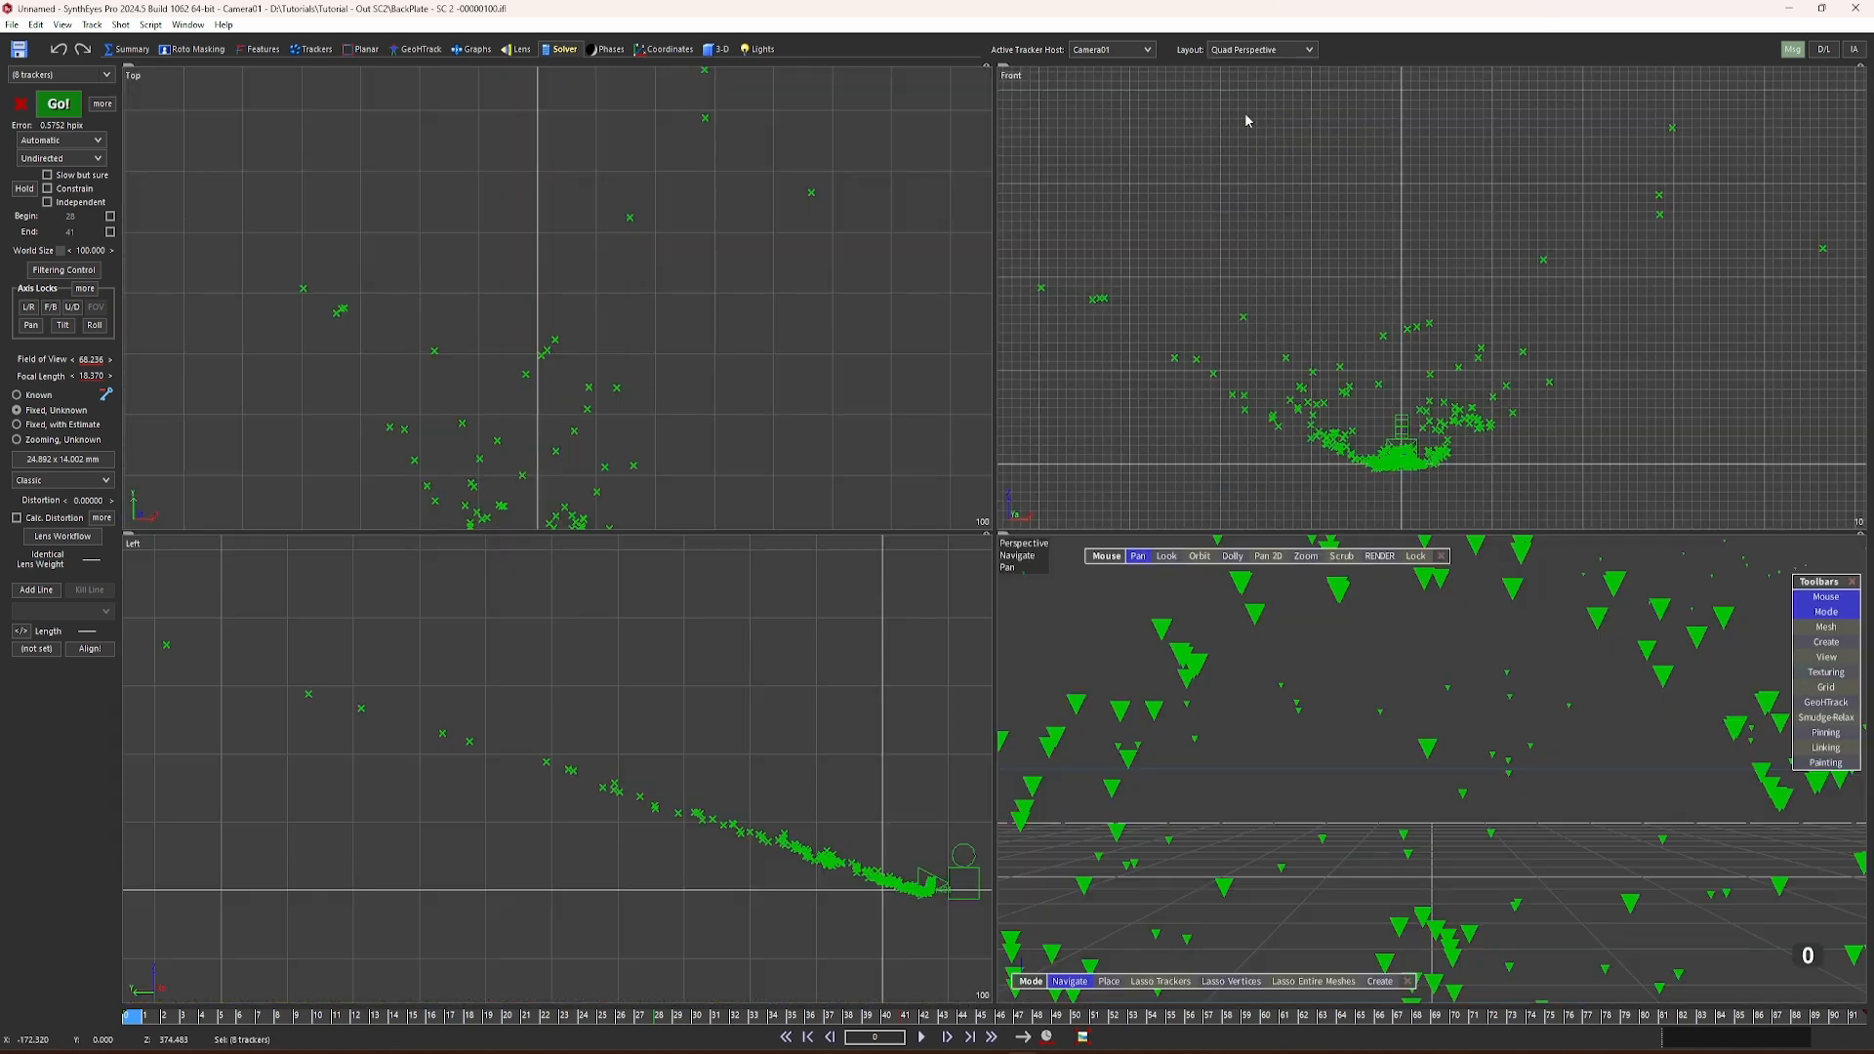
left_click(1415, 555)
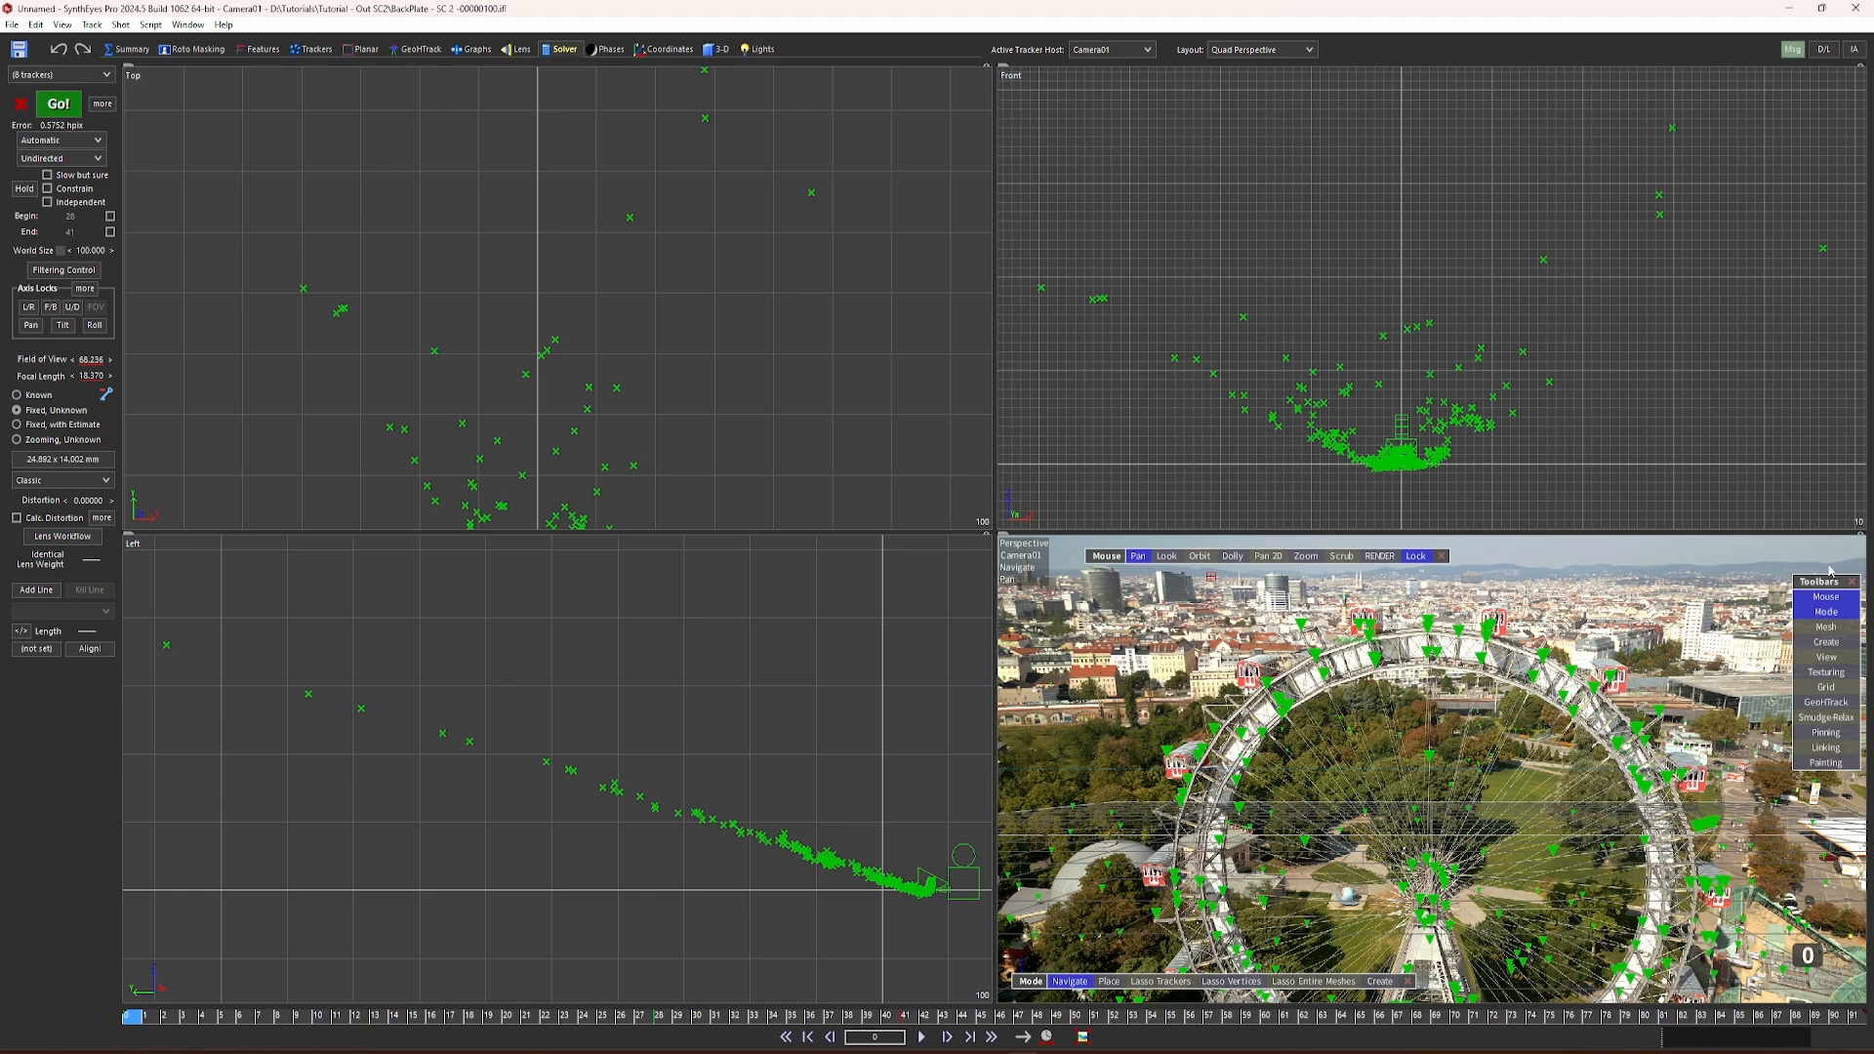
left_click(1861, 537)
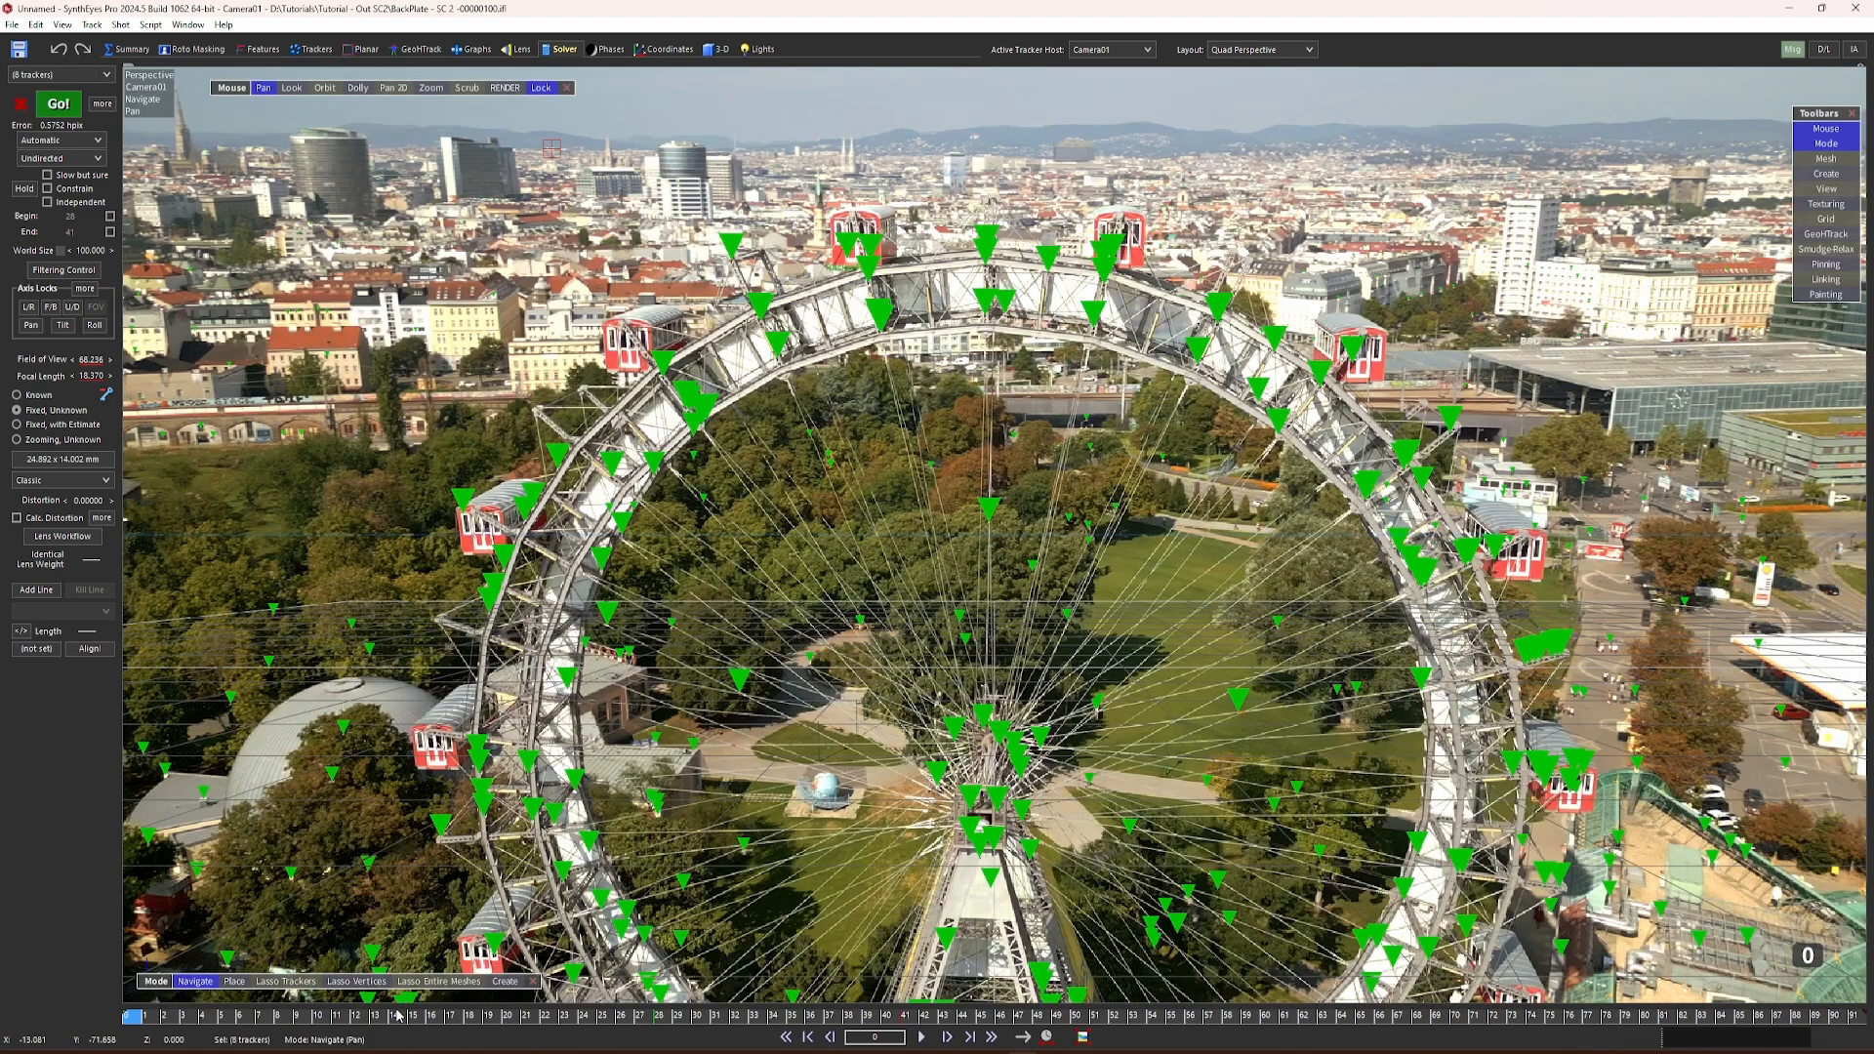
left_click(243, 1017)
left_click_drag(235, 1027, 122, 980)
Step: Set the solving mode to Refine for the next solve
left_click(98, 158)
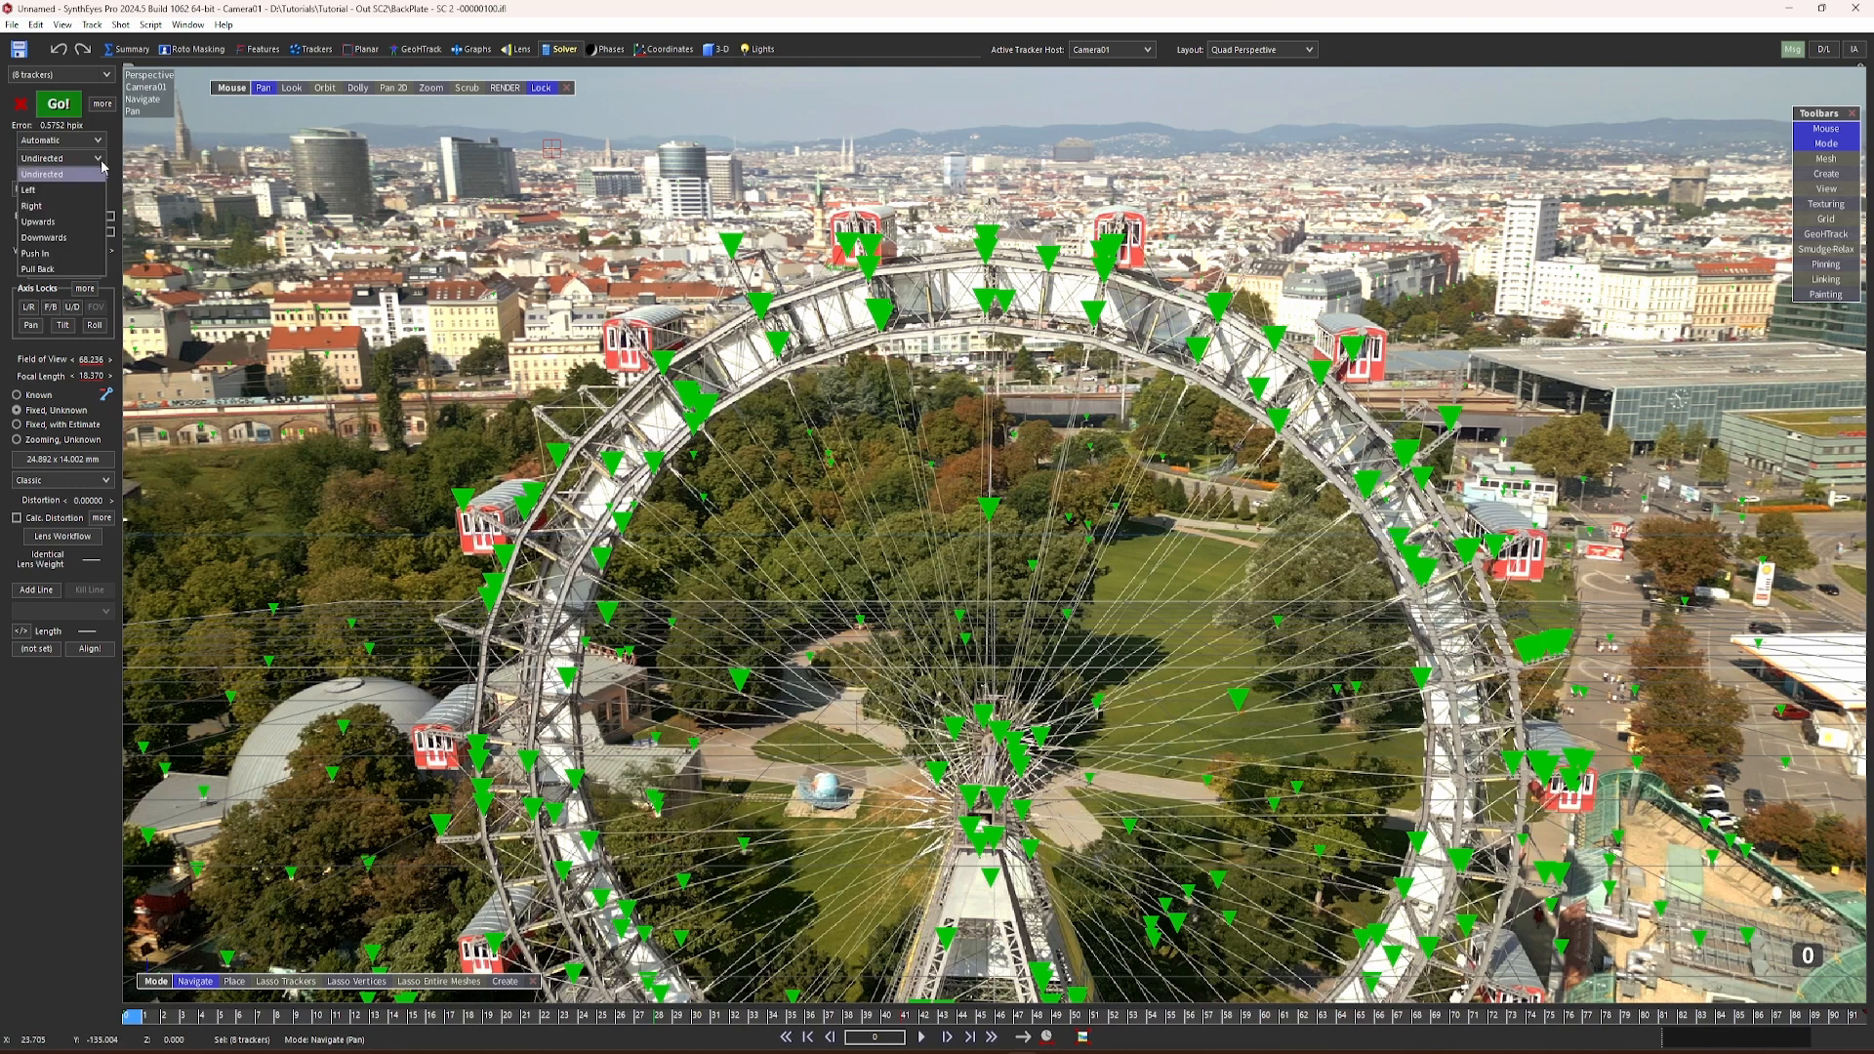
left_click(86, 174)
left_click(66, 141)
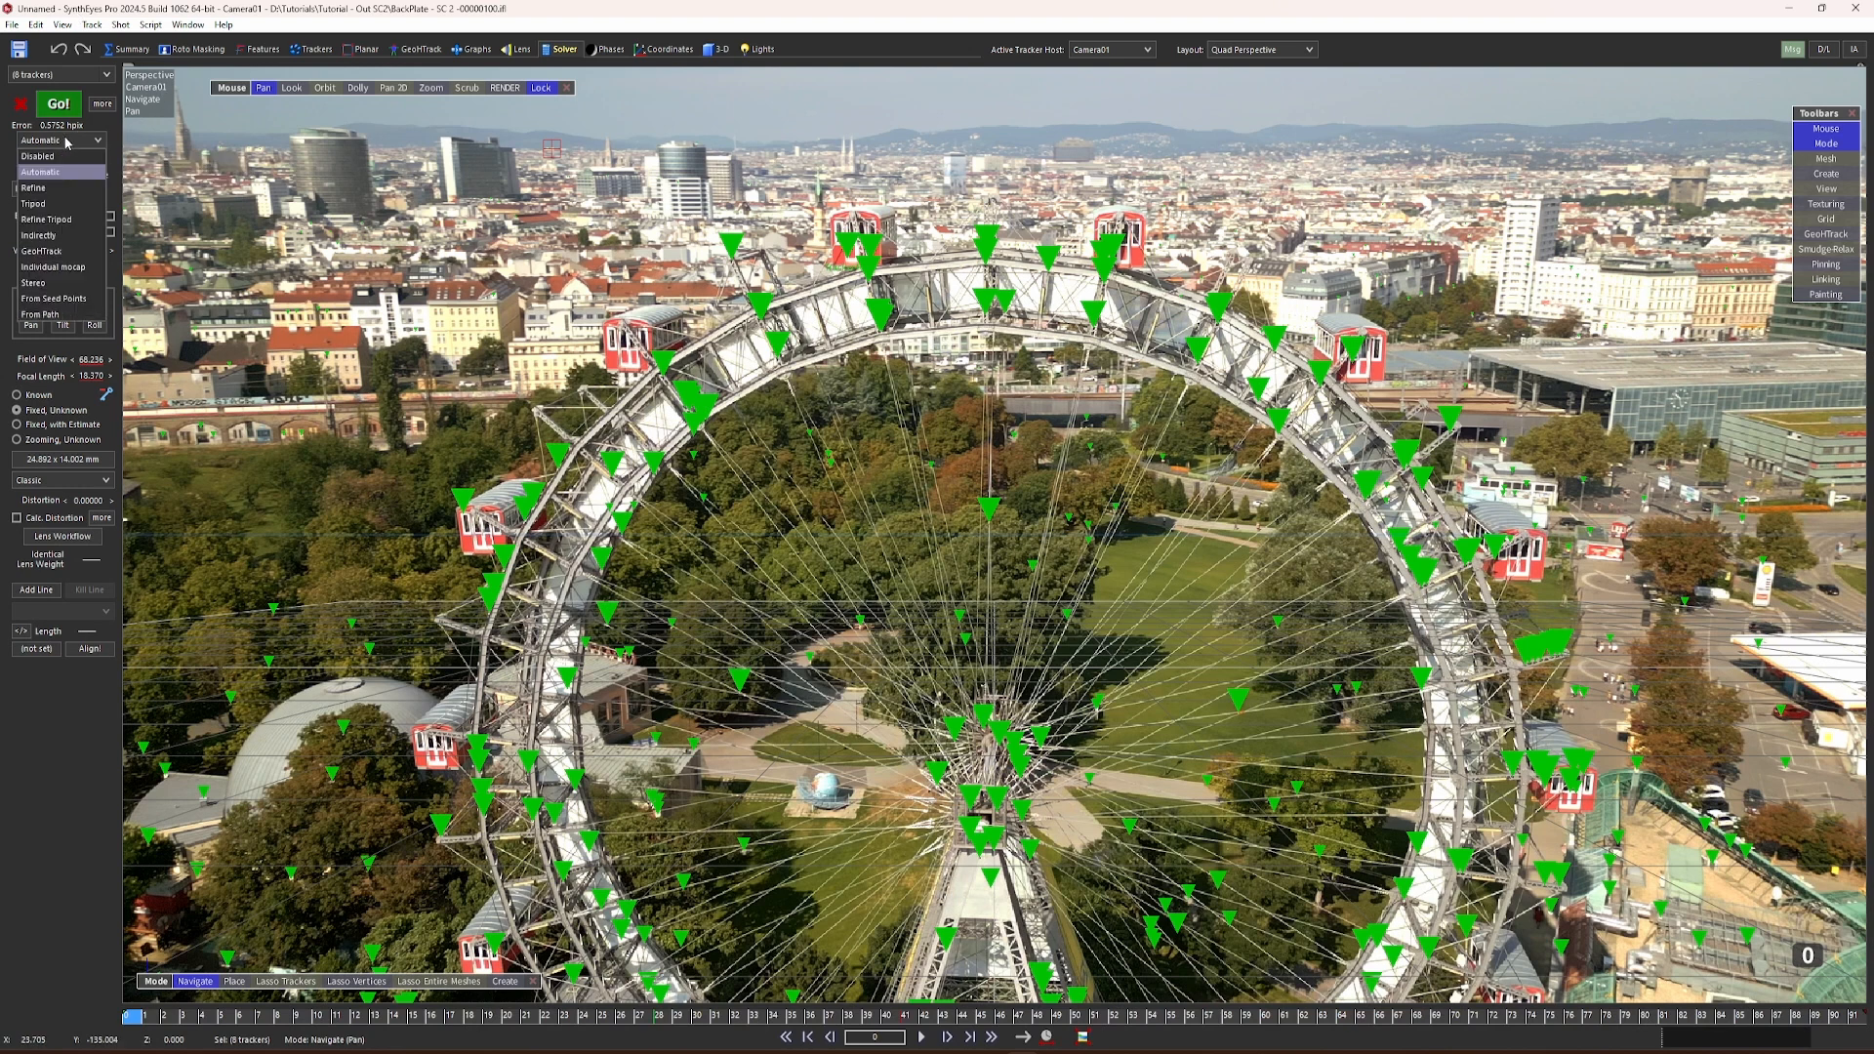
left_click(56, 189)
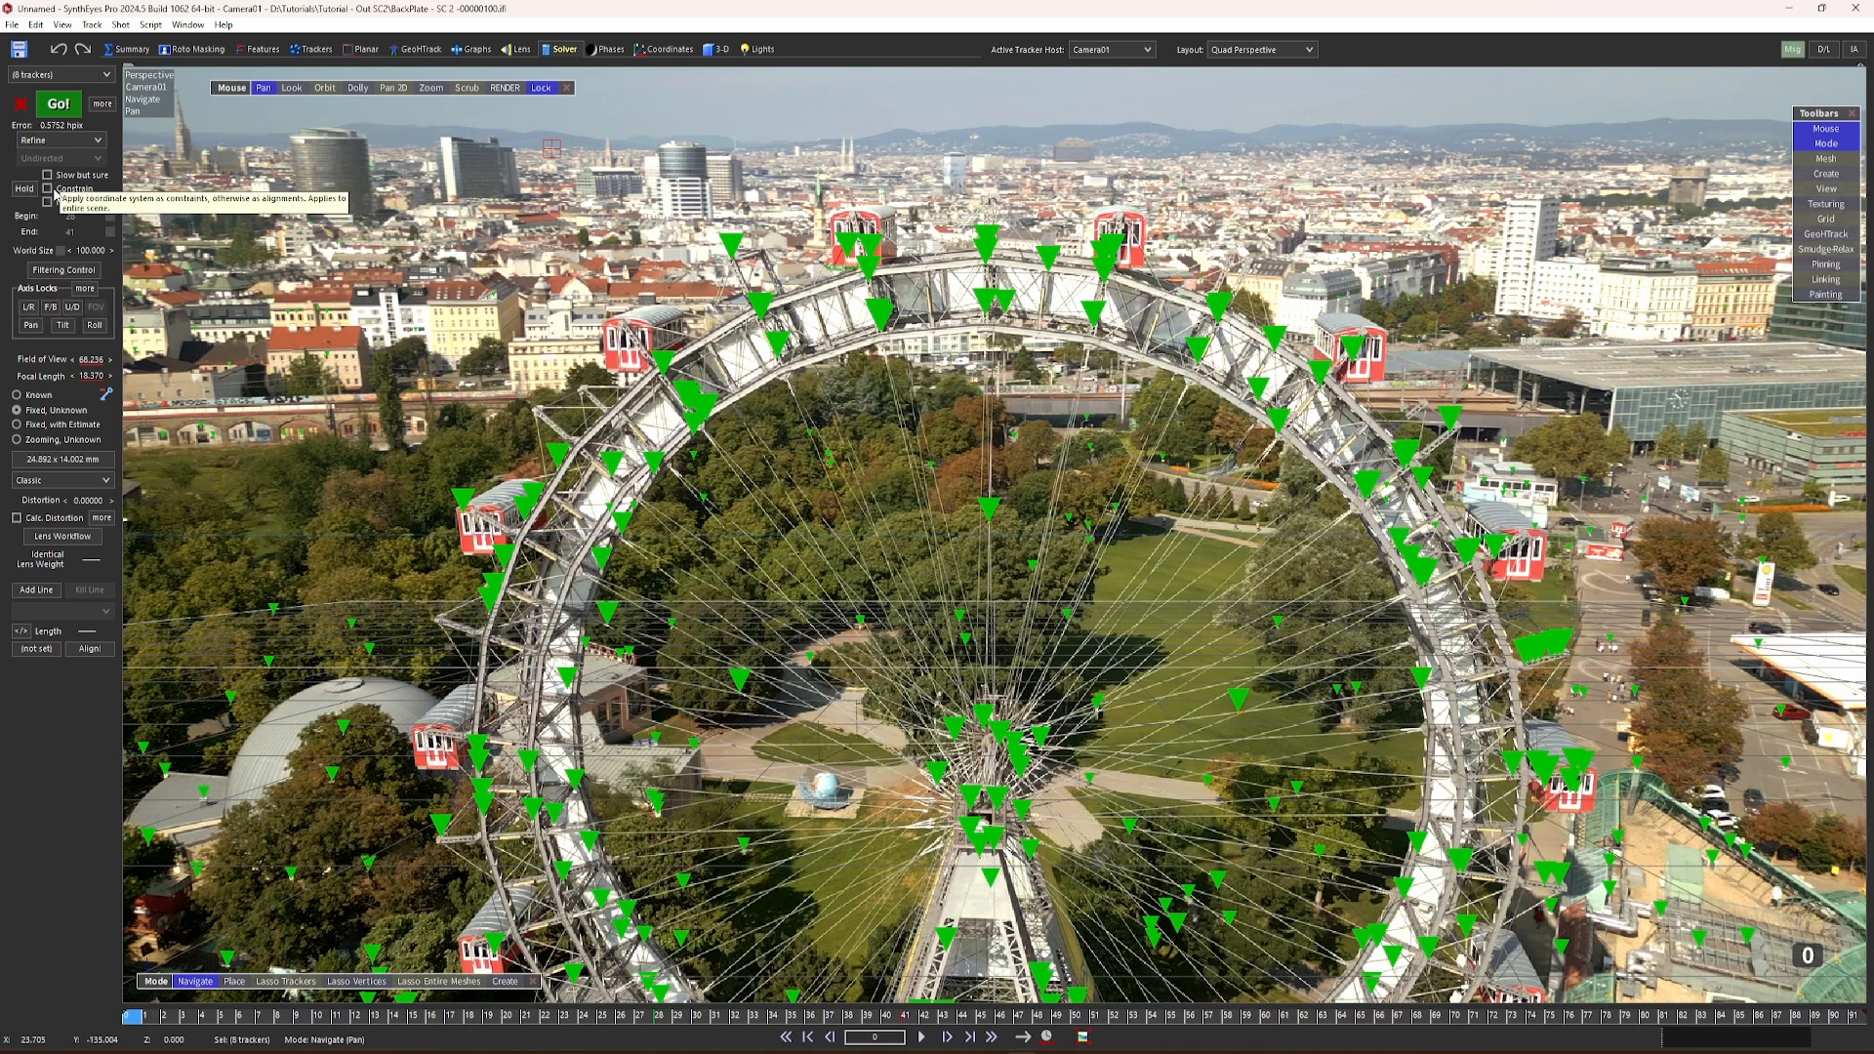
Step: Clean up the automatic trackers, previewing the high-error and short-lived ones before deleting the flagged trackers and all blips
left_click(92, 25)
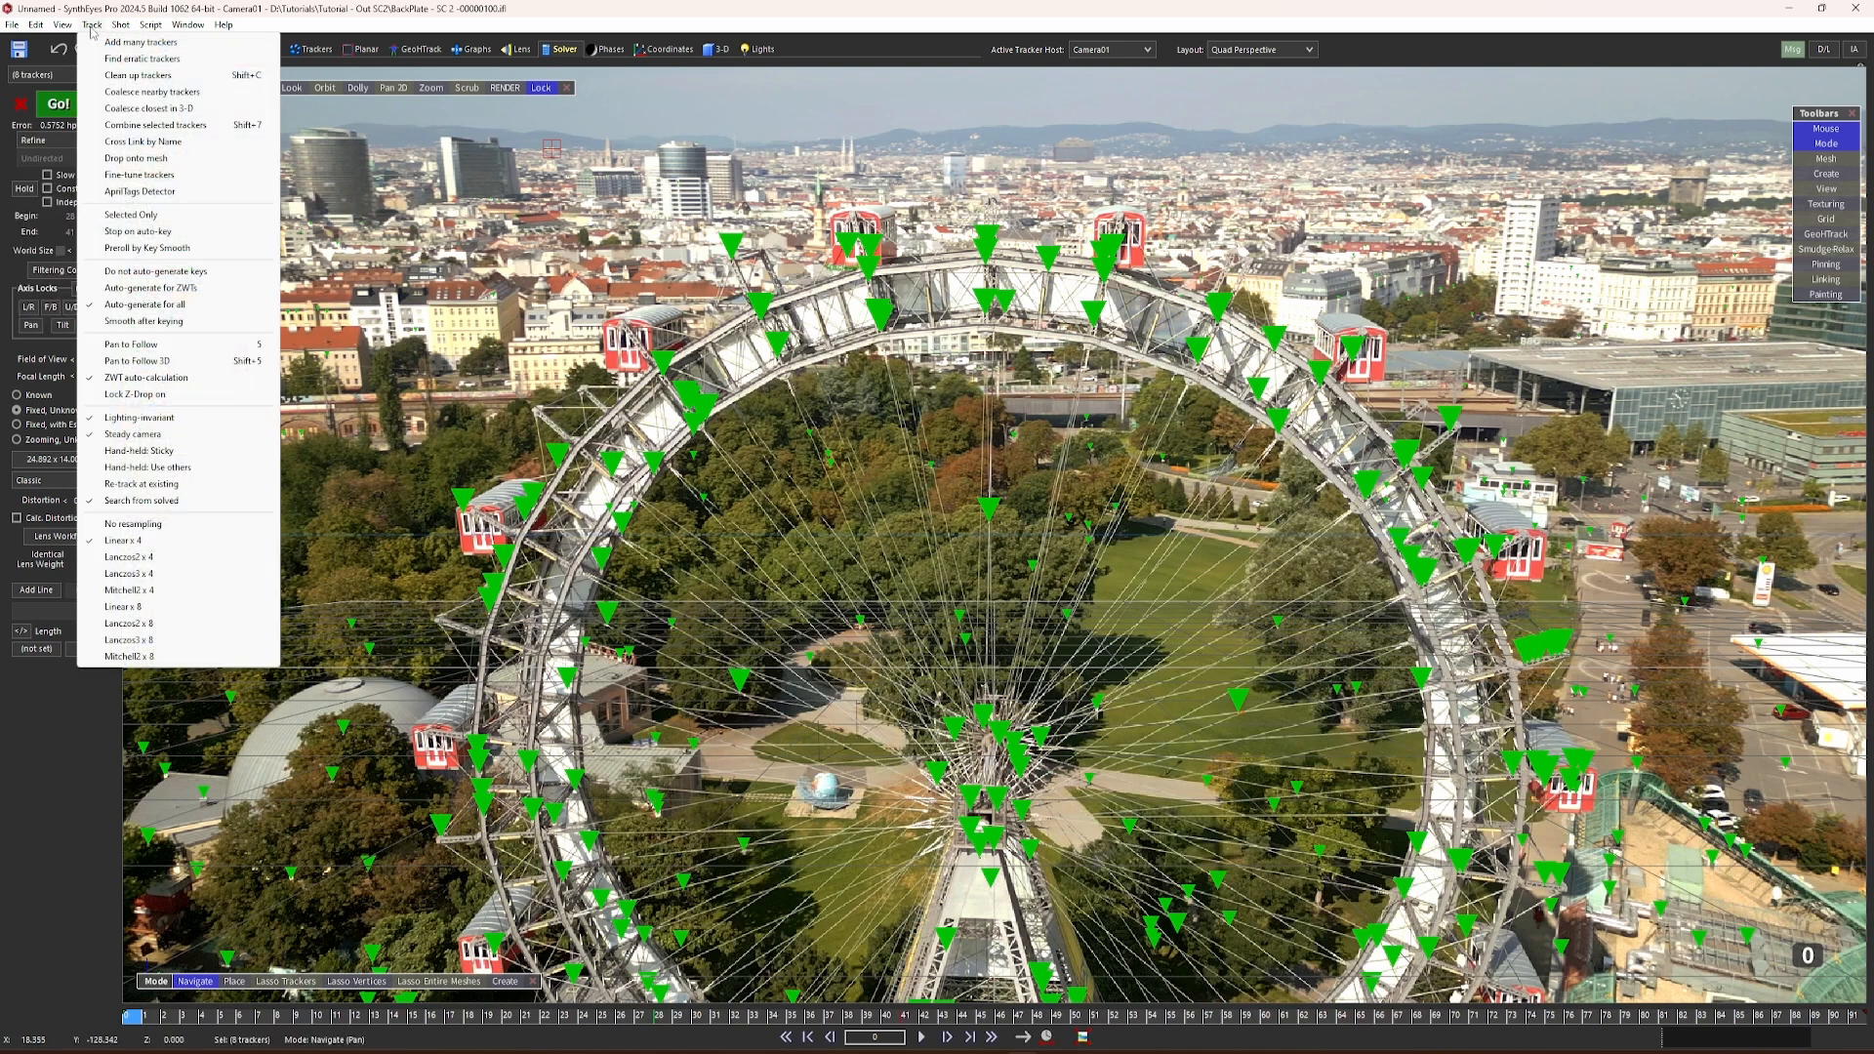
left_click(134, 78)
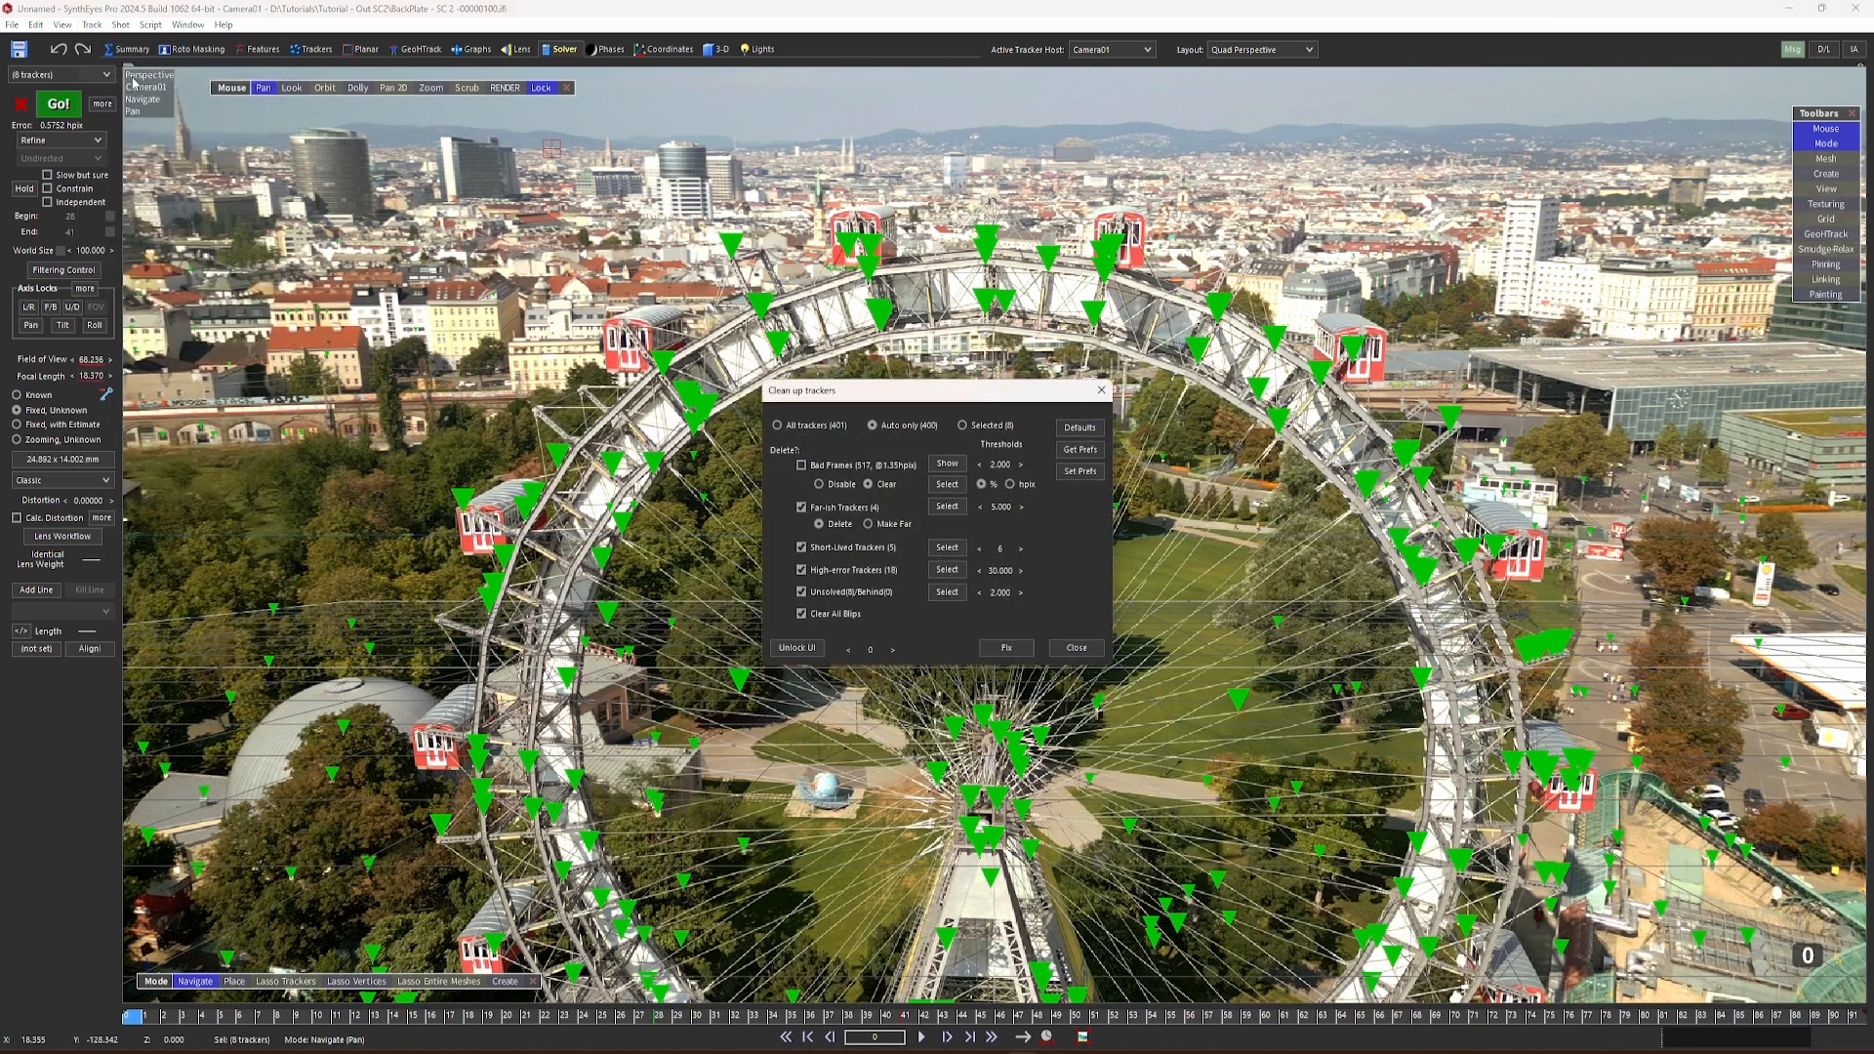
left_click_drag(891, 400, 1269, 343)
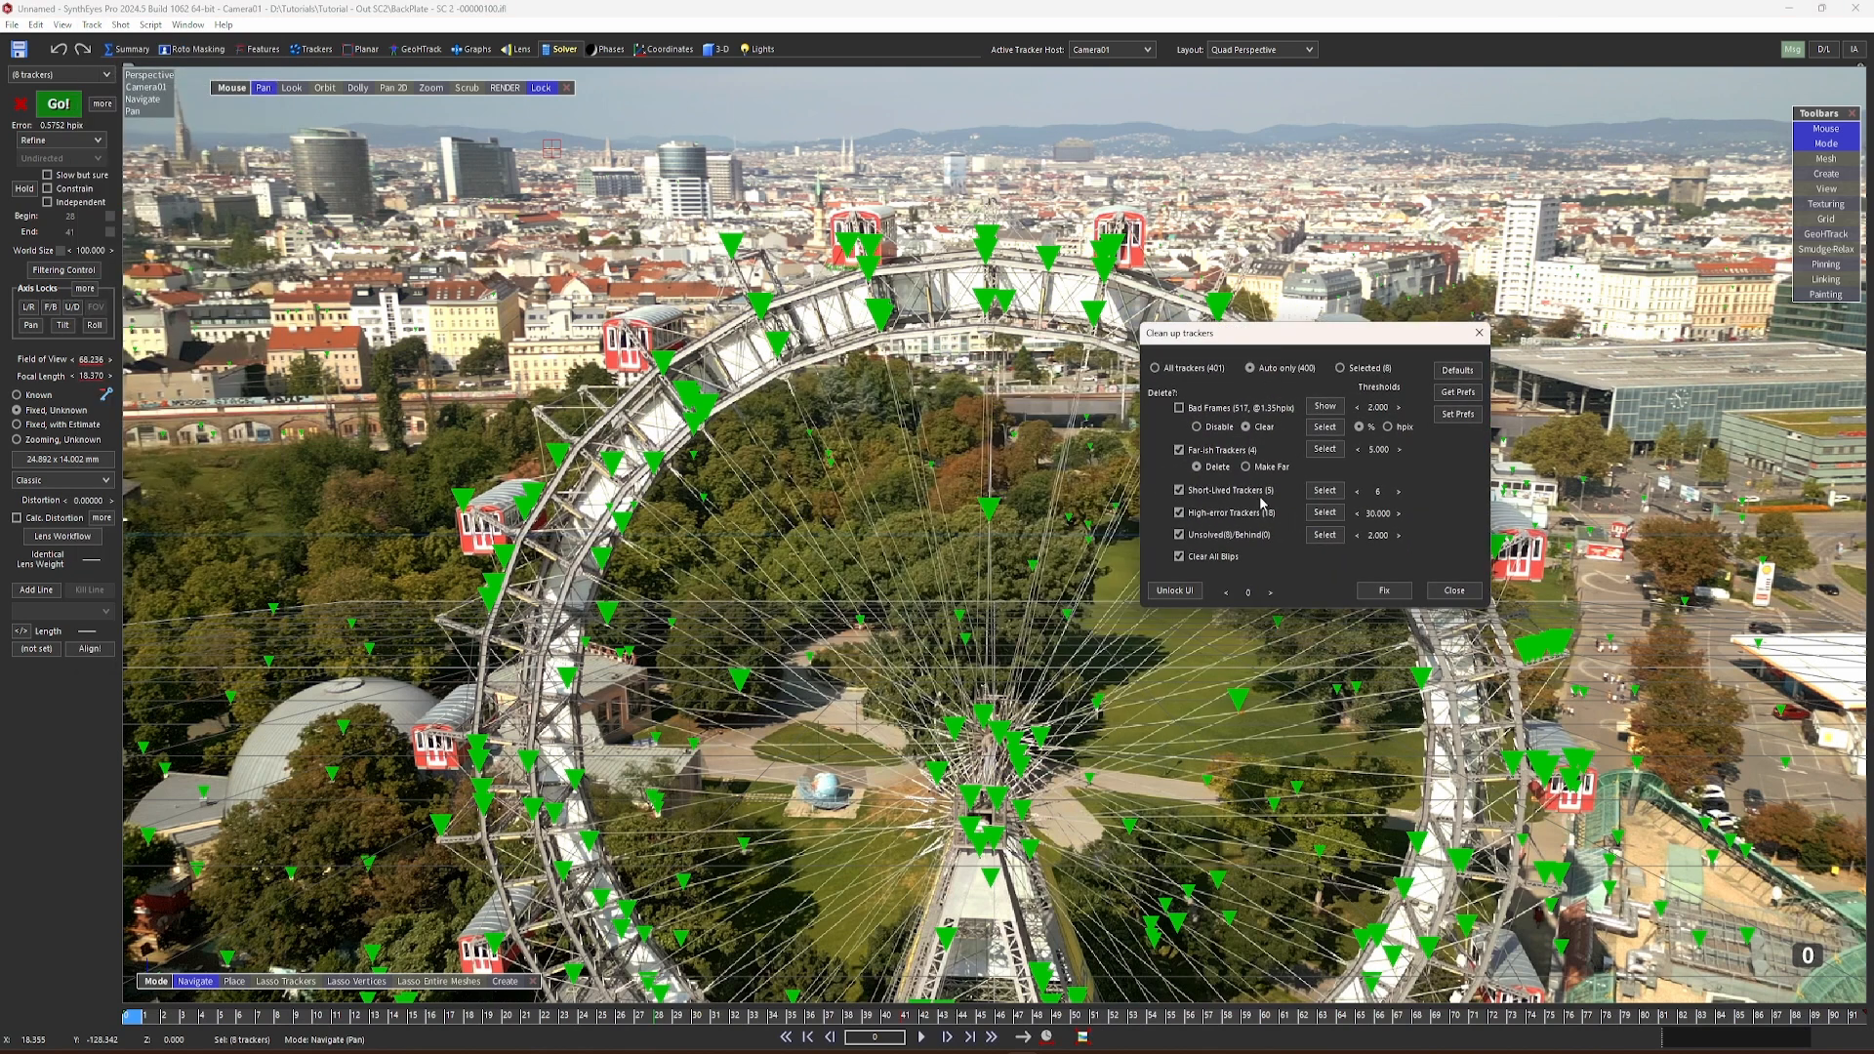
left_click(1328, 518)
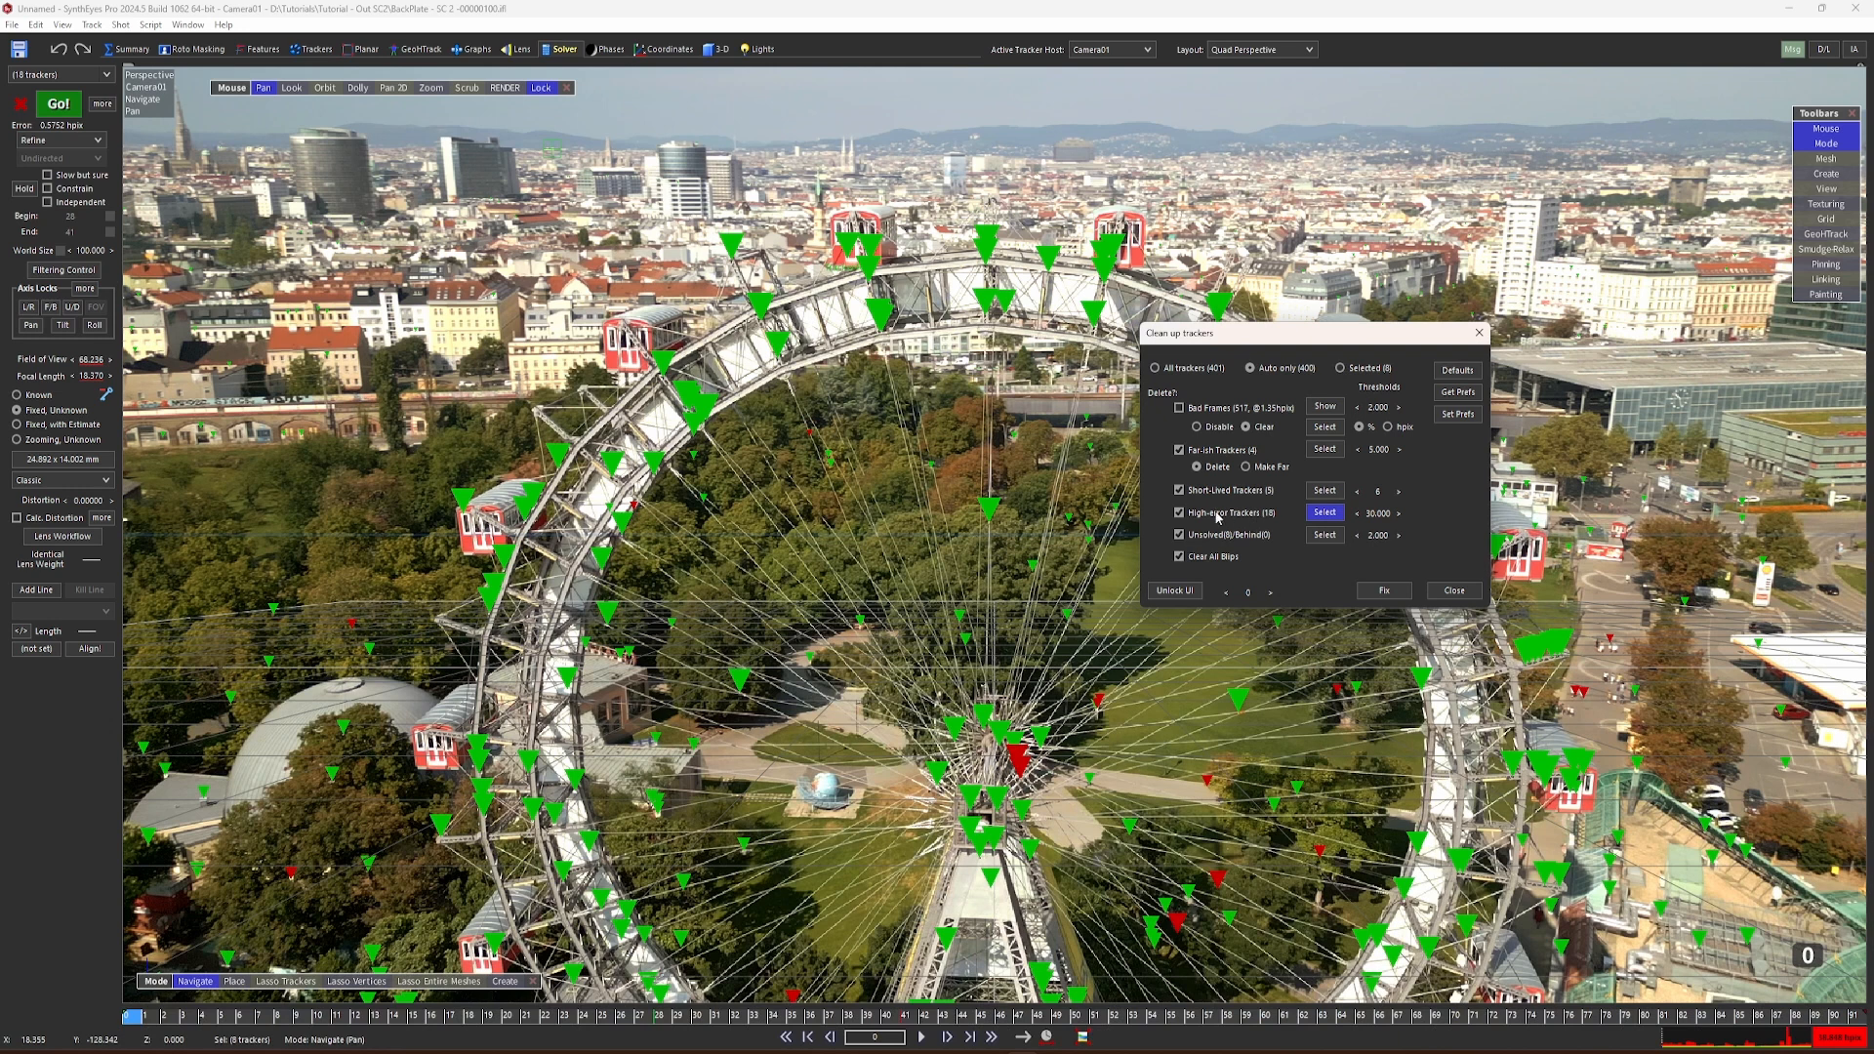
left_click(1333, 517)
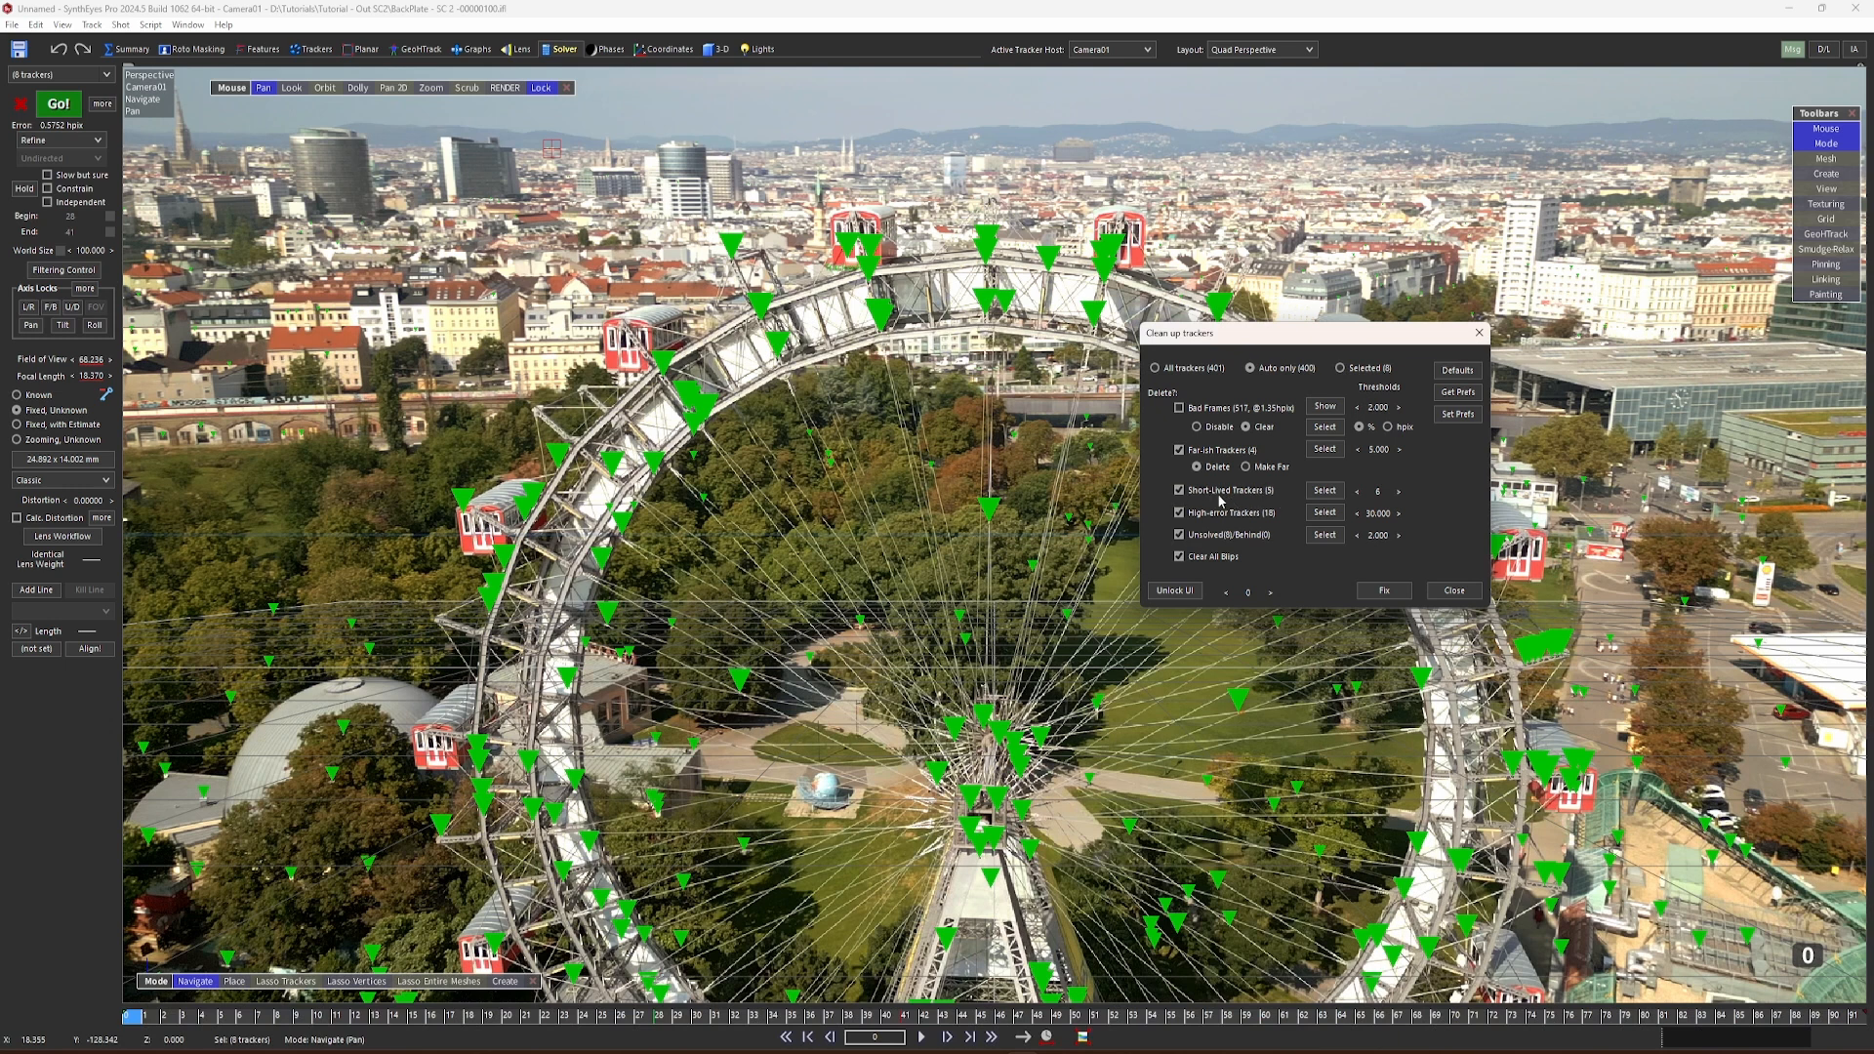
left_click(1323, 493)
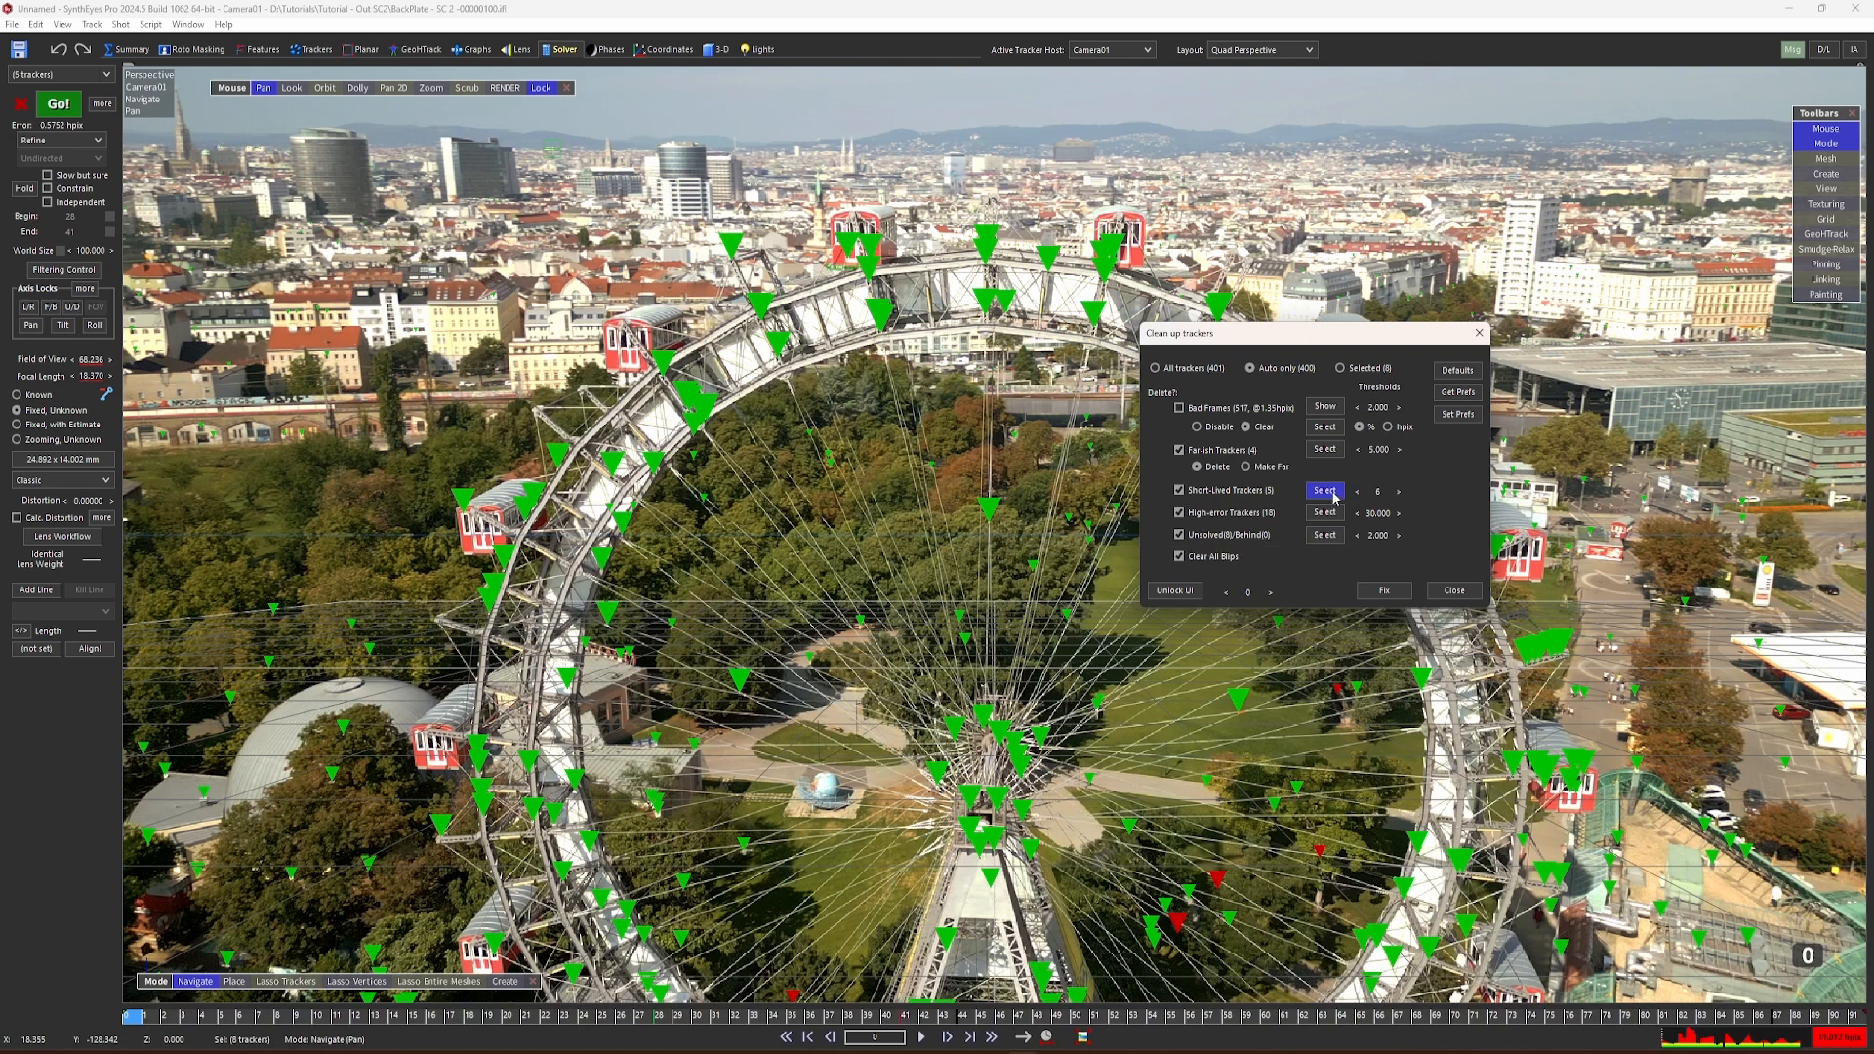
left_click(1384, 590)
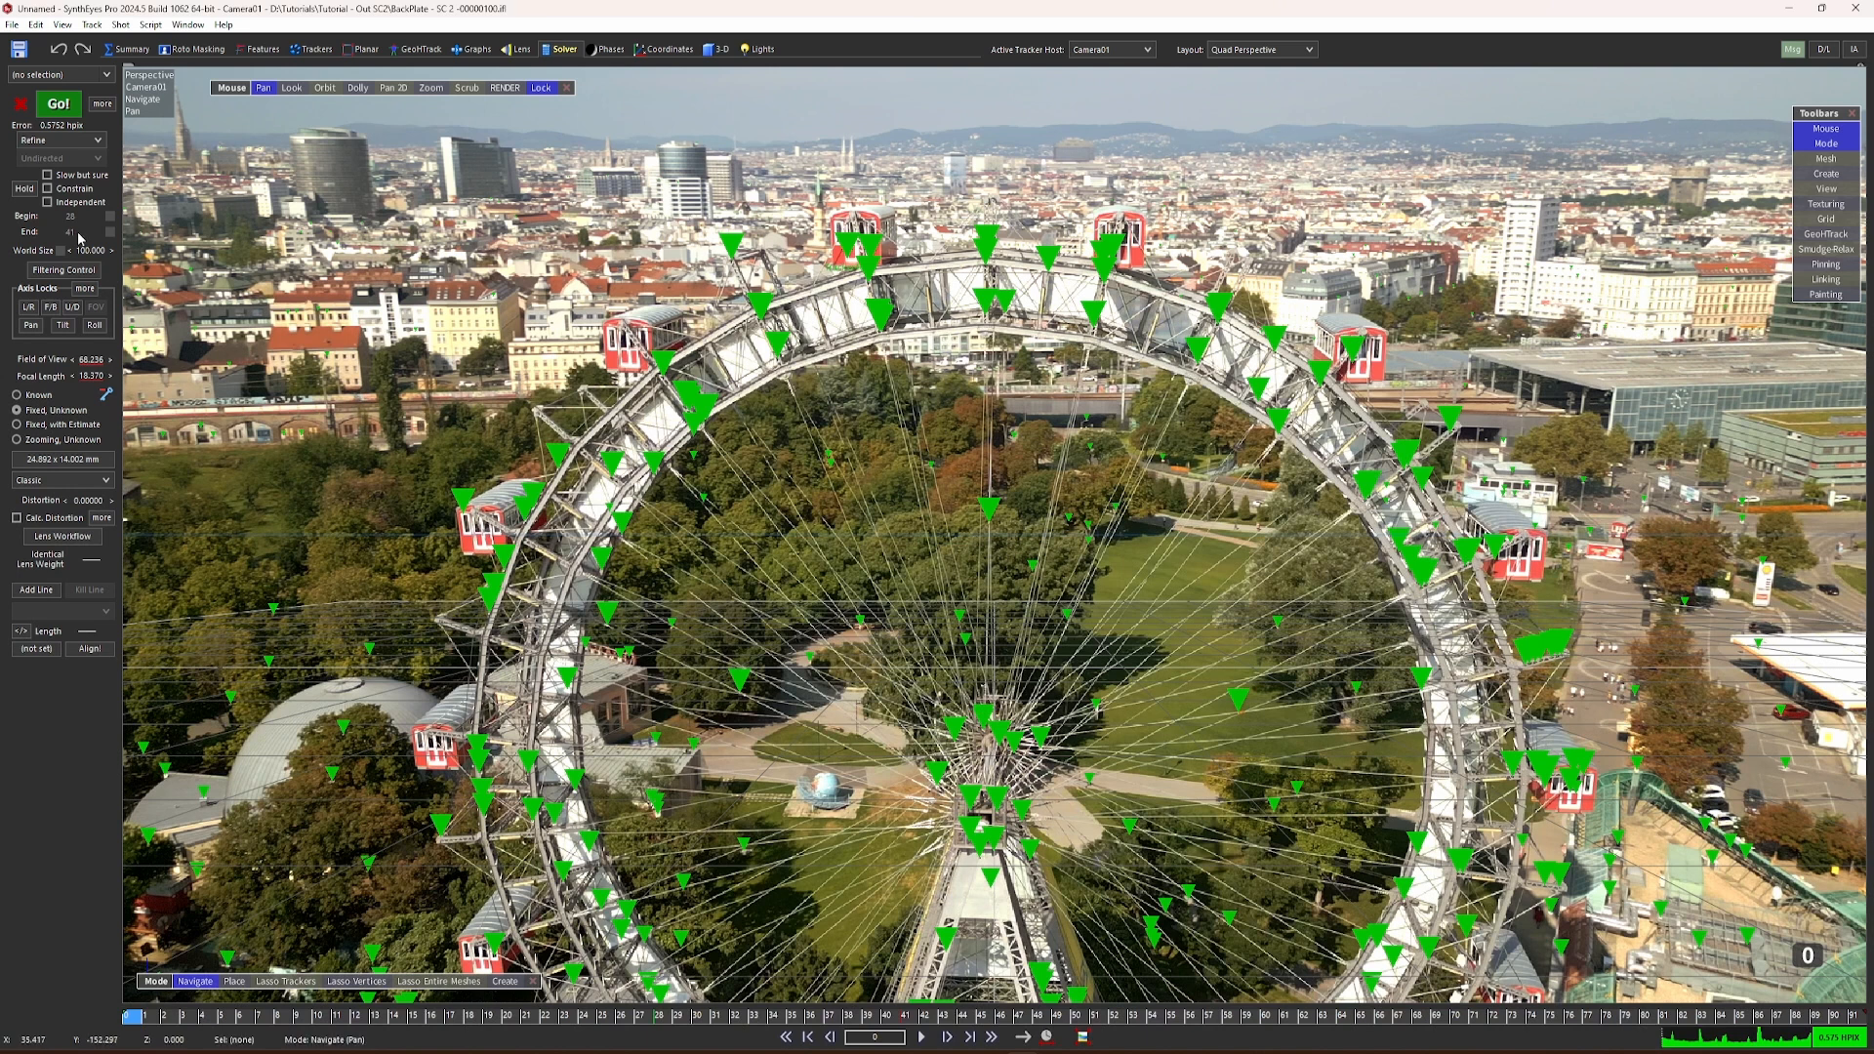
Step: Refine the camera solve with the cleaned-up trackers, accept it and scrub the shot in the full-size perspective view
left_click(59, 103)
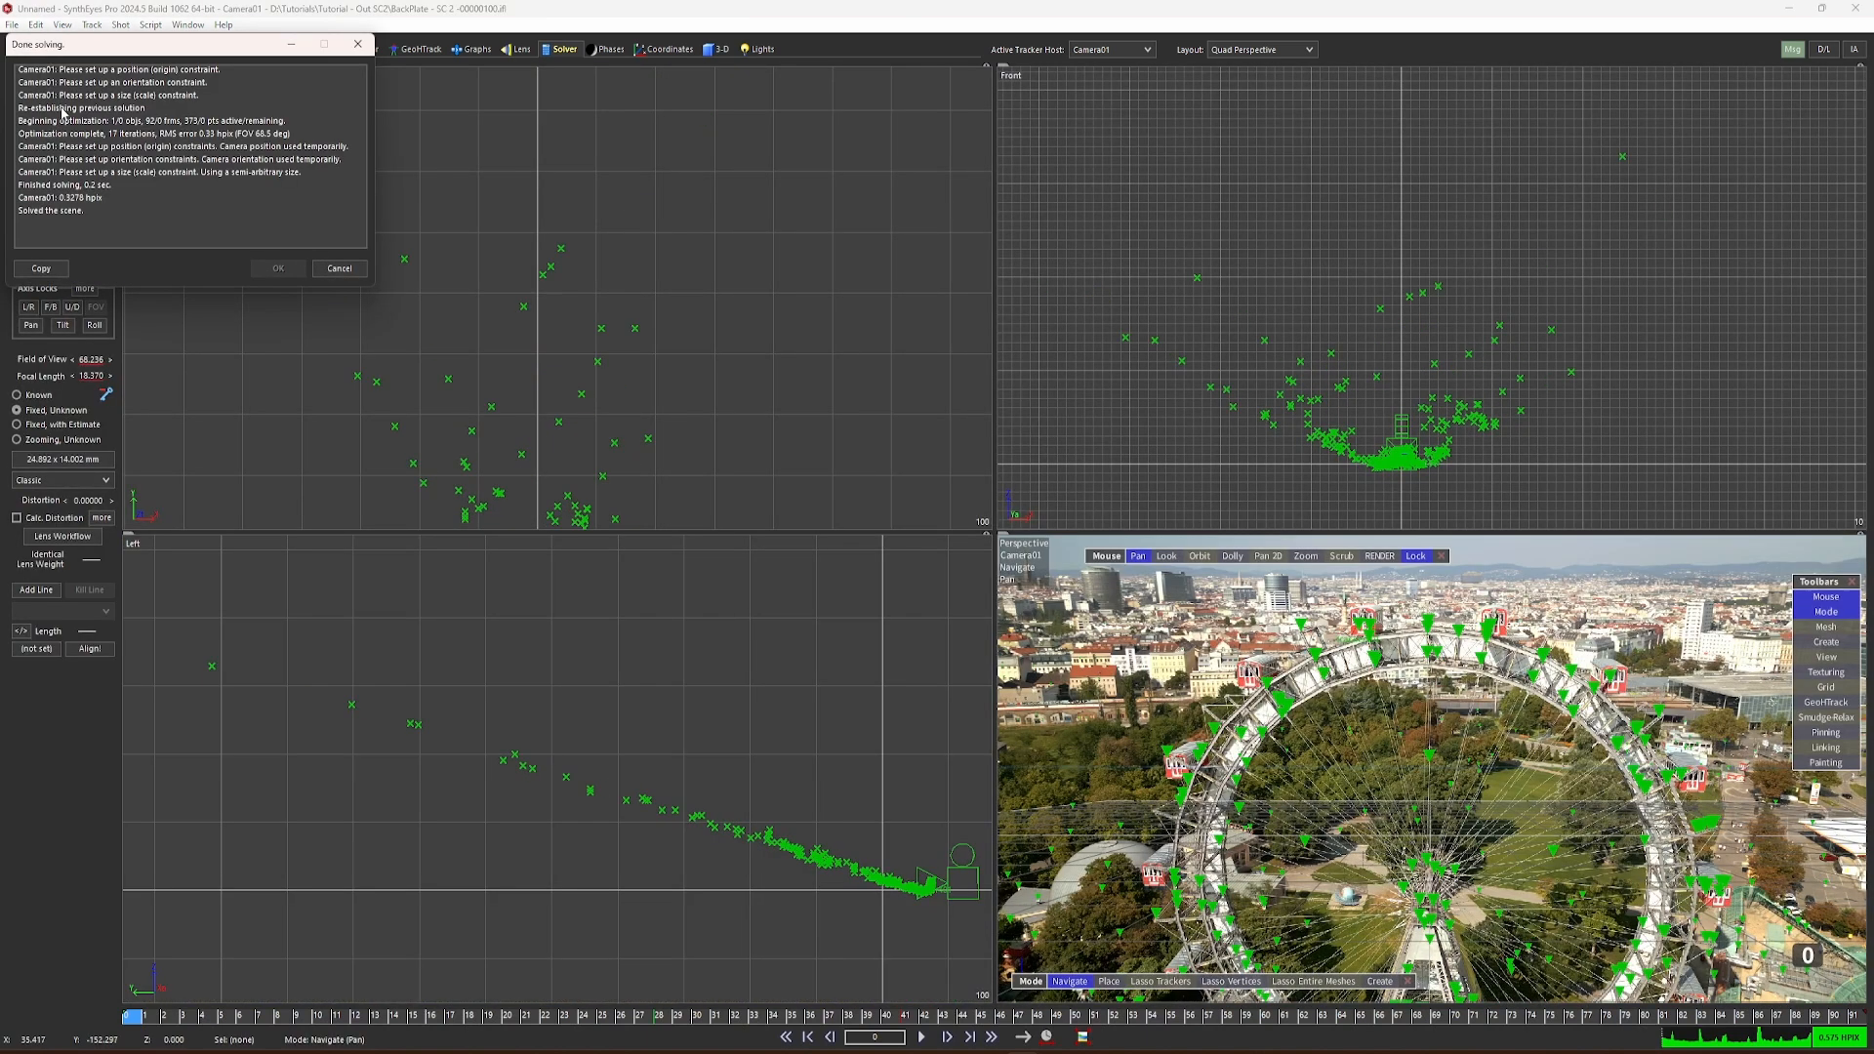
left_click(281, 268)
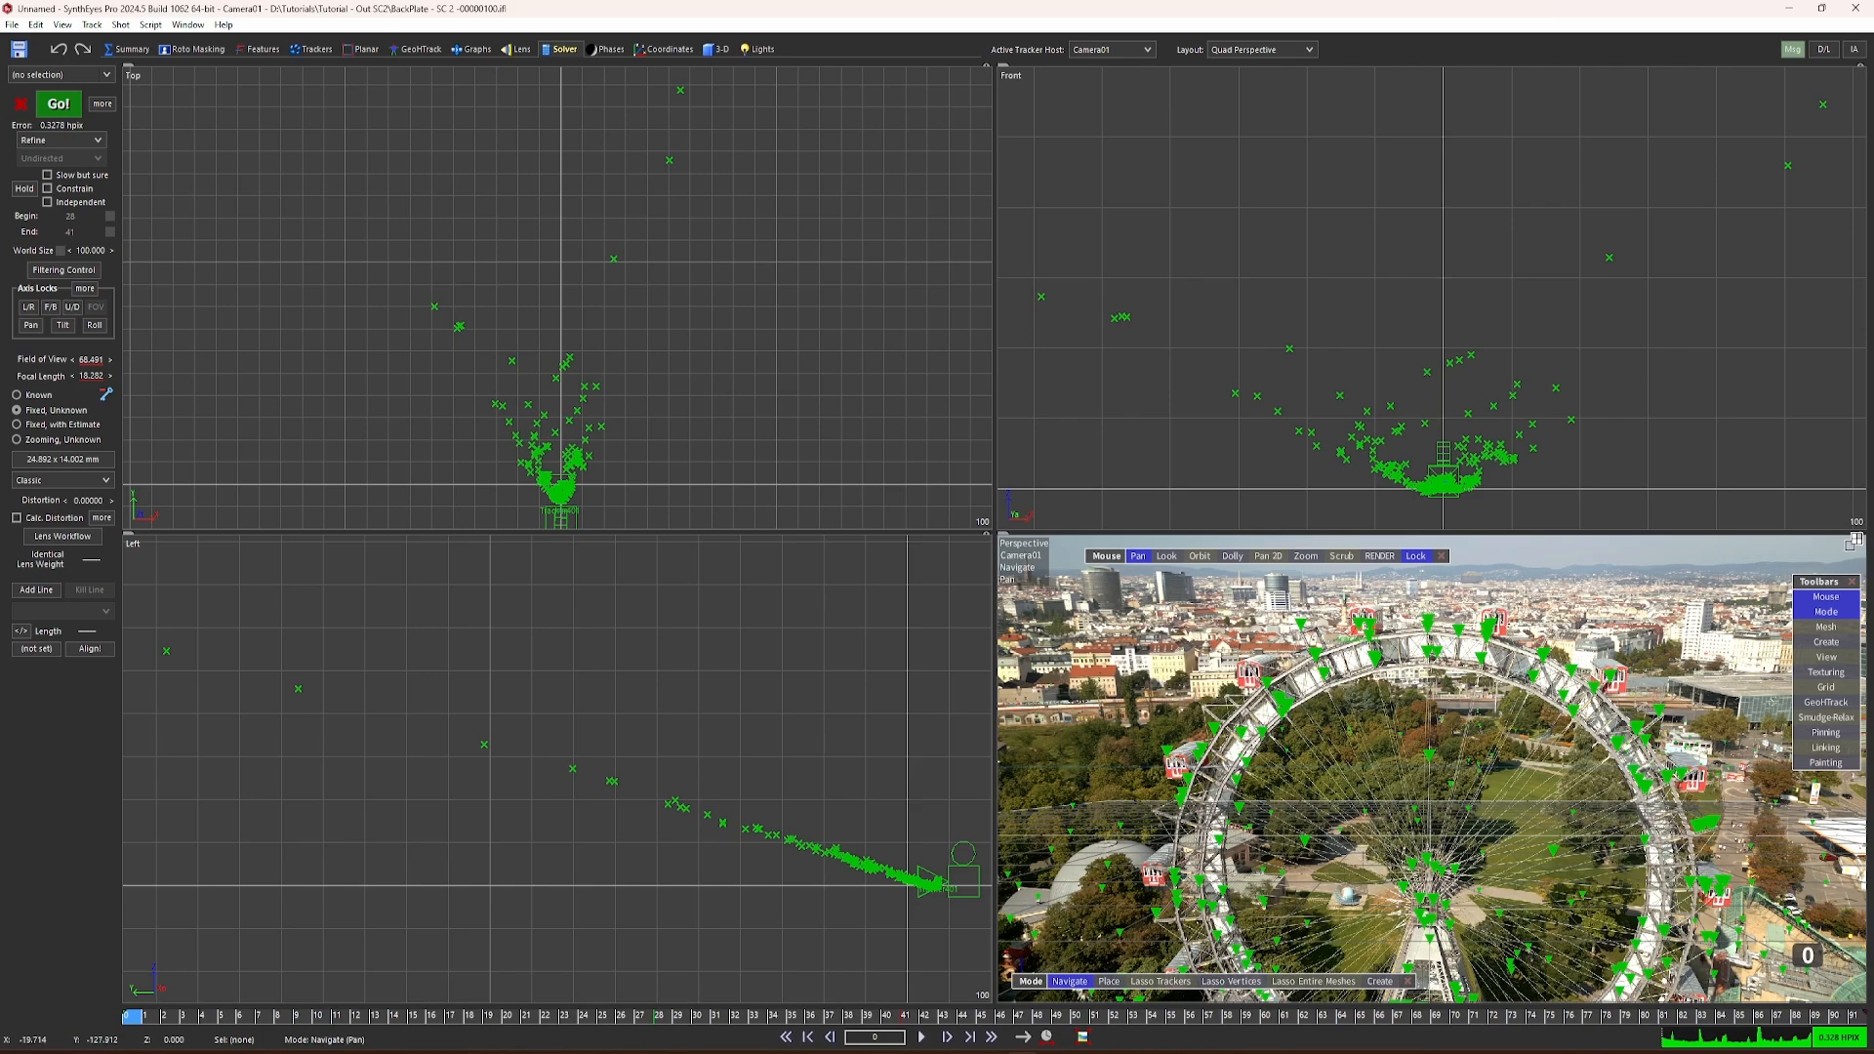
left_click(1860, 537)
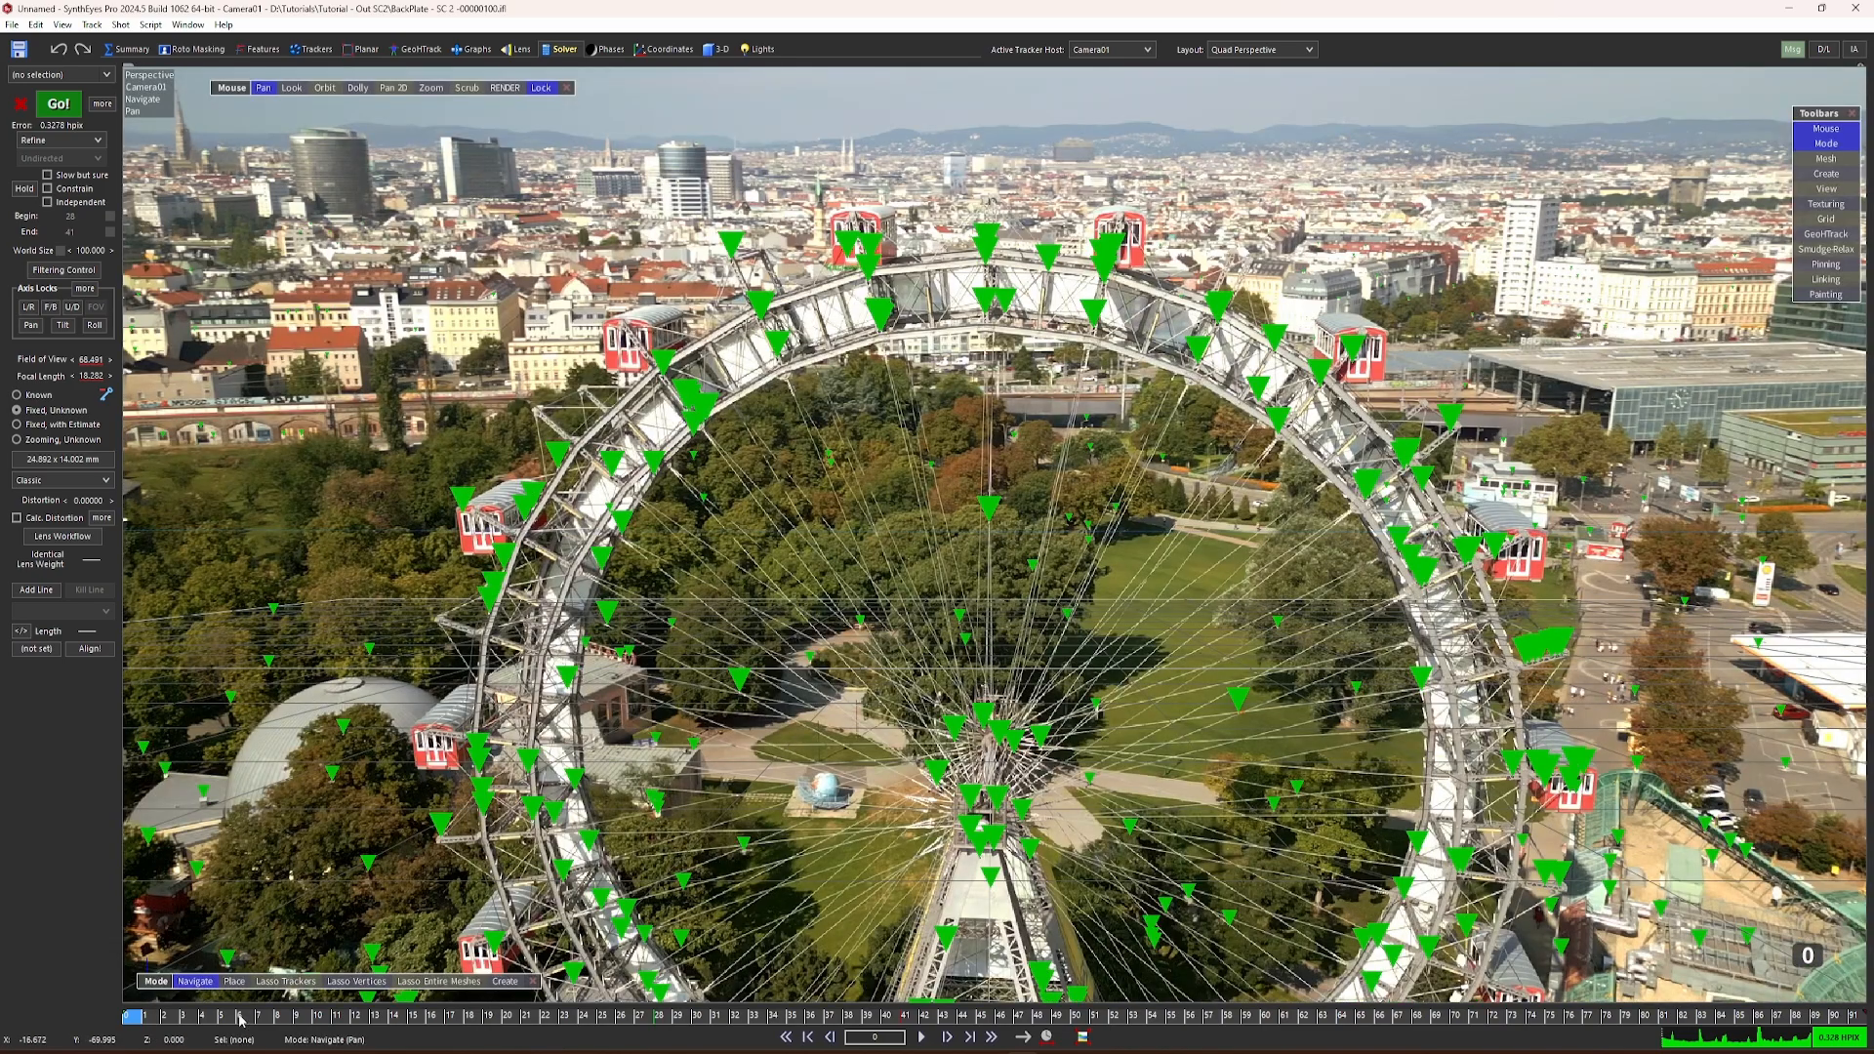
mouse_move(139, 1017)
left_mouse_down()
mouse_move(532, 1015)
mouse_move(637, 1047)
mouse_move(246, 1051)
mouse_move(1479, 1051)
mouse_move(111, 1030)
left_mouse_up()
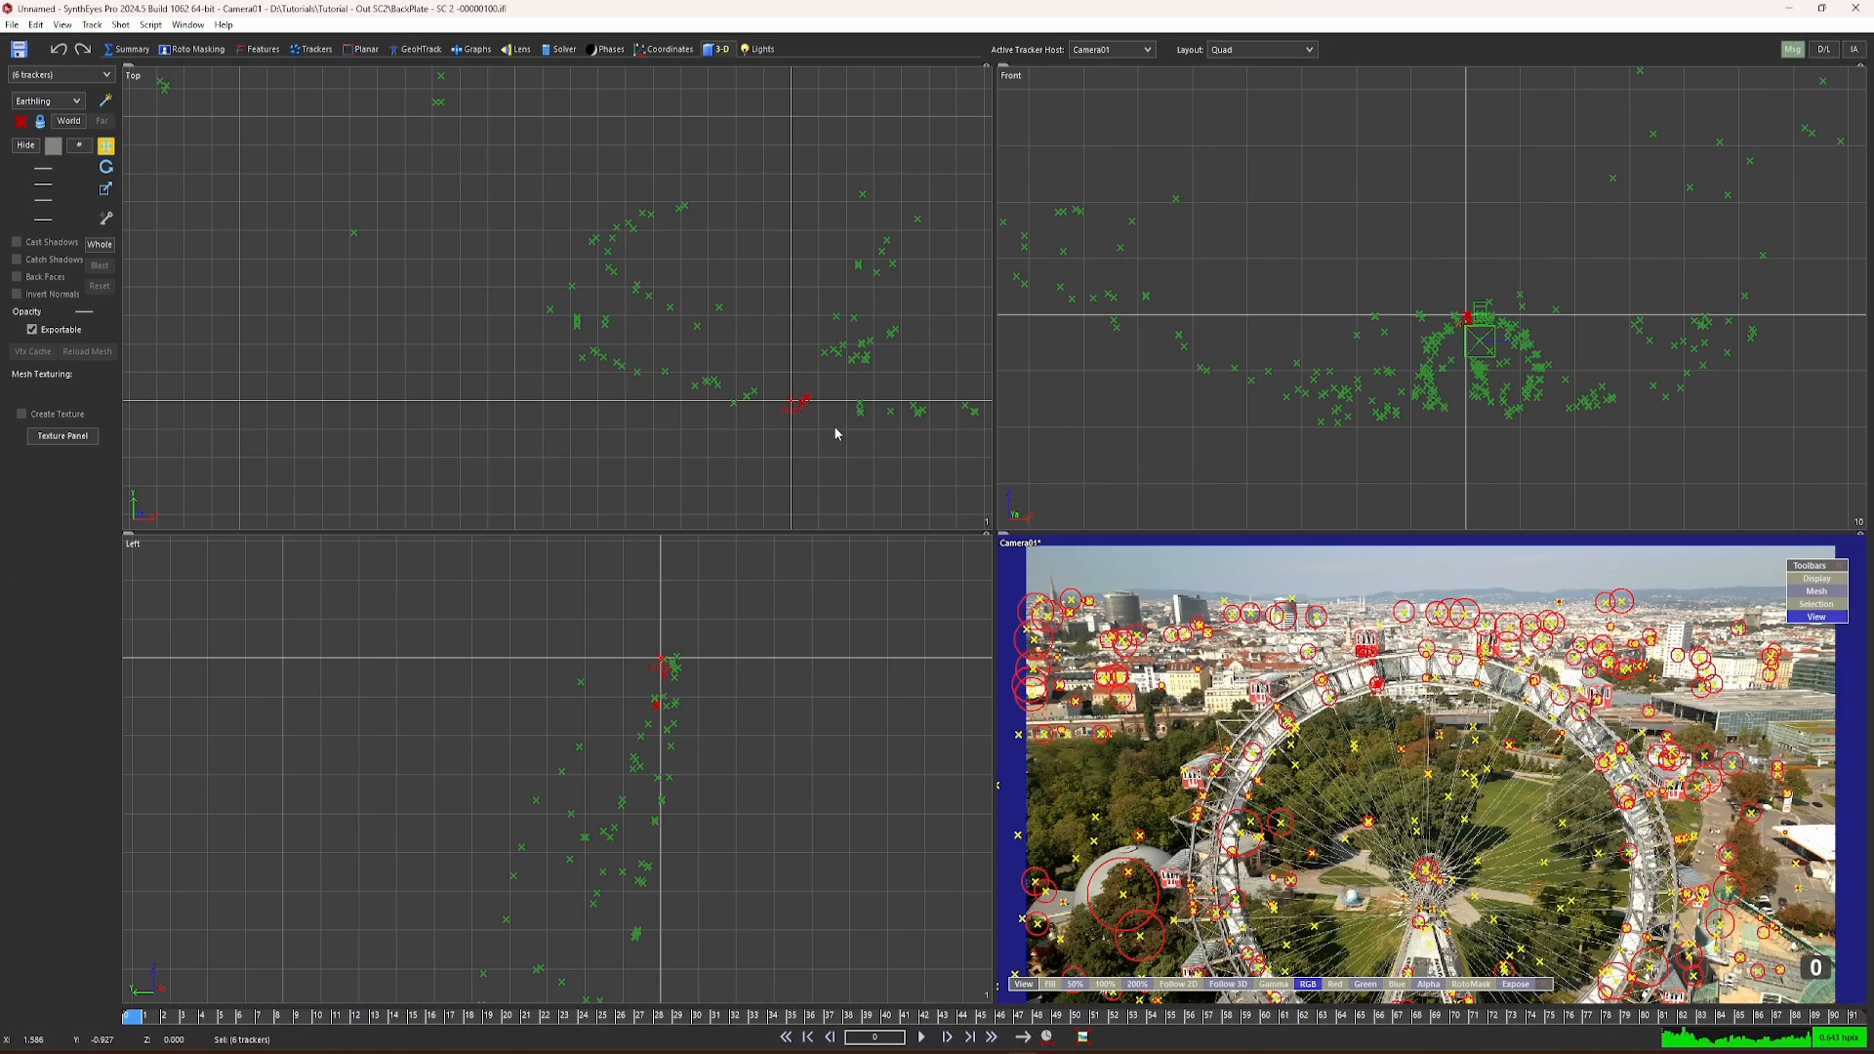
Step: Add the neighbouring trackers at the wheel's top to the selection in the front view and make all selected trackers exportable
scroll(834, 426, "up", 10)
scroll(610, 292, "up", 3)
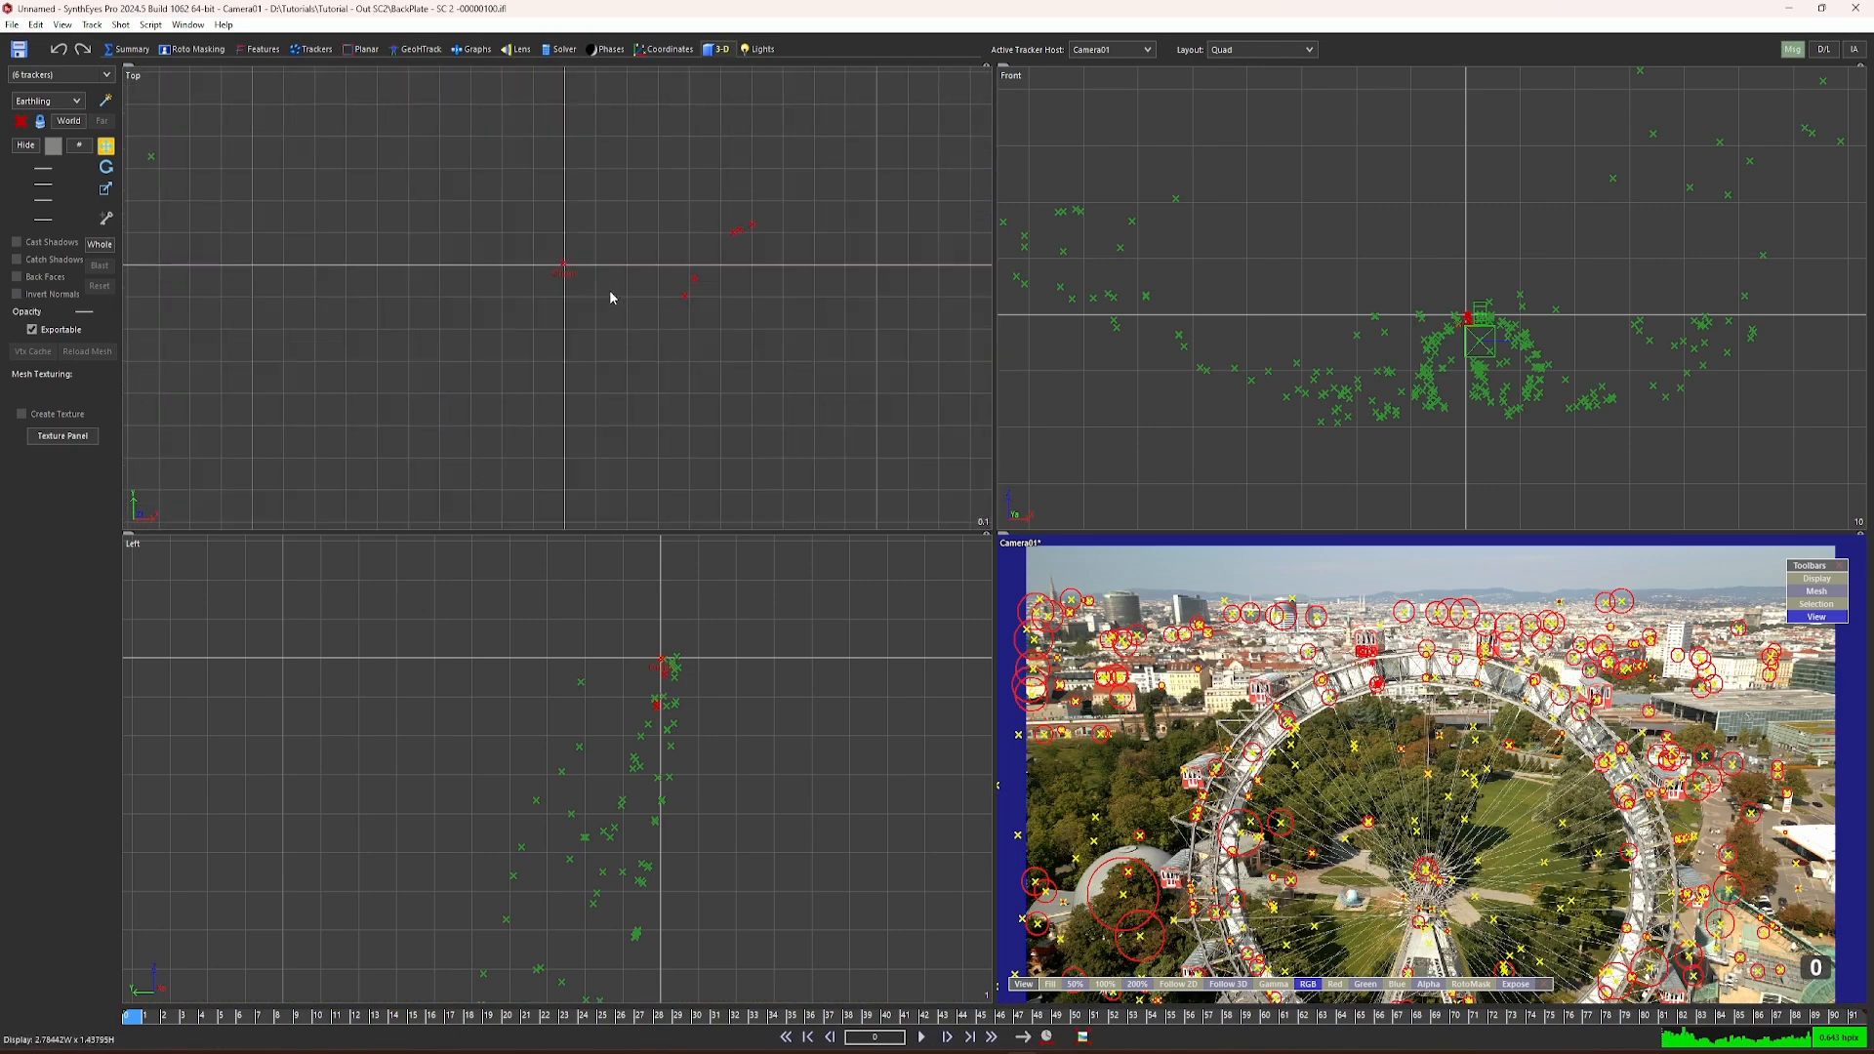
scroll(1415, 390, "up", 5)
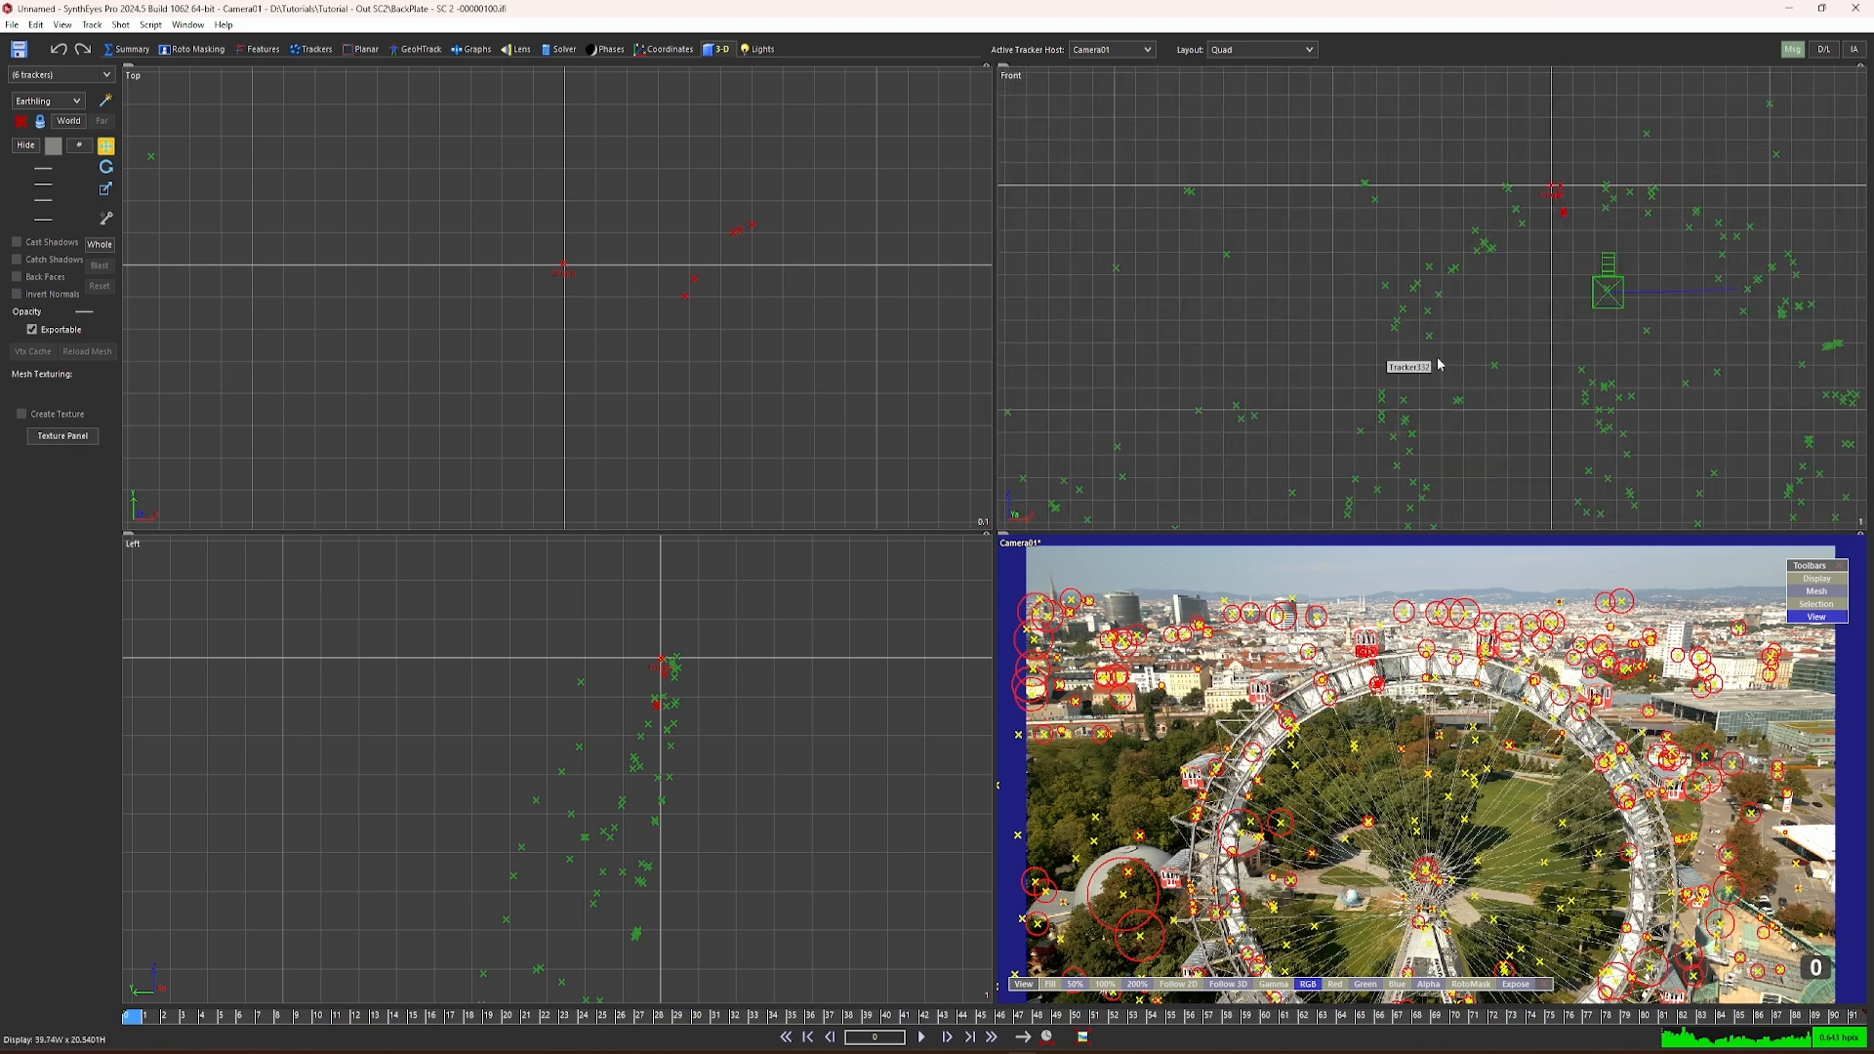
mouse_move(1536, 163)
left_mouse_down()
mouse_move(1520, 200)
mouse_move(1542, 237)
mouse_move(1640, 210)
mouse_move(1618, 171)
left_mouse_up()
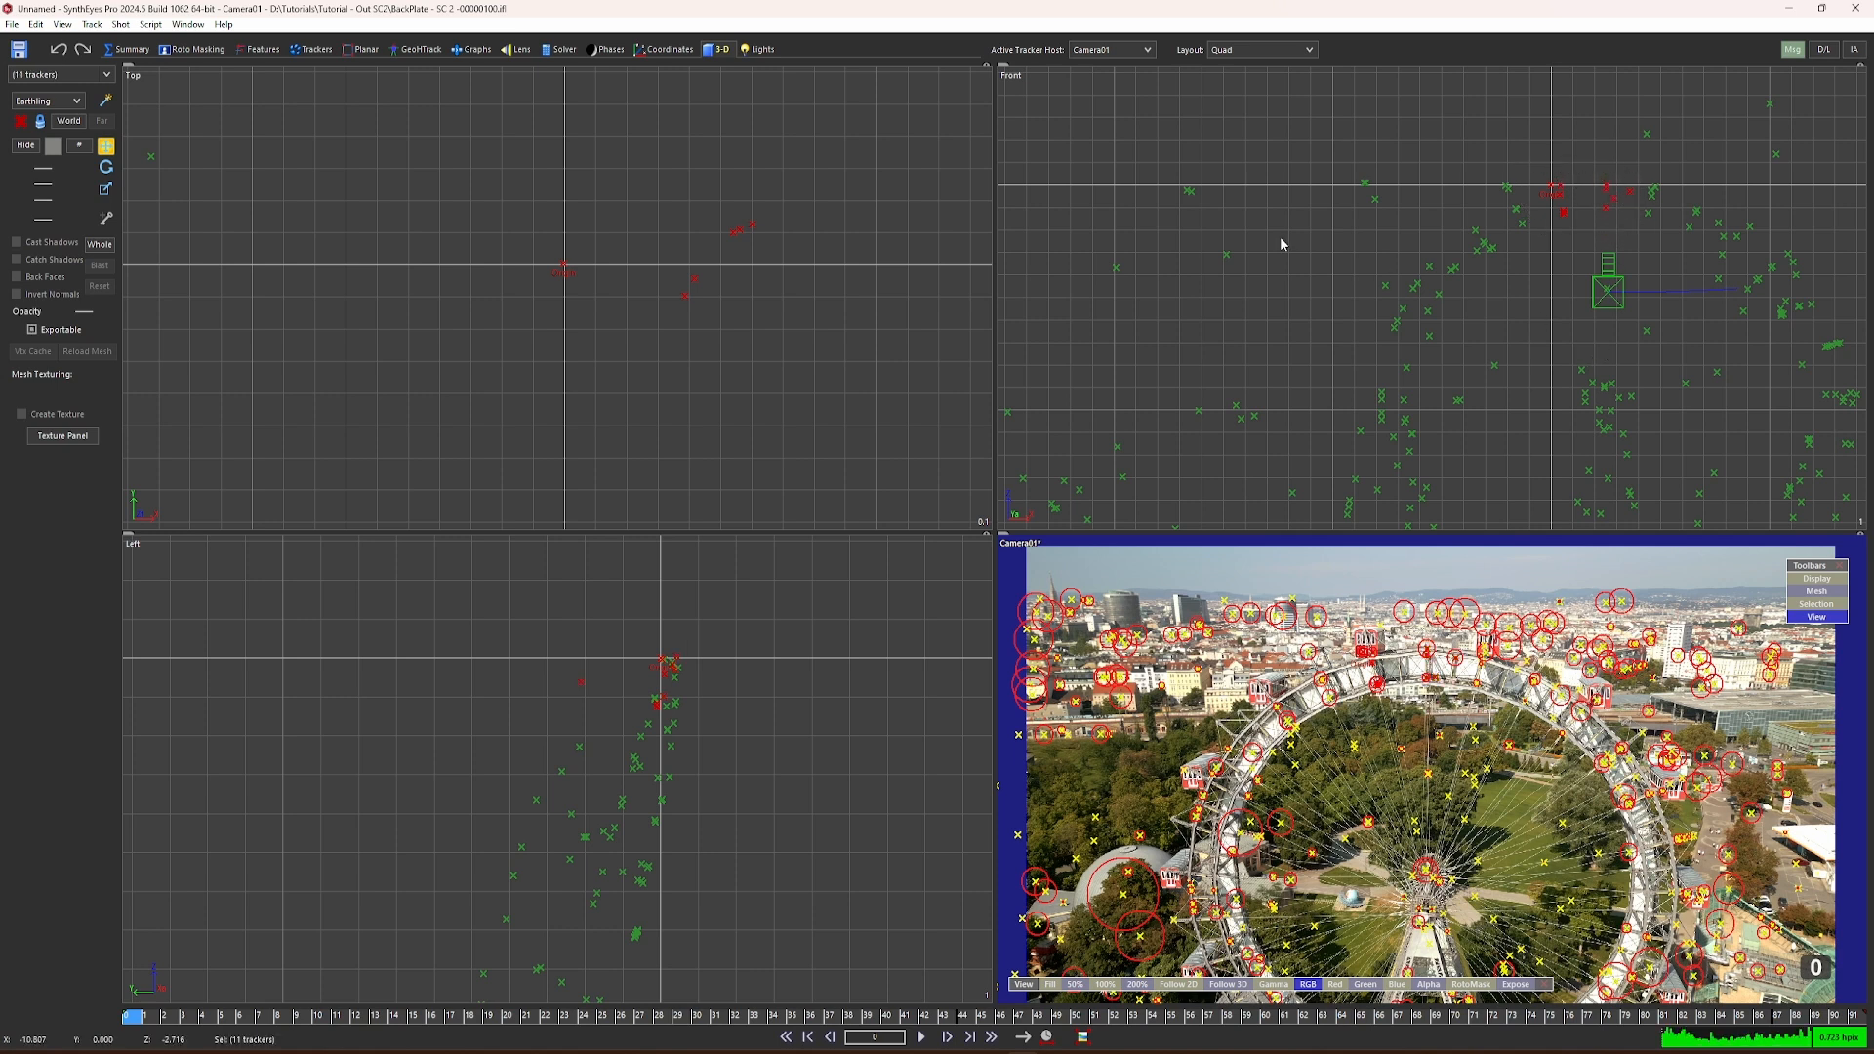
left_click(36, 332)
left_click(33, 331)
Step: Save an AfterEffects Javascript export as Export-Tracked-Shot-to-AE in the Tutorial - Out SC2 folder
left_click(12, 25)
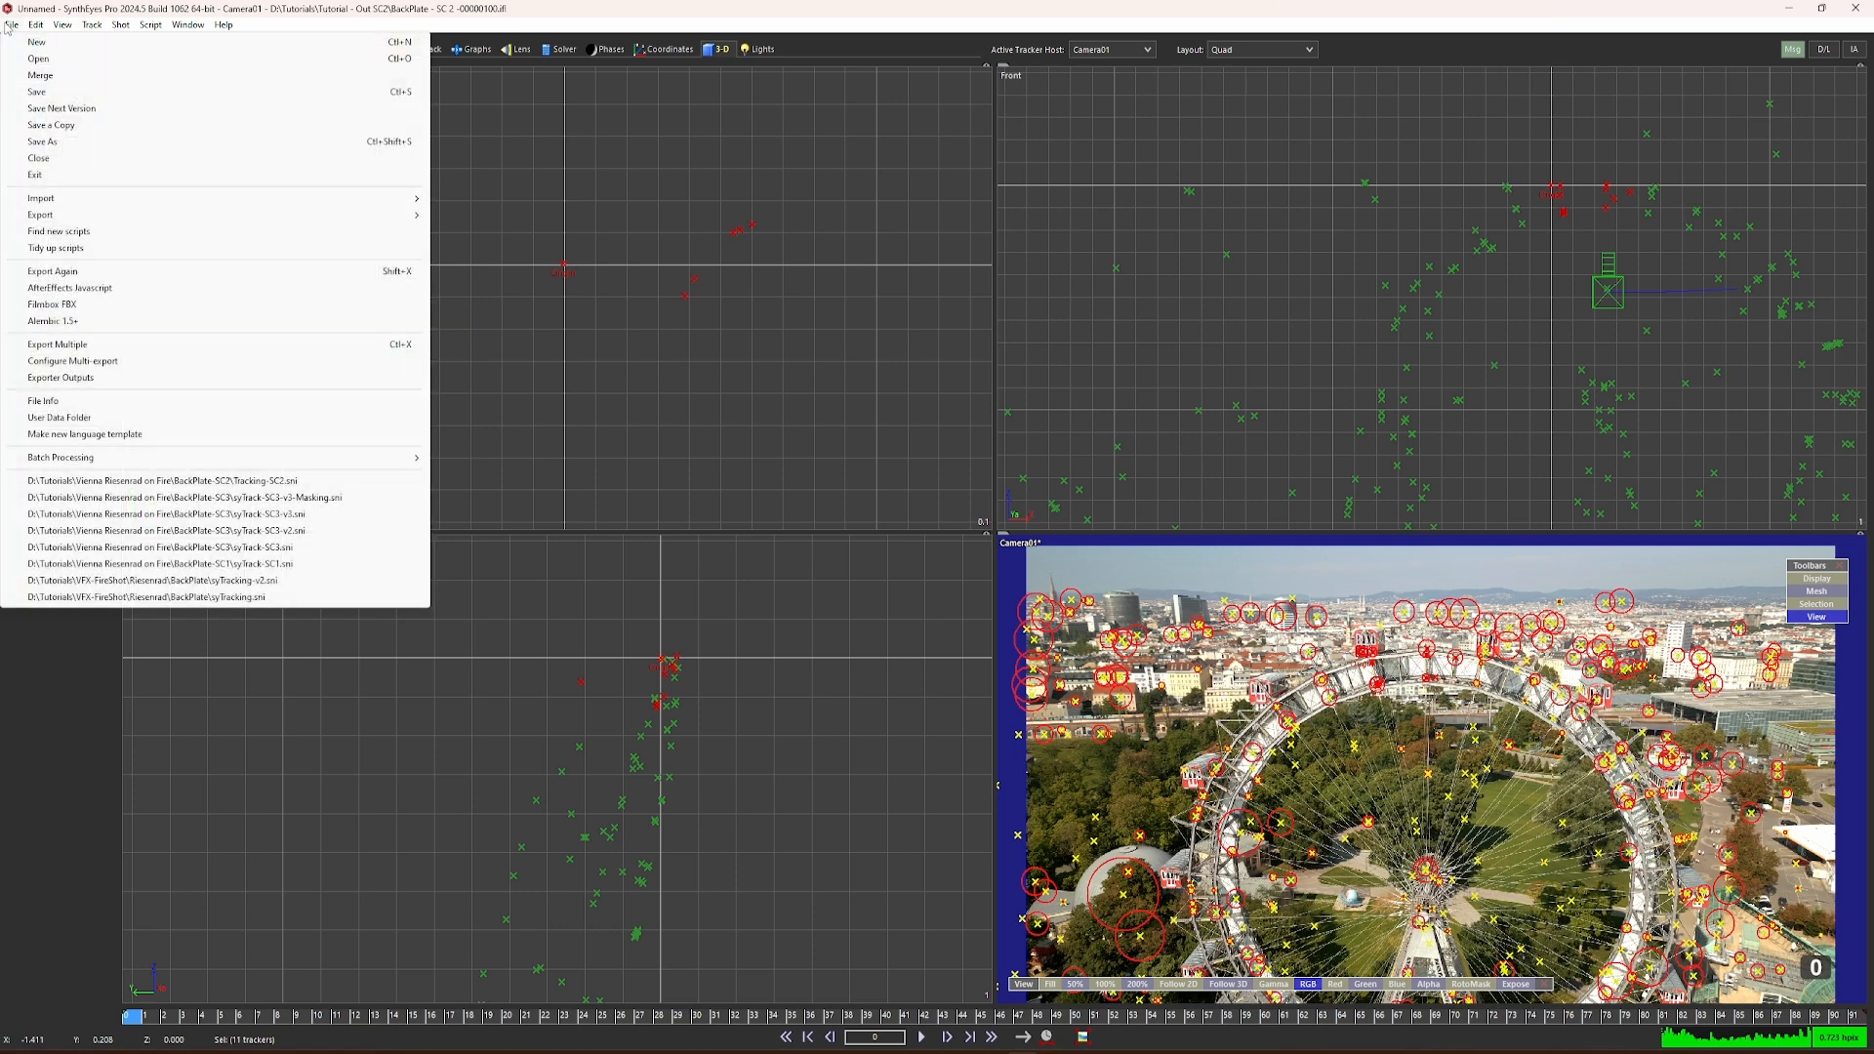
mouse_move(12, 25)
mouse_move(22, 215)
mouse_move(585, 248)
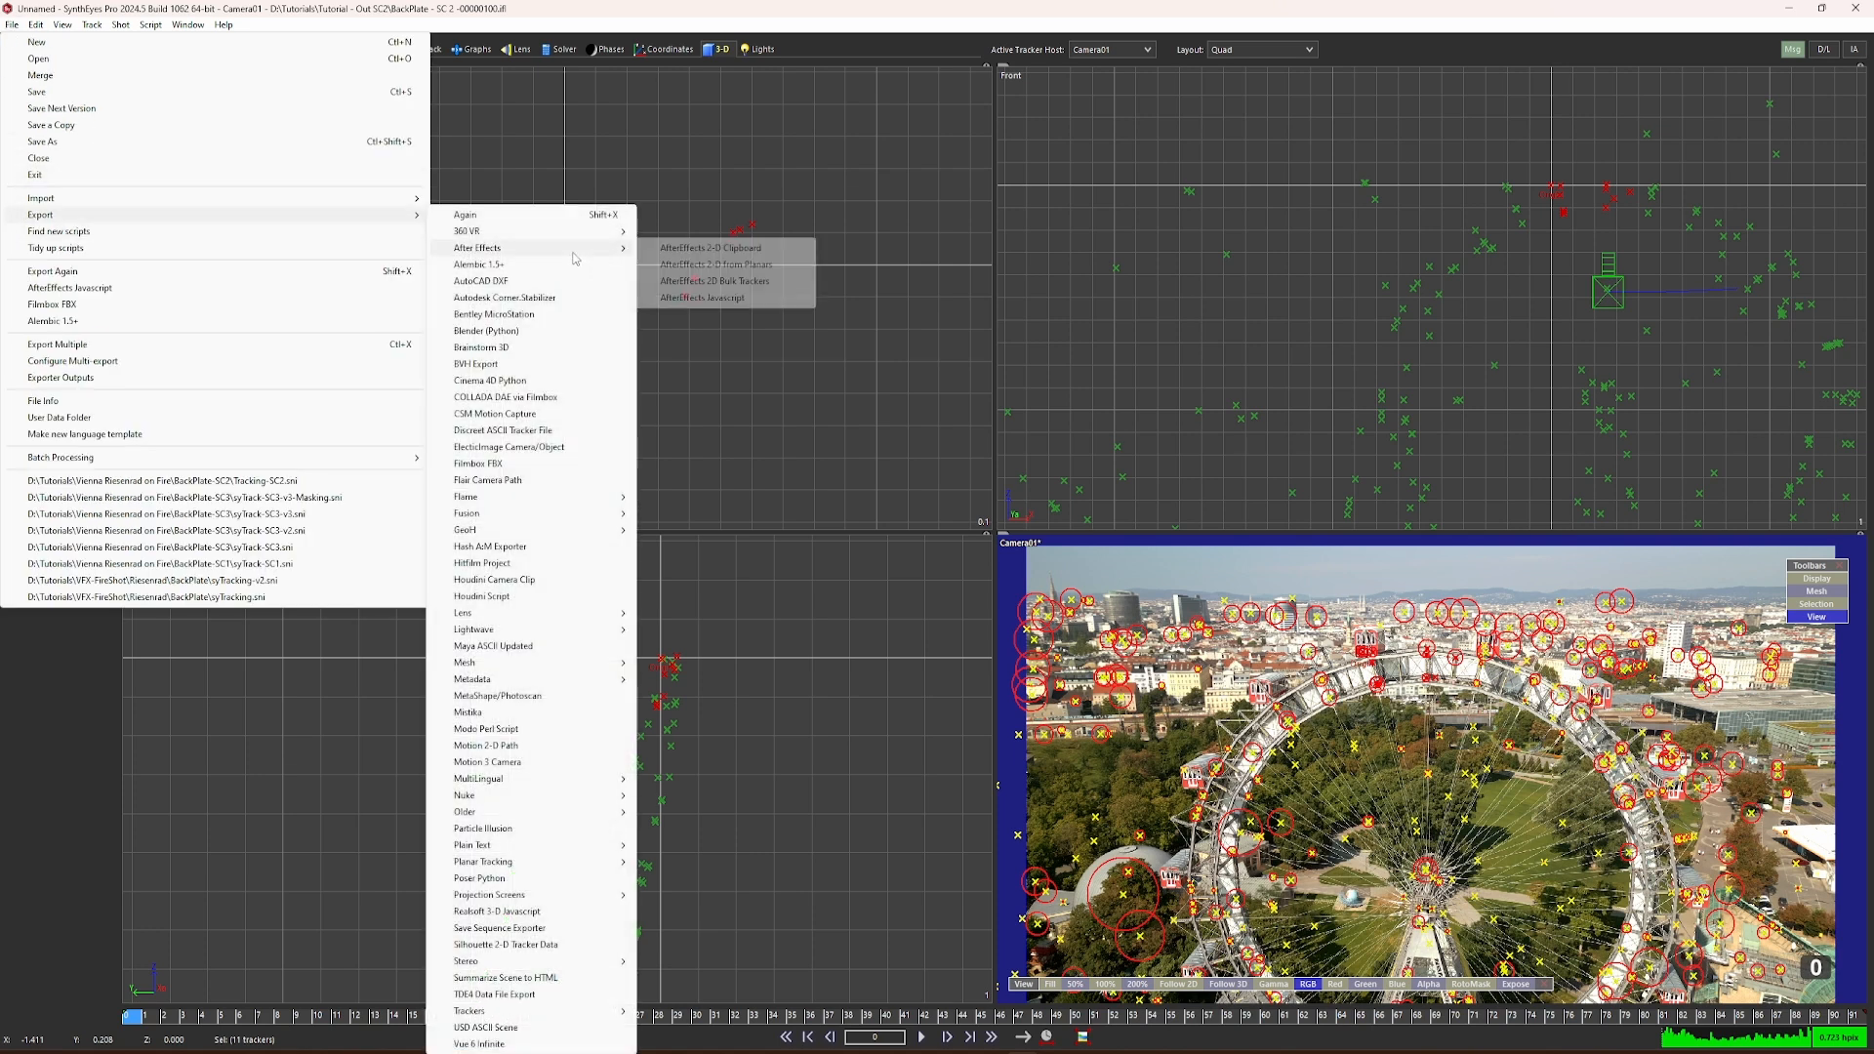
left_click(726, 297)
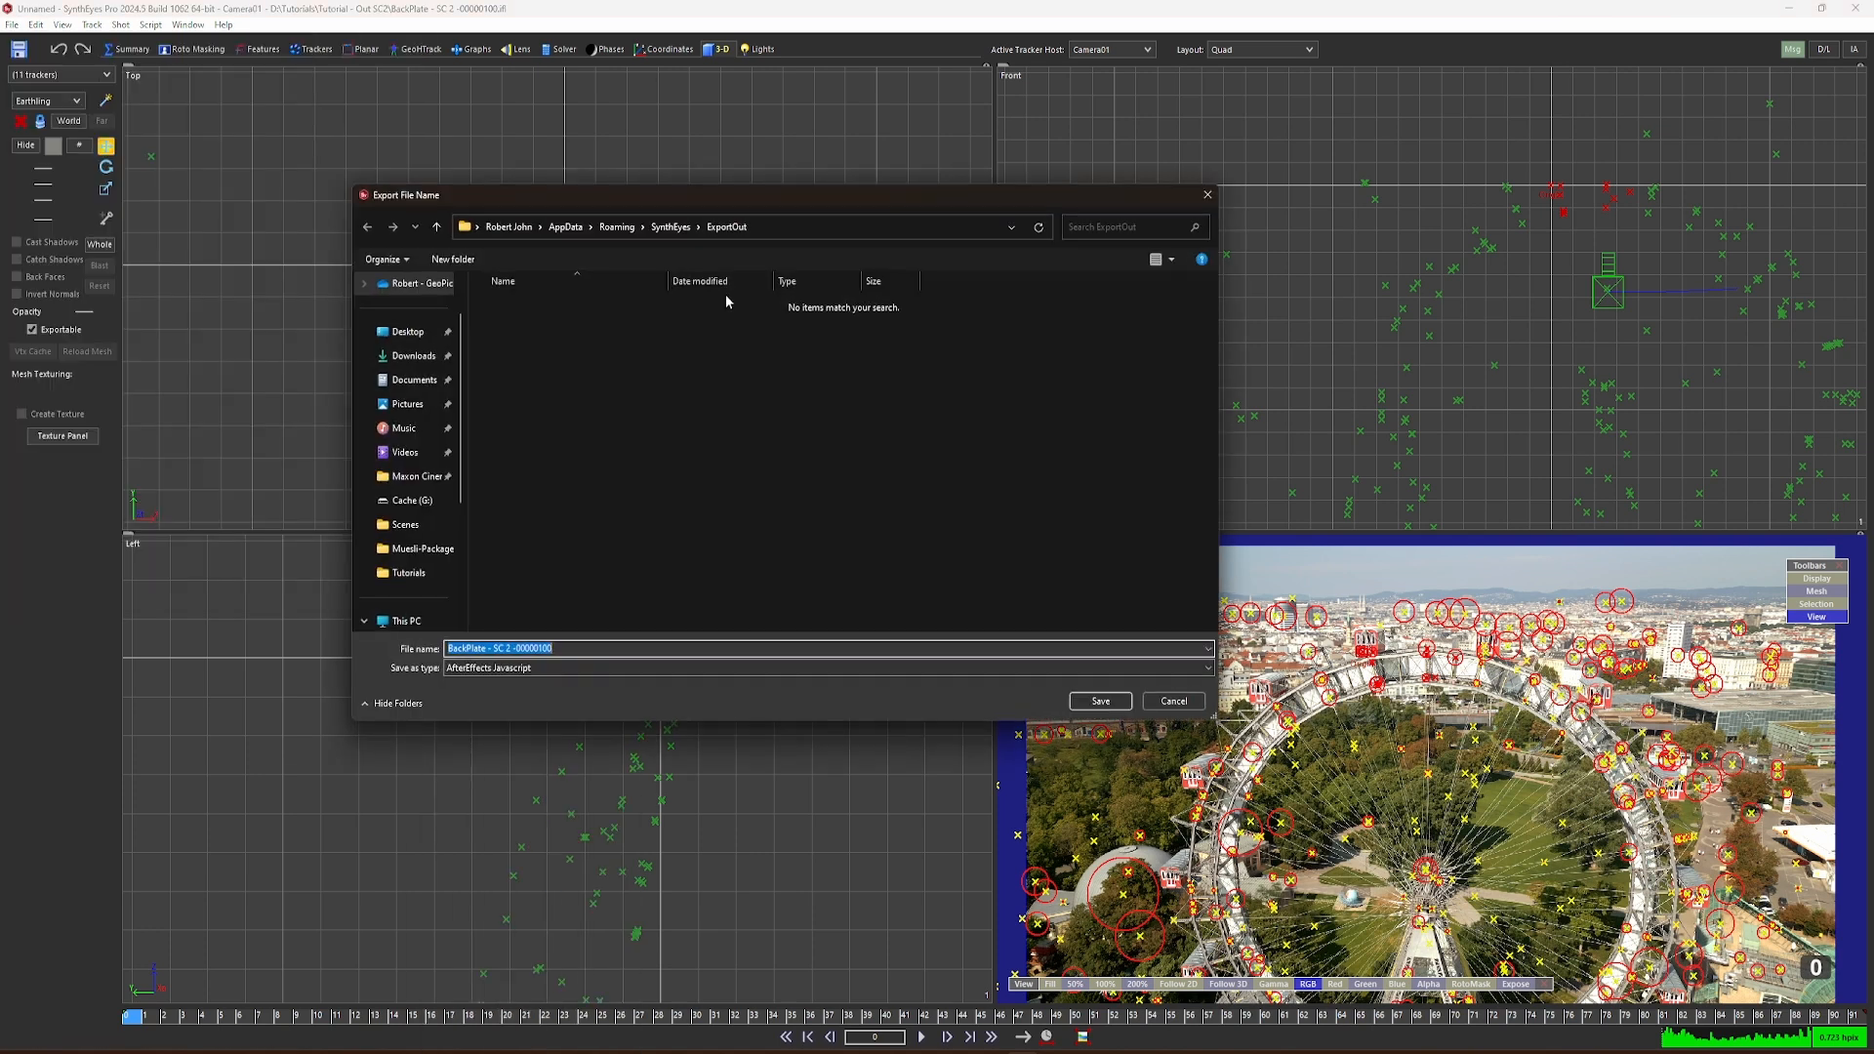
left_click_drag(677, 204, 765, 214)
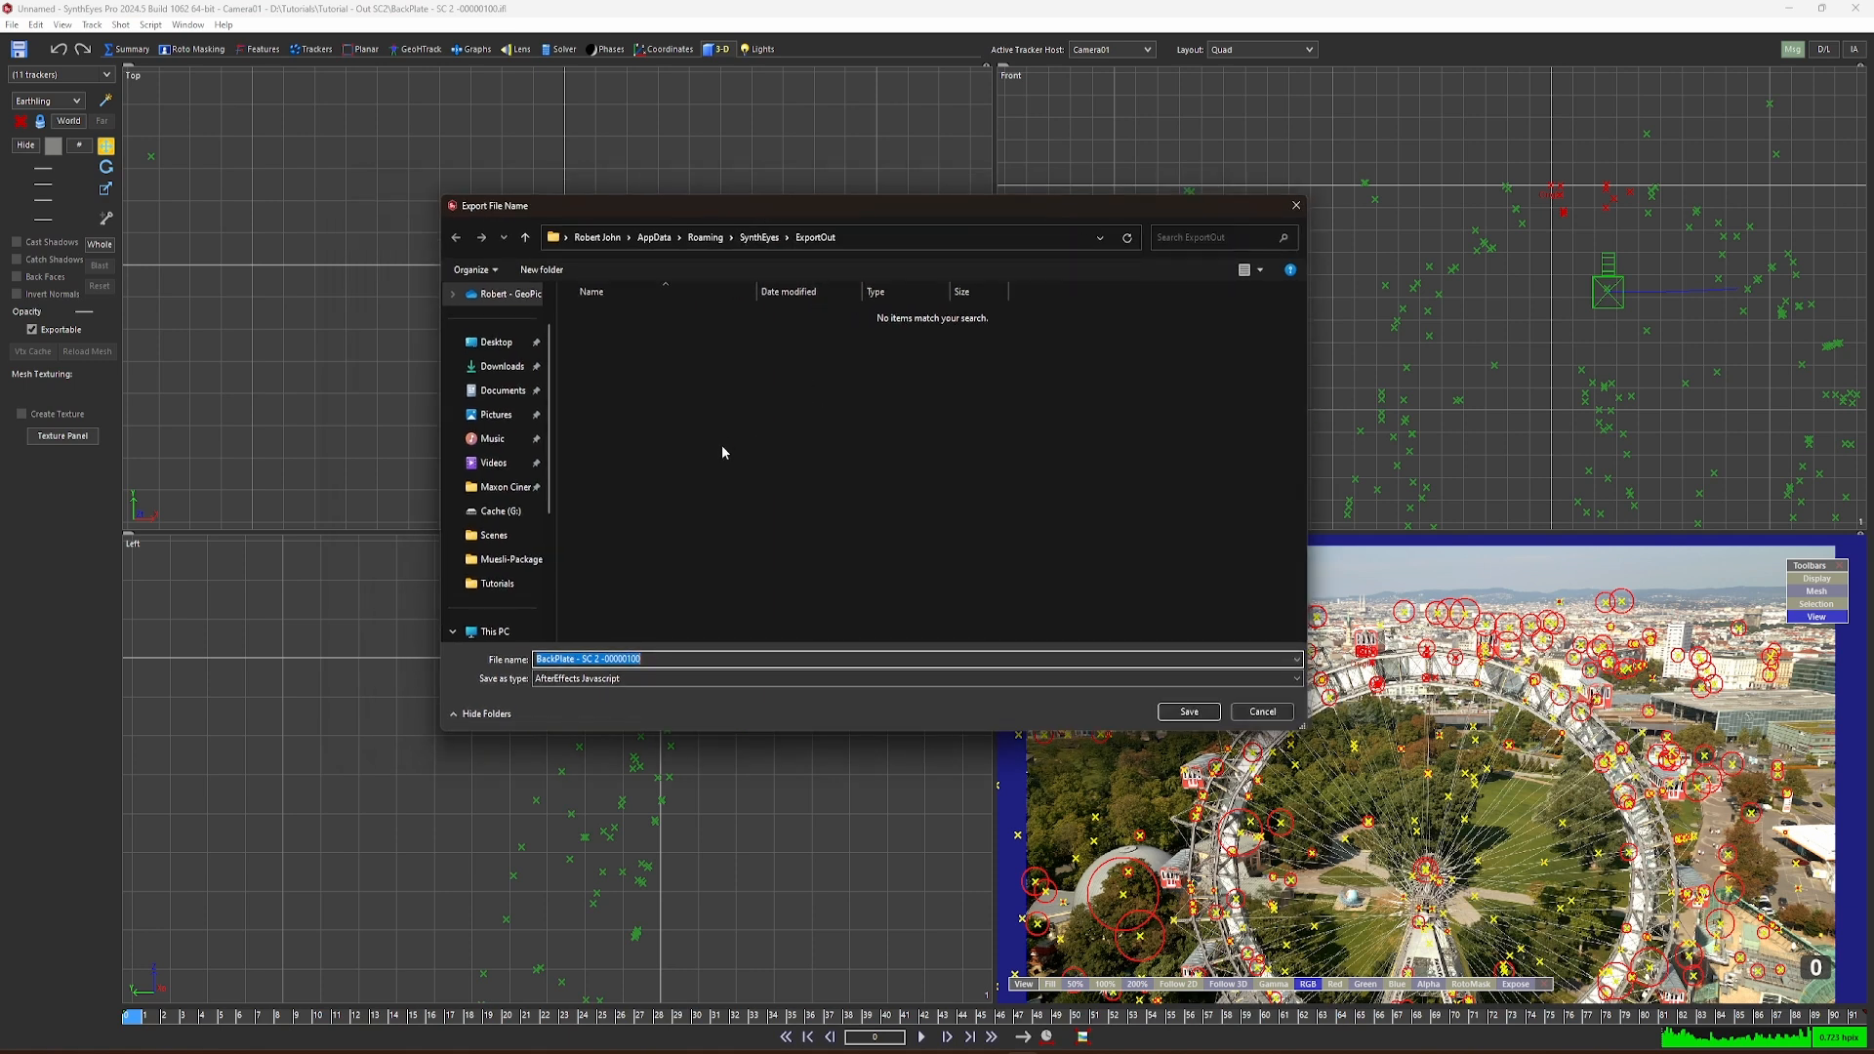
left_click(483, 581)
type("Export-Tracked-Shot-to-AE")
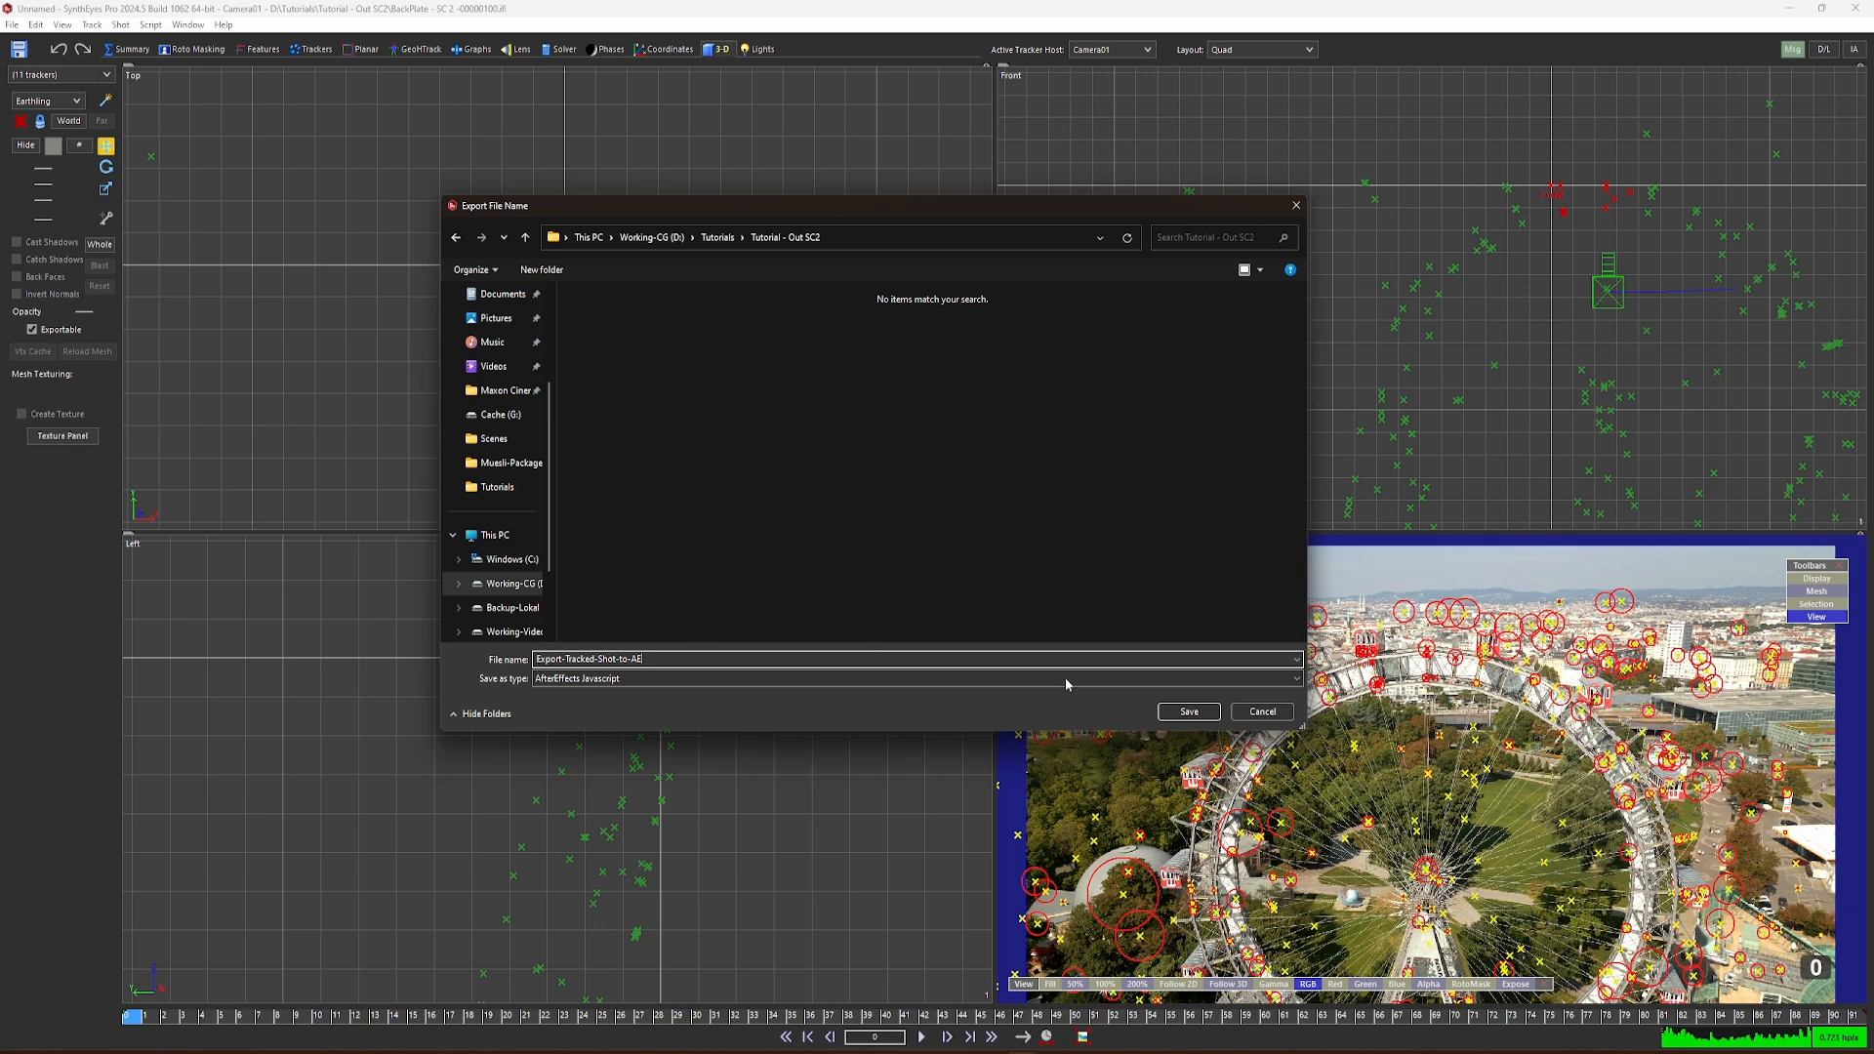
left_click(1189, 712)
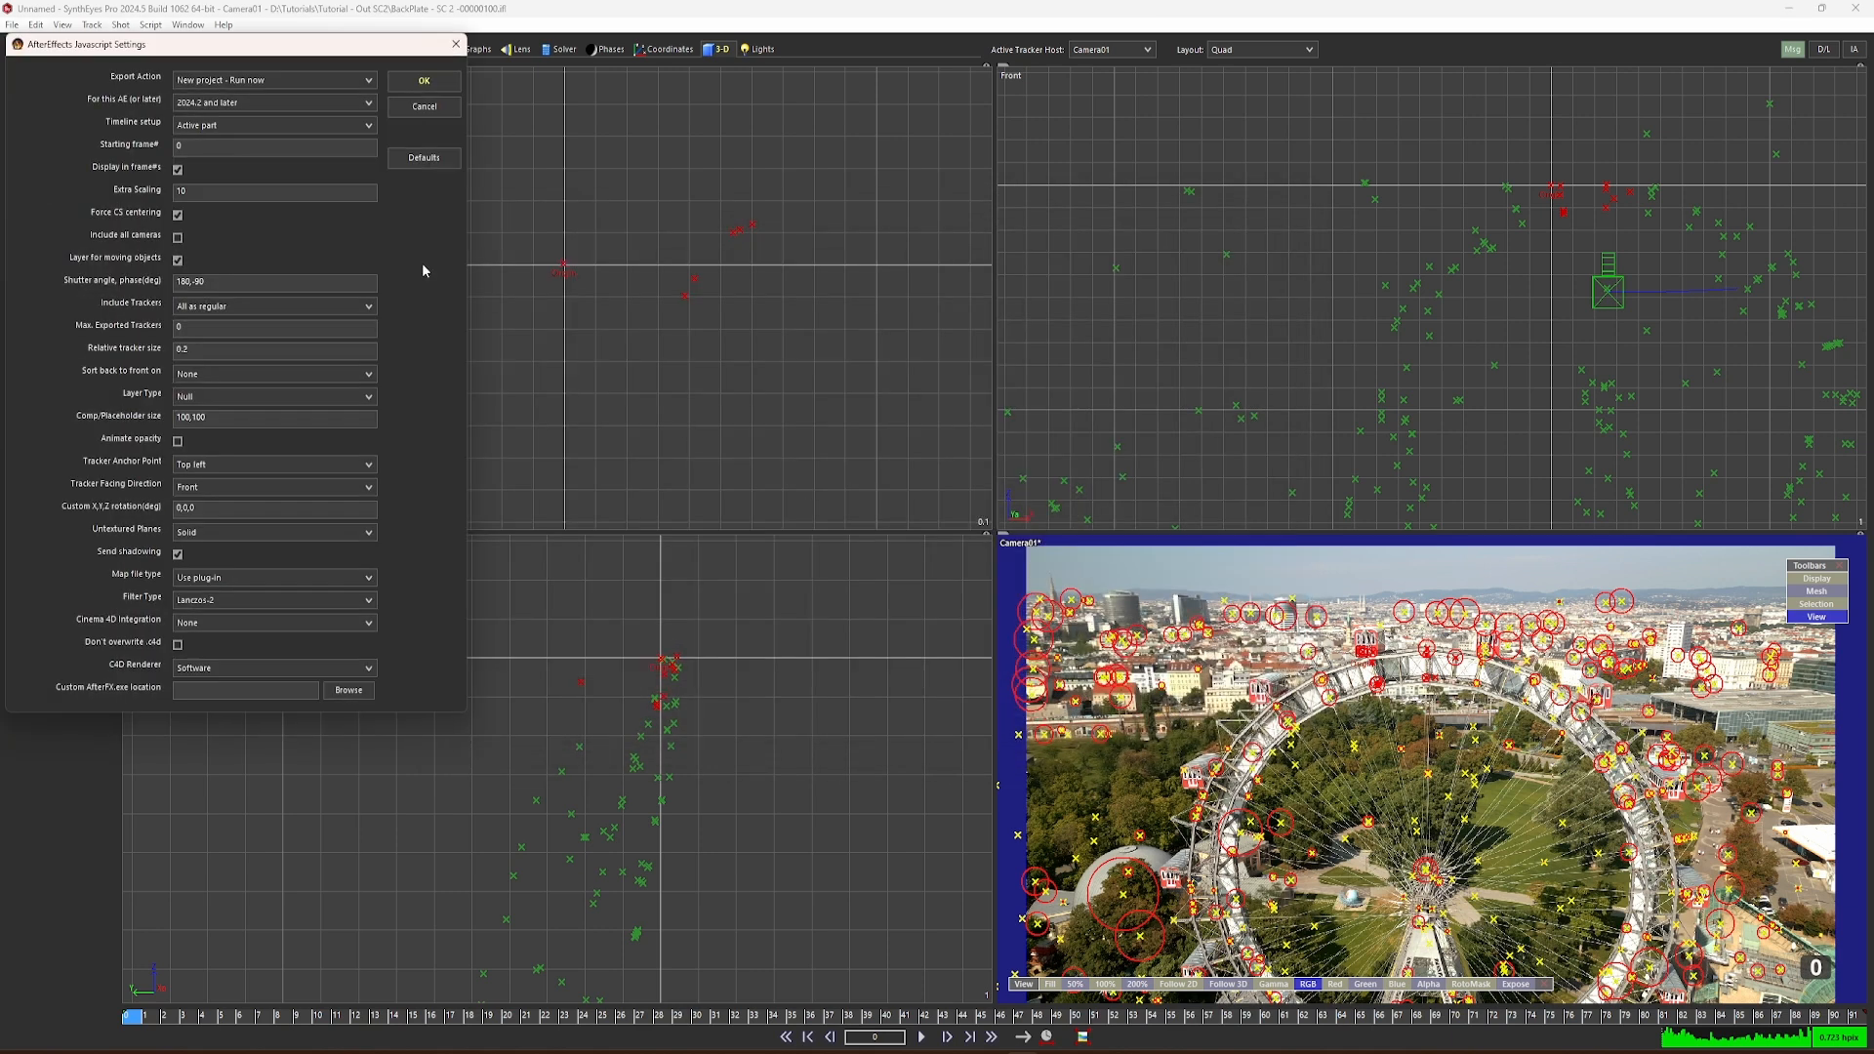
Step: Run the export as a new After Effects project for version 2024.2 and later, keeping the other export settings
left_click(284, 103)
left_click(284, 102)
left_click(422, 83)
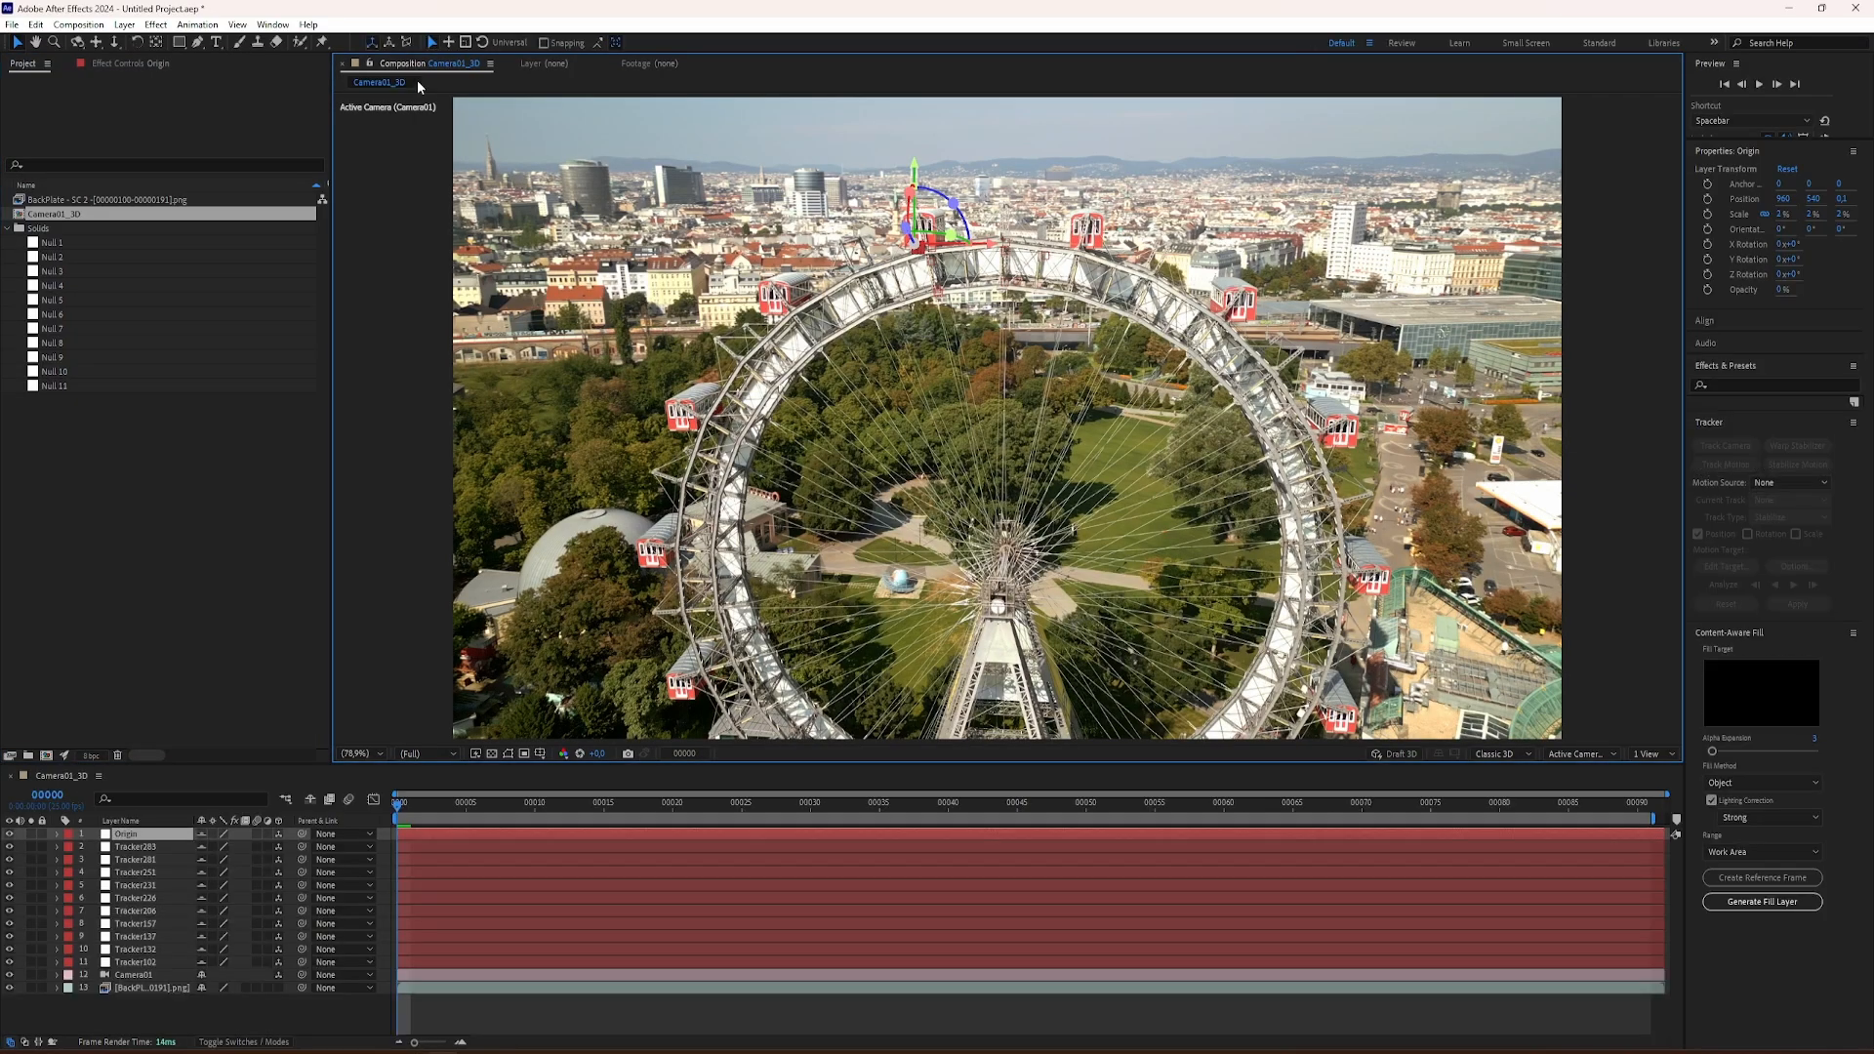
Step: Check several imported tracker nulls and the Origin null in After Effects by selecting them and scrubbing the Camera01_3D composition
left_click(150, 847)
left_click(141, 885)
left_click(144, 911)
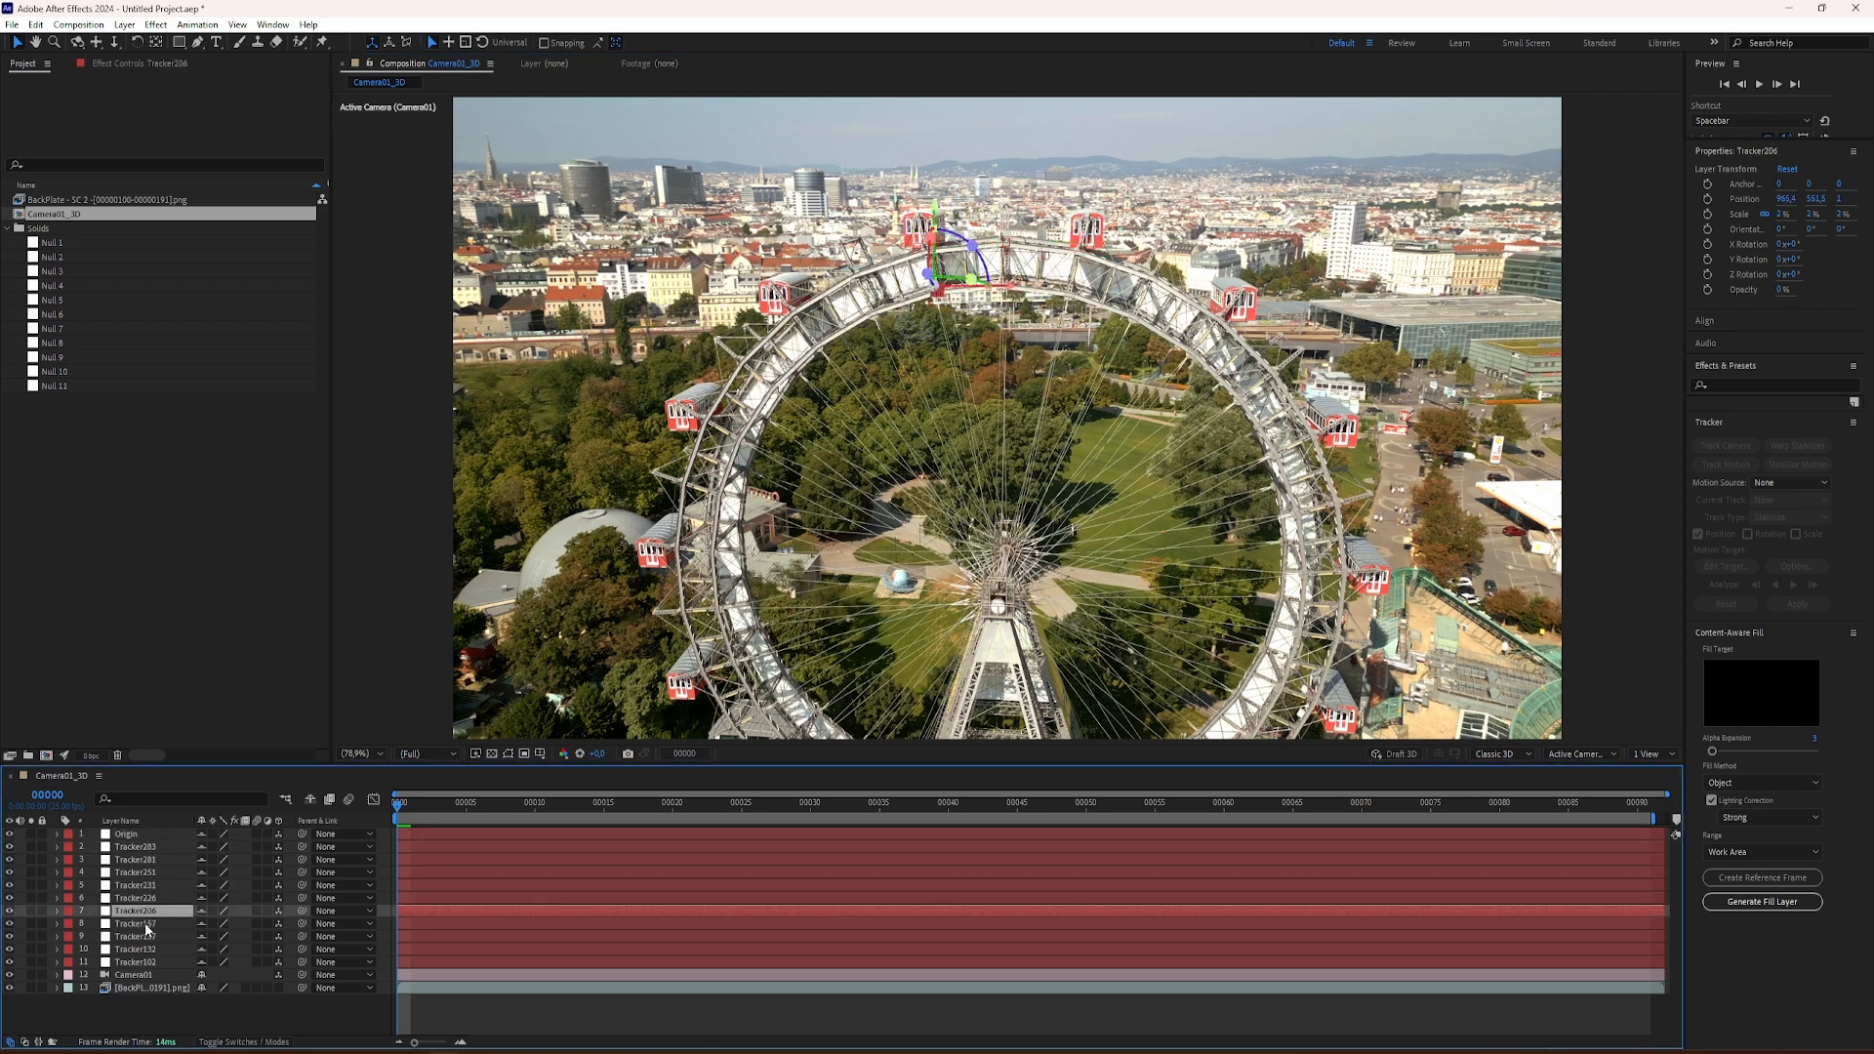
left_click(130, 835)
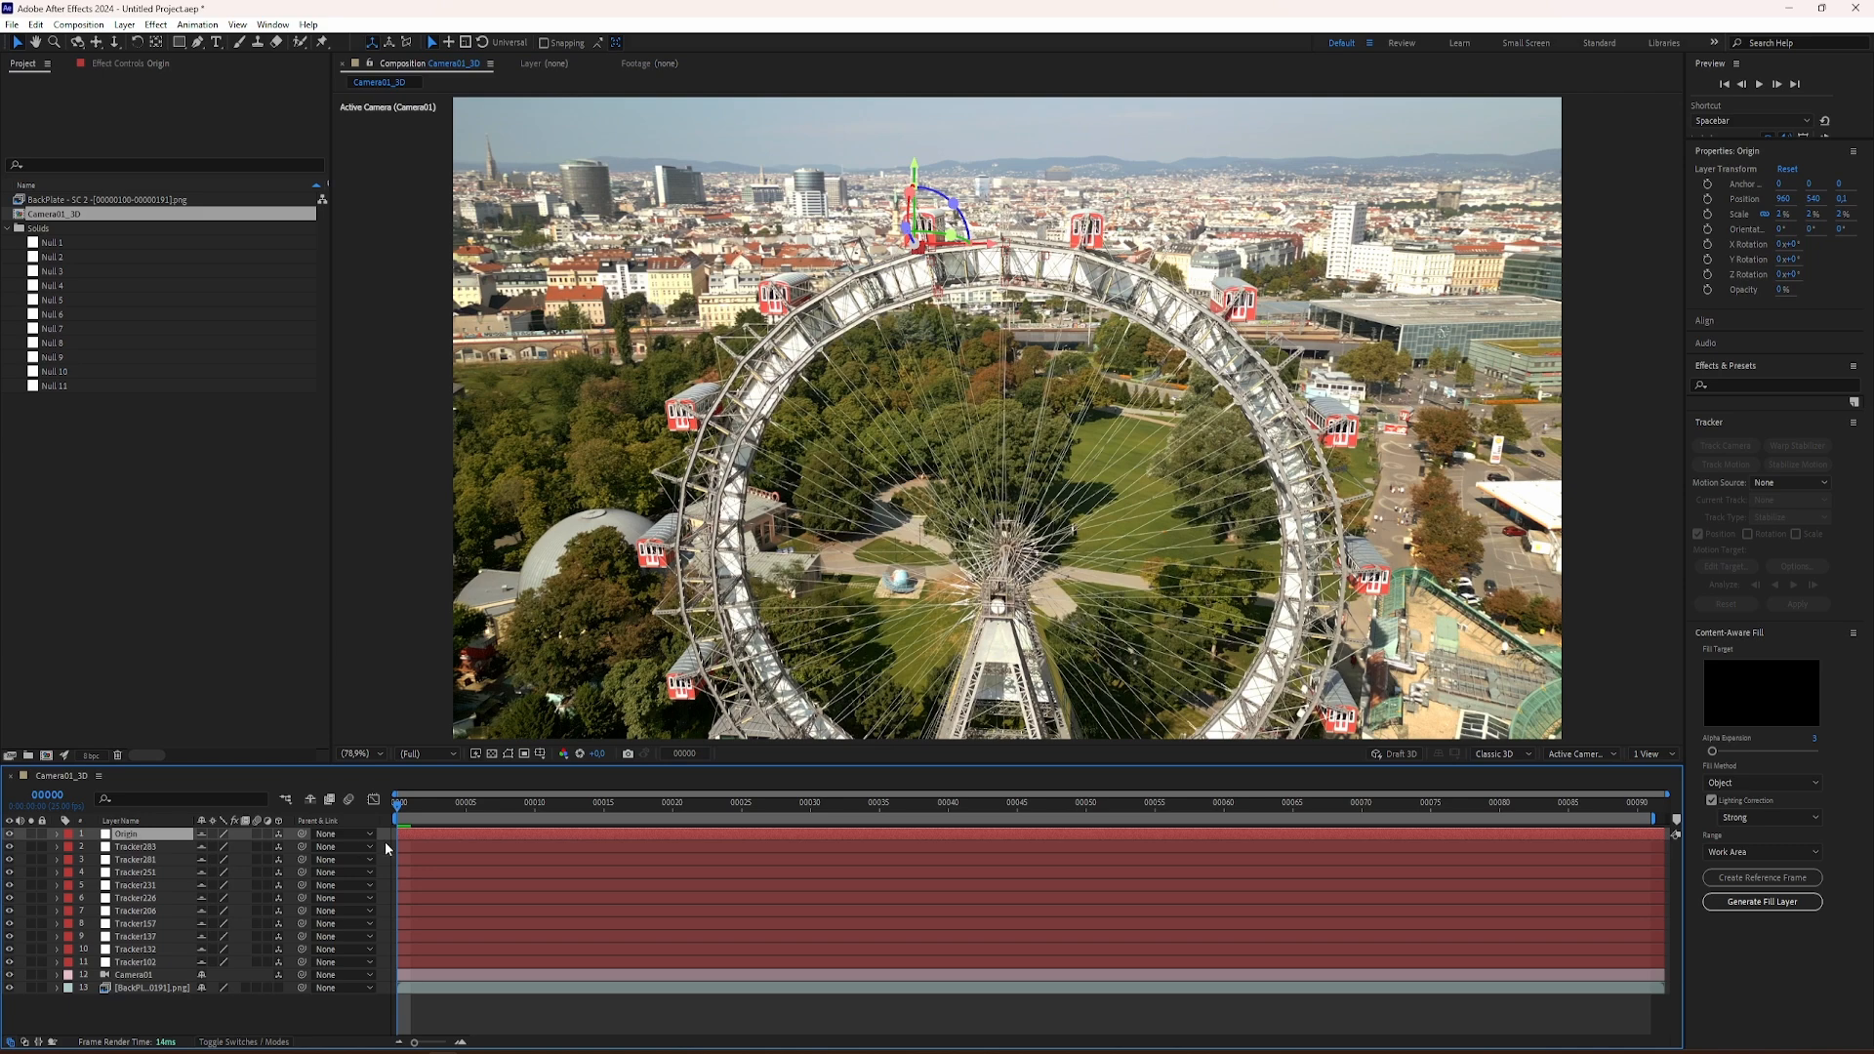
left_click_drag(415, 808, 405, 882)
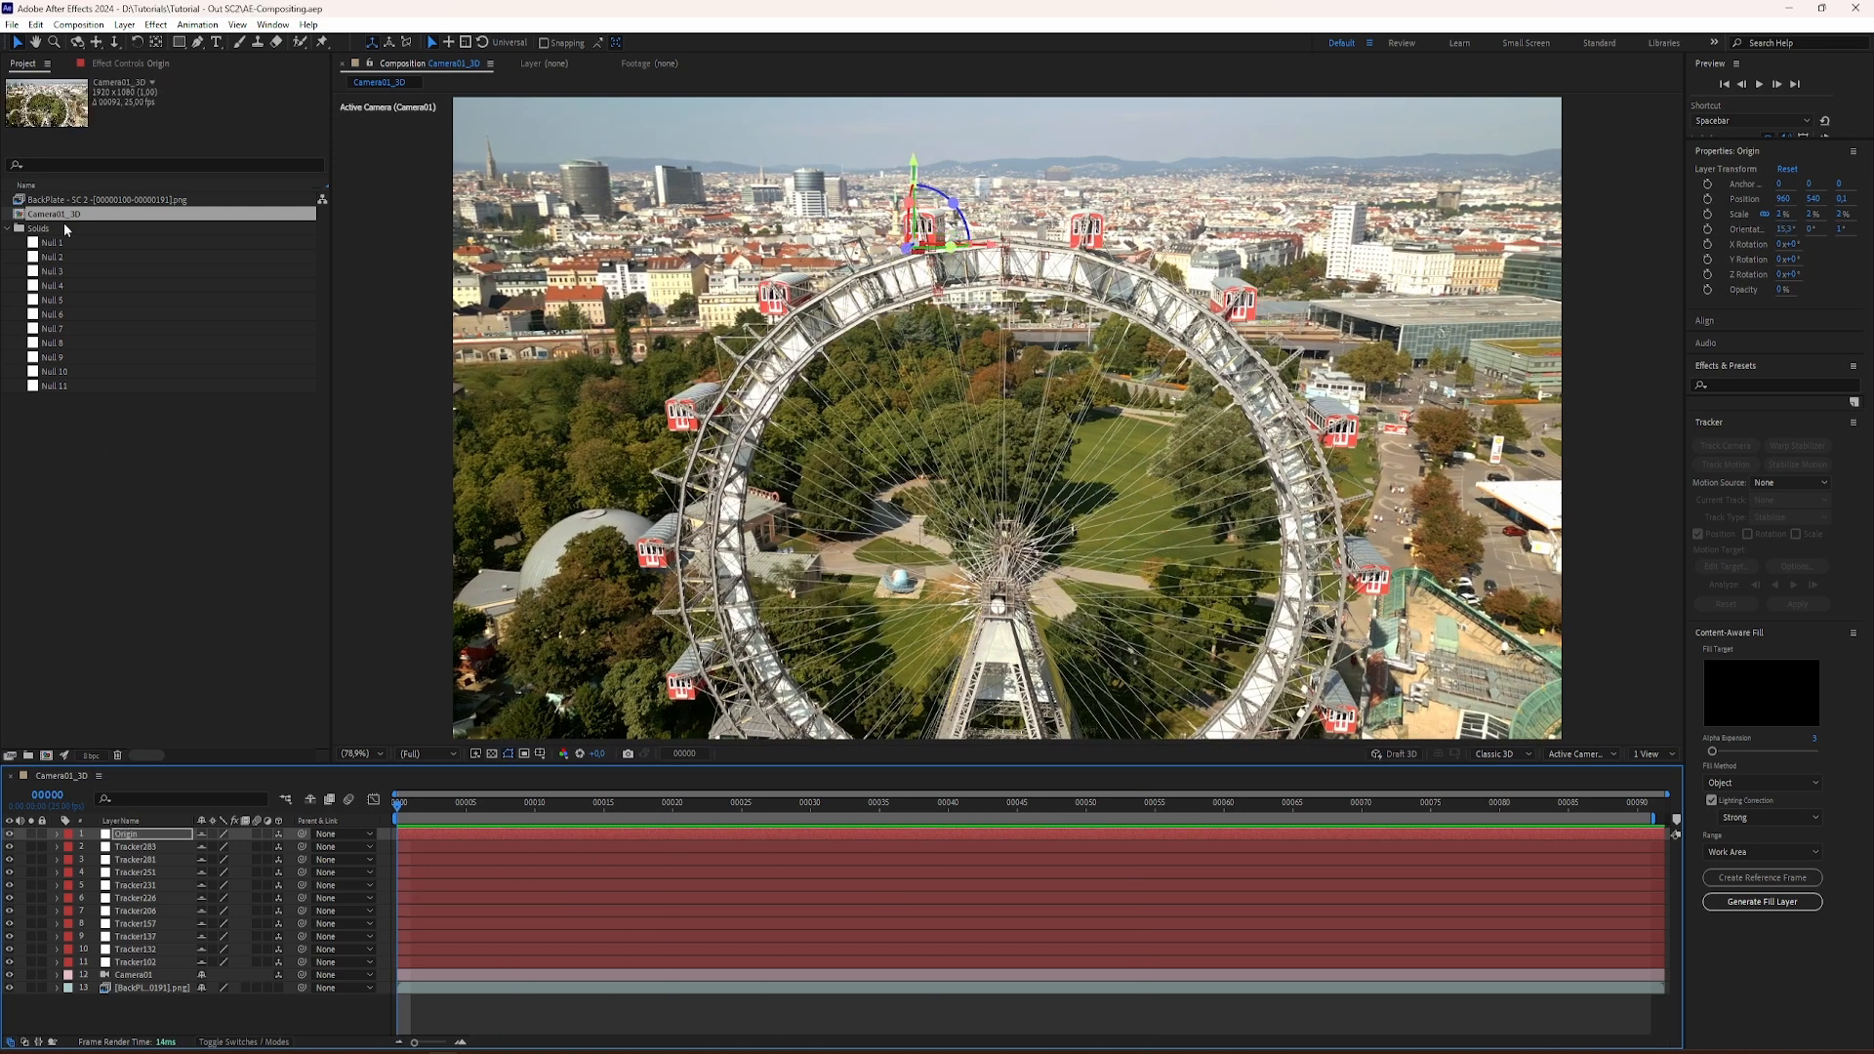
Step: Export the Camera01_3D composition with the Maxon Cinema 4D Exporter, replacing the existing AE-Export-C4D file in the Tutorial - Out SC2 folder
left_click(12, 24)
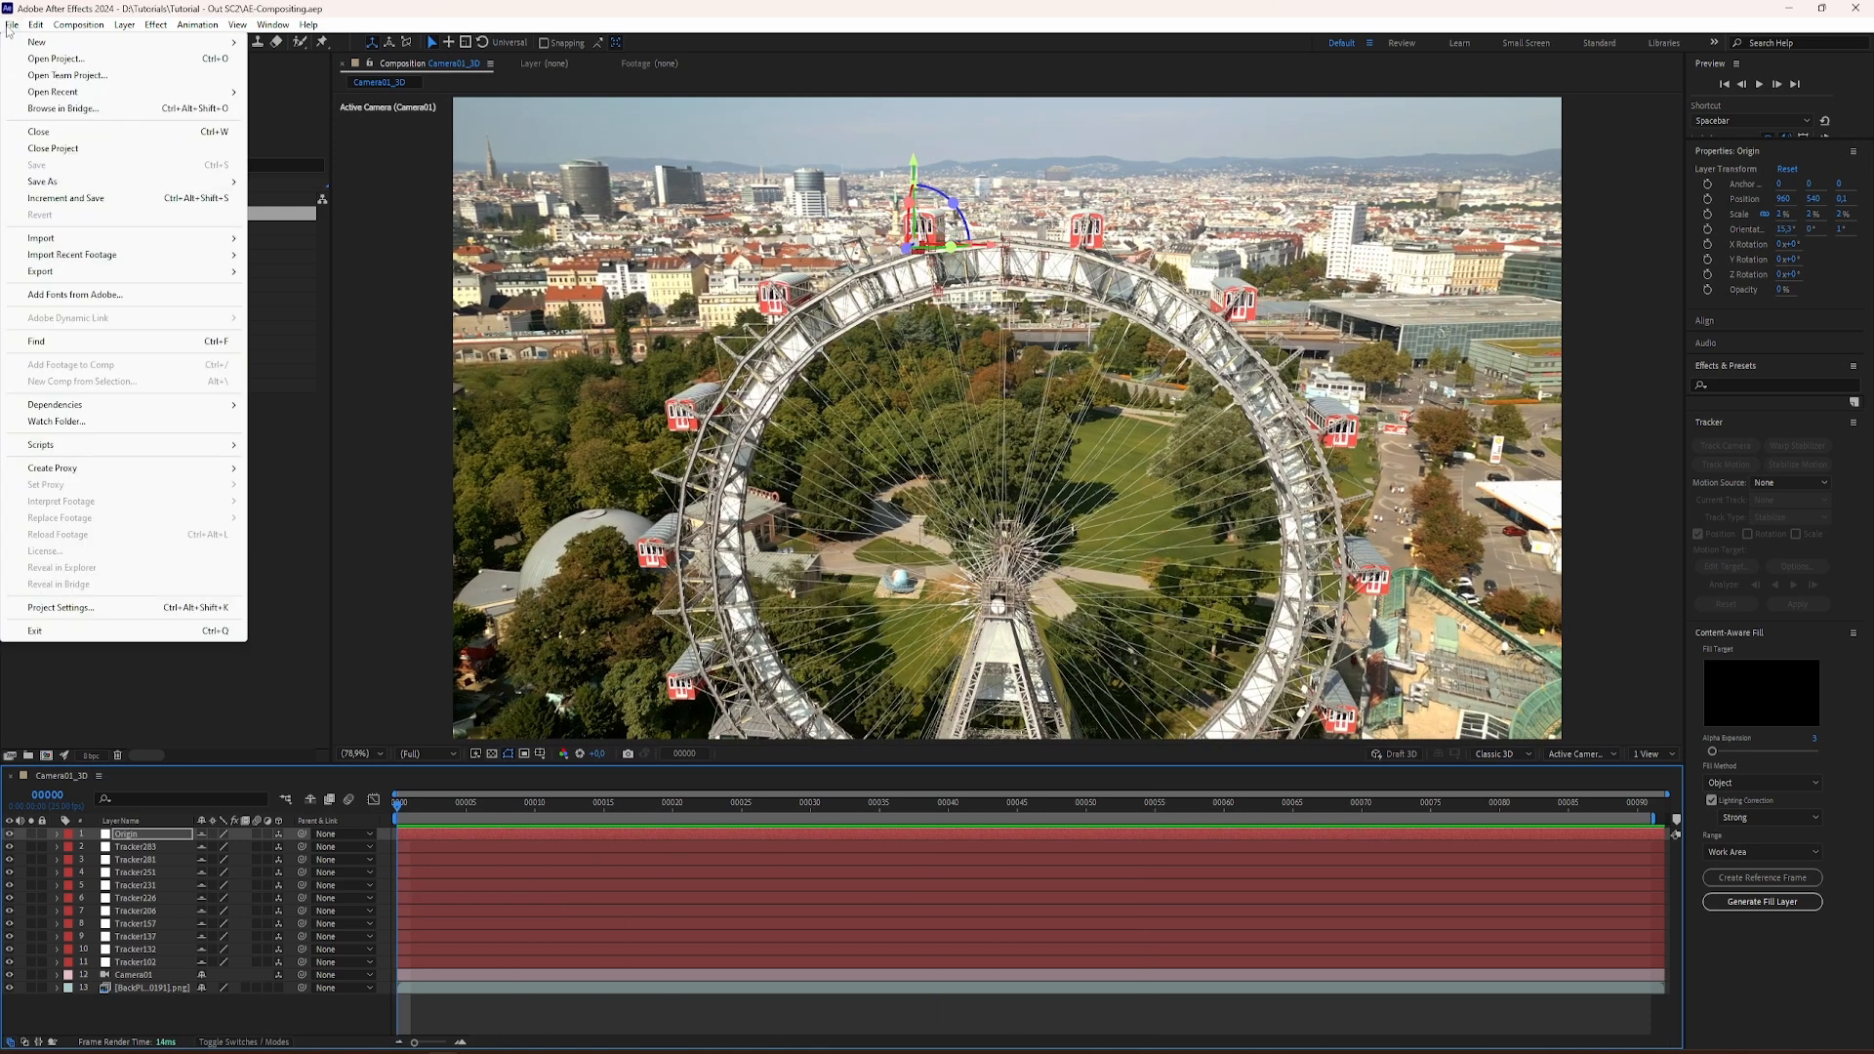
mouse_move(51, 276)
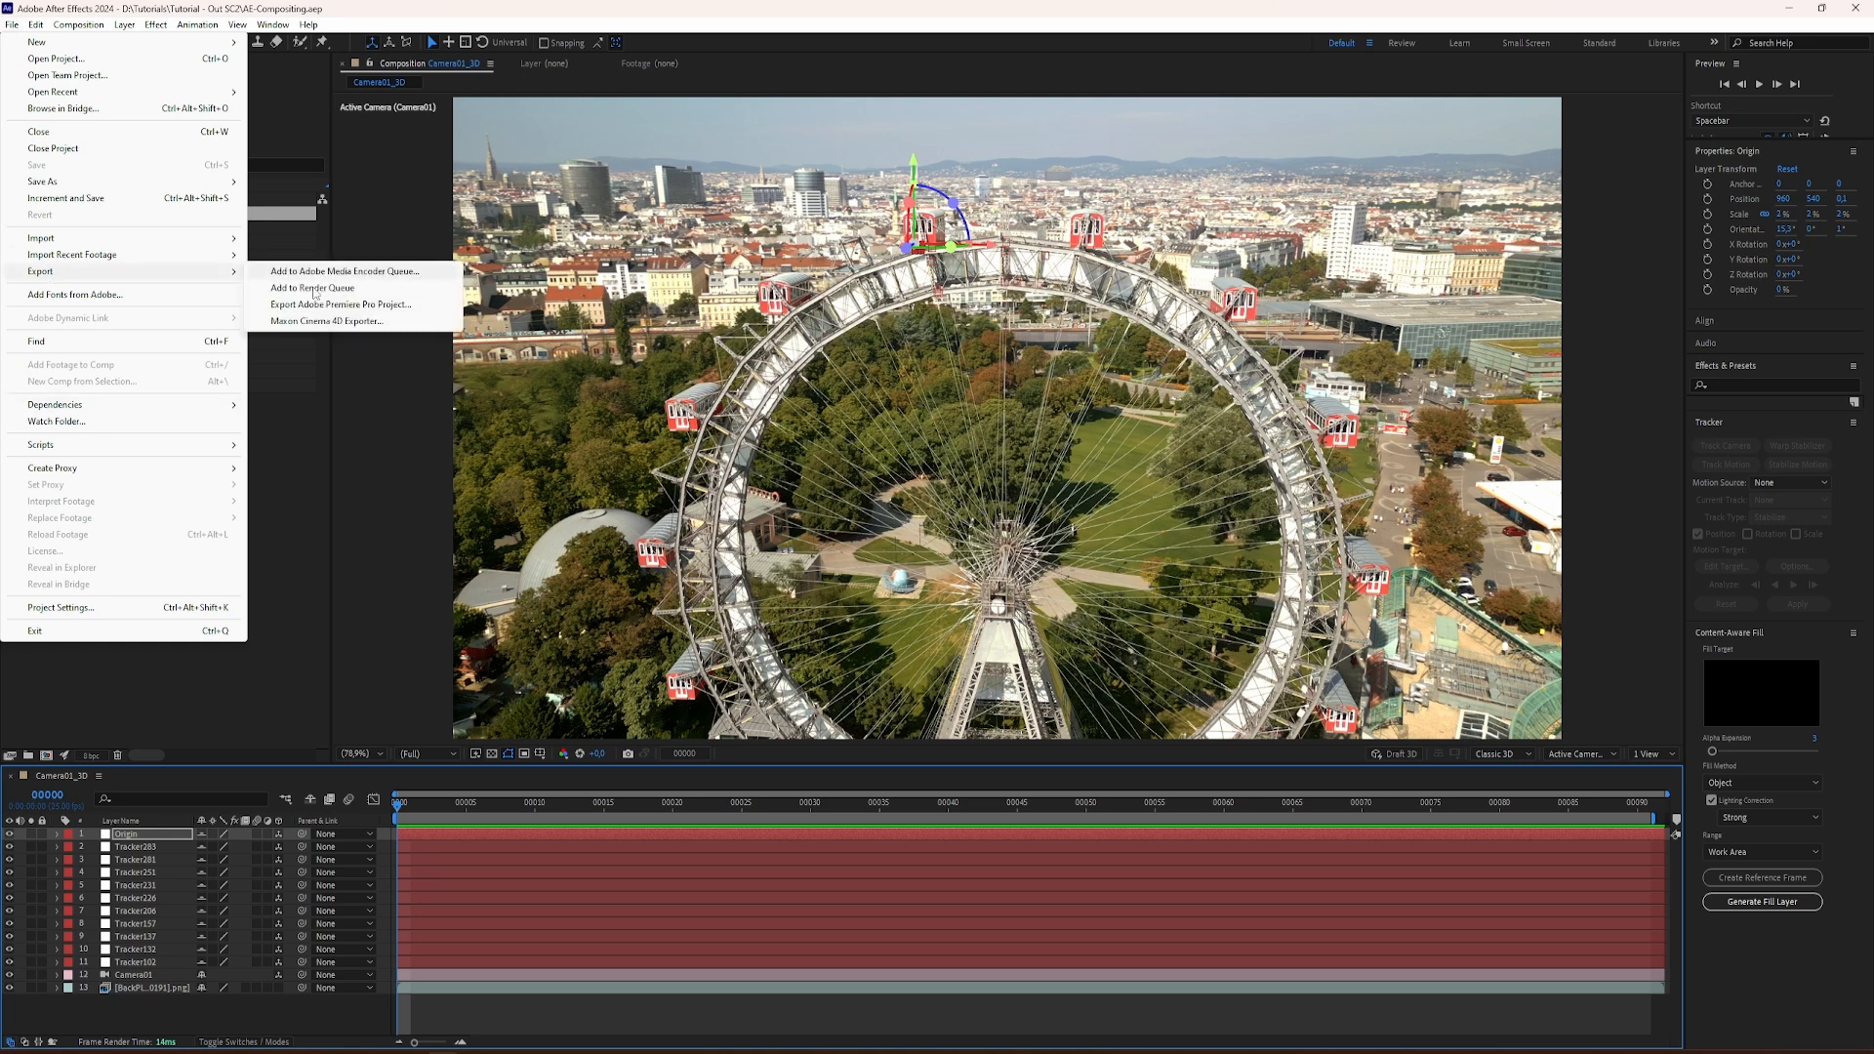
left_click(311, 320)
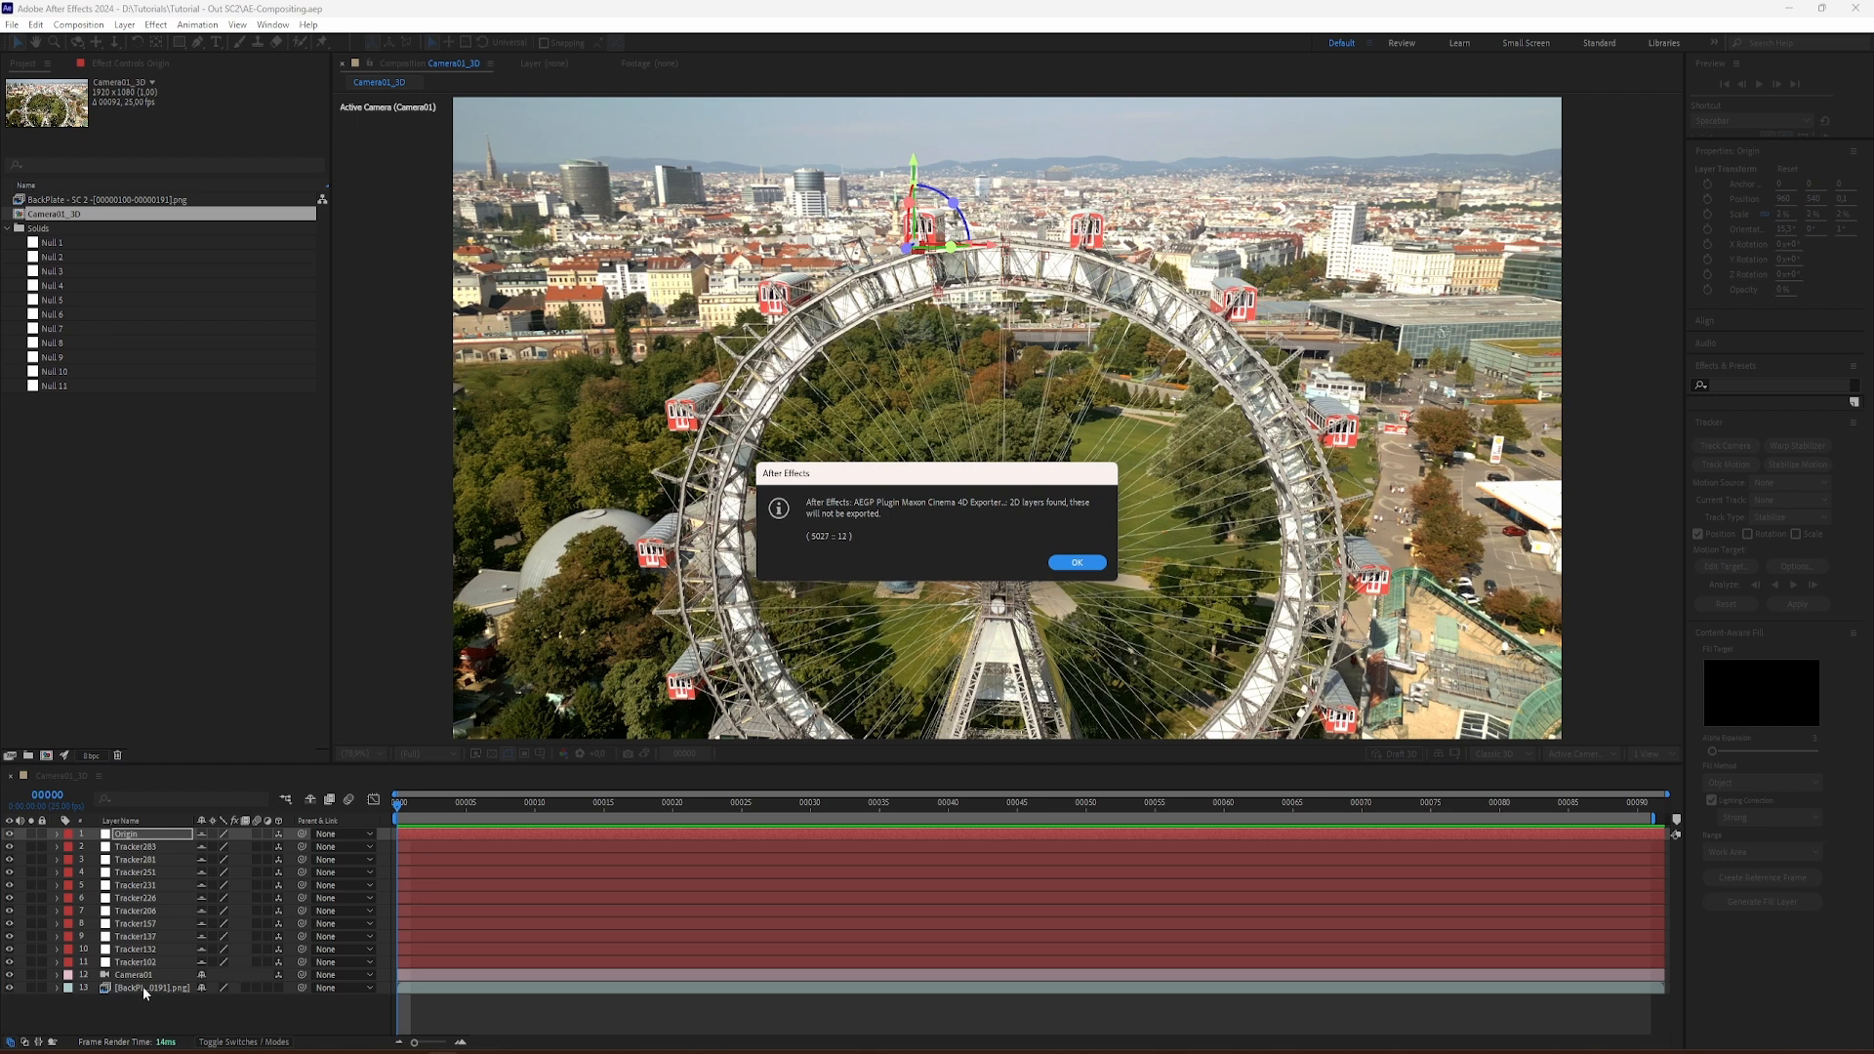
left_click(1073, 565)
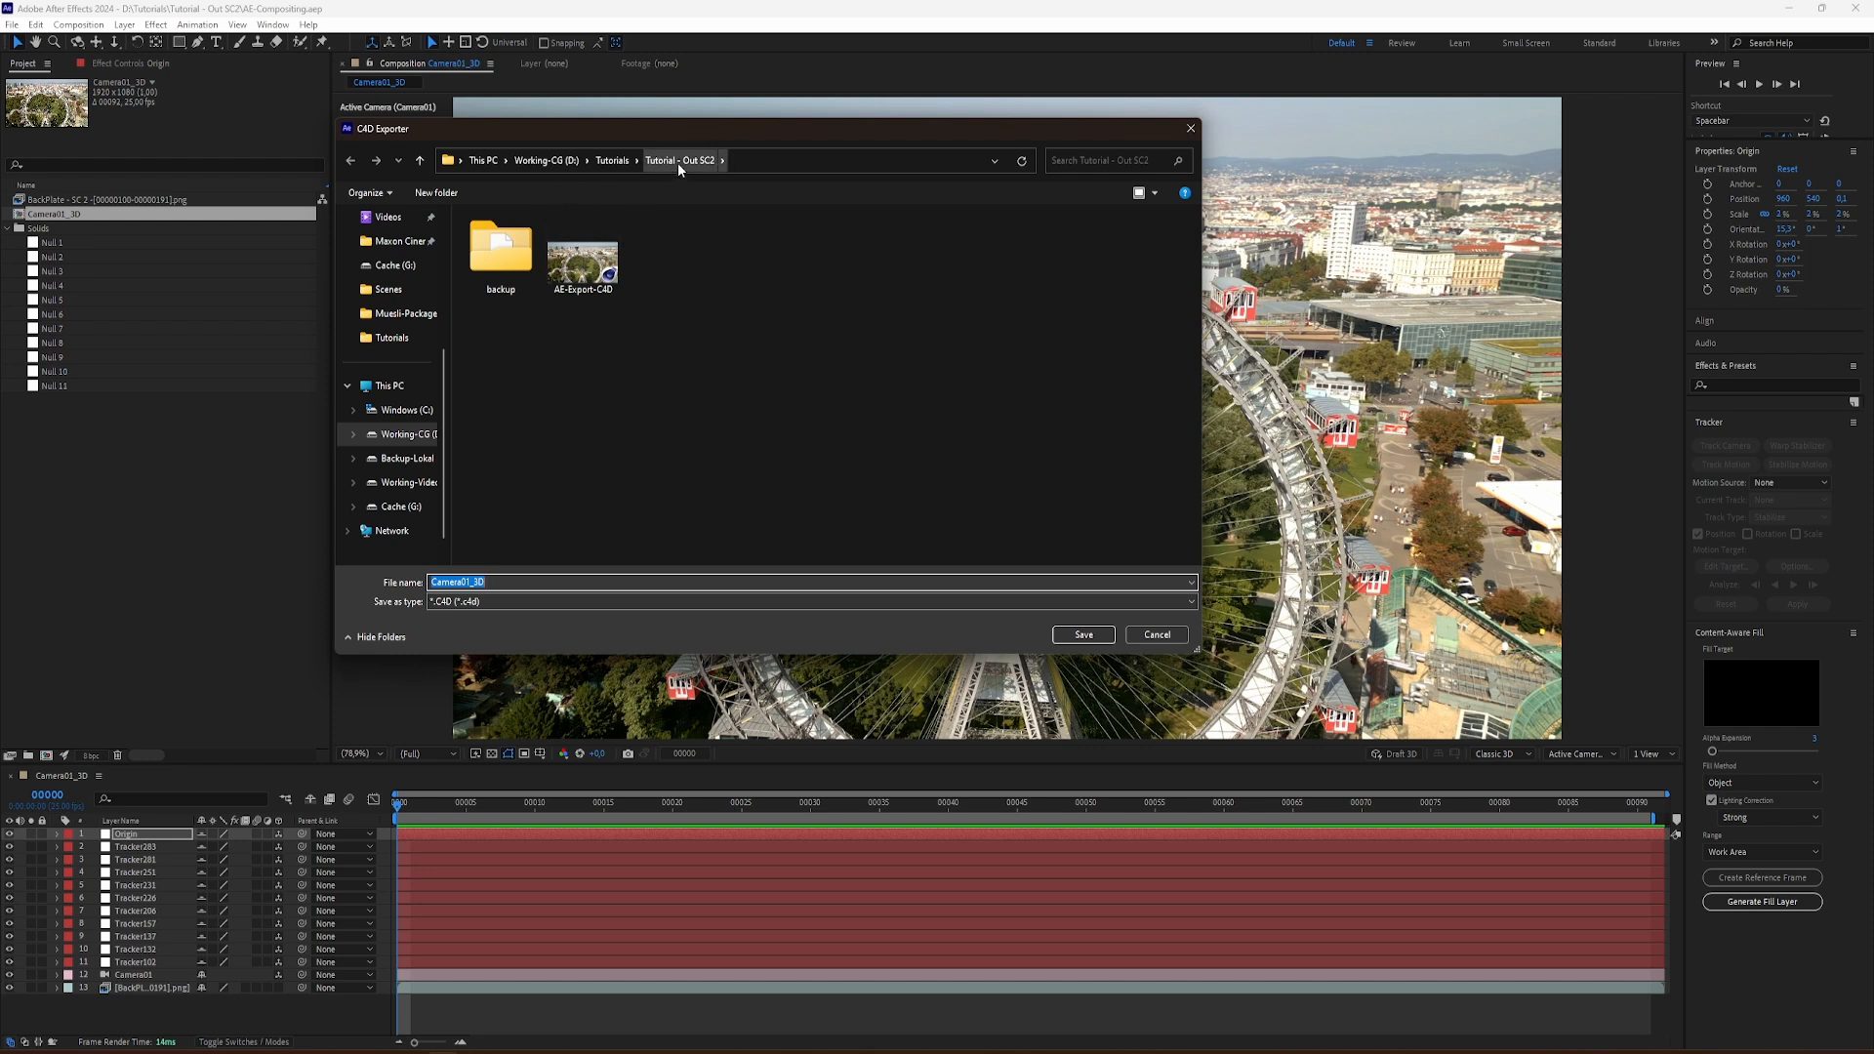
double_click(588, 266)
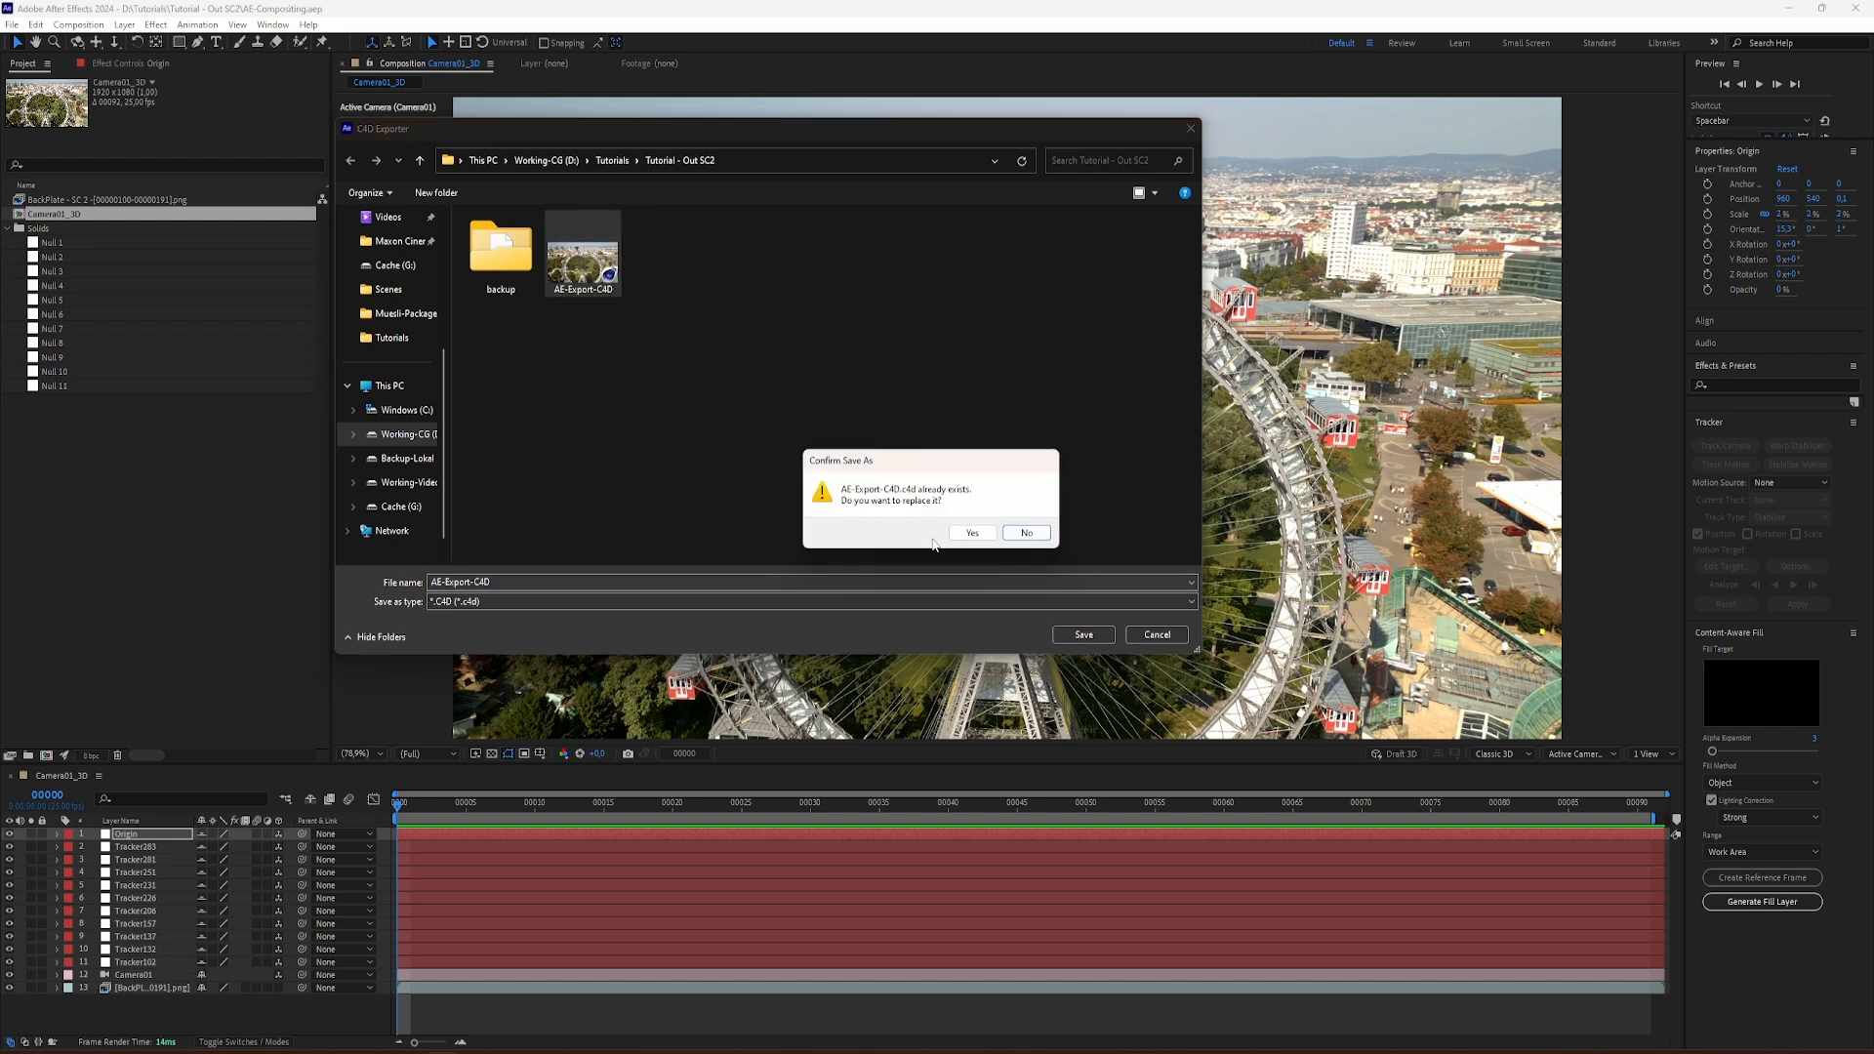
left_click(971, 533)
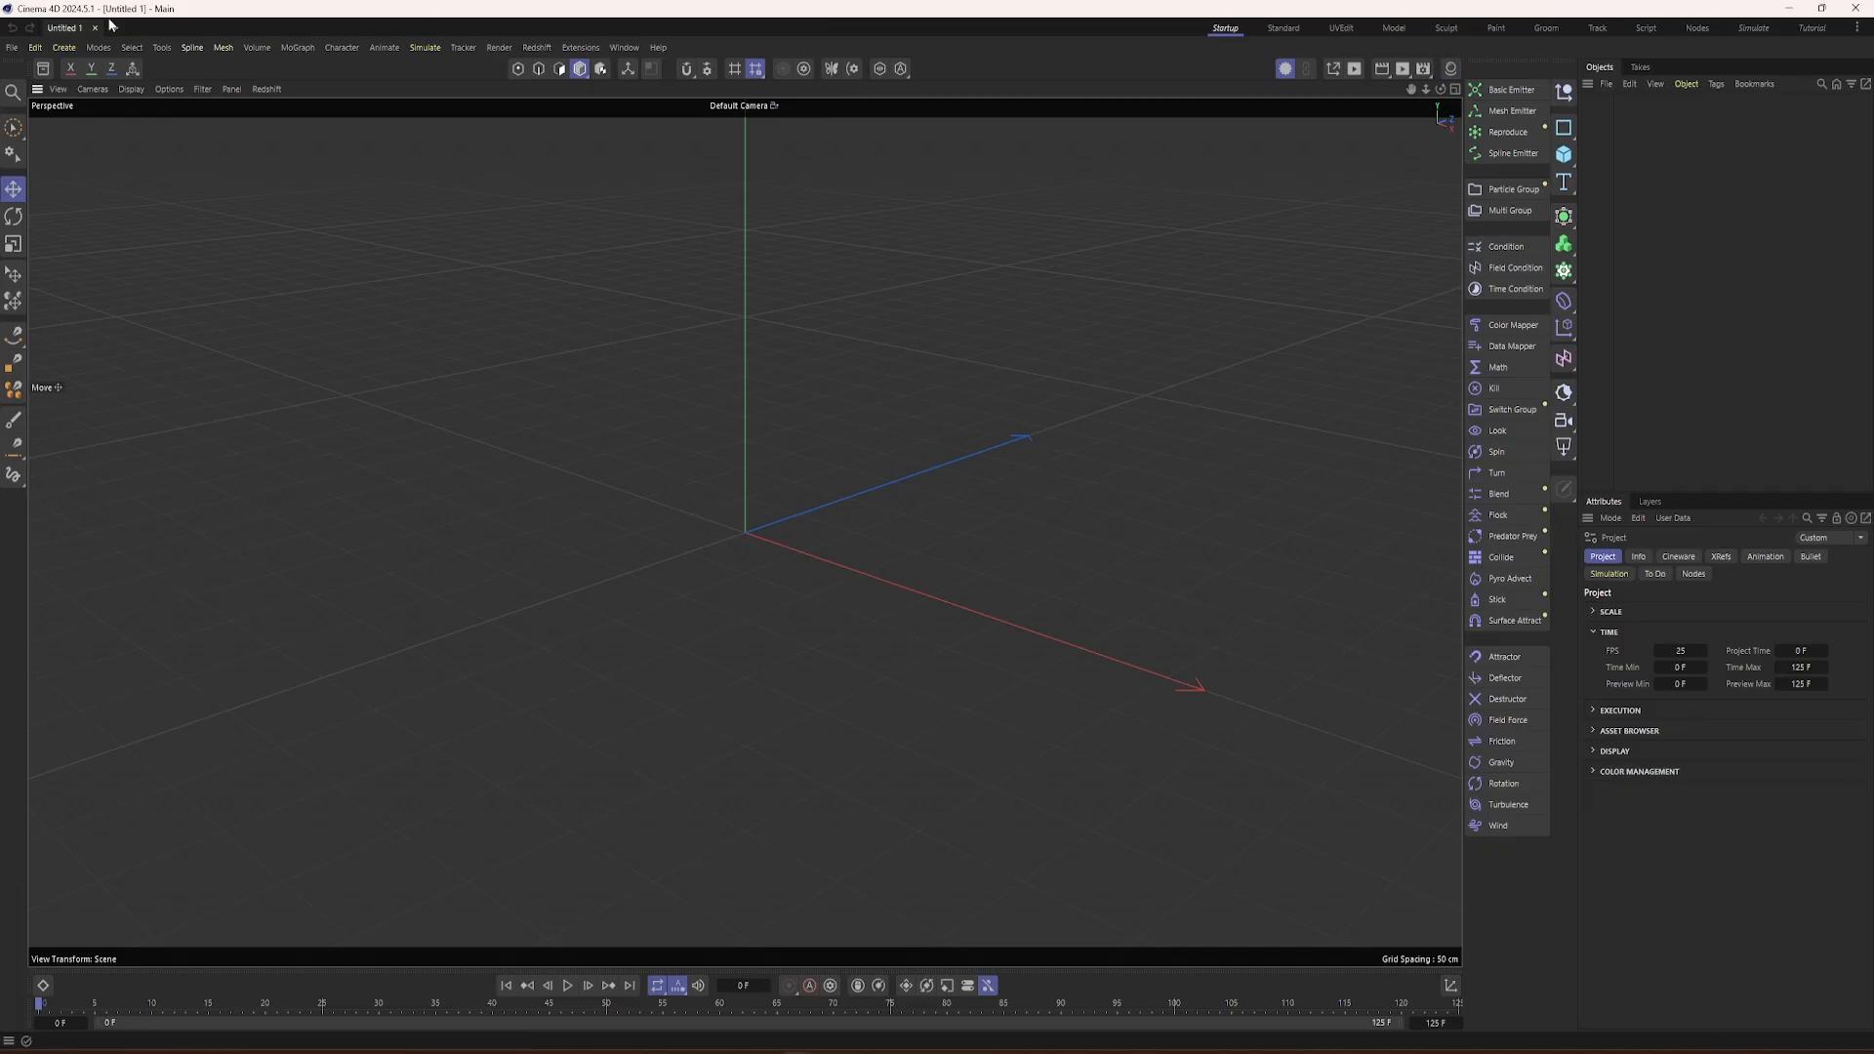
Step: Switch to Cinema 4D and open the AE-Export-C4D scene from the Tutorial - Out SC2 folder
left_click(14, 49)
left_click(35, 49)
left_click(14, 49)
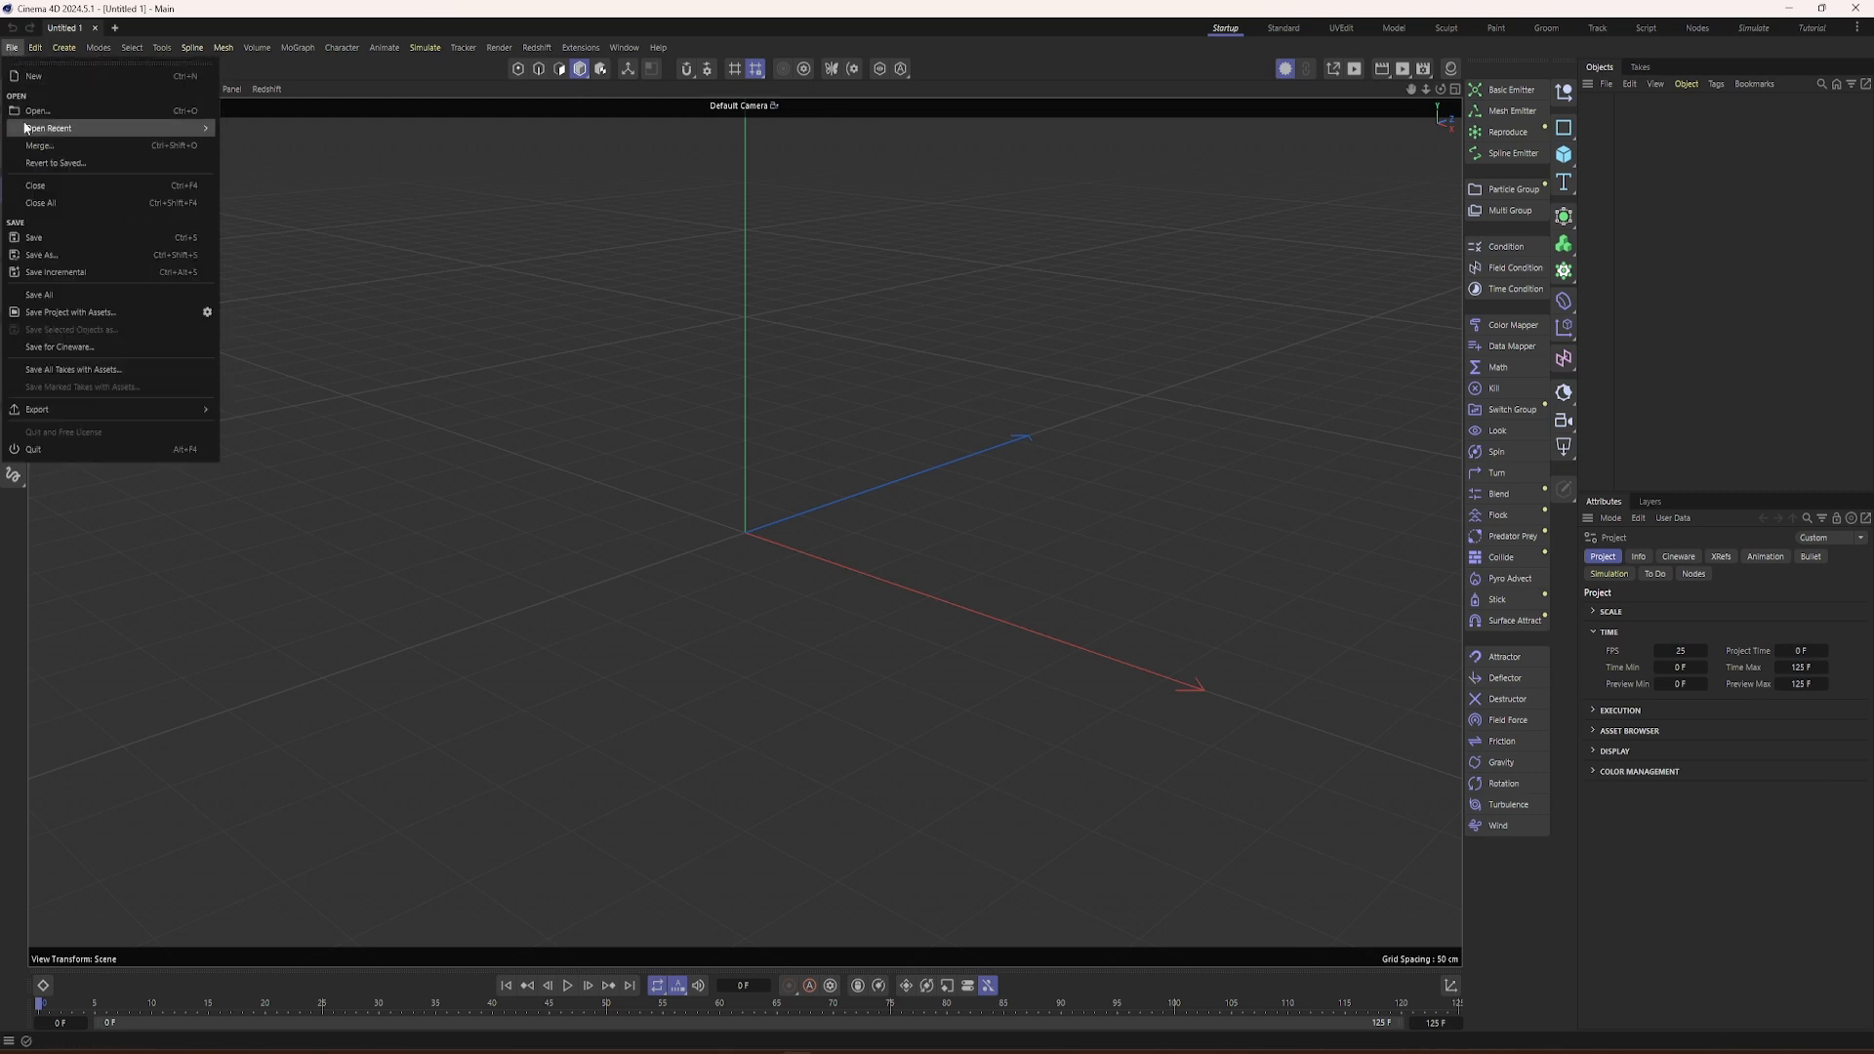
left_click(31, 113)
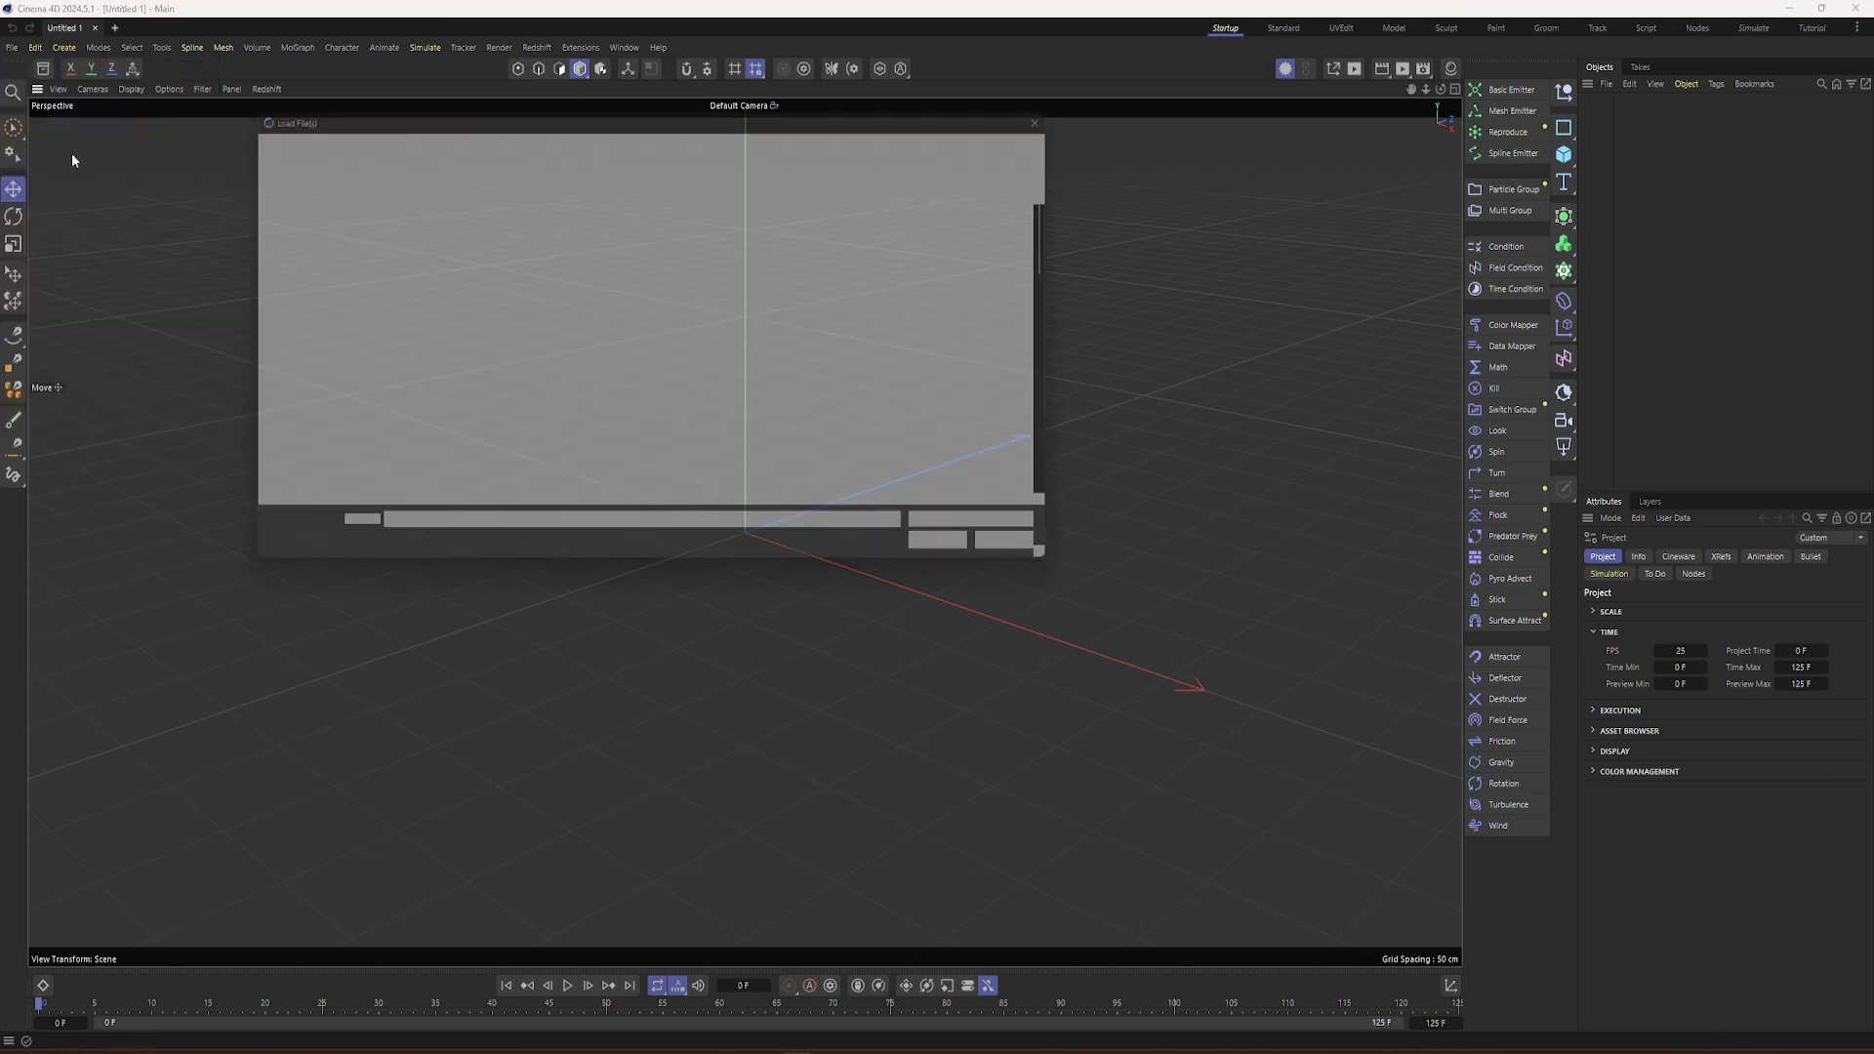
left_click(672, 256)
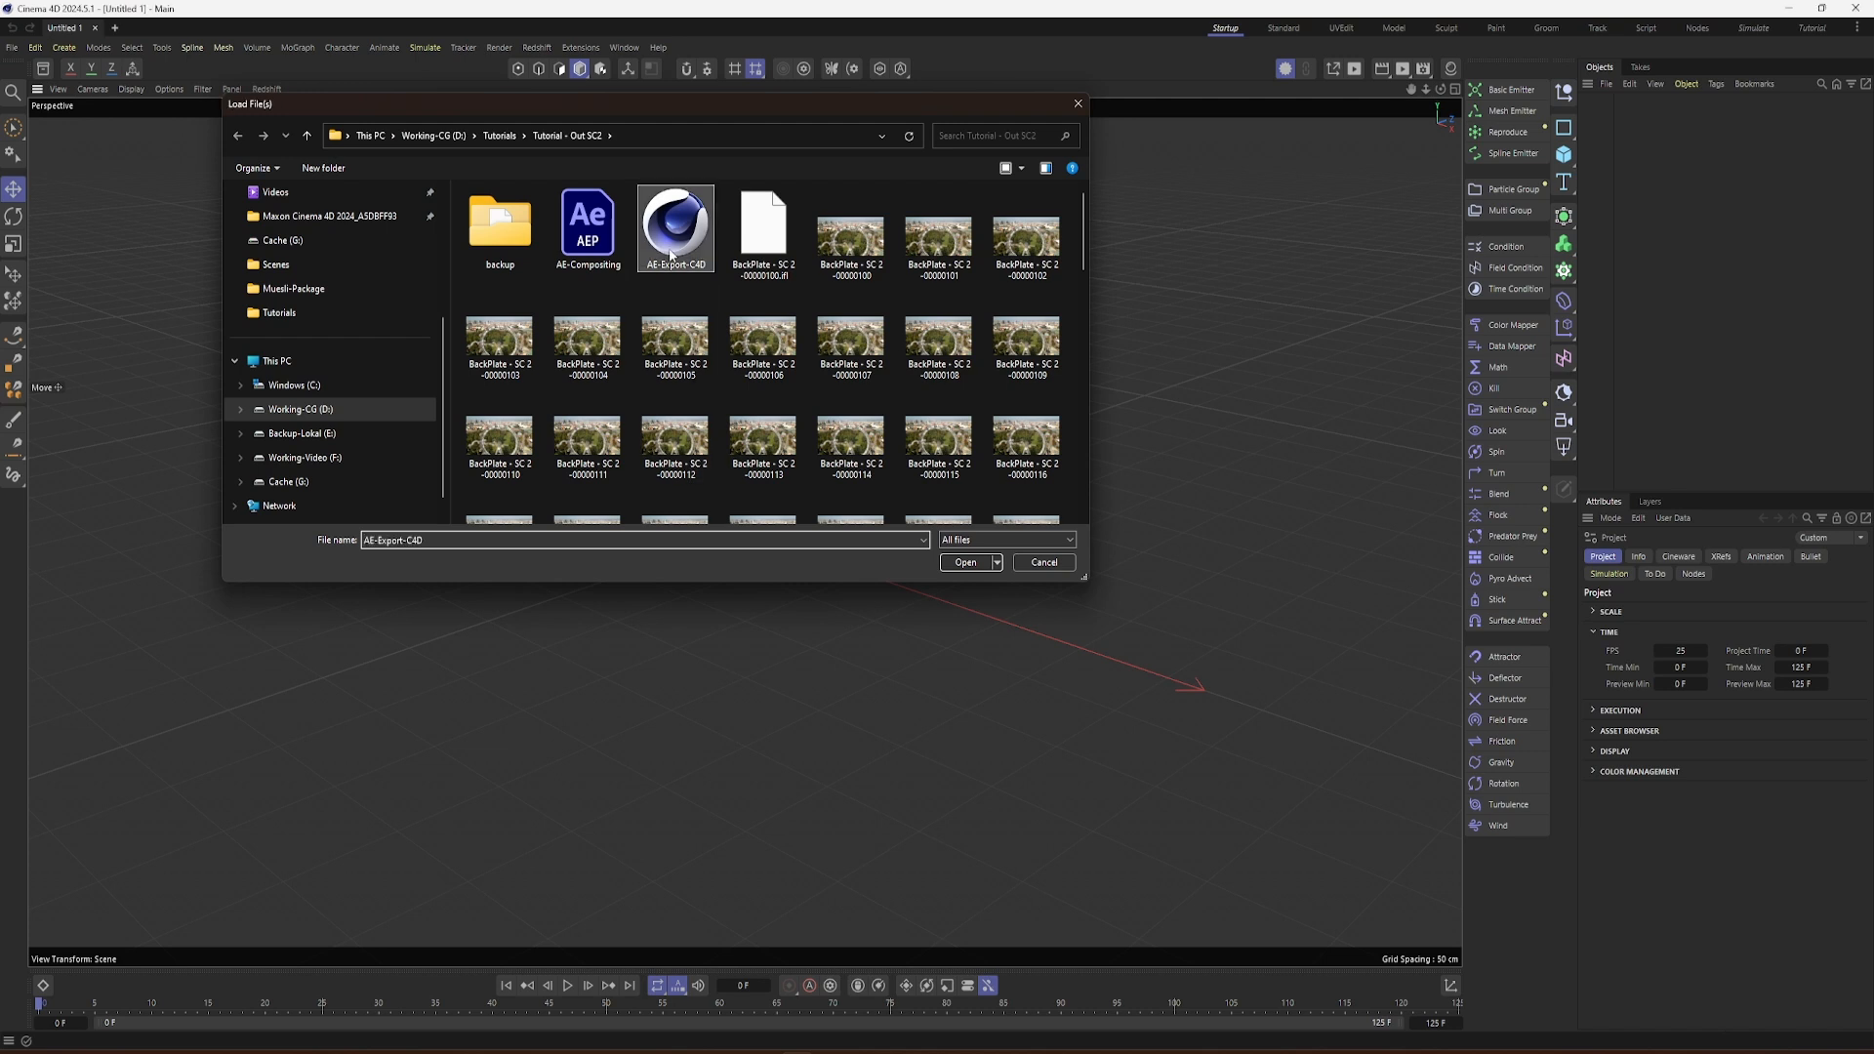
double_click(671, 256)
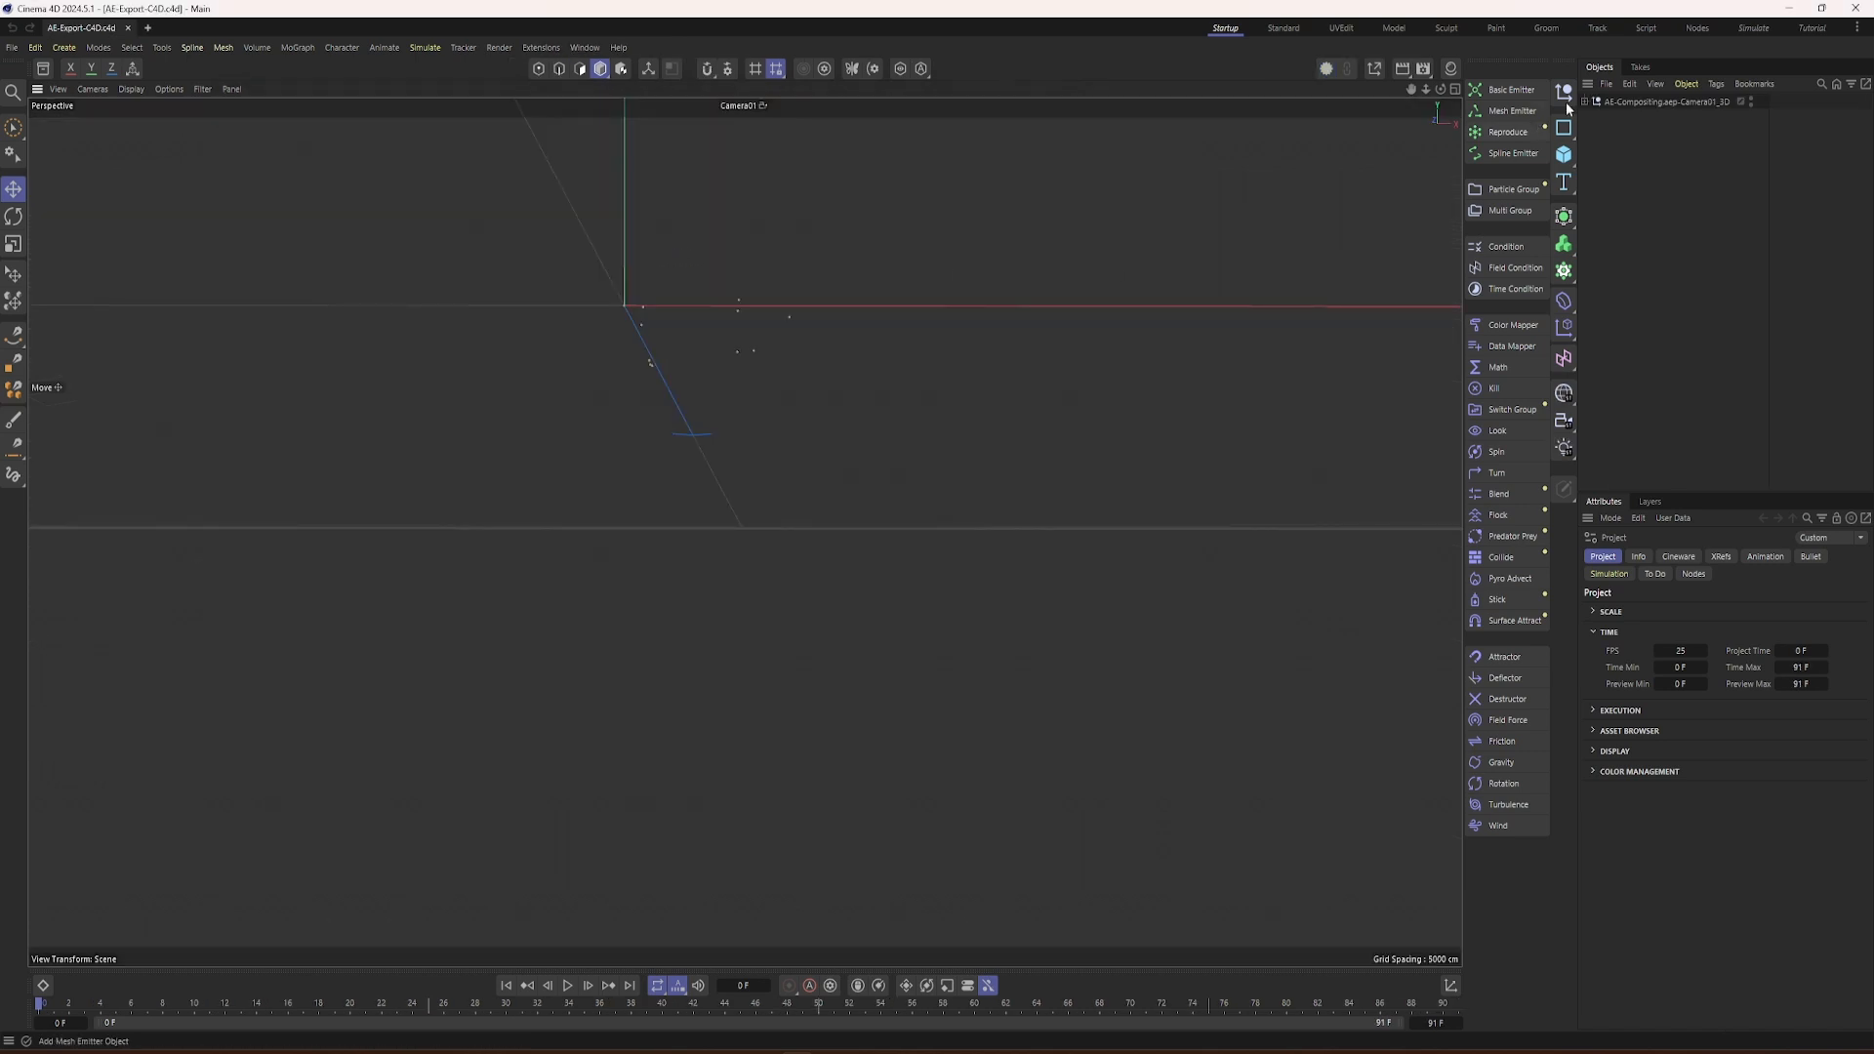
Step: Expand the imported composition group and examine the camera's motion from the default camera, returning to the Camera01 view
left_click(1586, 100)
left_click(1762, 116)
left_click_drag(41, 1010, 4, 1018)
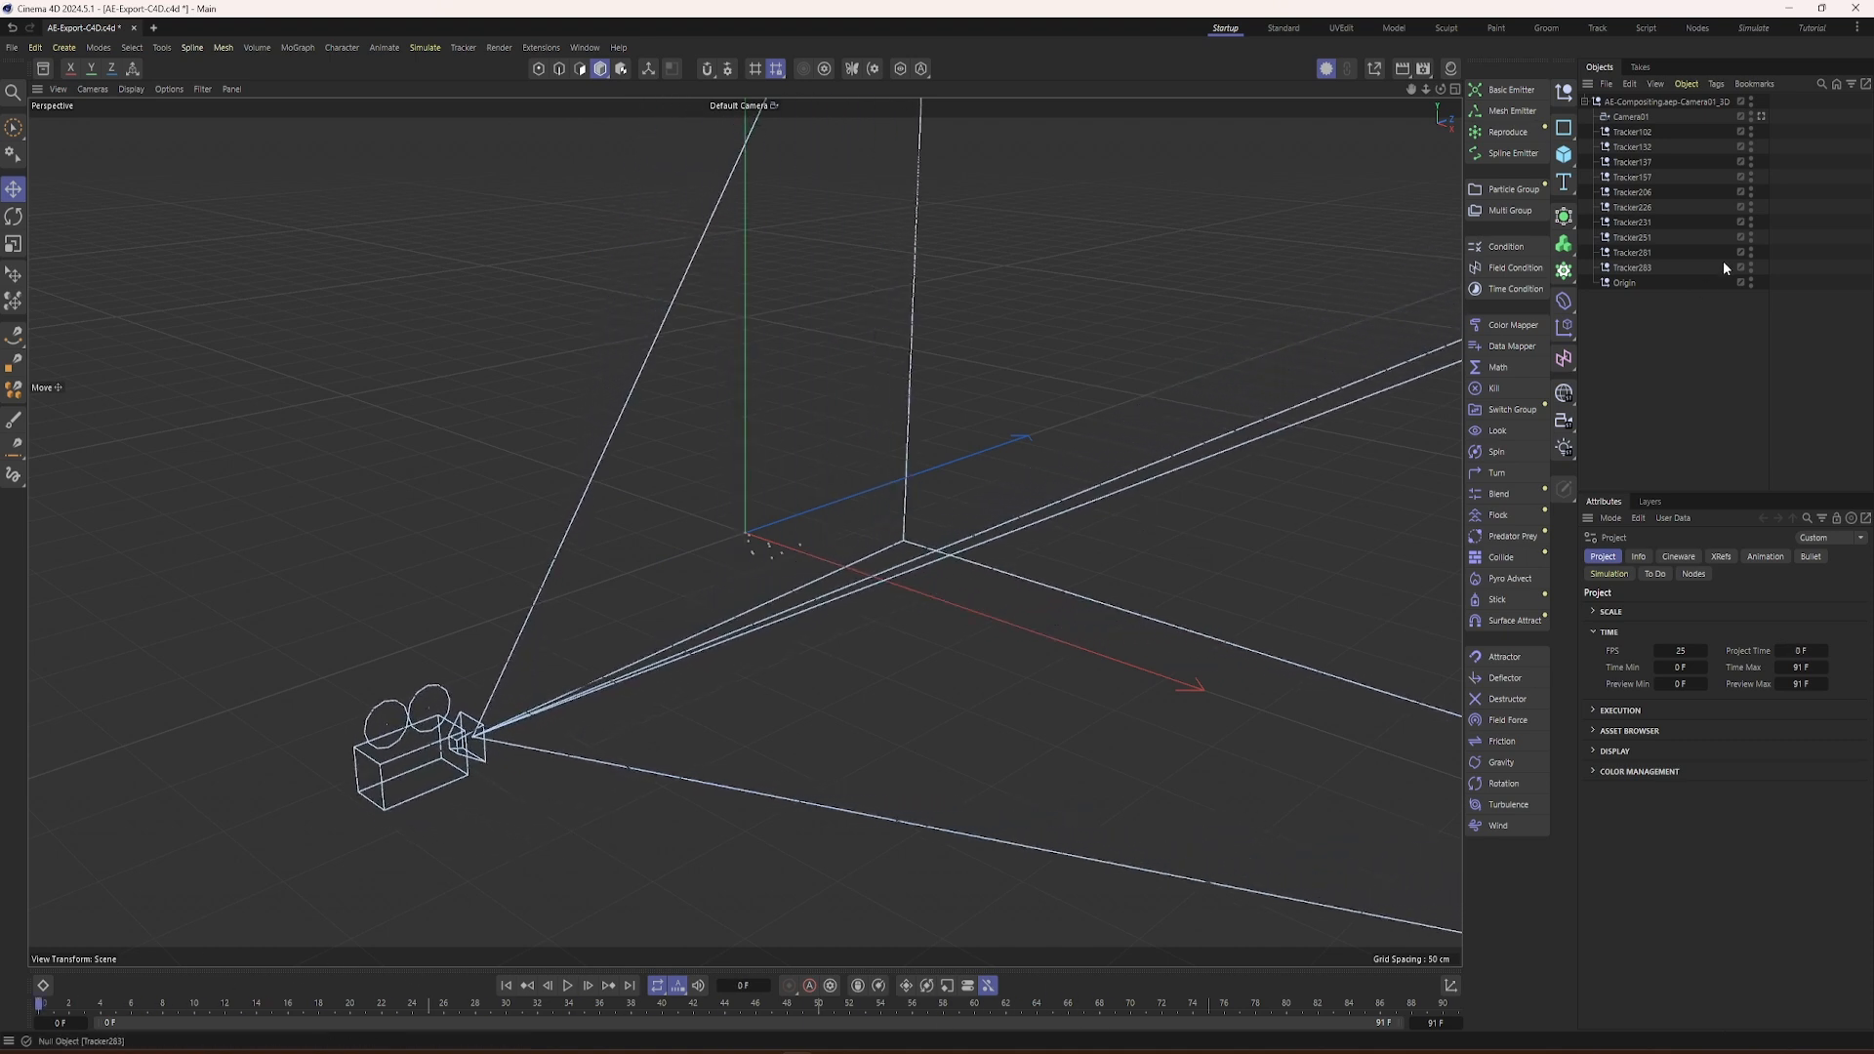
left_click(1761, 116)
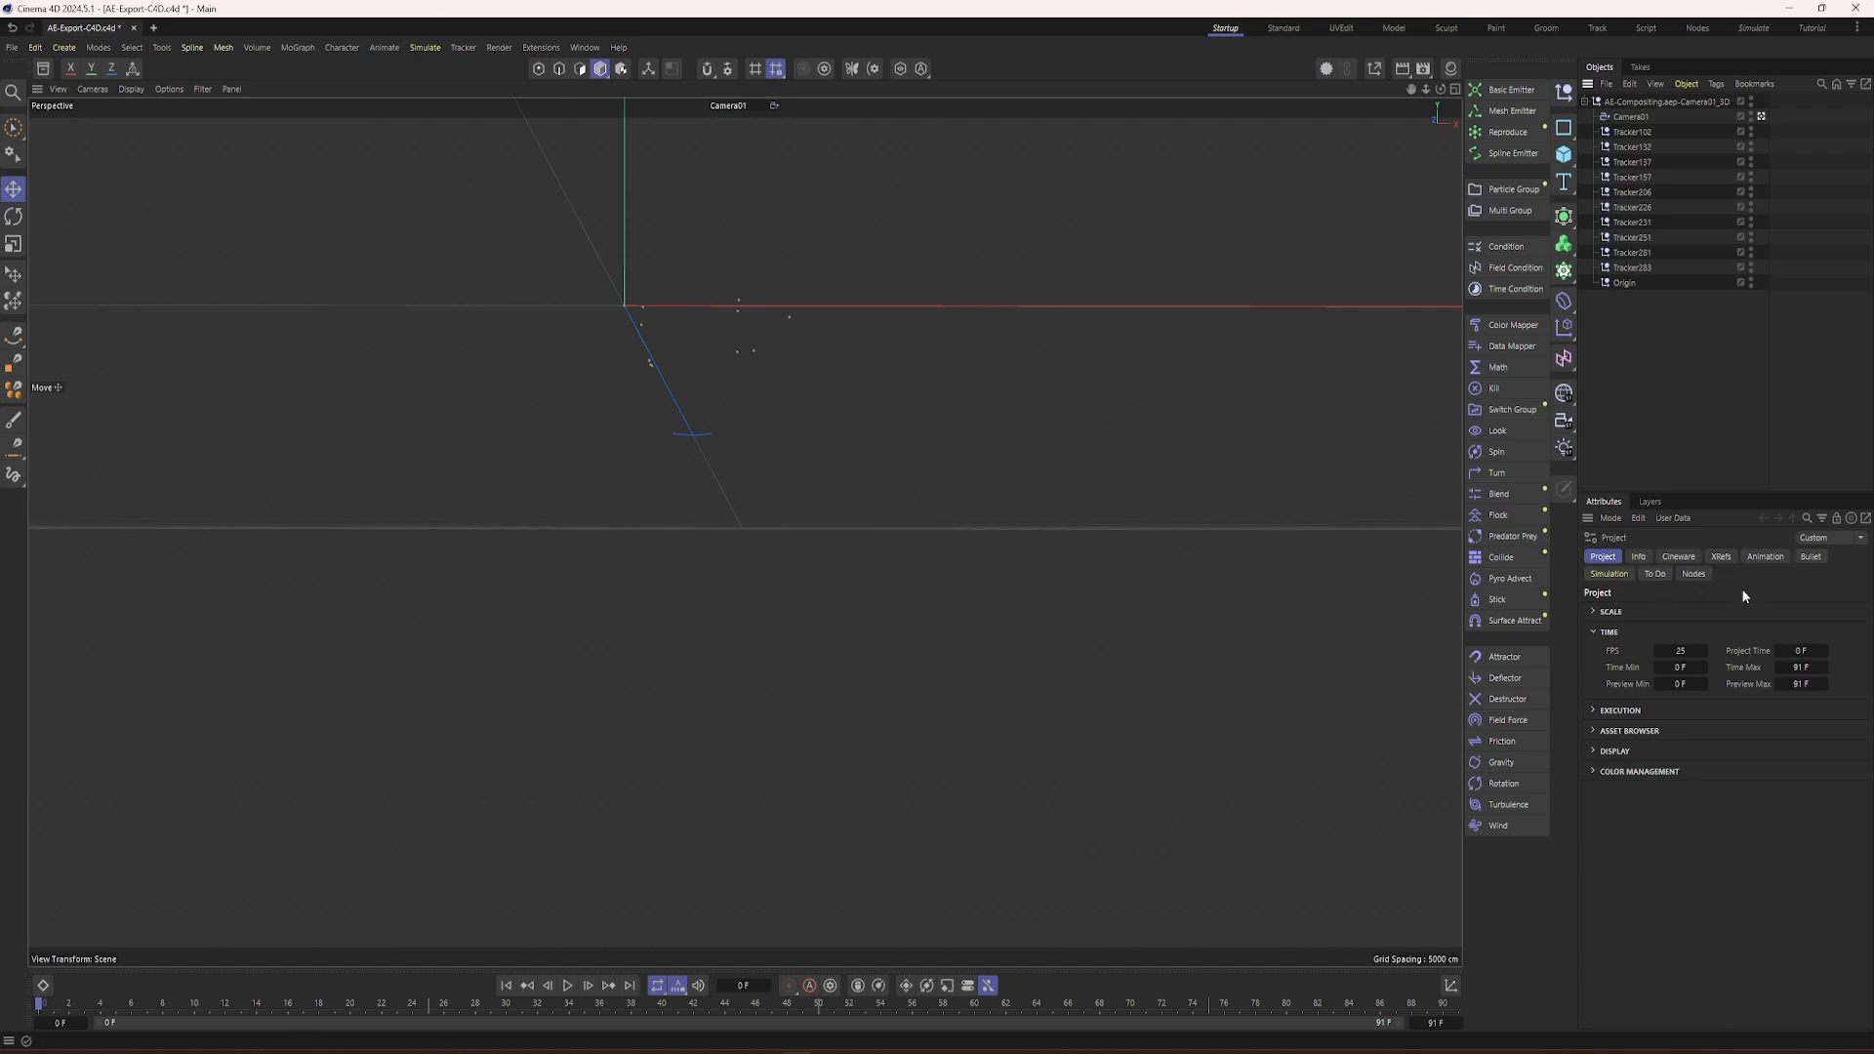
Step: Set the renderer to Redshift in the render settings
left_click(1423, 68)
left_click_drag(1423, 69, 1287, 103)
left_click(1155, 128)
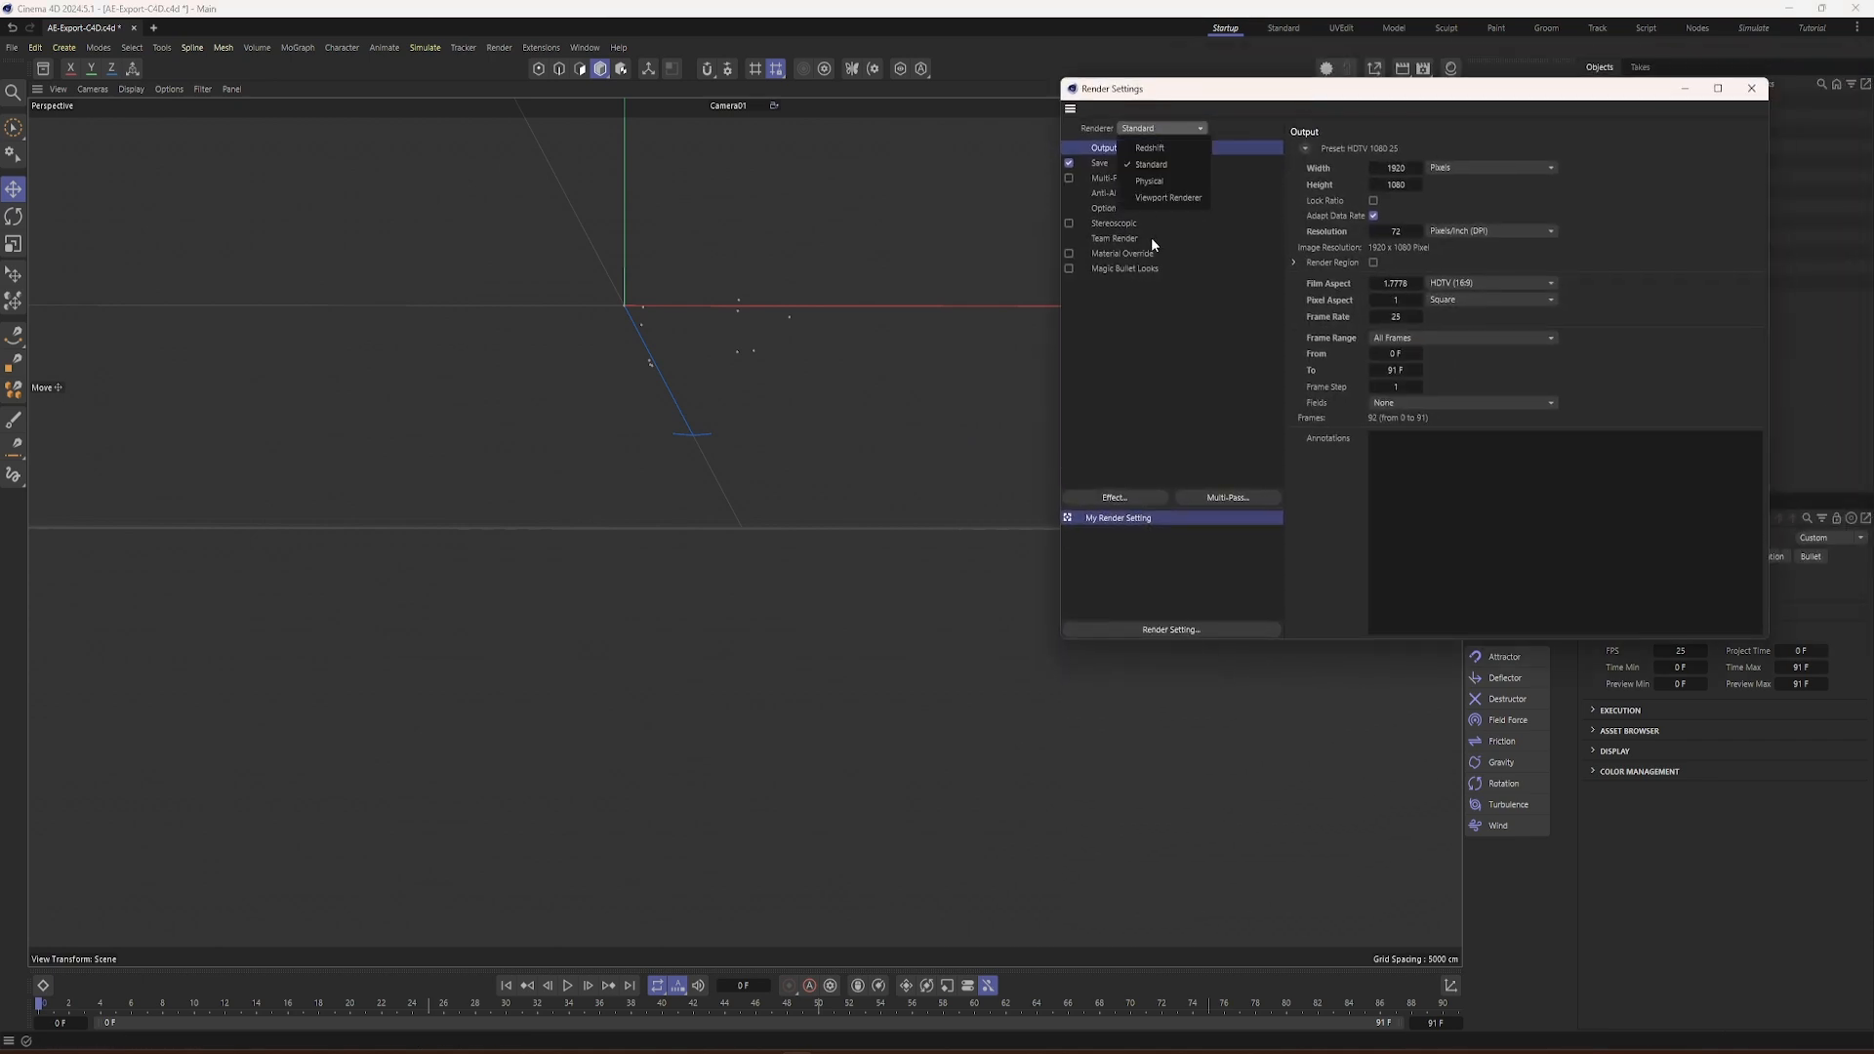
left_click(1150, 148)
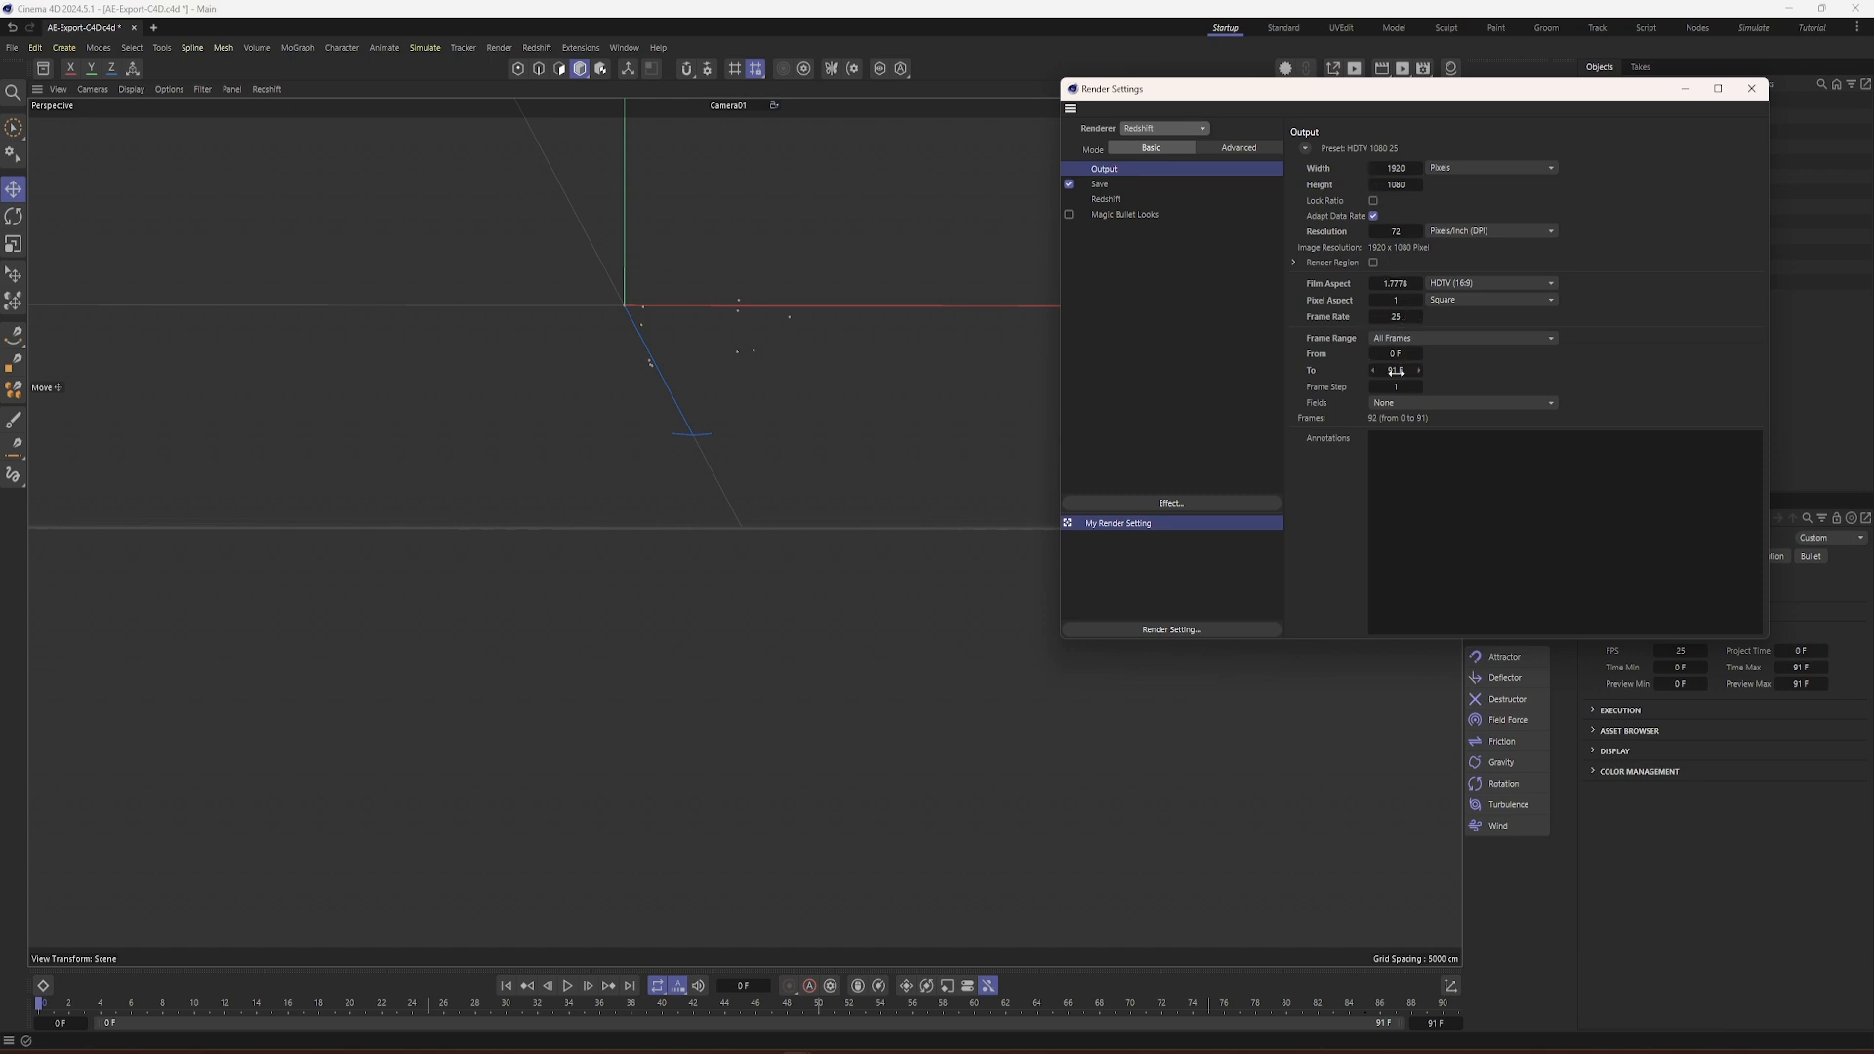
left_click(1752, 89)
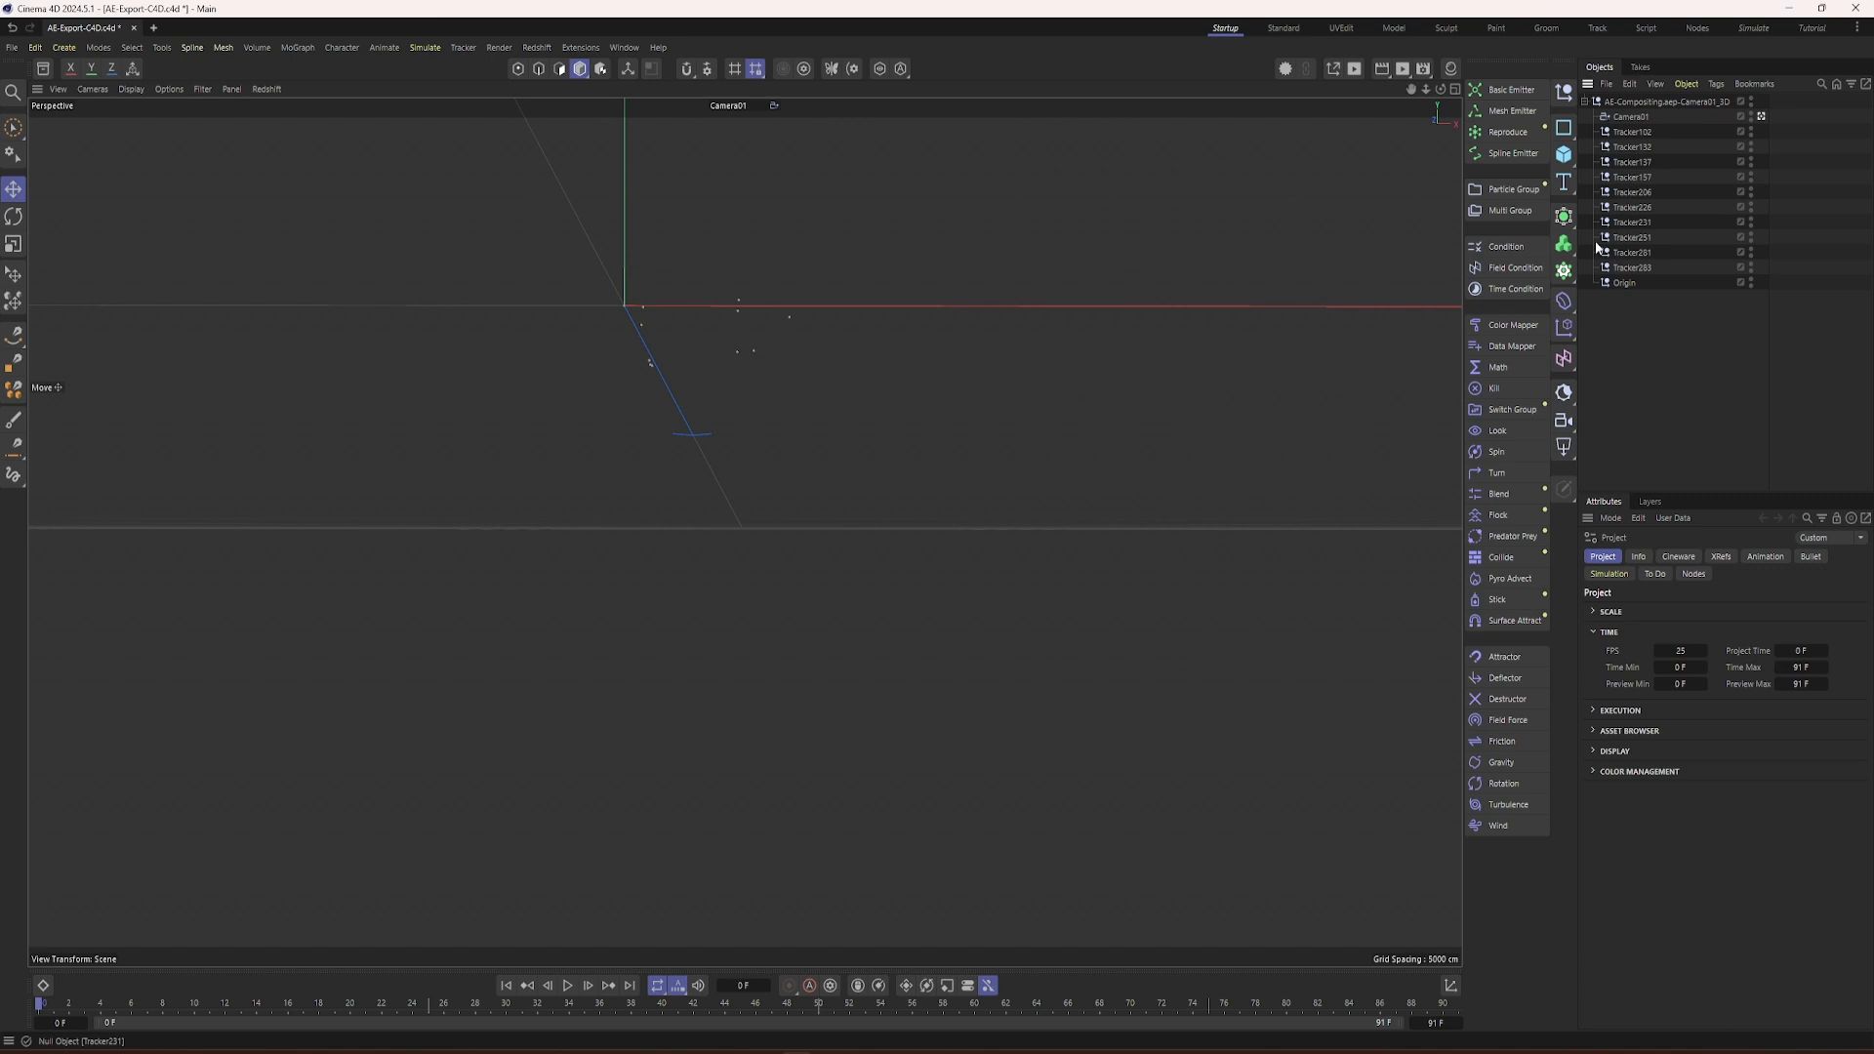
Step: Convert all cameras in the scene to Redshift cameras
left_click(1624, 119)
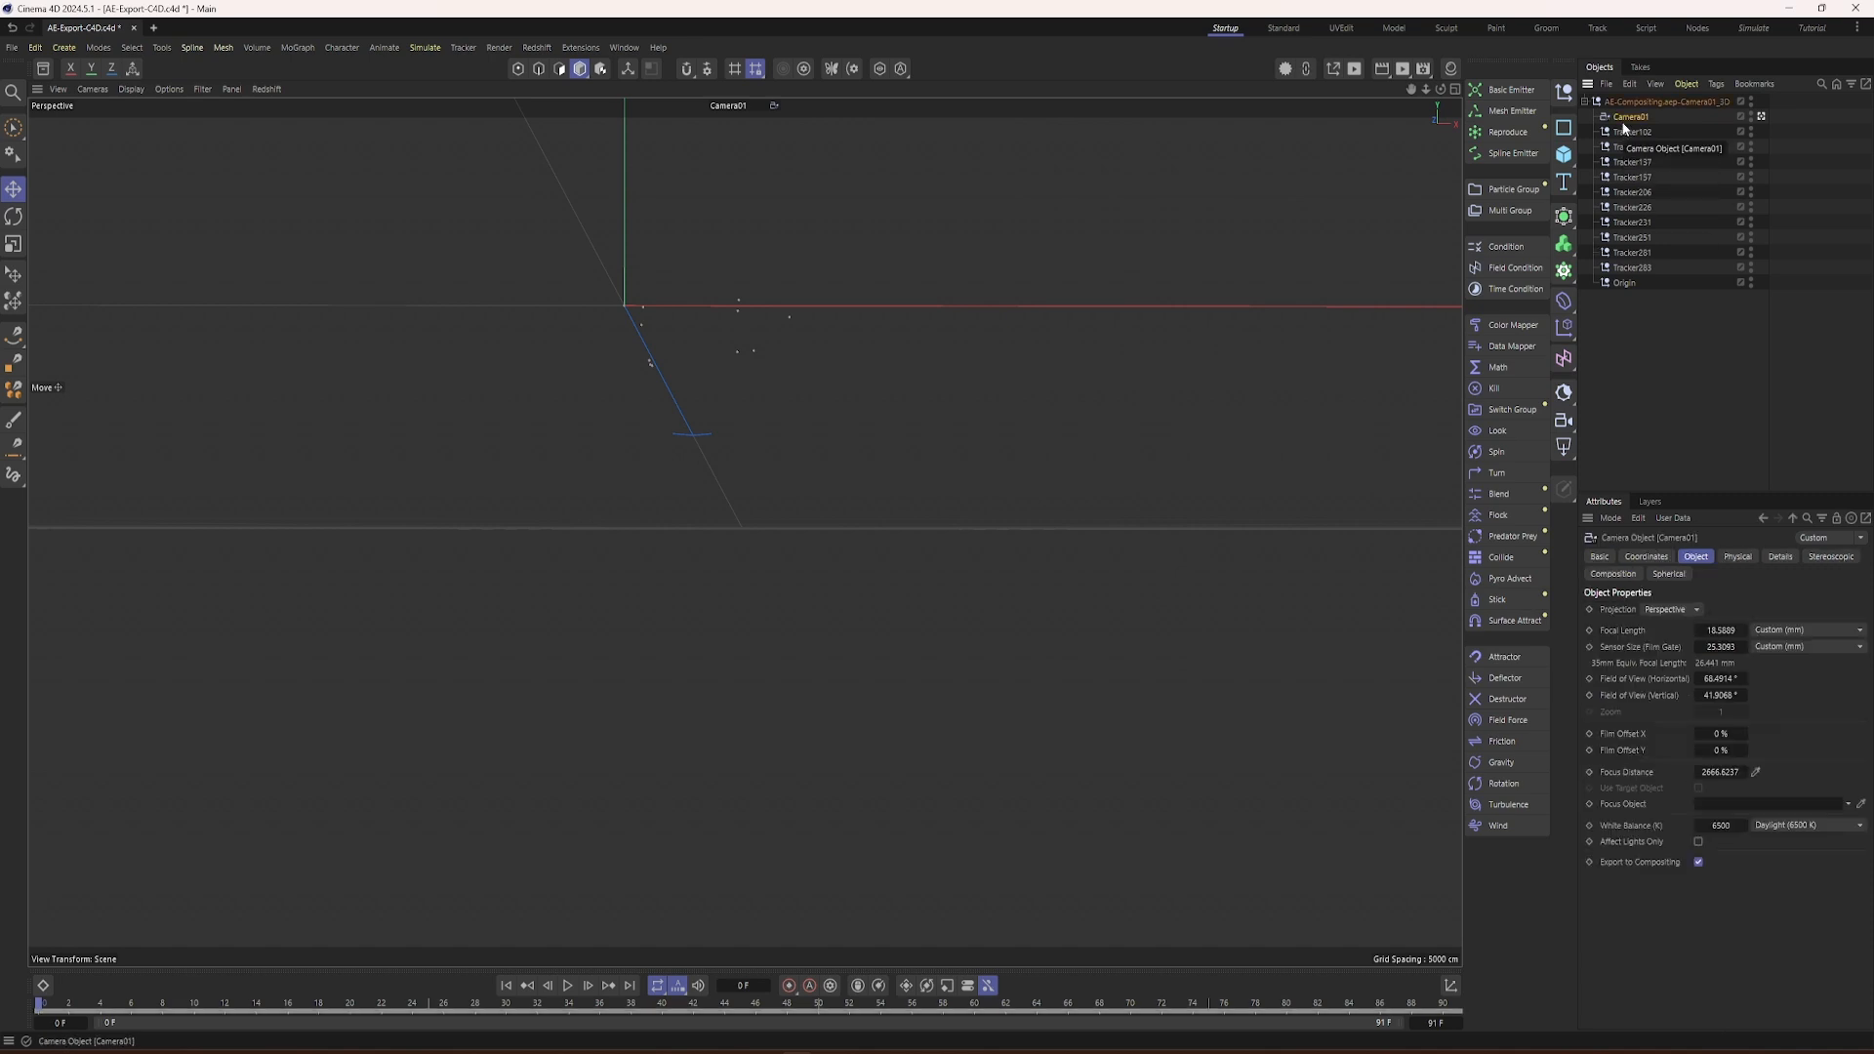
key("shift+c")
type("convert")
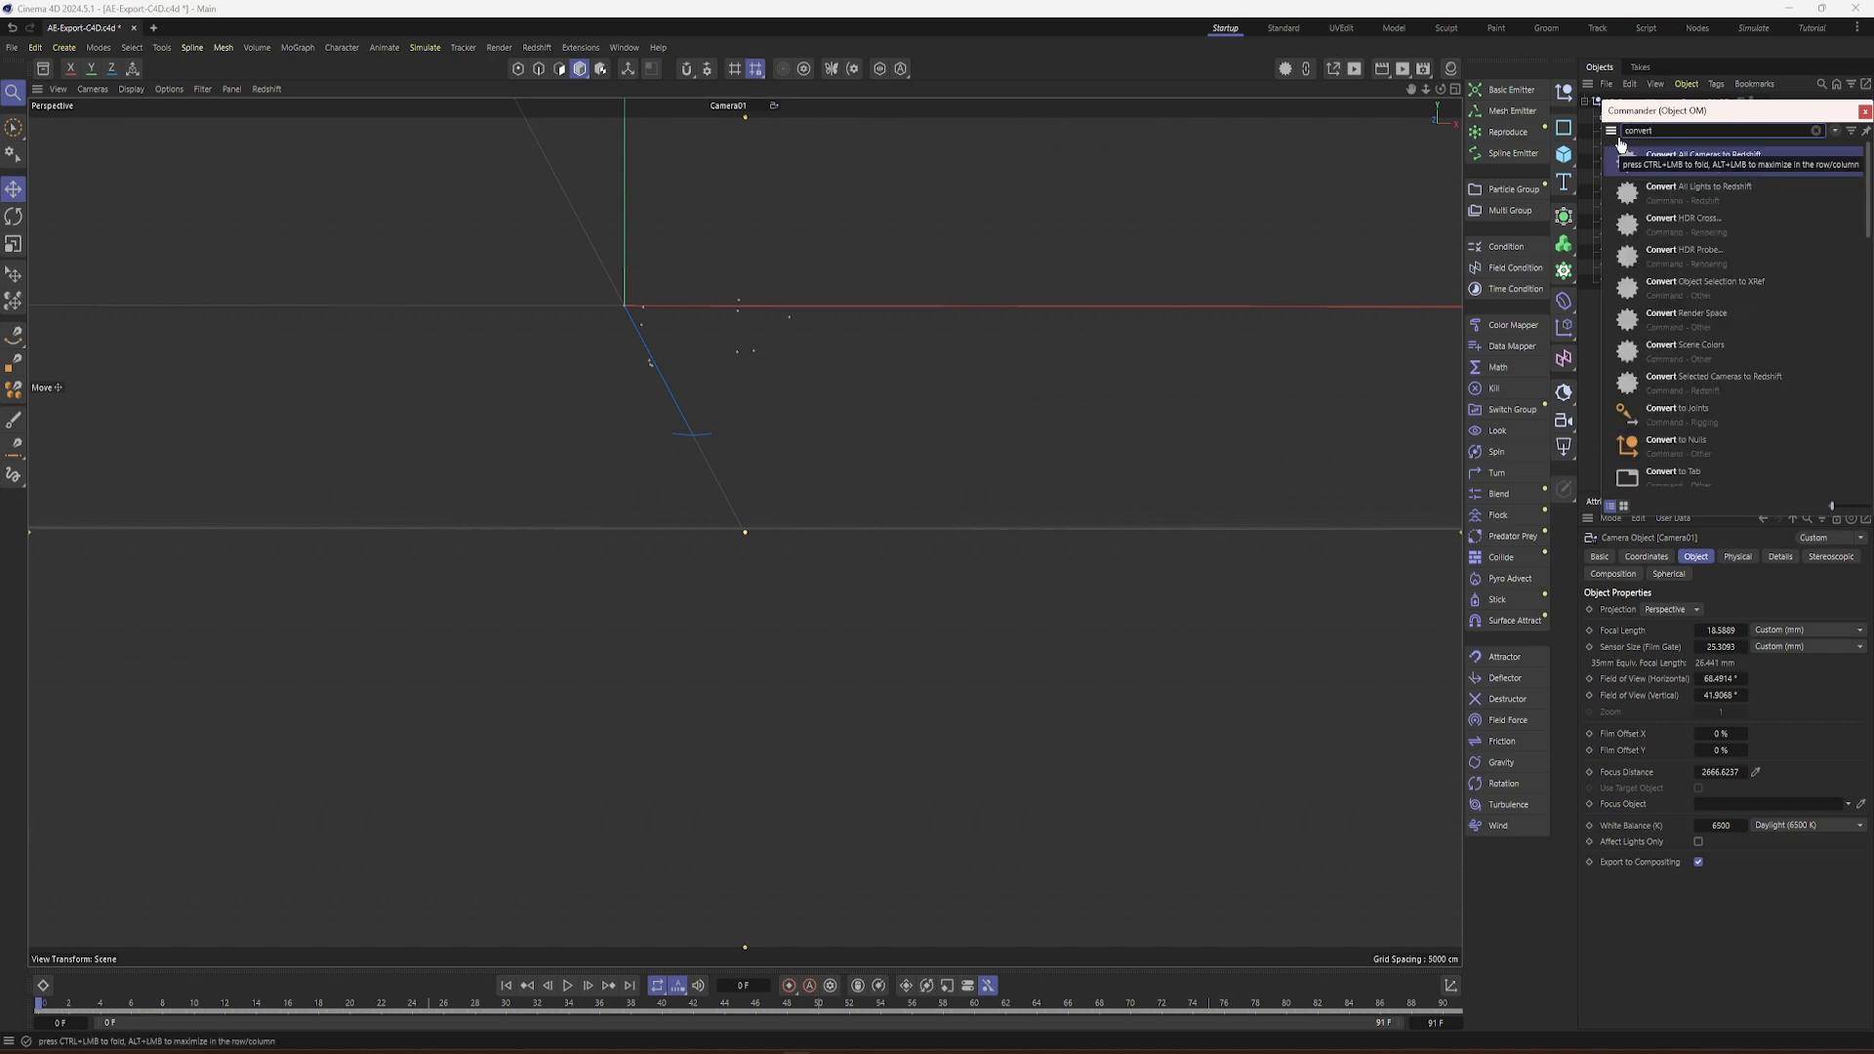
left_click(1679, 154)
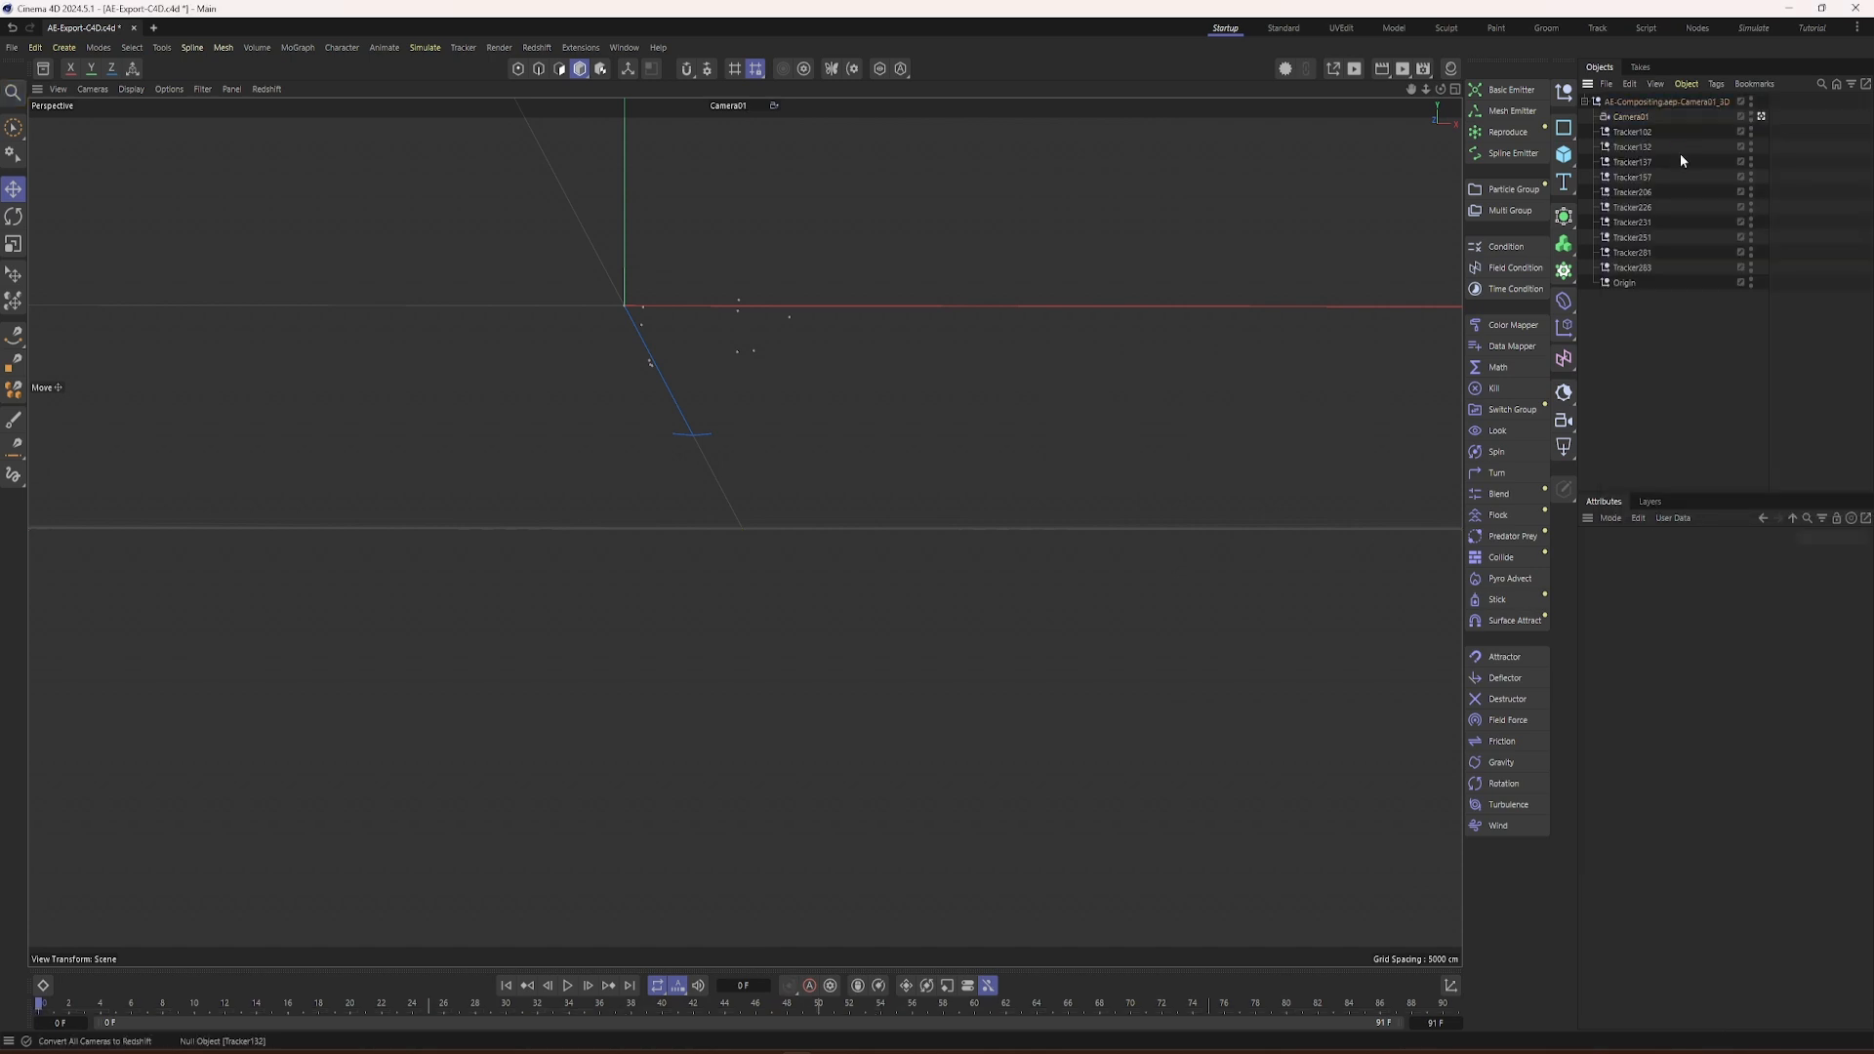
Step: Override Camera01's background with the image BackPlate - SC 2 -00000100.png from the Tutorial - Out SC2 folder
left_click(1627, 118)
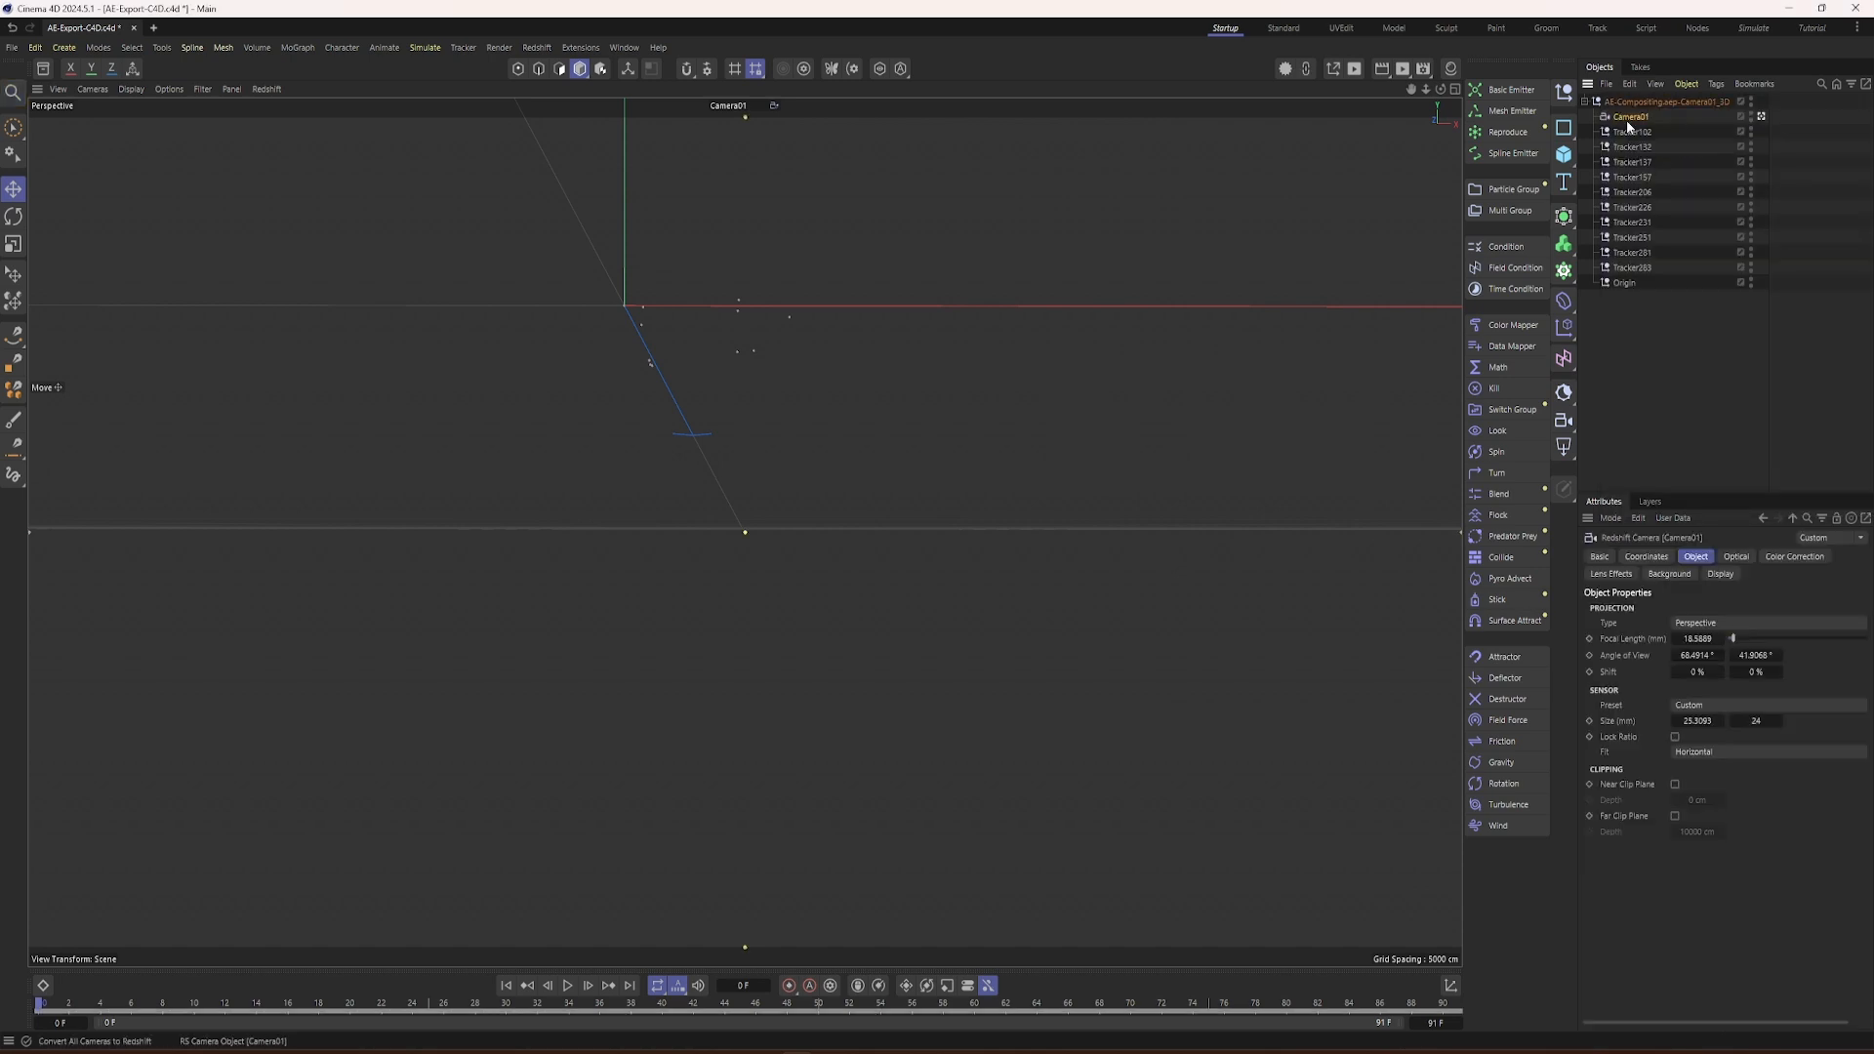
left_click(1672, 576)
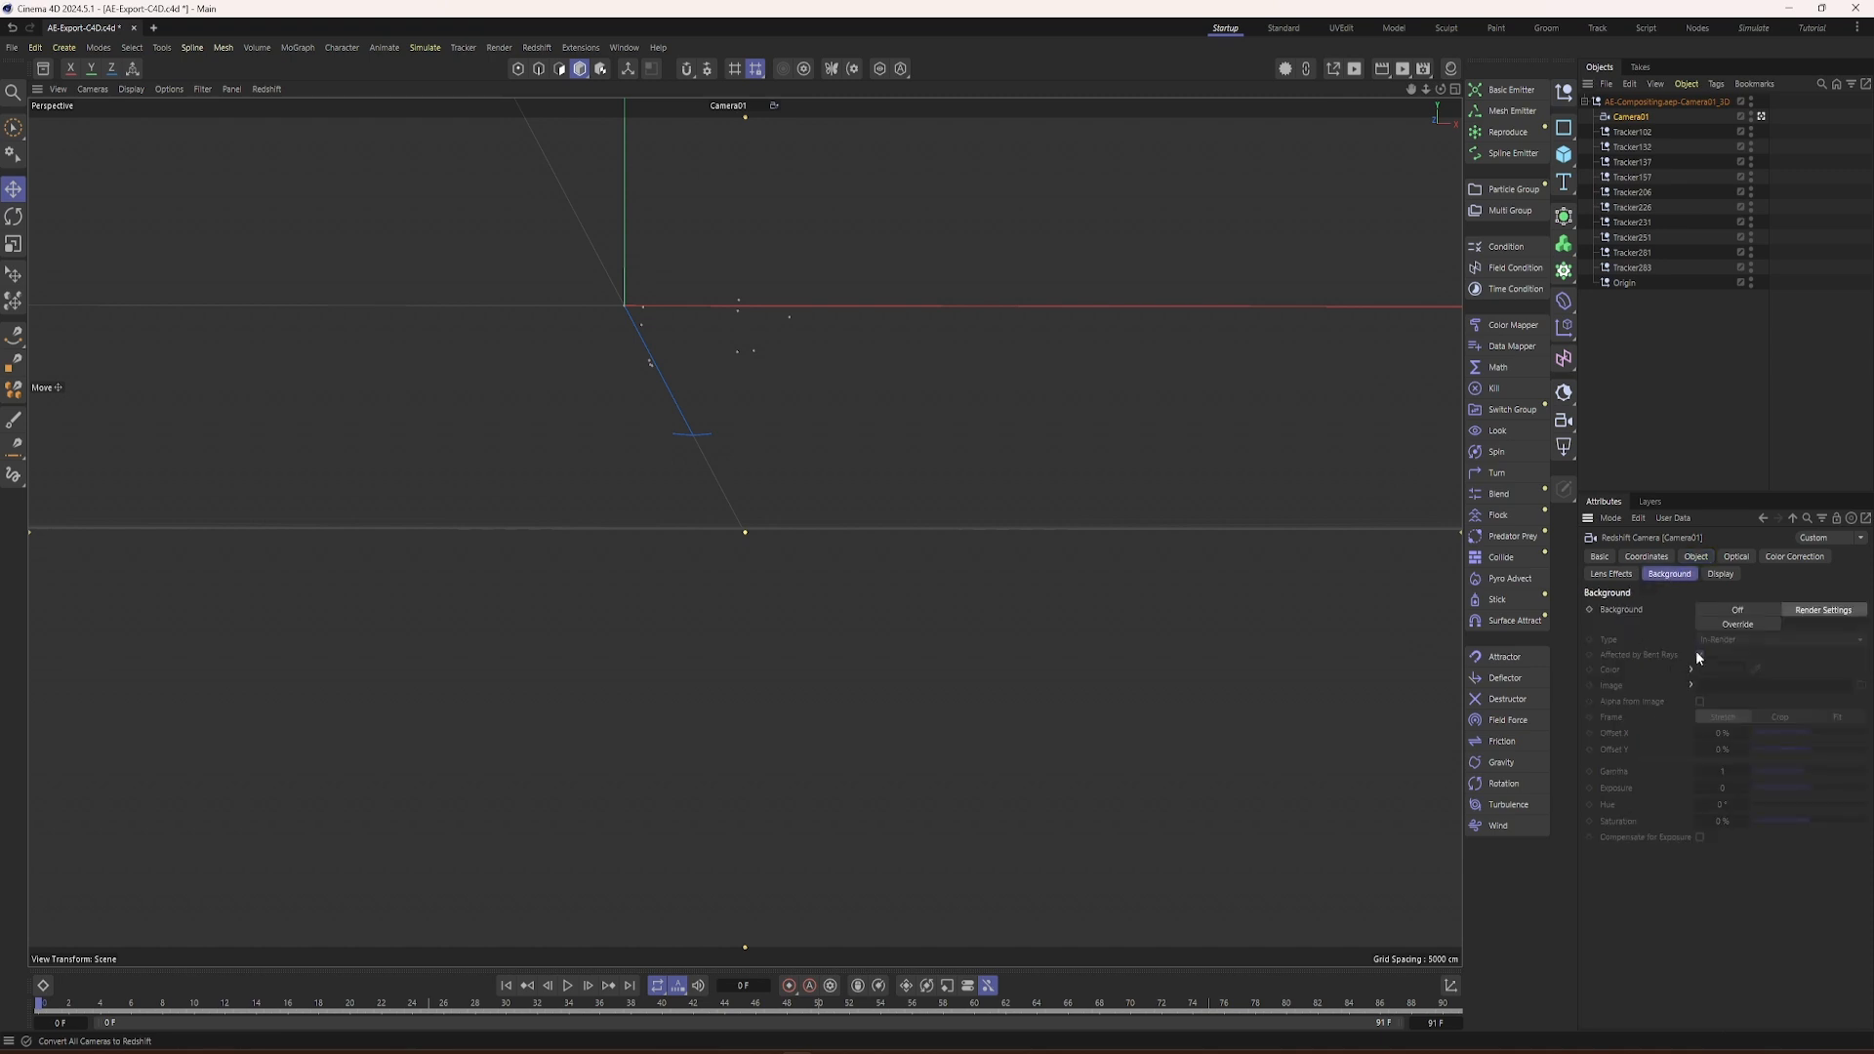
left_click(1722, 623)
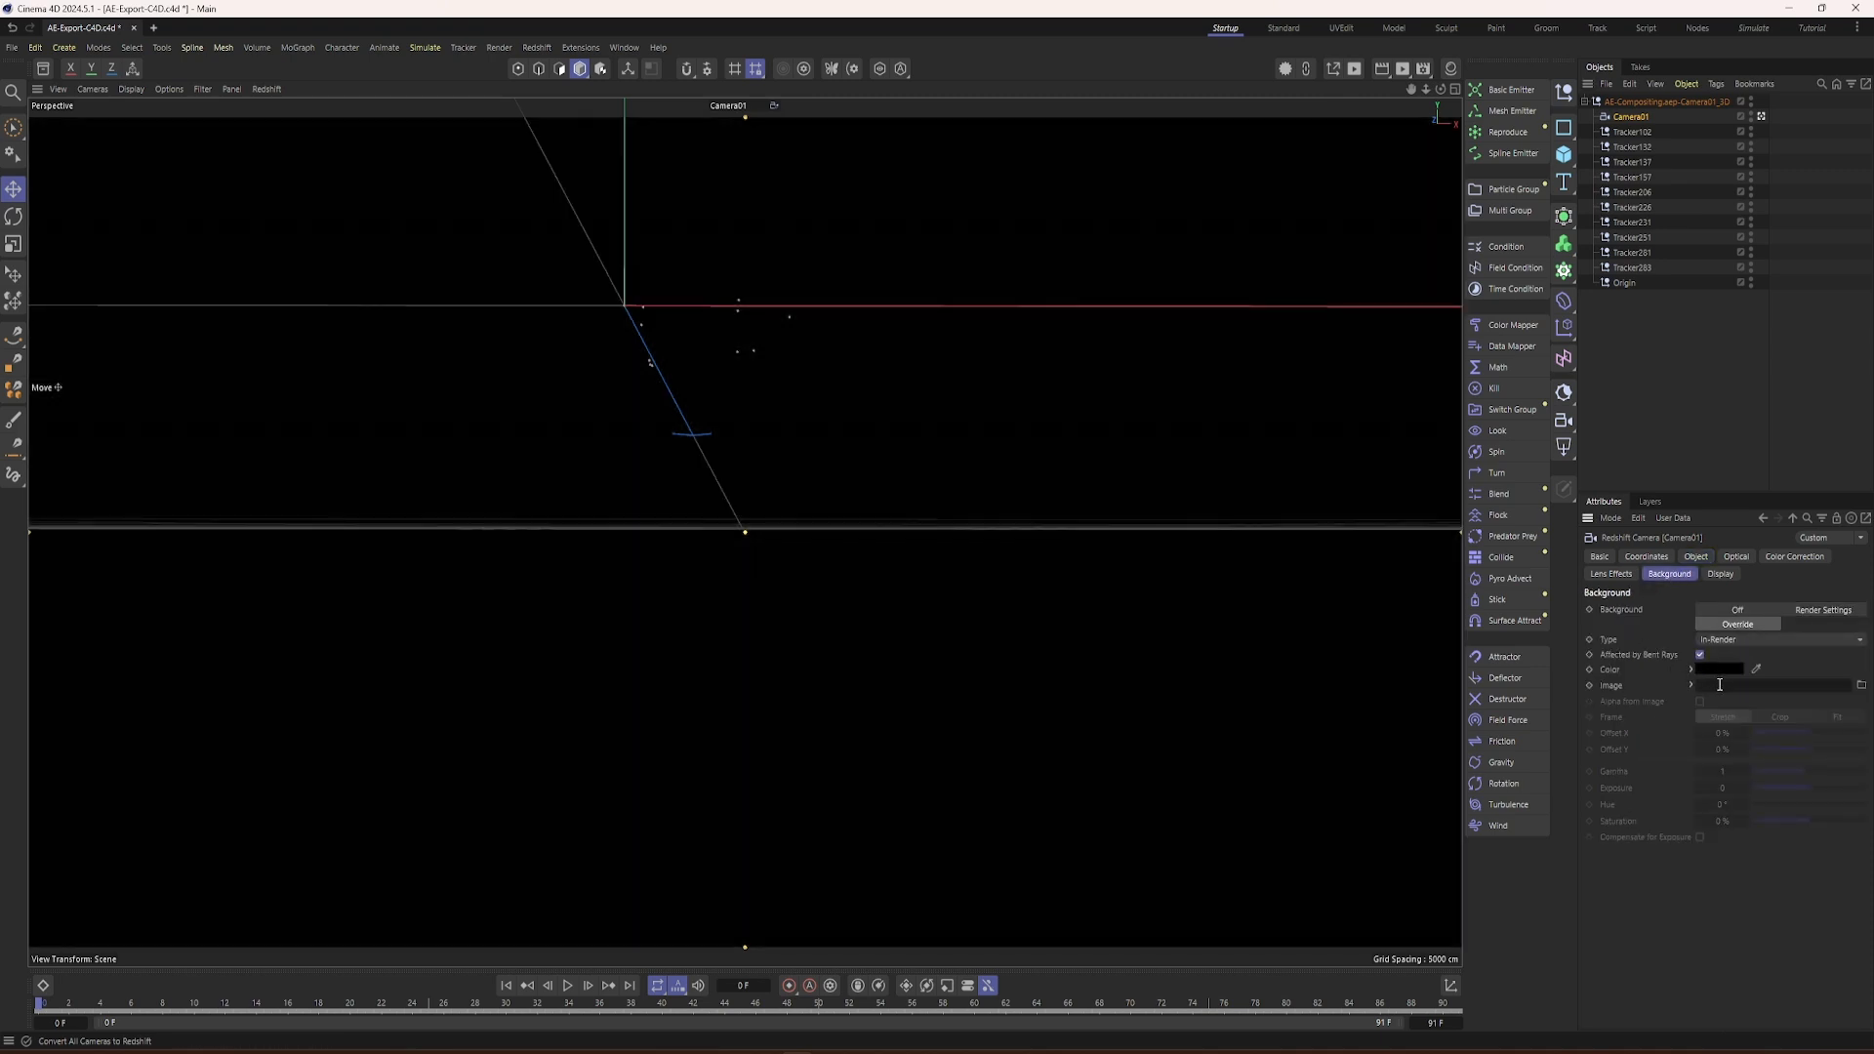
left_click(1862, 687)
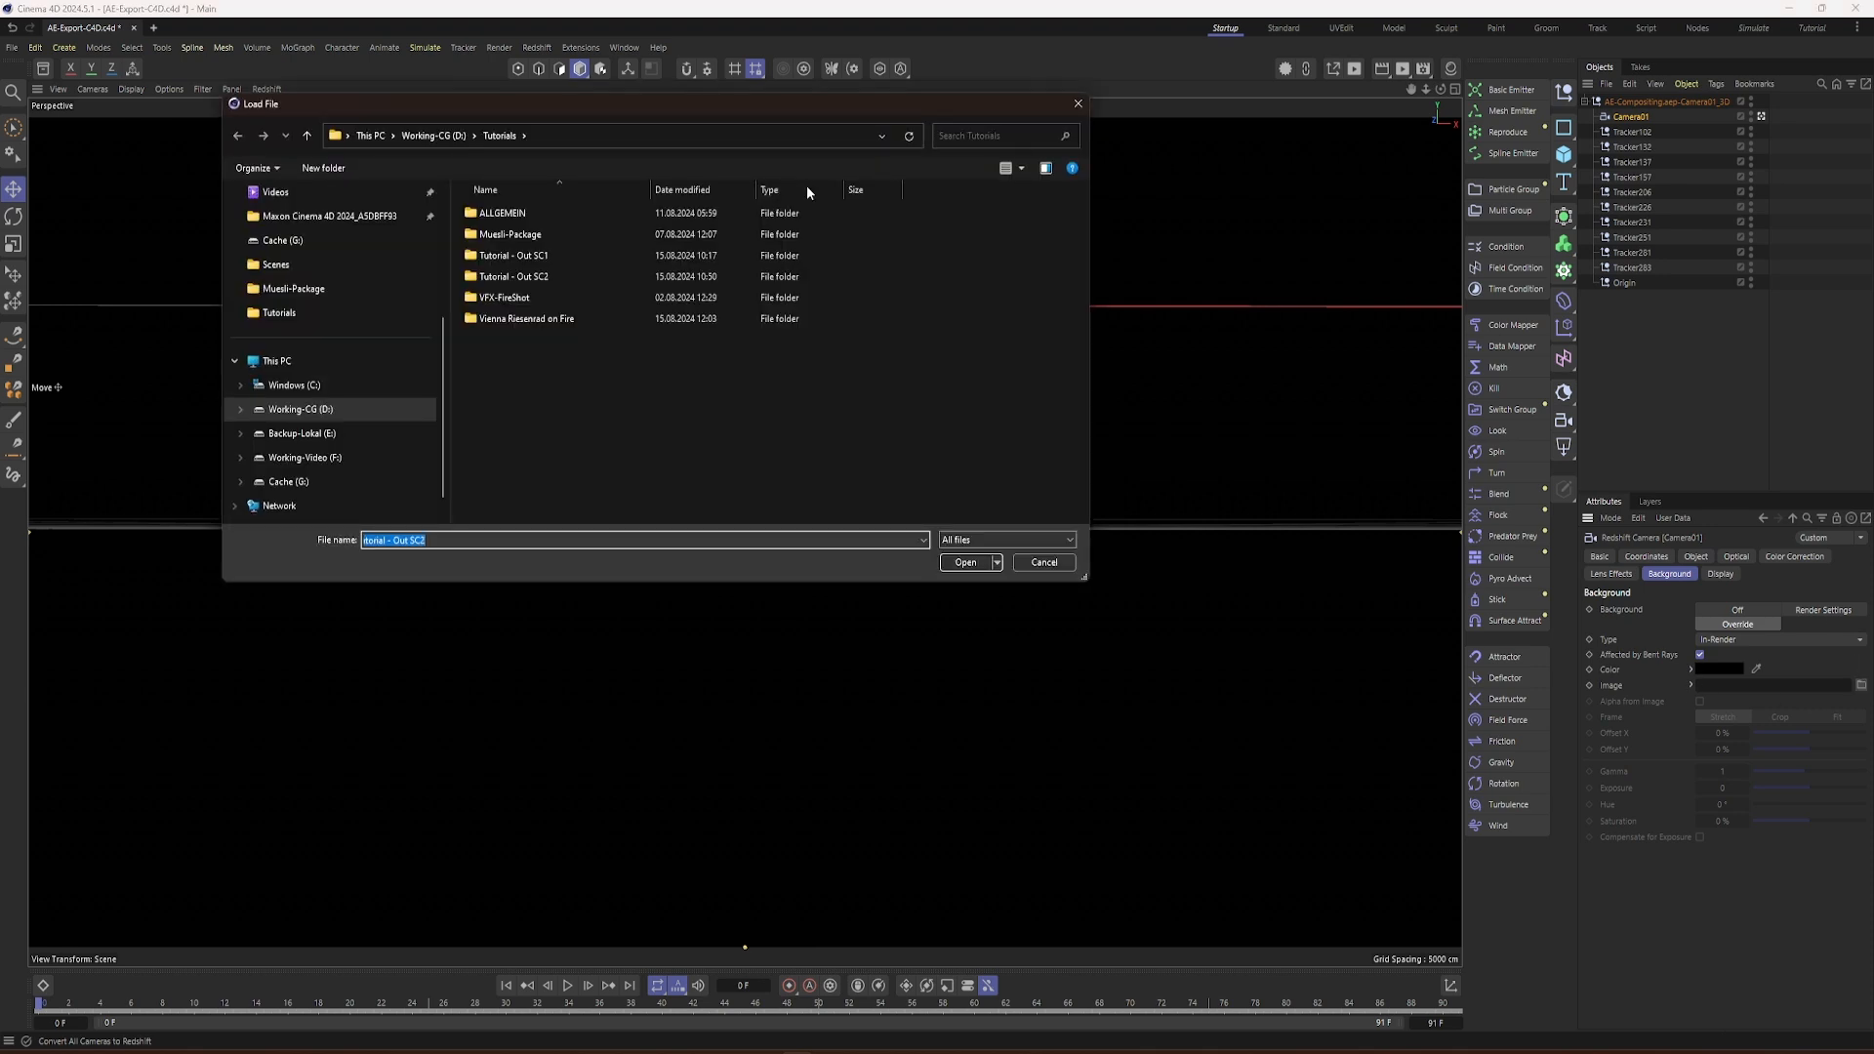
double_click(517, 277)
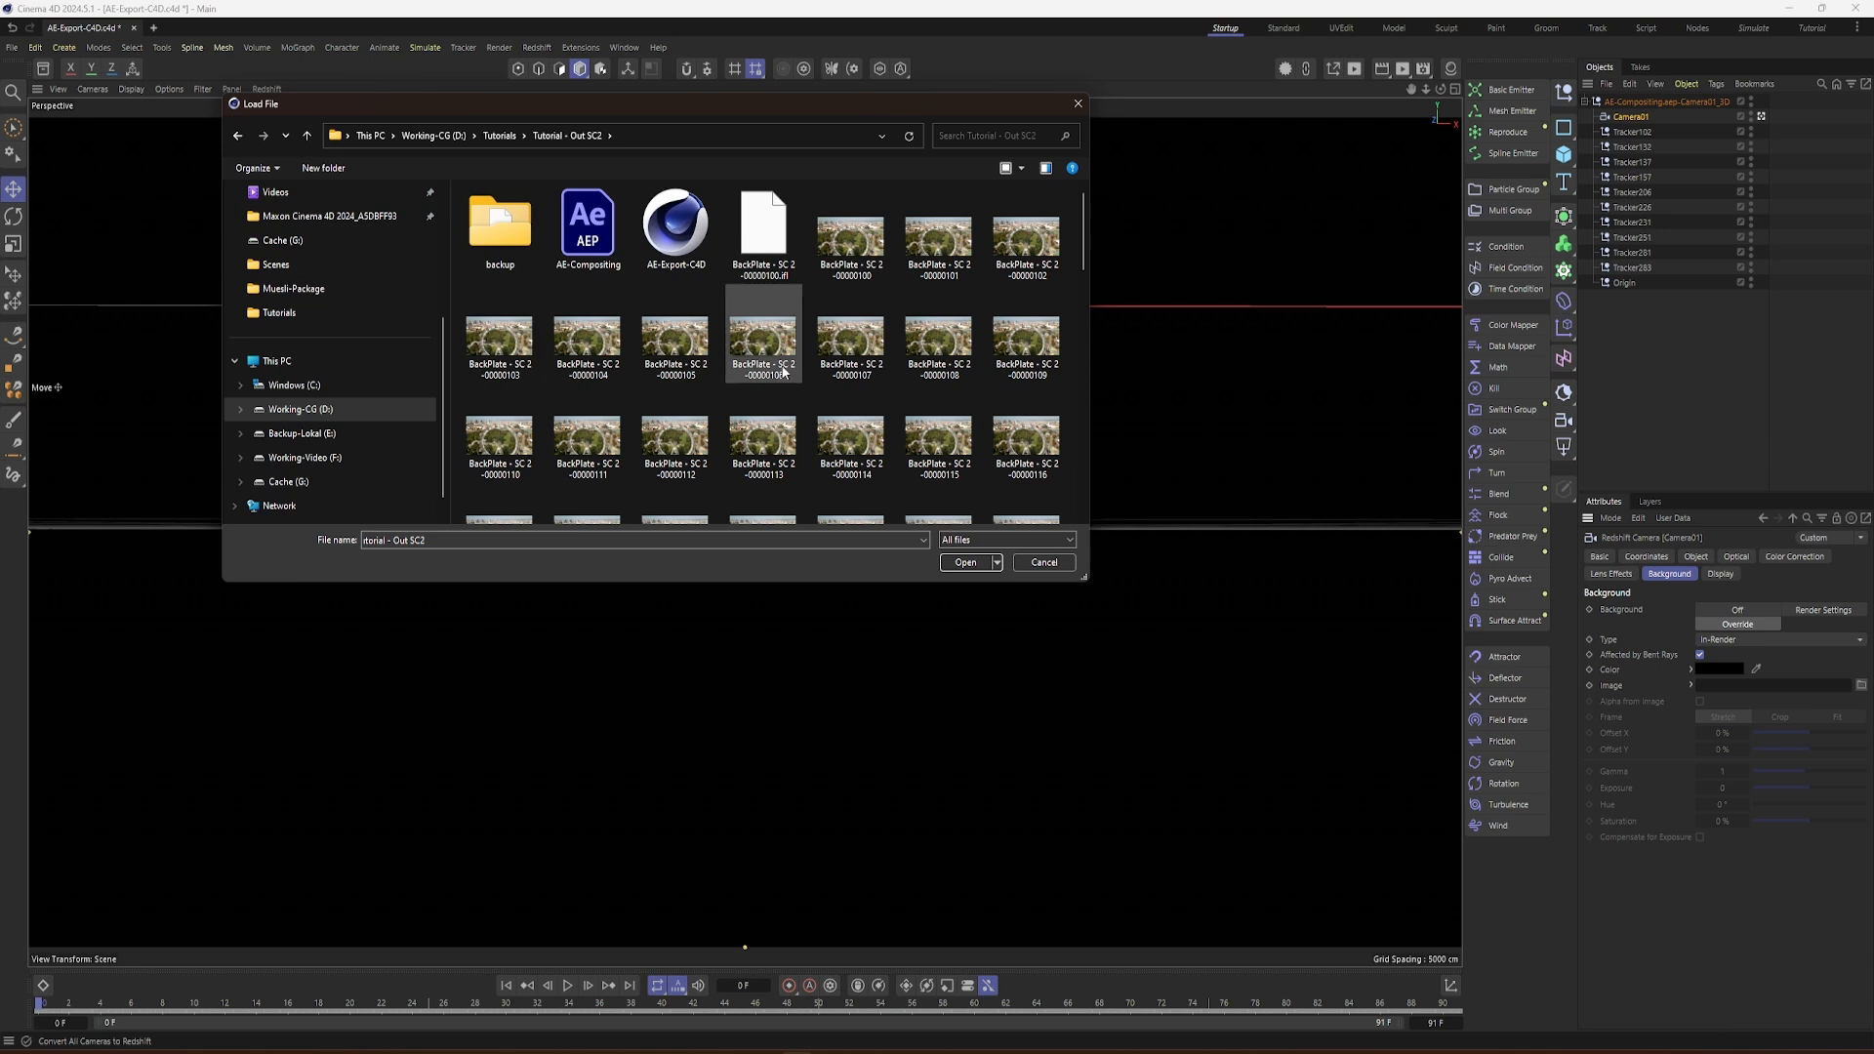
left_click(856, 256)
left_click(965, 563)
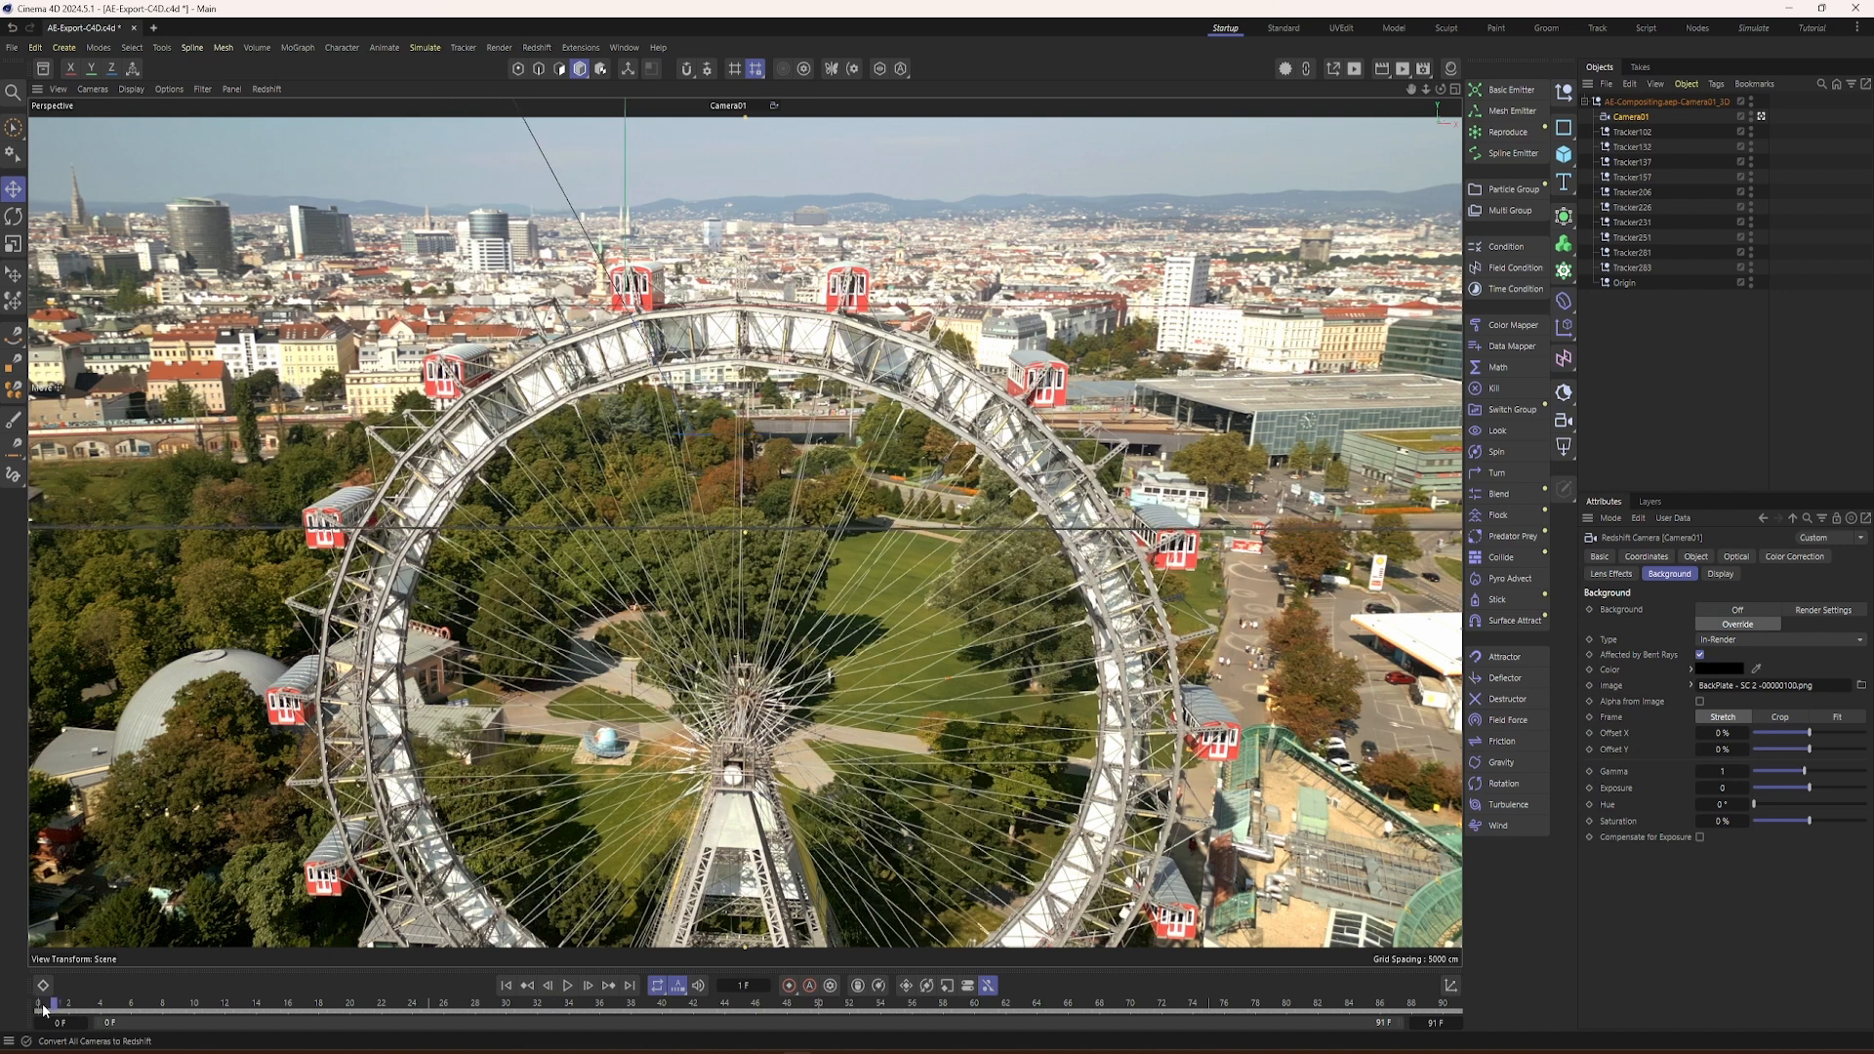
Step: Set the background image's animation to Simple mode at frame rate 25, detect its frames and scrub the timeline to check it
left_click(1690, 684)
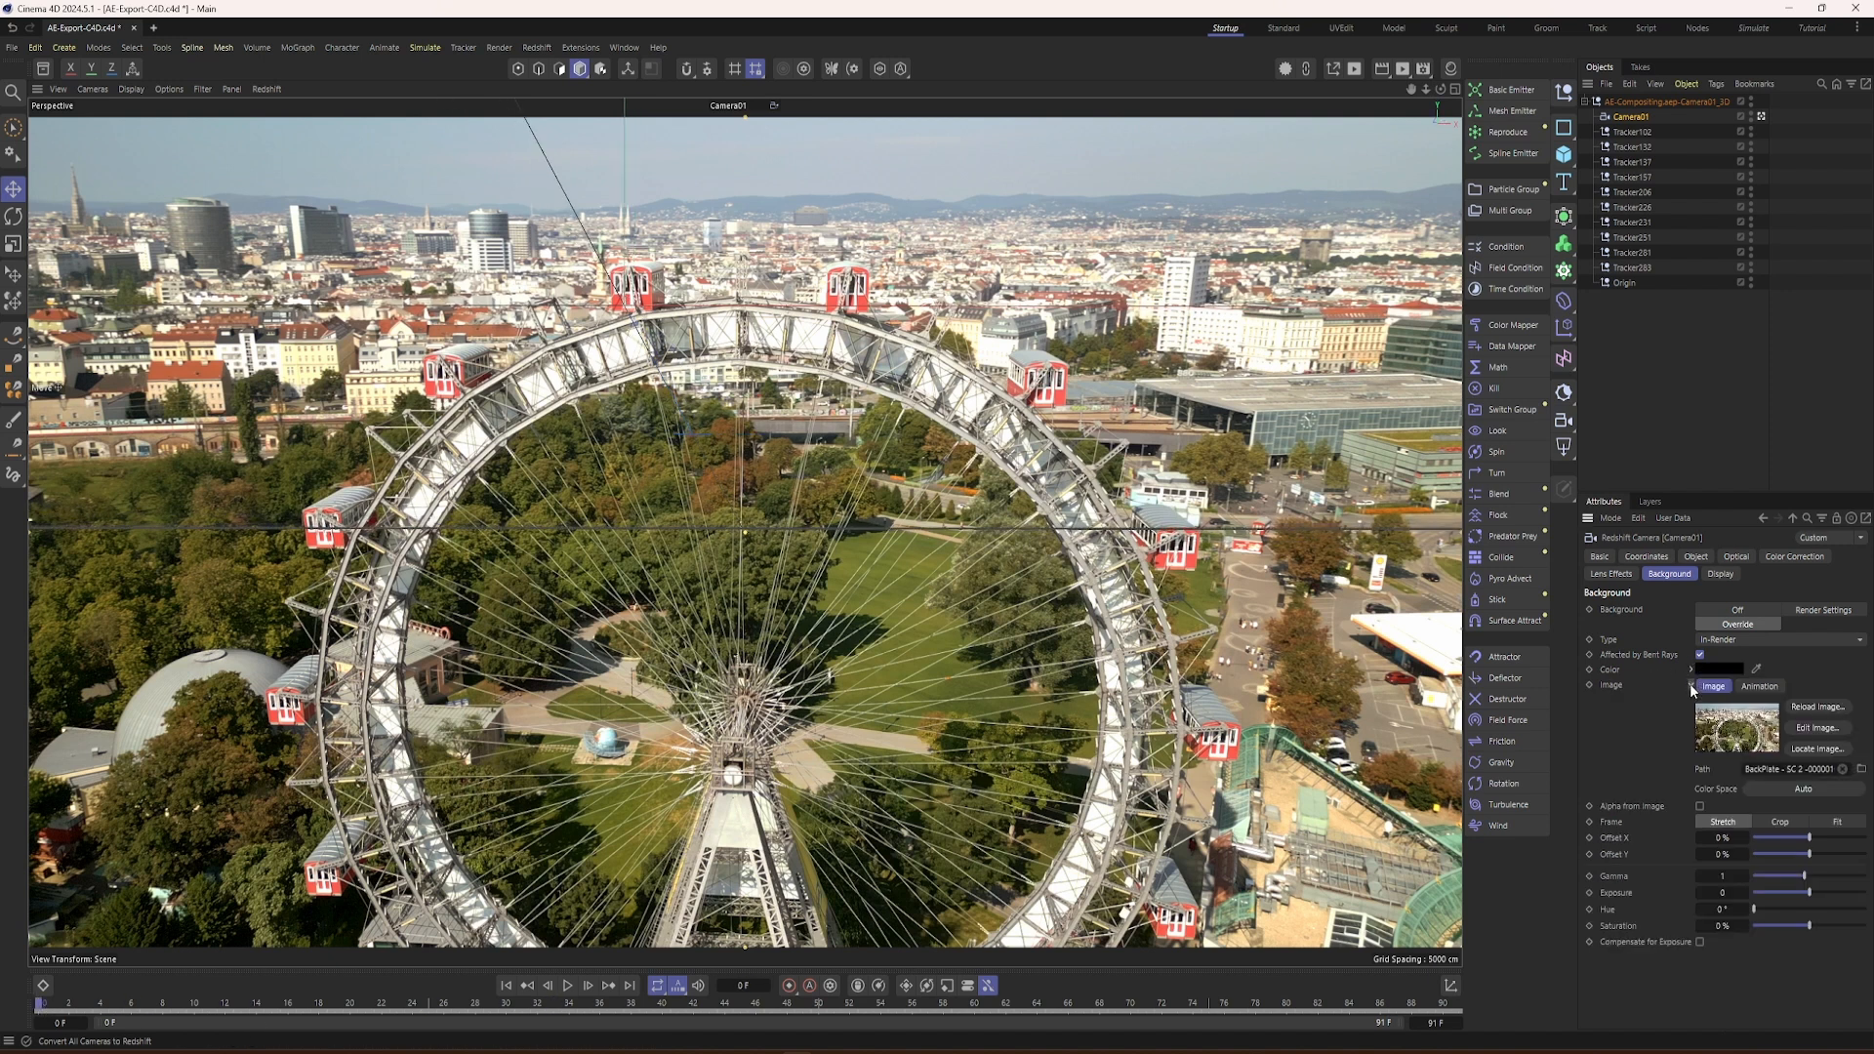
left_click(1753, 687)
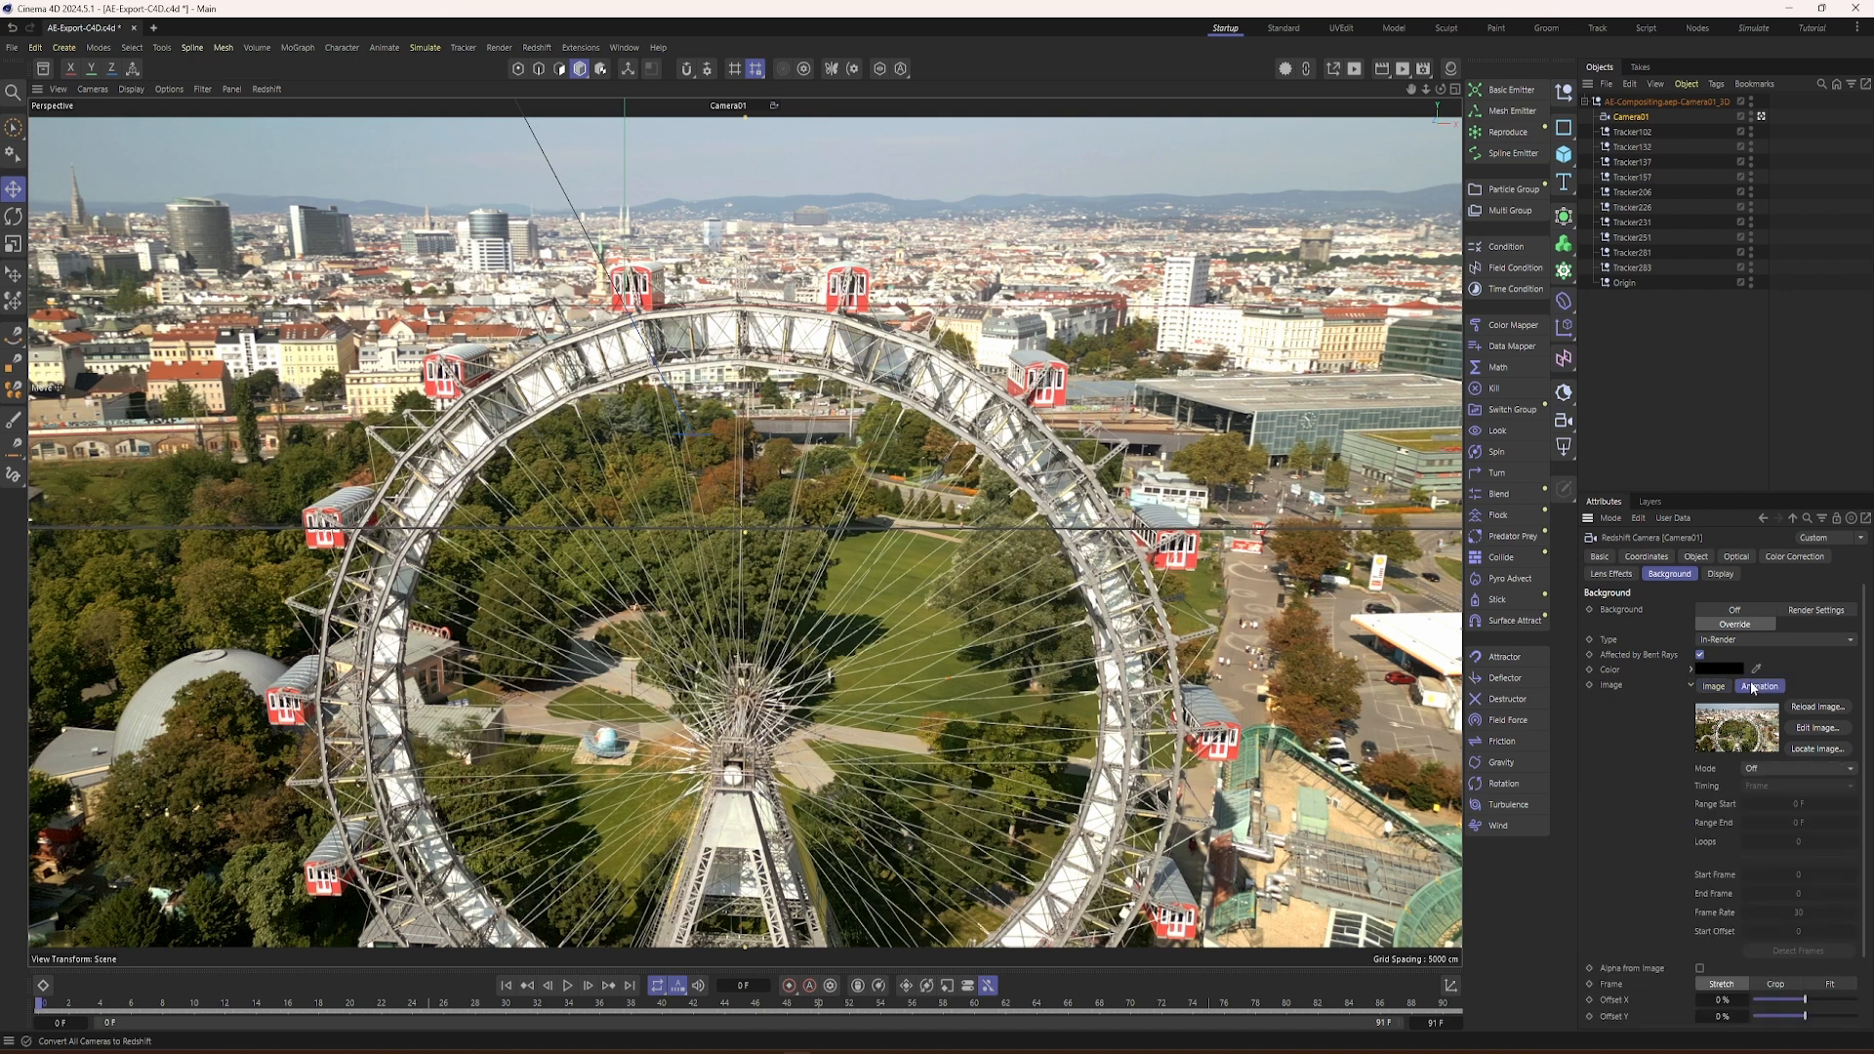
left_click(1788, 767)
left_click(1777, 805)
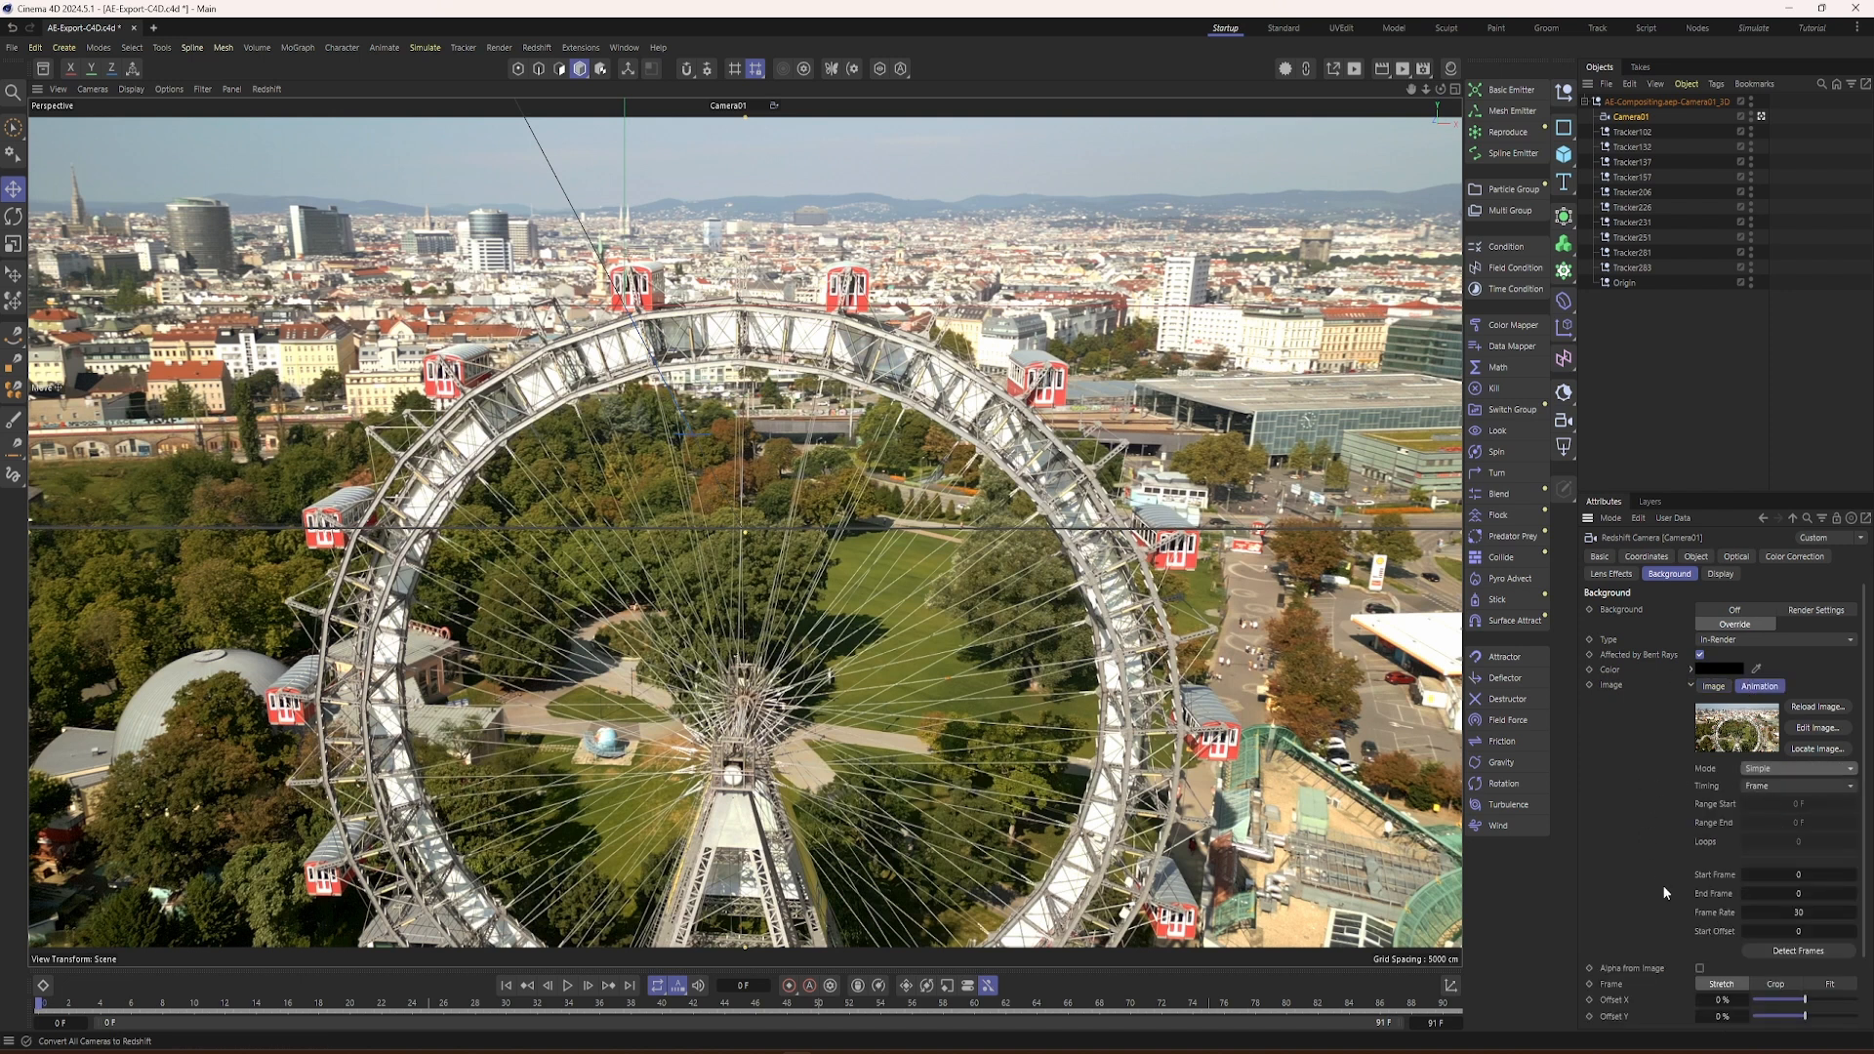
double_click(1800, 914)
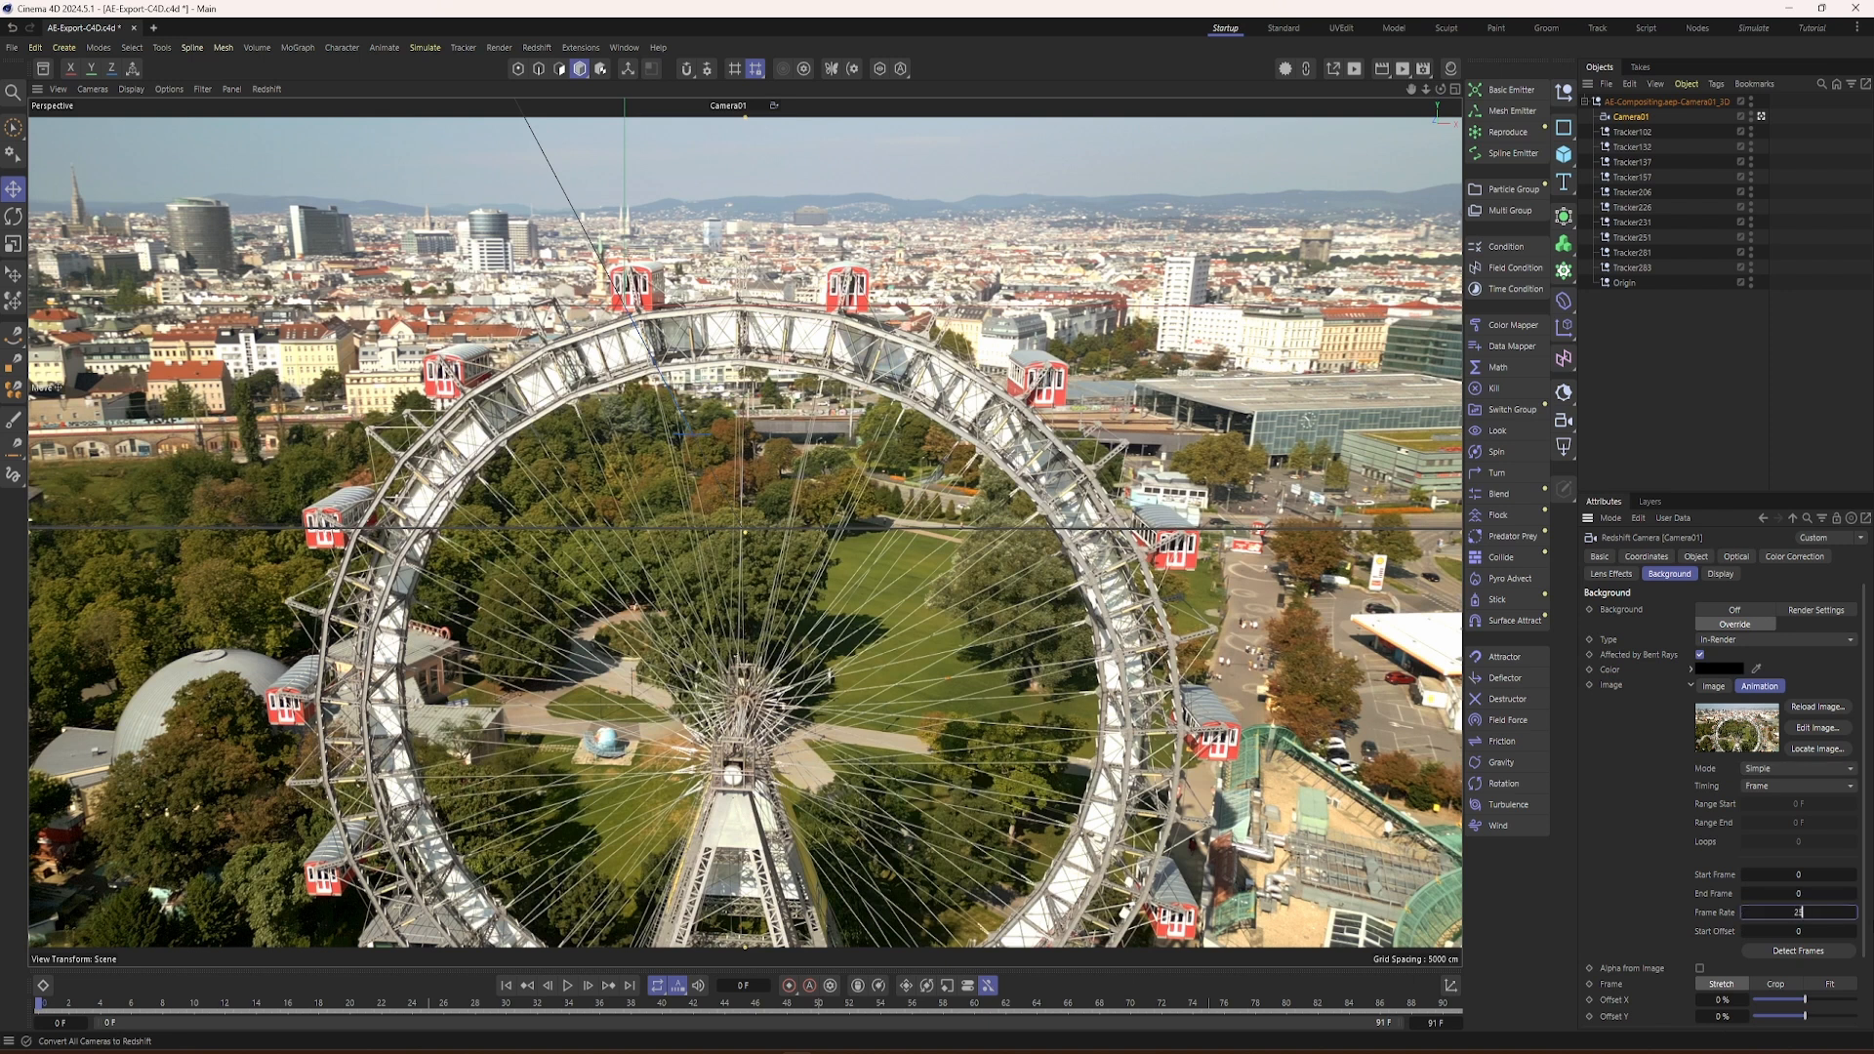
left_click(1801, 952)
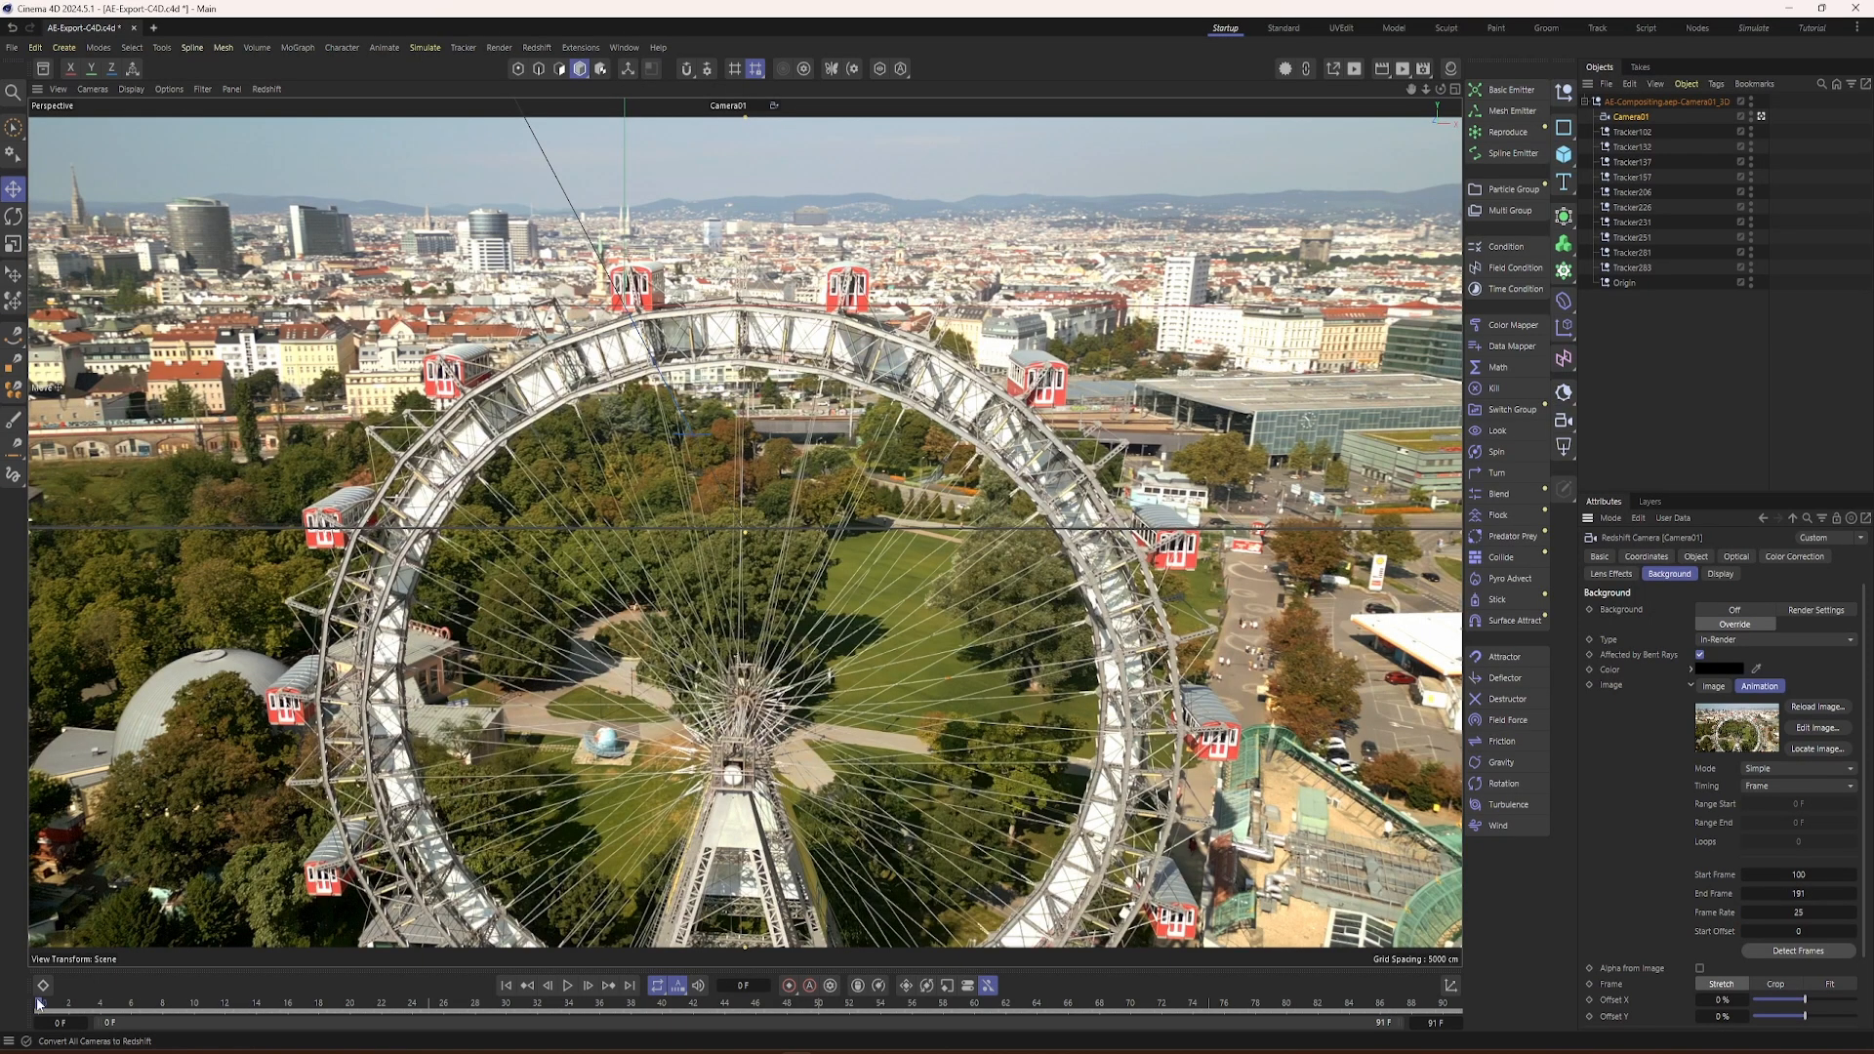
left_click_drag(39, 1001, 35, 1052)
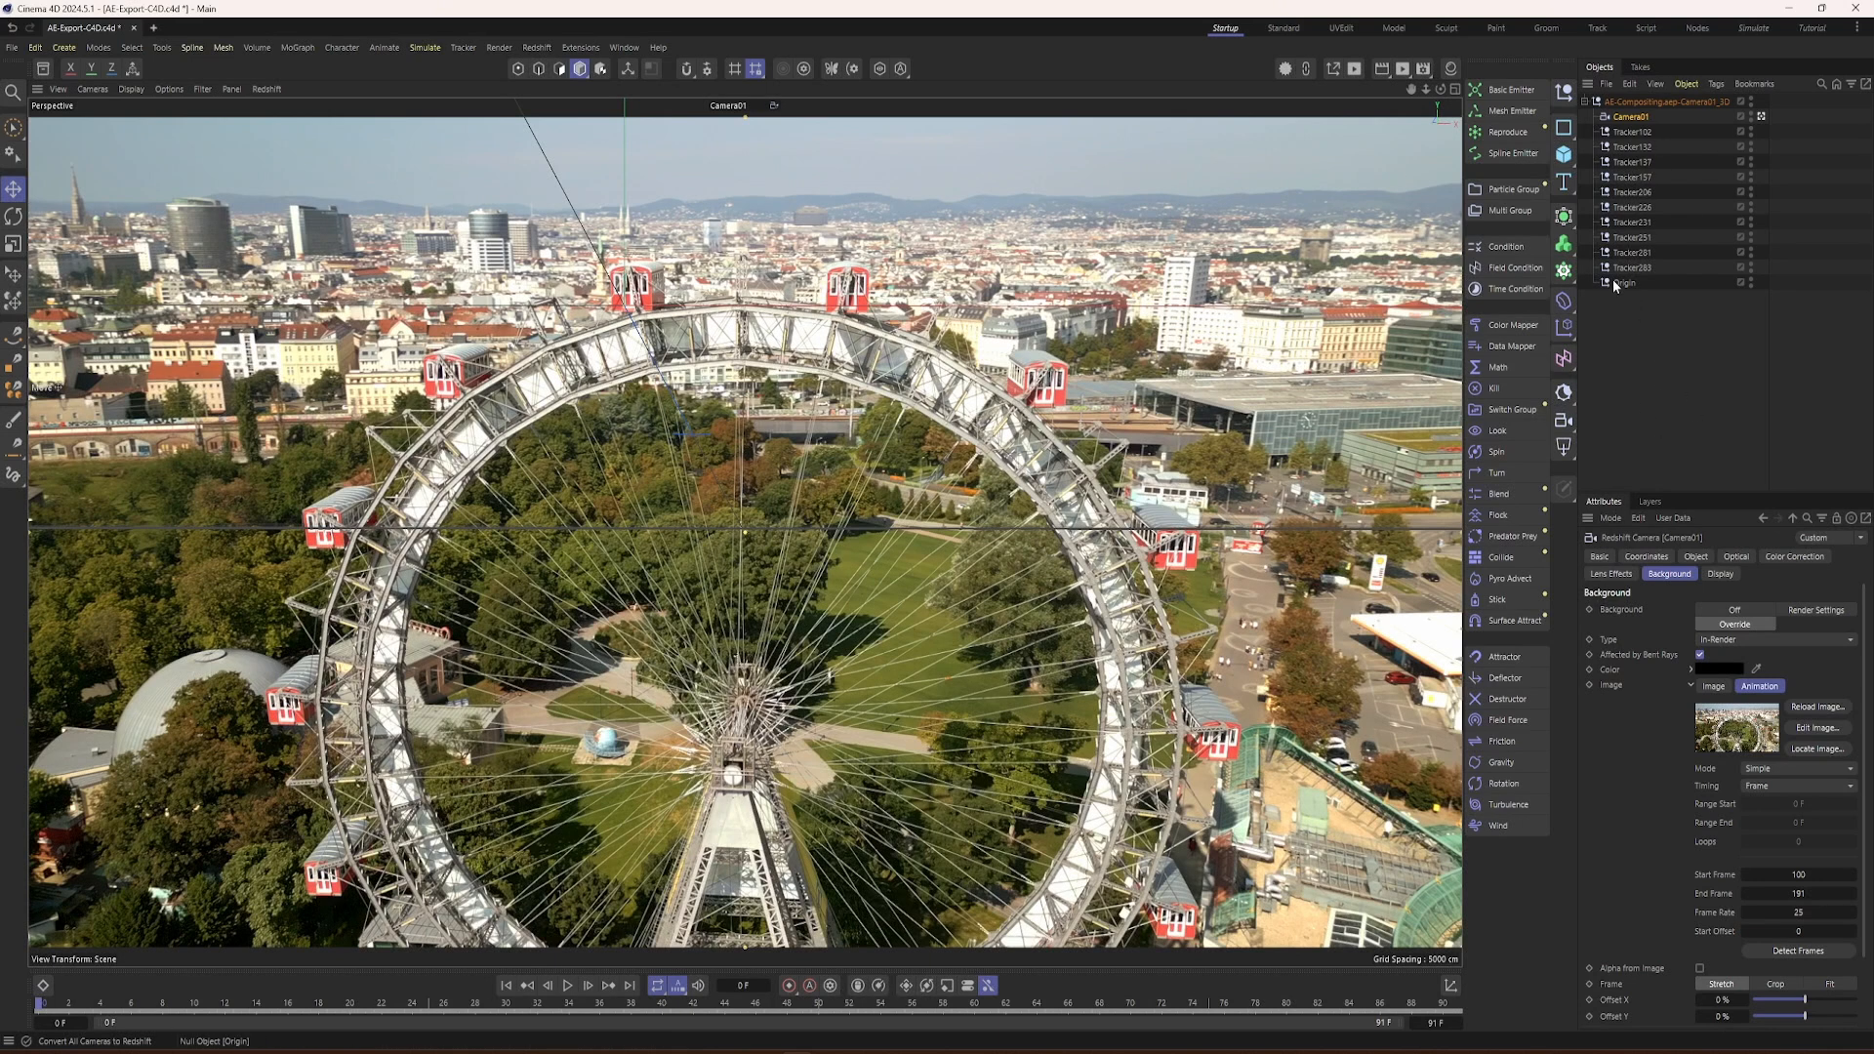
Step: Add a cone with a bottom radius of 10 cm and a height of 20 cm
left_click(1562, 159)
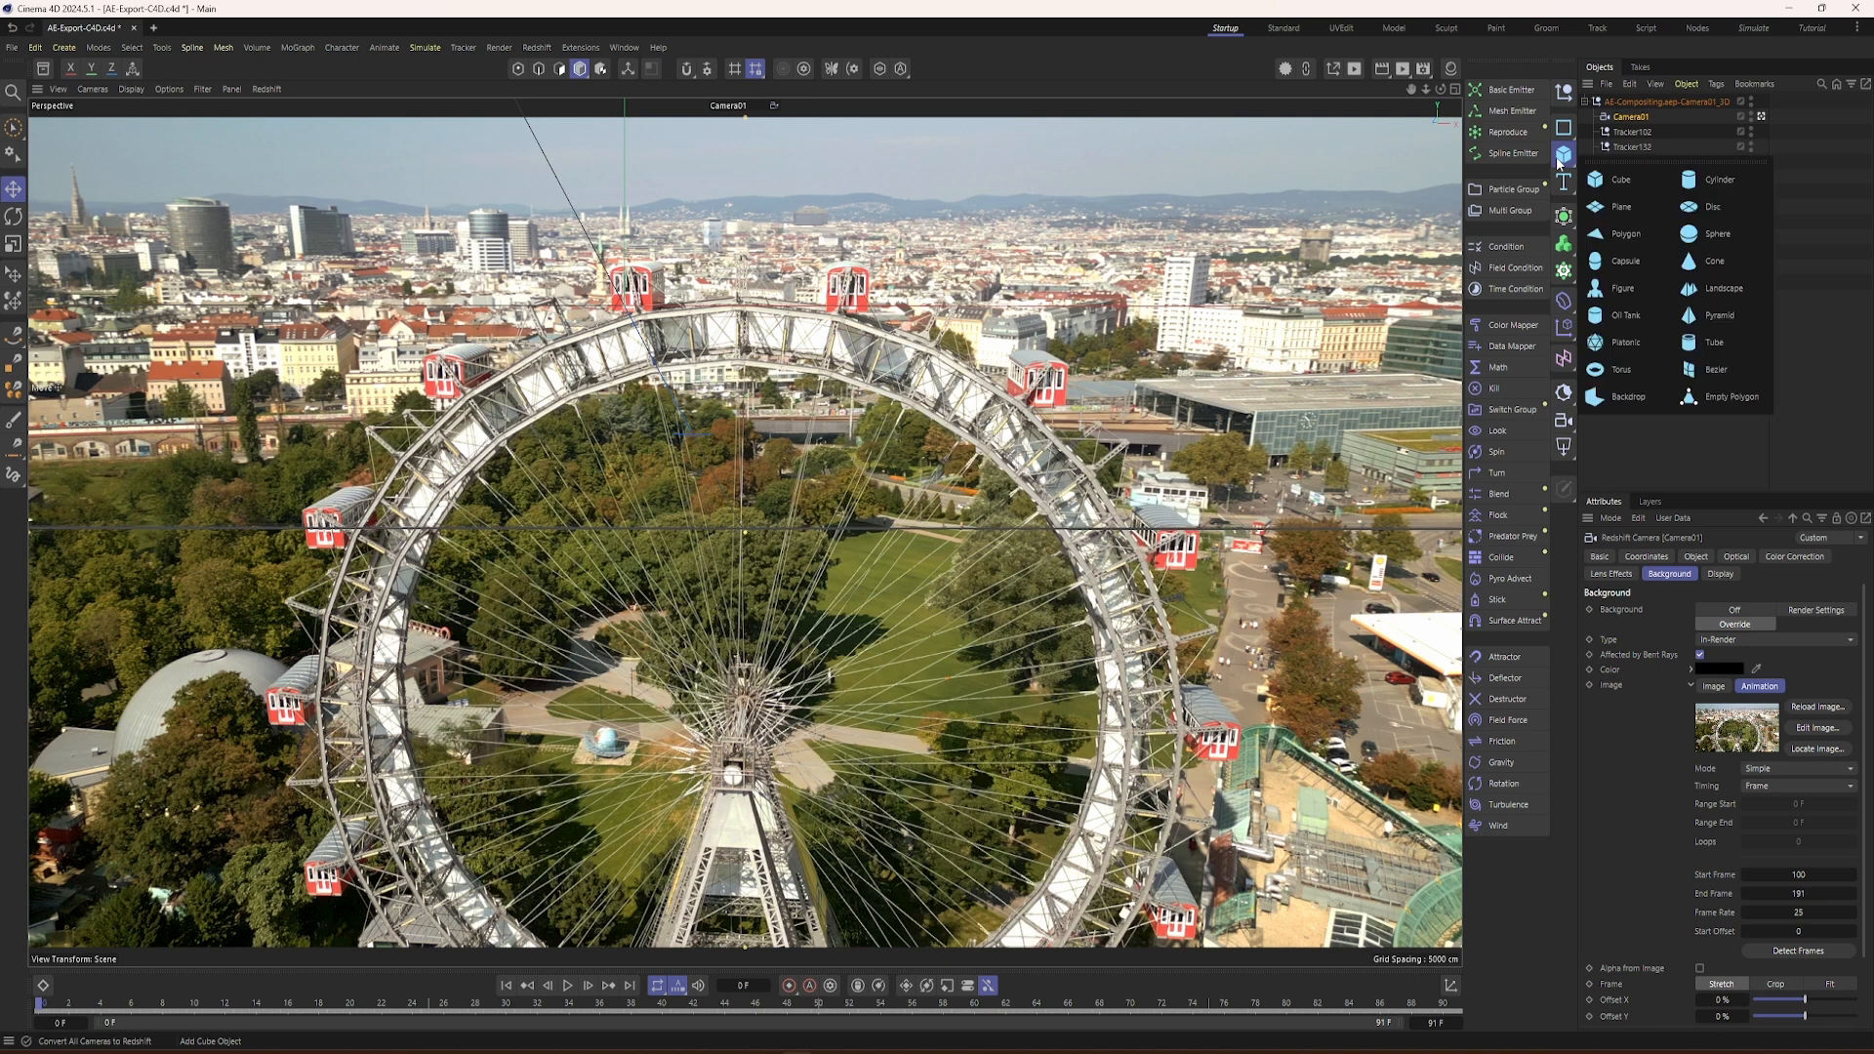
left_click(1699, 262)
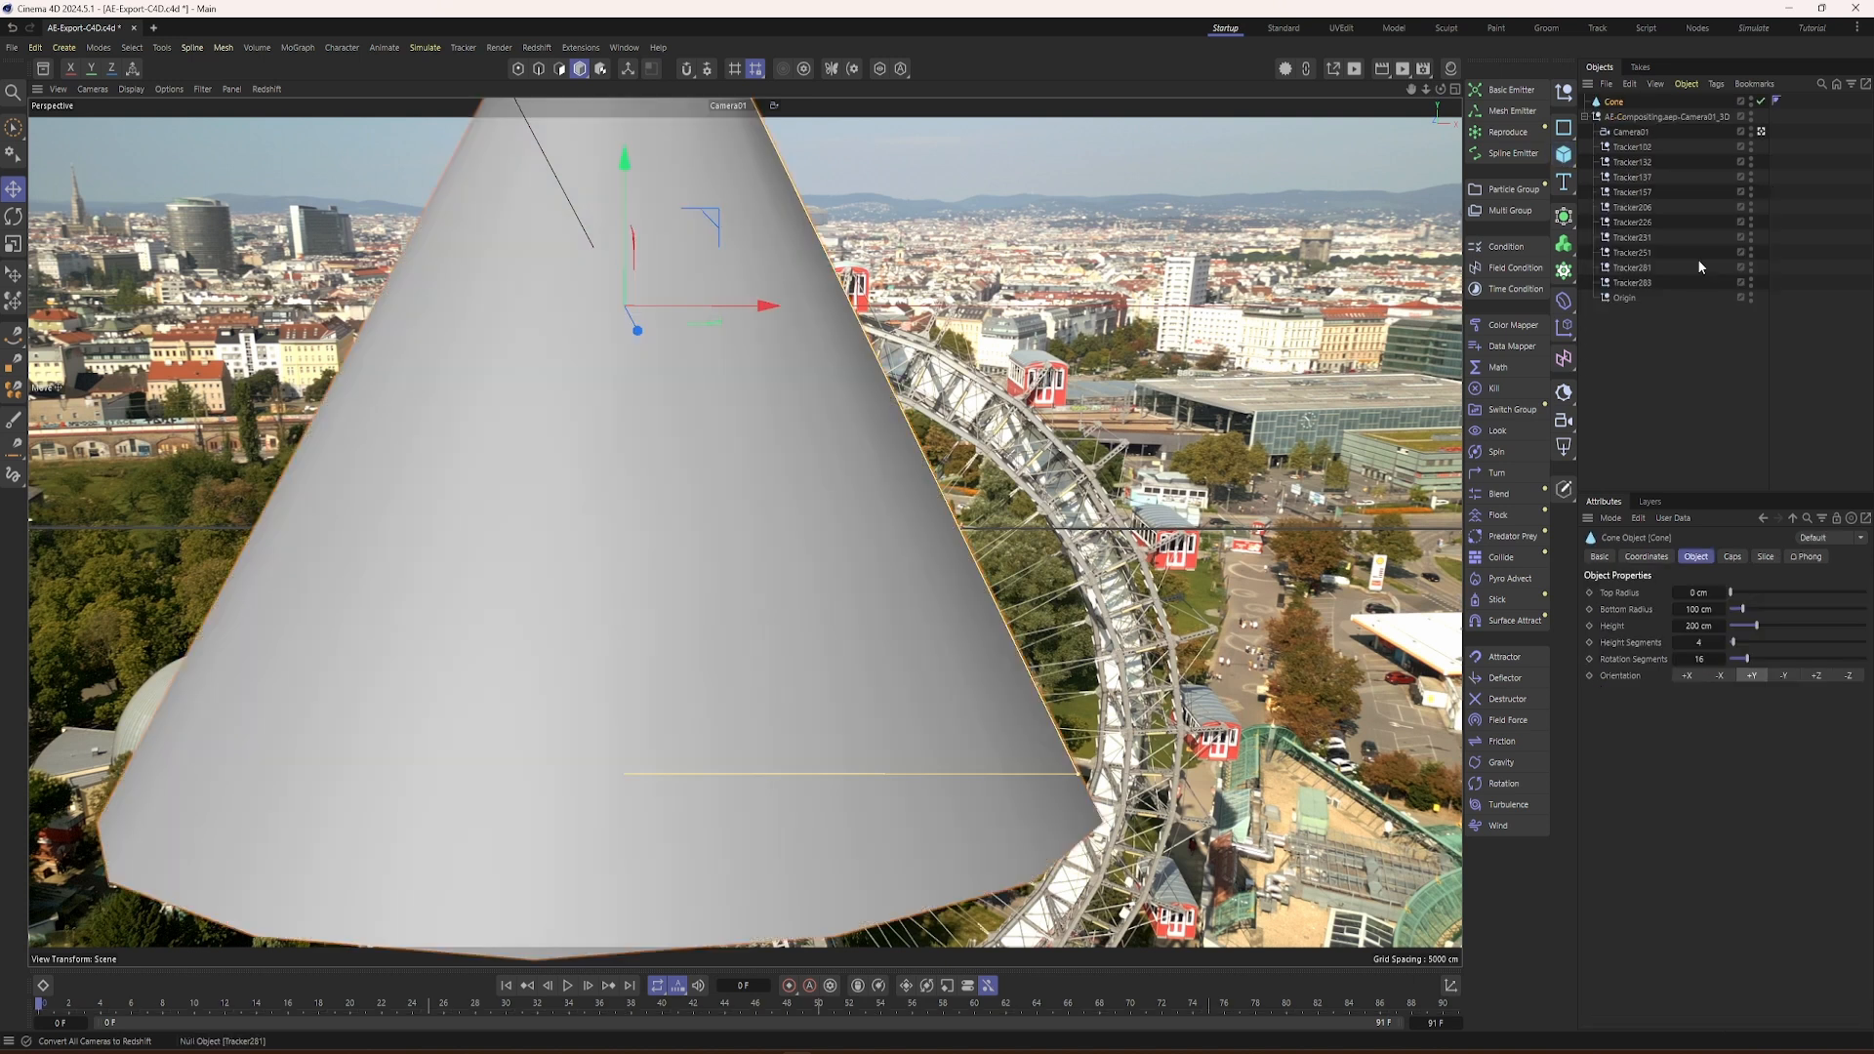
left_click(1698, 609)
type("10")
key("Tab")
type("20")
key("Tab")
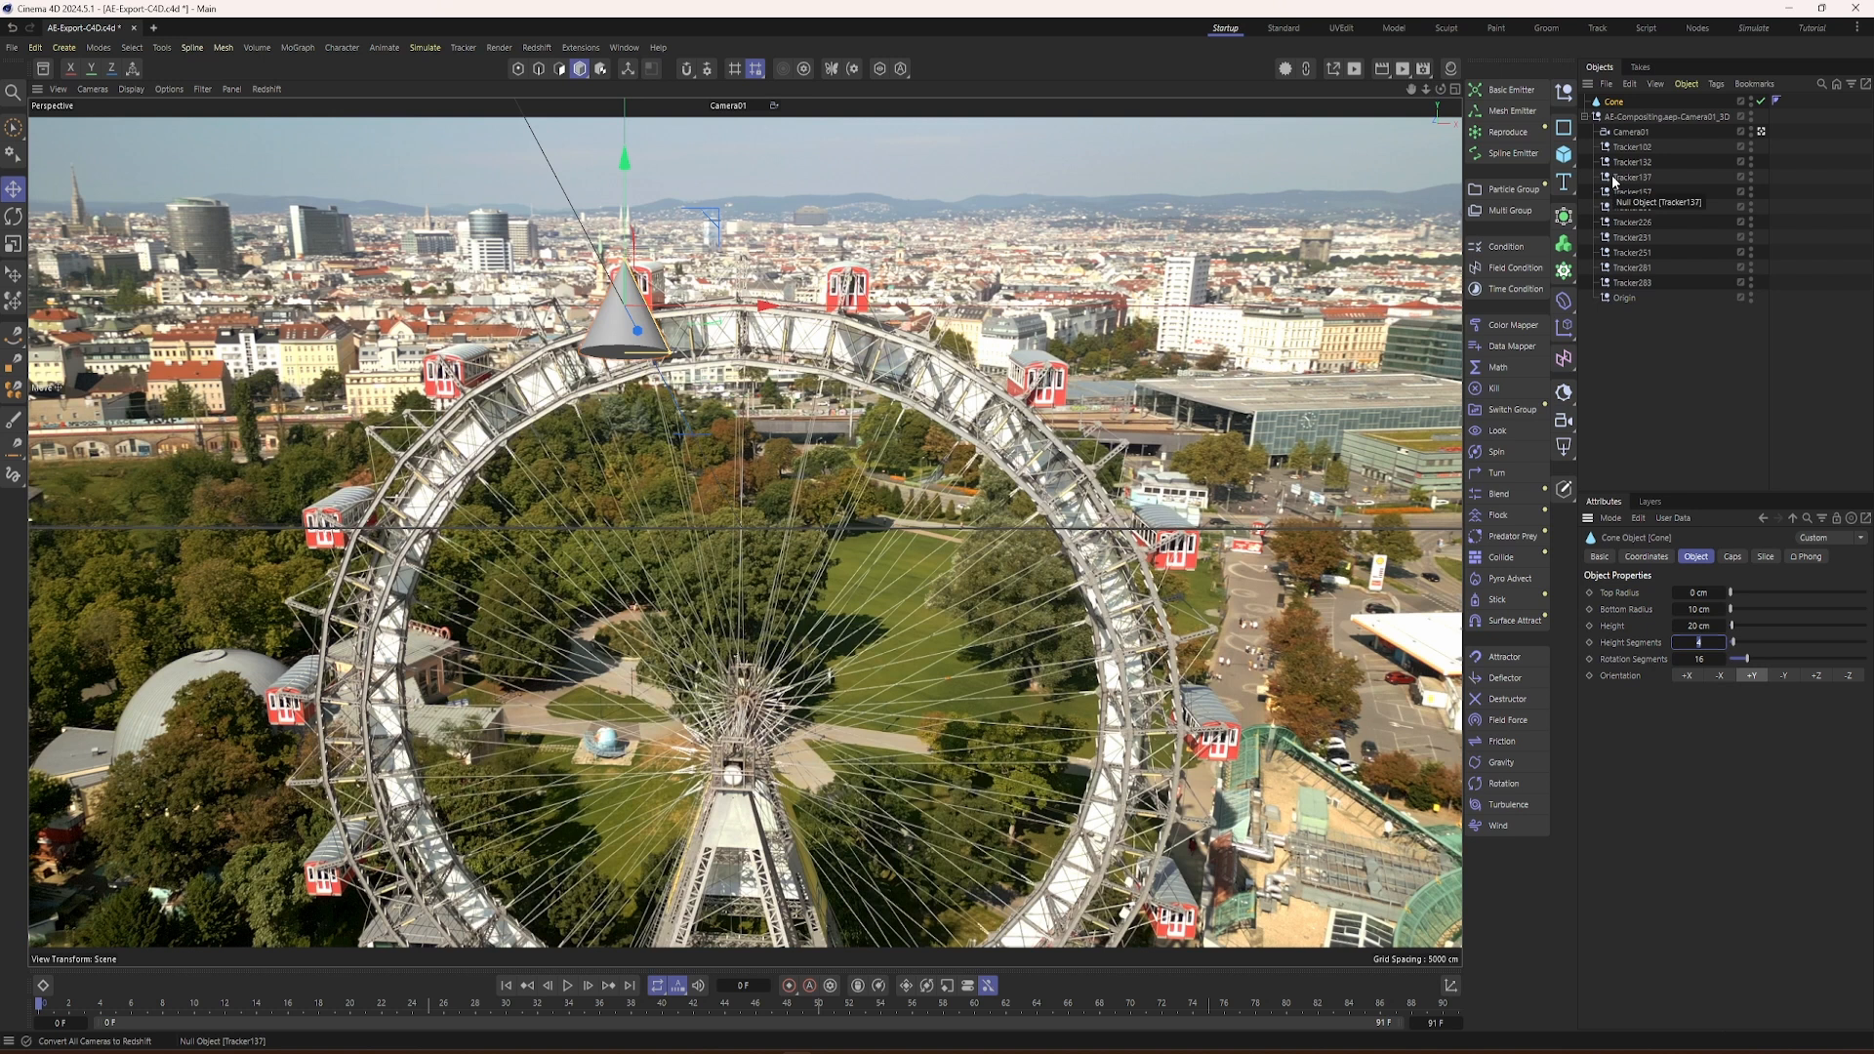
Step: Make the cone a child of the Origin null and reset its position and rotation to 0
left_click_drag(1611, 111, 1627, 304)
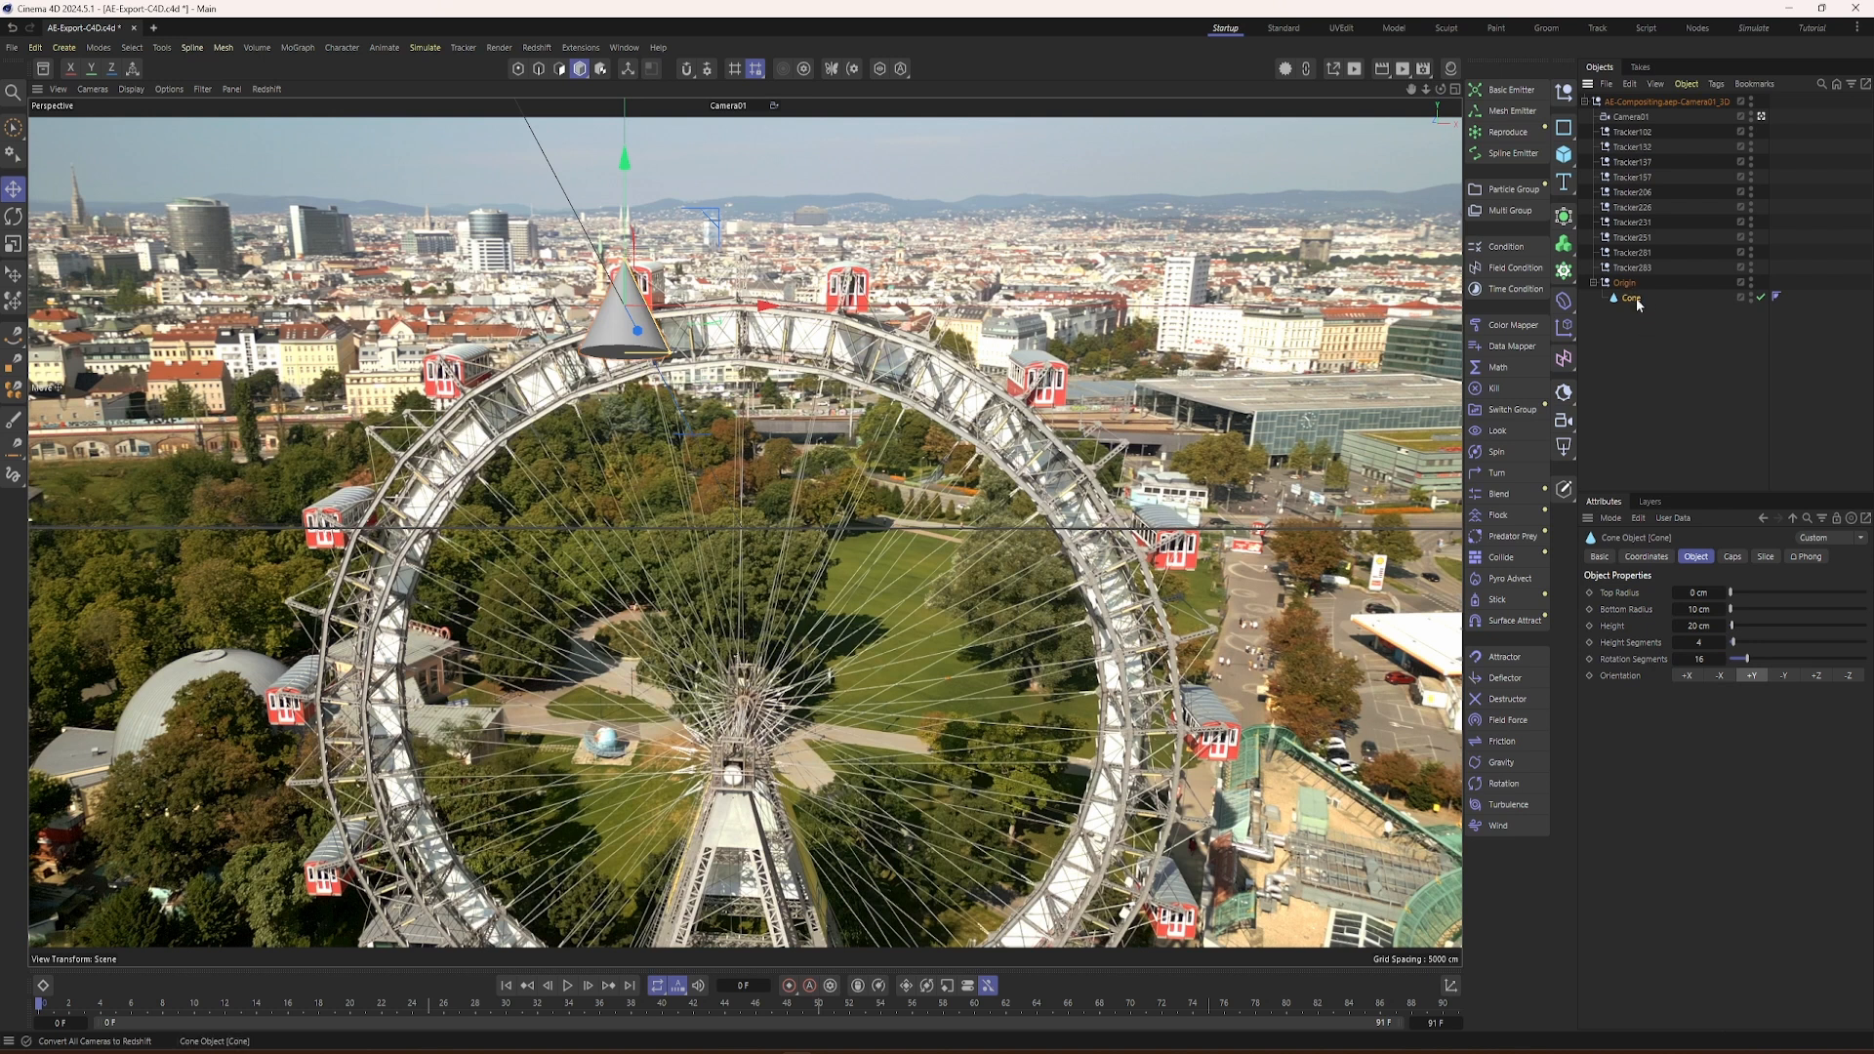
left_click(1646, 556)
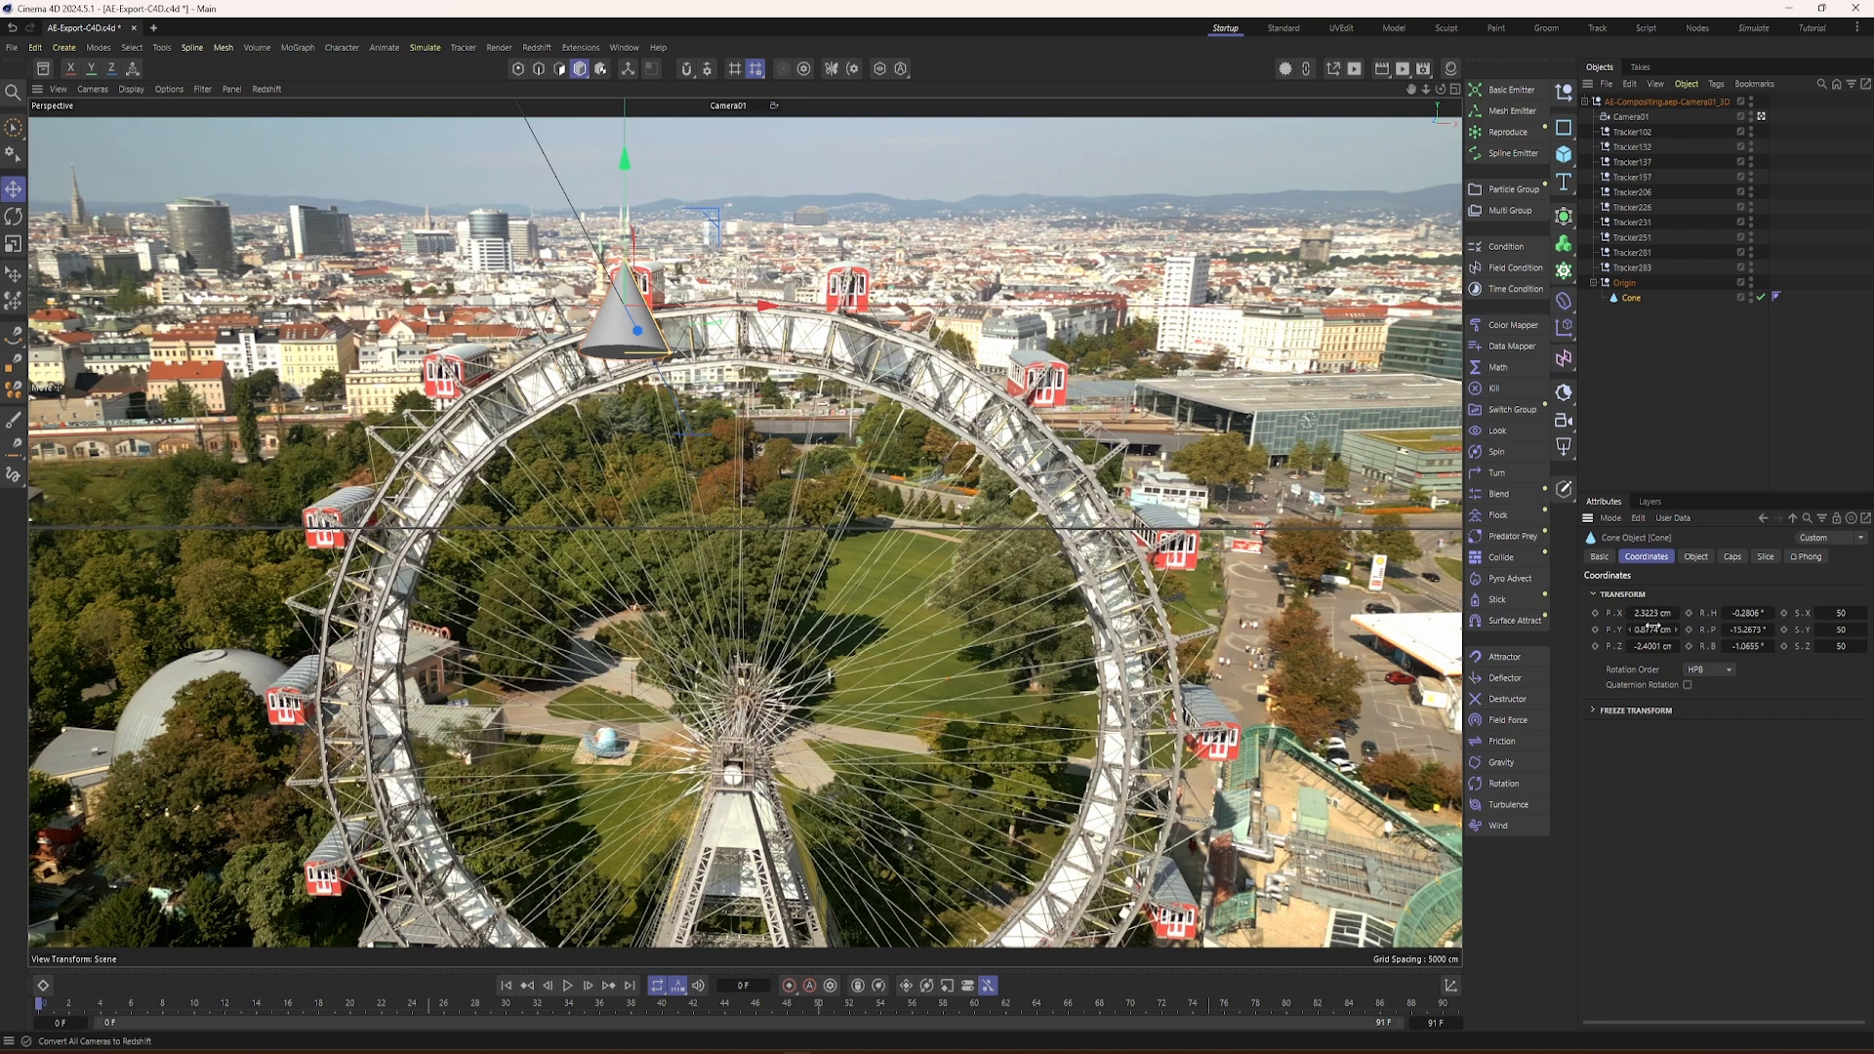
left_click(1647, 615)
type("0")
key("Tab")
type("0")
key("Tab")
type("0")
key("Tab")
type("0")
key("Tab")
type("0")
key("Tab")
type("0")
key("Tab")
left_click(1720, 455)
left_click(1627, 298)
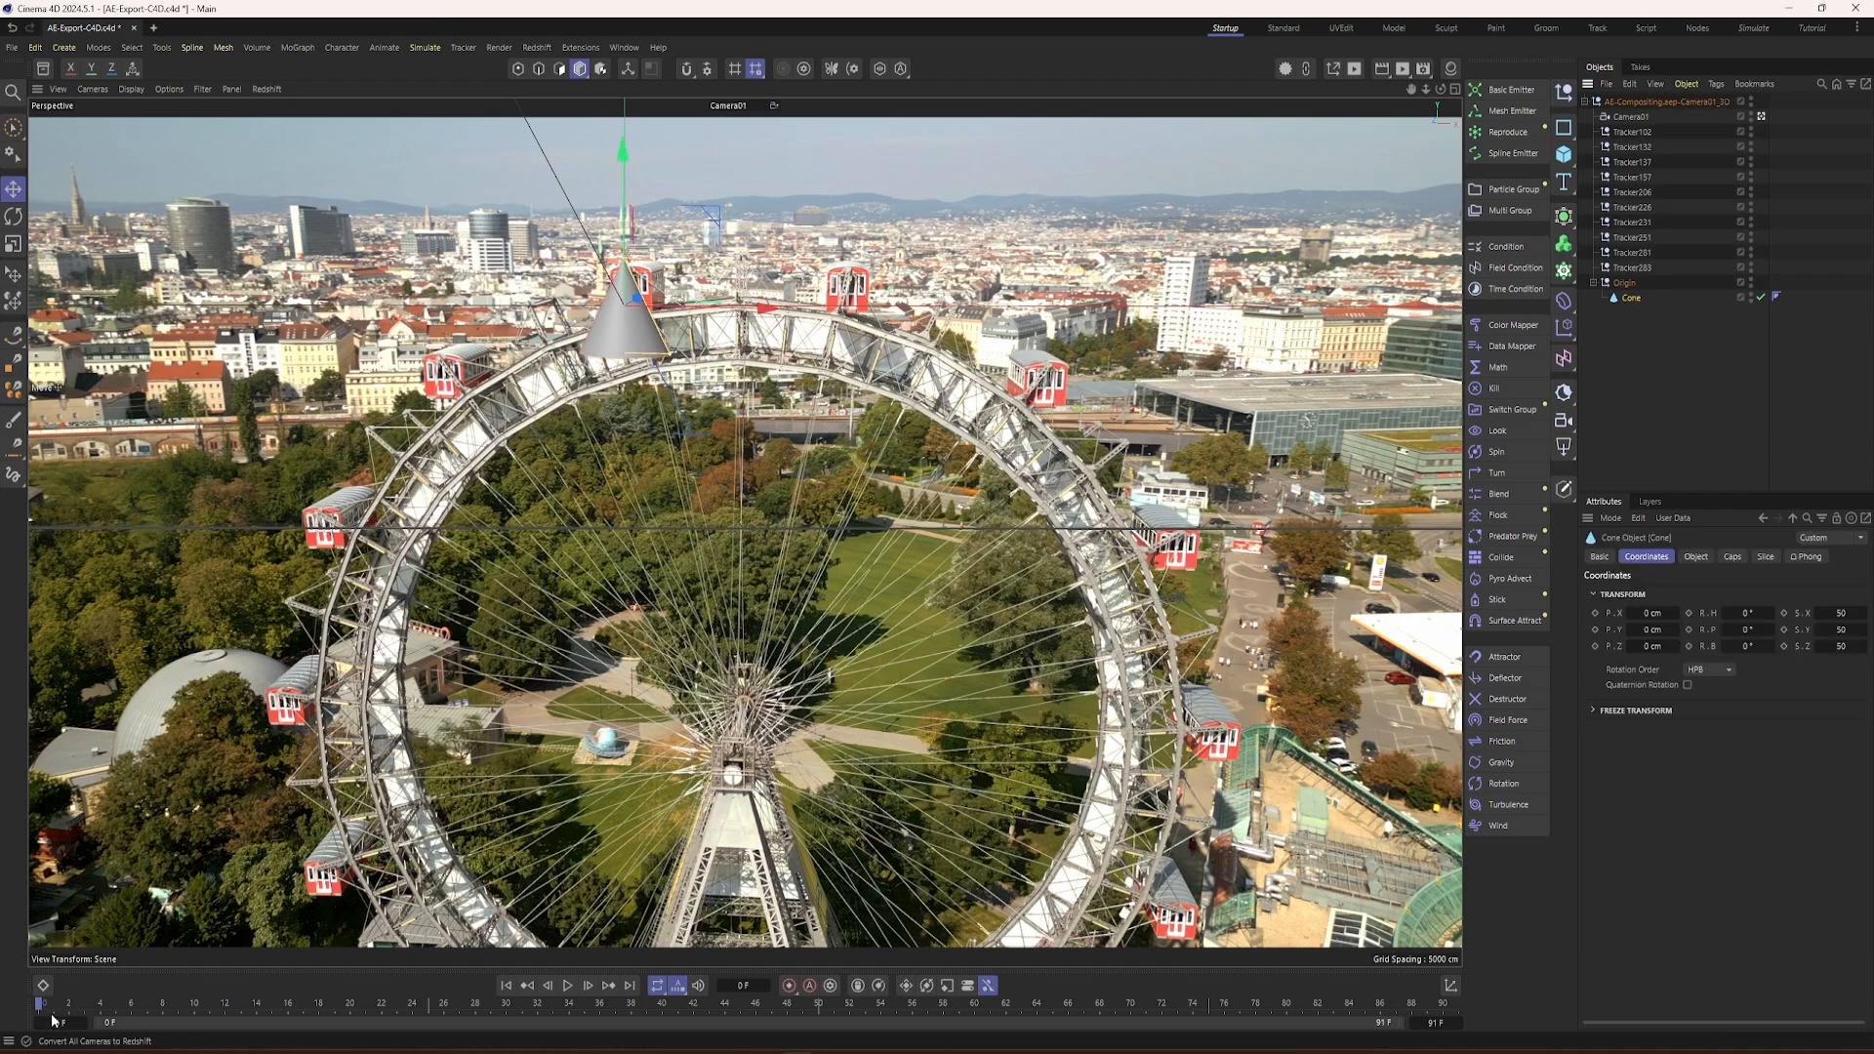
mouse_move(41, 1013)
left_mouse_down()
mouse_move(960, 1025)
mouse_move(32, 1023)
left_mouse_up()
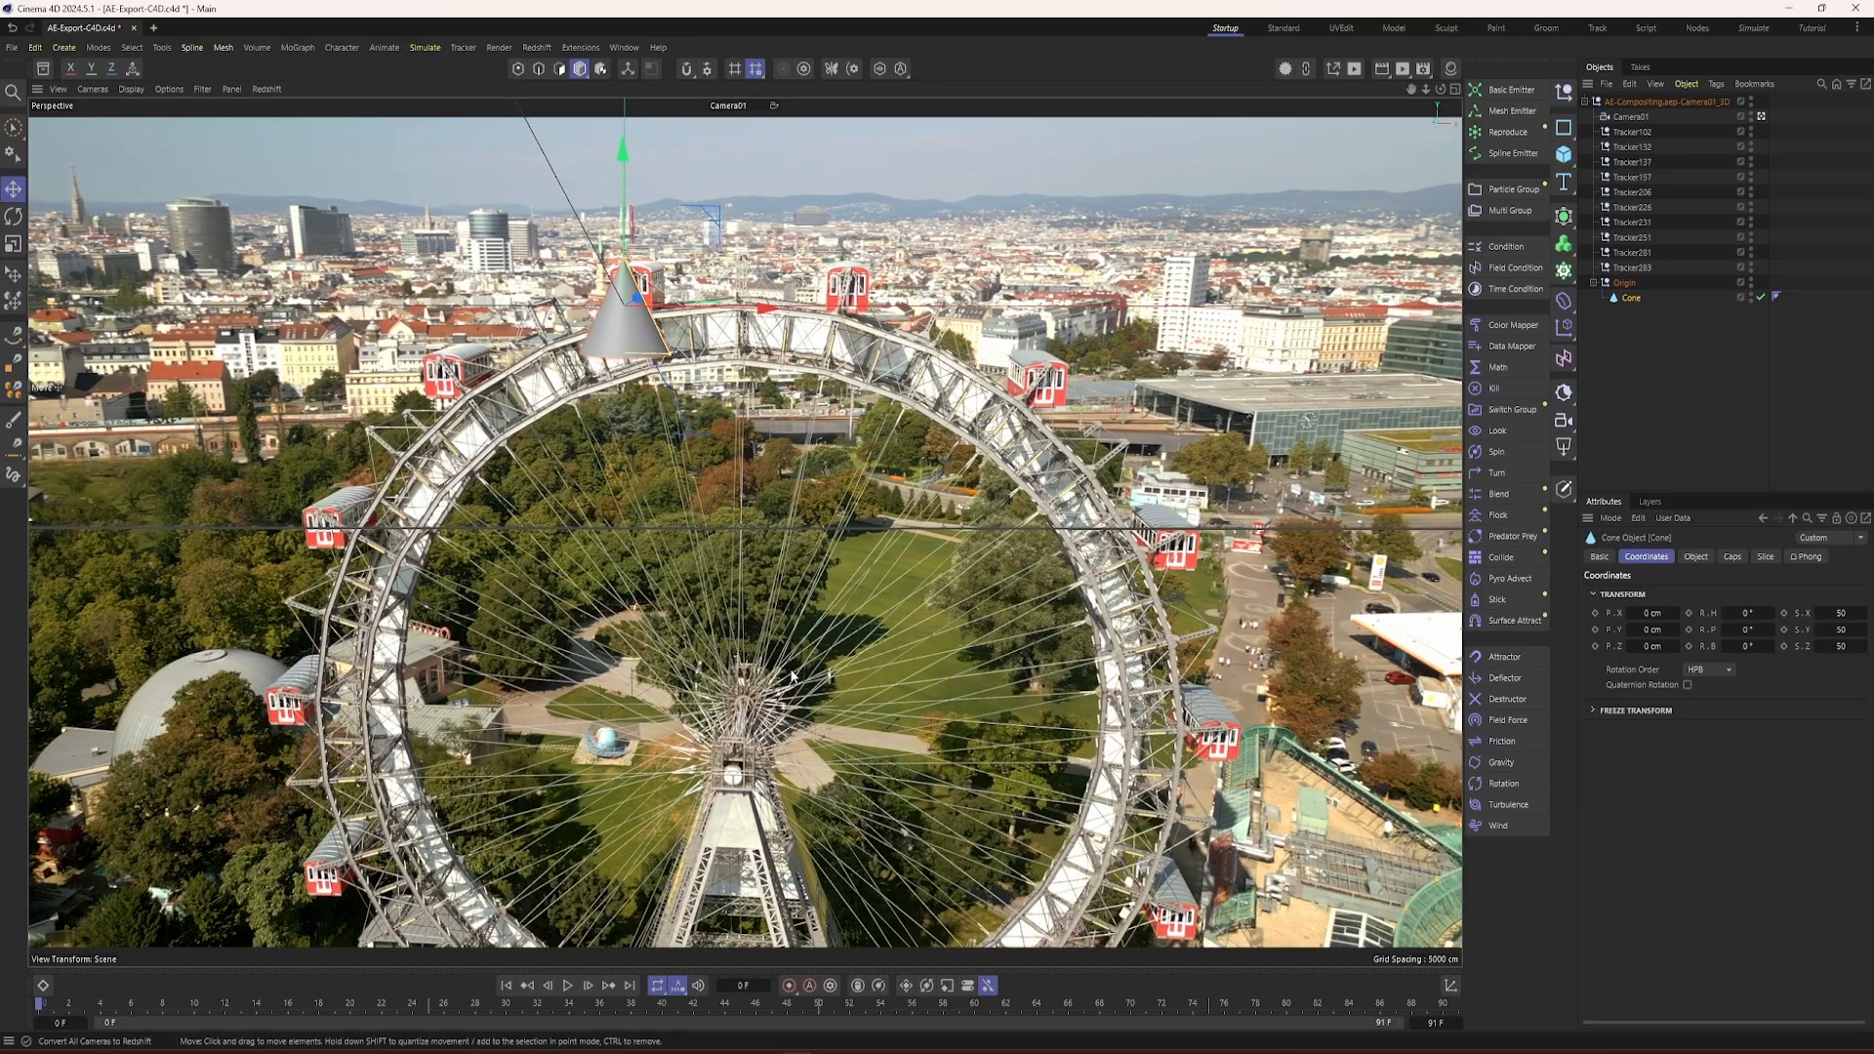
Step: Rotate the cone 180° in bank so its tip points down at the wheel, and check it along the timeline
key("r")
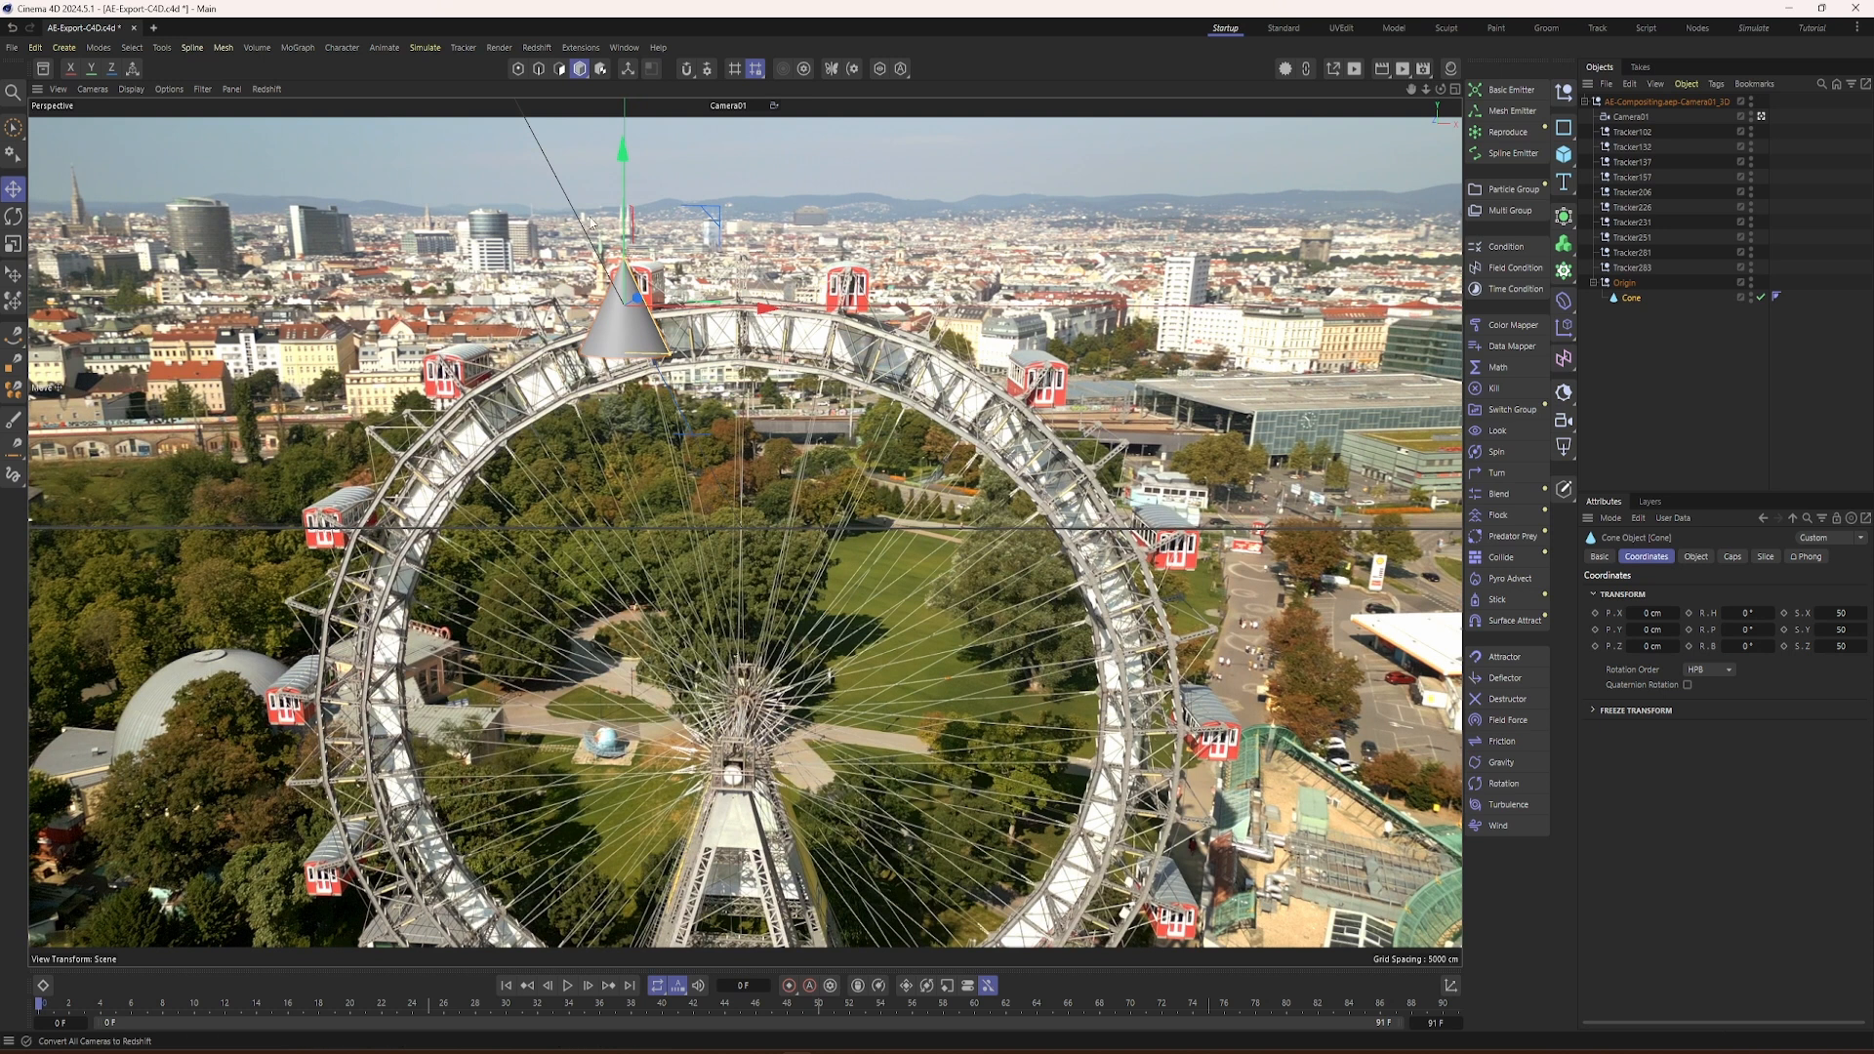
left_click_drag(615, 205, 634, 361)
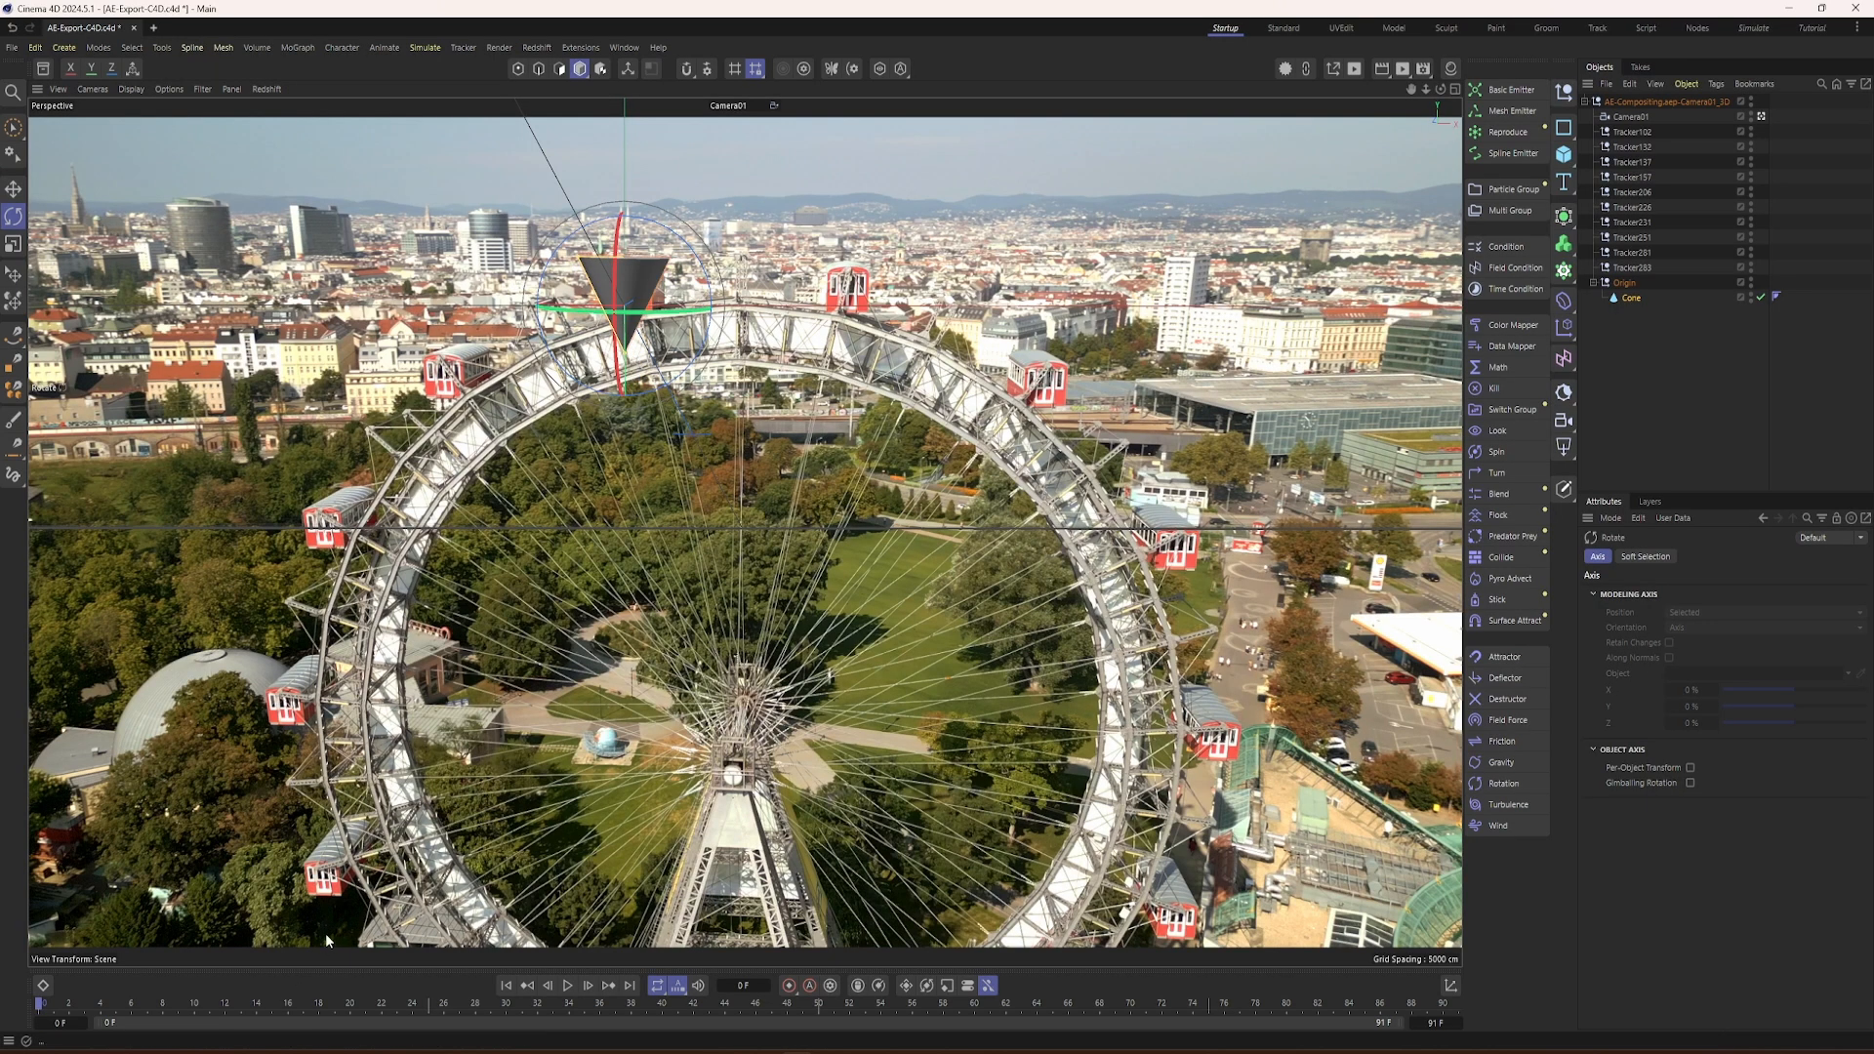
left_click_drag(178, 1006, 33, 1039)
Step: Make the cone editable and move its axis to the tip with Axis Center, setting Y to 100% of all points
left_click(1628, 296)
key("c")
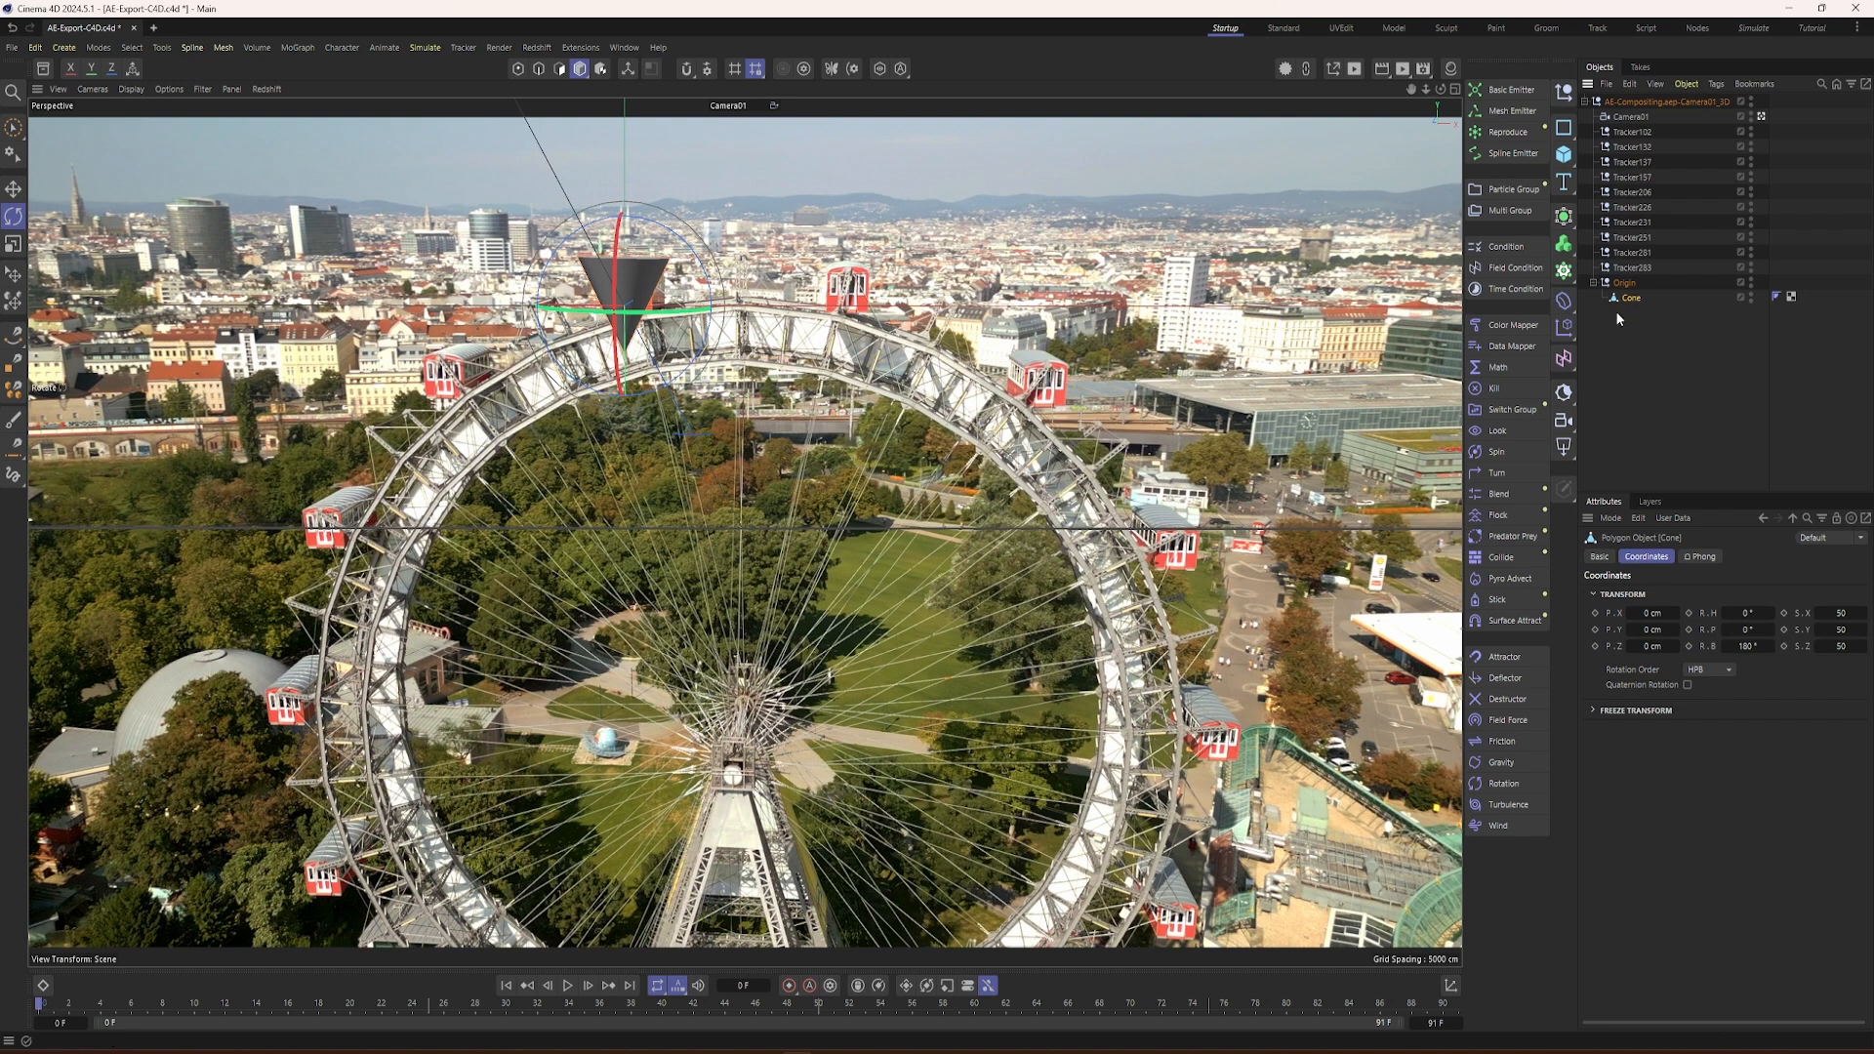
left_click(1332, 70)
left_click_drag(1378, 59, 1161, 133)
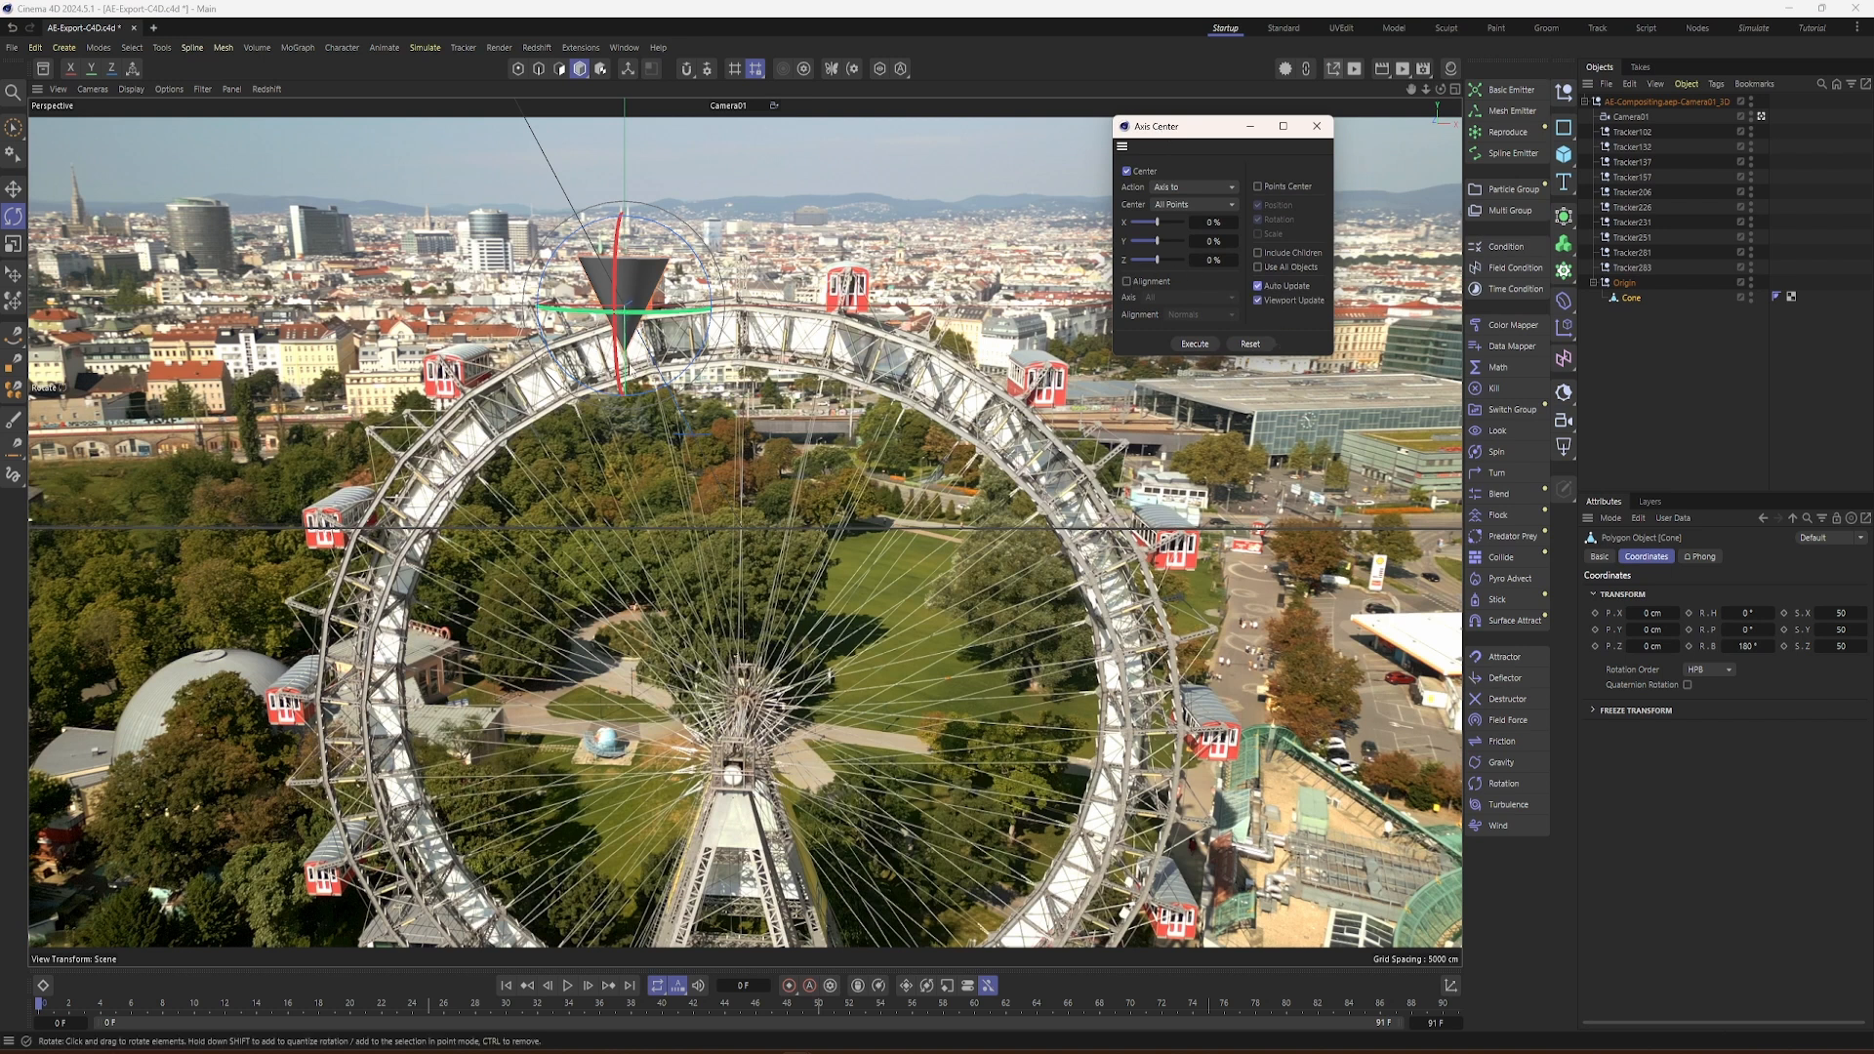
left_click_drag(1154, 240, 1203, 238)
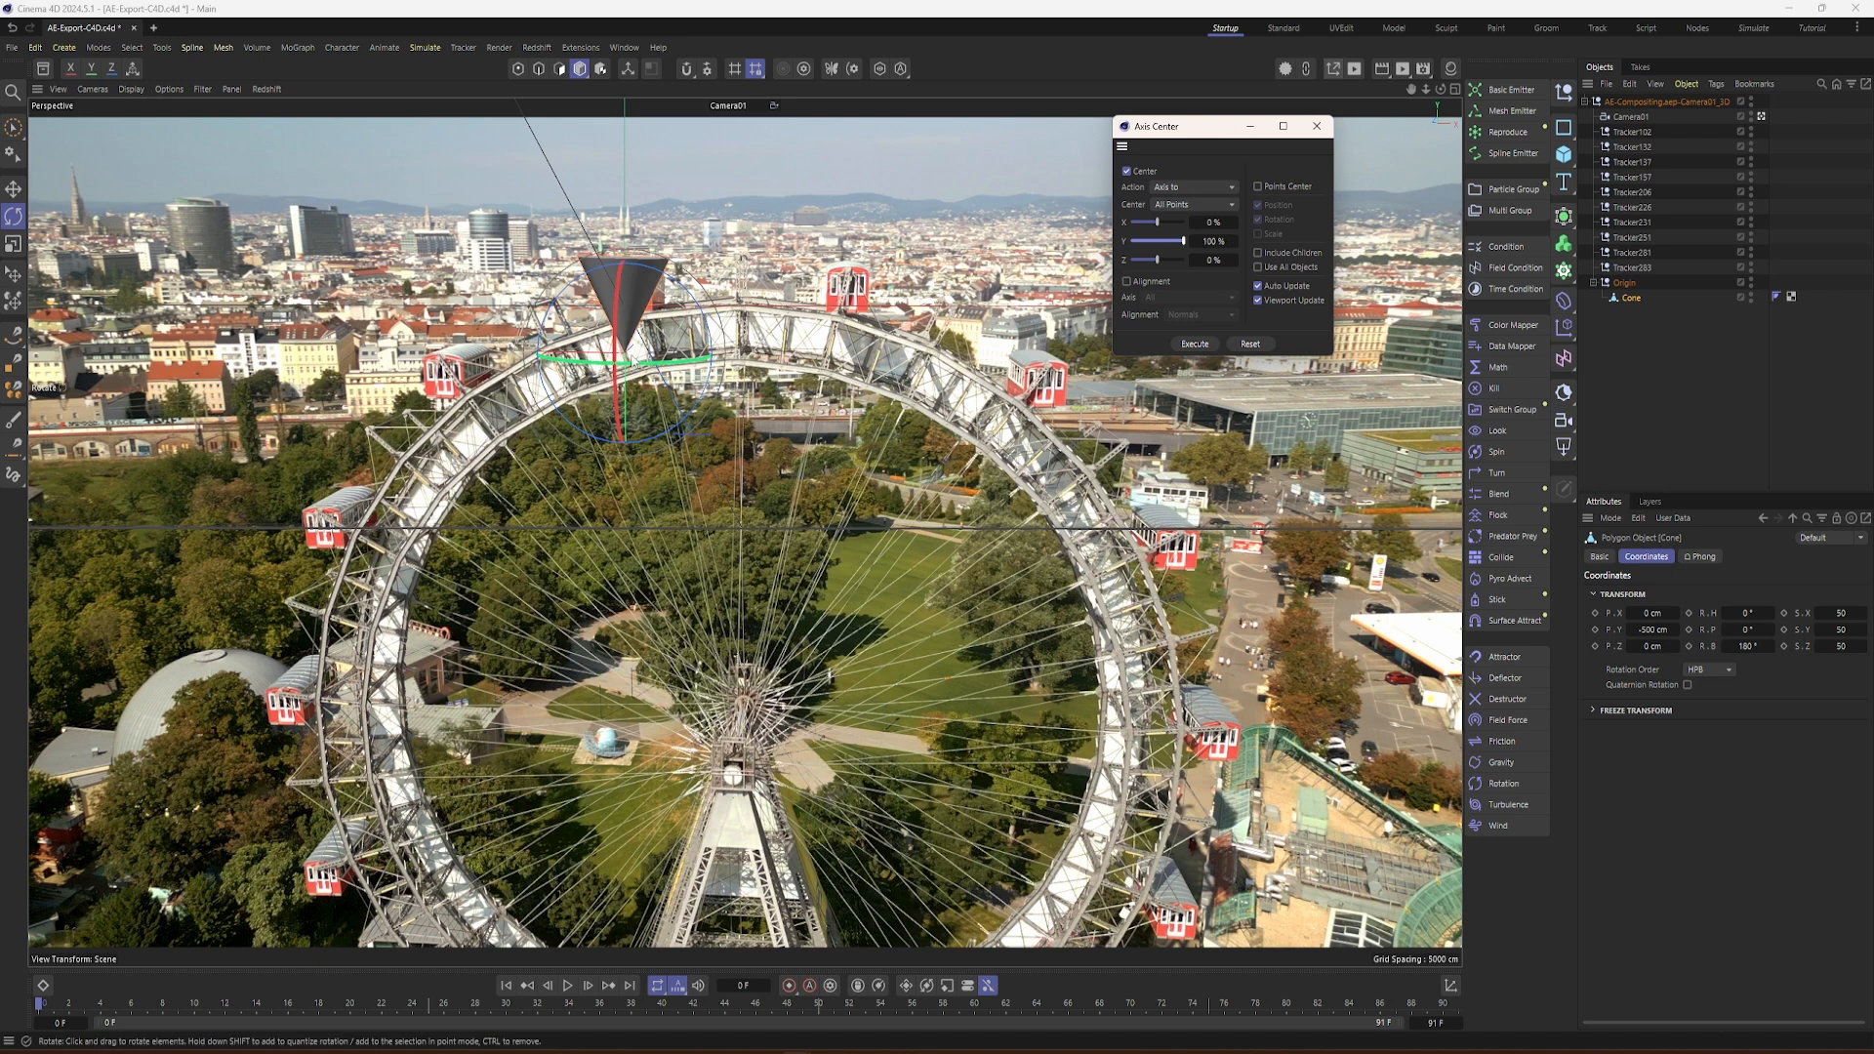
left_click(1199, 345)
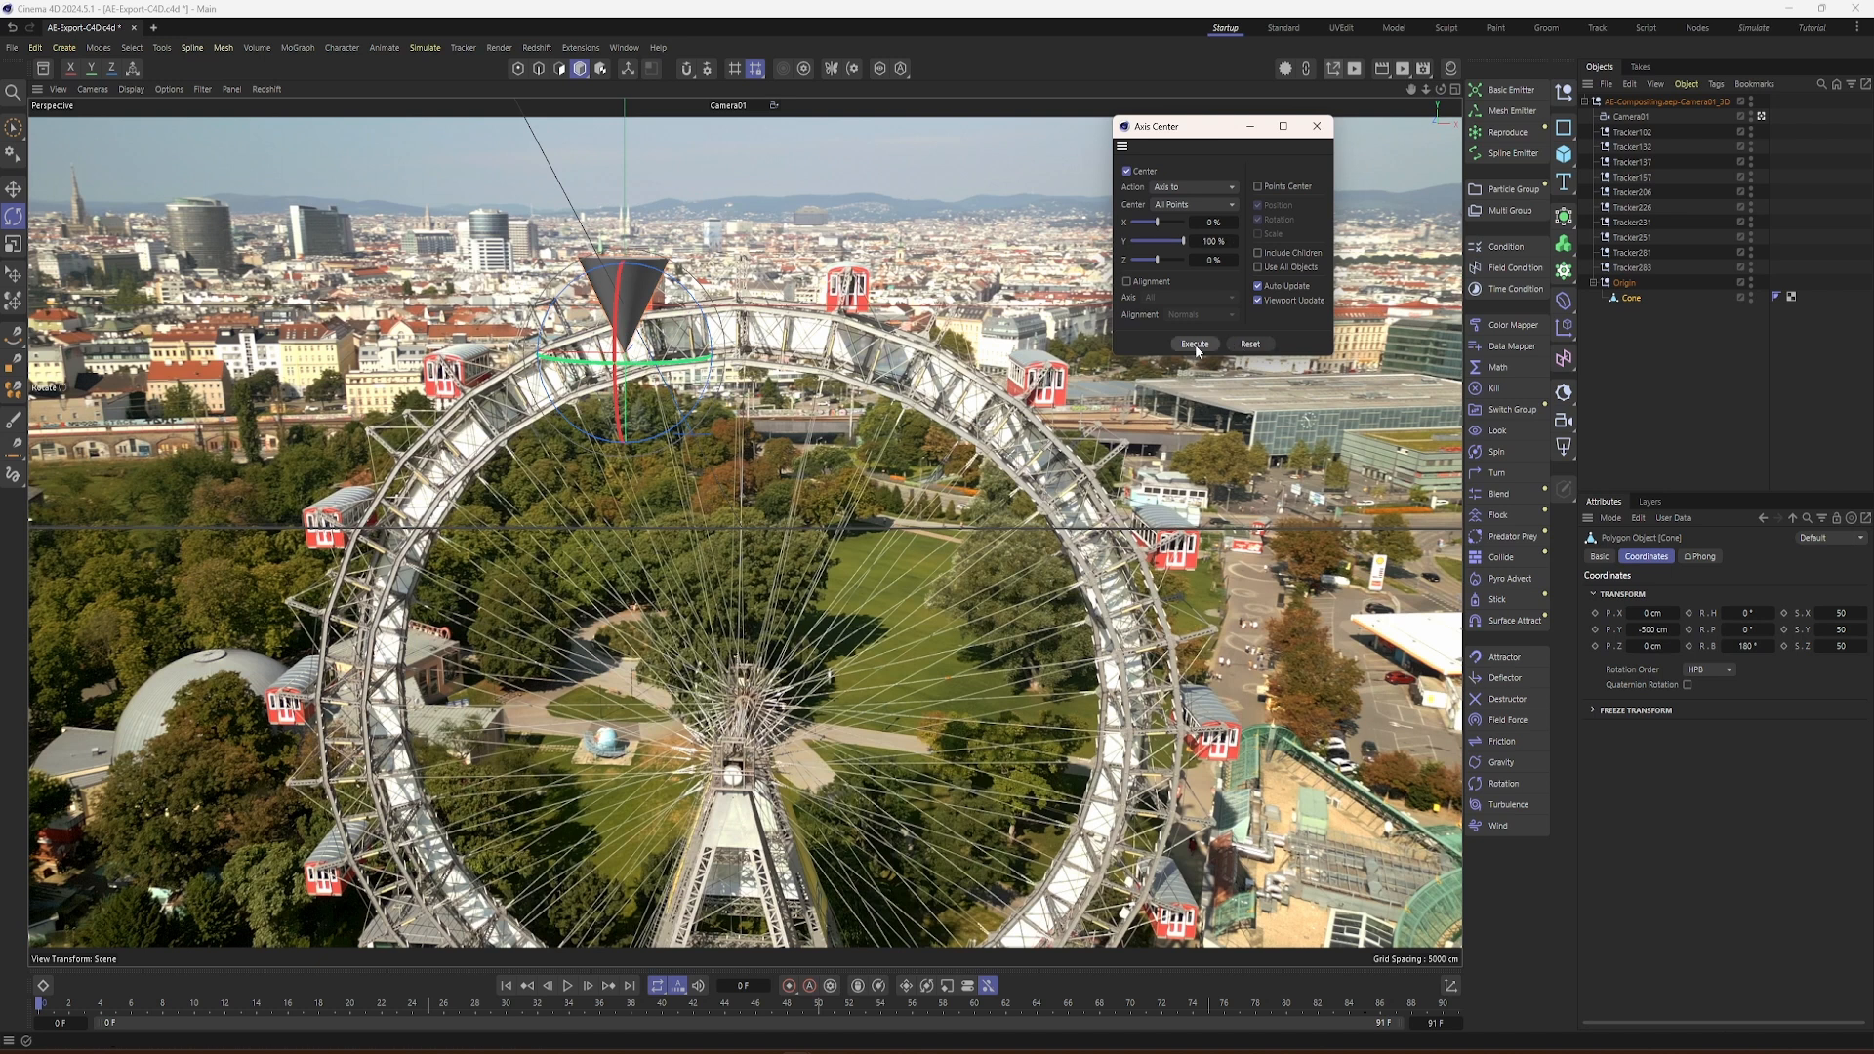
left_click(1317, 126)
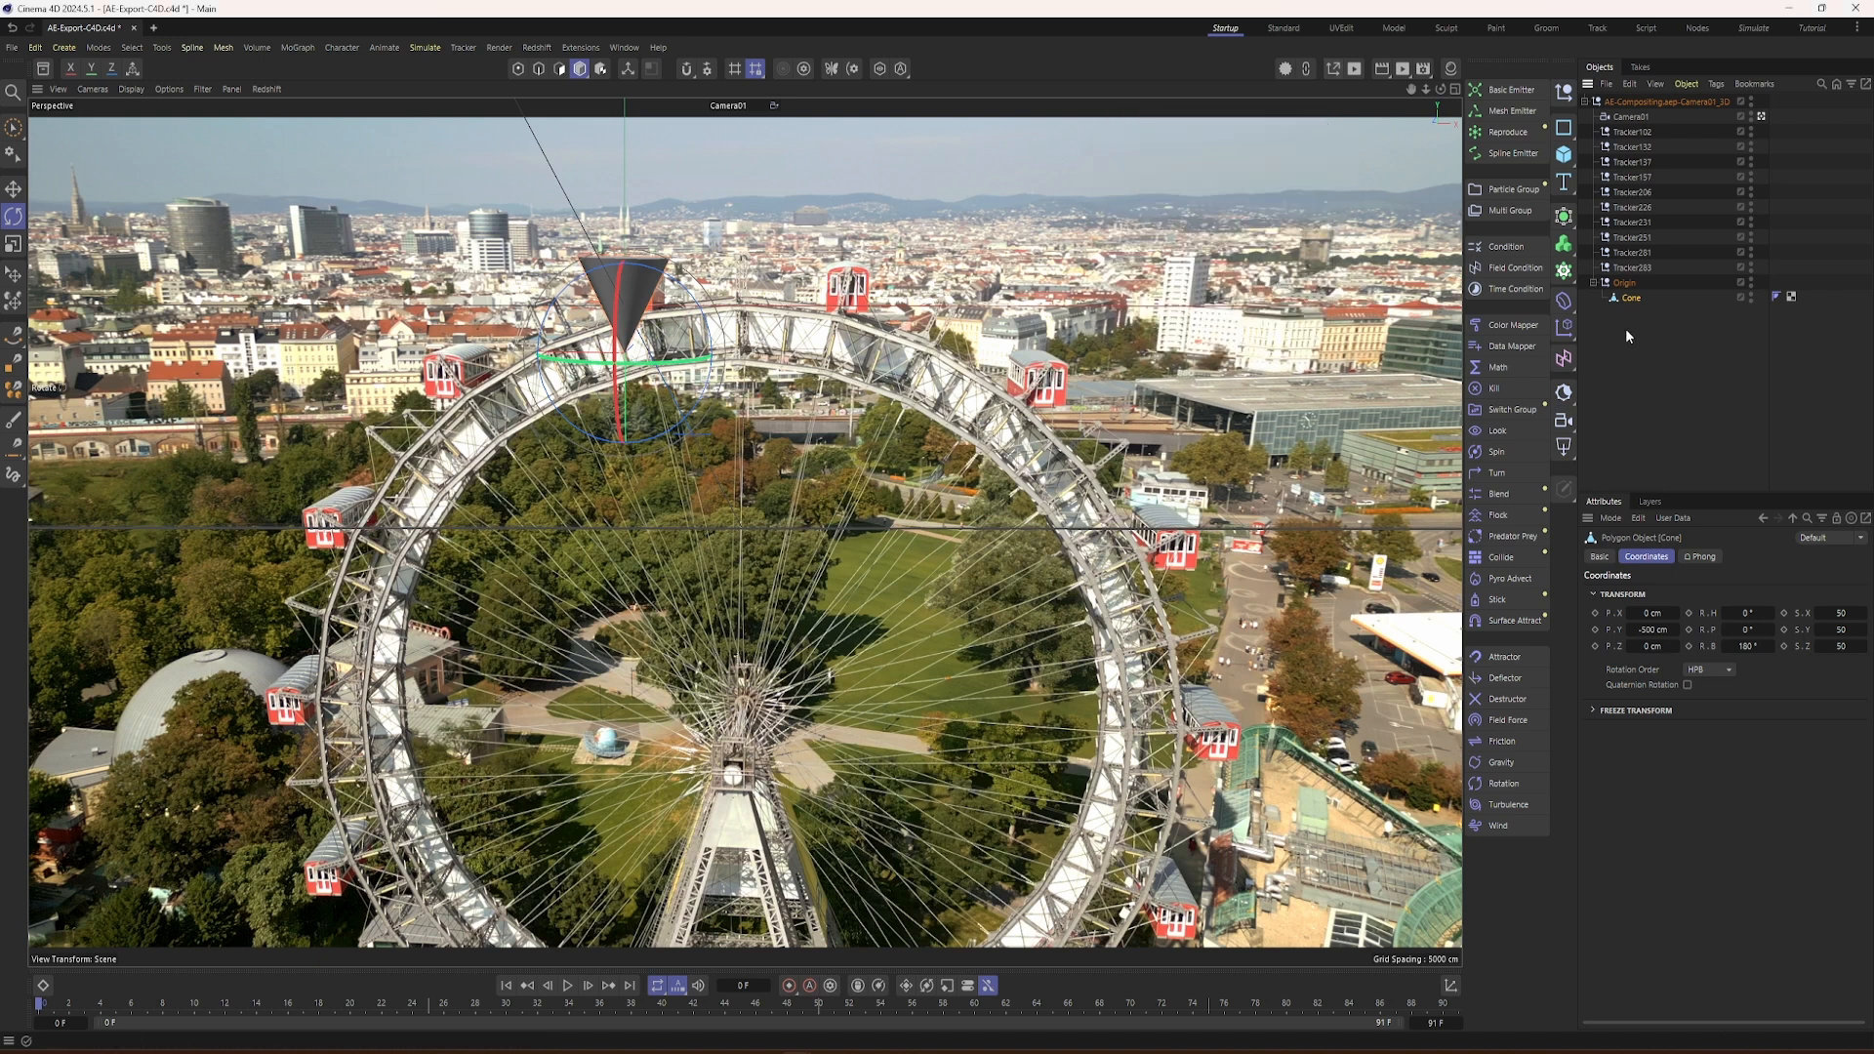
Step: Set the cone's Y position to 0 cm and play back the shot to check how well it sticks to the wheel
left_click(1651, 630)
type("0")
key("Return")
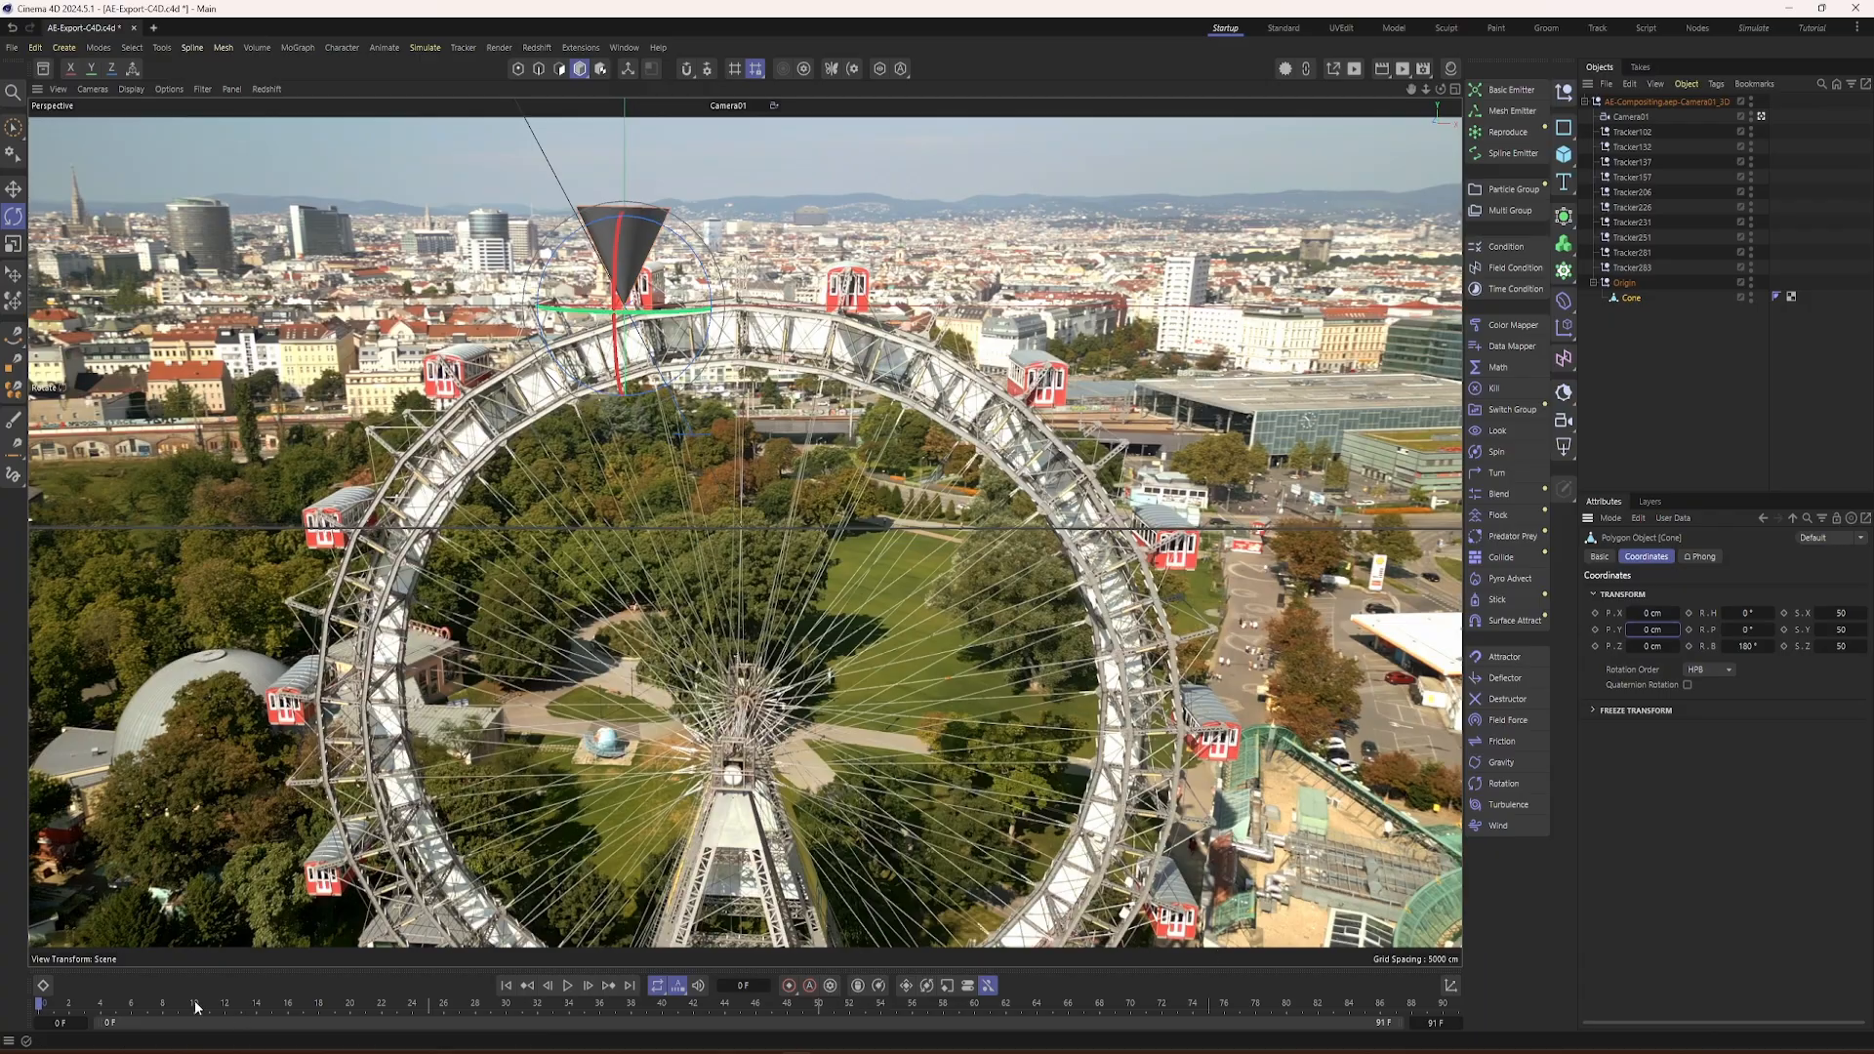
mouse_move(43, 1010)
left_mouse_down()
mouse_move(280, 1027)
mouse_move(1067, 1014)
mouse_move(55, 1011)
left_mouse_up()
left_click(568, 985)
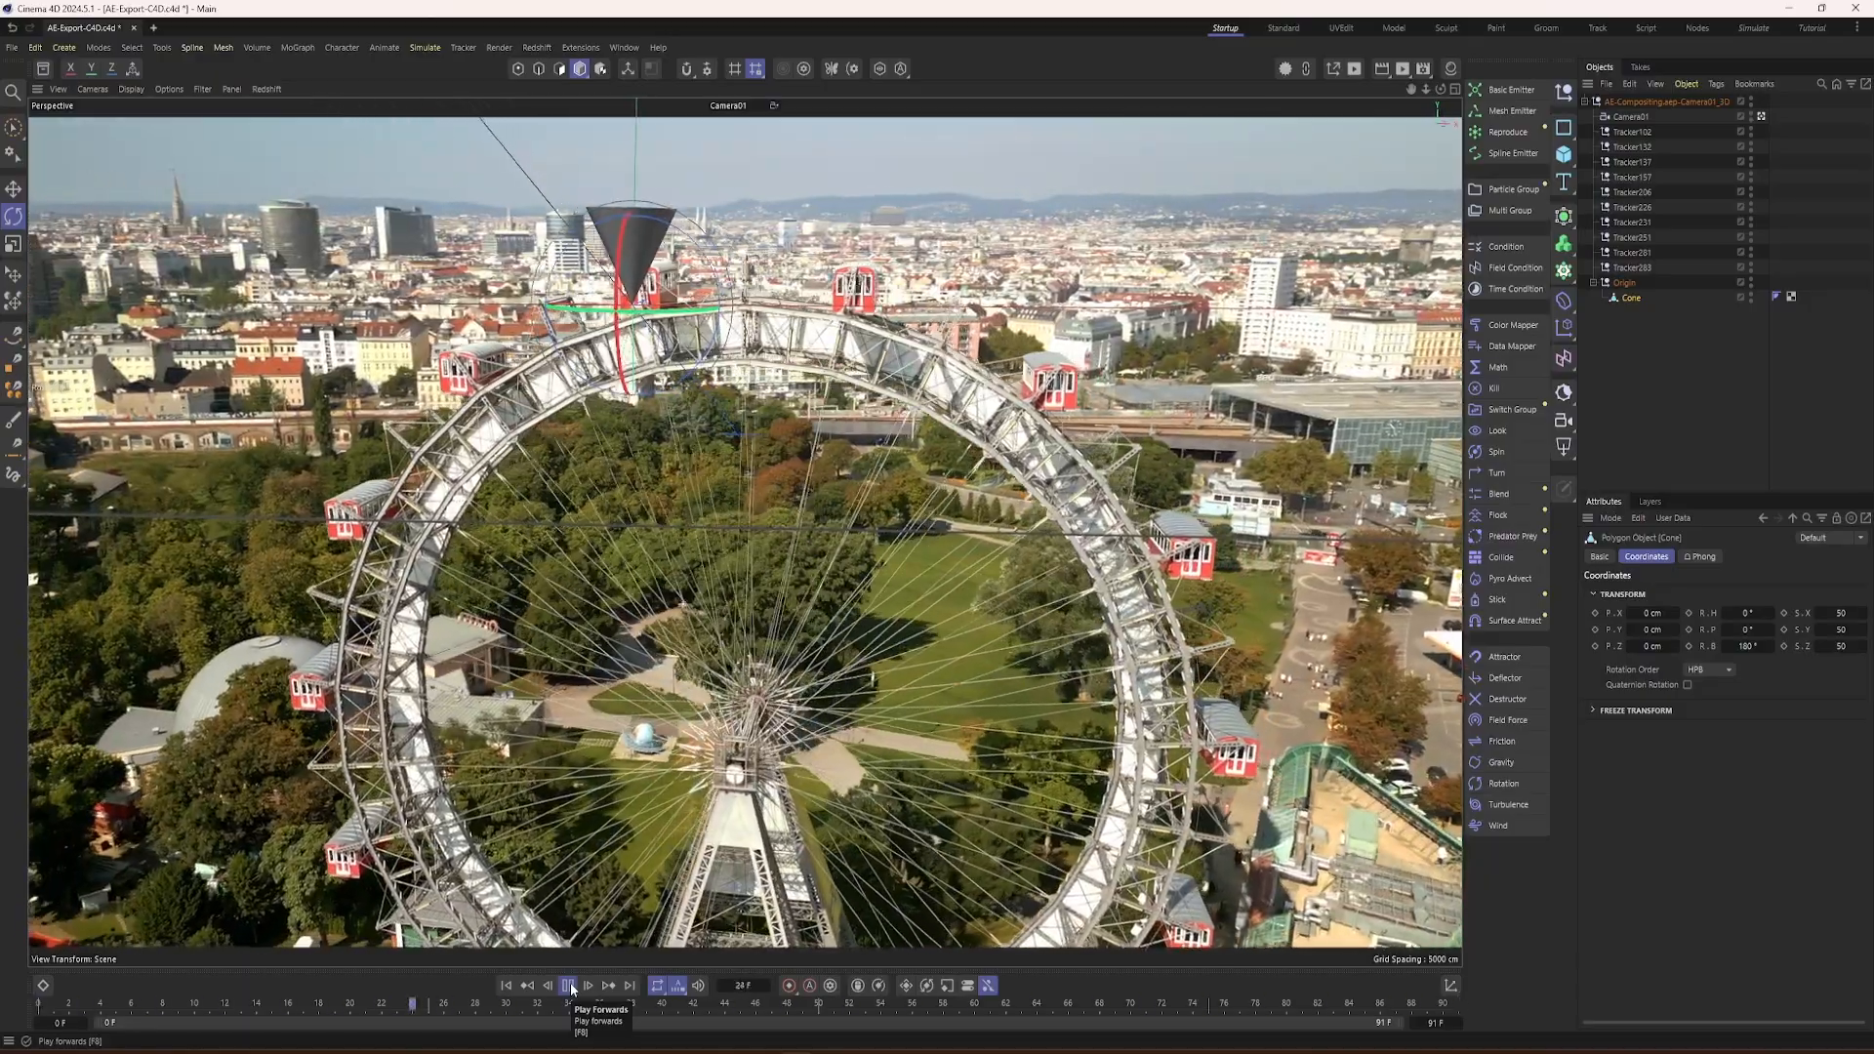
left_click(569, 985)
left_click_drag(494, 1008, 101, 1008)
Step: Save the project, delete all the Tracker nulls while keeping Camera01 and Origin, and save it again
left_click(12, 48)
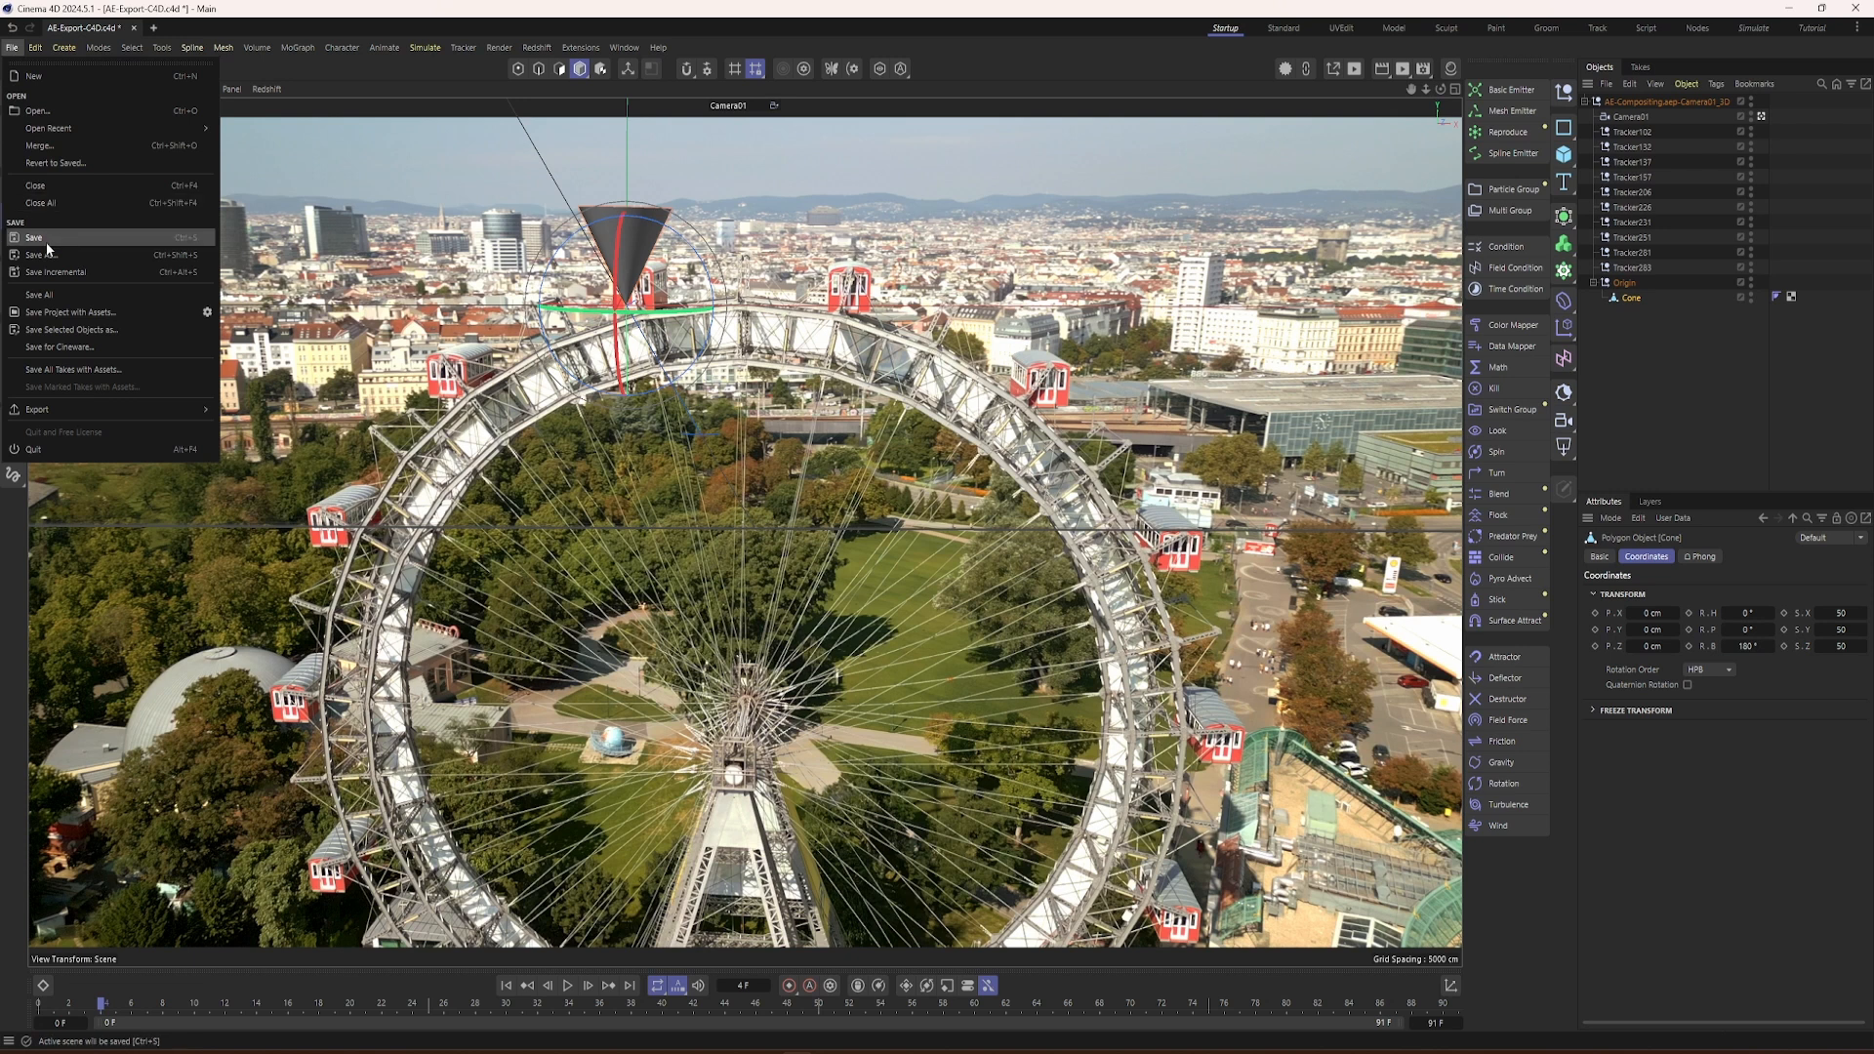
left_click(39, 237)
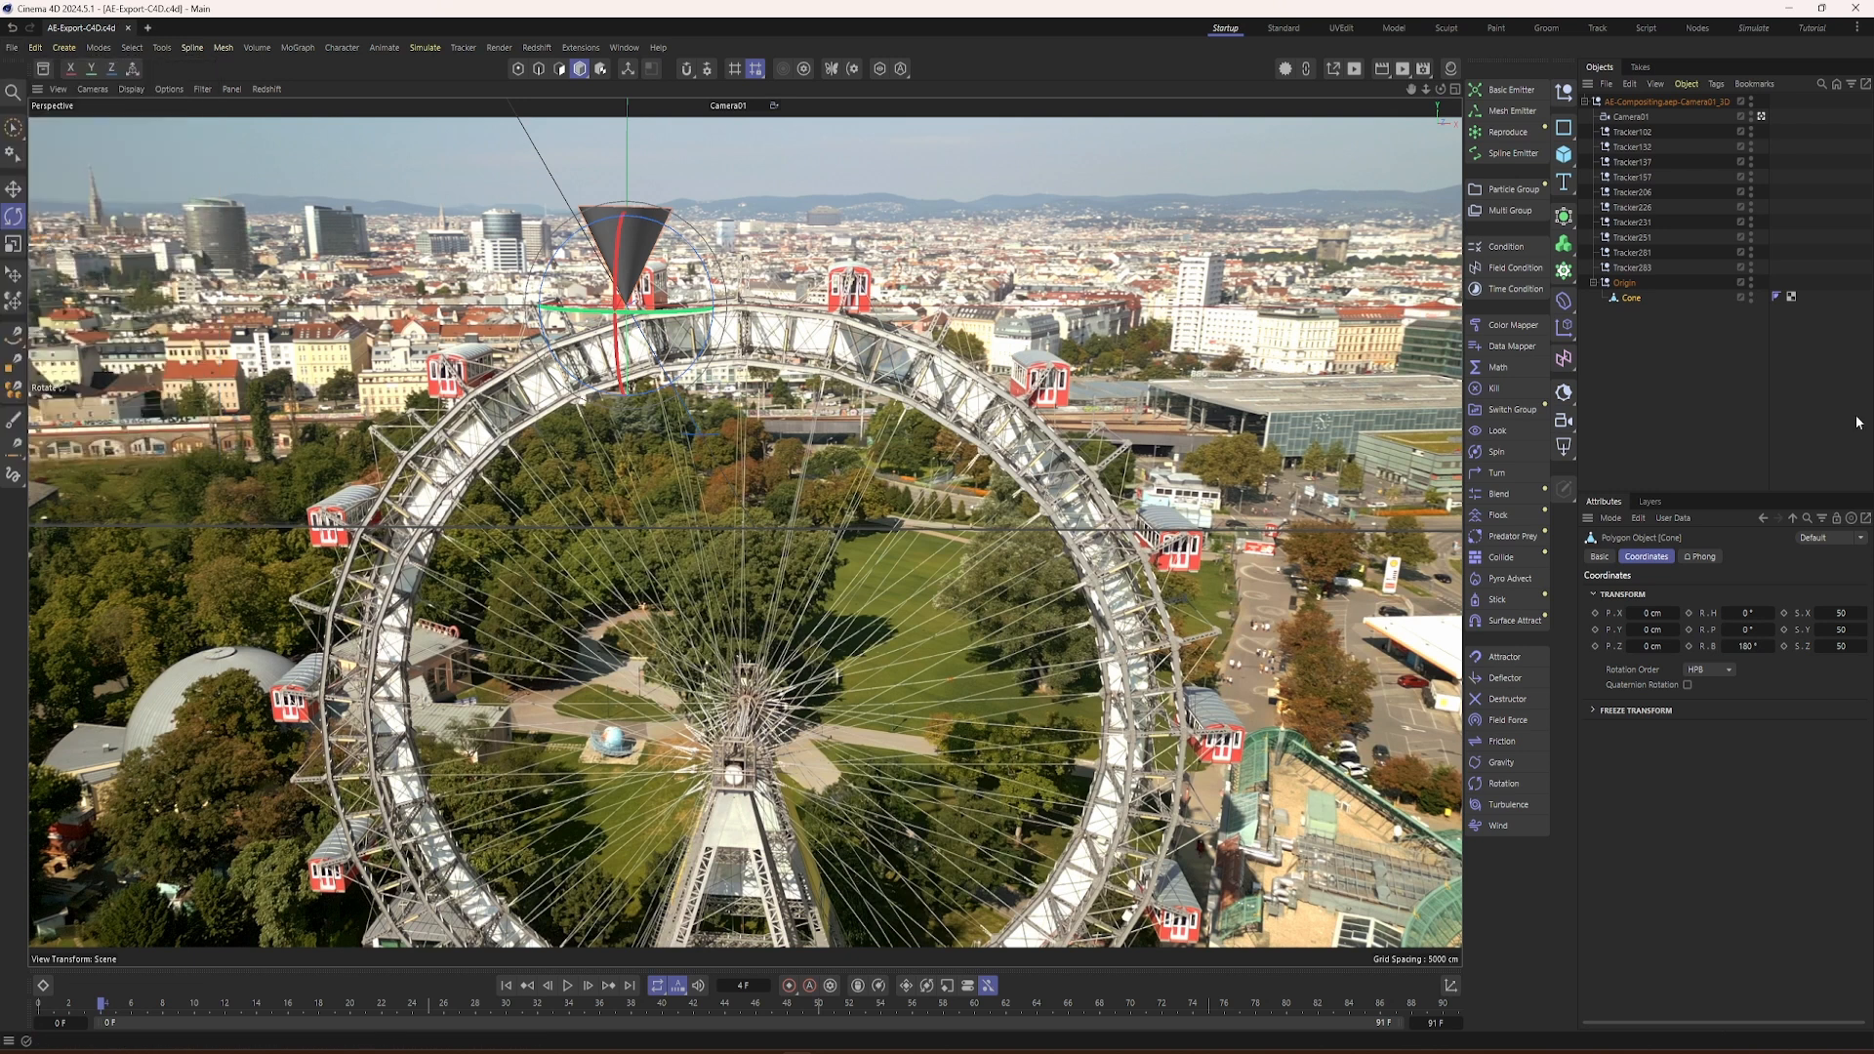
left_click(1621, 132)
left_click(1630, 268, "shift")
key("Delete")
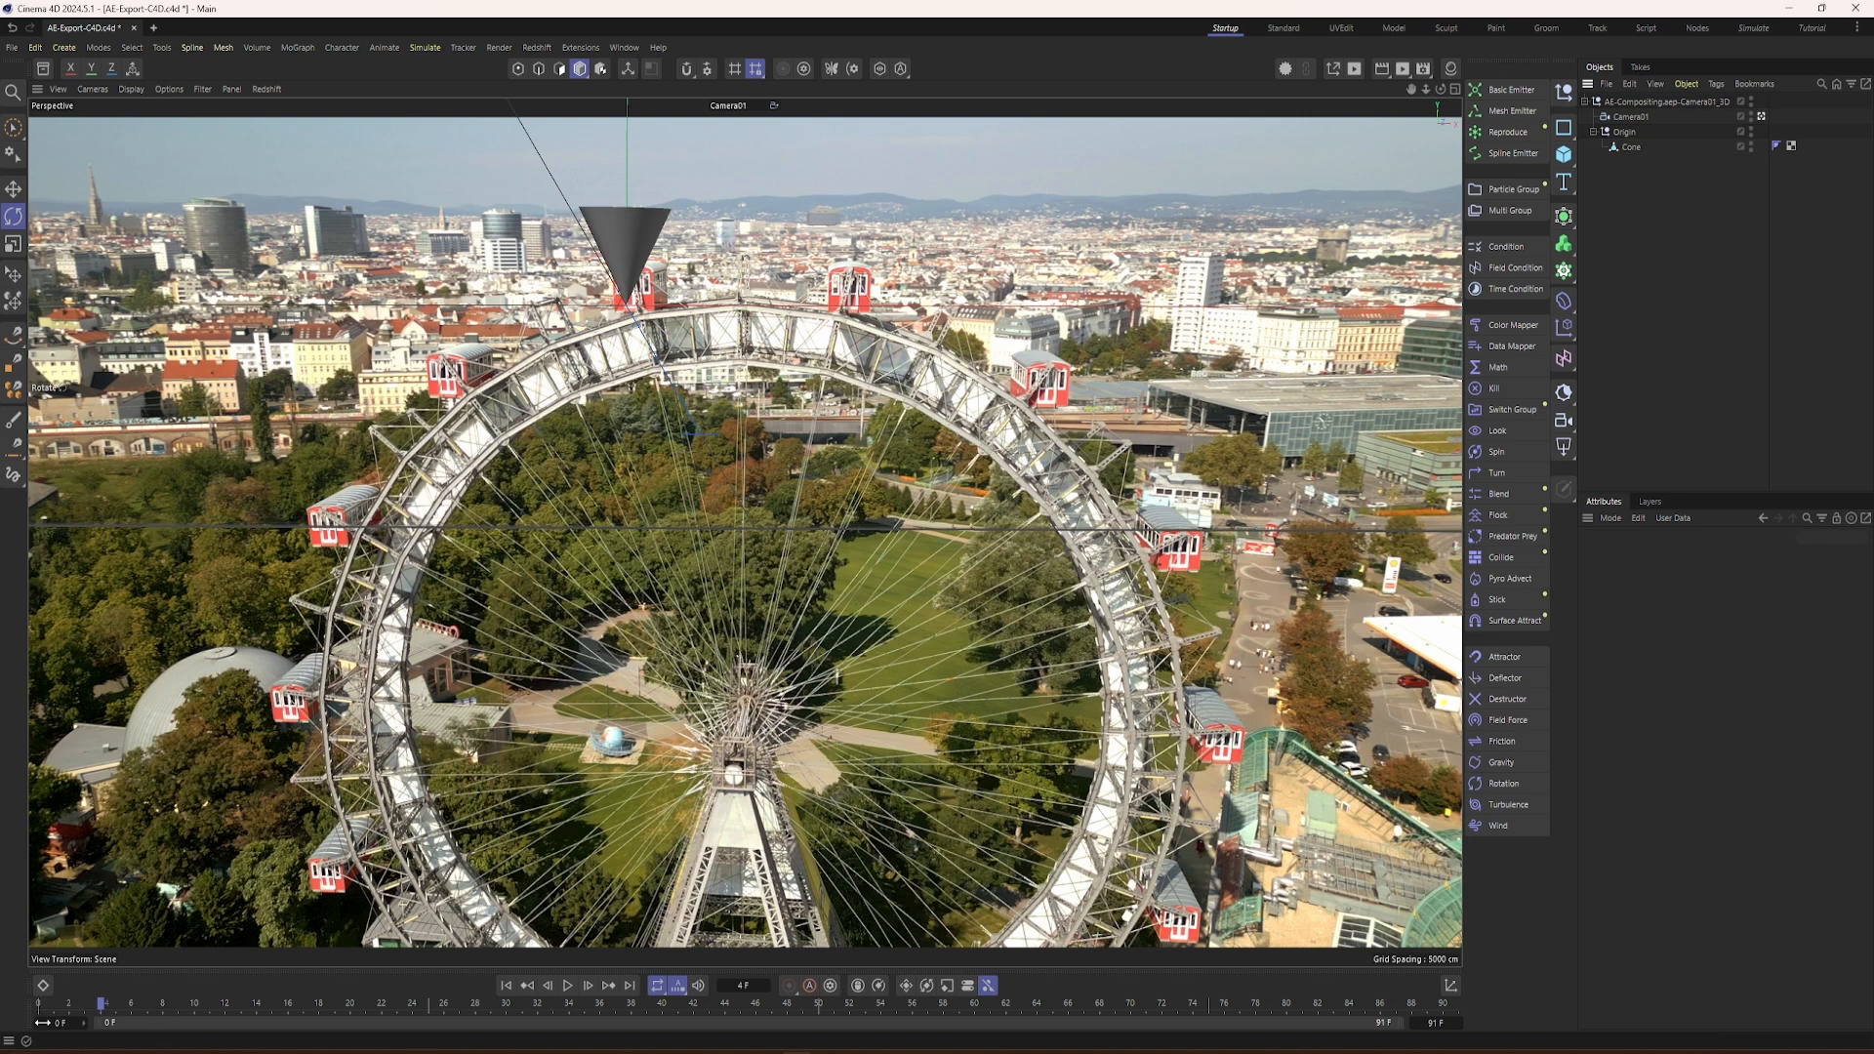
key("ctrl+s")
left_click_drag(101, 1006, 39, 1030)
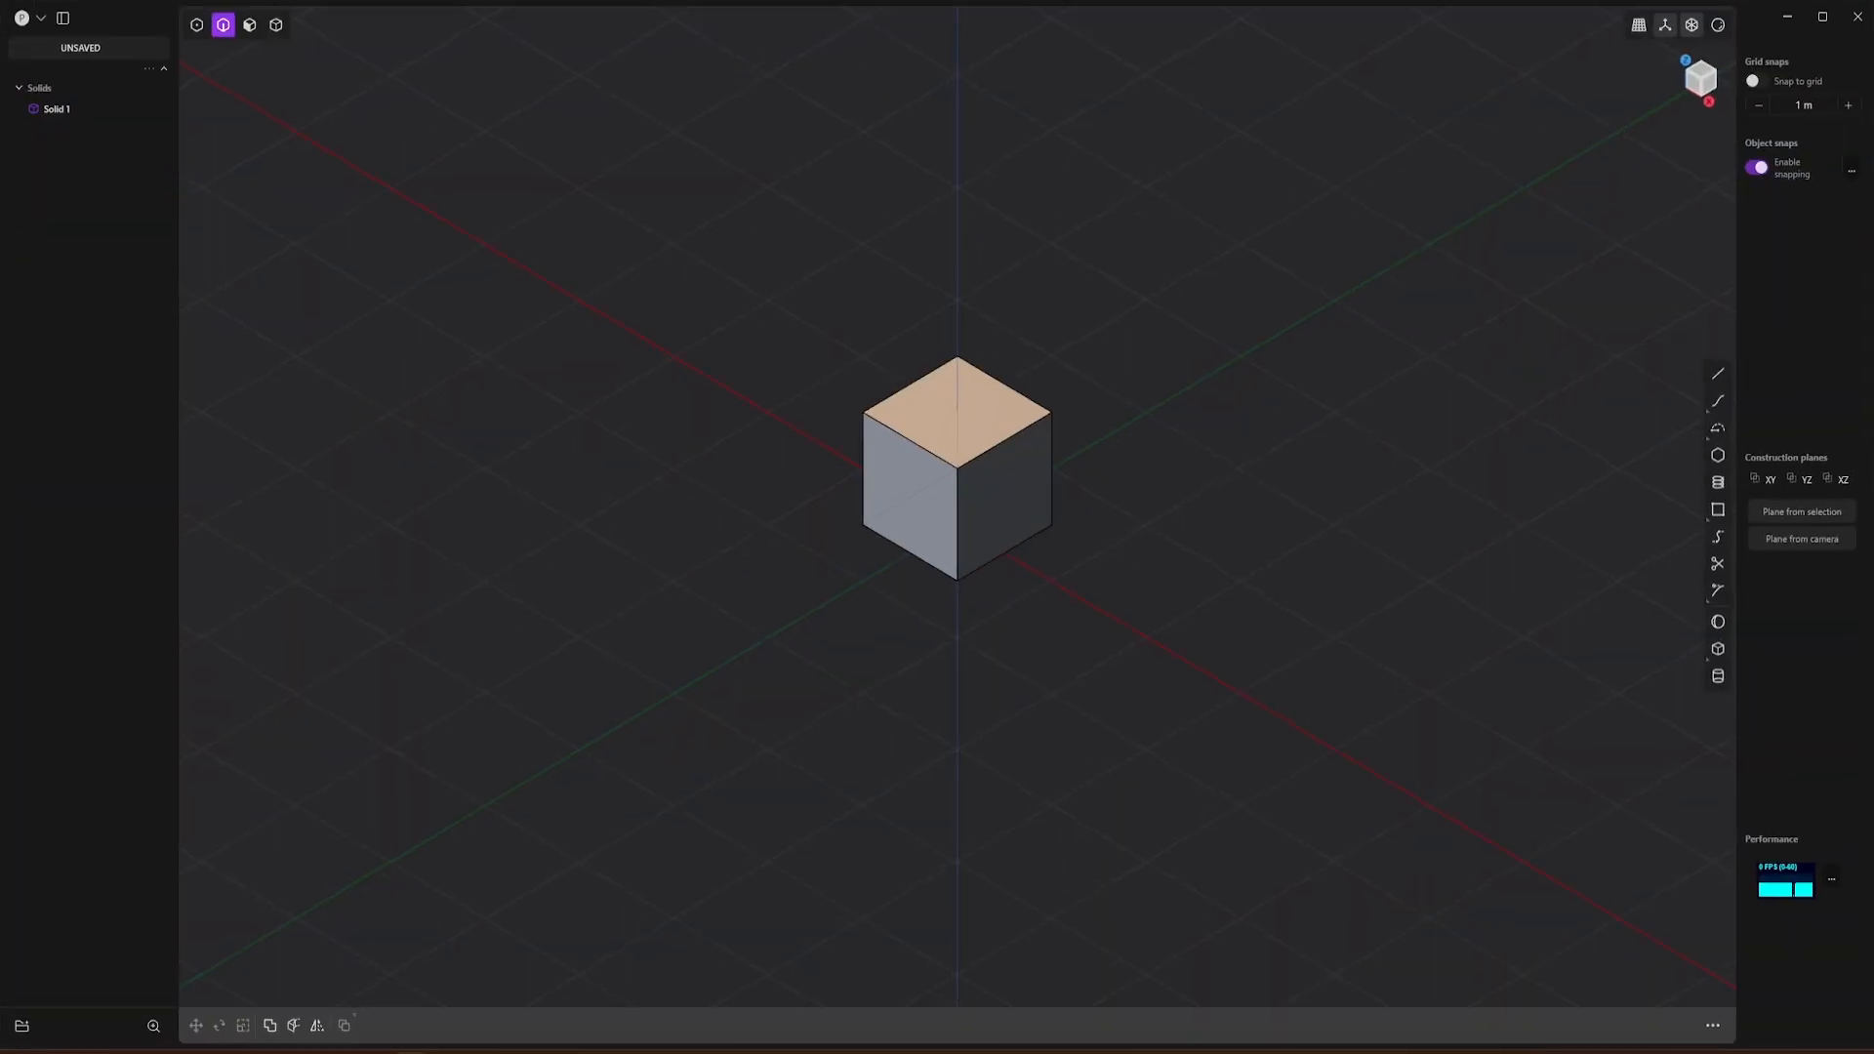
Step: Switch to Plasticity and delete the default cube
key("4")
left_click(1051, 480)
key("Delete")
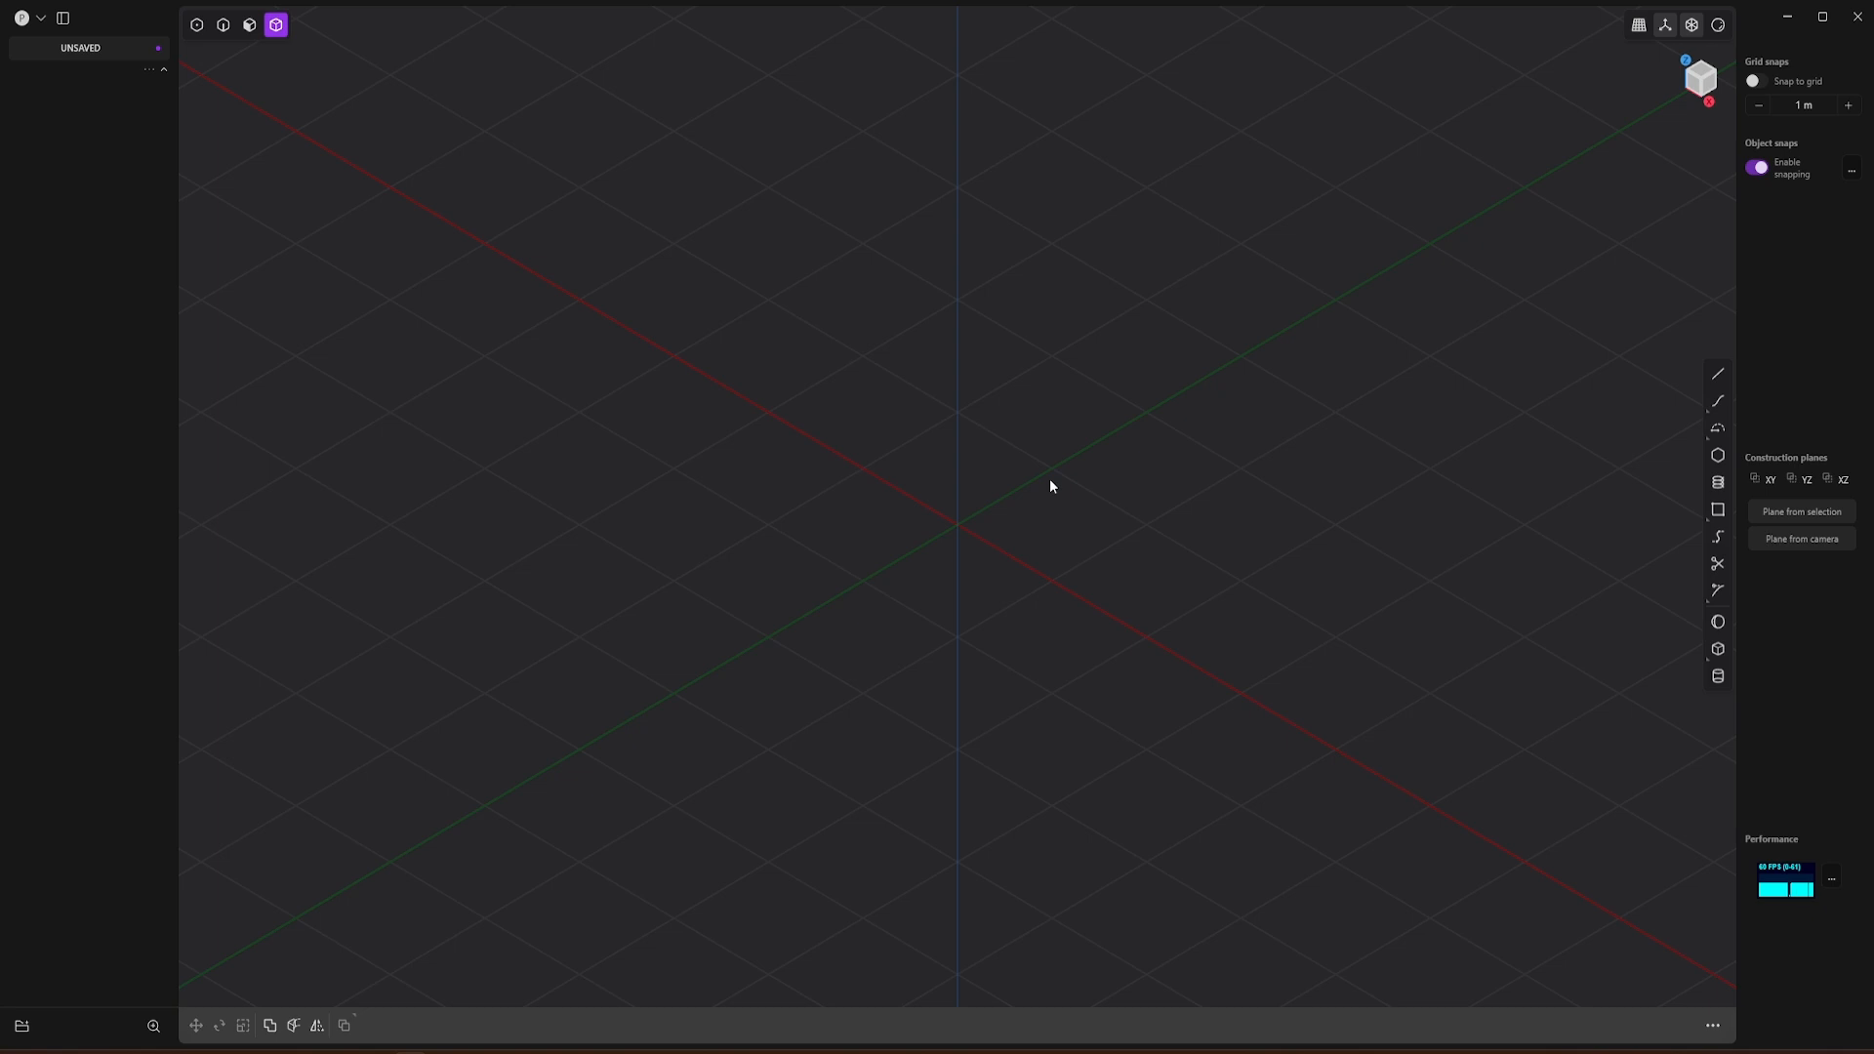
Step: Draw a corner rectangle about 2 m by 3.38 m from the origin in the top view
left_click(1701, 70)
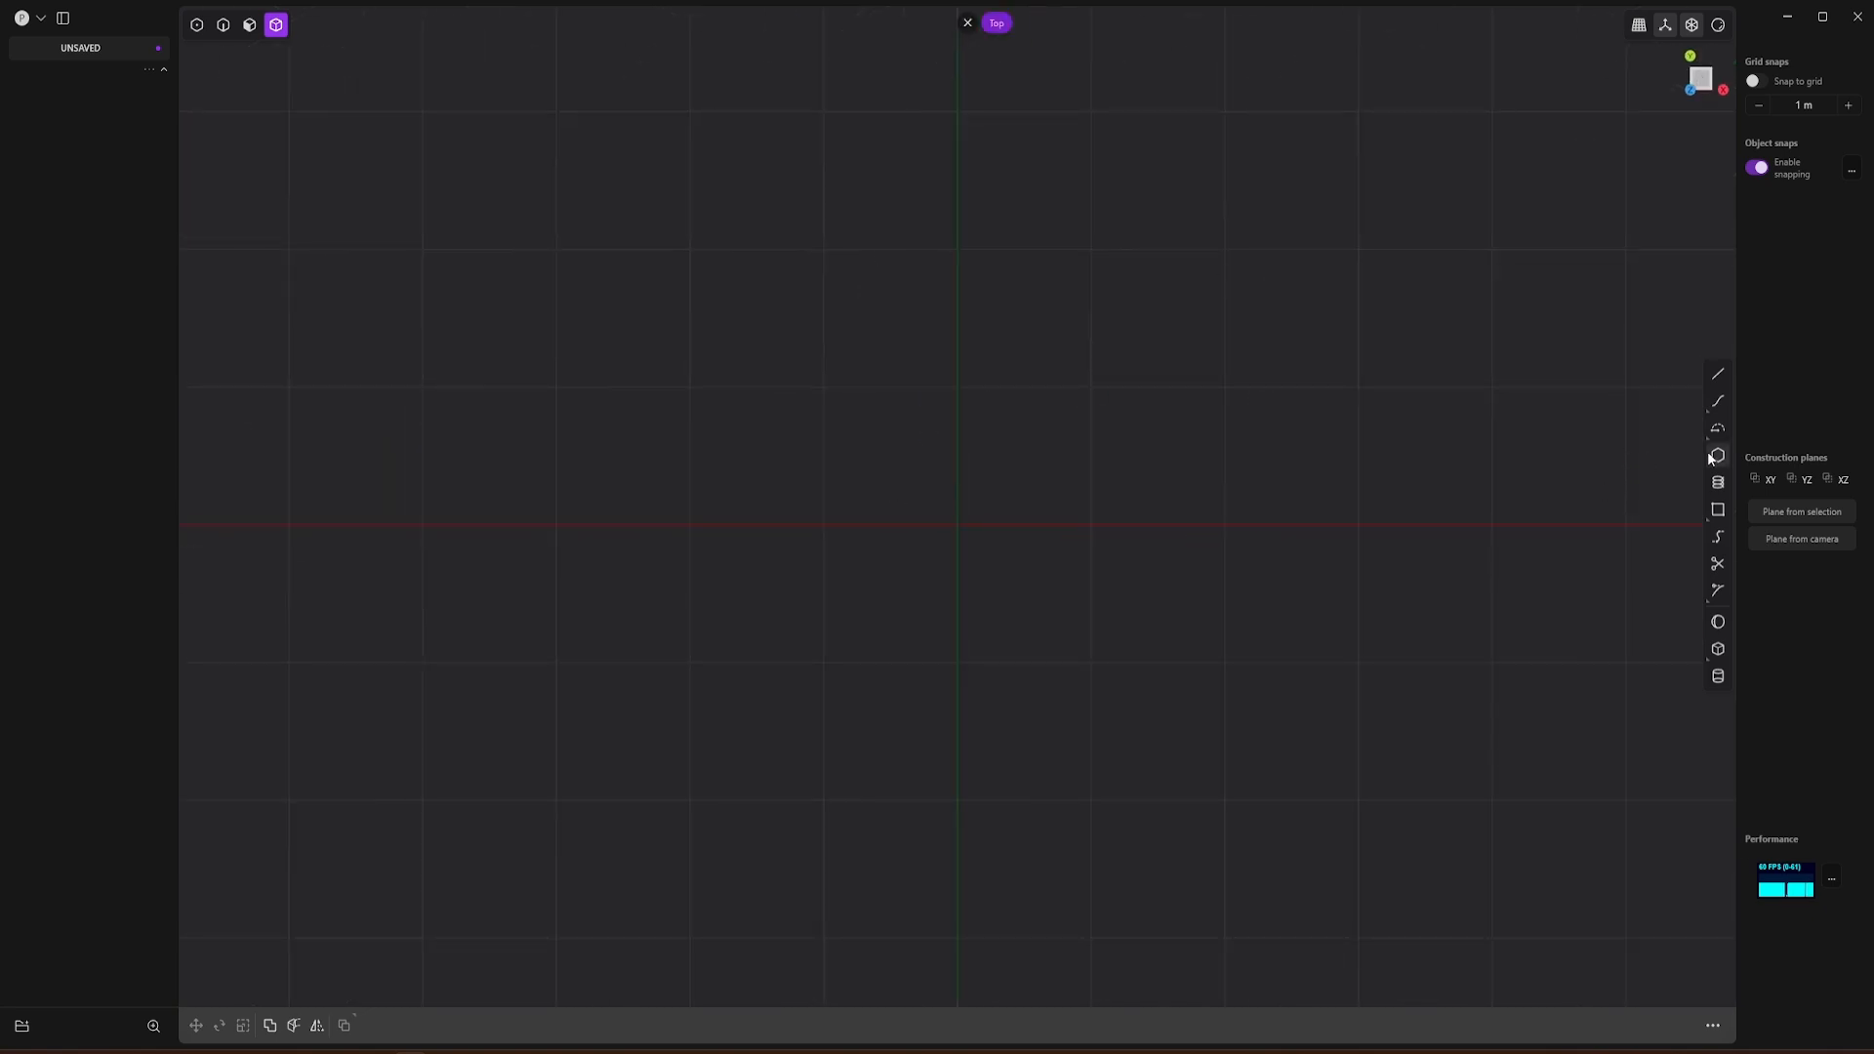
left_click(1718, 509)
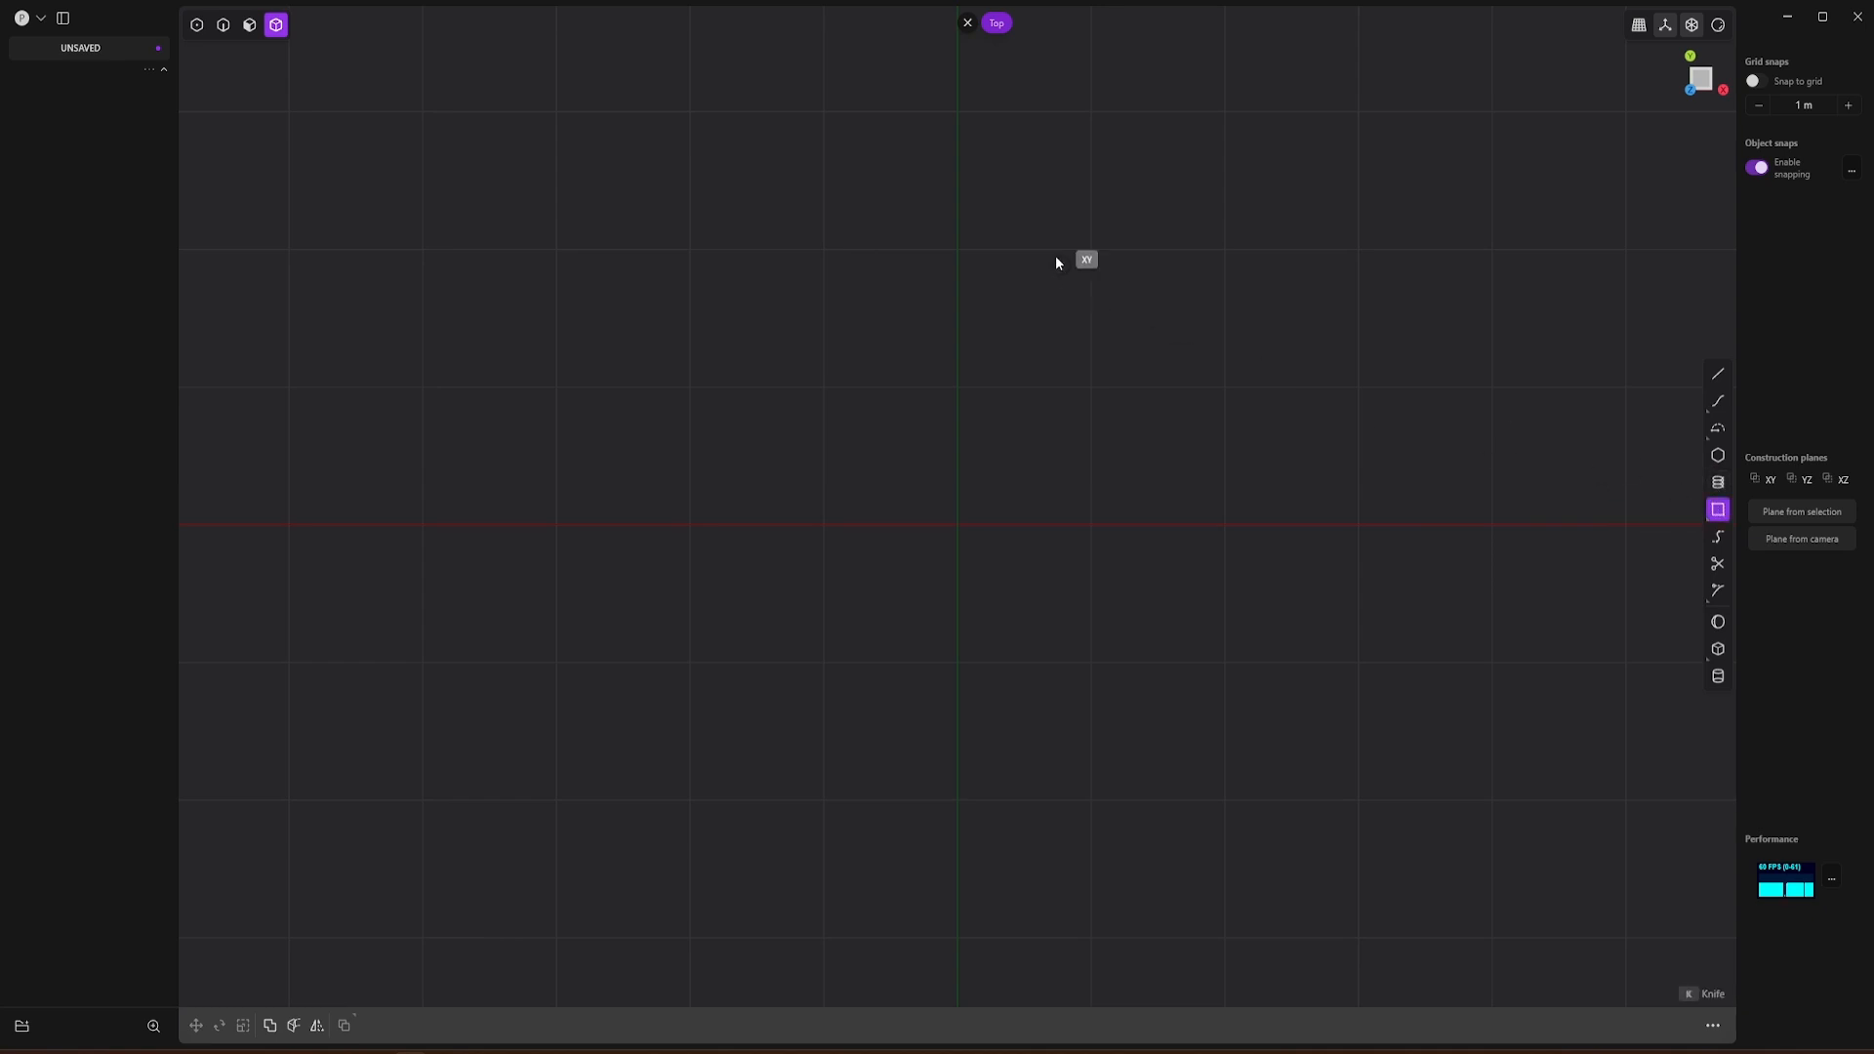
left_click(957, 524)
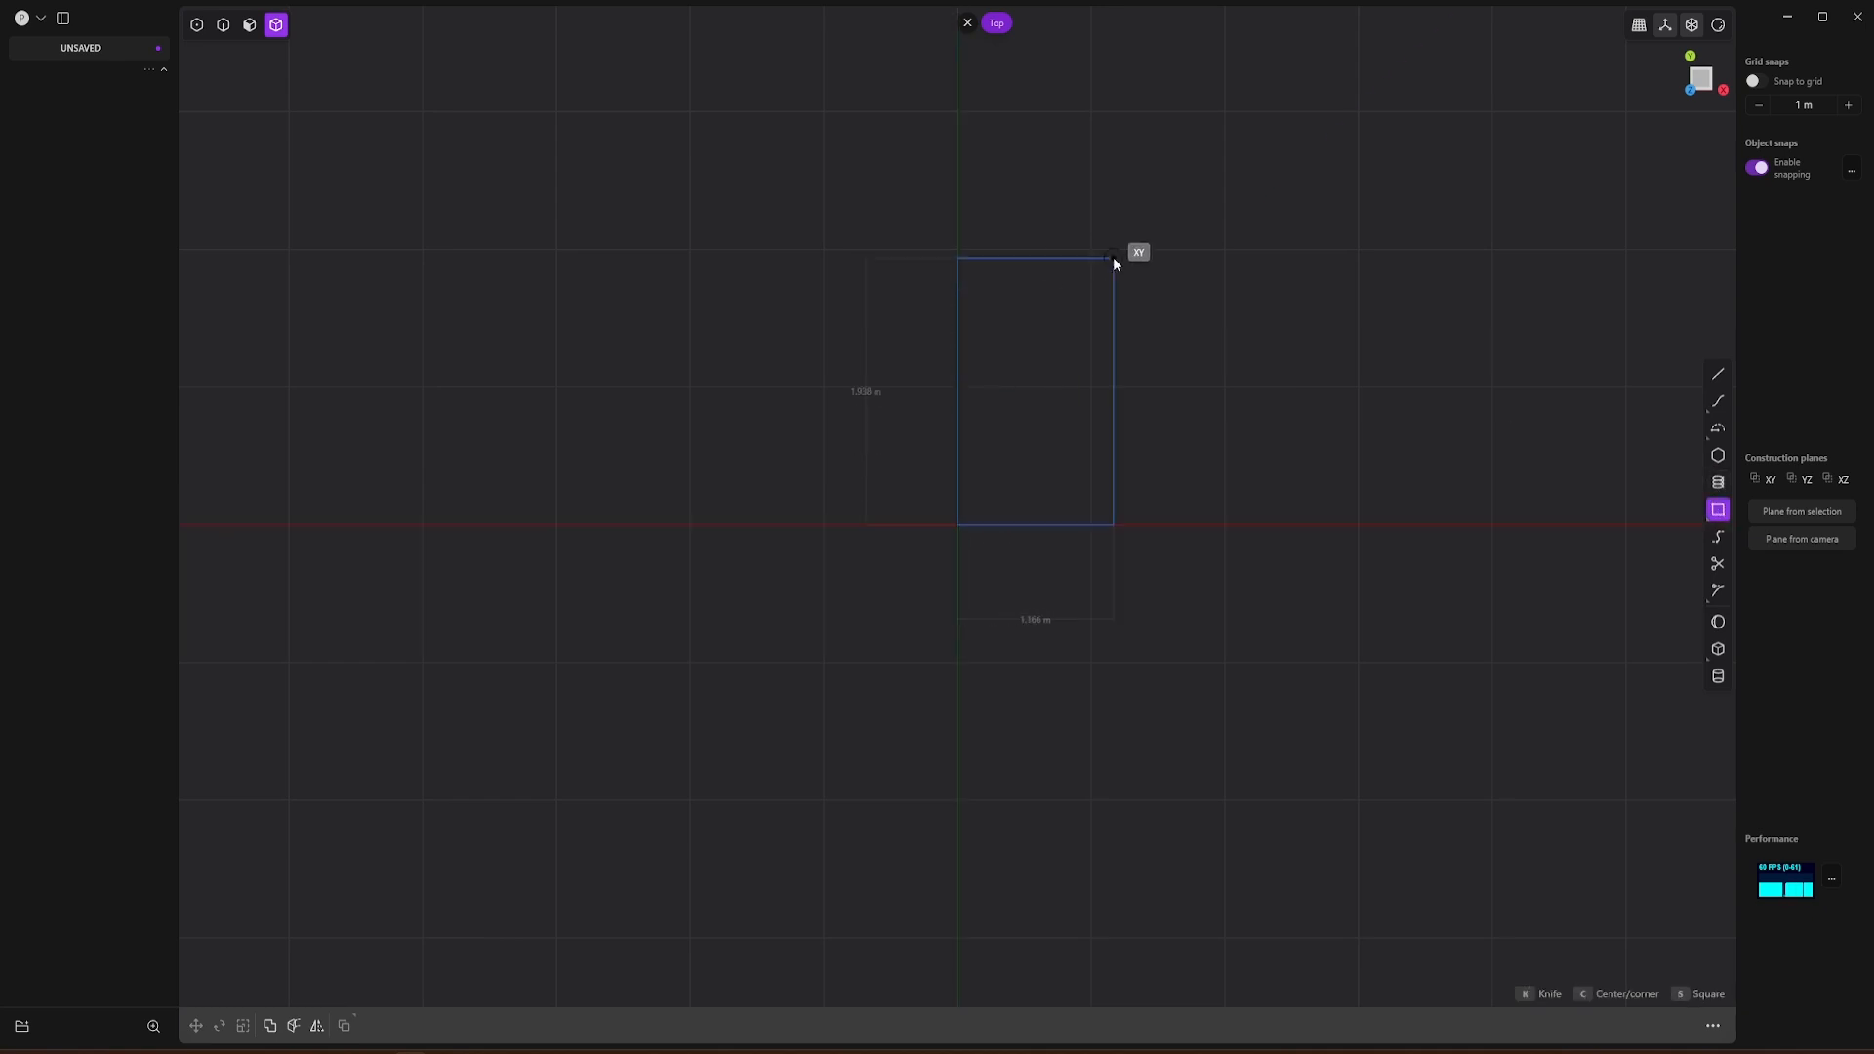
left_click(1225, 60)
Step: Extrude the rectangle upward about 2.1 m into a solid box
middle_click_drag(1164, 222, 997, 366, "shift")
middle_click_drag(1123, 688, 1066, 485)
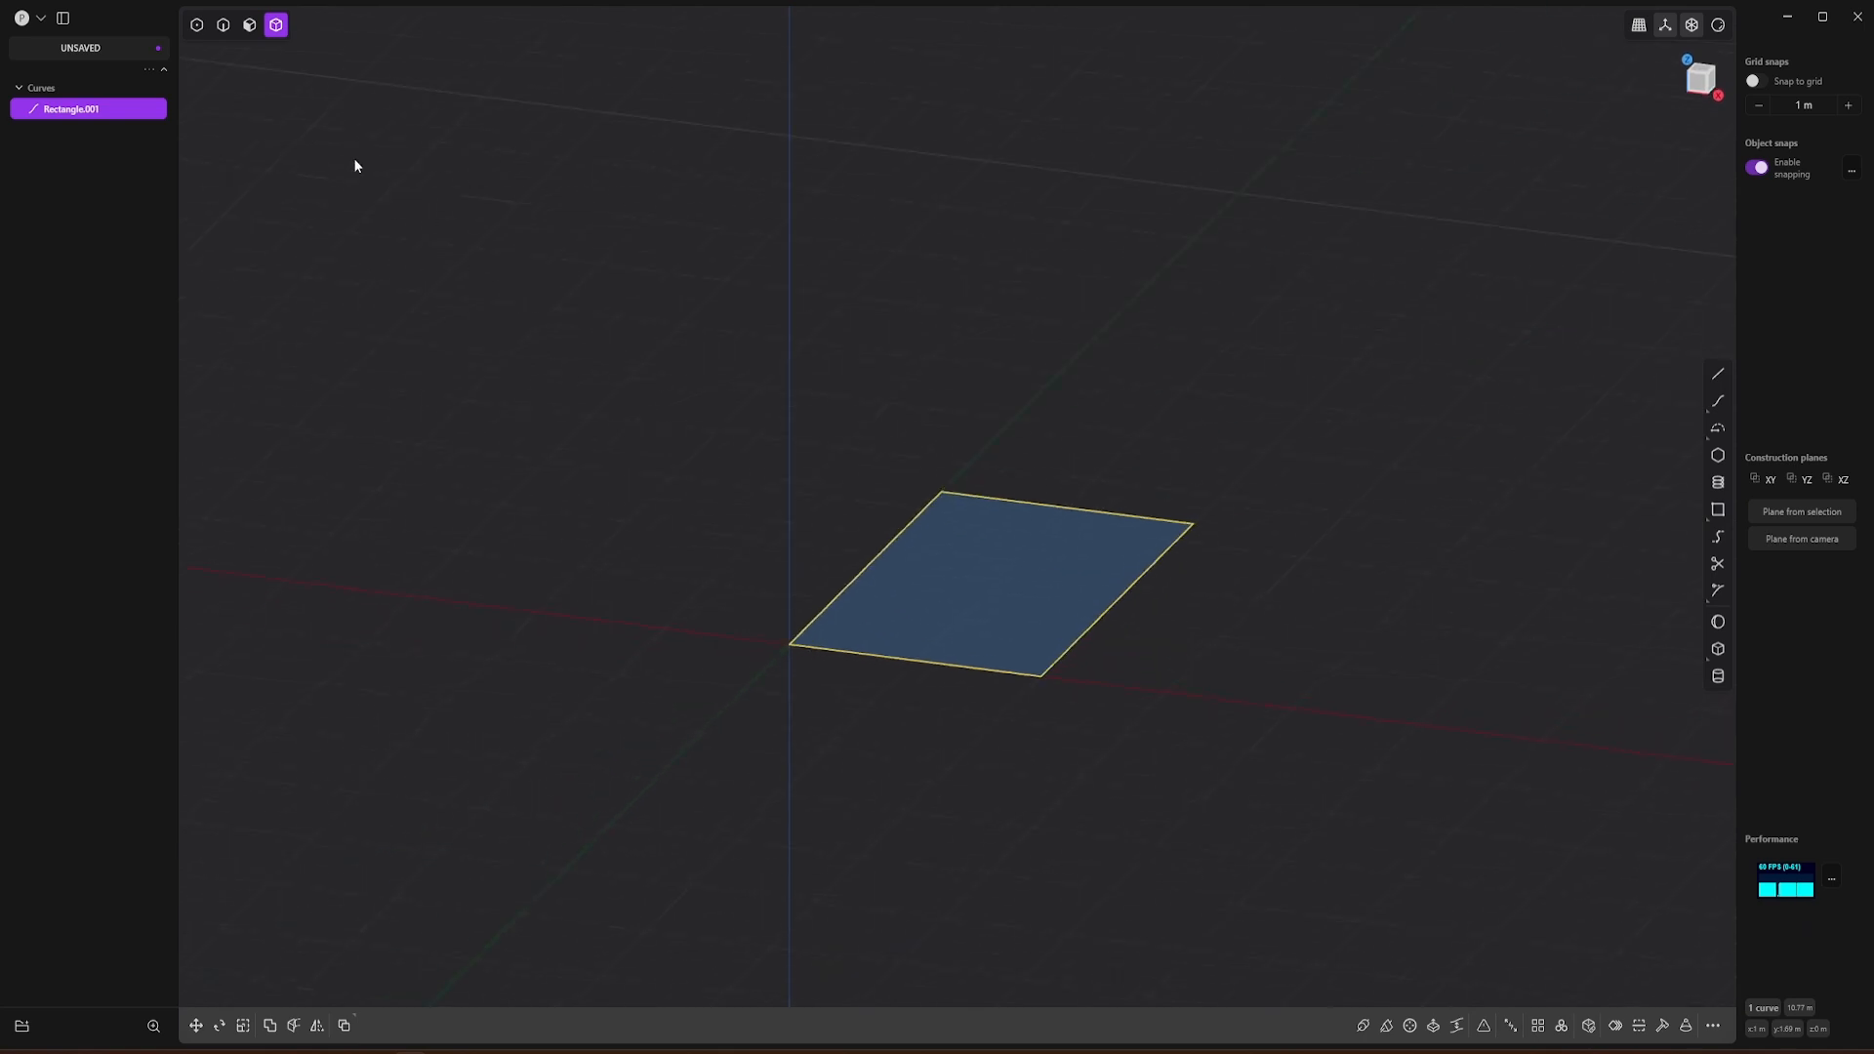
left_click(1011, 613)
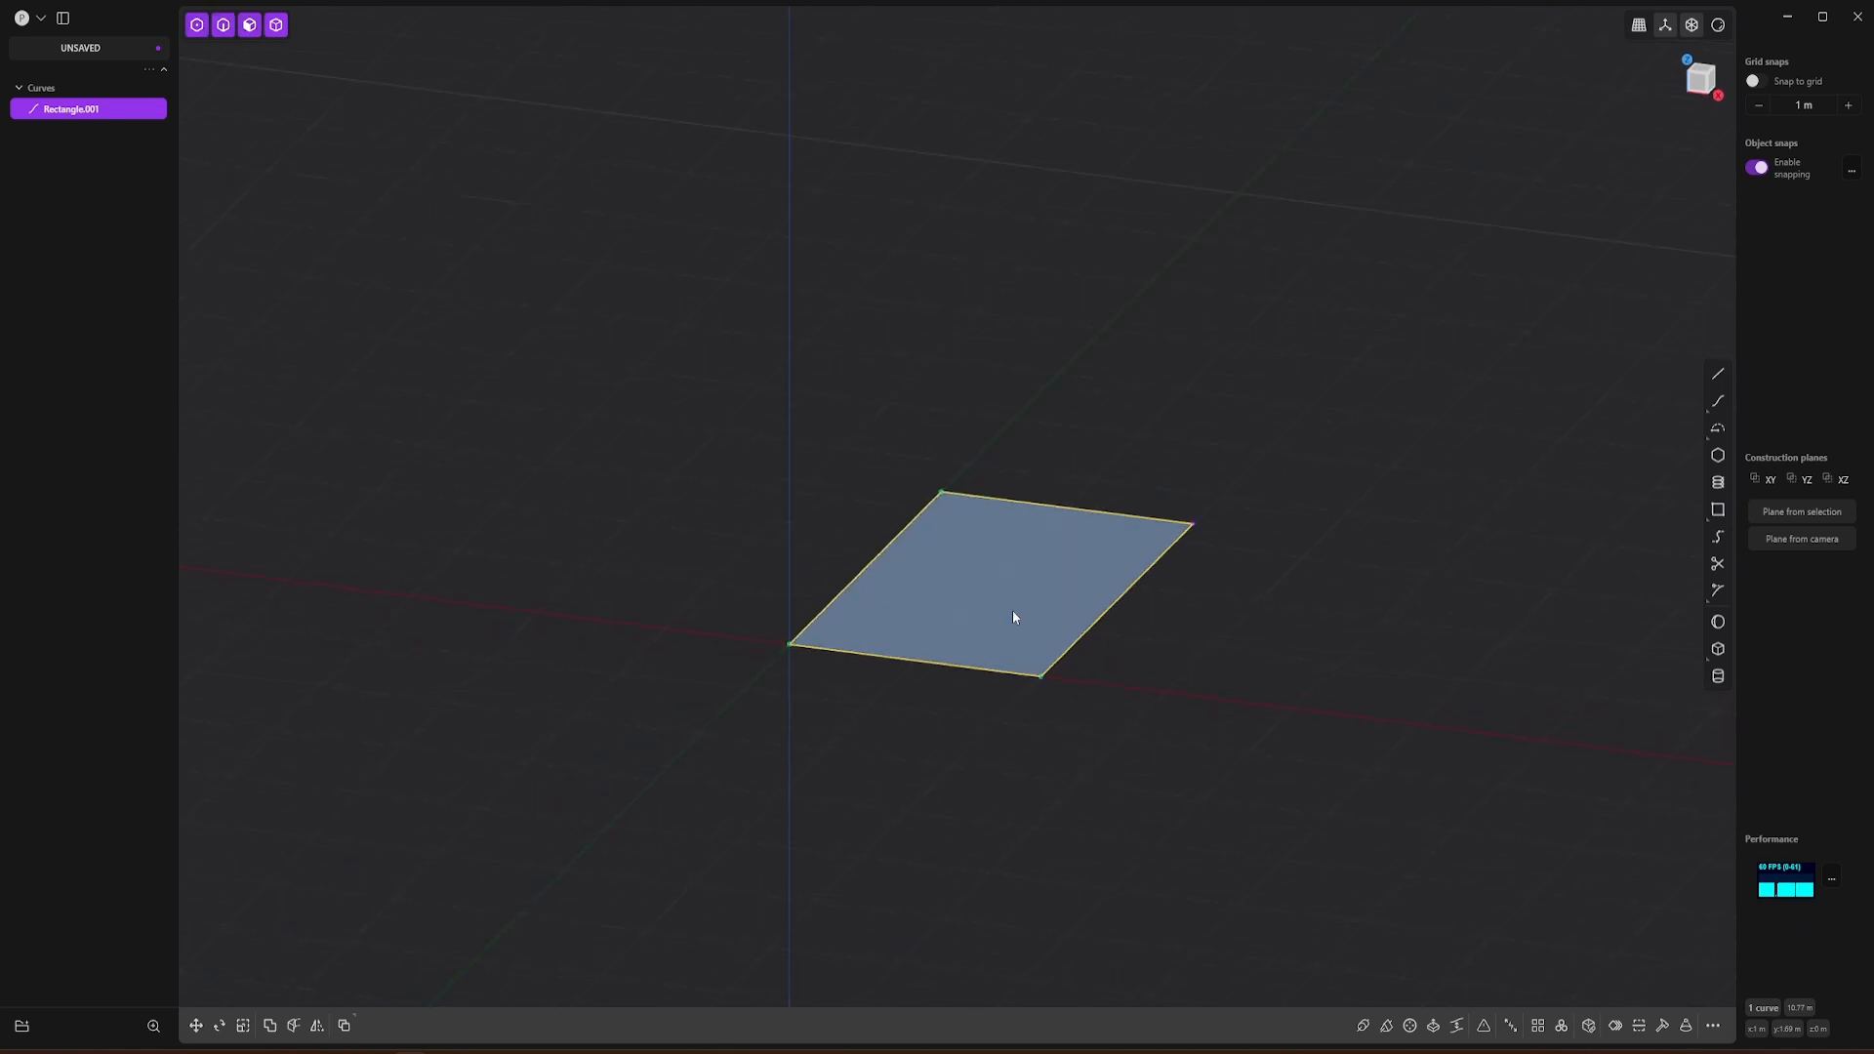
key("e")
left_click_drag(1011, 523, 1008, 254)
middle_click_drag(1046, 568, 966, 395)
key("Return")
Step: Offset the box's end and side faces outward to lengthen it and widen it to about 2.11 m
left_click(1185, 426)
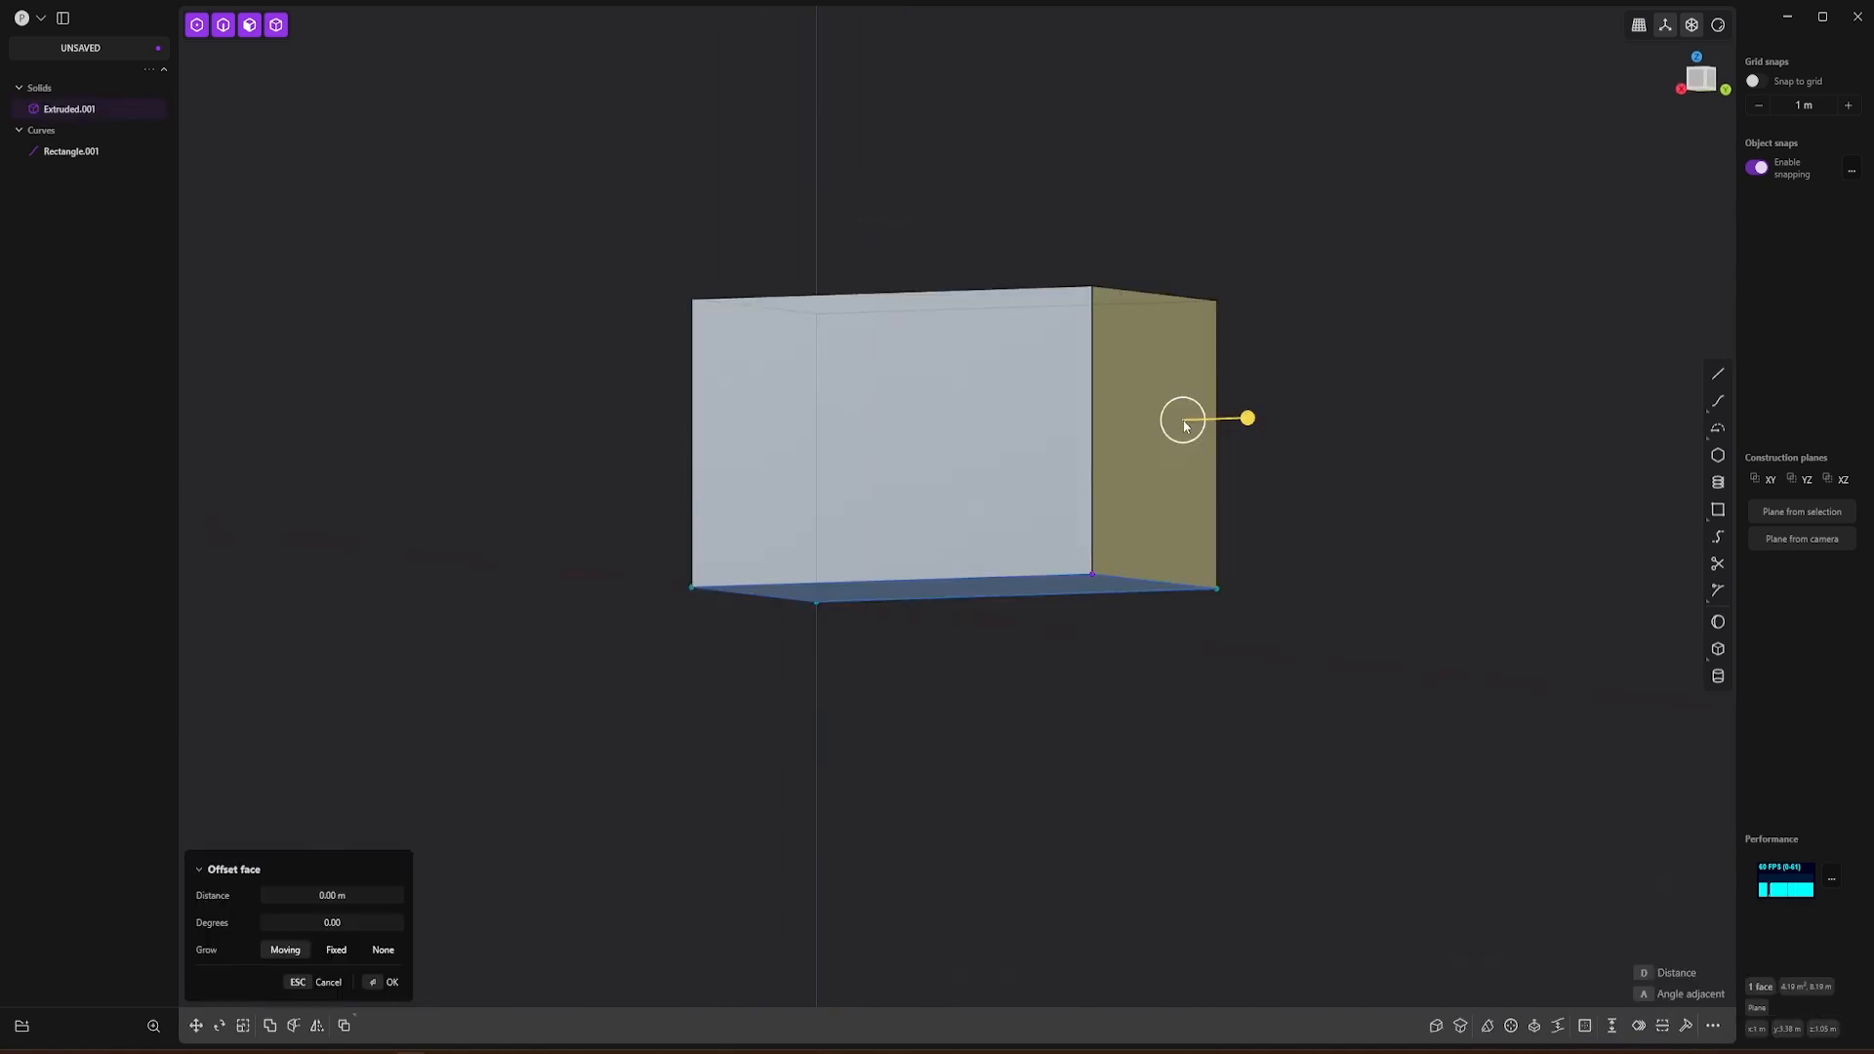
left_click_drag(1250, 420, 1309, 420)
middle_click_drag(1020, 574, 1356, 599)
middle_click_drag(1233, 462, 863, 437, "shift")
left_click_drag(927, 433, 939, 433)
middle_click_drag(1146, 497, 1201, 530)
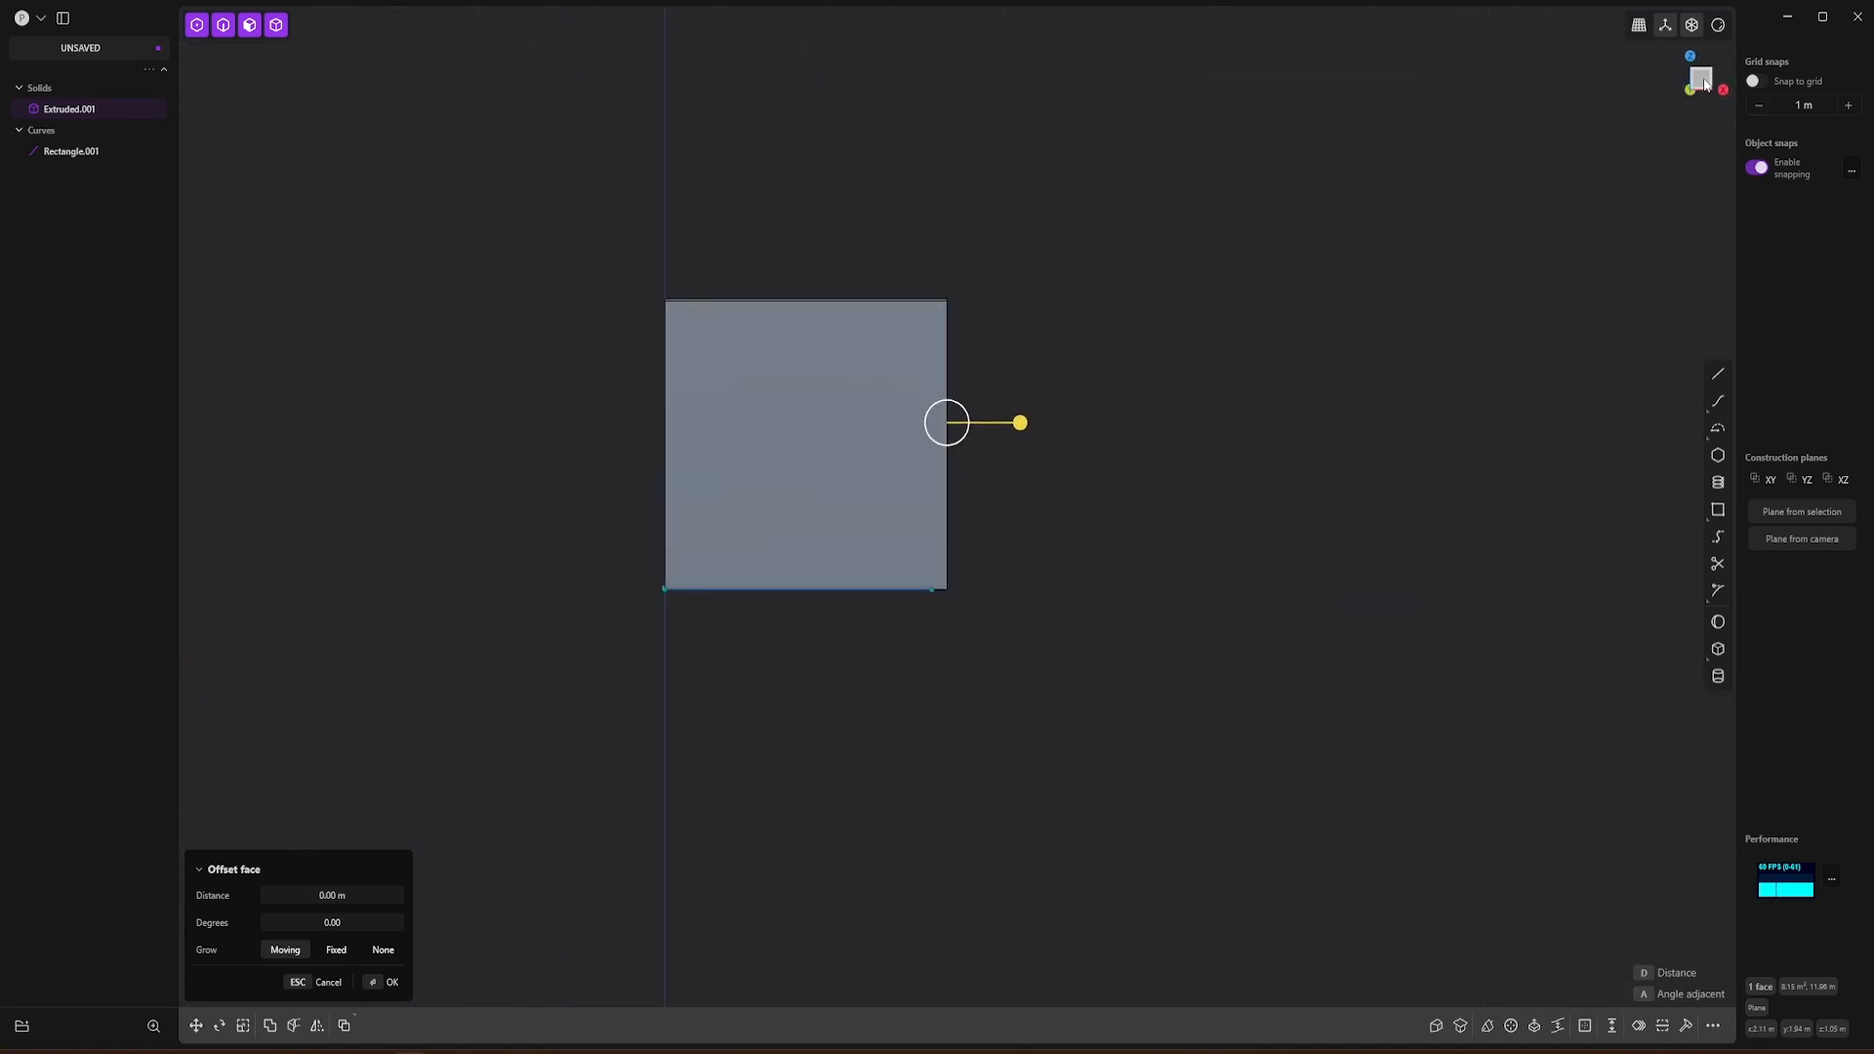
Step: Examine the shape of the red gondolas and their roofs in the reference image BackPlate - SC 2 -00000141.png
key("alt+Tab")
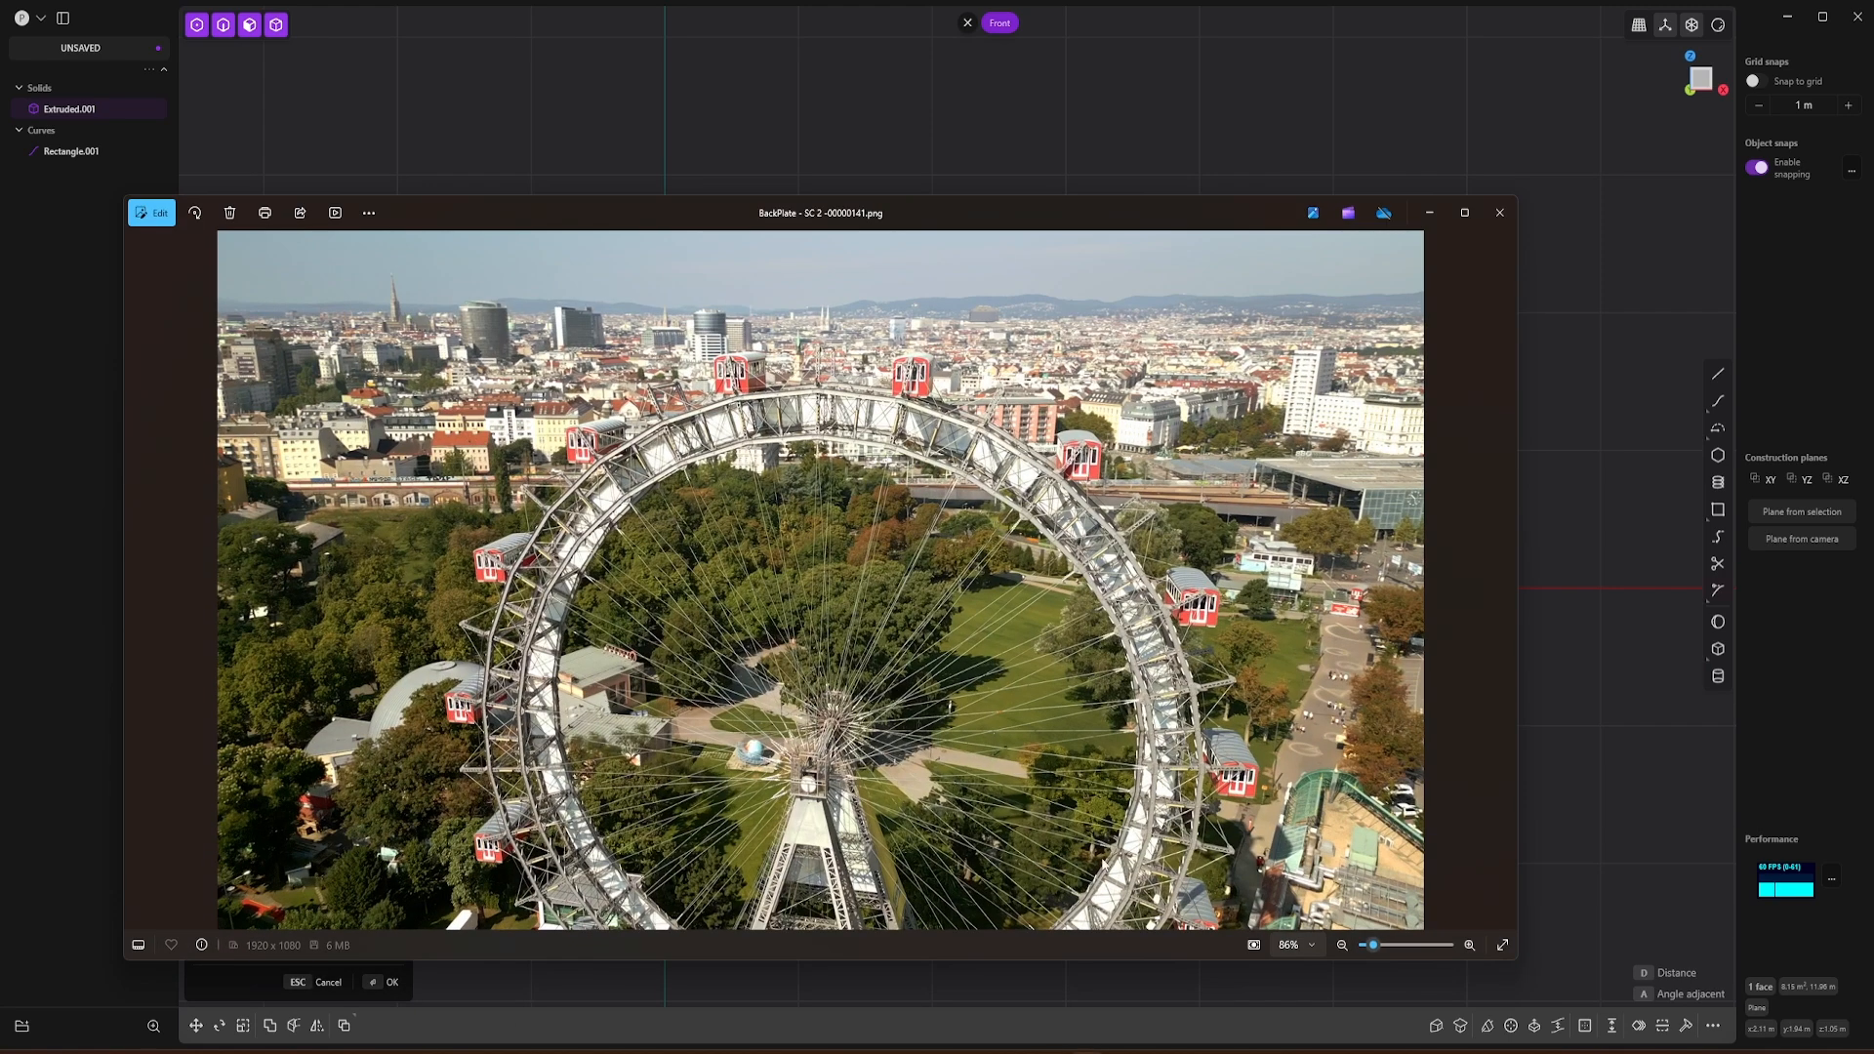
scroll(789, 420, "up", 5)
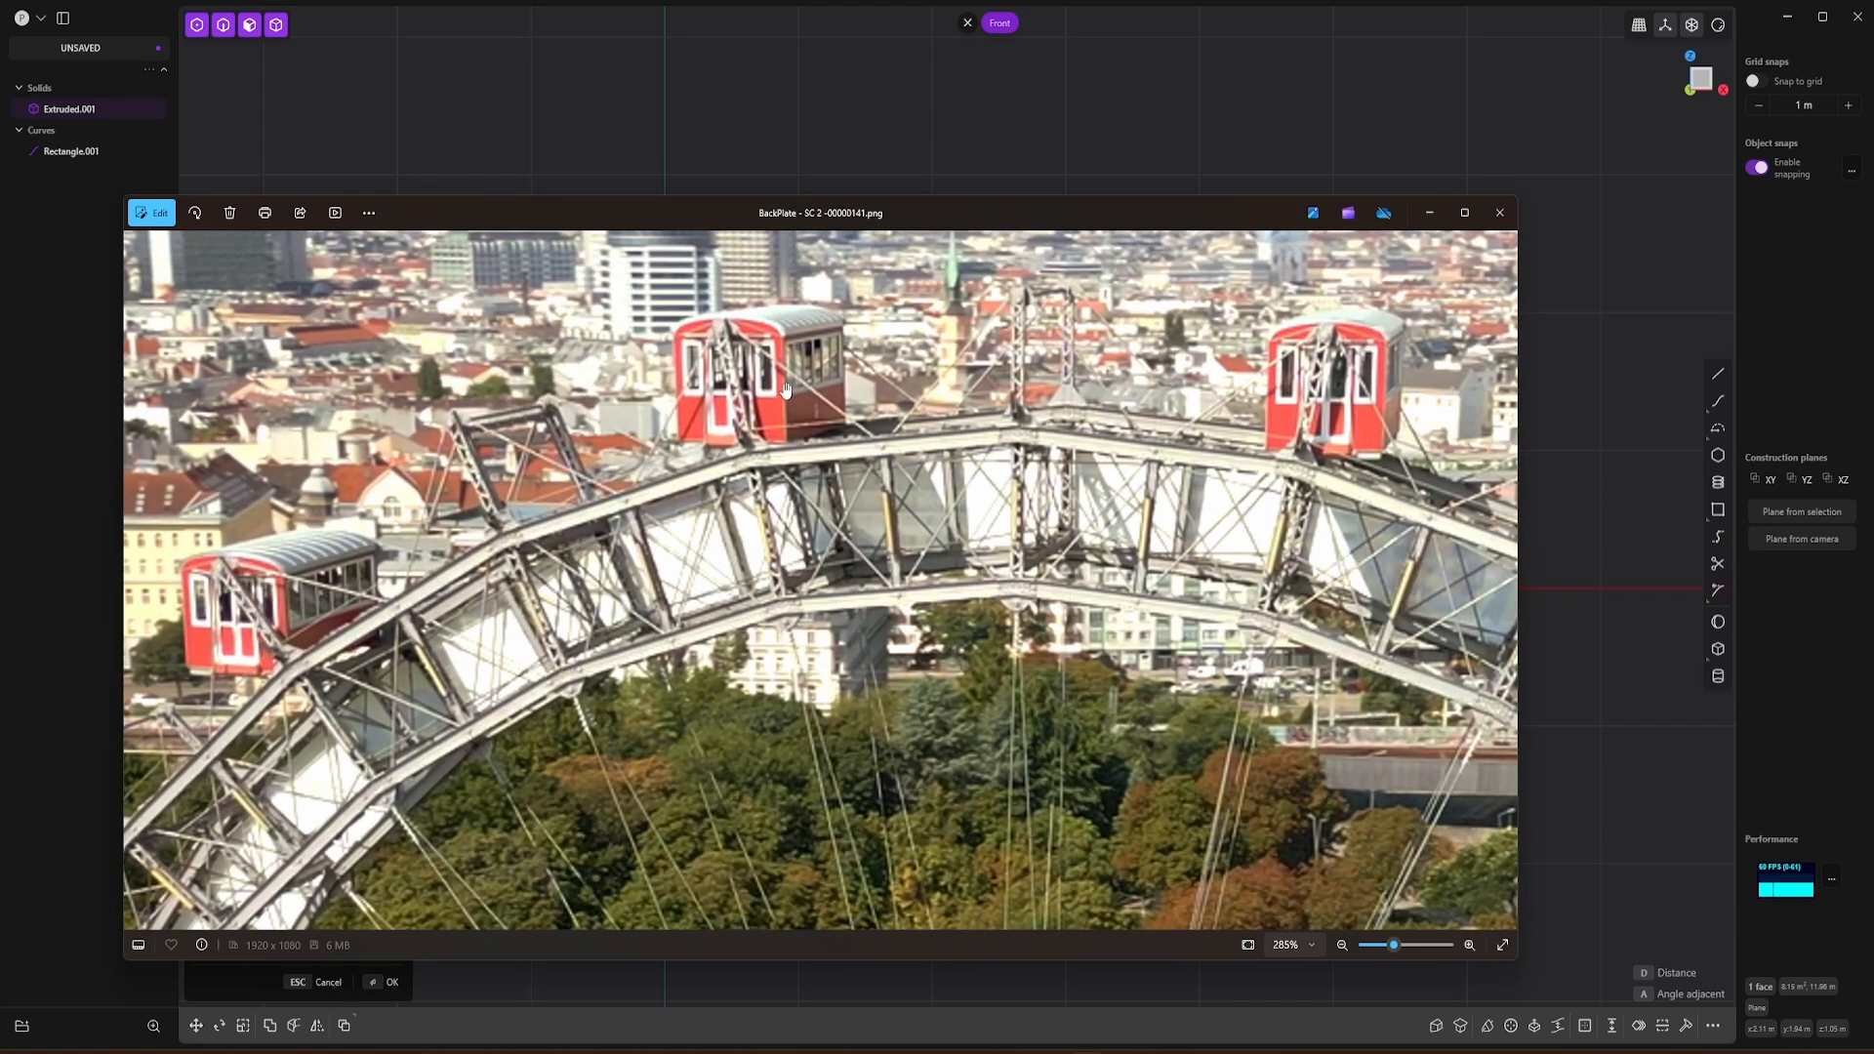
left_click_drag(789, 395, 789, 495)
left_click_drag(889, 221, 1078, 146)
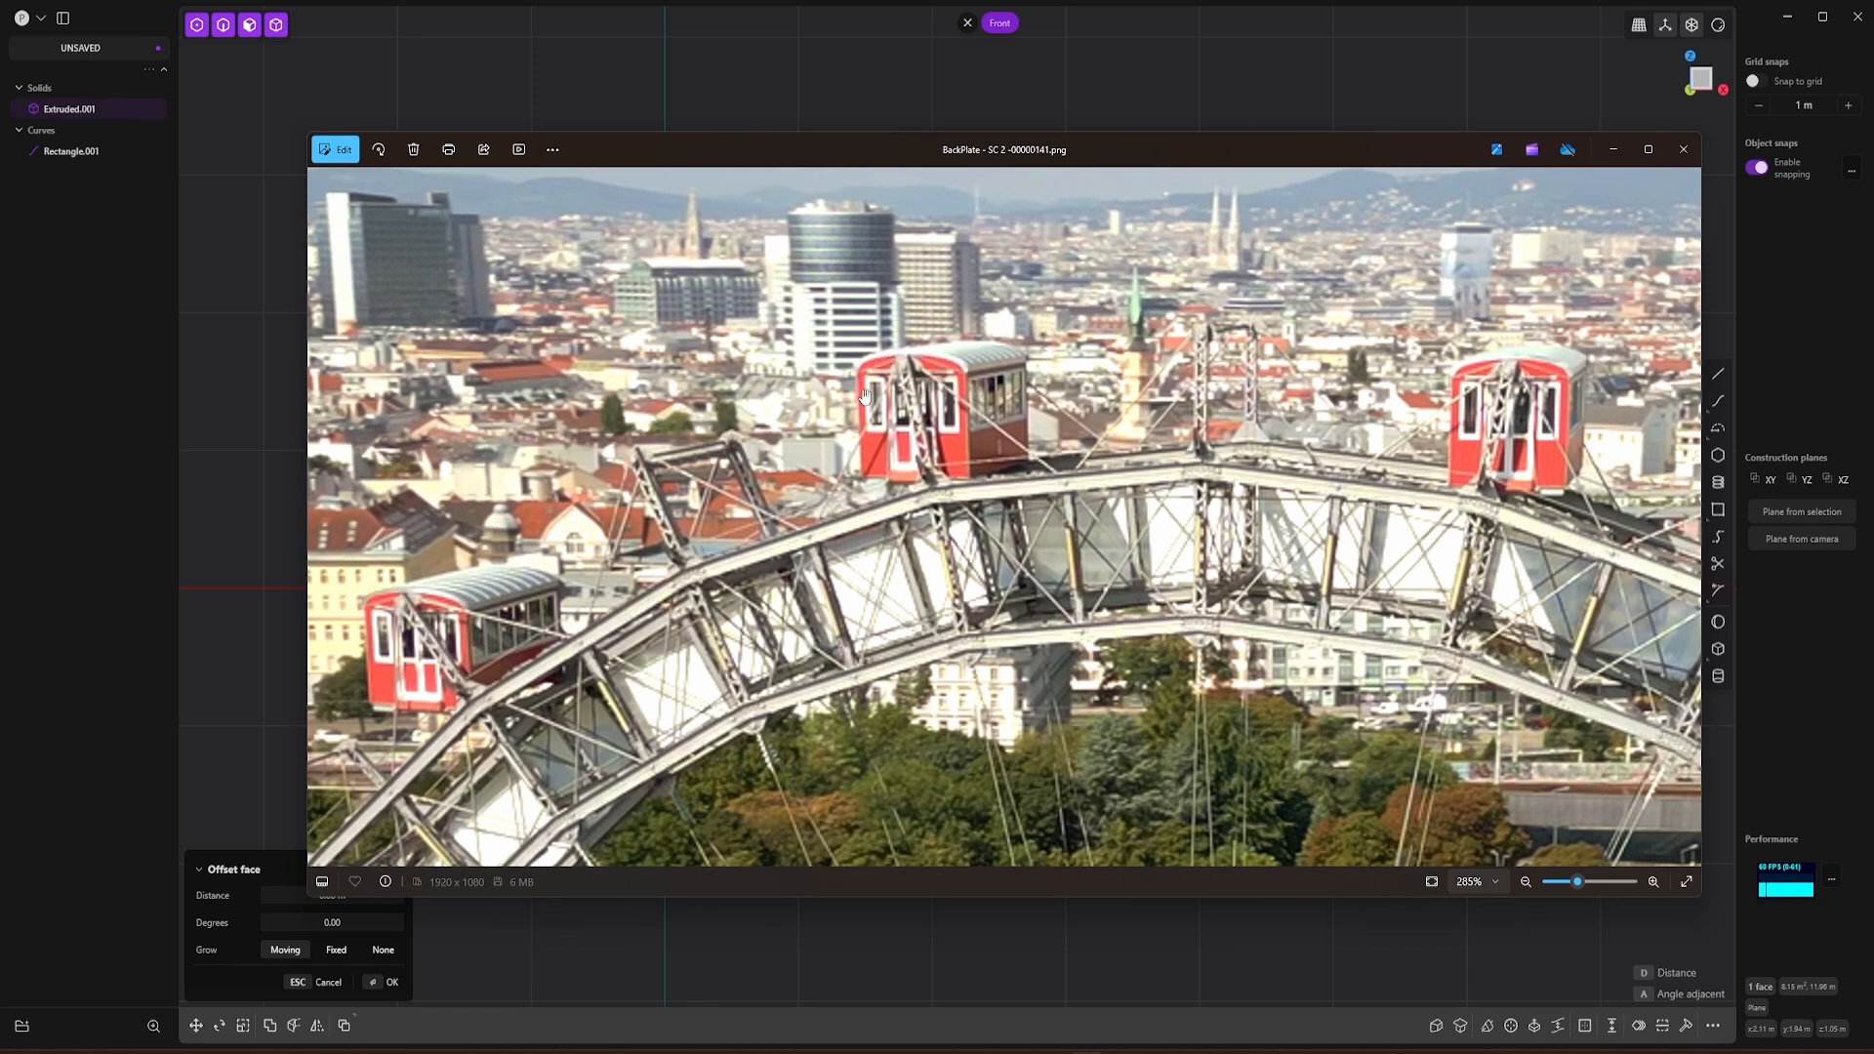
left_click(699, 10)
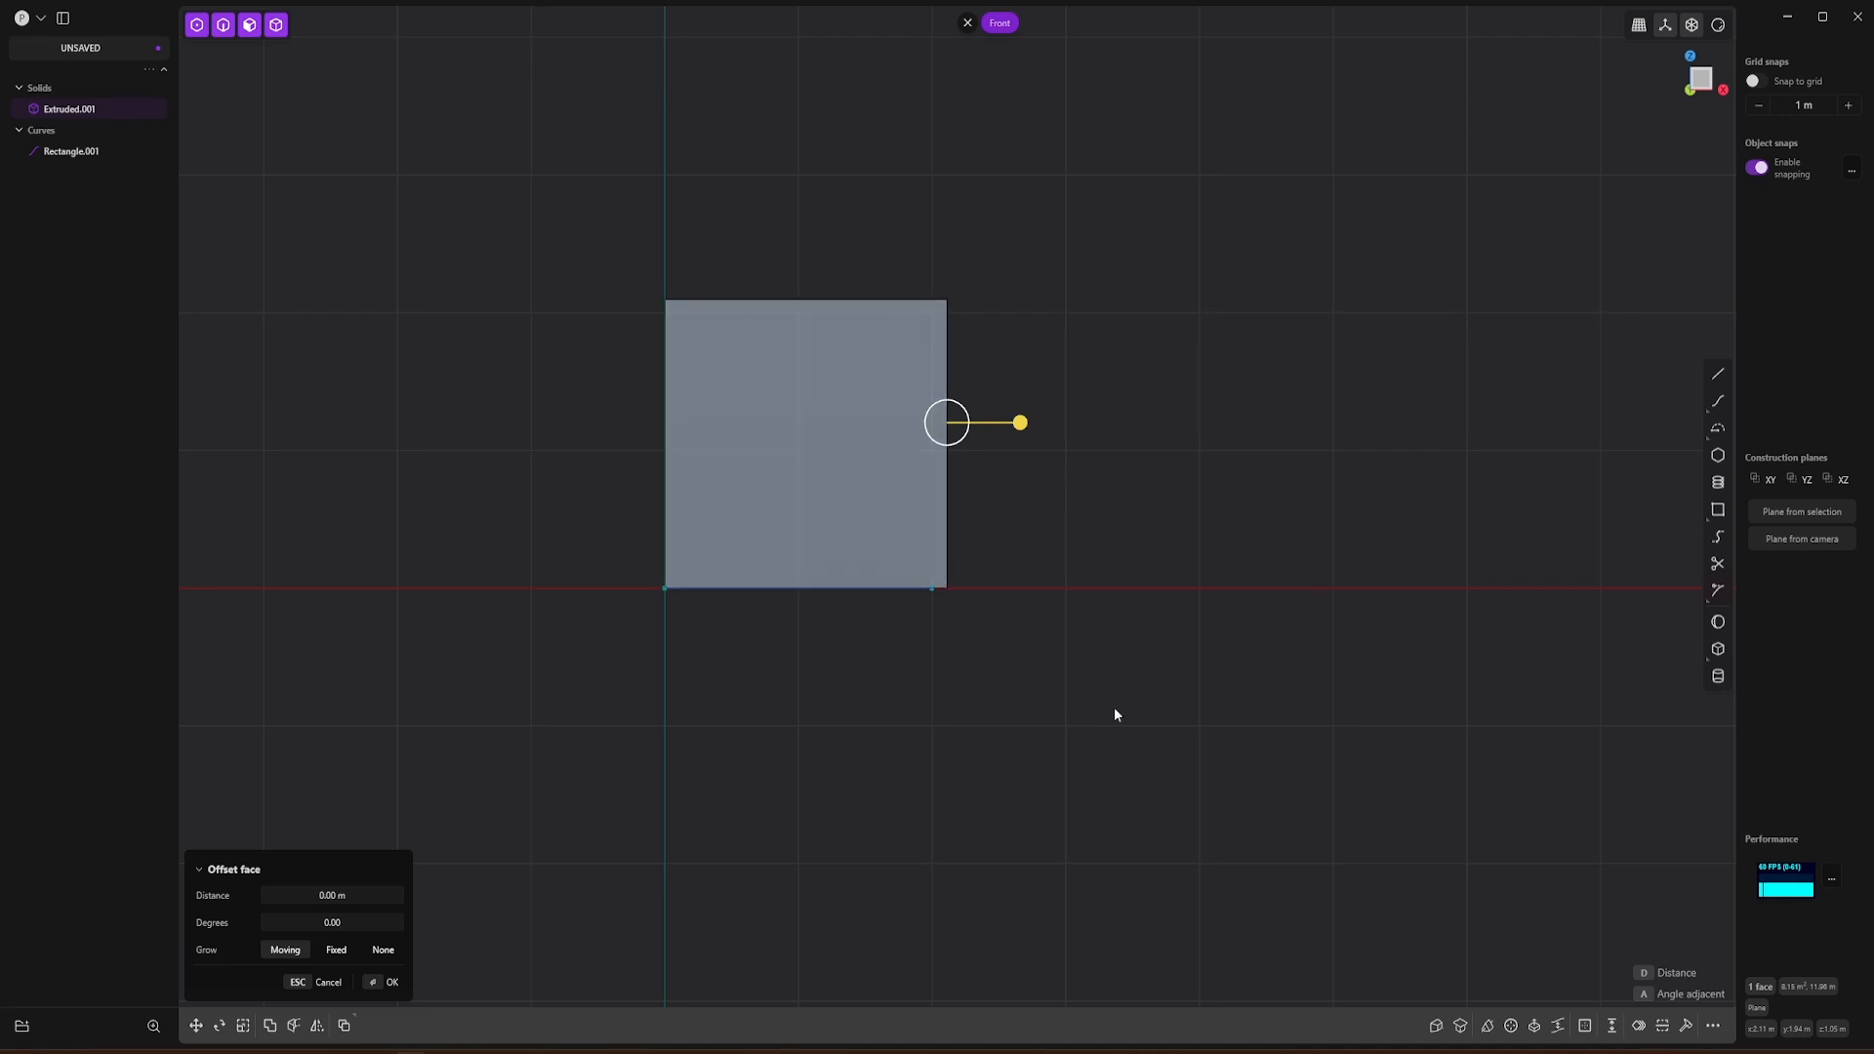
Step: Draw a centre-point arc of about 2.35 m radius from the box's bottom midpoint, spanning its two upper corners in the front view
key("Escape")
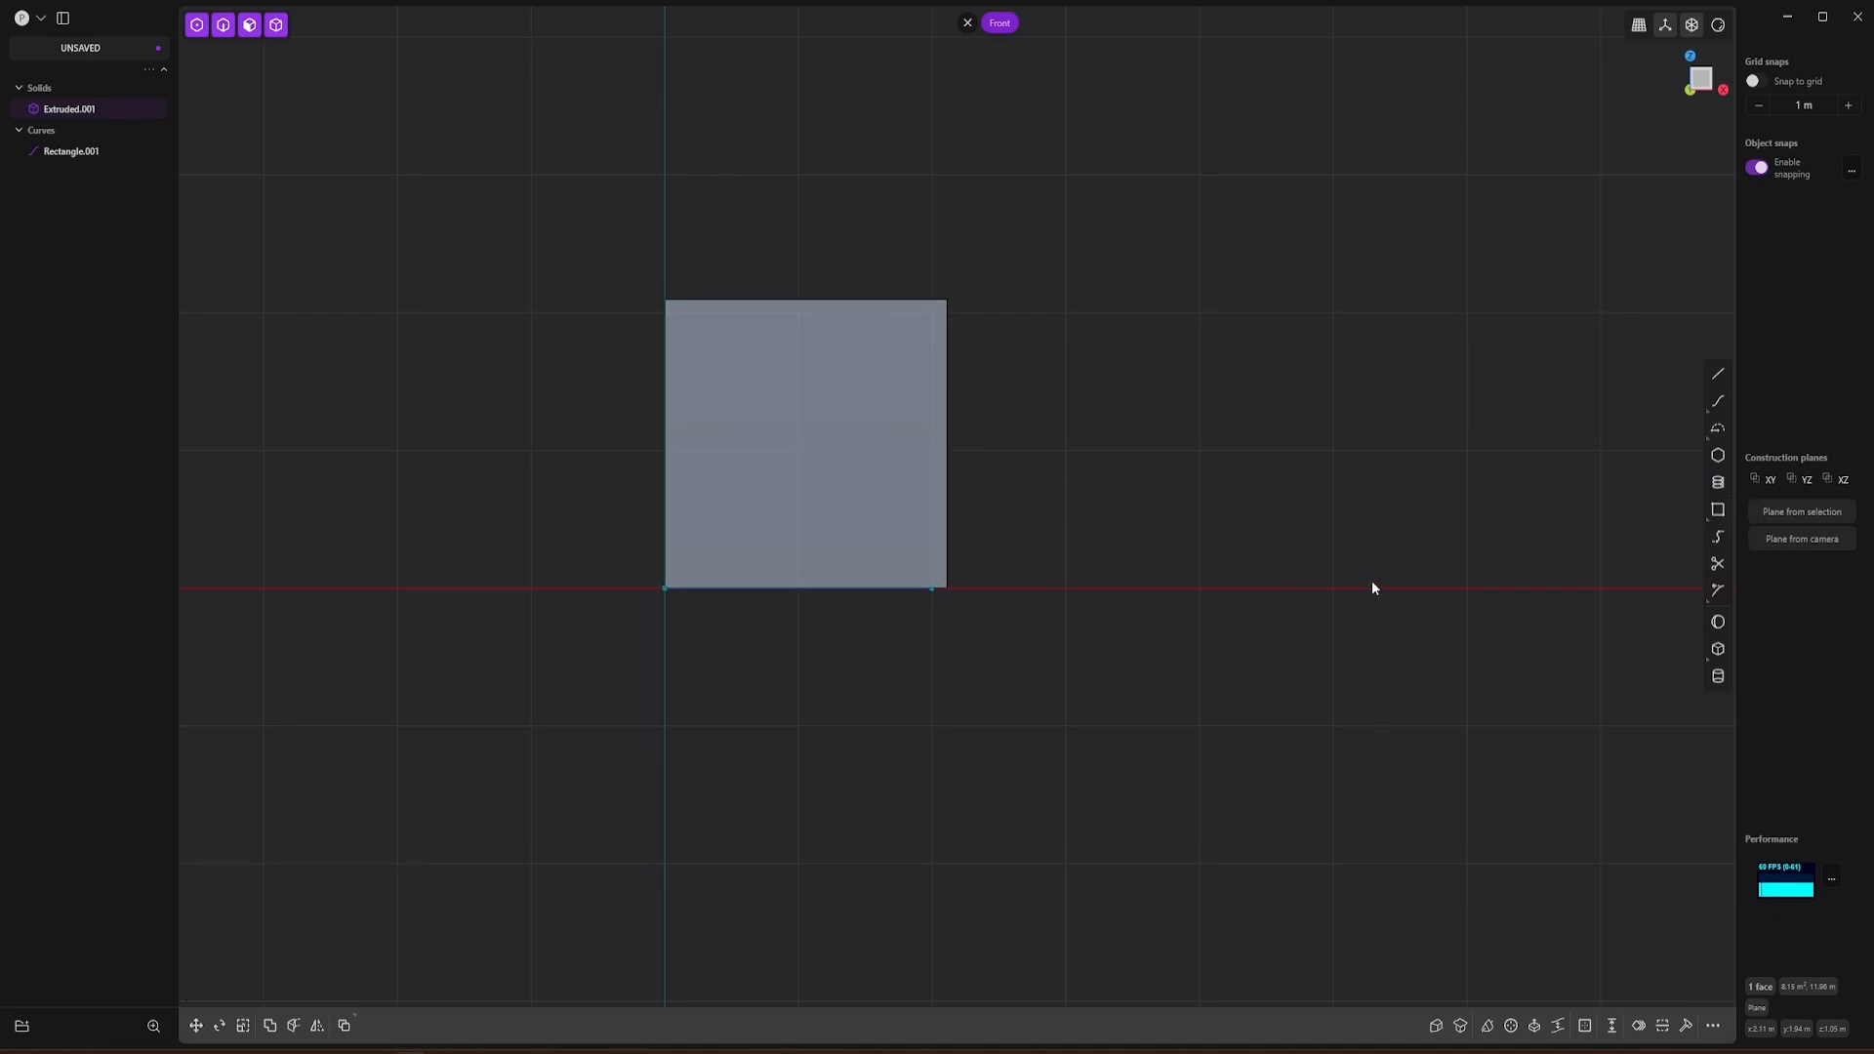
left_click(1718, 432)
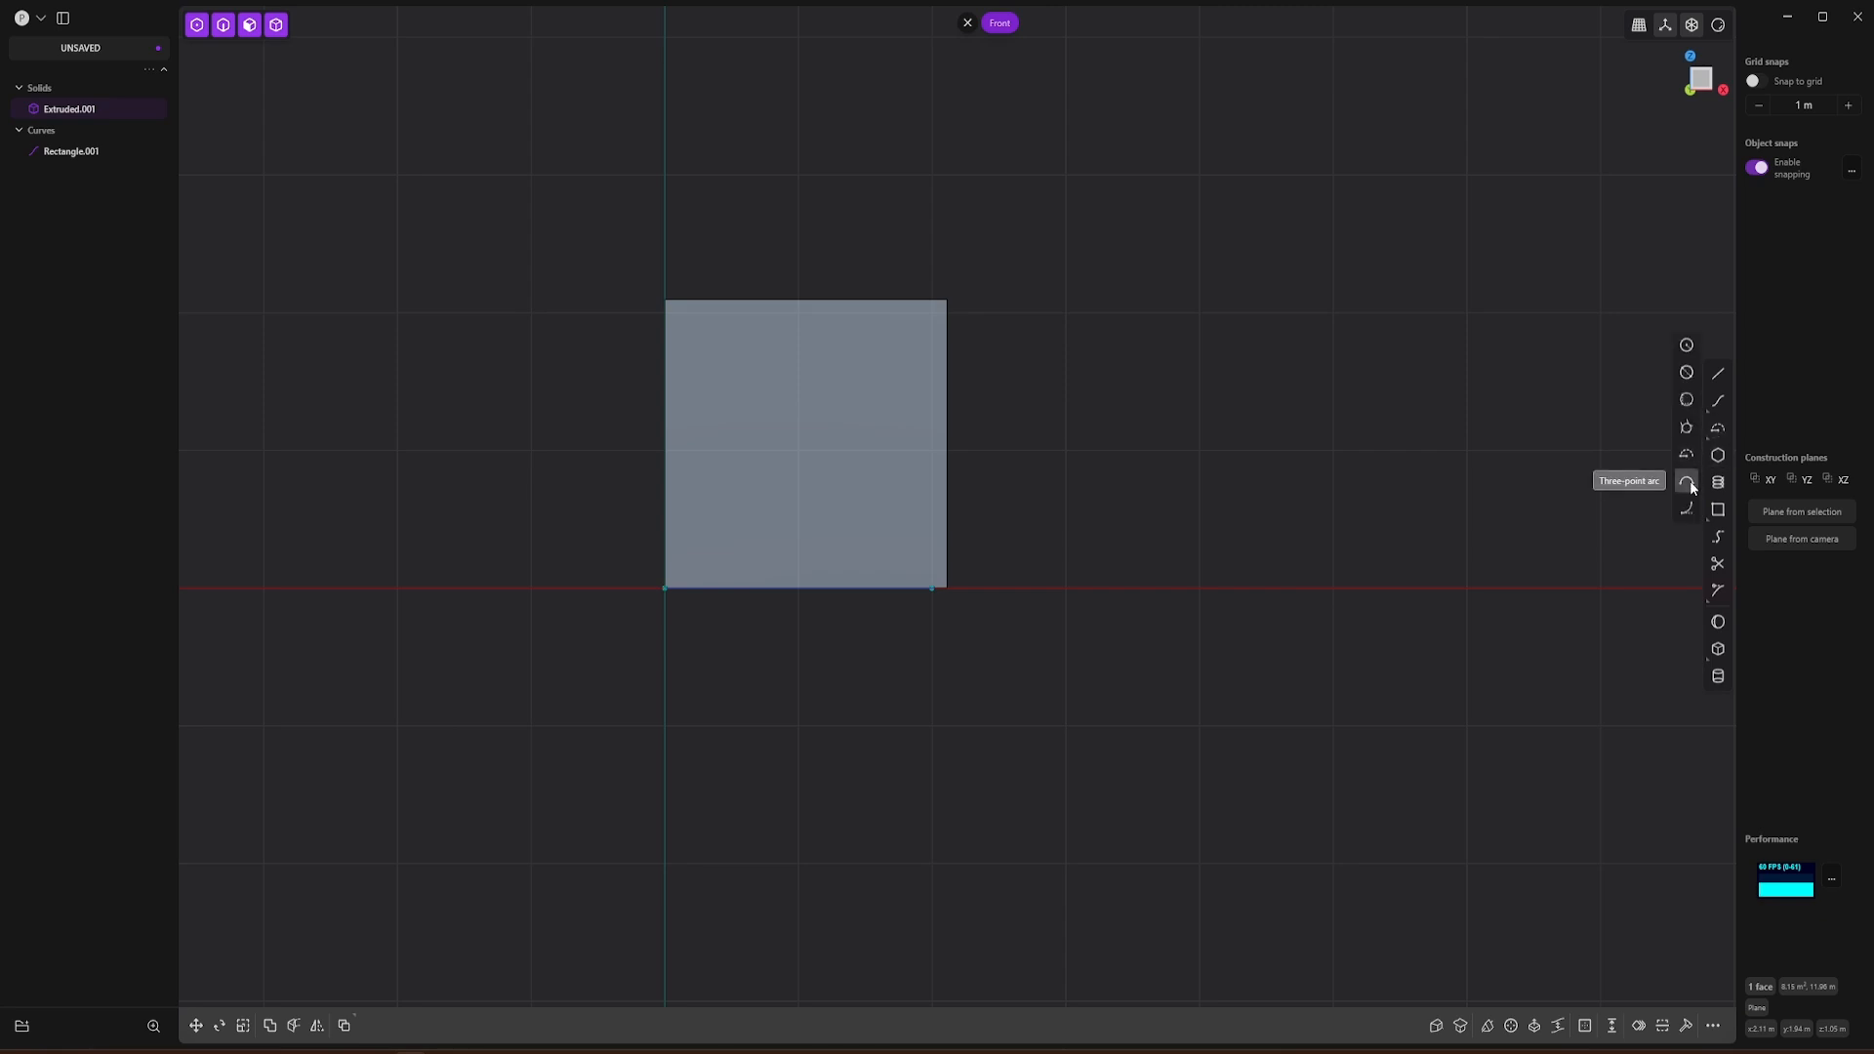
left_click(1687, 456)
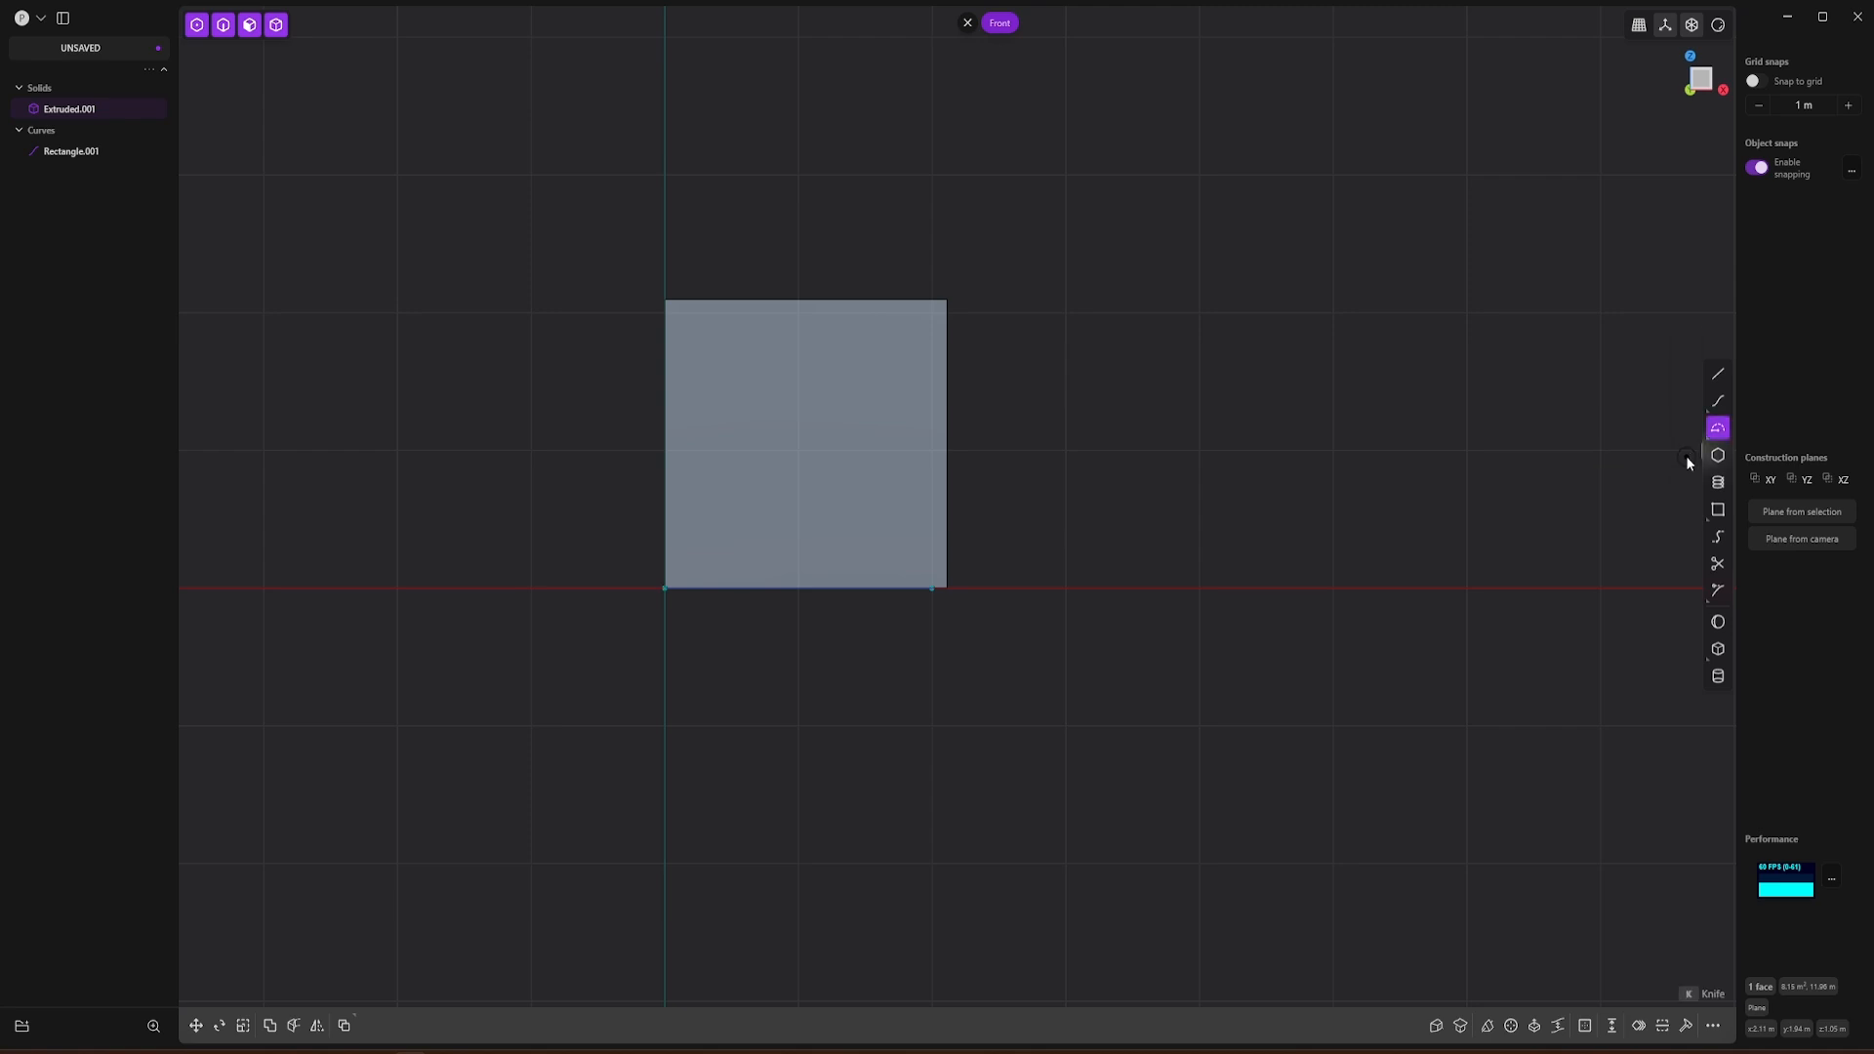
left_click(806, 589)
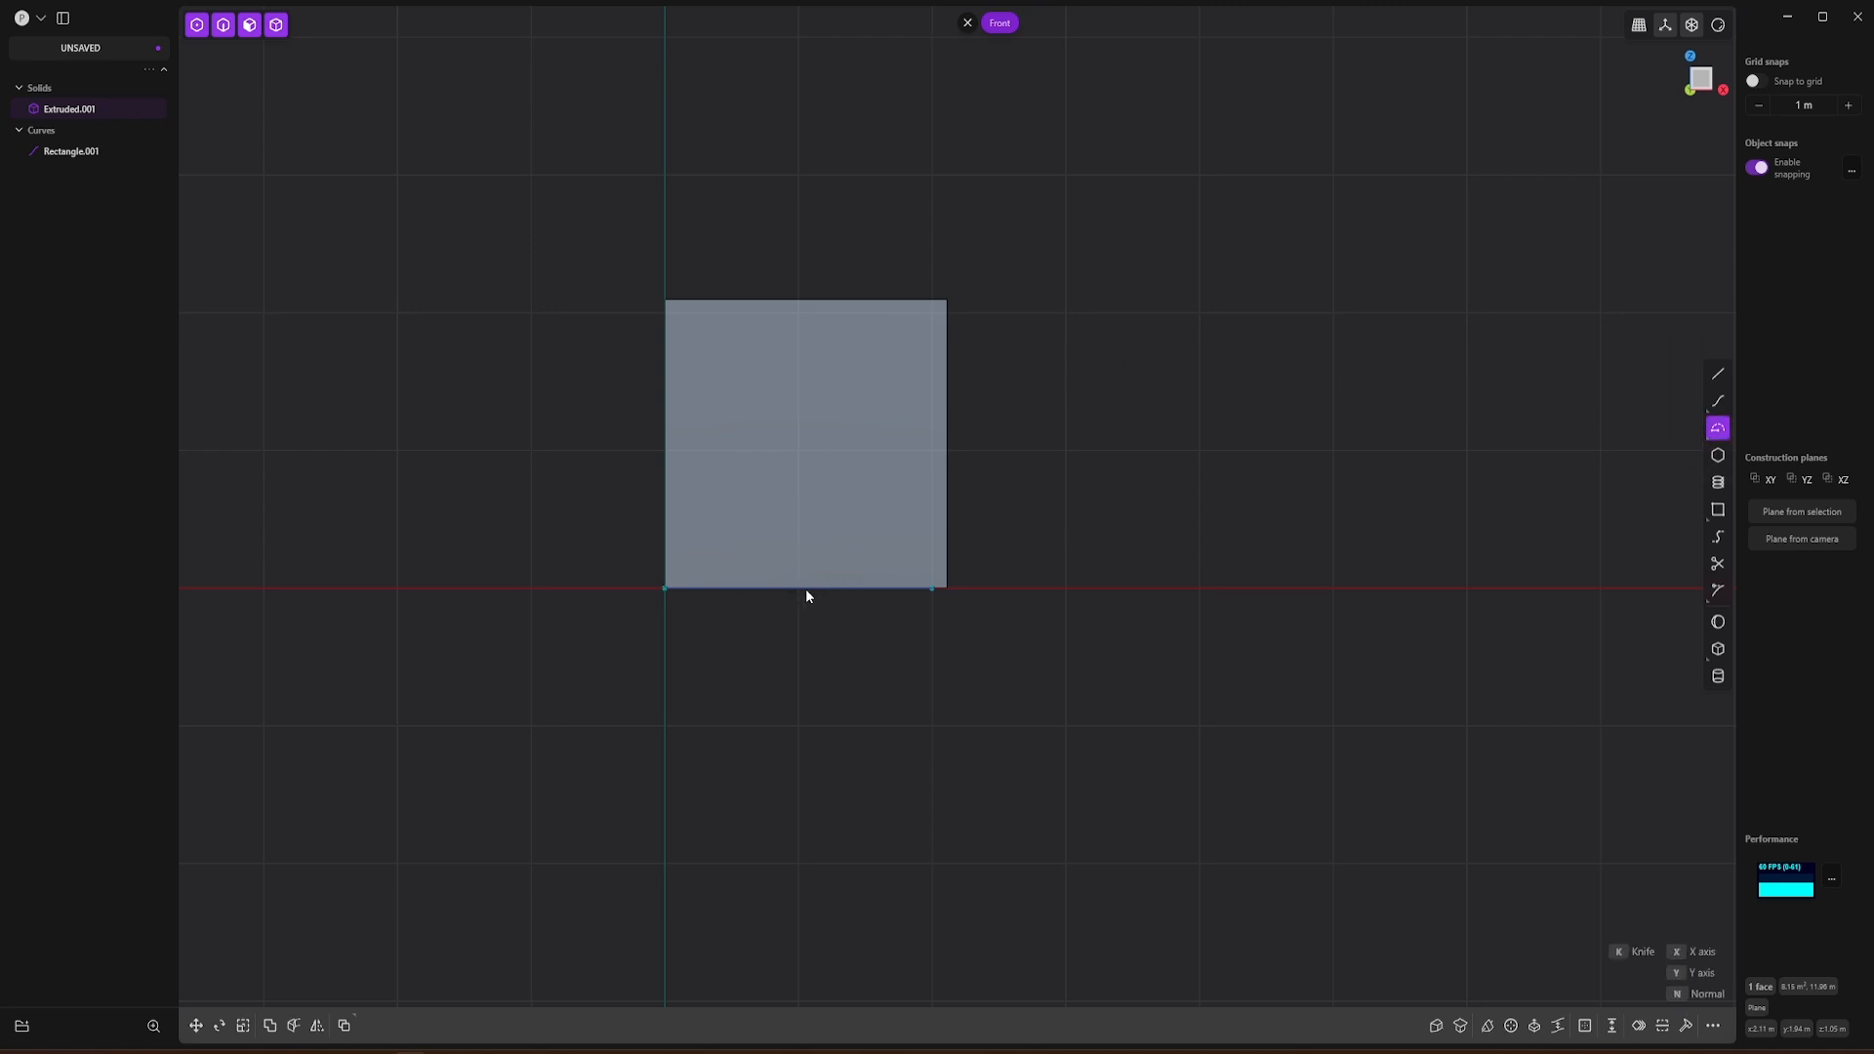
left_click(668, 297)
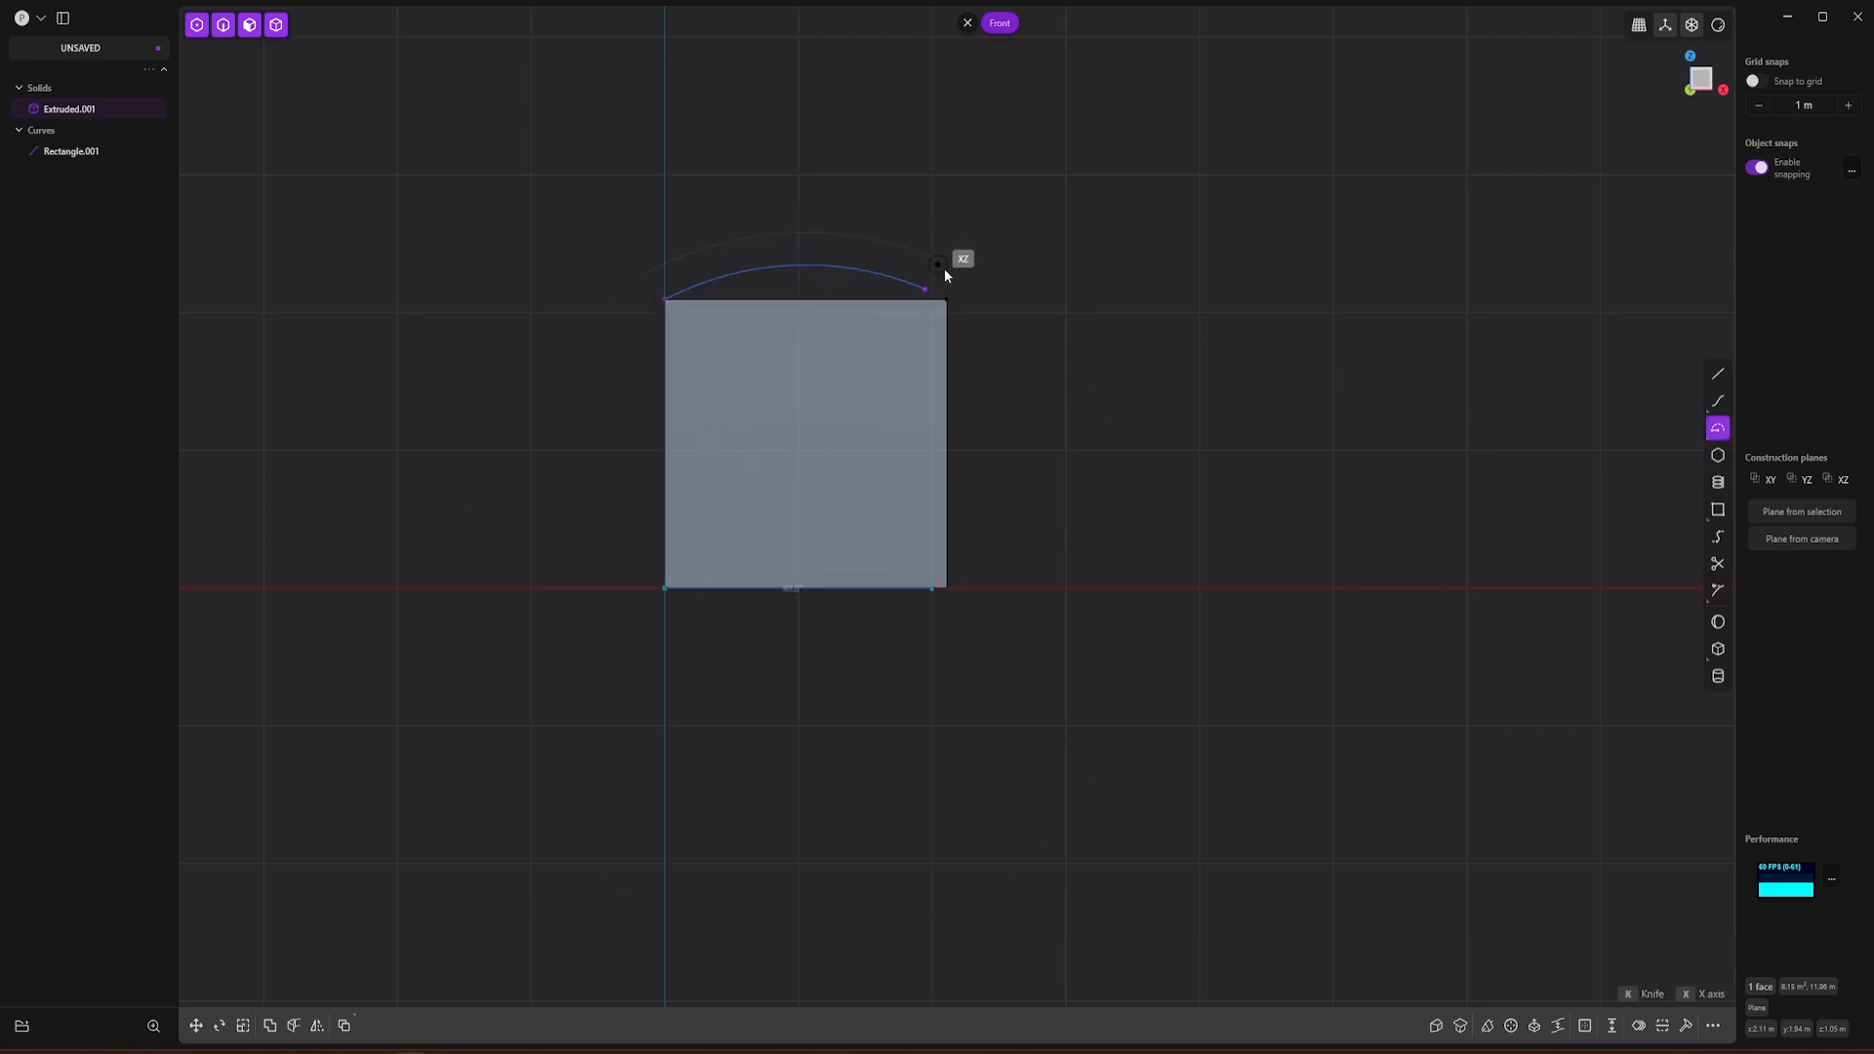
left_click(947, 299)
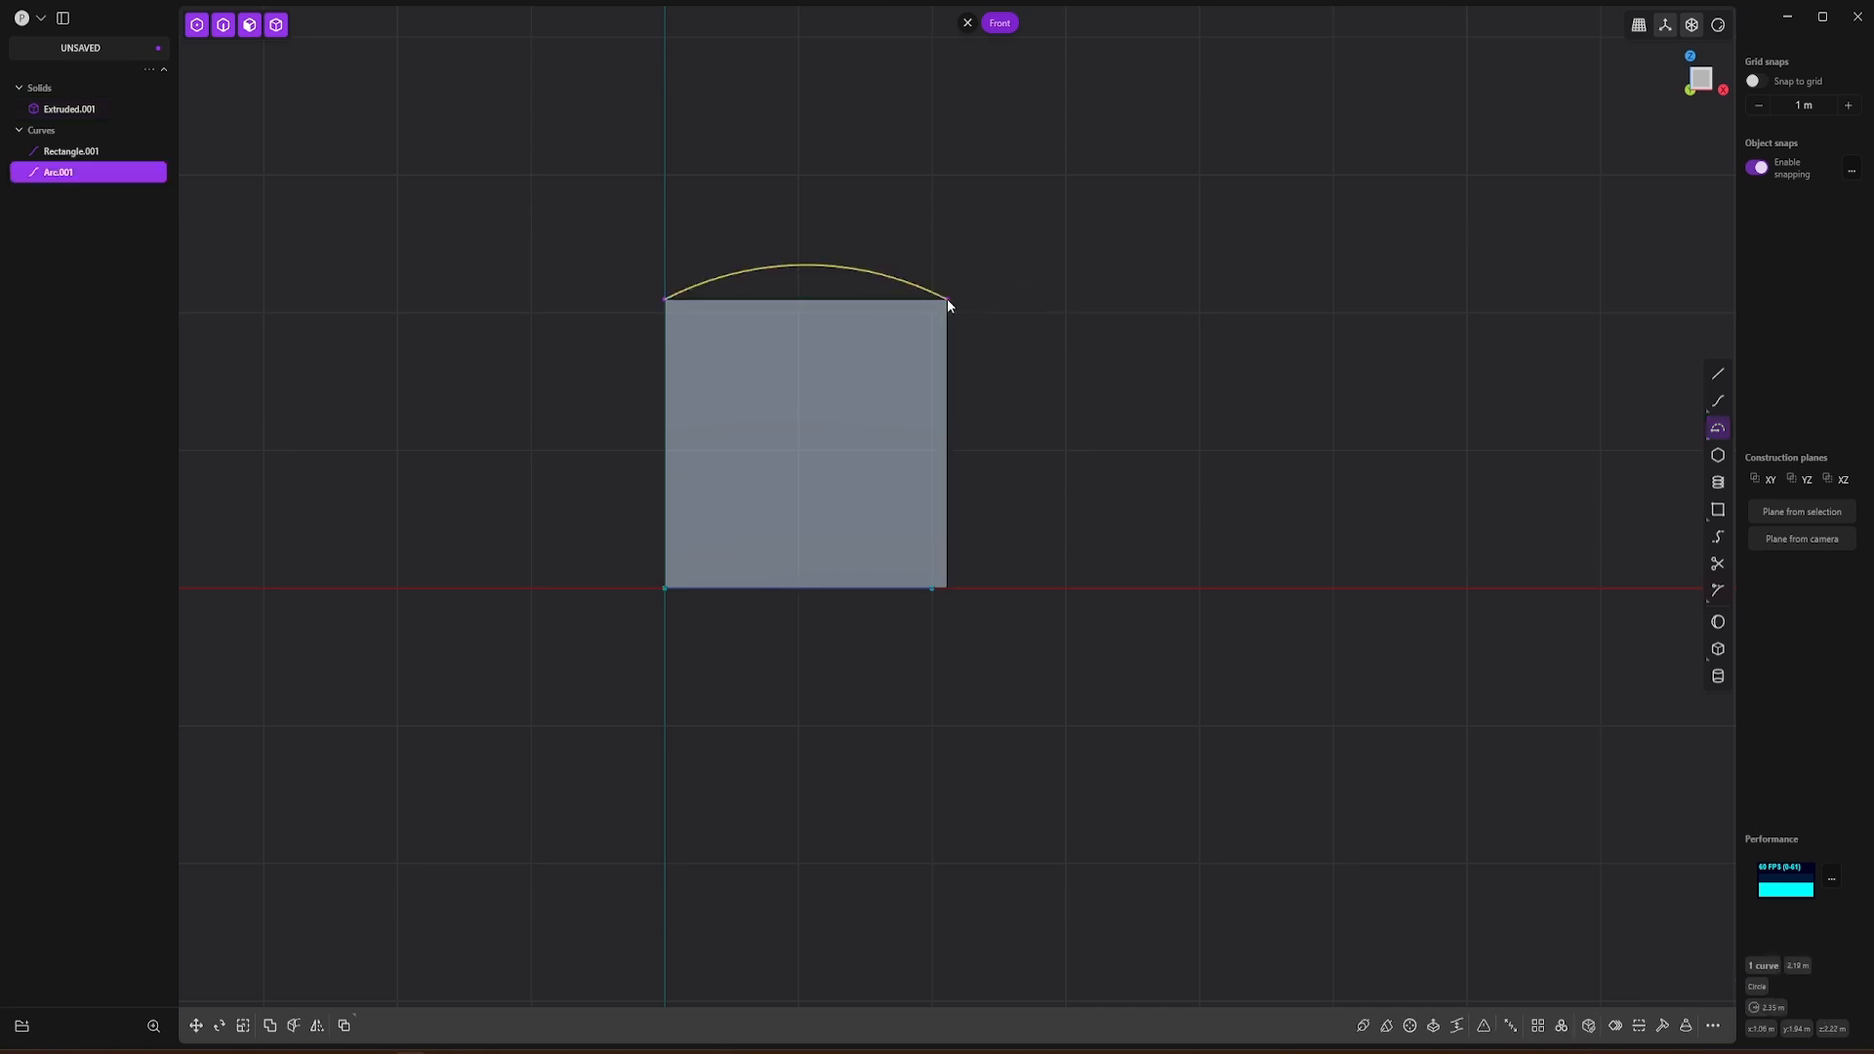
Step: Extrude the arc into a curved sheet that reaches well past the box's front end
left_click(1118, 337)
middle_click_drag(1090, 415, 957, 483)
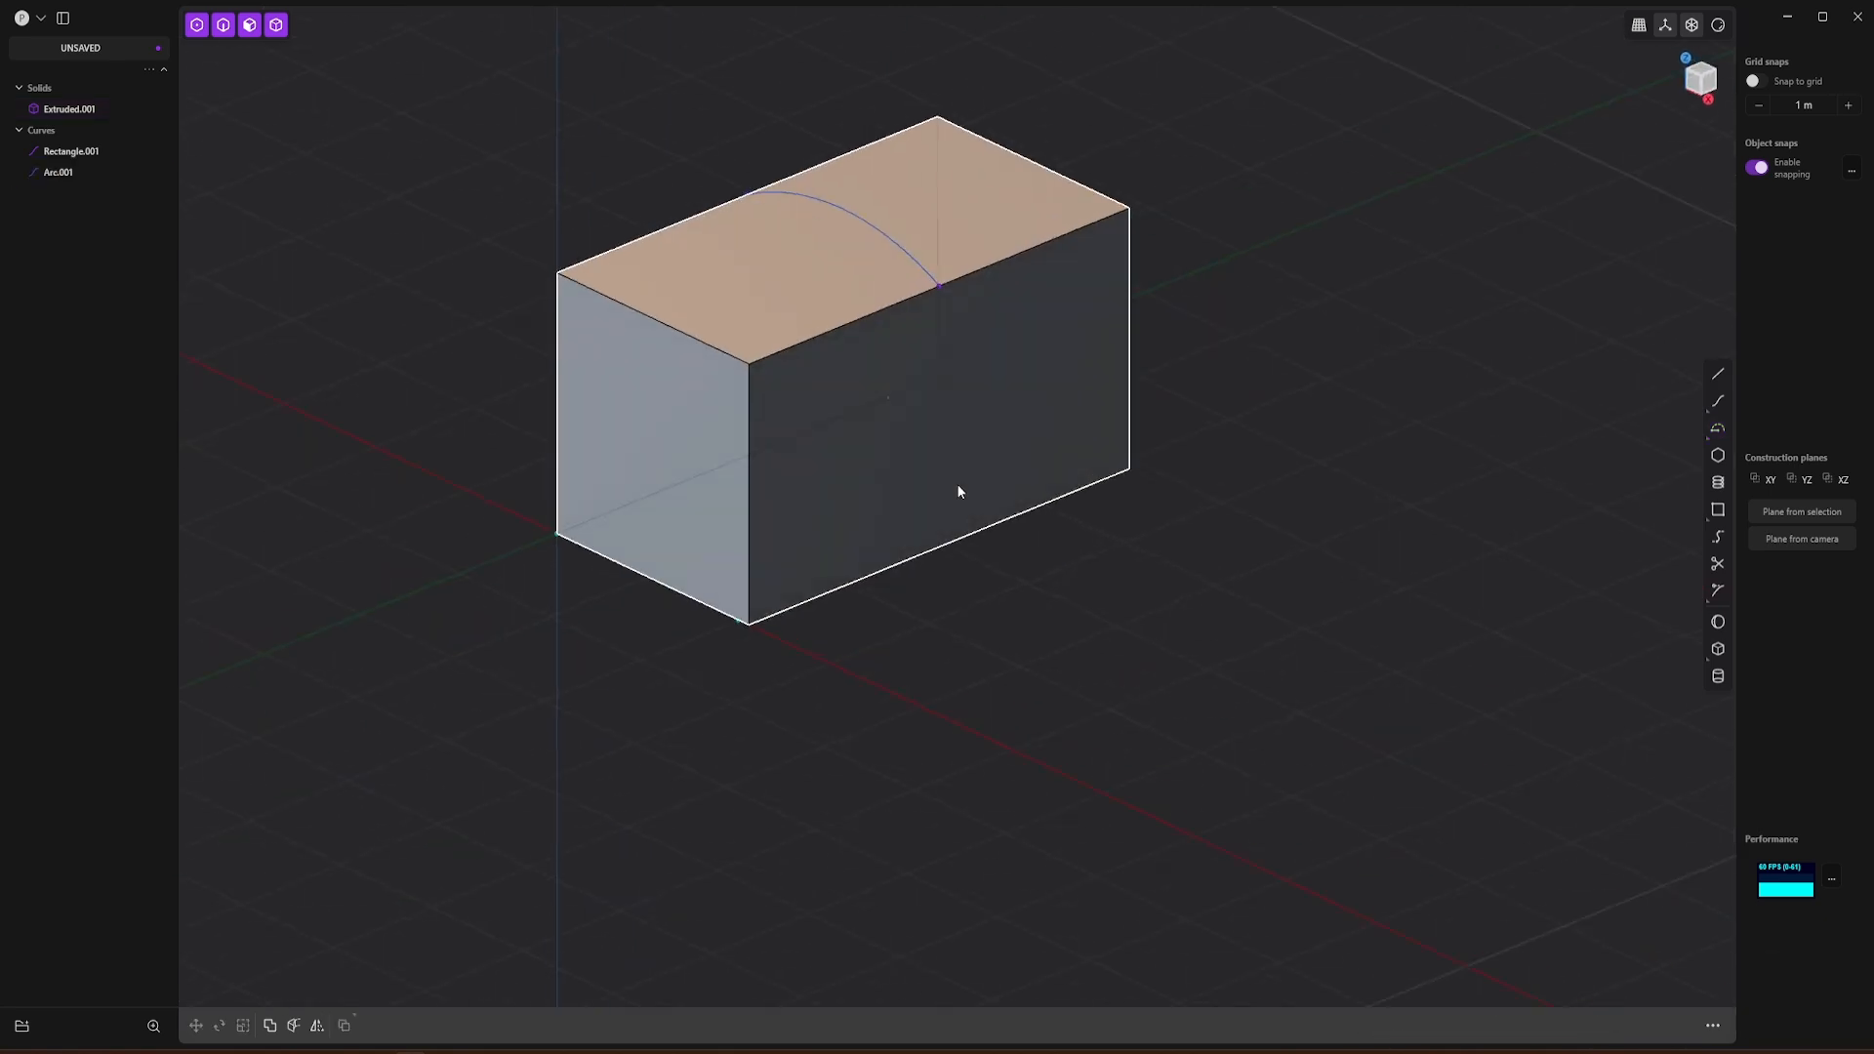
left_click(877, 239)
middle_click_drag(975, 420, 970, 542, "shift")
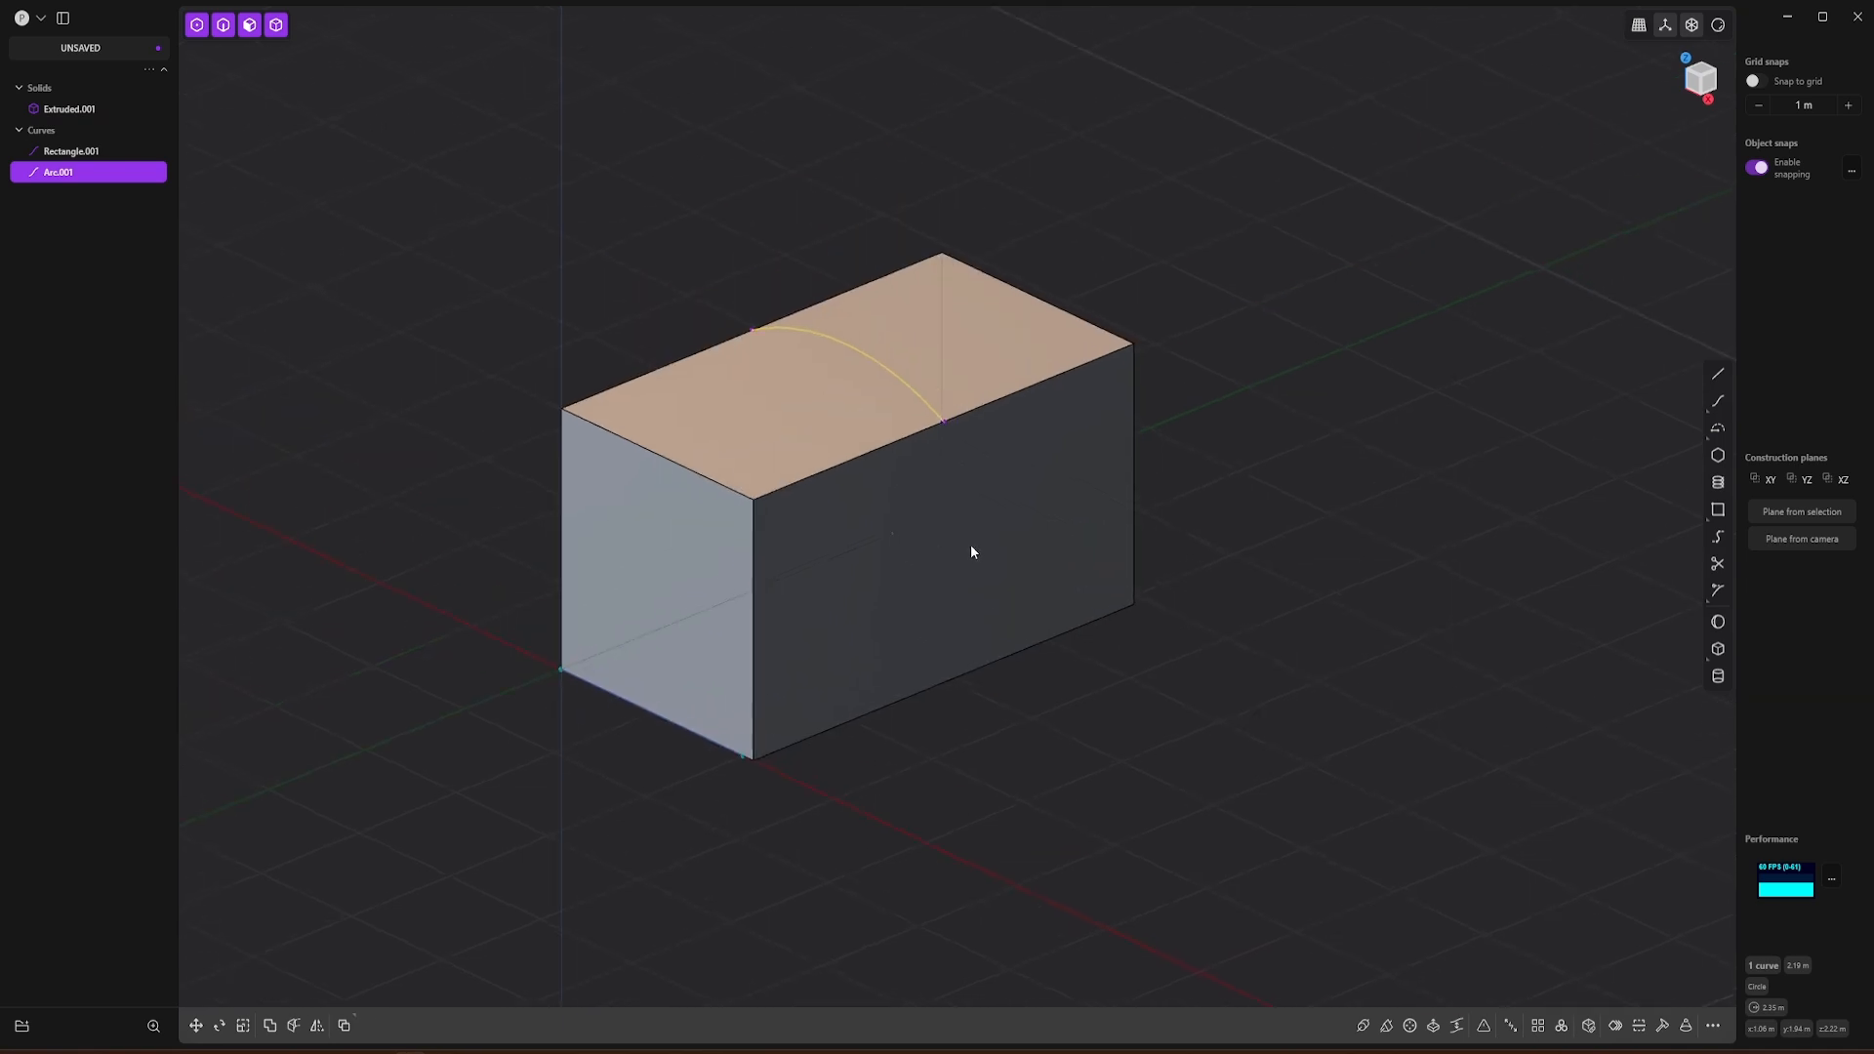
key("e")
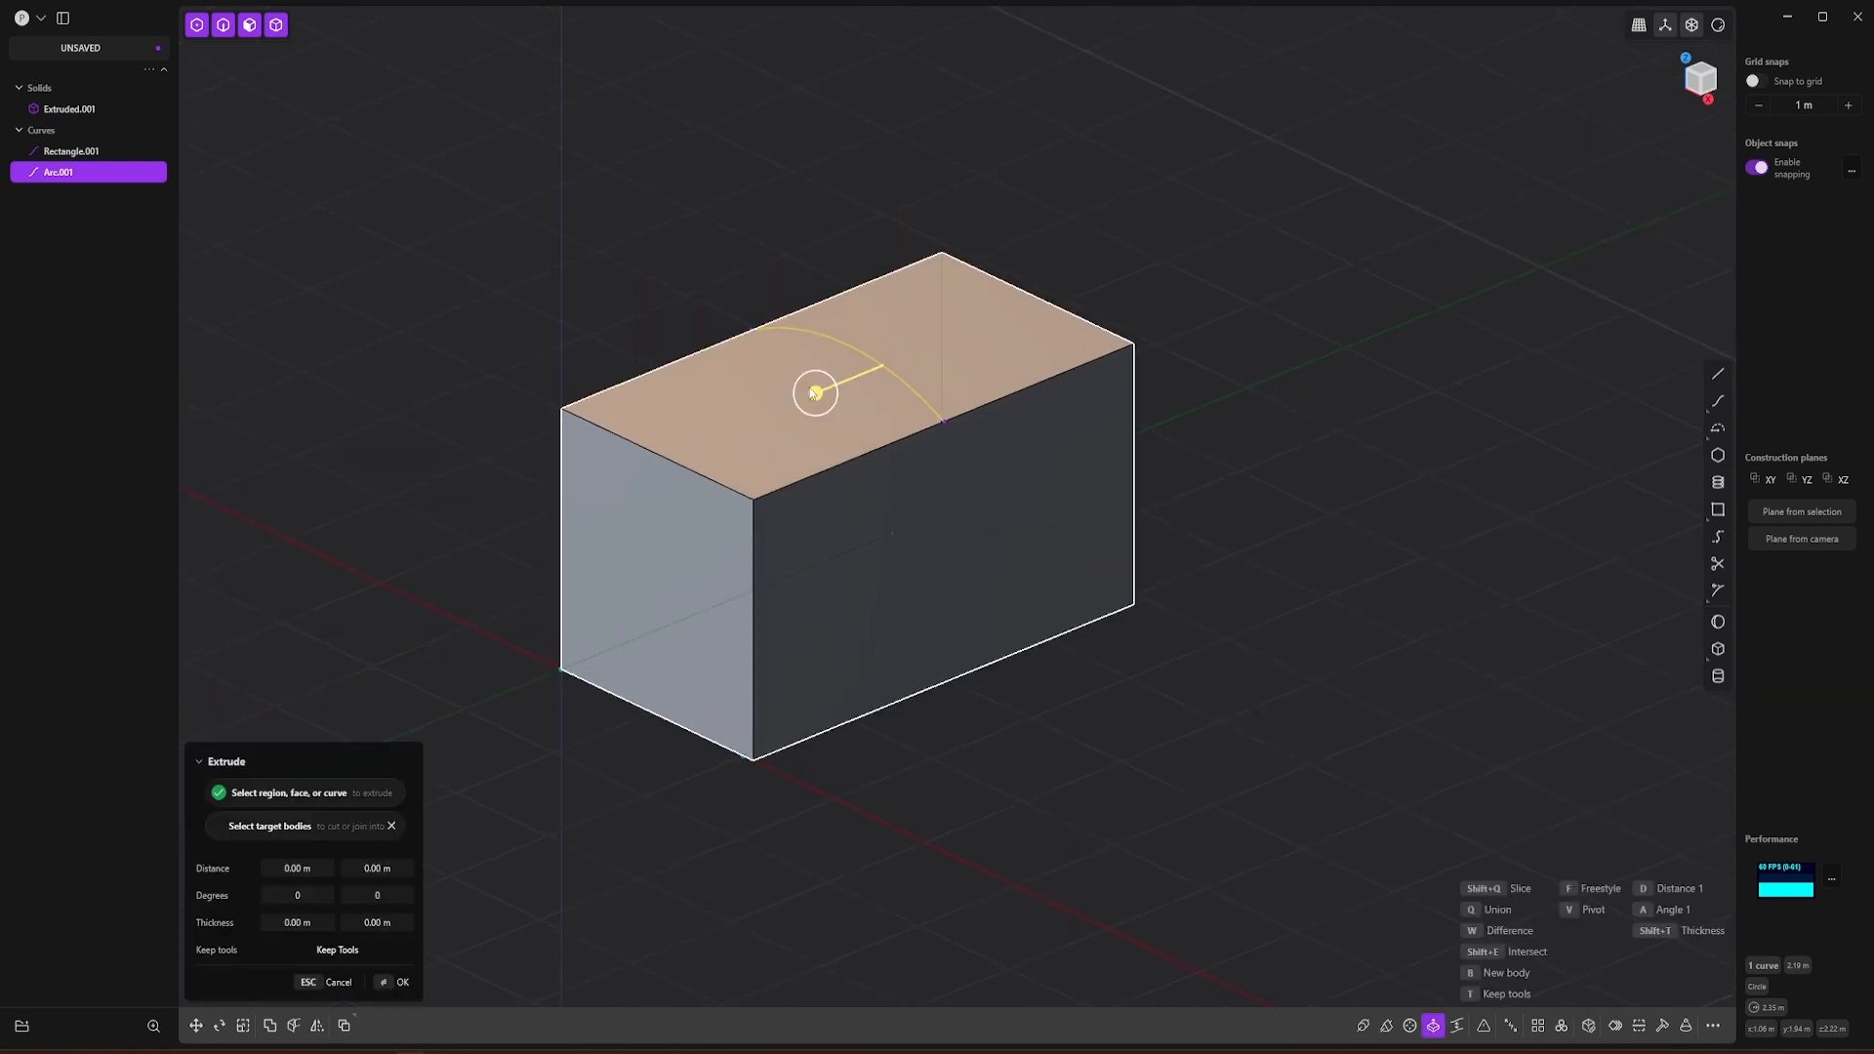
left_click_drag(815, 393, 293, 625)
key("Return")
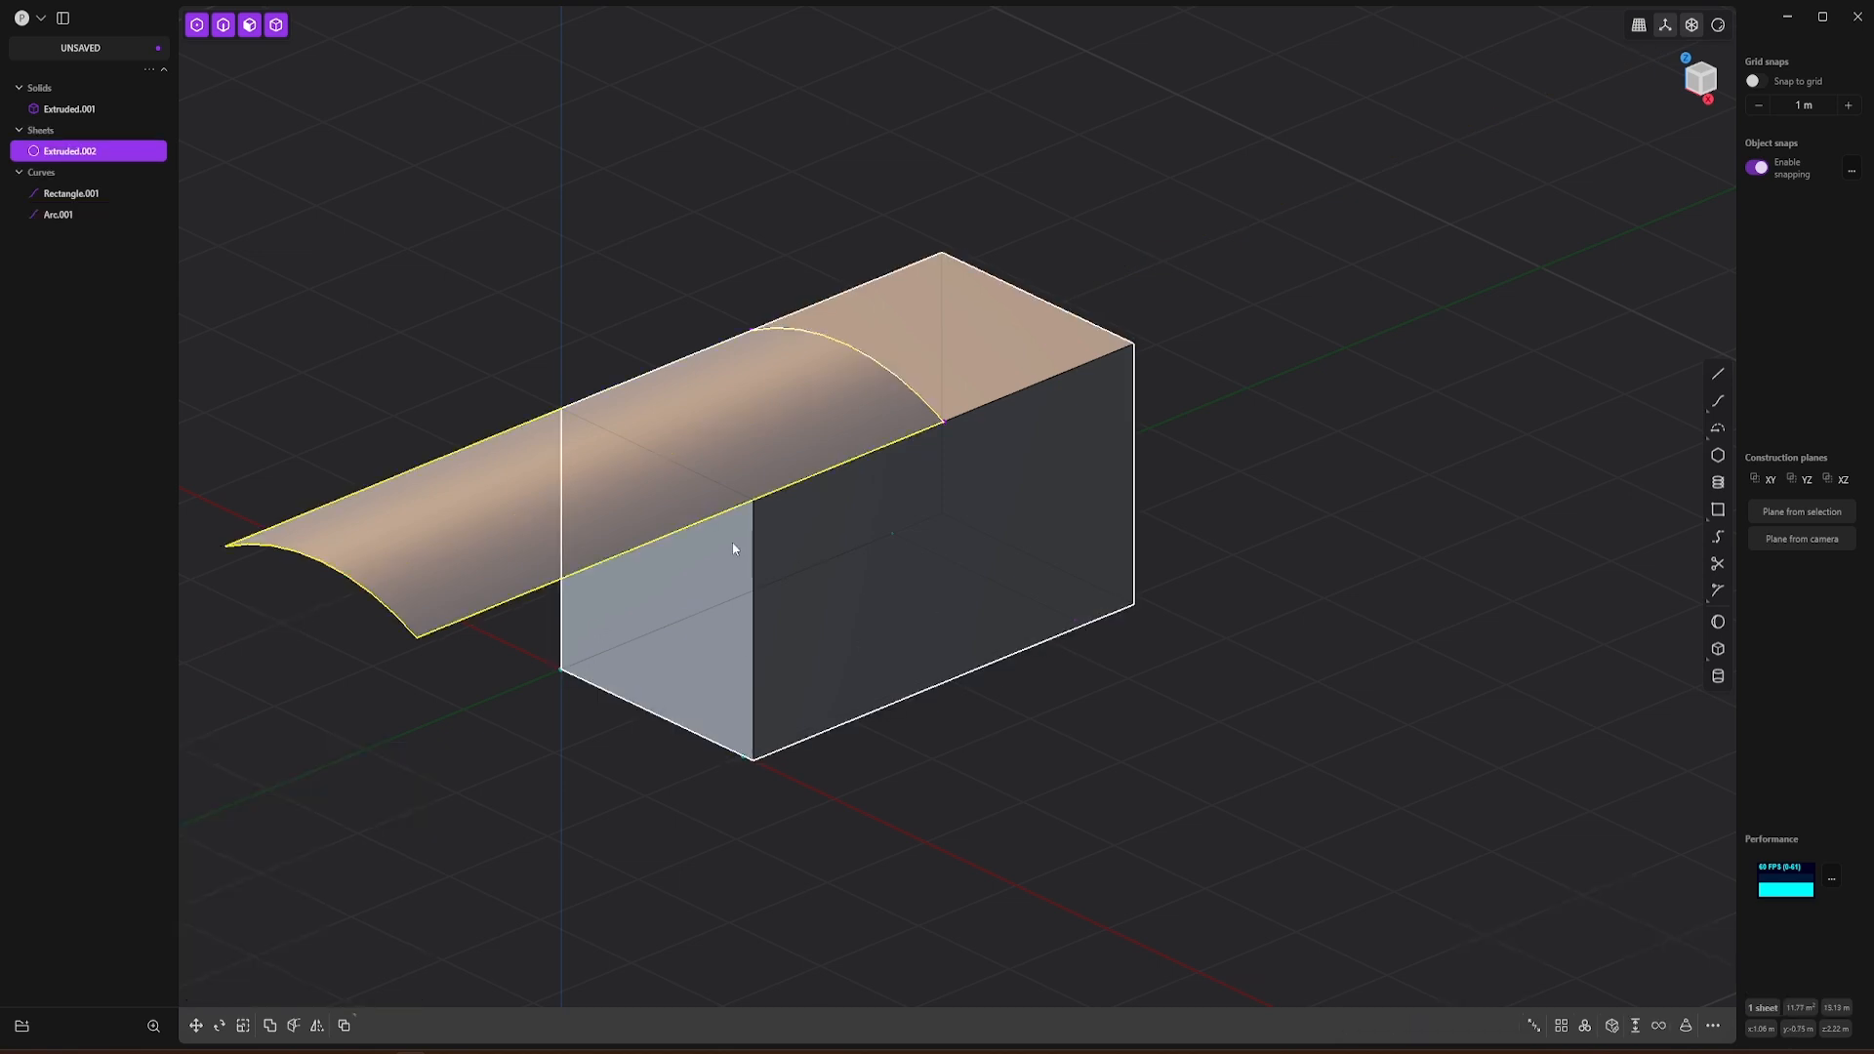
Step: Move the curved sheet about 2.47 m along Y so it overhangs both ends of the box
left_click(635, 488)
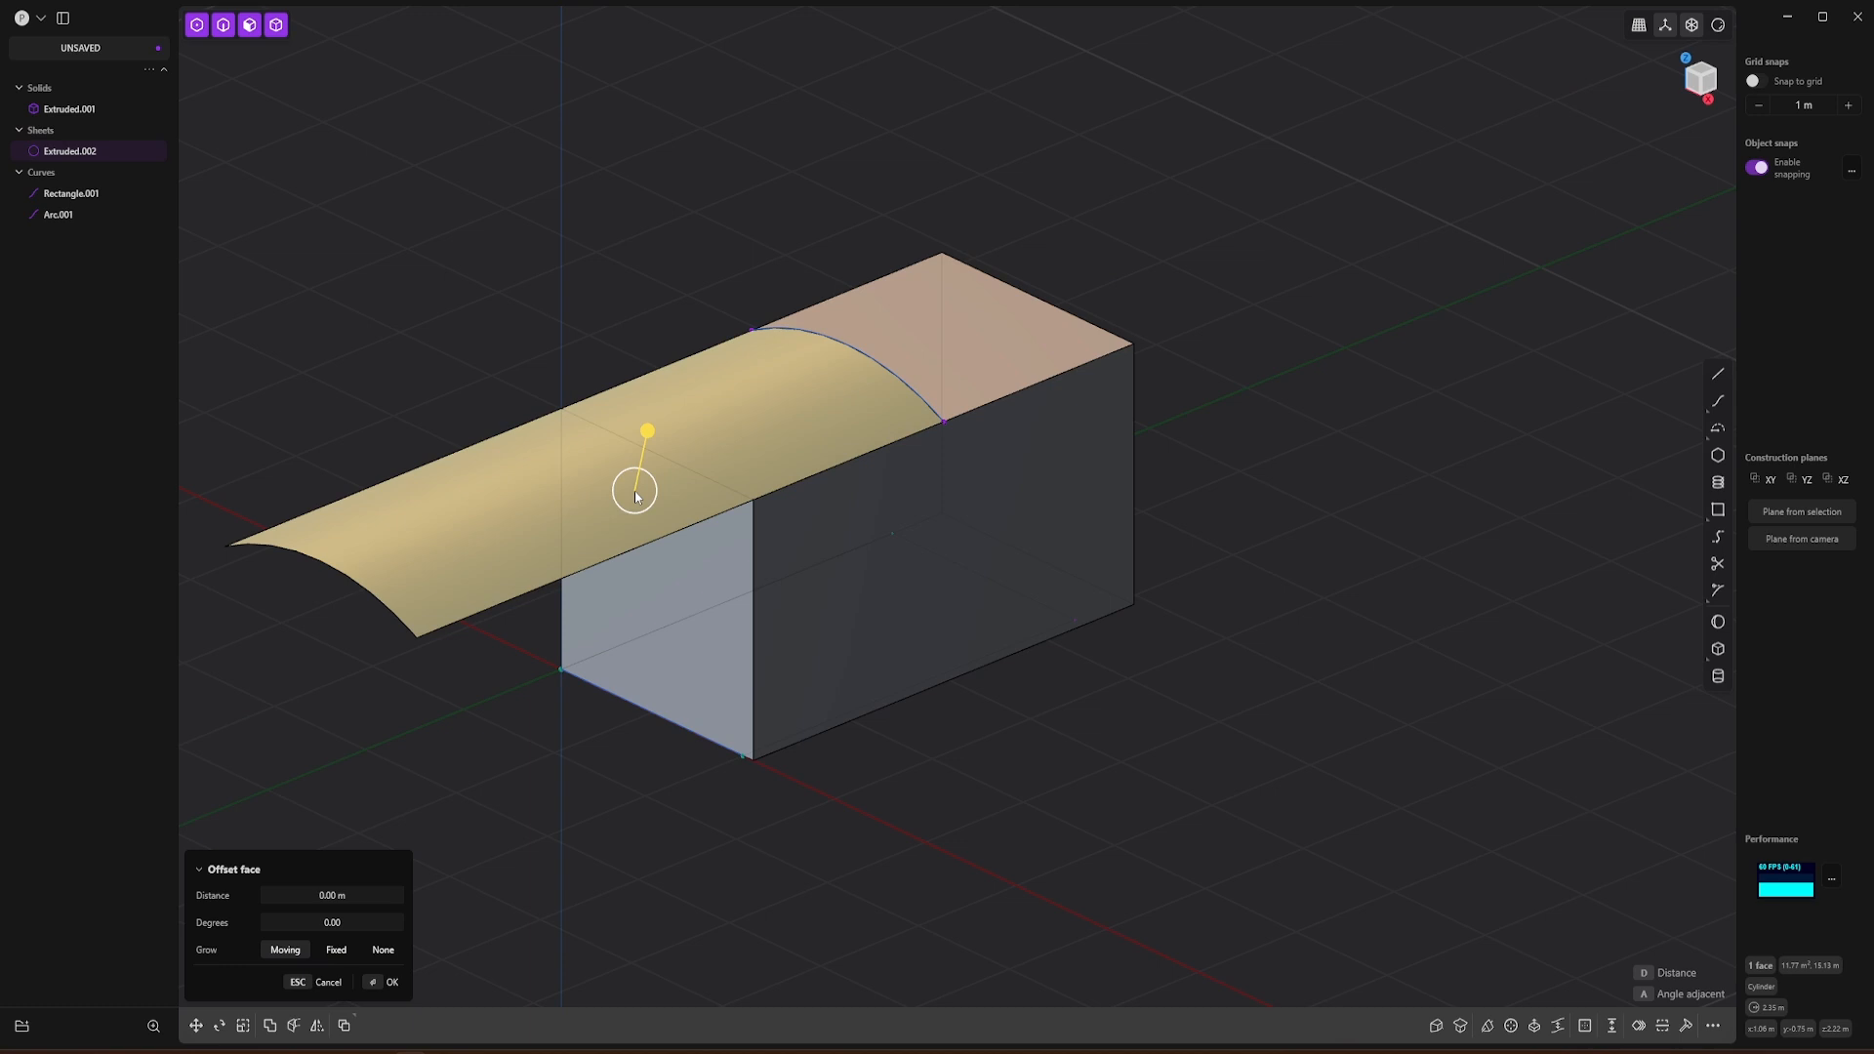
key("g")
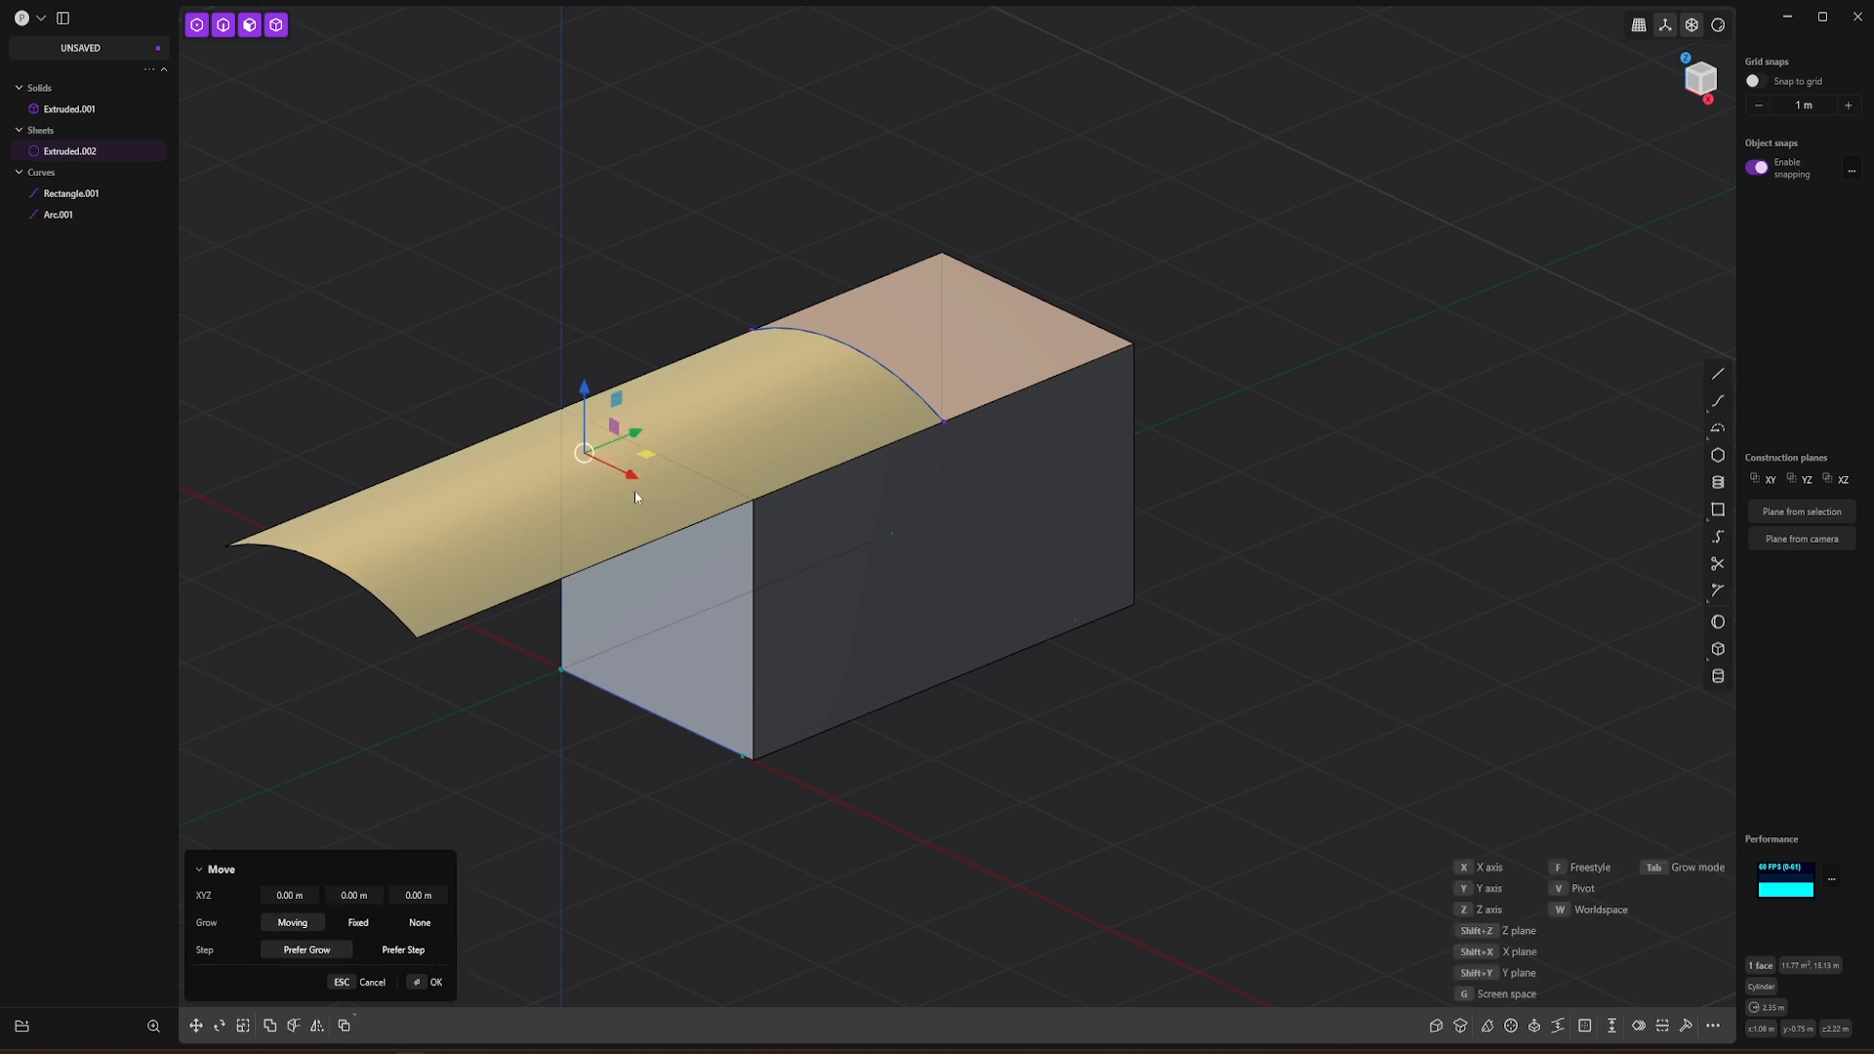
left_click_drag(640, 436, 885, 341)
middle_click_drag(747, 611, 850, 536)
left_click(1700, 86)
middle_click_drag(878, 428, 1015, 358, "shift")
scroll(748, 448, "up", 2)
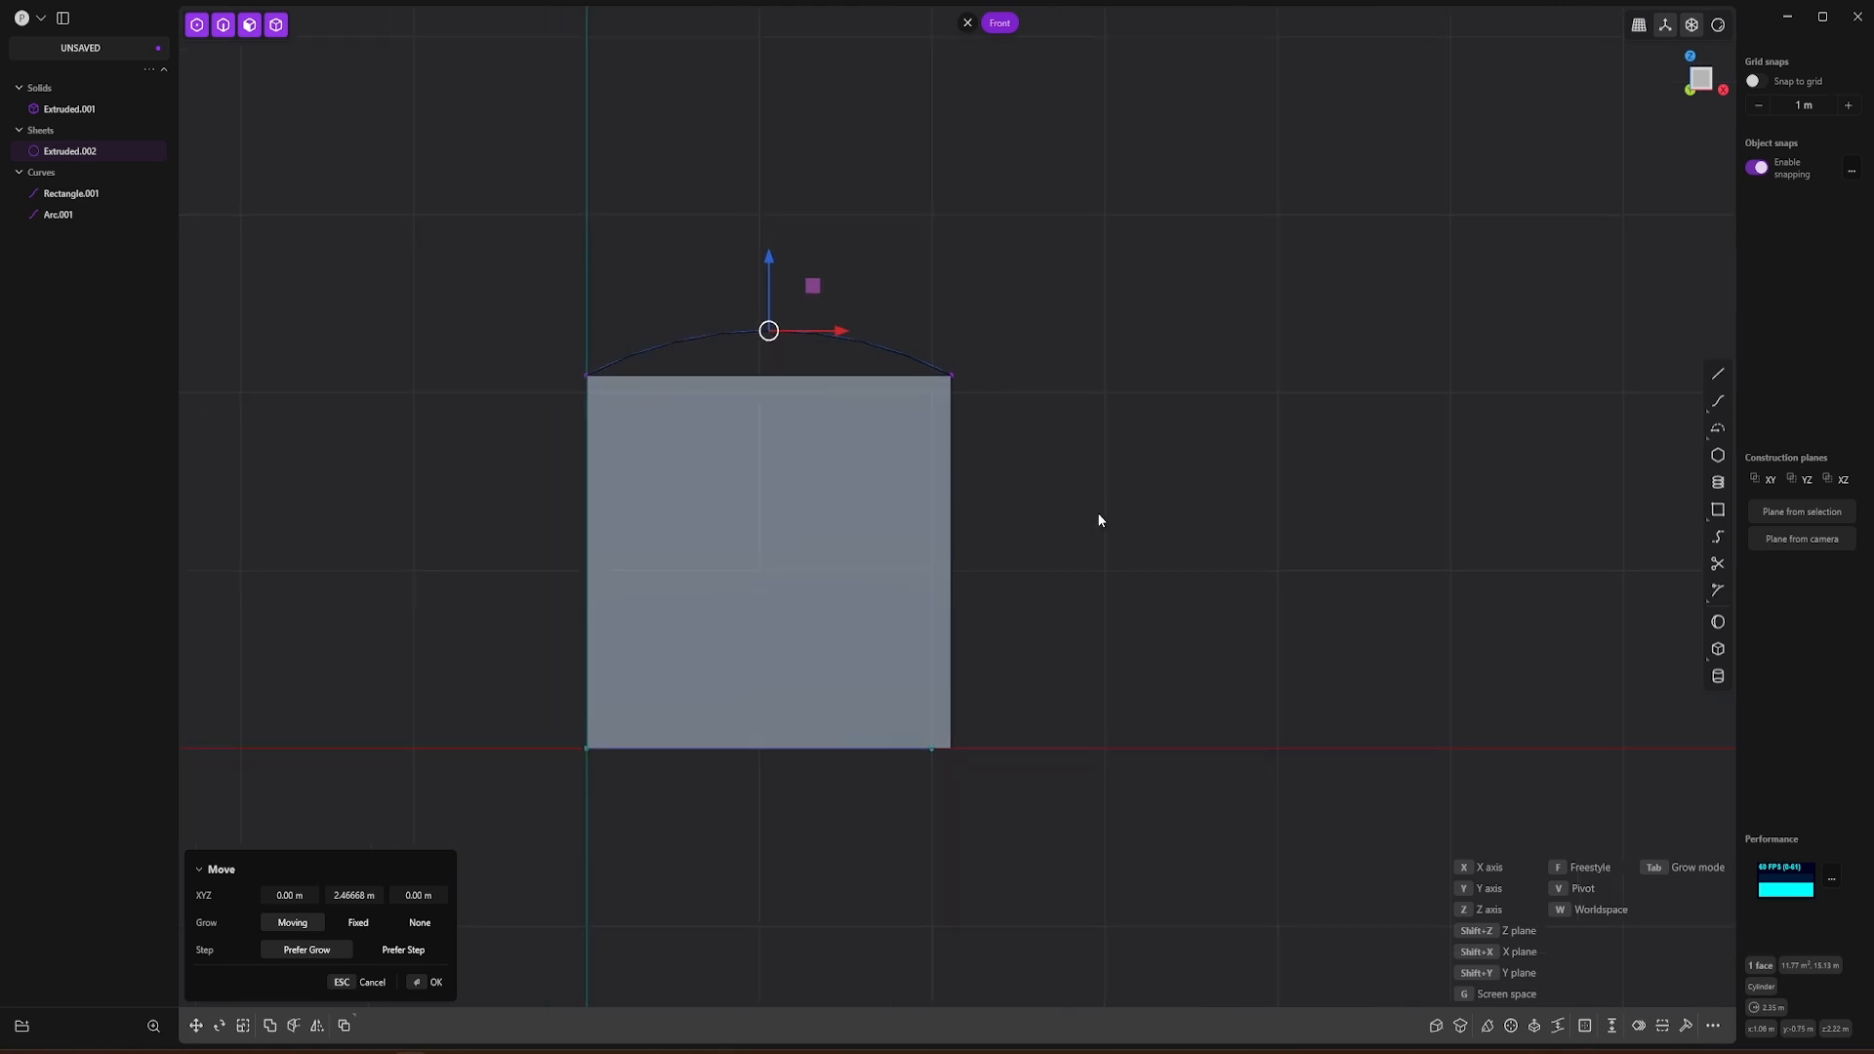
Step: Move the curved sheet down about 0.25 m, snapping its crest to the midpoint of the box's top front edge
key("o")
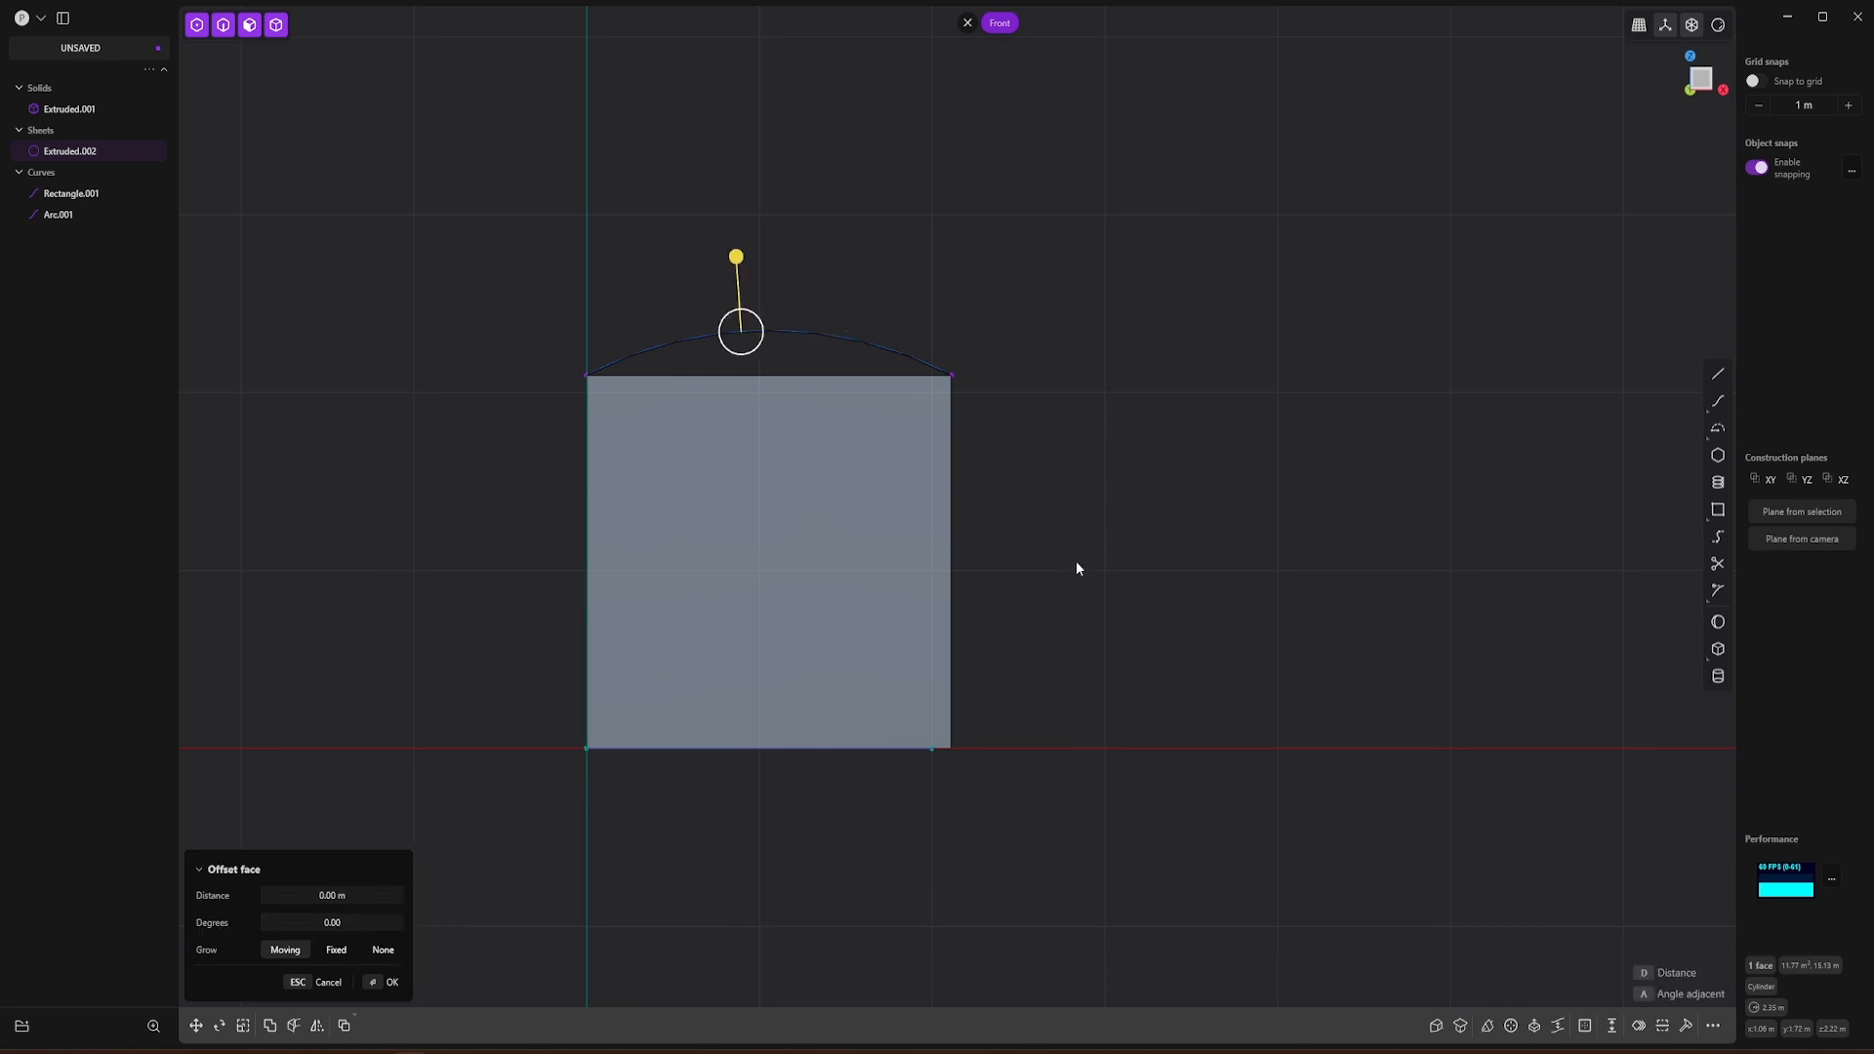
key("g")
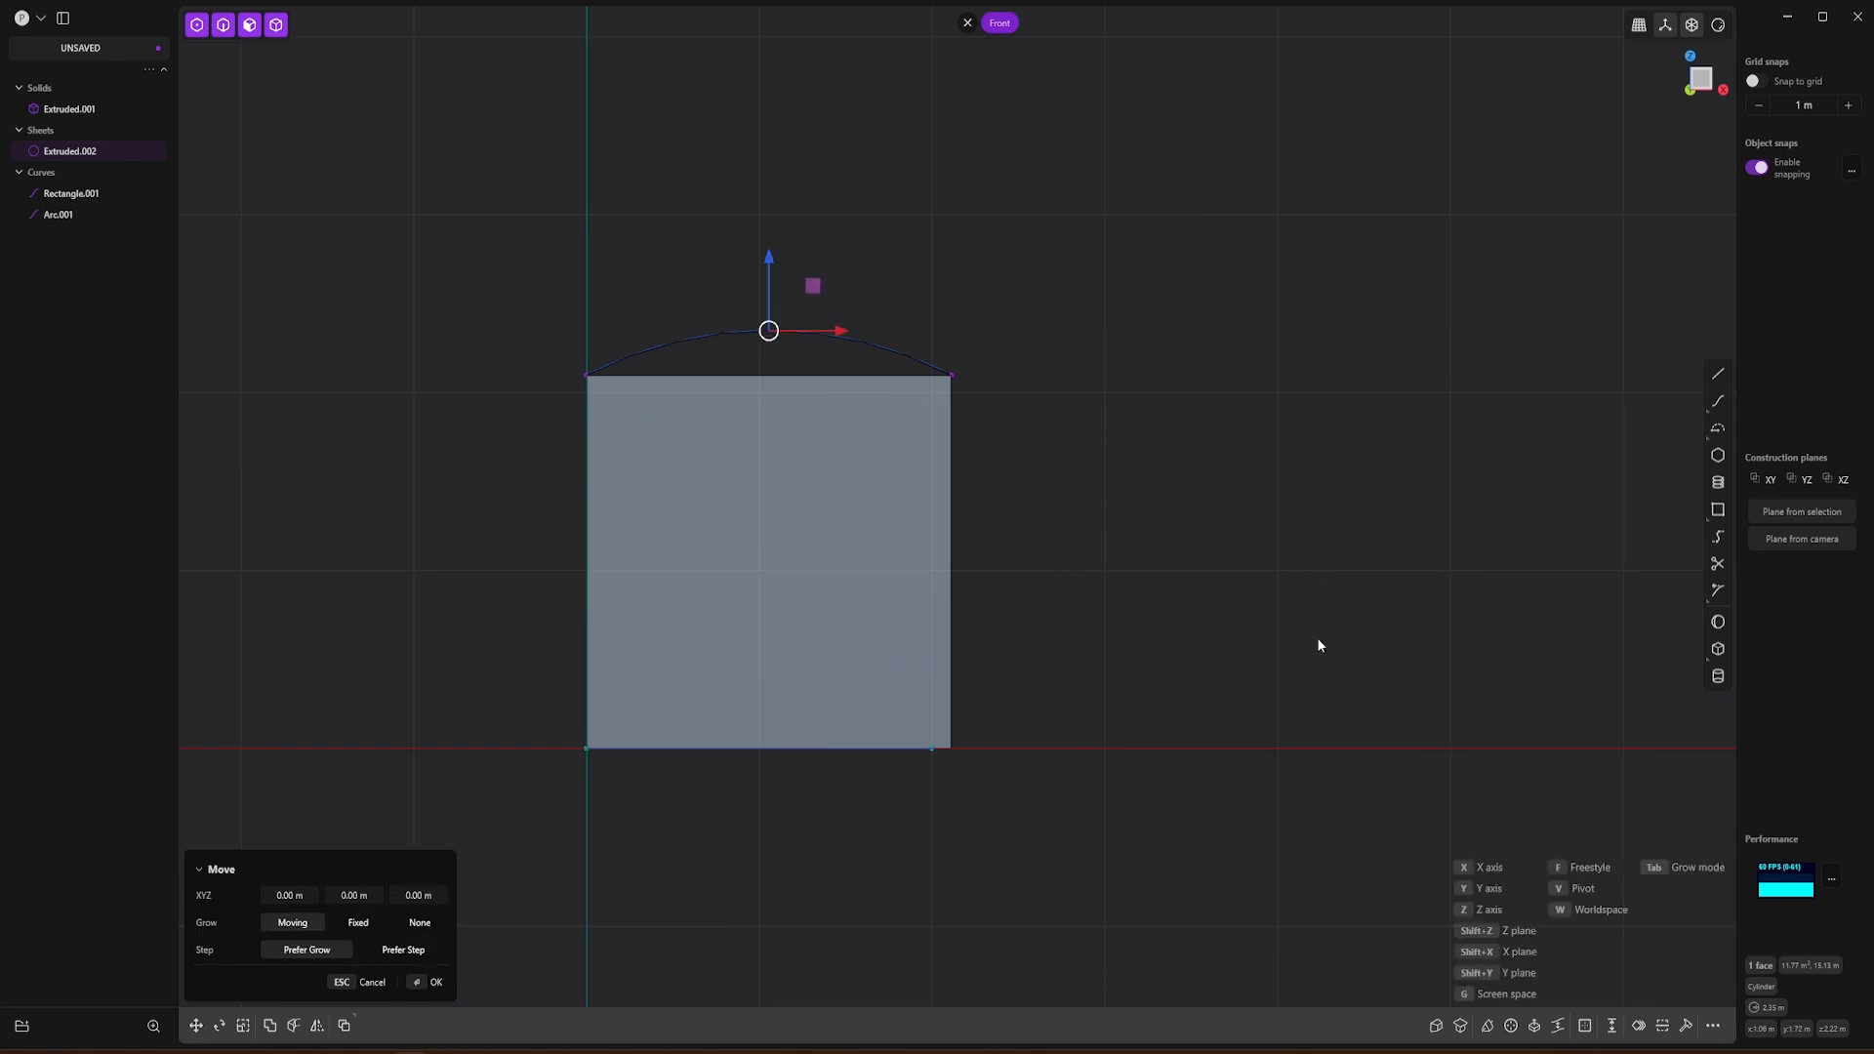
key("f")
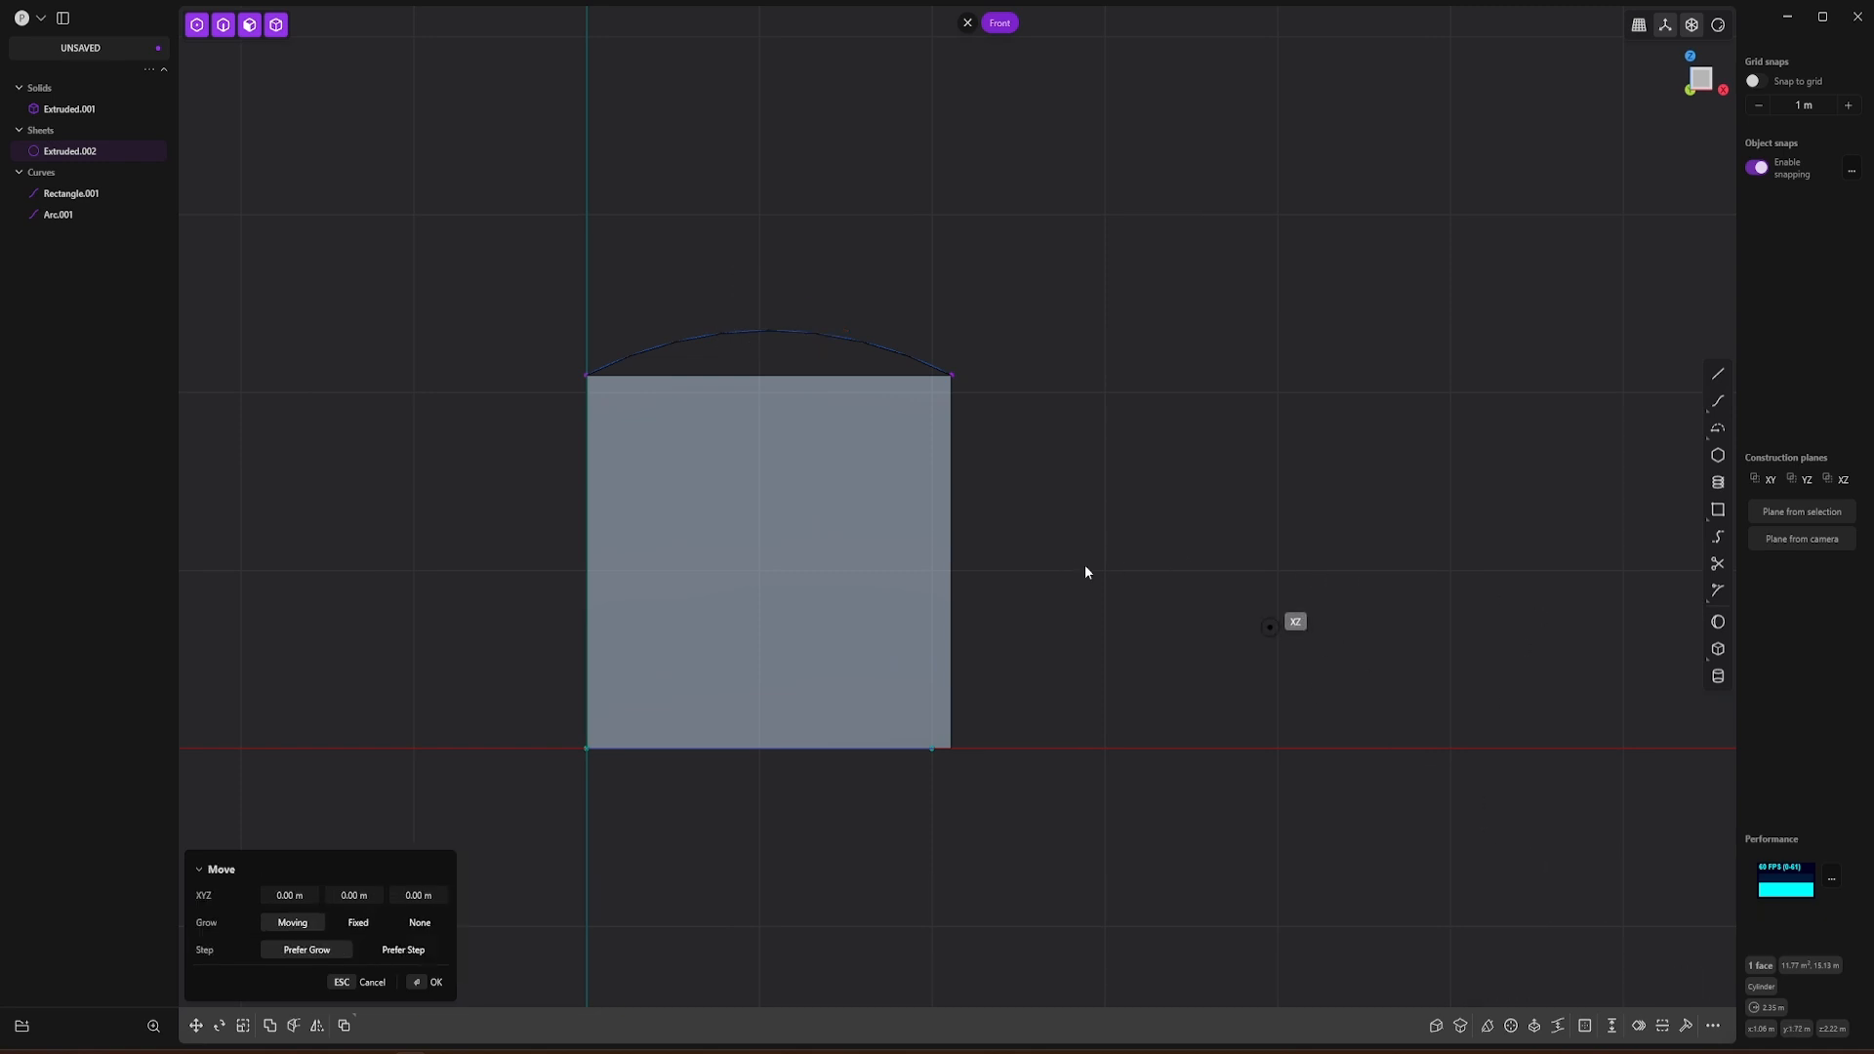
left_click(766, 331)
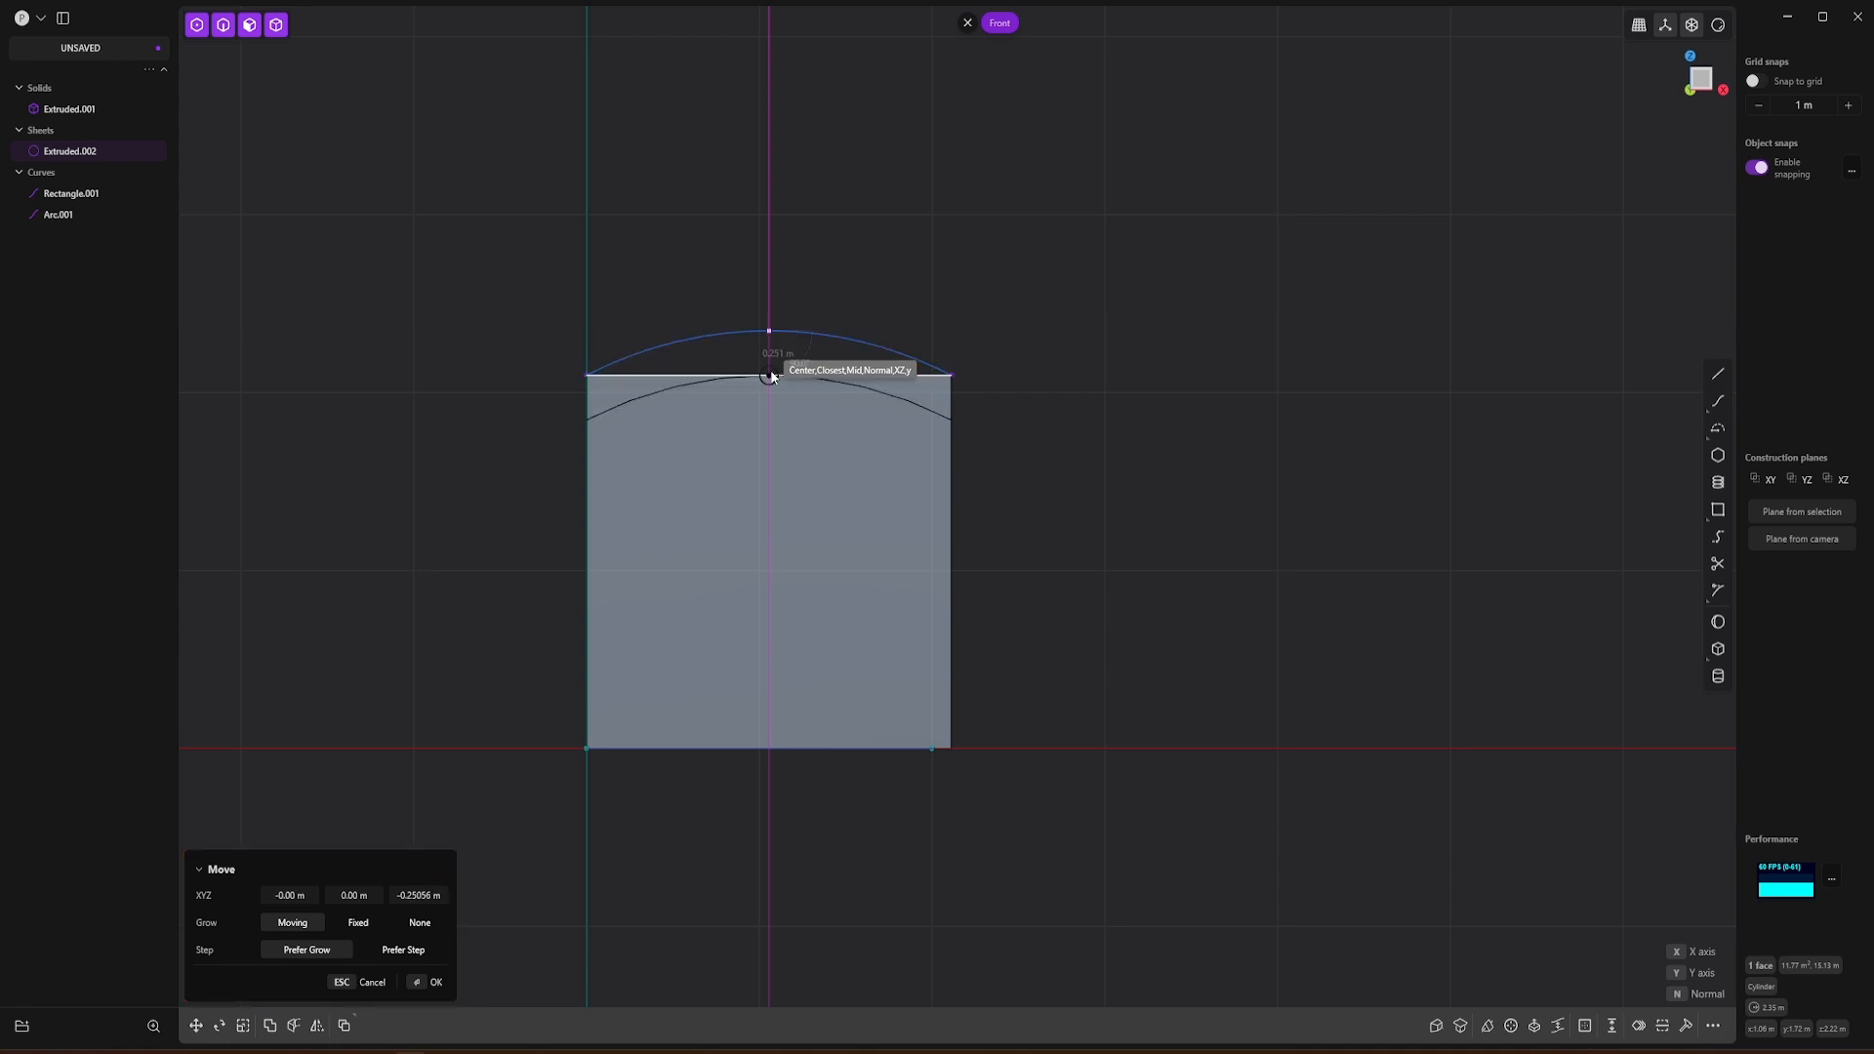
left_click(769, 375)
right_click(1097, 406)
Step: Cut the box with the curved sheet using a Boolean Difference
middle_click_drag(1097, 406, 964, 478)
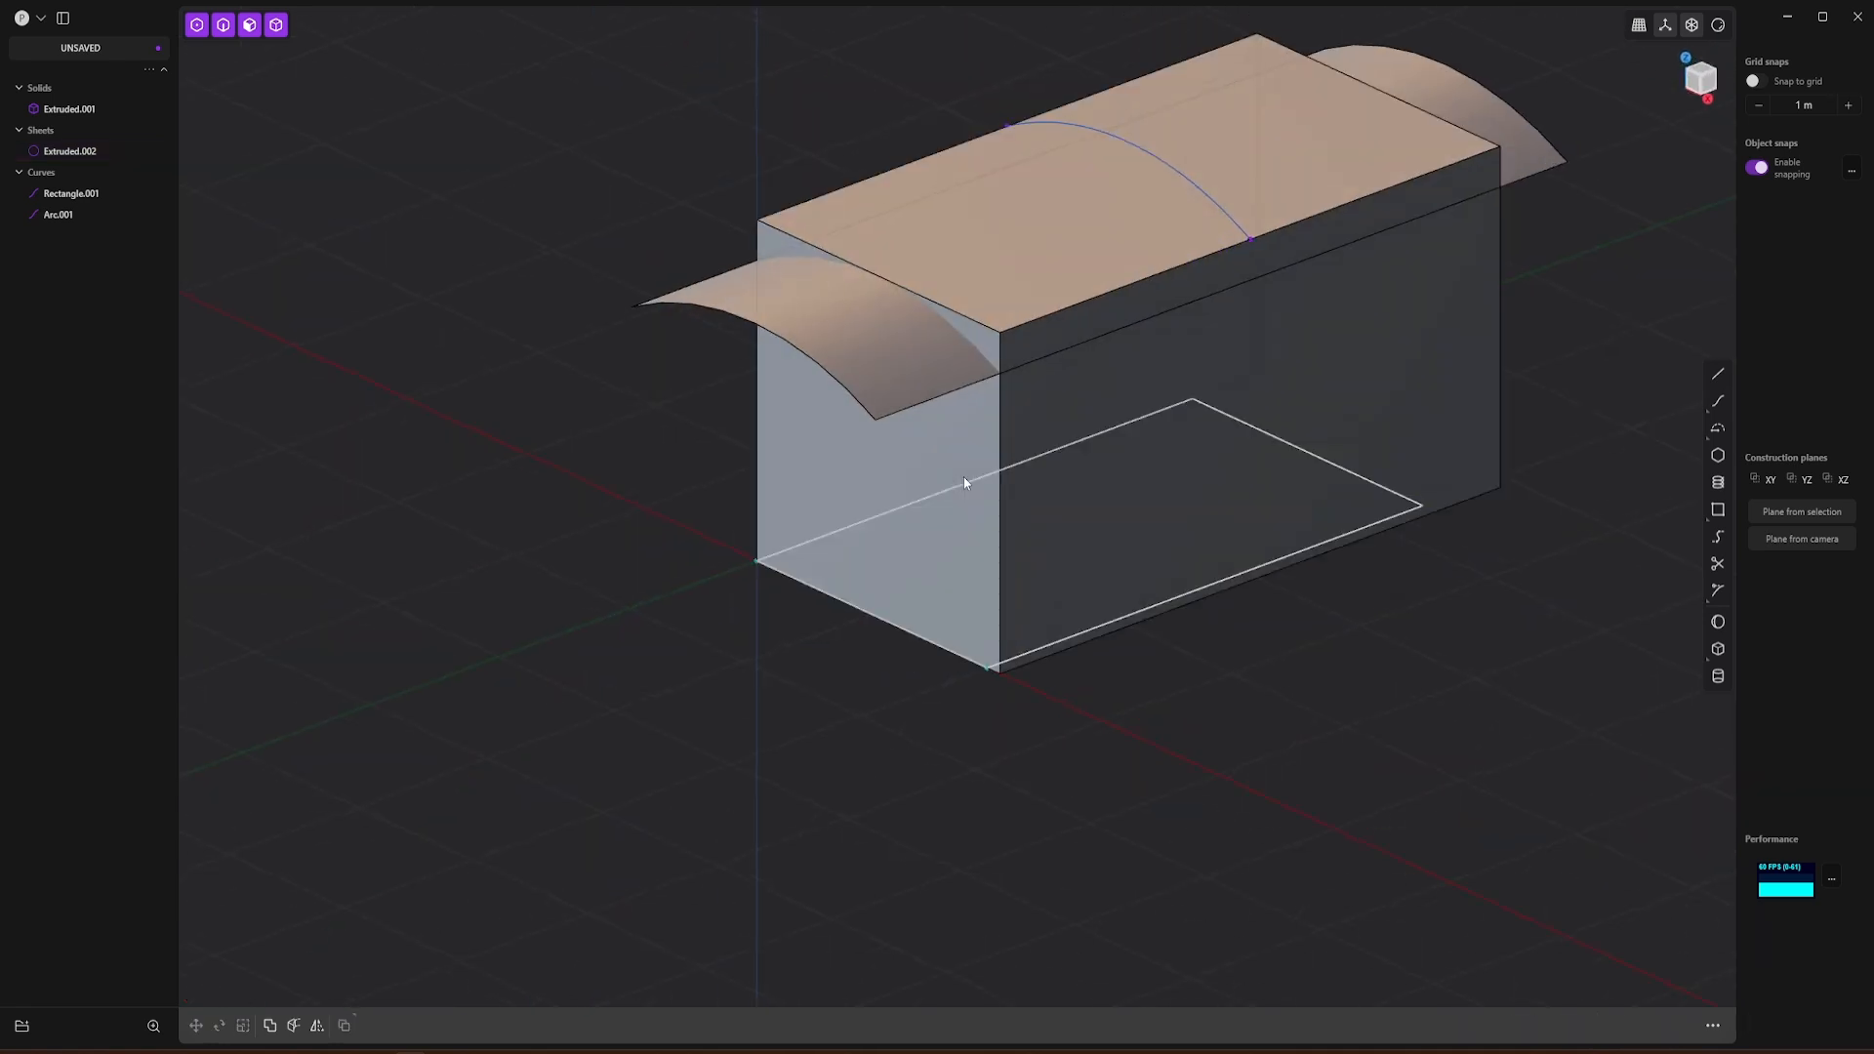
middle_click(660, 186)
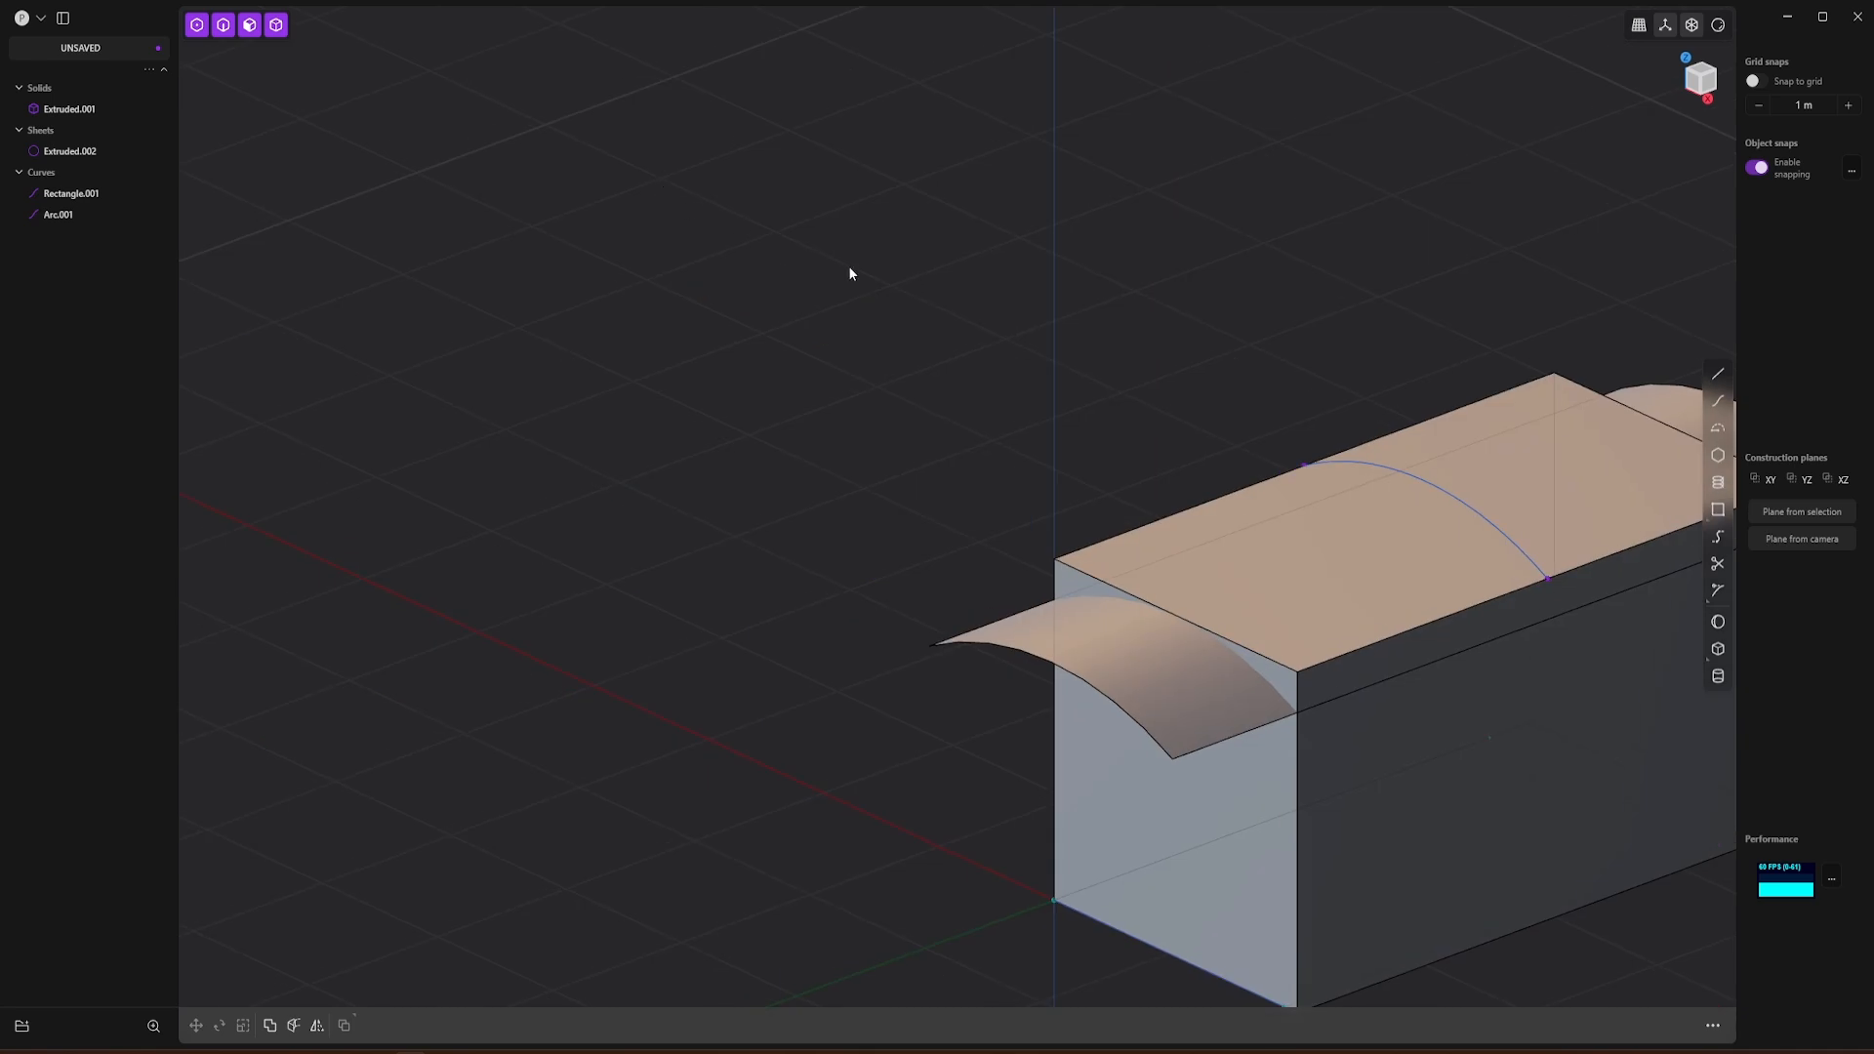
middle_click_drag(850, 273, 564, 154, "shift")
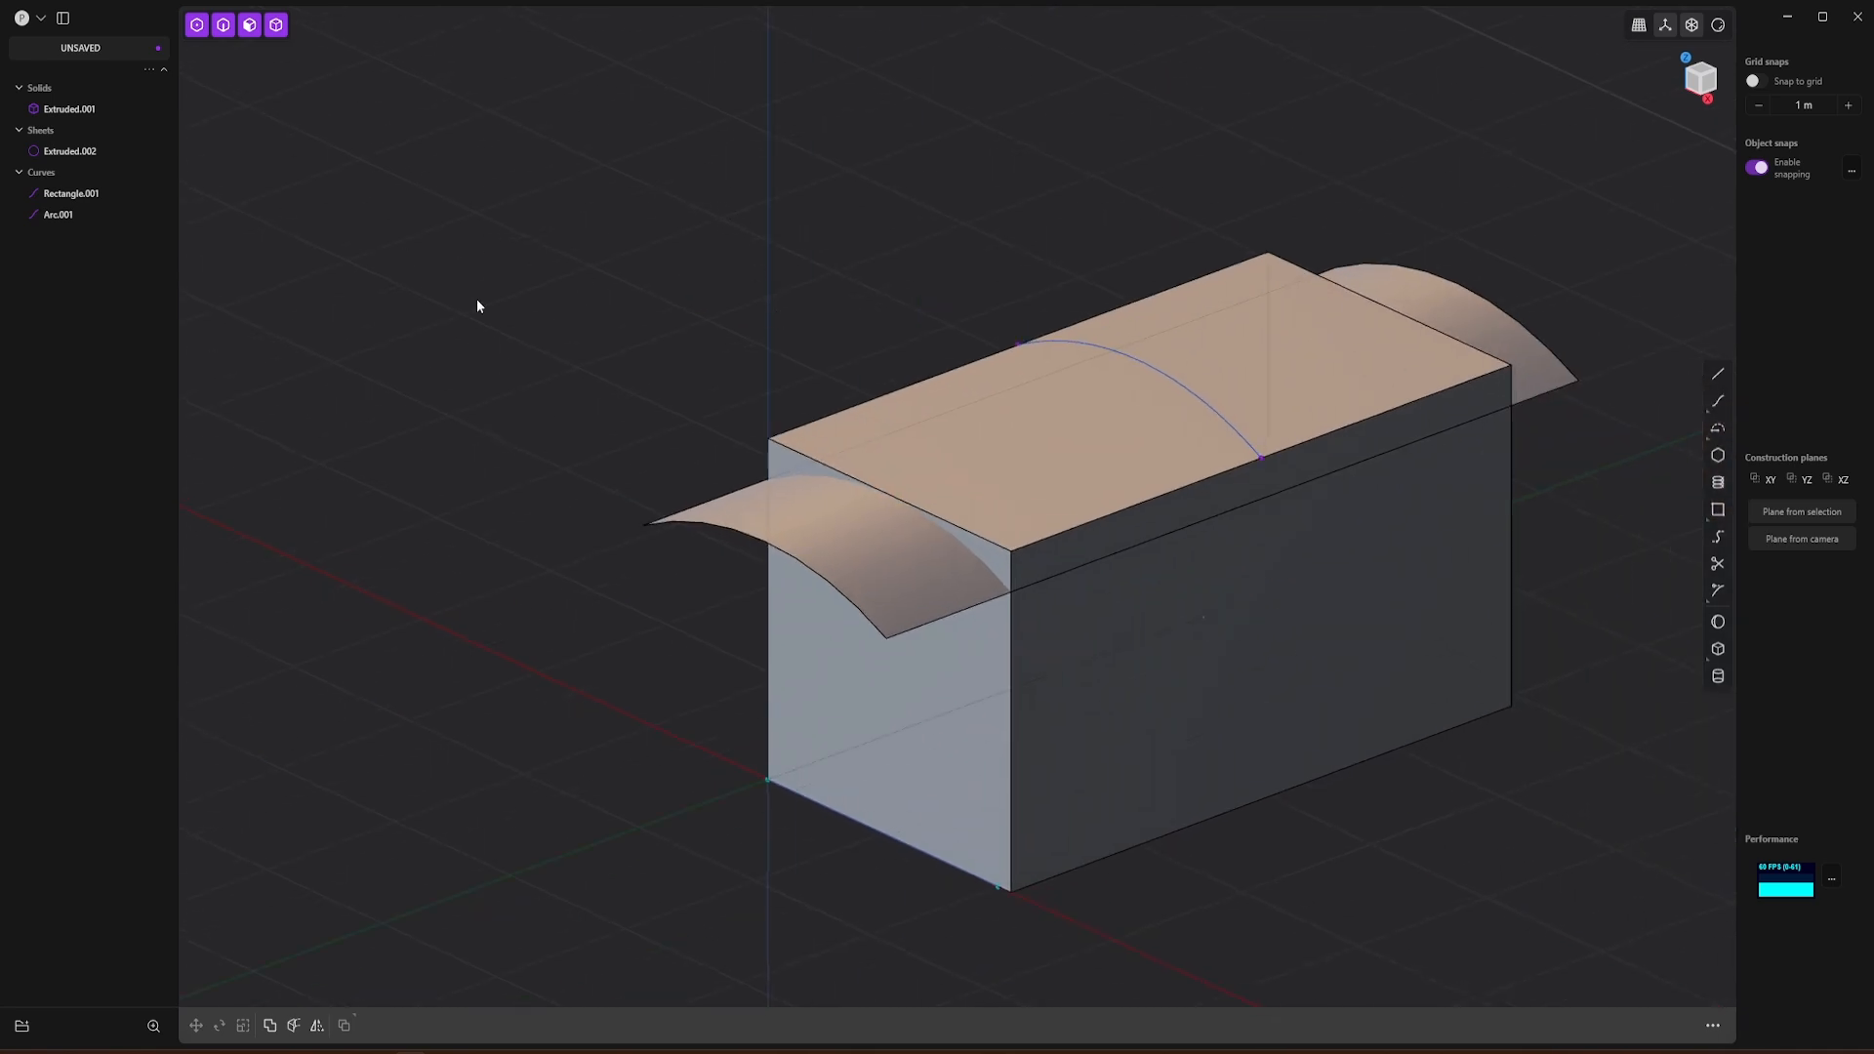
left_click(773, 457)
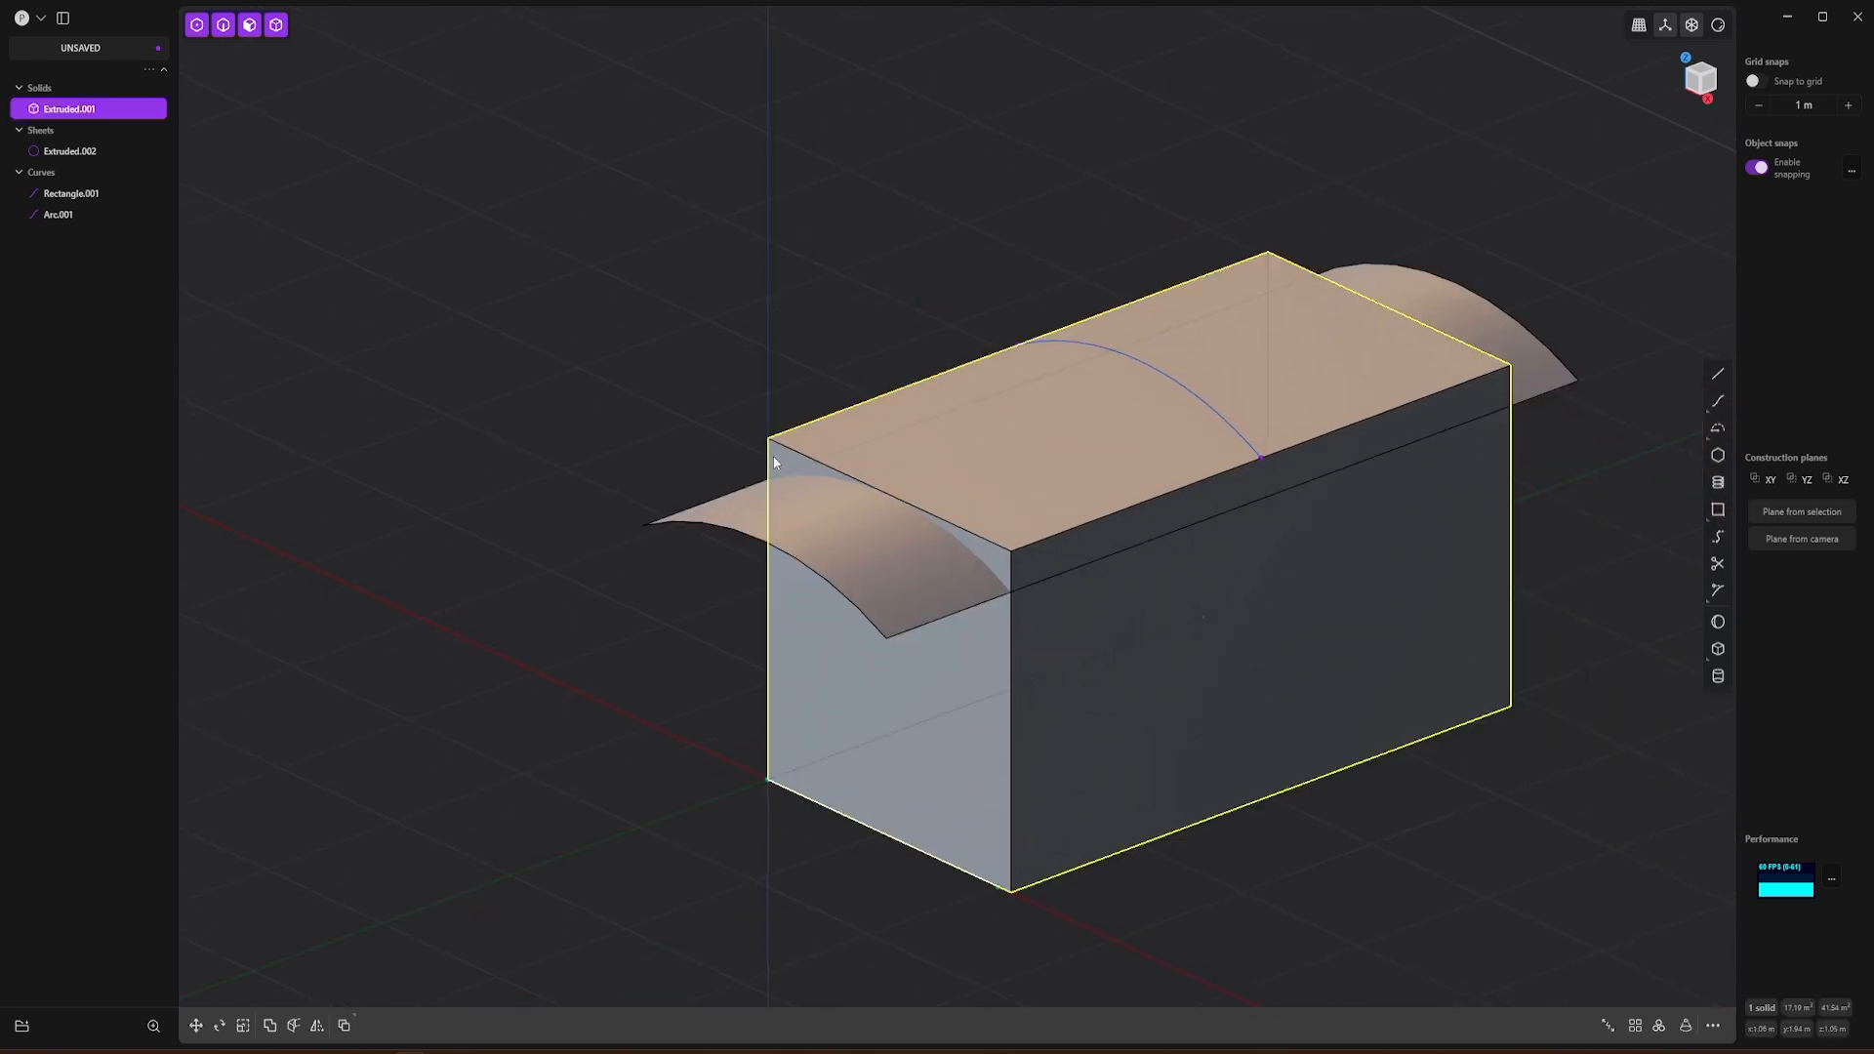
key("shift+b")
left_click(775, 485)
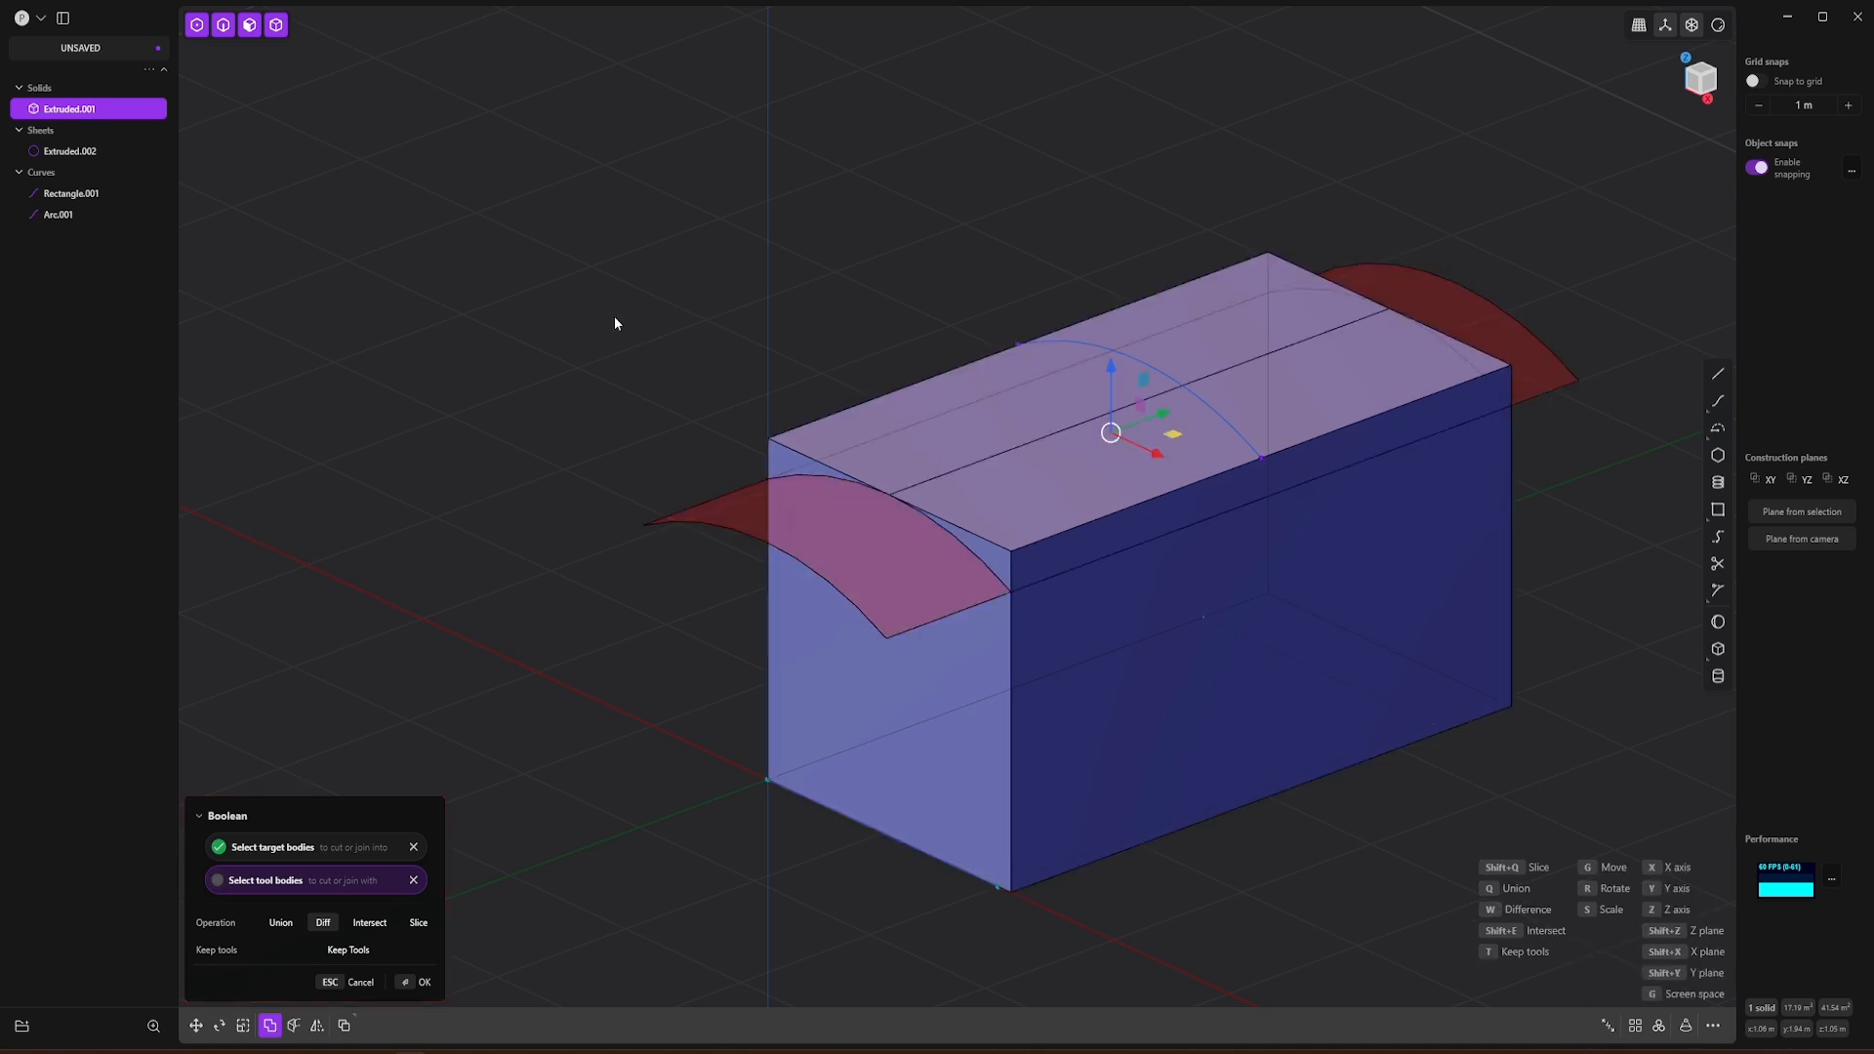
key("Return")
Step: Delete the two cut-off corner pieces above the curved roof
middle_click_drag(688, 386, 684, 207)
left_click(1519, 448)
left_click(1156, 401)
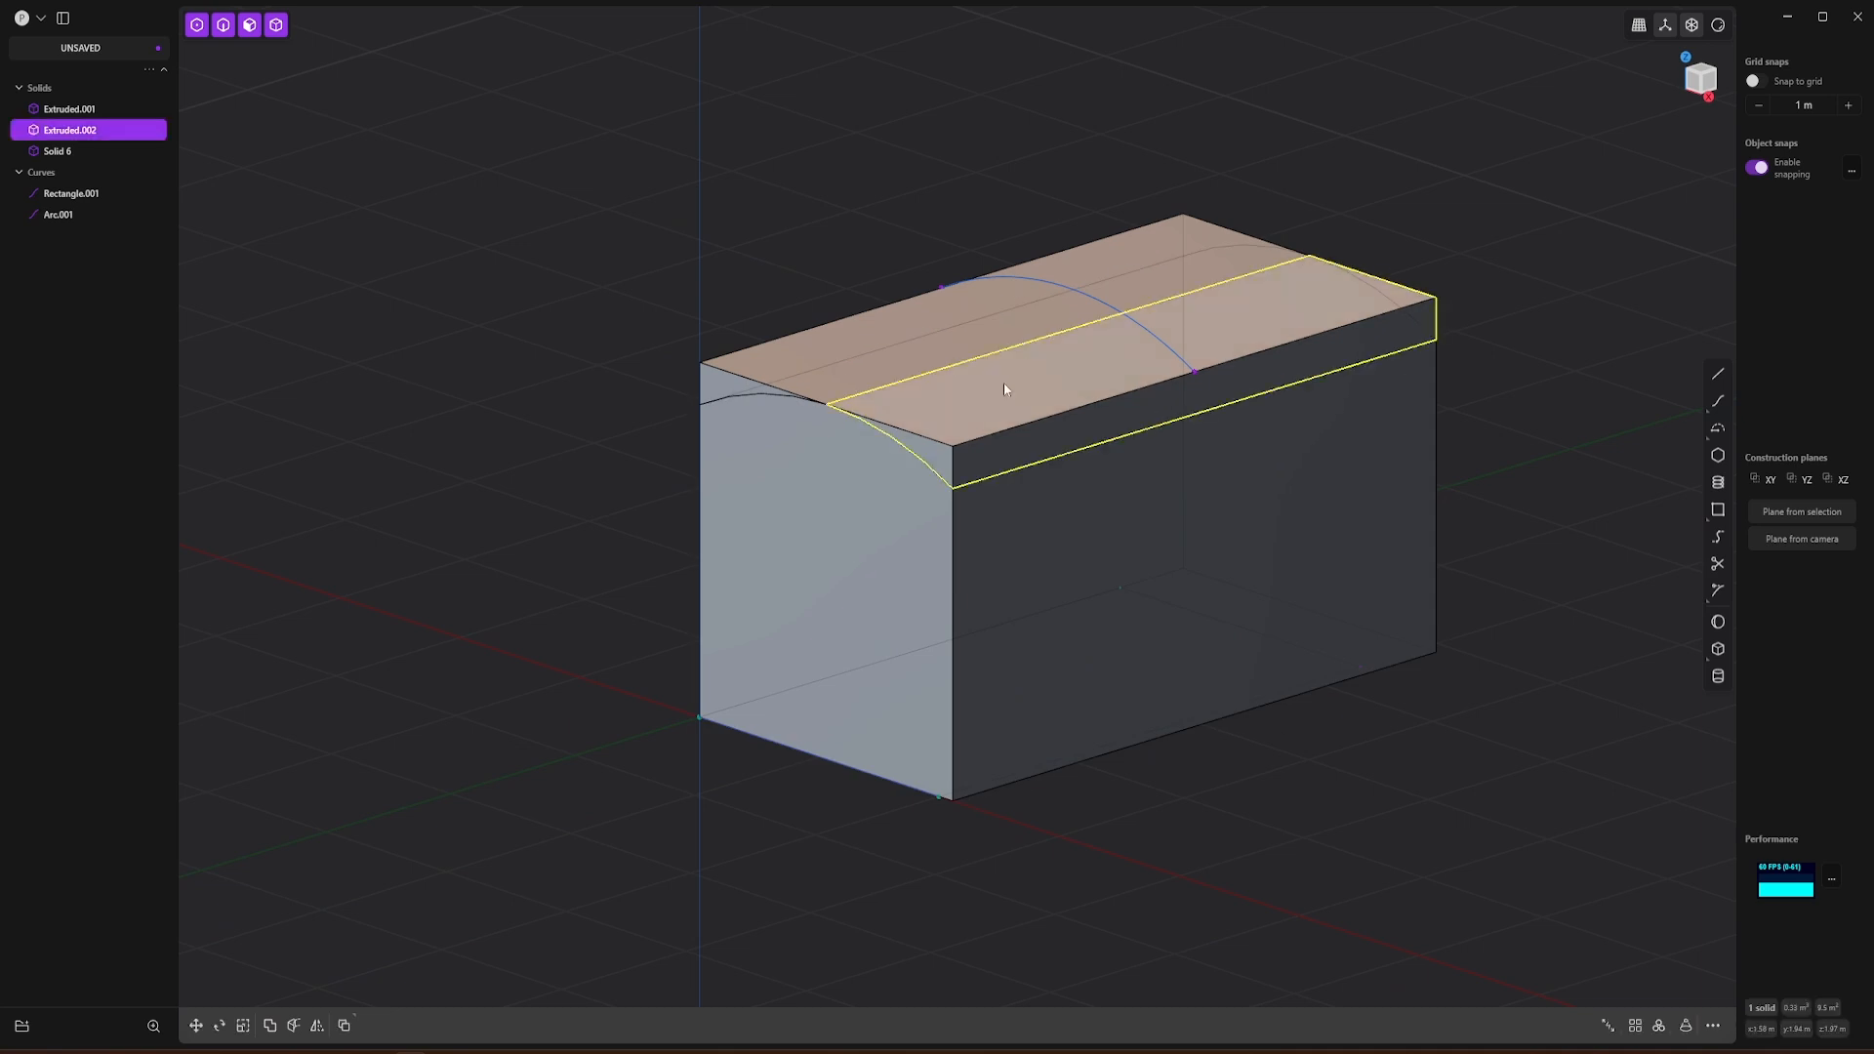
left_click(840, 345, "shift")
key("Delete")
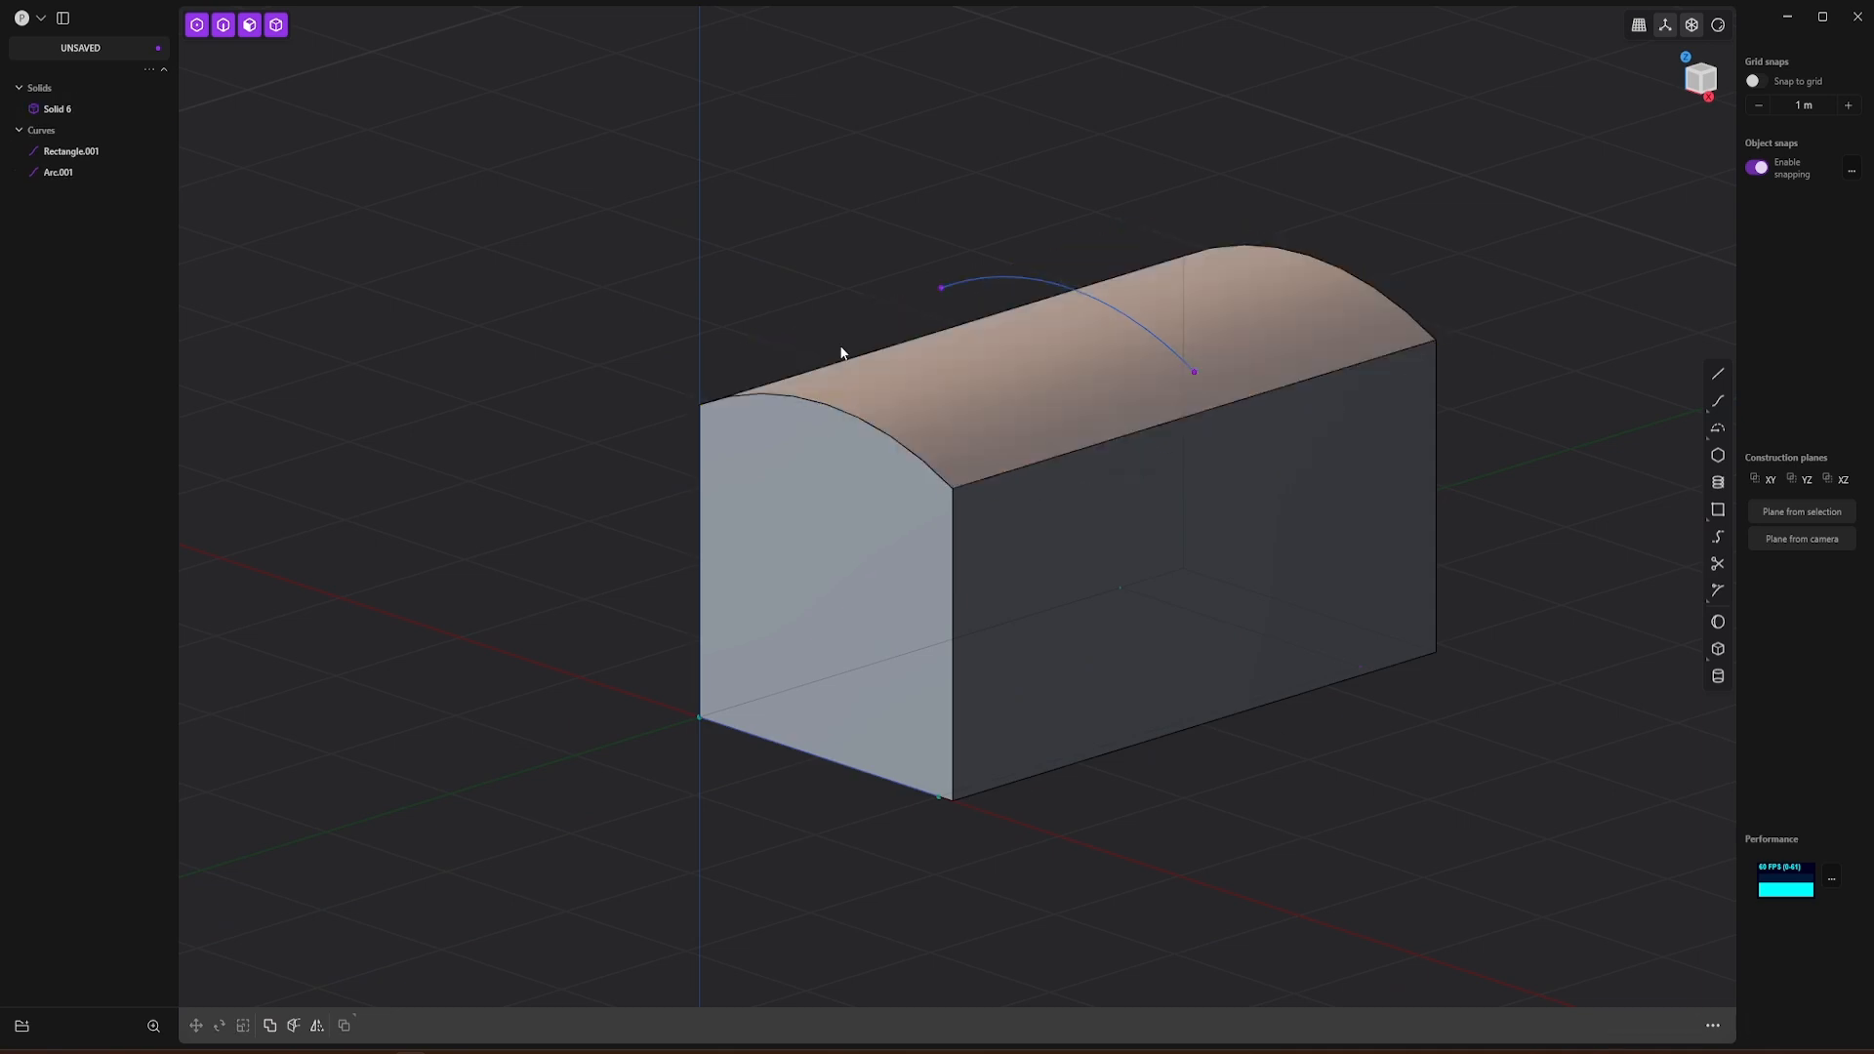
middle_click_drag(761, 344, 880, 272)
middle_click_drag(815, 392, 969, 291, "shift")
middle_click_drag(891, 441, 776, 427)
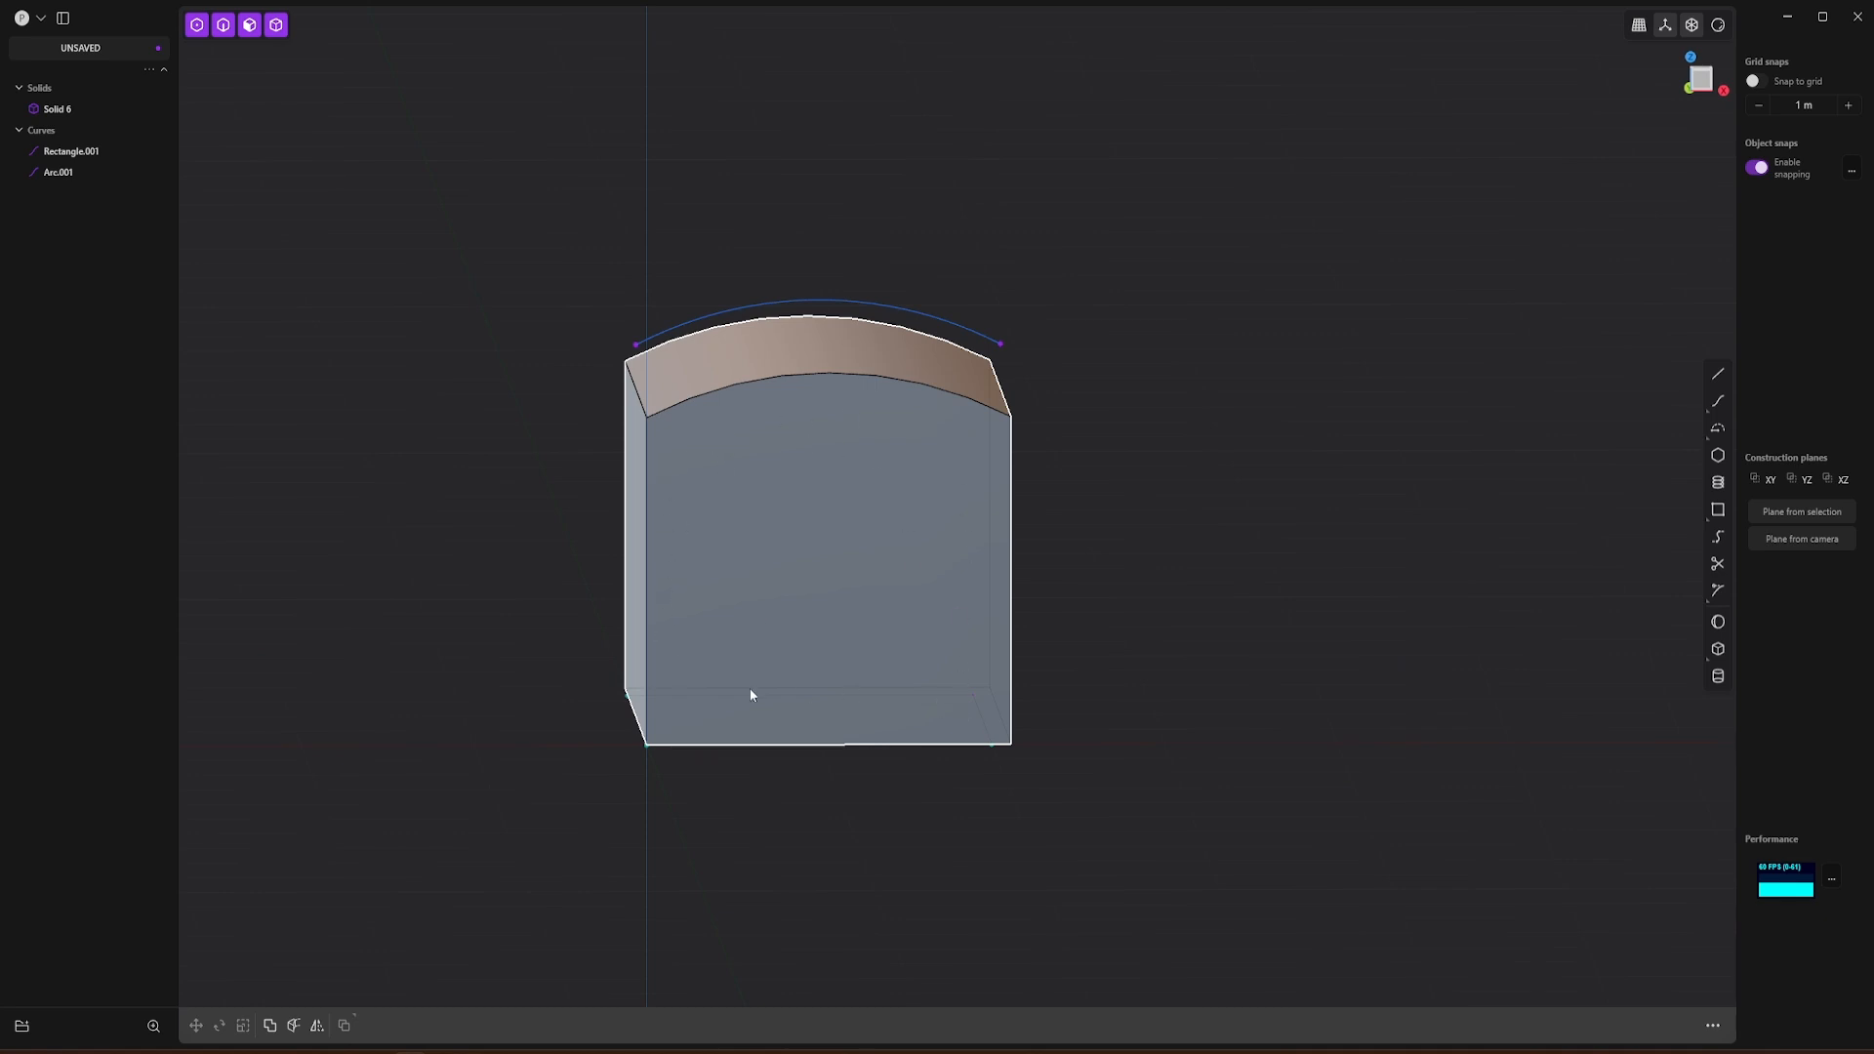
middle_click_drag(1150, 537, 1246, 530, "shift")
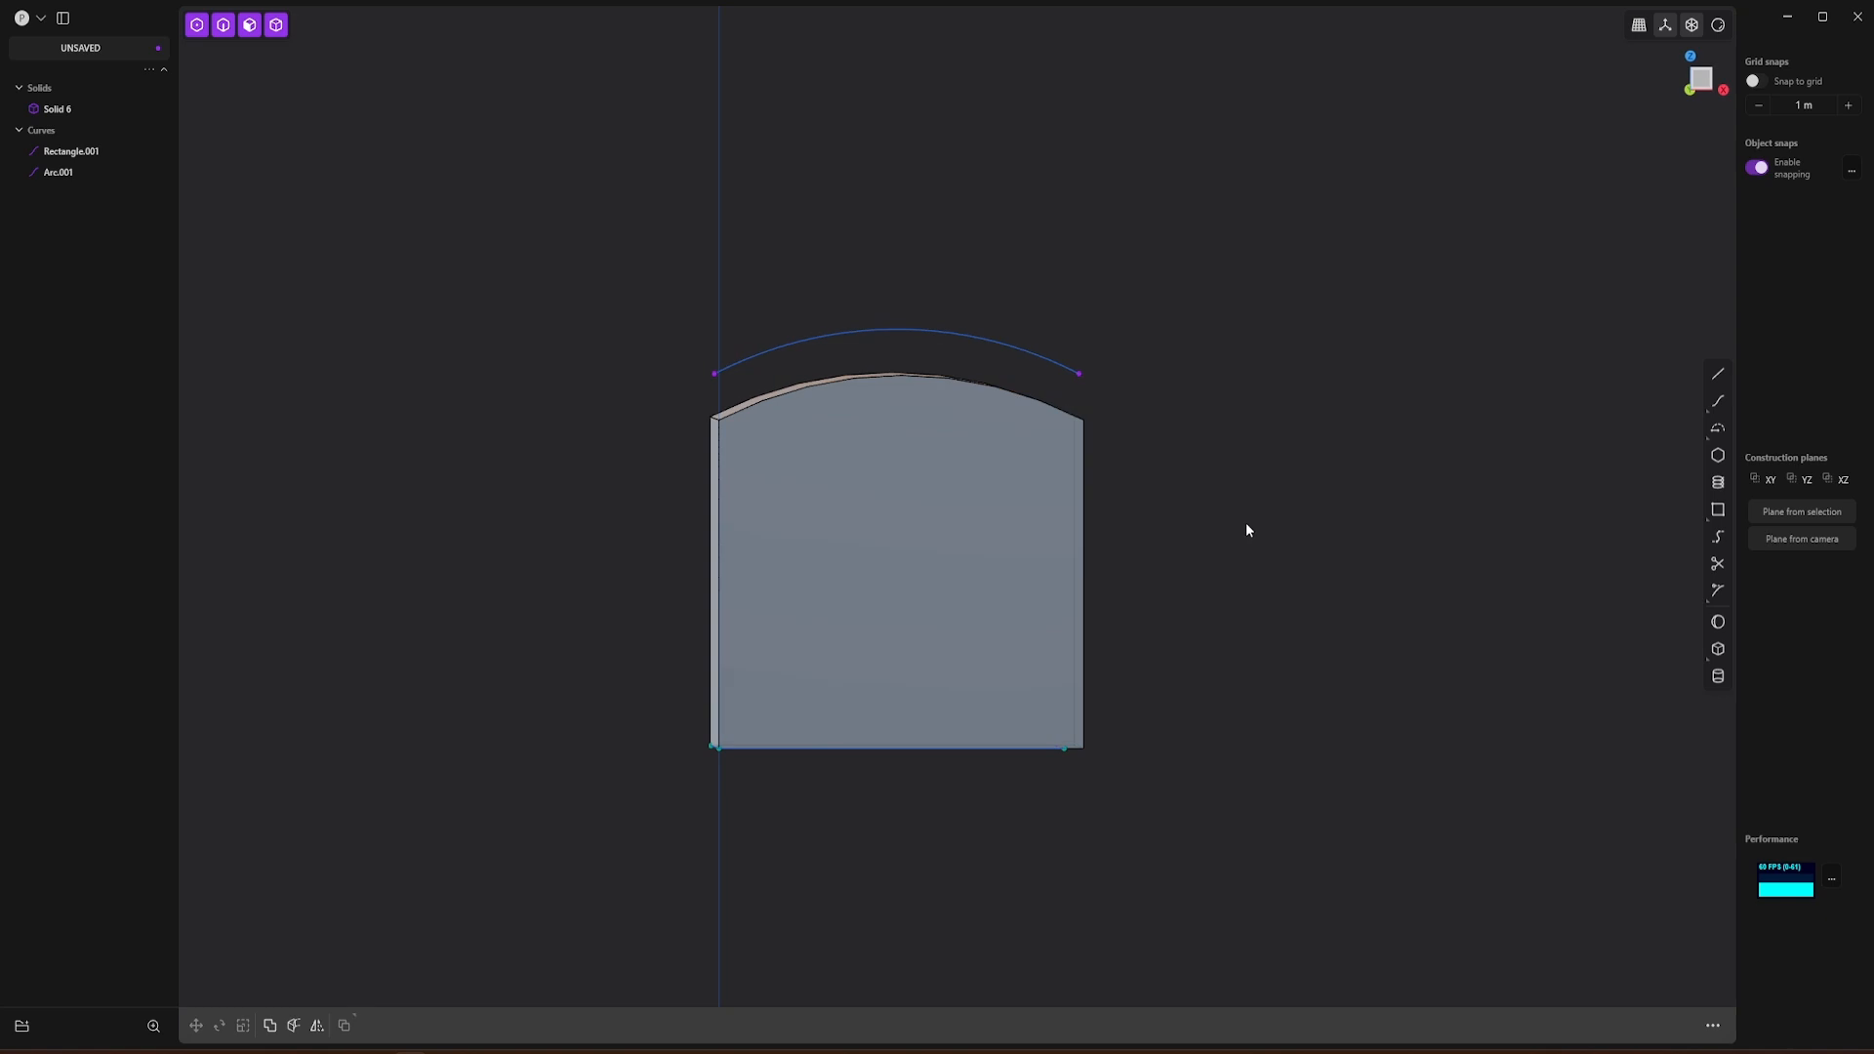
left_click(1701, 82)
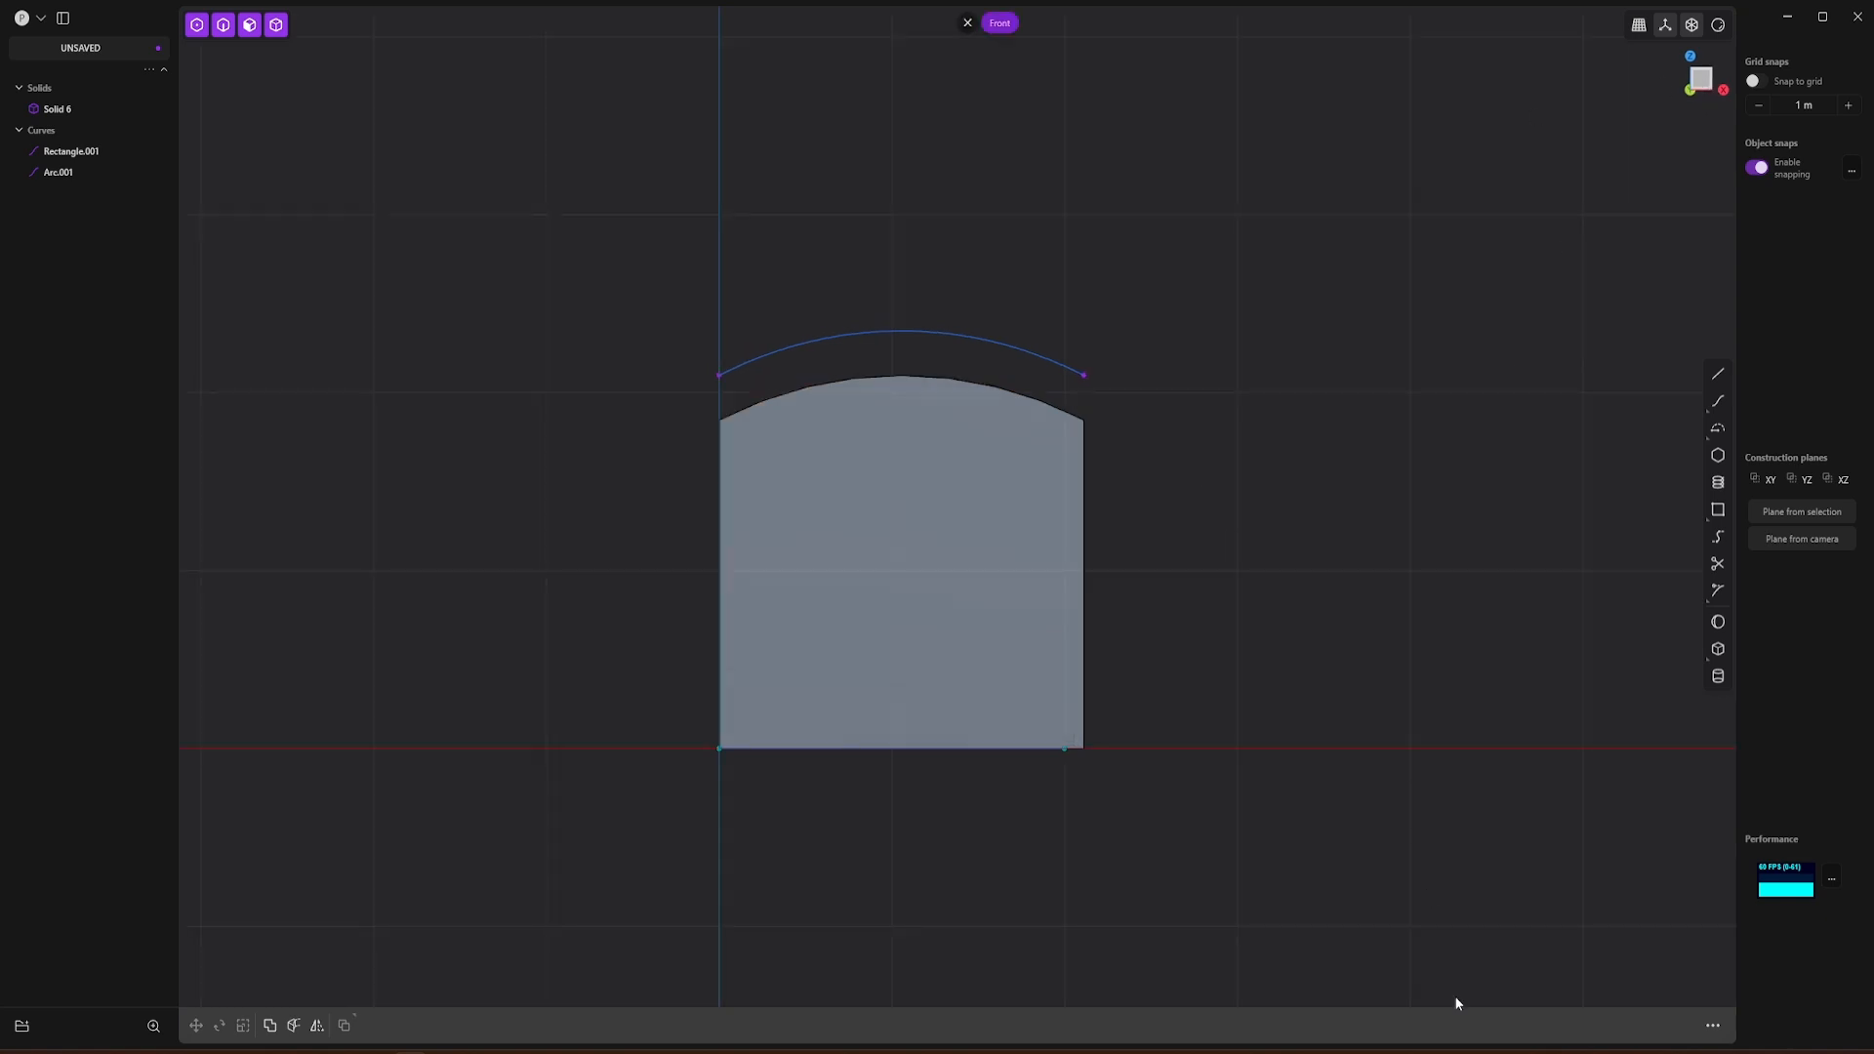
left_click(1713, 1026)
type("hol")
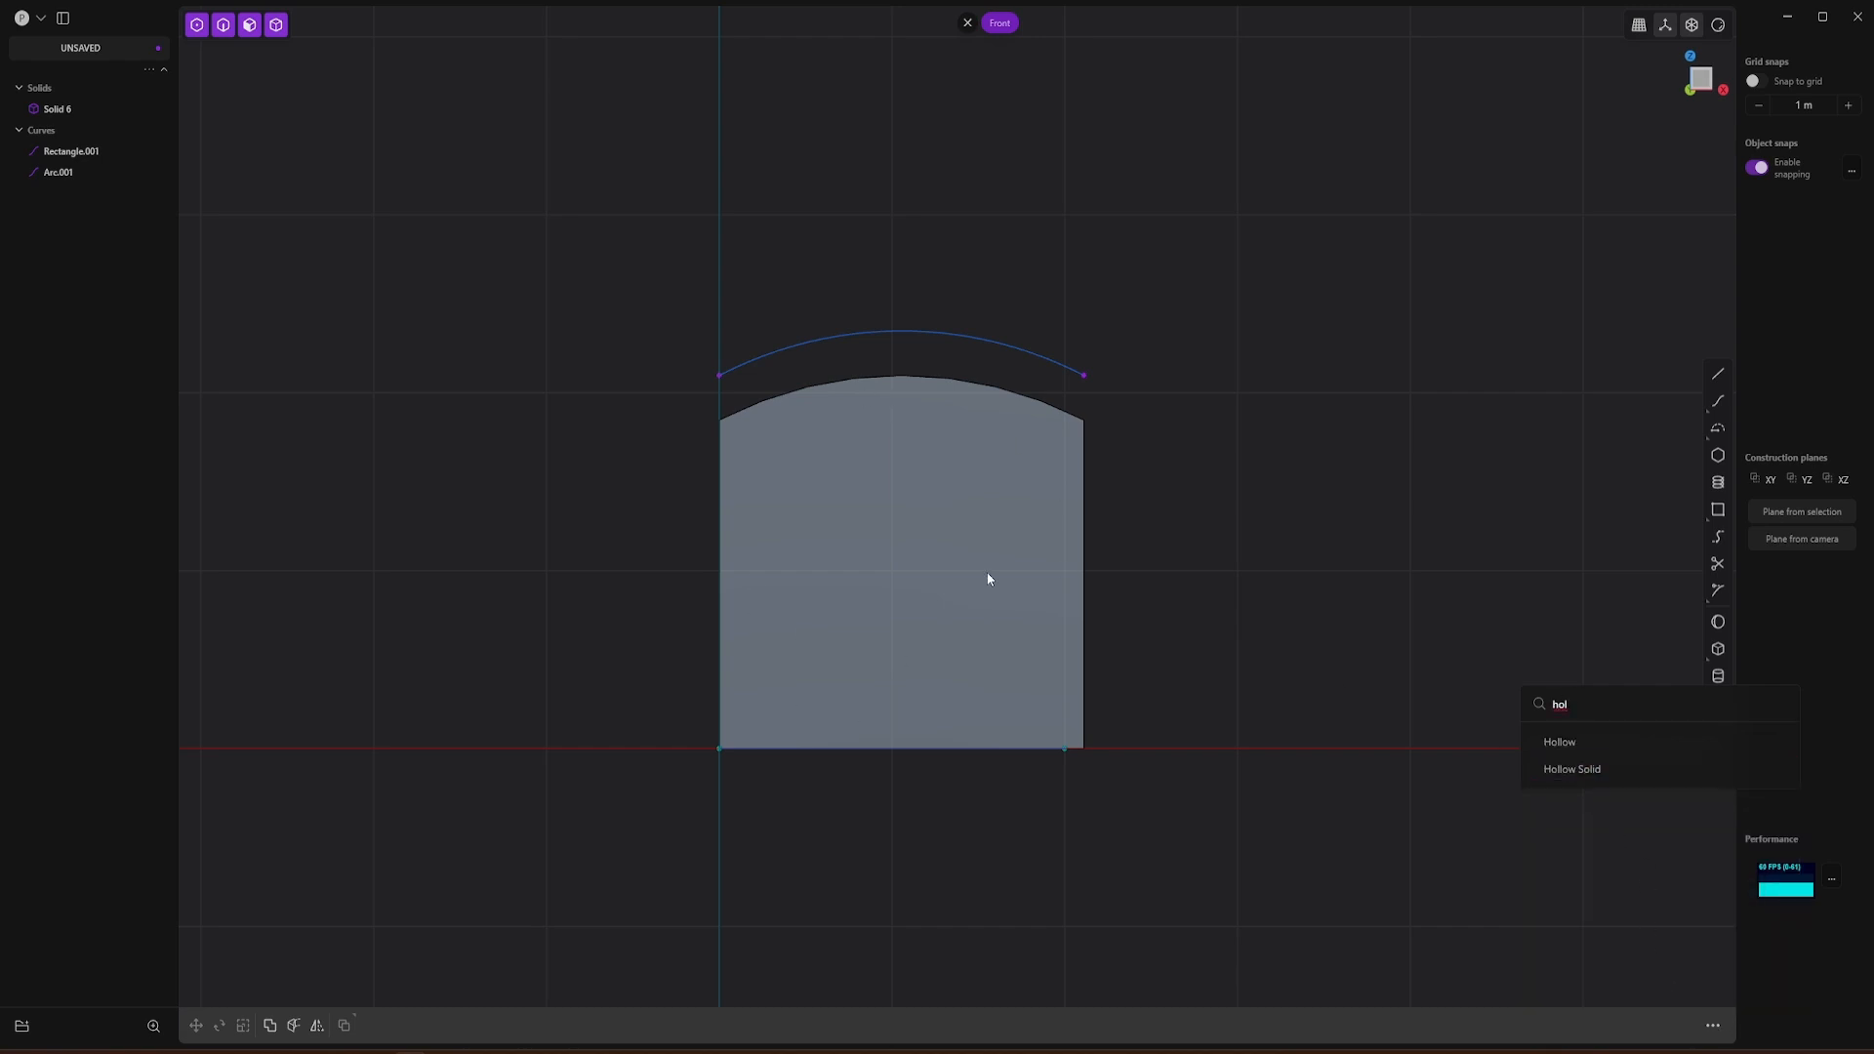
left_click(1615, 771)
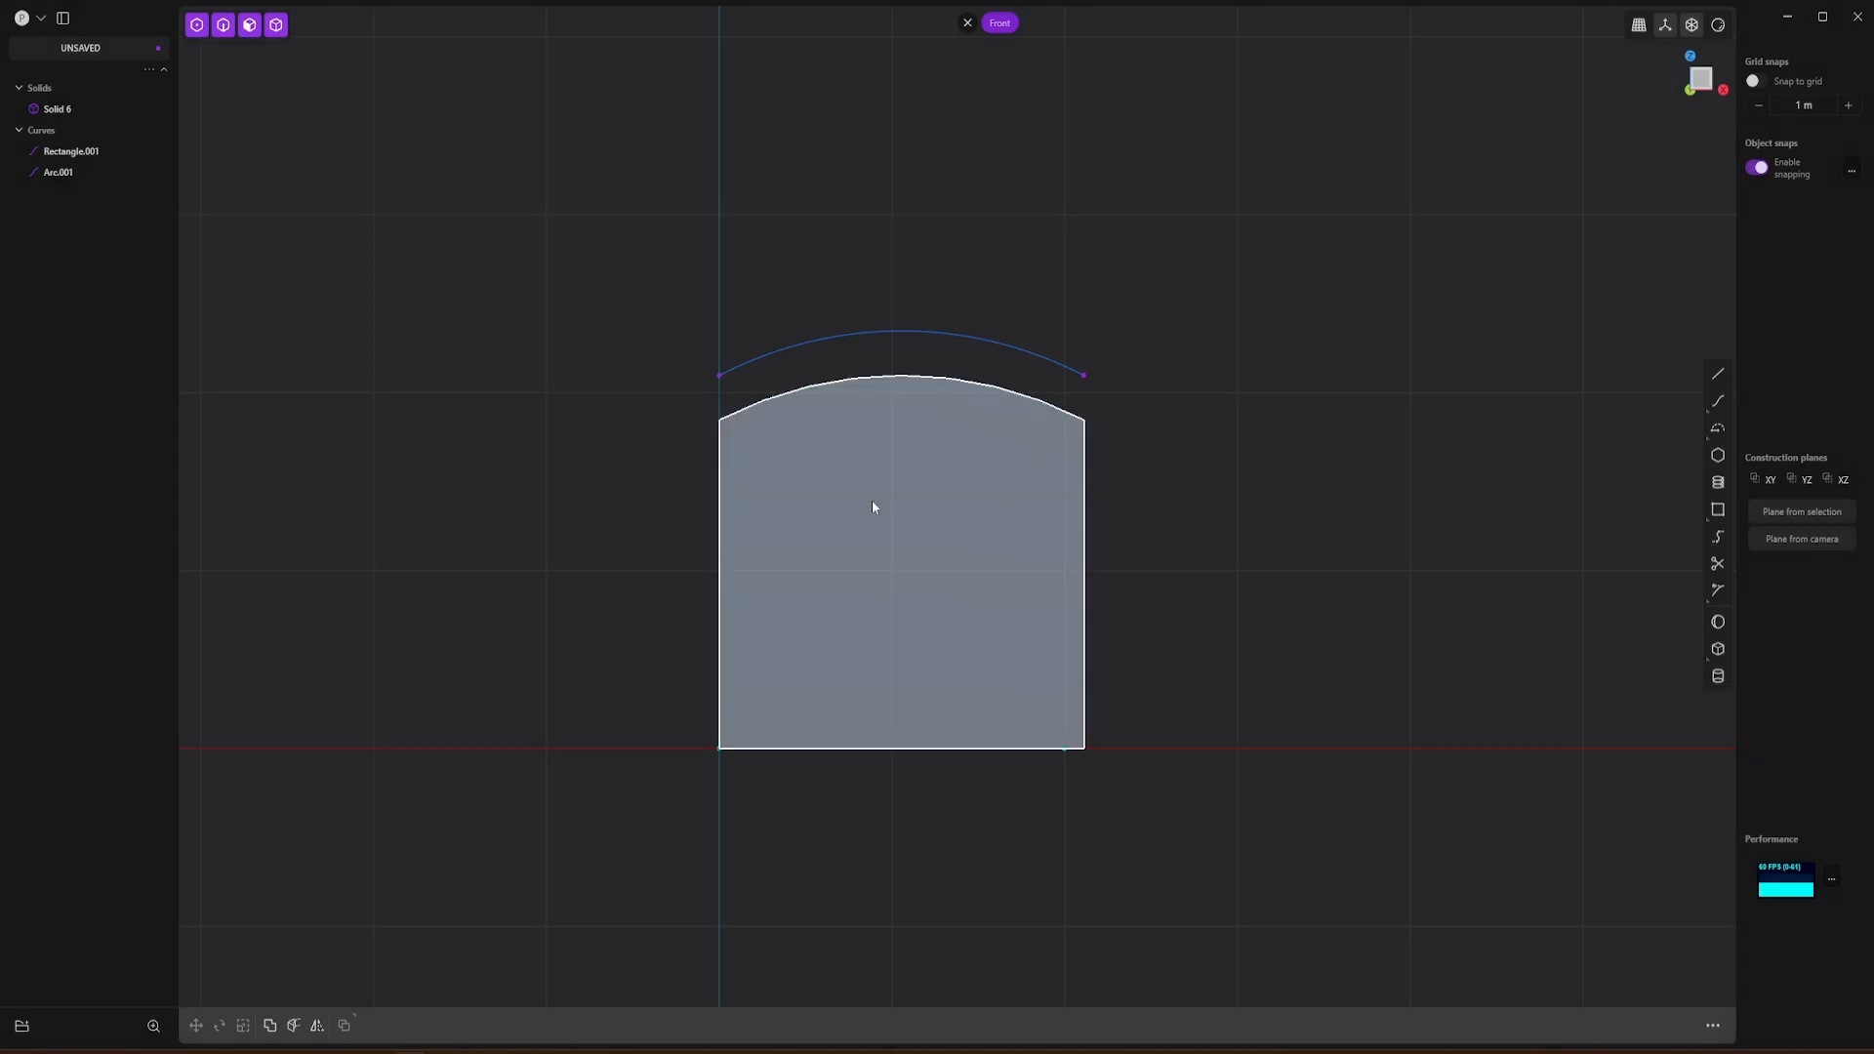
Step: Hollow the arched solid inward with Hollow Solid, using a thickness of about -0.098 m
left_click(851, 525)
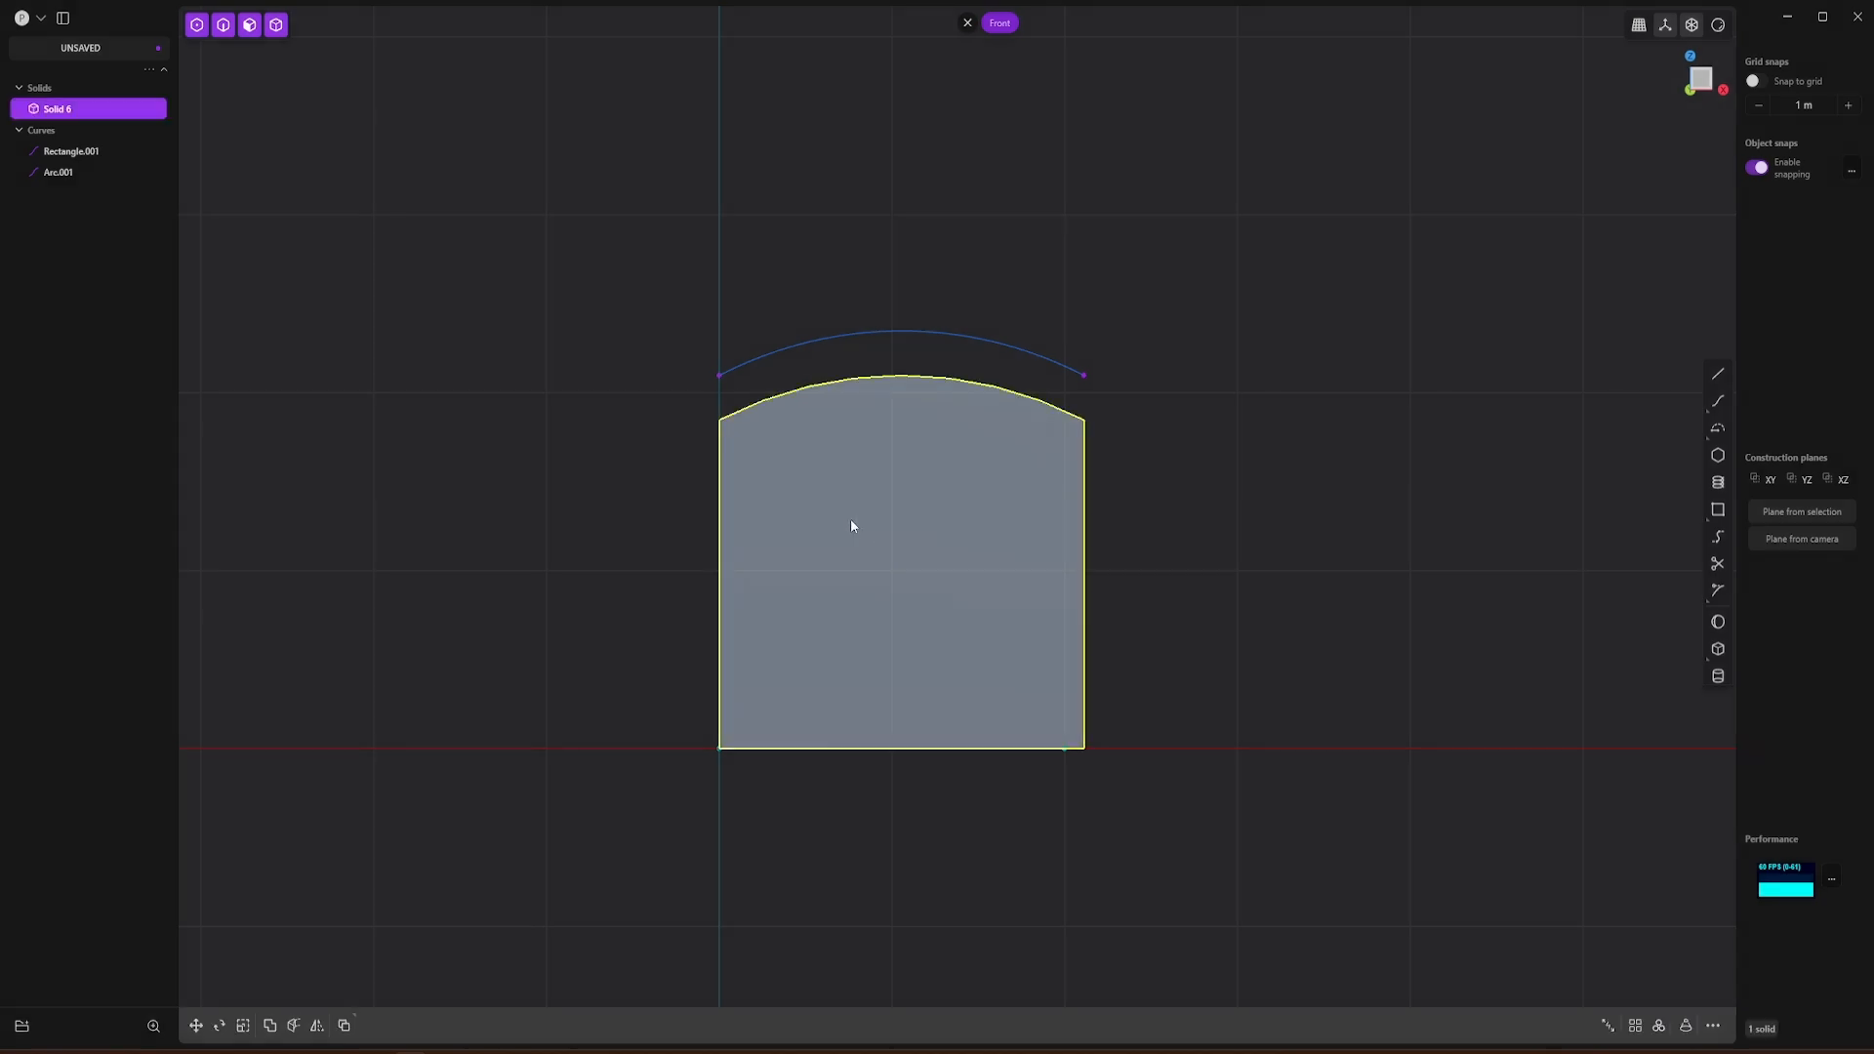
left_click(1714, 1027)
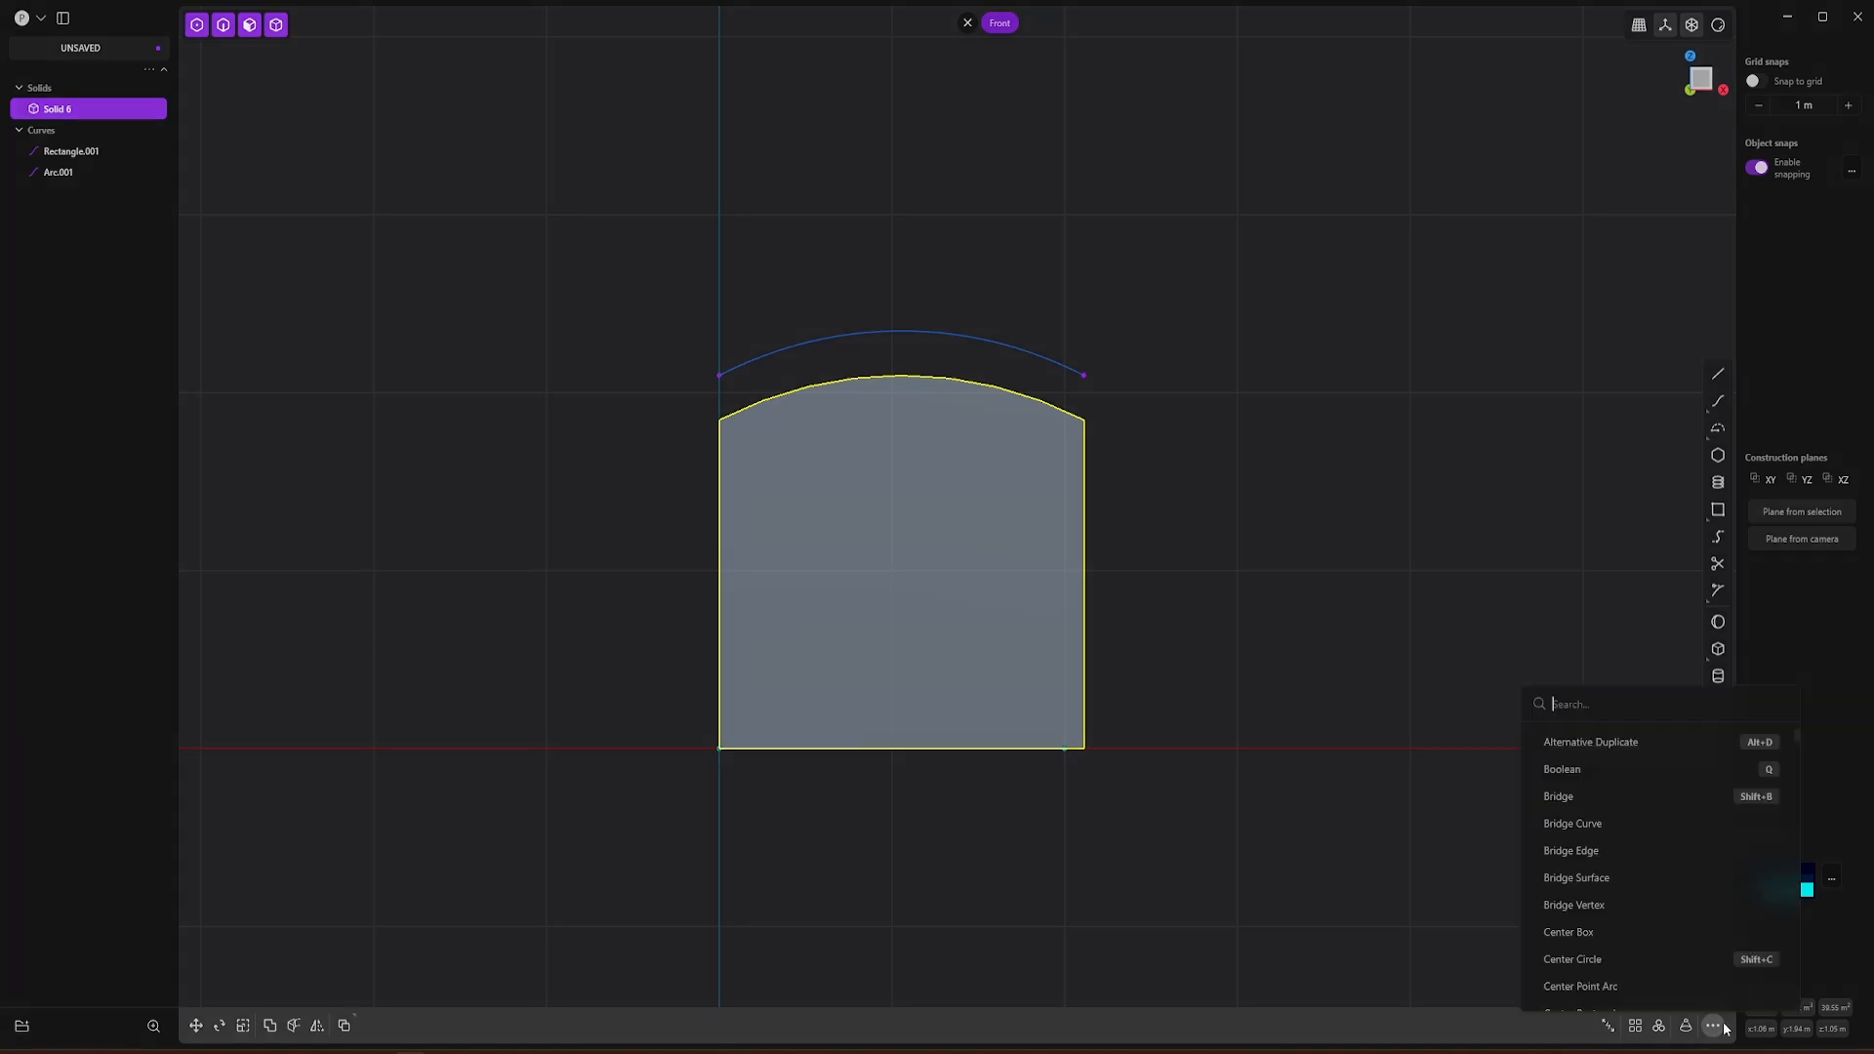
type("hol")
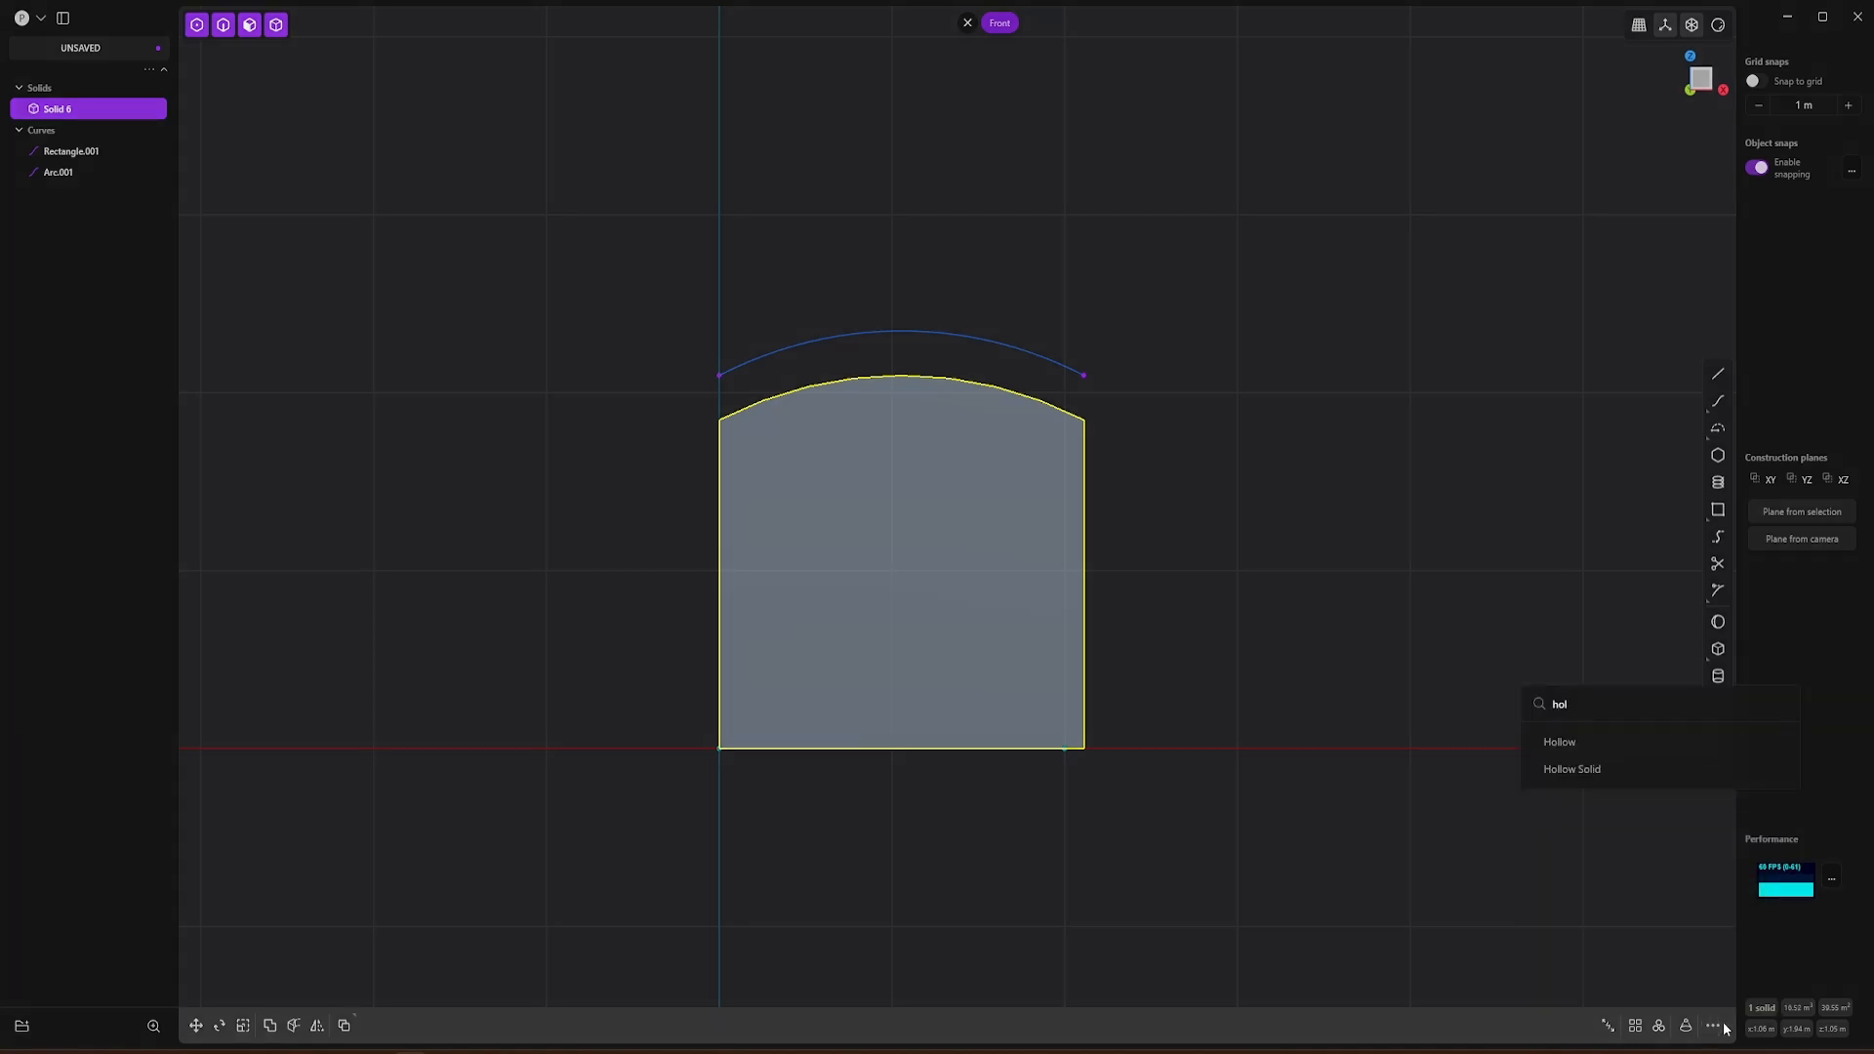
left_click(1554, 771)
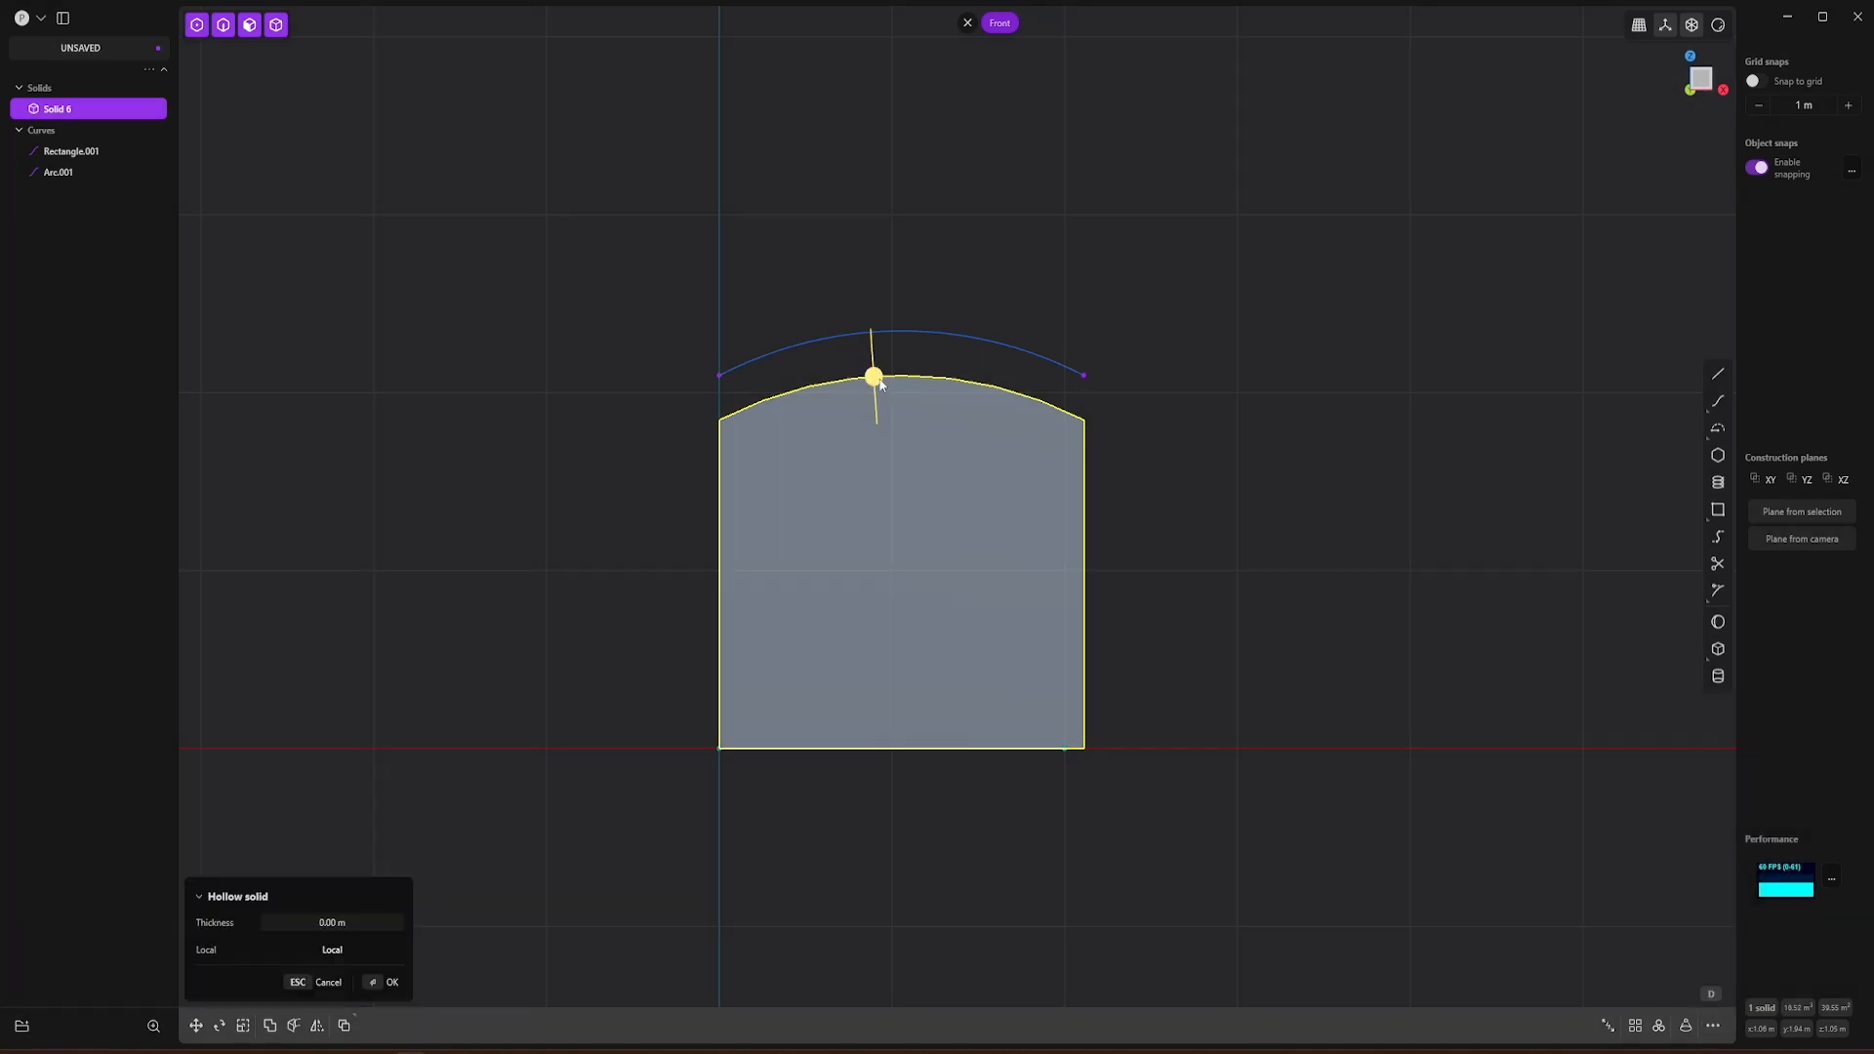
left_click_drag(877, 392, 876, 394)
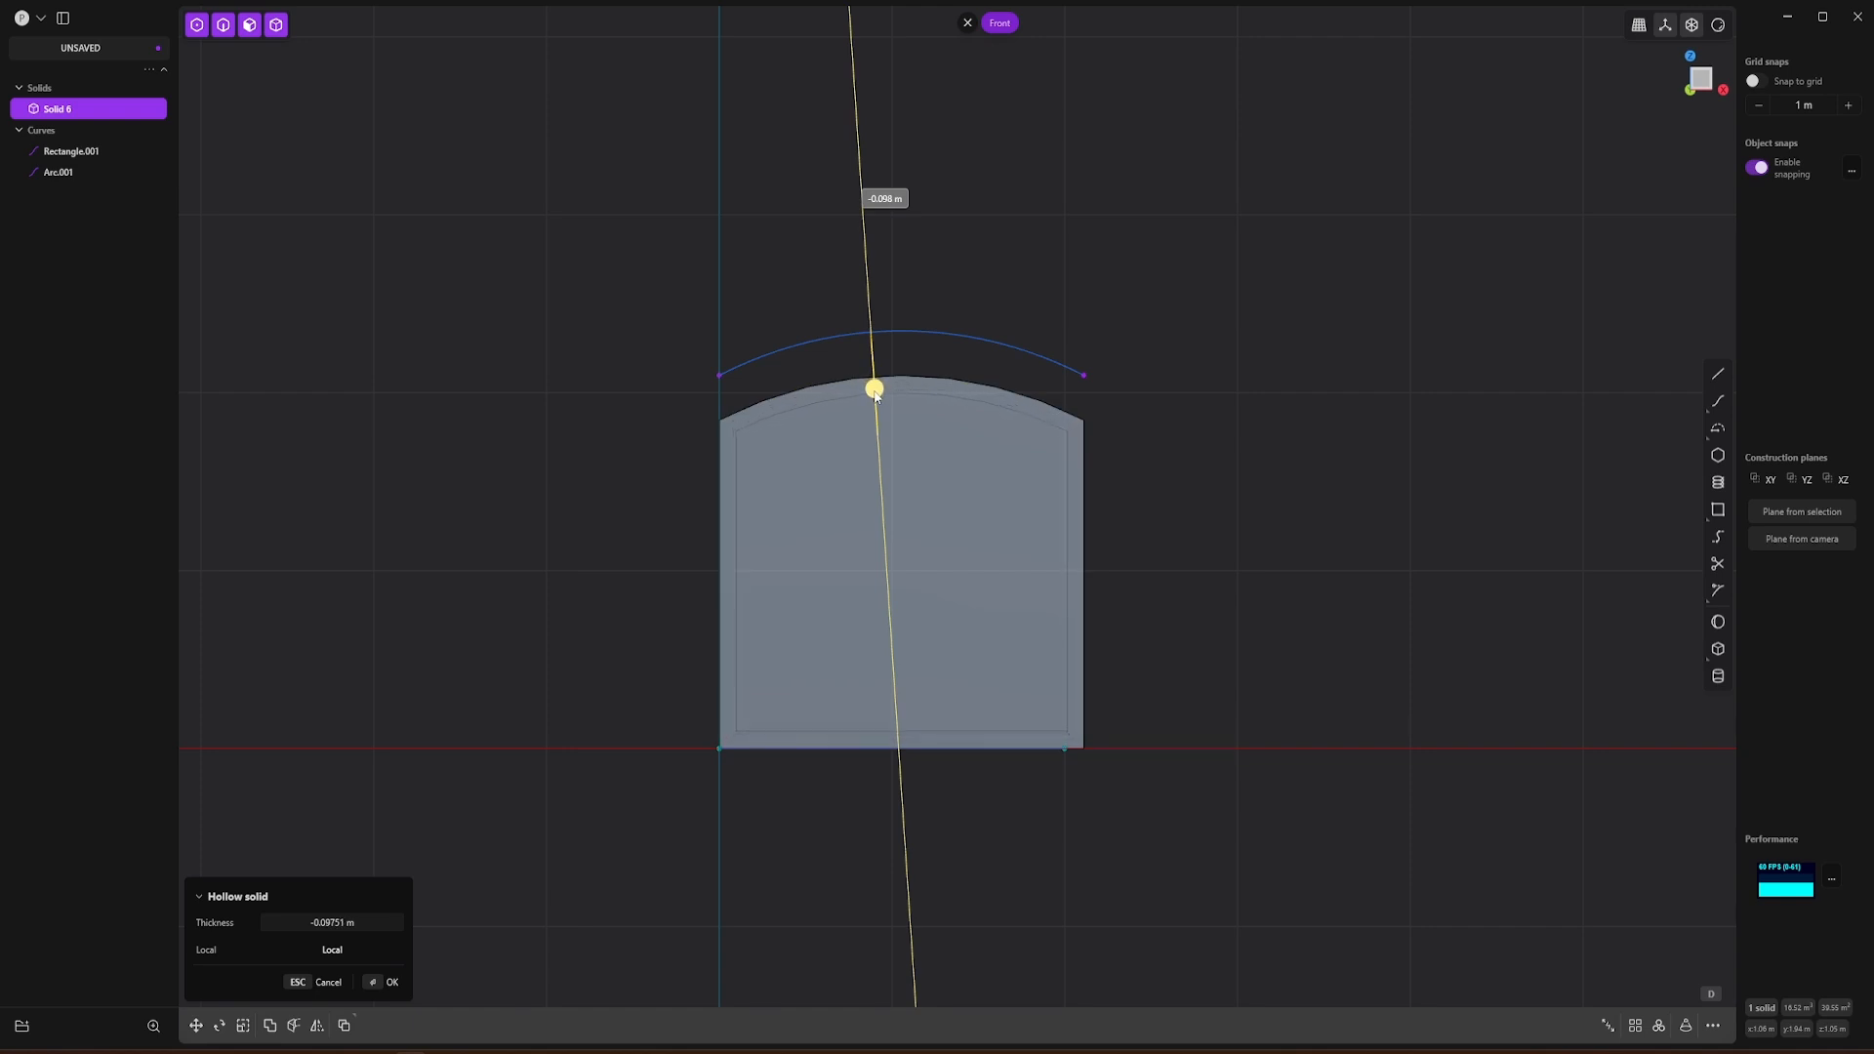
left_click(1252, 502)
Step: Delete the leftover arc curve above the hollowed solid's roof
middle_click_drag(1178, 610, 917, 551)
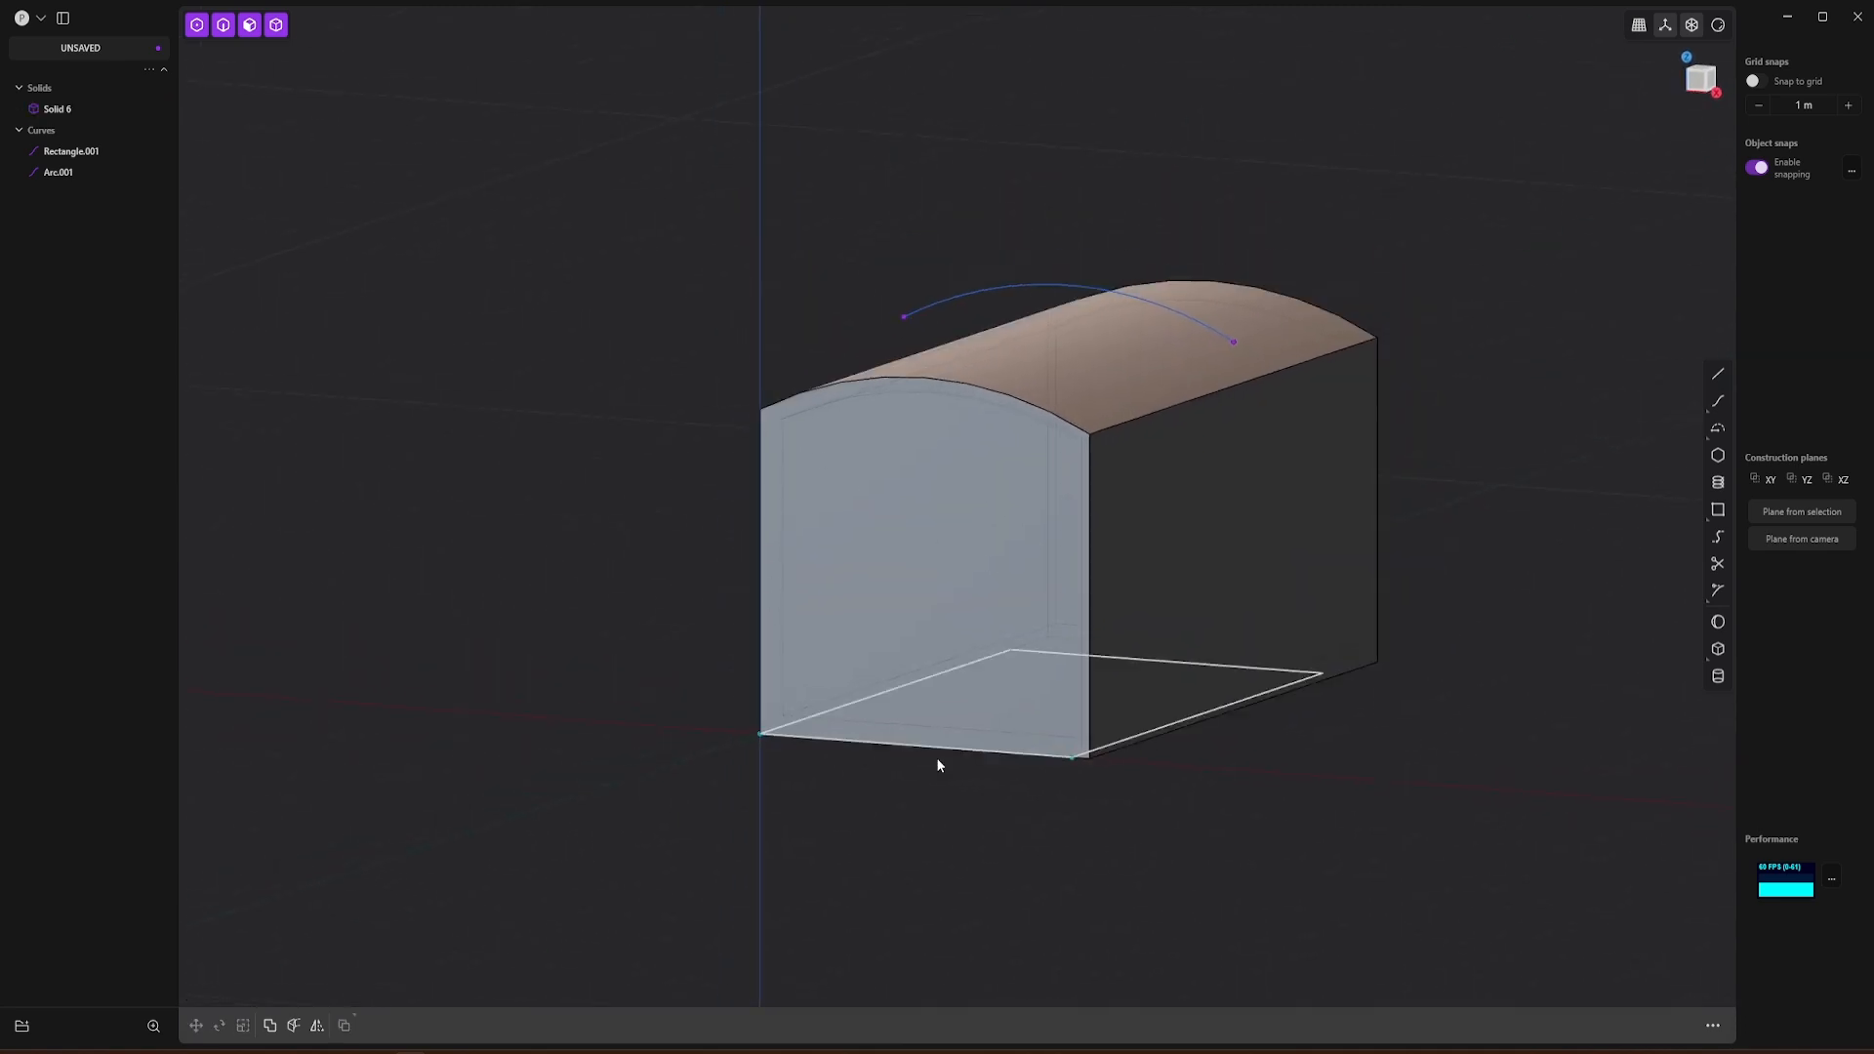
middle_click_drag(1486, 683, 1368, 667, "shift")
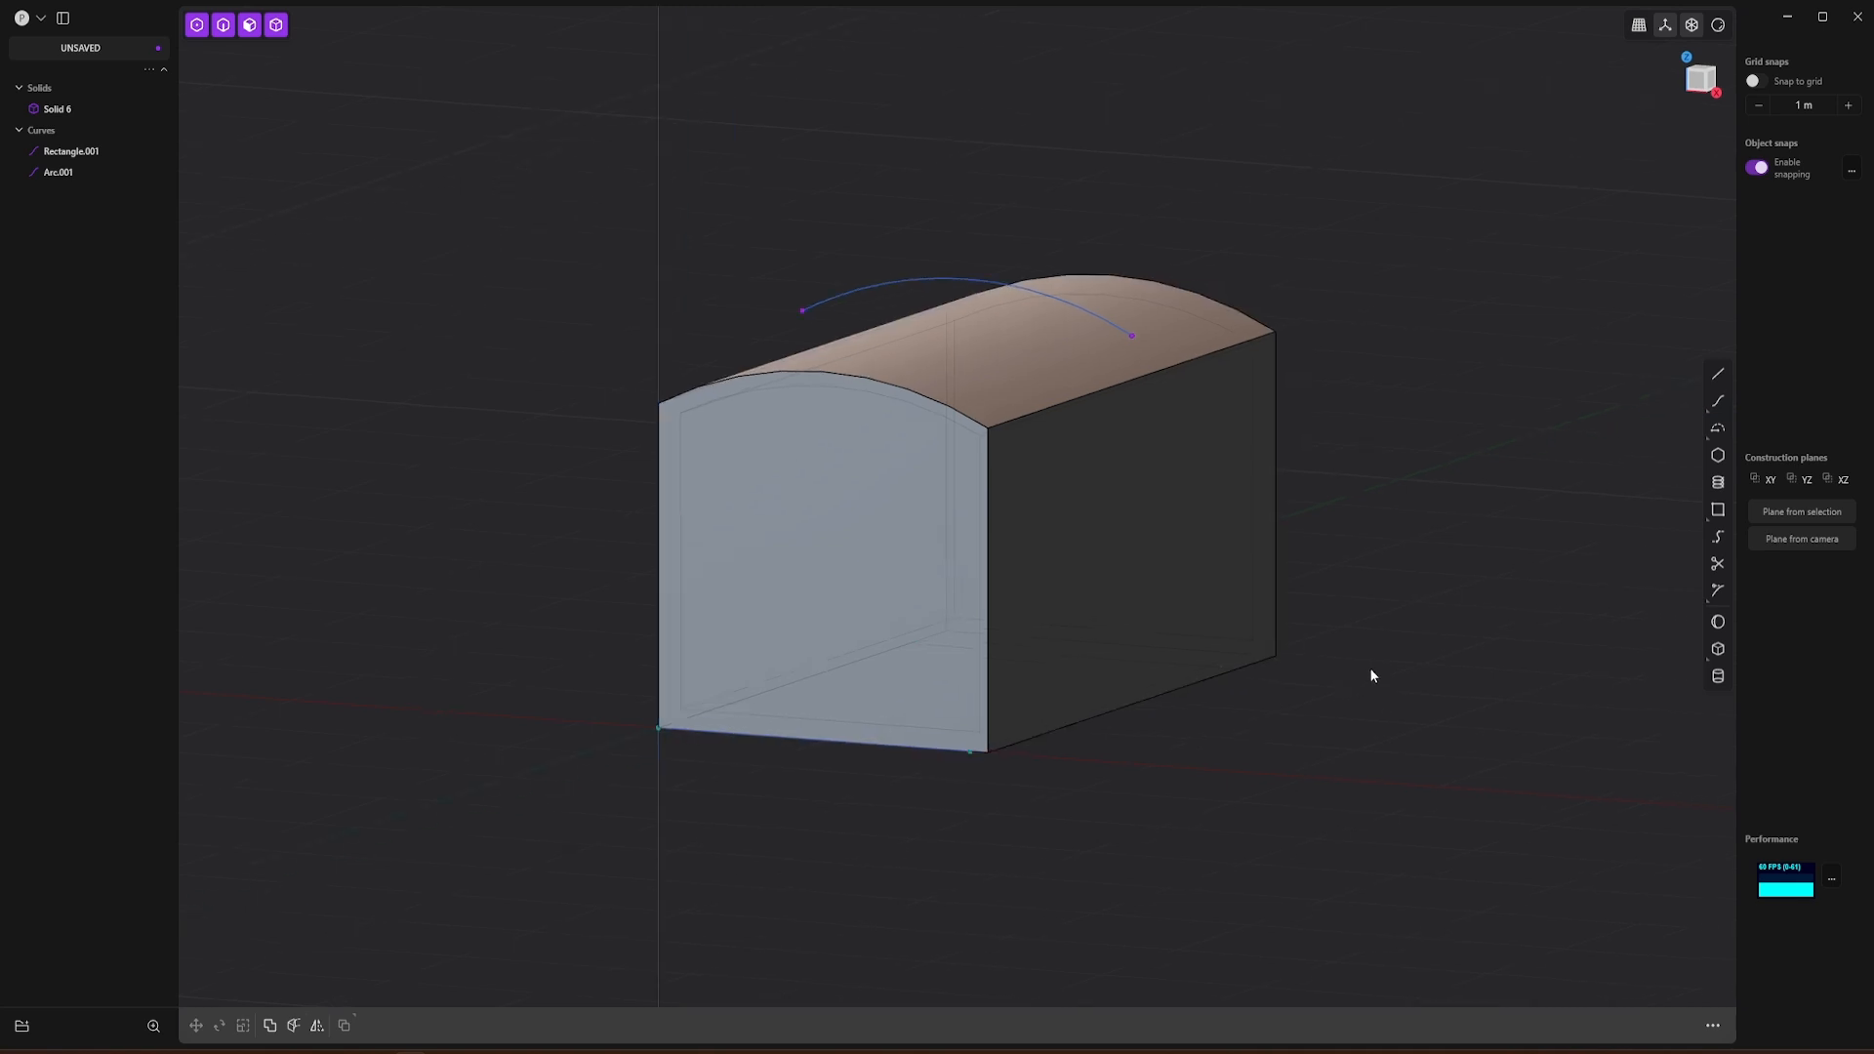
middle_click_drag(1119, 691, 1171, 678)
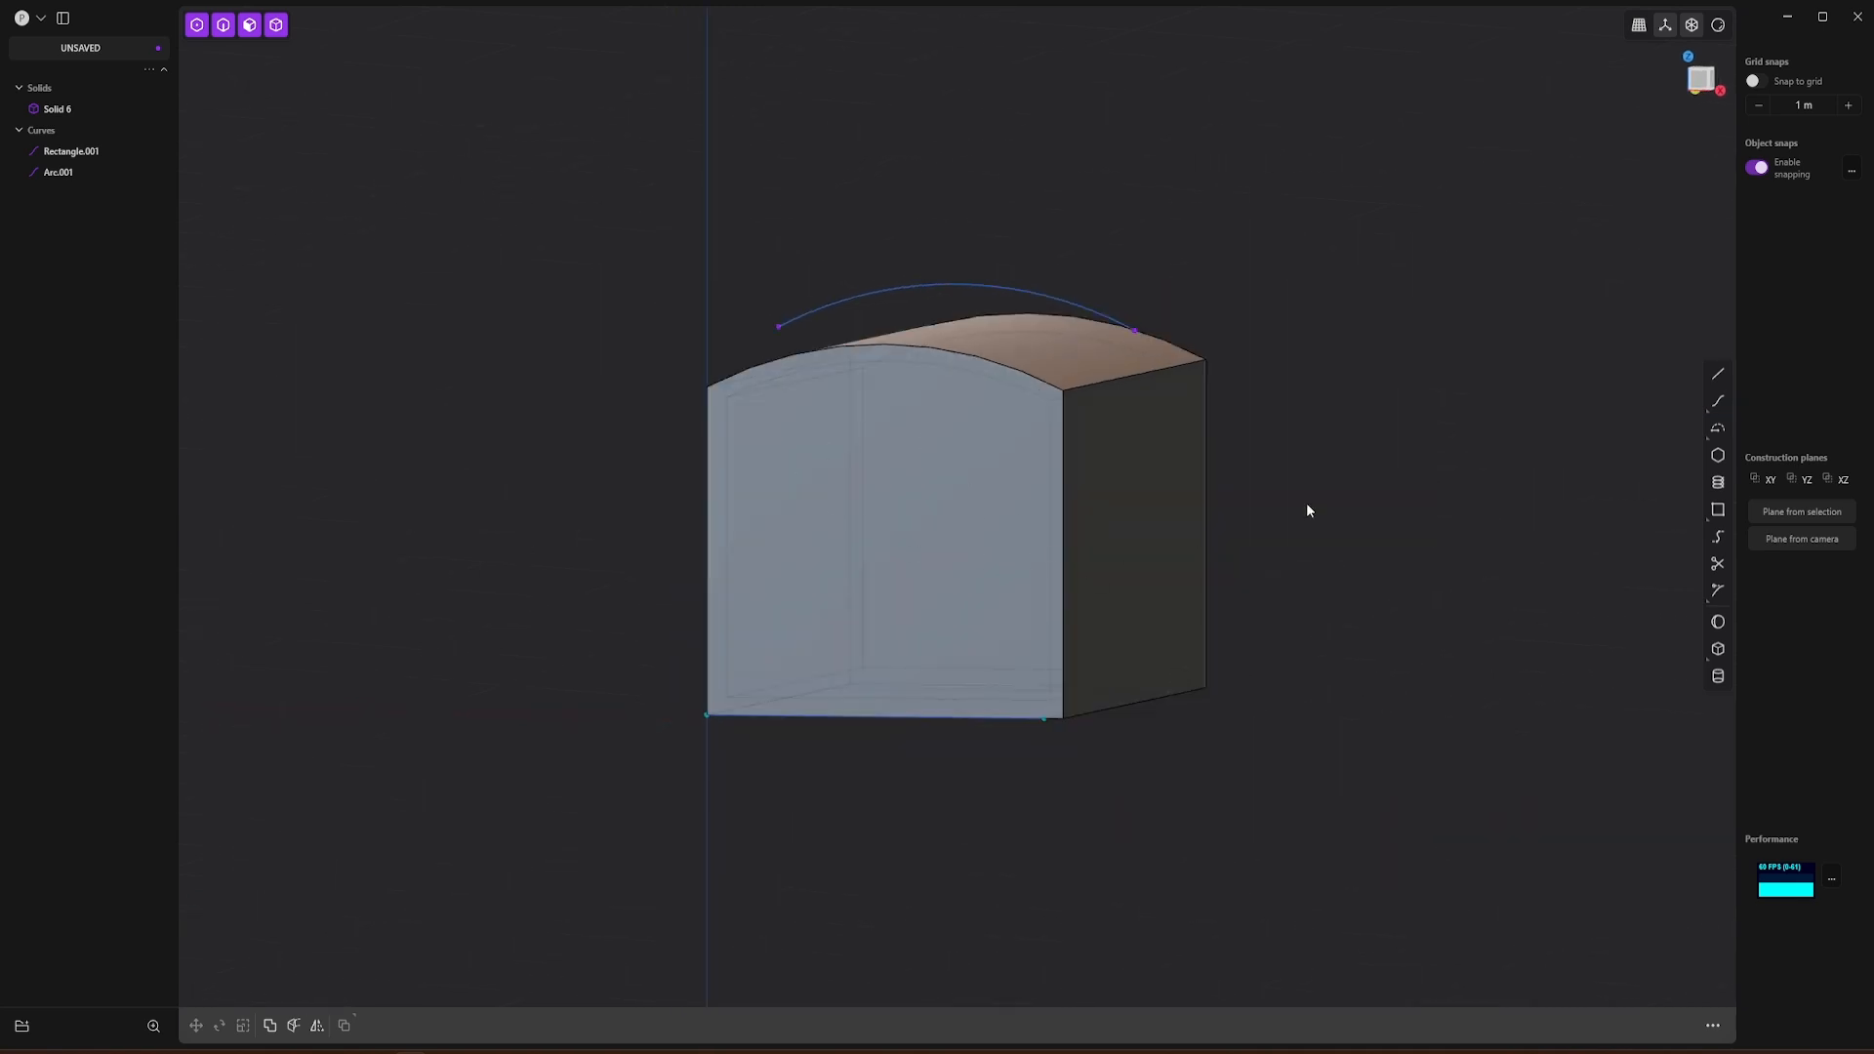
left_click(1013, 289)
key("Delete")
Step: Set a temporary construction plane on the gondola's arched front face in the front view
middle_click_drag(1216, 324, 1158, 477)
left_click(1703, 80)
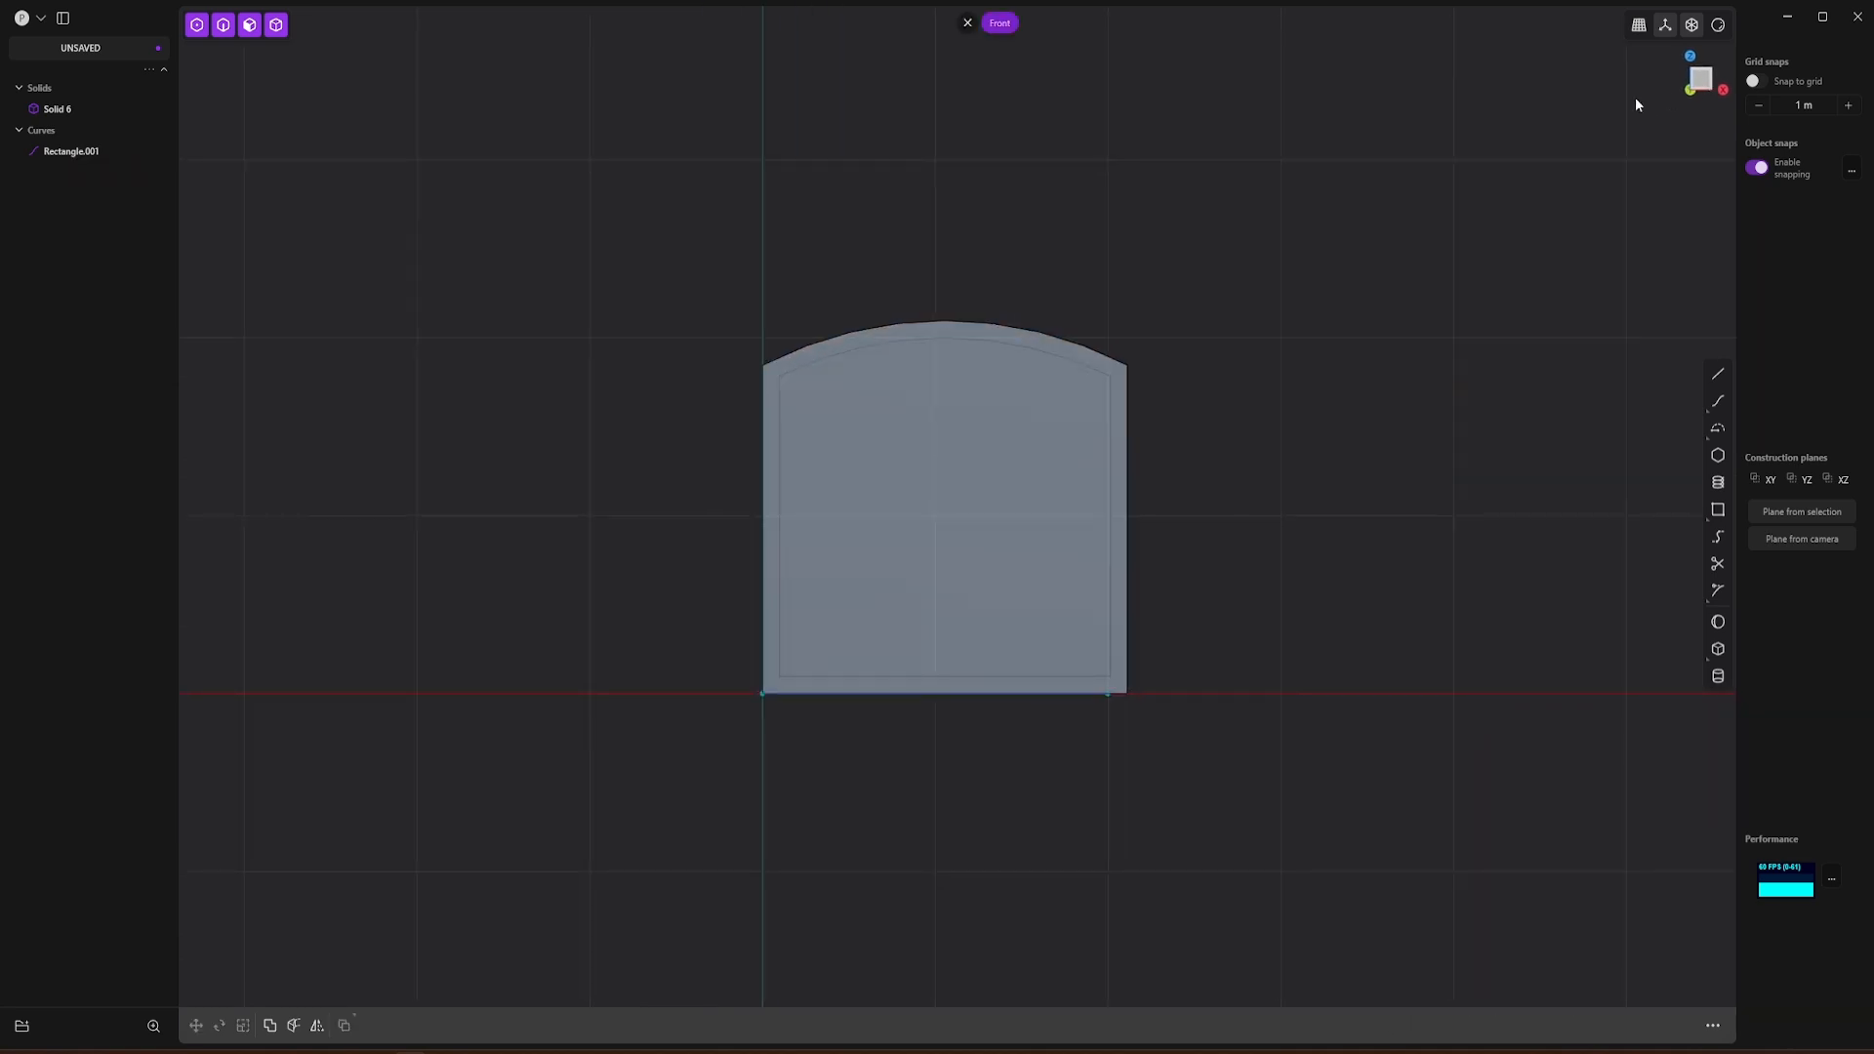
left_click(879, 444)
left_click(249, 25)
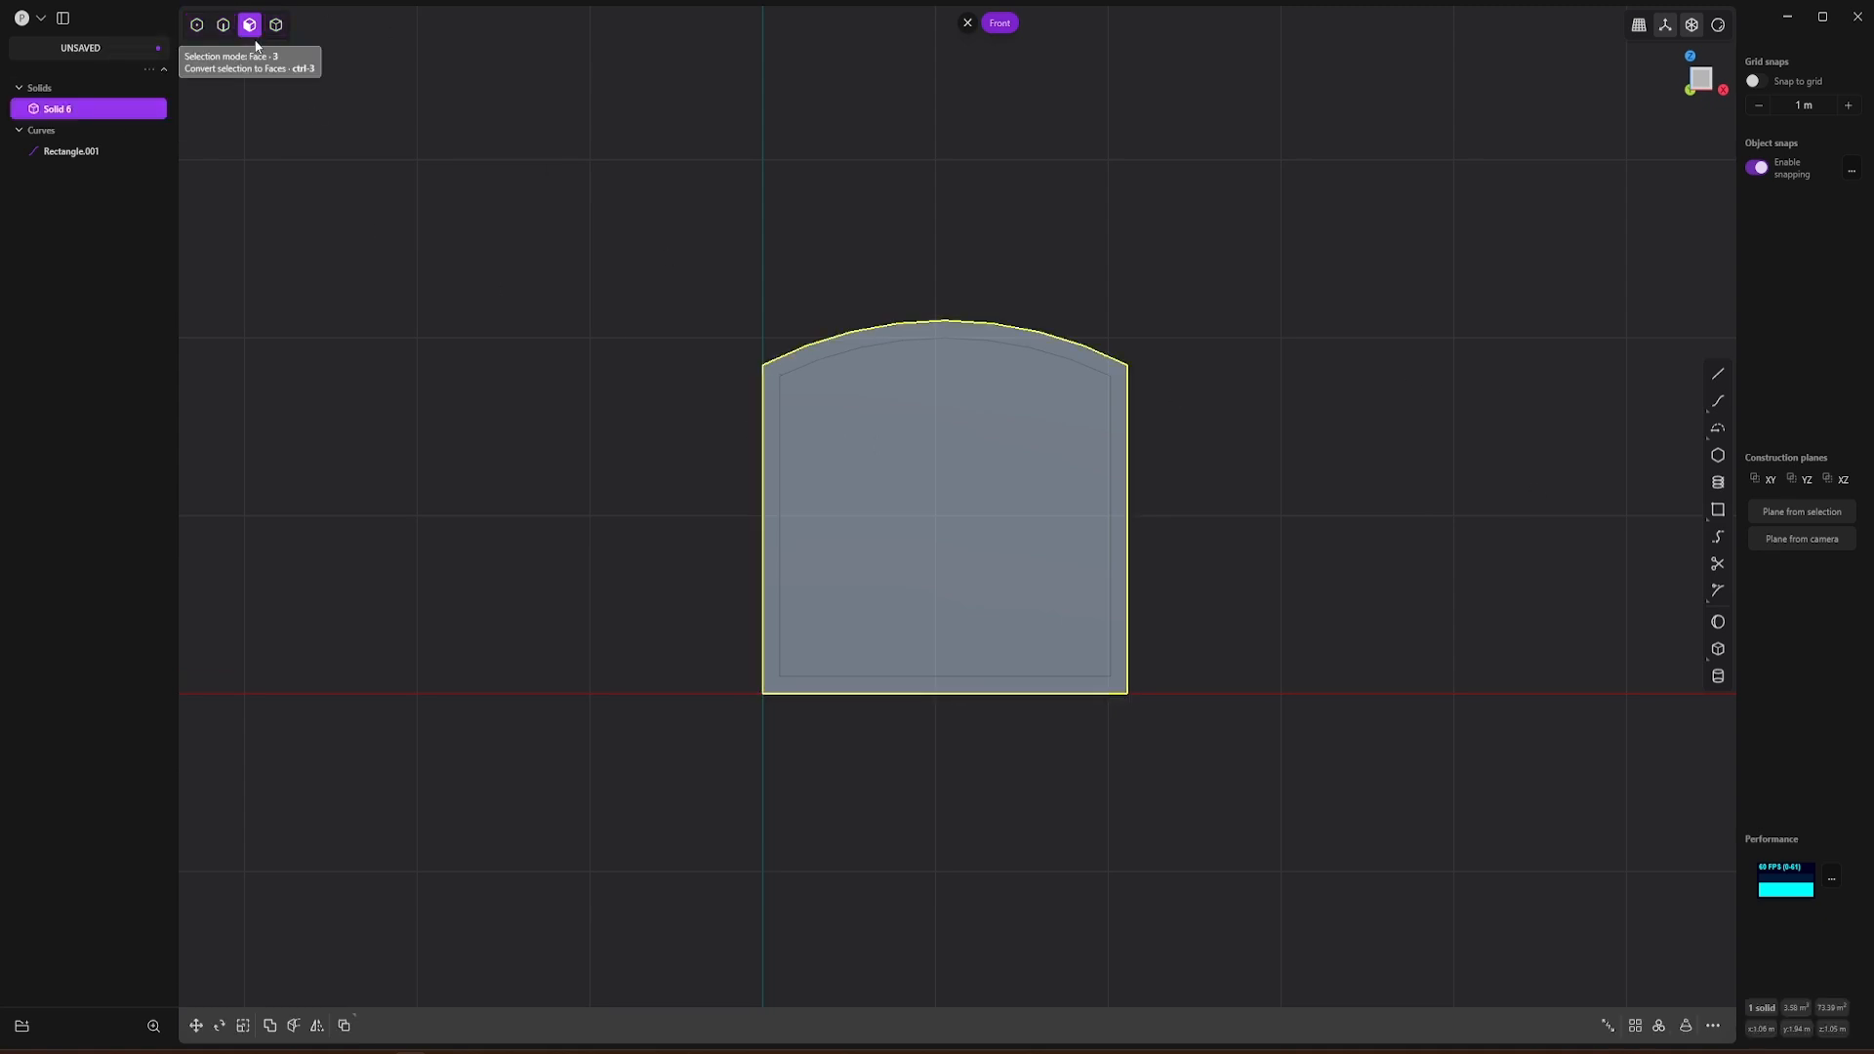
left_click(864, 449)
key("space")
scroll(957, 491, "up", 8)
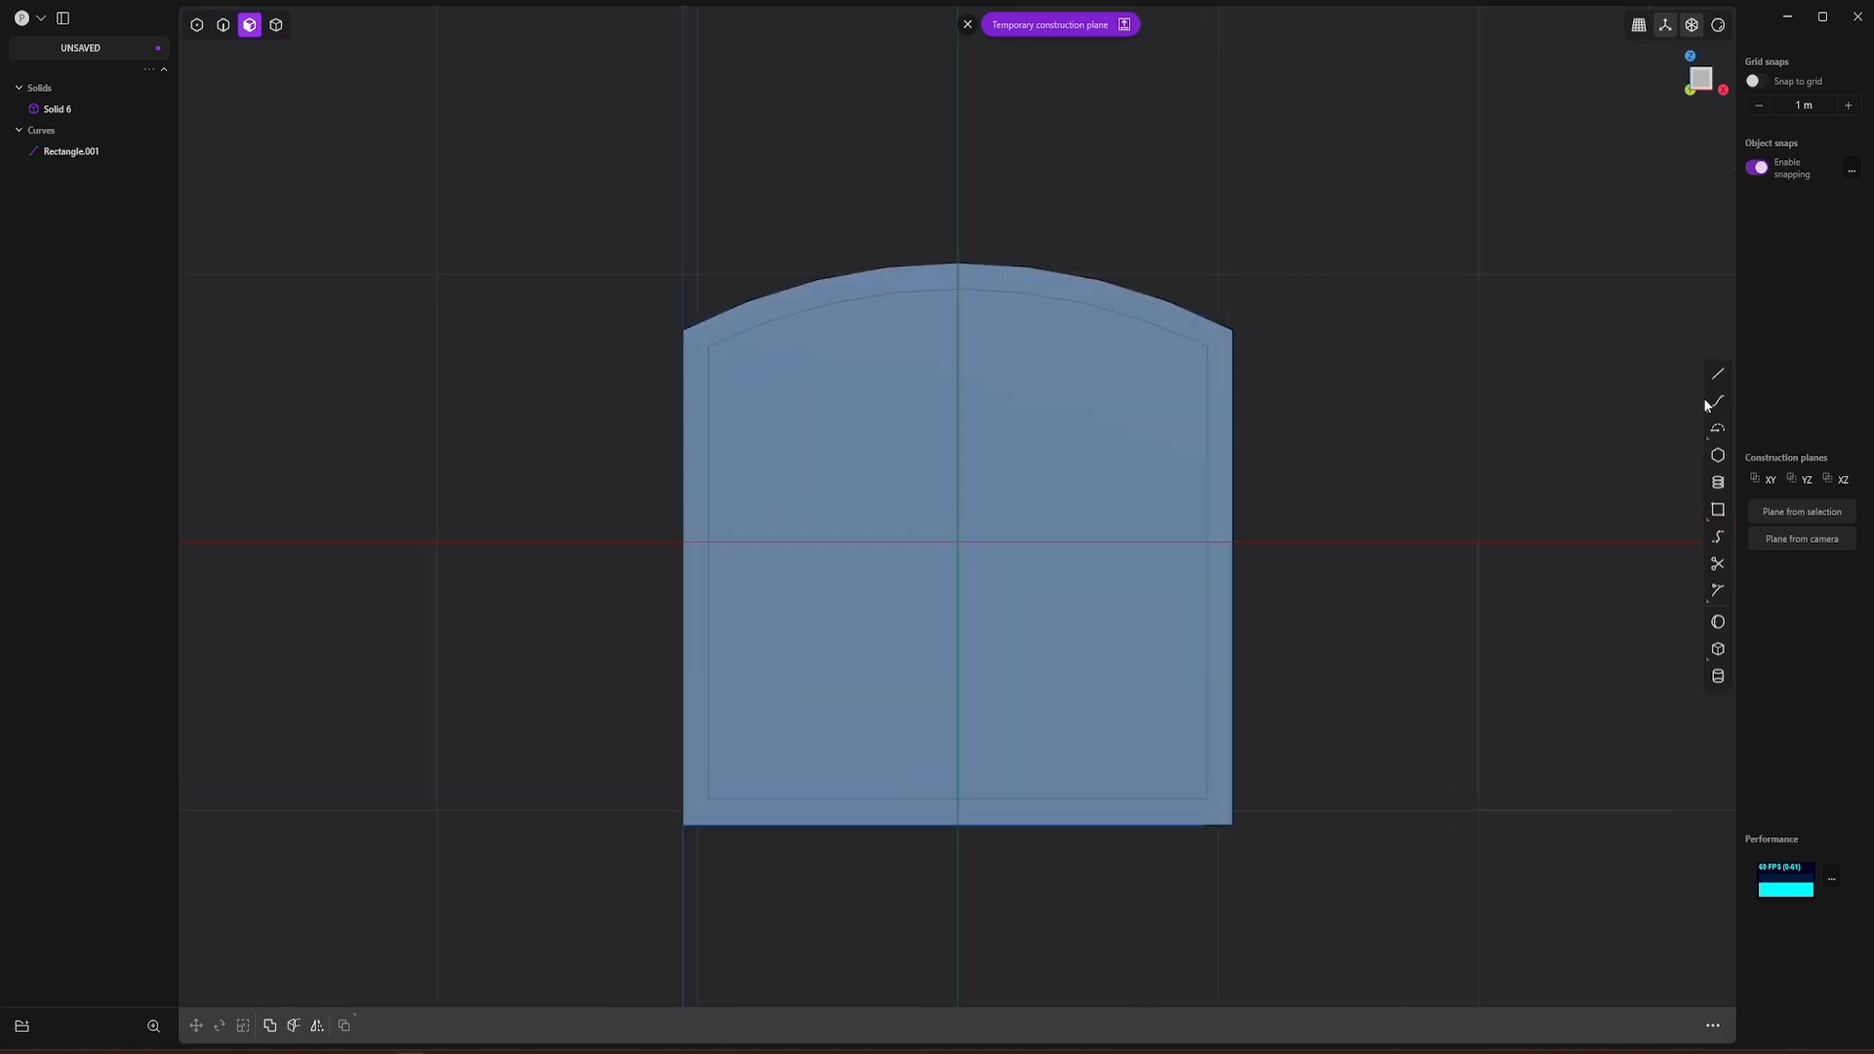
left_click(1718, 509)
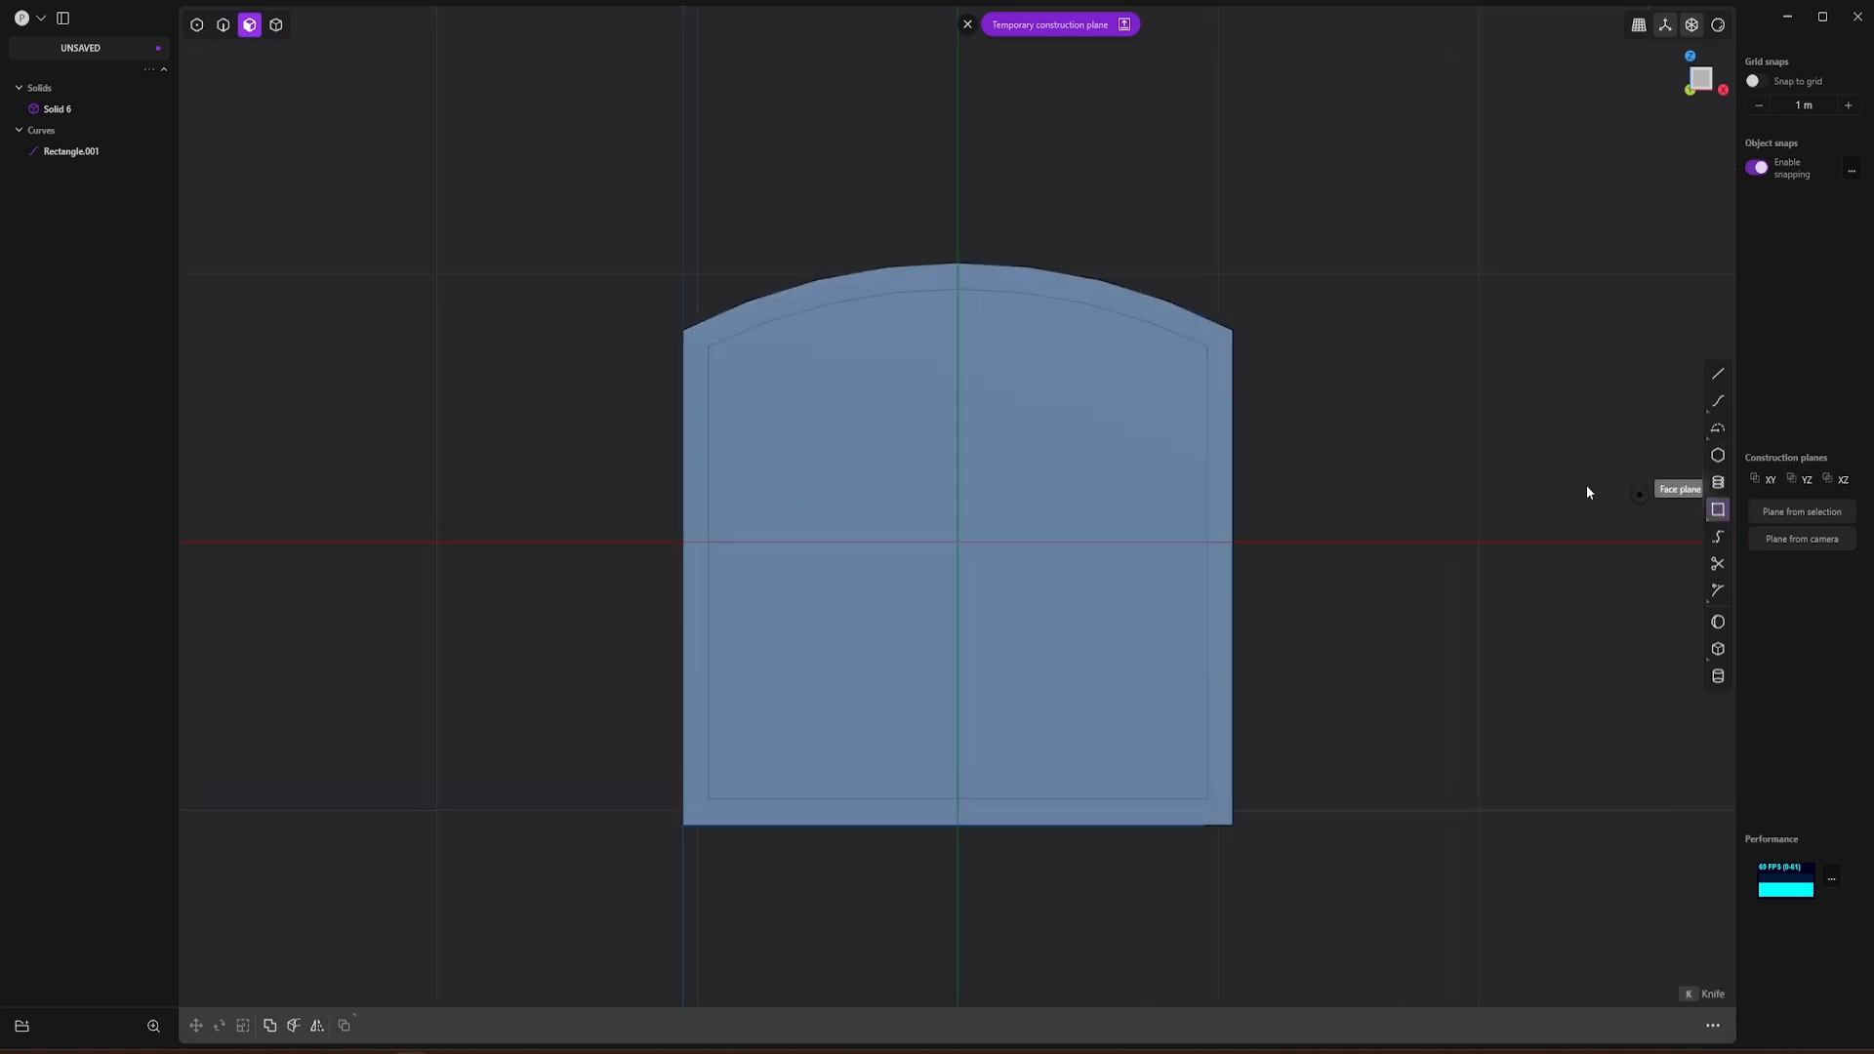
left_click(709, 384)
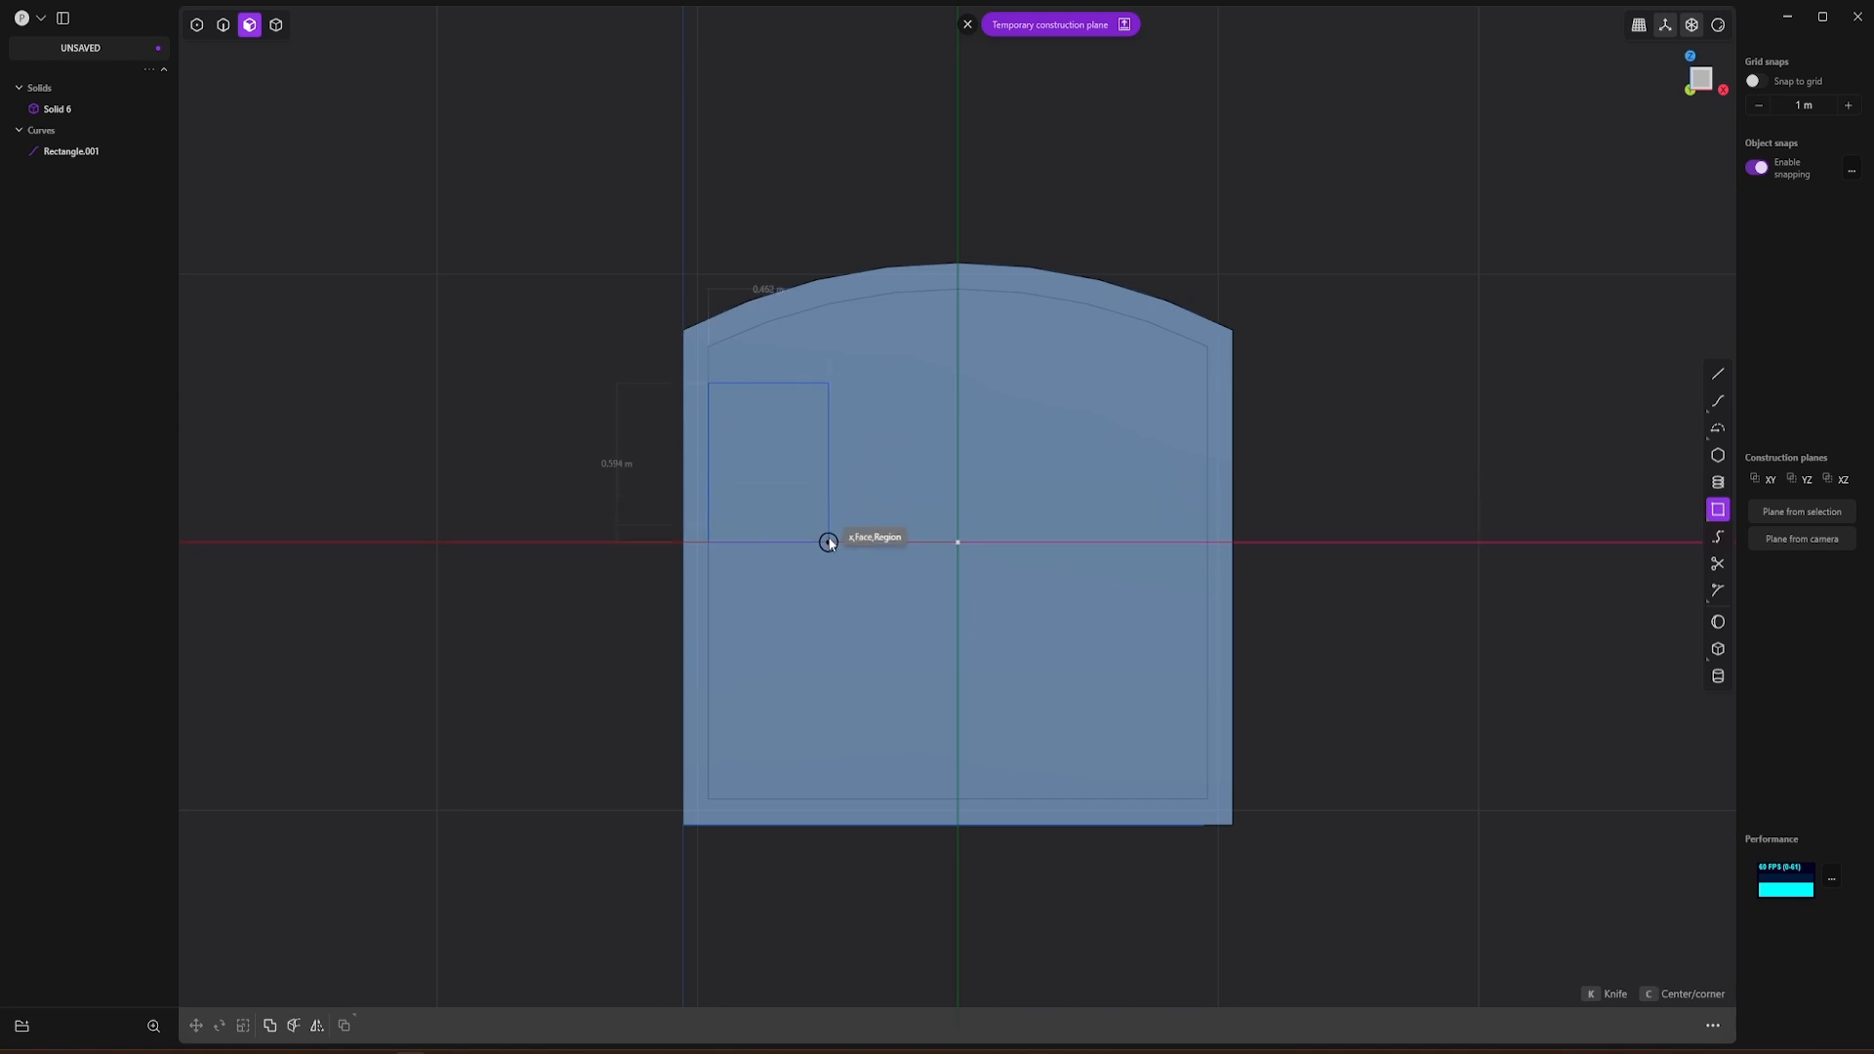
left_click(829, 605)
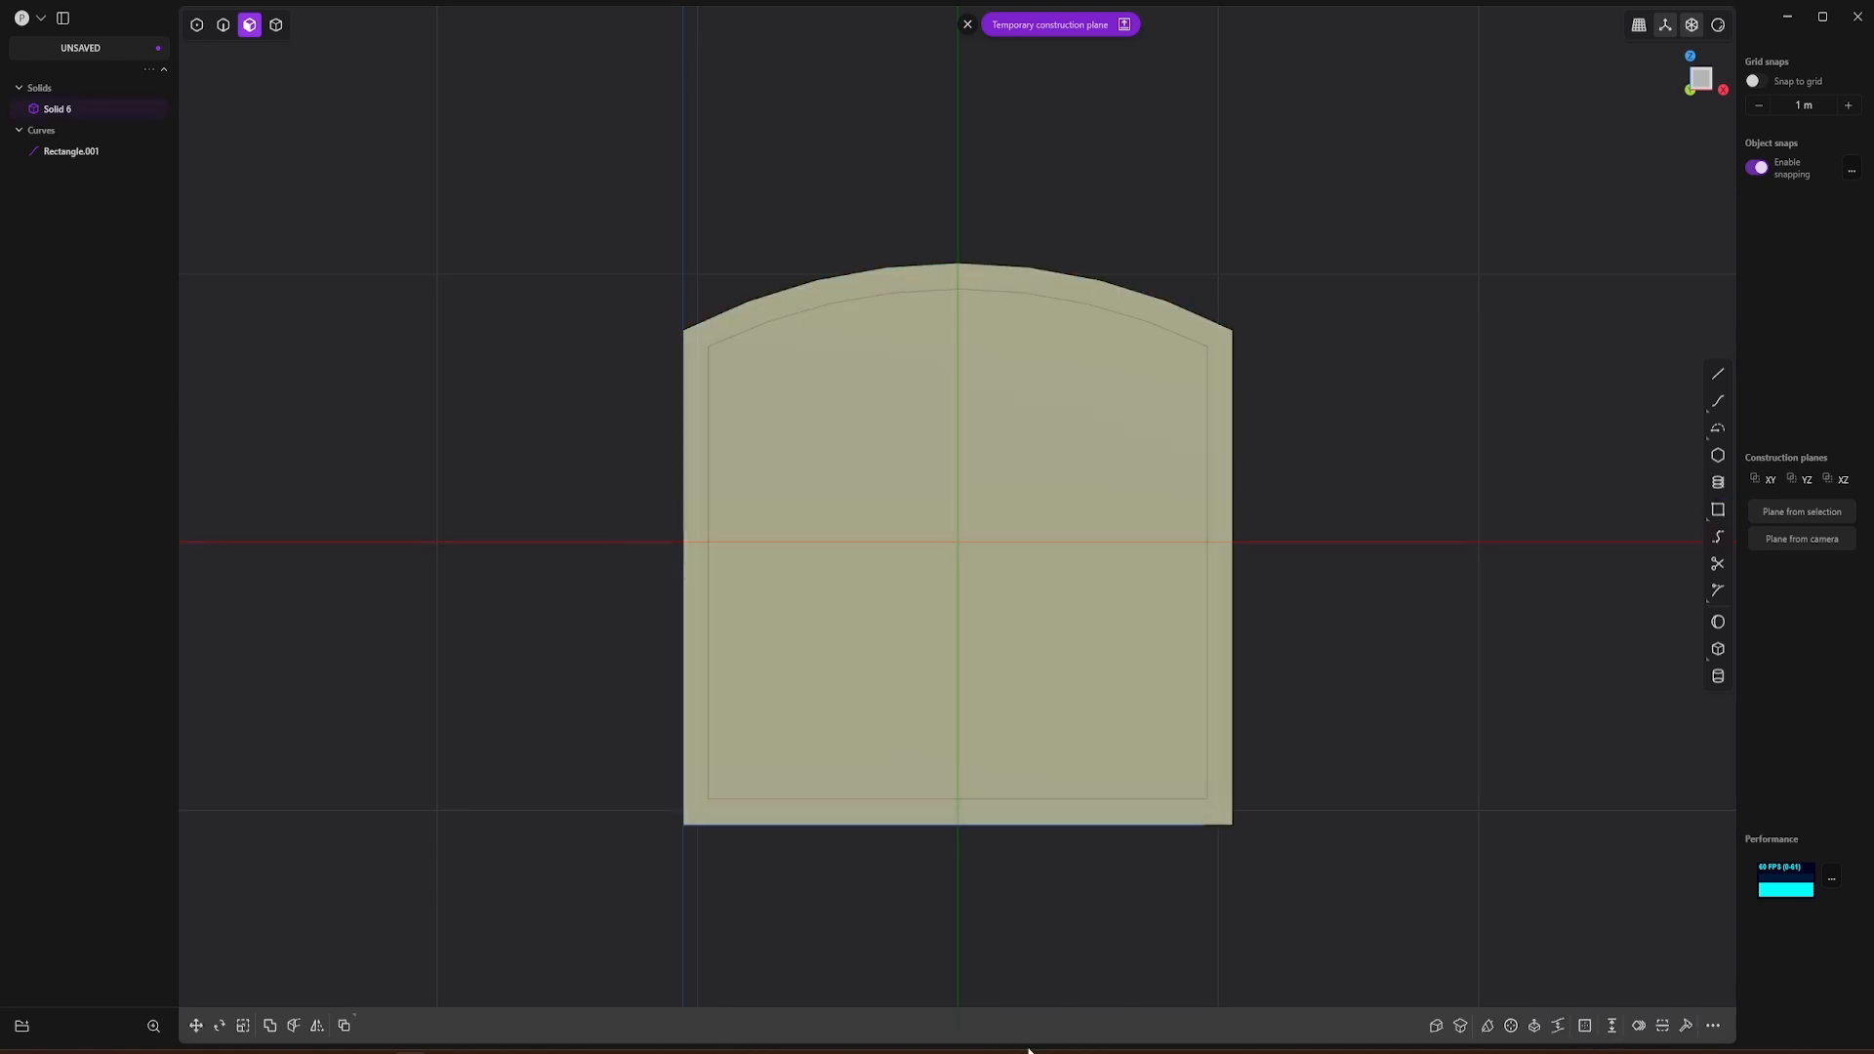
Step: Check the gondola windows in the backplate photo and draw a tall window rectangle about 0.3 by 1.18 m at the front face's left side
key("alt+Tab")
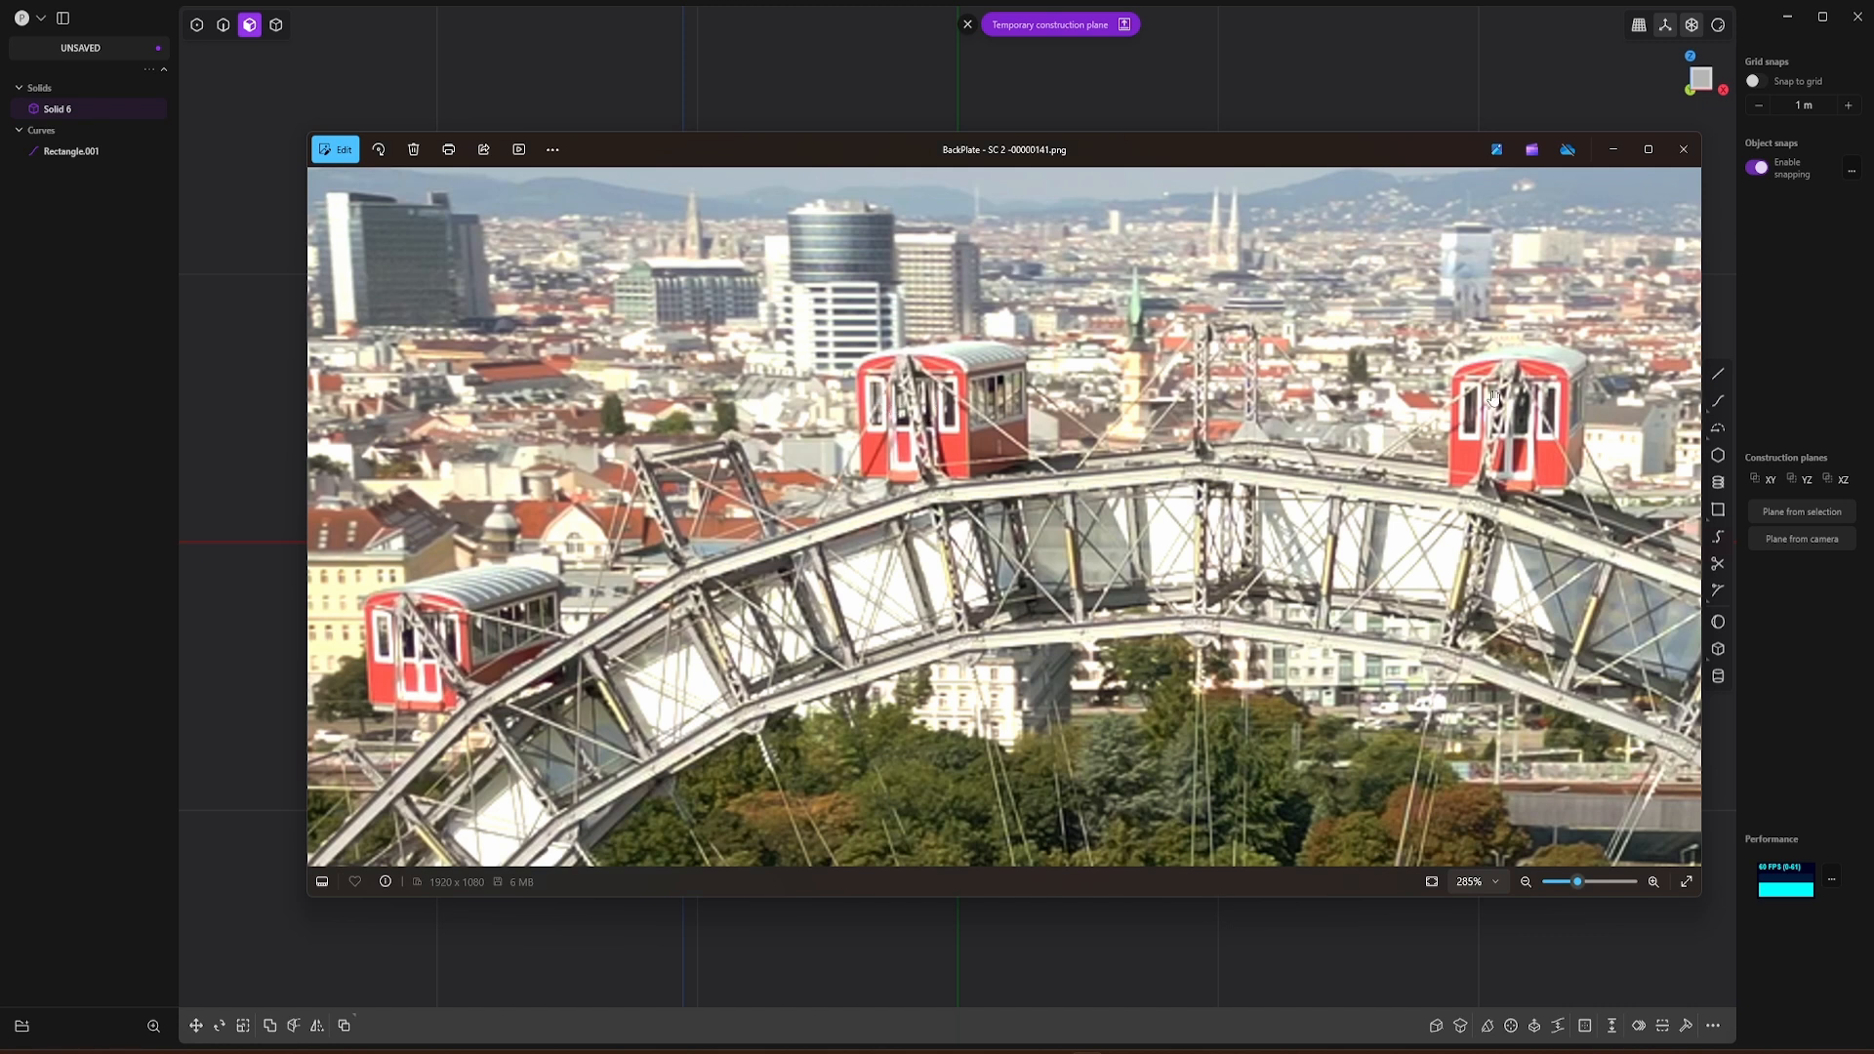
left_click(838, 39)
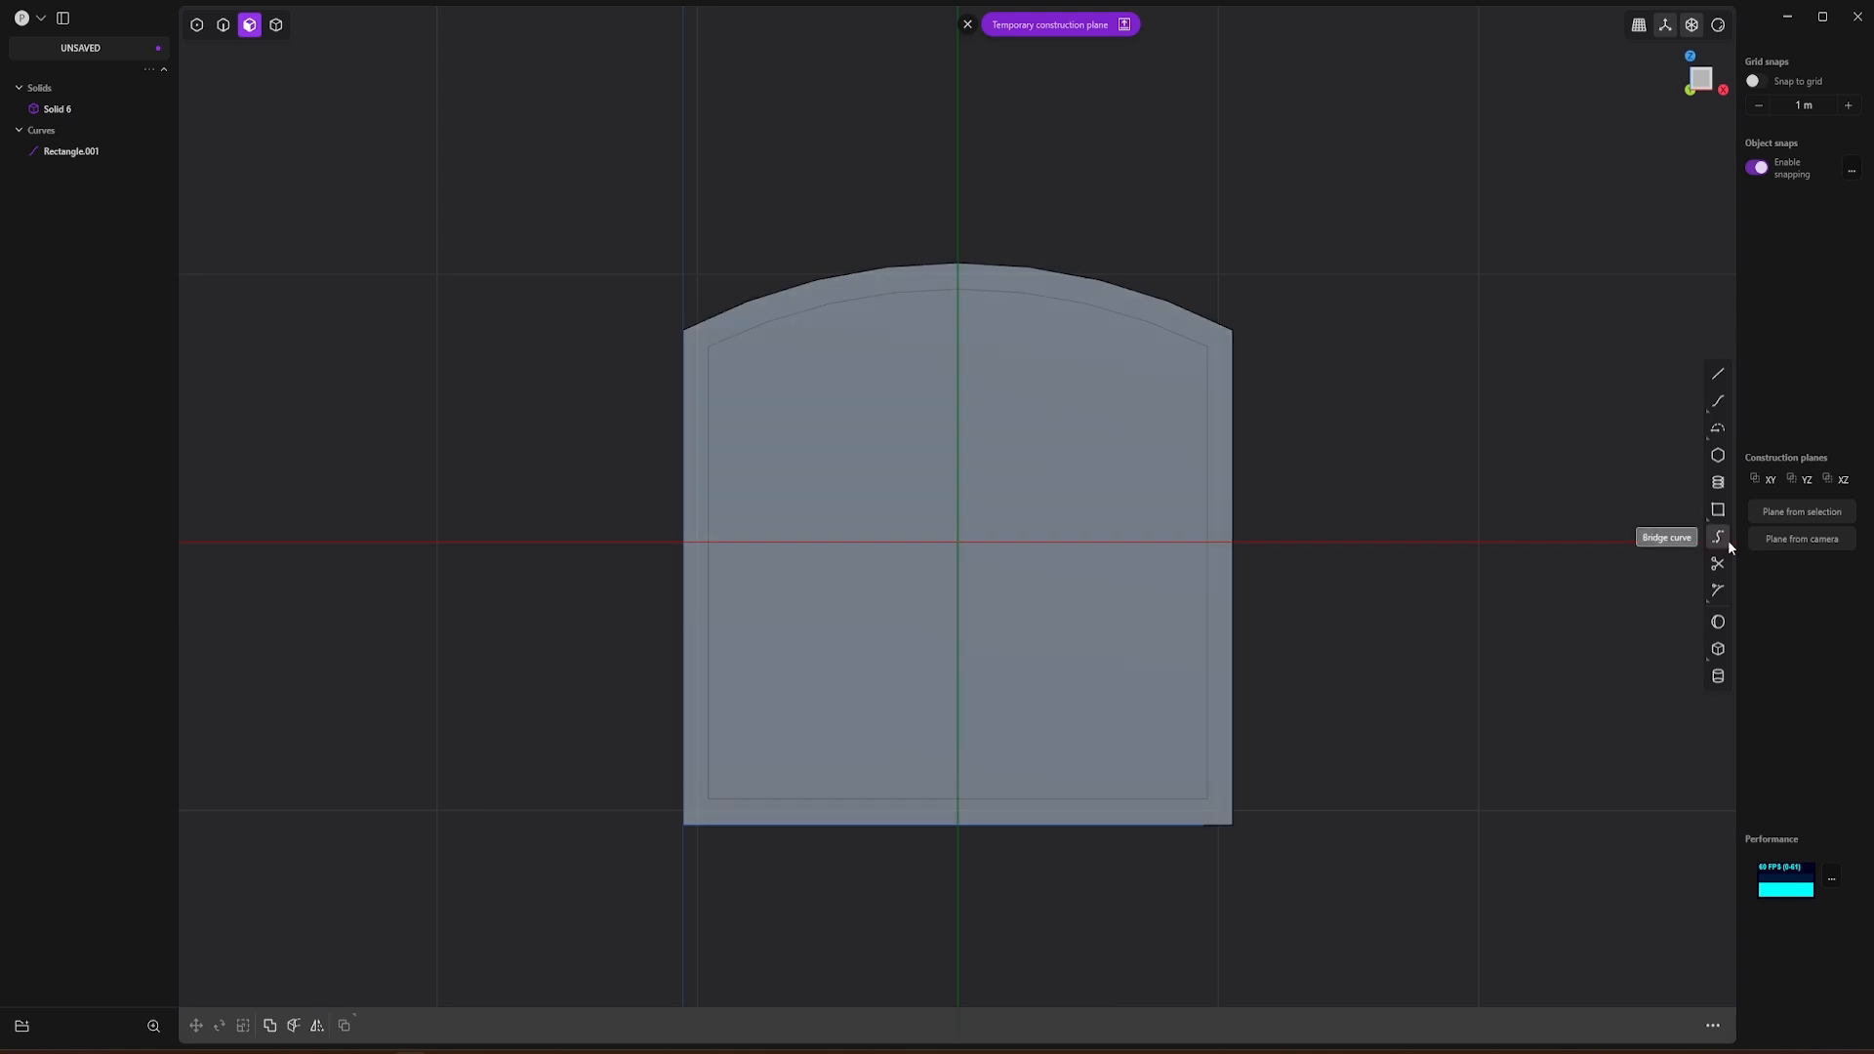
key("alt+Tab")
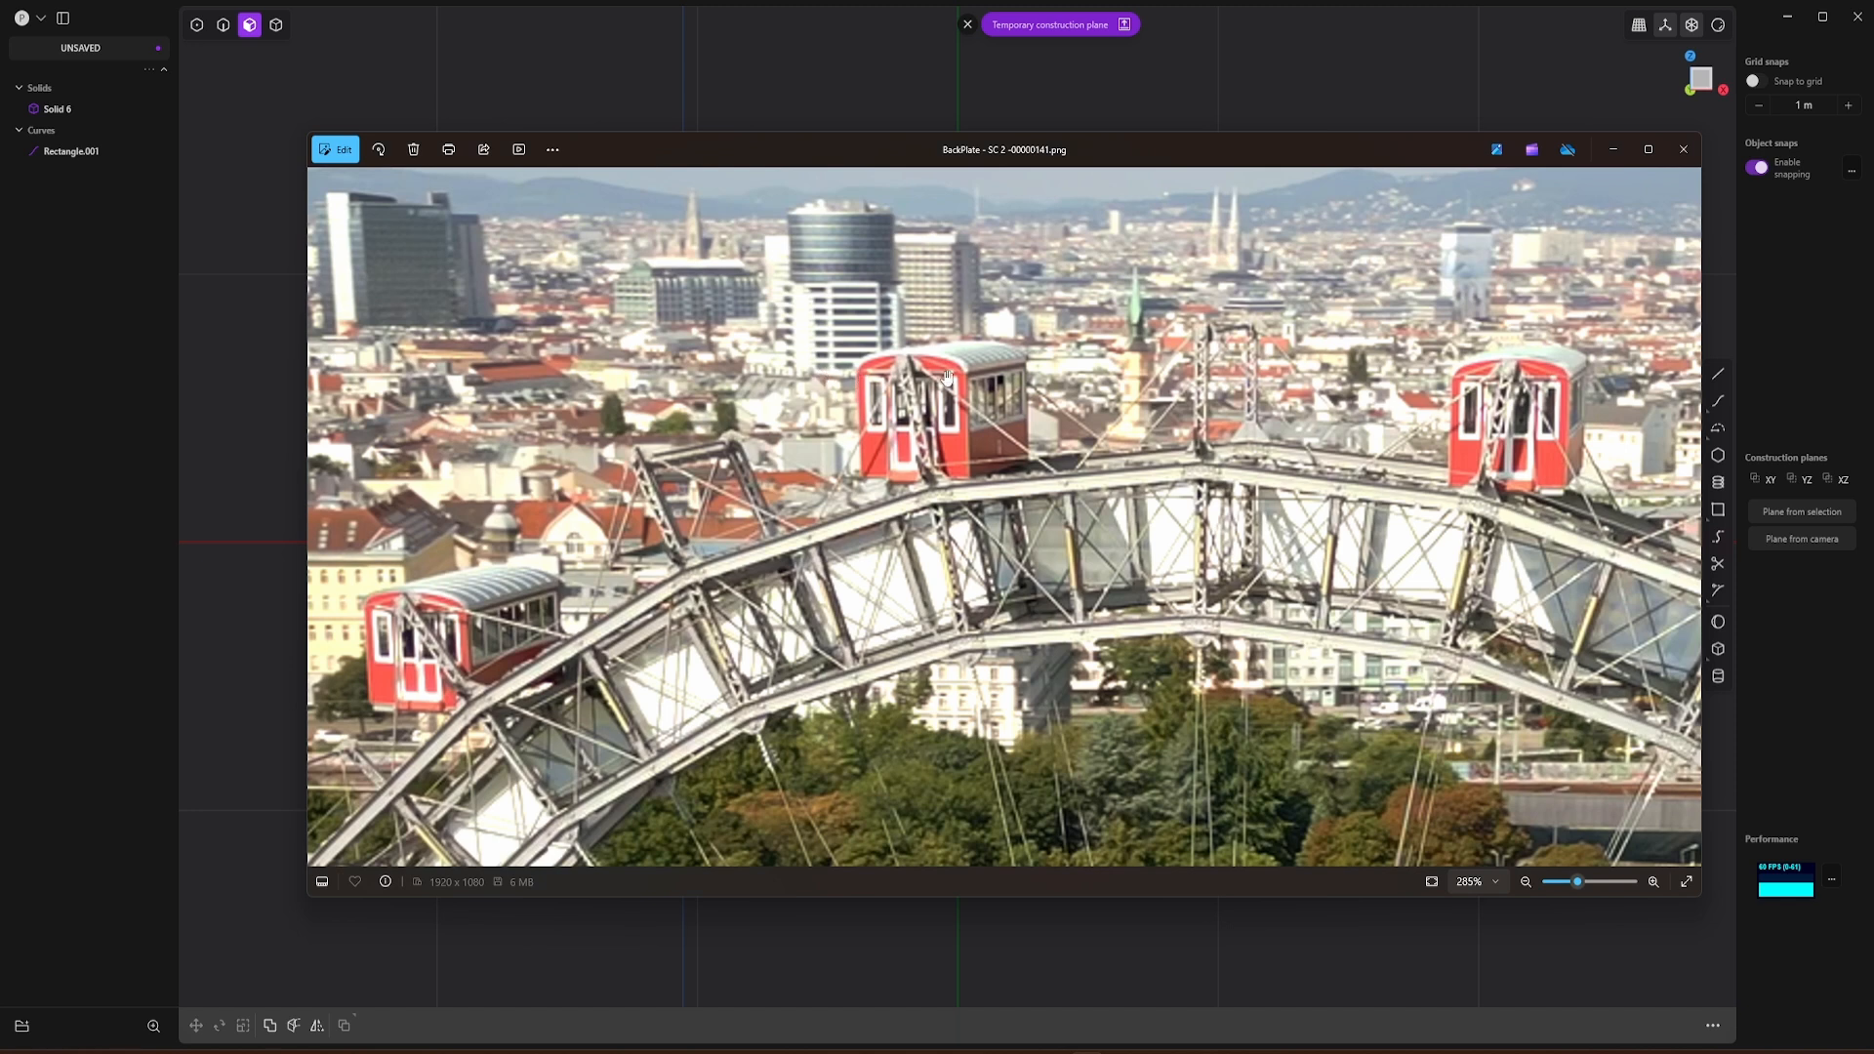
left_click(1447, 73)
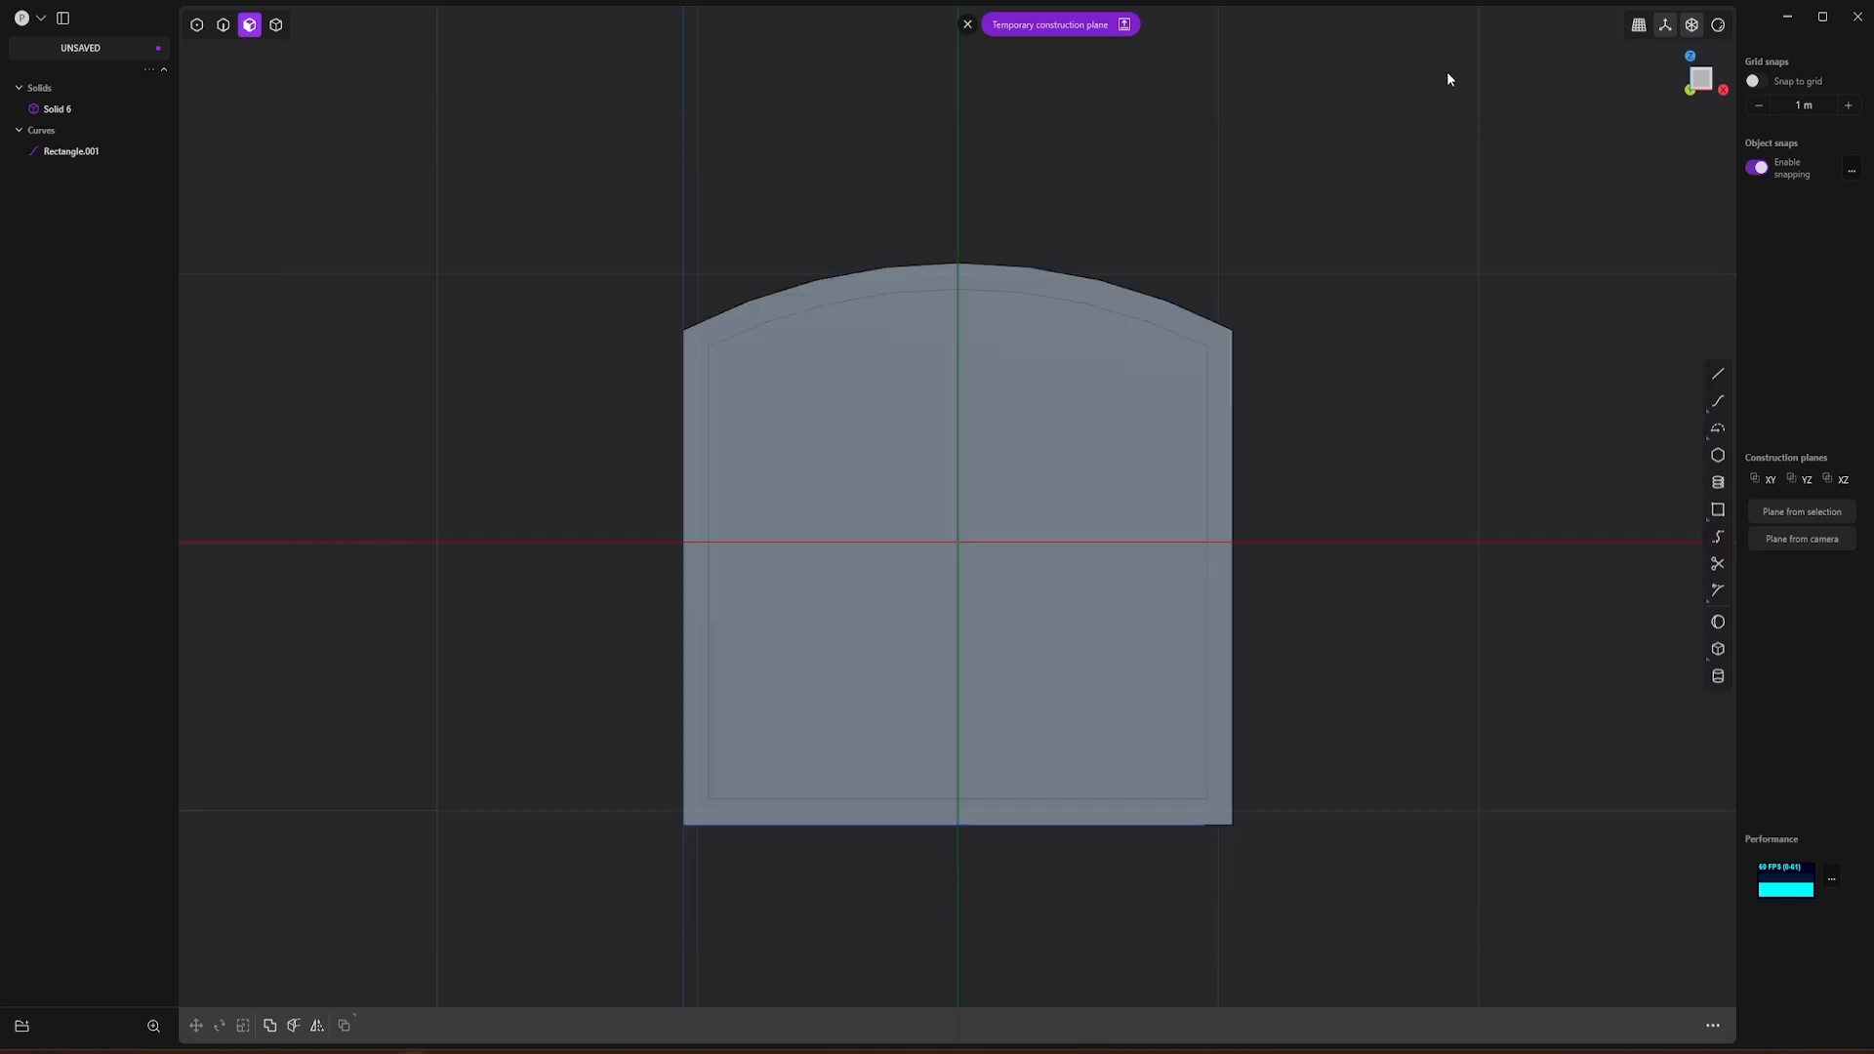
left_click(1718, 510)
left_click(724, 358)
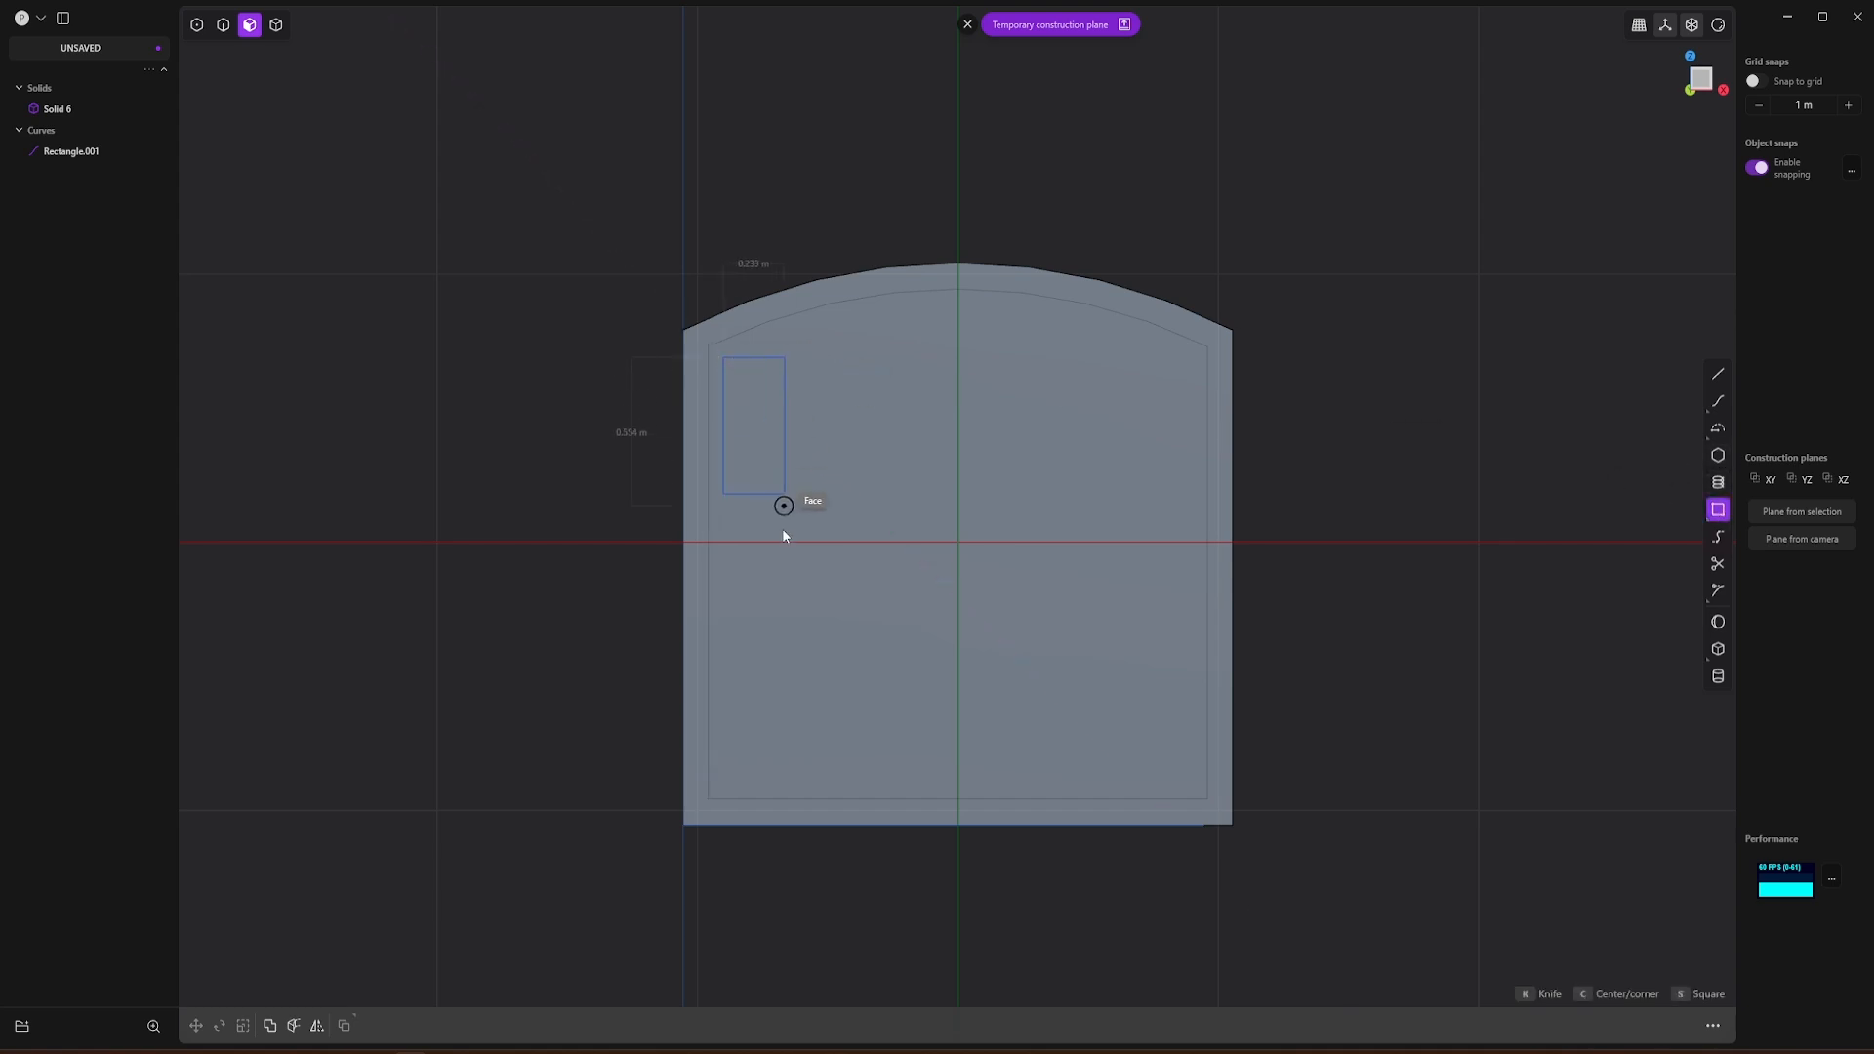
left_click(804, 672)
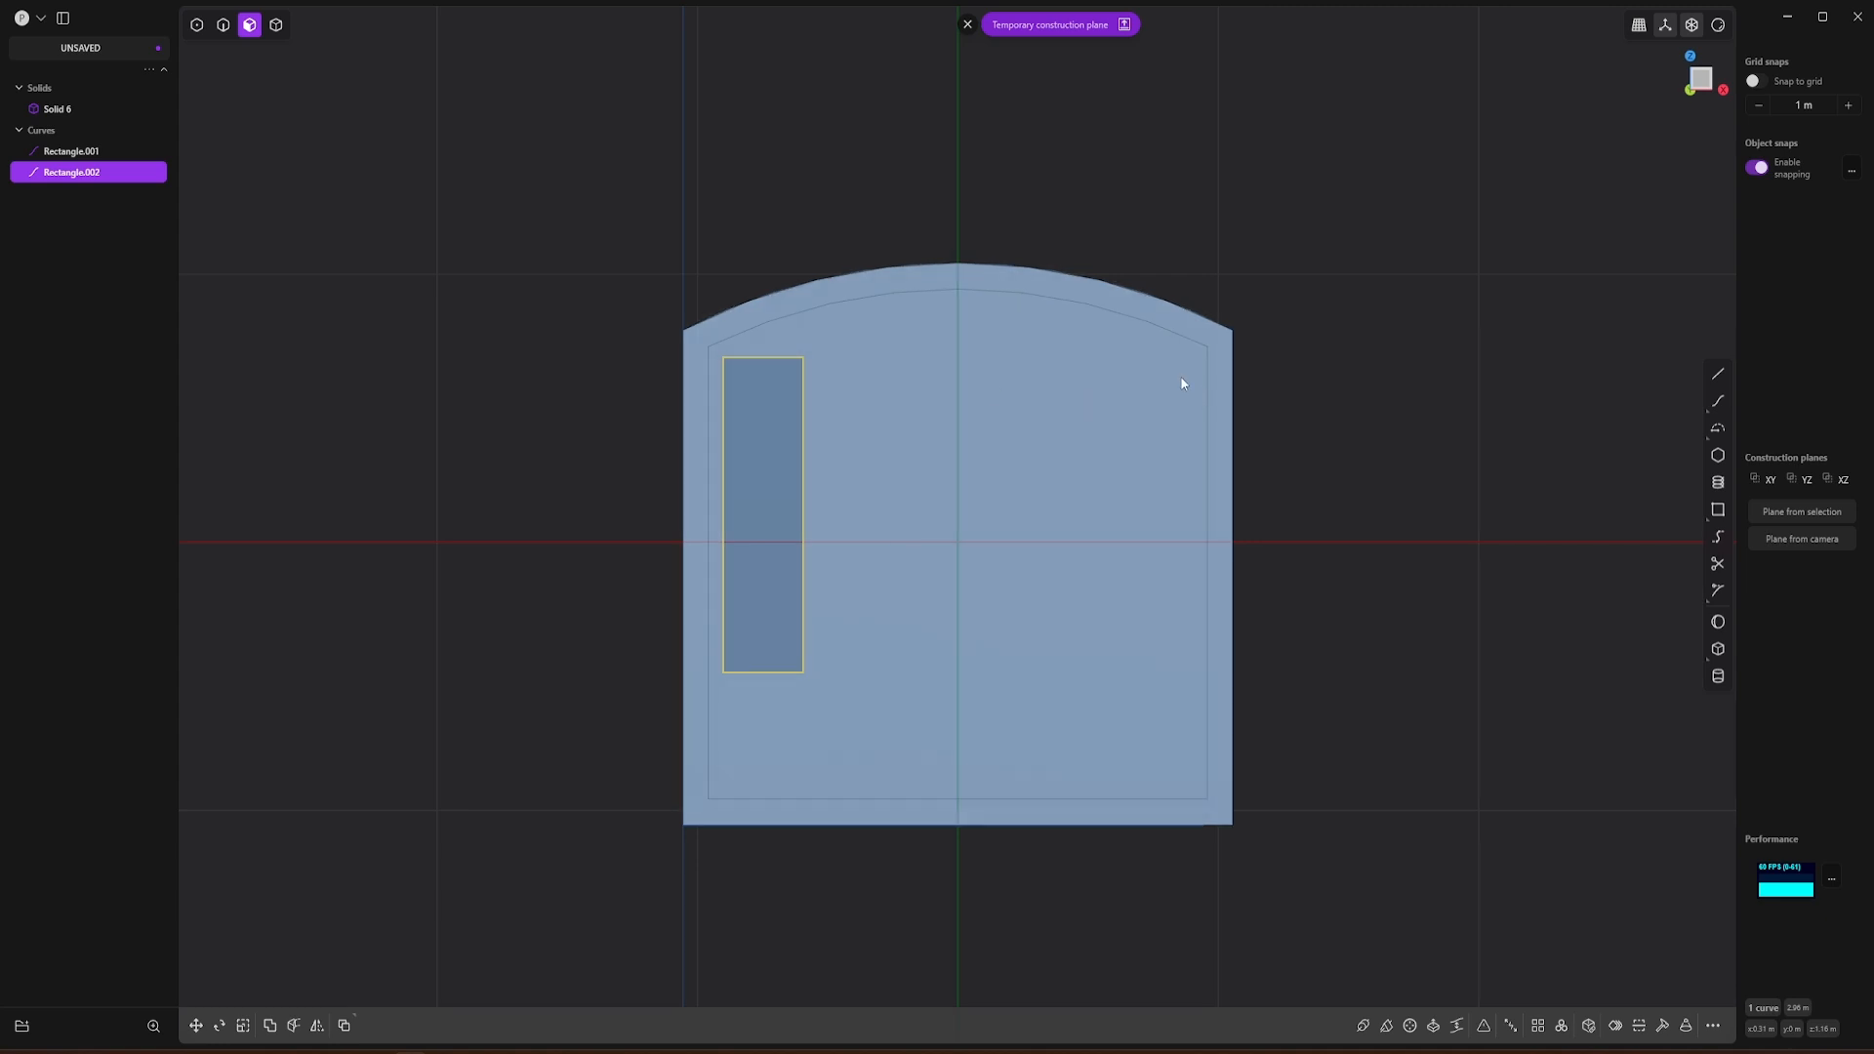
Step: Duplicate the window rectangle with a horizontal Rectangular Array of 4 spanning about 1.486 m across the front face
left_click(1538, 1027)
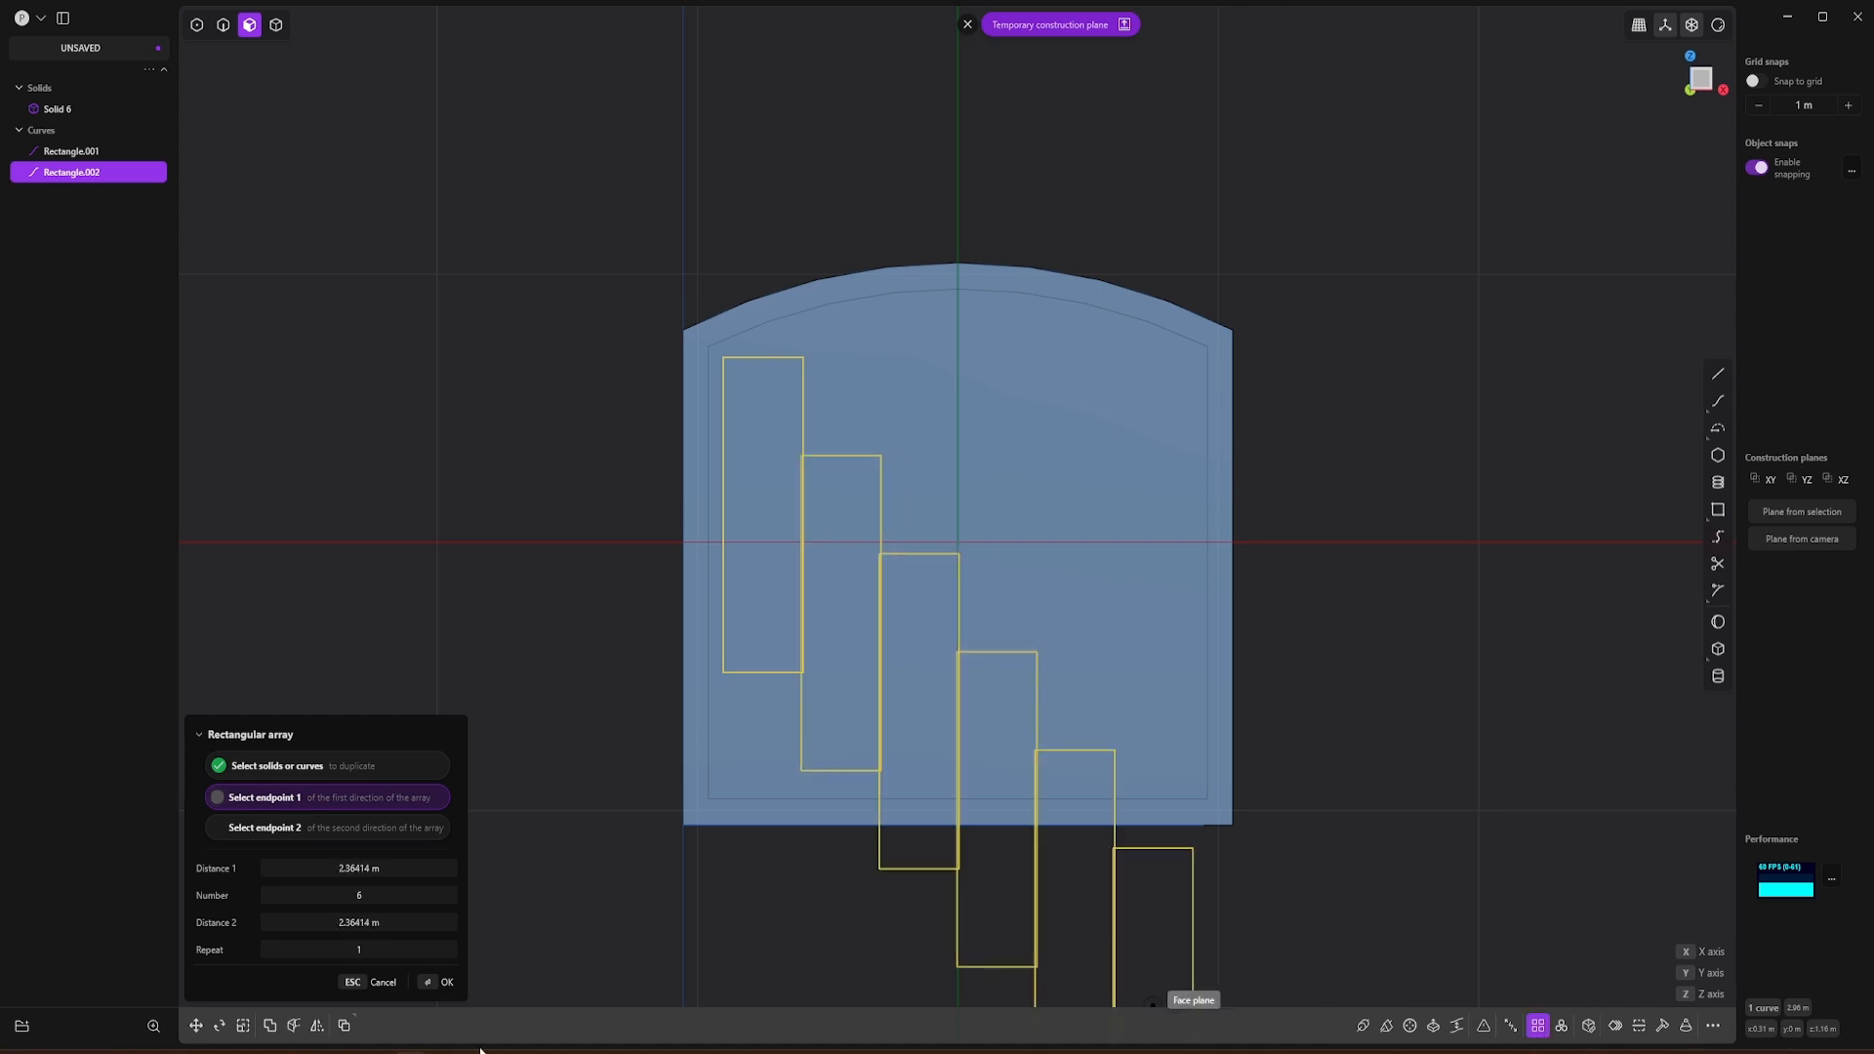
left_click(364, 897)
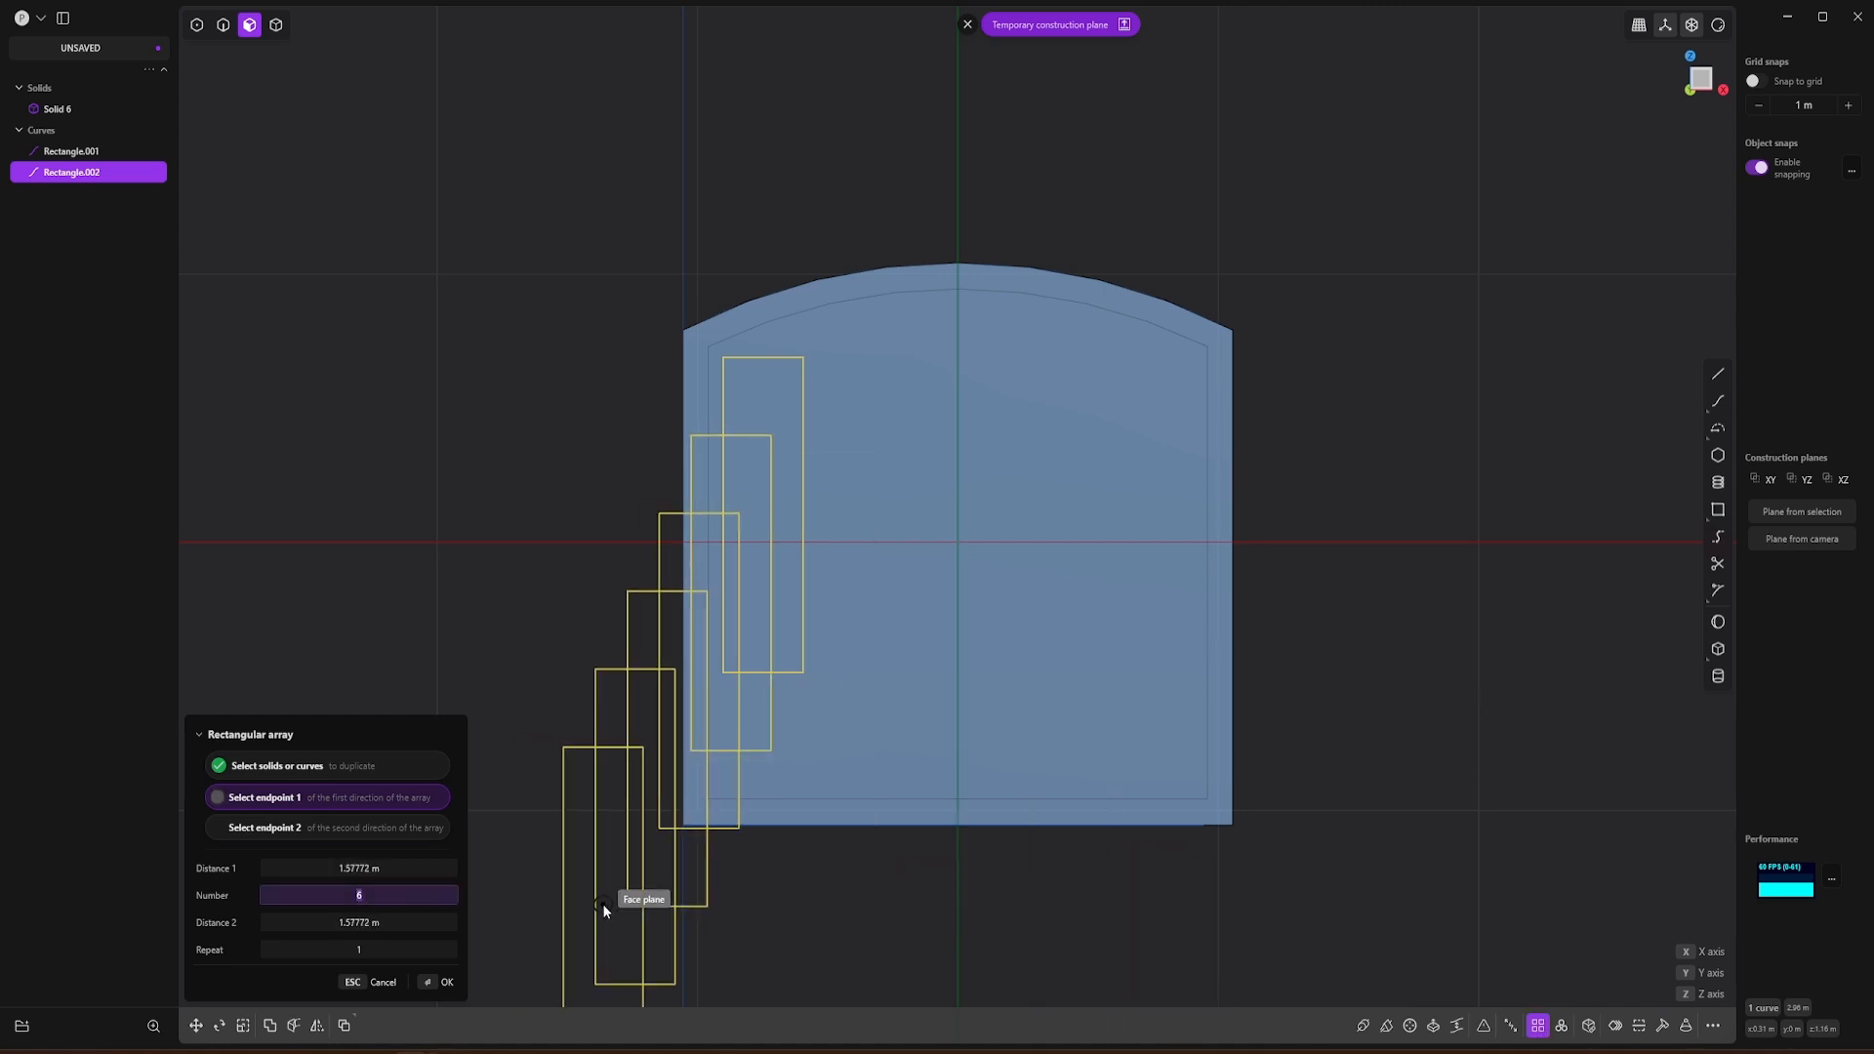
key("Tab")
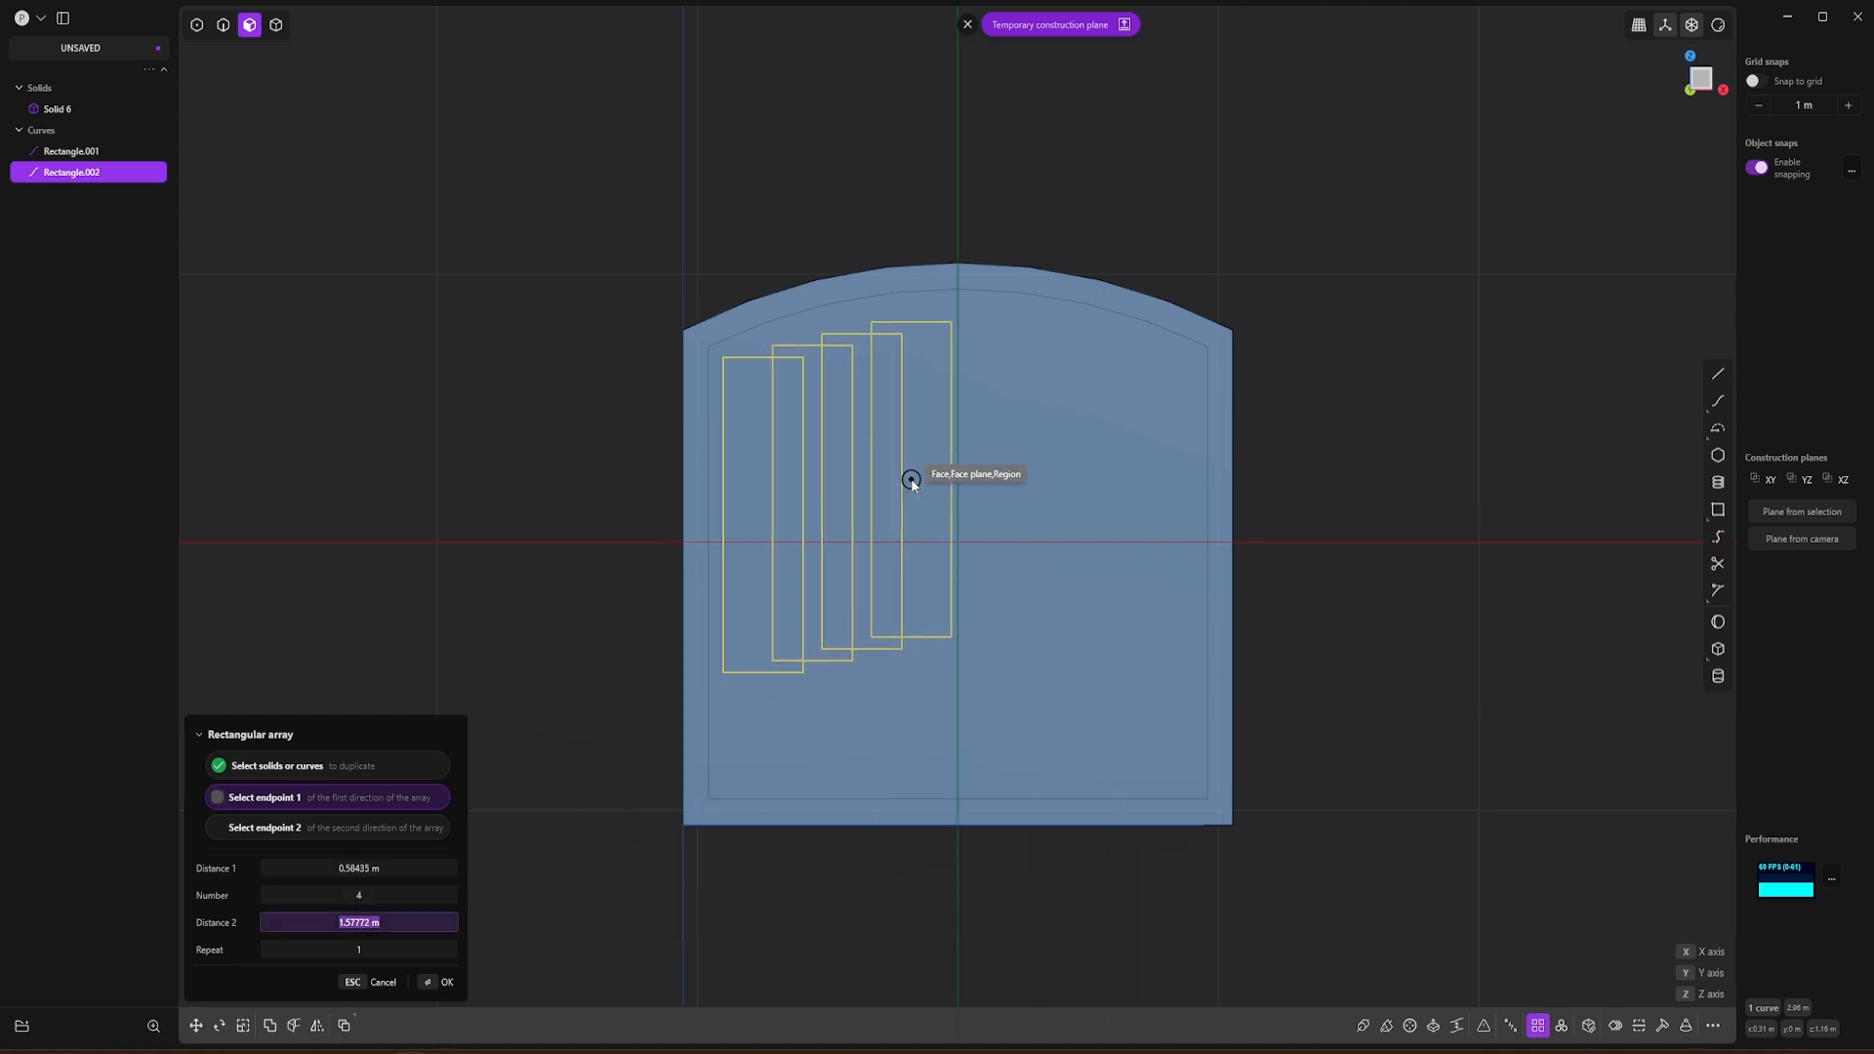
left_click(1149, 513)
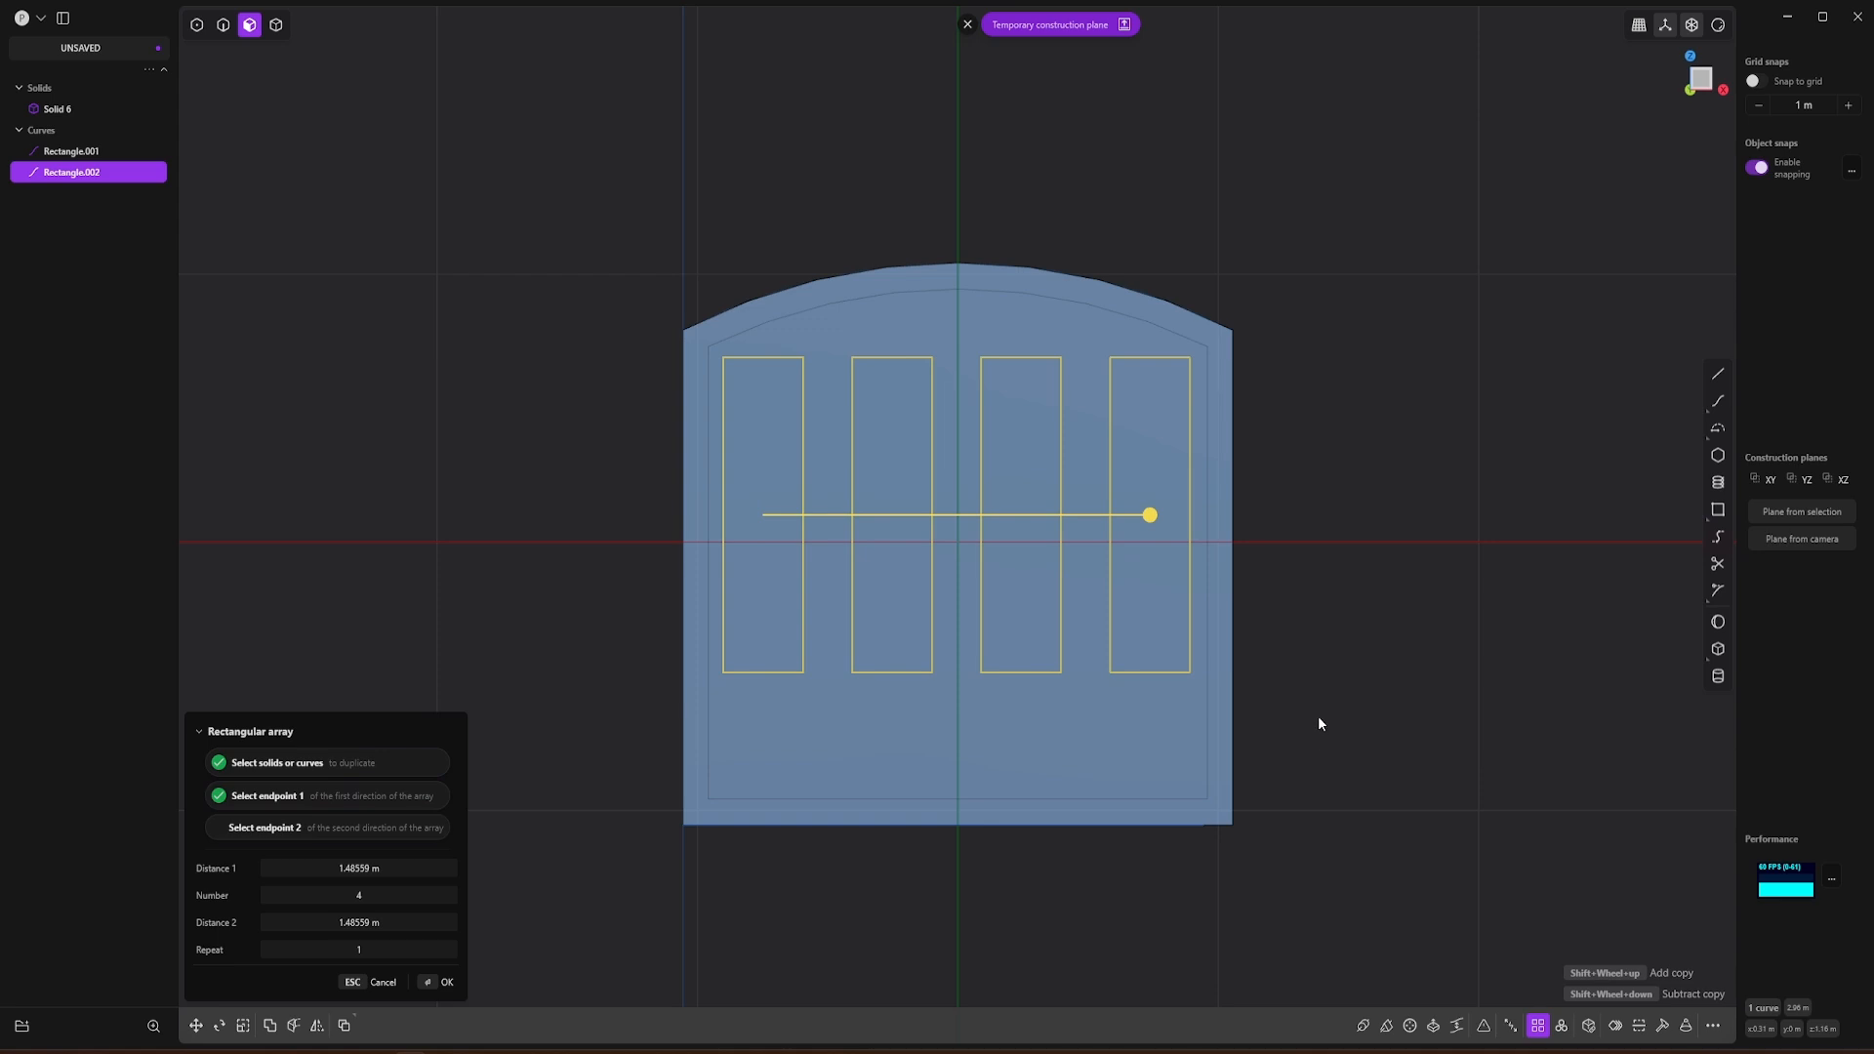
key("alt+Tab")
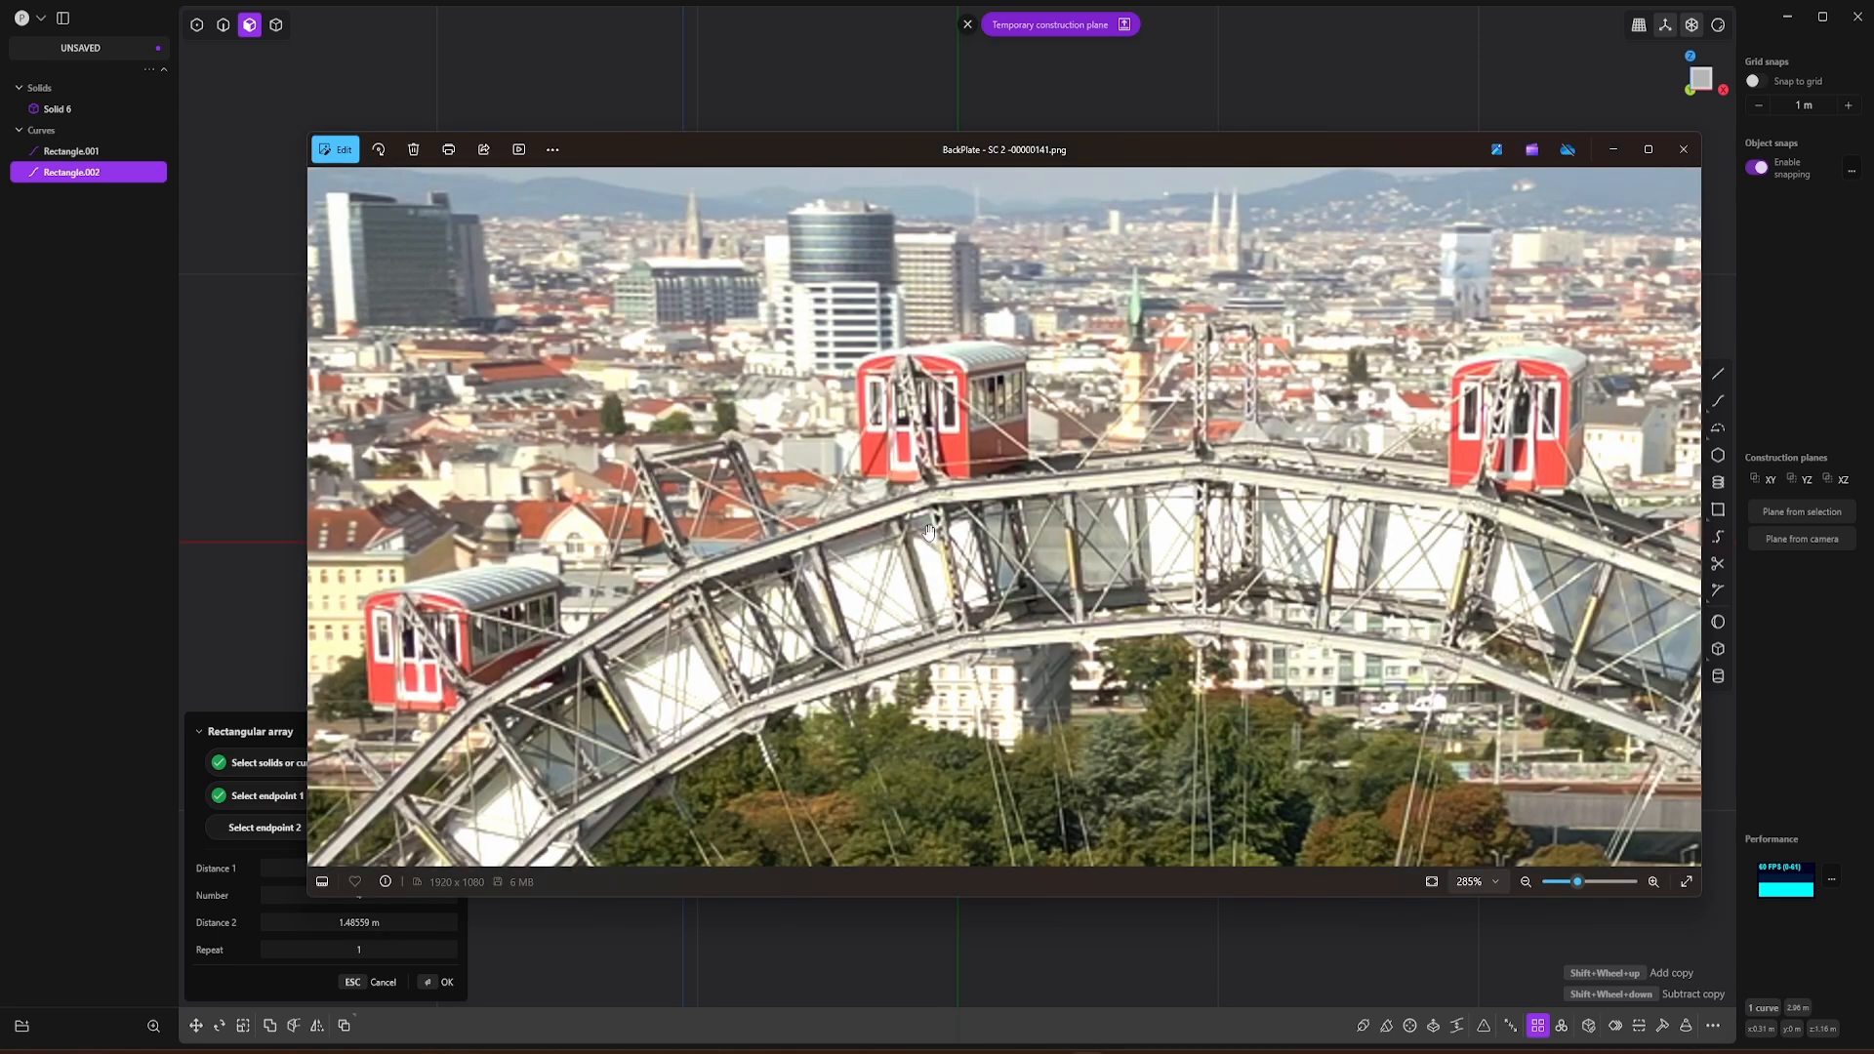
key("alt+Tab")
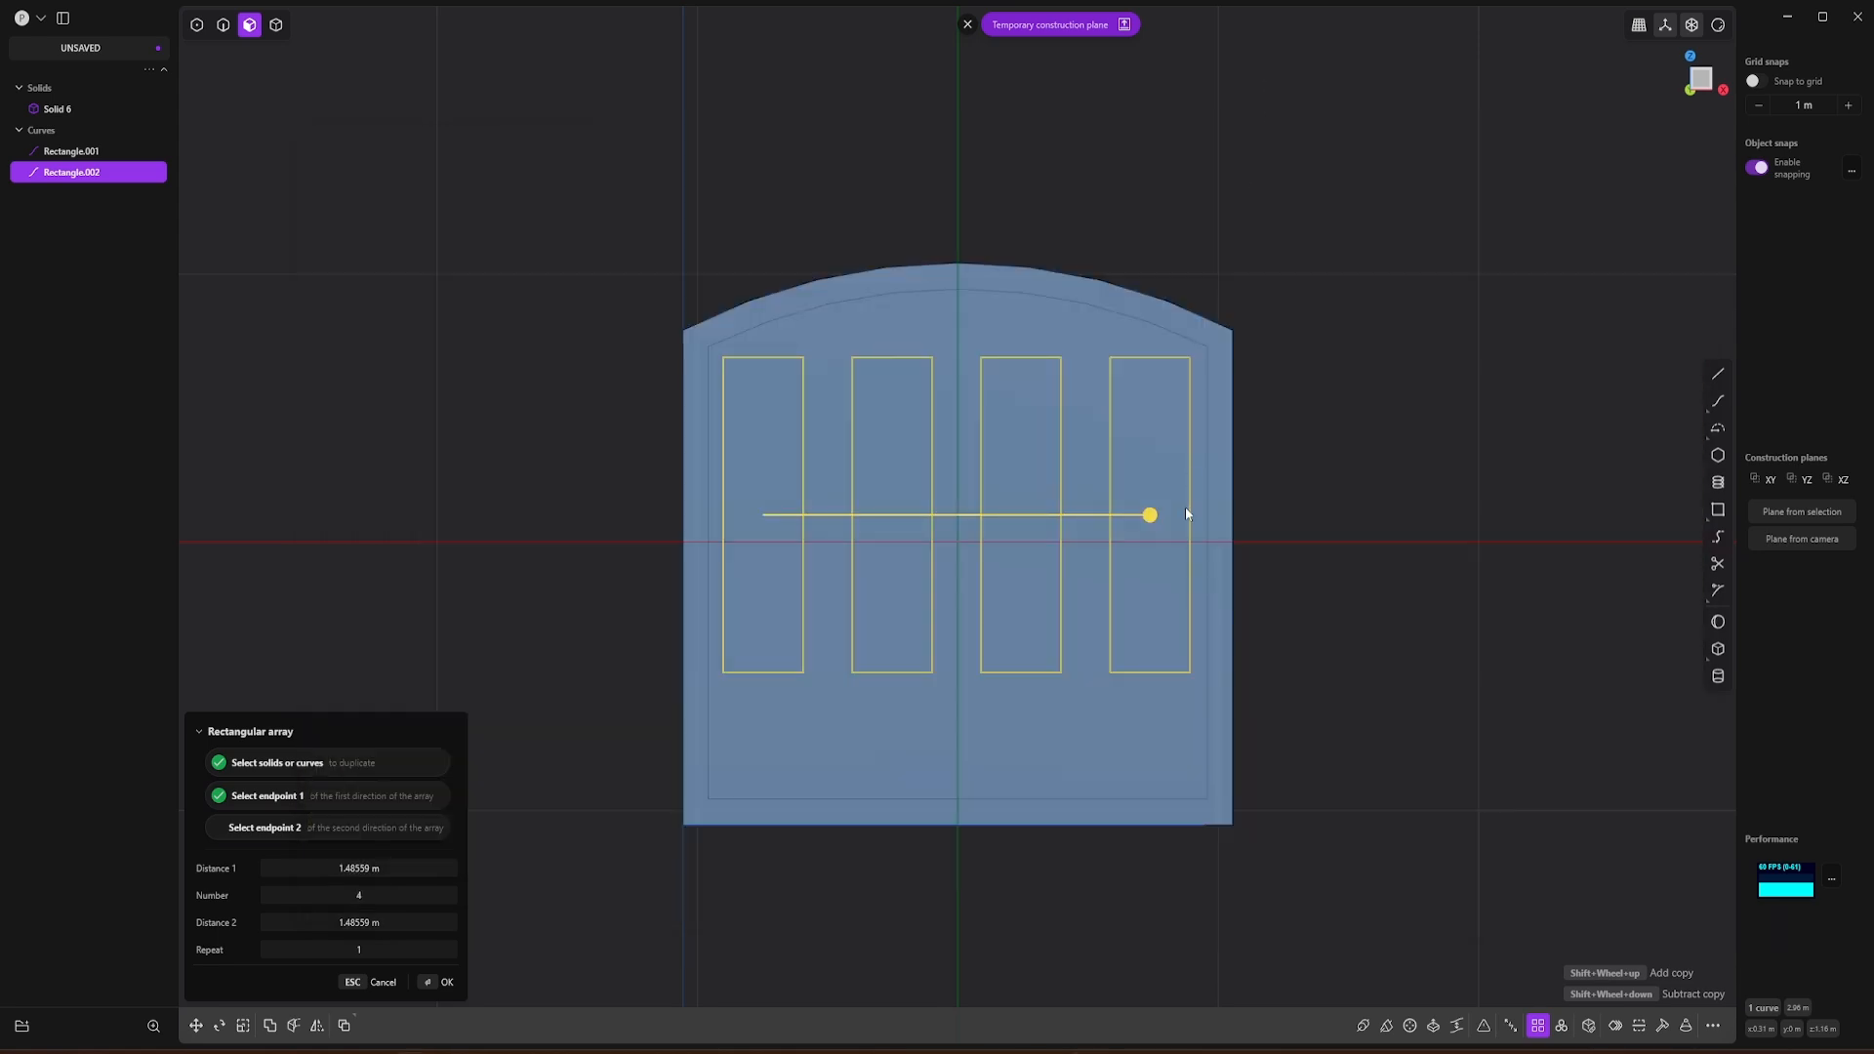
key("Return")
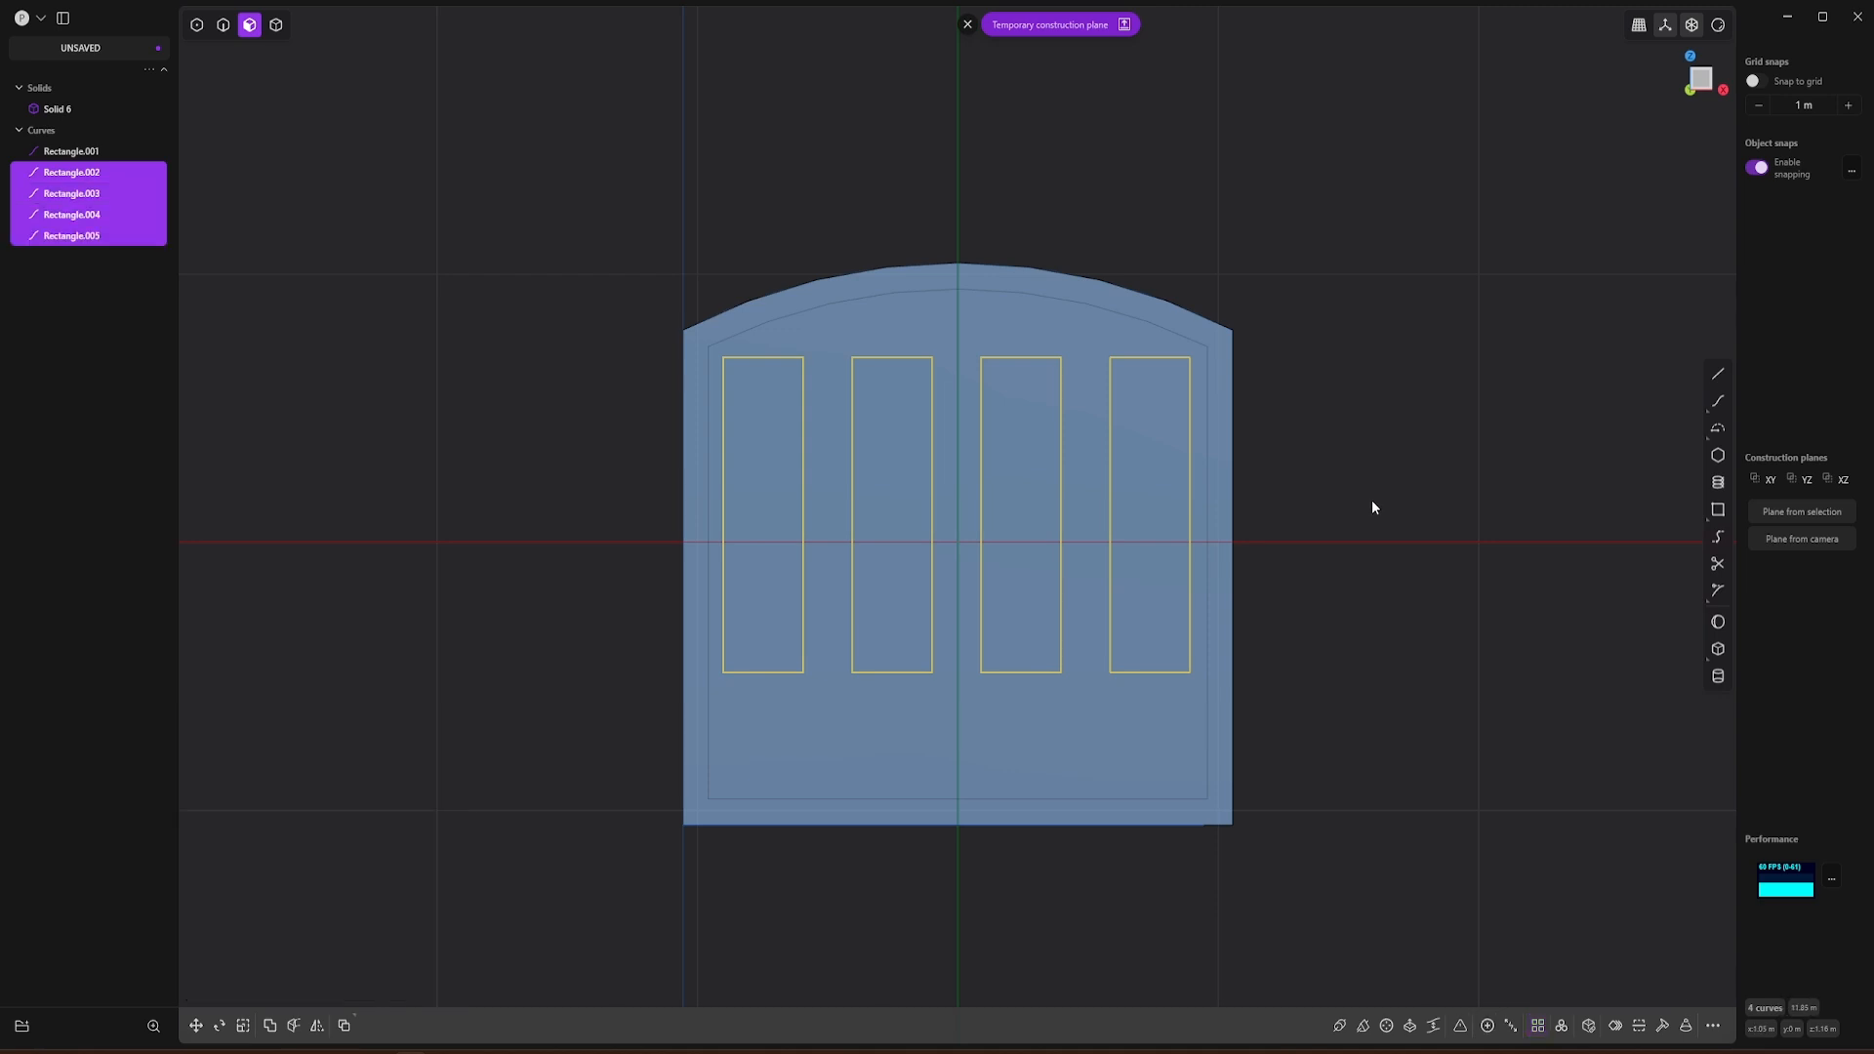
left_click(730, 448)
key("e")
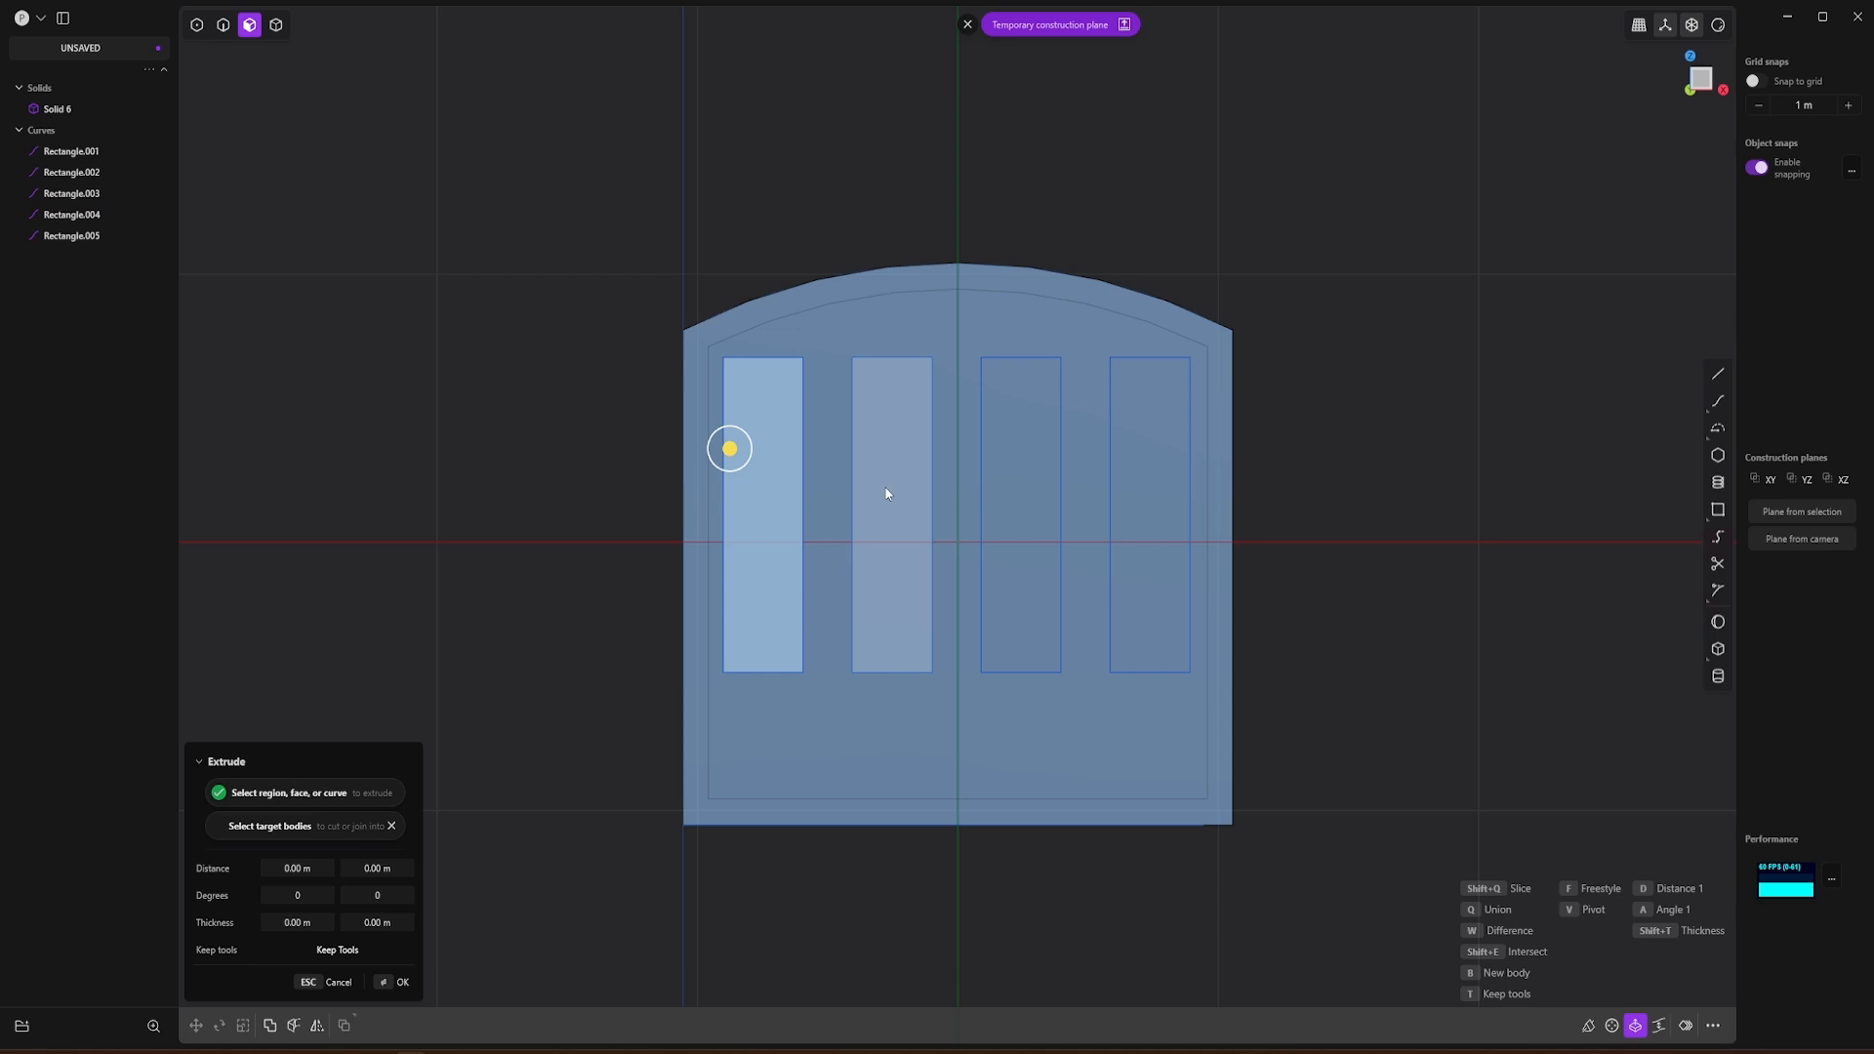
key("Escape")
Step: Extrude the four window regions through the full length of the gondola and out past its rear wall as separate solids
middle_click_drag(1366, 559, 1288, 547)
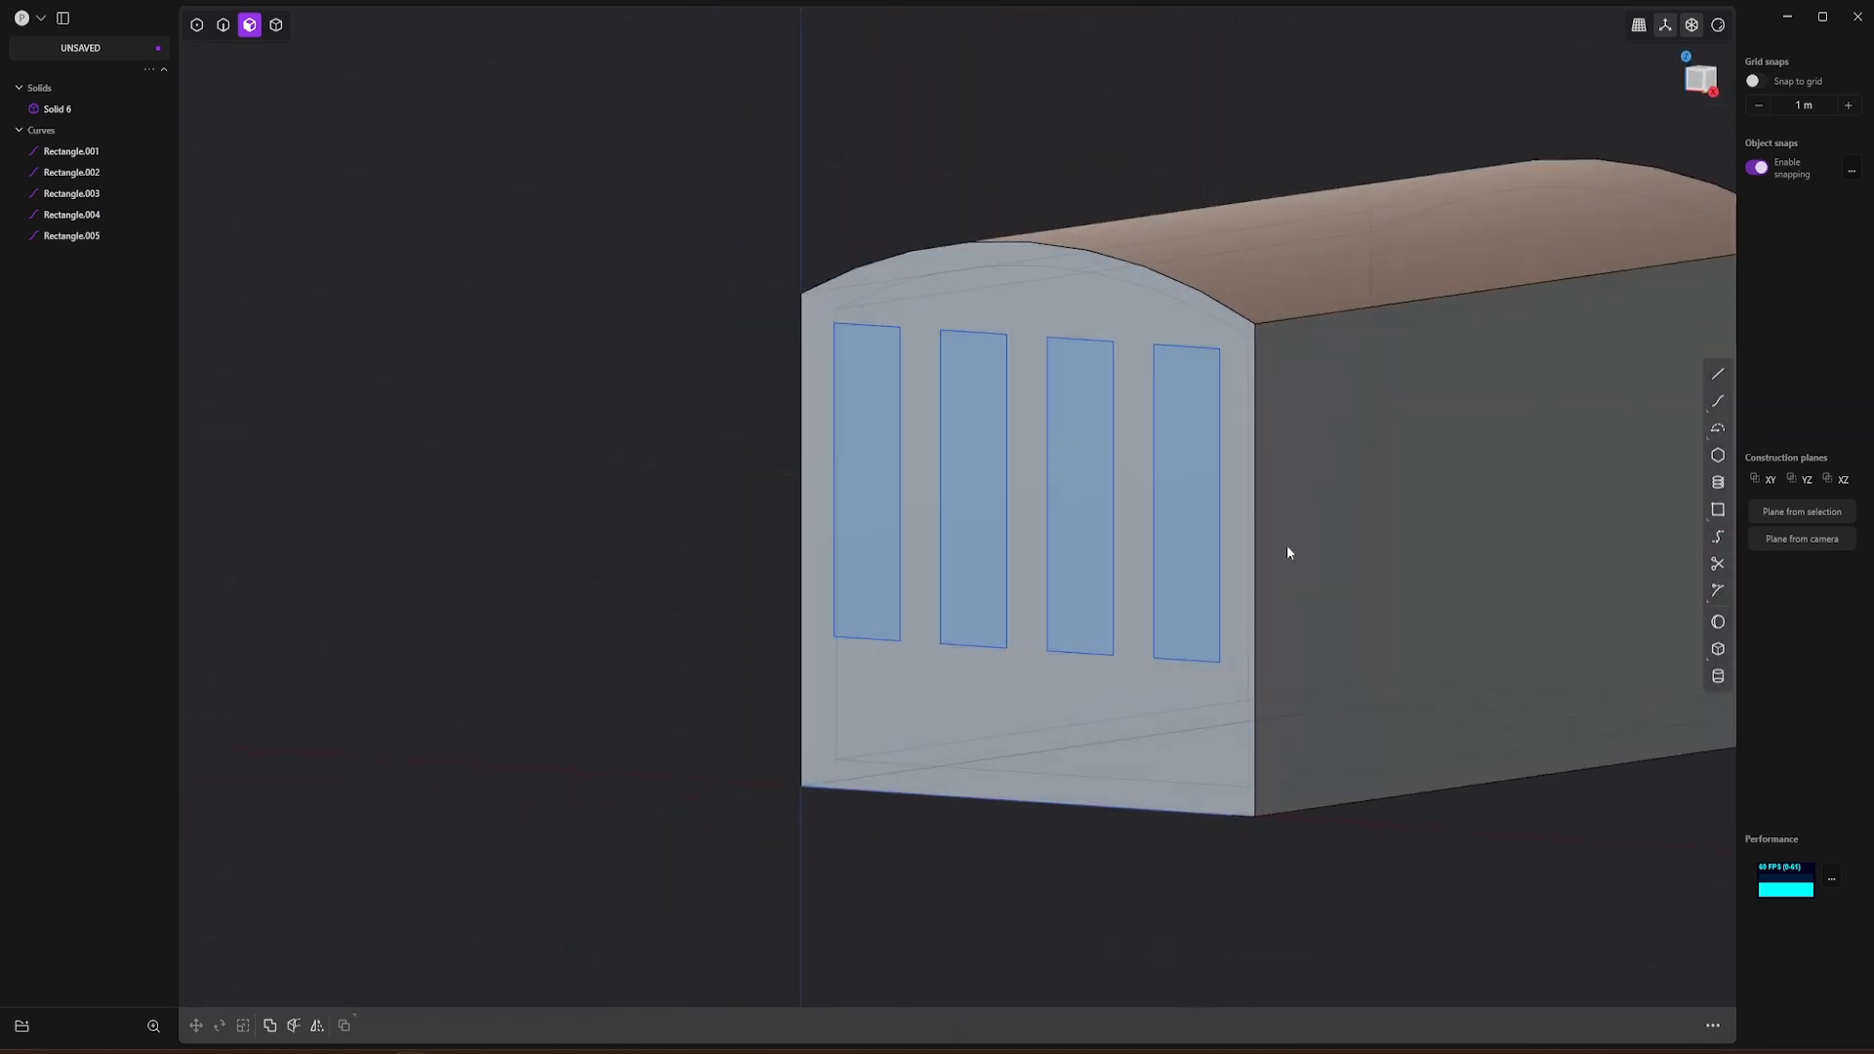
scroll(1320, 473, "down", 3)
middle_click_drag(1314, 435, 962, 406, "shift")
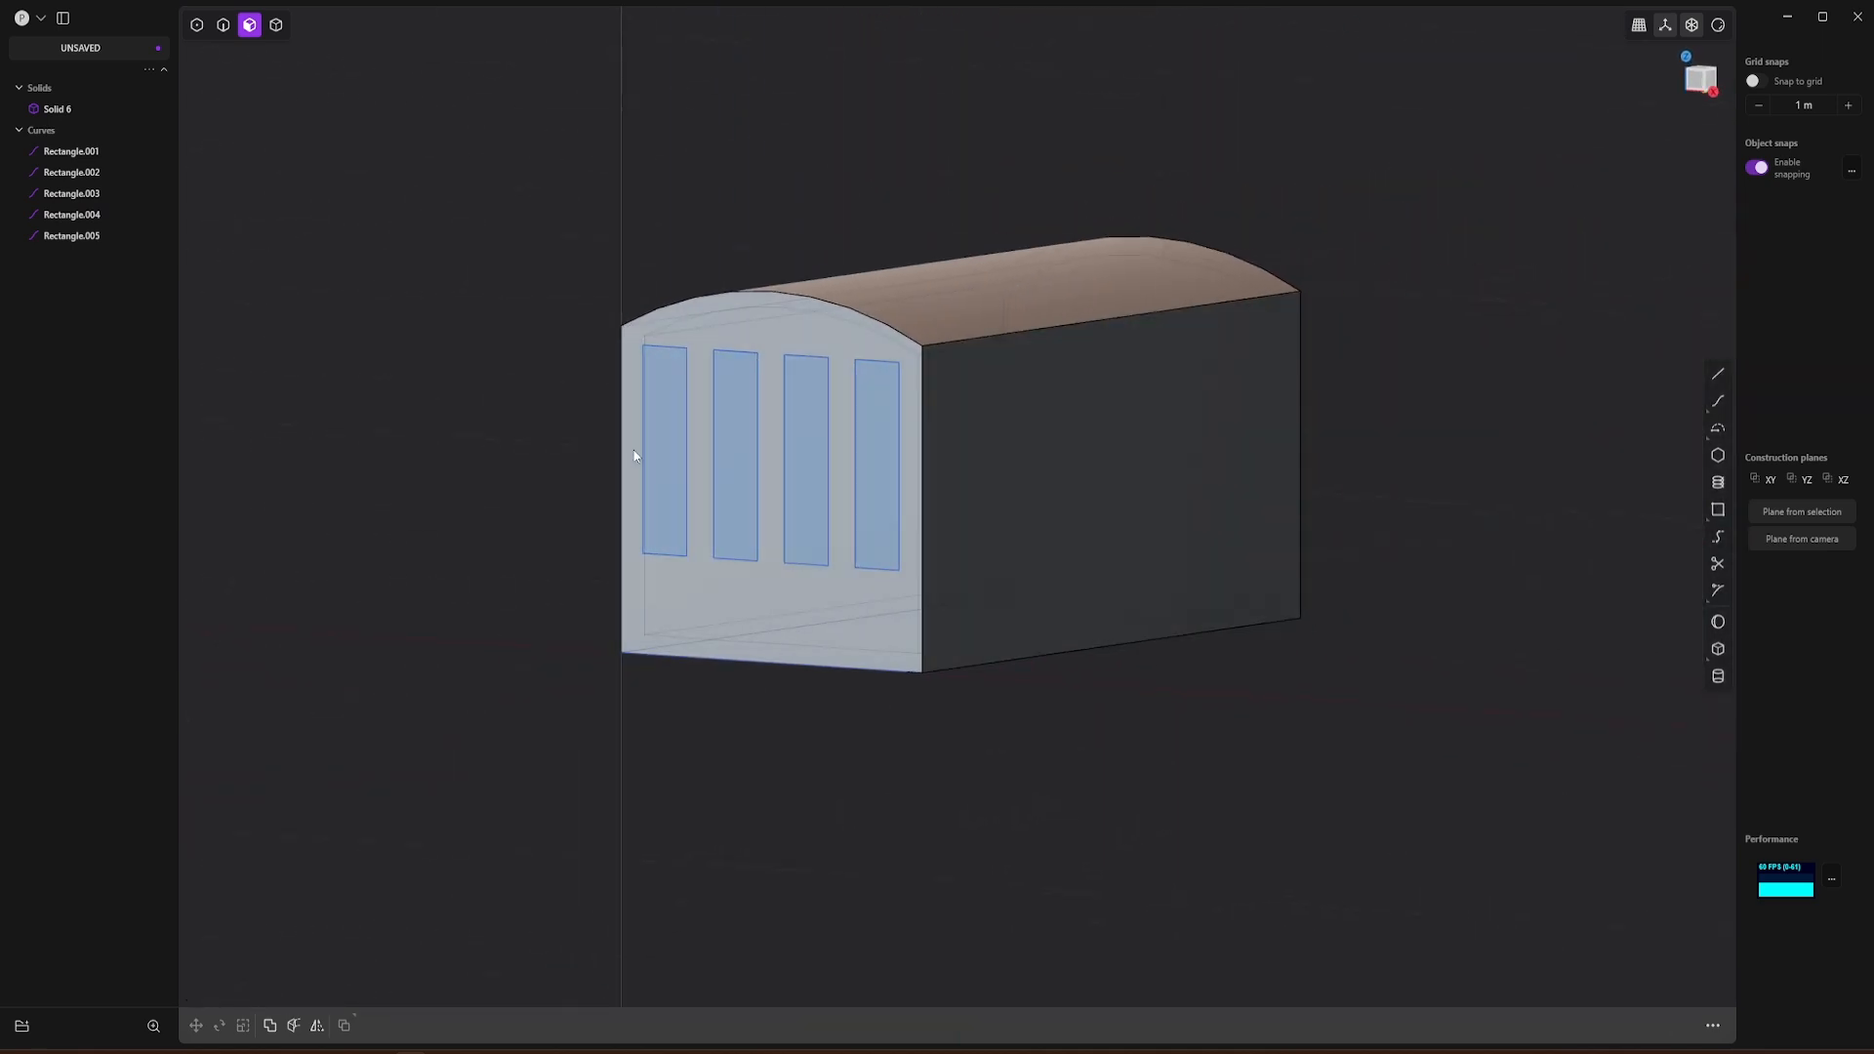
left_click(652, 447)
key("e")
left_click(727, 464)
left_click(795, 472)
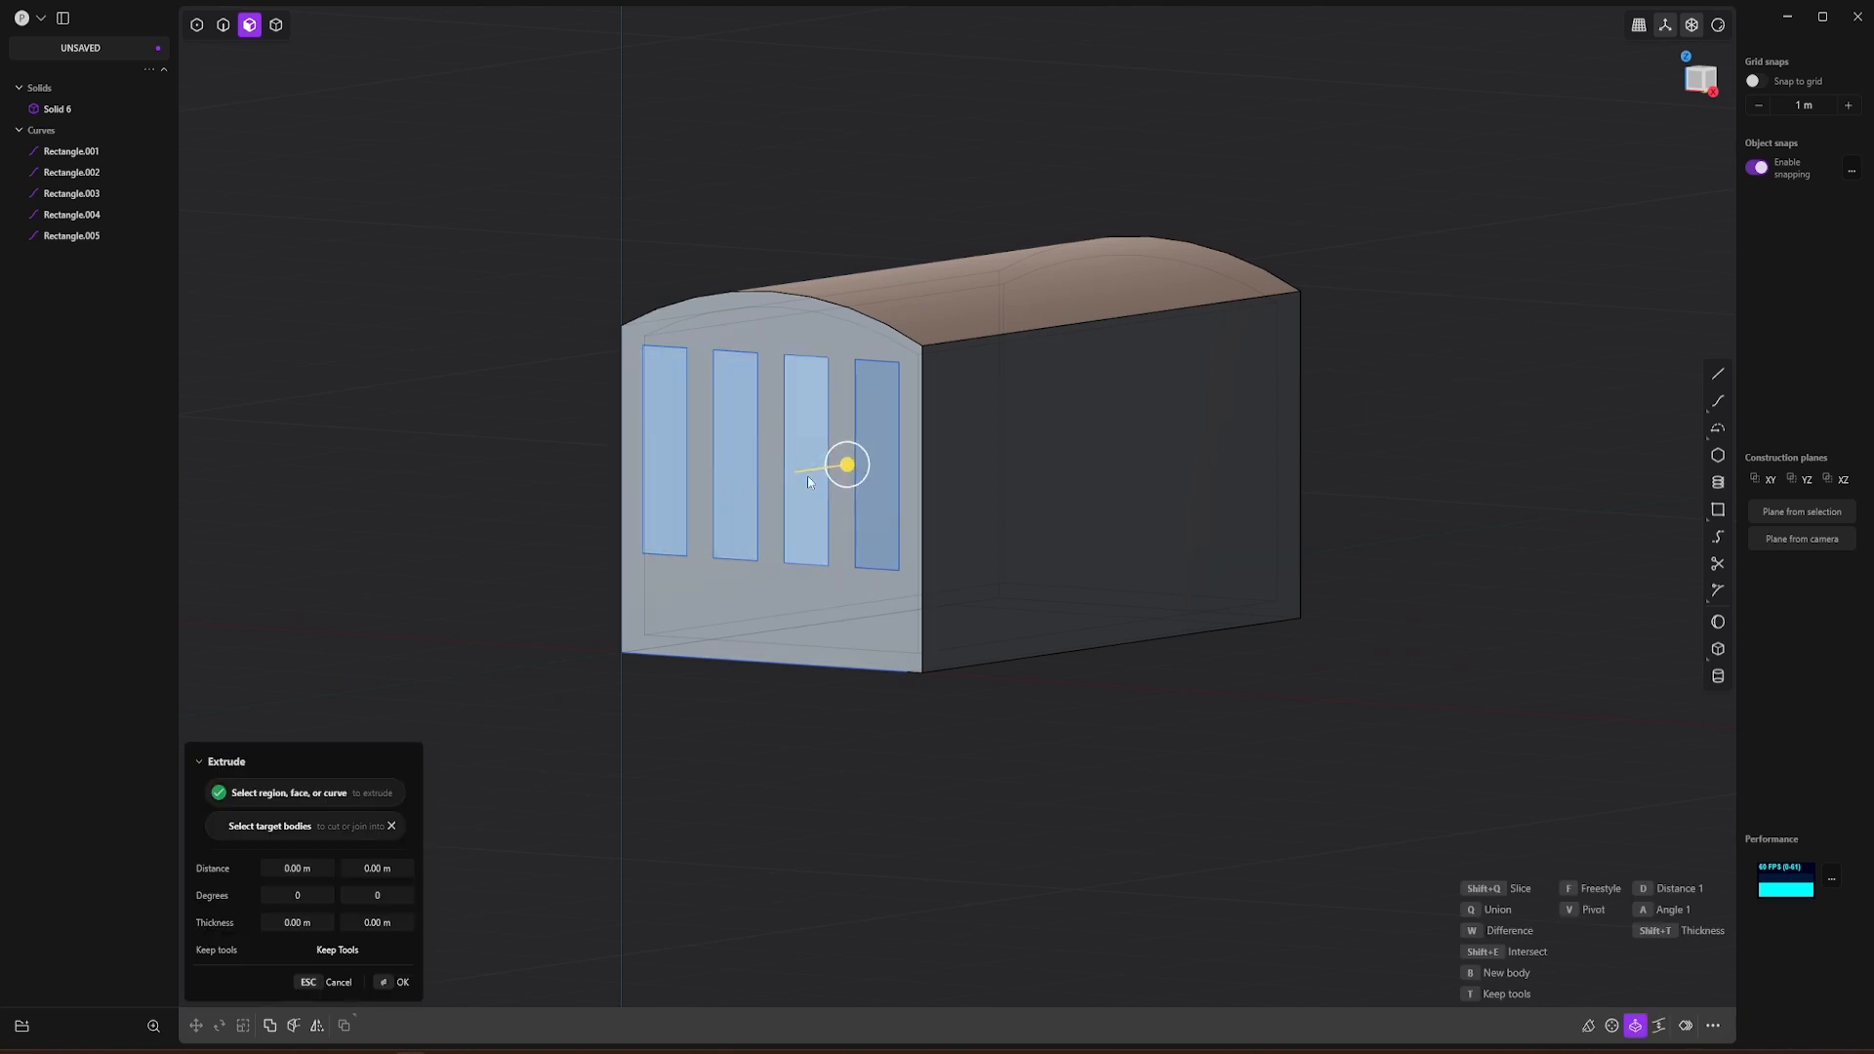
left_click(869, 490)
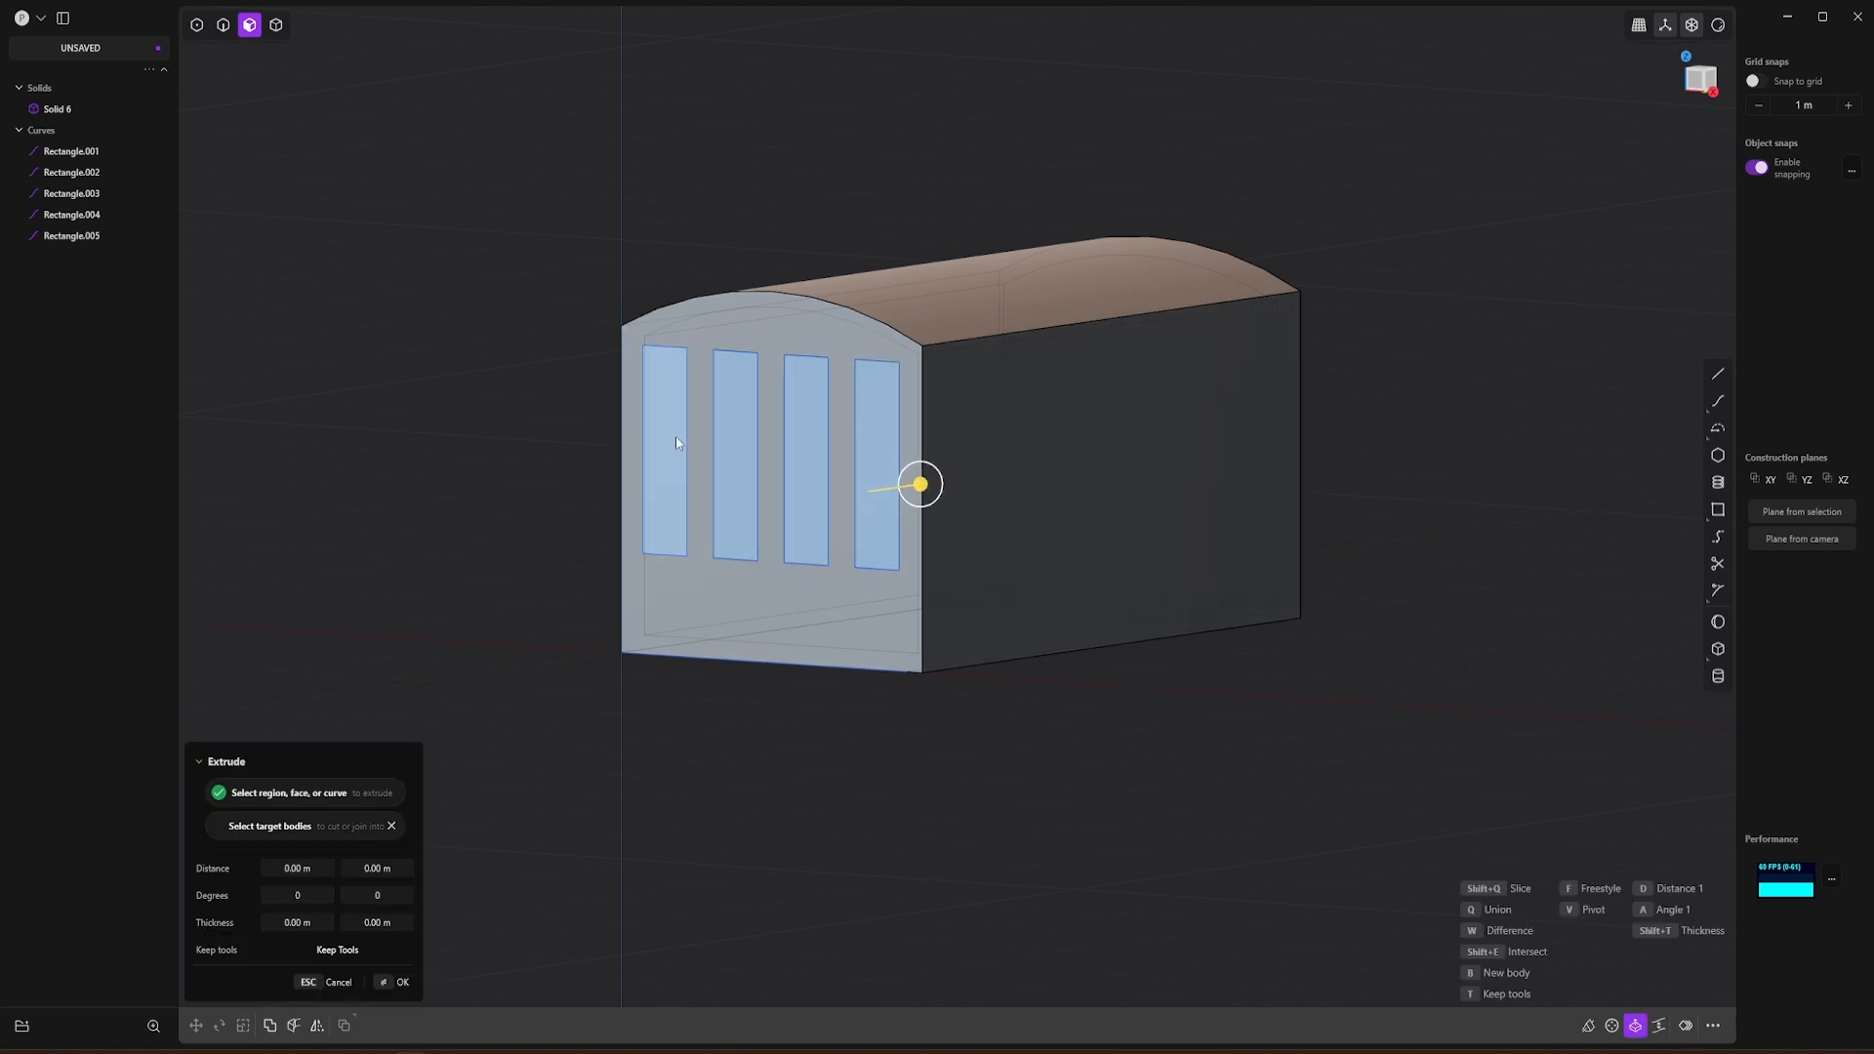
left_click_drag(921, 485, 1450, 482)
middle_click_drag(1433, 576, 1038, 711, "shift")
key("Return")
Step: Move the four extruded bars about -0.499 m along Y so they stick out of both end walls
key("g")
left_click_drag(1045, 363, 979, 385)
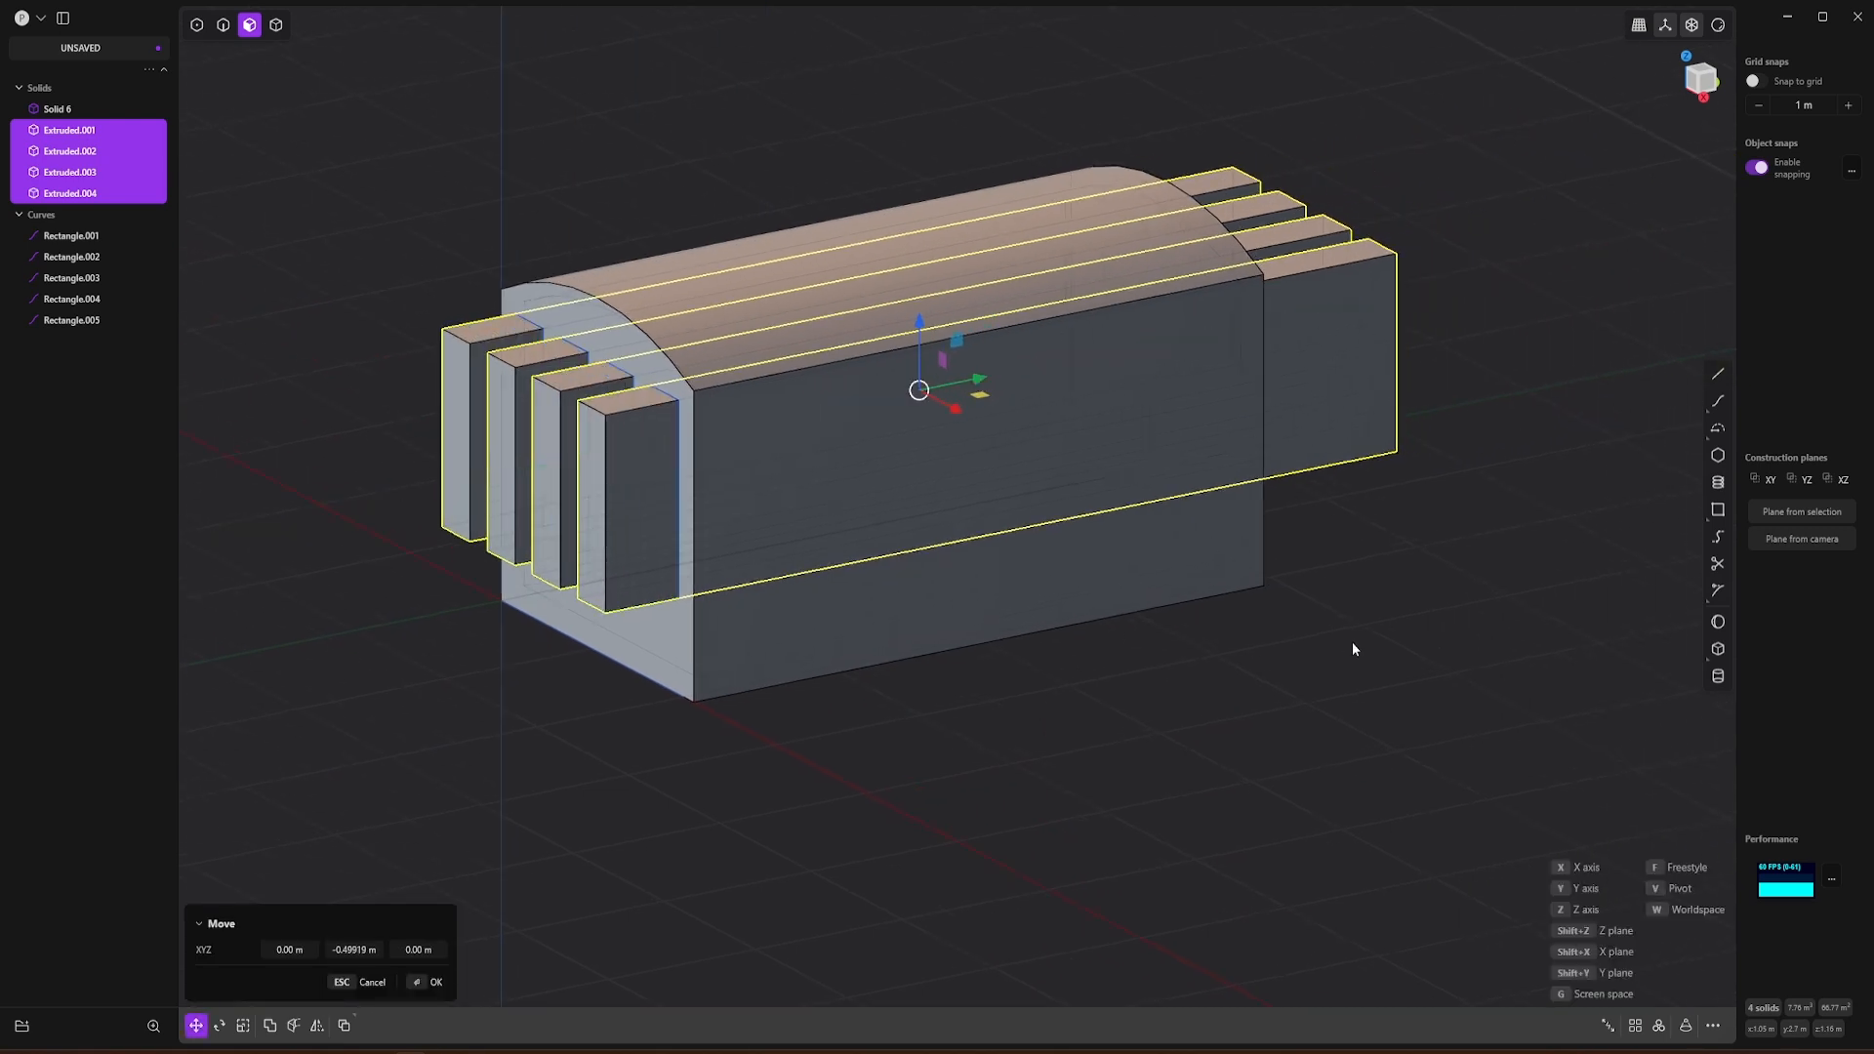
key("Return")
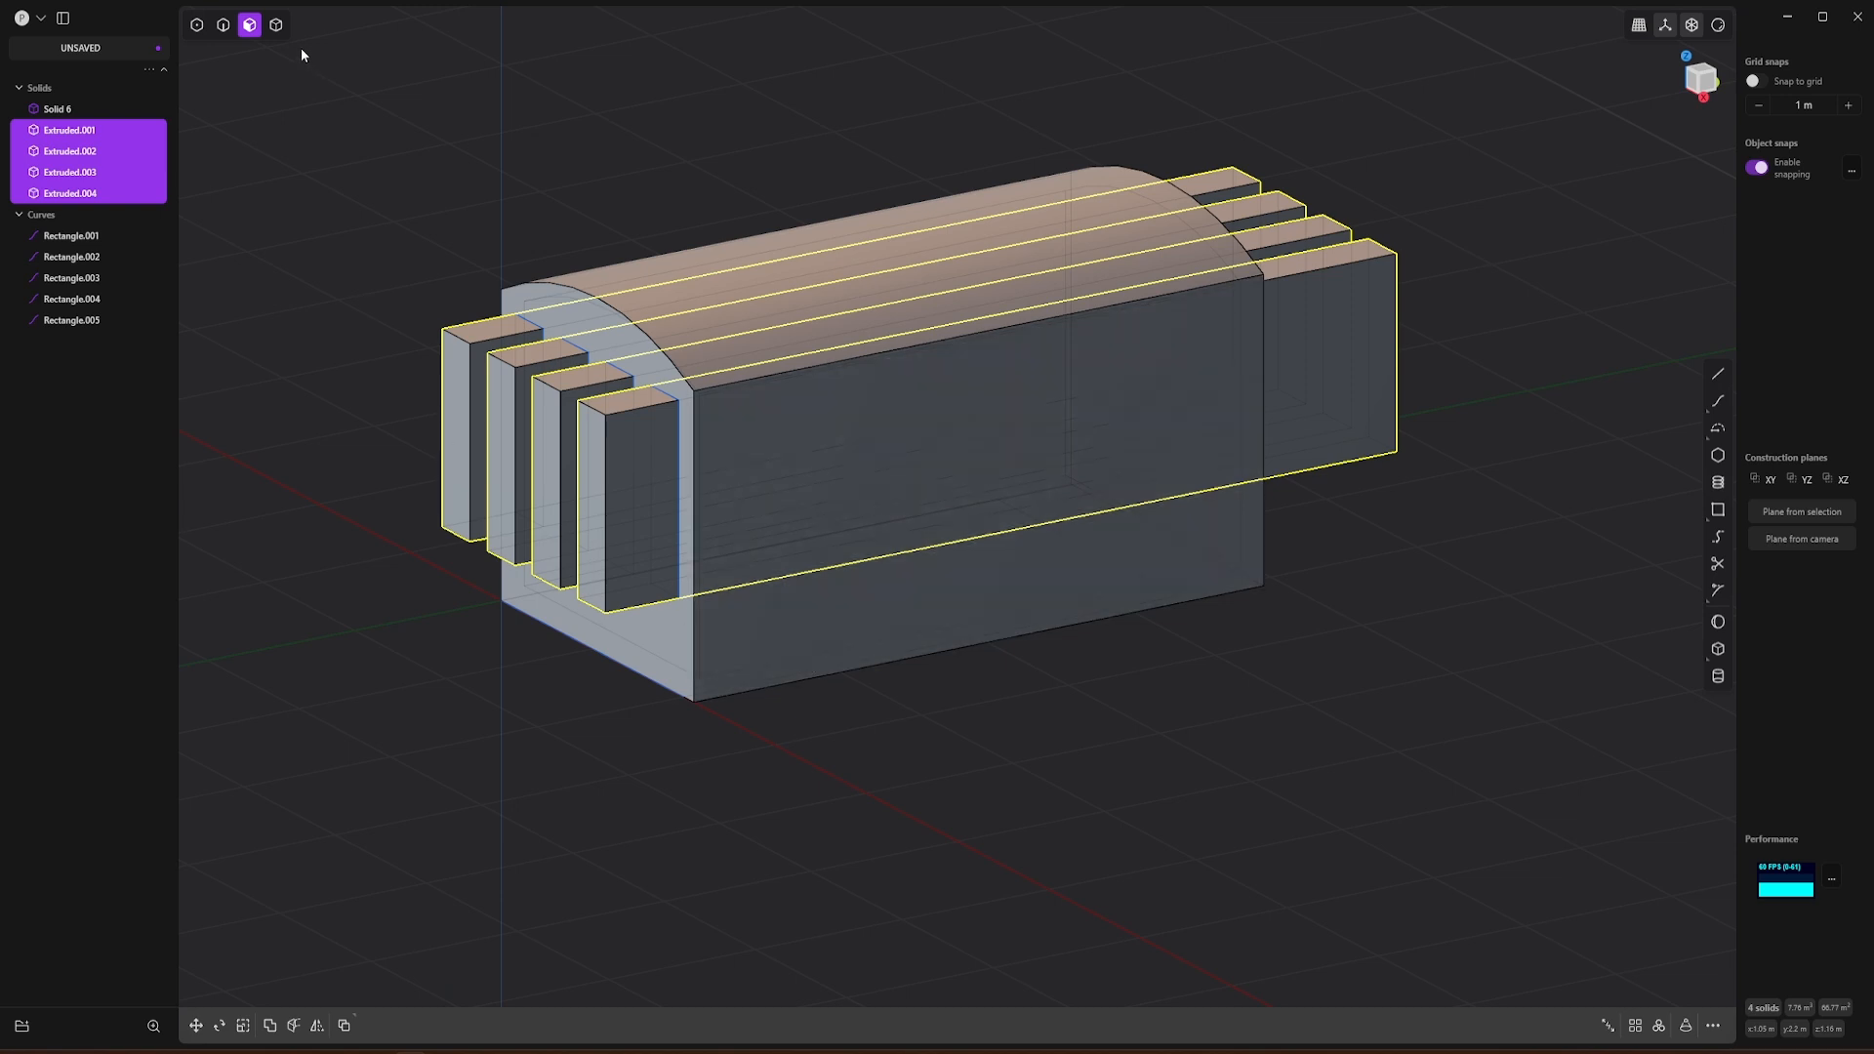
Step: Cut the window openings in the gondola with a Boolean Difference, using the four extruded bars as tool bodies
left_click(279, 25)
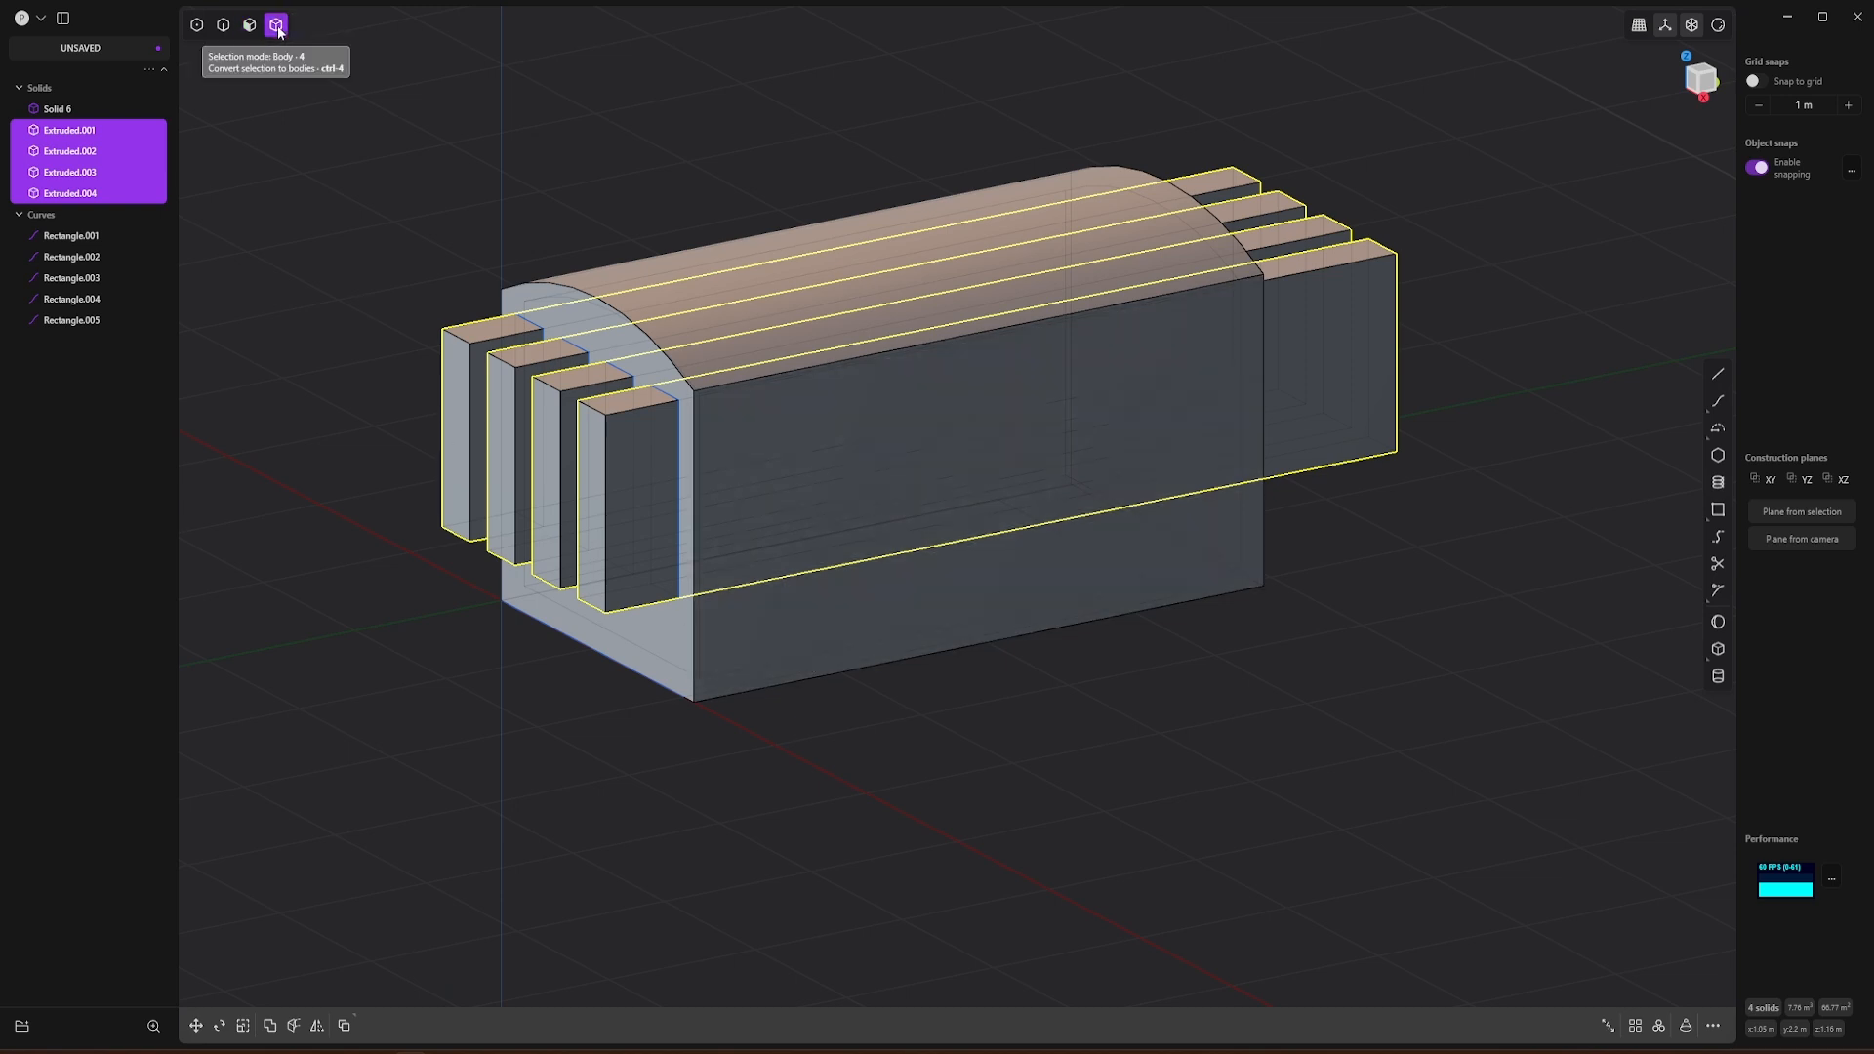
left_click(752, 647)
key("q")
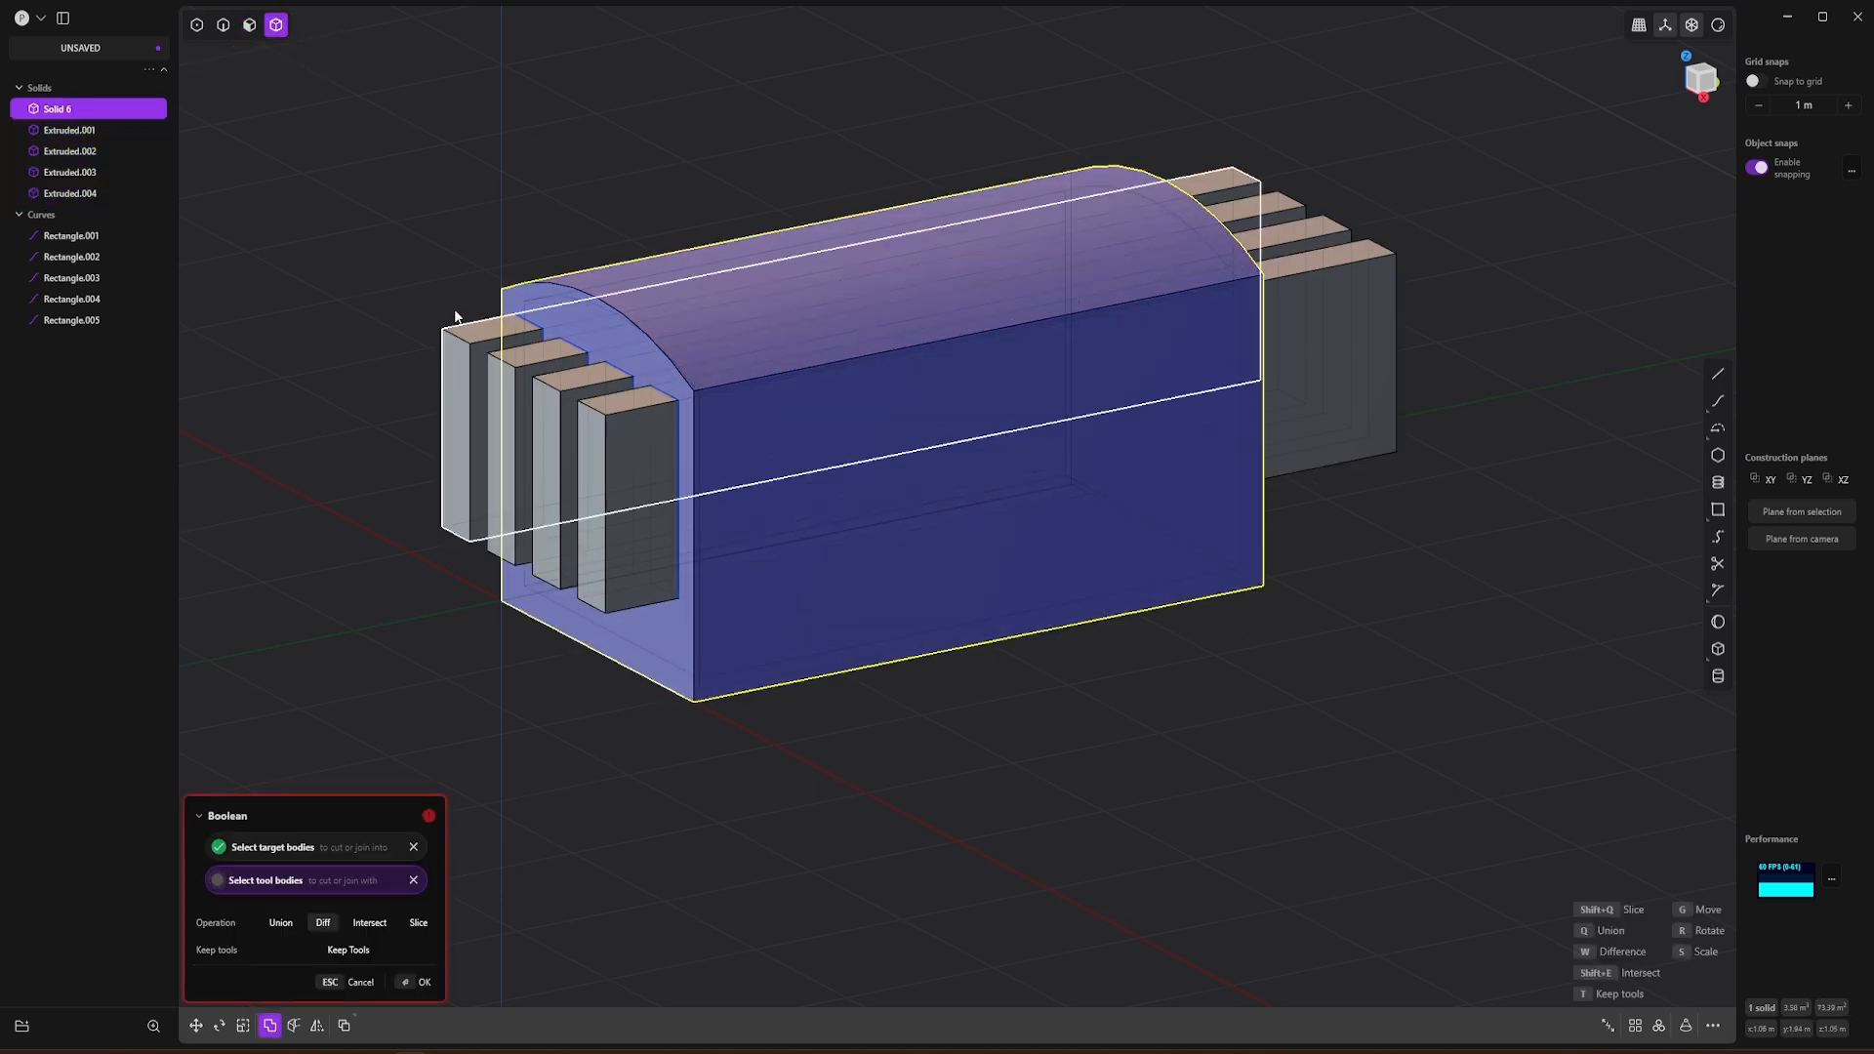
left_click(464, 352)
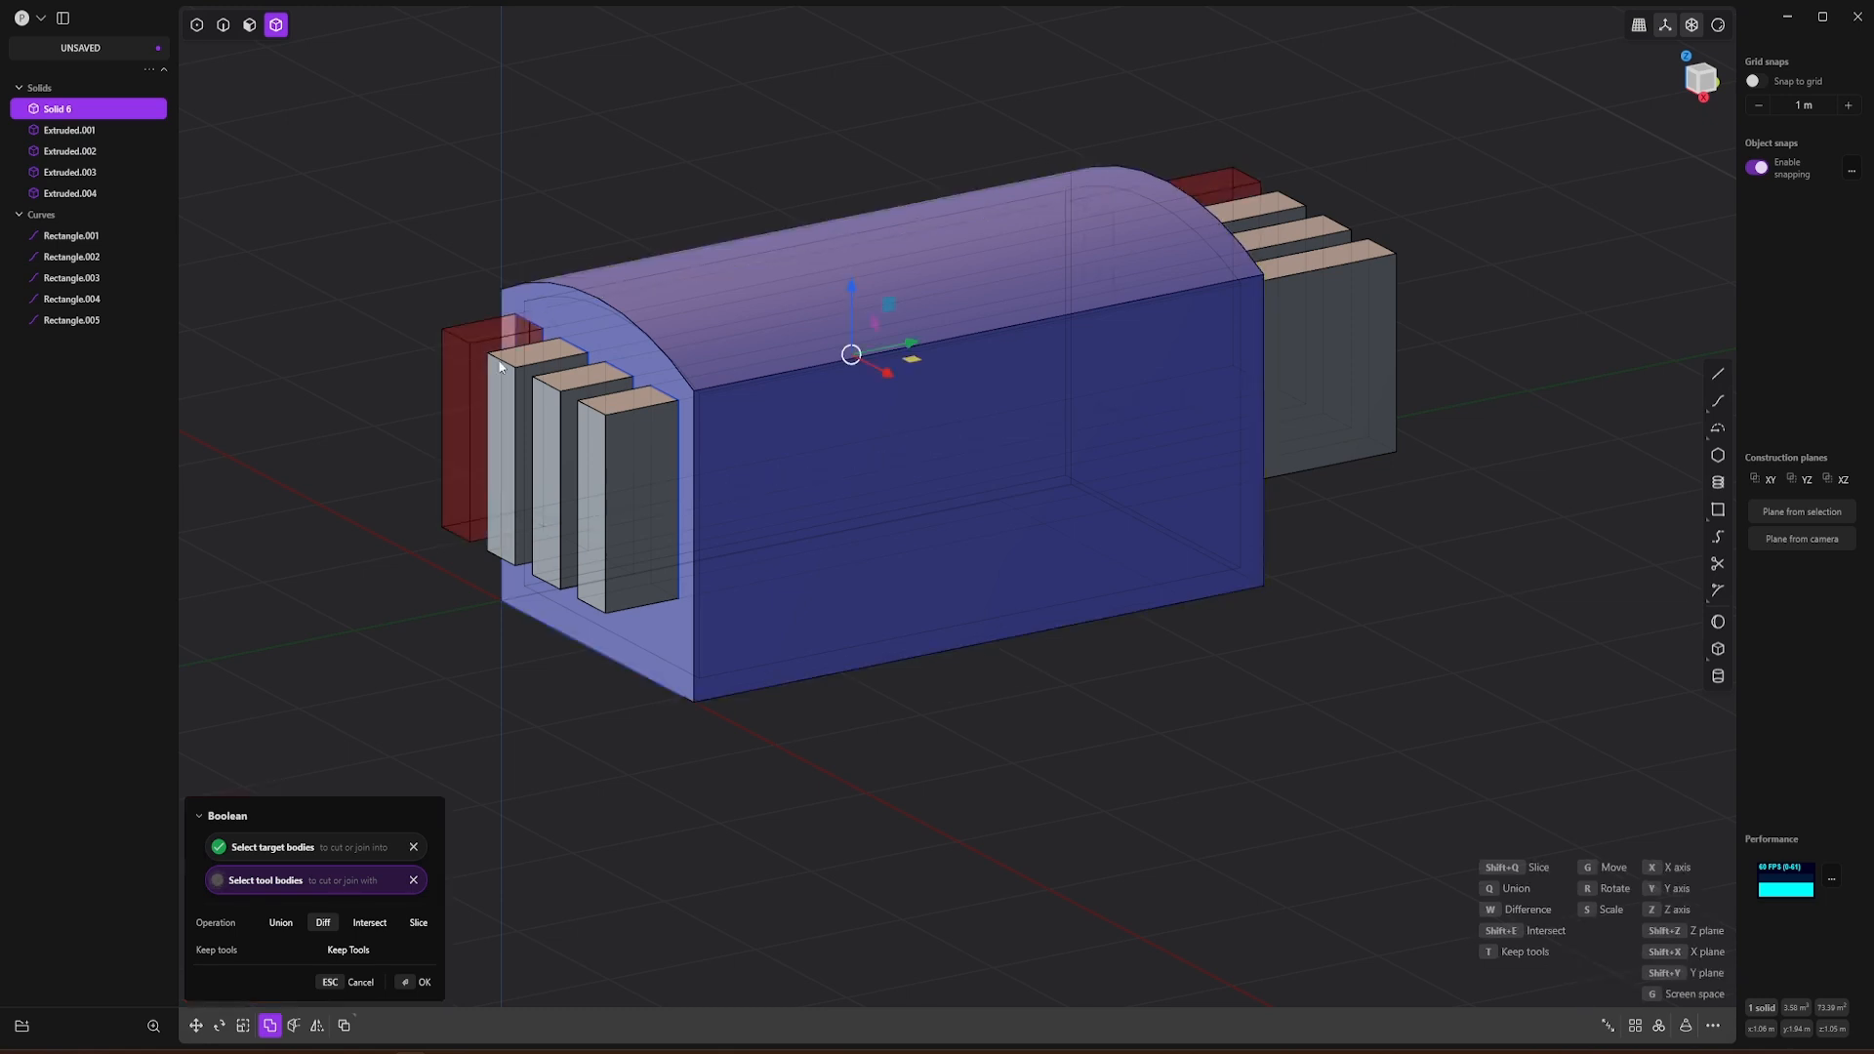
left_click(518, 367)
left_click(553, 404)
left_click(605, 447)
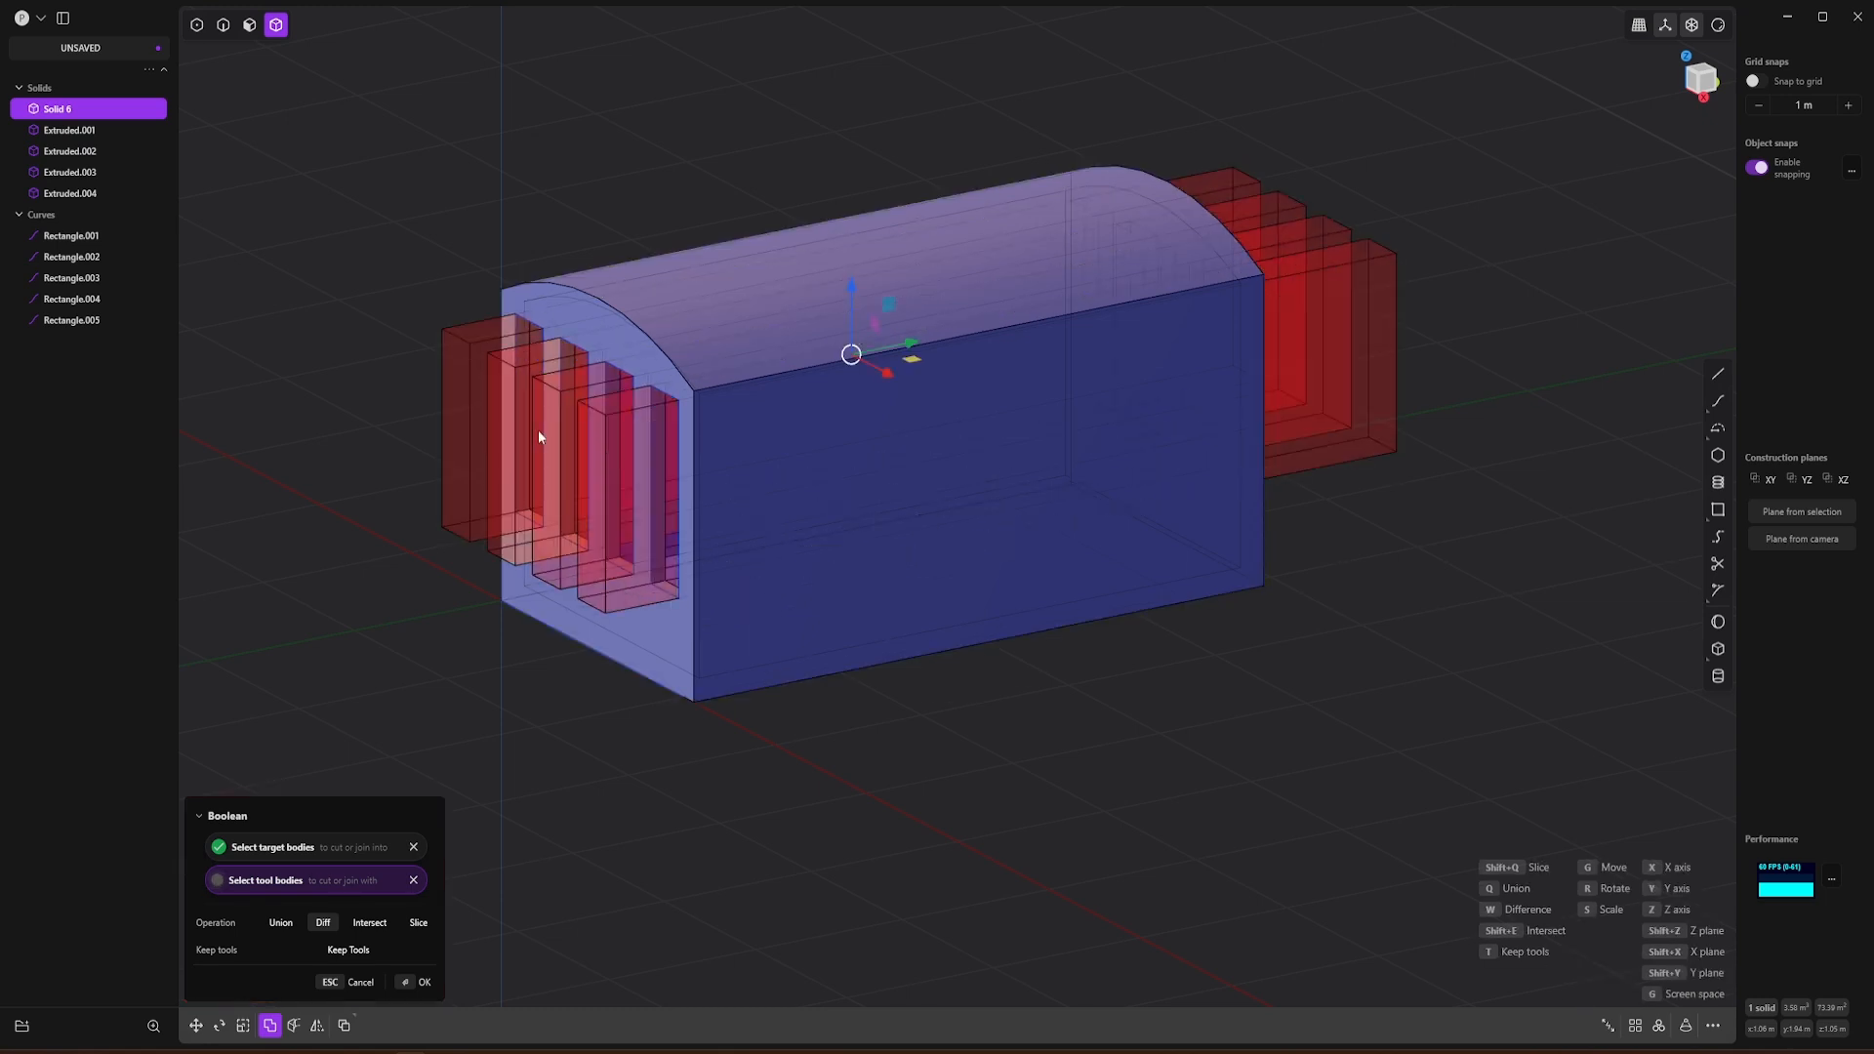
key("Return")
Step: Set a temporary construction plane on the gondola's long side wall in the right view
middle_click_drag(558, 613, 1004, 603)
scroll(970, 523, "up", 5)
middle_click_drag(1019, 513, 638, 481)
scroll(735, 412, "down", 3)
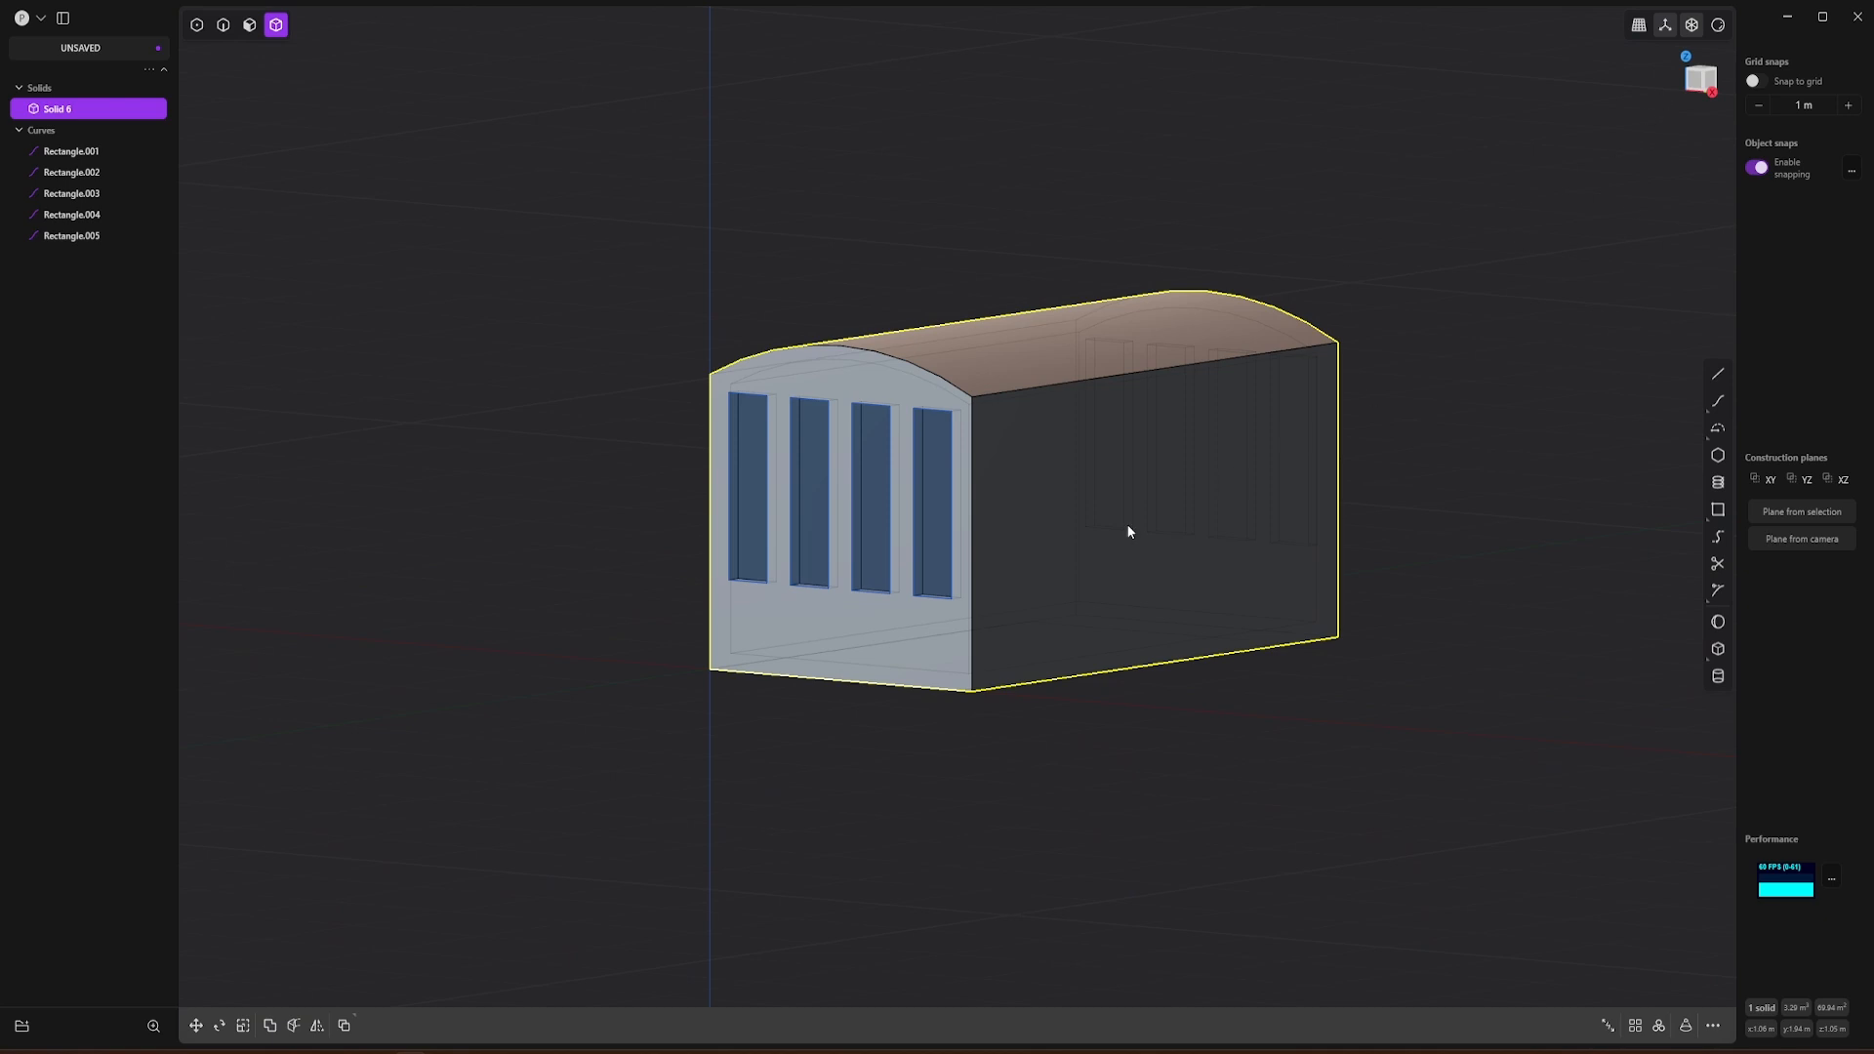
middle_click_drag(1127, 530, 1000, 495)
left_click(1710, 82)
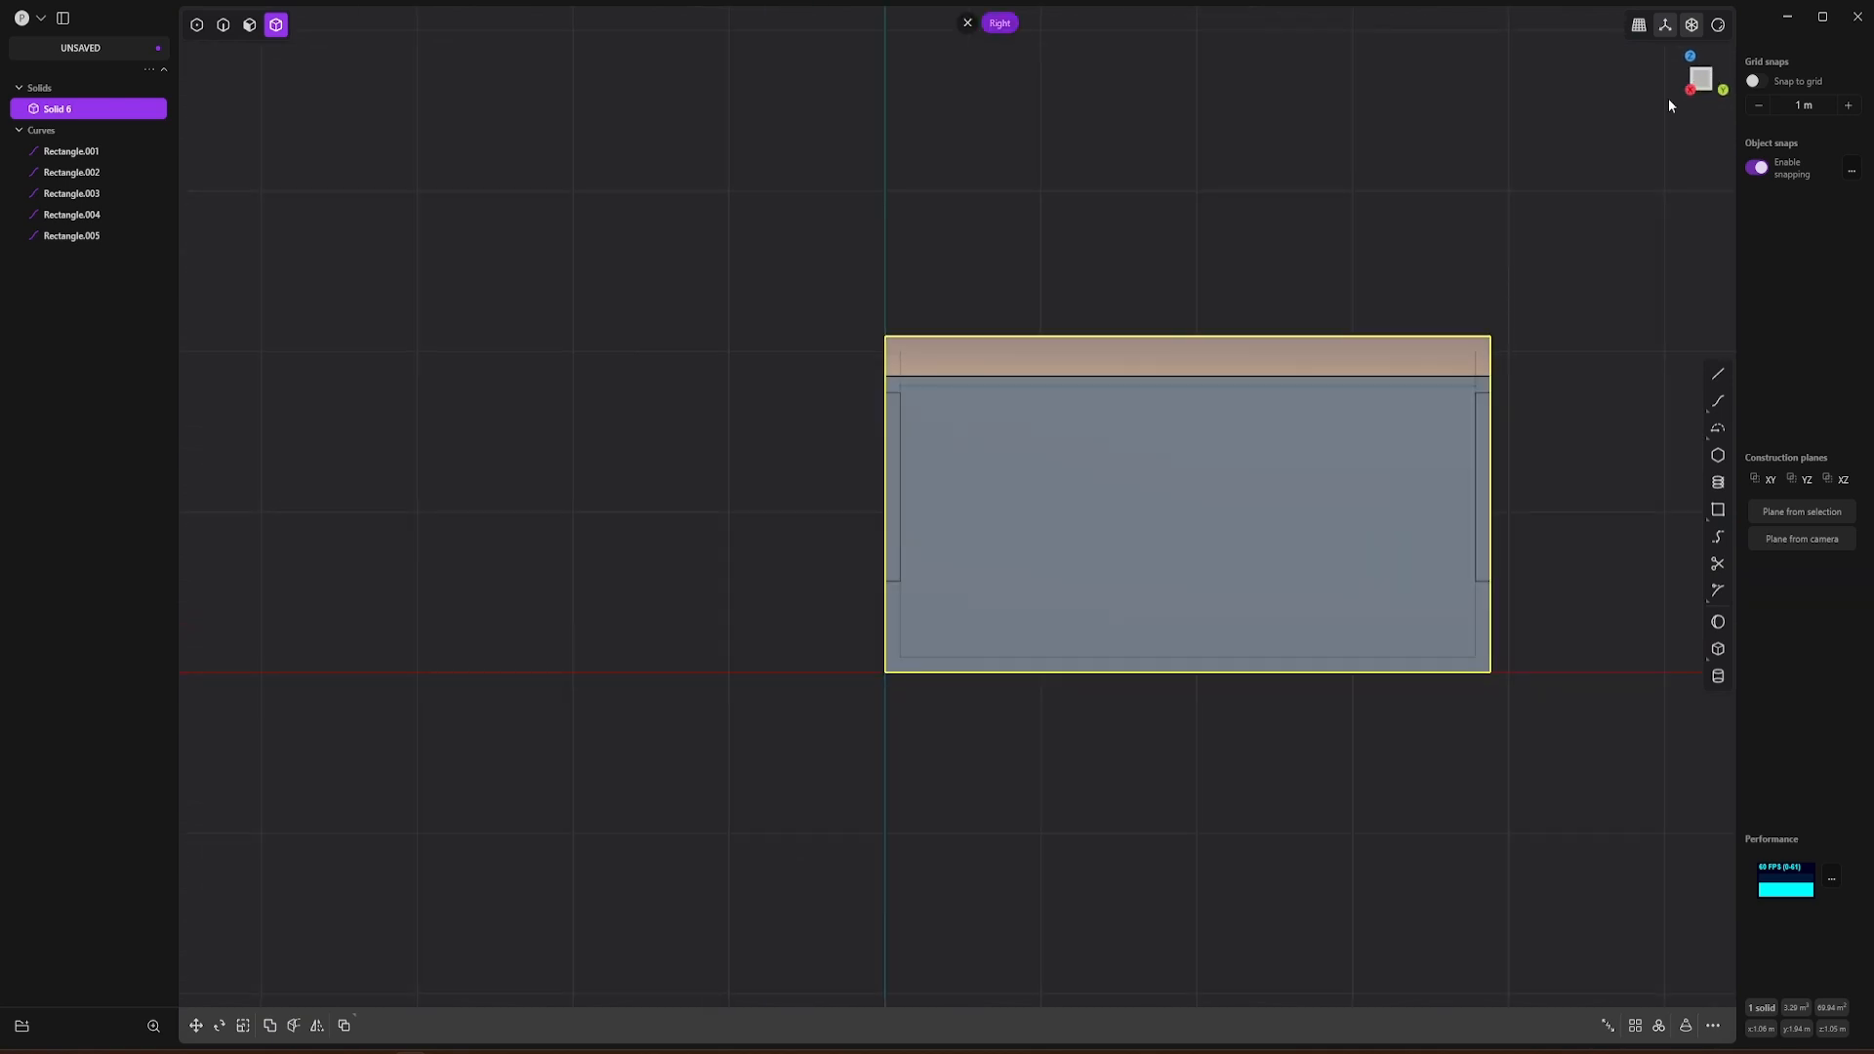
scroll(812, 408, "up", 1)
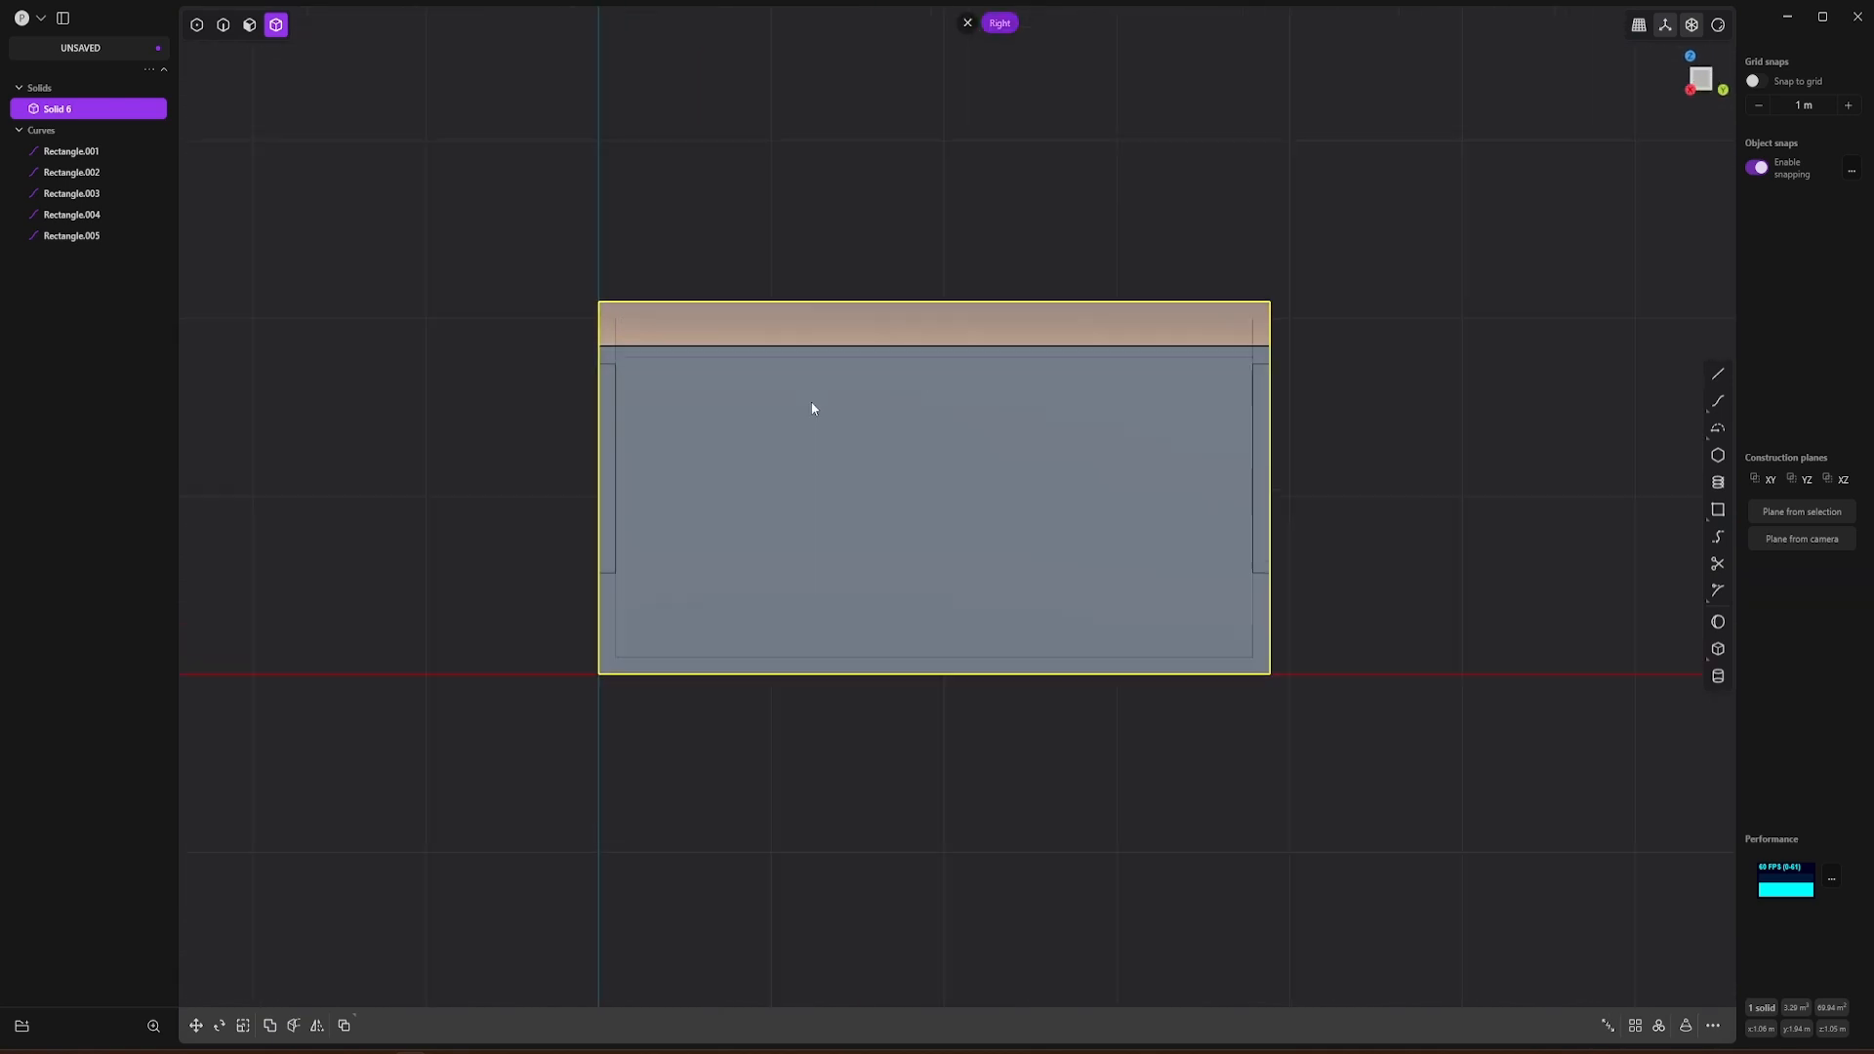
left_click(248, 27)
left_click(845, 537)
key("space")
scroll(978, 514, "up", 2)
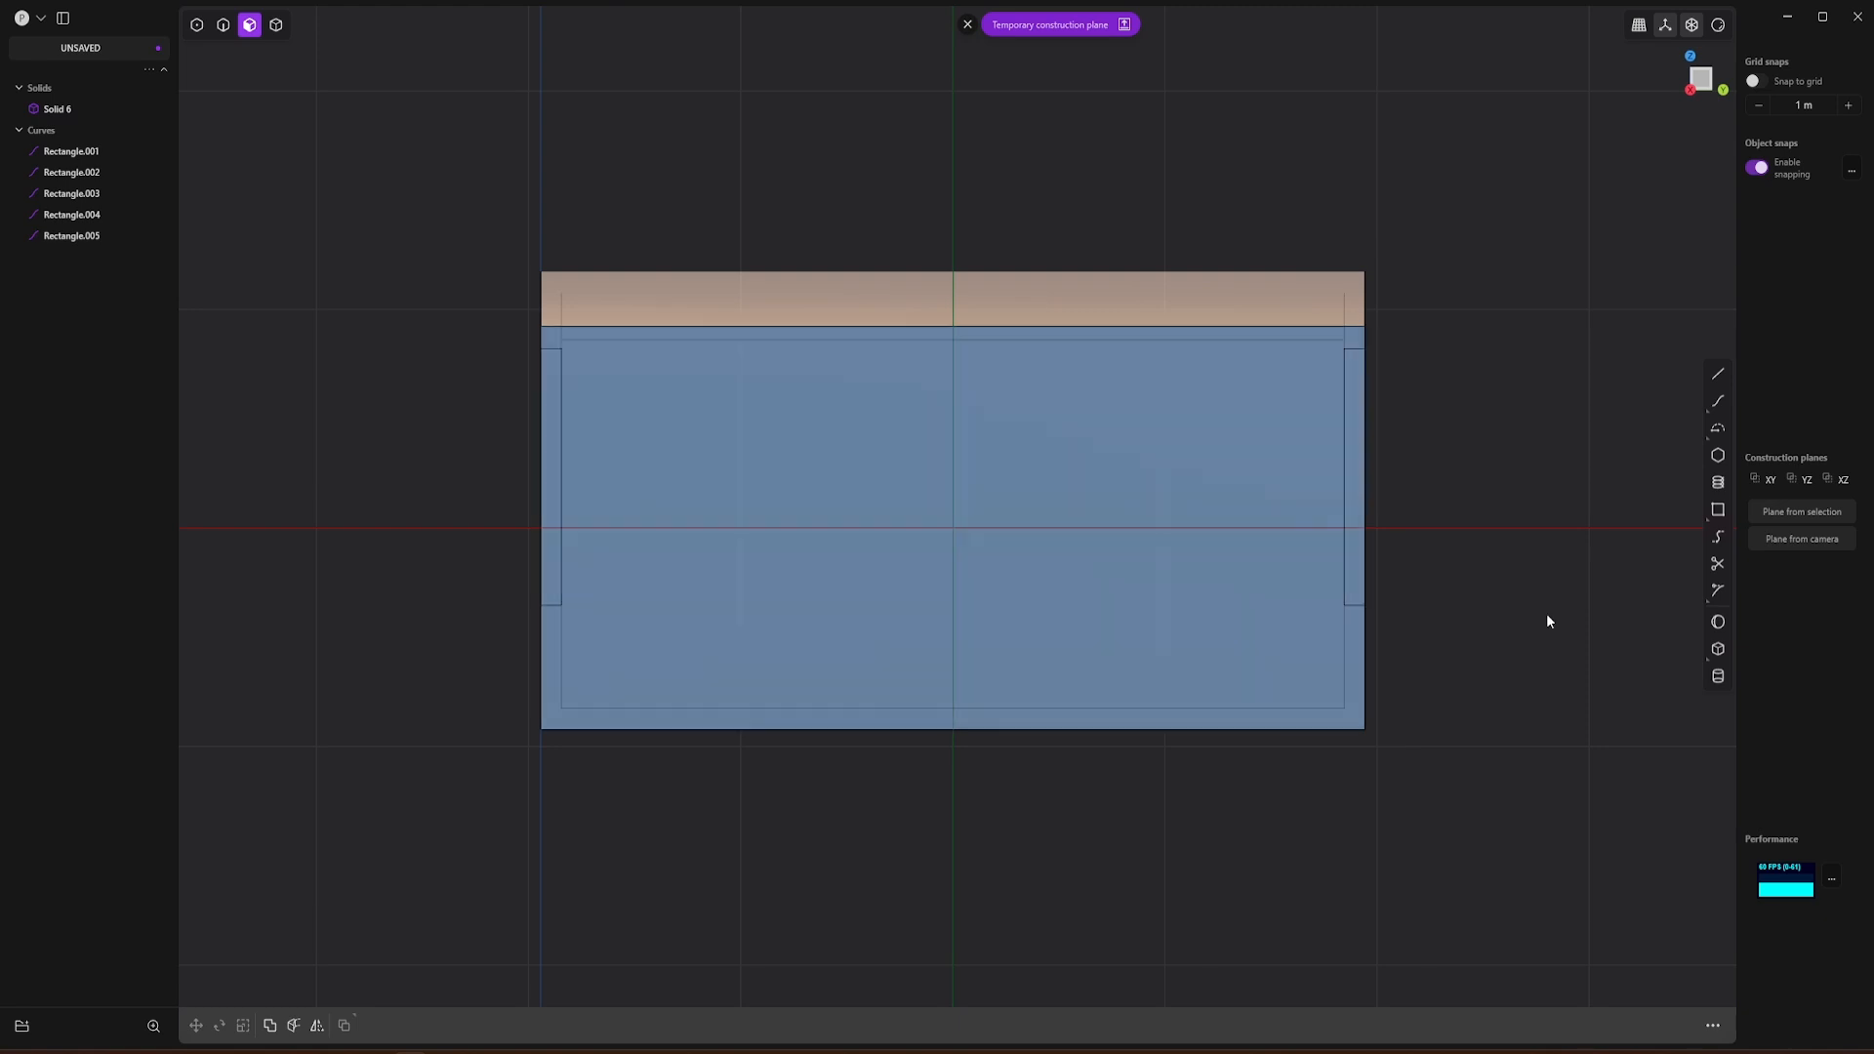
left_click(1718, 510)
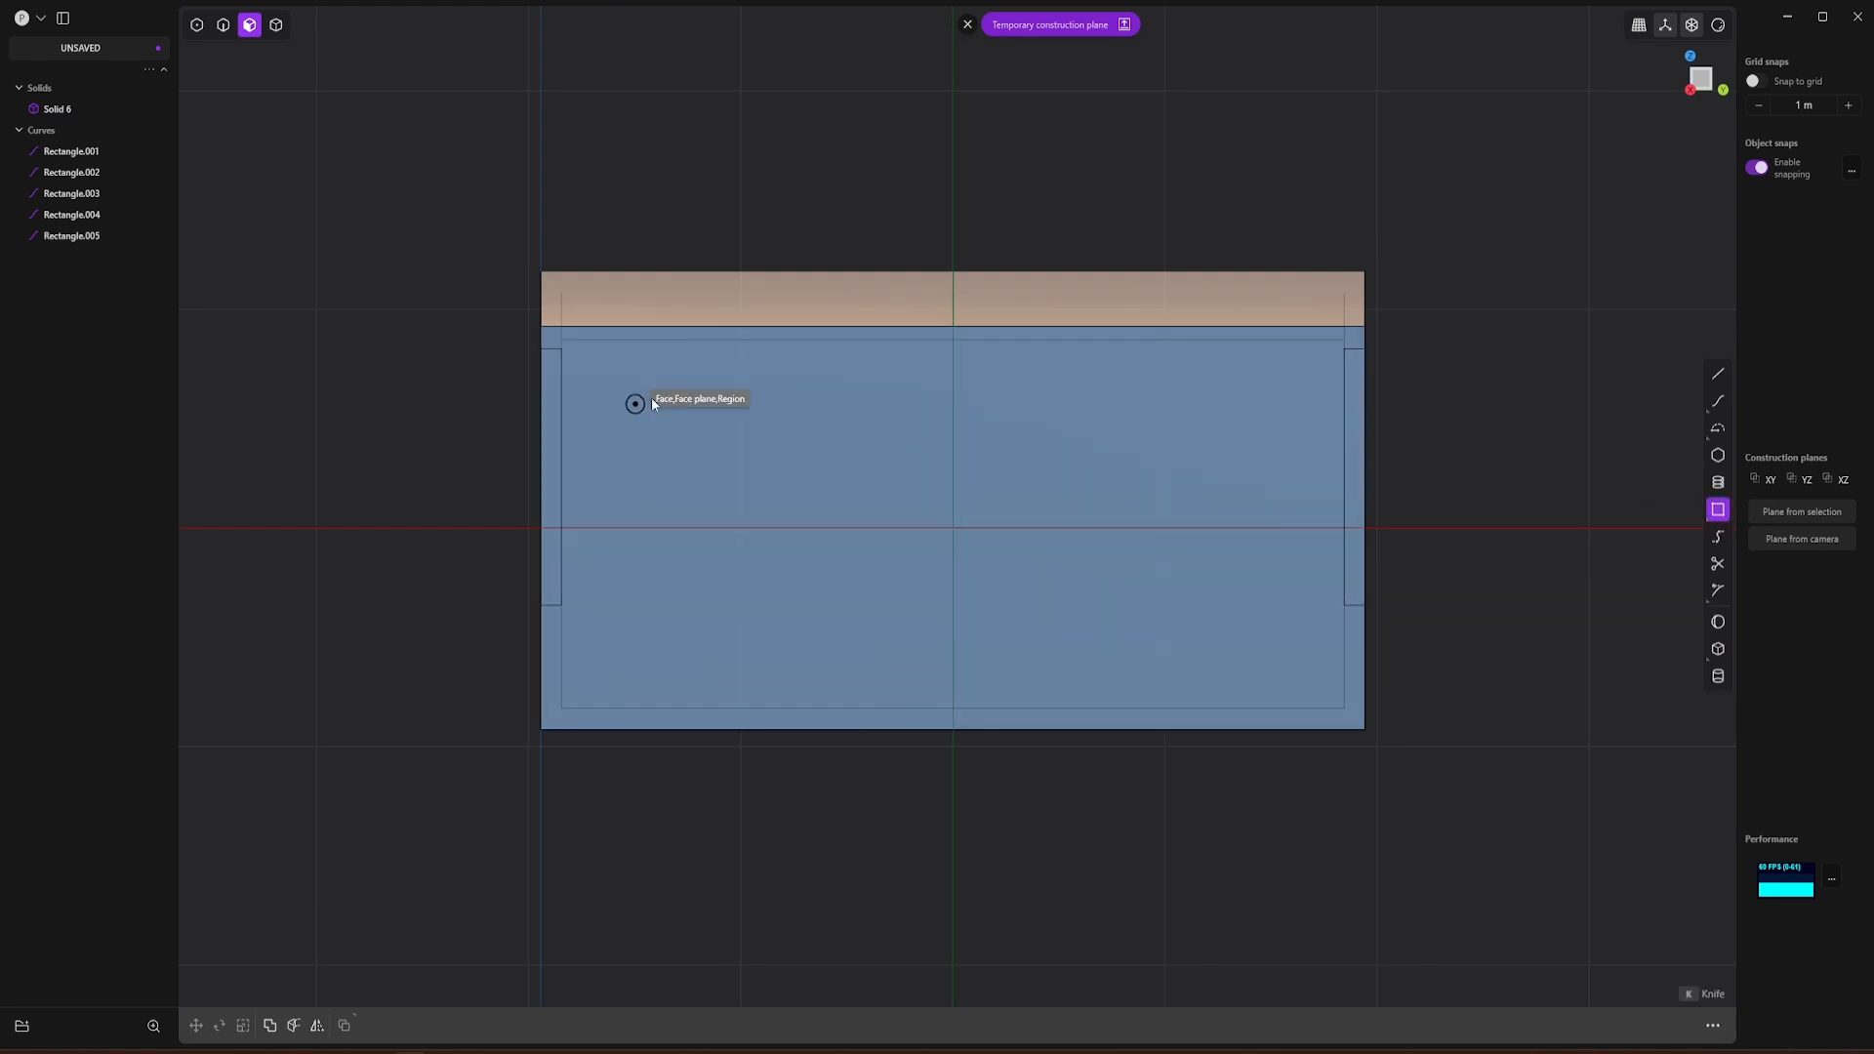
key("alt+Tab")
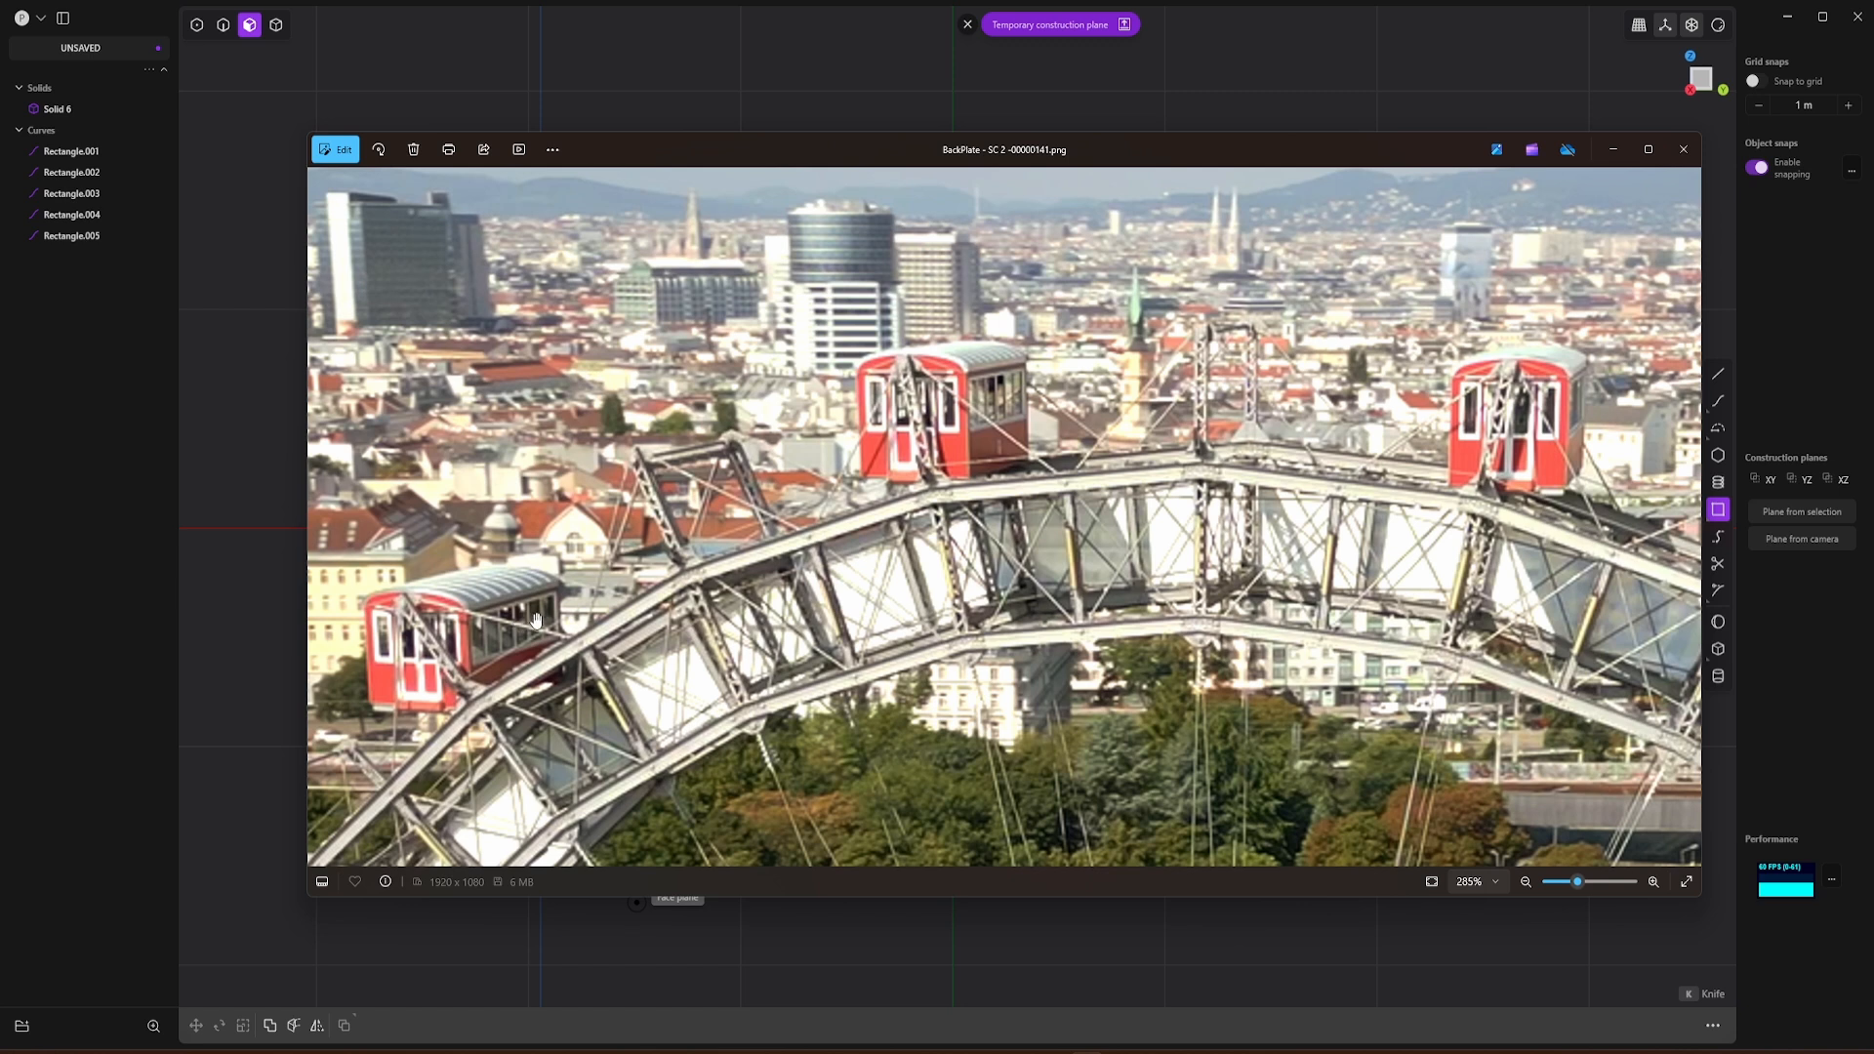
left_click(1244, 22)
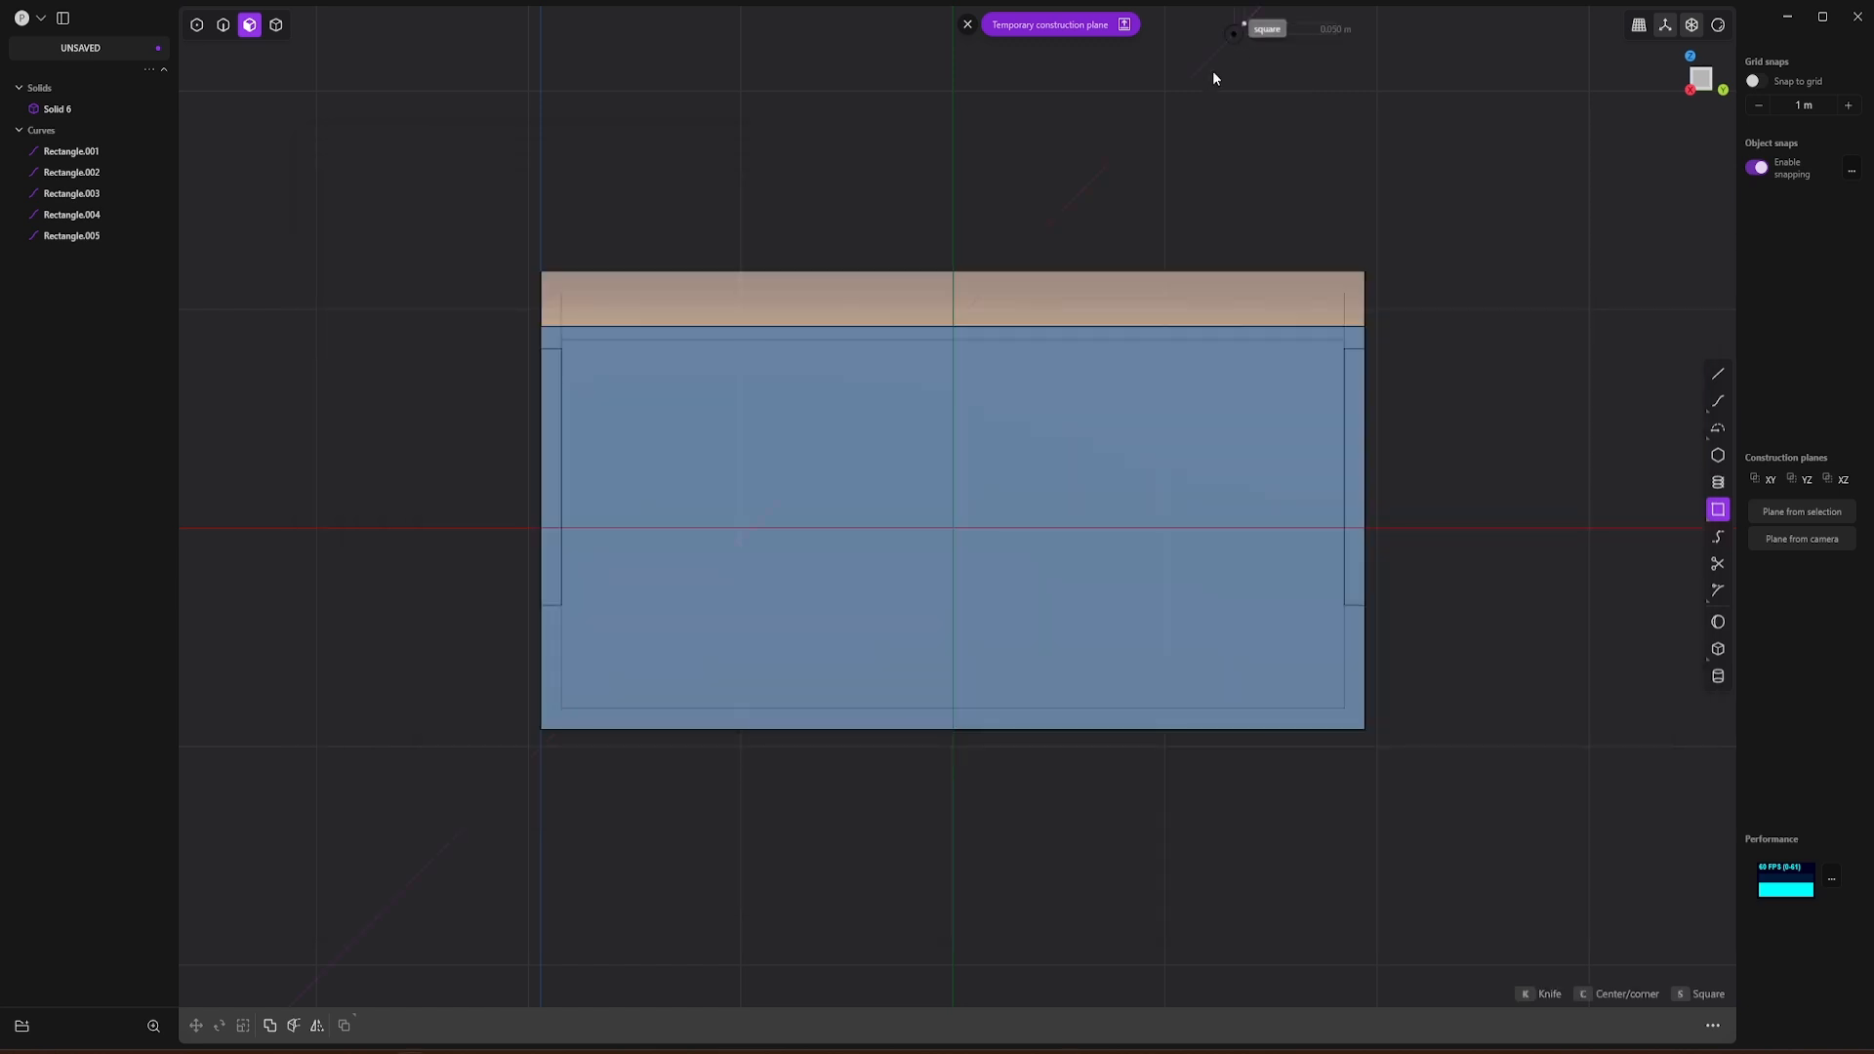
left_click(562, 348)
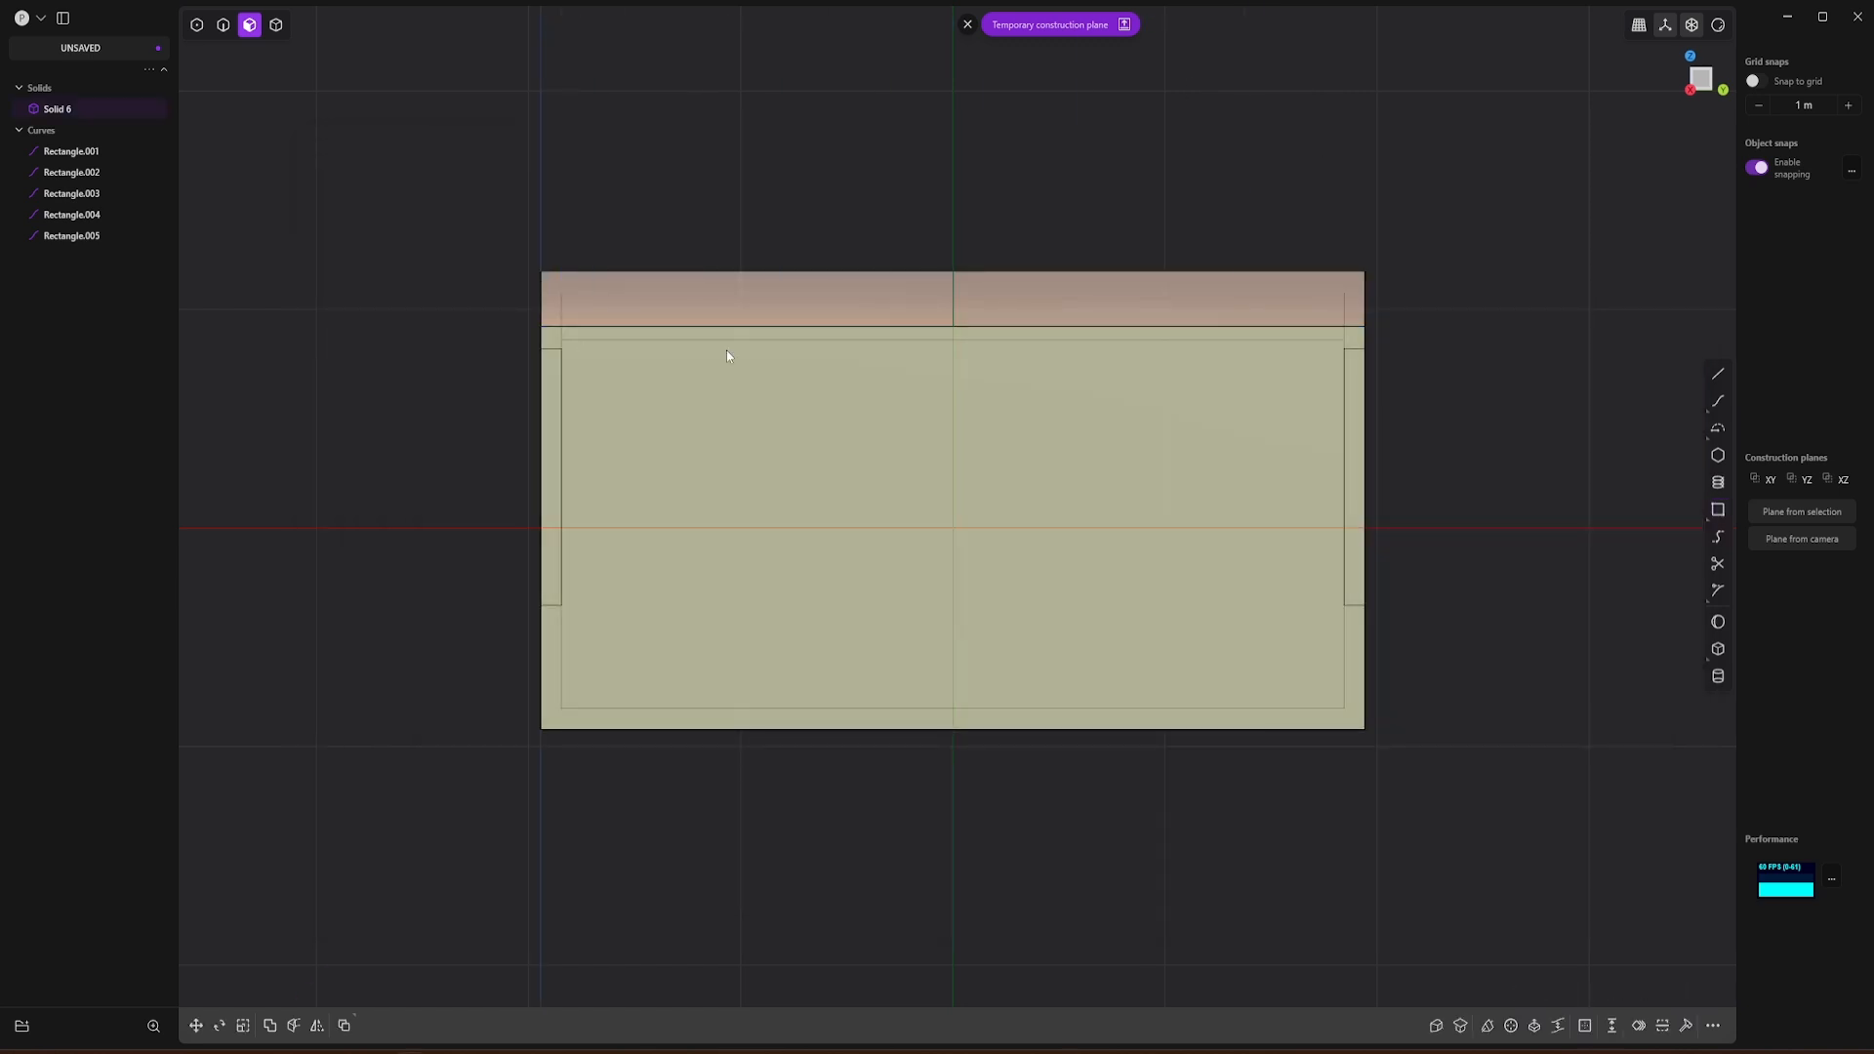
Step: Sketch a window rectangle about 0.66 m by 1.05 m at one end of the side wall and move it about 0.02 m along Y
left_click(1718, 510)
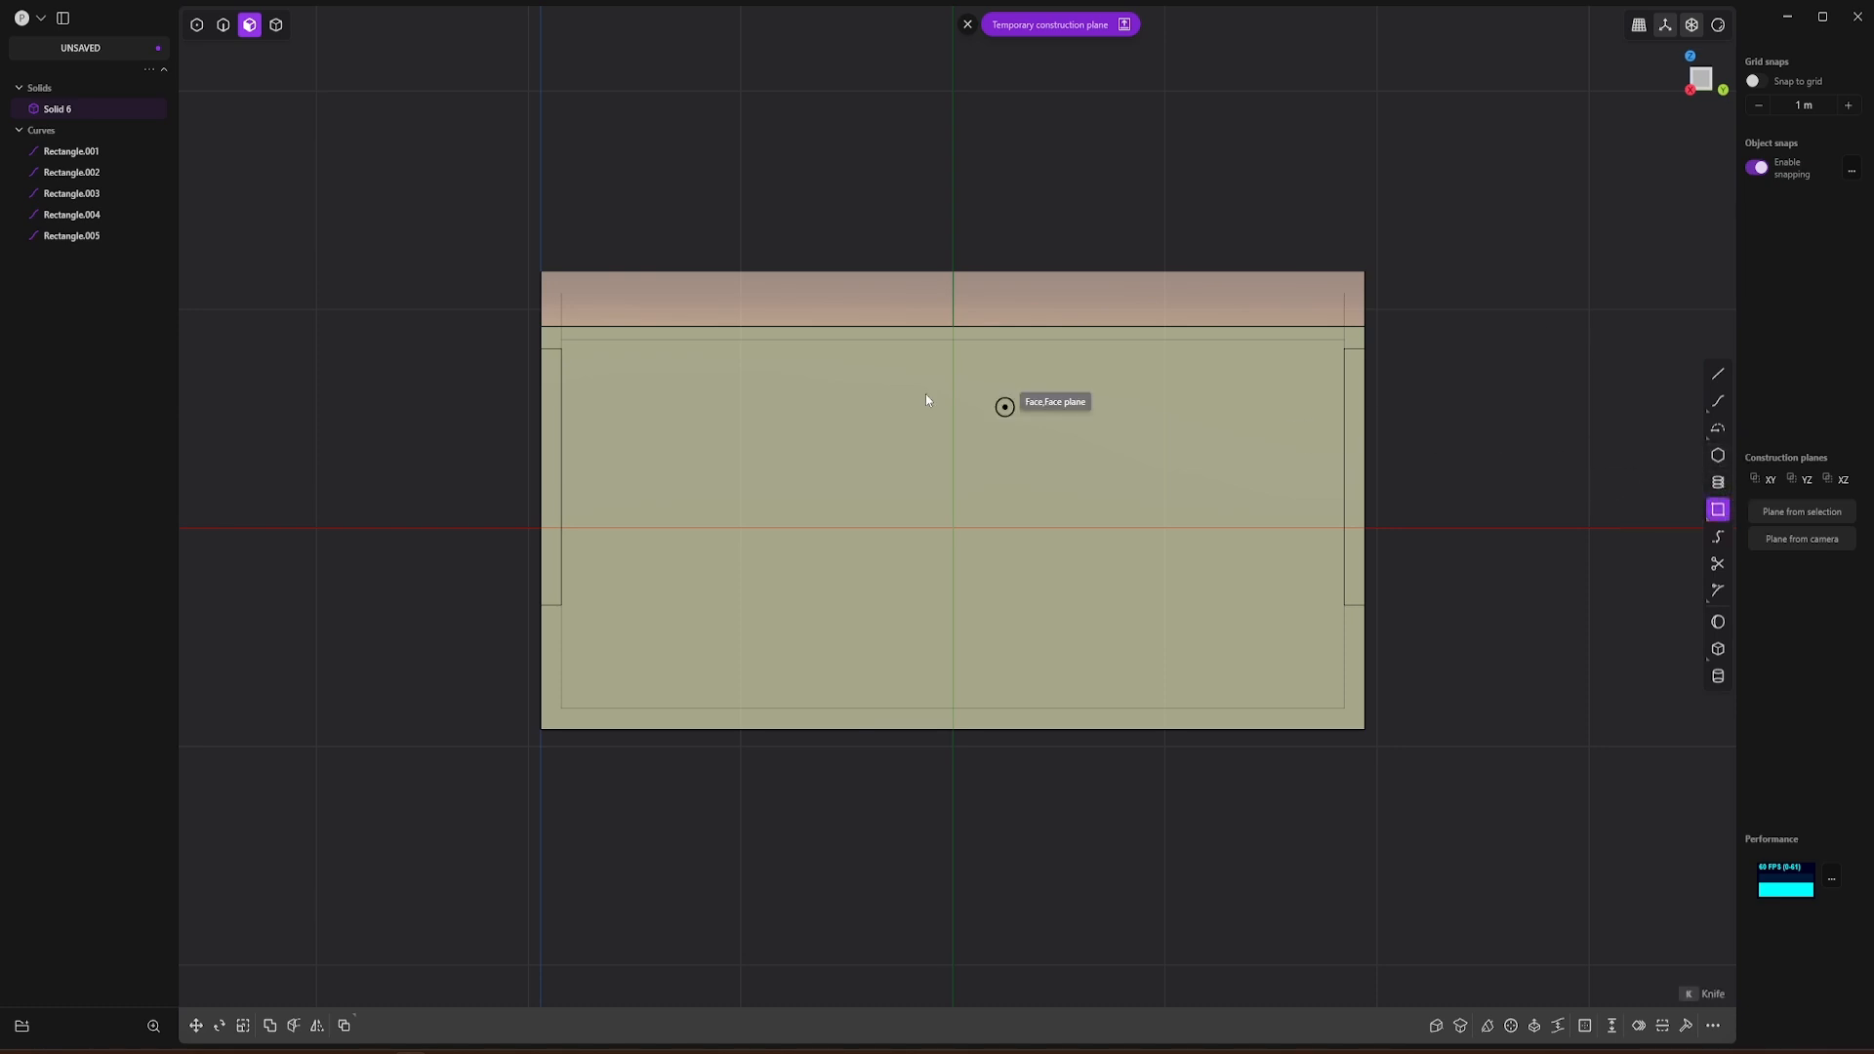
left_click(564, 352)
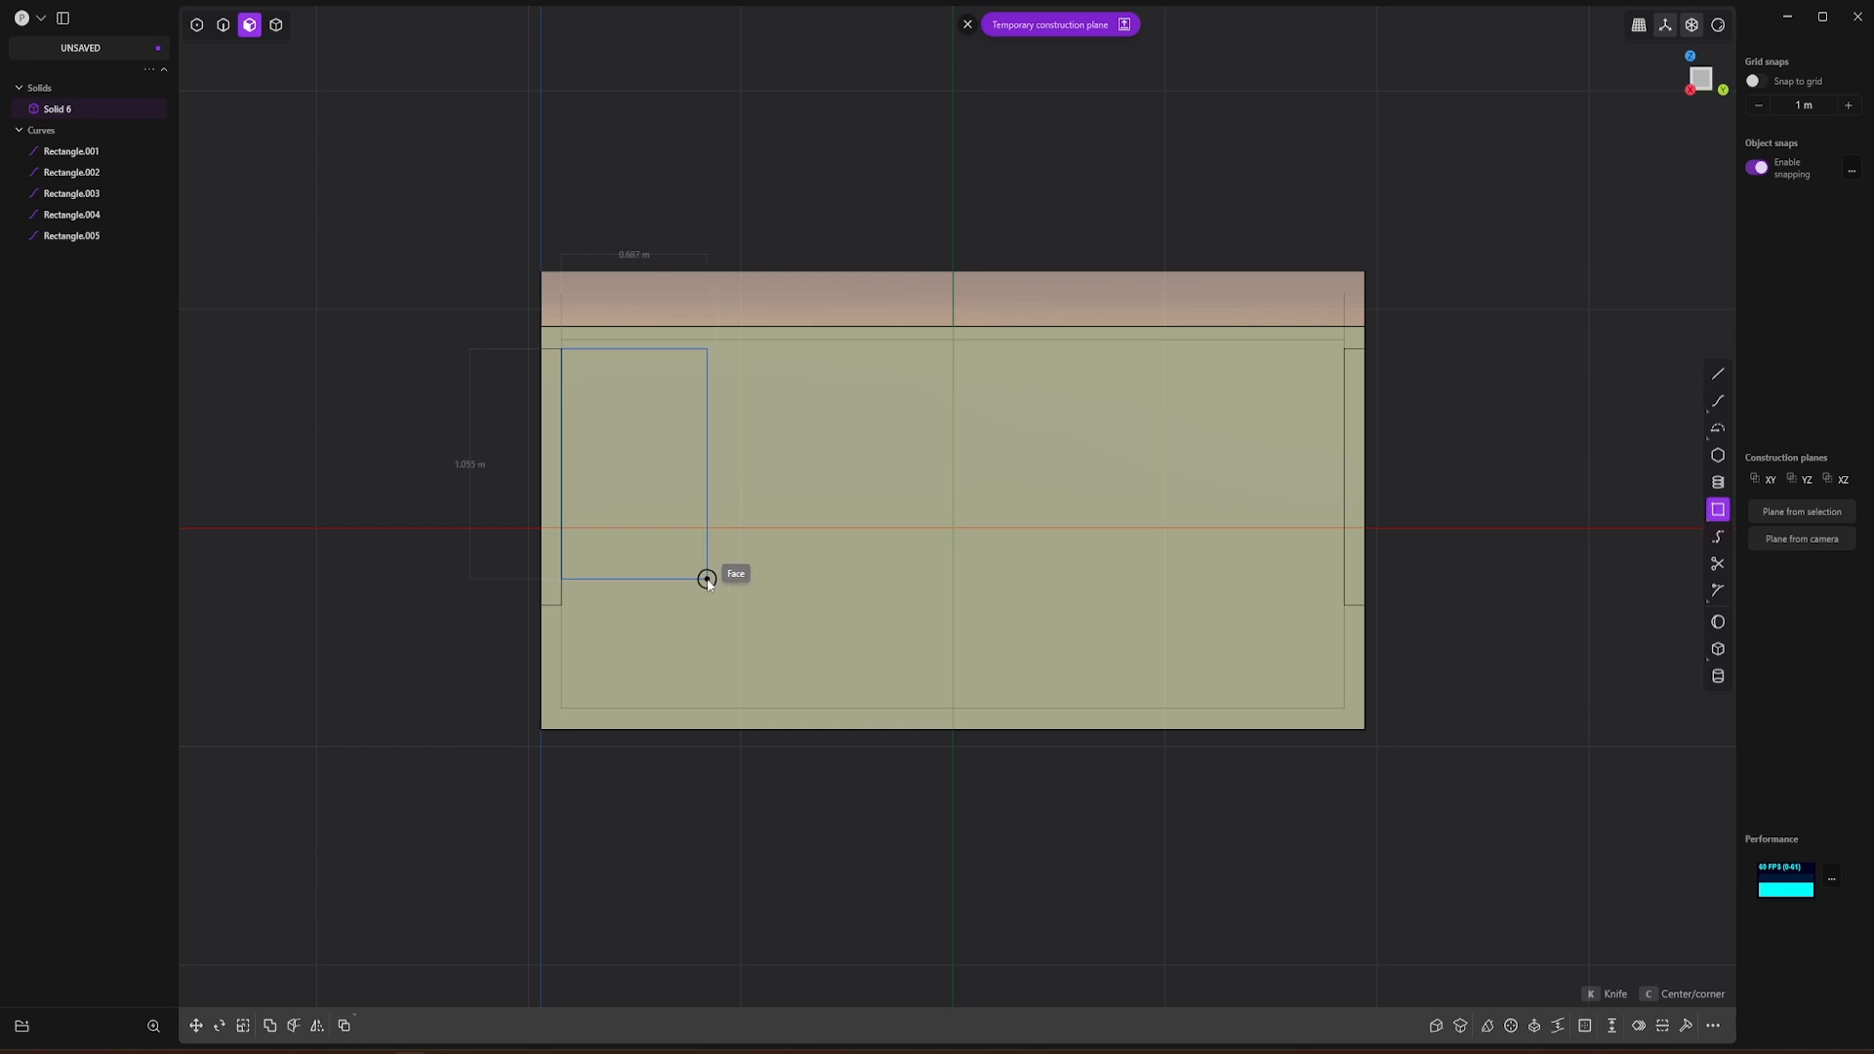
left_click(706, 578)
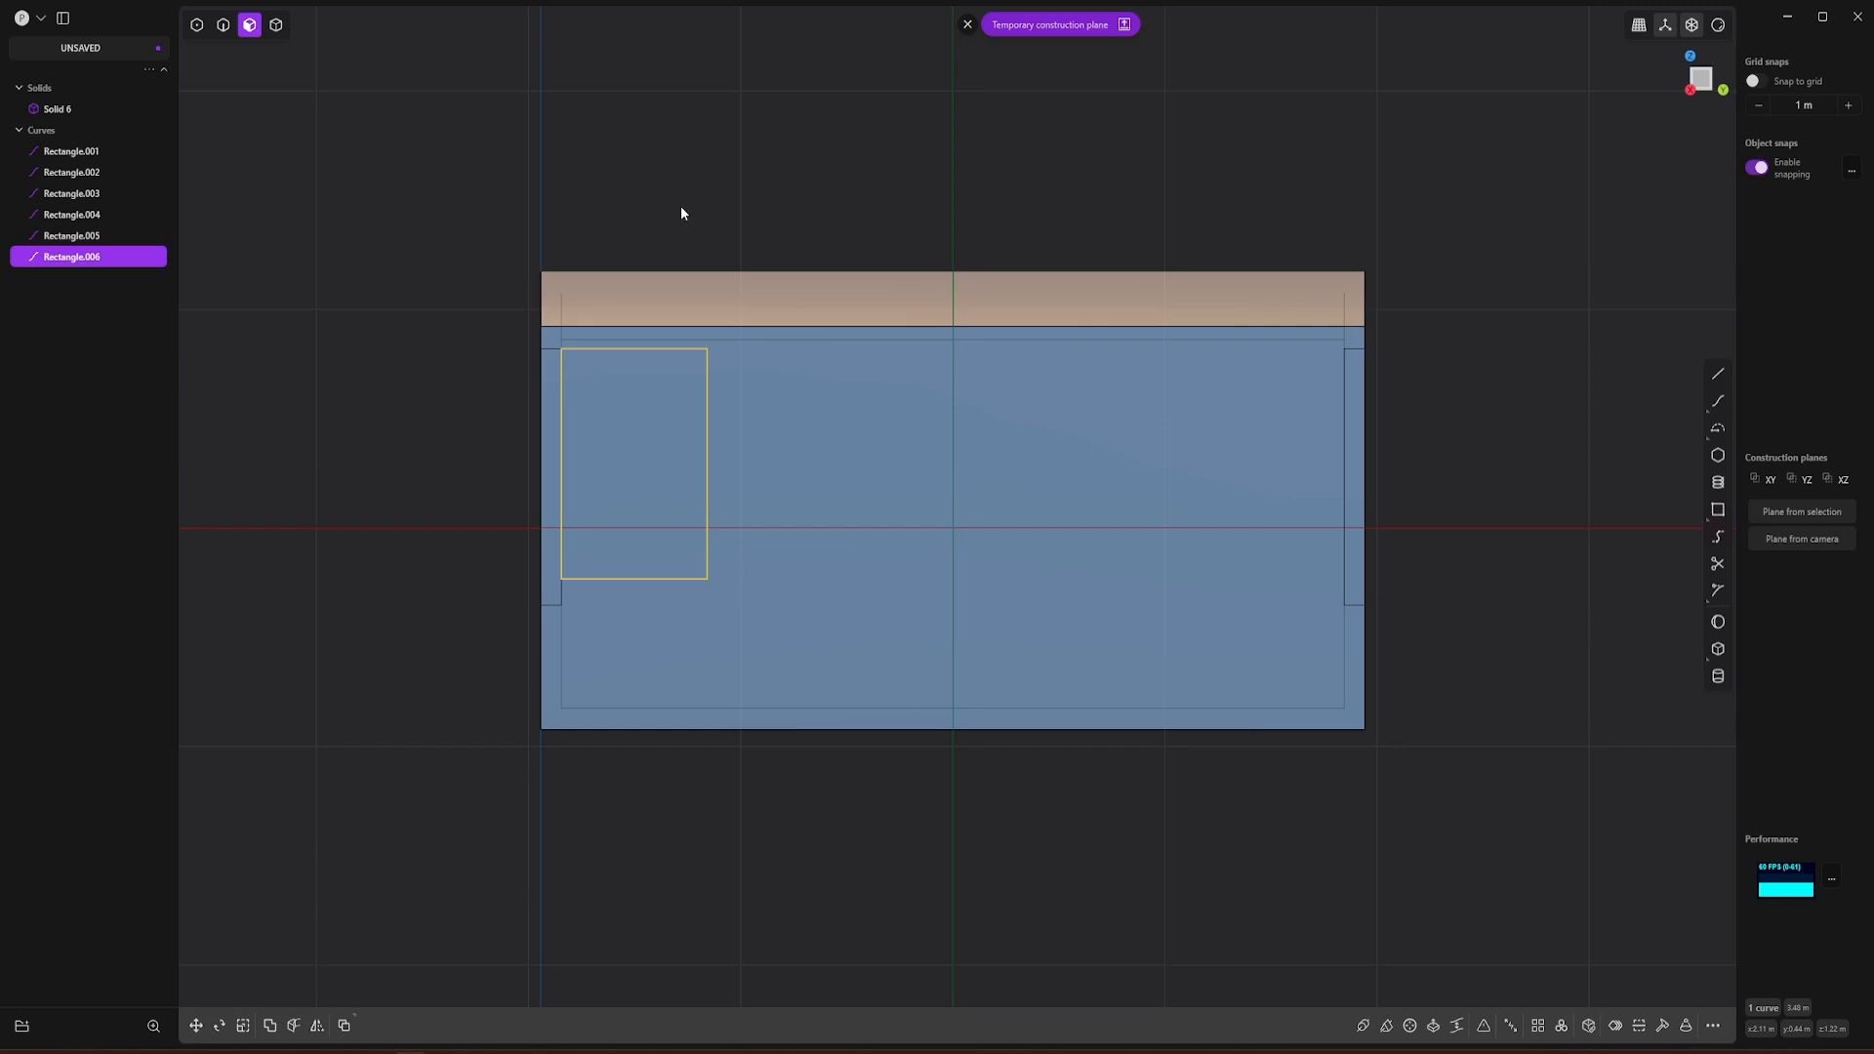
key("g")
left_click_drag(707, 465, 713, 437)
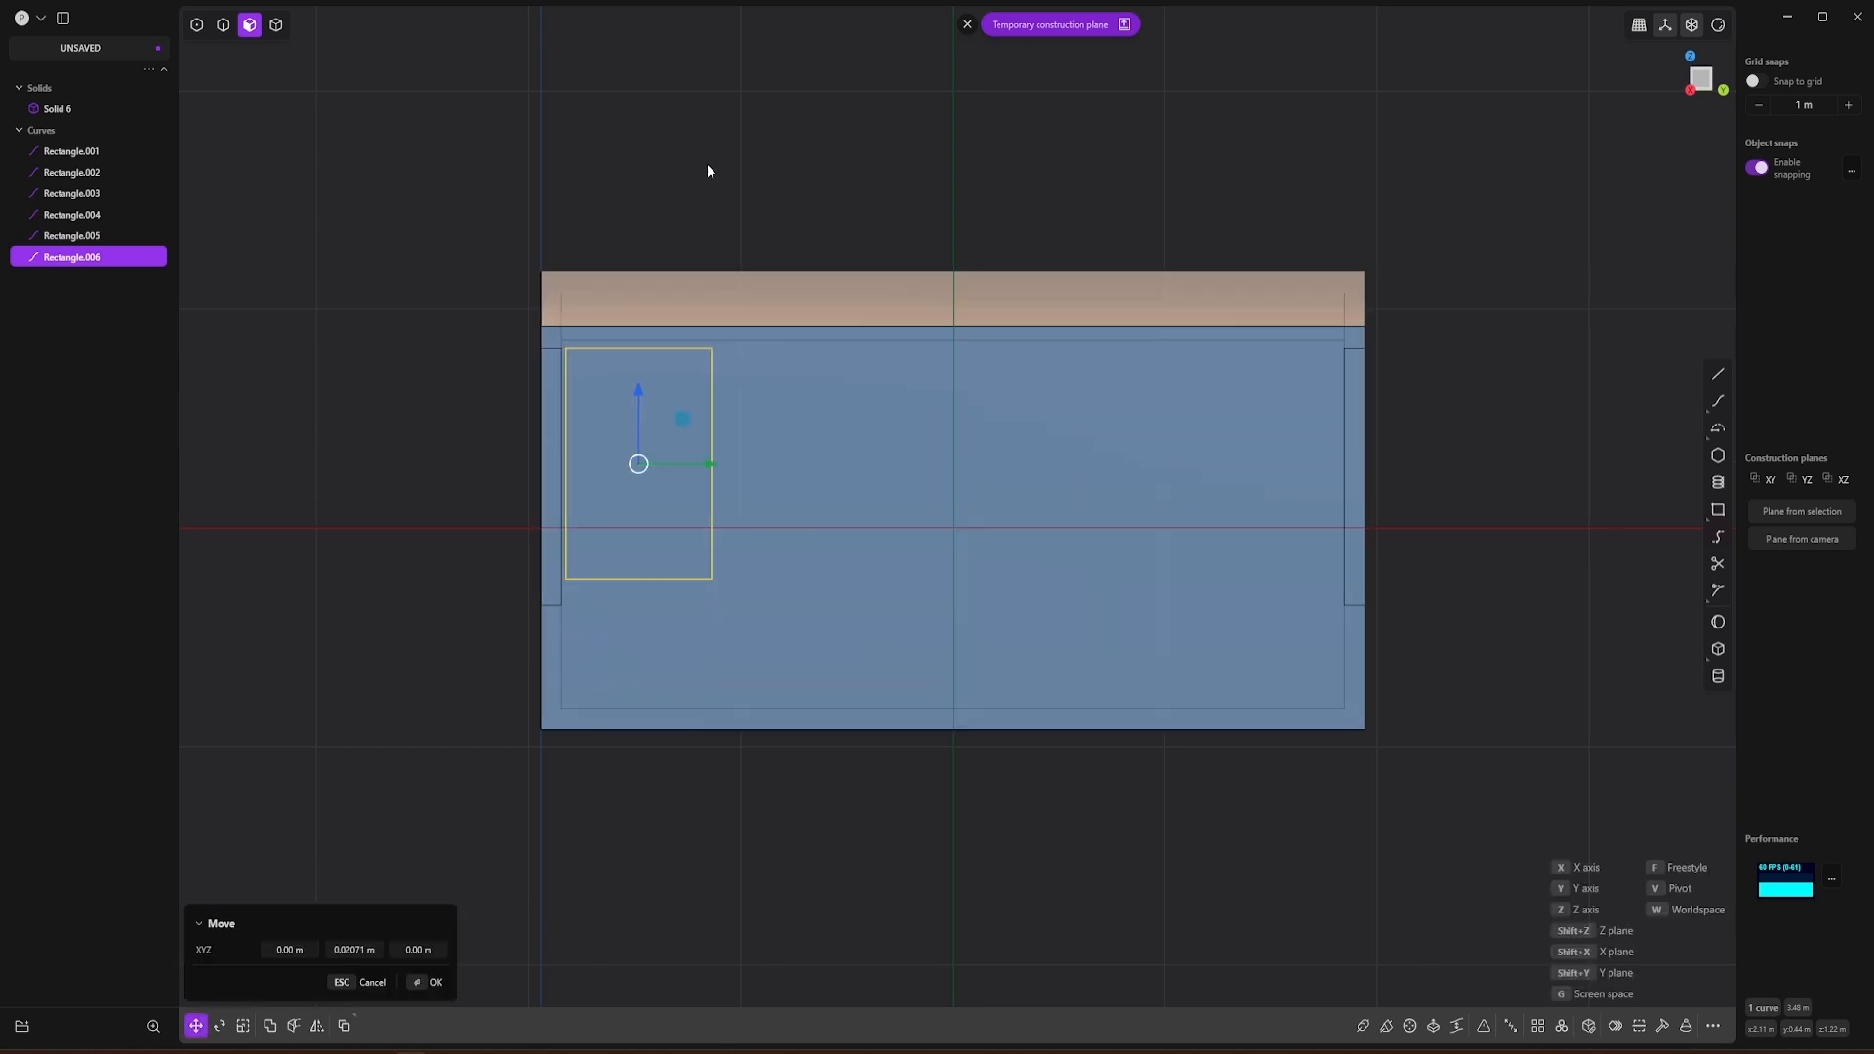
key("Return")
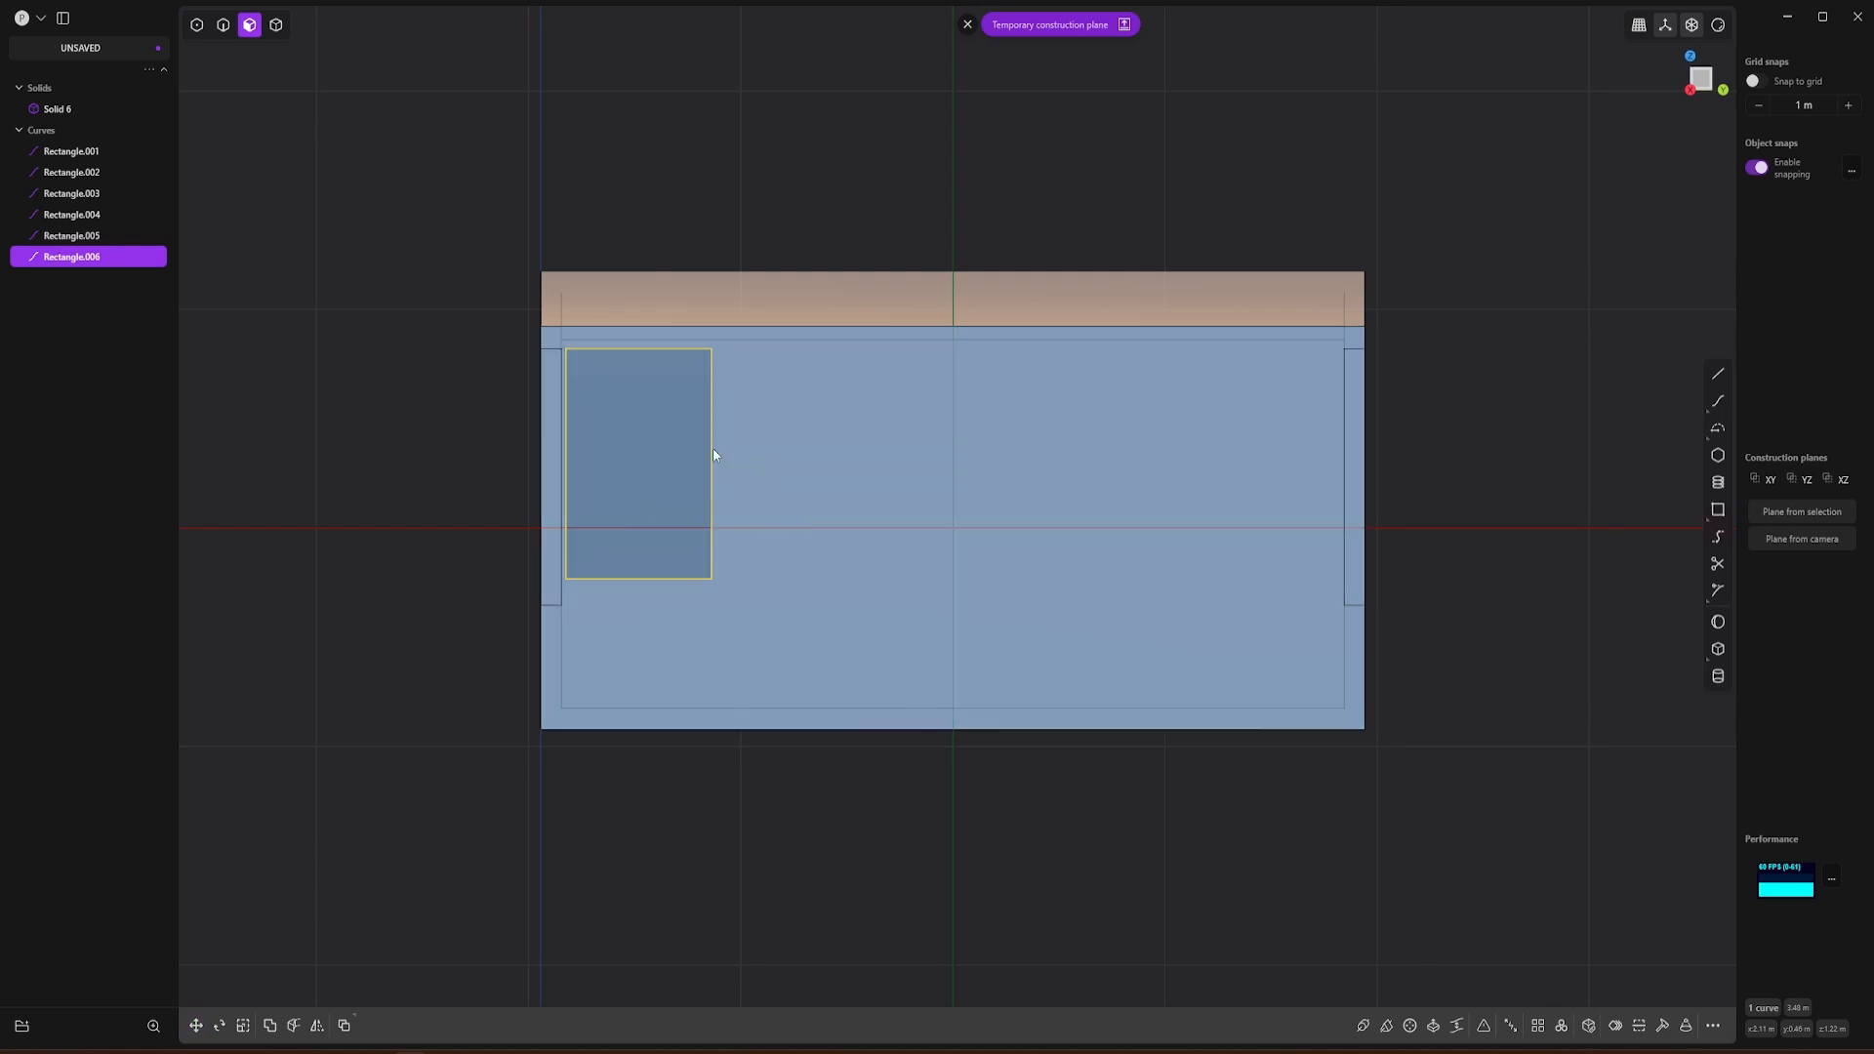
left_click(1539, 1031)
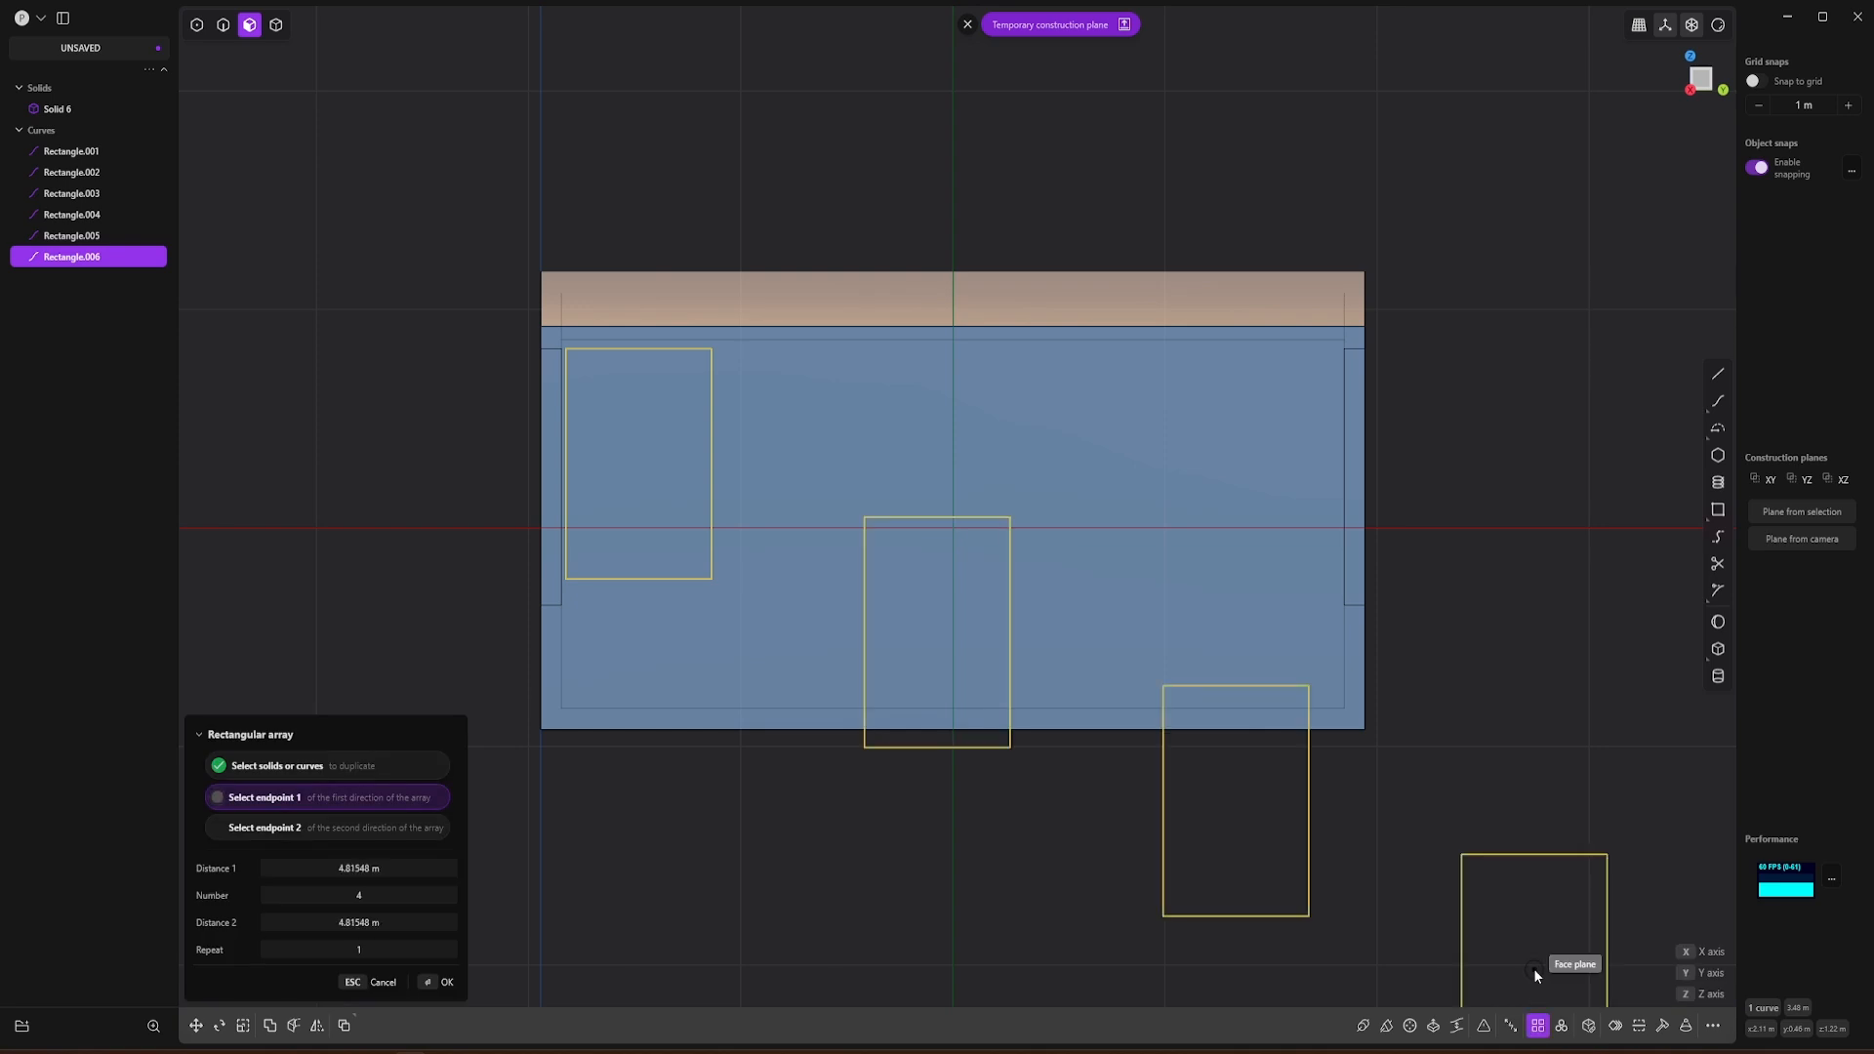
left_click(359, 899)
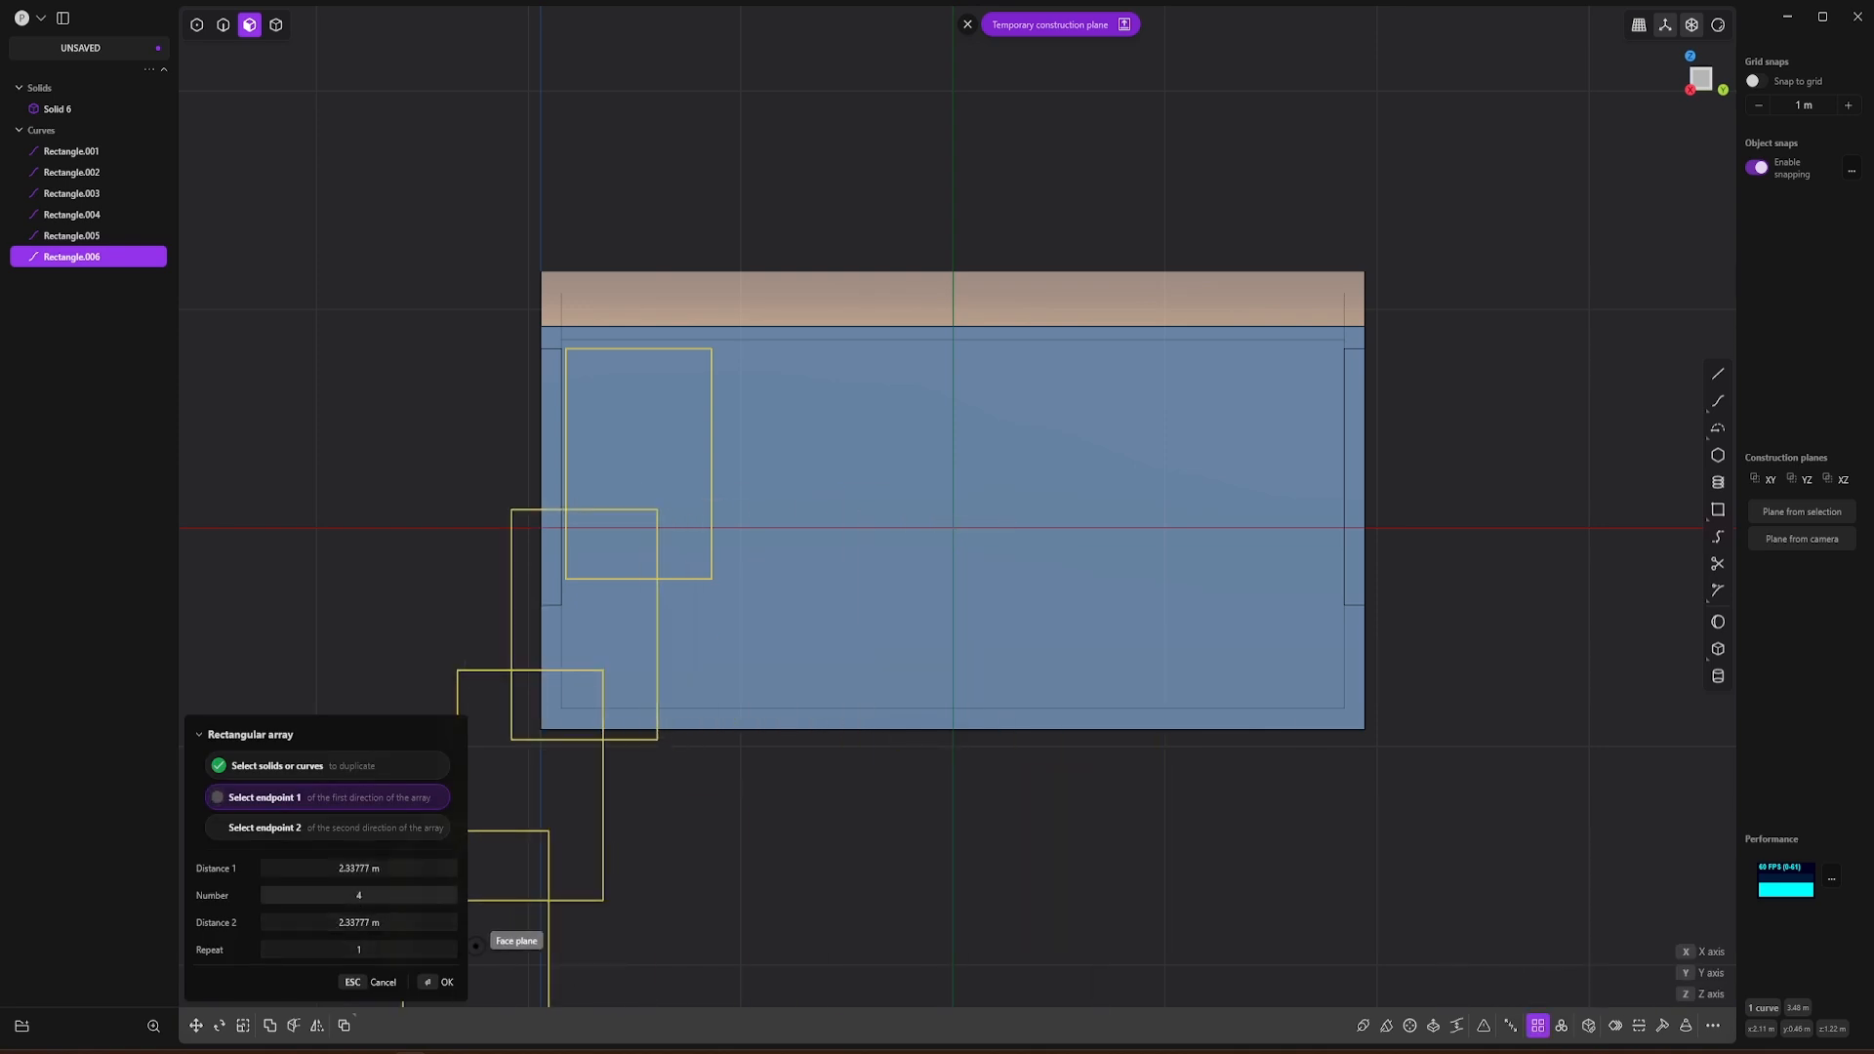
left_click_drag(359, 899, 390, 899)
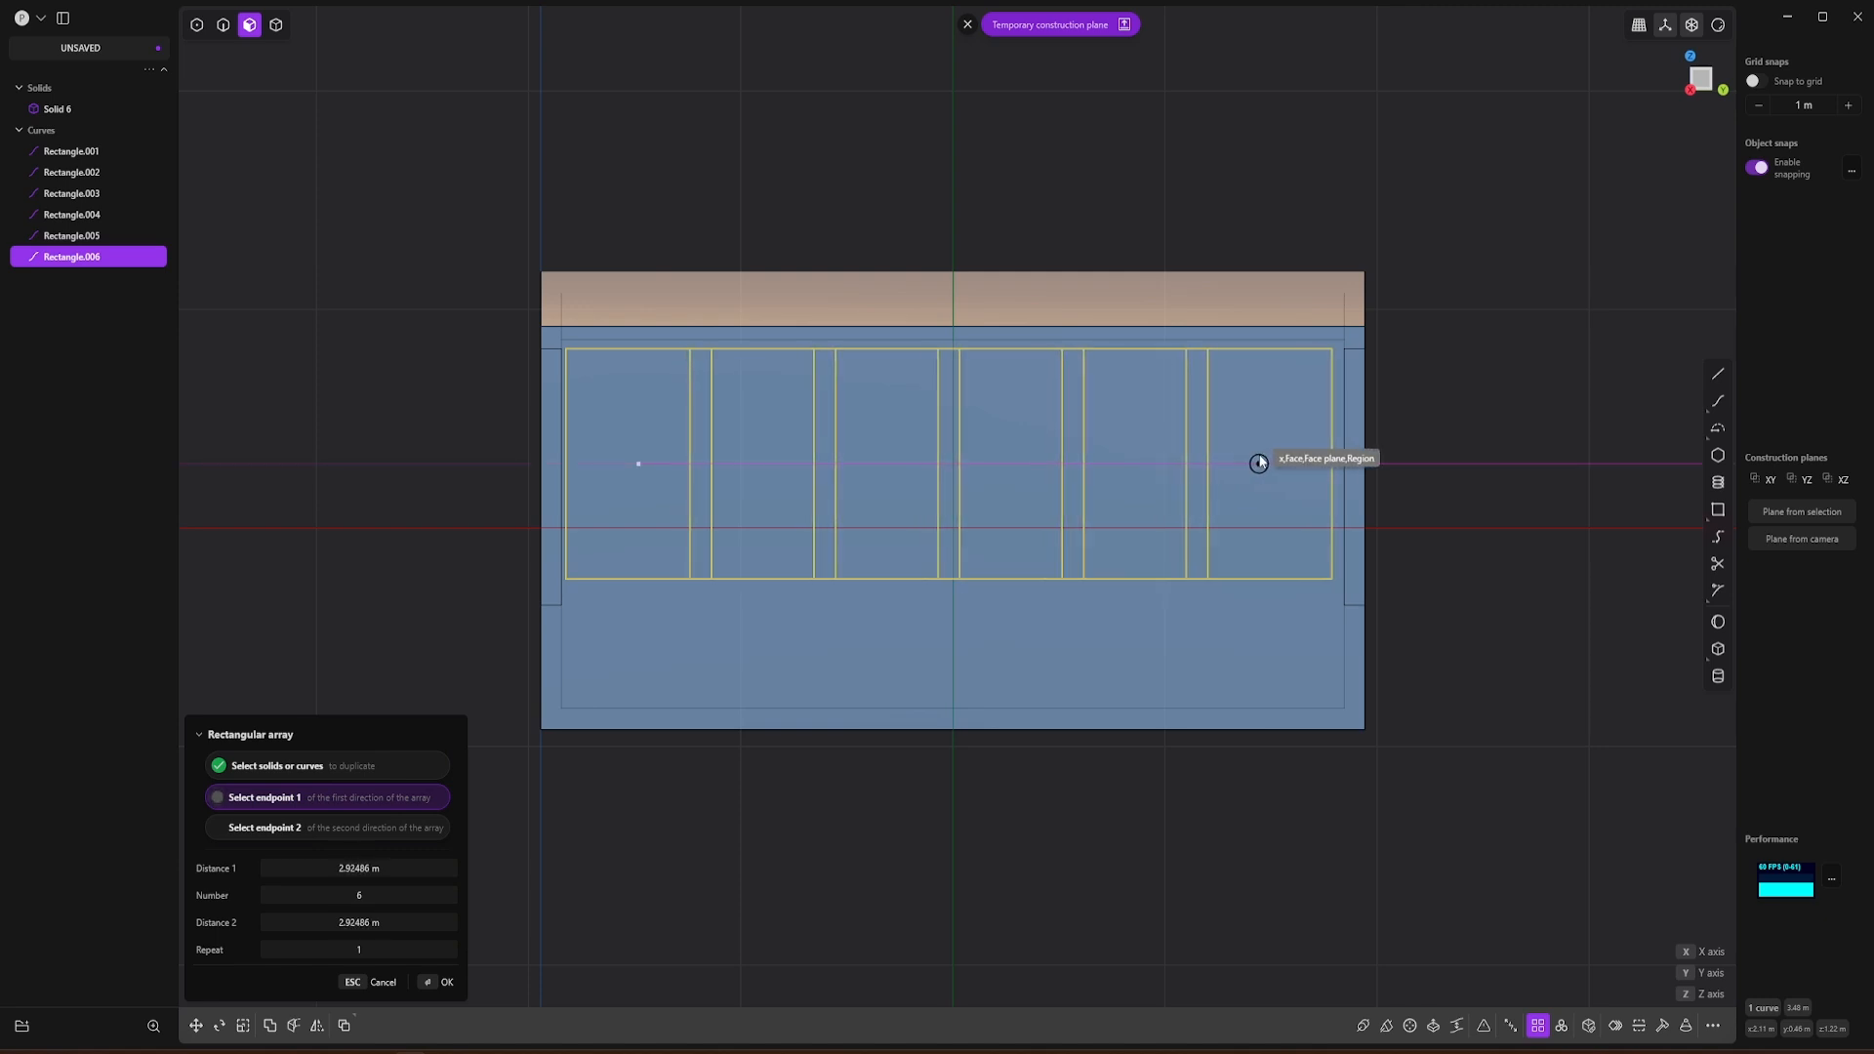
key("Escape")
Step: Narrow the side window rectangle by scaling it along Y and shift it about -0.045 m along Y
left_click(553, 224)
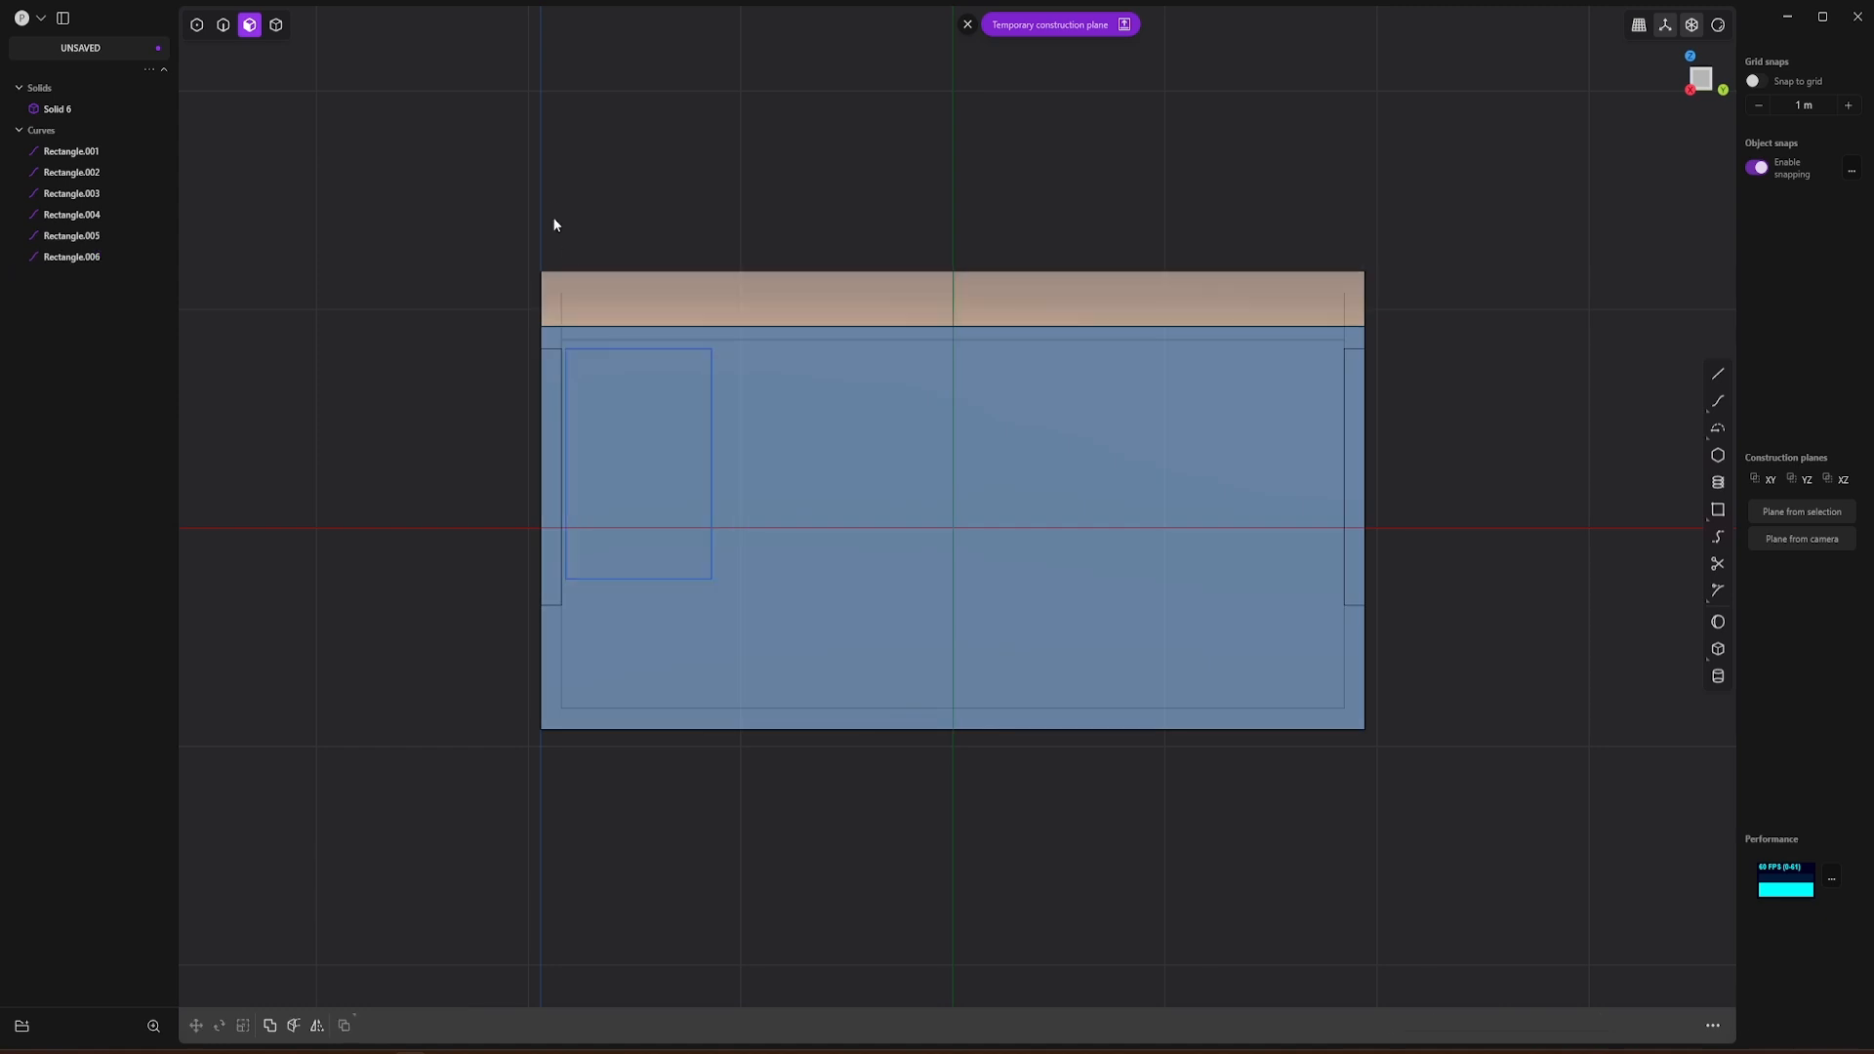
left_click(619, 348)
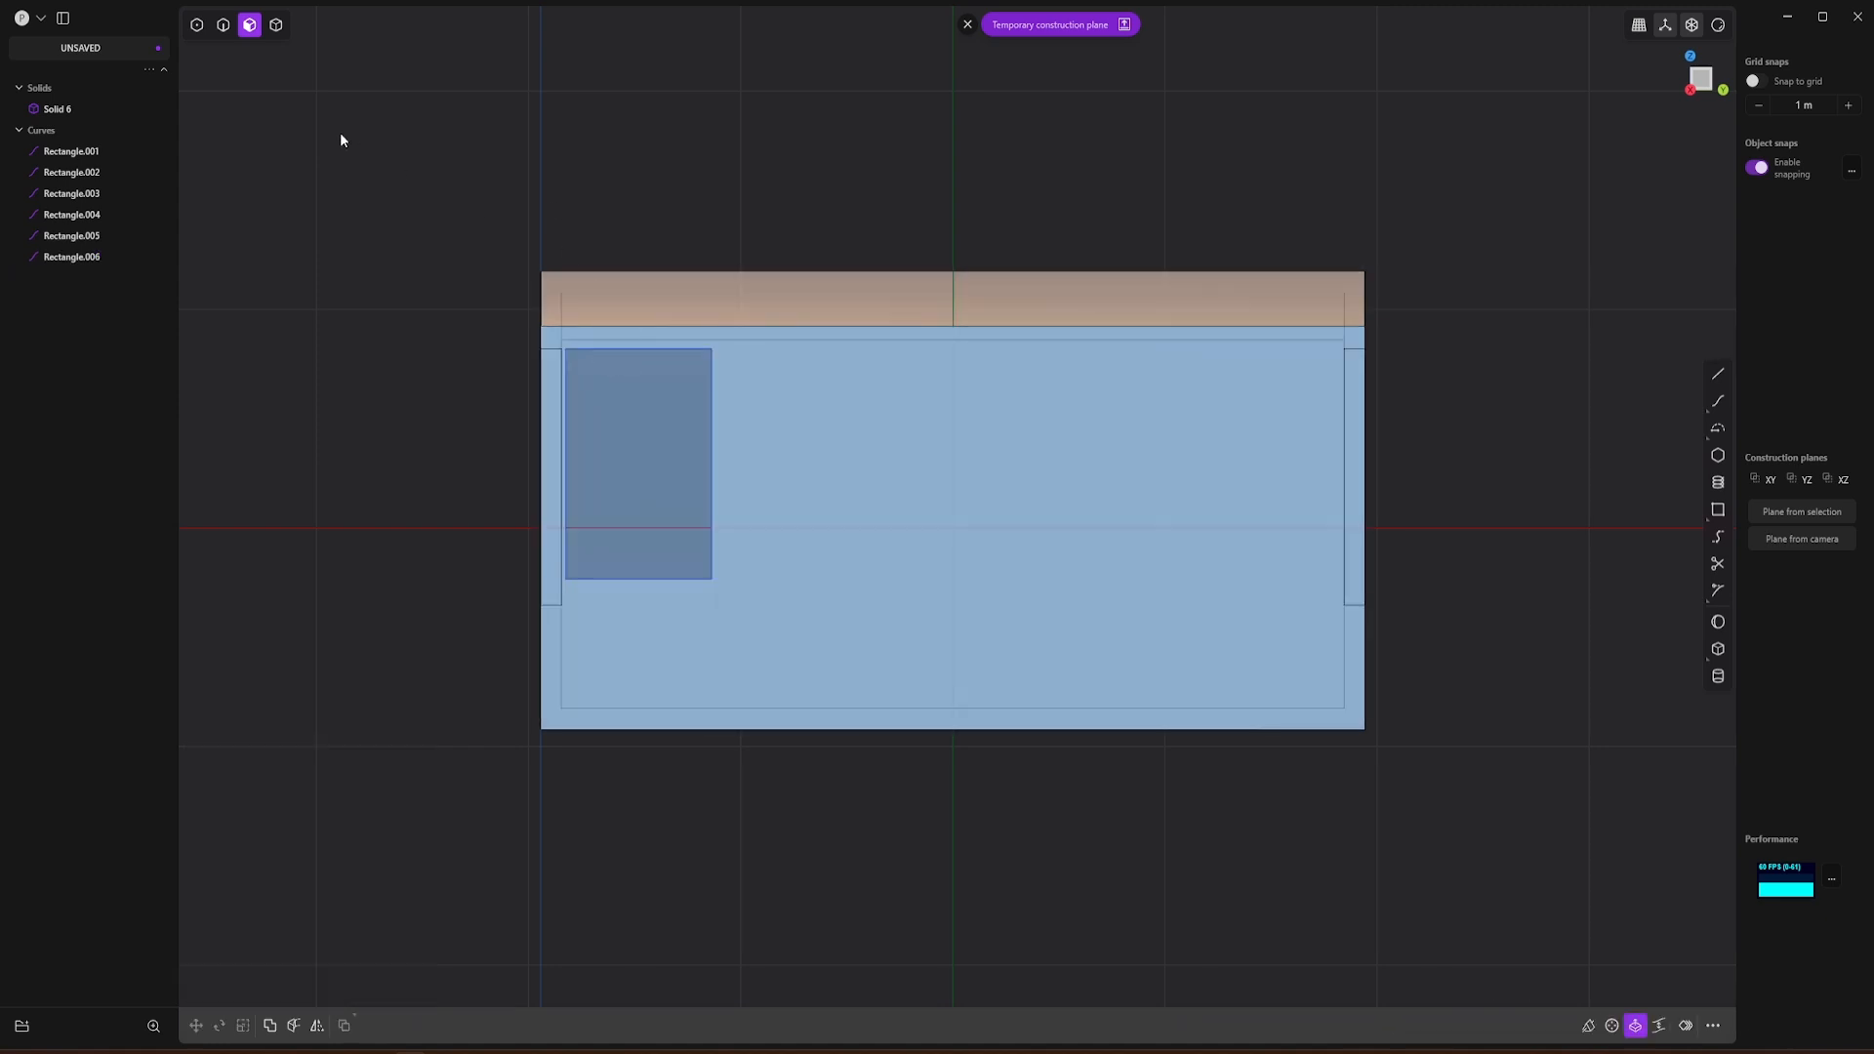
left_click(223, 25)
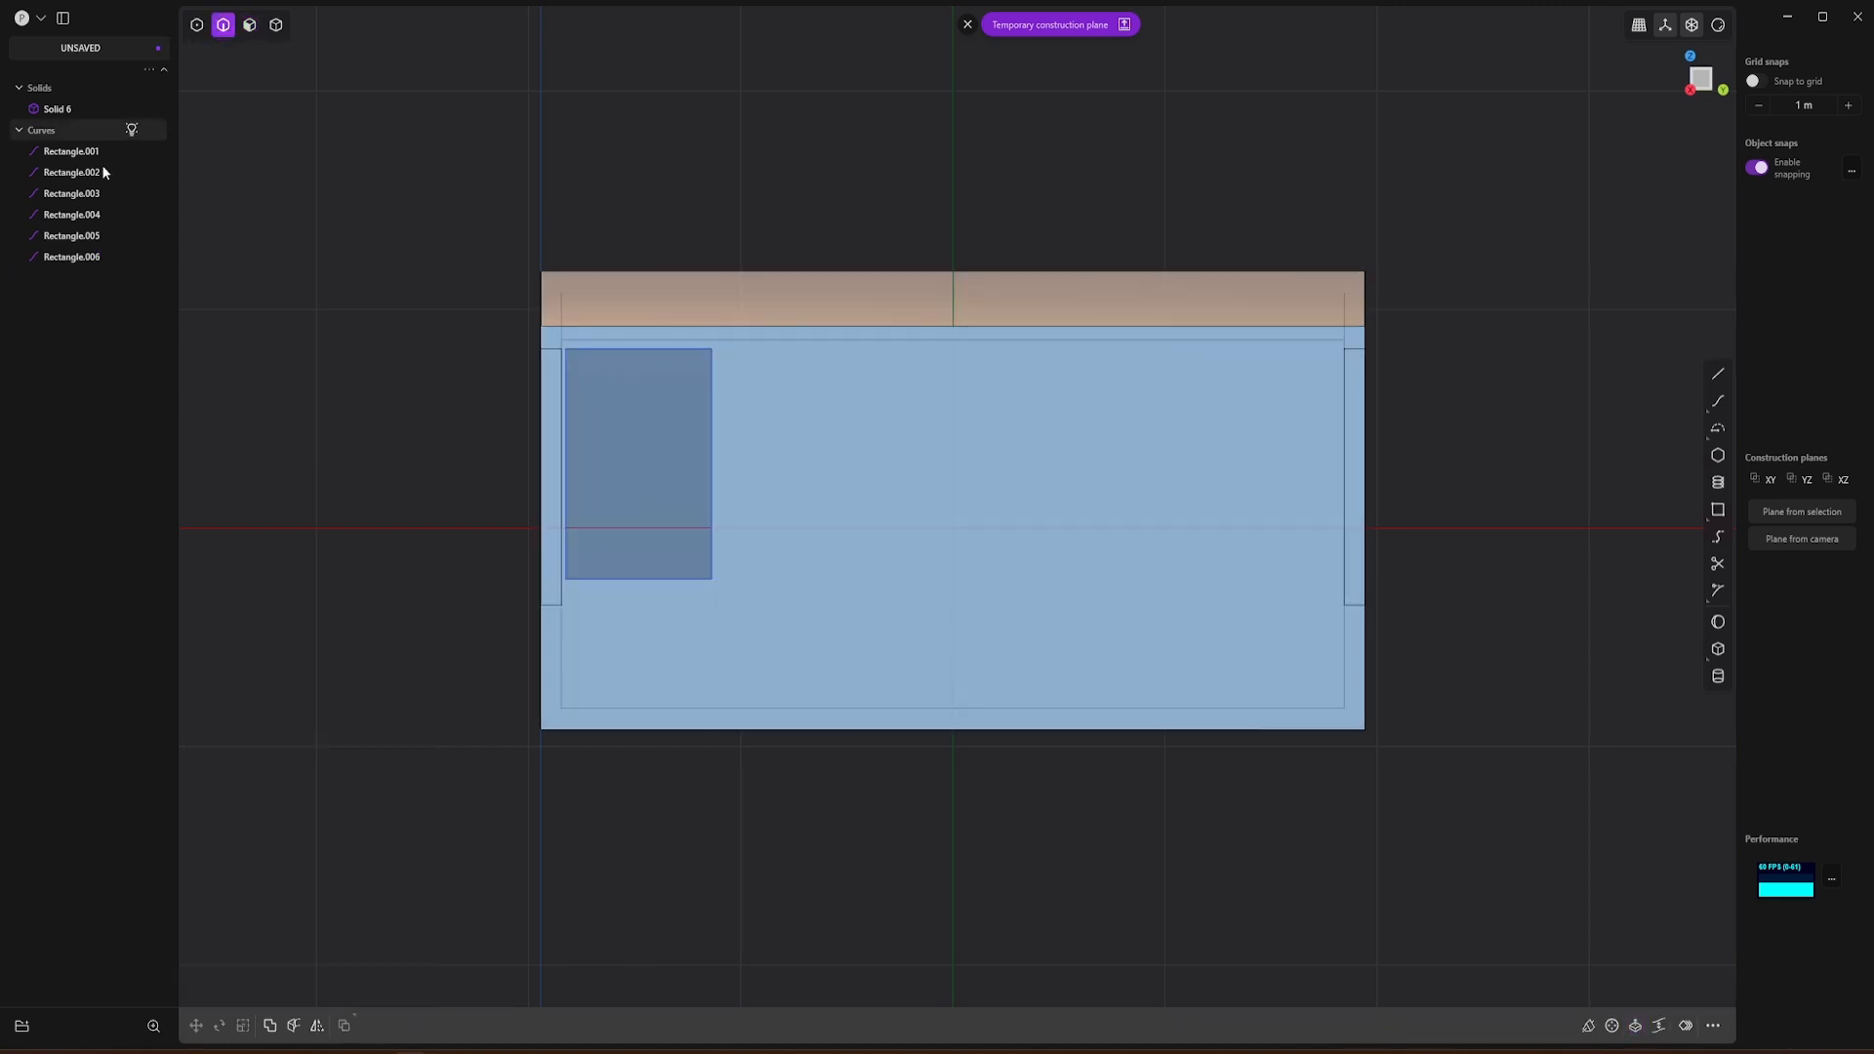
left_click(574, 350)
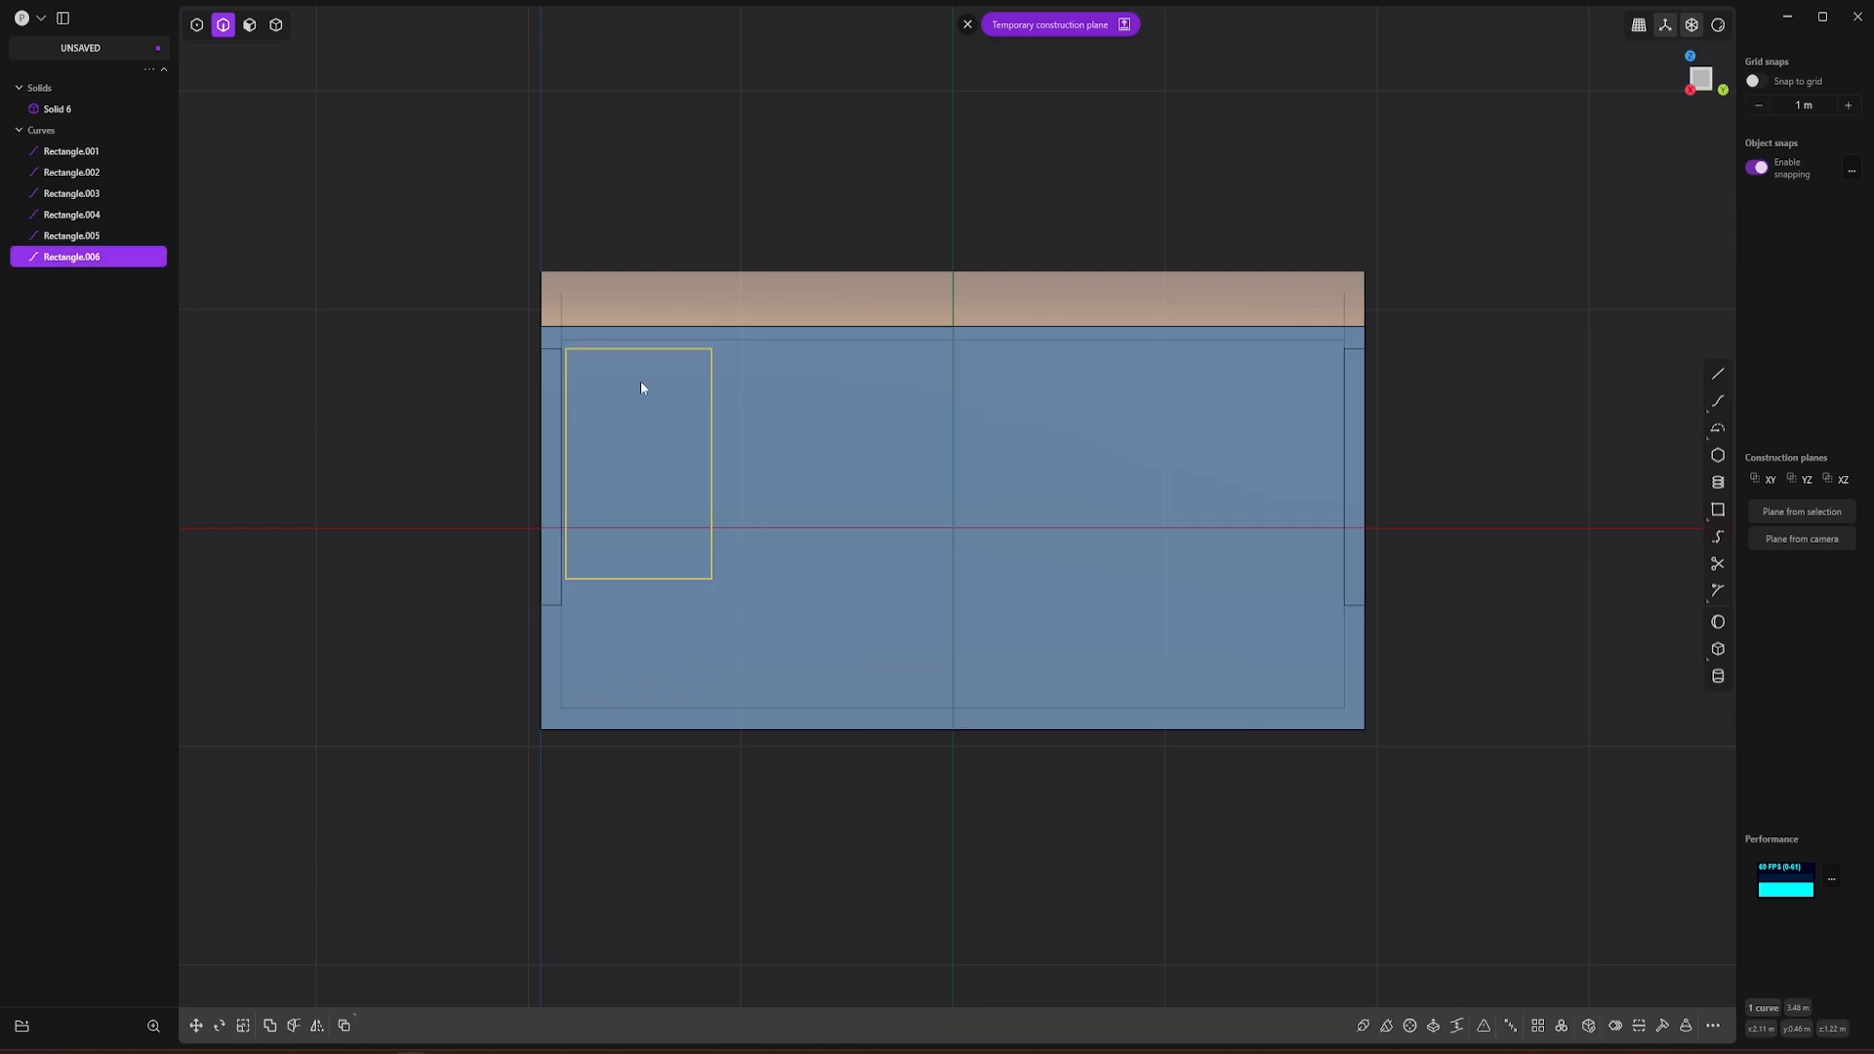
key("s")
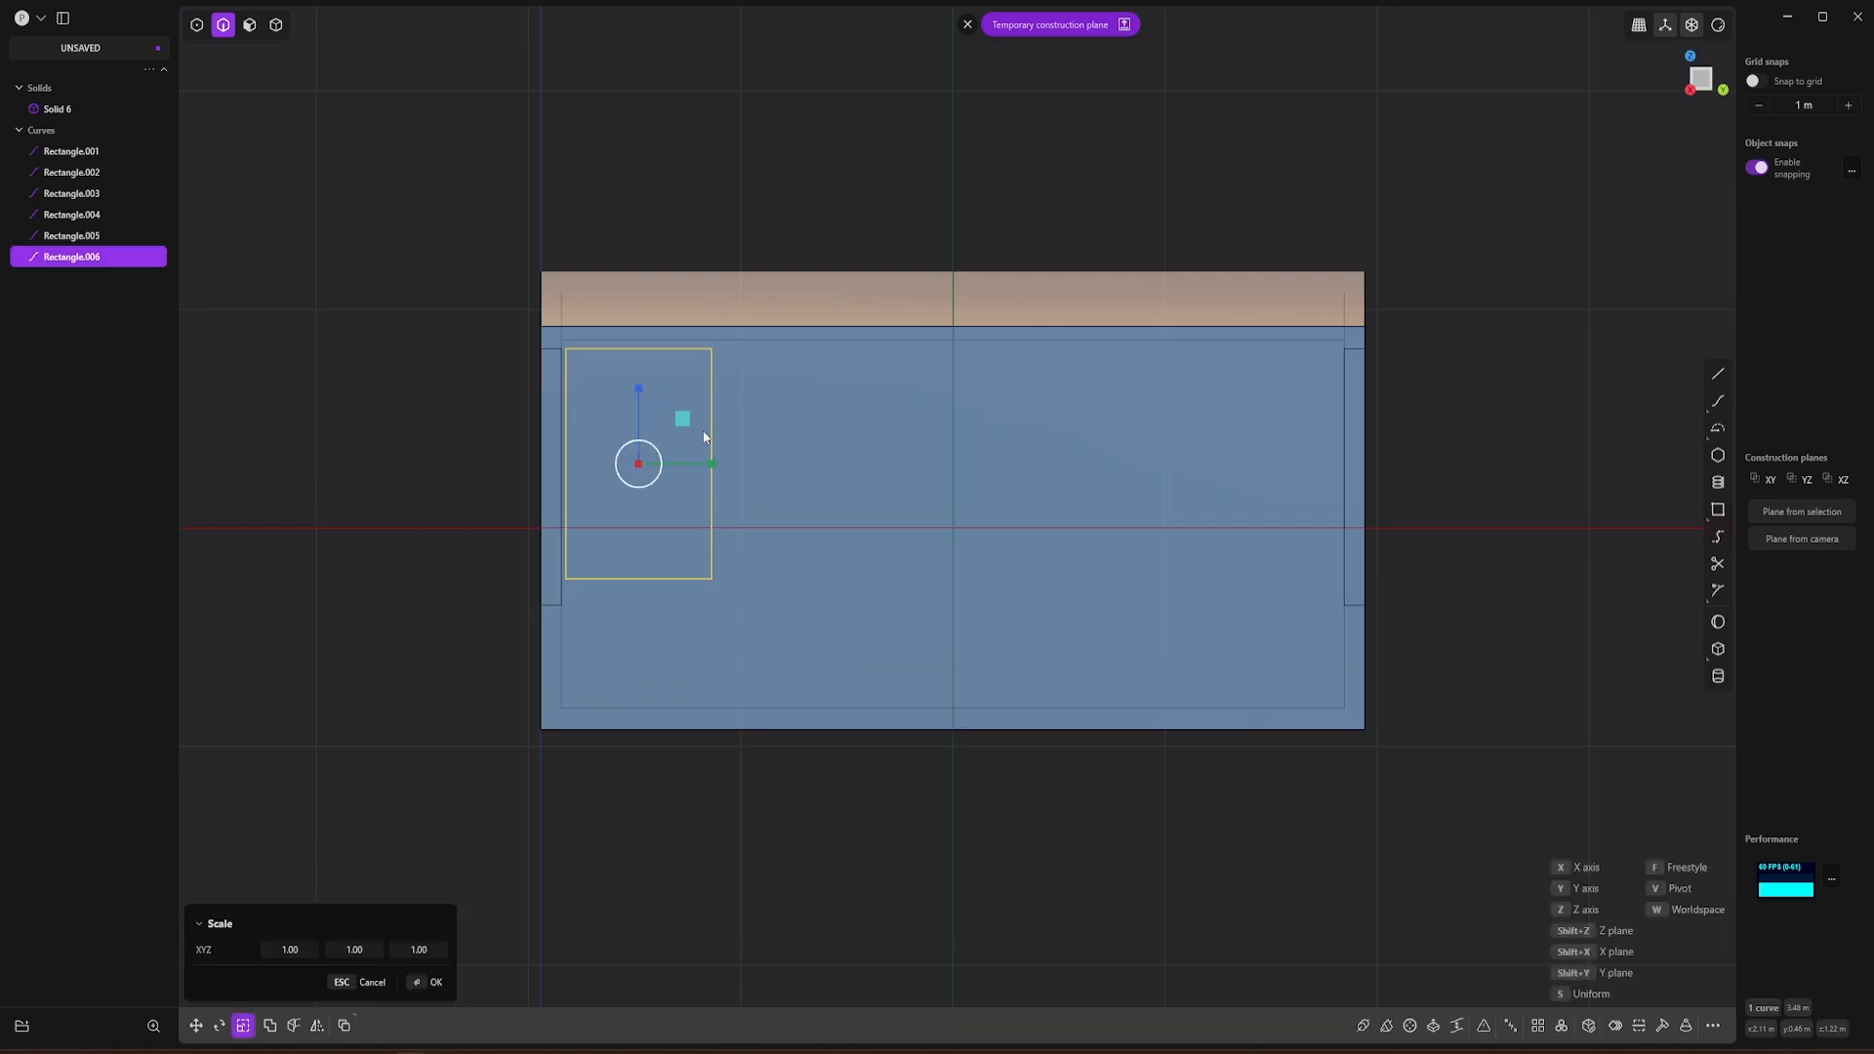
left_click_drag(714, 469, 694, 467)
key("g")
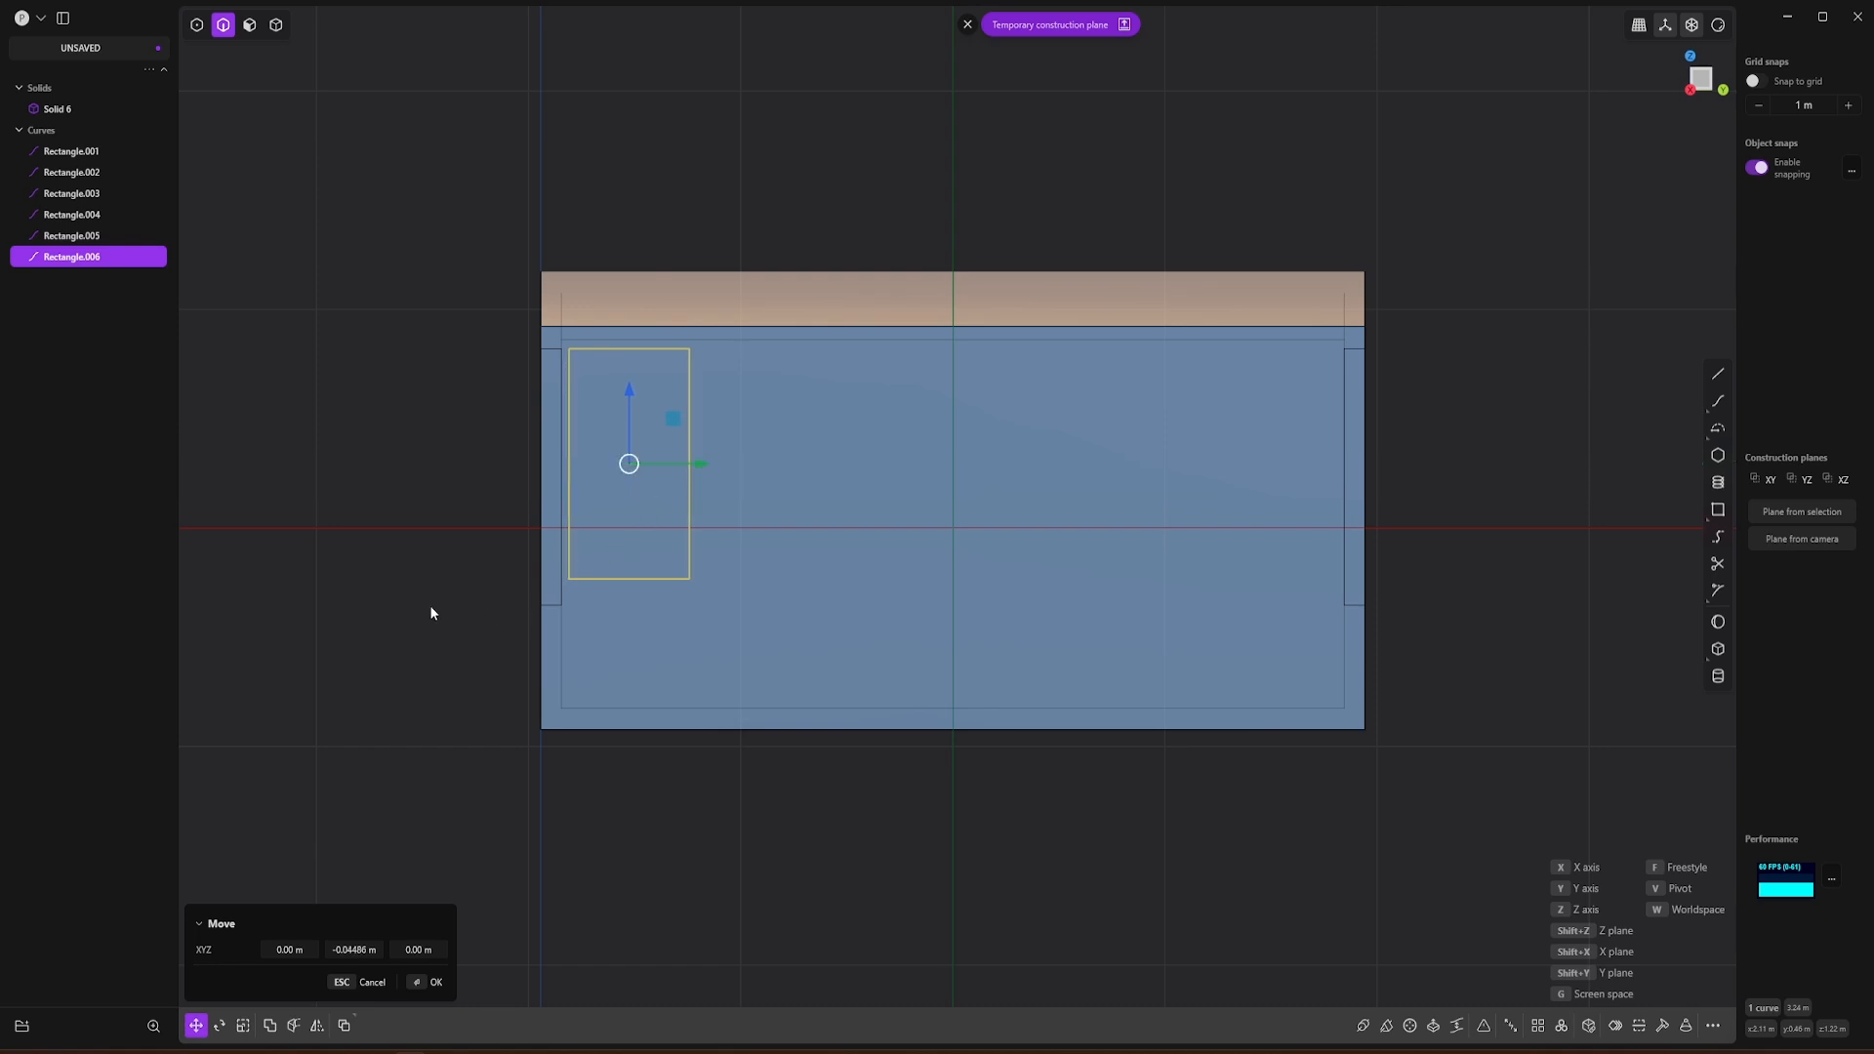
key("Return")
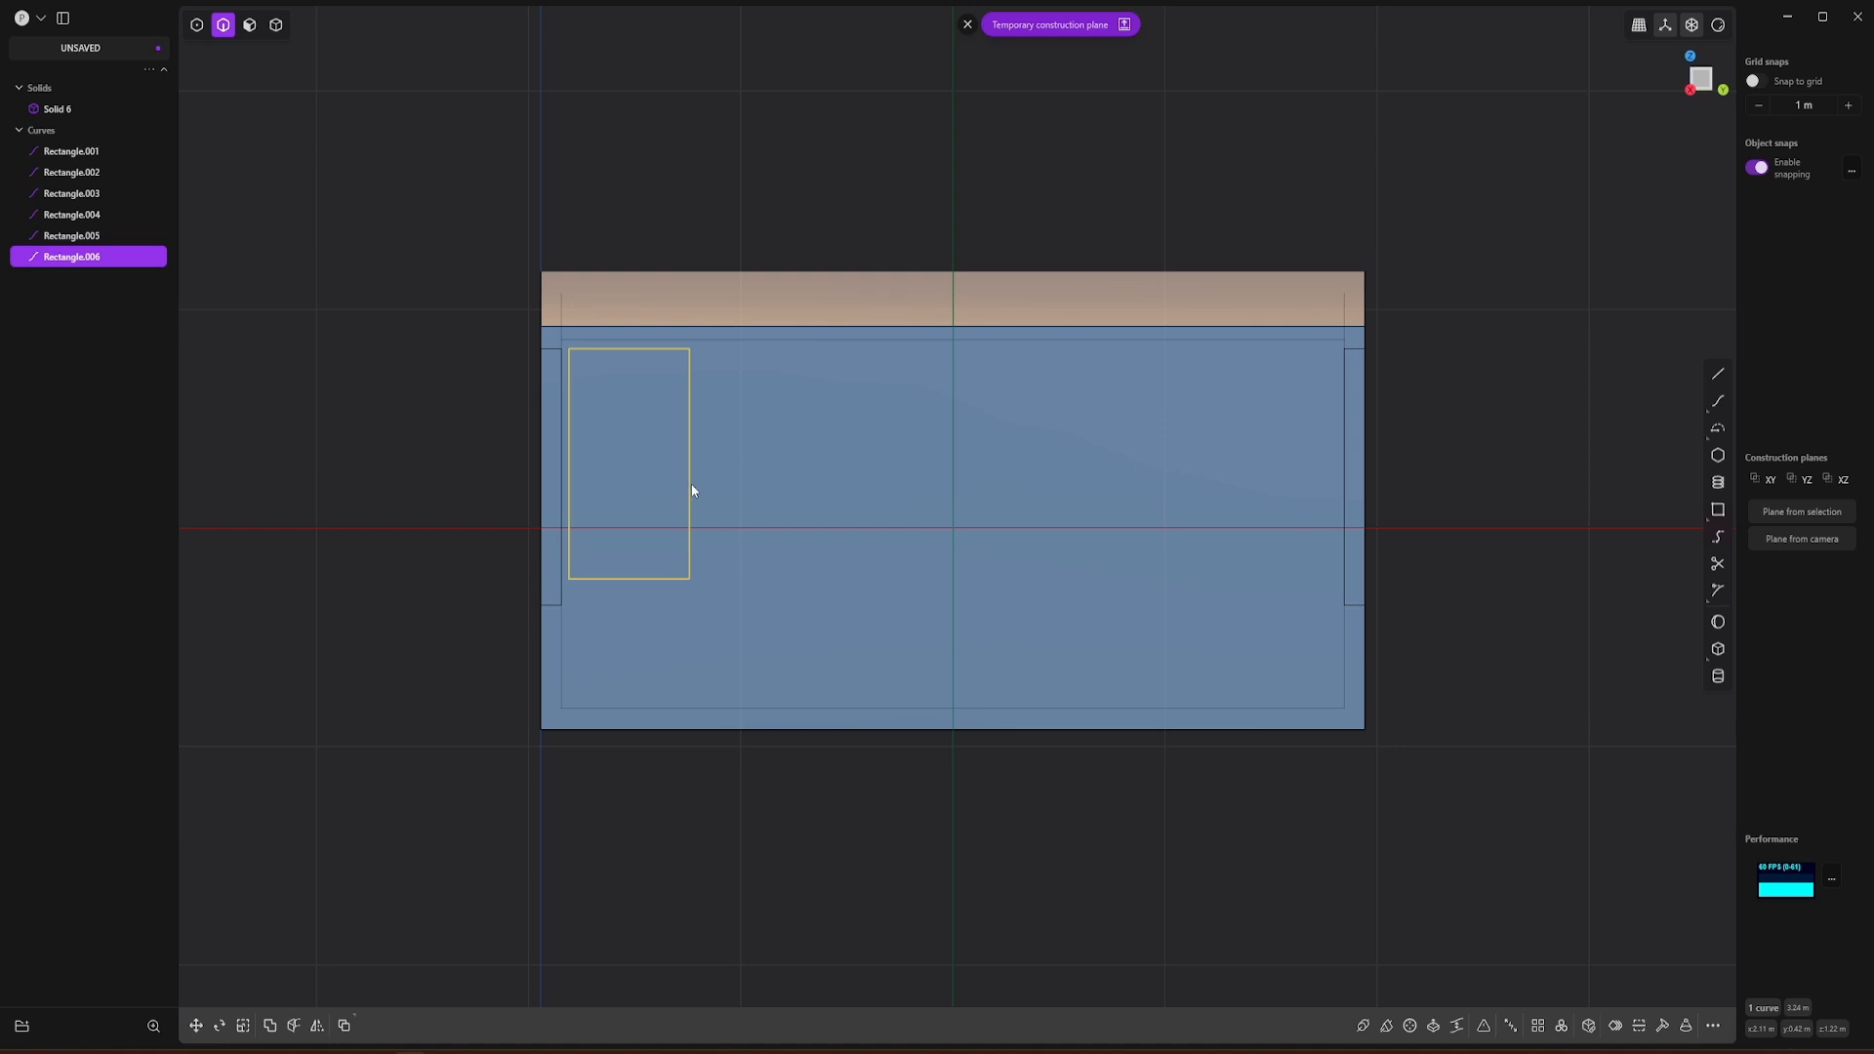
Step: Create a single-row rectangular array of 6 window rectangles along the side wall, spanning about 3.035 m
left_click(1539, 1025)
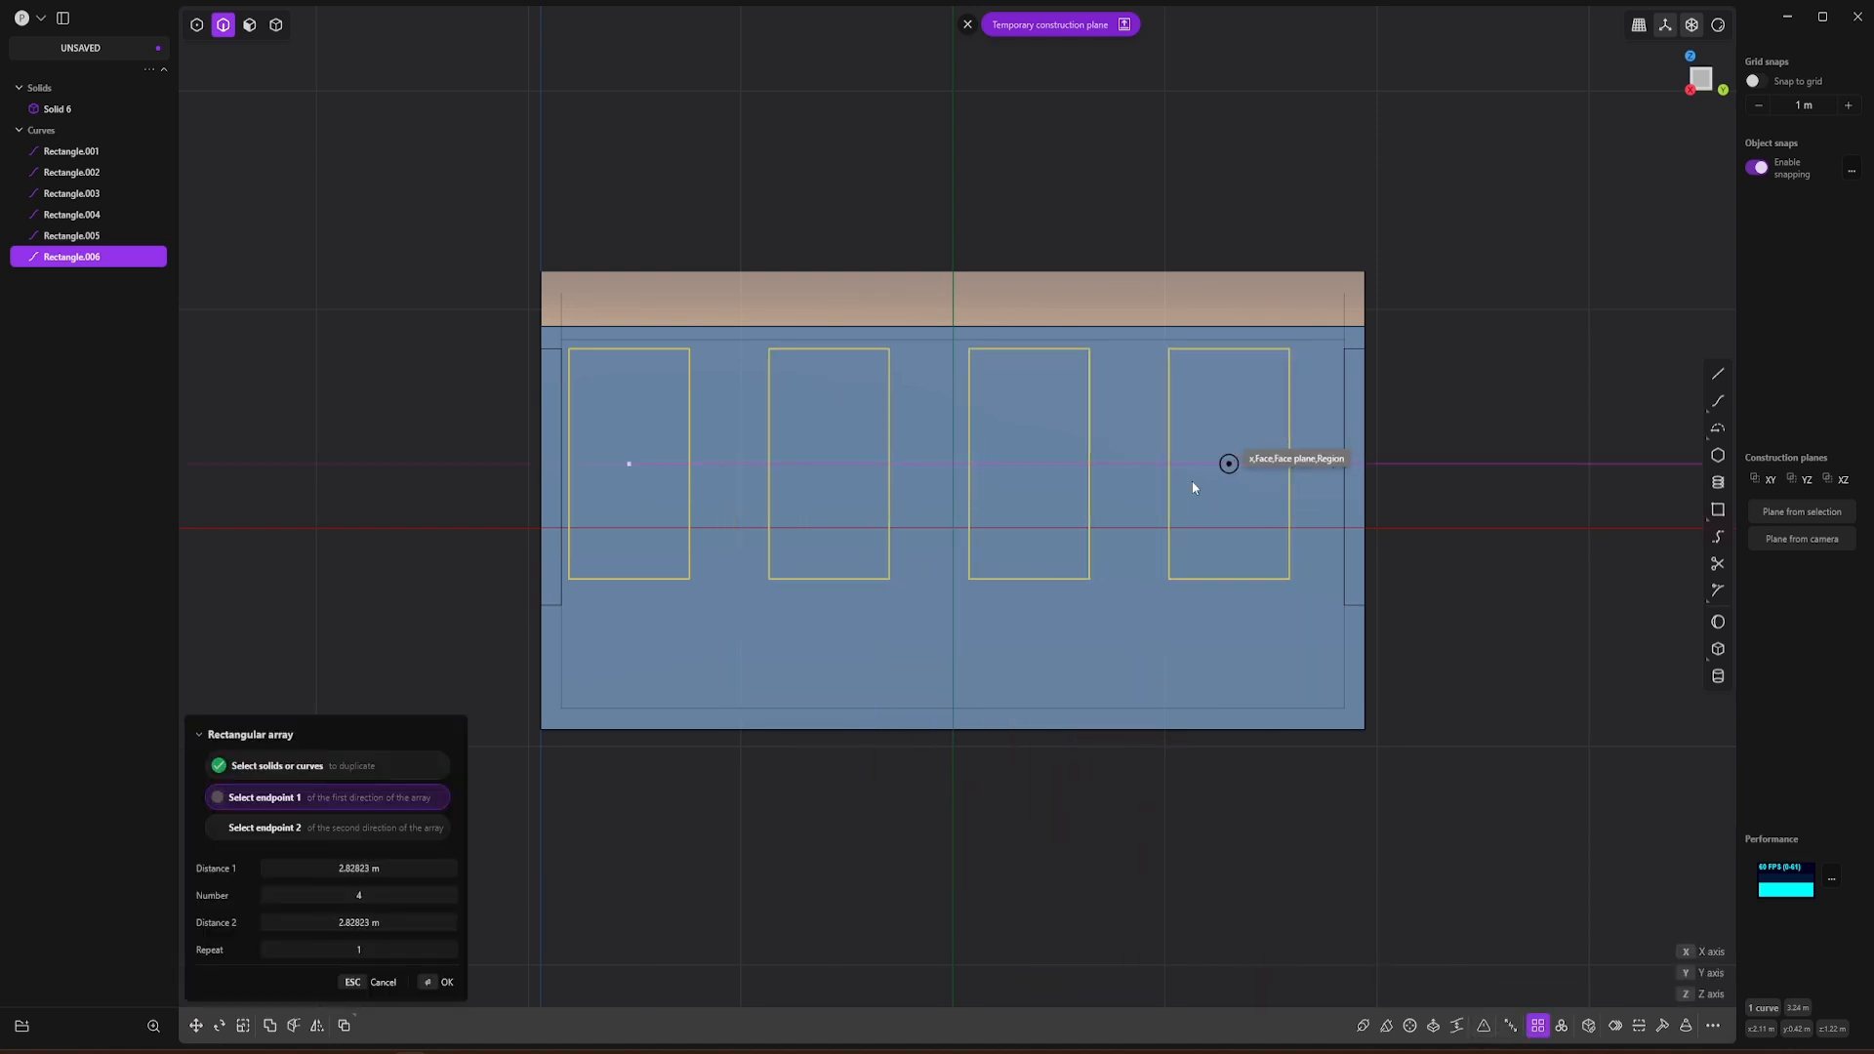
left_click(363, 898)
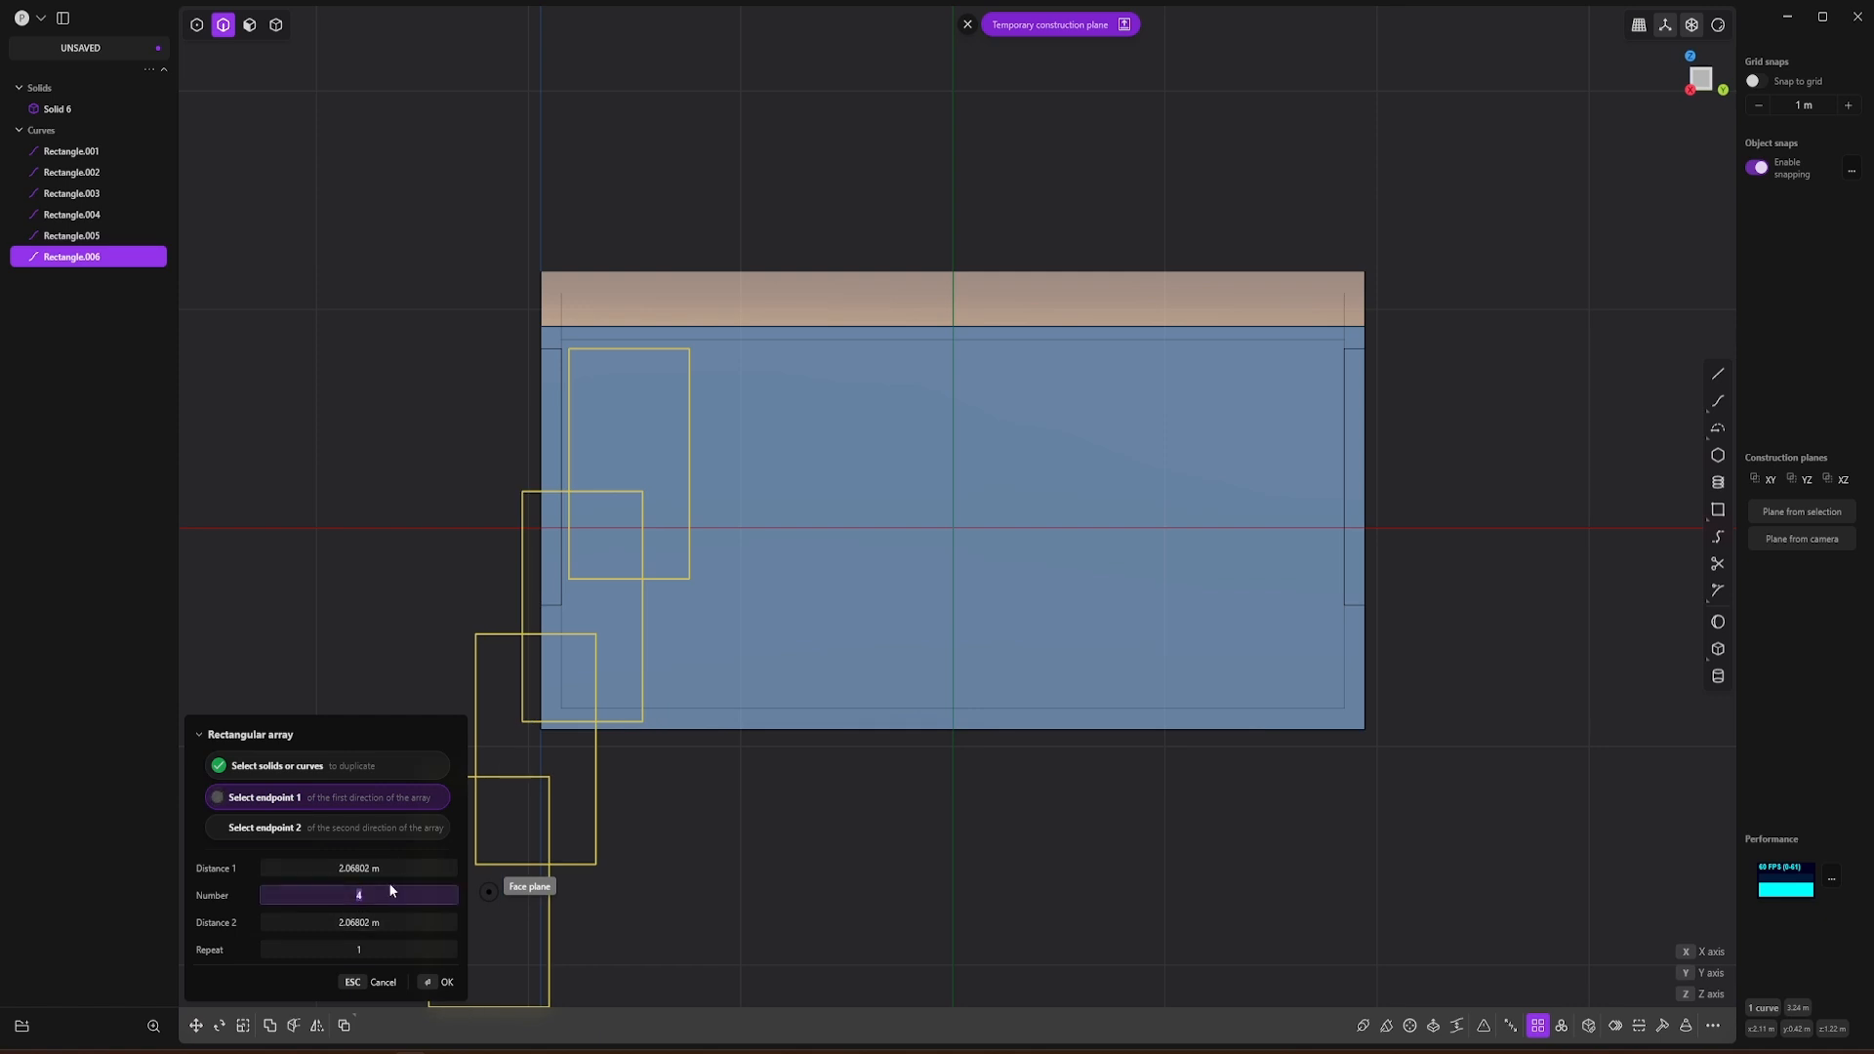
type("6")
key("Tab")
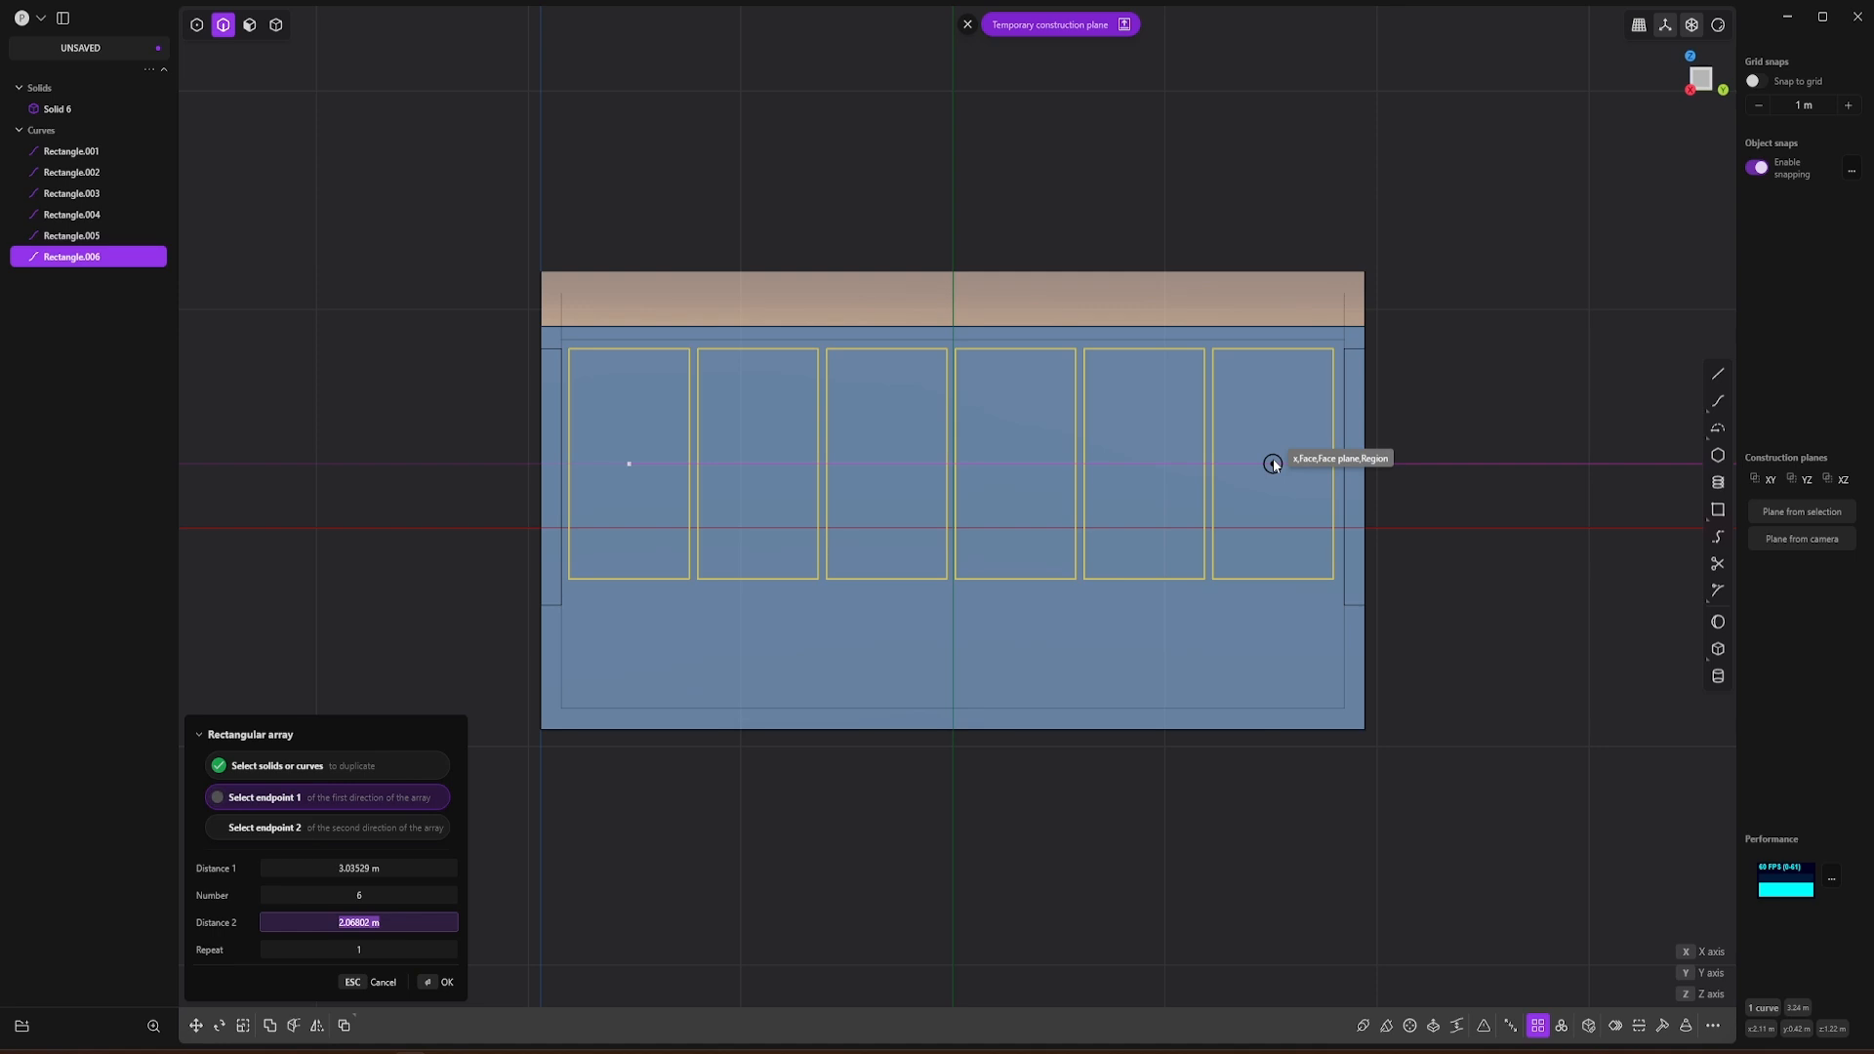
left_click(1273, 459)
left_click(1509, 568)
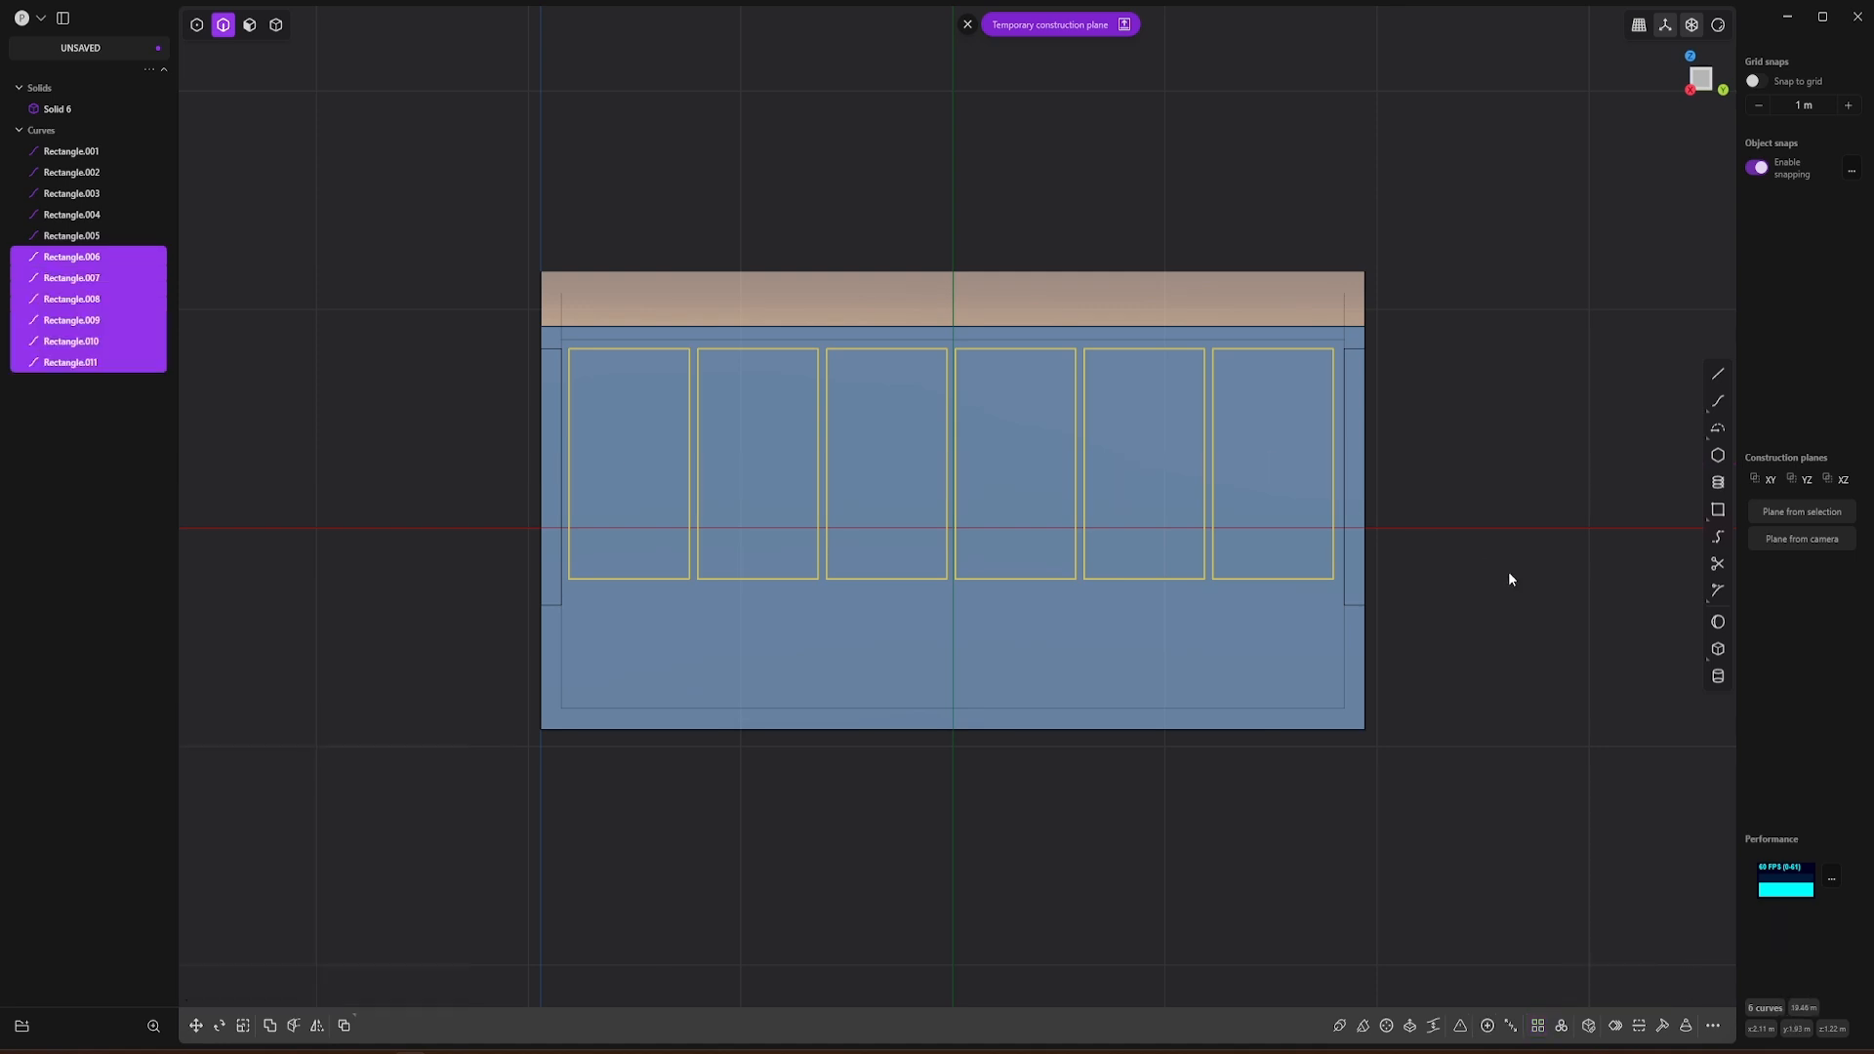
middle_click_drag(841, 809, 898, 841)
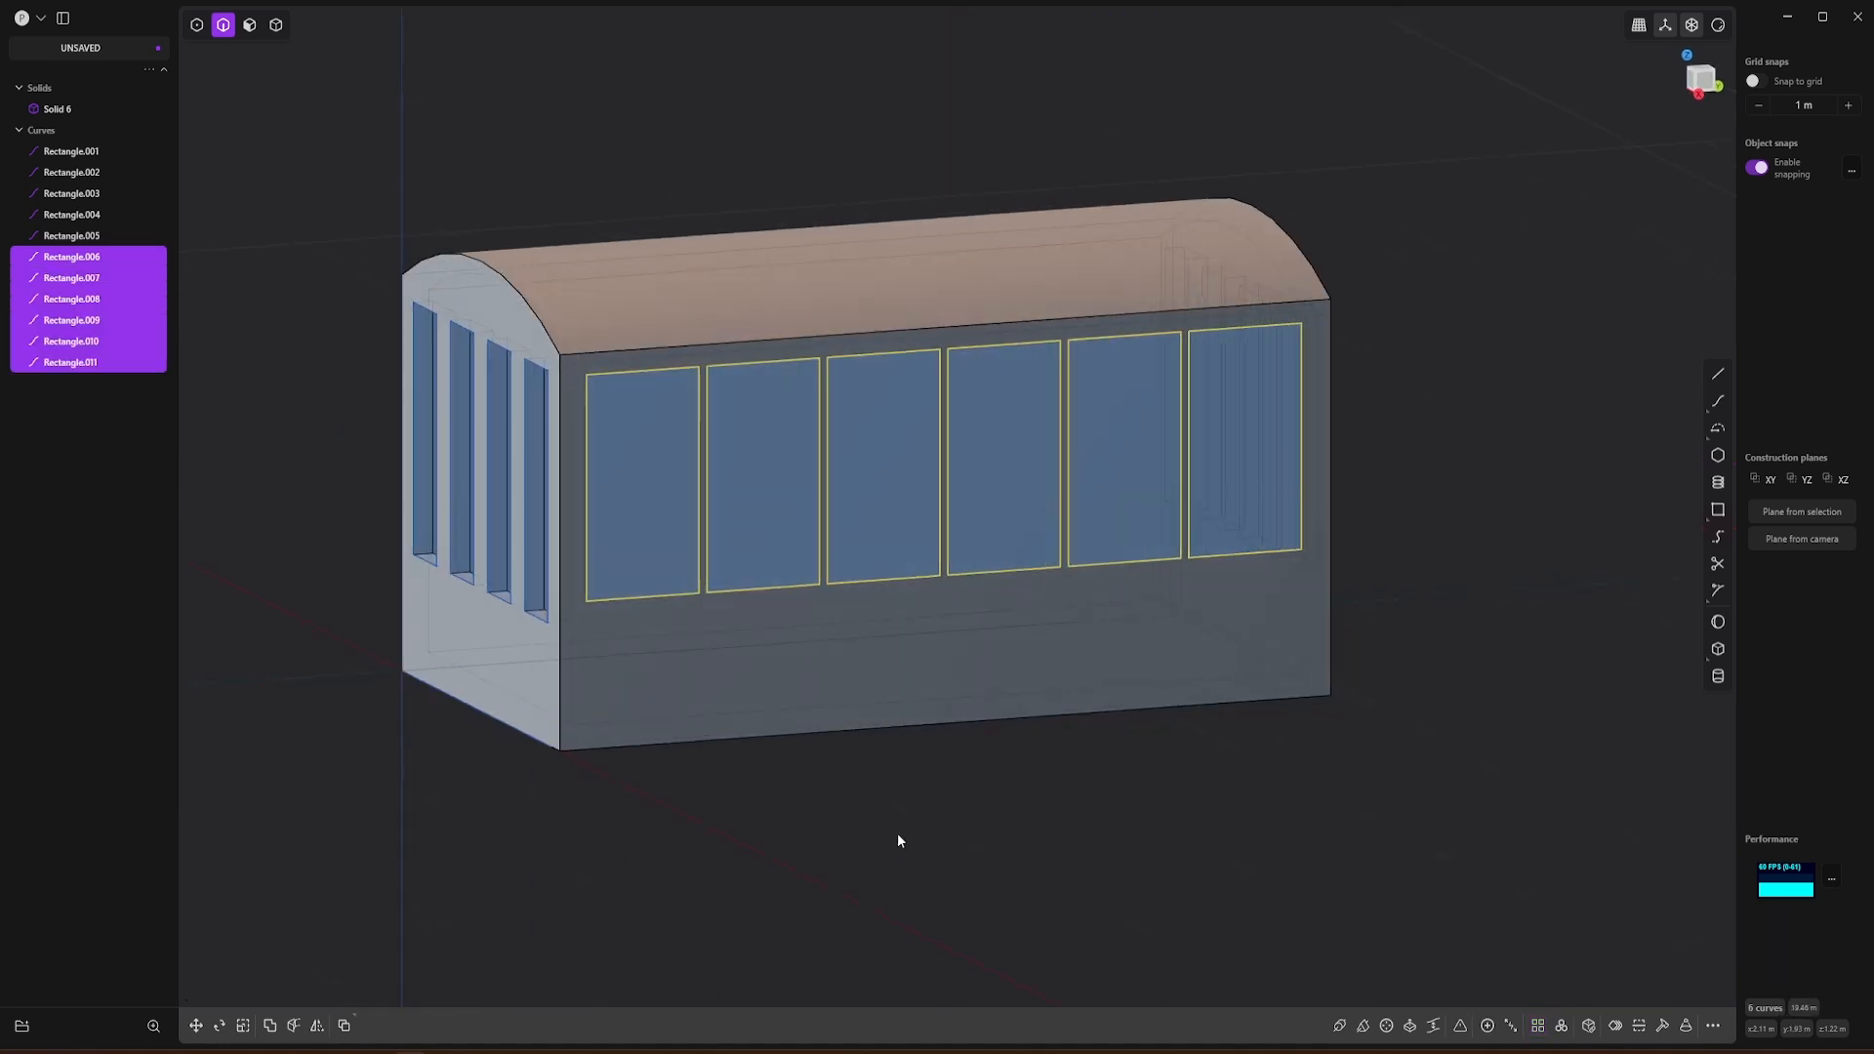
left_click(542, 214)
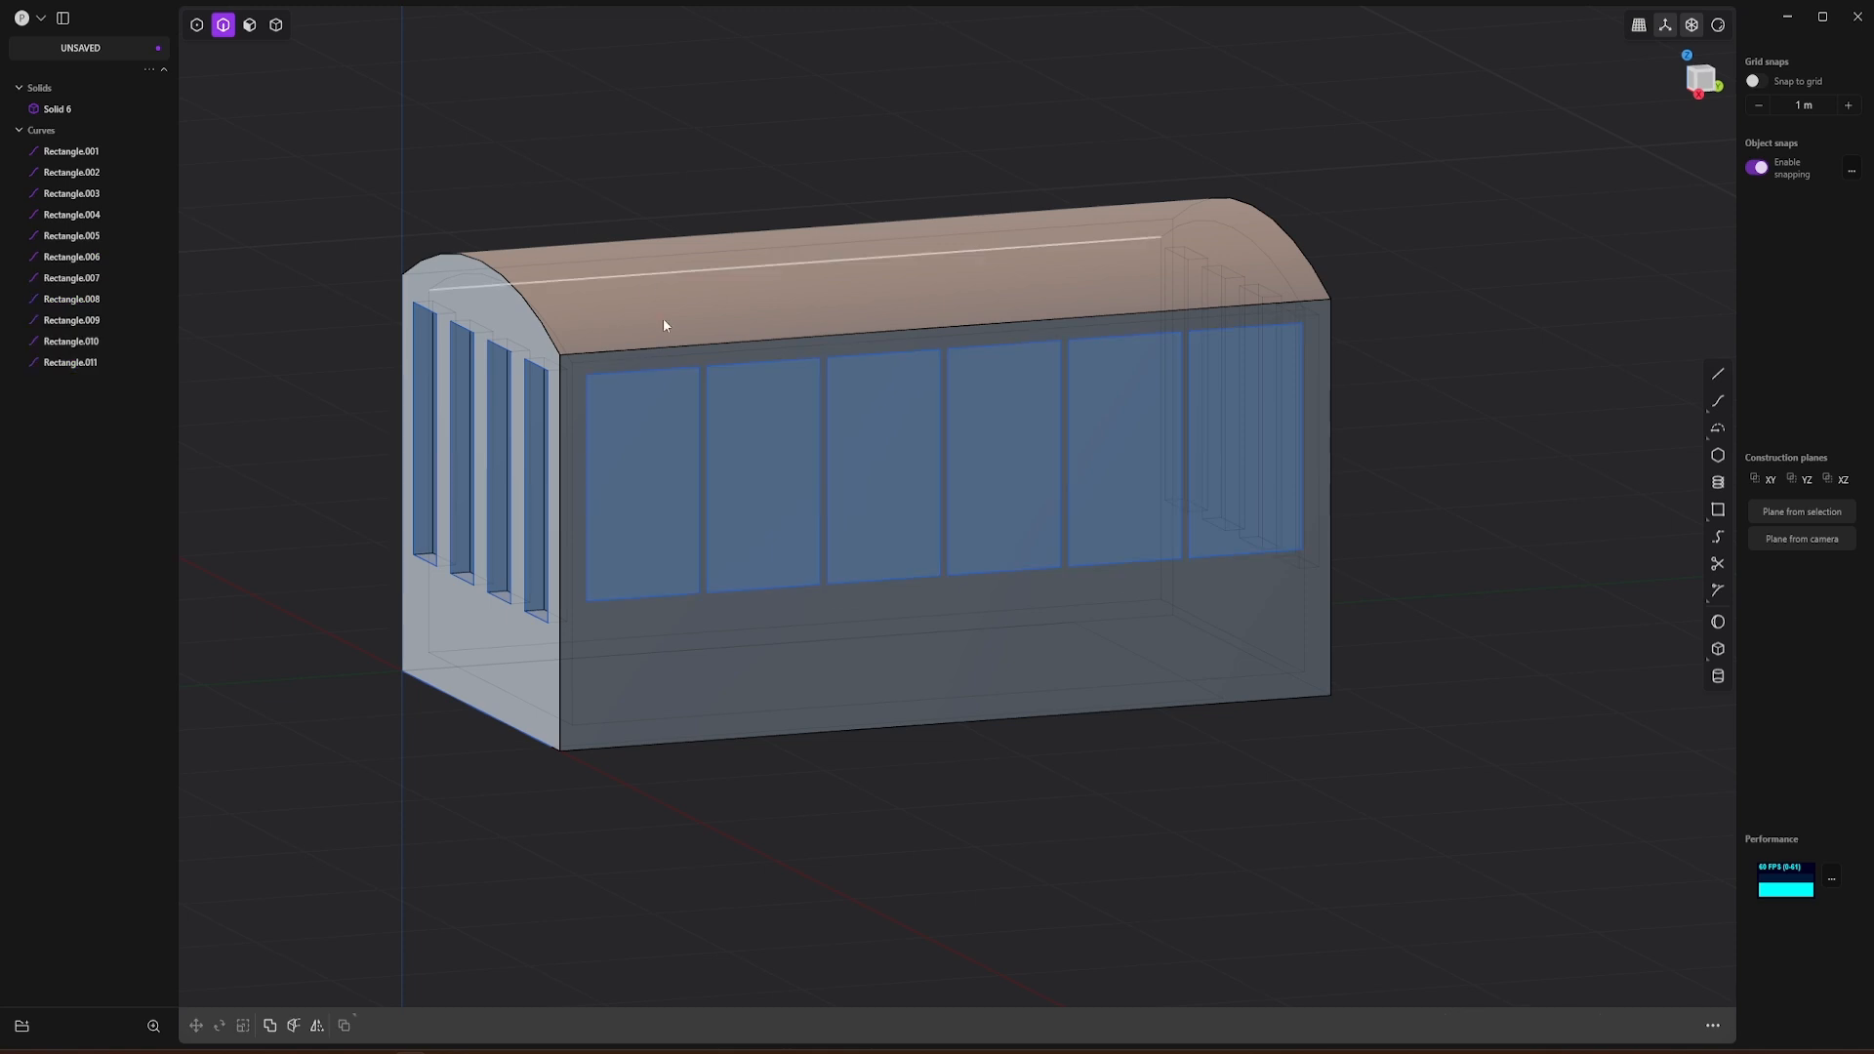
left_click(696, 417)
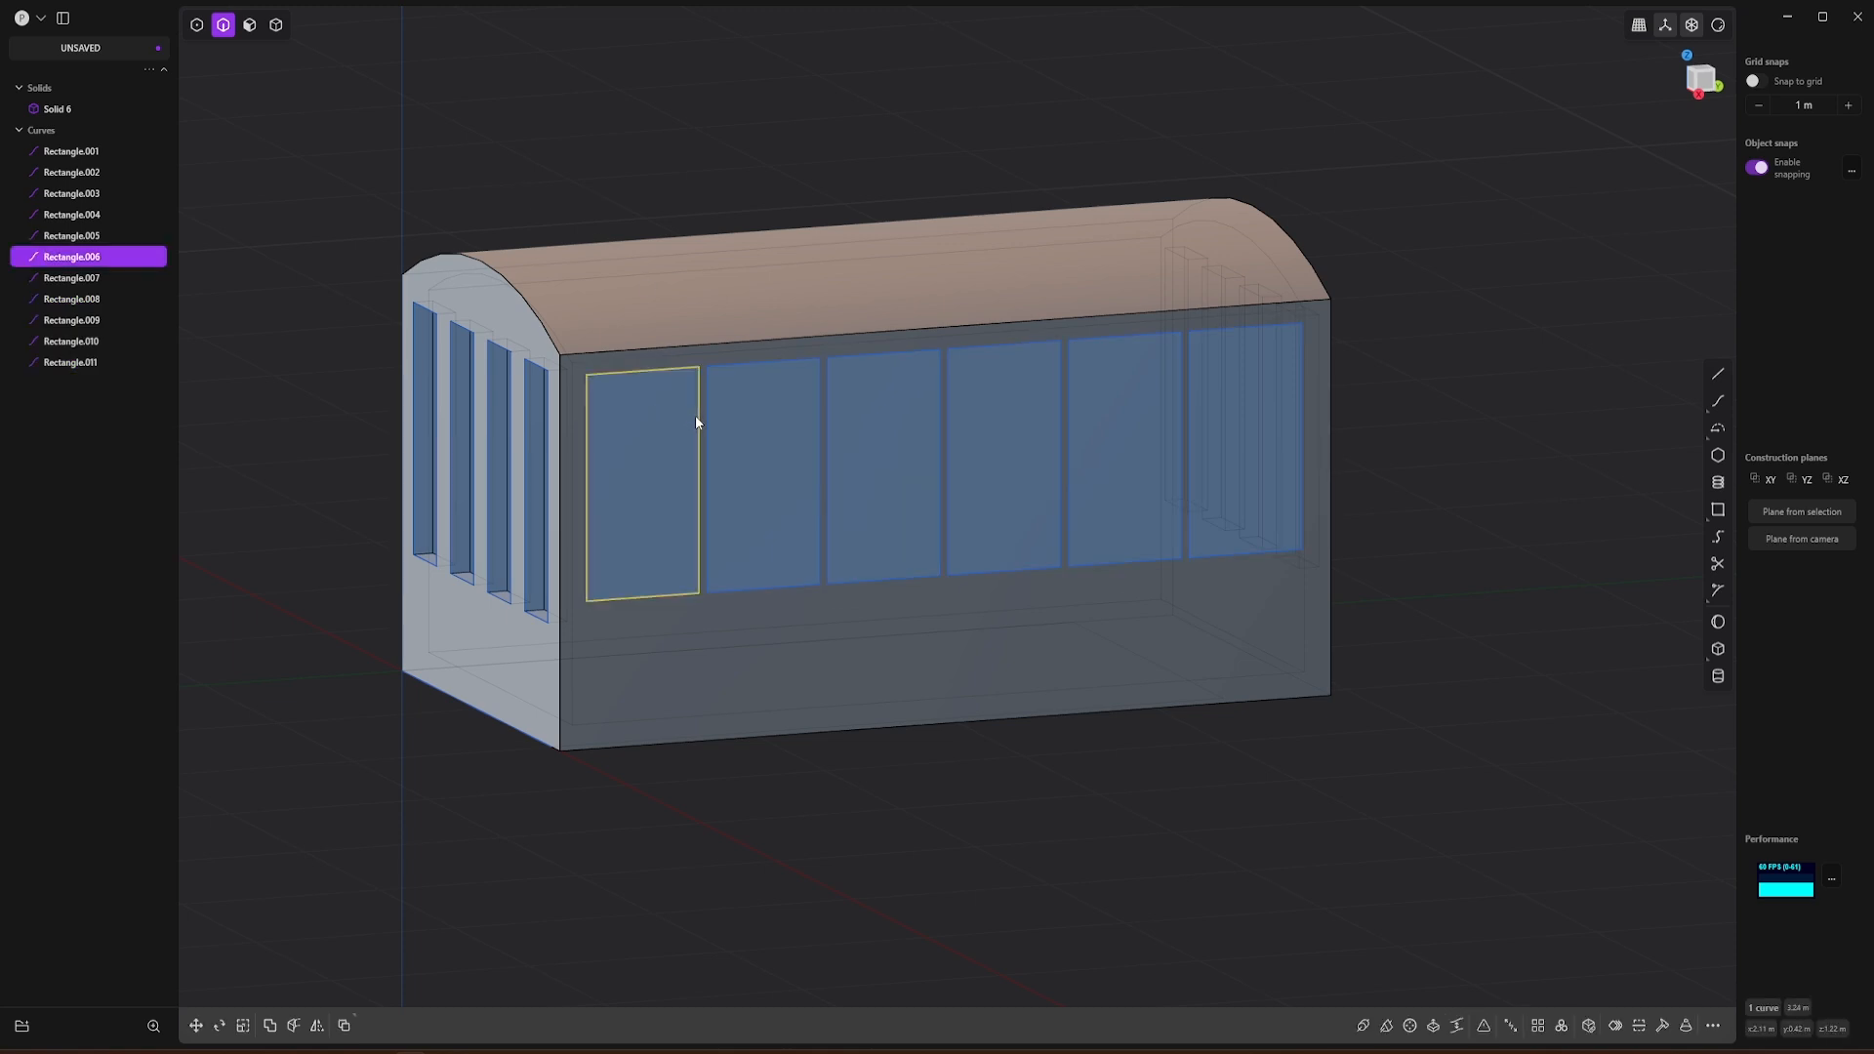
left_click(714, 539)
left_click(829, 502)
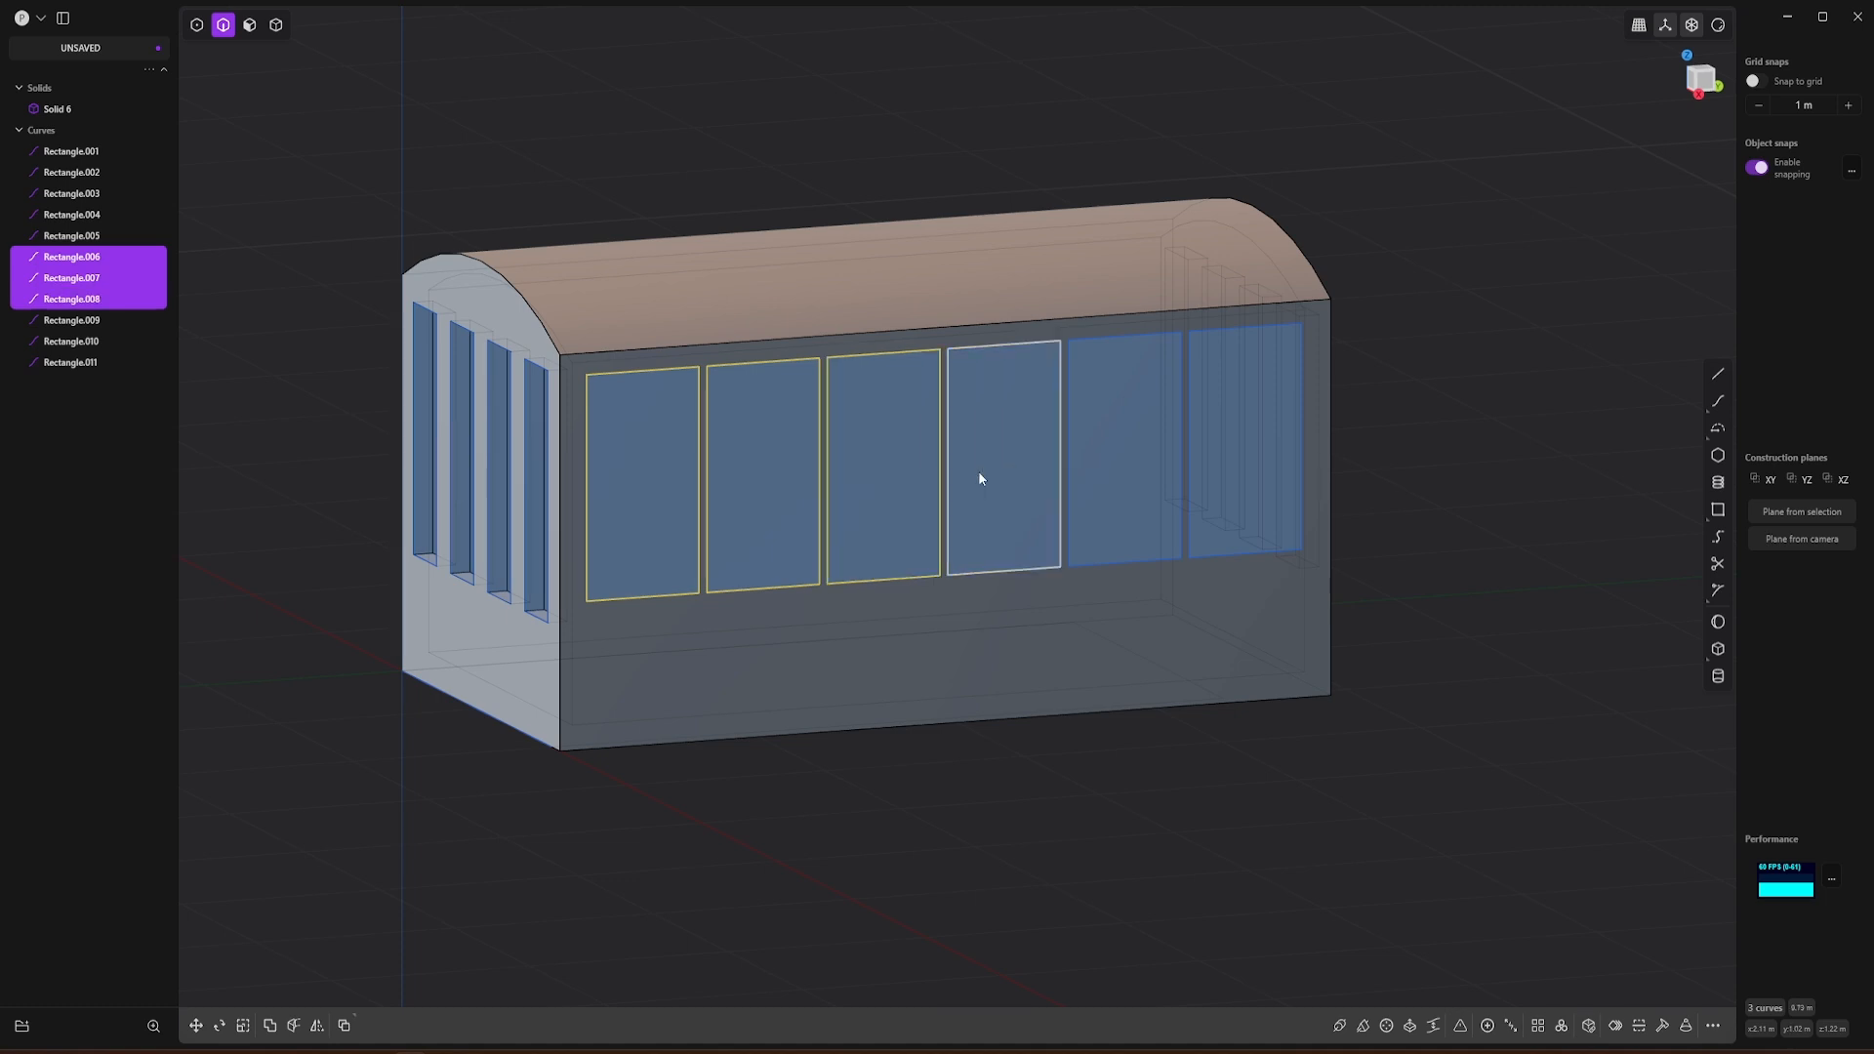
key("Escape")
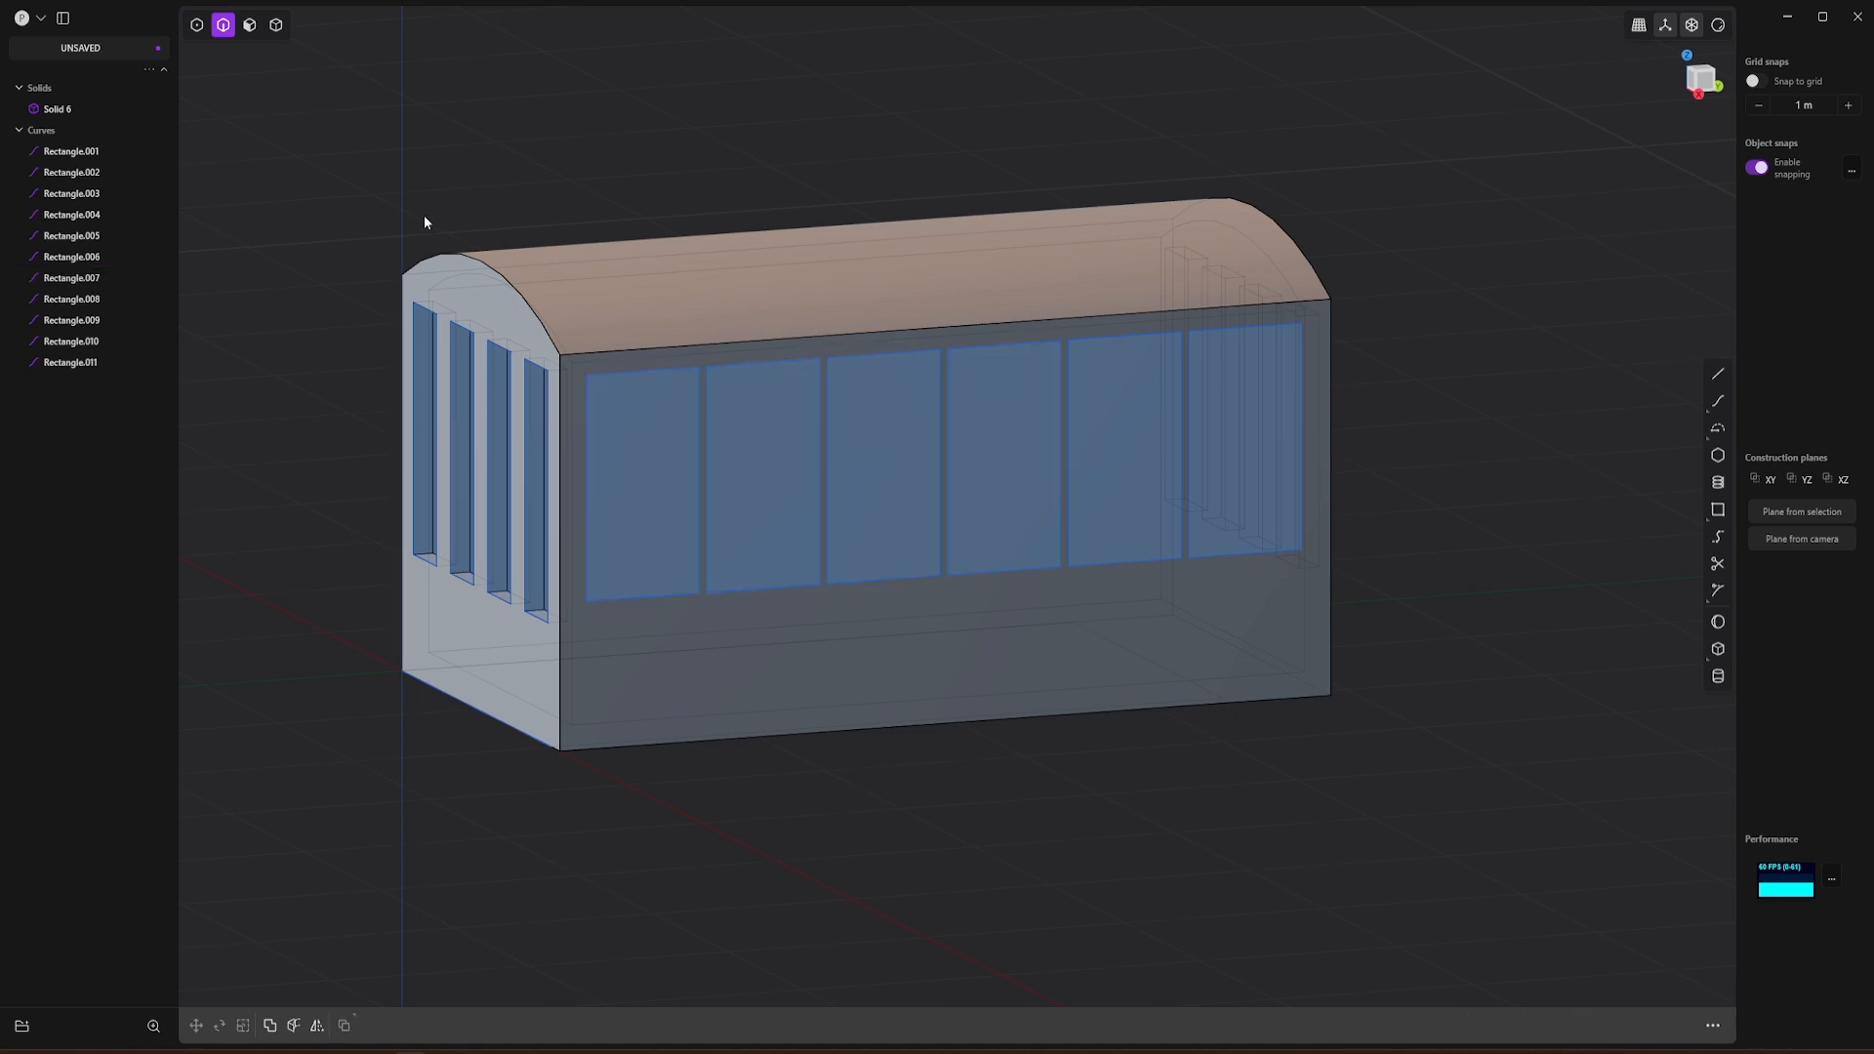
Step: Extrude the six side window regions through the gondola's width and out past the opposite wall as separate solids
left_click(249, 25)
key("e")
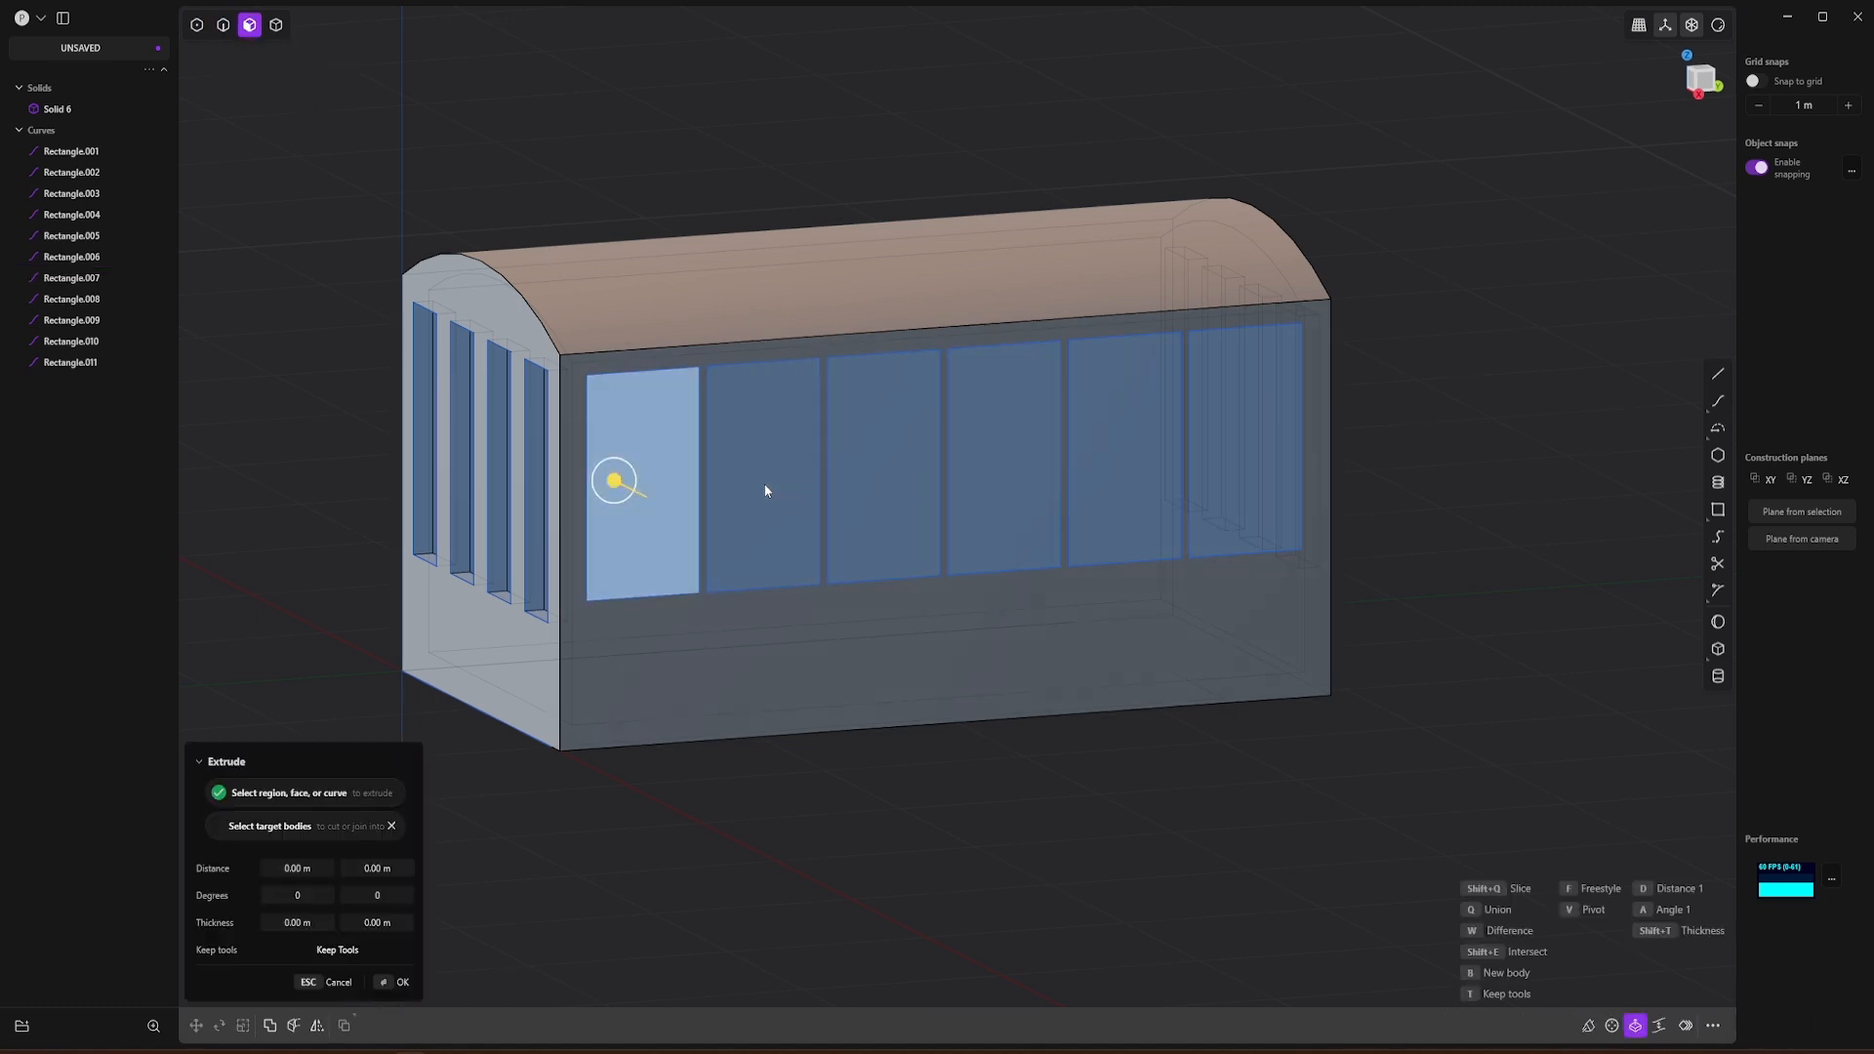
left_click(621, 476)
left_click(765, 472)
left_click(882, 469)
left_click(1009, 461)
left_click(1122, 451)
left_click(1208, 447)
middle_click_drag(1029, 641, 1081, 577)
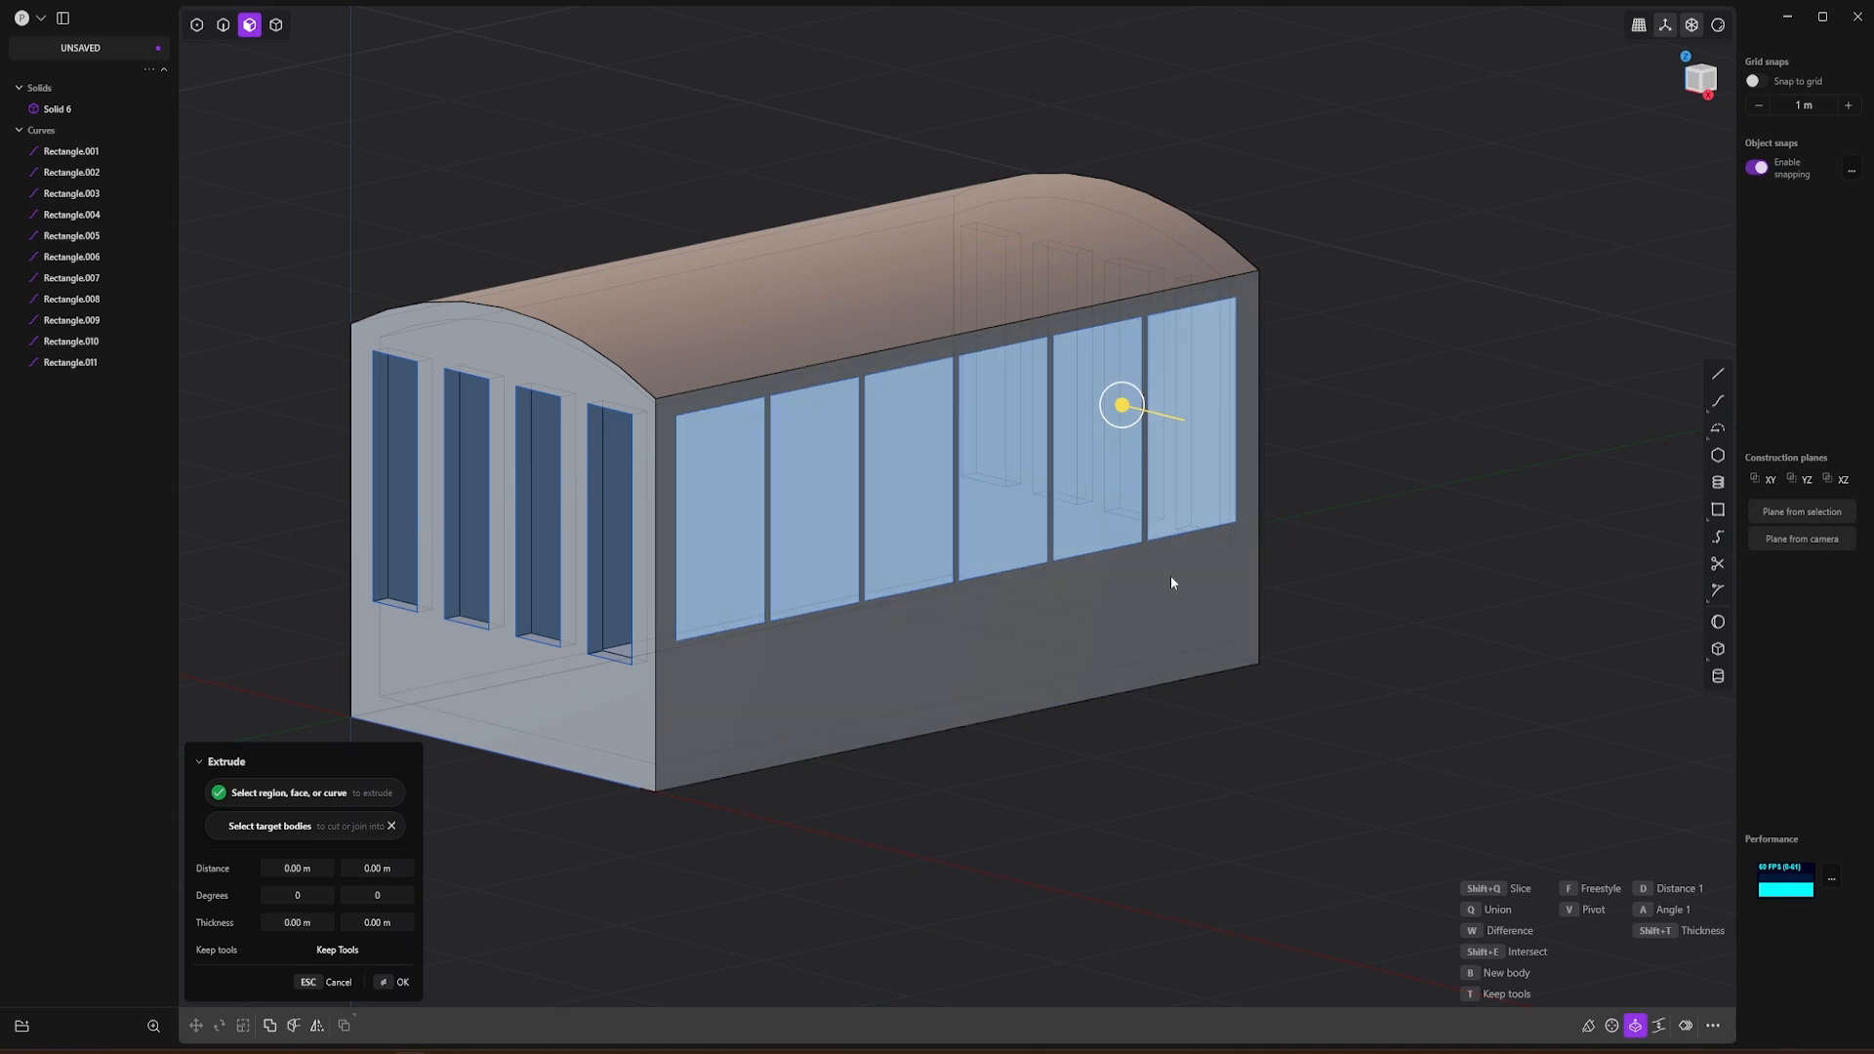
scroll(1172, 583, "down", 5)
scroll(1048, 586, "up", 4)
left_click_drag(1123, 473, 784, 396)
middle_click_drag(529, 344, 578, 357)
key("Return")
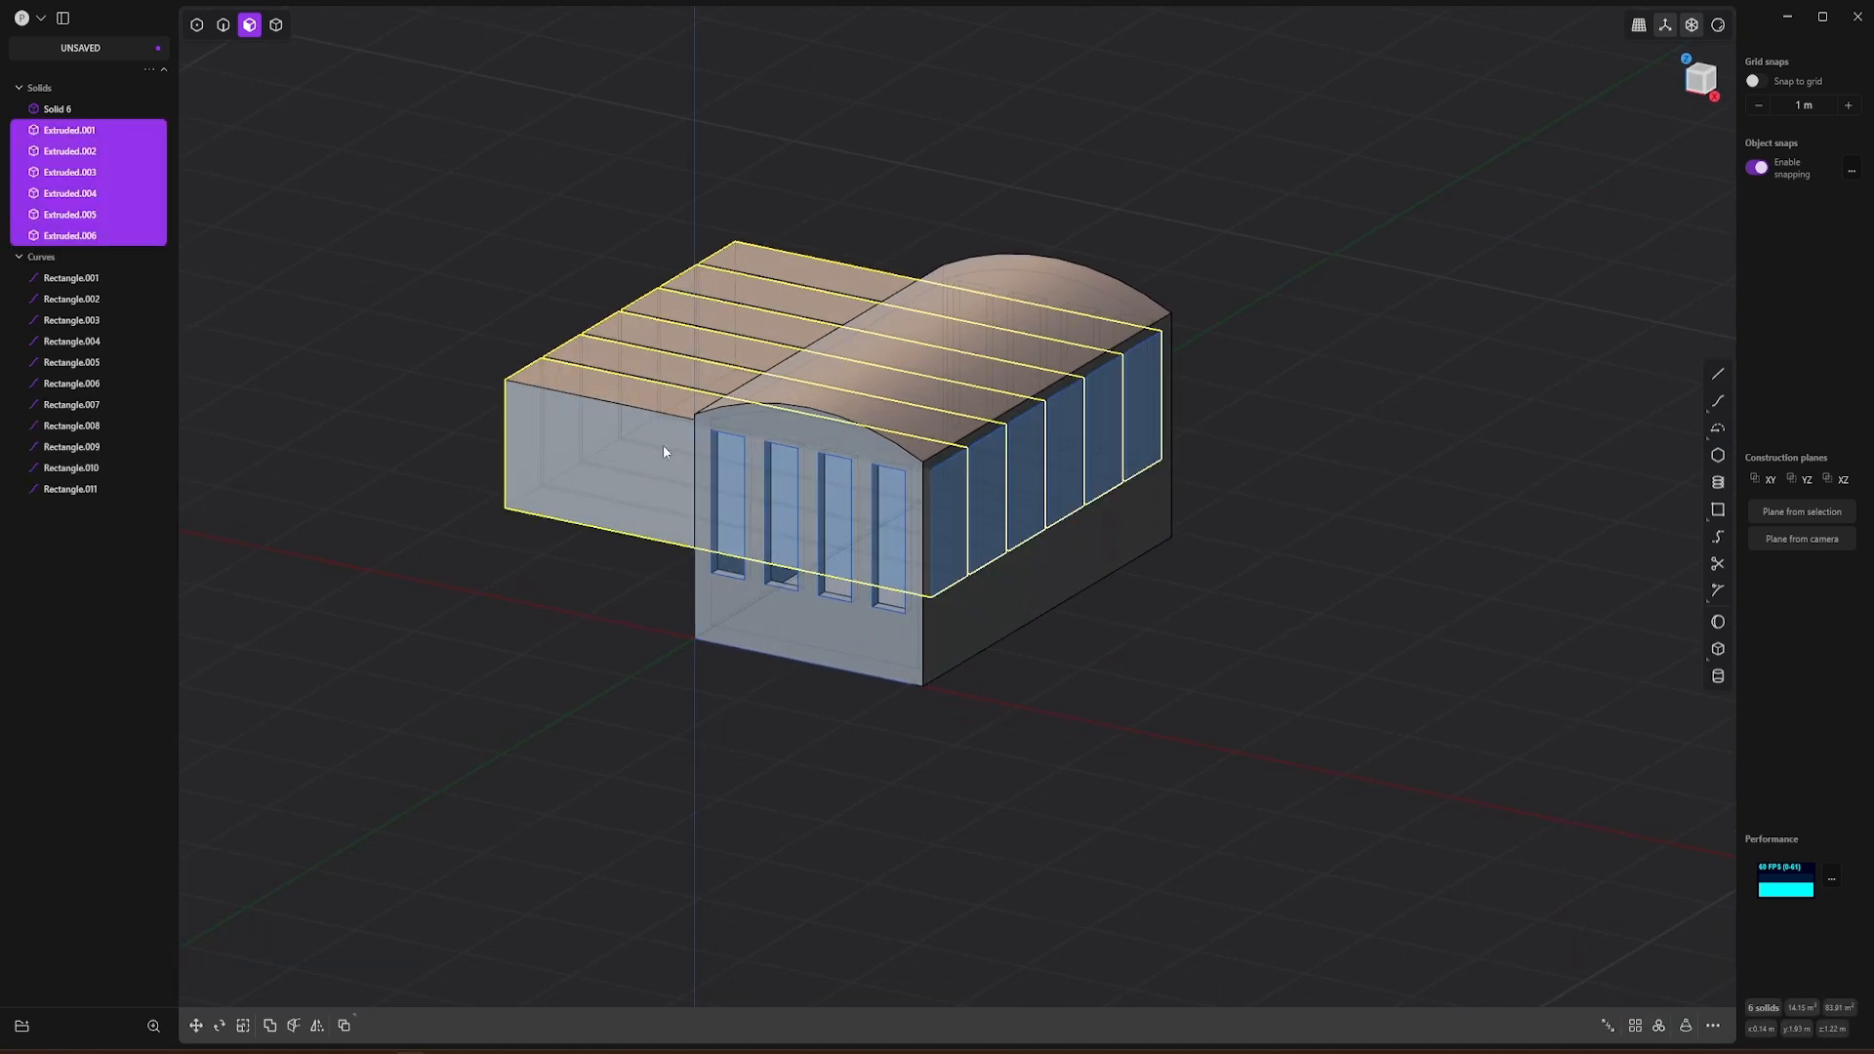
Step: Move the six extruded solids about 0.906 m along X so they stick out of both side walls
key("g")
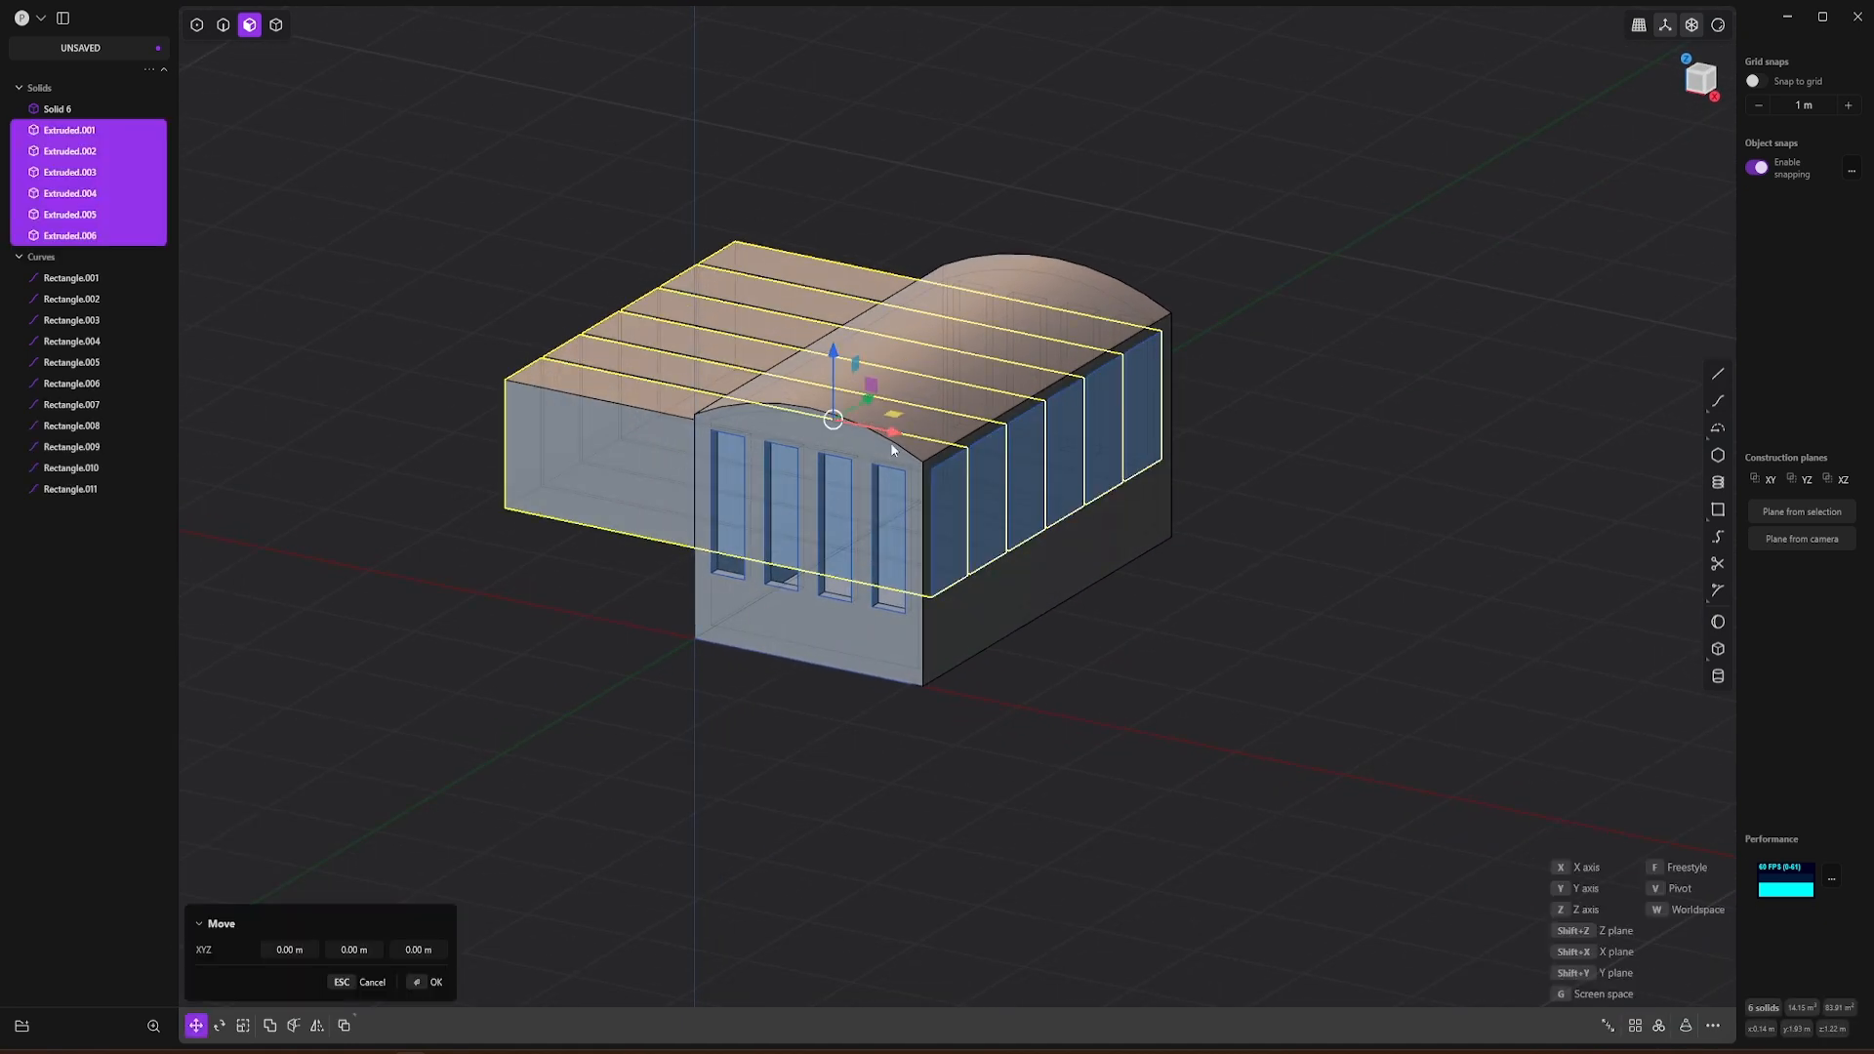
left_click_drag(898, 434, 989, 462)
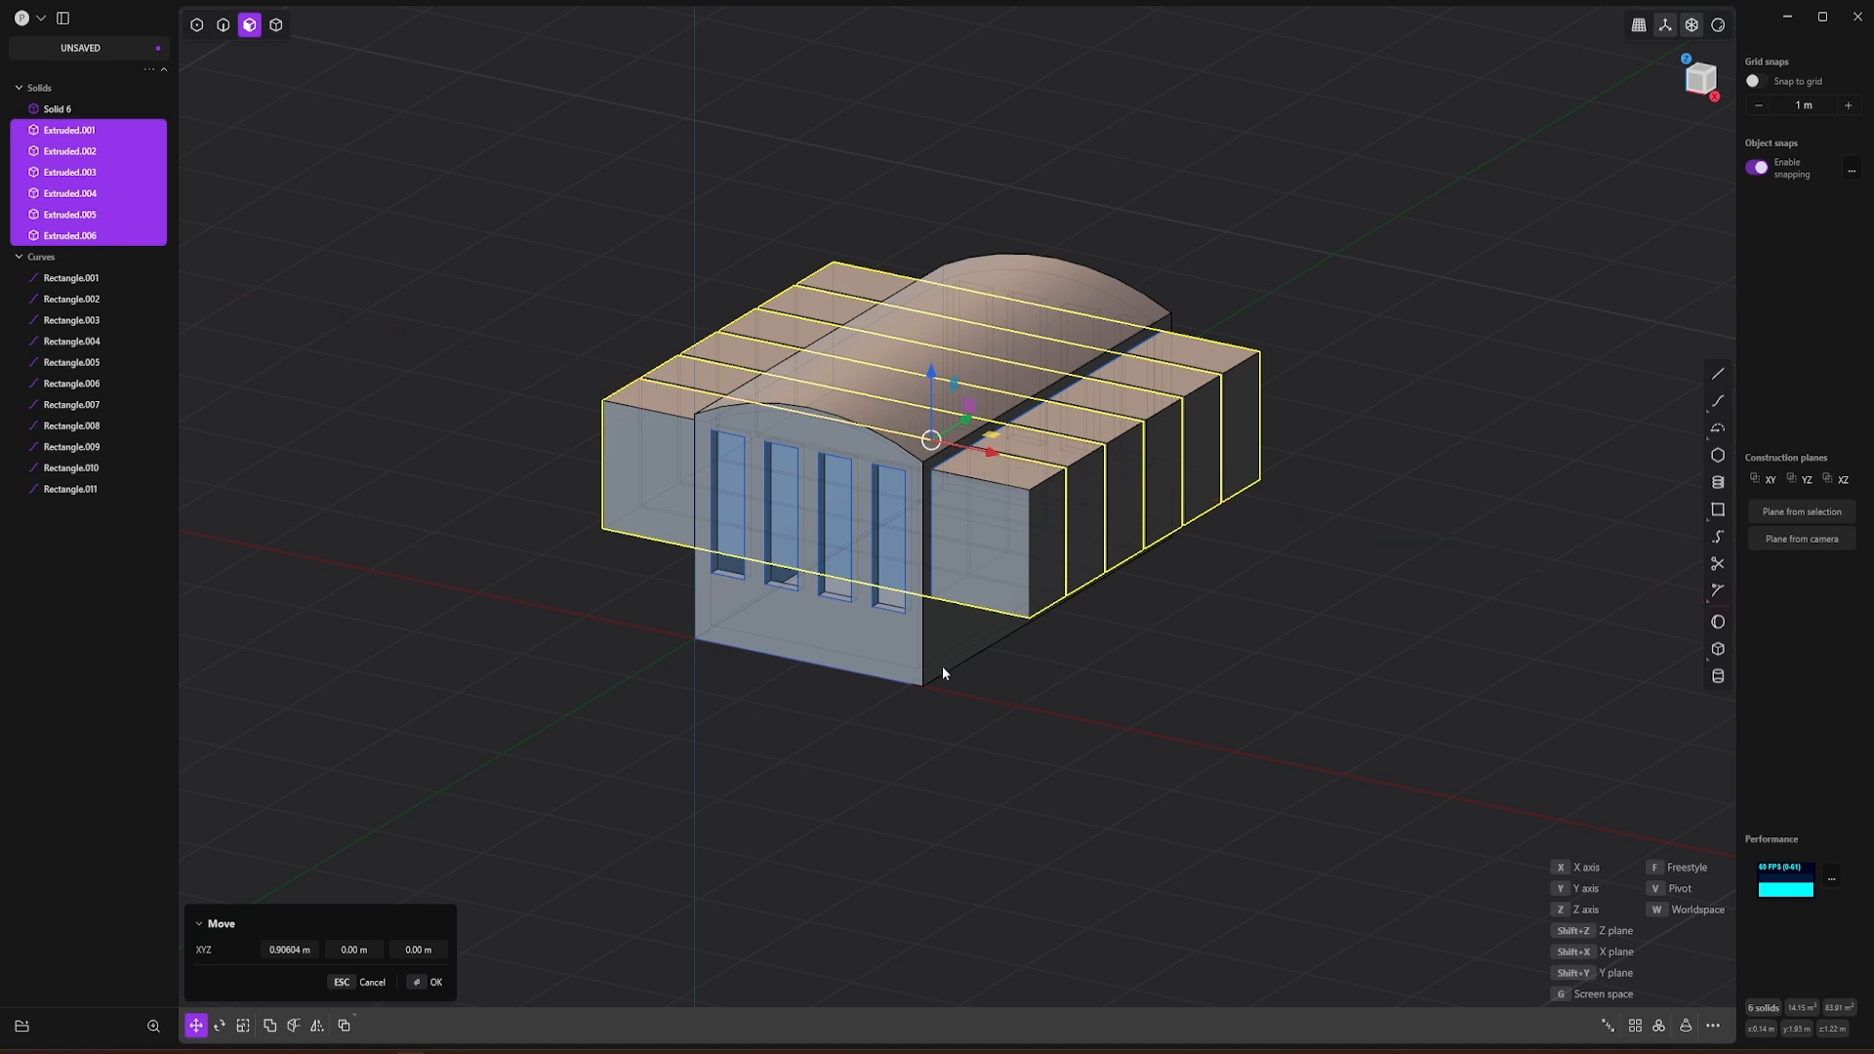
scroll(941, 666, "up", 2)
key("Return")
left_click(1072, 688)
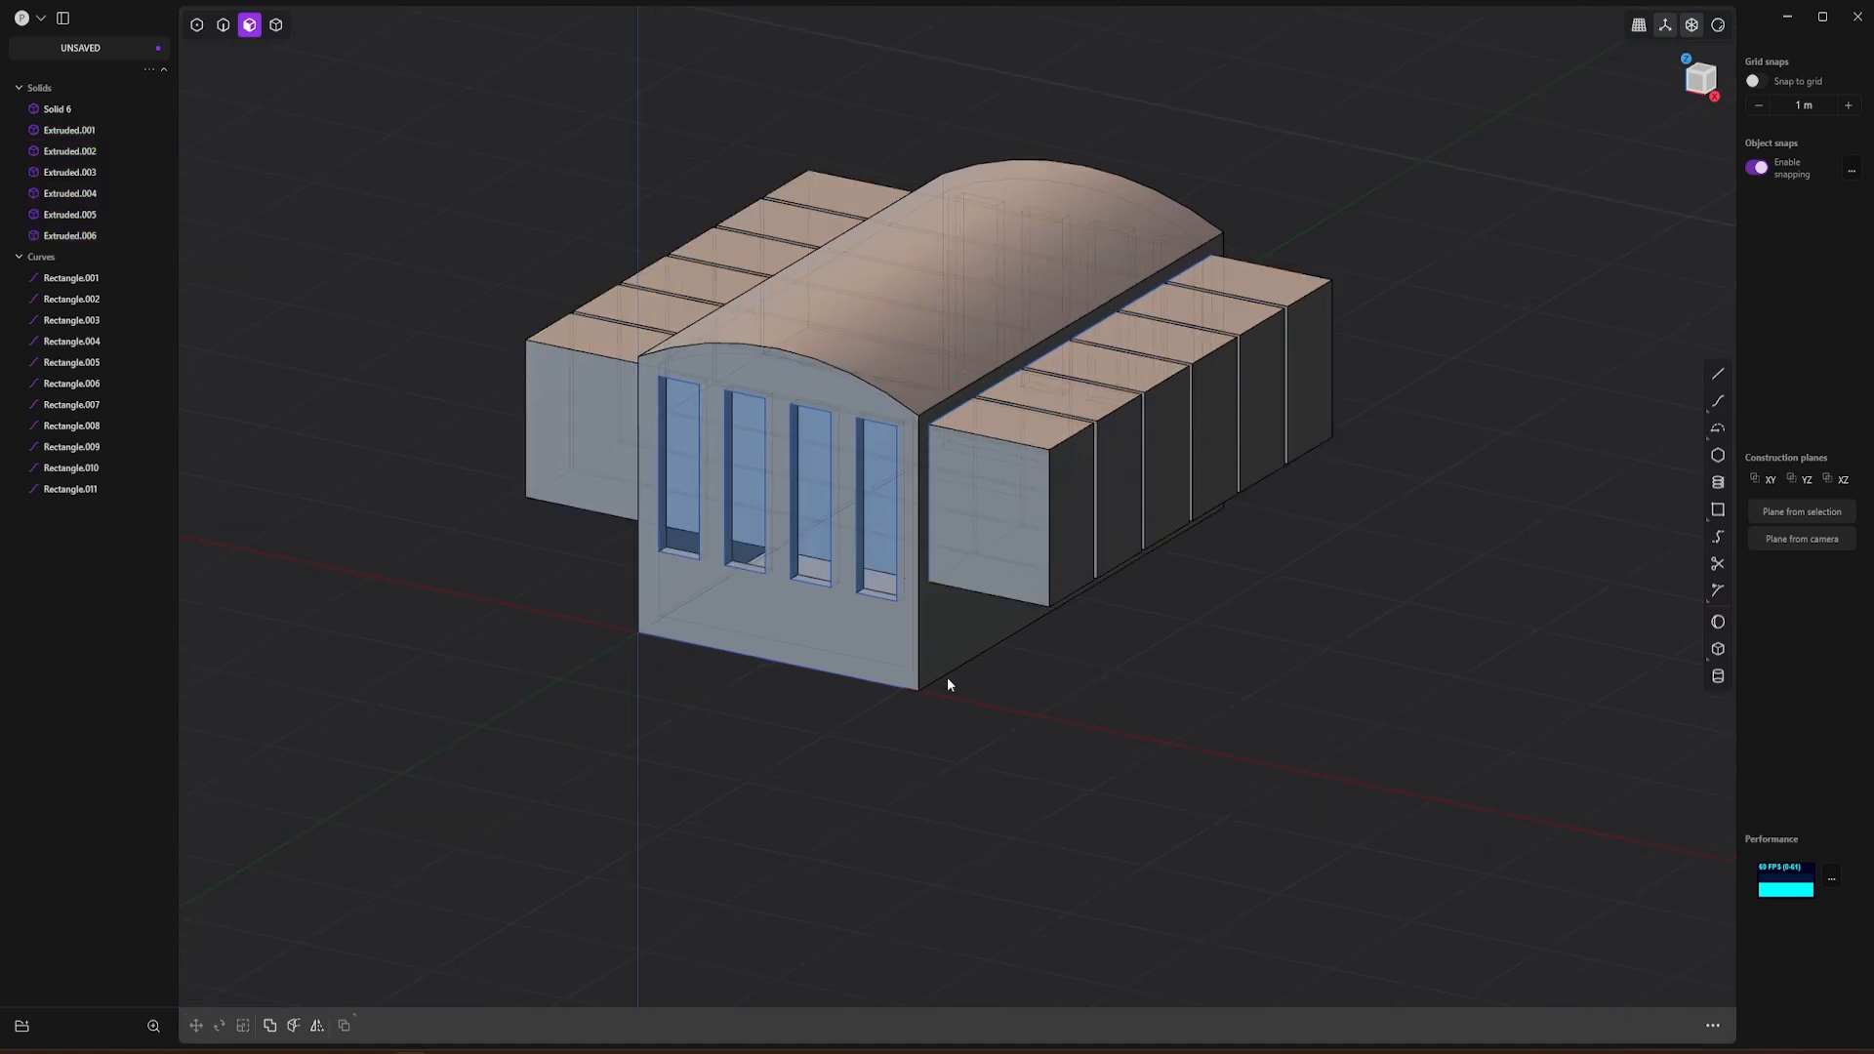
Step: Subtract the six extruded window solids from the gondola body with a Boolean difference
left_click(899, 657)
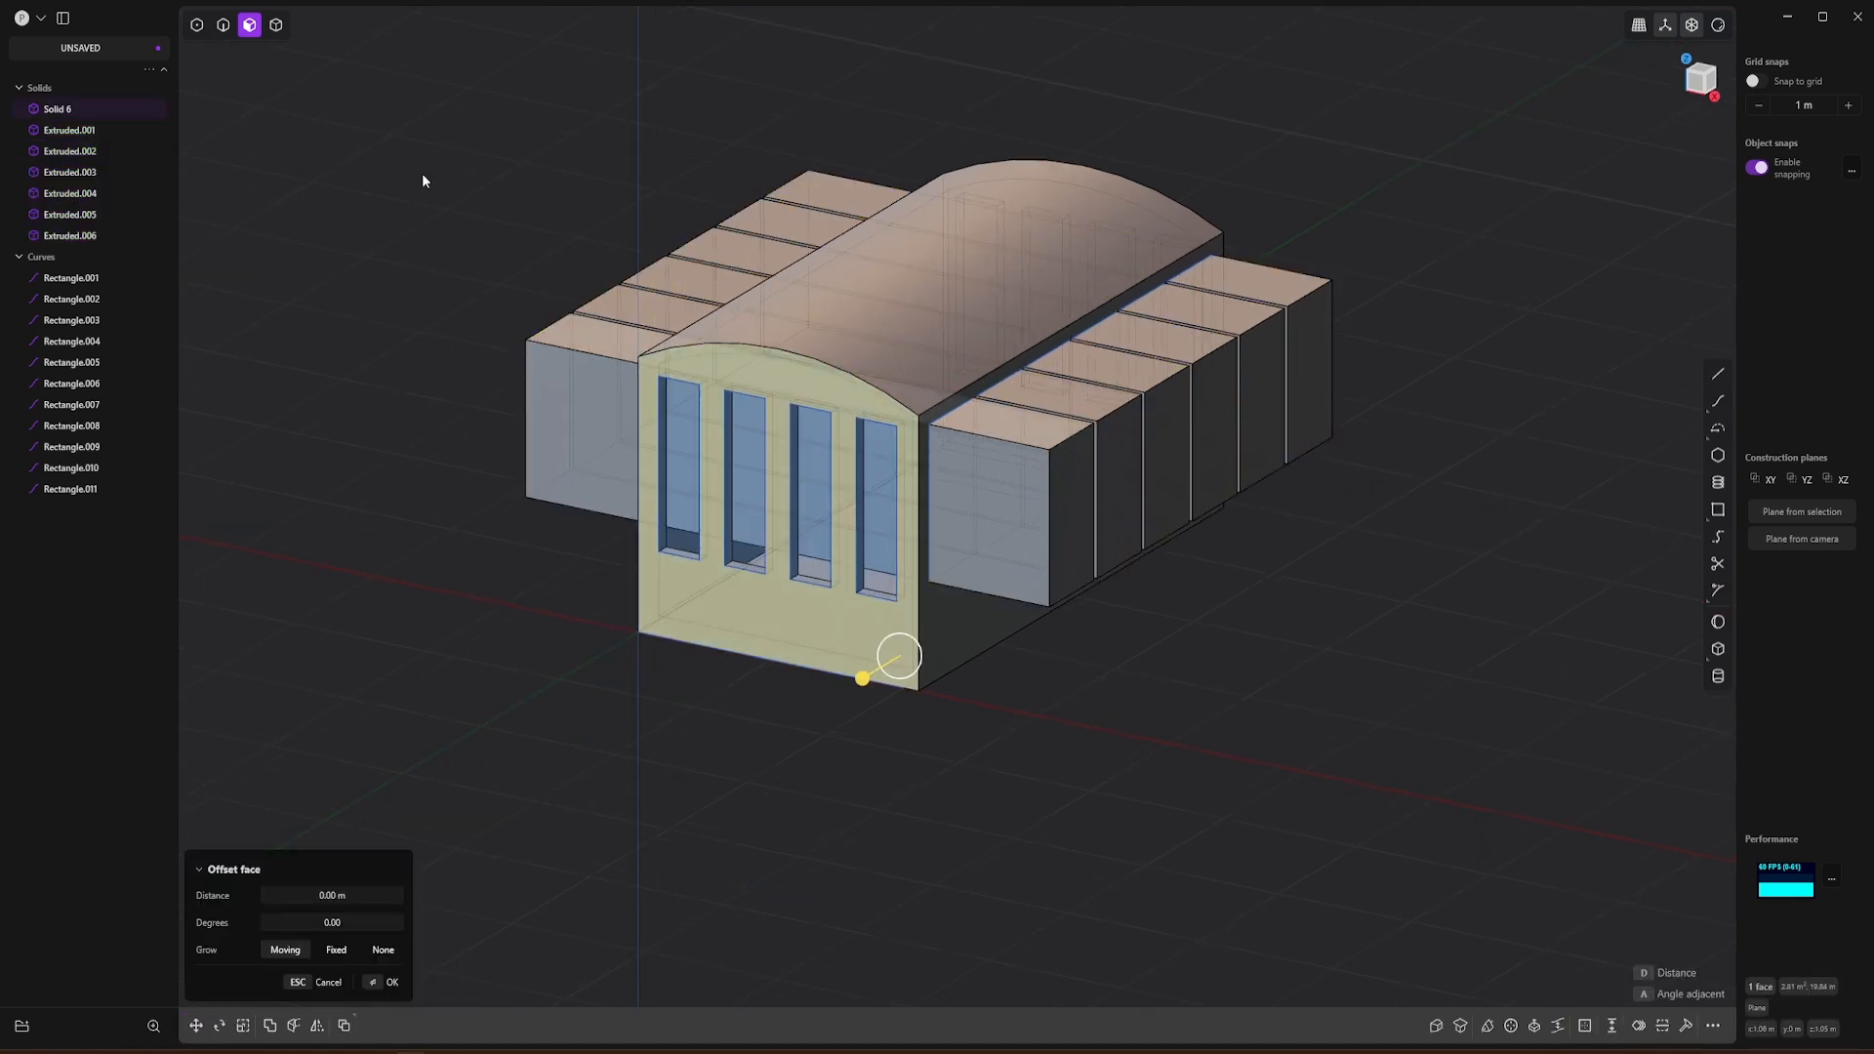
key("Escape")
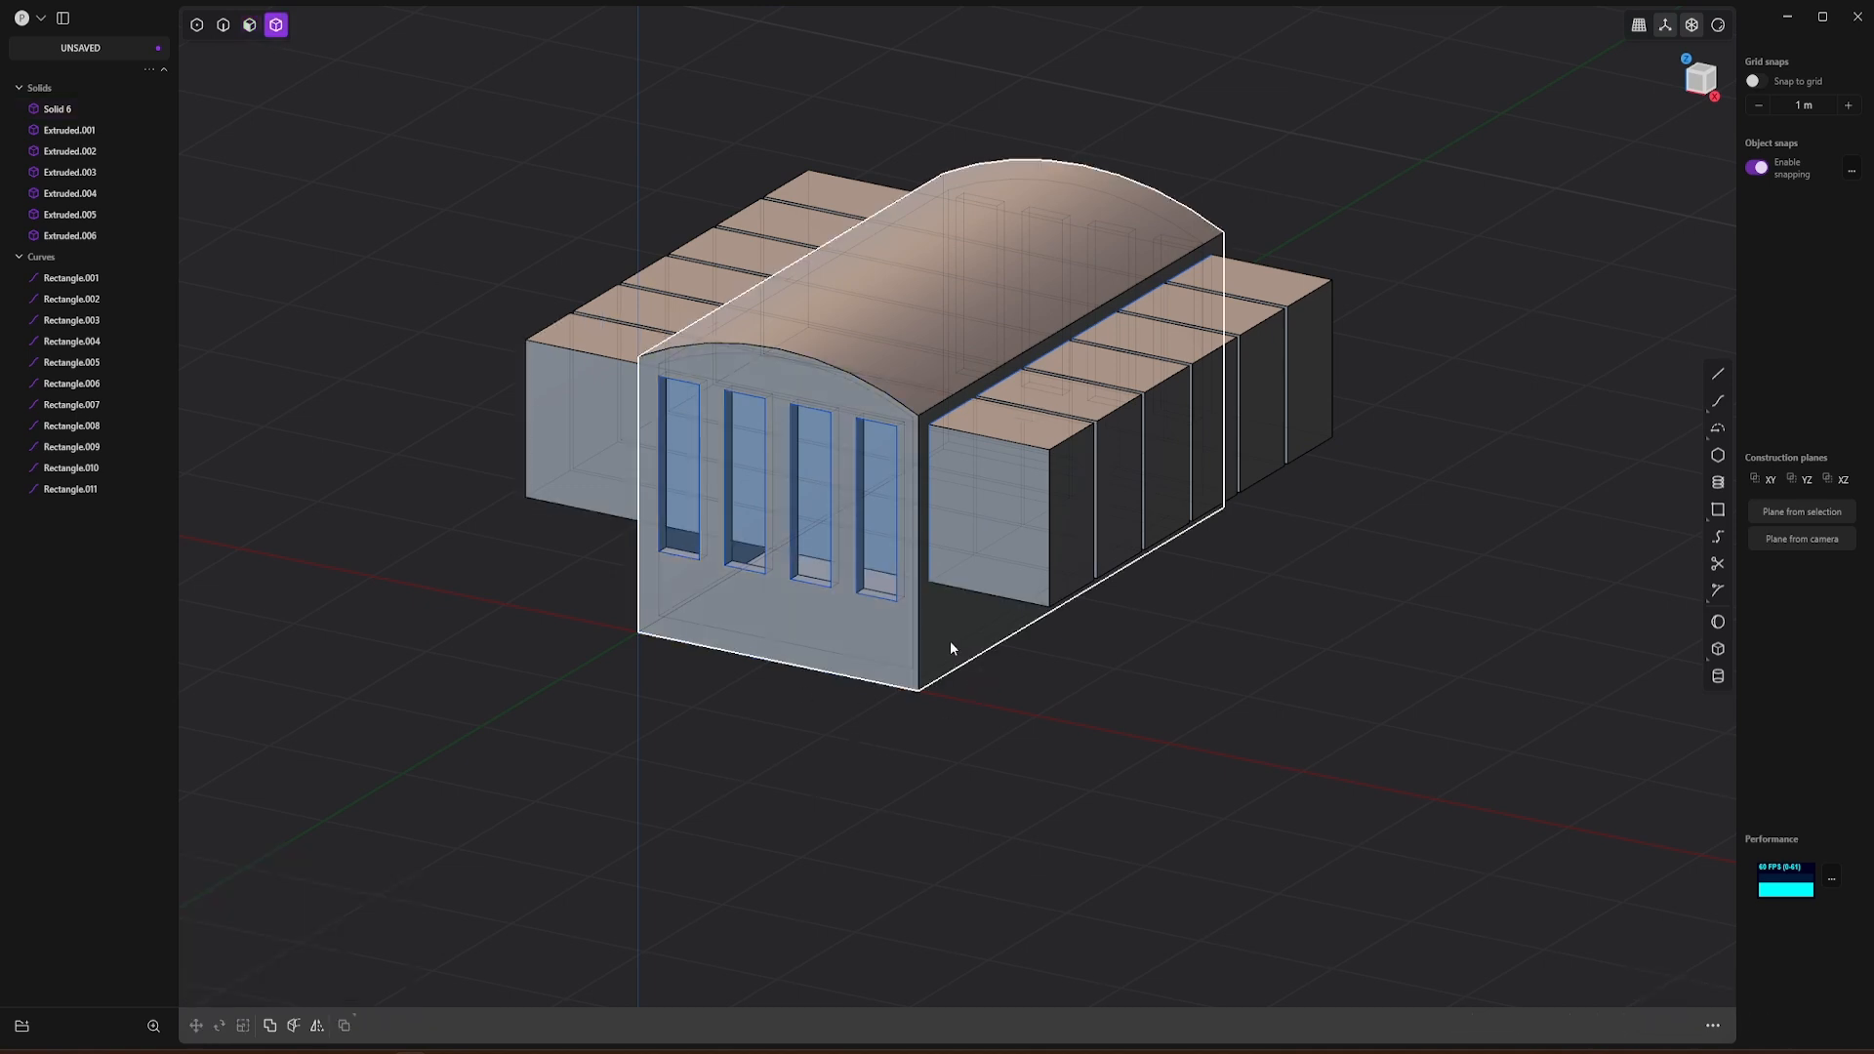
left_click(952, 647)
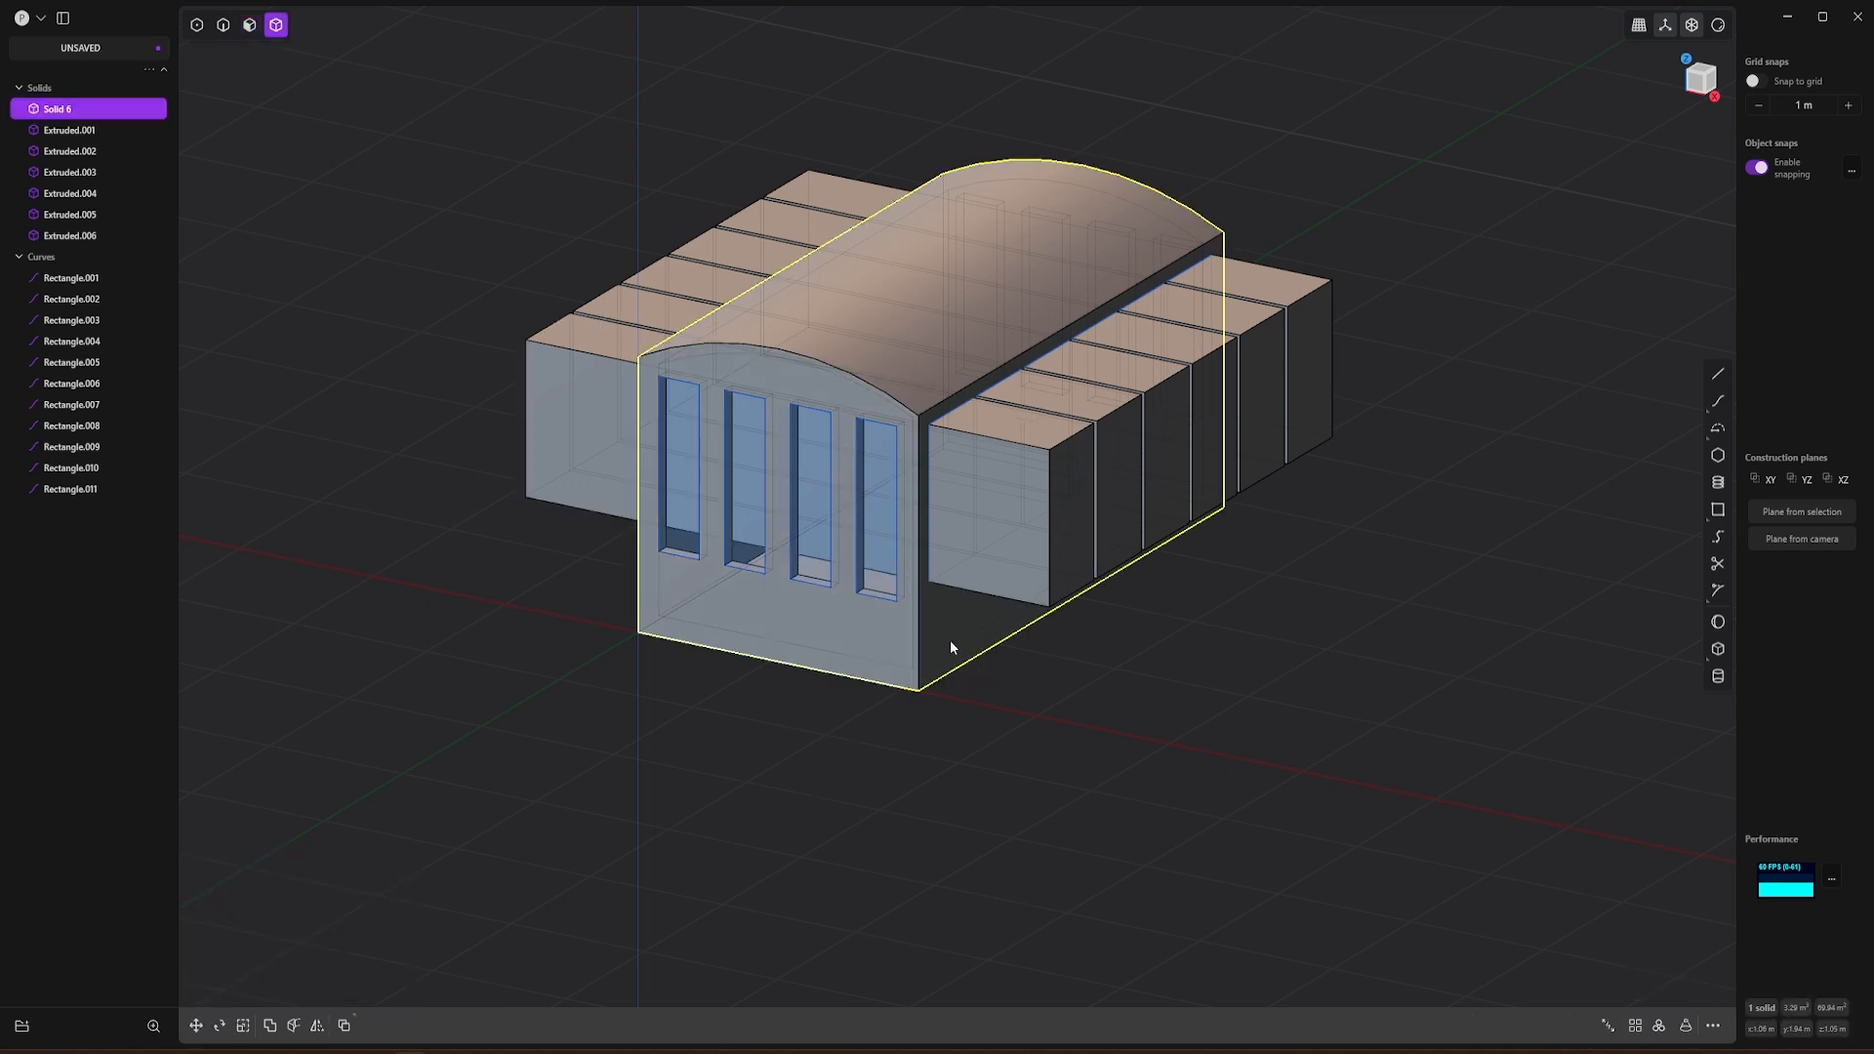
key("q")
left_click(1012, 523)
left_click(1081, 390)
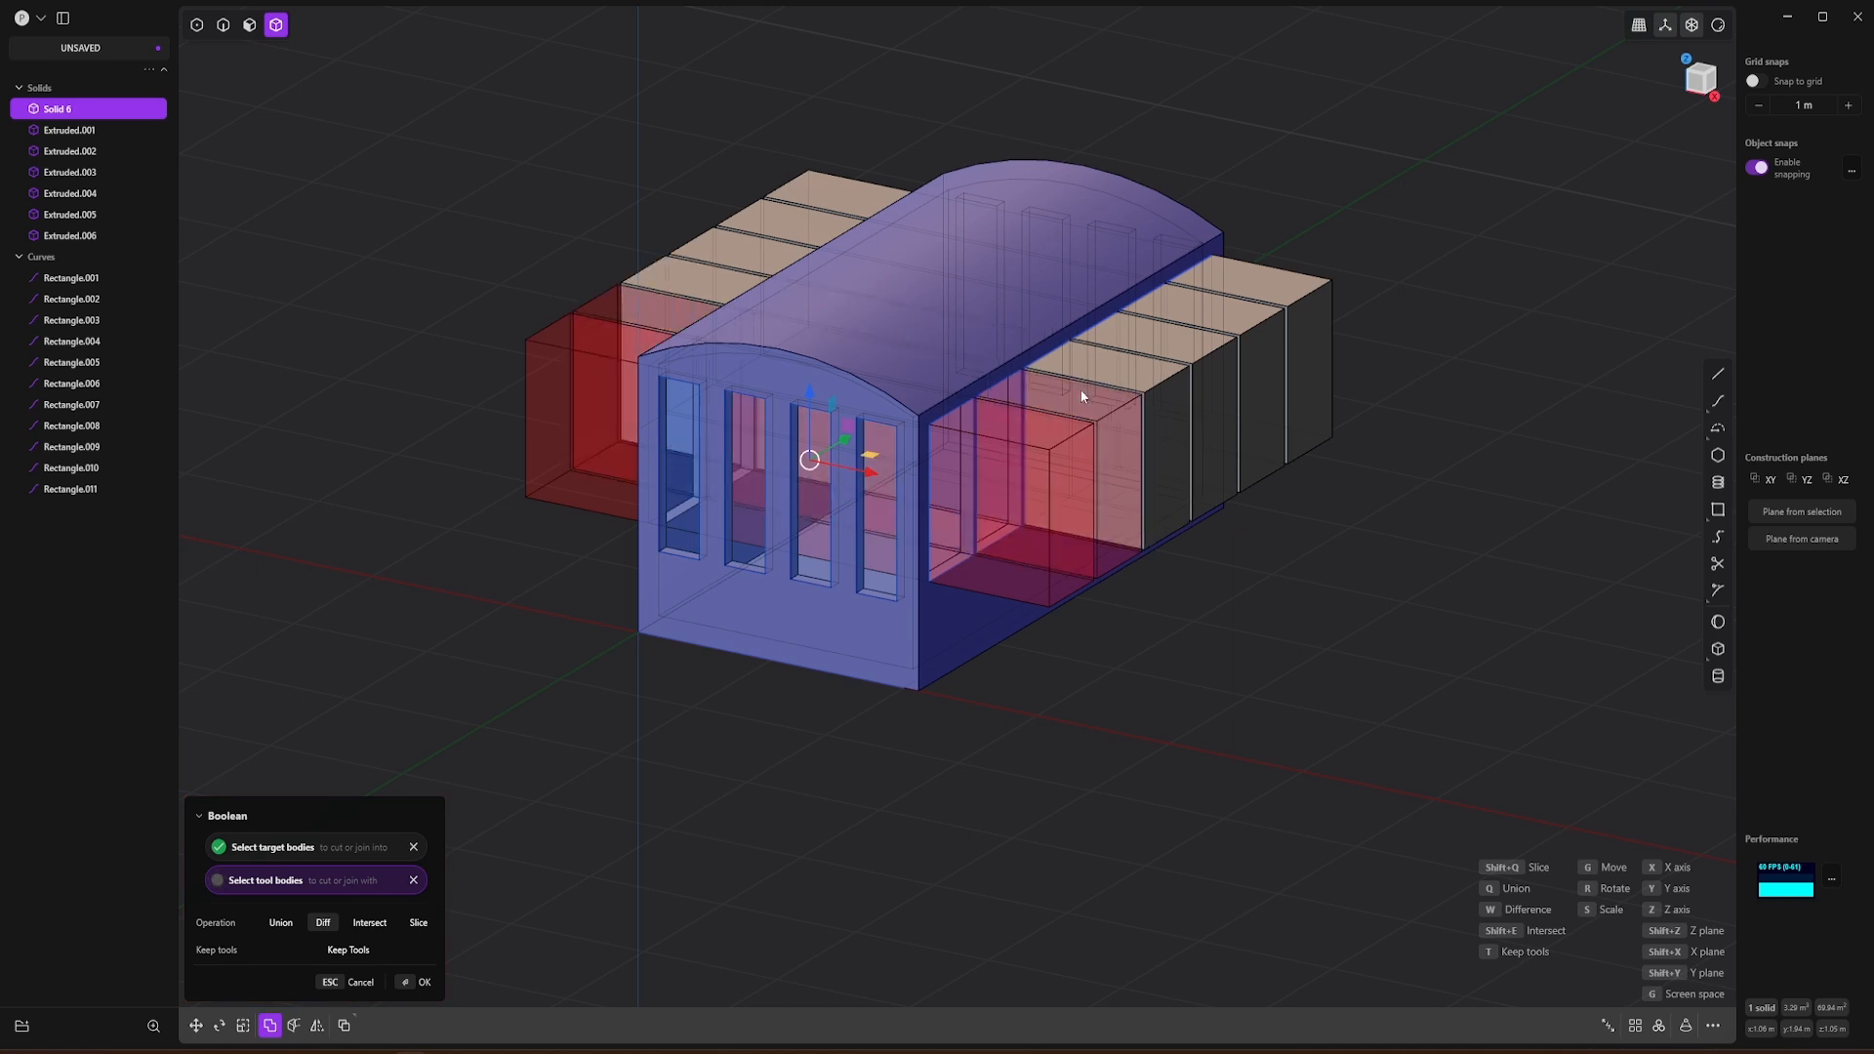
left_click(1118, 363)
left_click(1157, 335)
left_click(1206, 312)
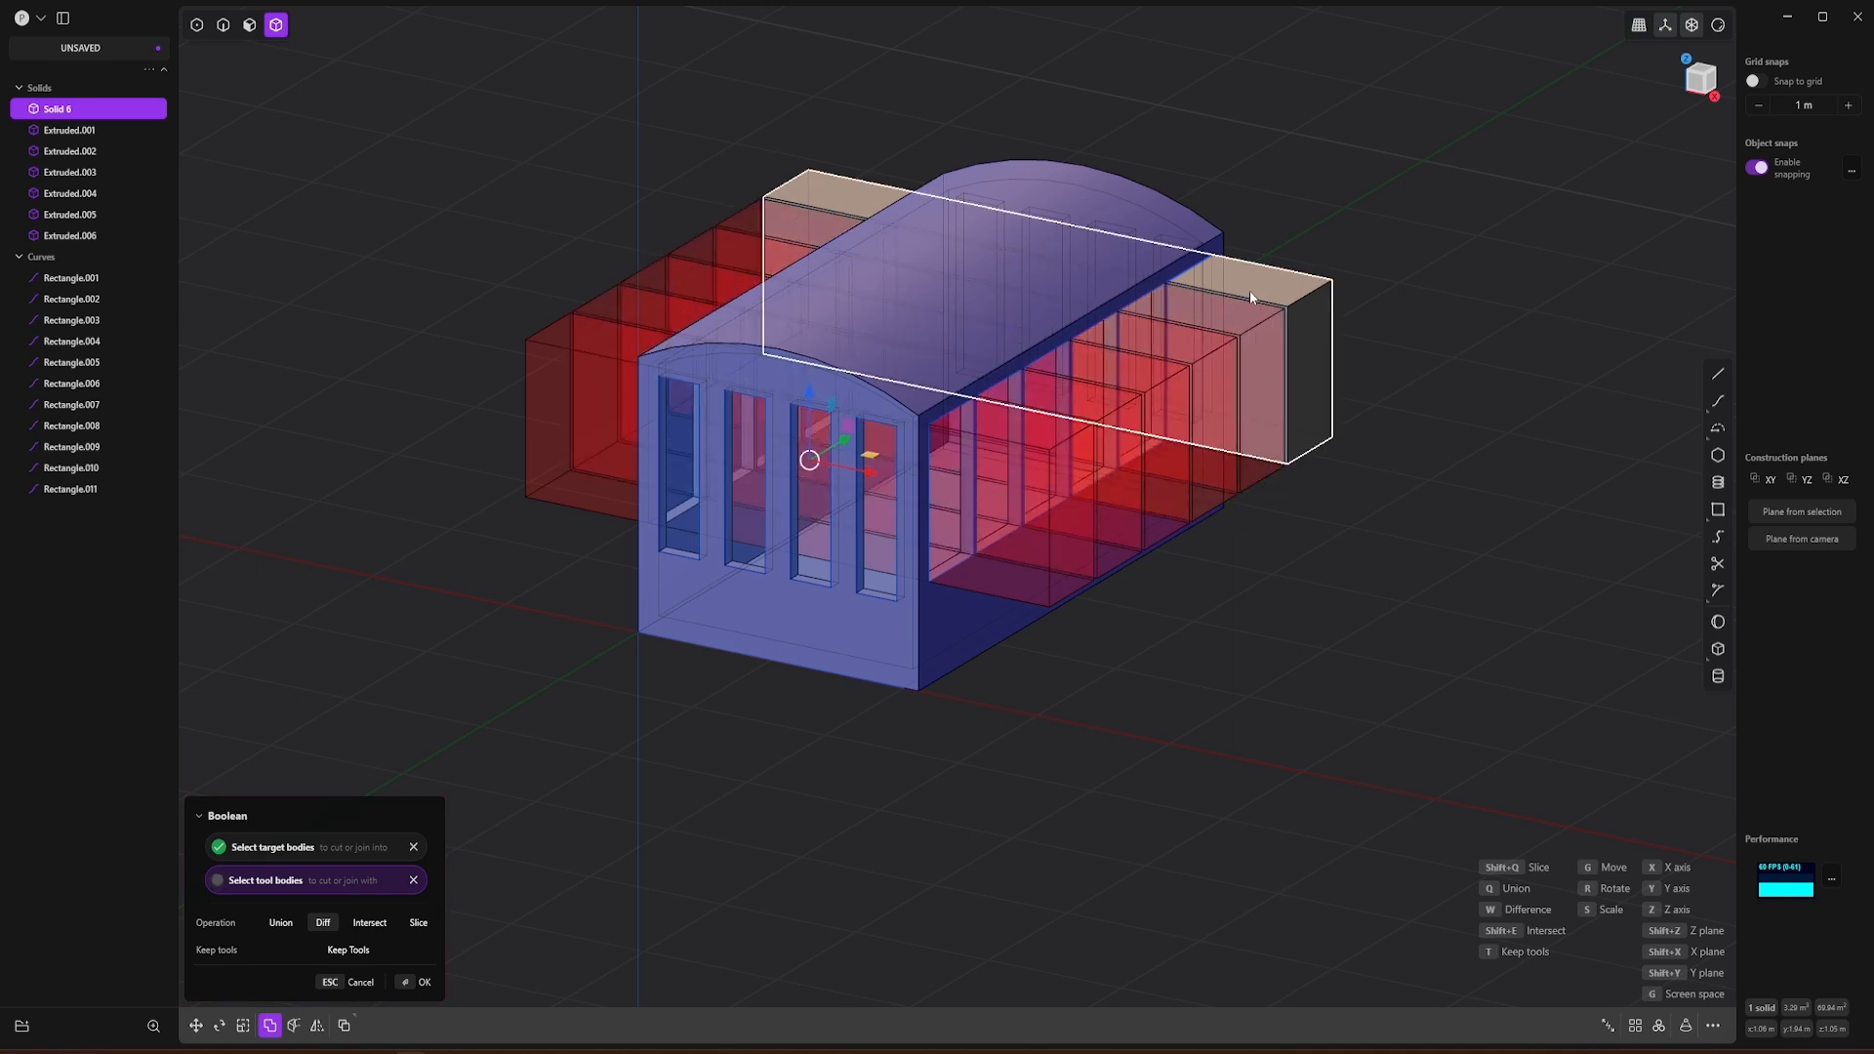
left_click(1251, 291)
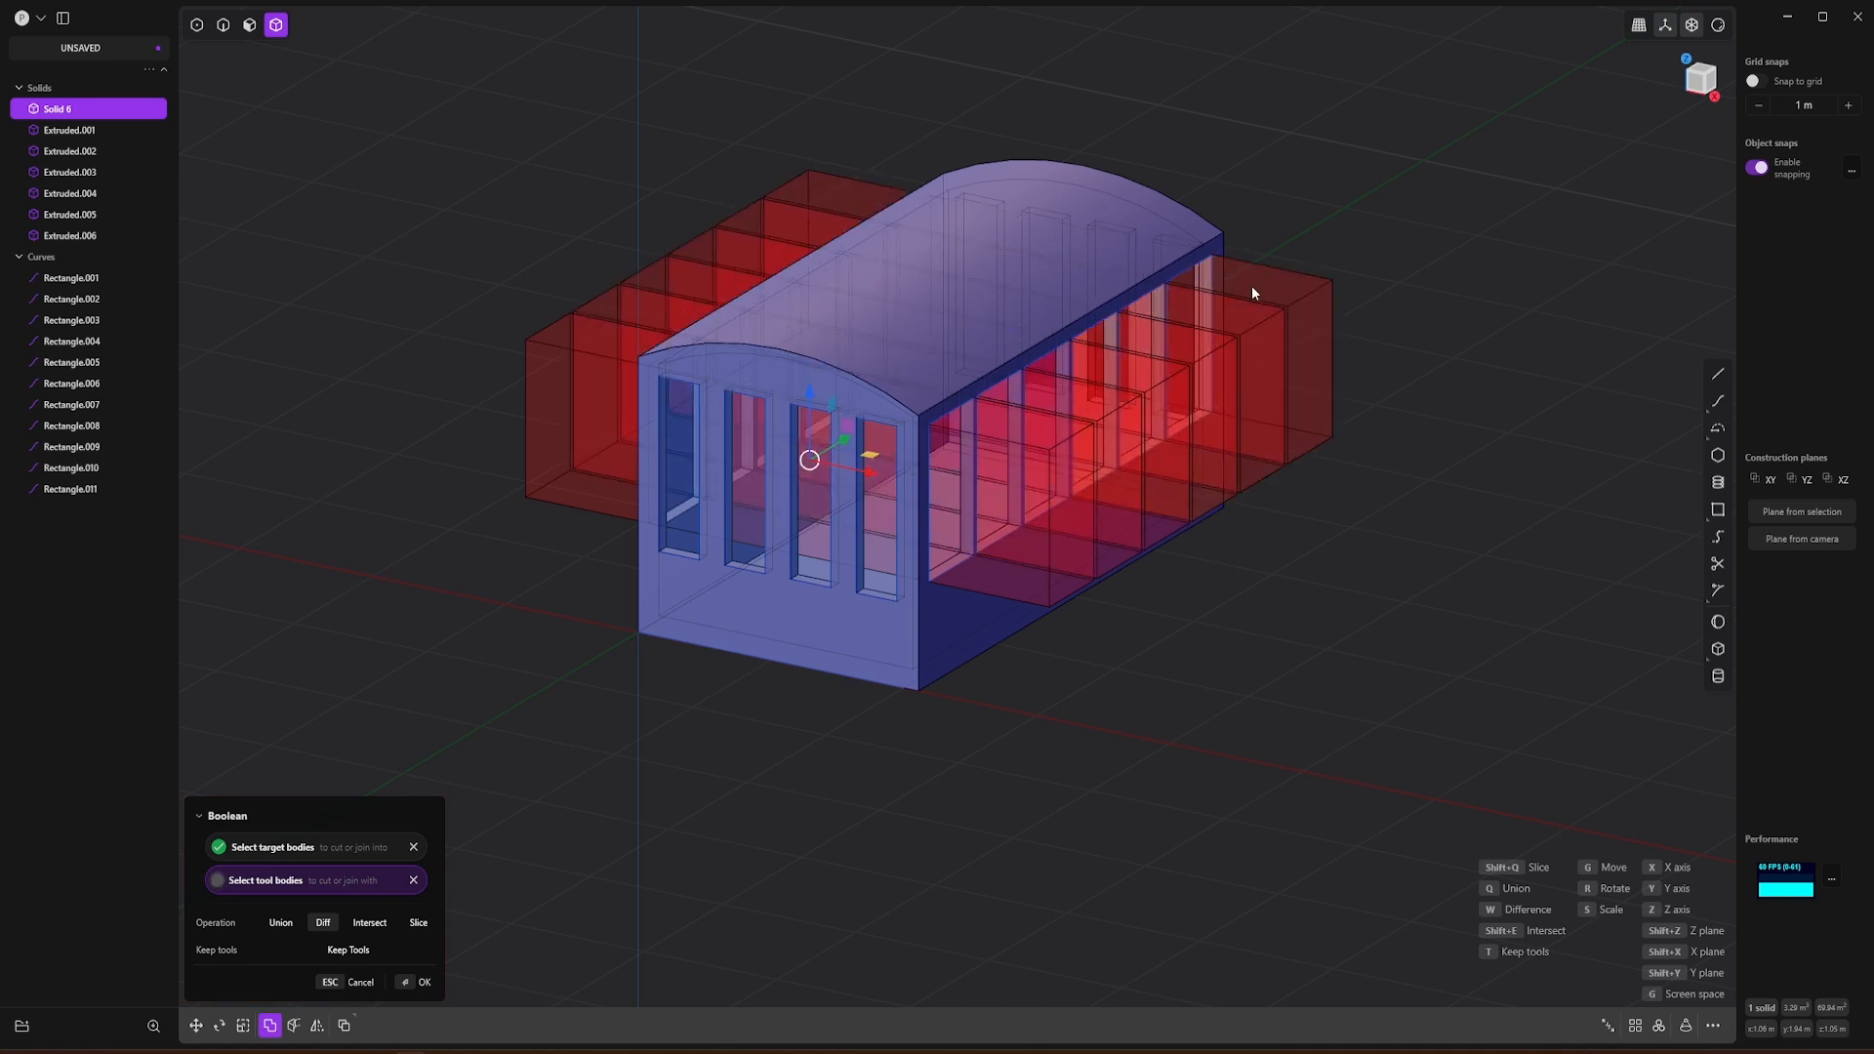
left_click(423, 981)
left_click(783, 759)
middle_click_drag(800, 686, 717, 666)
scroll(794, 648, "up", 5)
scroll(869, 627, "down", 2)
scroll(803, 534, "up", 3)
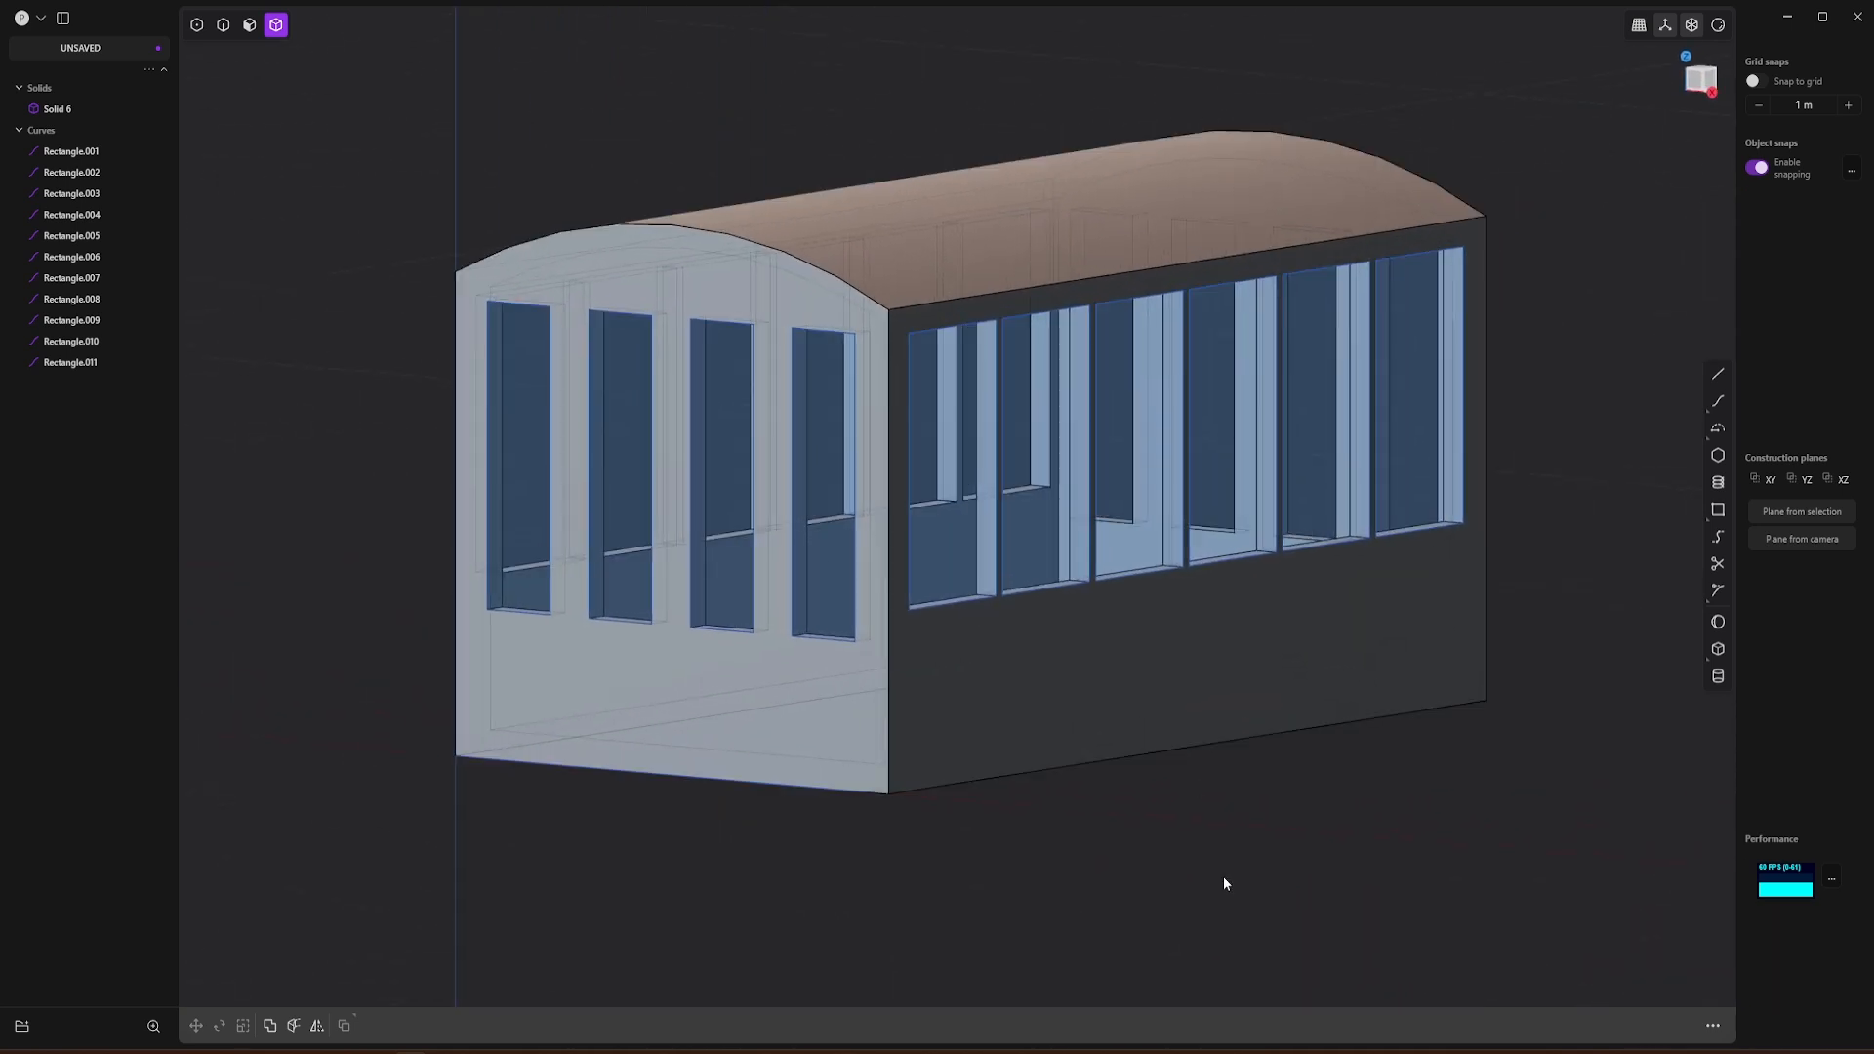
left_click(222, 24)
left_click(689, 227)
key("f")
left_click(929, 304)
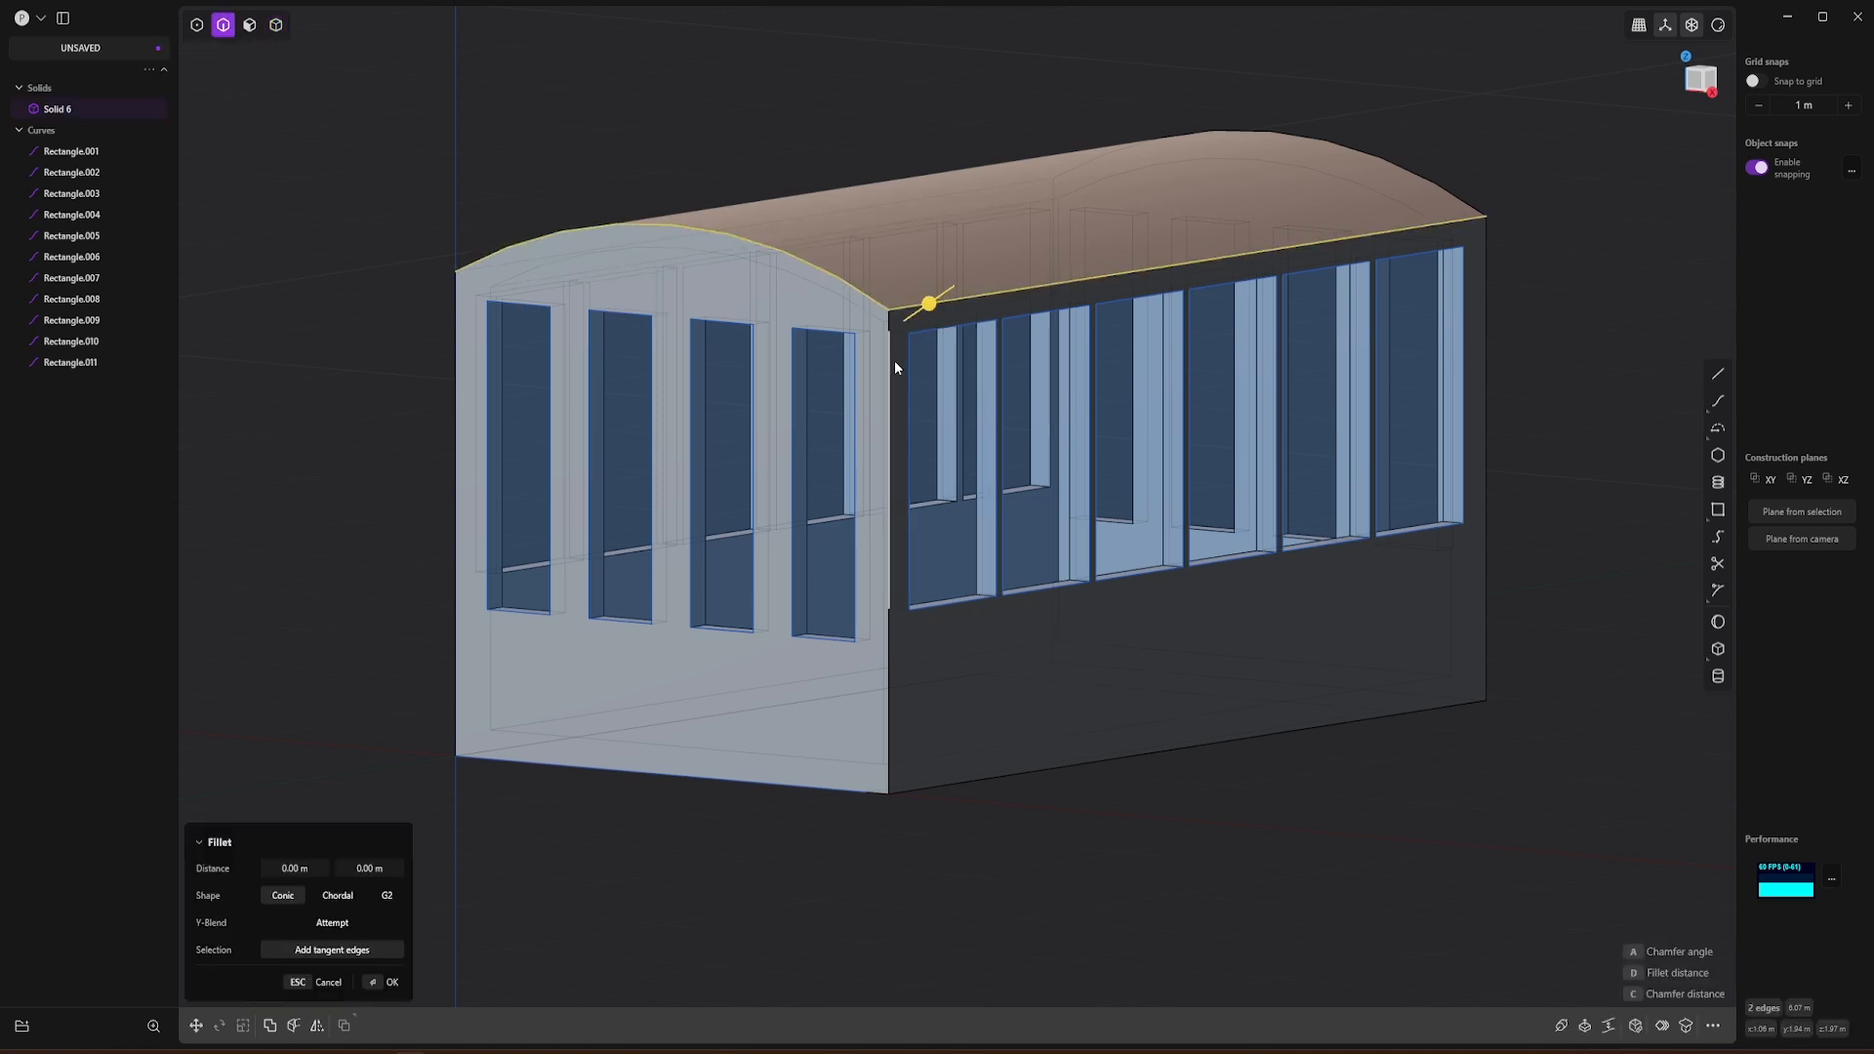
left_click(888, 371)
left_click(885, 672)
key("Escape")
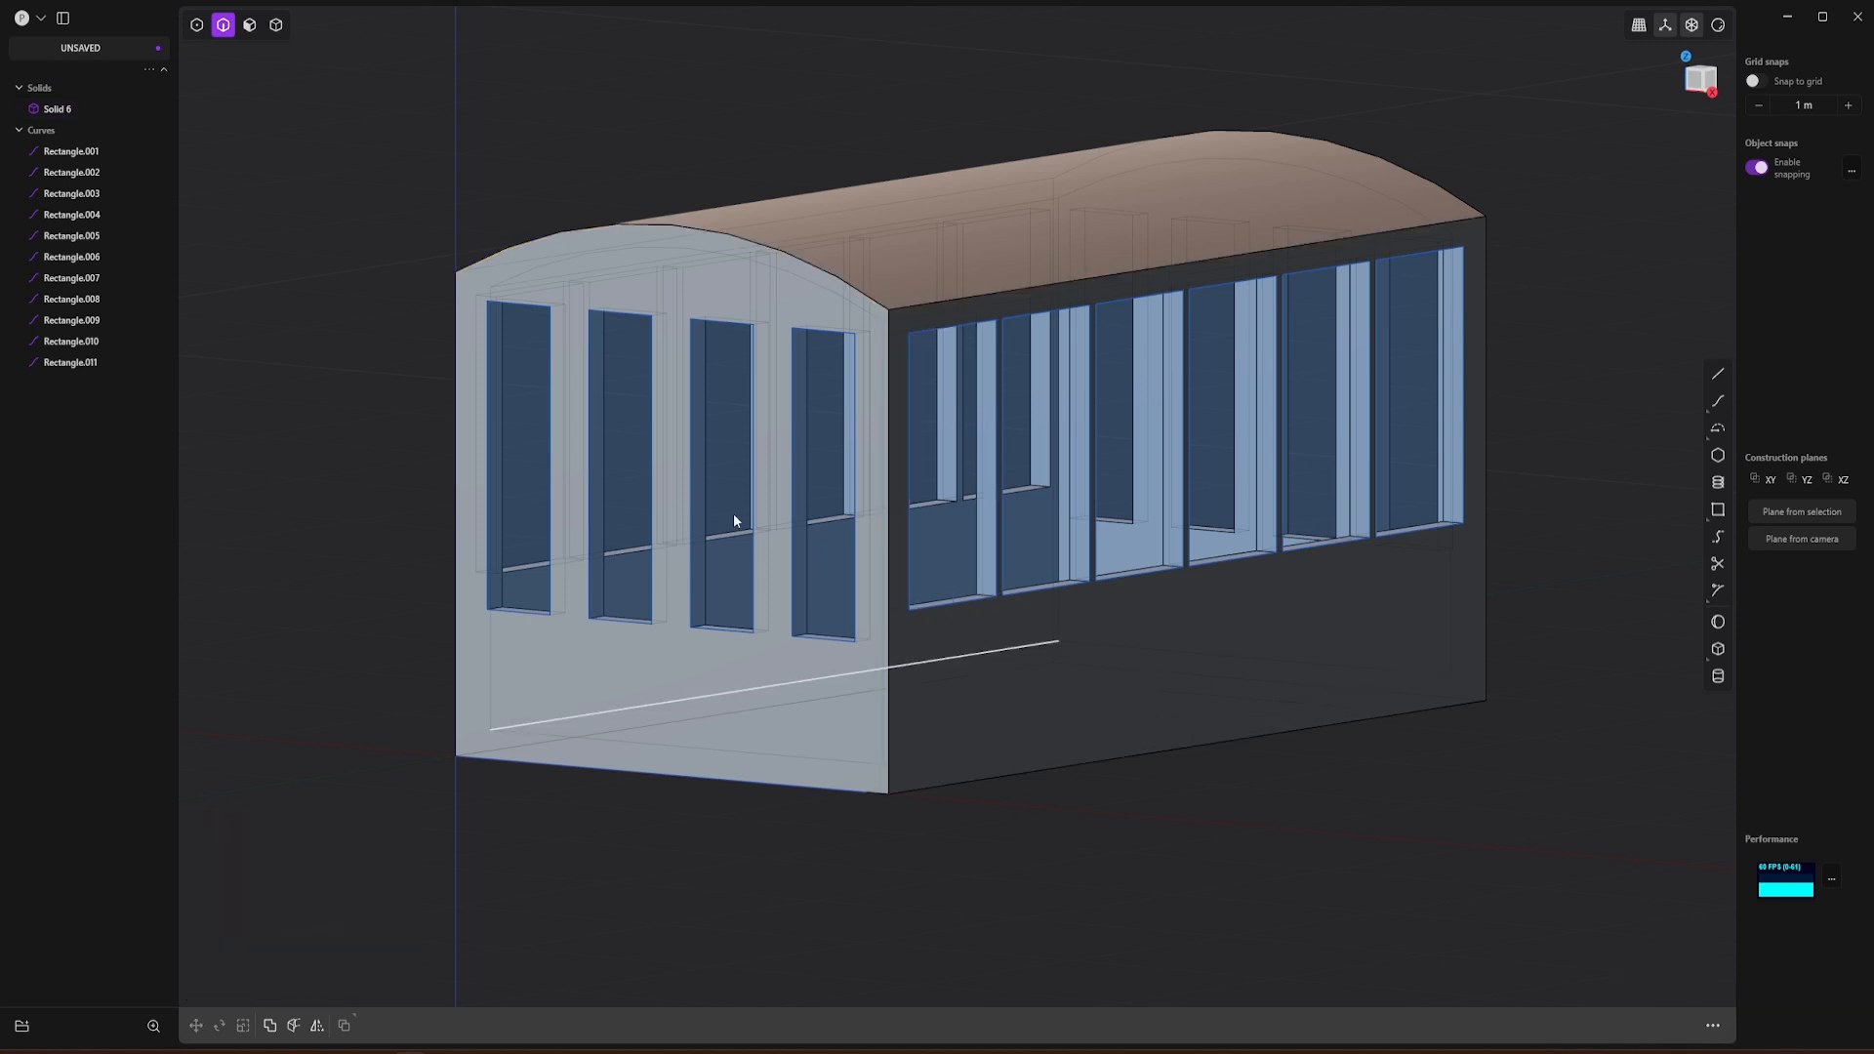
Step: Fillet the gondola's outer edges along the front arch, front corners, front base, roof sides and side wall base with a small radius
middle_click_drag(734, 512, 765, 536)
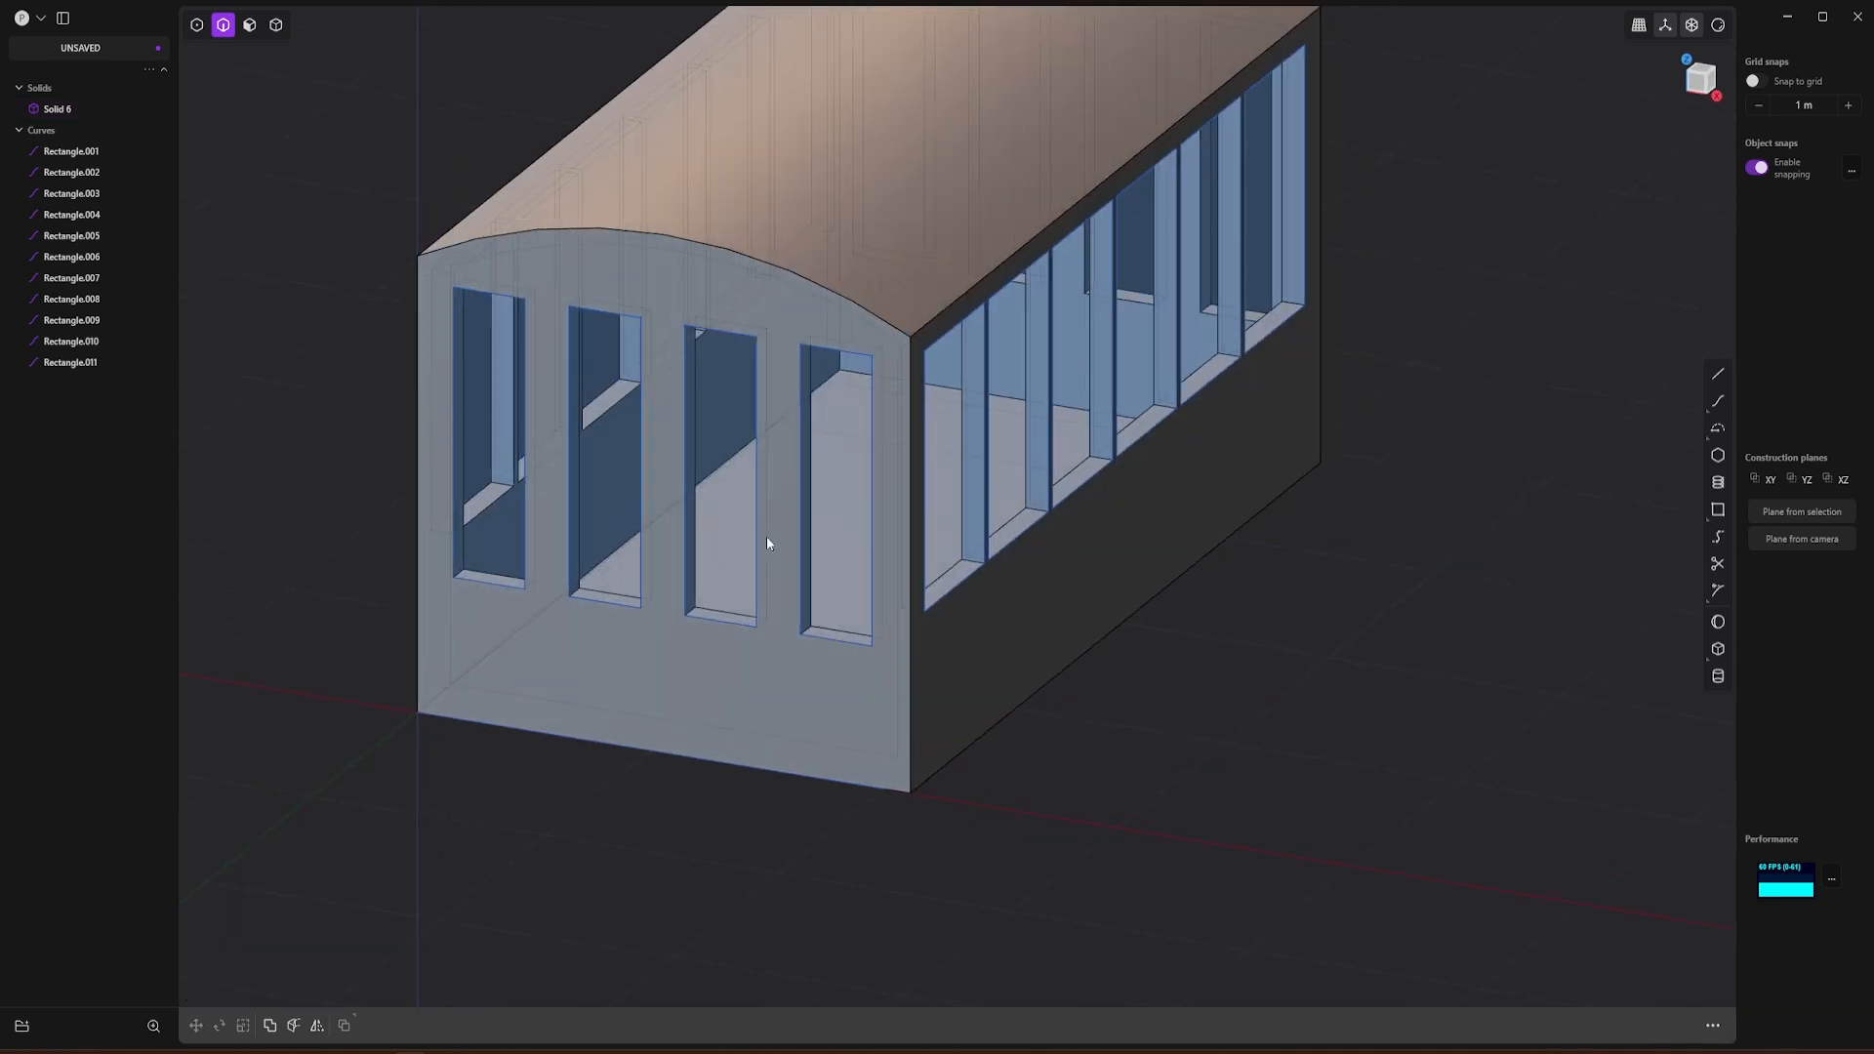
left_click(791, 270)
key("f")
left_click(946, 314)
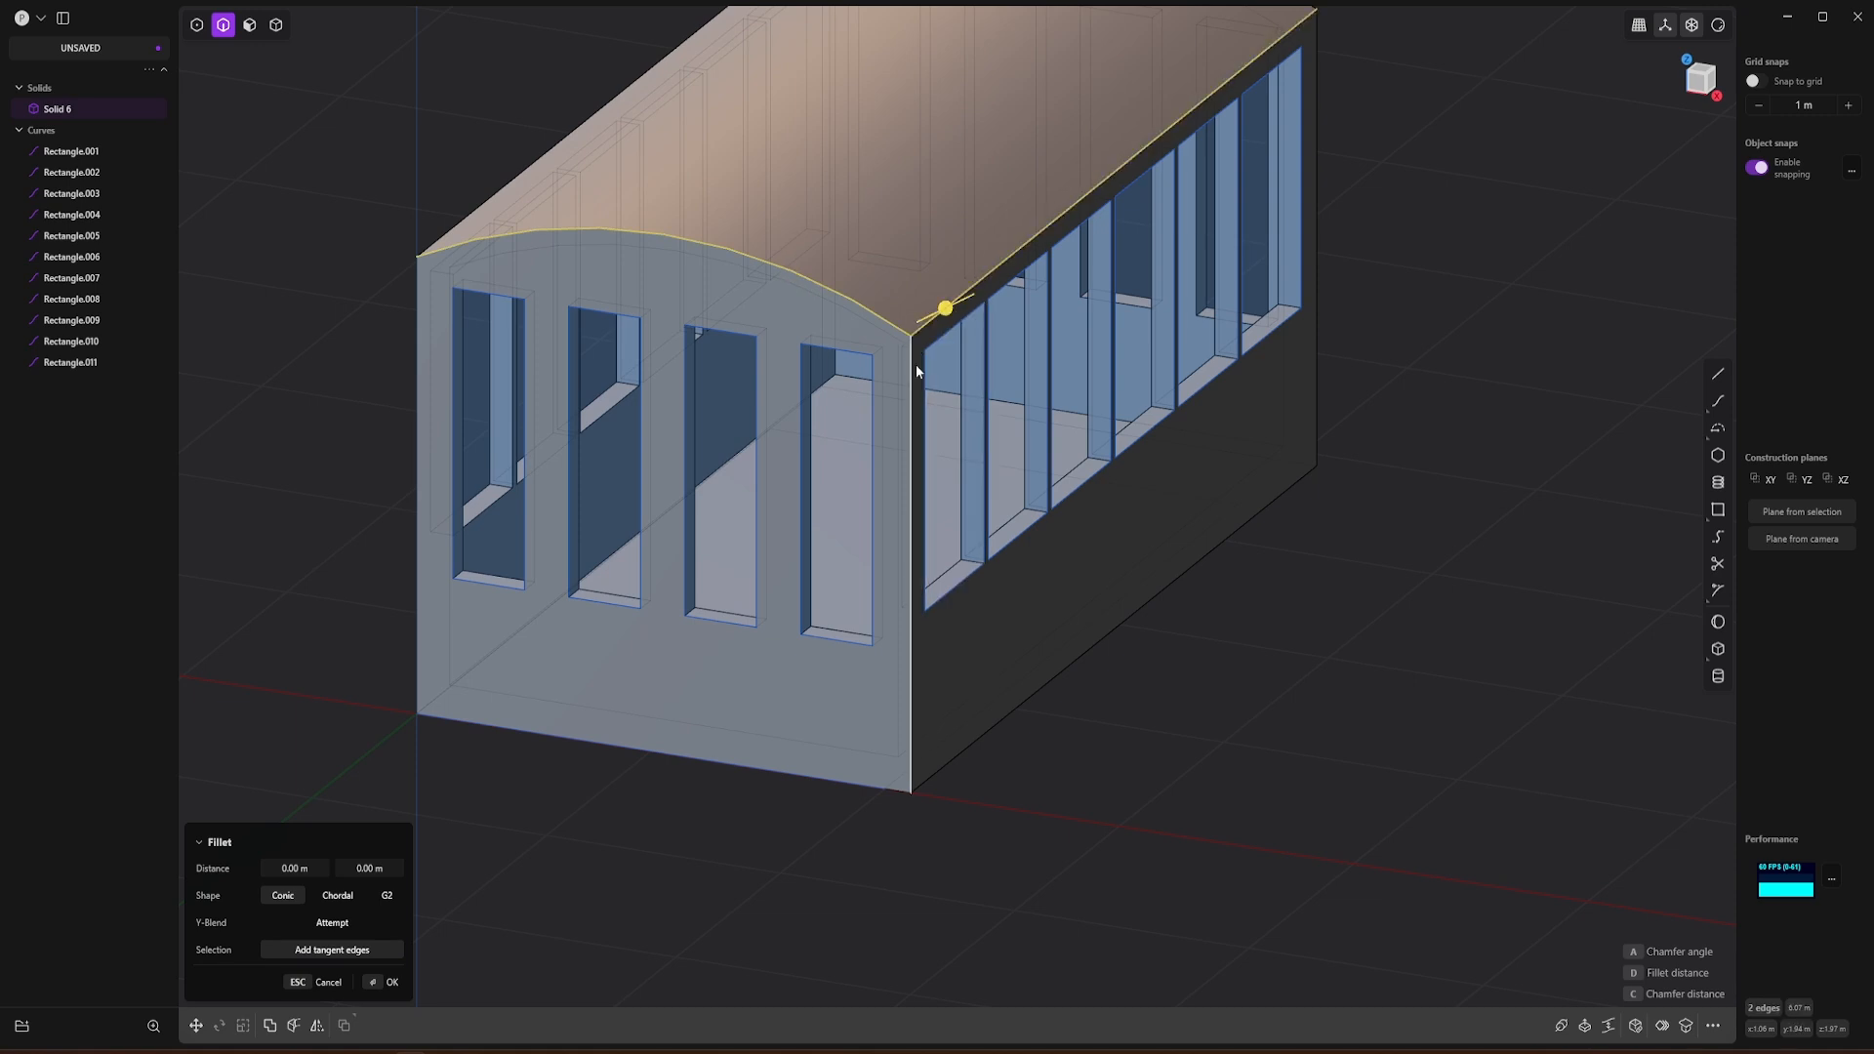
left_click(907, 415)
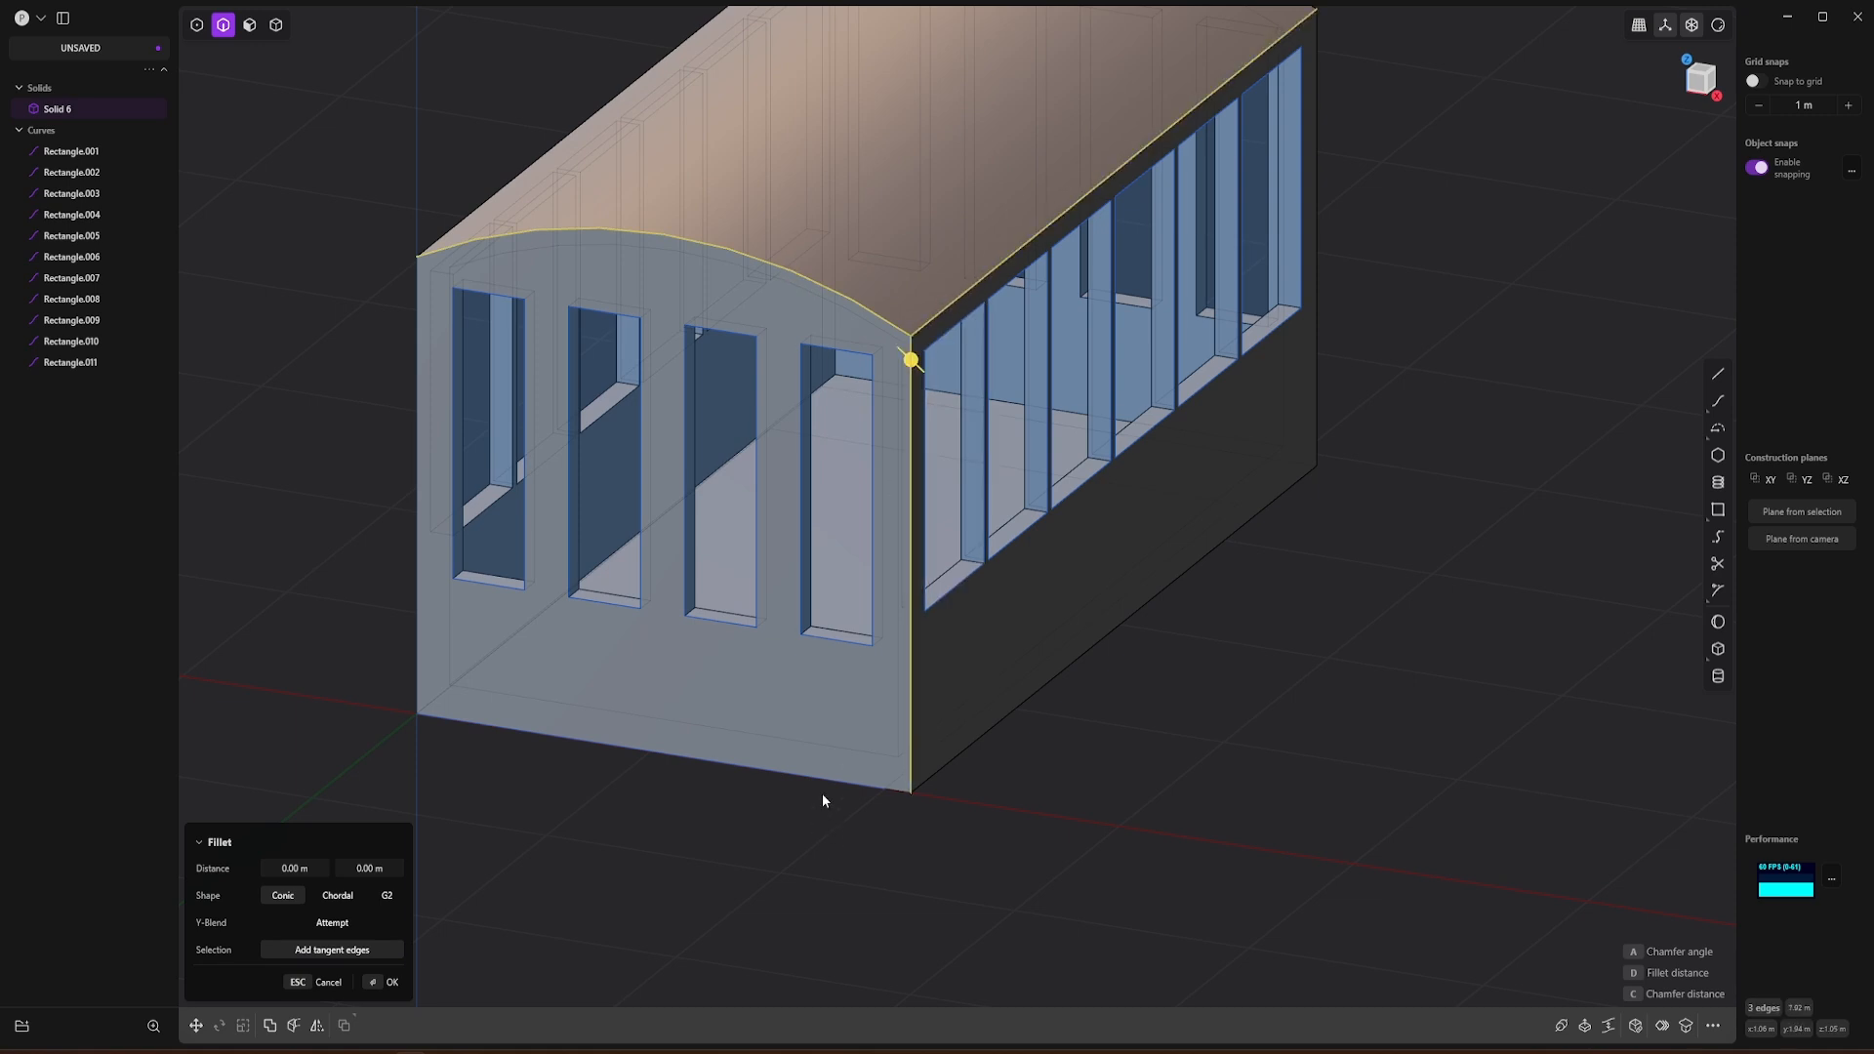
left_click(902, 790)
left_click(923, 785)
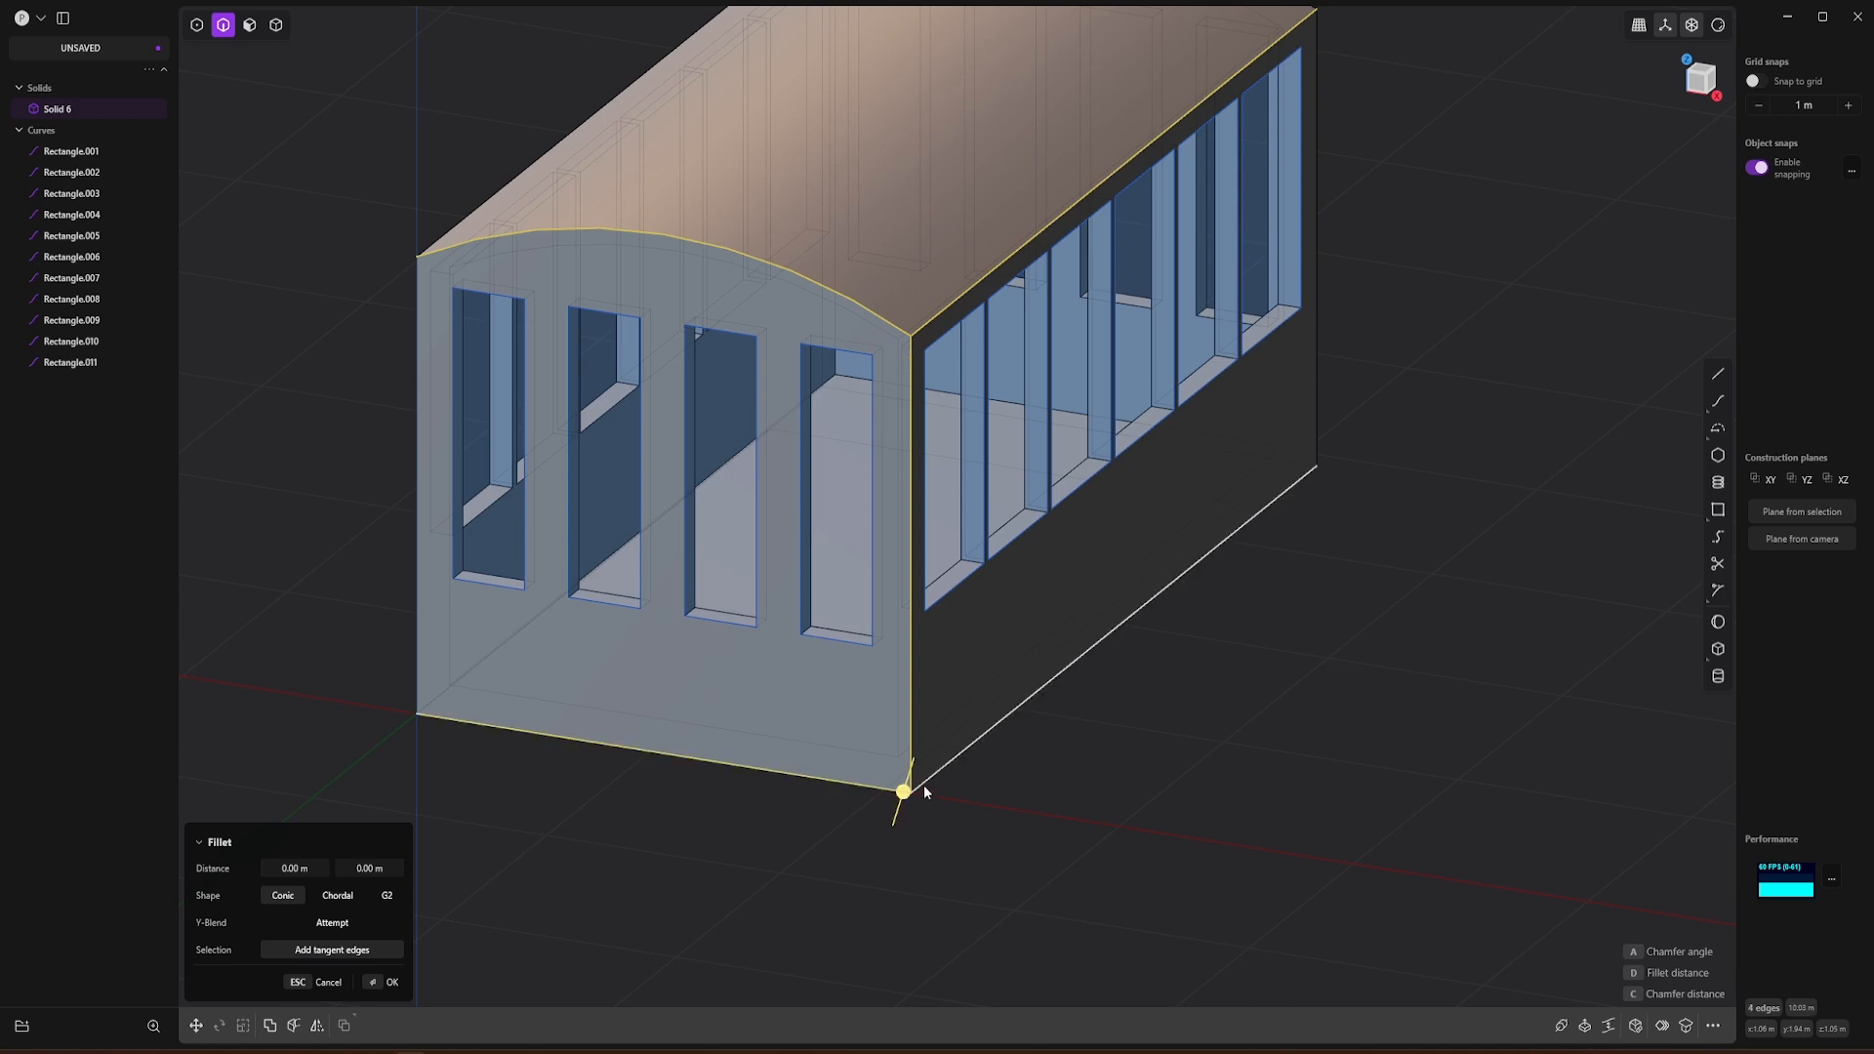
left_click(416, 339)
left_click(466, 214)
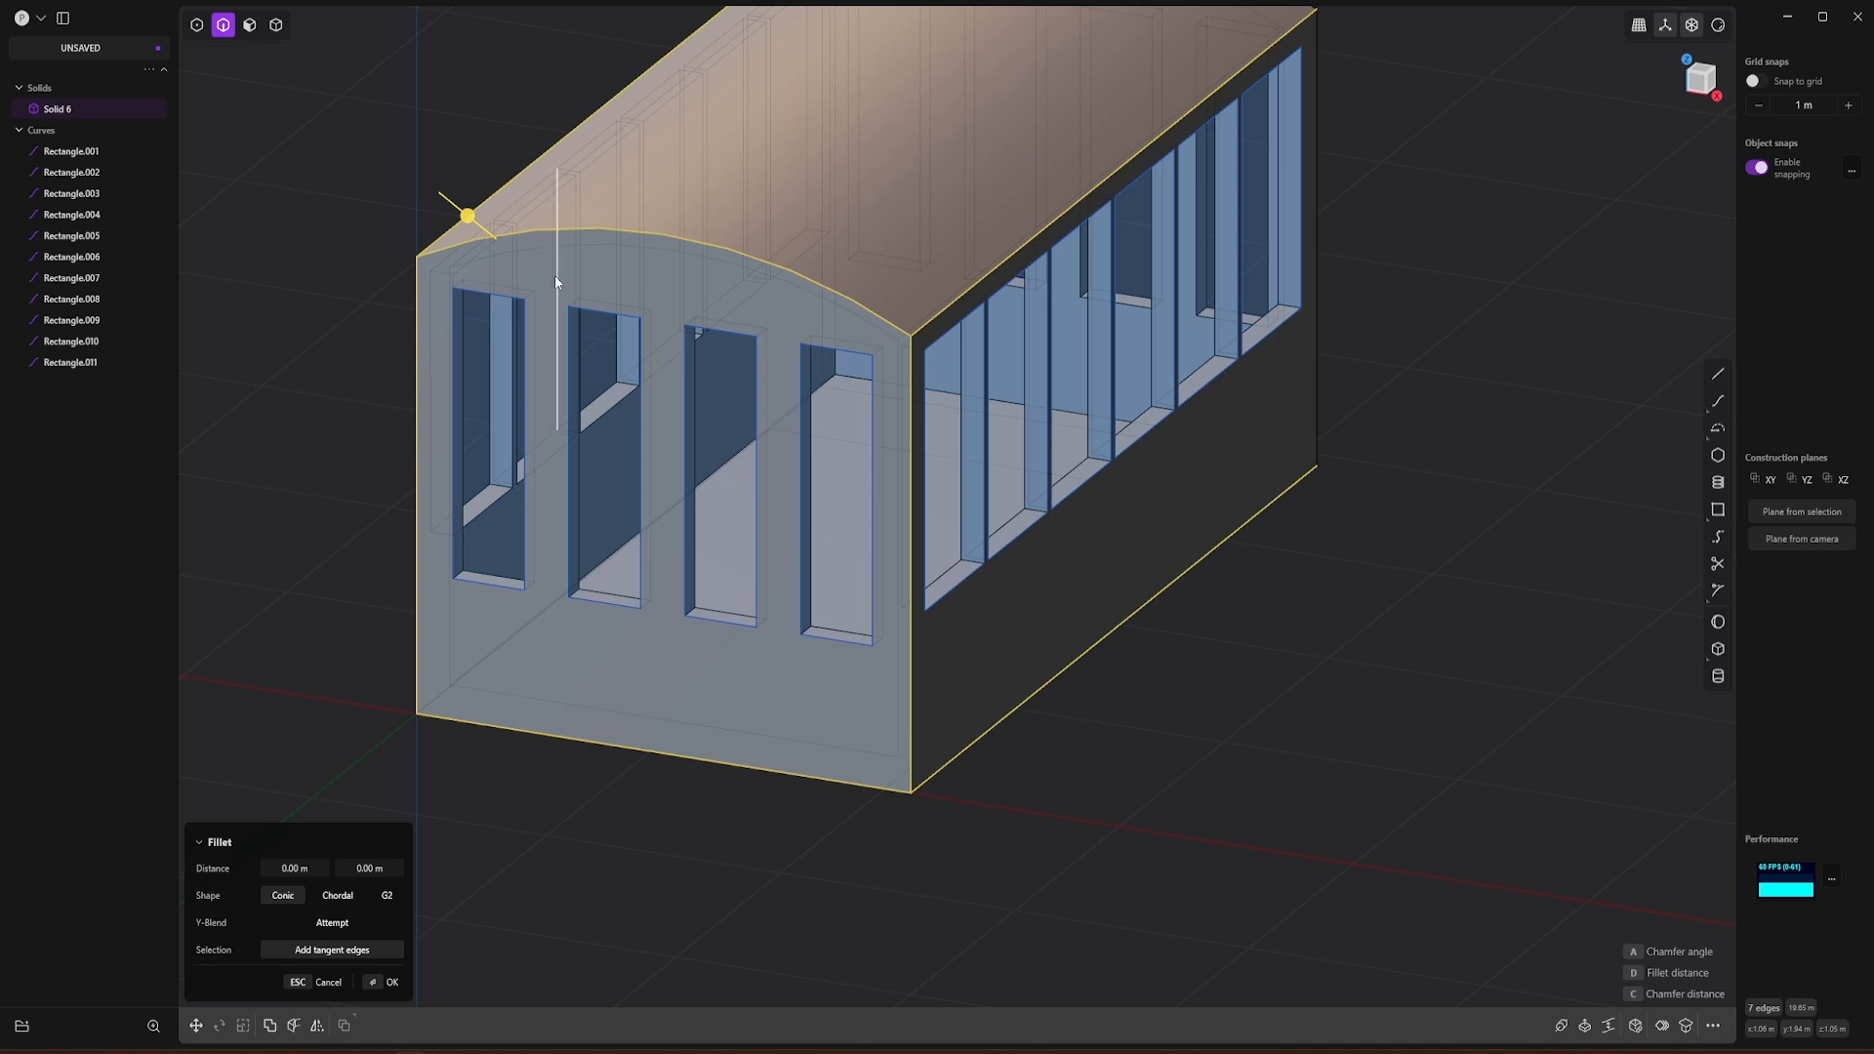
middle_click_drag(648, 289, 612, 335)
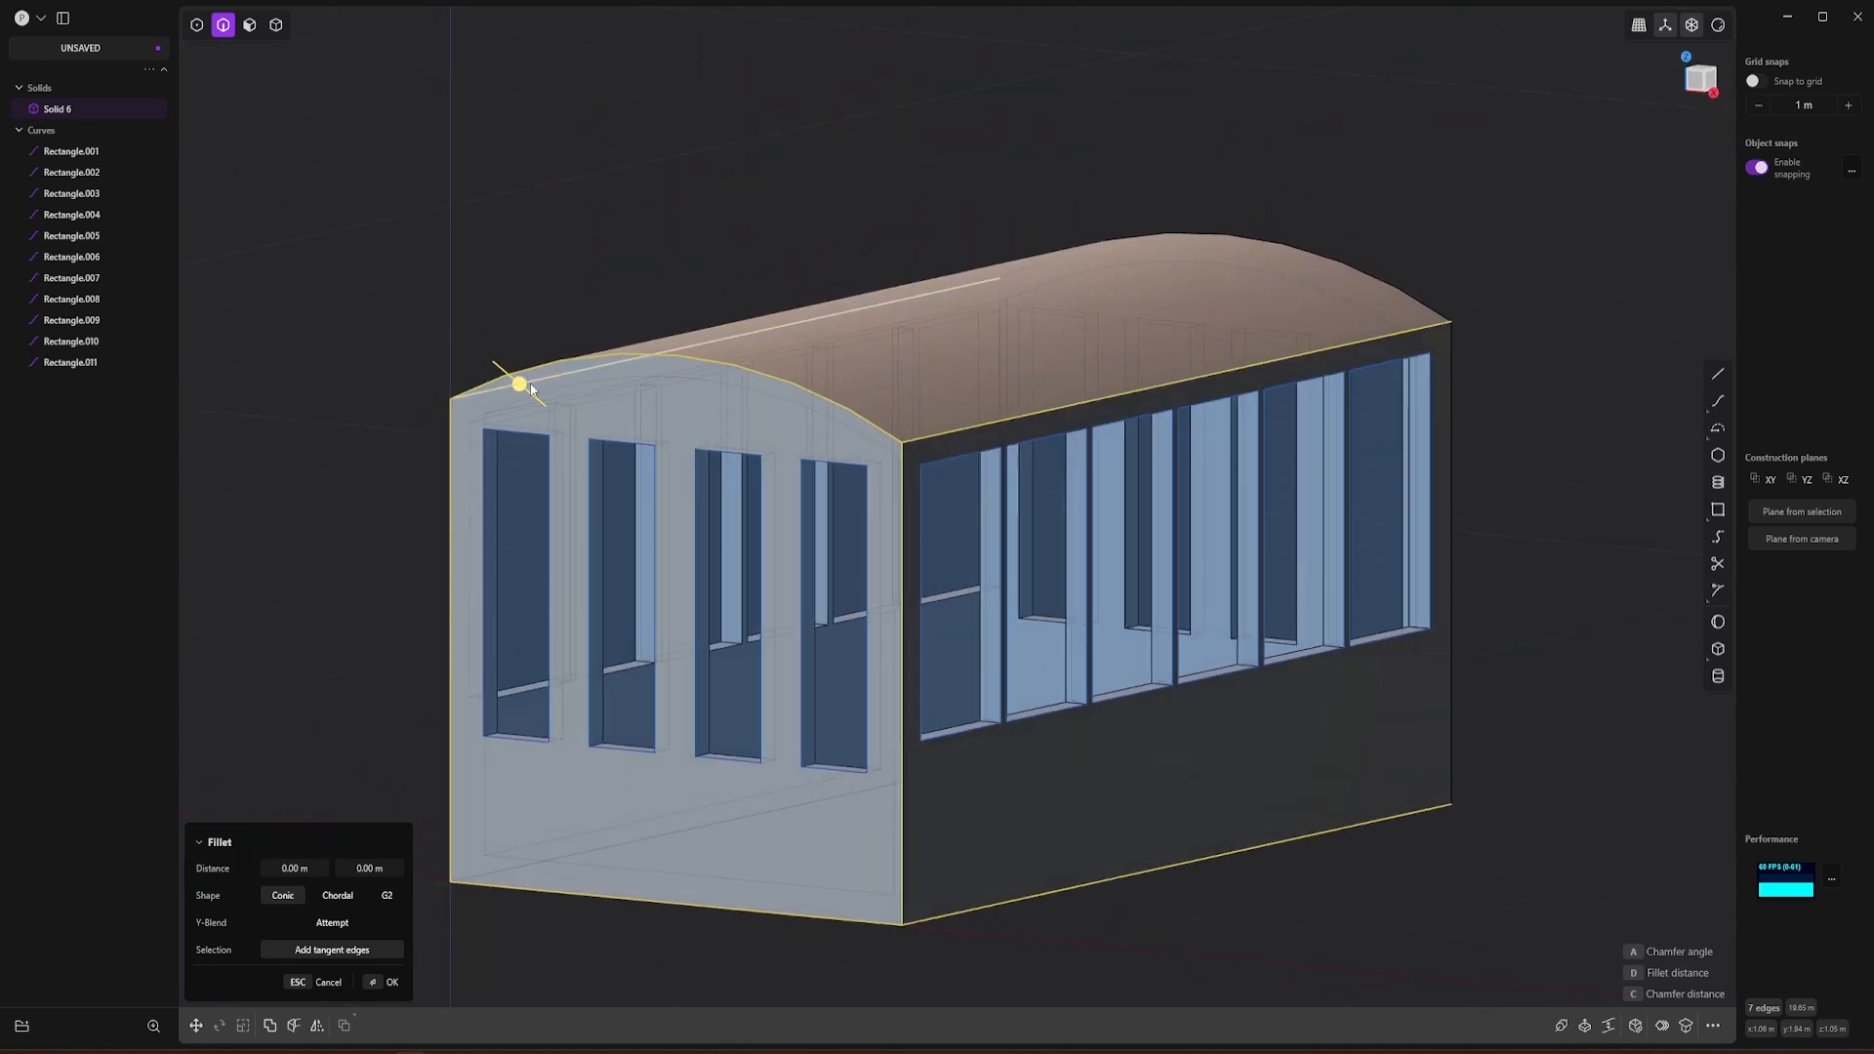
scroll(530, 389, "up", 2)
left_click_drag(516, 383, 514, 379)
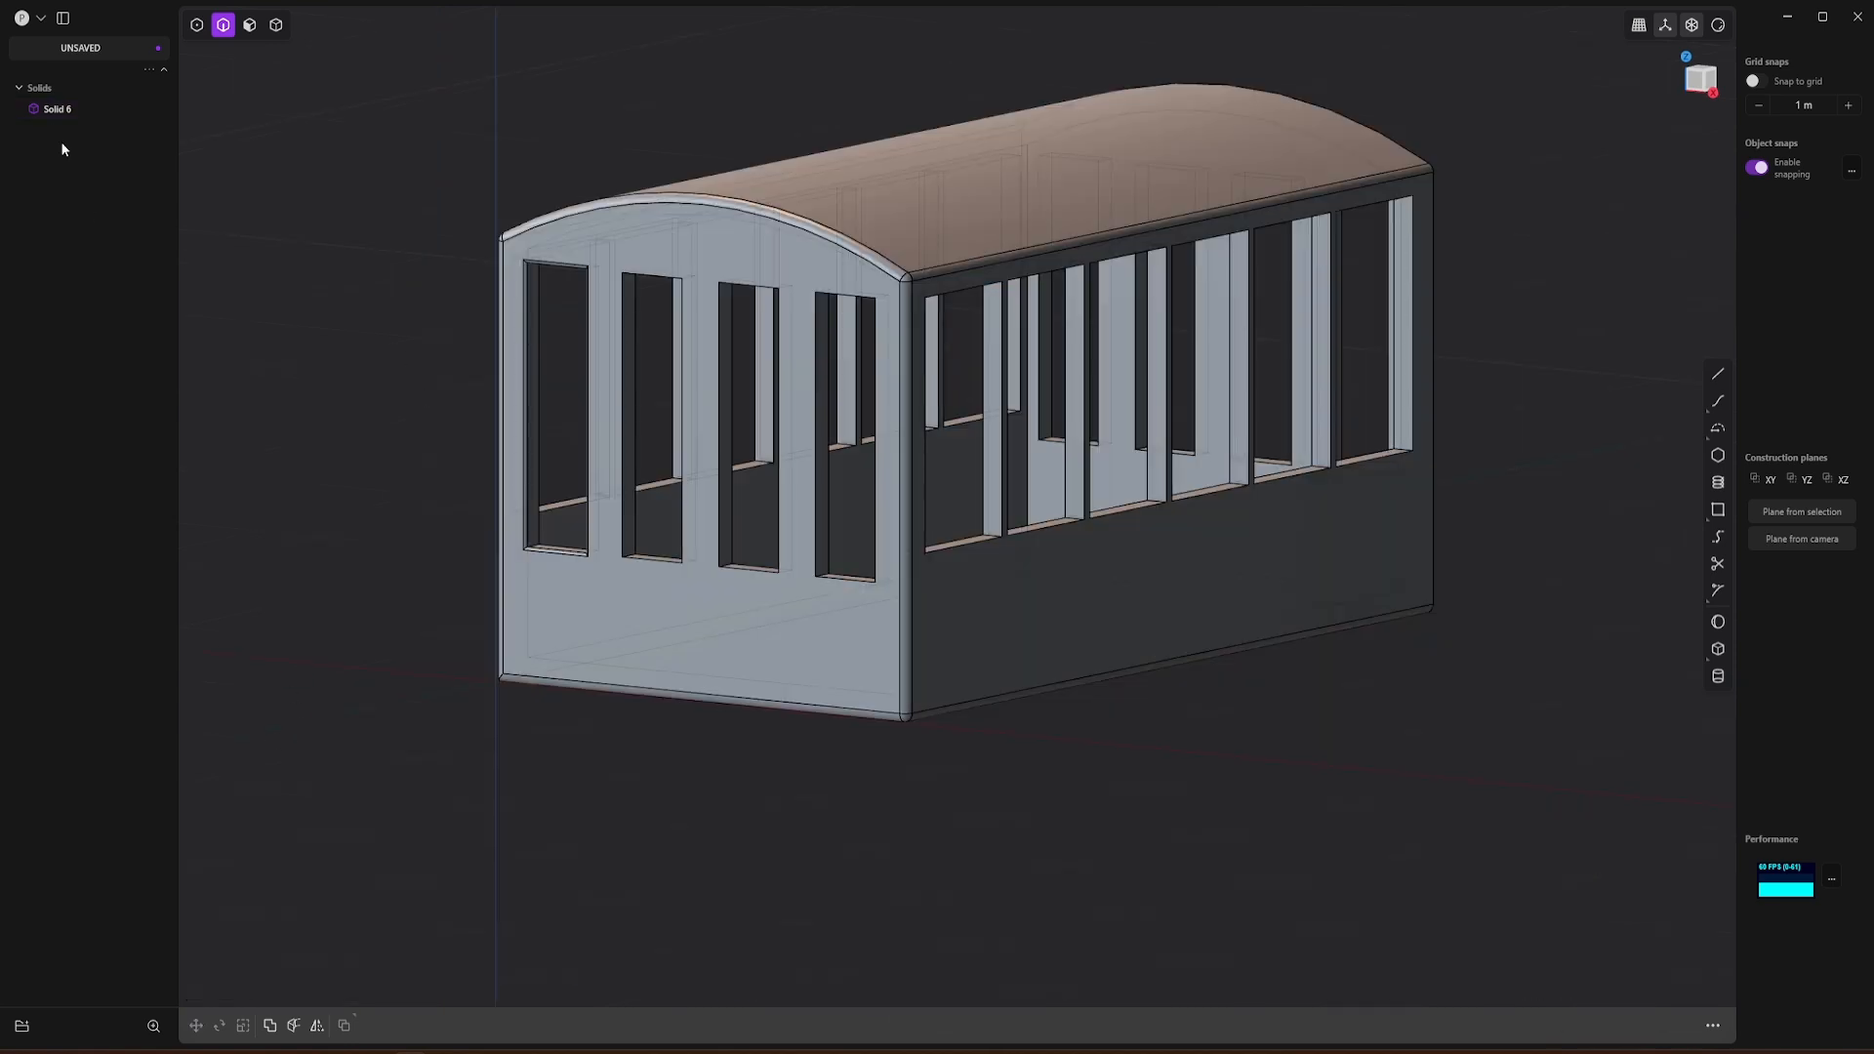
Step: Start exporting the gondola as a Wavefront OBJ file named Gondel in the Tutorial - Out SC2 folder
left_click(40, 18)
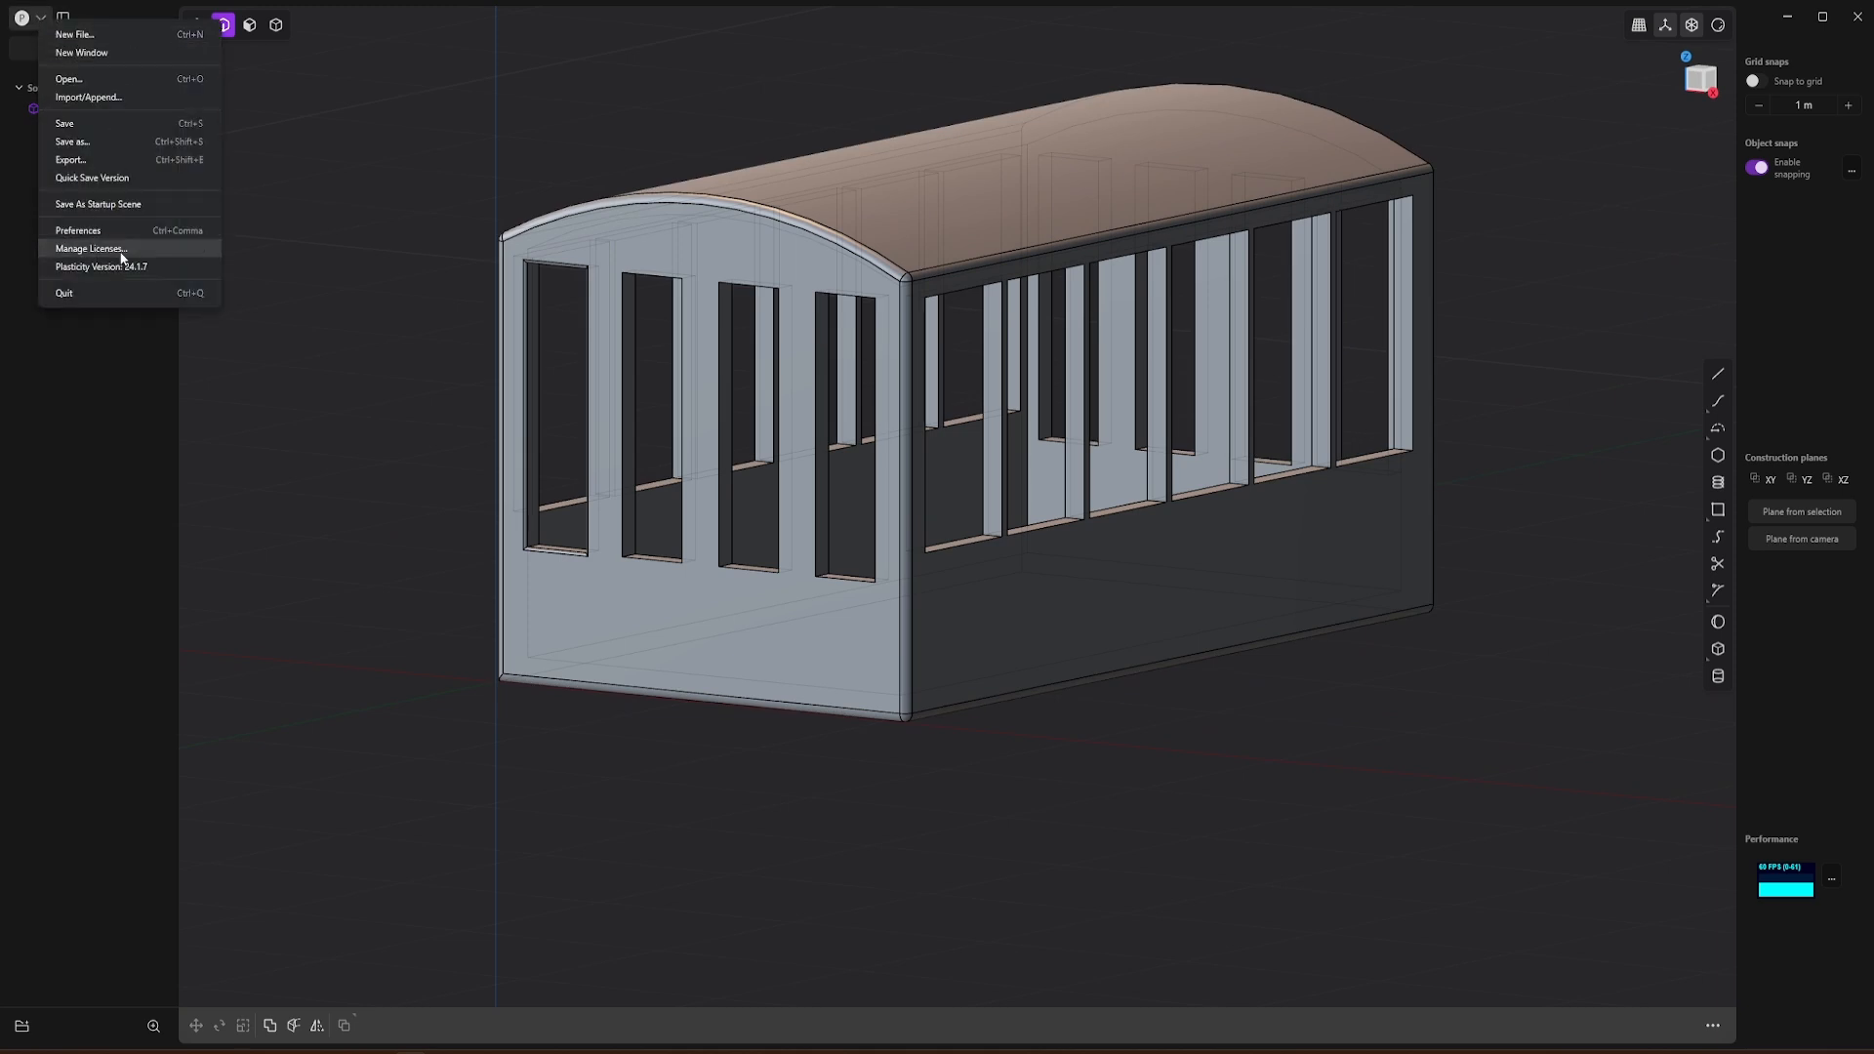
left_click(106, 162)
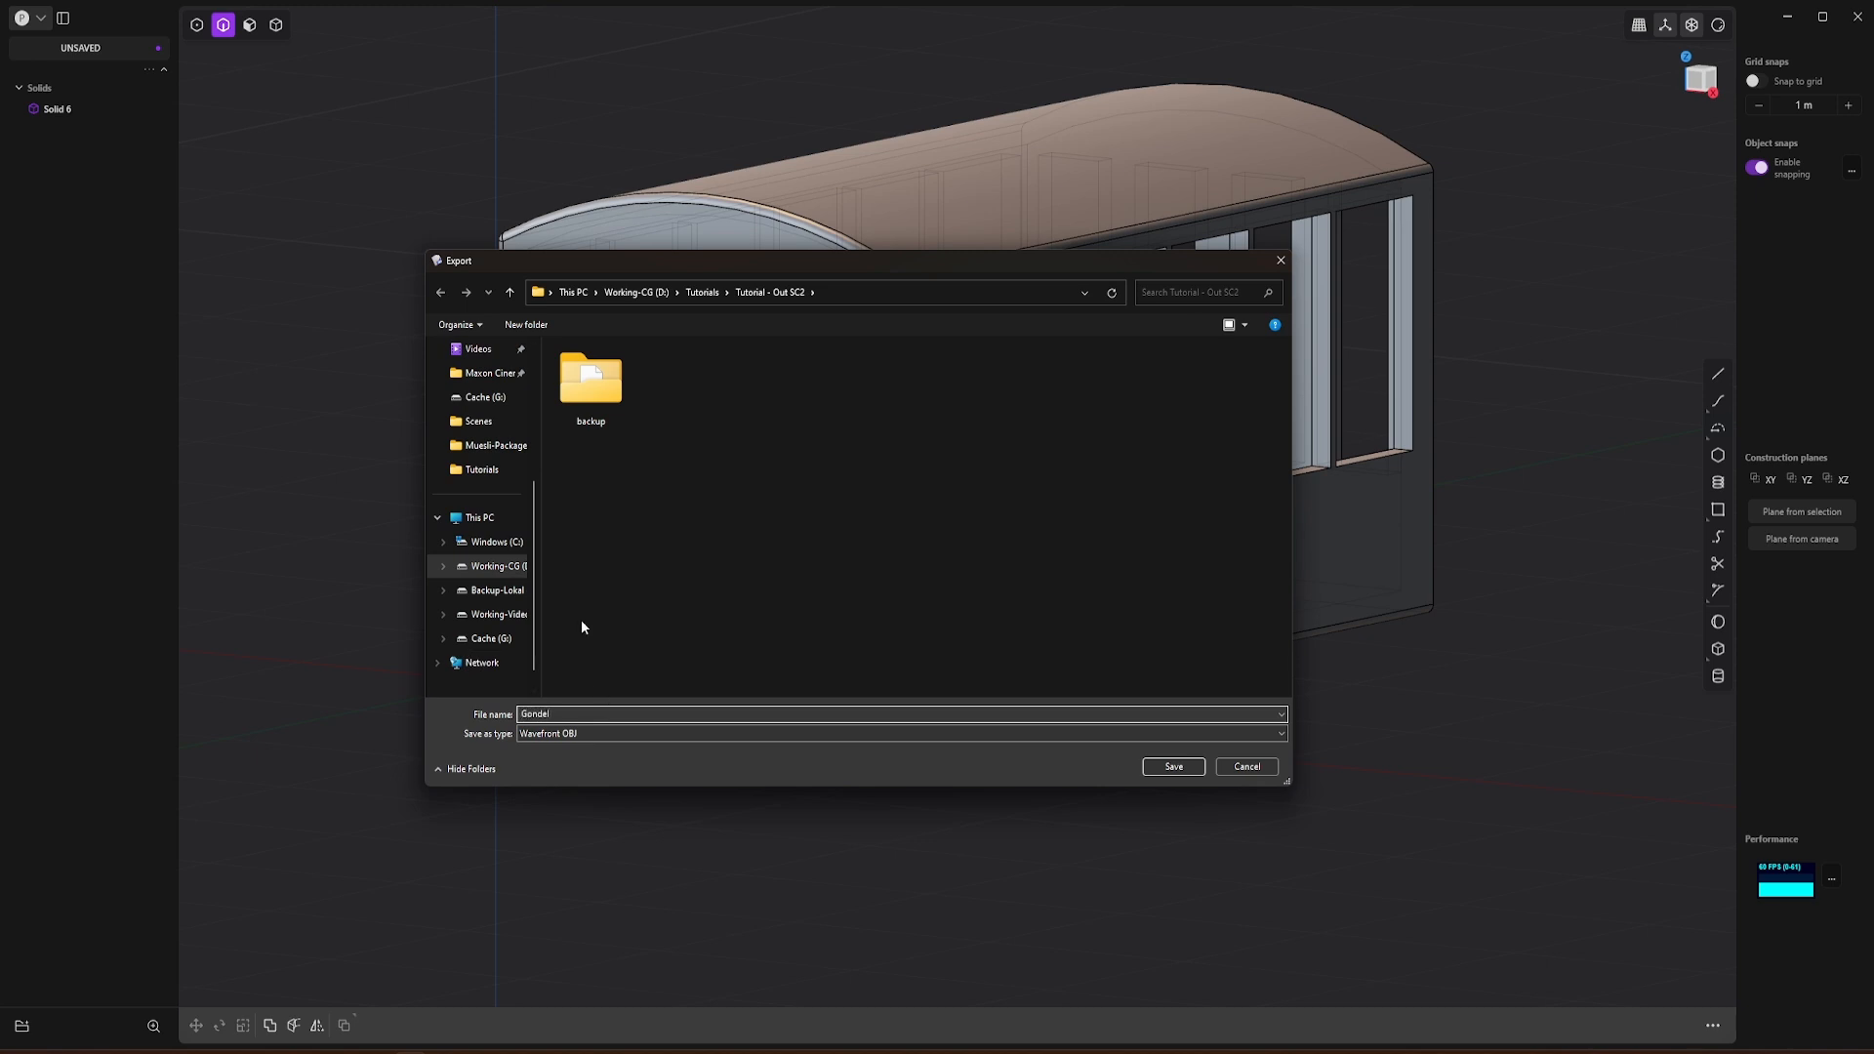
left_click(1164, 771)
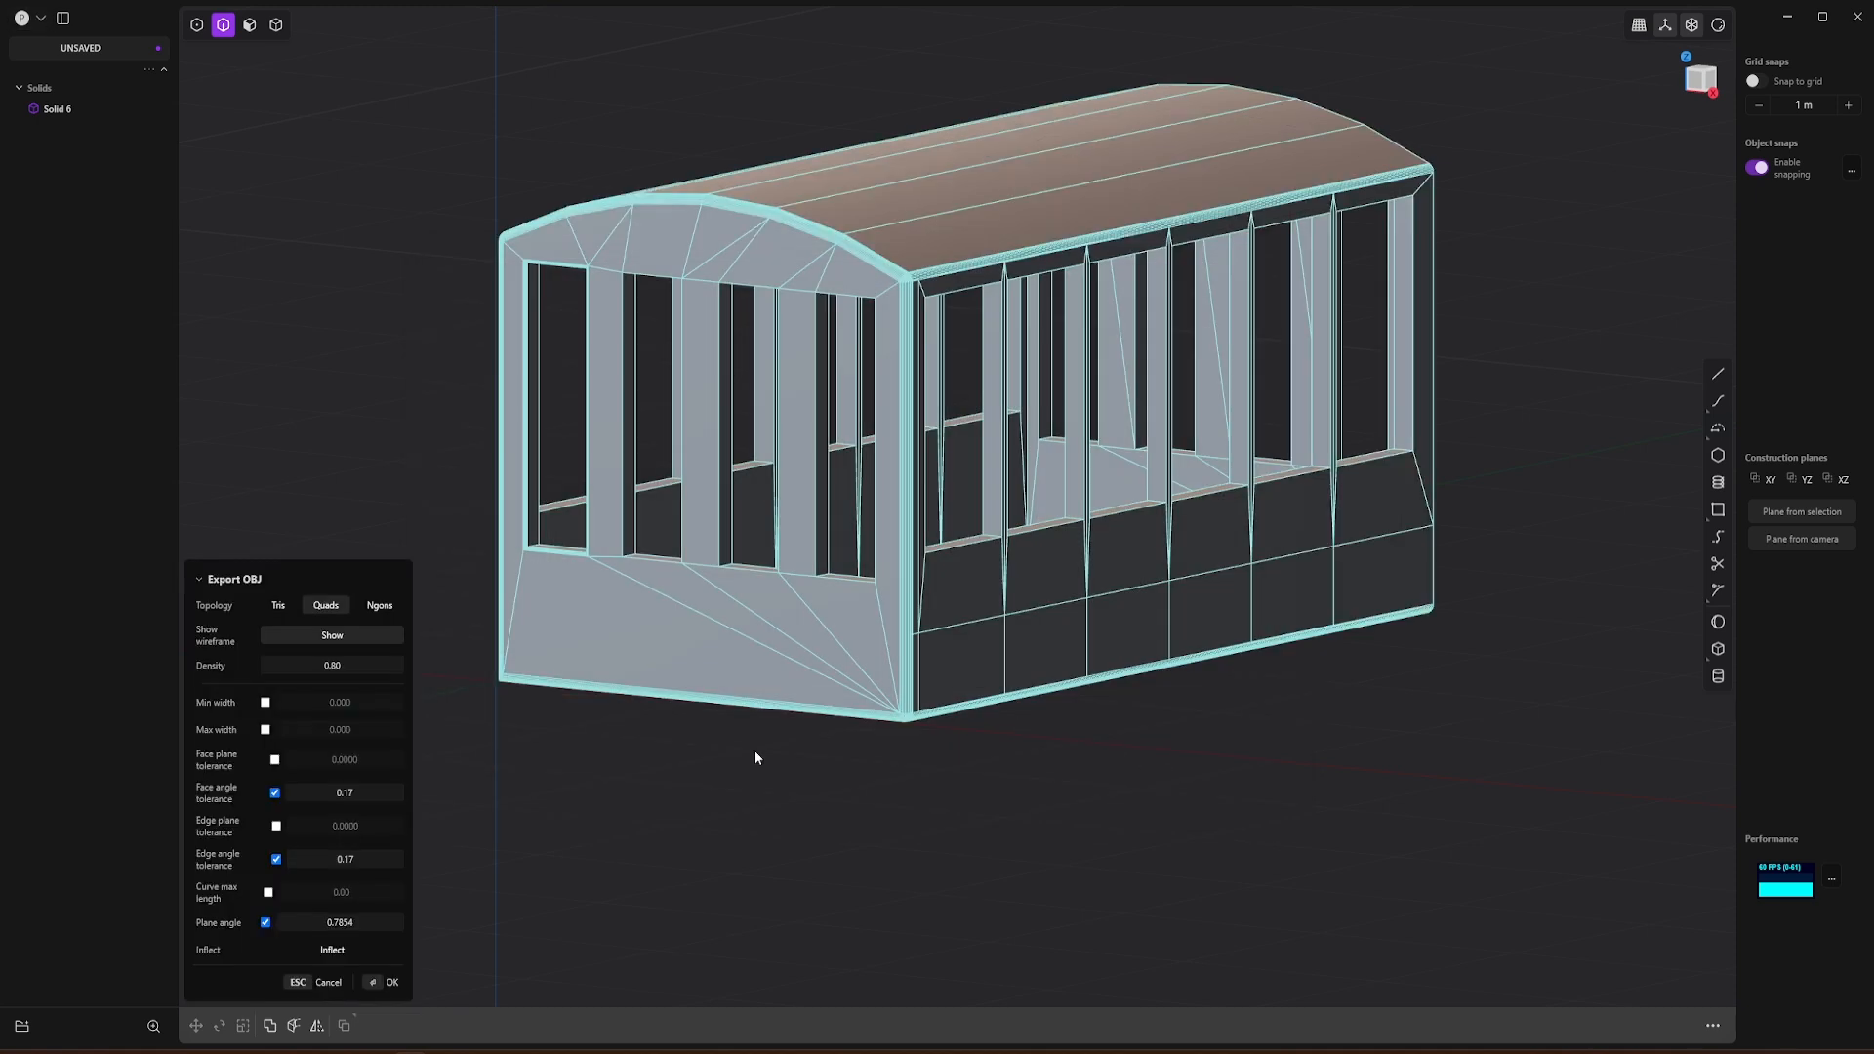
Step: Compare the mesh topologies for the OBJ export, choose Quads with a density of 0.80, and complete the export
left_click(323, 610)
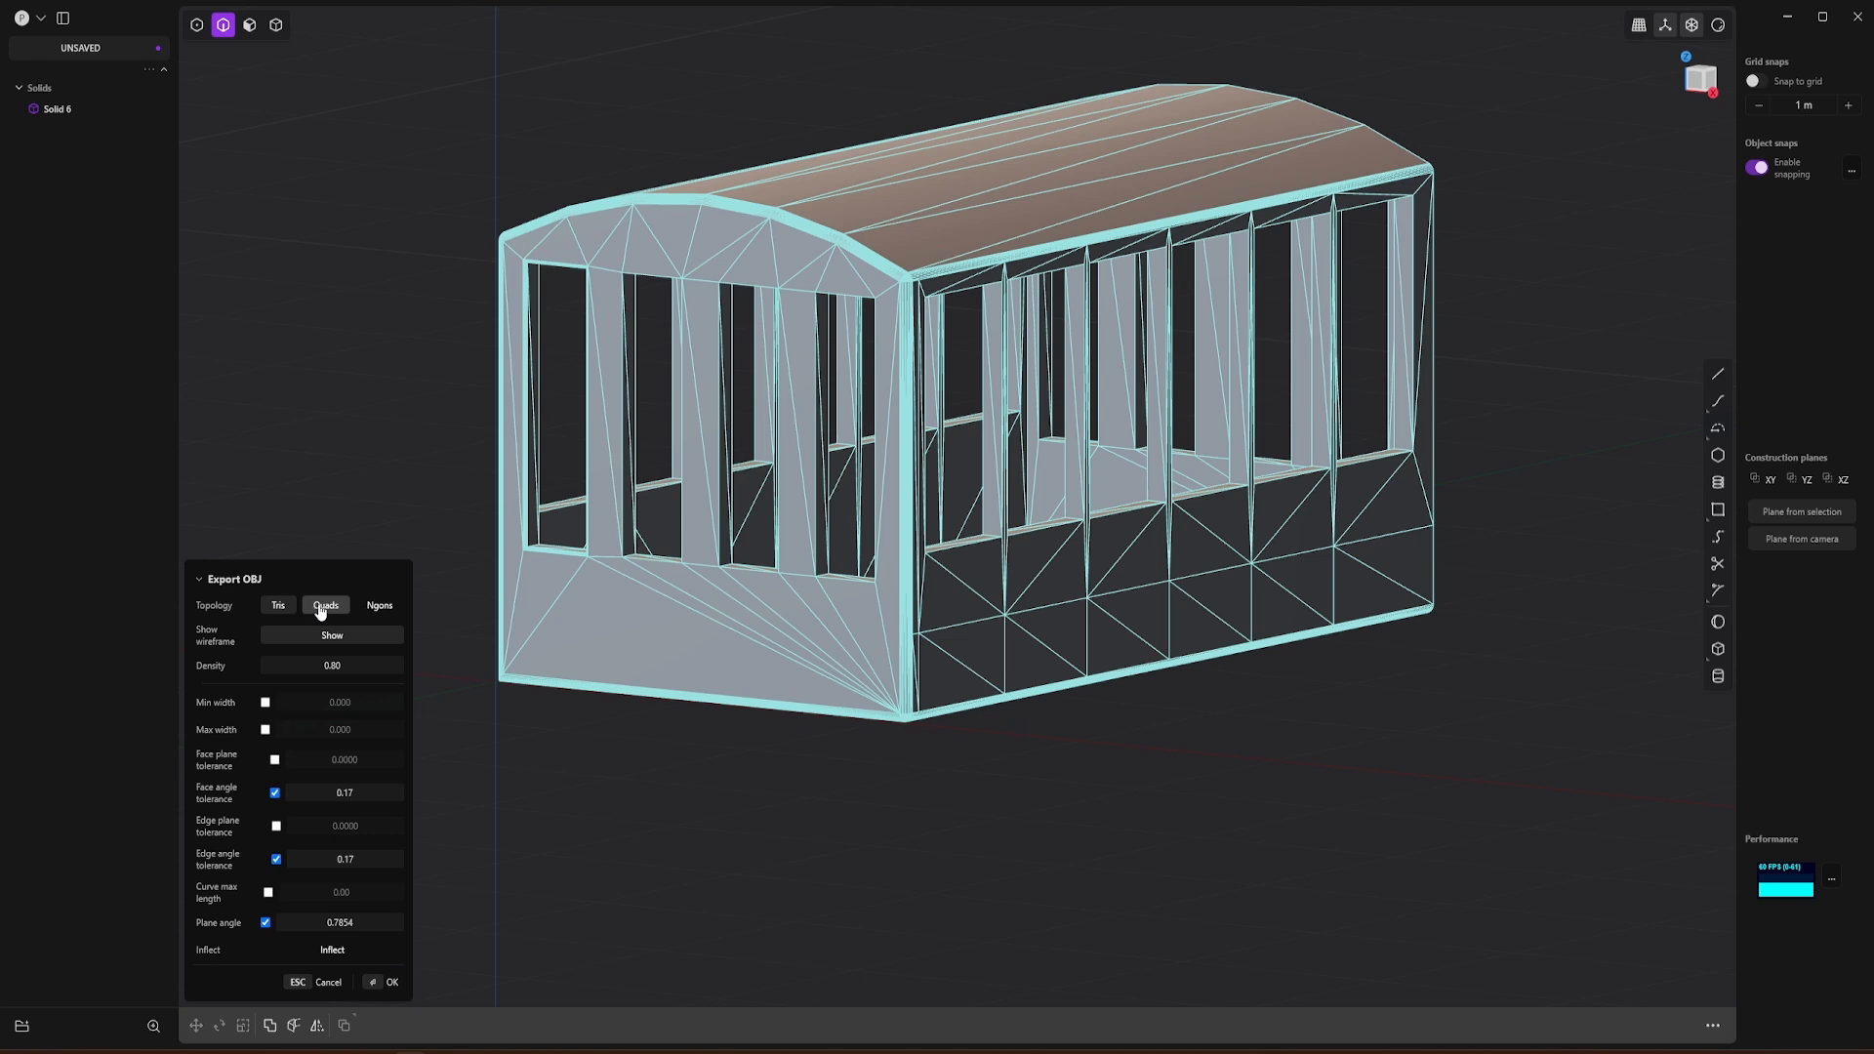
left_click(319, 607)
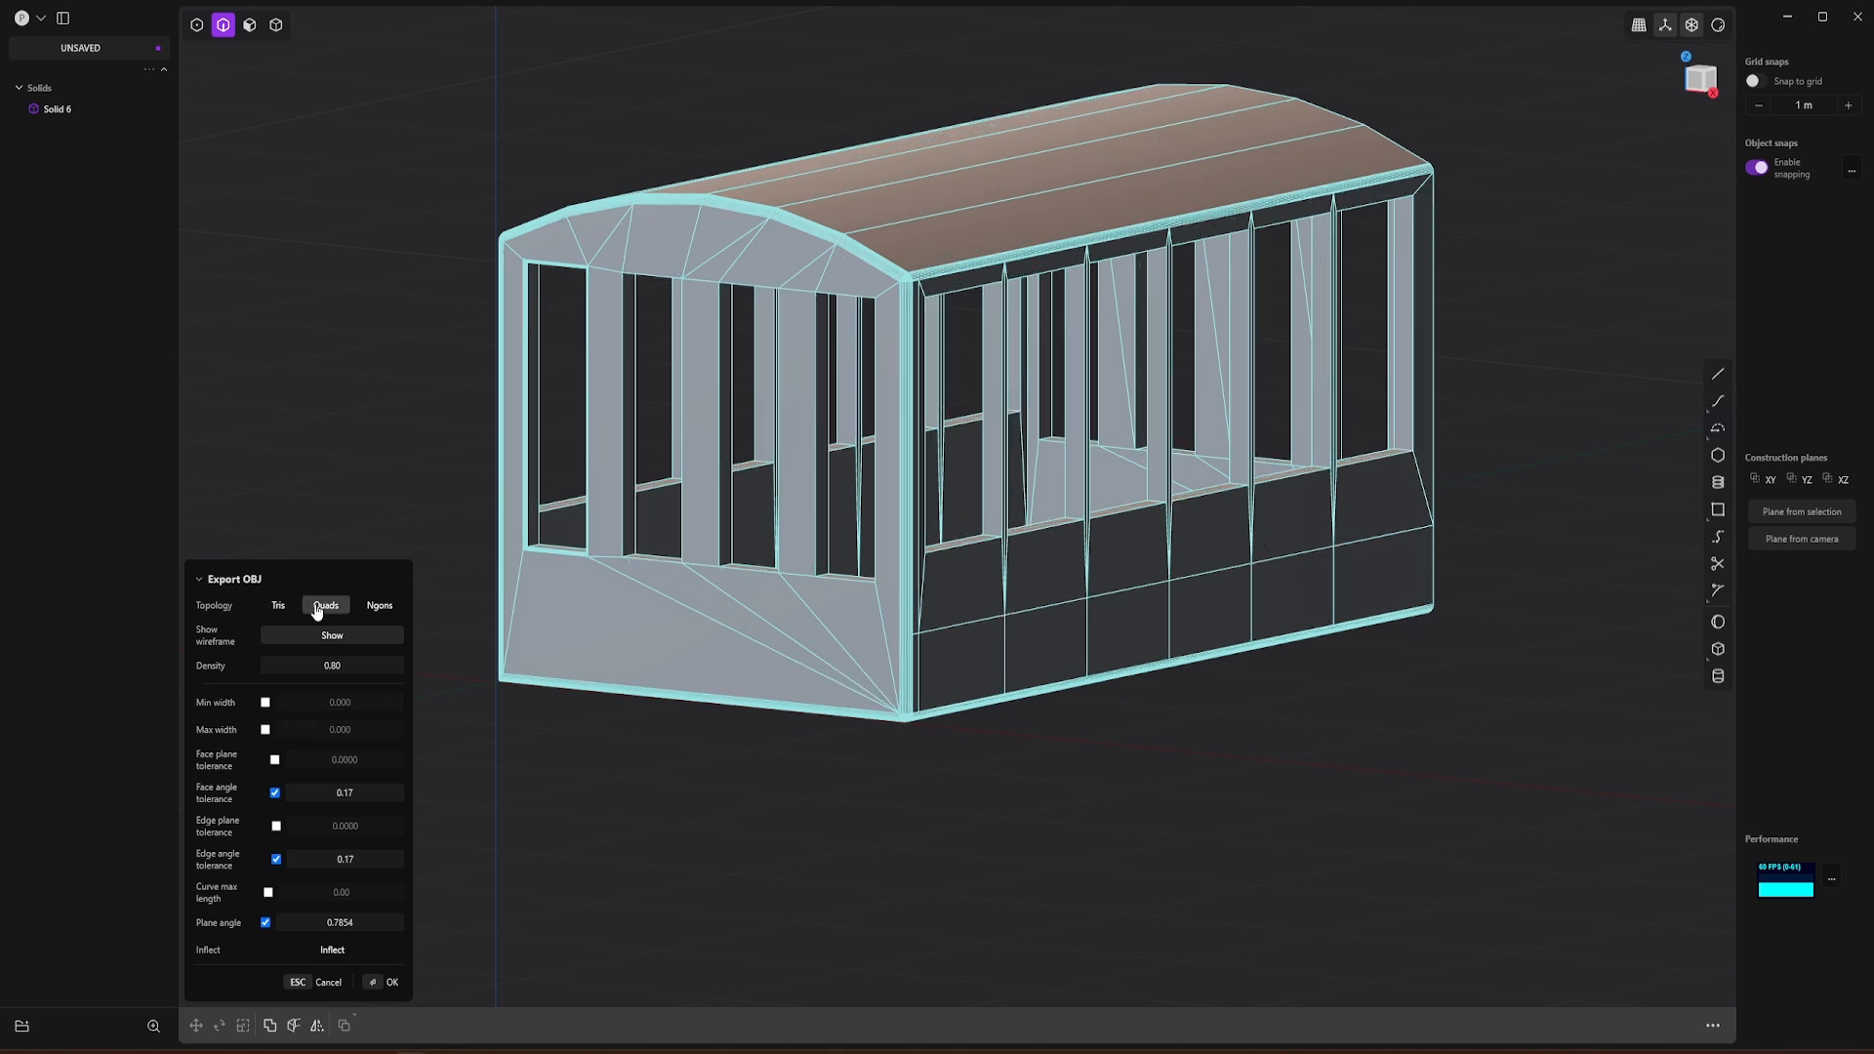
left_click(384, 612)
left_click(327, 607)
left_click(336, 640)
left_click(336, 639)
left_click(327, 667)
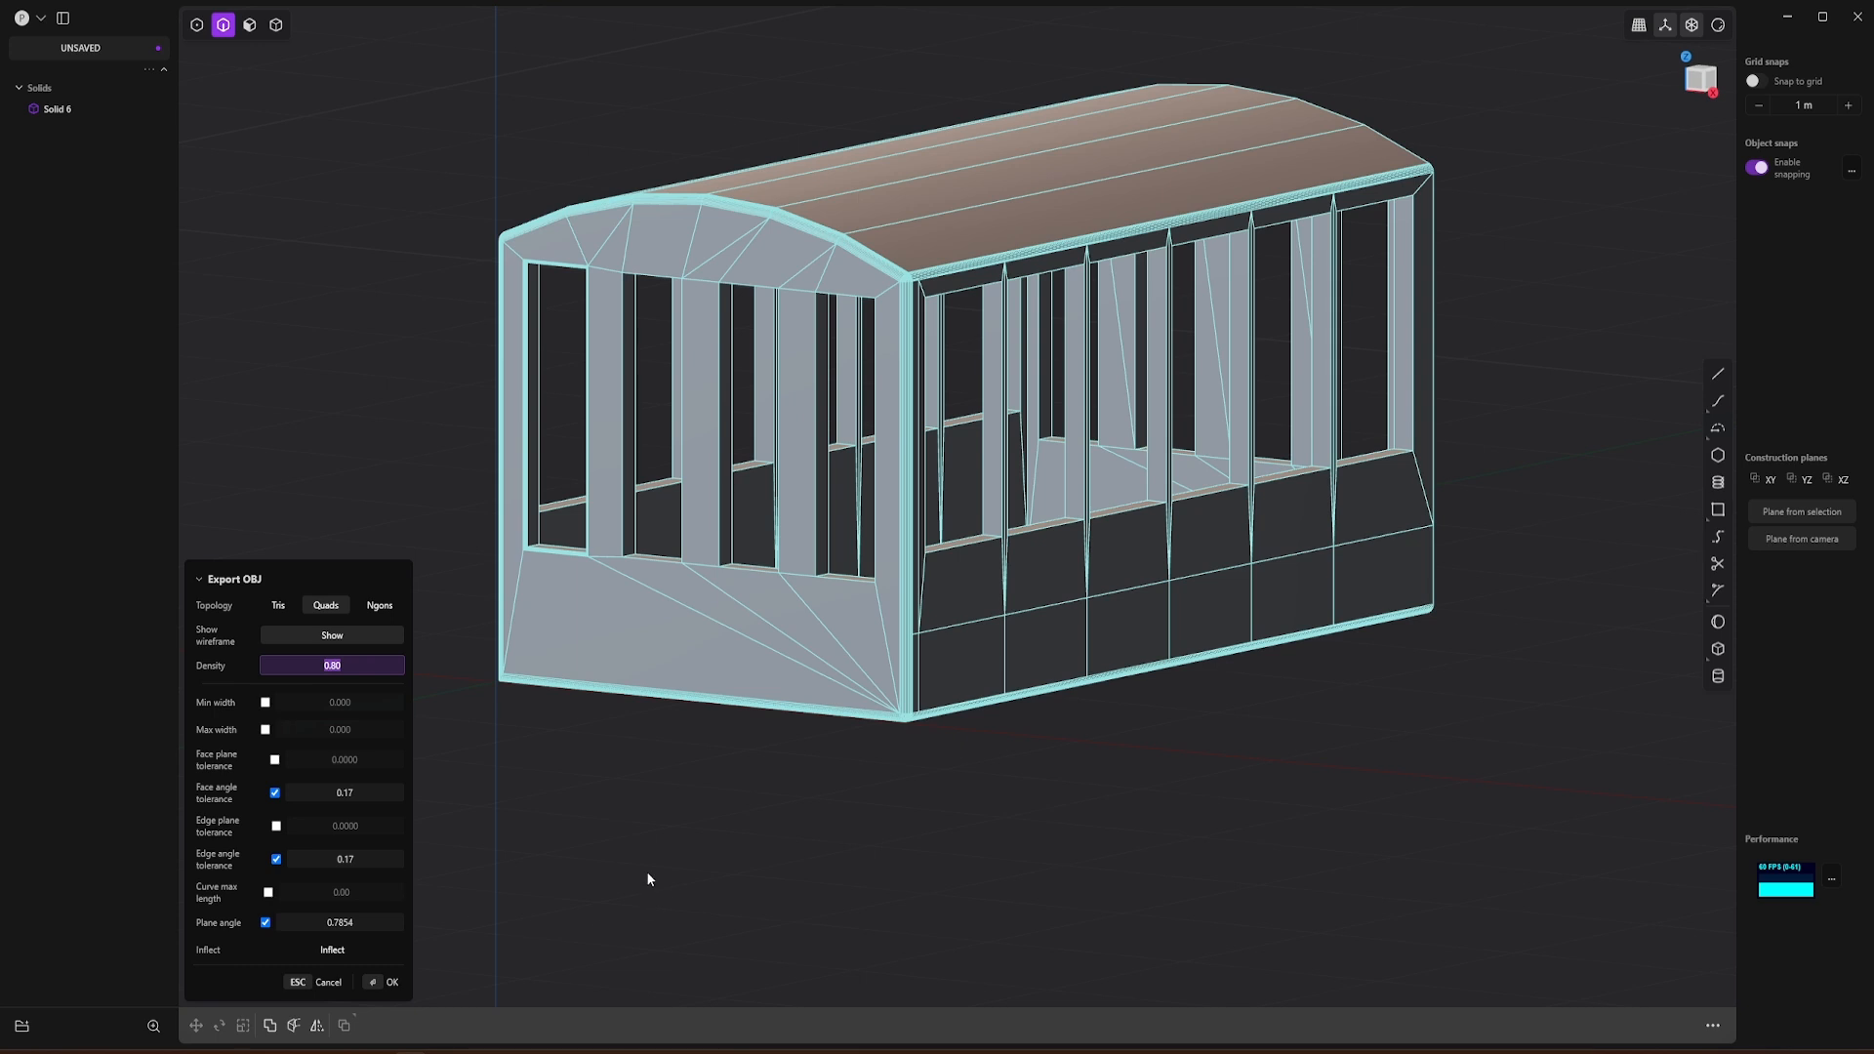
key("Return")
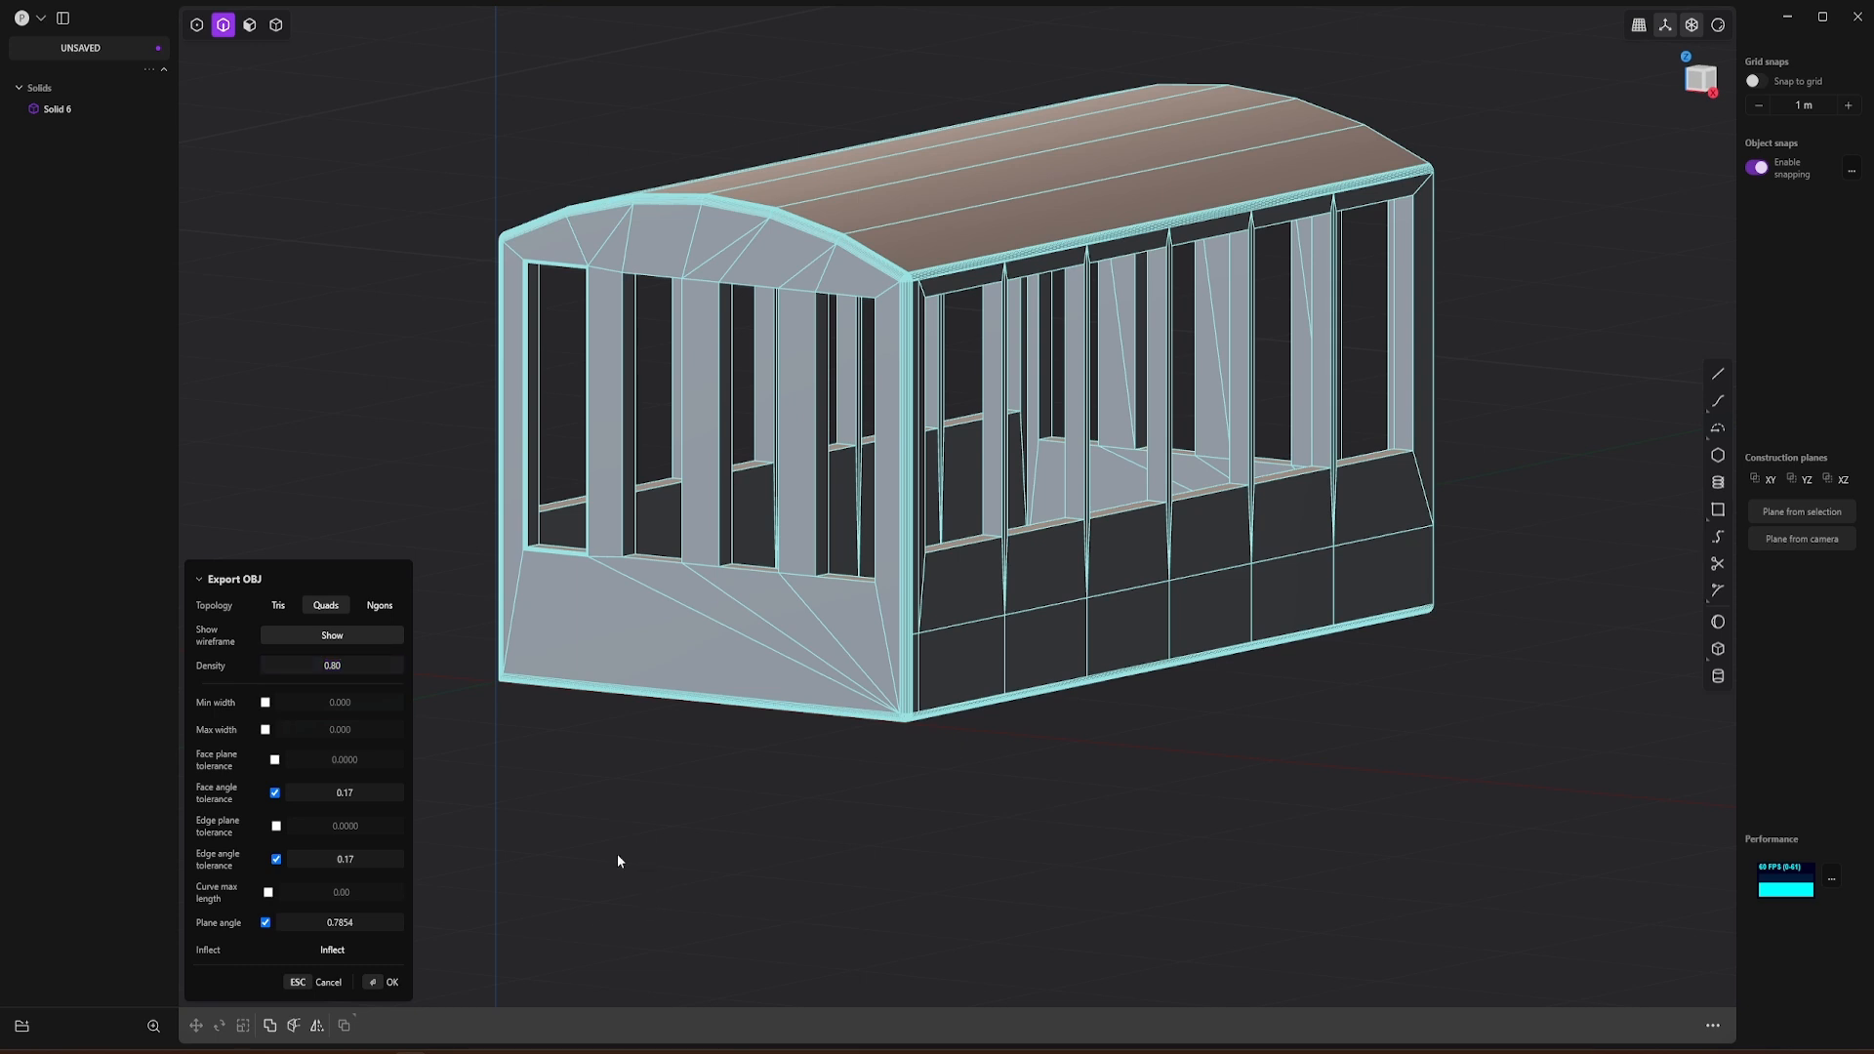
left_click(392, 983)
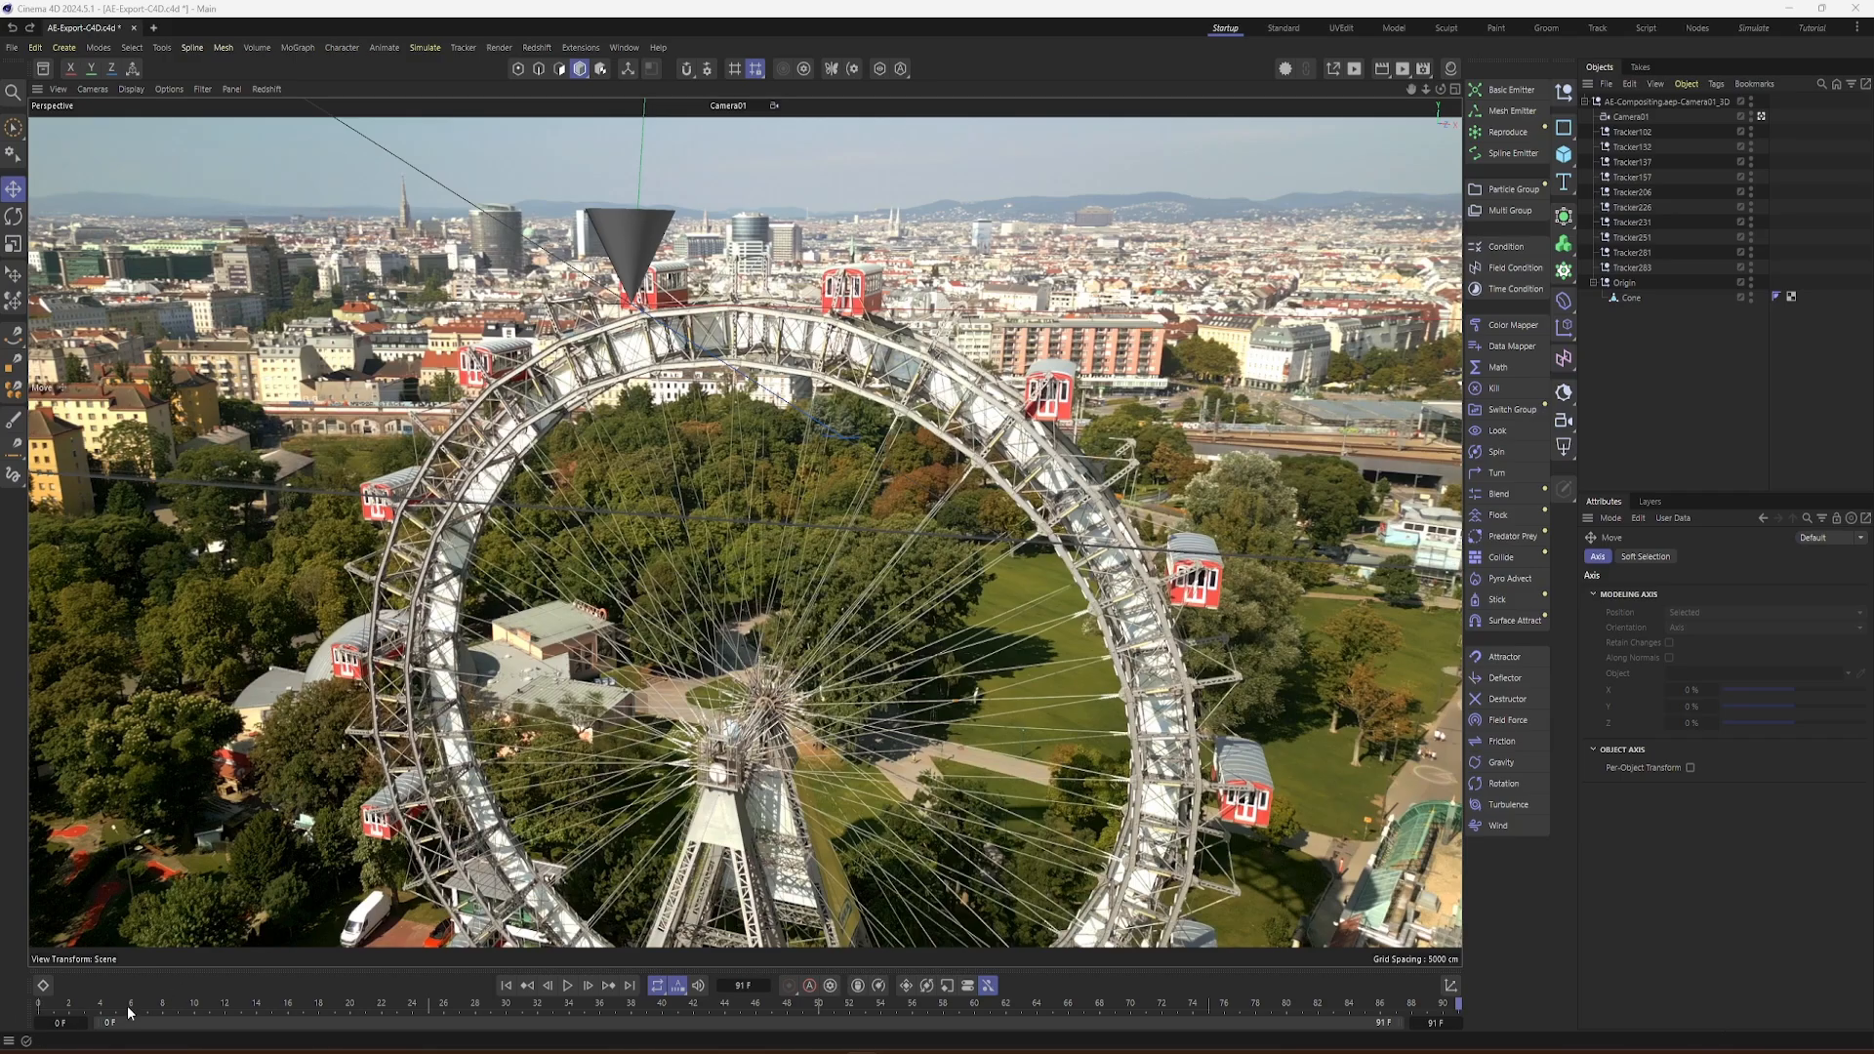
Step: Switch to Cinema 4D and merge Gondel.obj from the BackPlate-SC3 folder into the tracked scene with the default OBJ import settings
left_click_drag(130, 1013, 39, 1044)
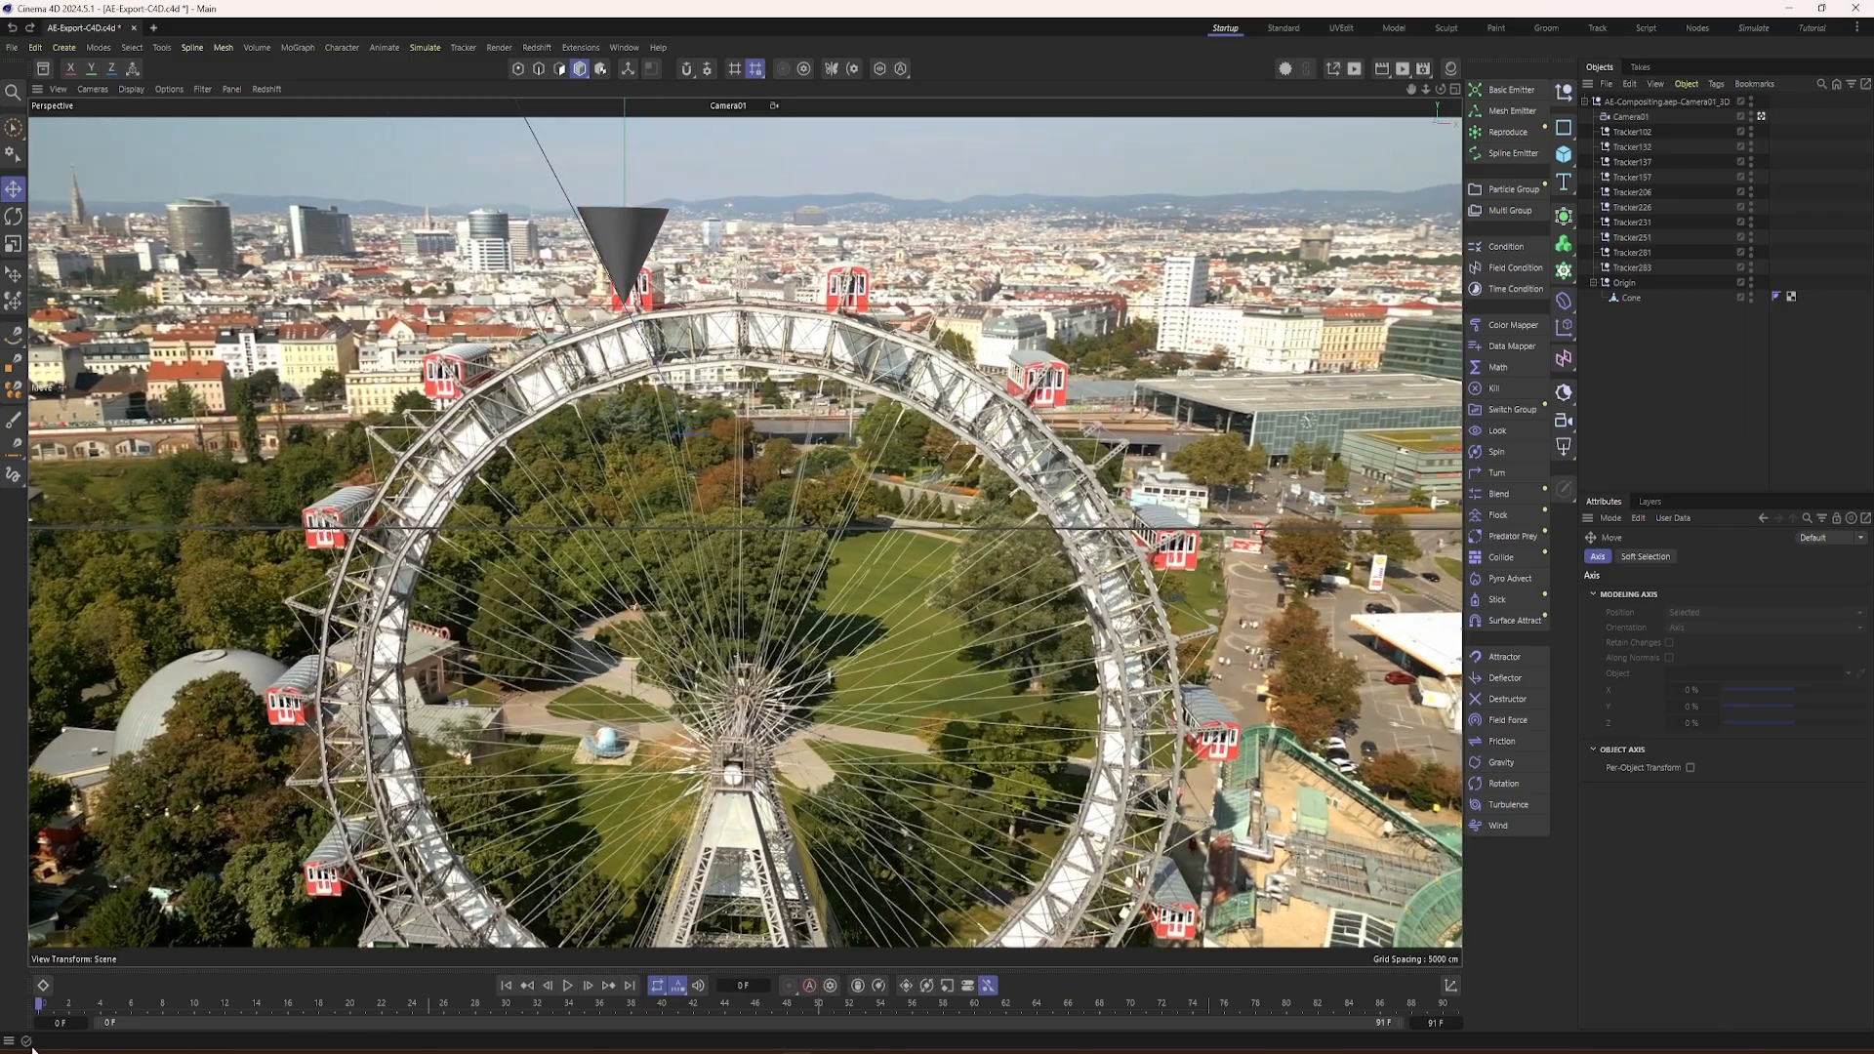
left_click(12, 48)
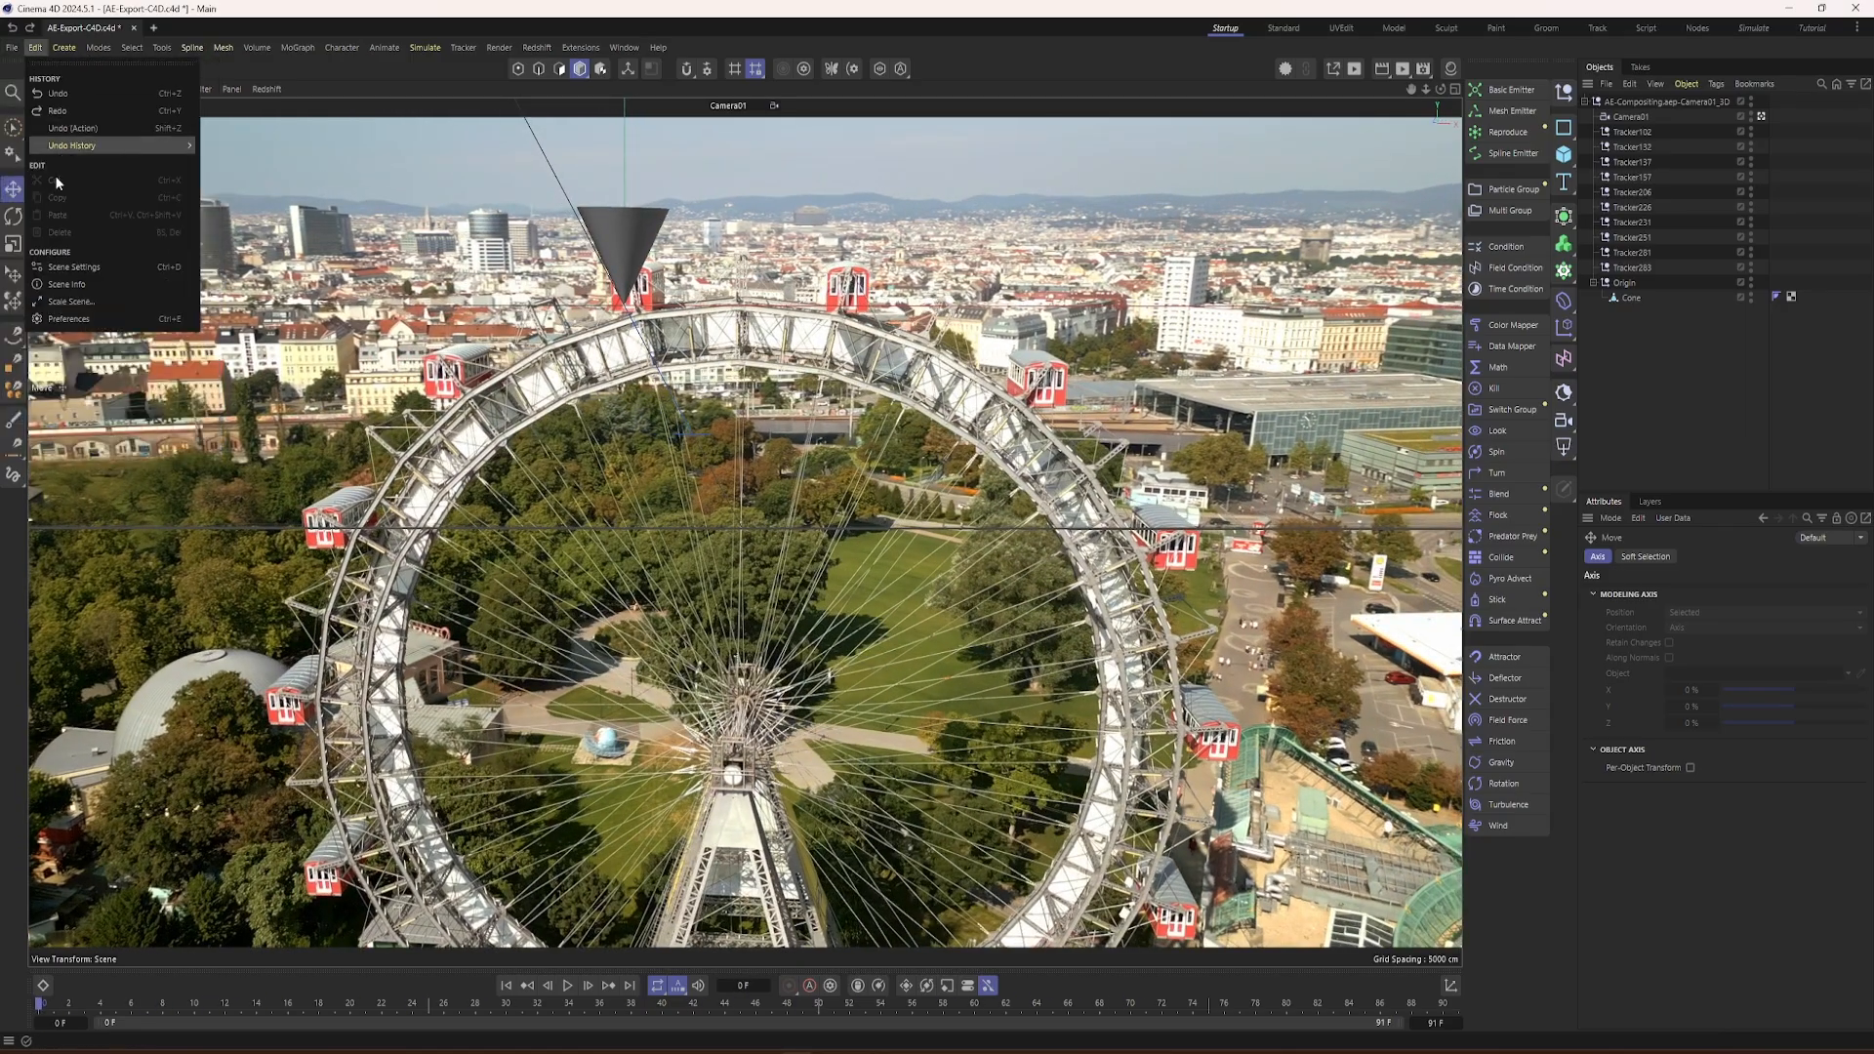
left_click(25, 144)
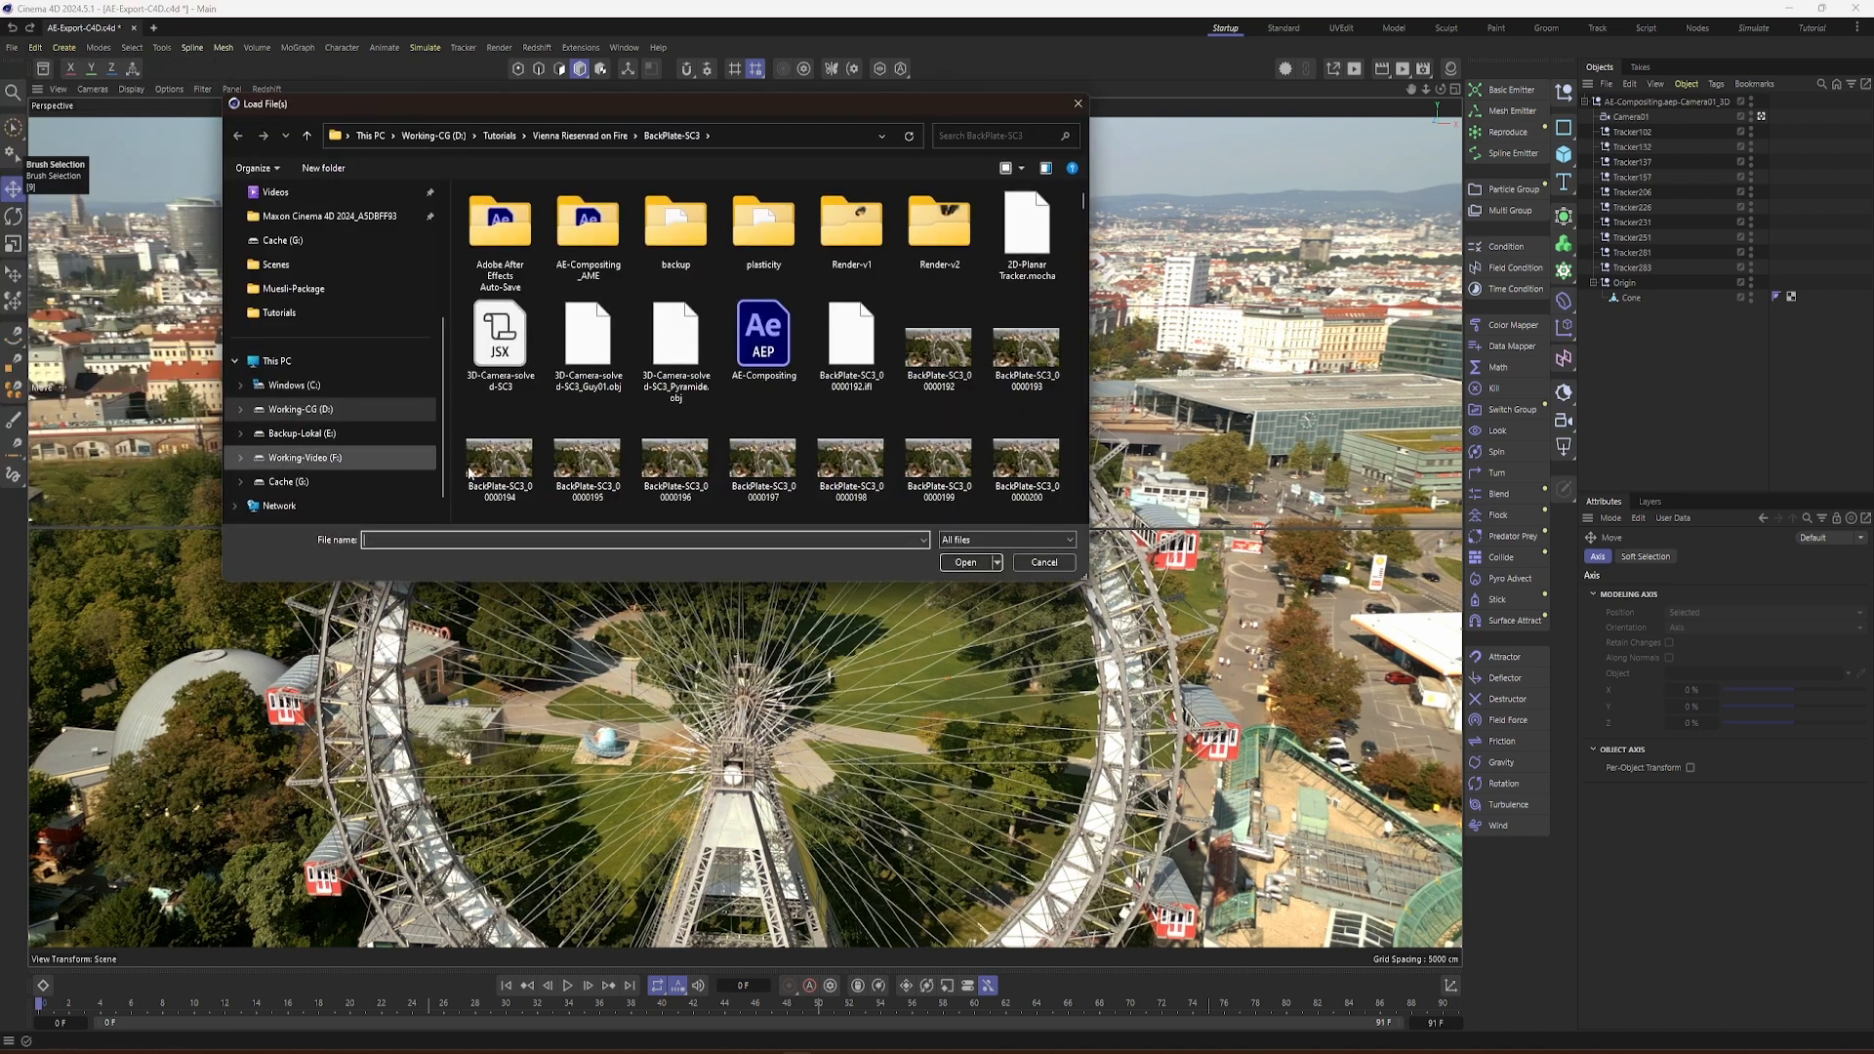
scroll(705, 485, "down", 15)
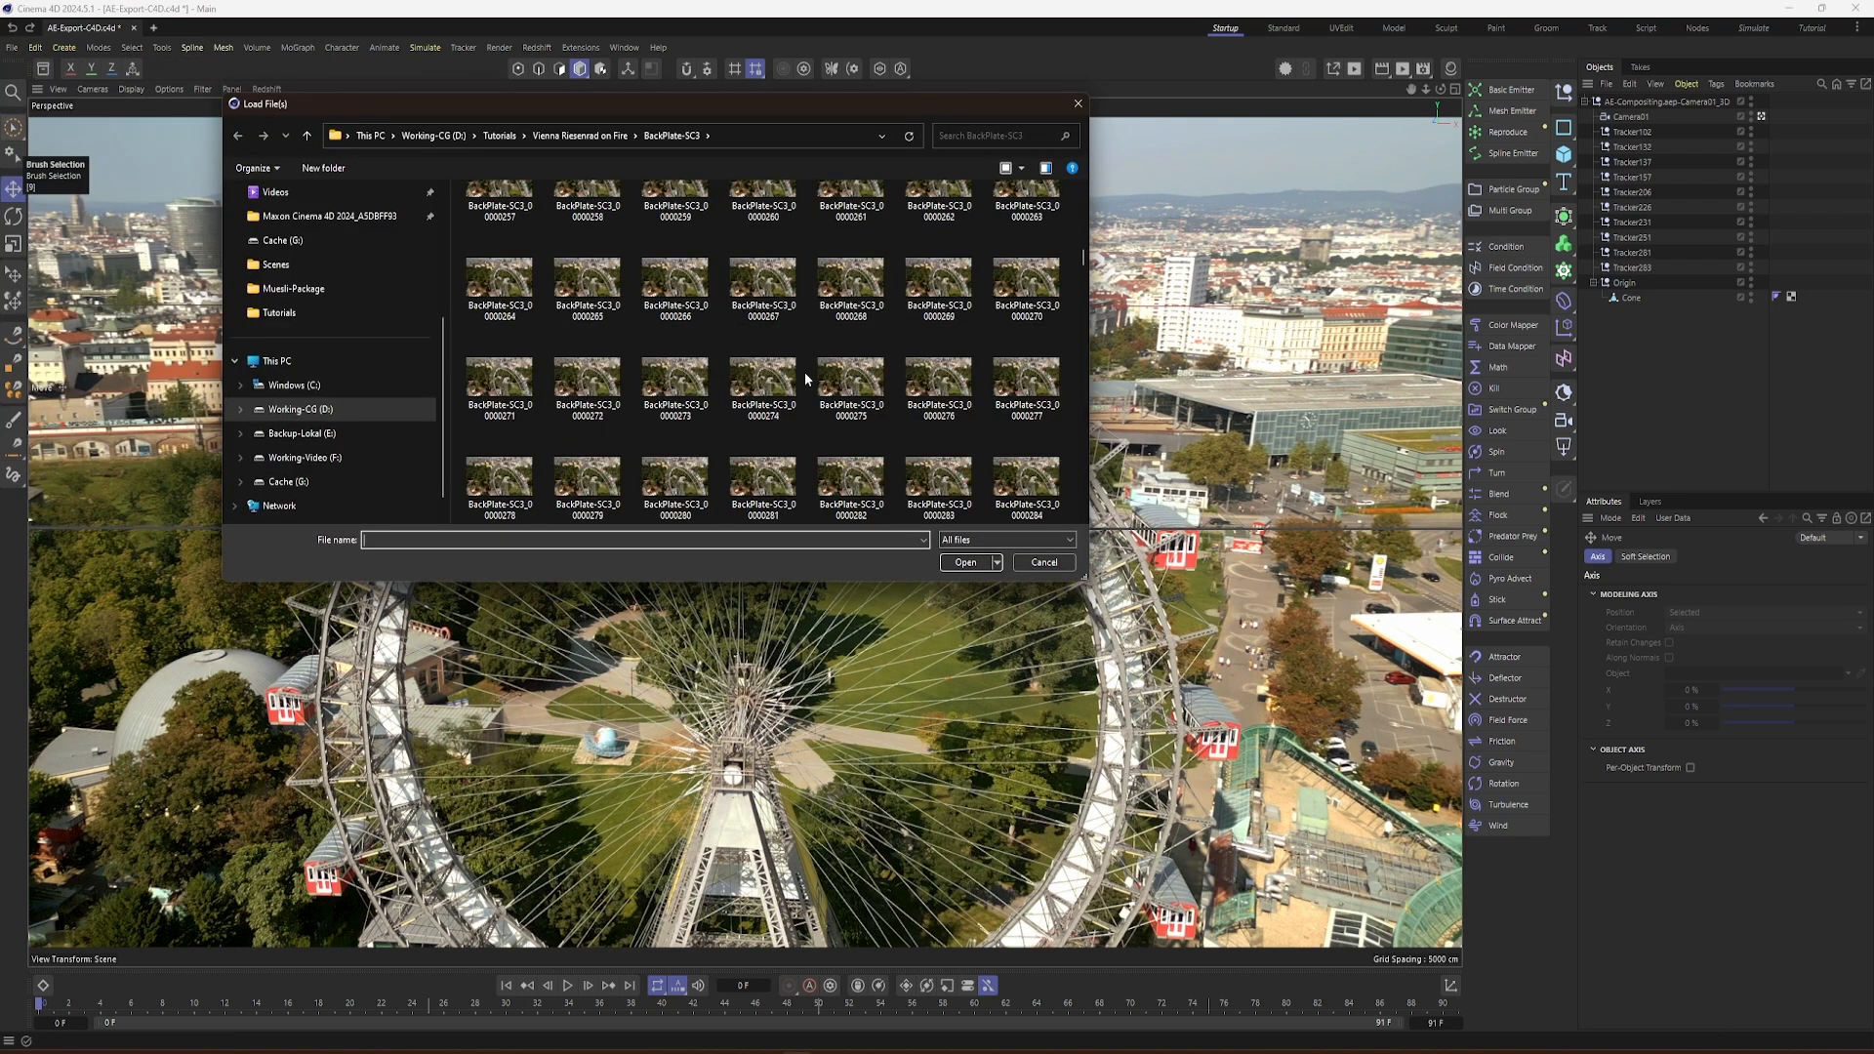
scroll(900, 372, "down", 20)
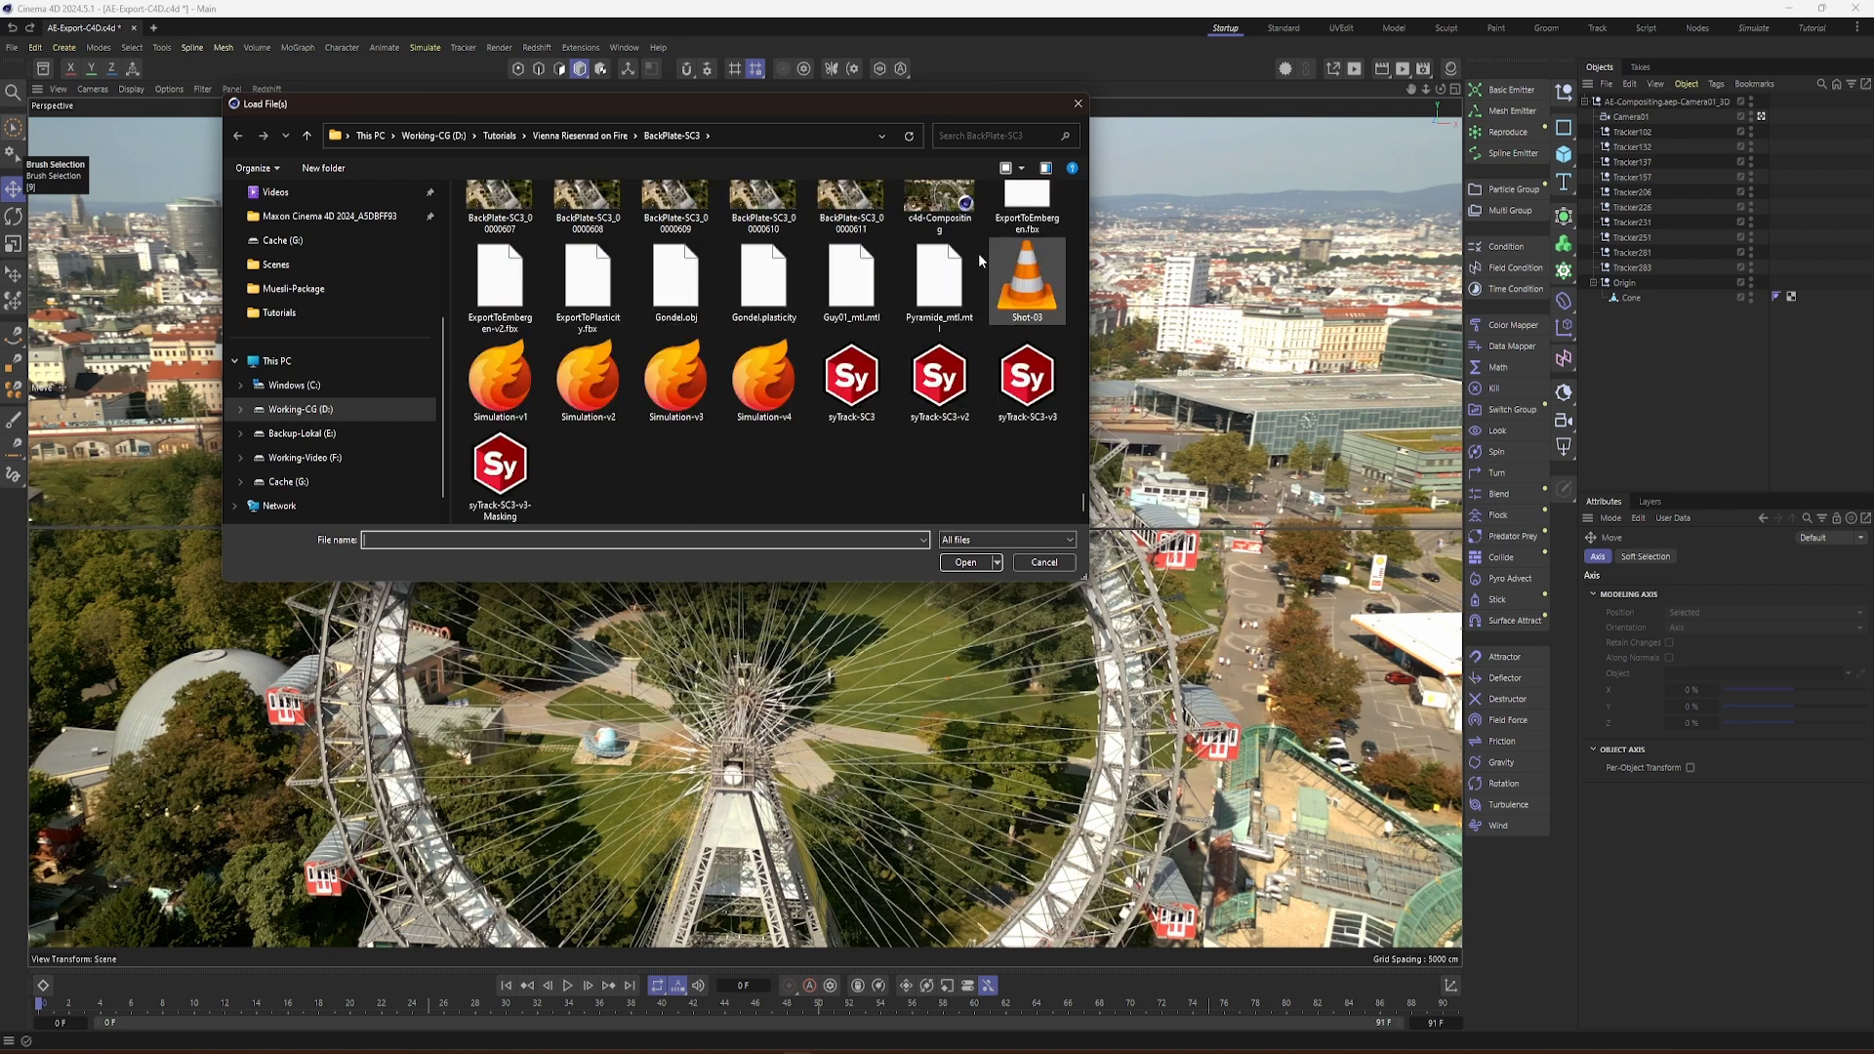
left_click(678, 308)
double_click(679, 308)
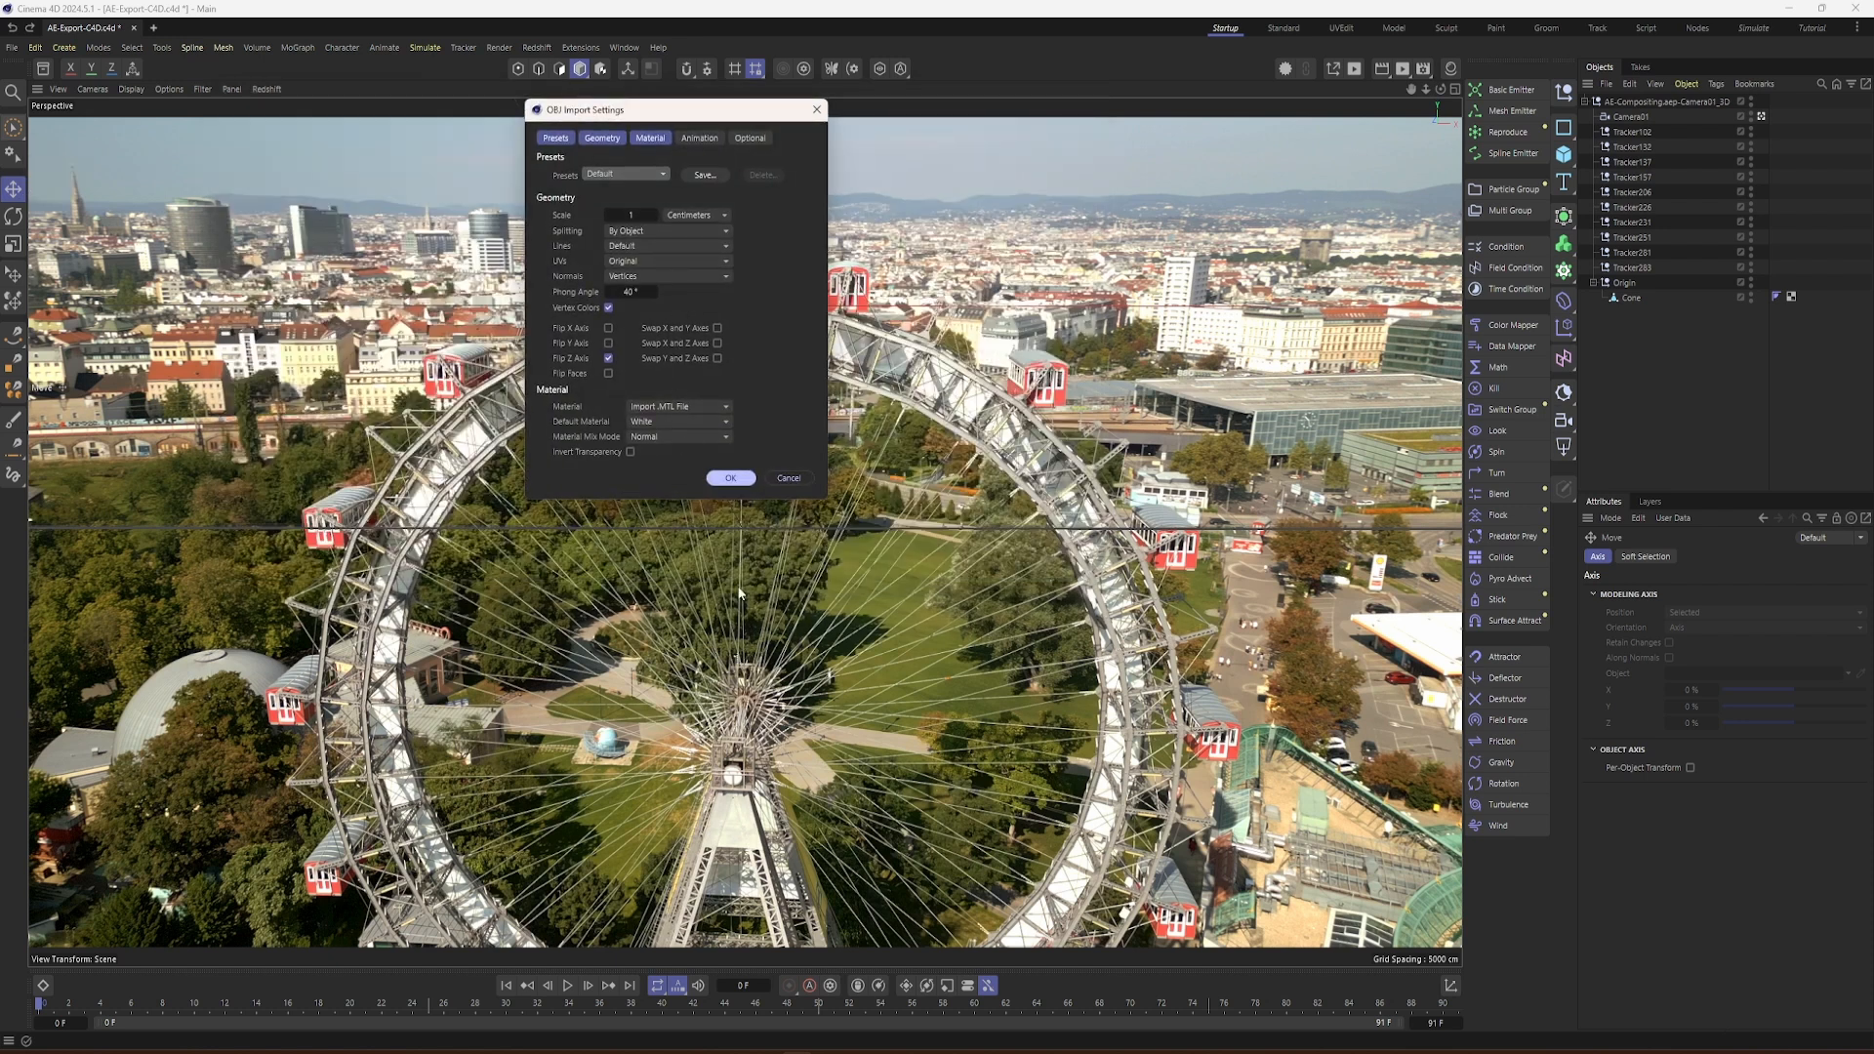
left_click(730, 477)
Step: Scale the imported Gondel to match the wheel cabin at the tracked origin and save the project
key("t")
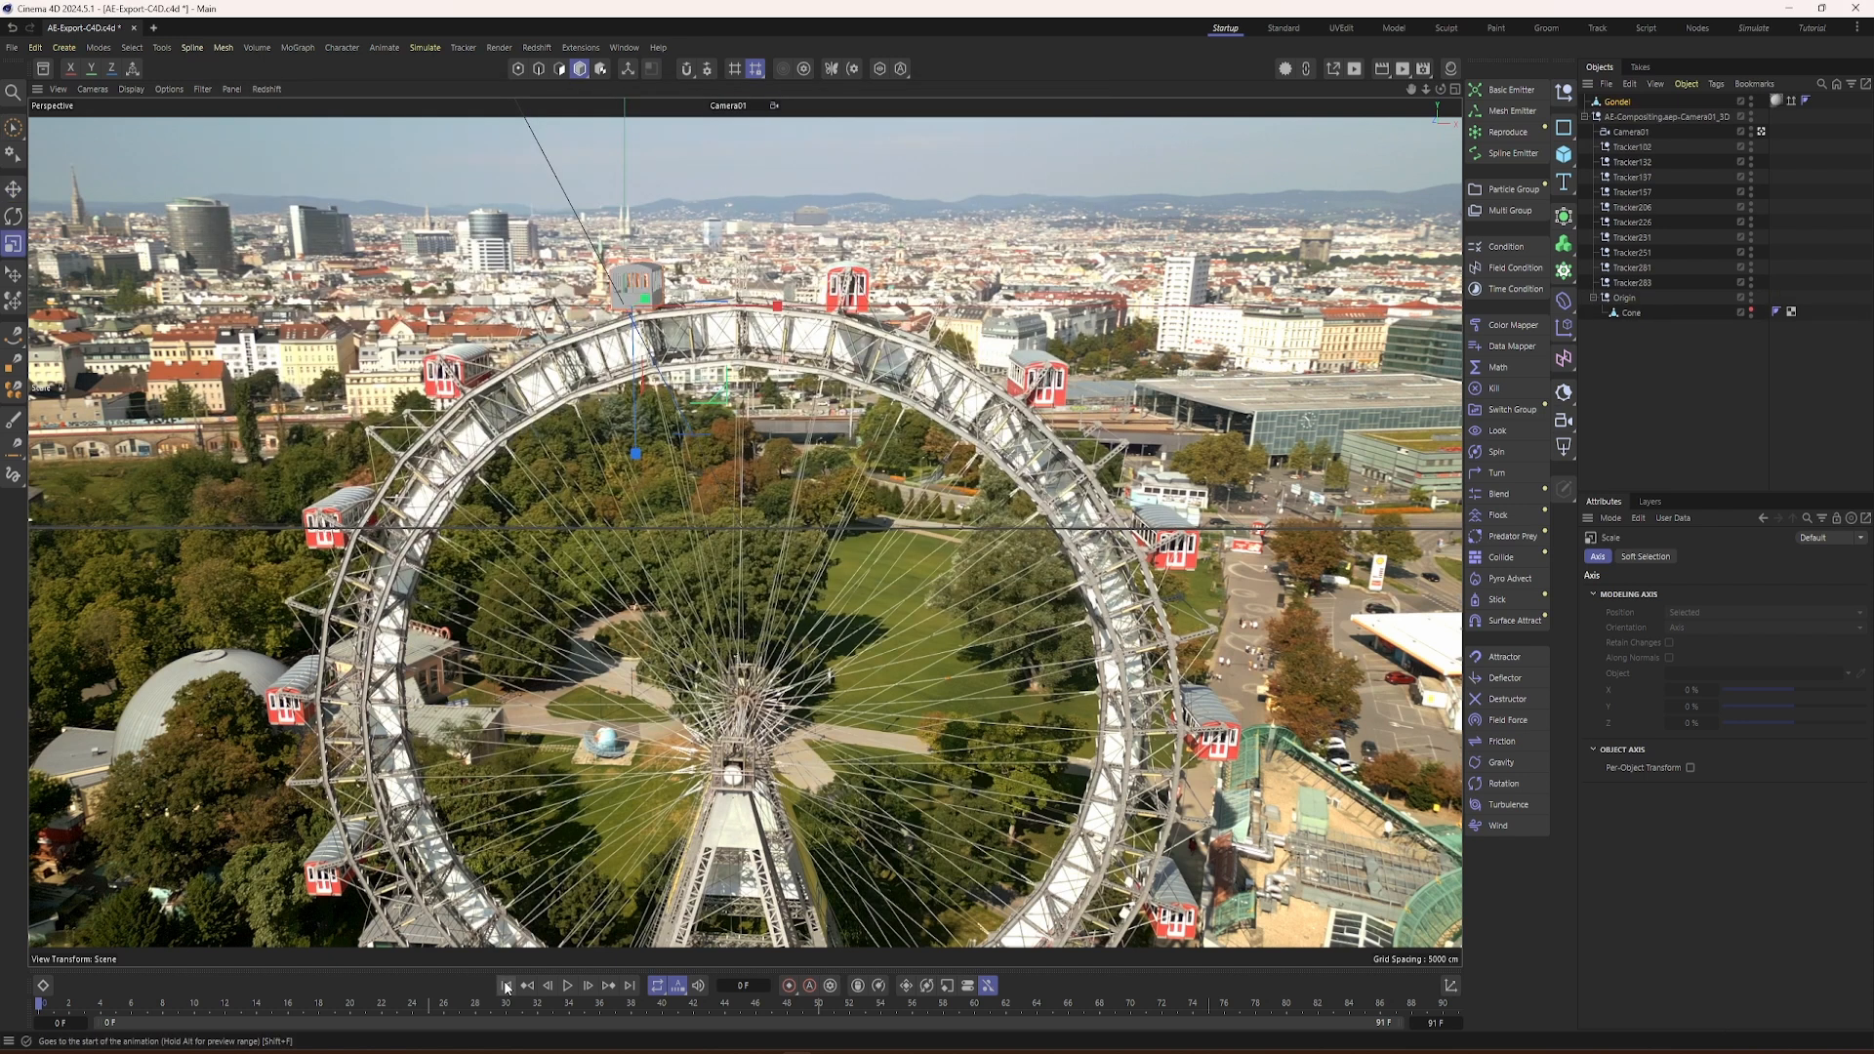
left_click(18, 54)
left_click(55, 237)
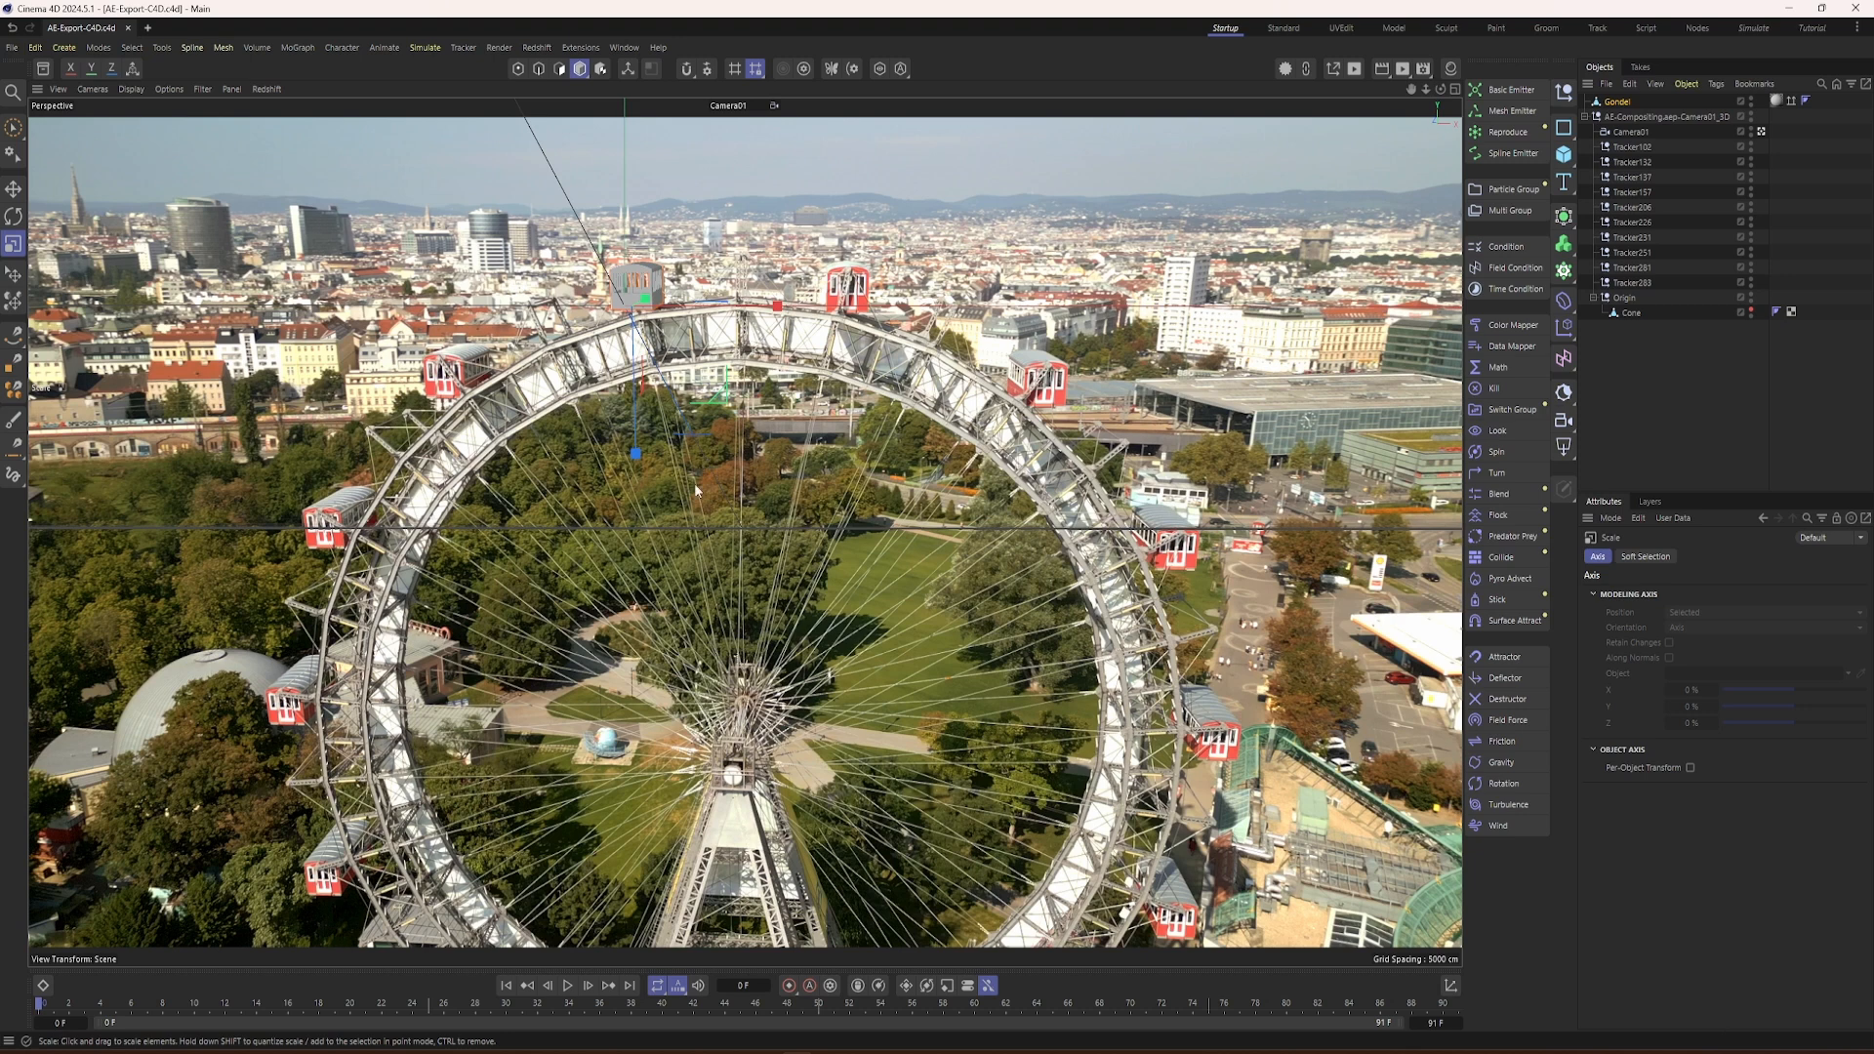
Step: Scrub the timeline to frame 72 and toggle the Gondel's viewport visibility to check its alignment with the real cabin
left_click_drag(42, 1010, 1162, 1010)
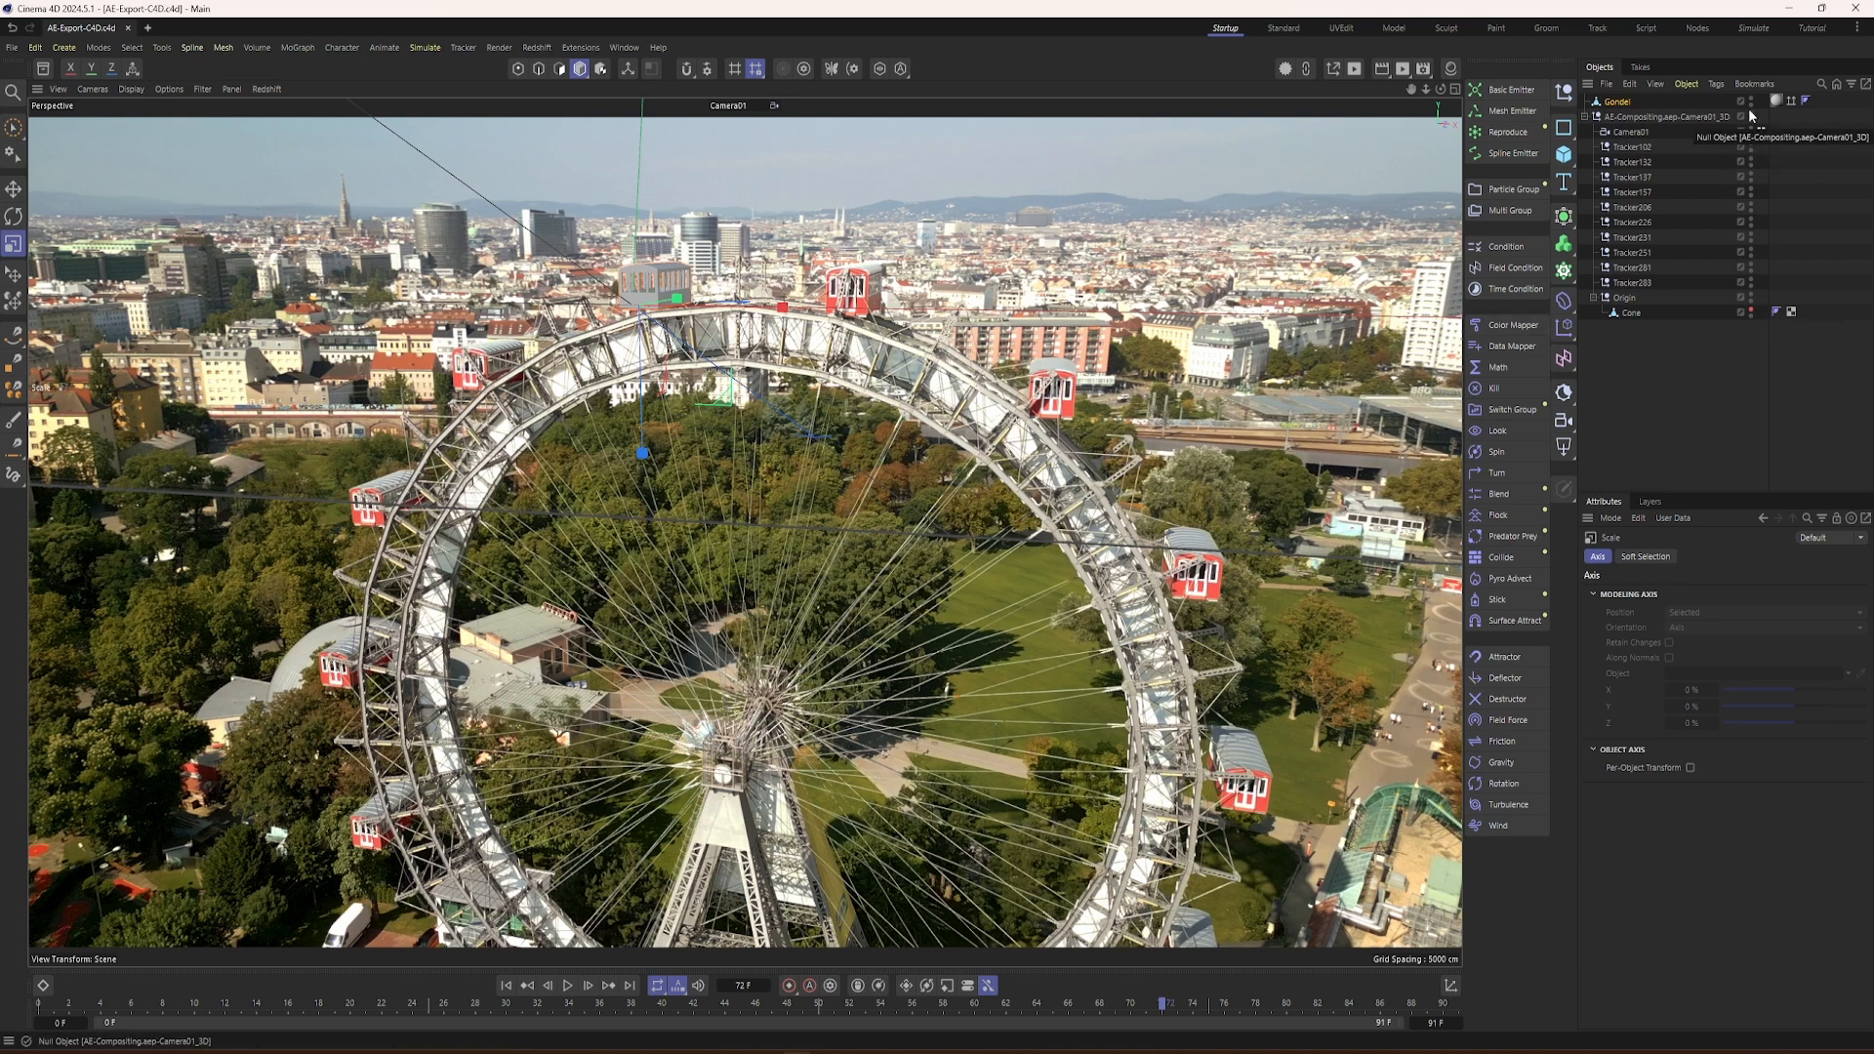
left_click(1751, 99)
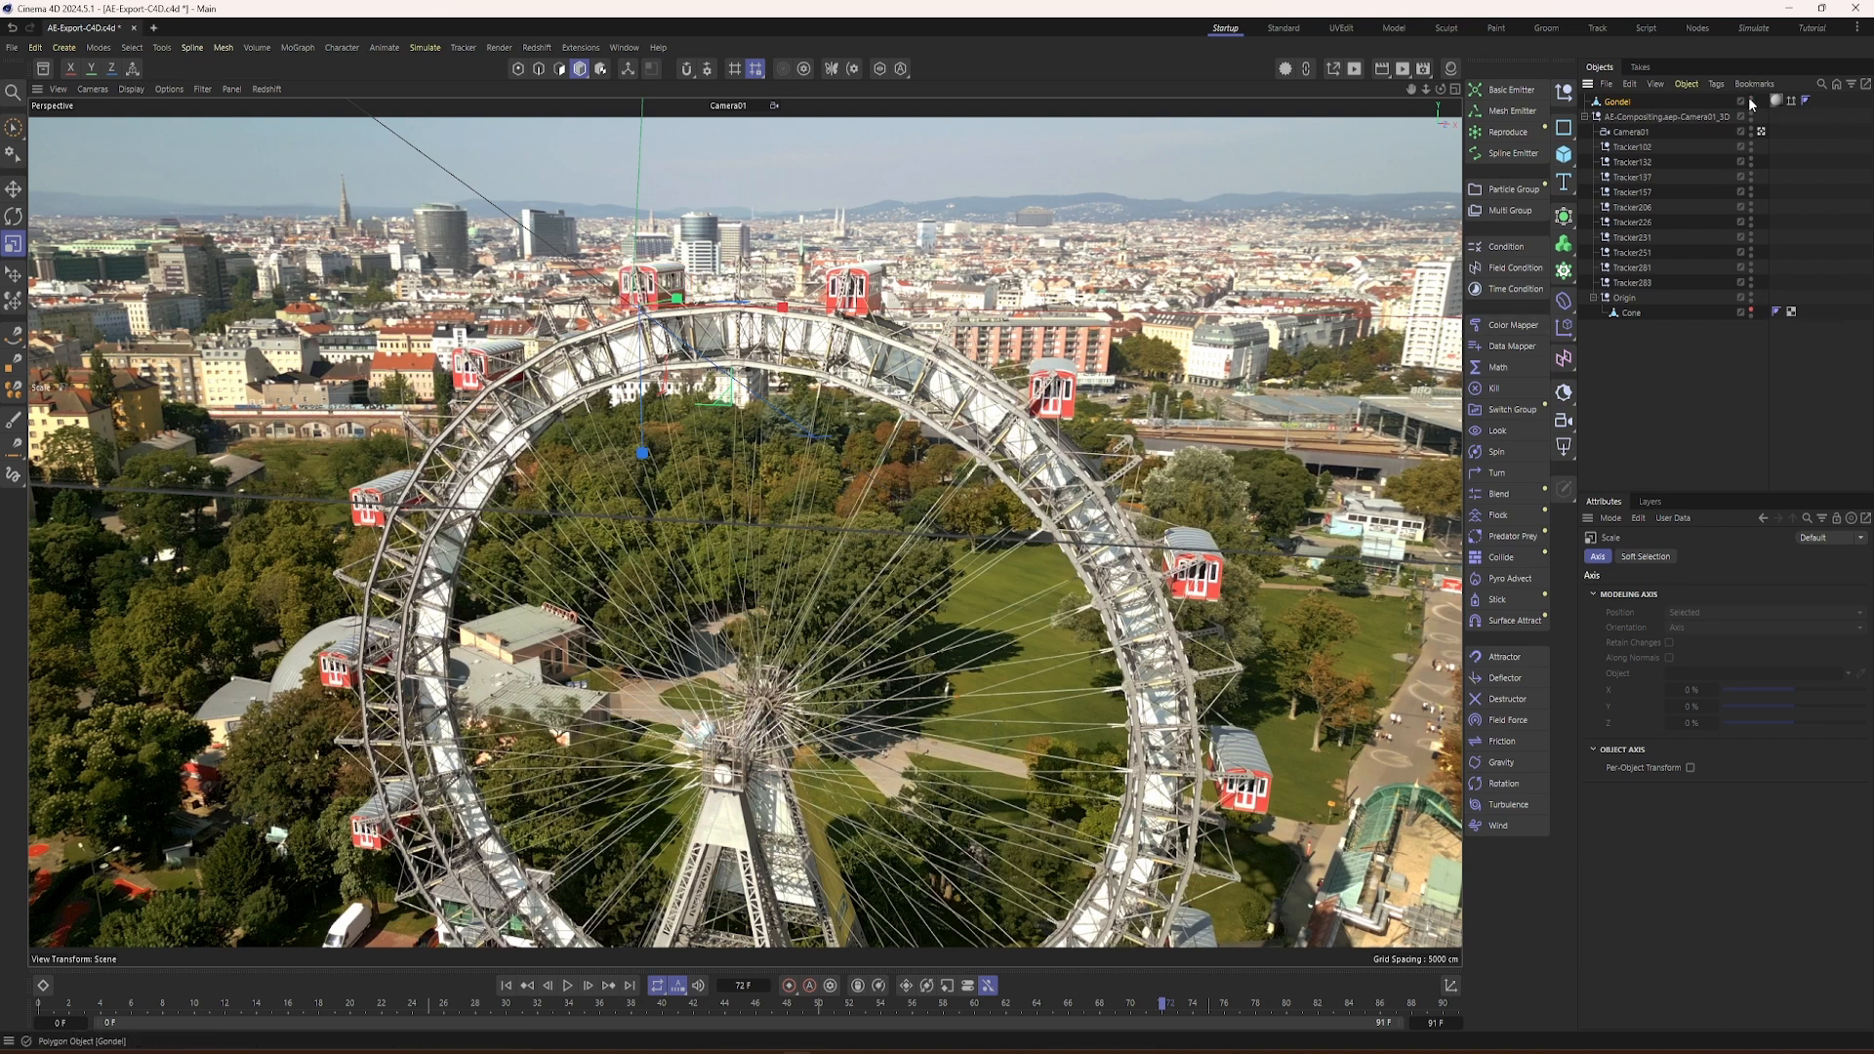
left_click(1750, 99)
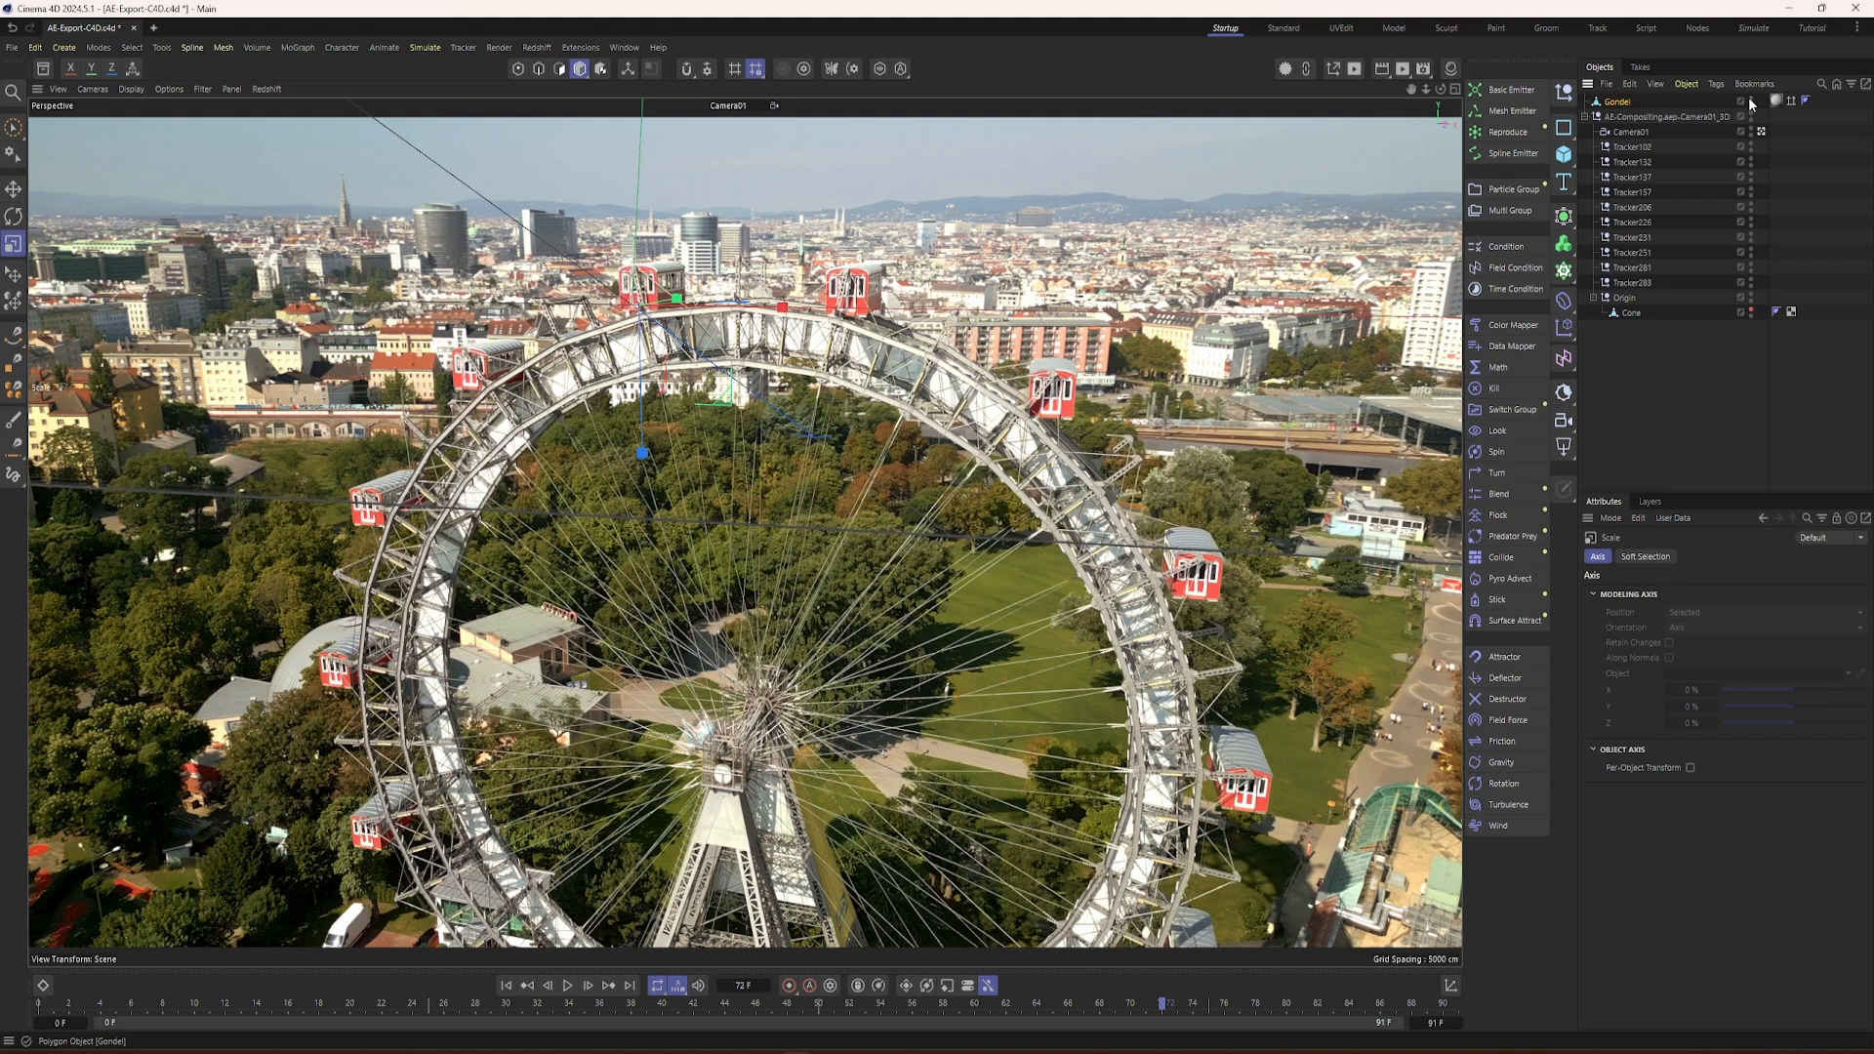
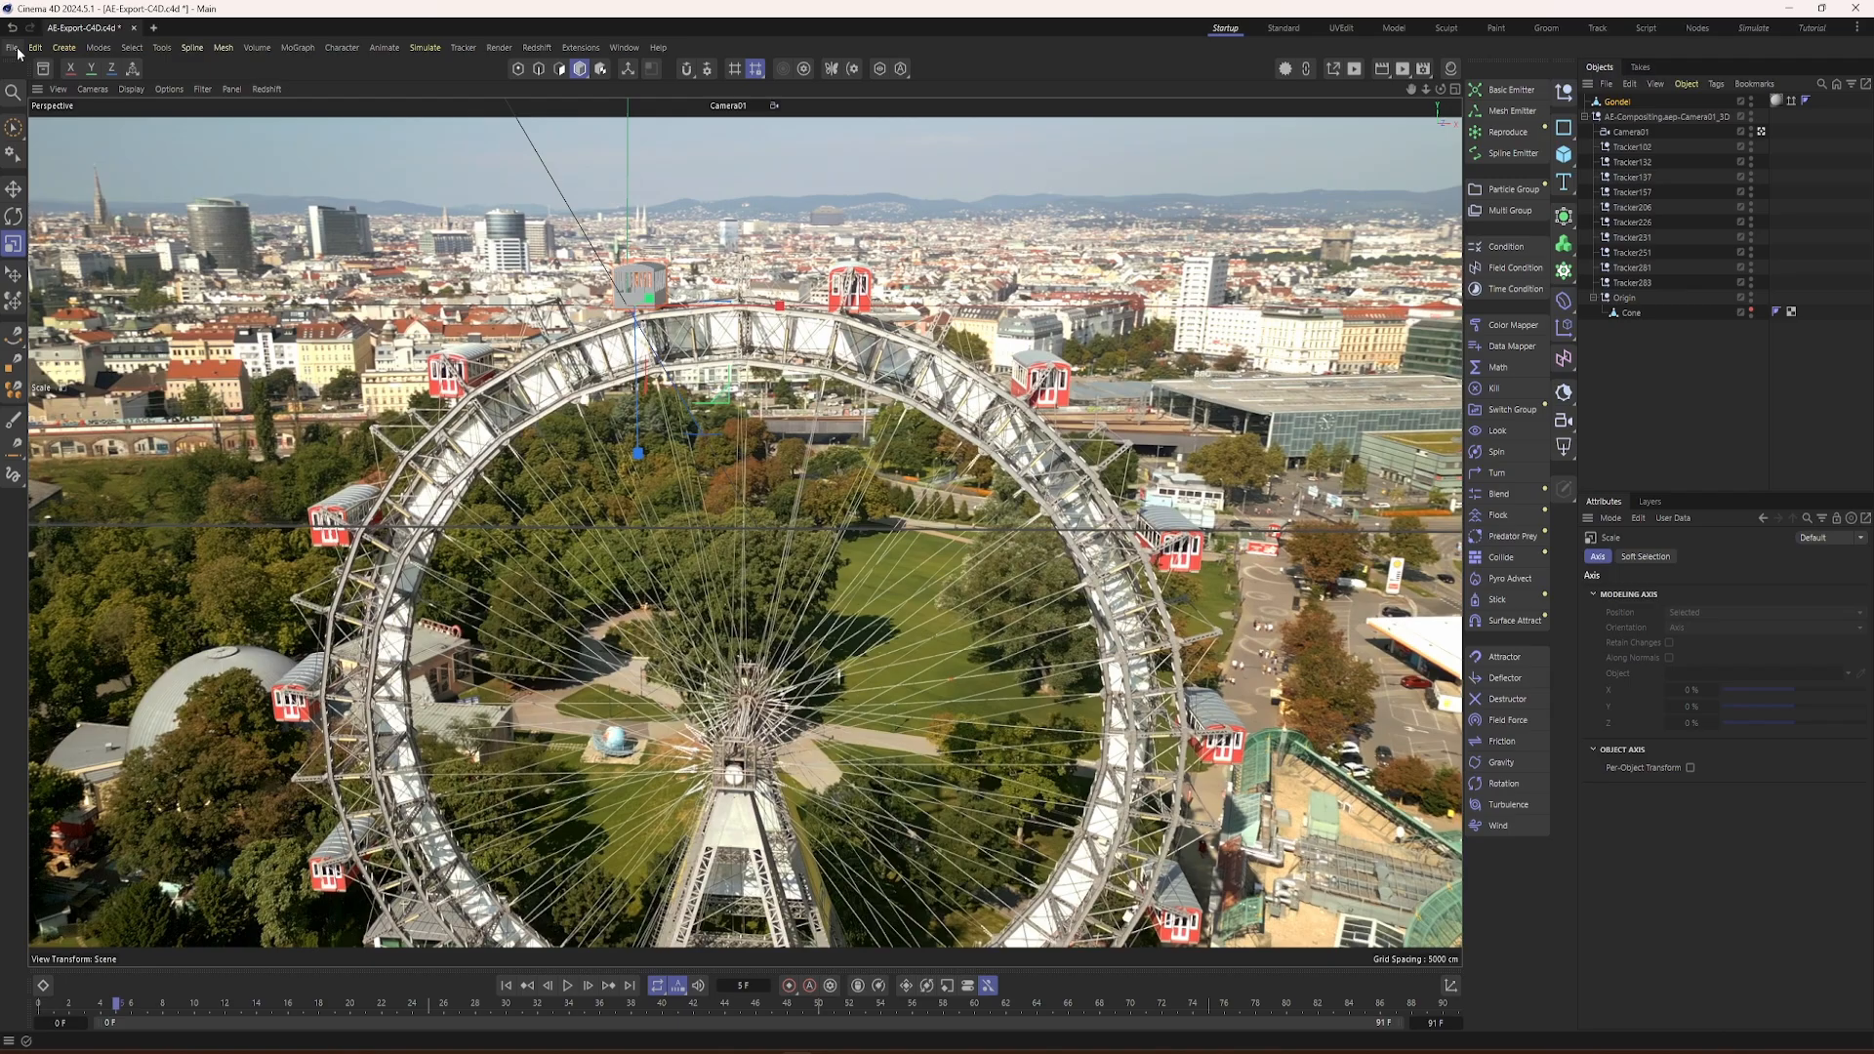
Step: Start an FBX export of the tracked scene in version 7.7 (2019) with cameras, instances and animation tracks included
left_click(12, 48)
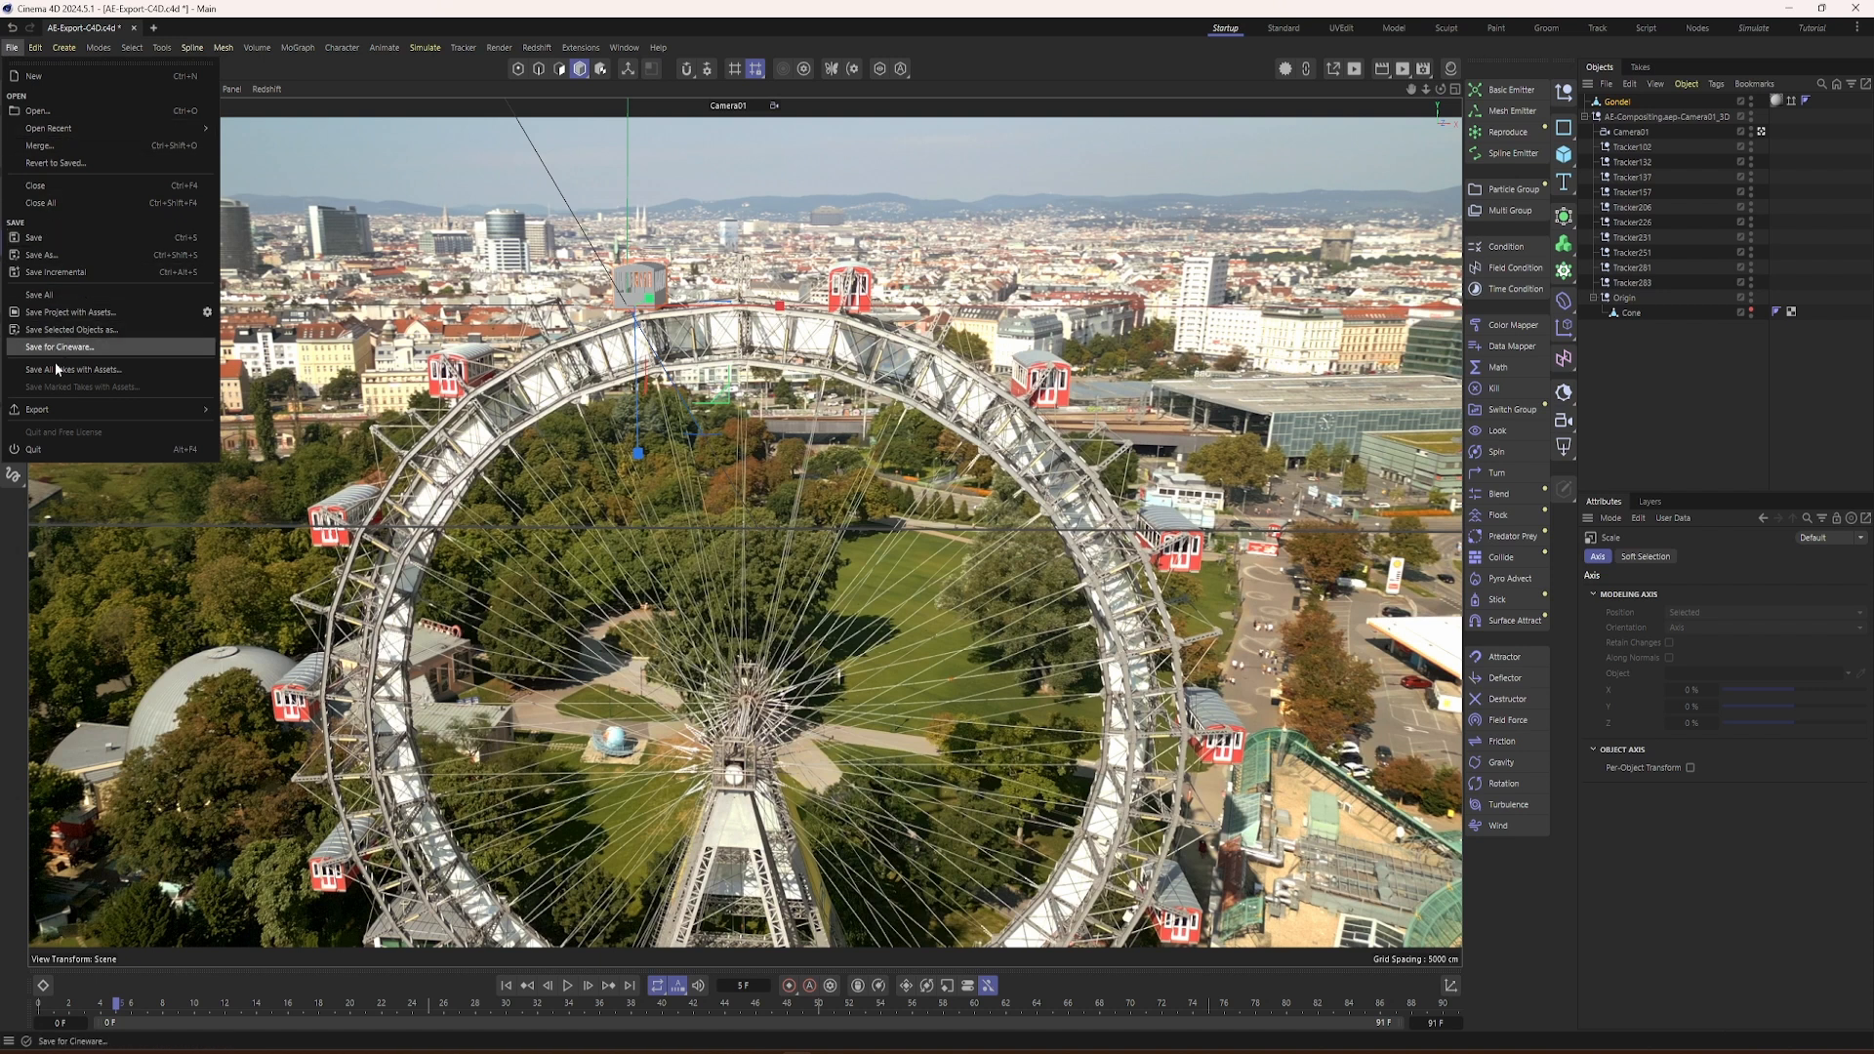
mouse_move(54, 406)
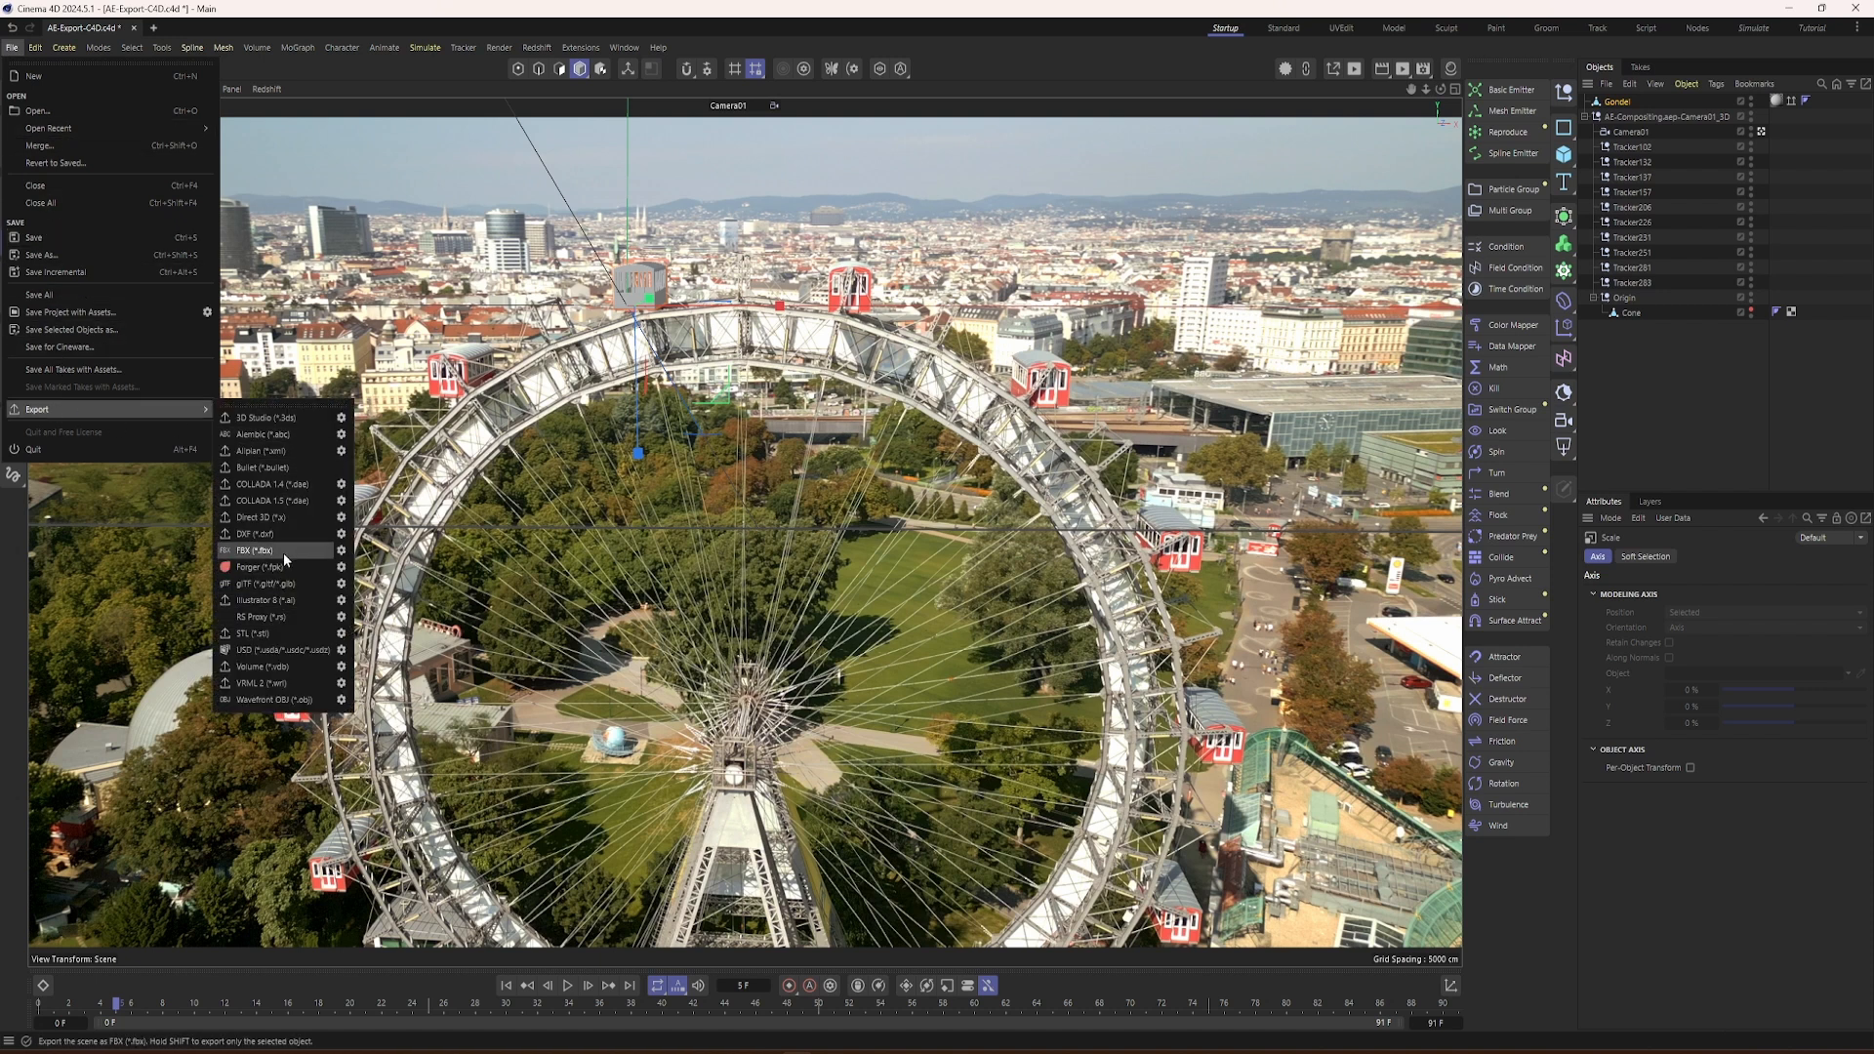
left_click(342, 552)
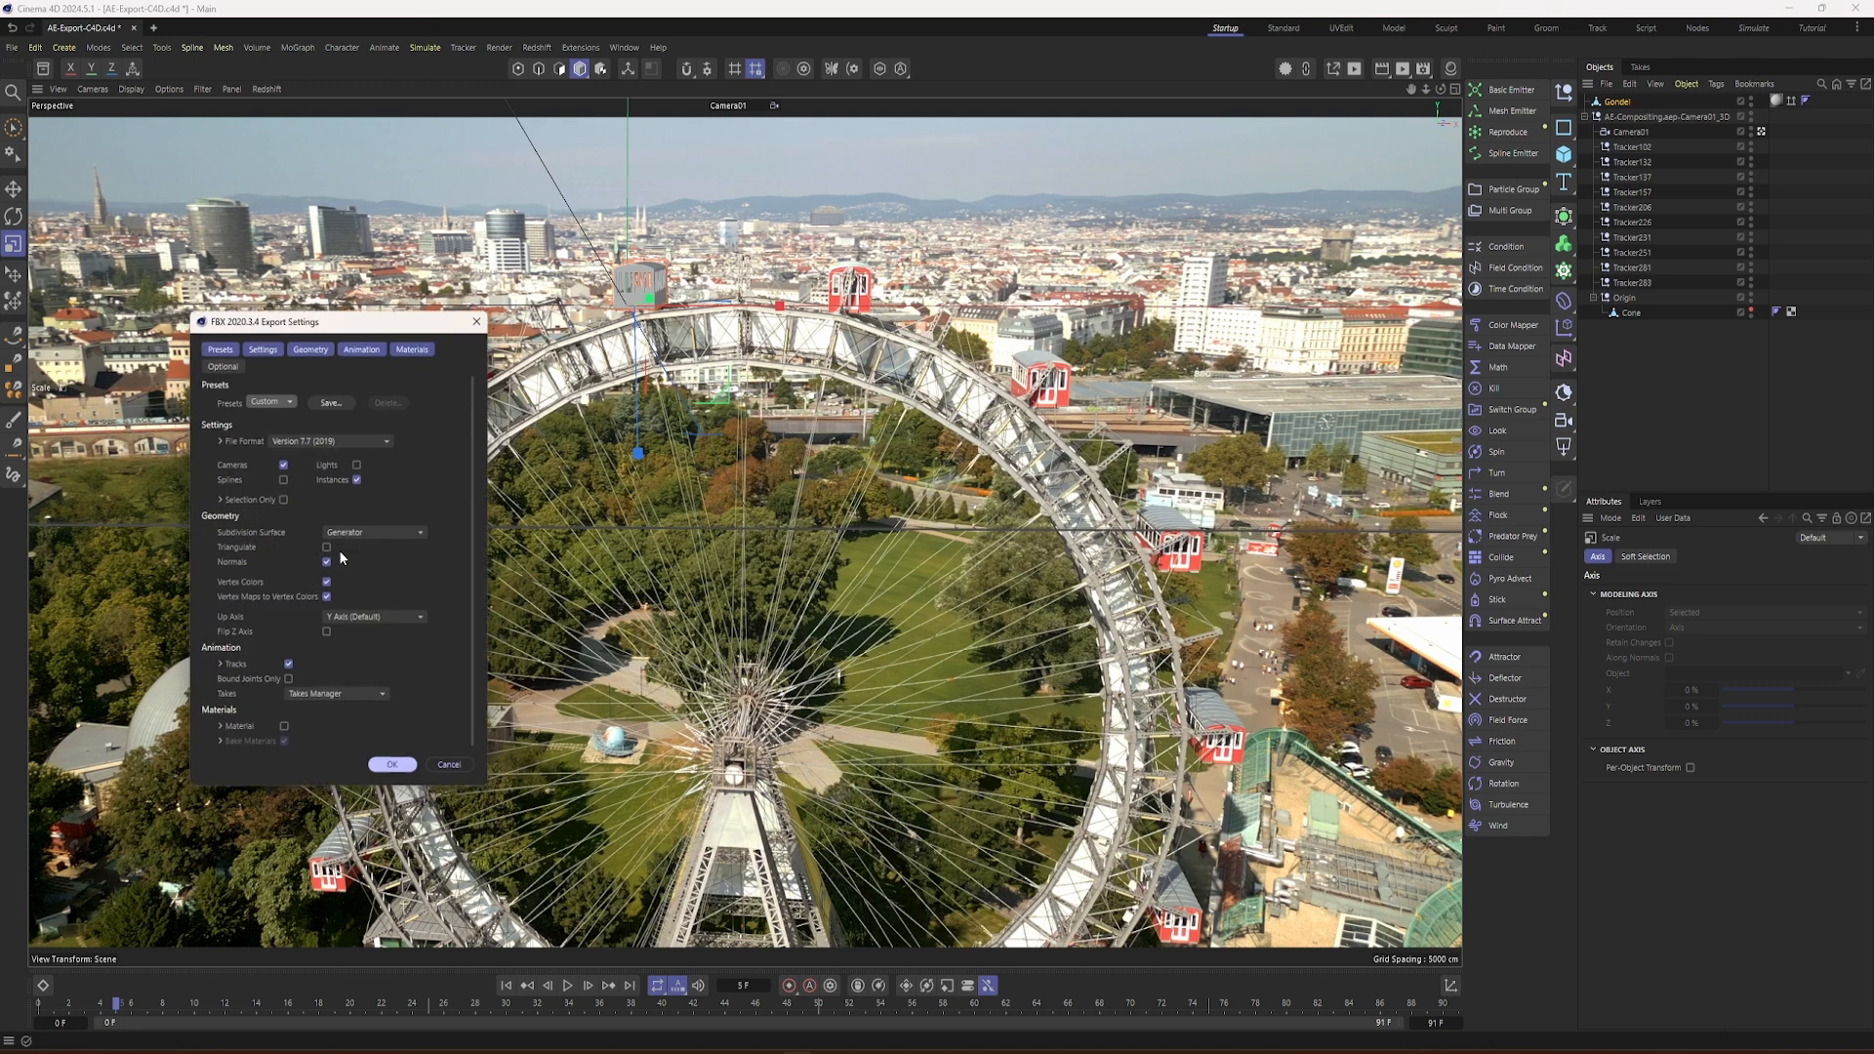
left_click_drag(347, 327, 631, 209)
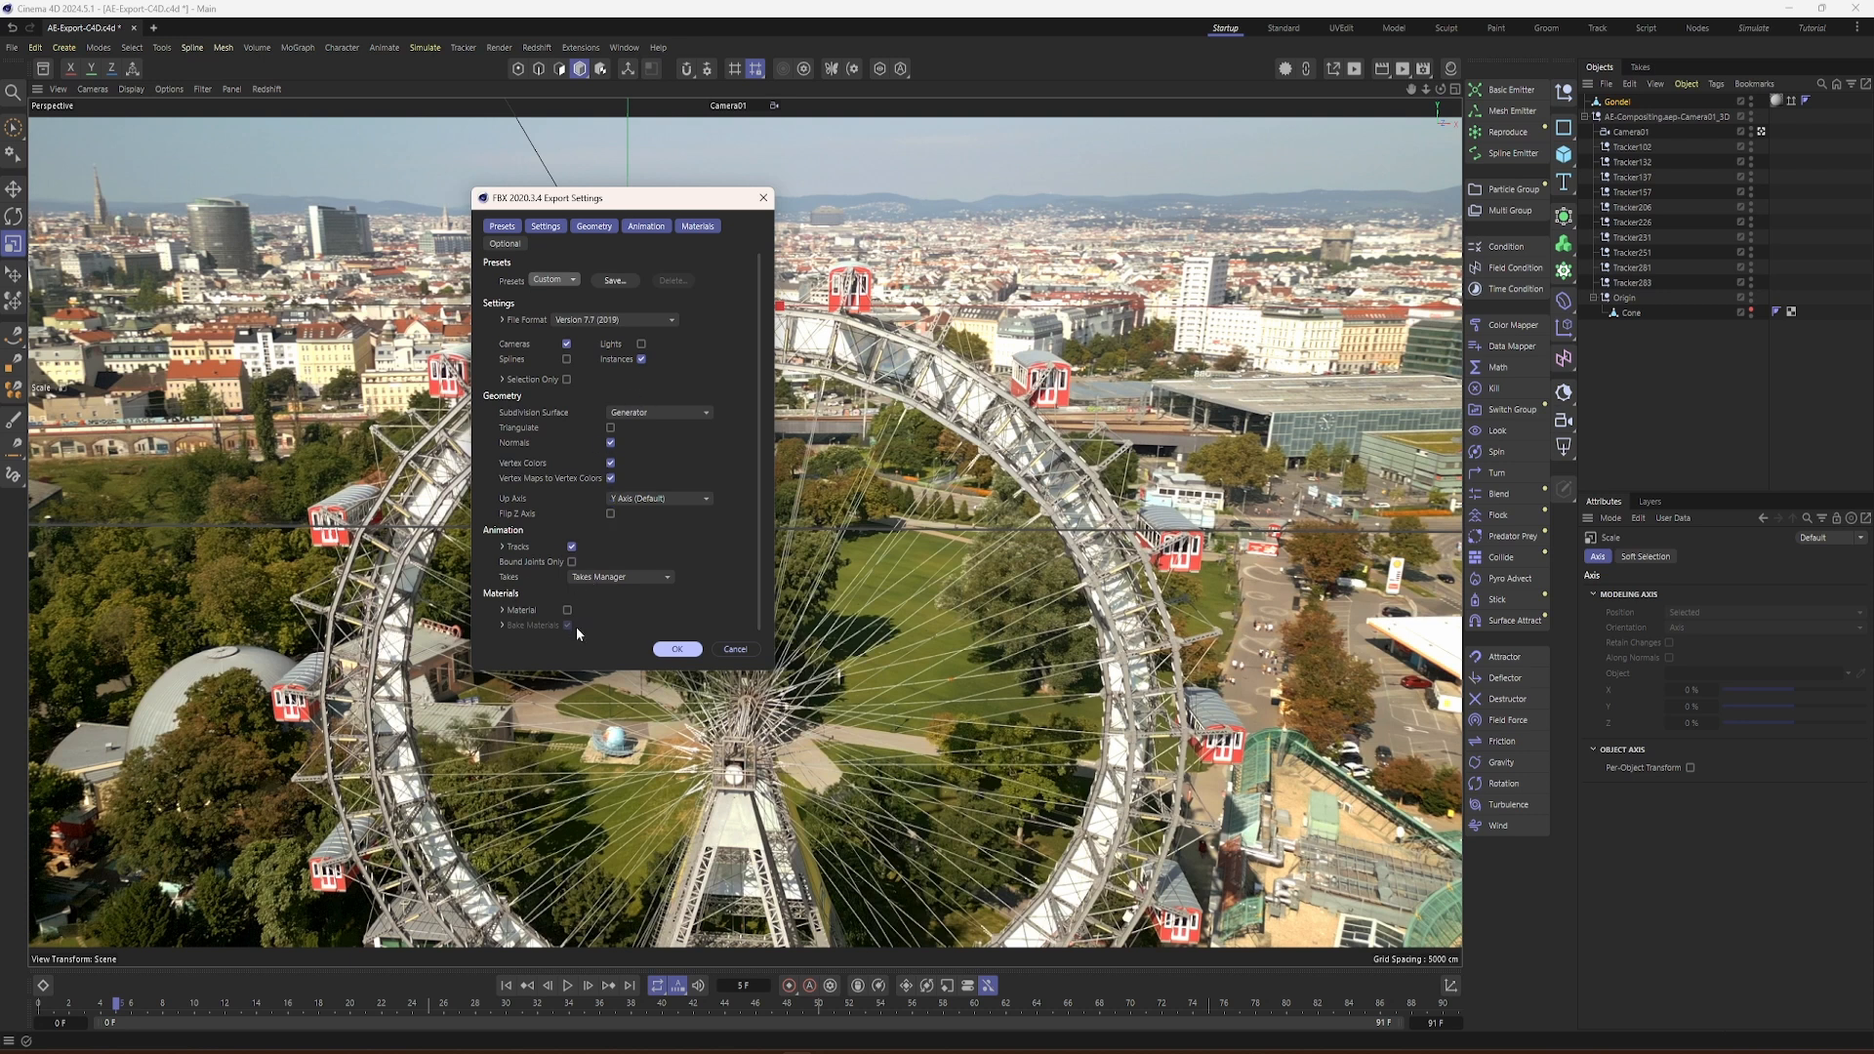
left_click(678, 649)
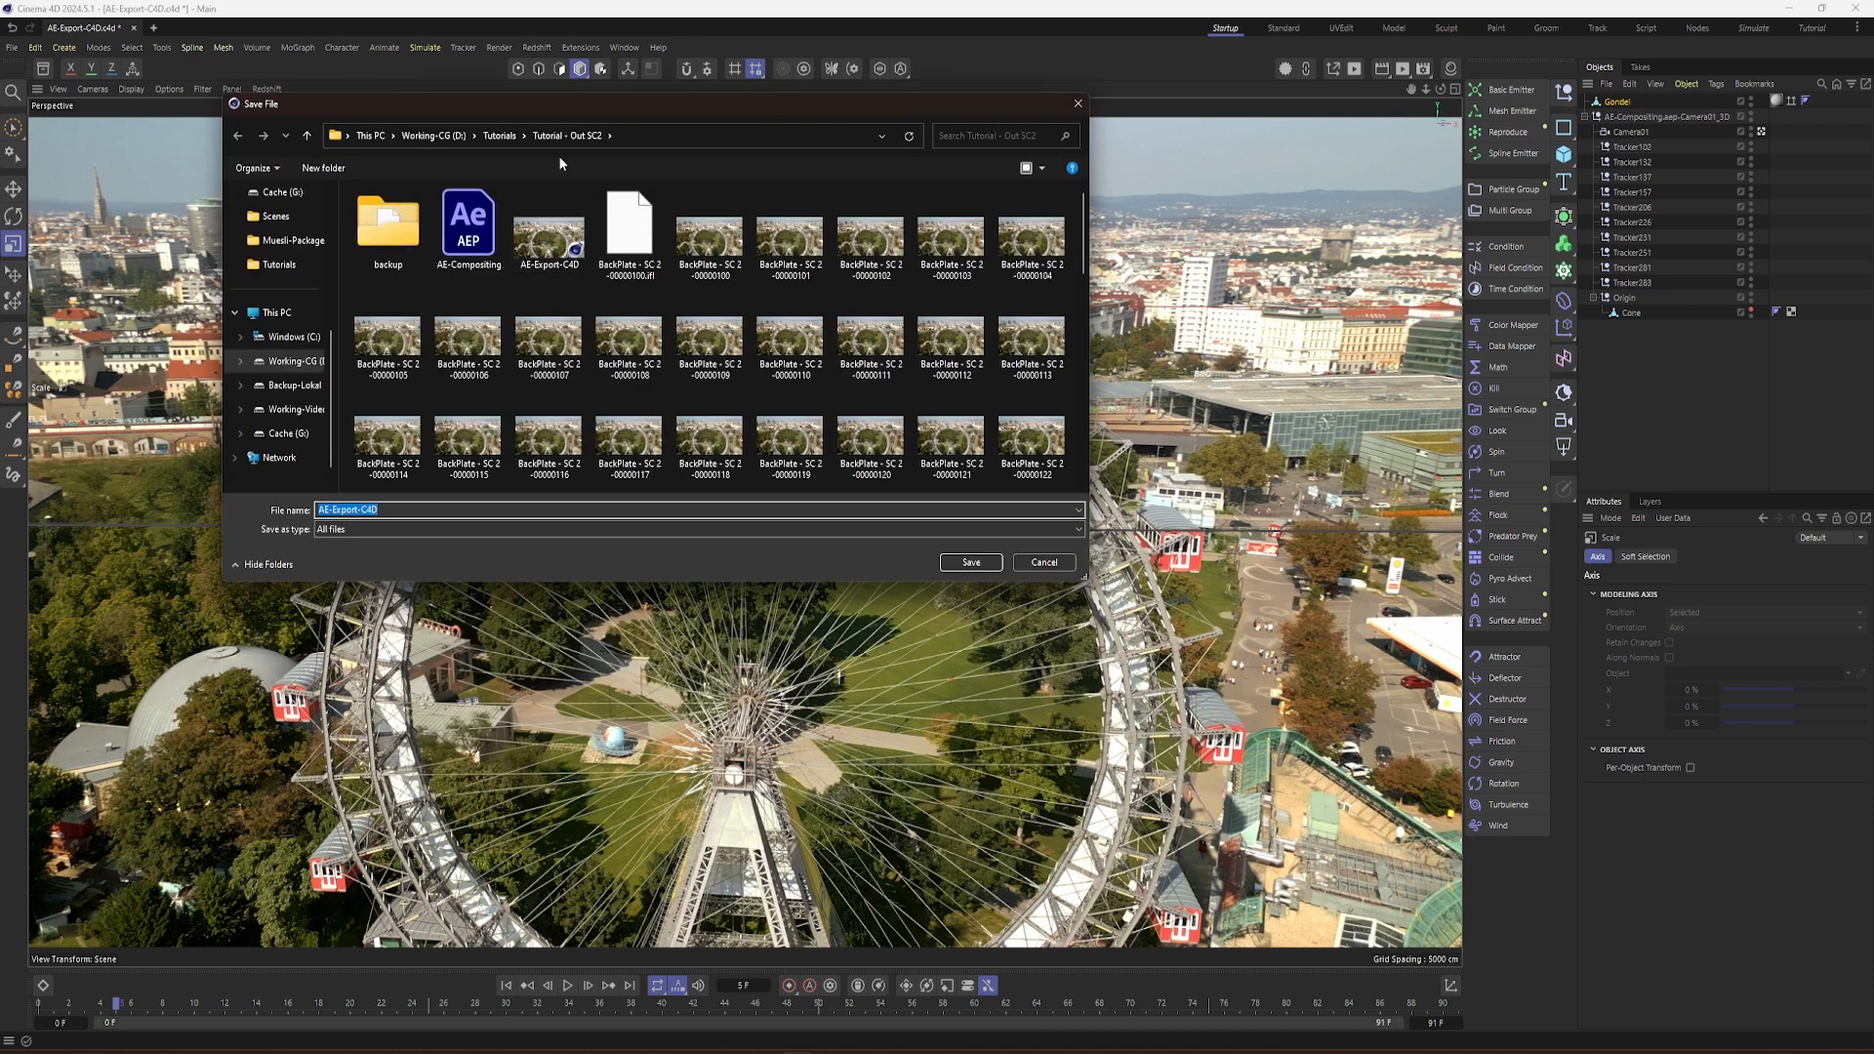
Step: Save the FBX as C4D_Export-to-Embergen in the Tutorial - Out SC2 folder under Tutorials
left_click(501, 135)
left_click(444, 136)
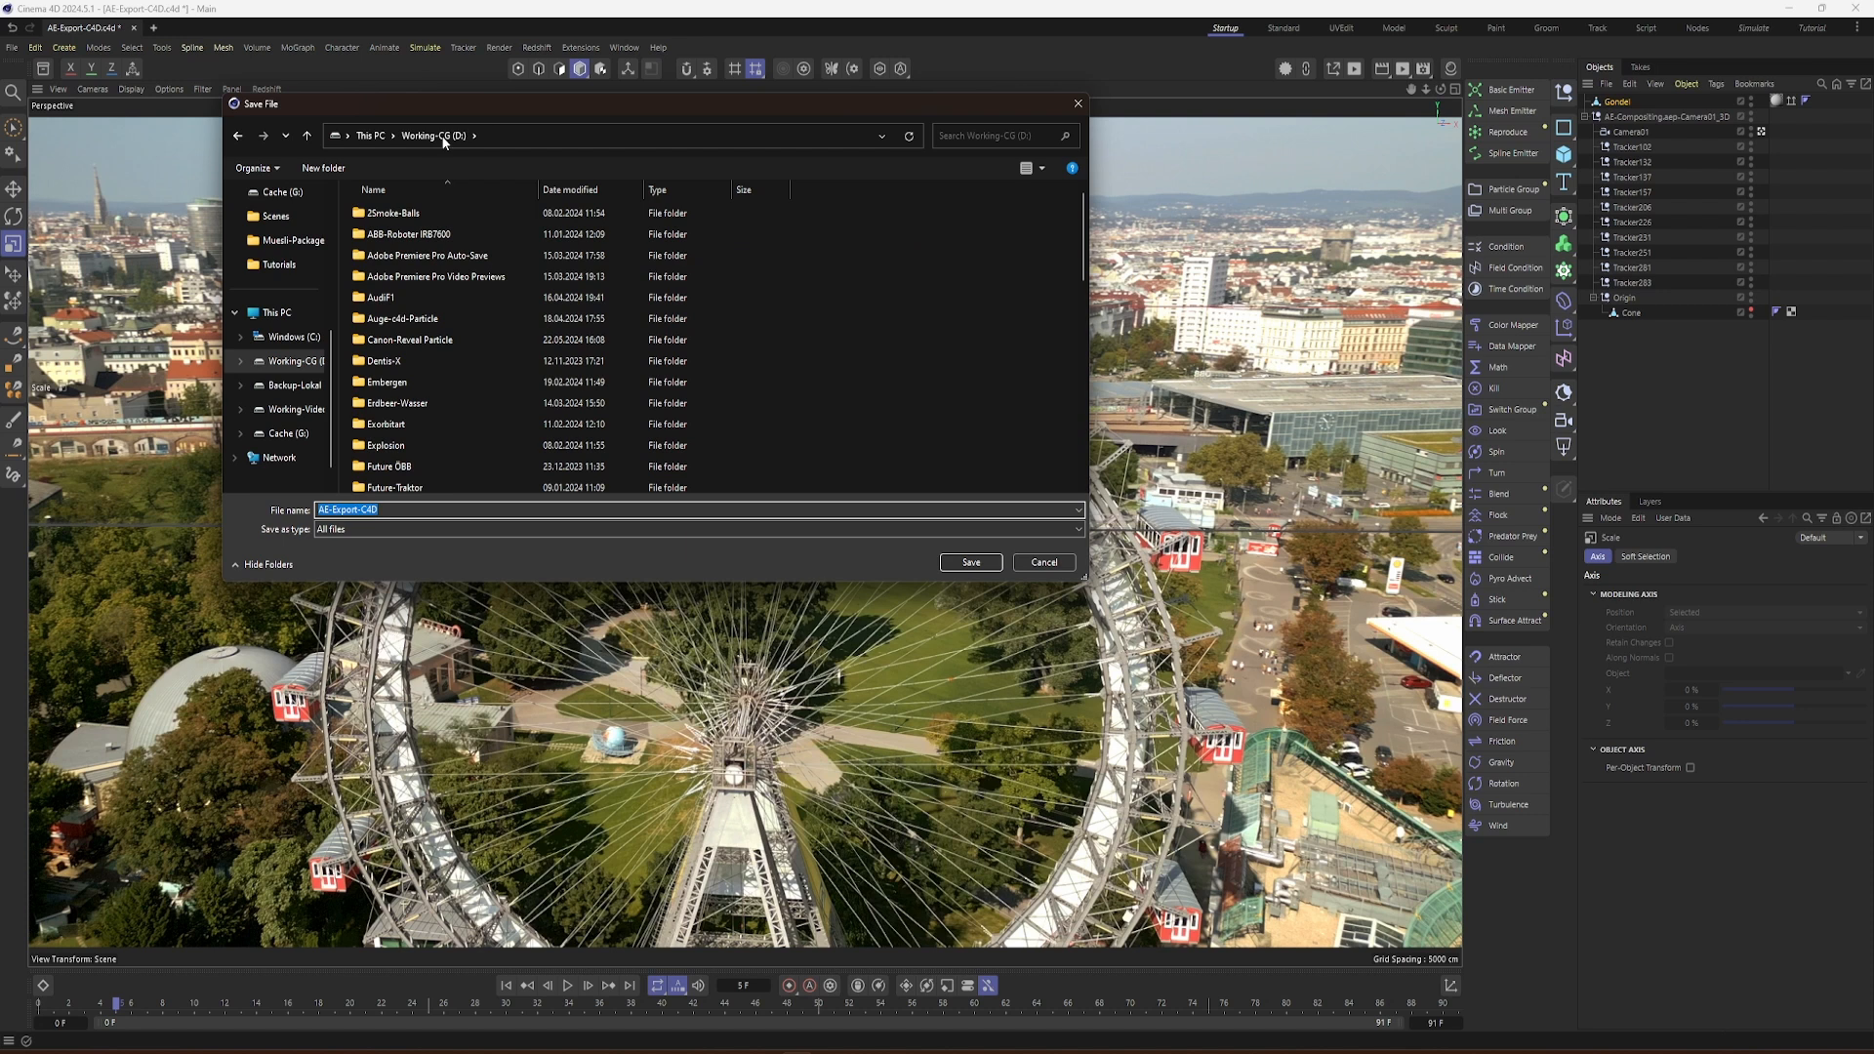
left_click(279, 265)
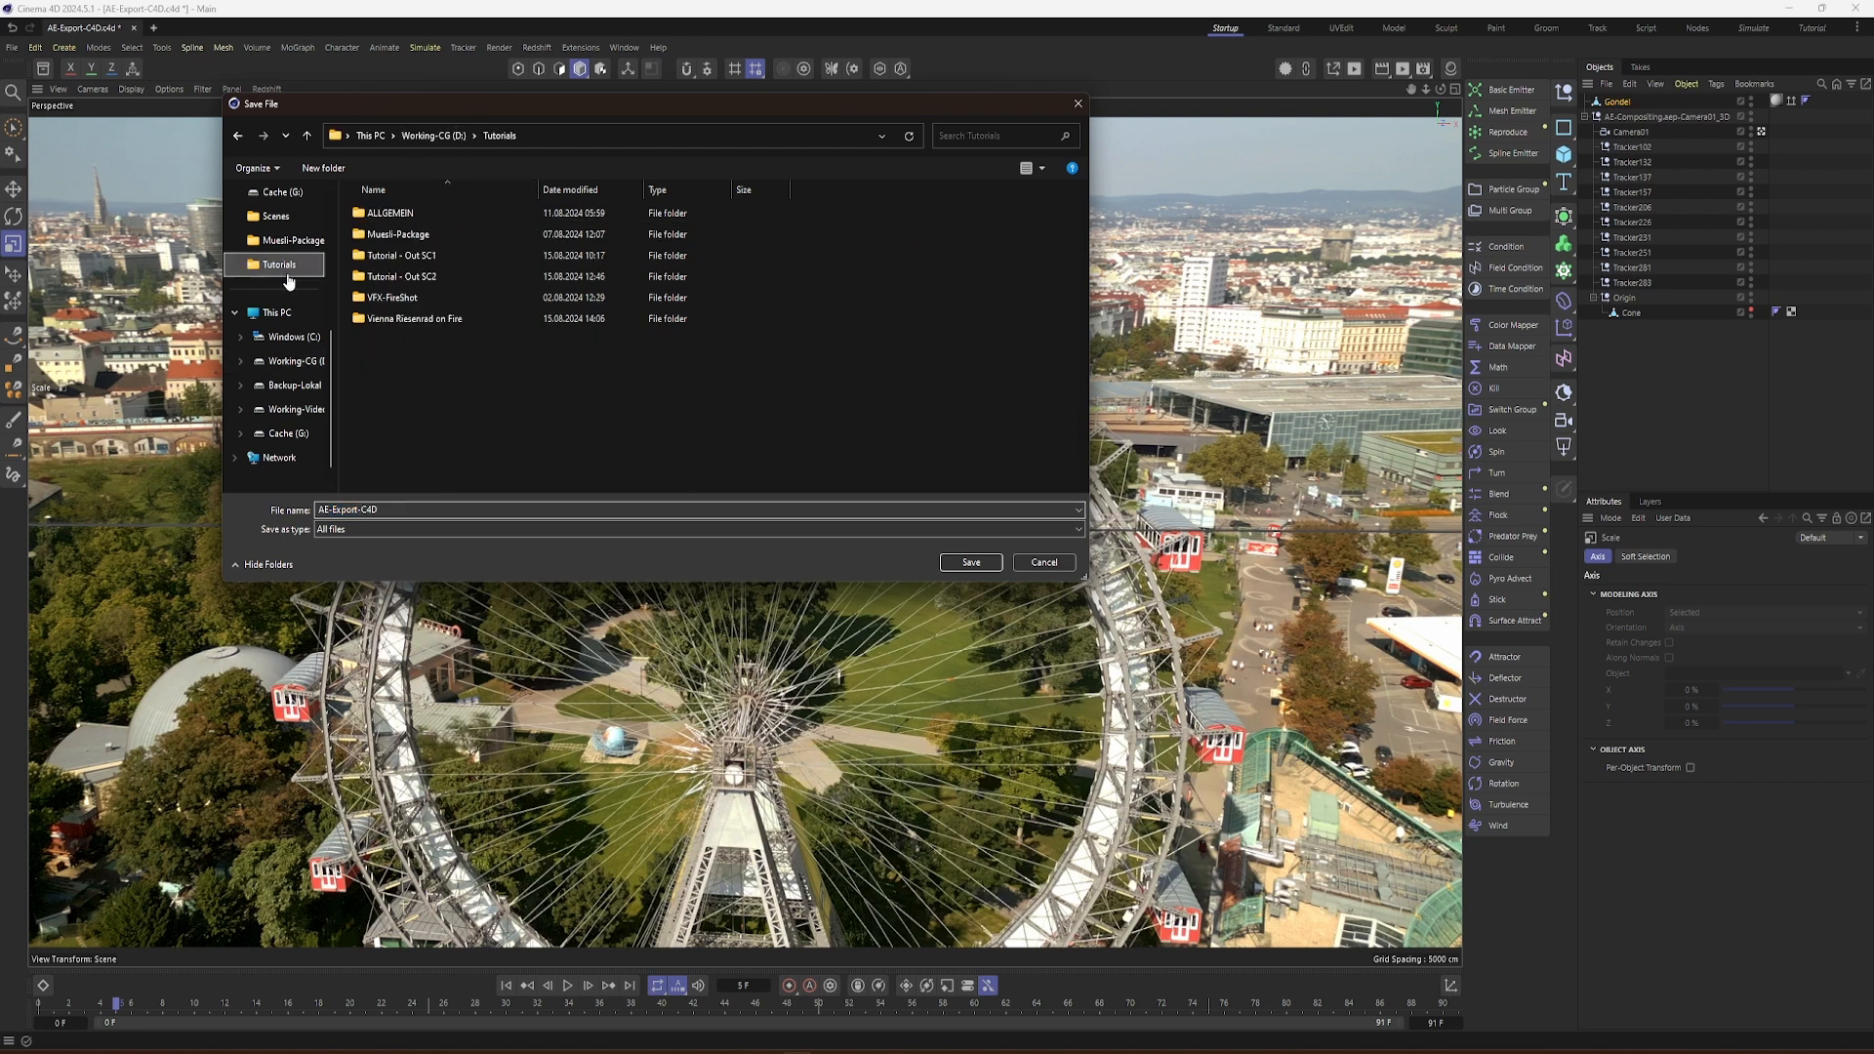
double_click(401, 276)
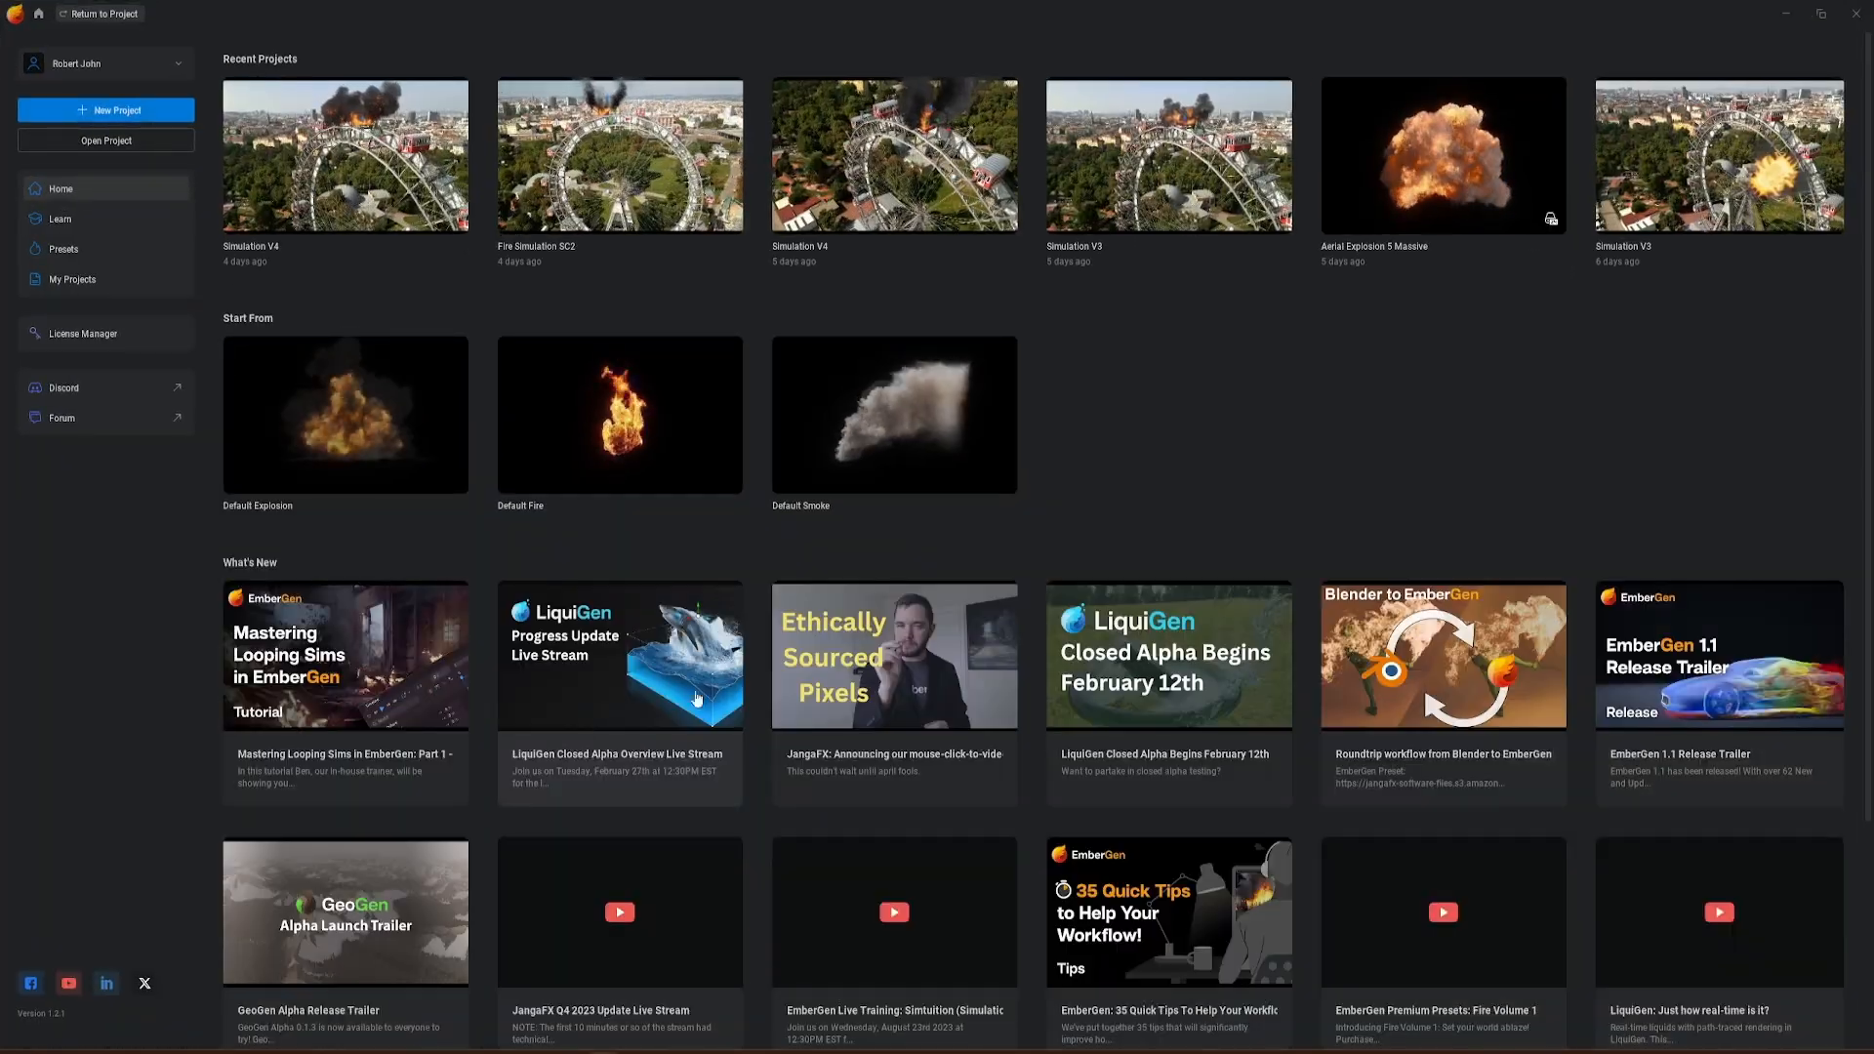
Step: Switch to EmberGen, create a new project and look over the node graph of its default fire setup
left_click(137, 111)
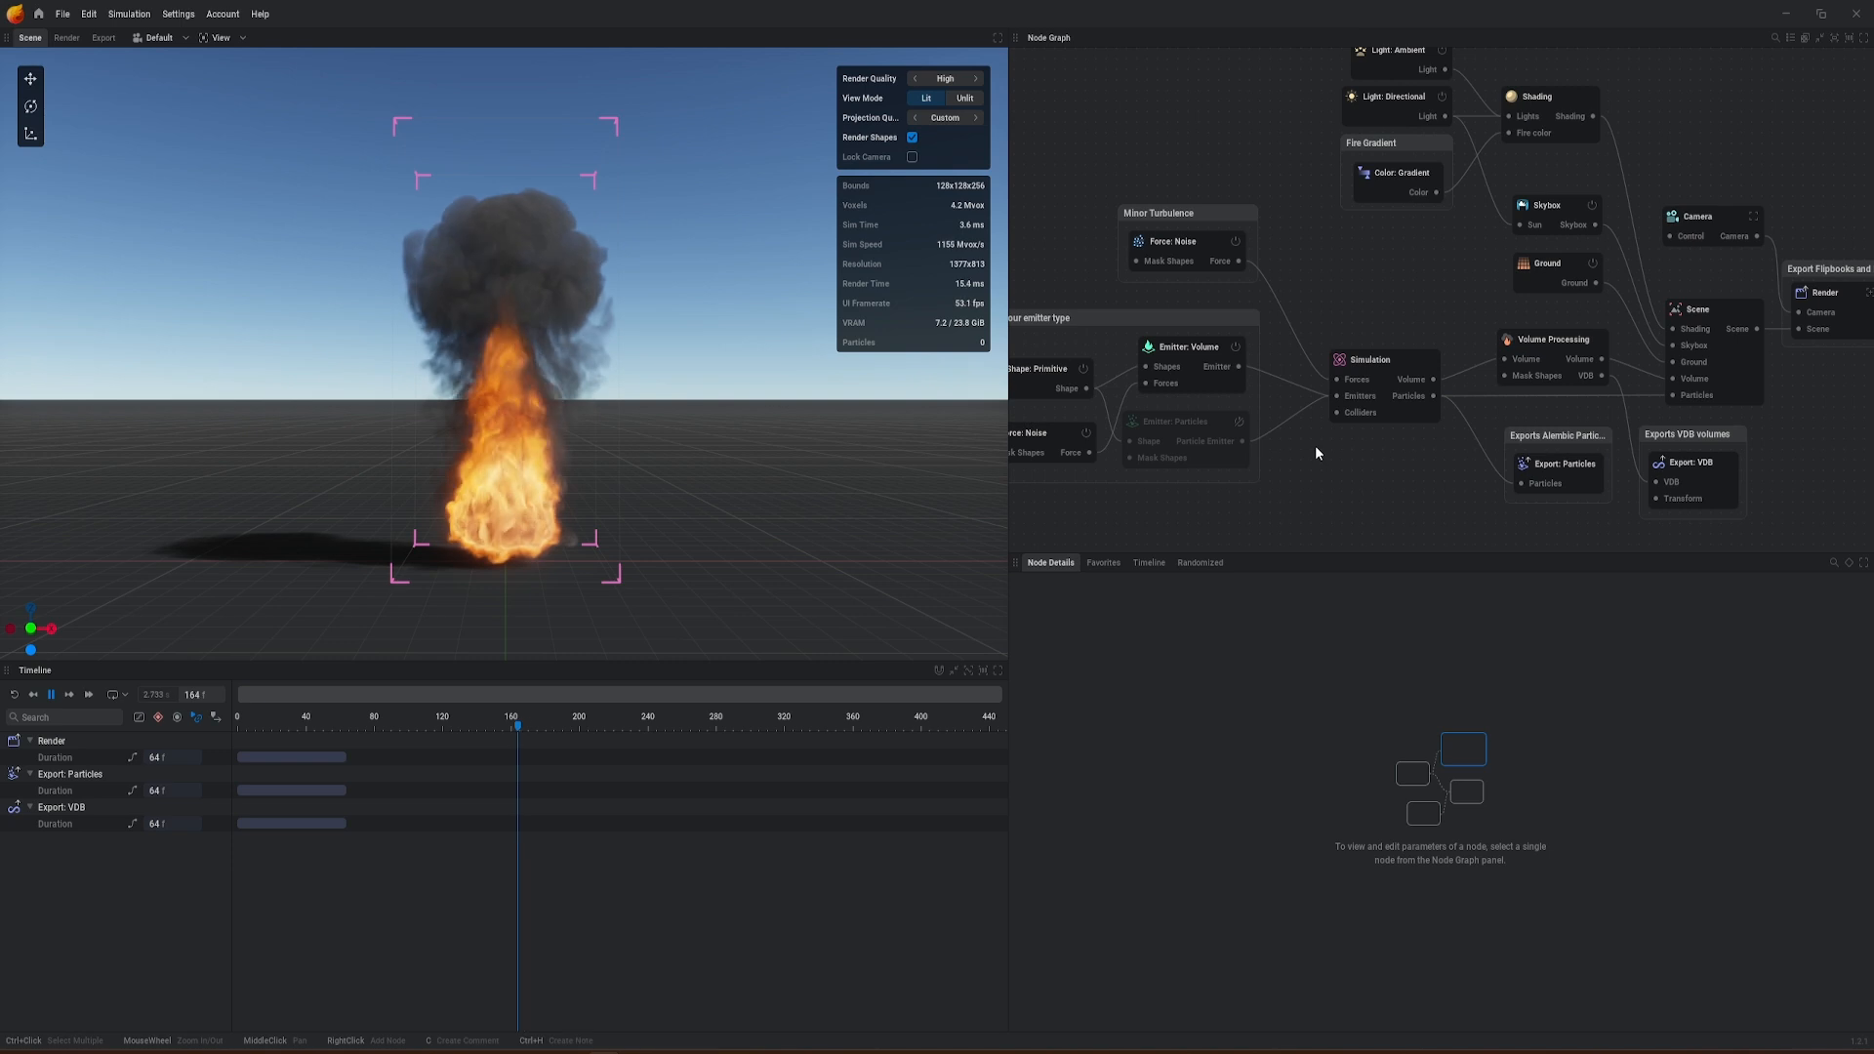
middle_click_drag(1315, 445, 1408, 357)
scroll(1407, 352, "down", 5)
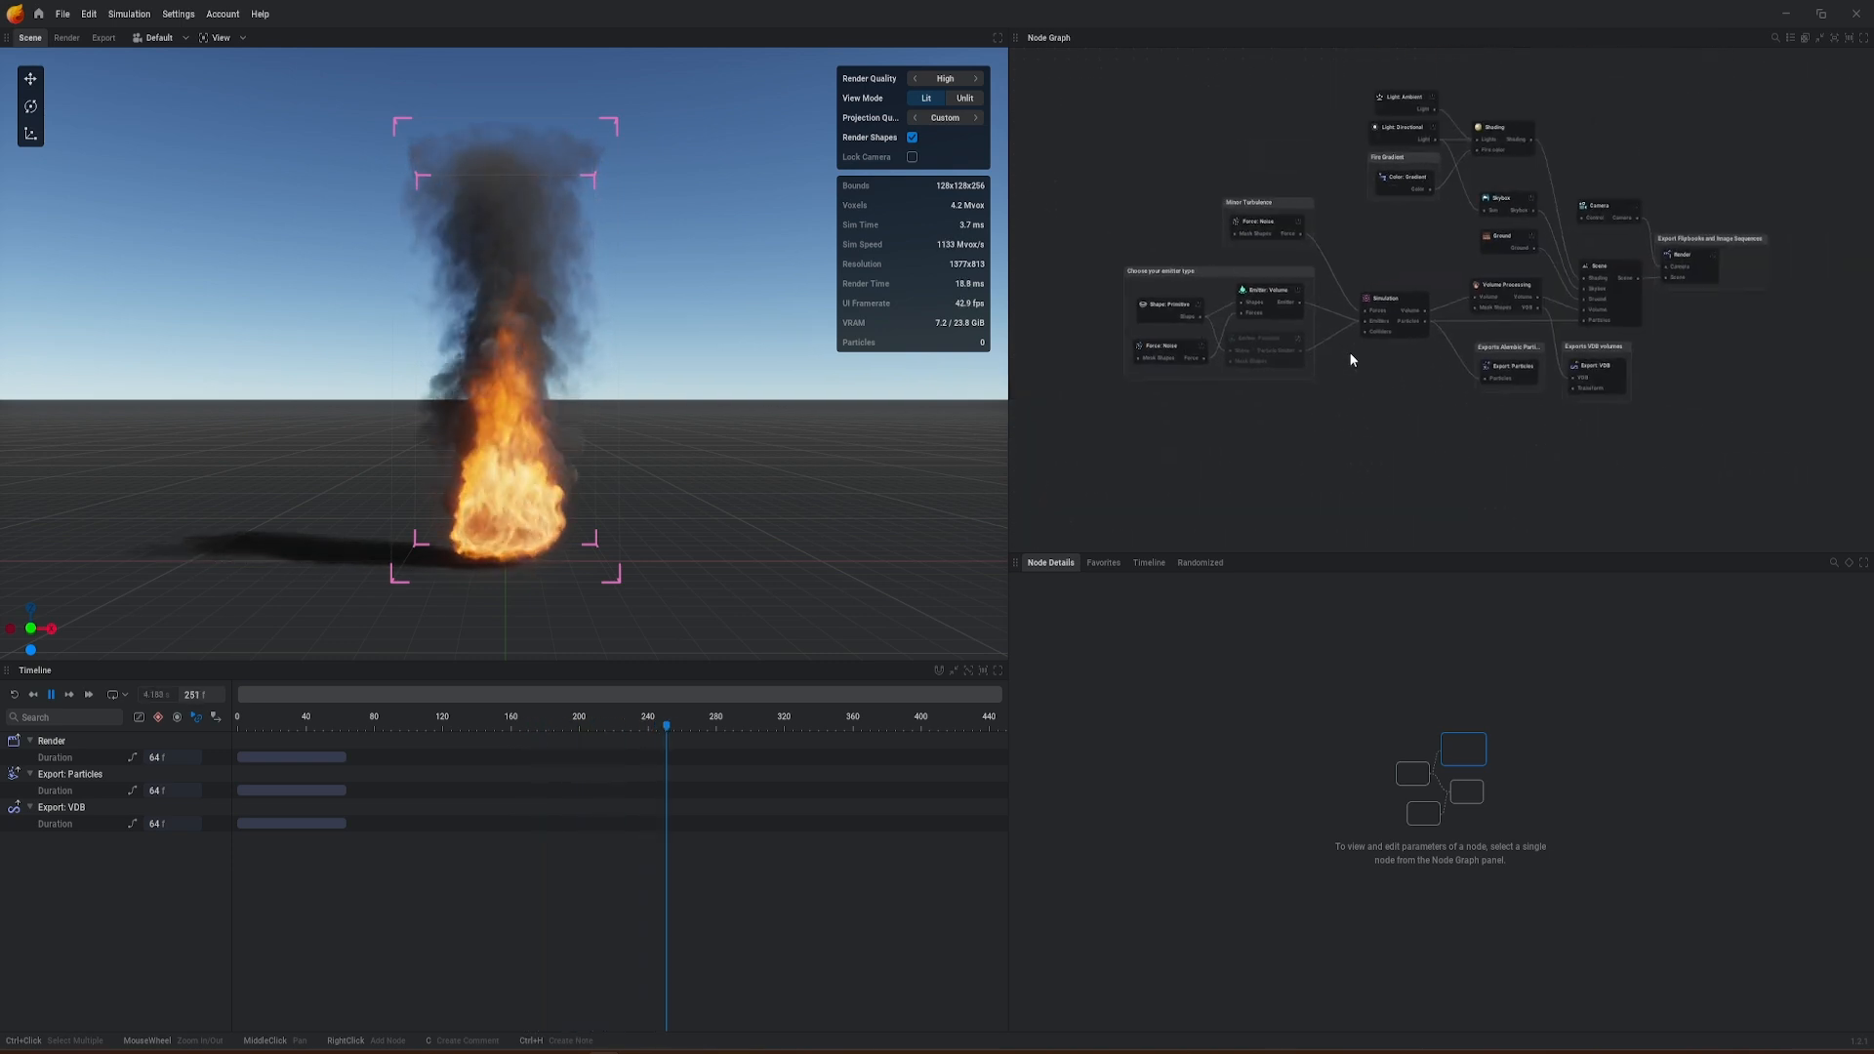
scroll(1380, 294, "up", 5)
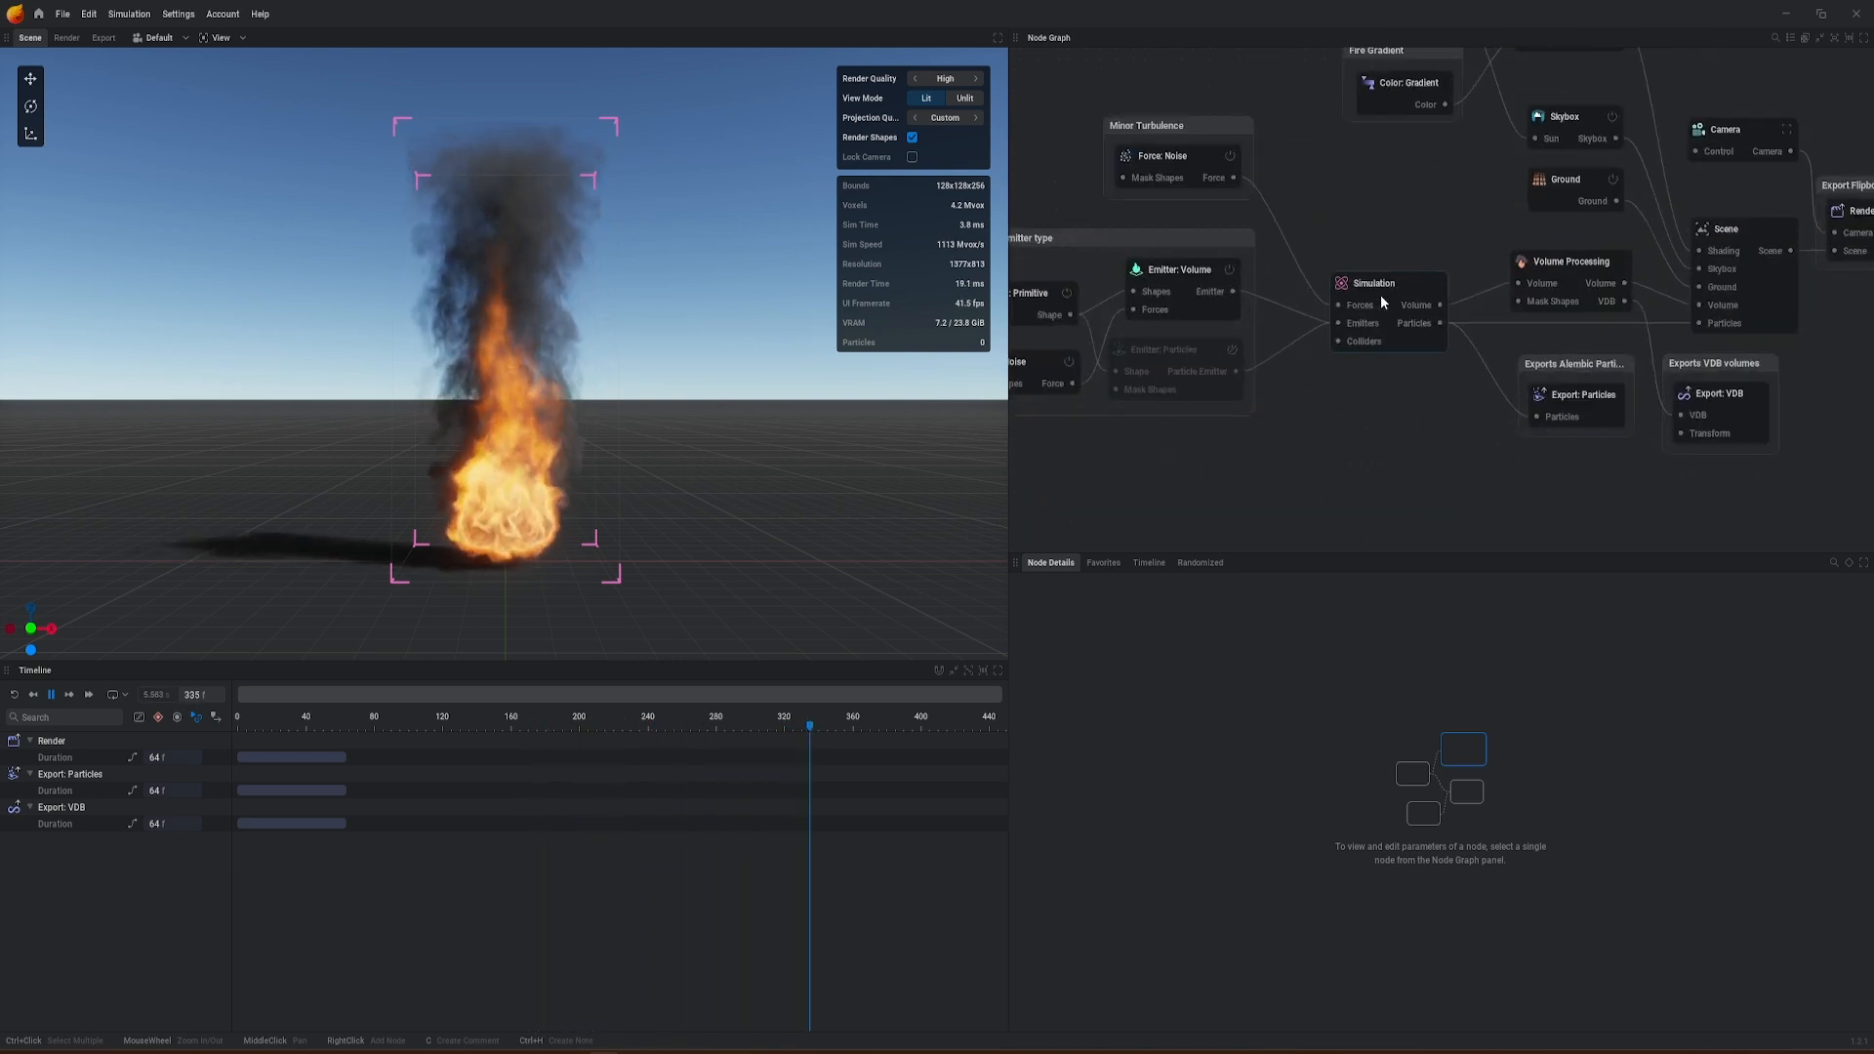
scroll(1374, 295, "down", 3)
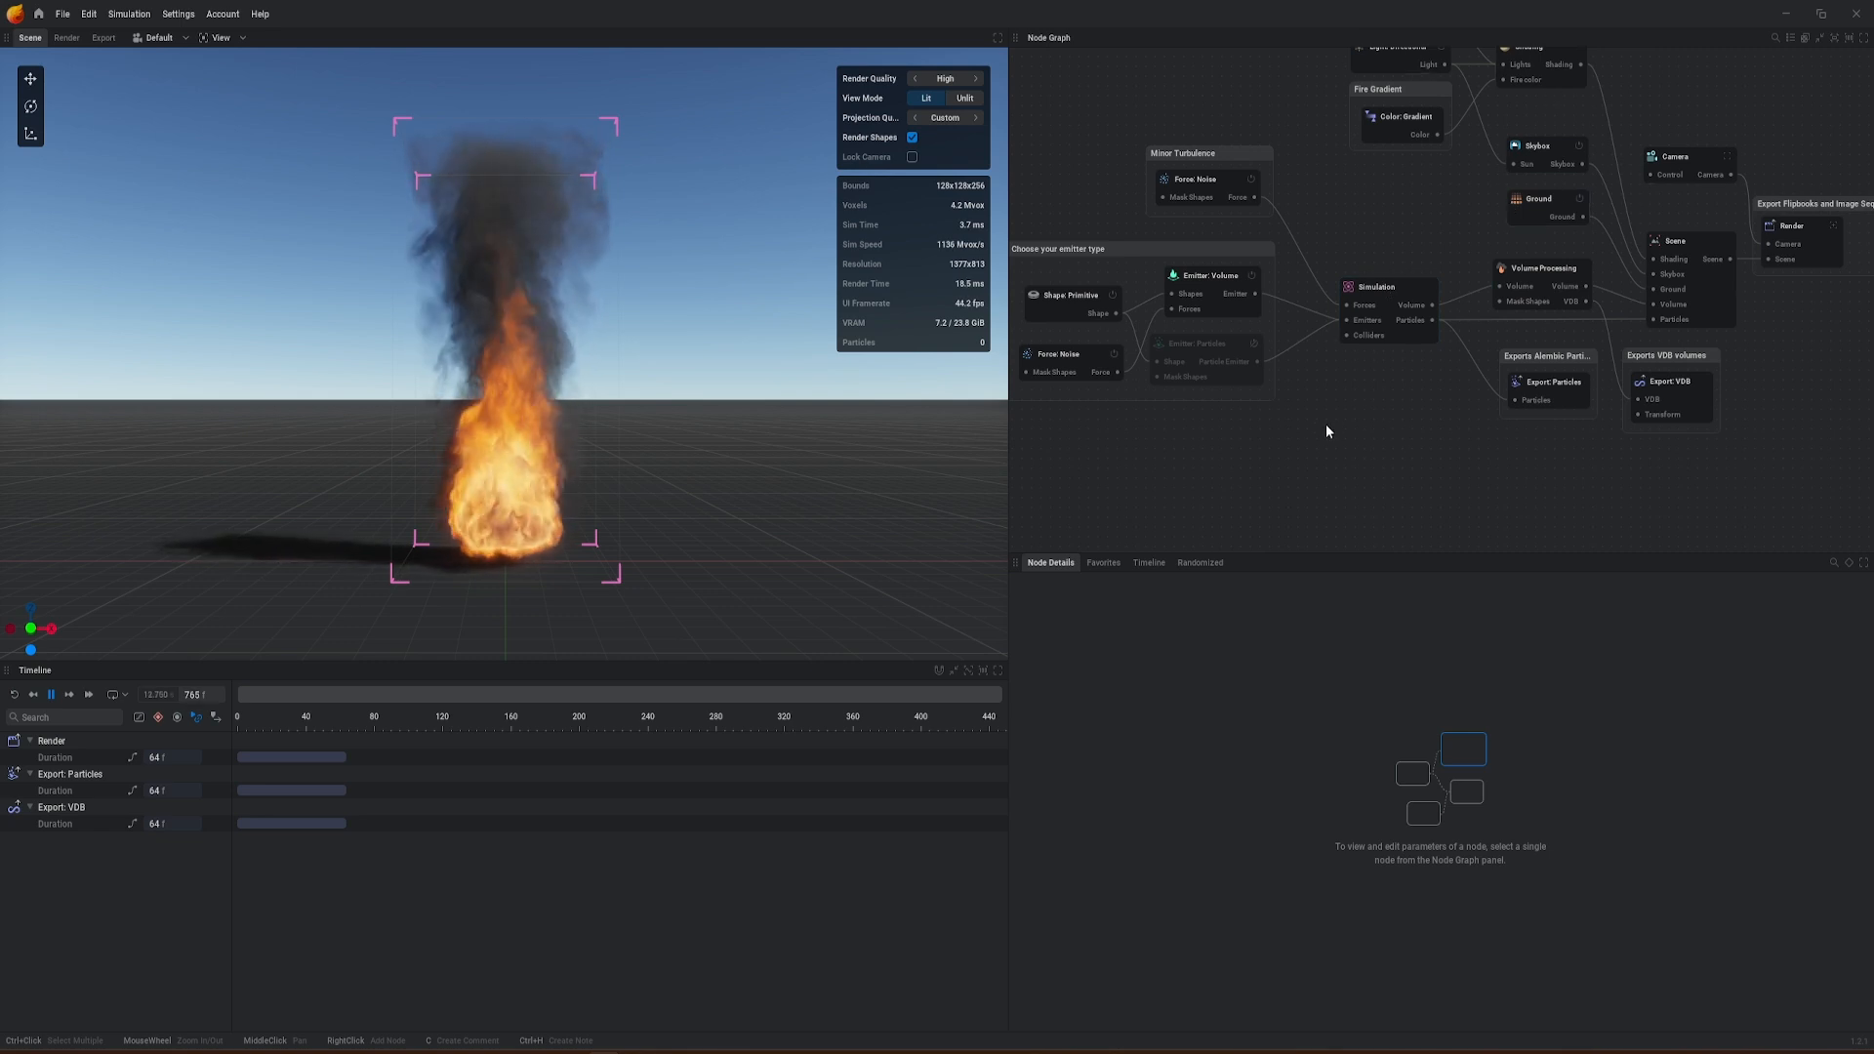
middle_click_drag(1360, 379, 1414, 348)
scroll(1415, 326, "down", 4)
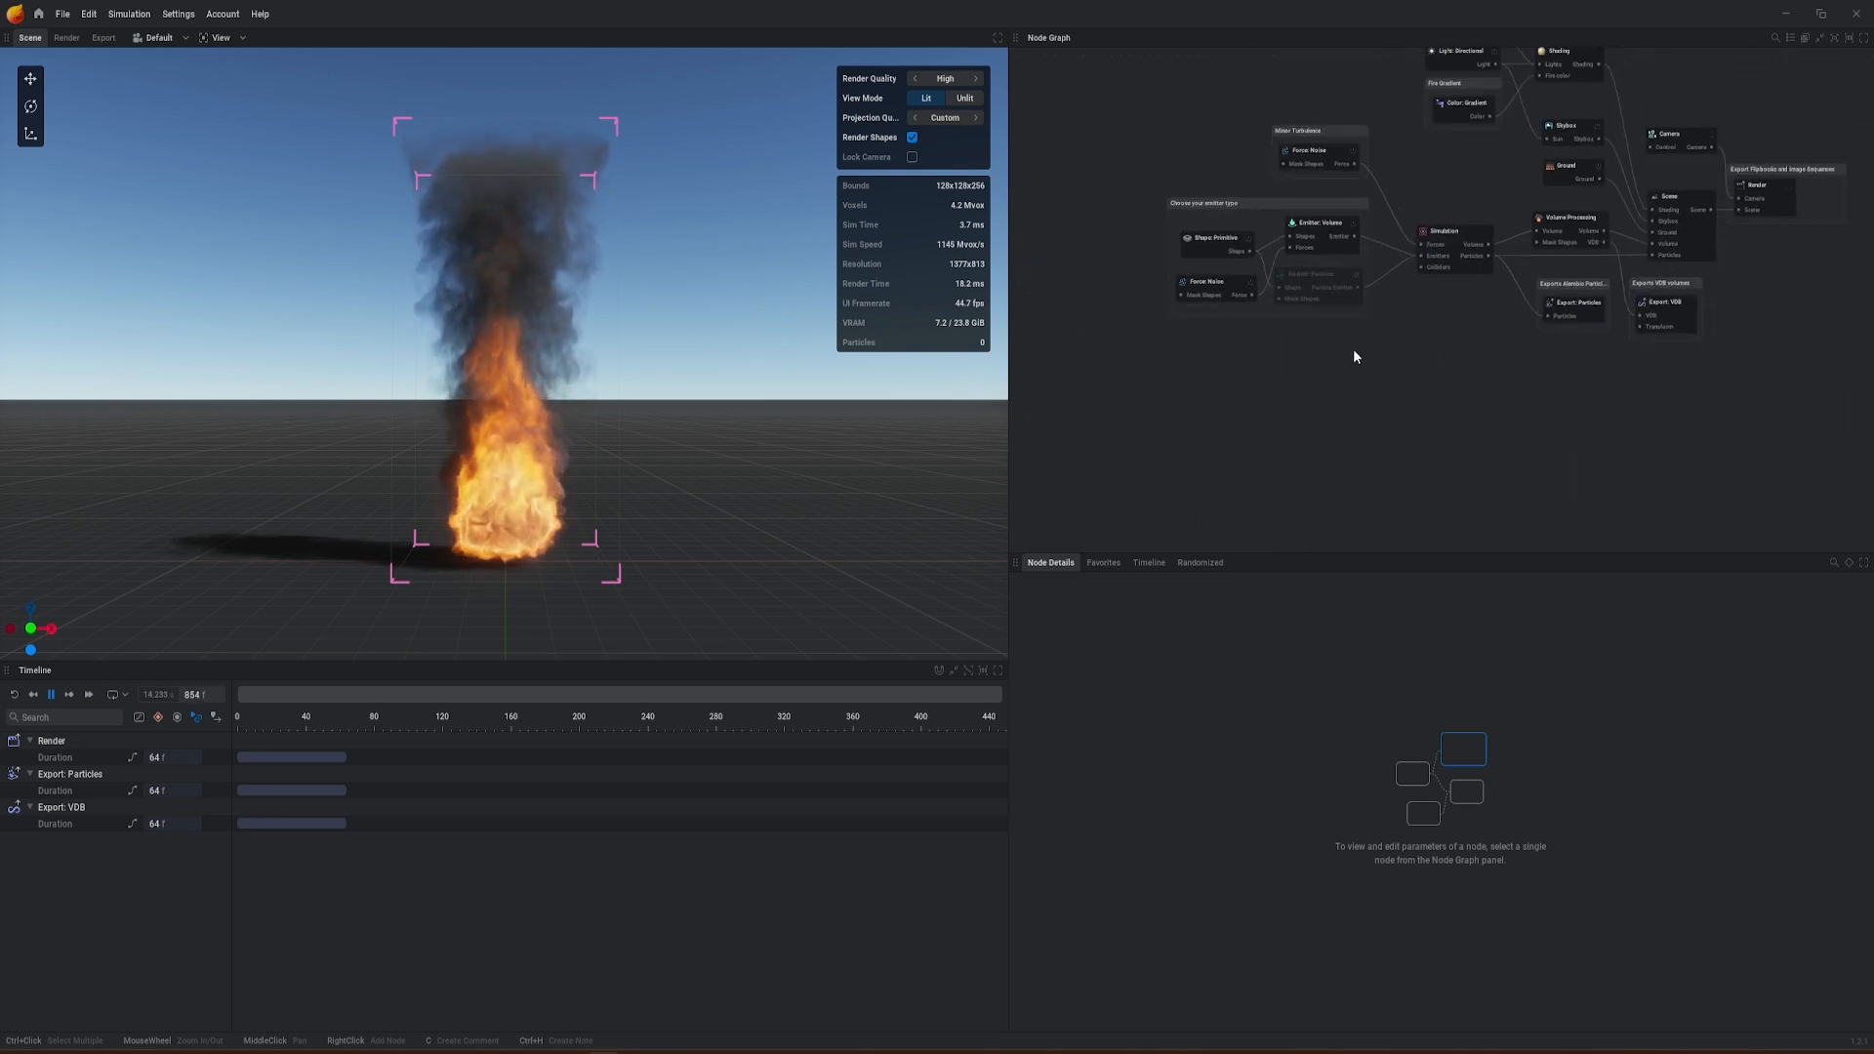
Step: Add an Import node below the emitter group and load C4D_Export-to-Embergen.fbx into it
right_click(1200, 414)
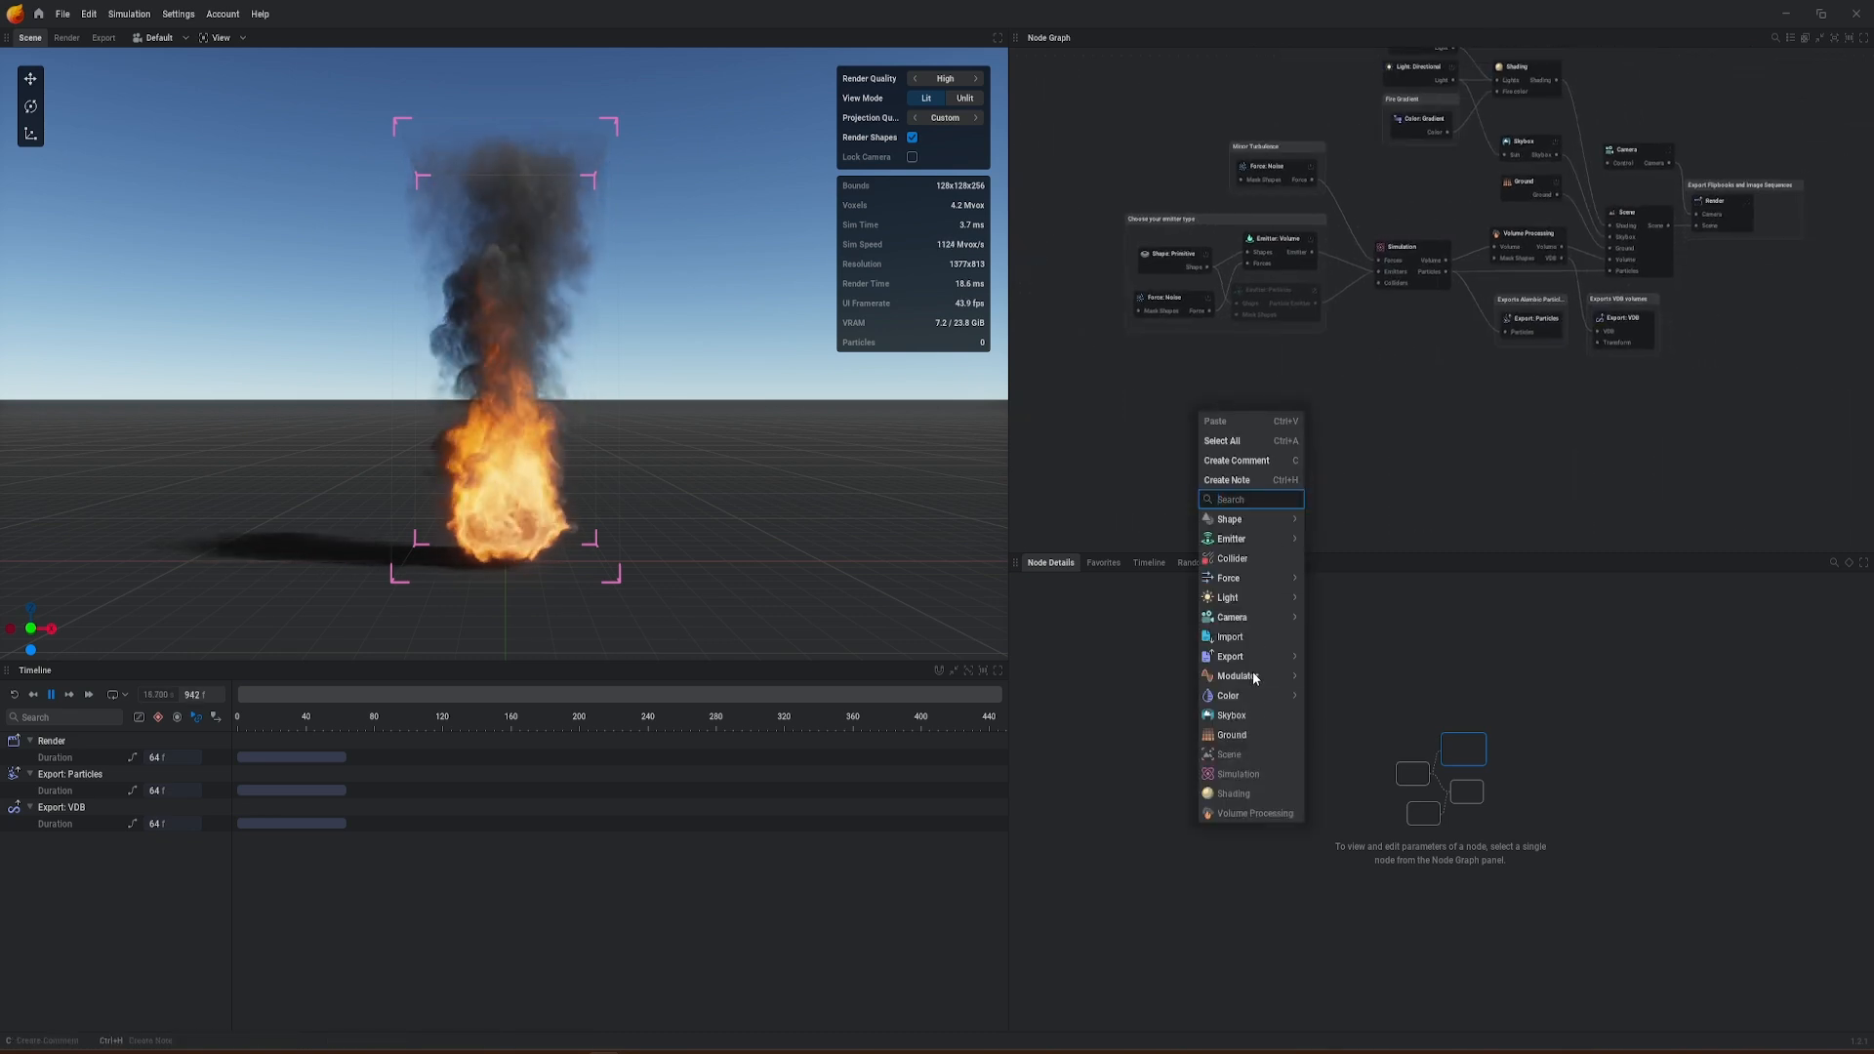
left_click(1233, 637)
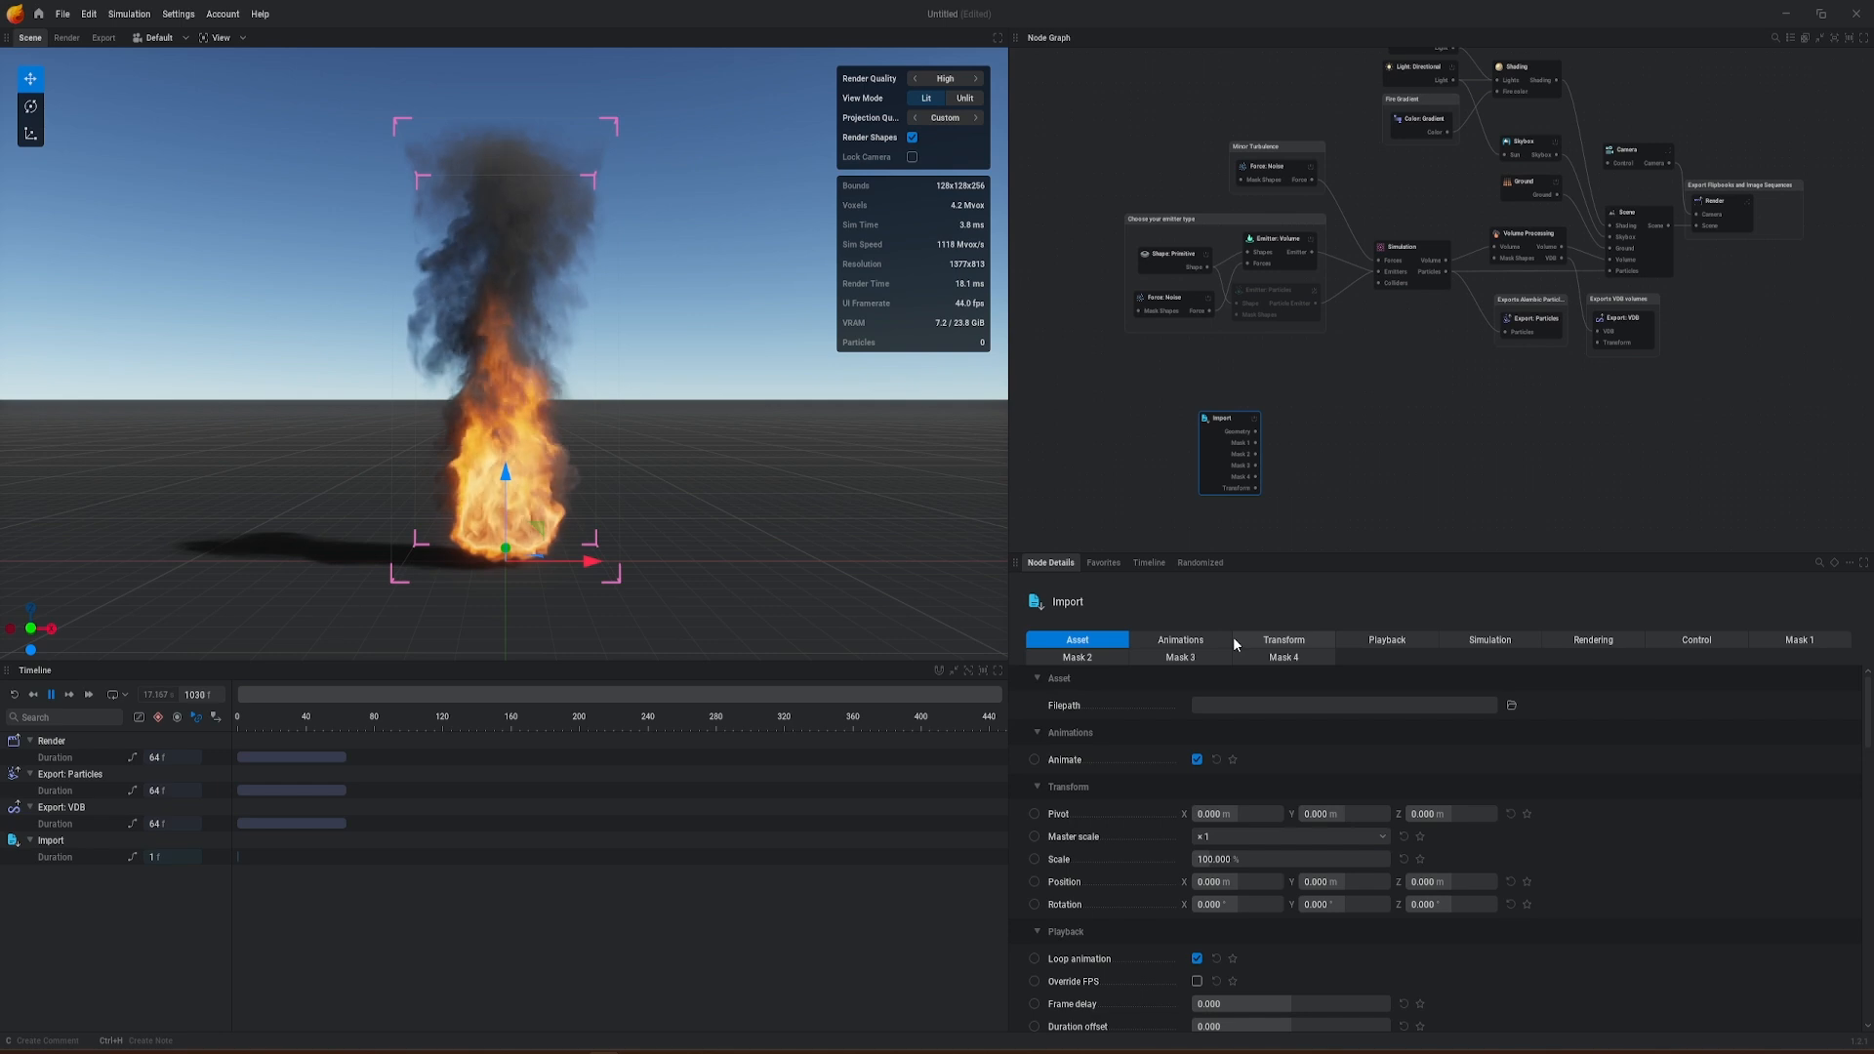
left_click_drag(1226, 418, 1204, 378)
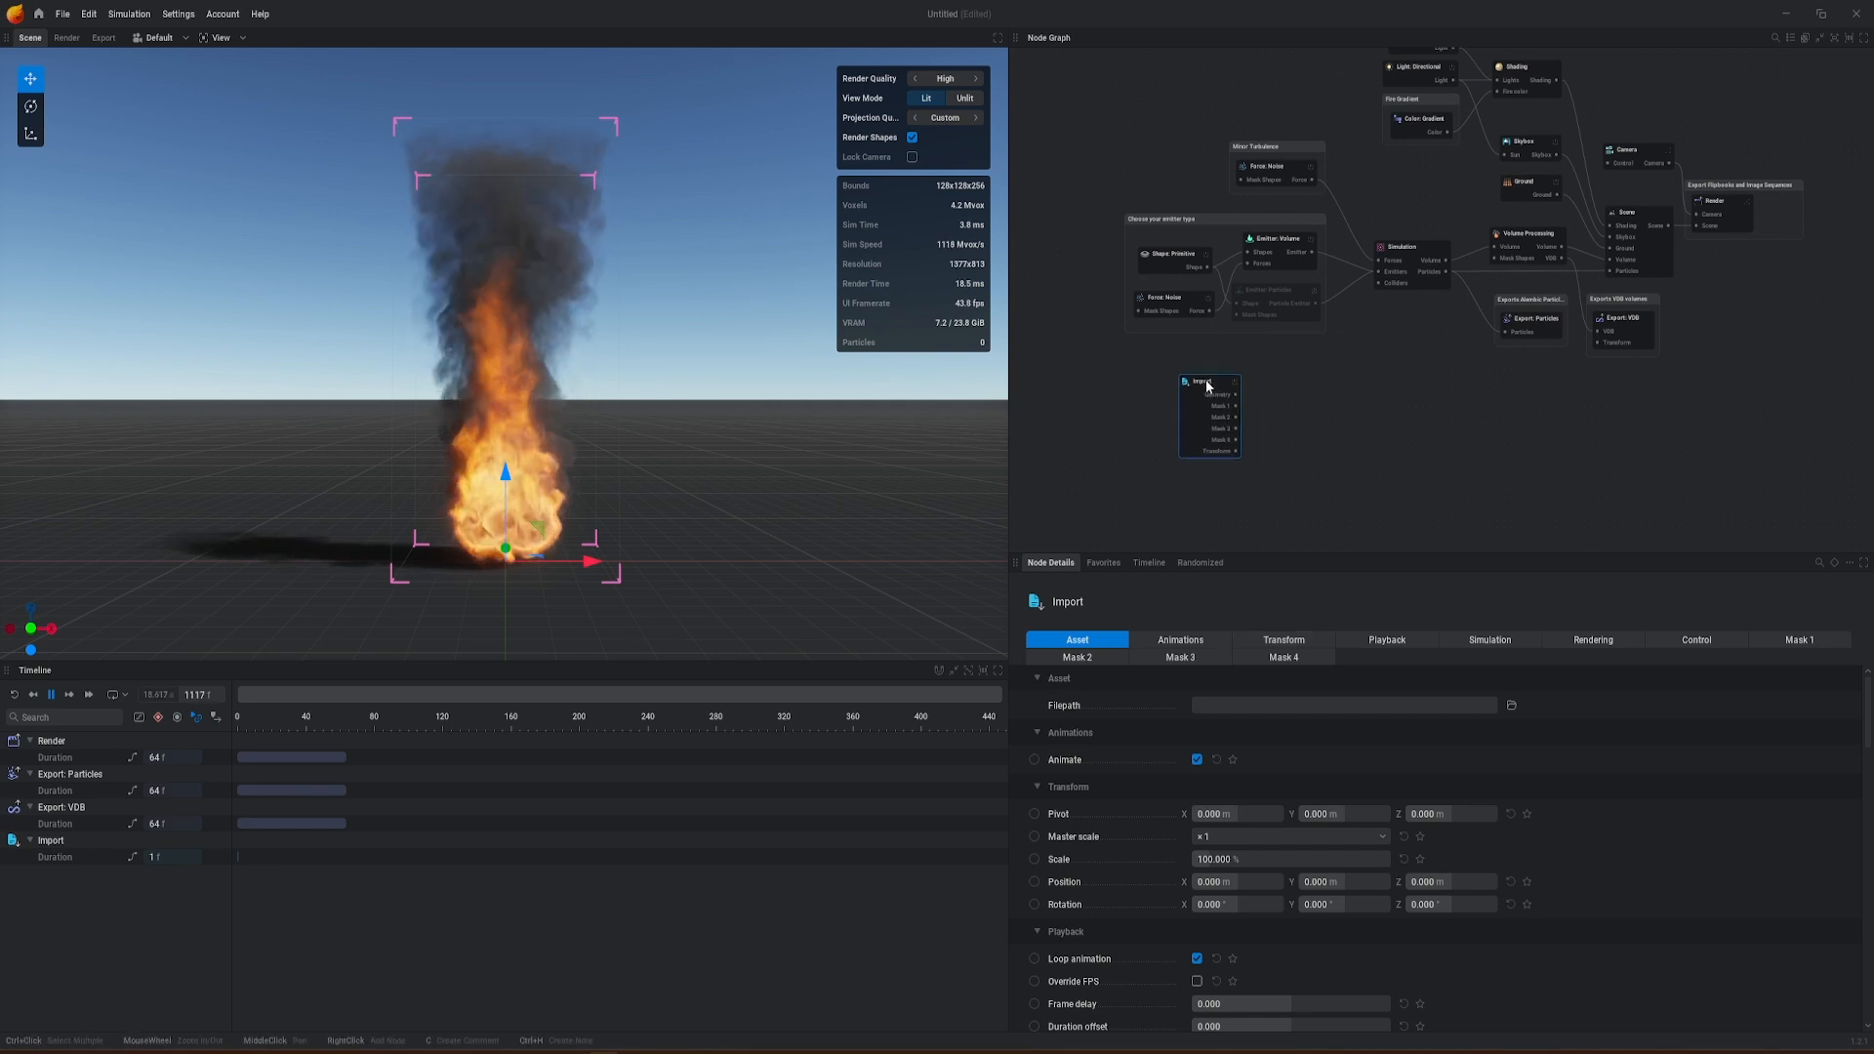
scroll(1211, 385, "up", 2)
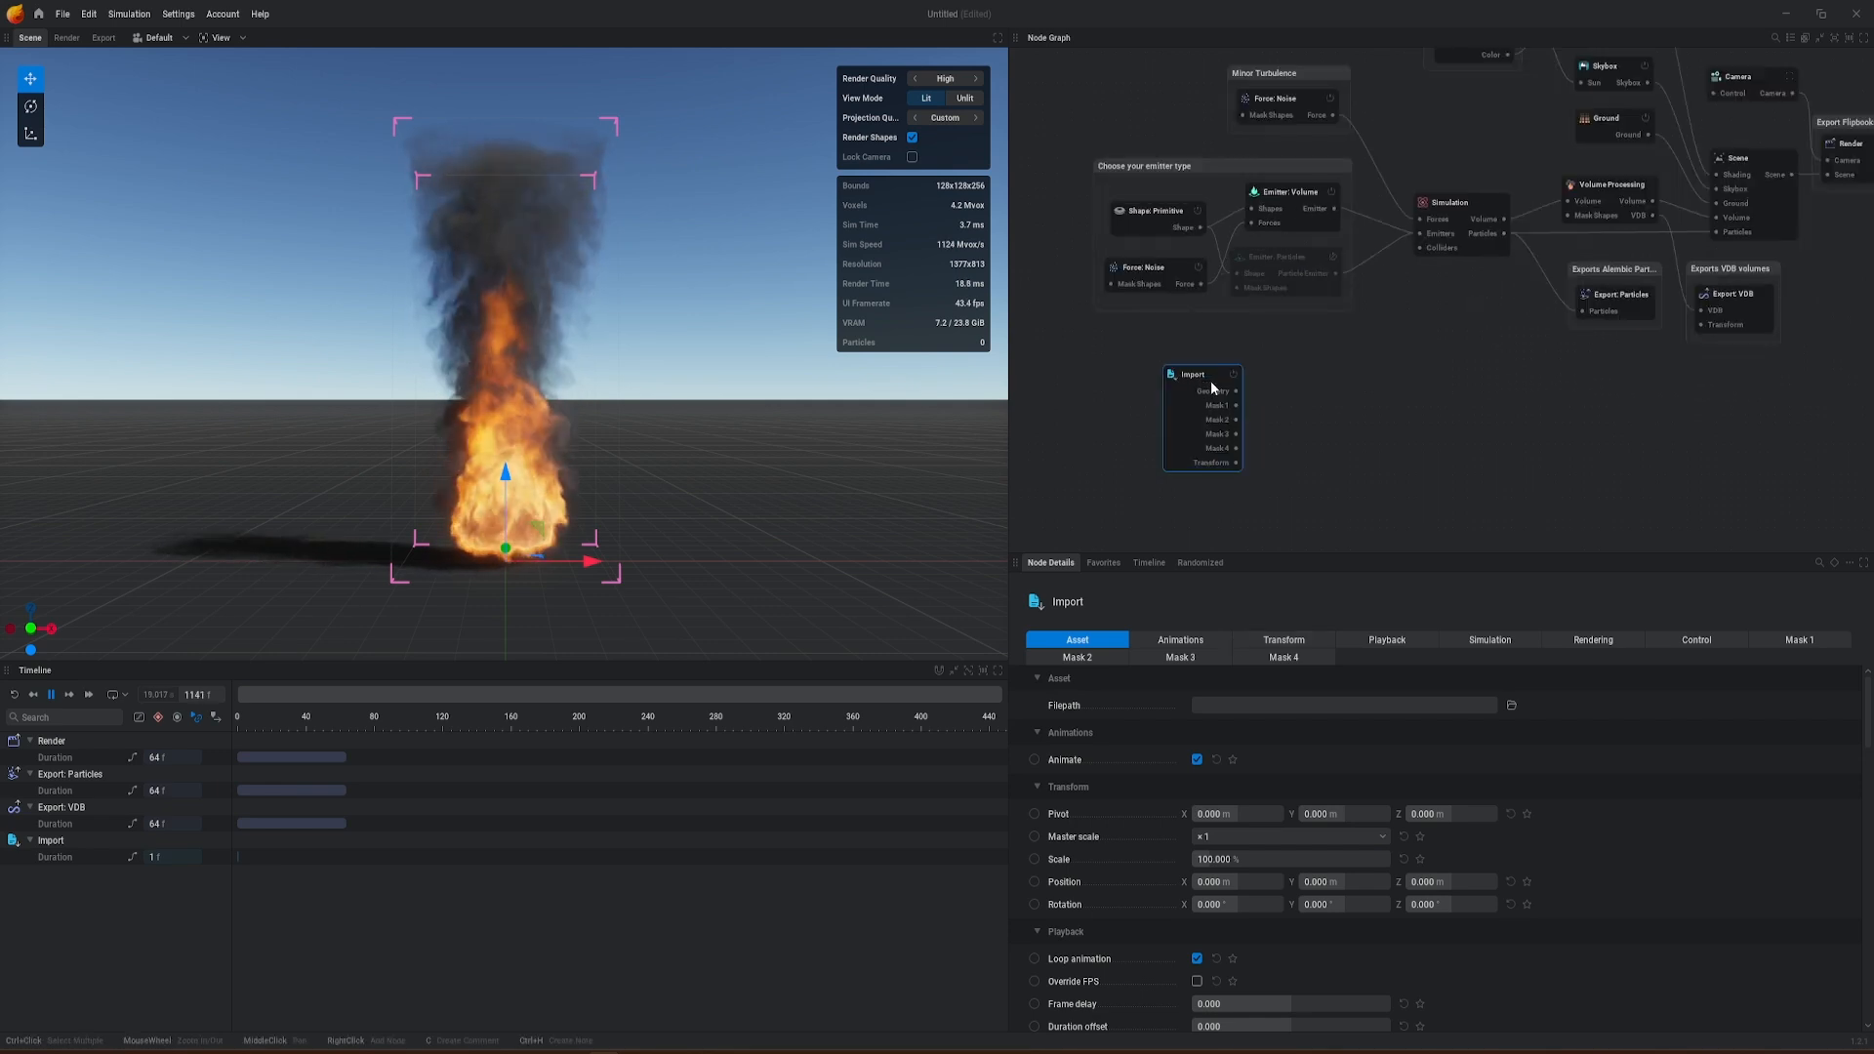
left_click(1512, 706)
double_click(542, 351)
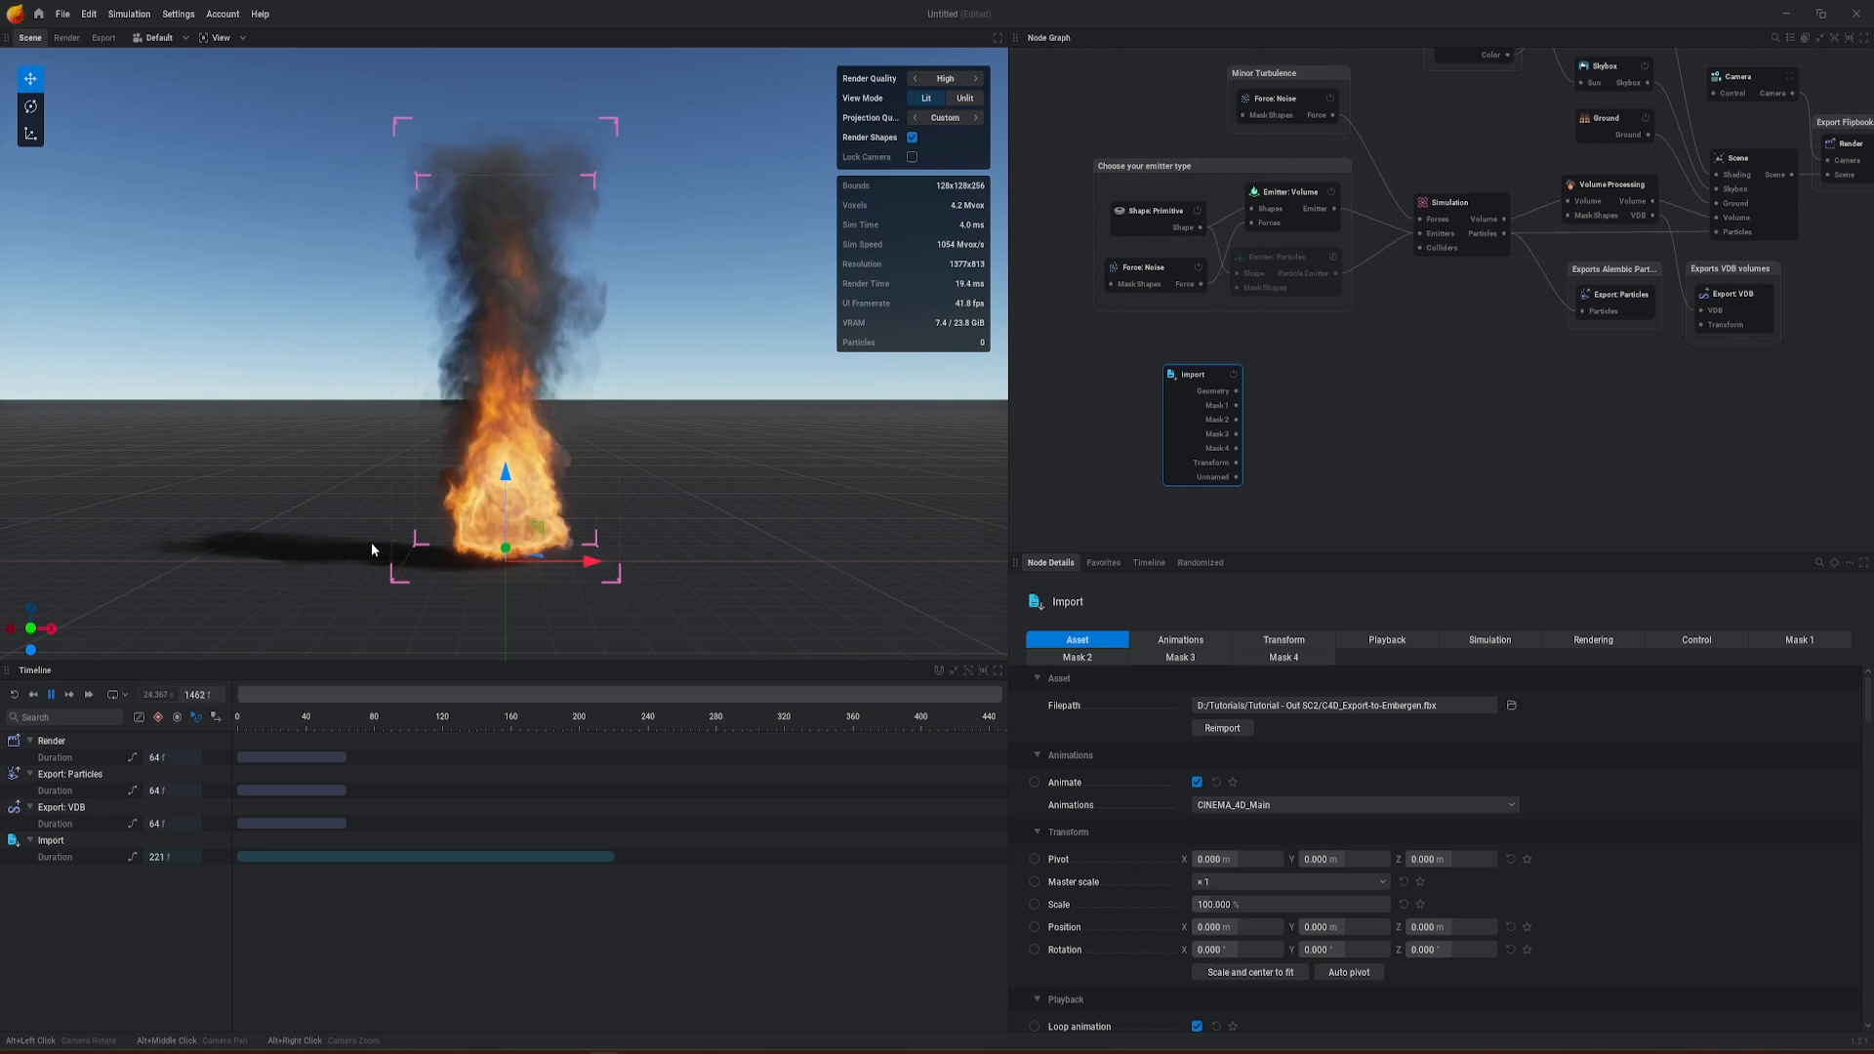
Step: Scale and center the imported asset to fit the simulation domain, and view the gondola and cone from another side
left_click(1456, 205)
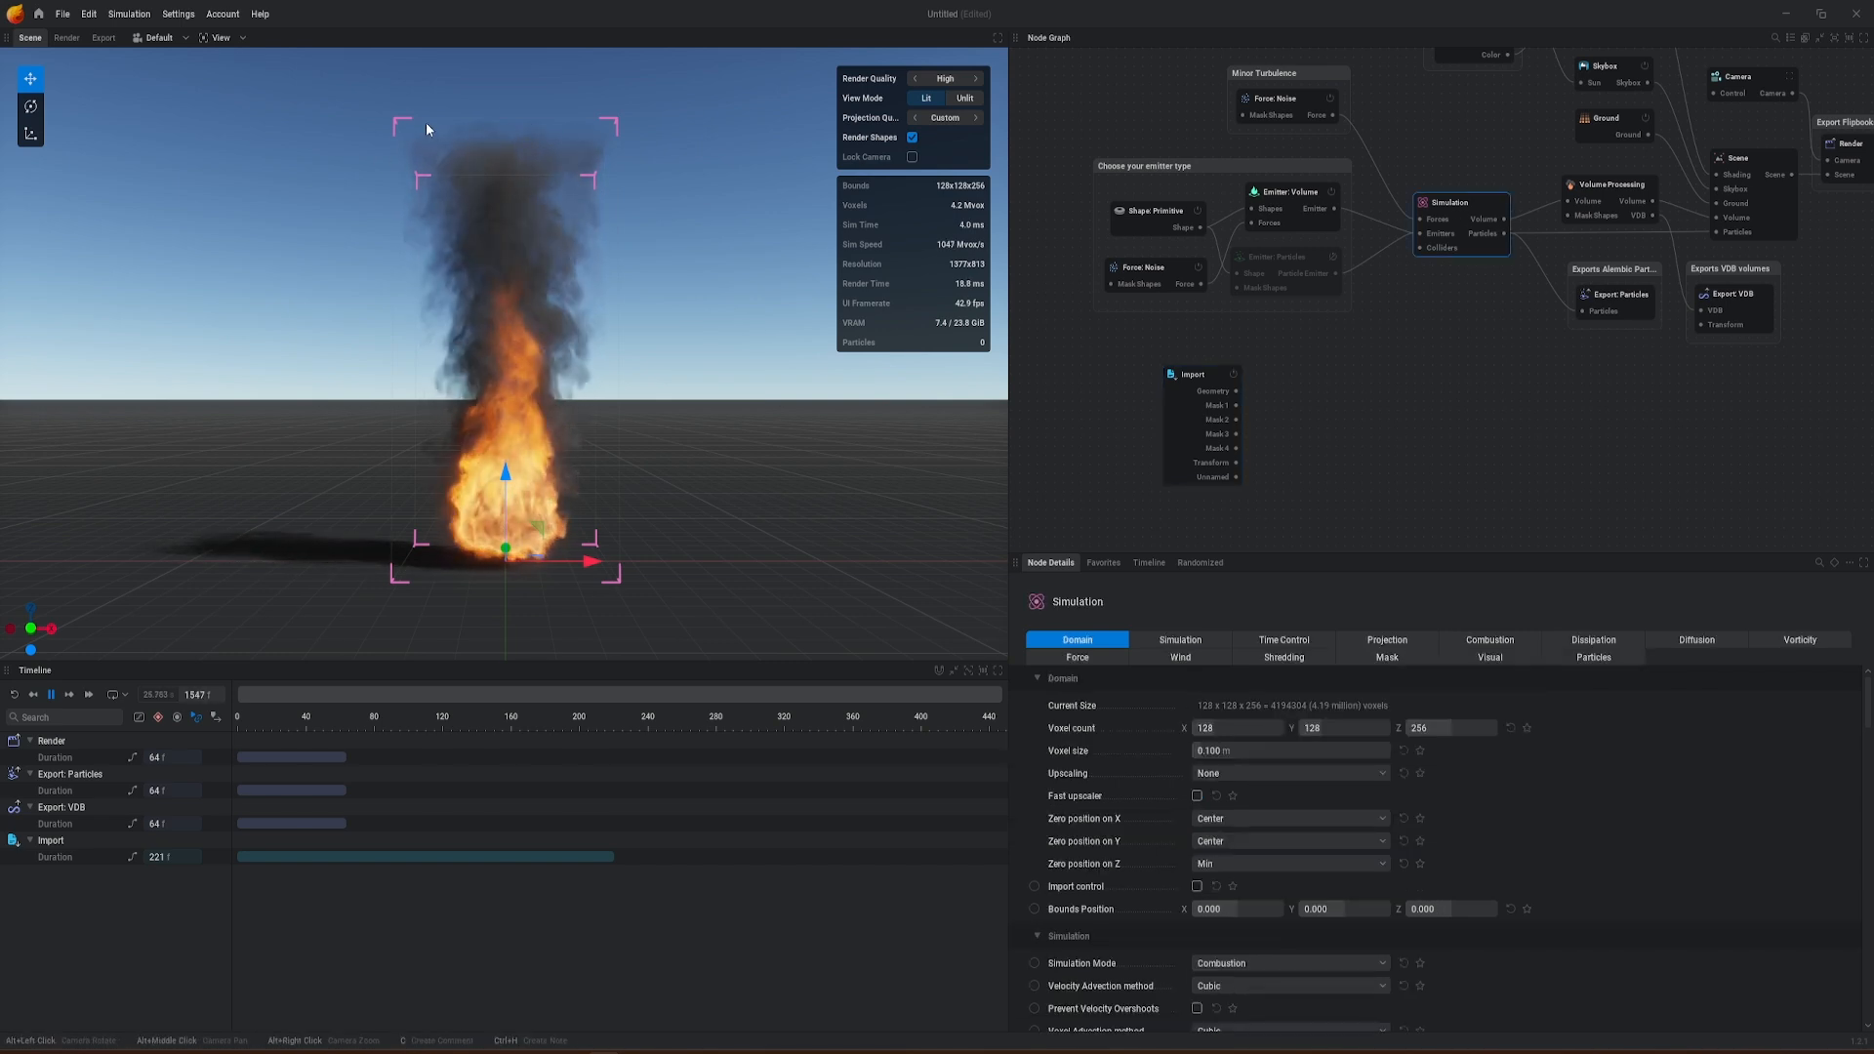
left_click(1192, 375)
scroll(1398, 783, "down", 2)
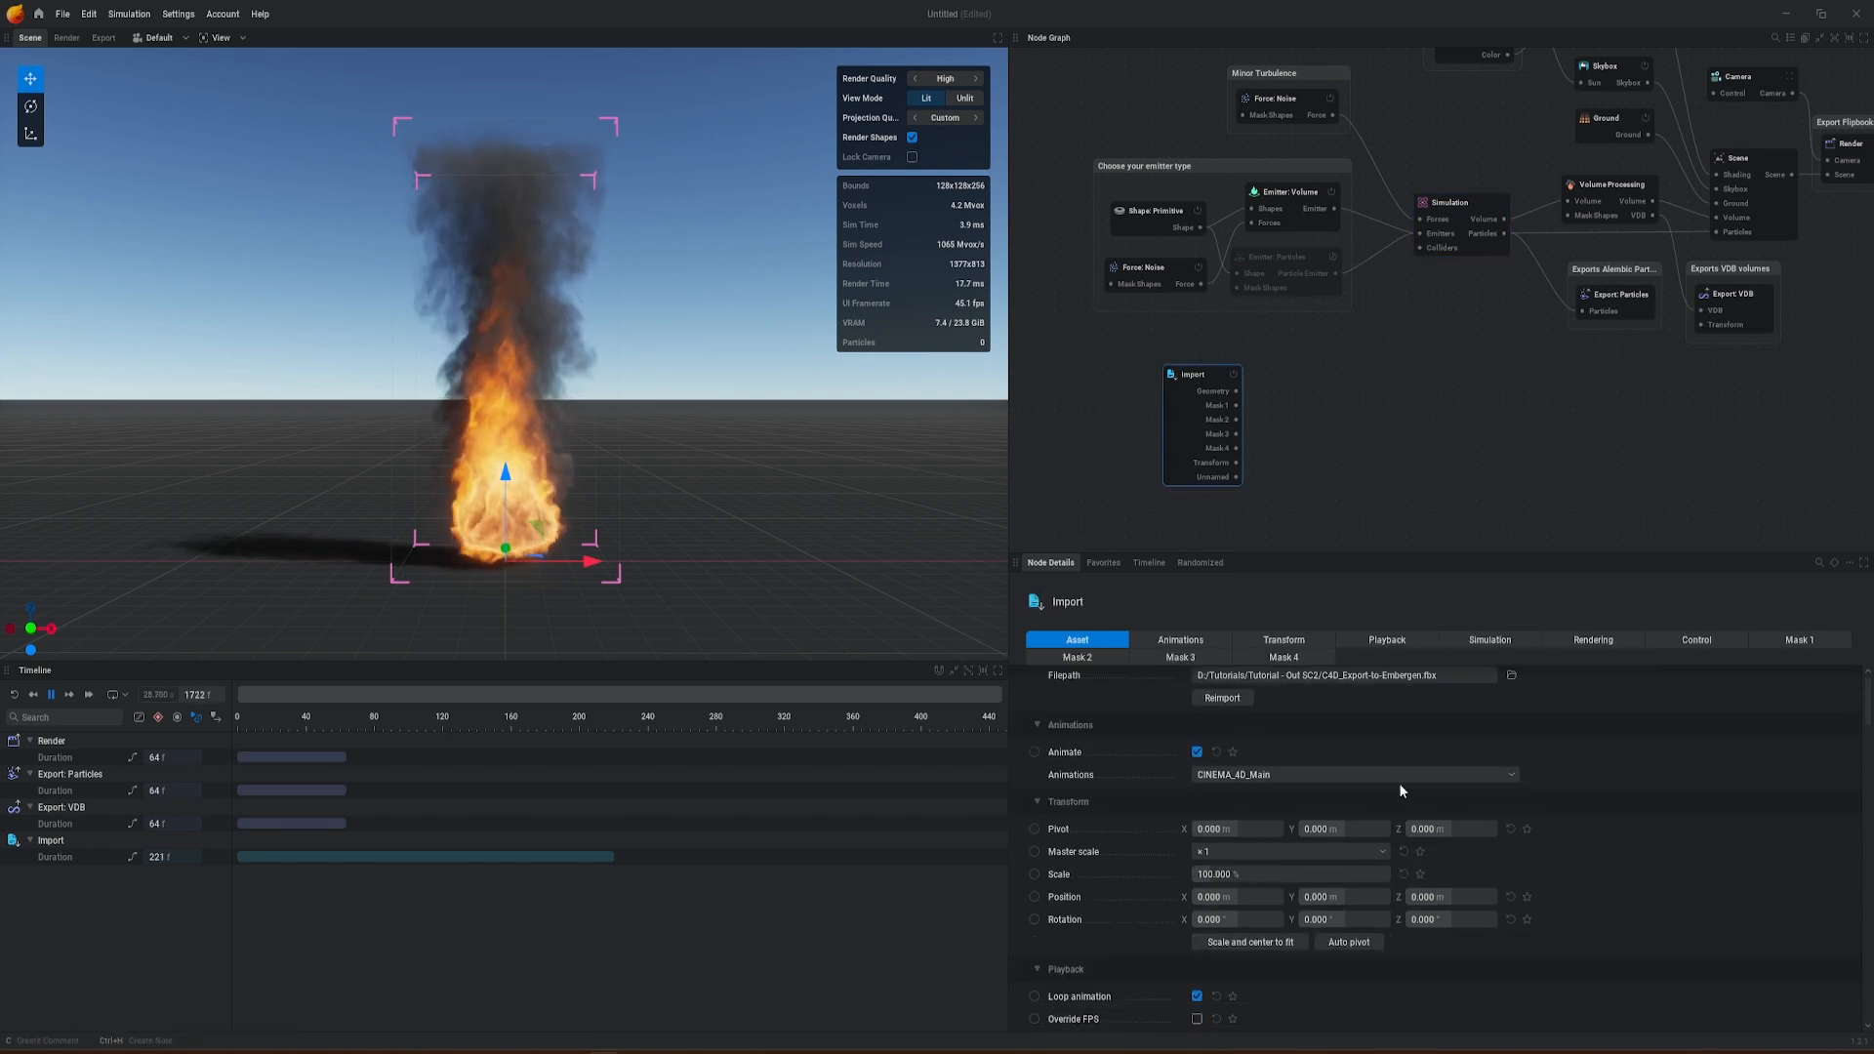
left_click(1249, 911)
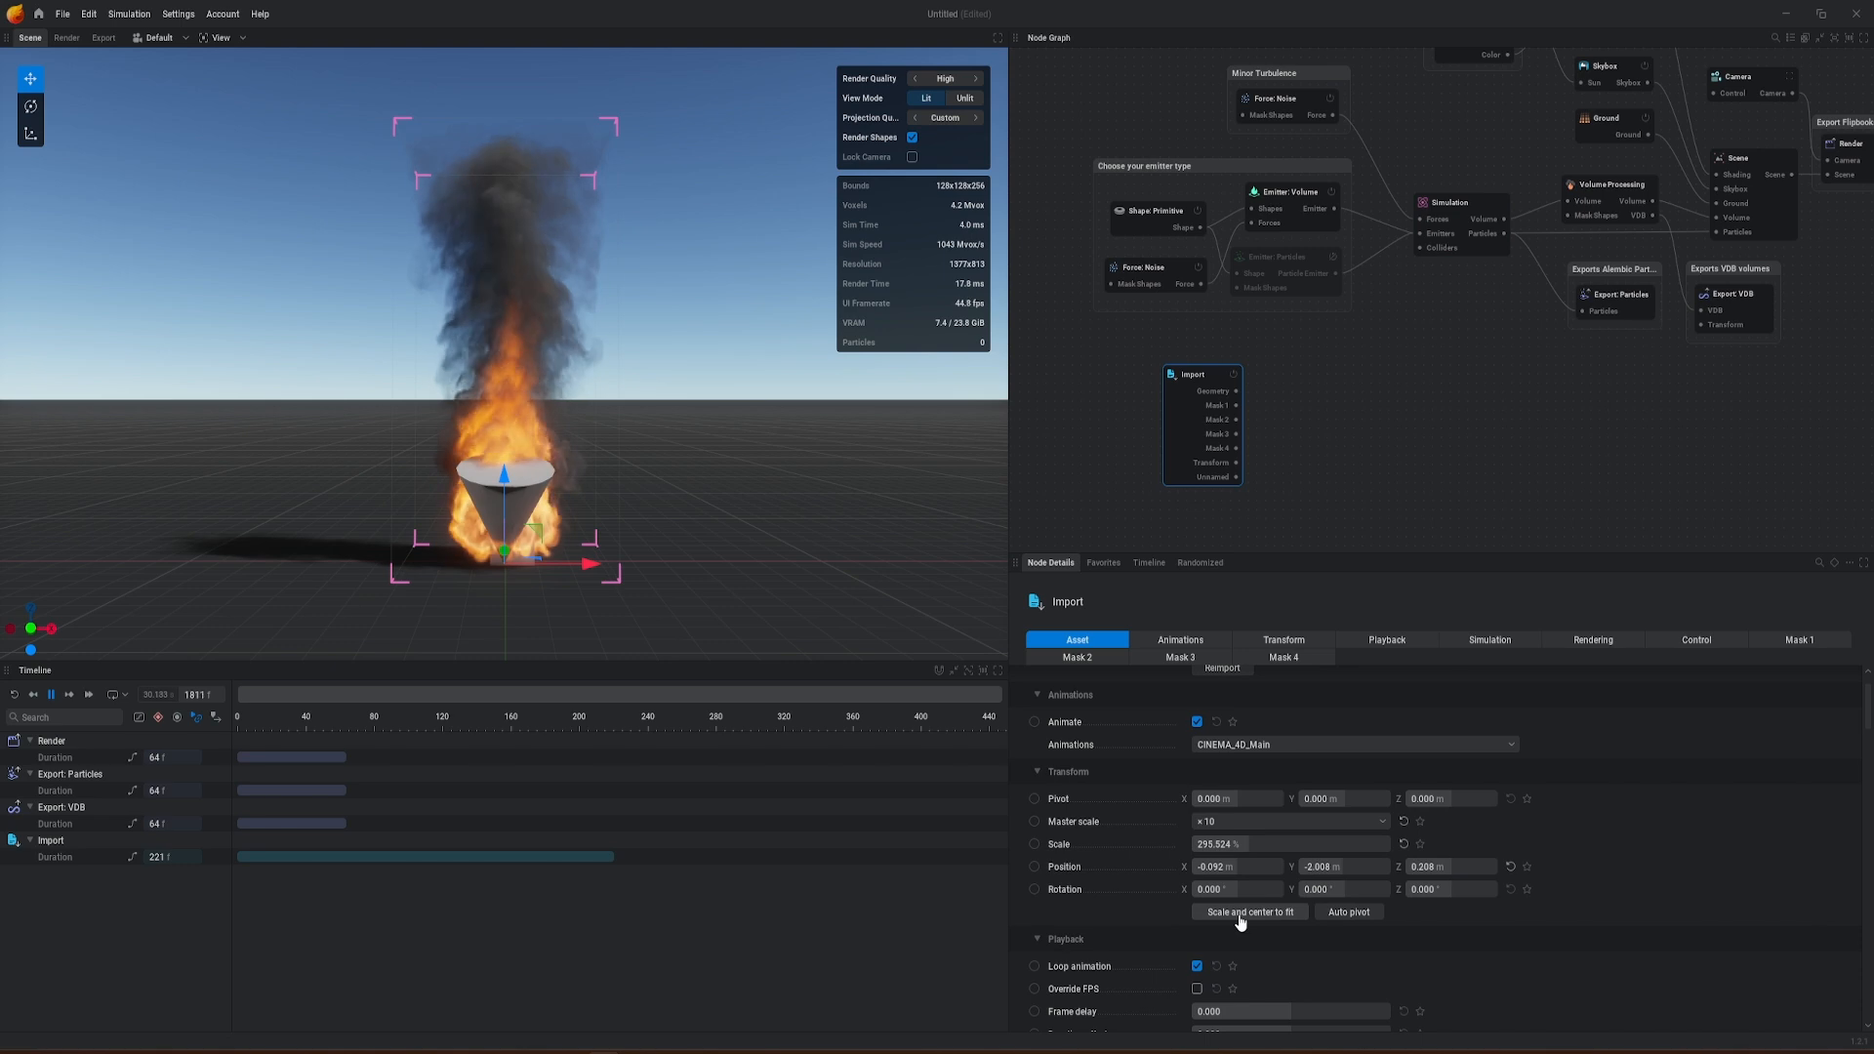
middle_click_drag(691, 526, 415, 553)
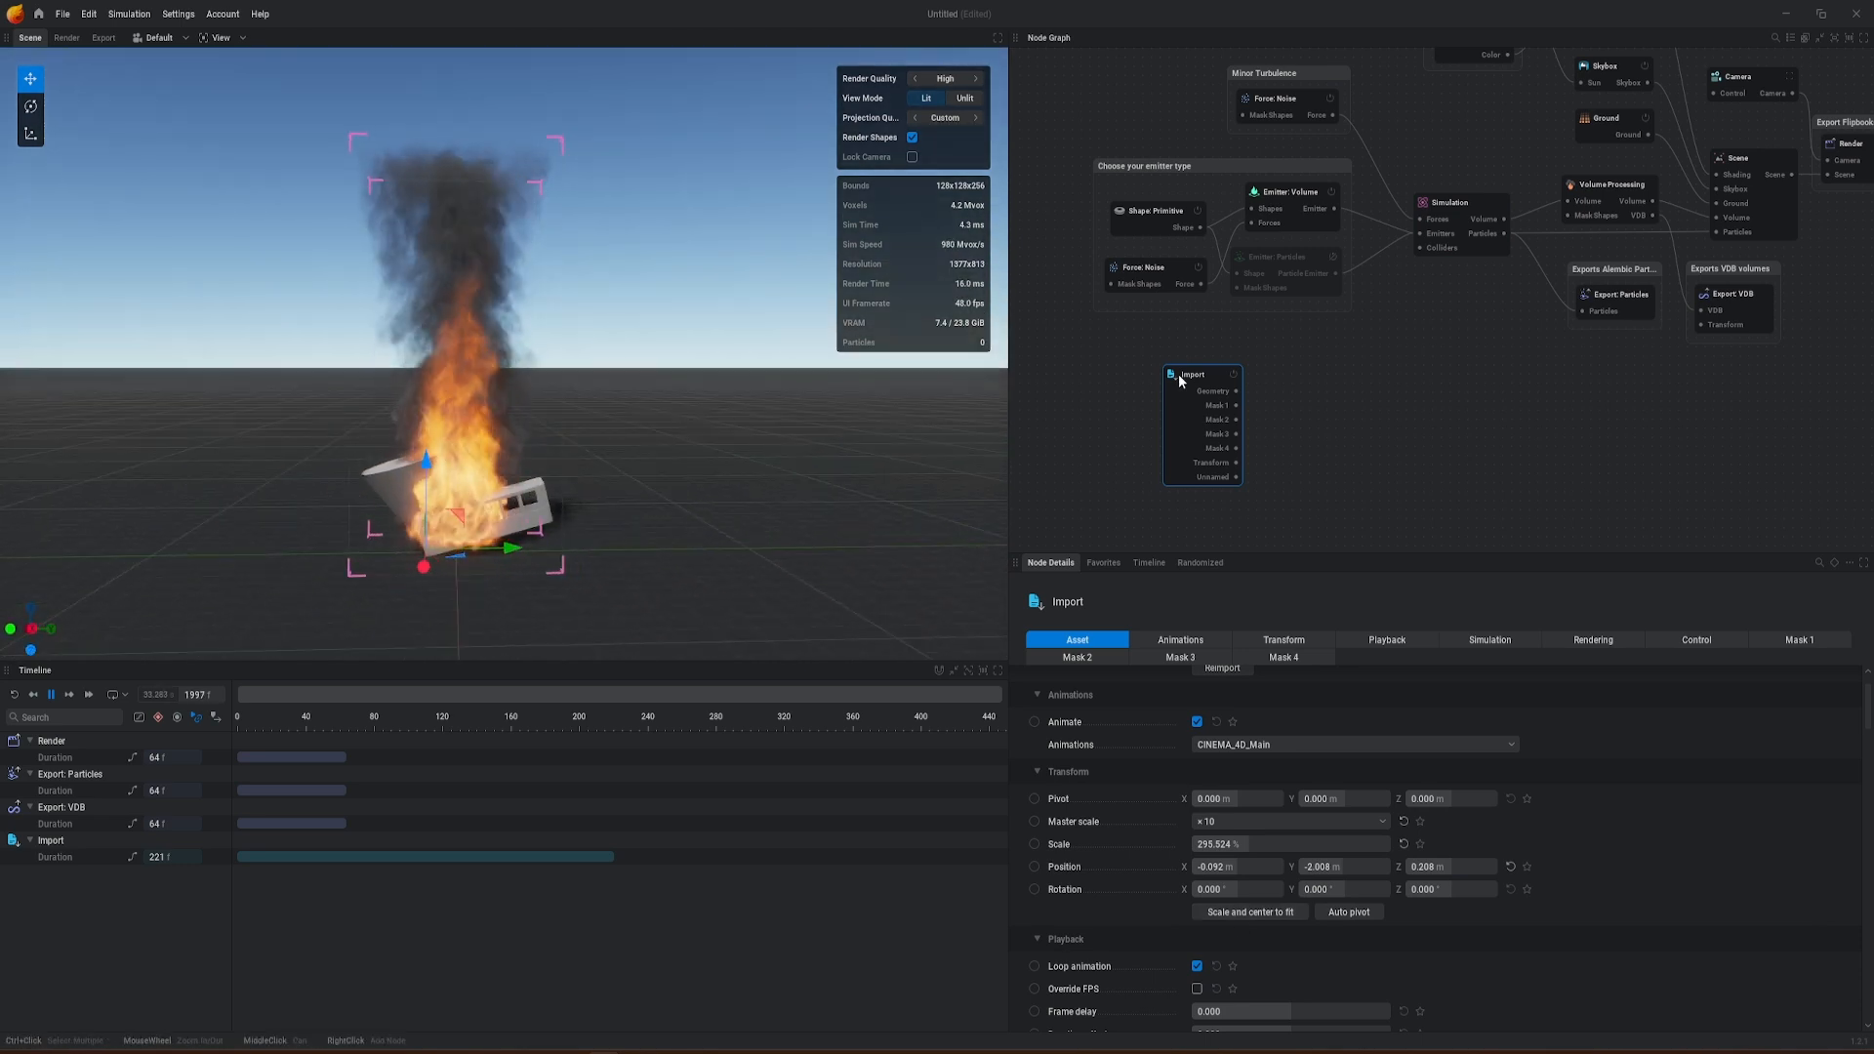
Step: Turn off Render all on the Import node and assign only the Gondel mesh to Mask 1
scroll(1562, 869, "down", 5)
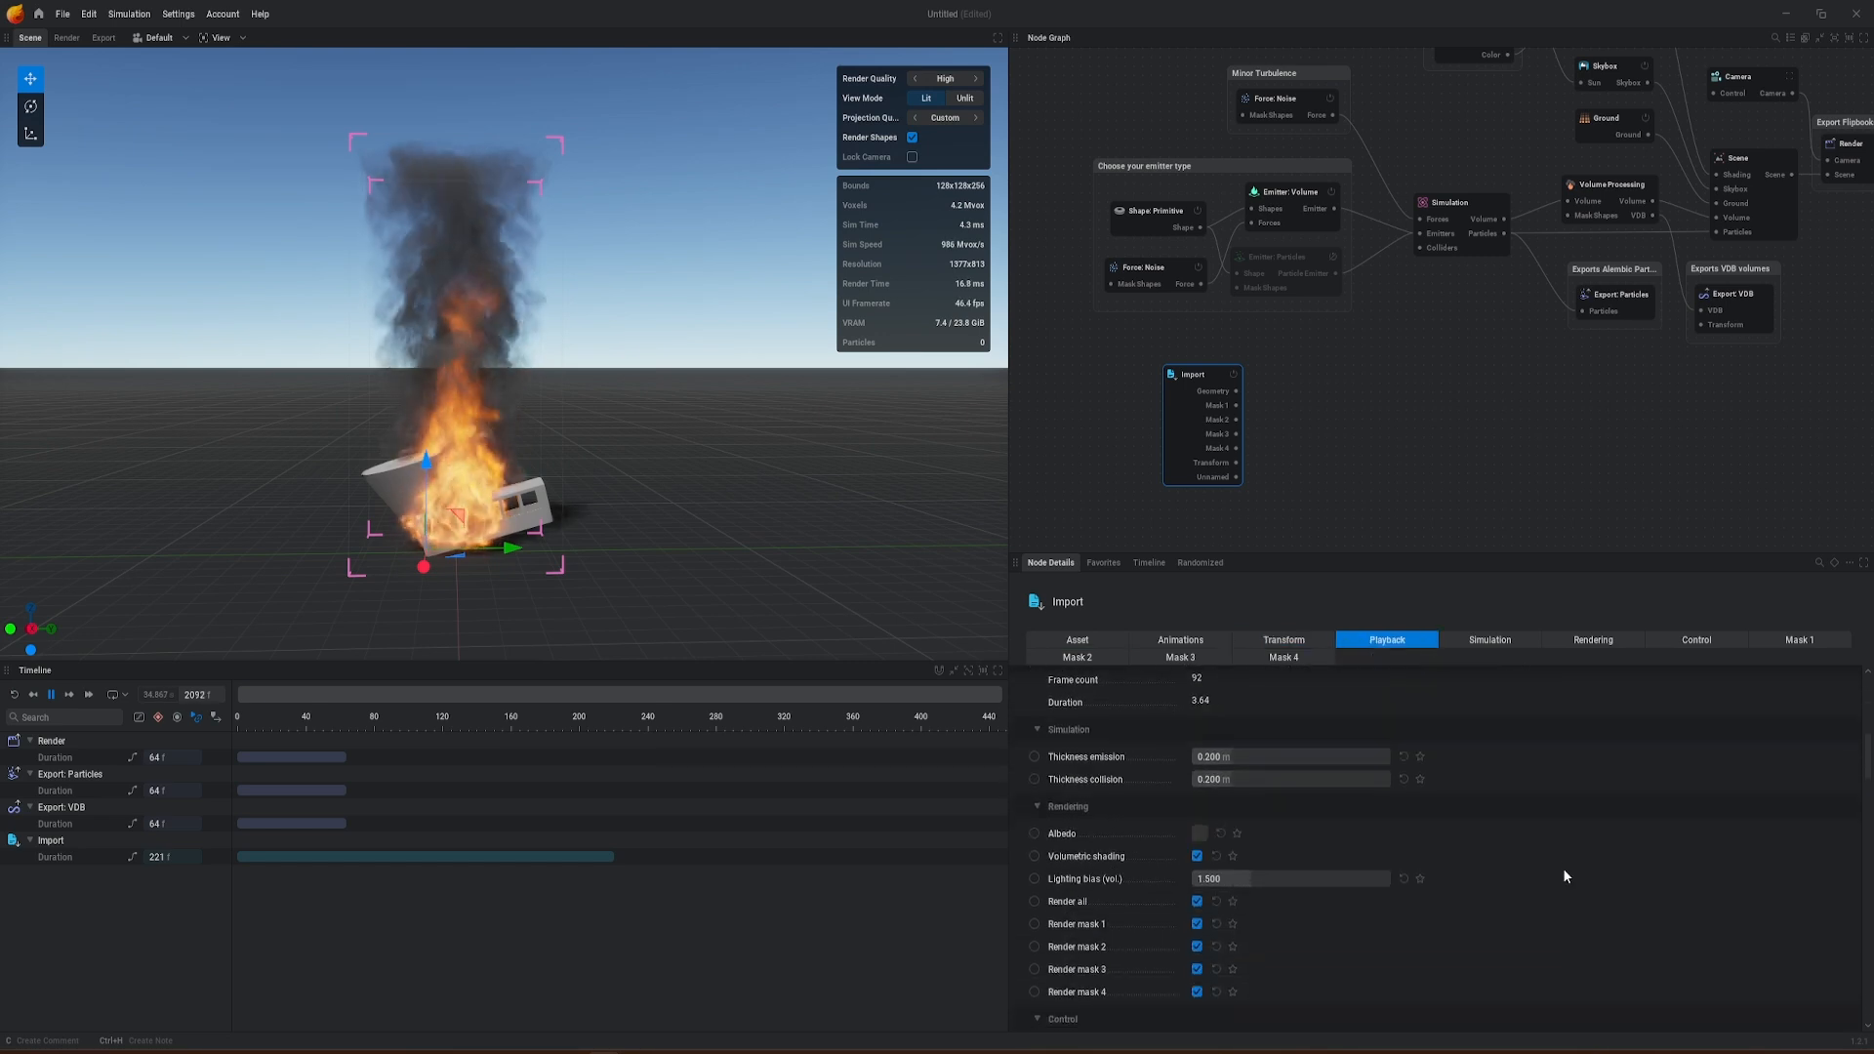
left_click(1610, 641)
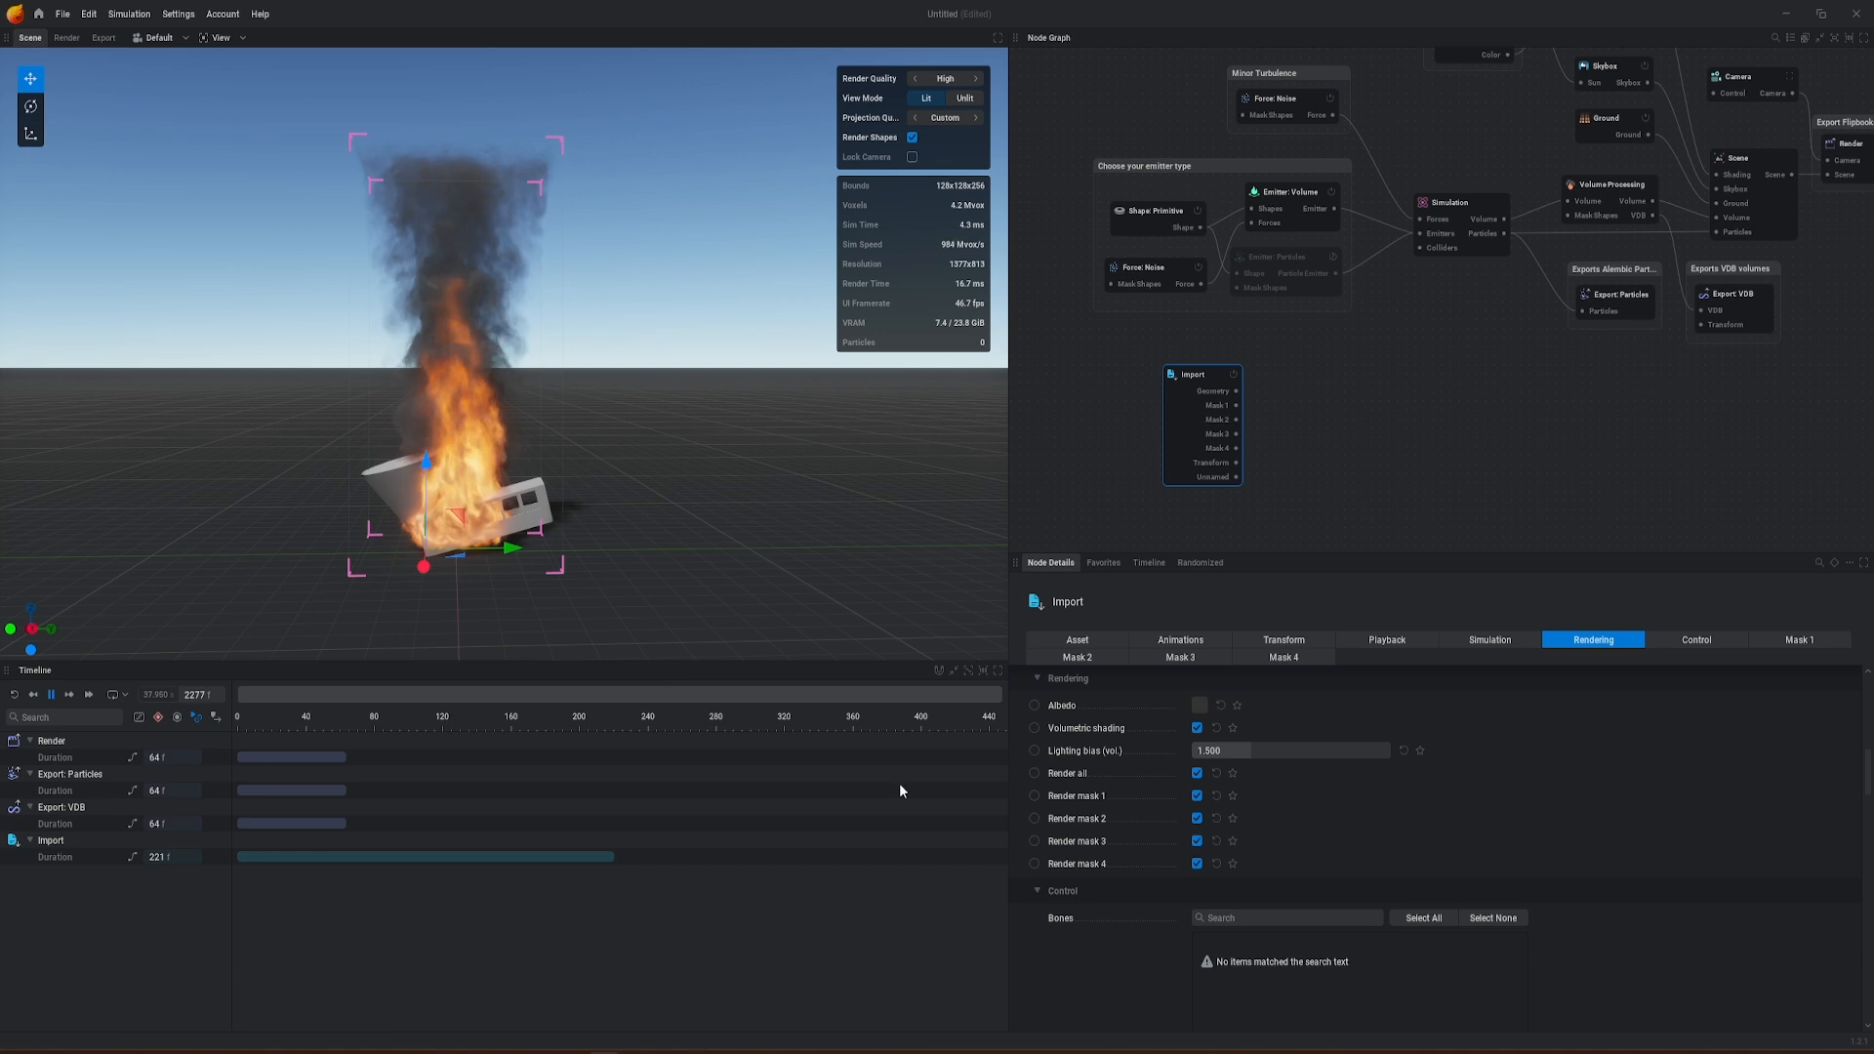
left_click(1197, 773)
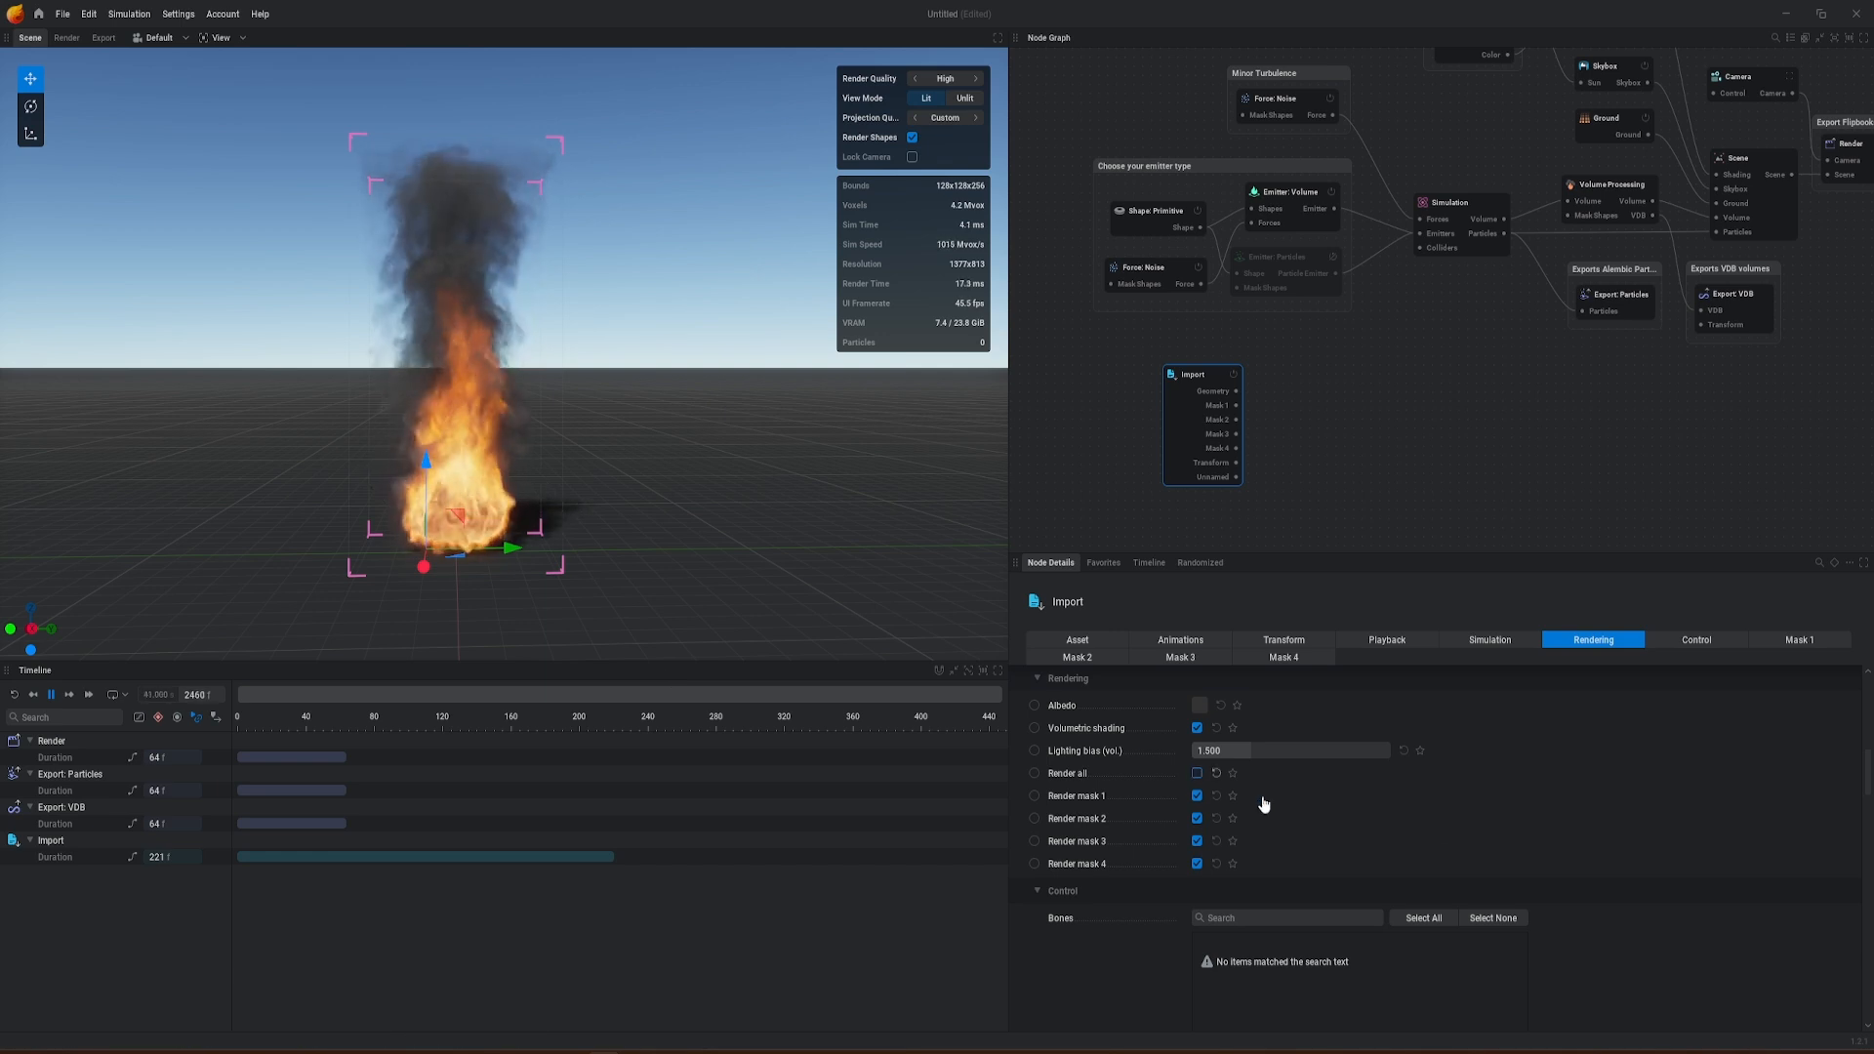
scroll(1439, 828, "up", 10)
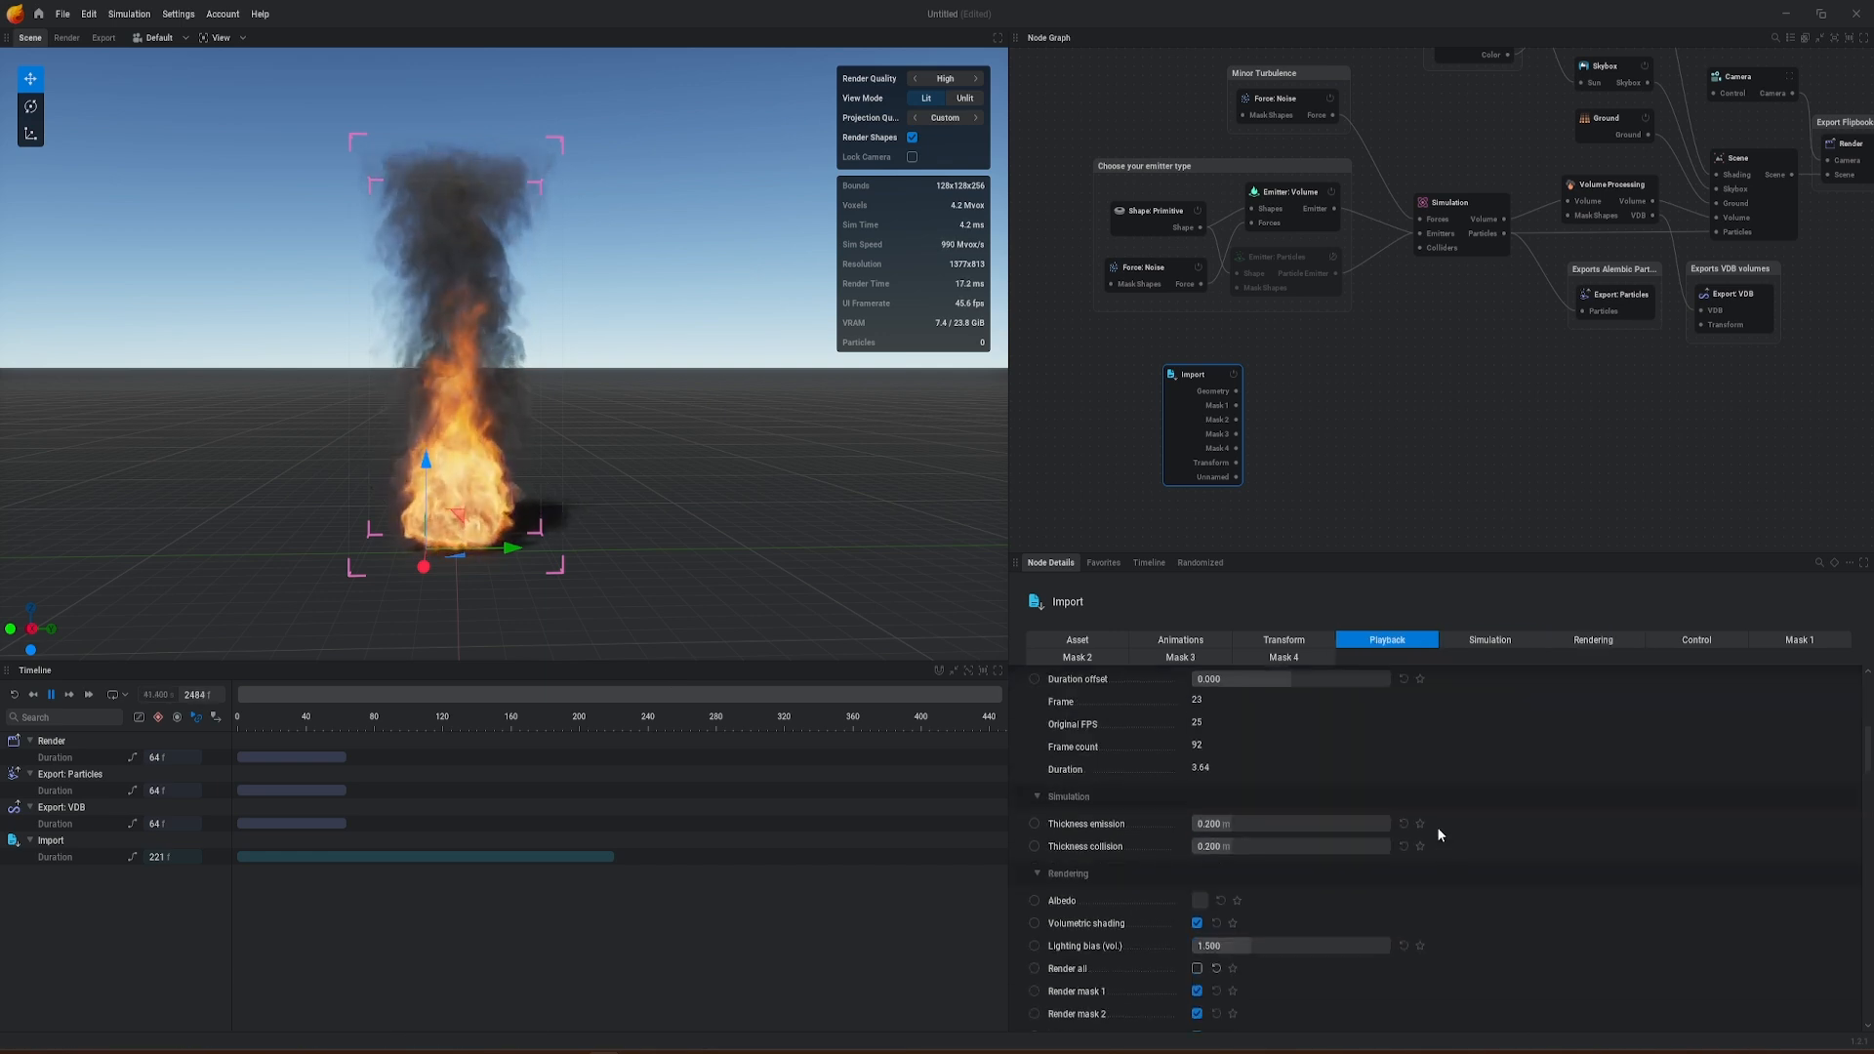
left_click(1768, 642)
left_click(1204, 752)
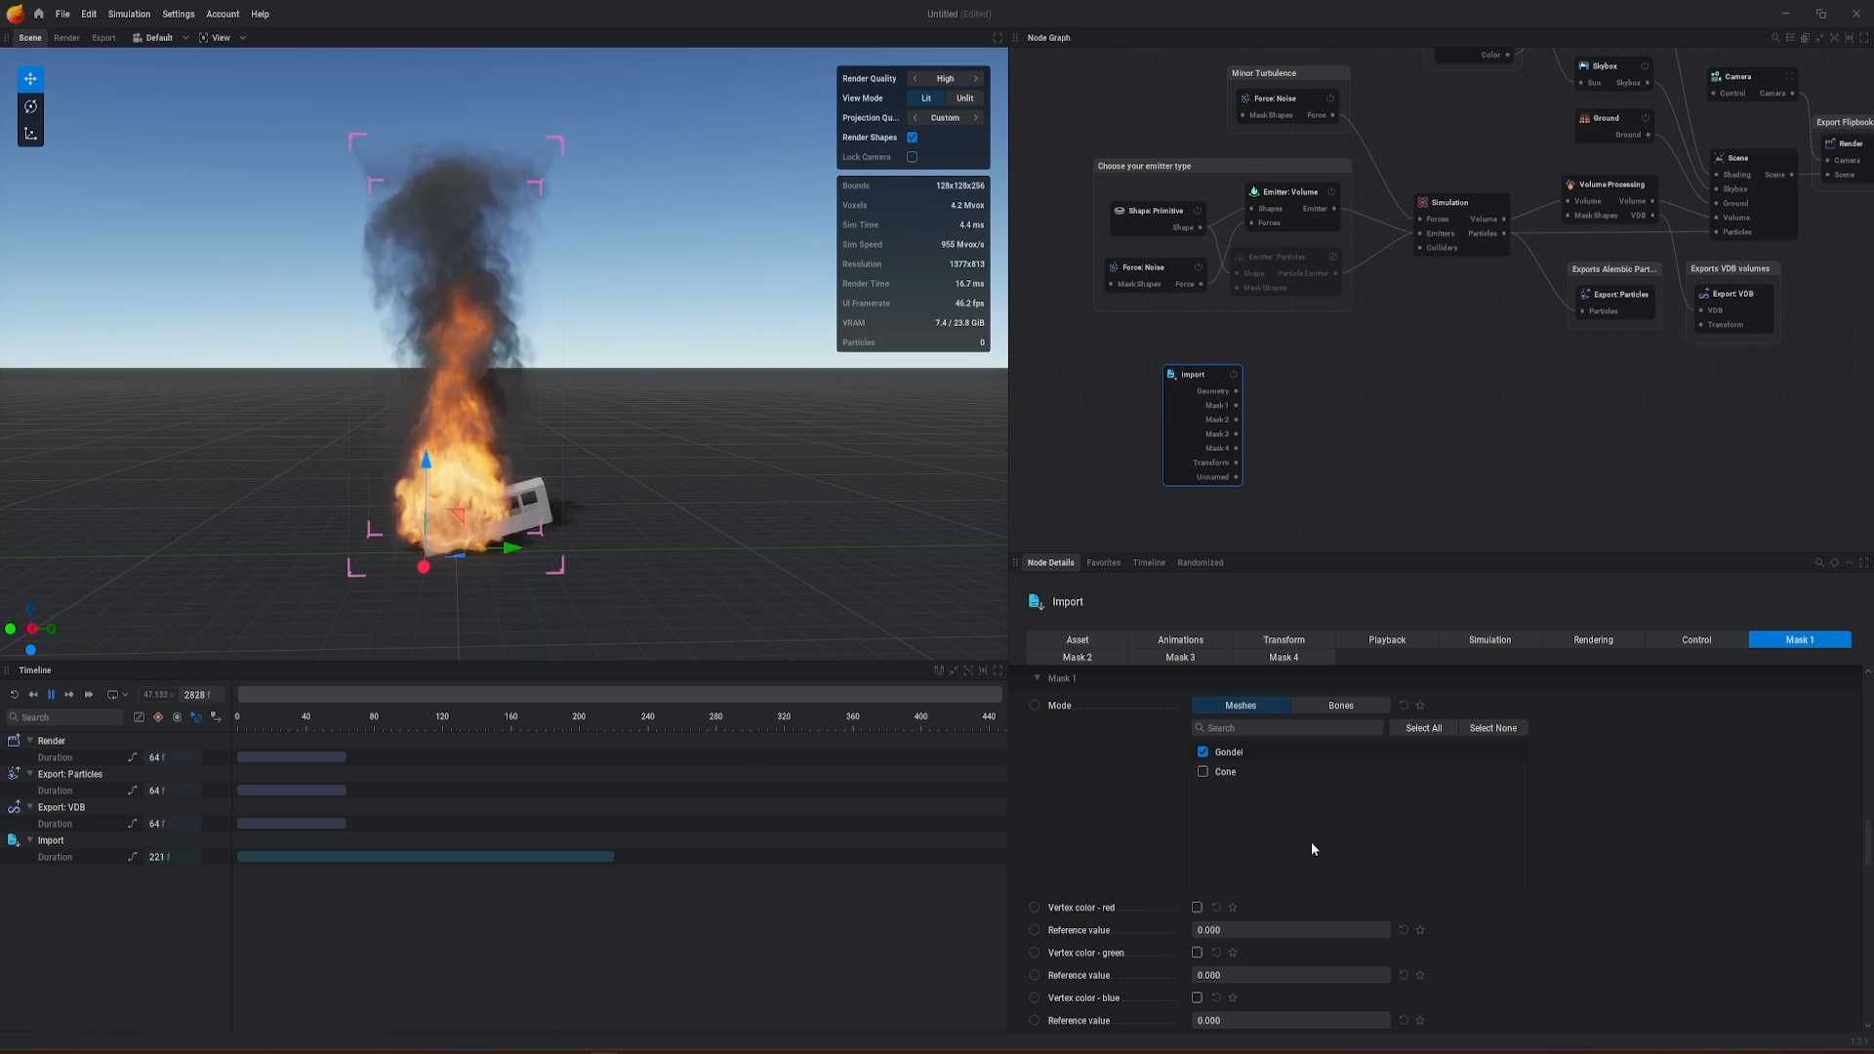
scroll(1456, 844, "down", 5)
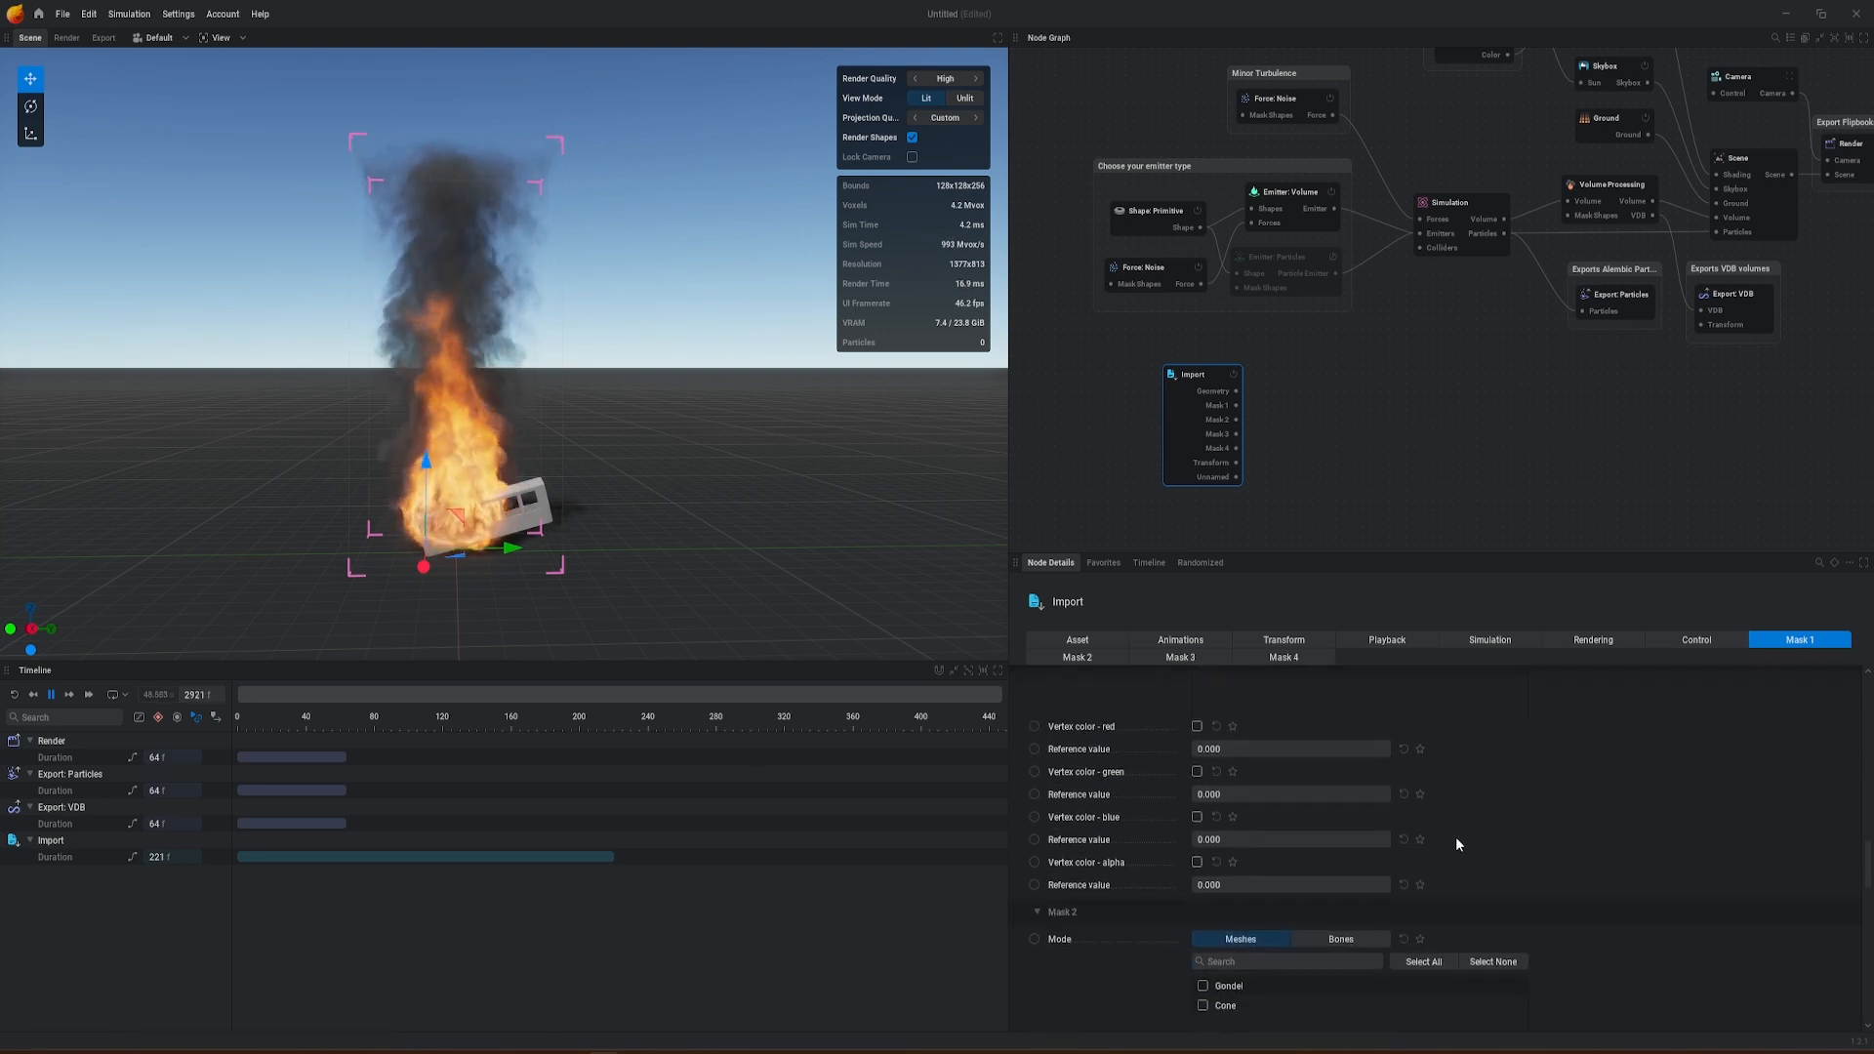
scroll(1456, 836, "down", 2)
left_click(1204, 826)
left_click(1203, 825)
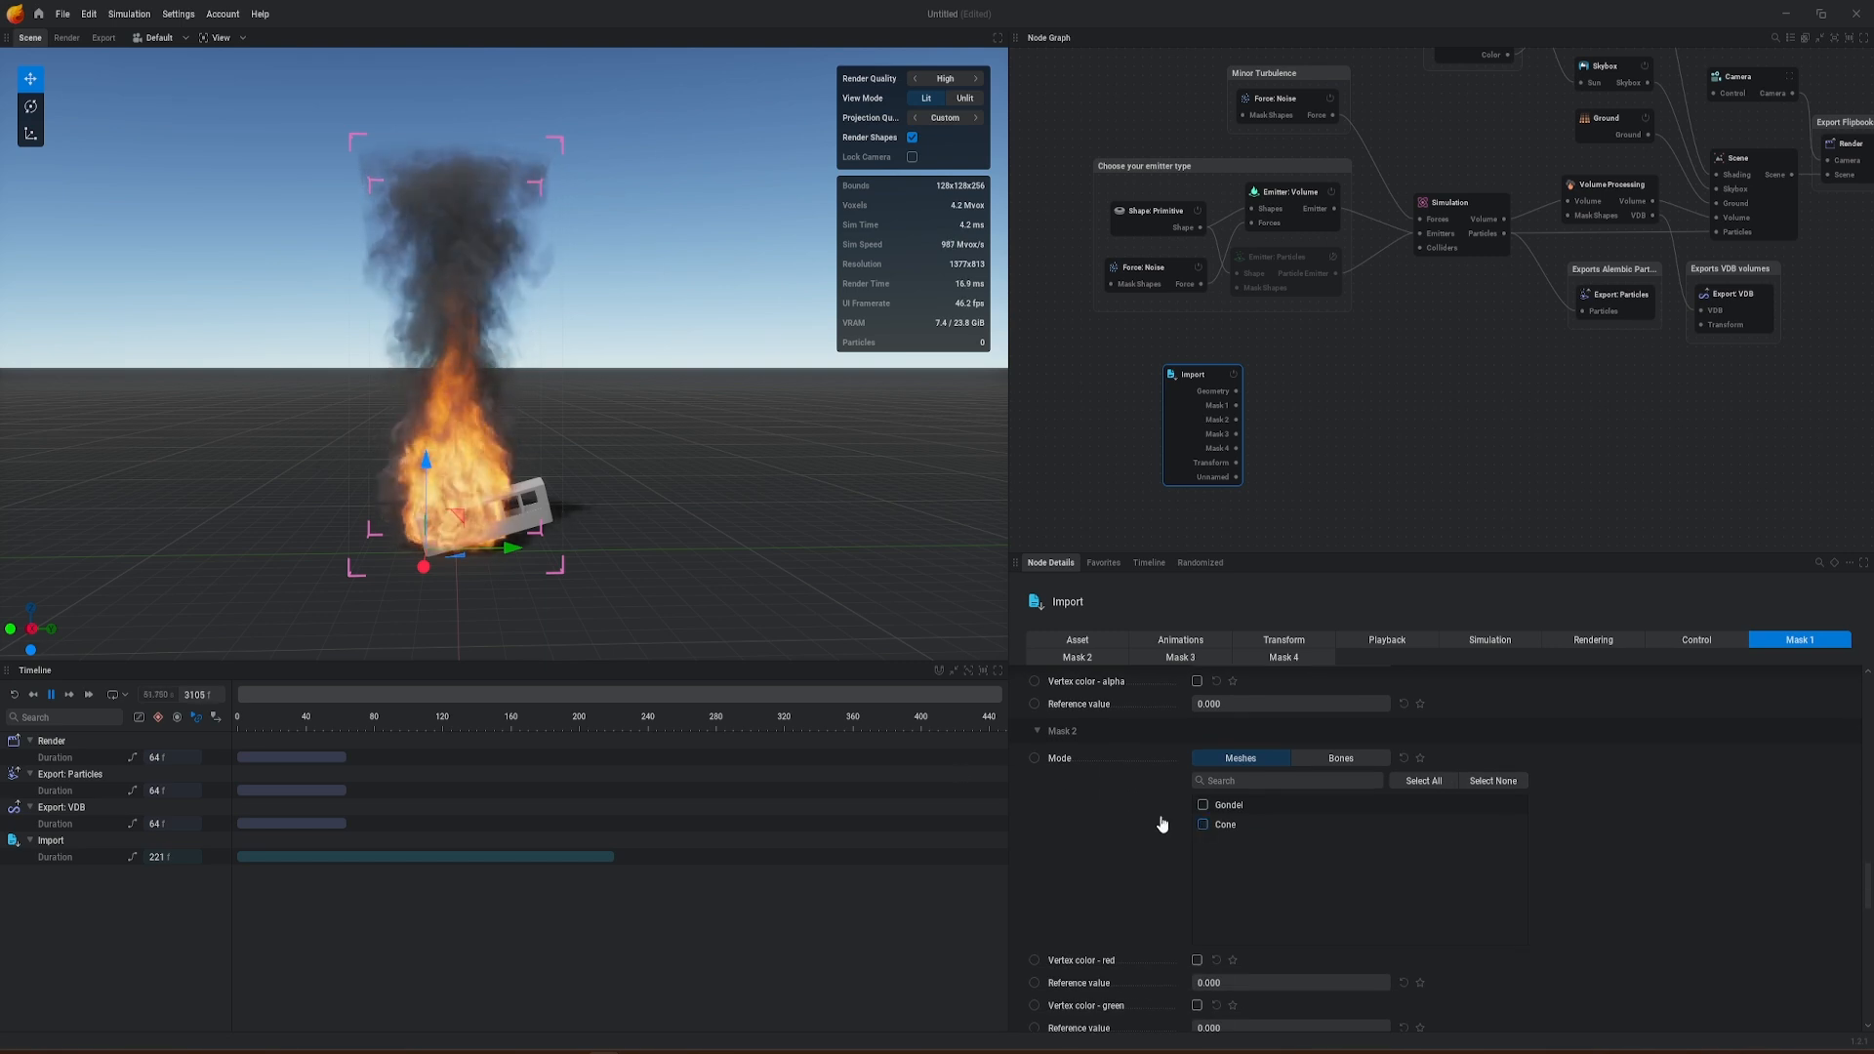
Step: Disable the default Emitter: Volume node in the emitter type group
scroll(1308, 420, "up", 2)
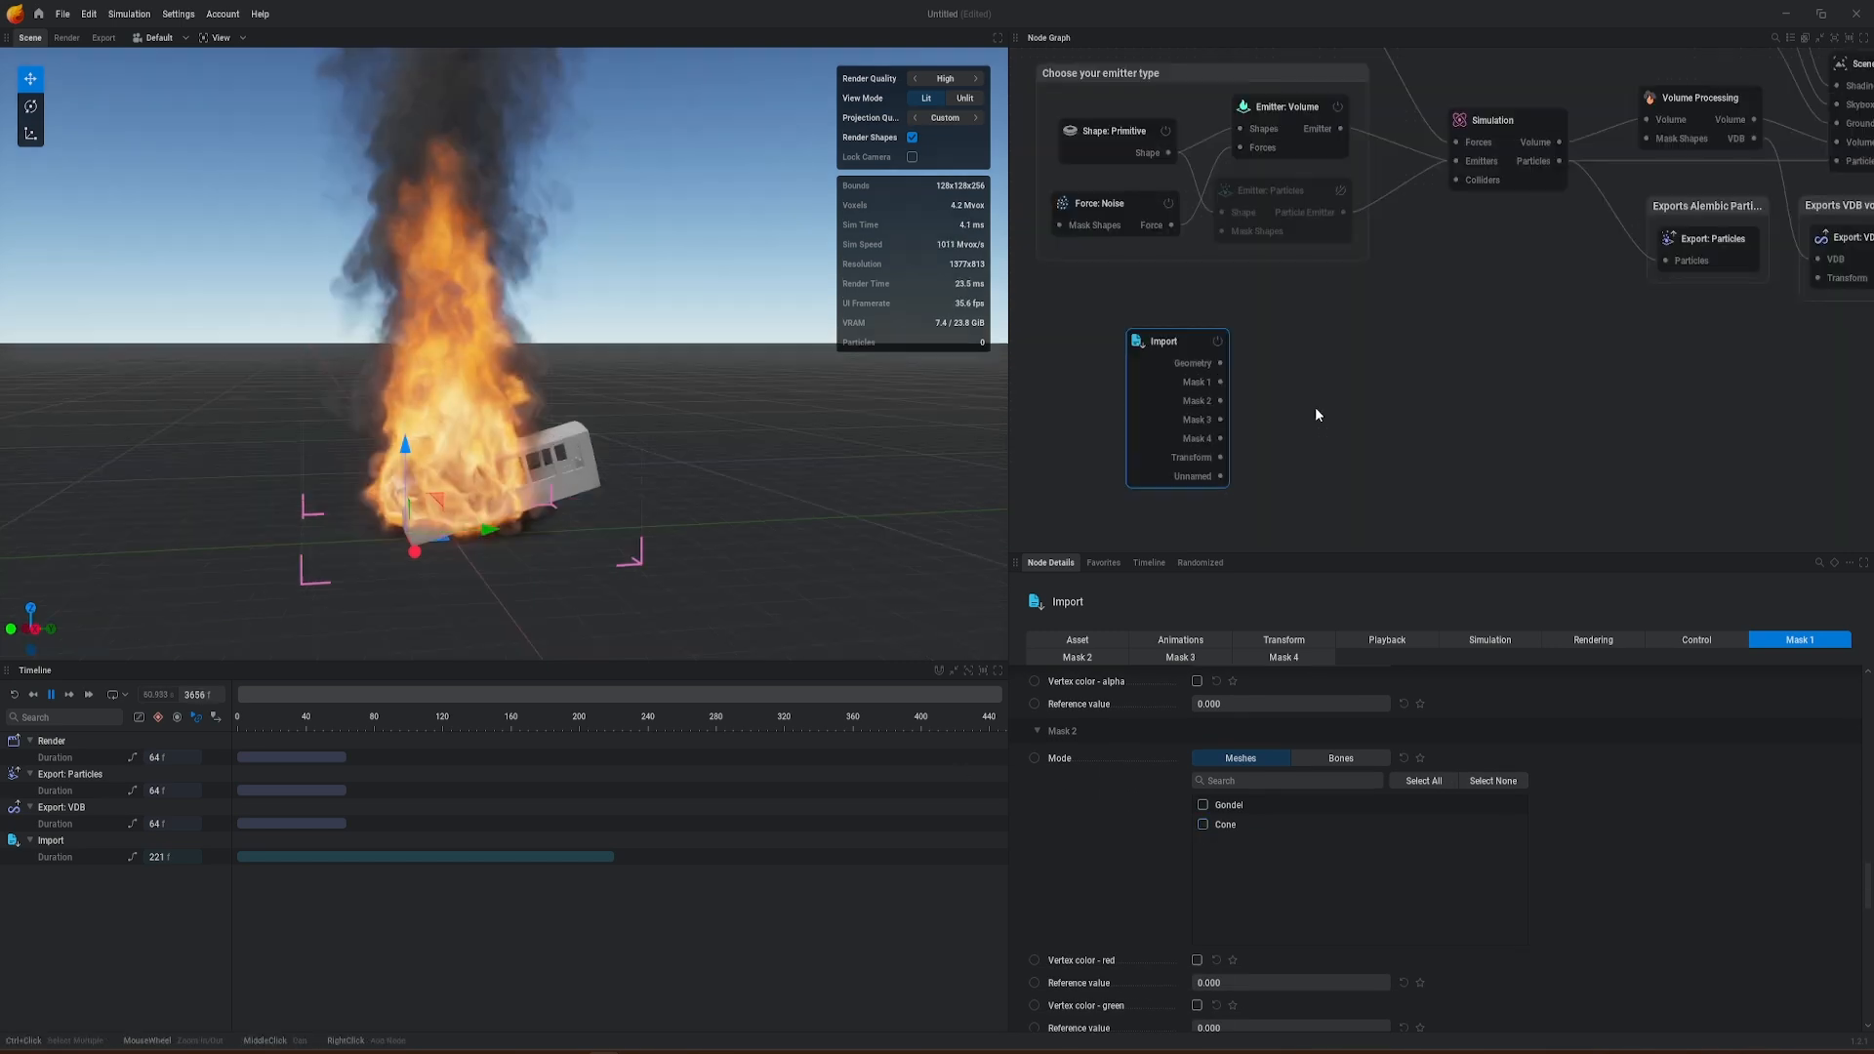
left_click(1339, 107)
left_click(1390, 142)
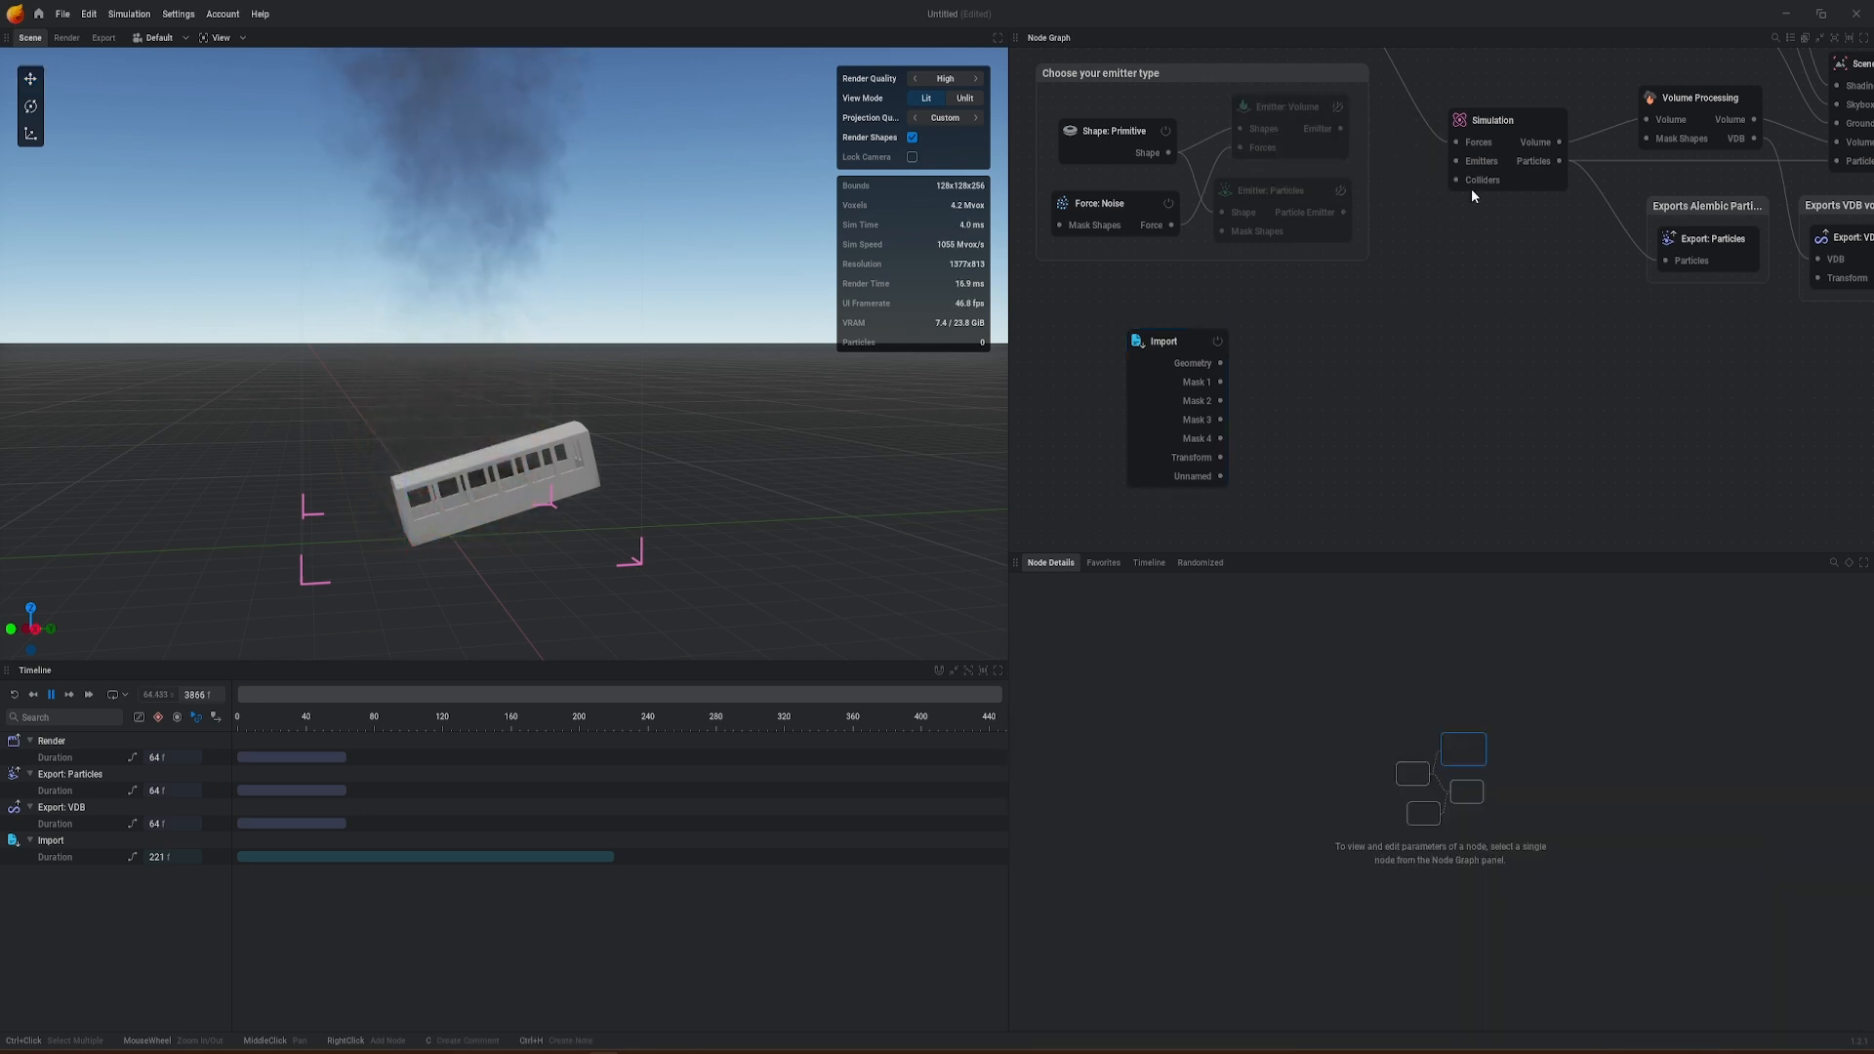
Step: Add an Emitter: Volume node connected to the Simulation's Emitters input and make room beside the Import node
left_click_drag(1456, 162, 1408, 367)
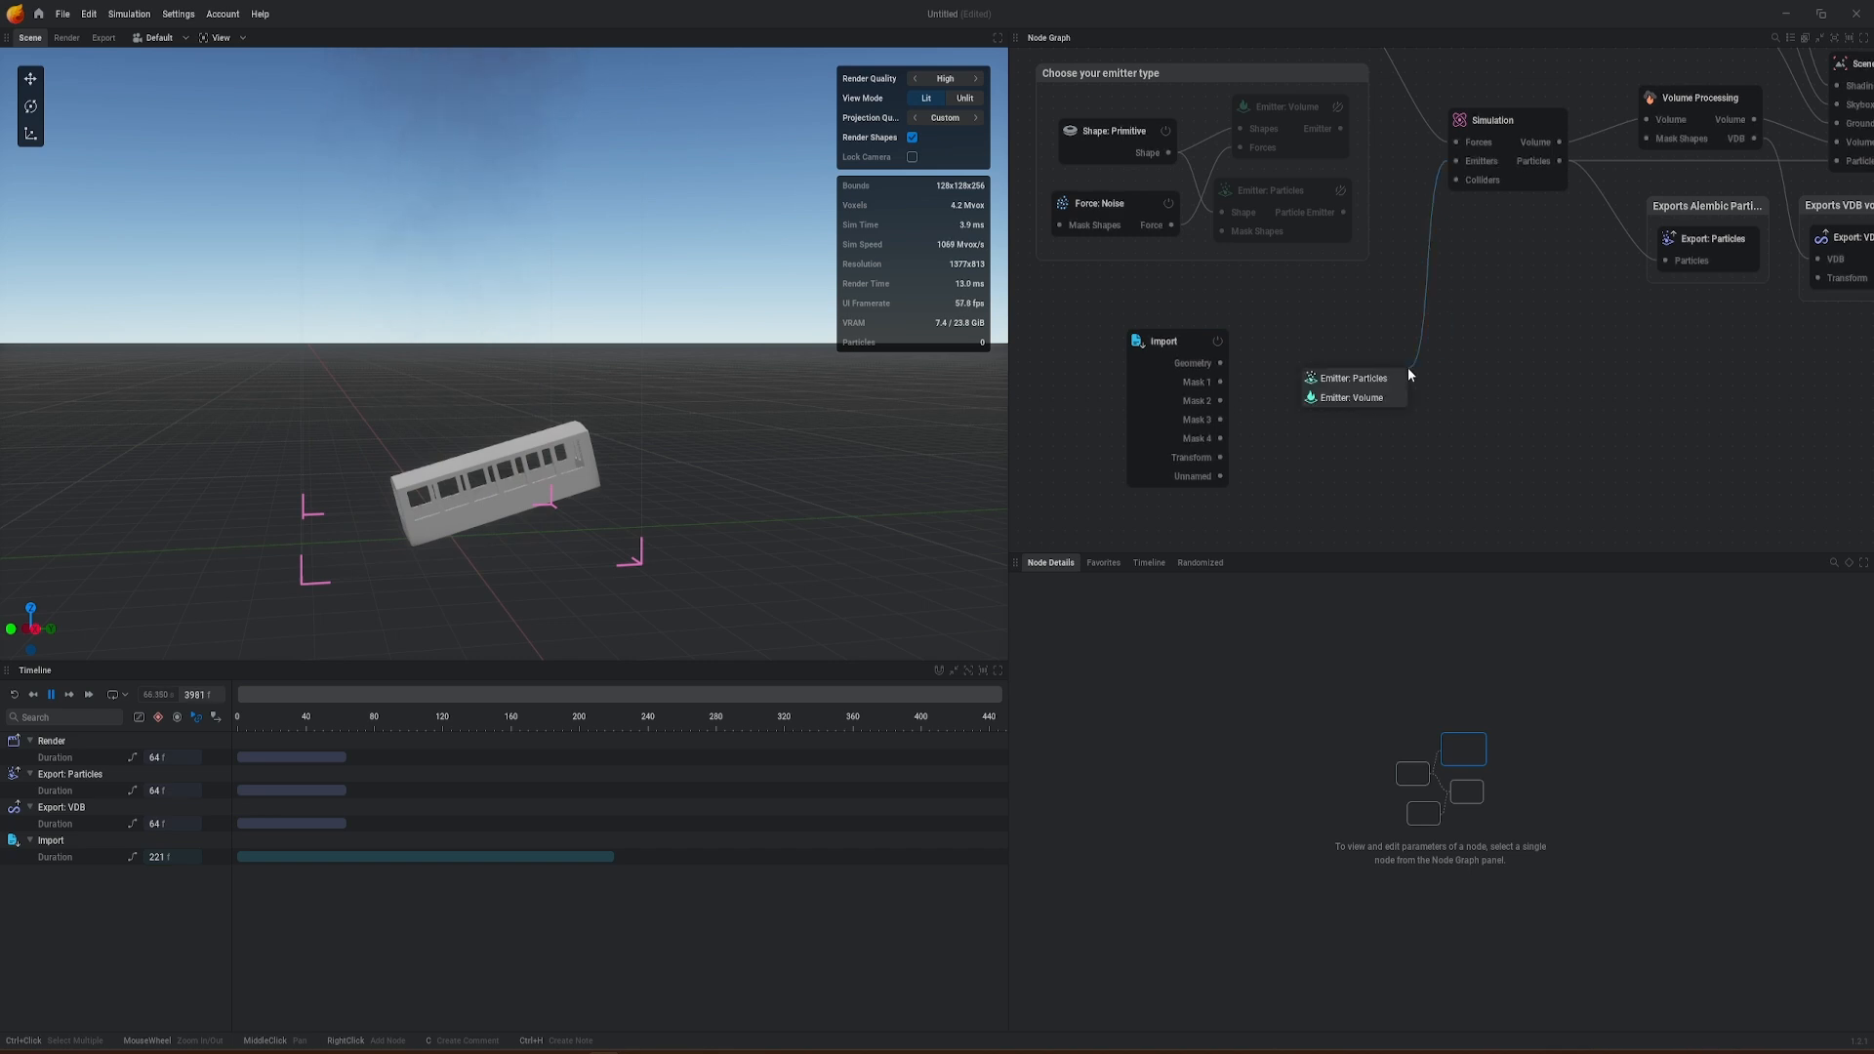
left_click(1364, 395)
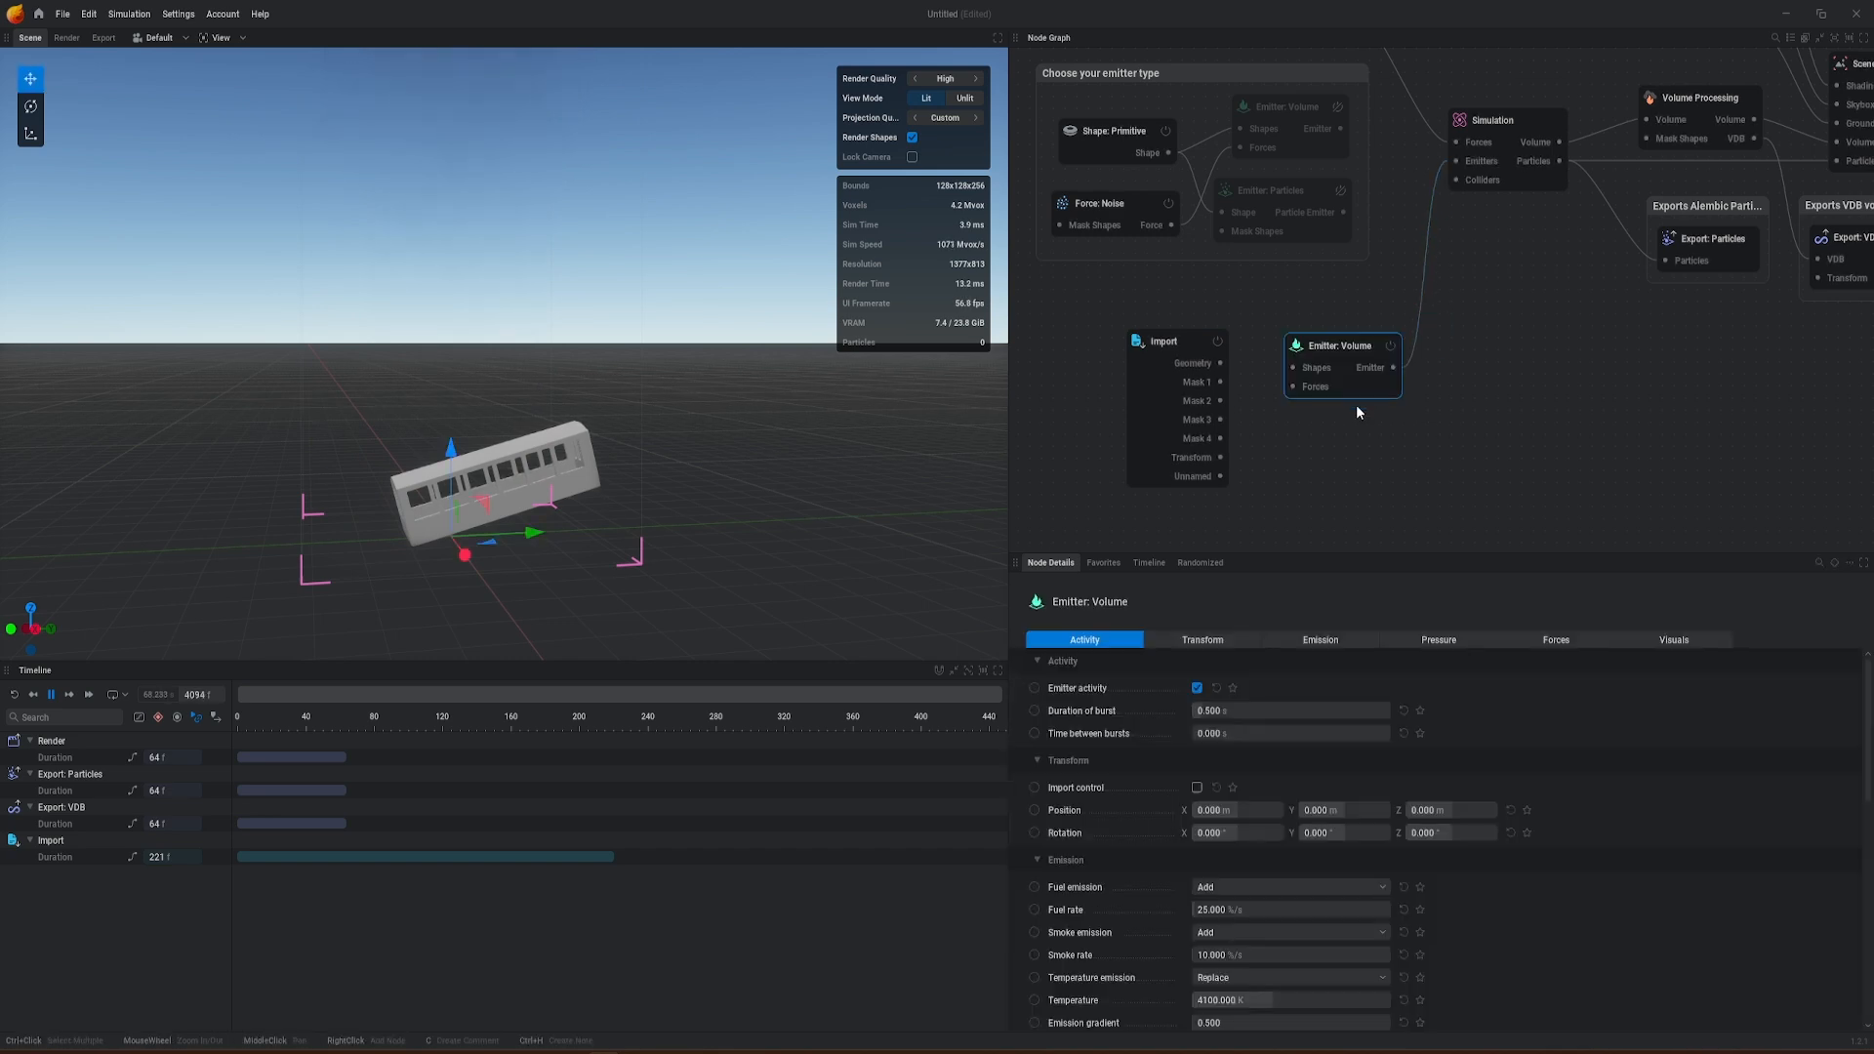
left_click_drag(1163, 343, 1101, 342)
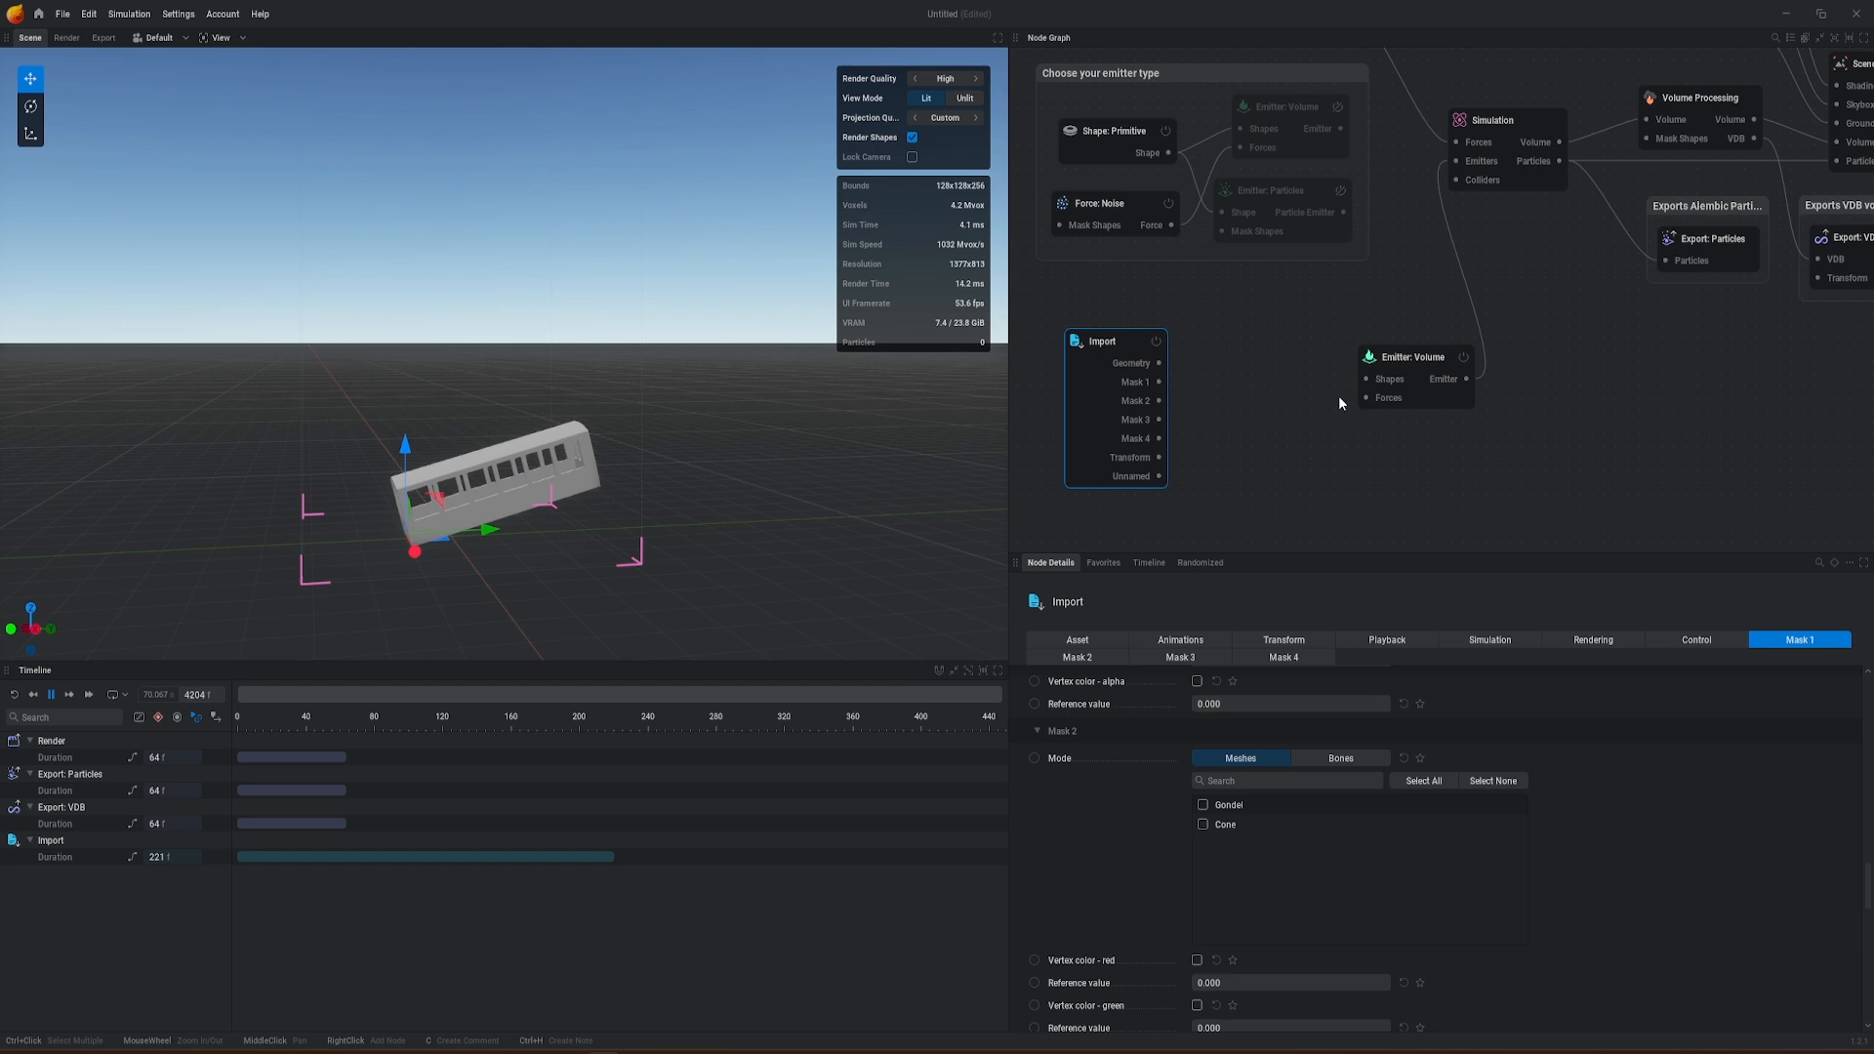
Step: Add a Shape: Primitive node feeding the new emitter's Shapes input and set its type to Box
left_click_drag(1390, 357, 1246, 360)
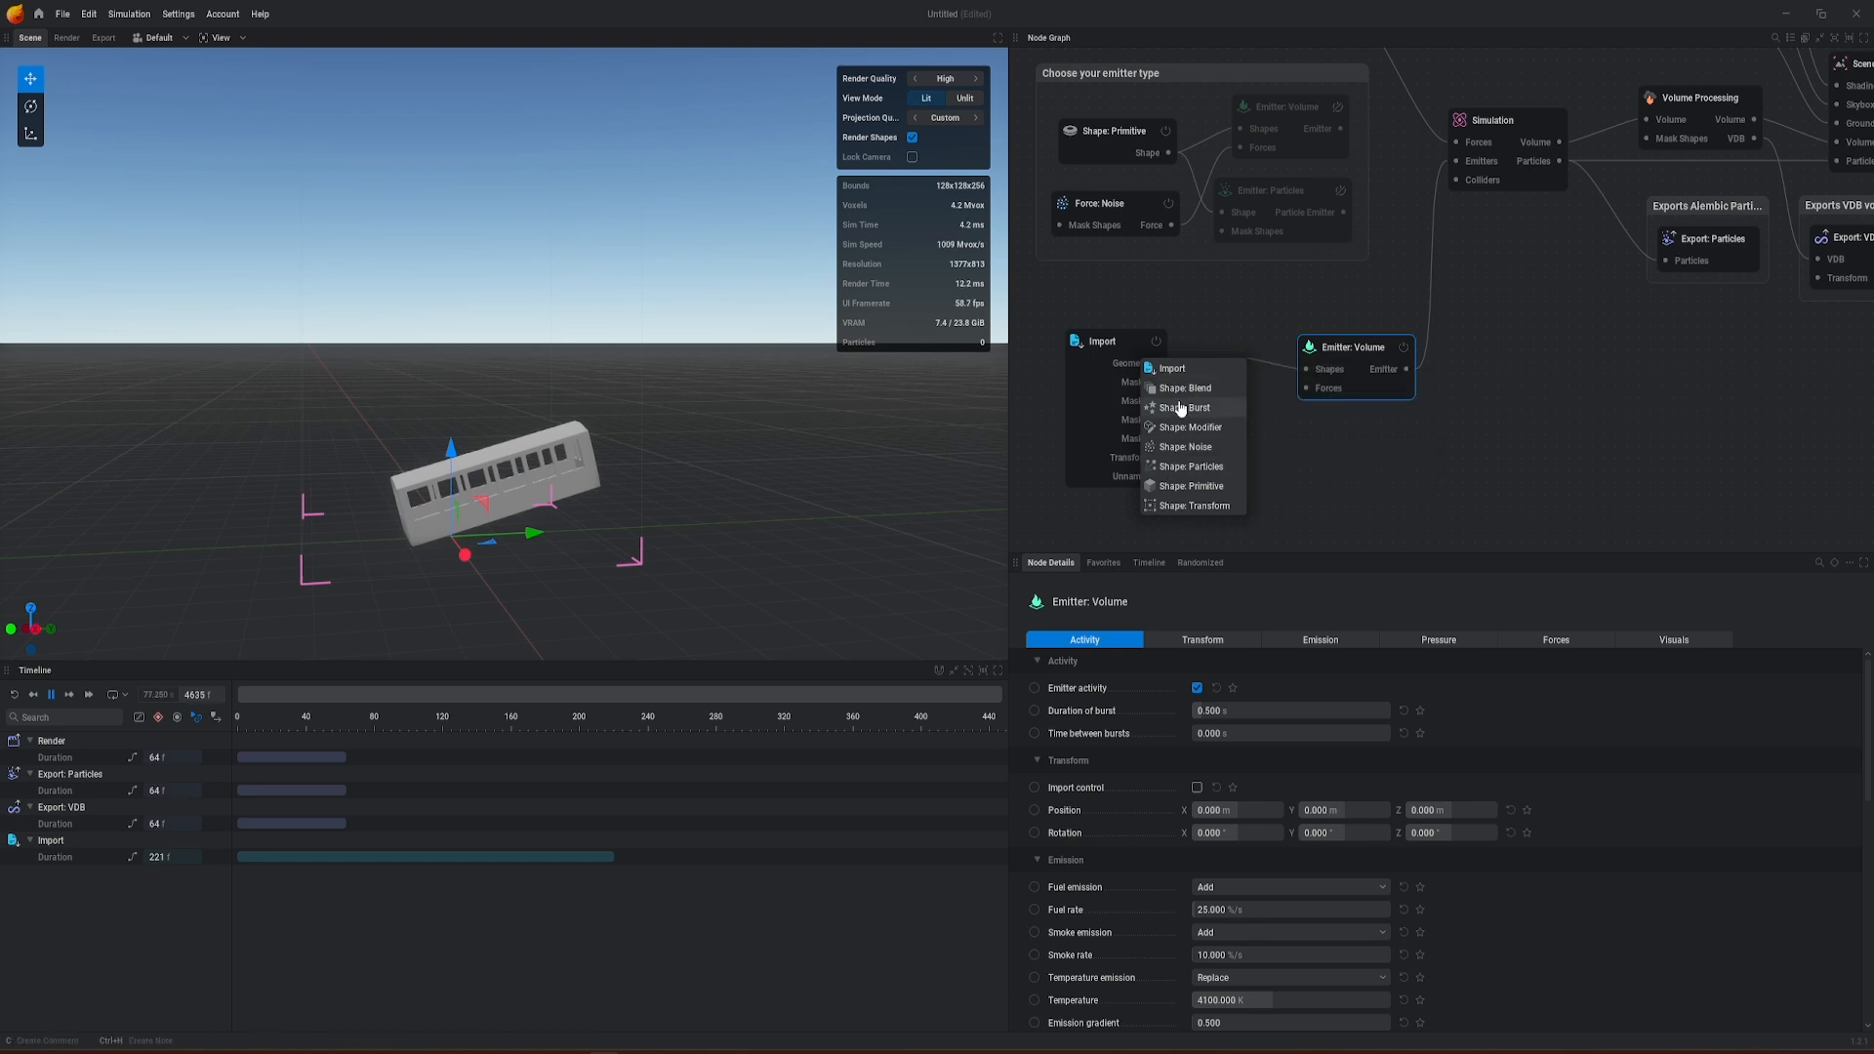
left_click(1214, 489)
left_click_drag(1366, 348, 1435, 342)
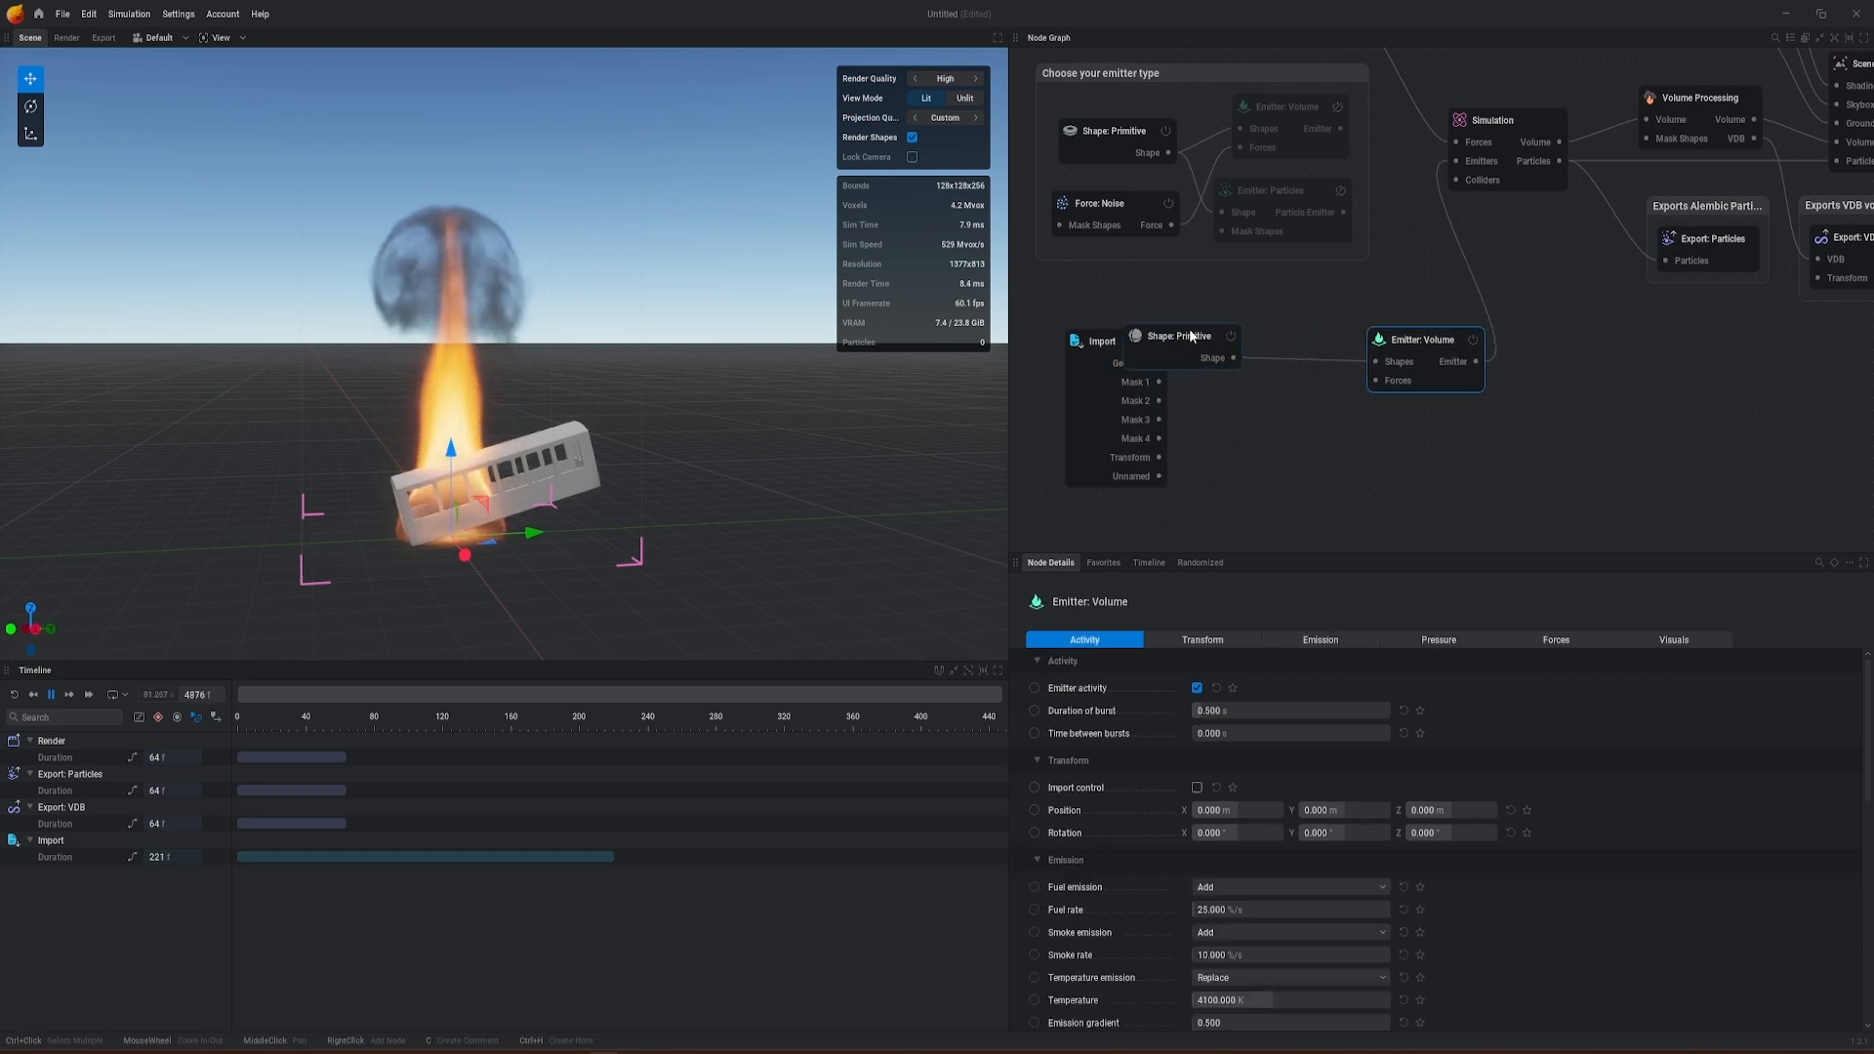
left_click_drag(1191, 336, 1254, 347)
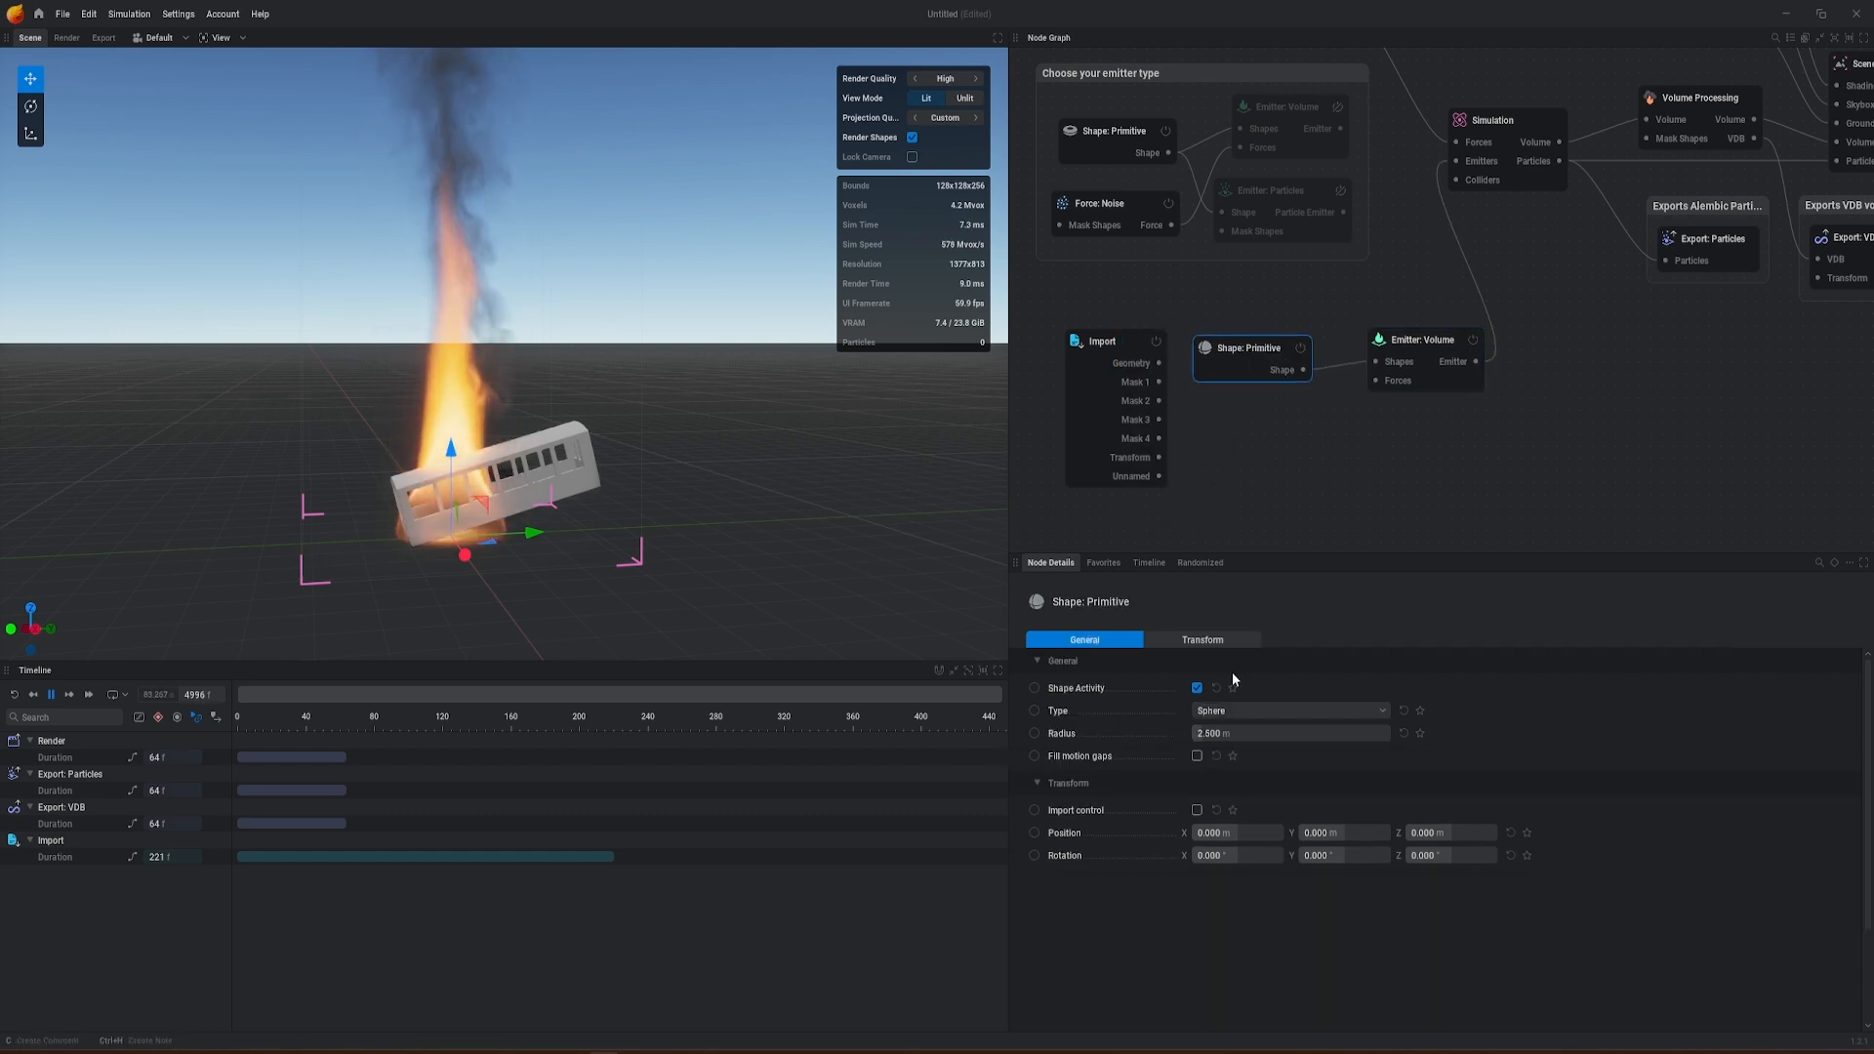
left_click(1232, 710)
left_click(1232, 739)
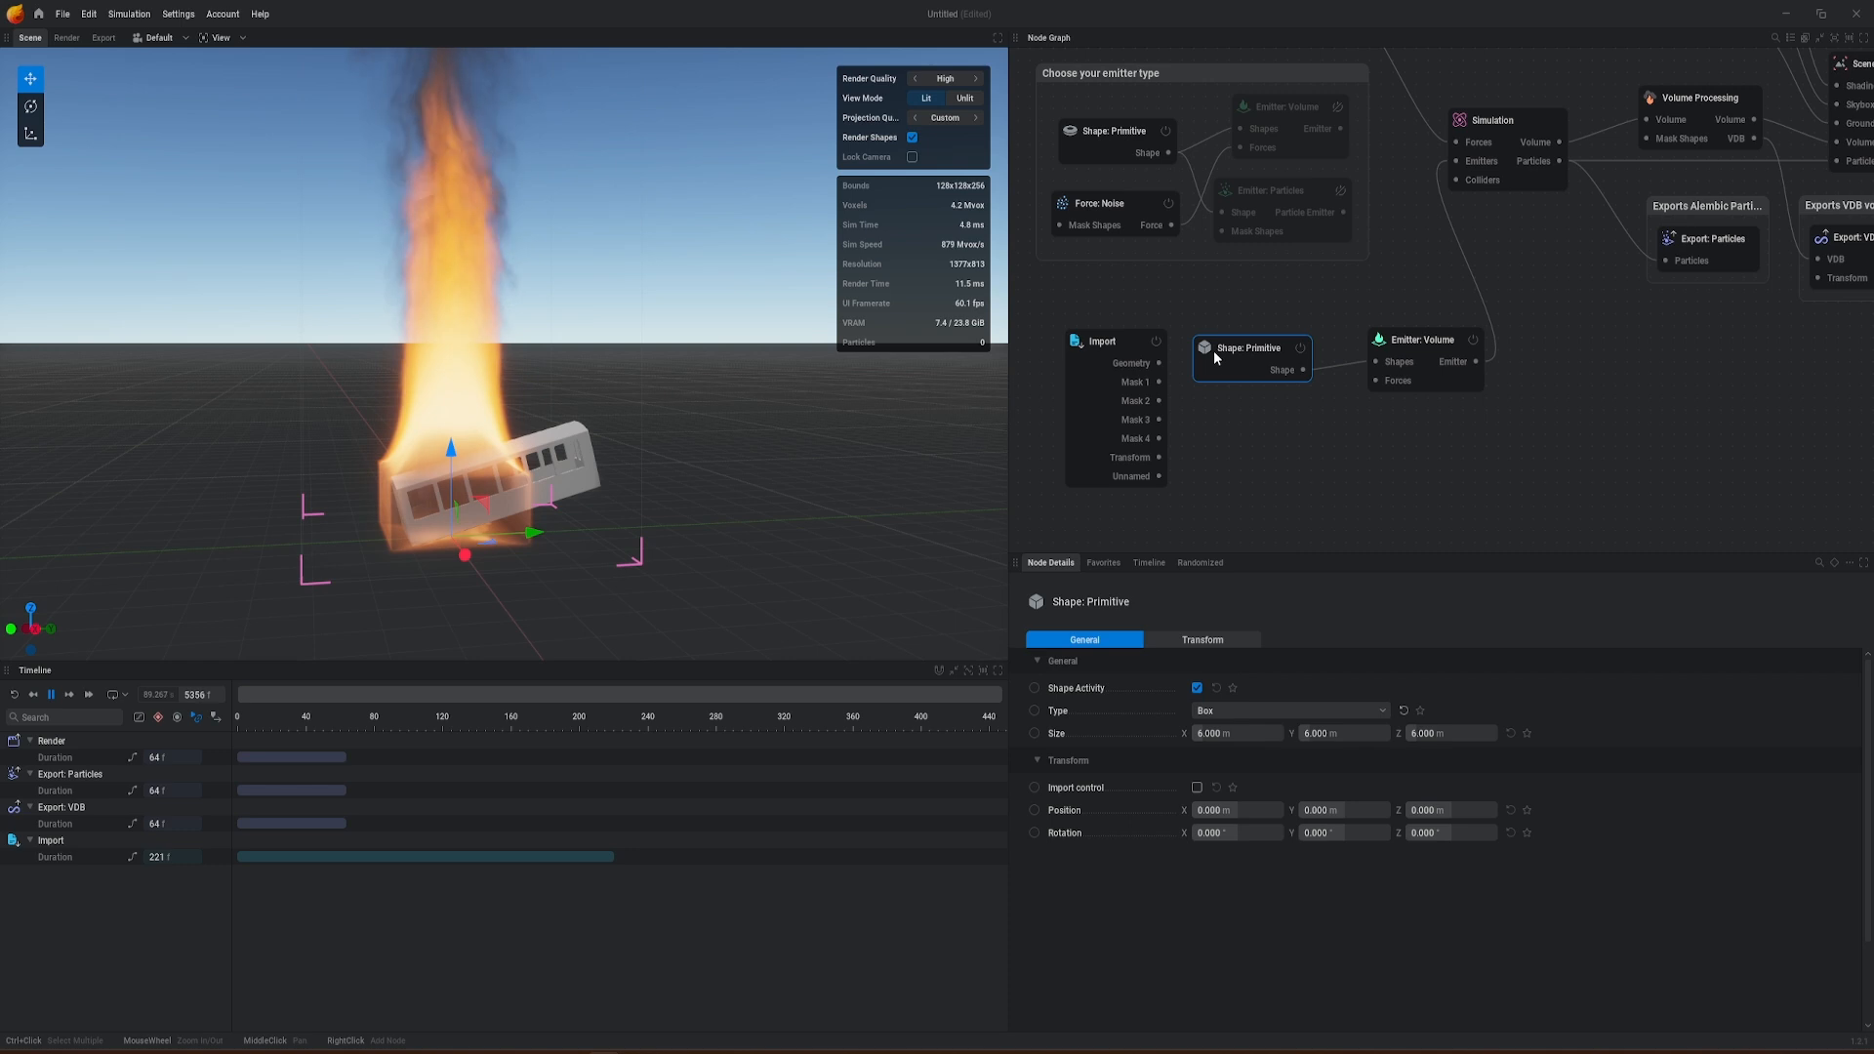
Step: Move the box shape above the gondola to about Y 2.117 m and Z 5.024 m
left_click_drag(1240, 348, 1245, 363)
left_click_drag(635, 521, 883, 562, "alt")
middle_click_drag(884, 561, 937, 488, "alt")
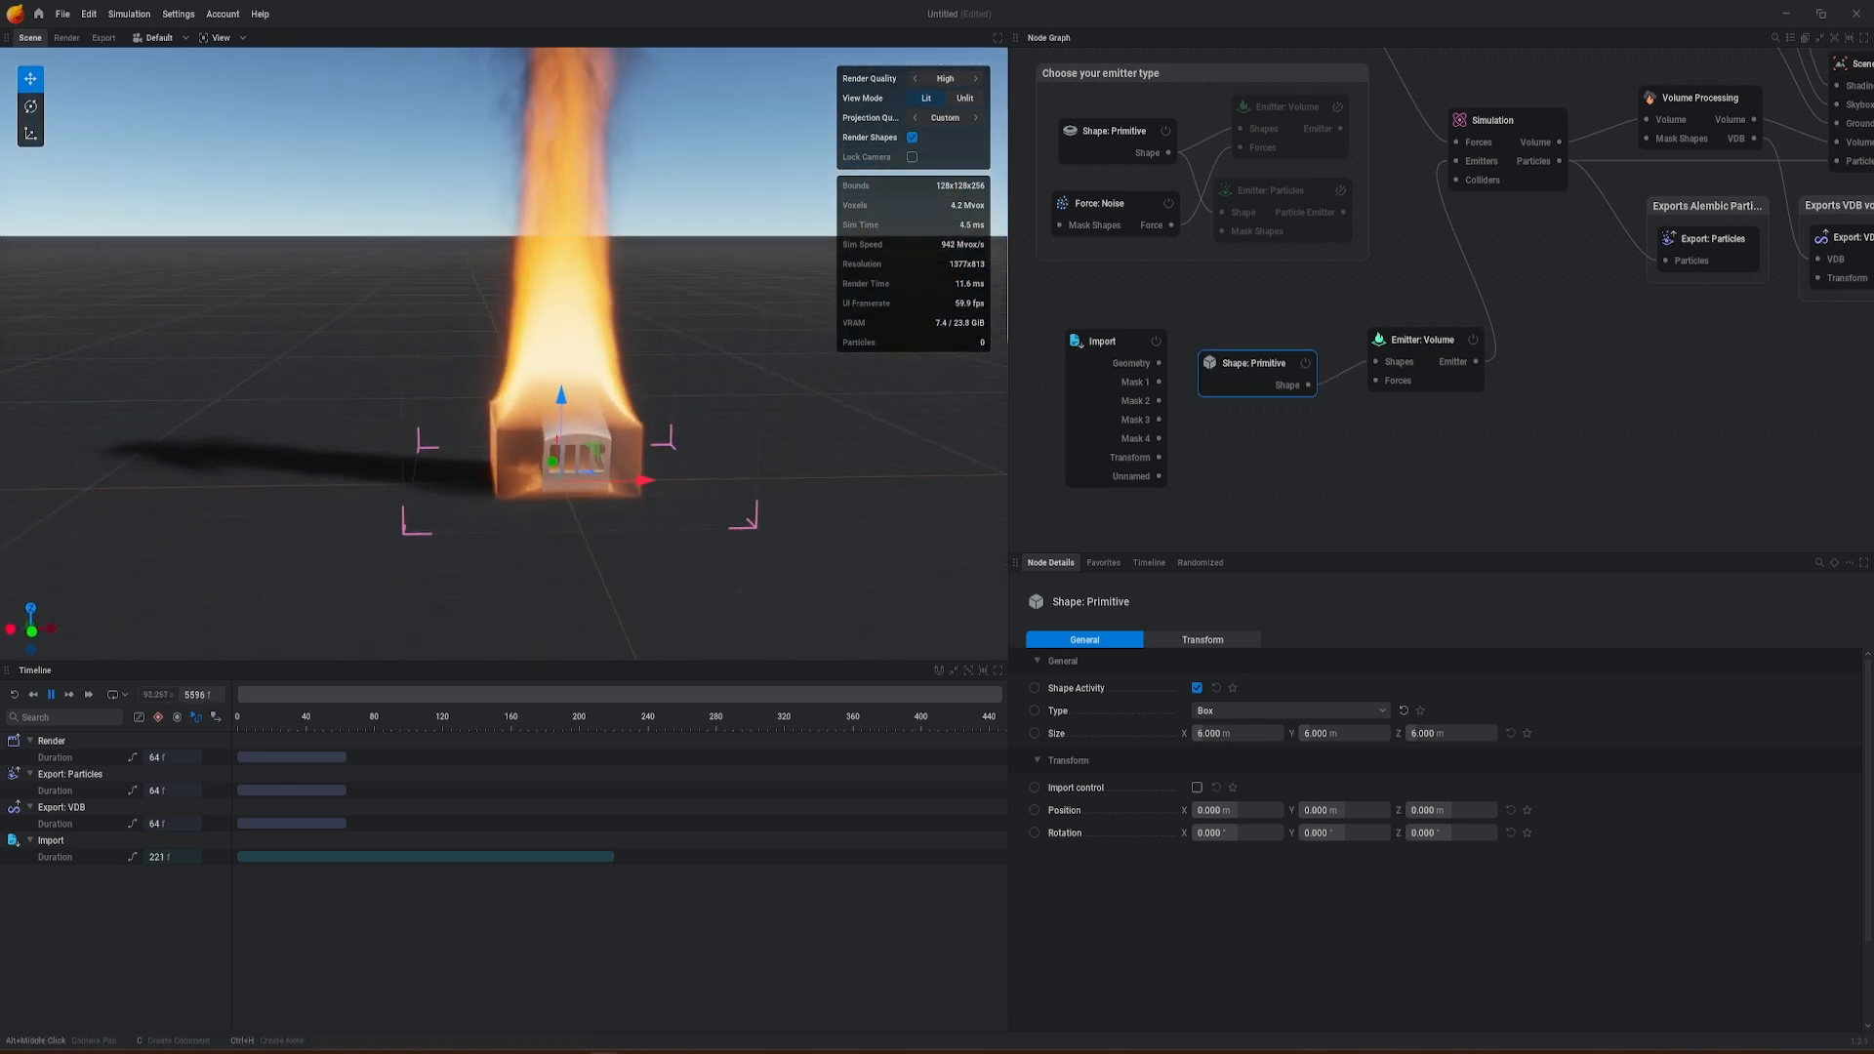
scroll(552, 478, "up", 3)
middle_click_drag(551, 478, 371, 423, "alt")
left_click_drag(371, 424, 98, 373, "alt")
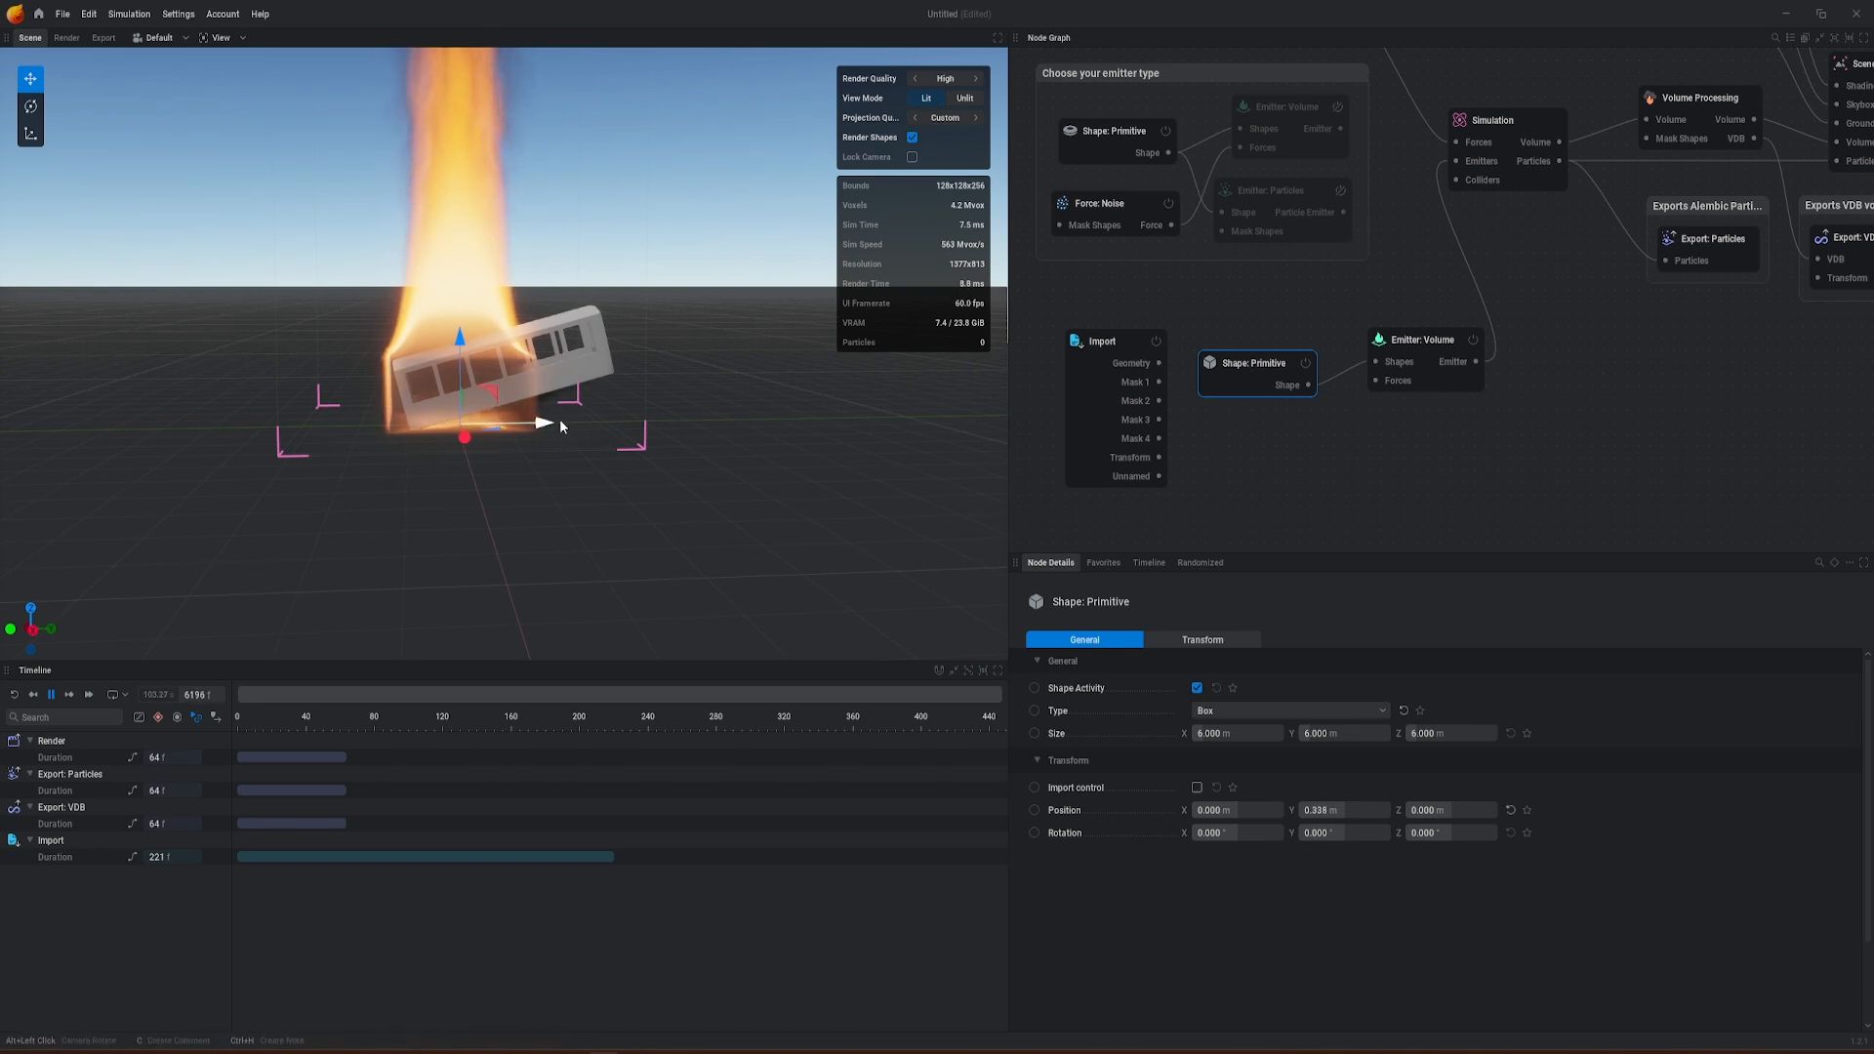
left_click_drag(560, 423, 606, 424)
left_click_drag(498, 343, 494, 222)
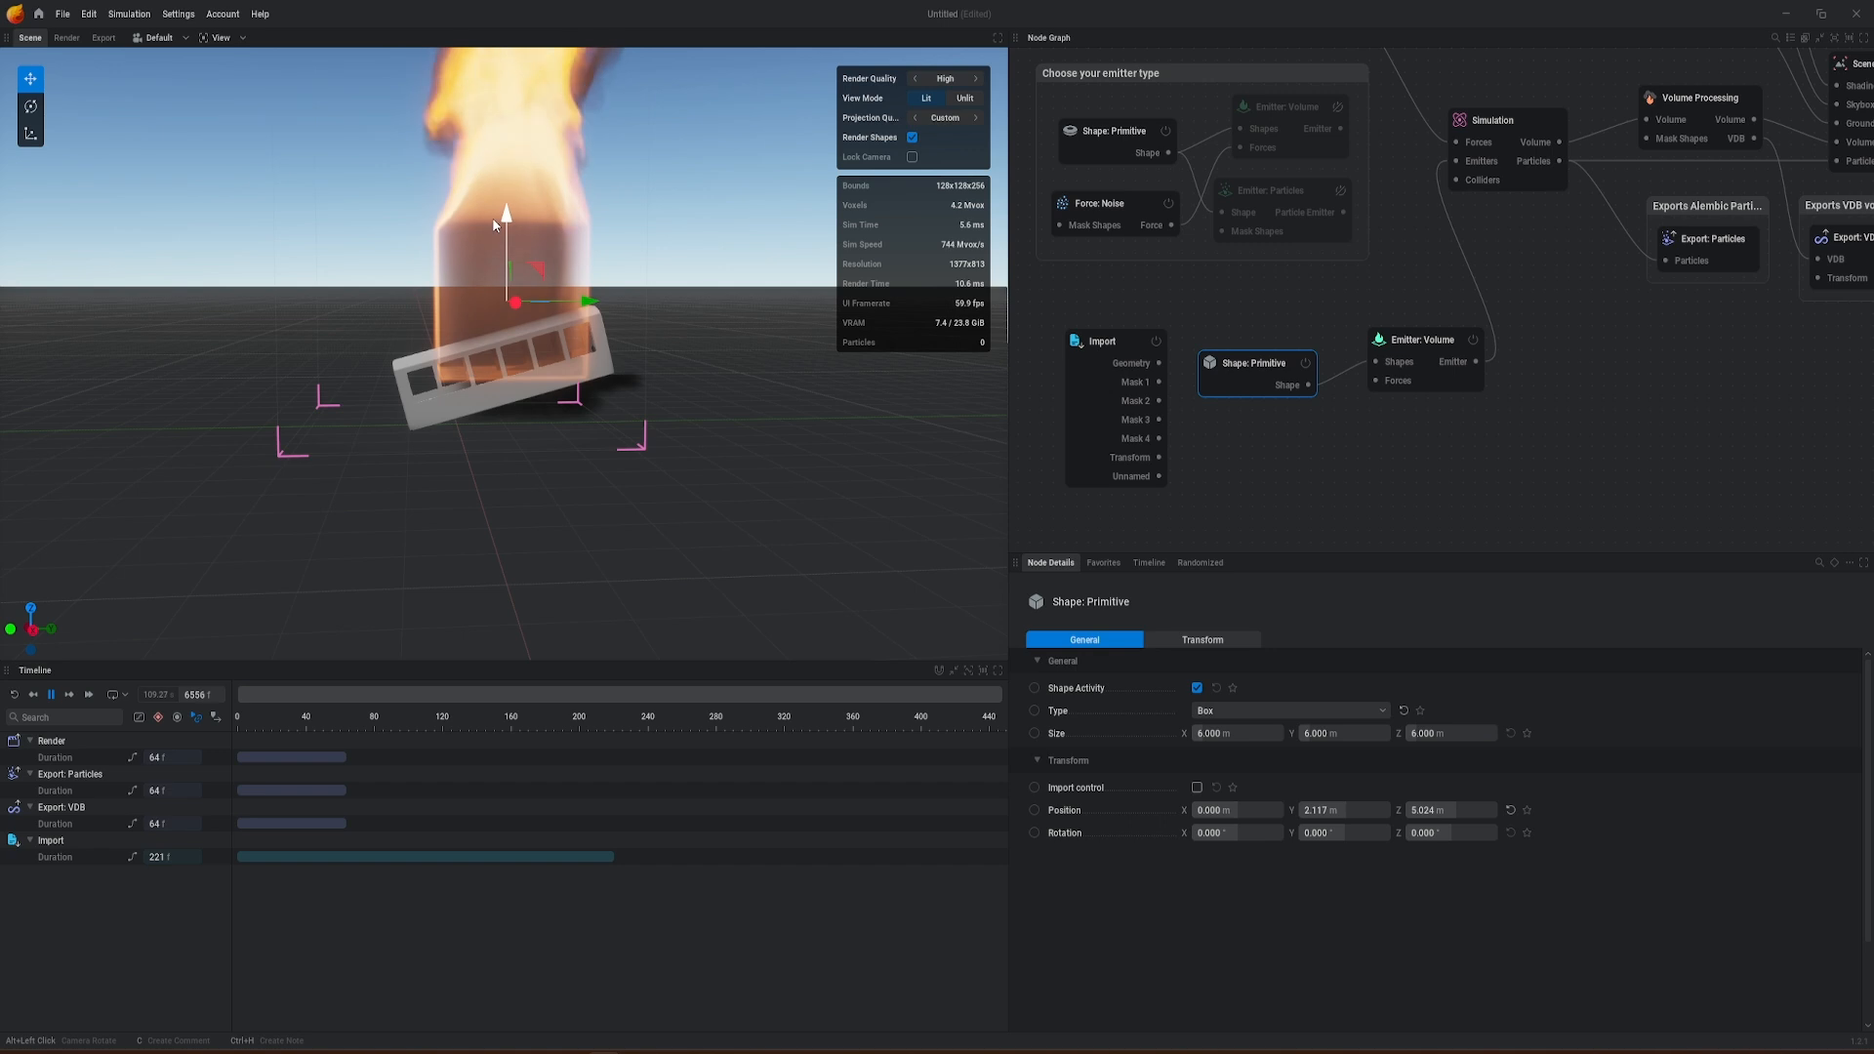
left_click_drag(483, 379, 571, 362, "alt")
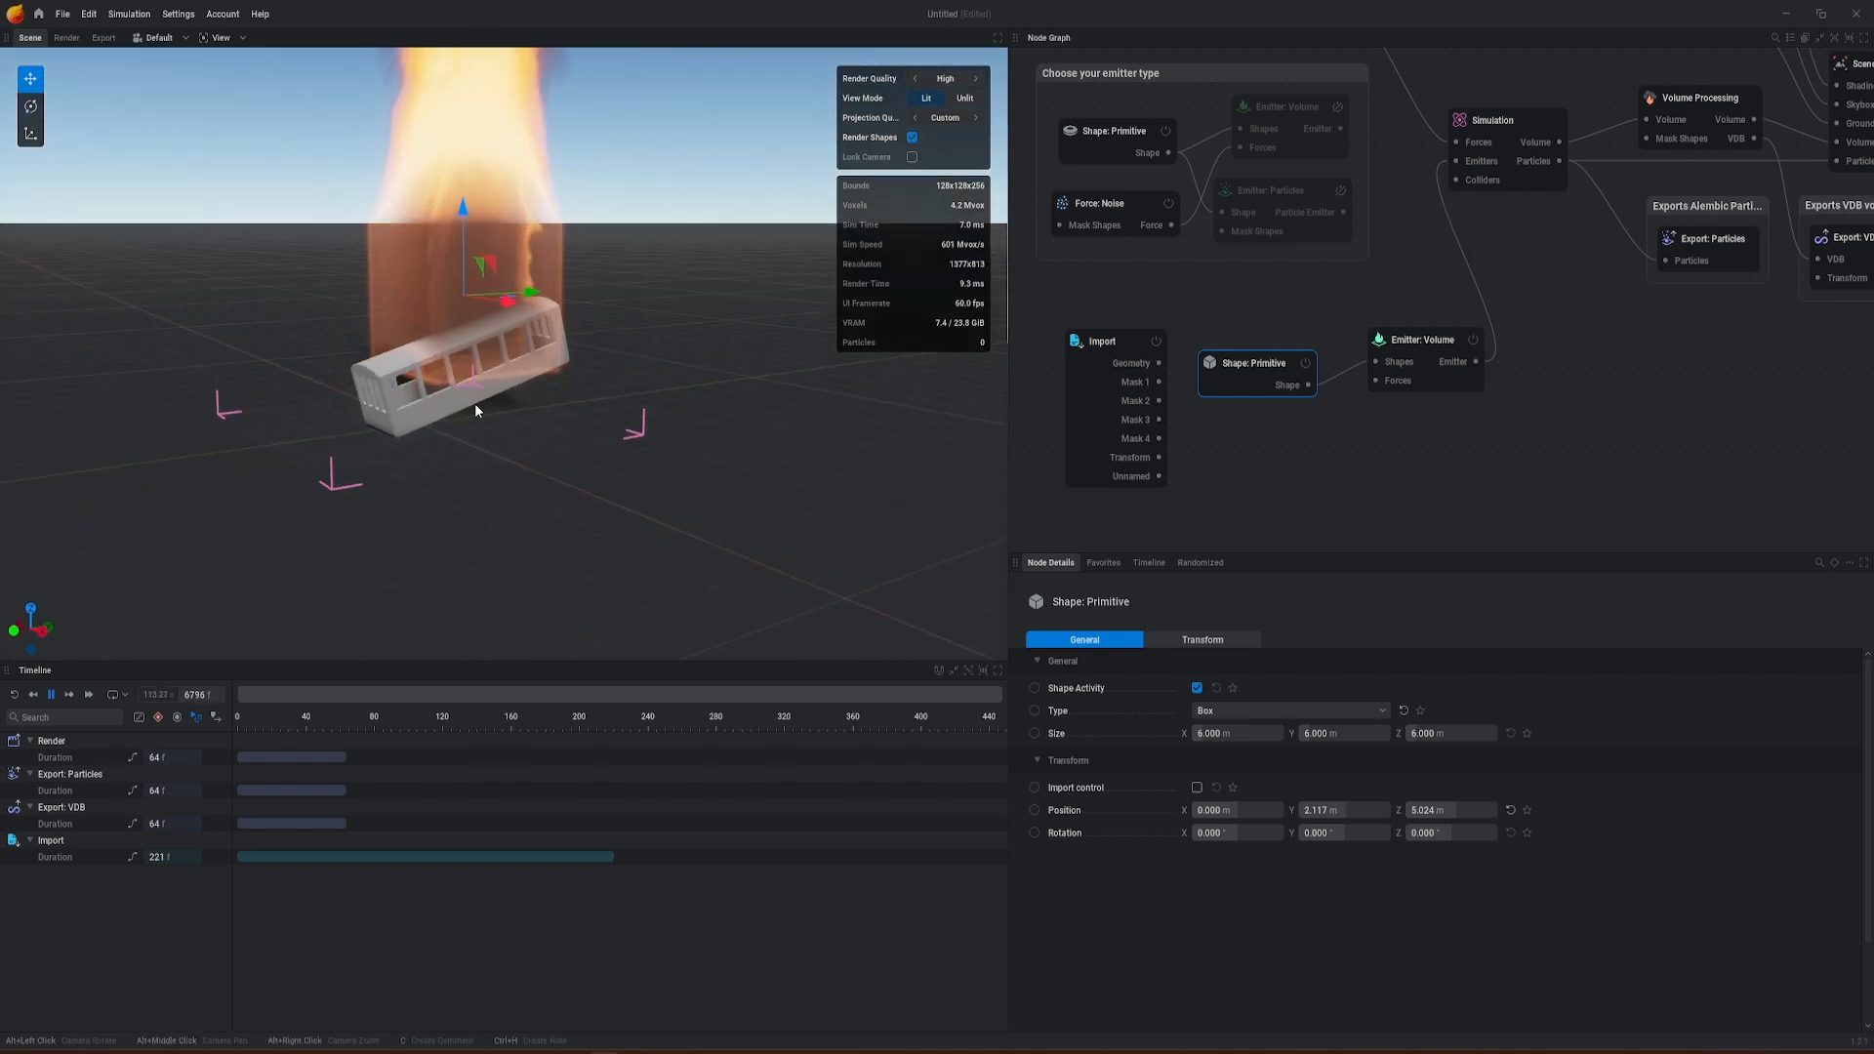
Step: Resize the box to about 2.500 × 7.833 × 2.000 m and shift it to X 0.491 m to align with the gondola
left_click_drag(1336, 734, 1366, 734)
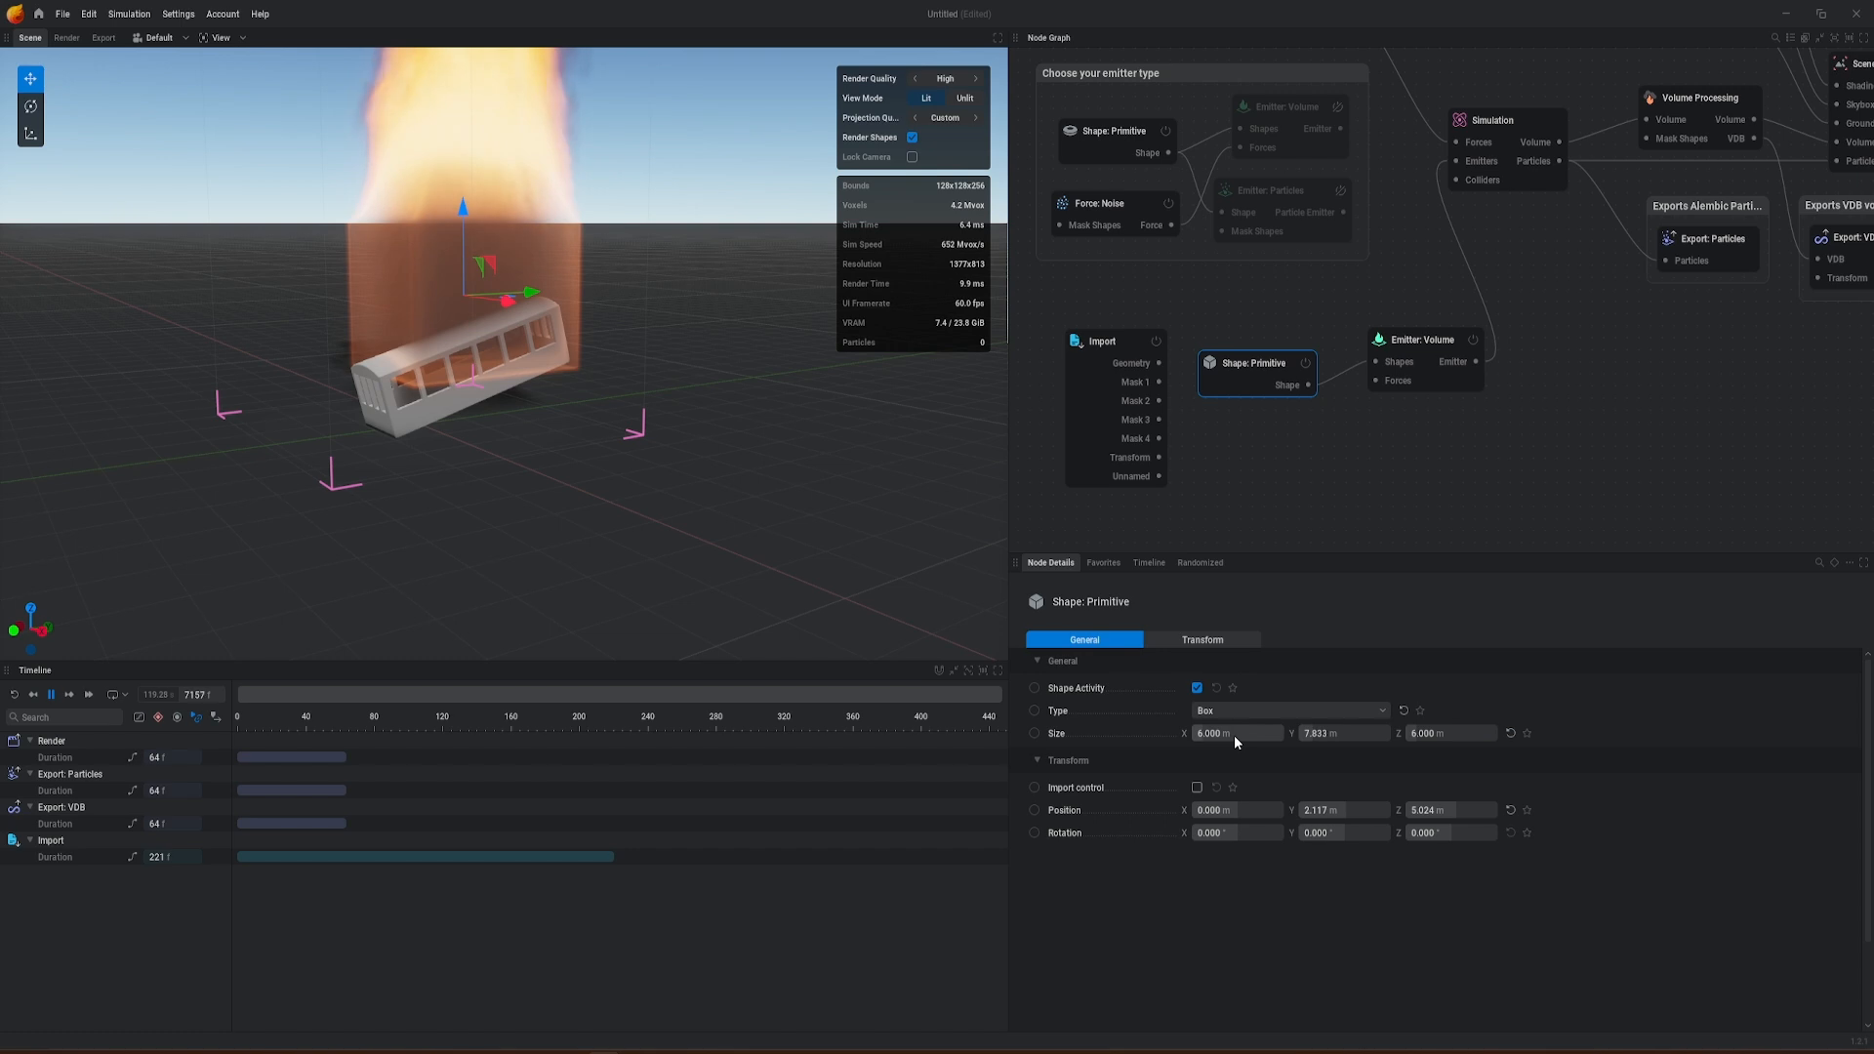
left_click_drag(639, 516, 917, 597, "alt")
left_click_drag(1214, 736, 1145, 736)
left_click_drag(487, 303, 495, 304)
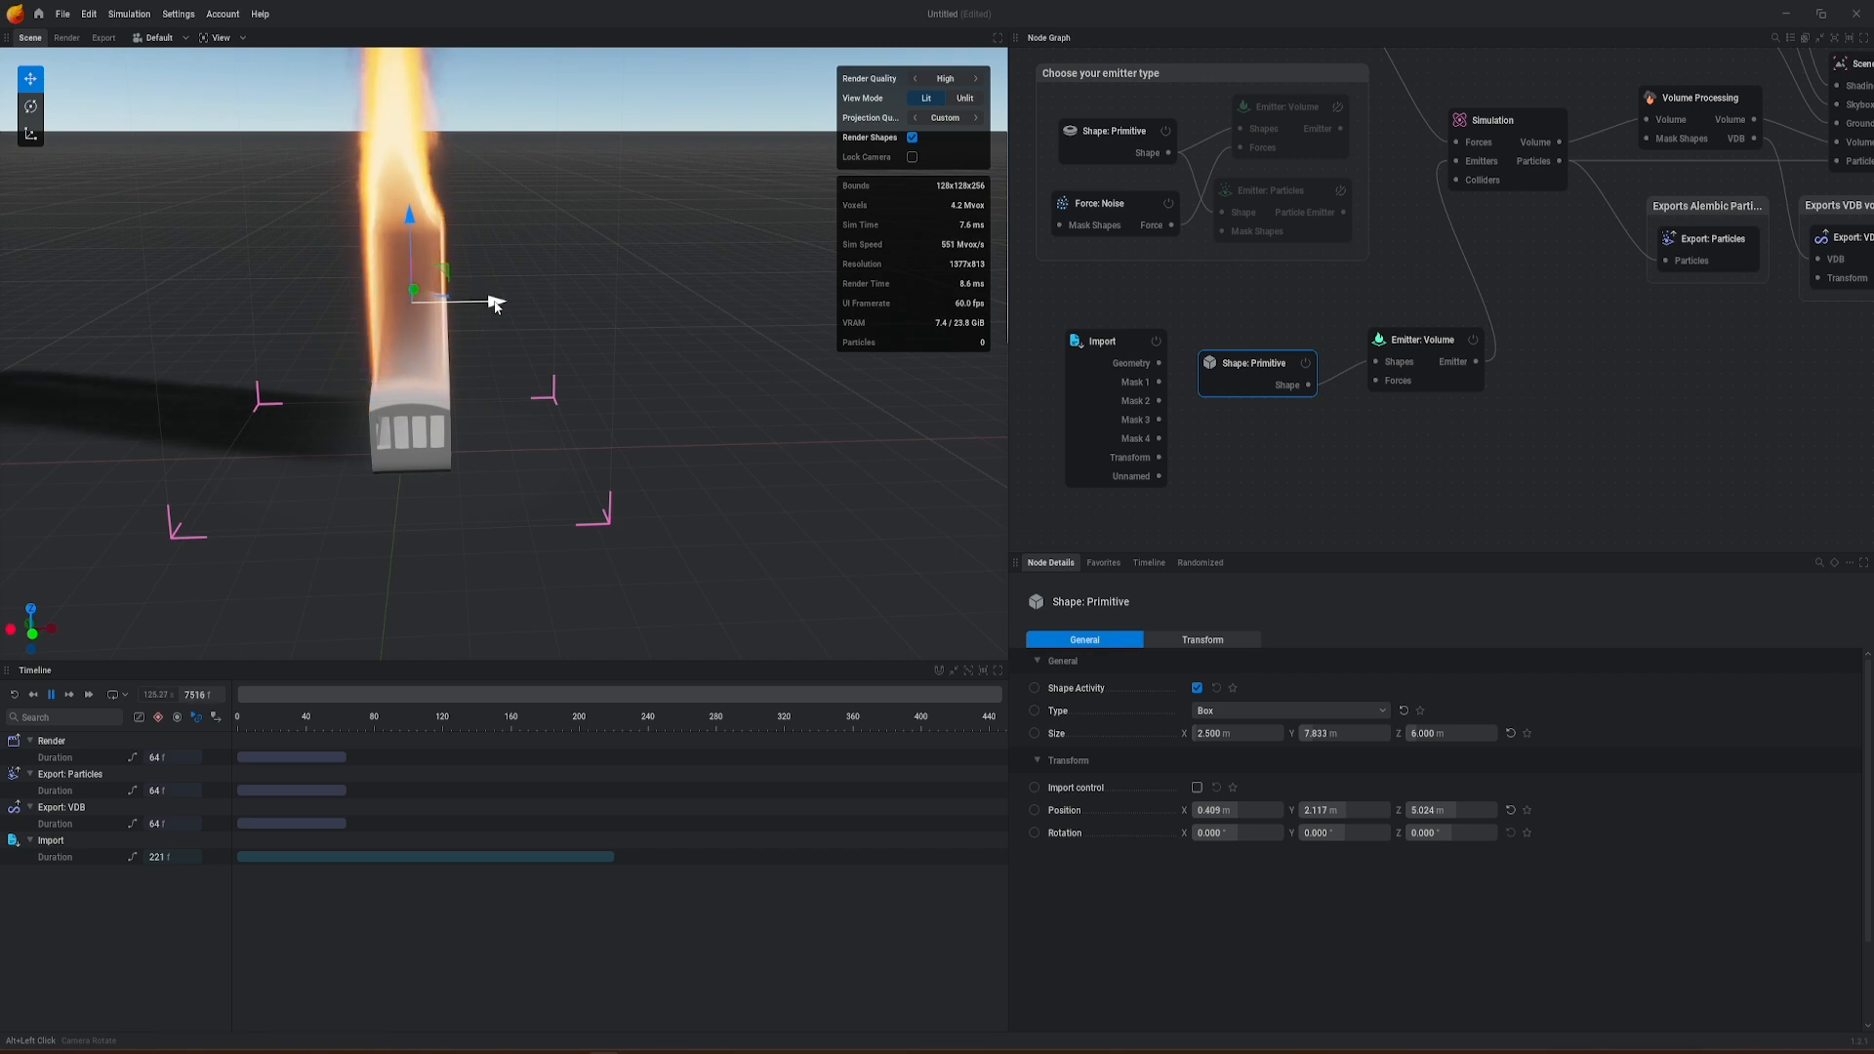
left_click_drag(829, 585, 532, 469, "alt")
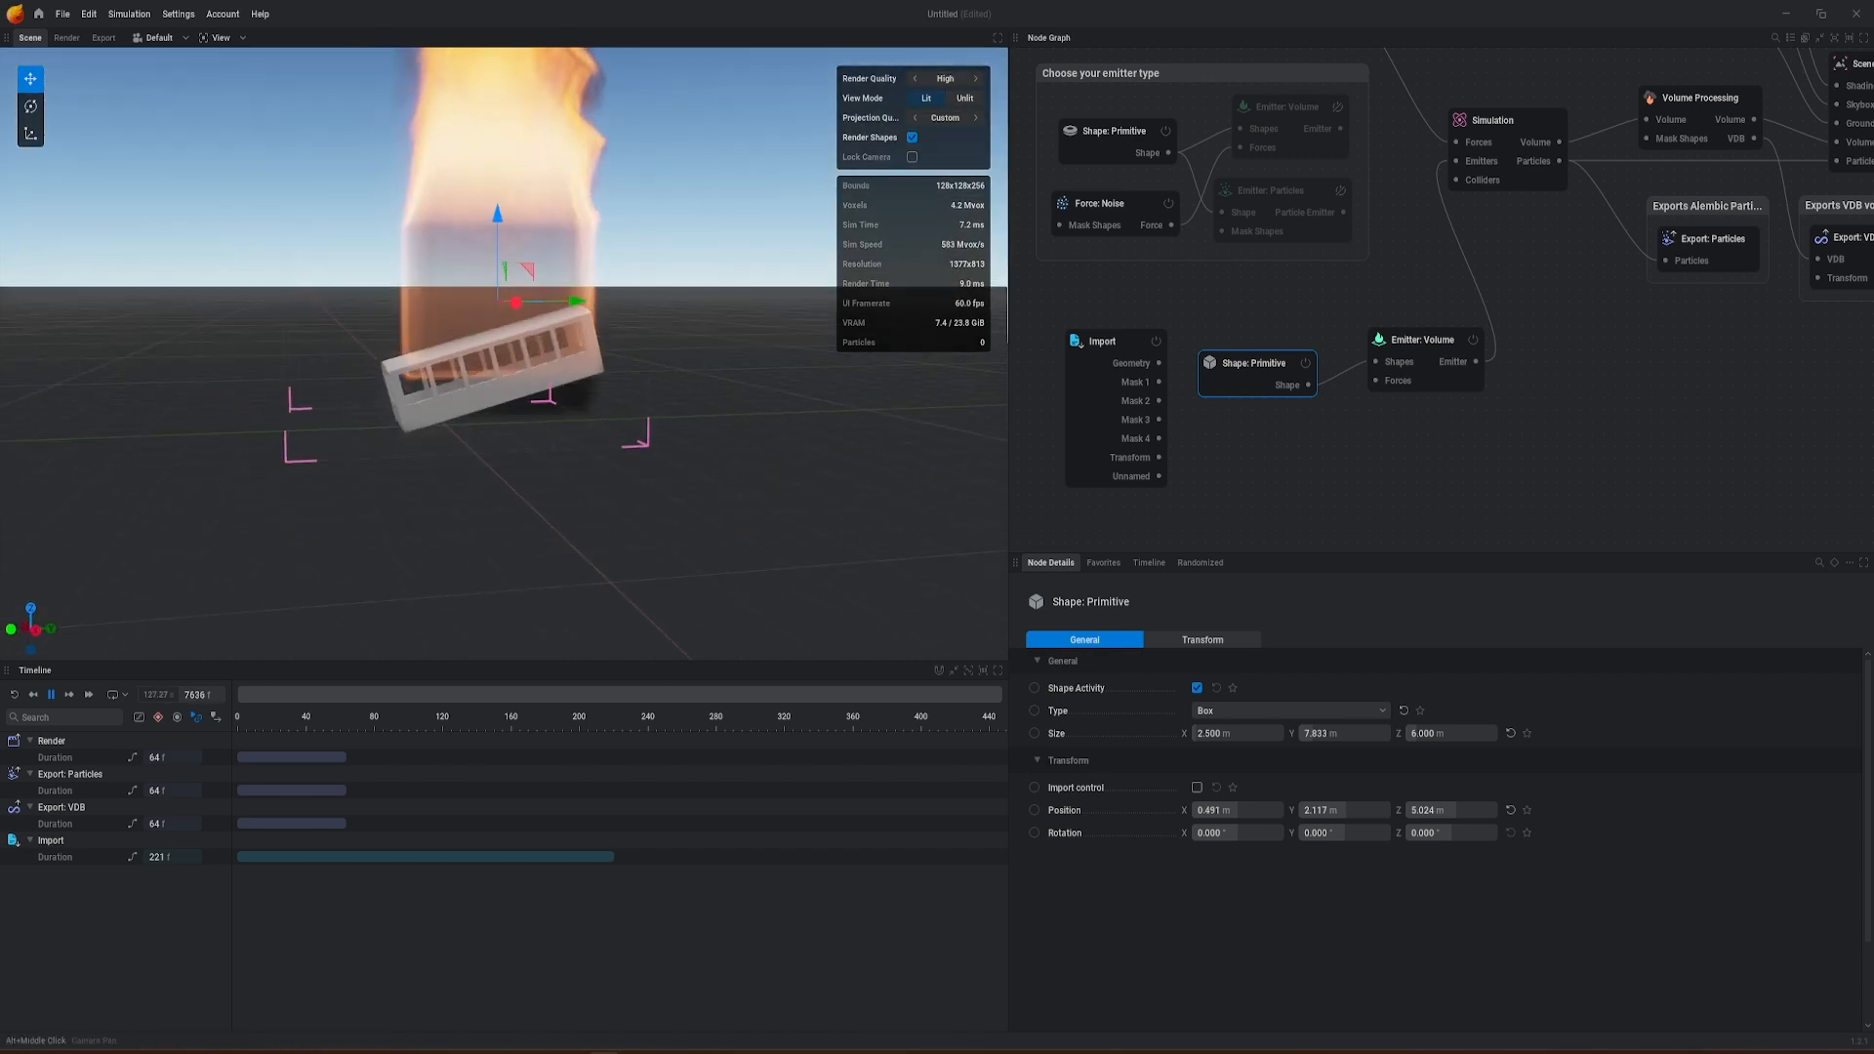
left_click_drag(1447, 737, 1367, 737)
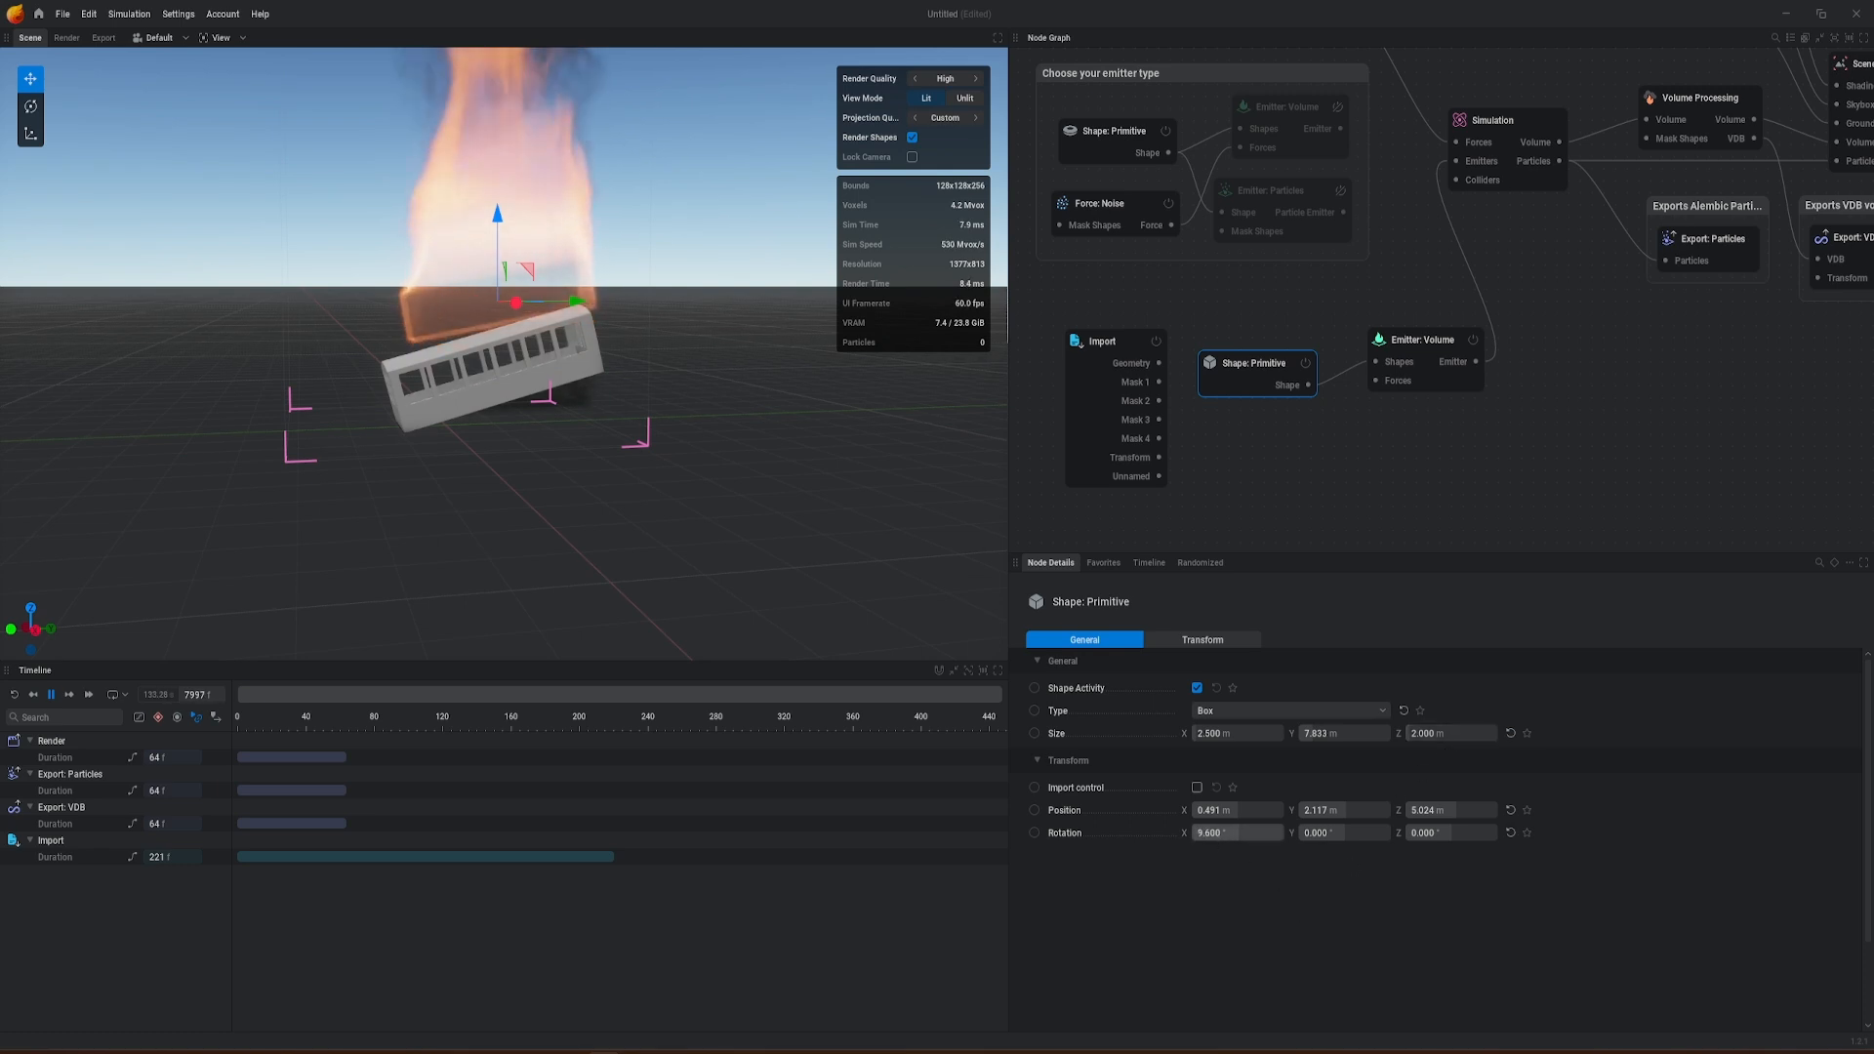
Step: Tilt the box 14.4° about X and lower it into the gondola at about Y 1.900 m, Z 2.102 m
left_click_drag(489, 220, 606, 389)
left_click_drag(486, 293, 489, 300)
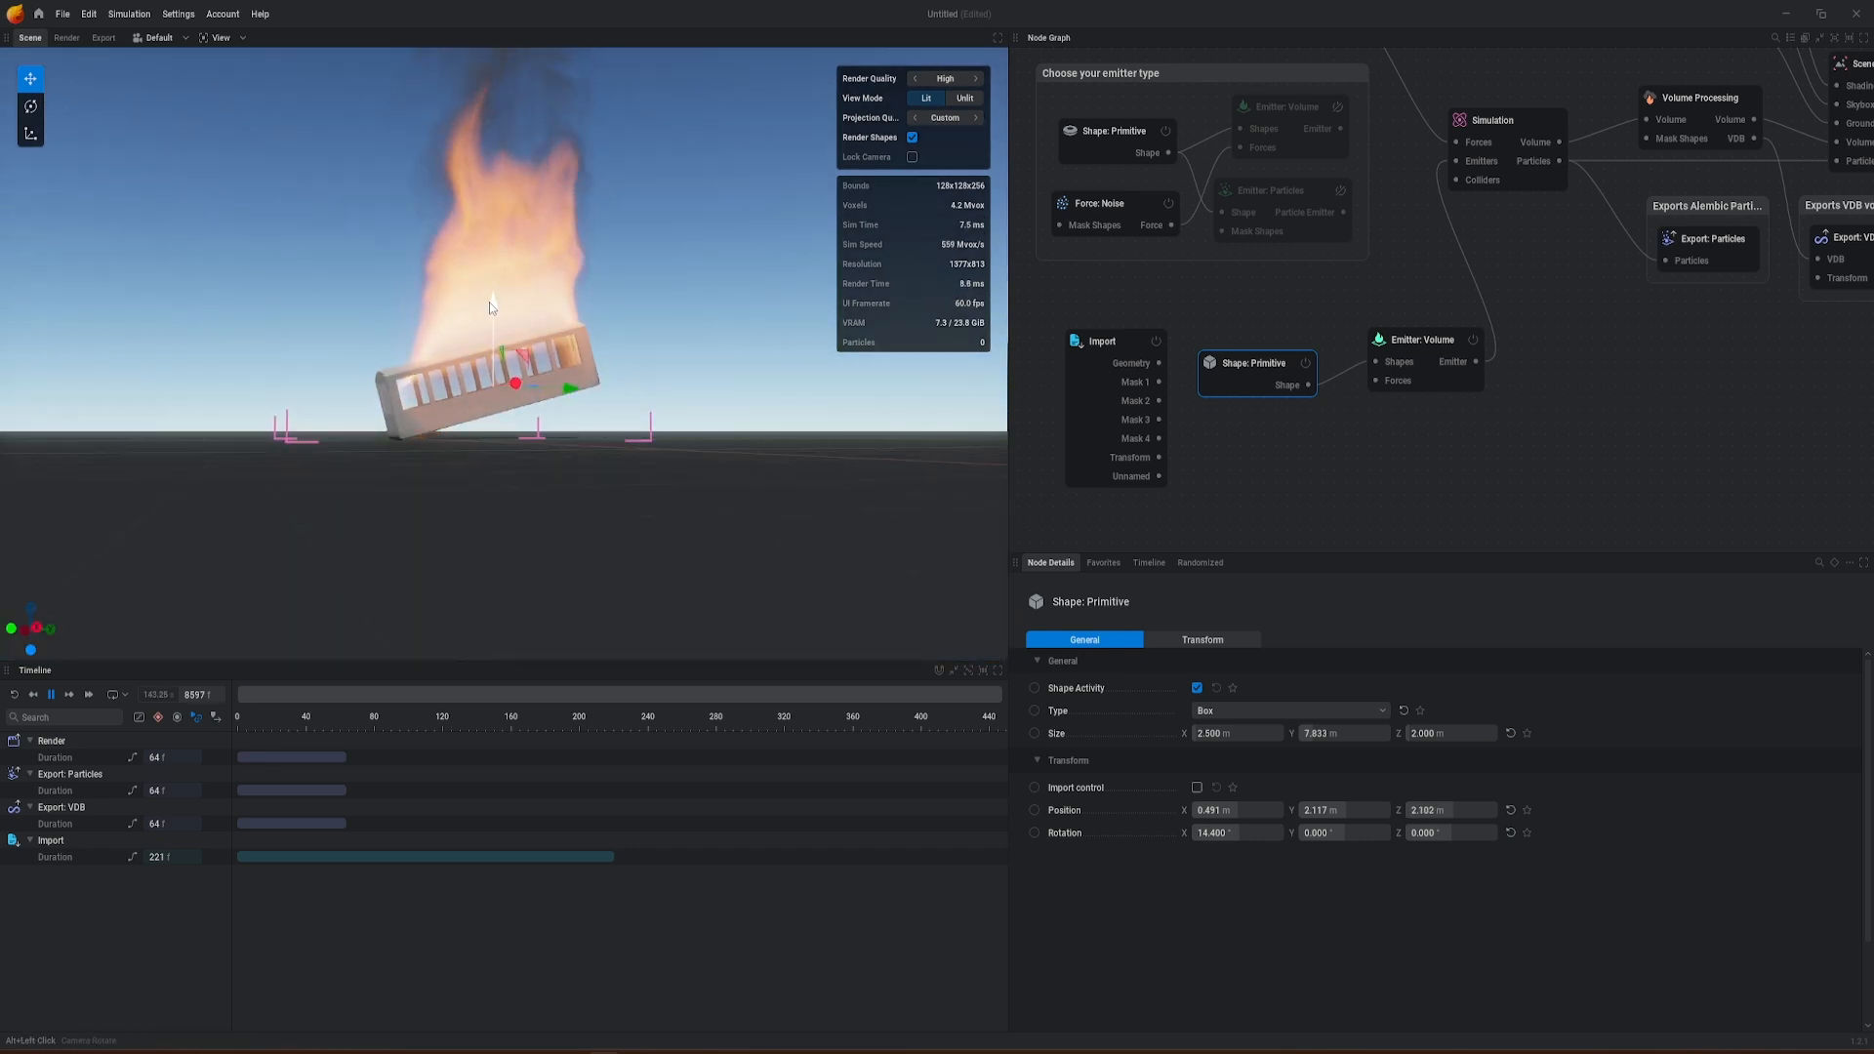
left_click_drag(489, 302, 761, 419)
middle_click_drag(761, 420, 737, 420, "alt")
left_click_drag(737, 420, 610, 488, "alt")
mouse_move(469, 440)
left_mouse_down("alt")
mouse_move(419, 366)
mouse_move(578, 441)
mouse_move(548, 464)
left_mouse_up("alt")
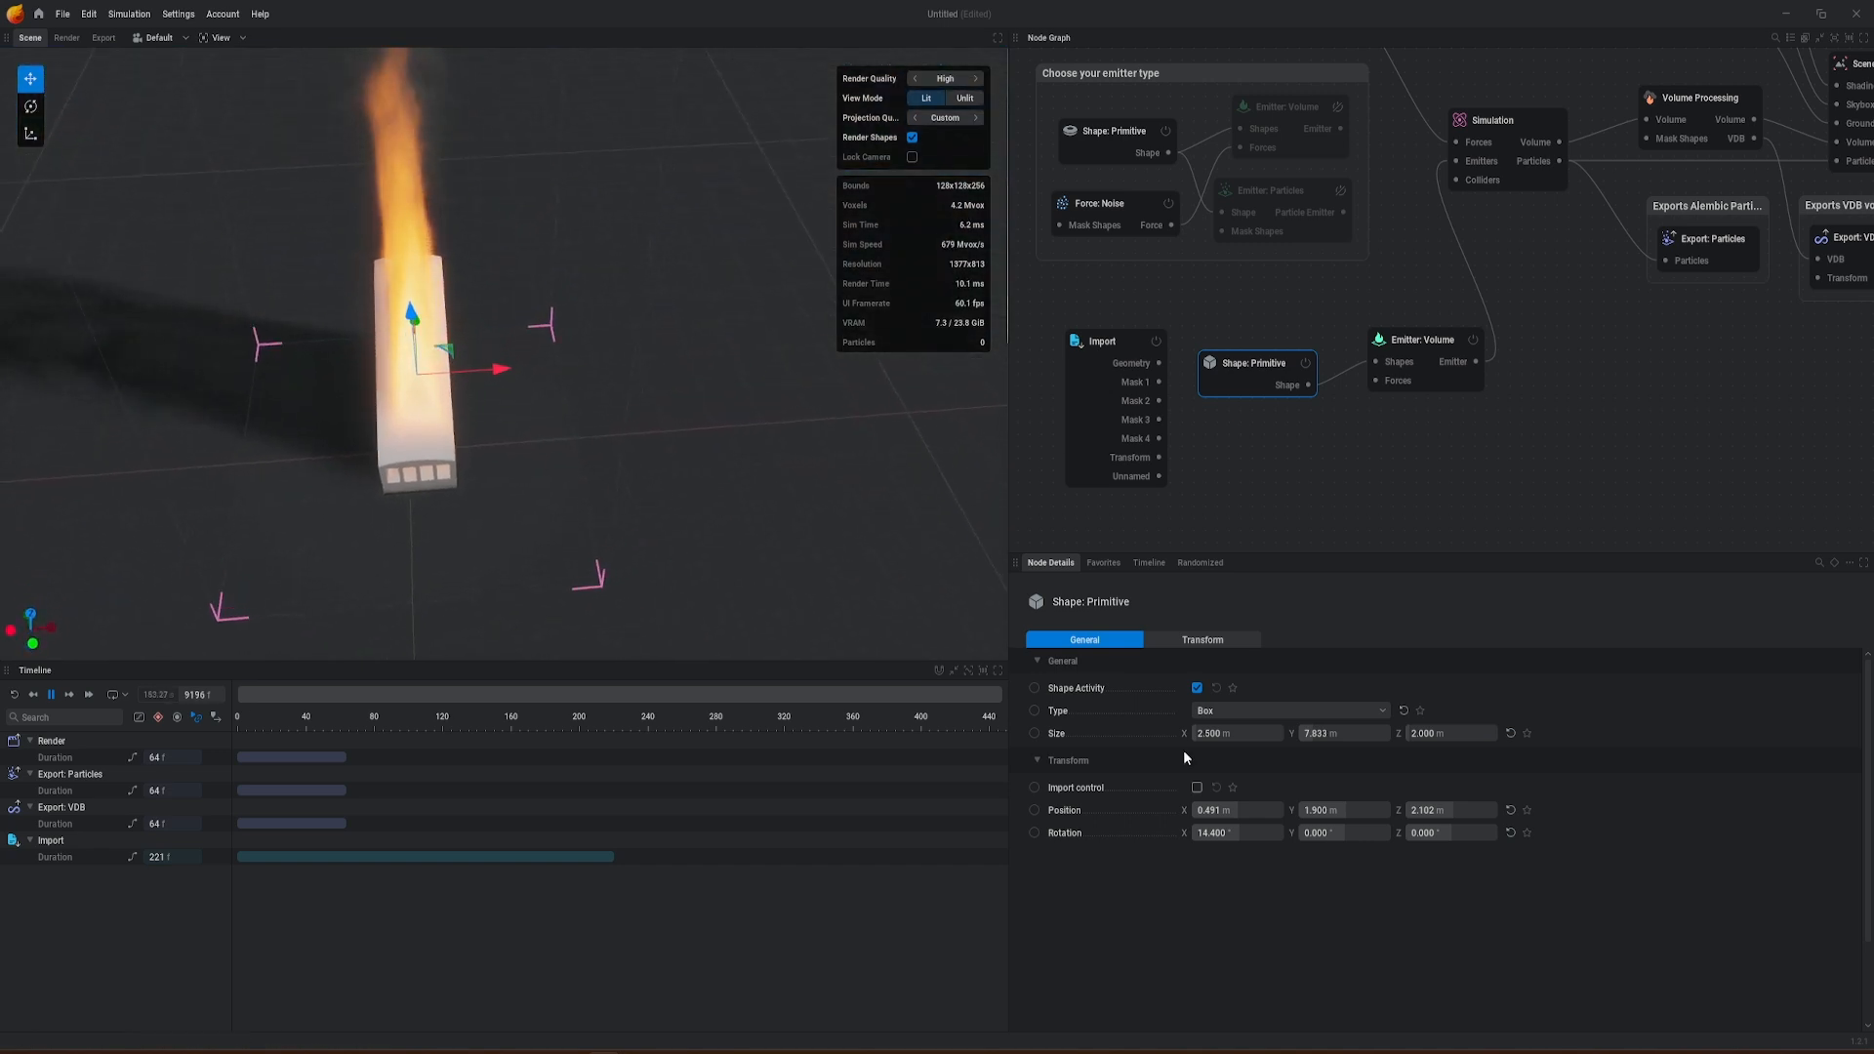
Step: Widen the box to about 2.667 m in X and check its fit in the gondola from the side
left_click_drag(1198, 730, 1216, 730)
left_click_drag(546, 440, 631, 428, "alt")
middle_click_drag(631, 427, 635, 684, "alt")
middle_click_drag(526, 377, 499, 244, "alt")
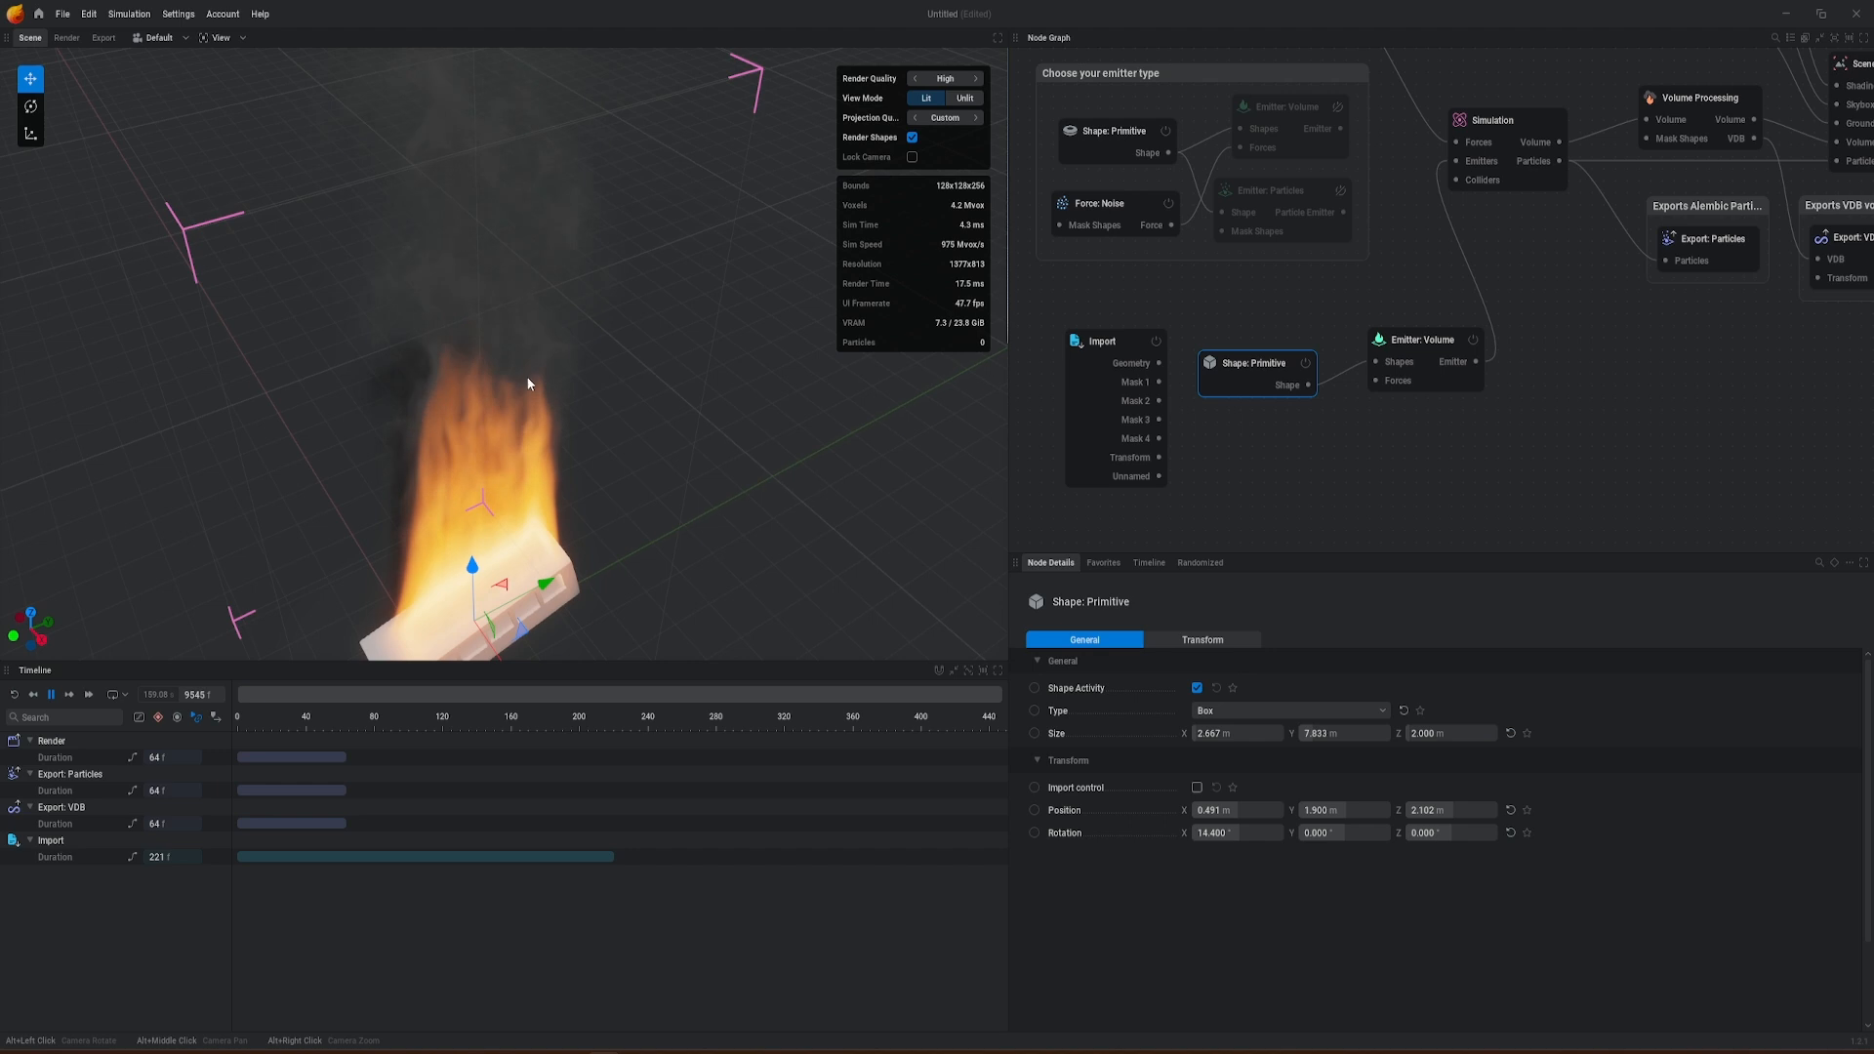
left_click_drag(500, 391, 508, 263, "alt")
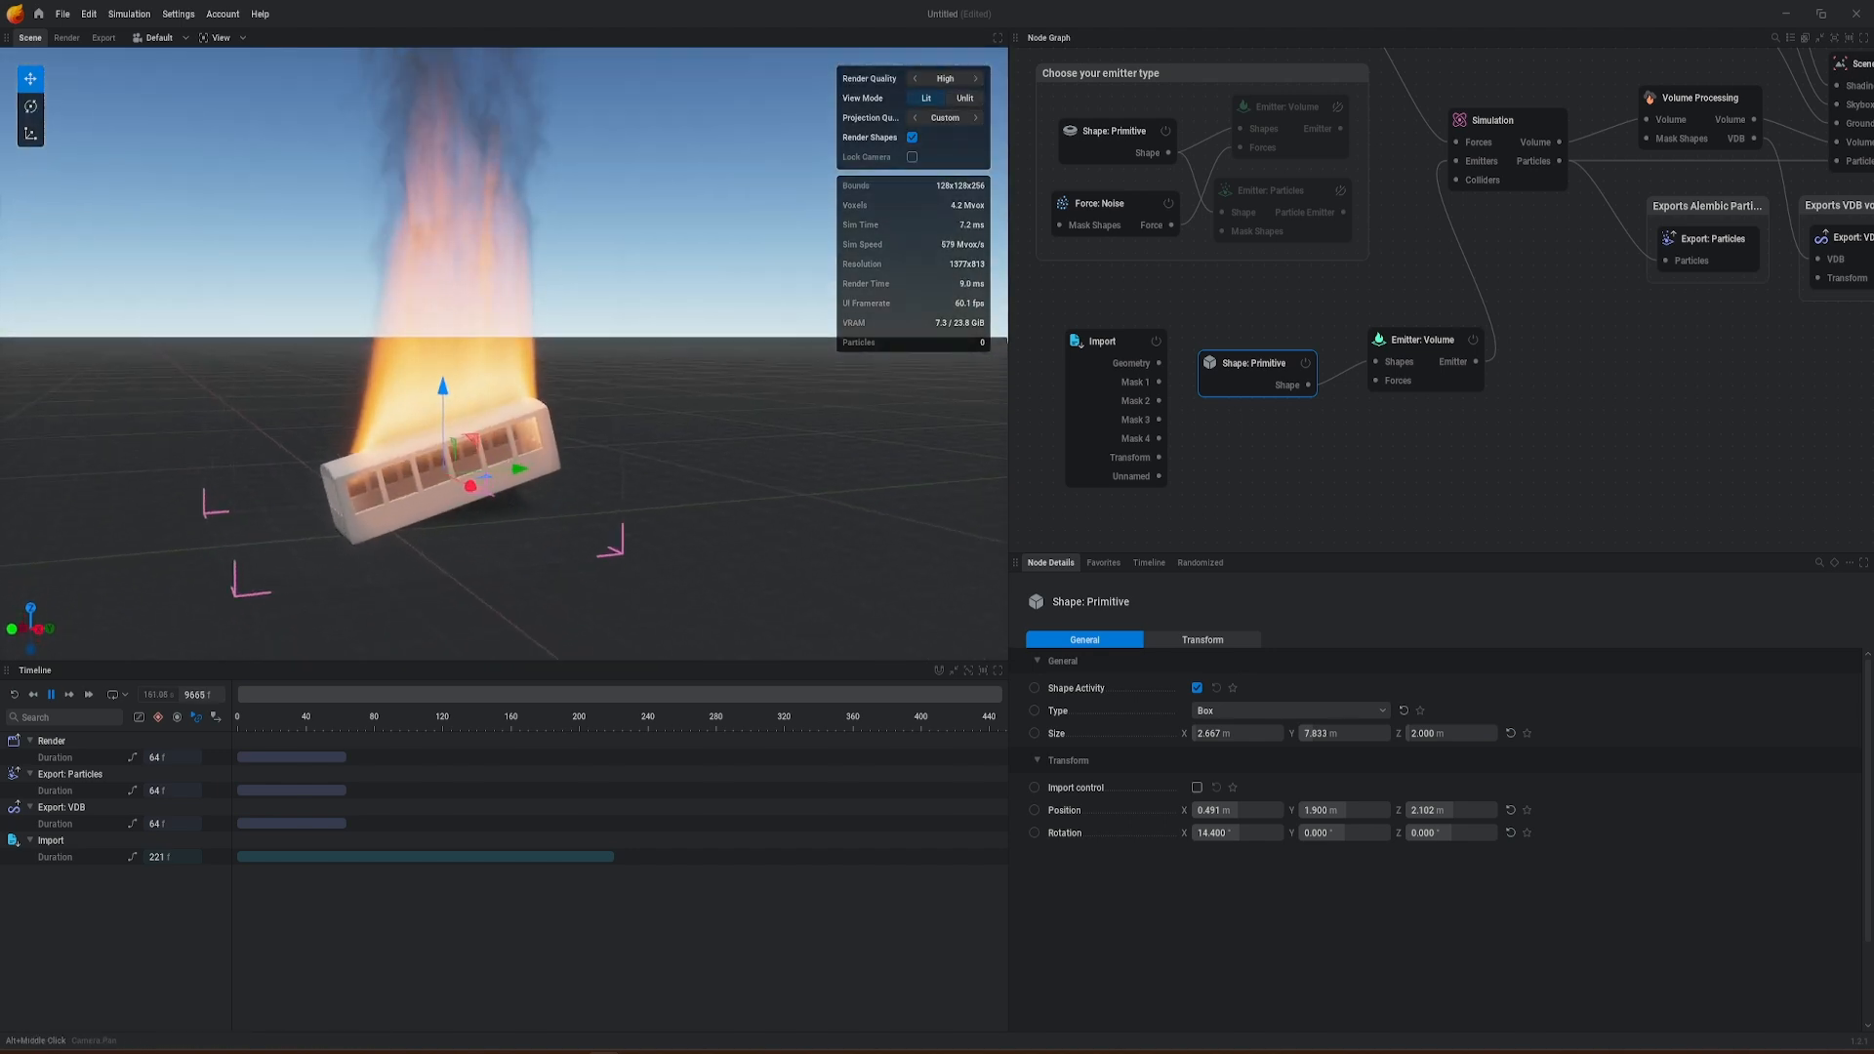
middle_click_drag(508, 264, 529, 185, "alt")
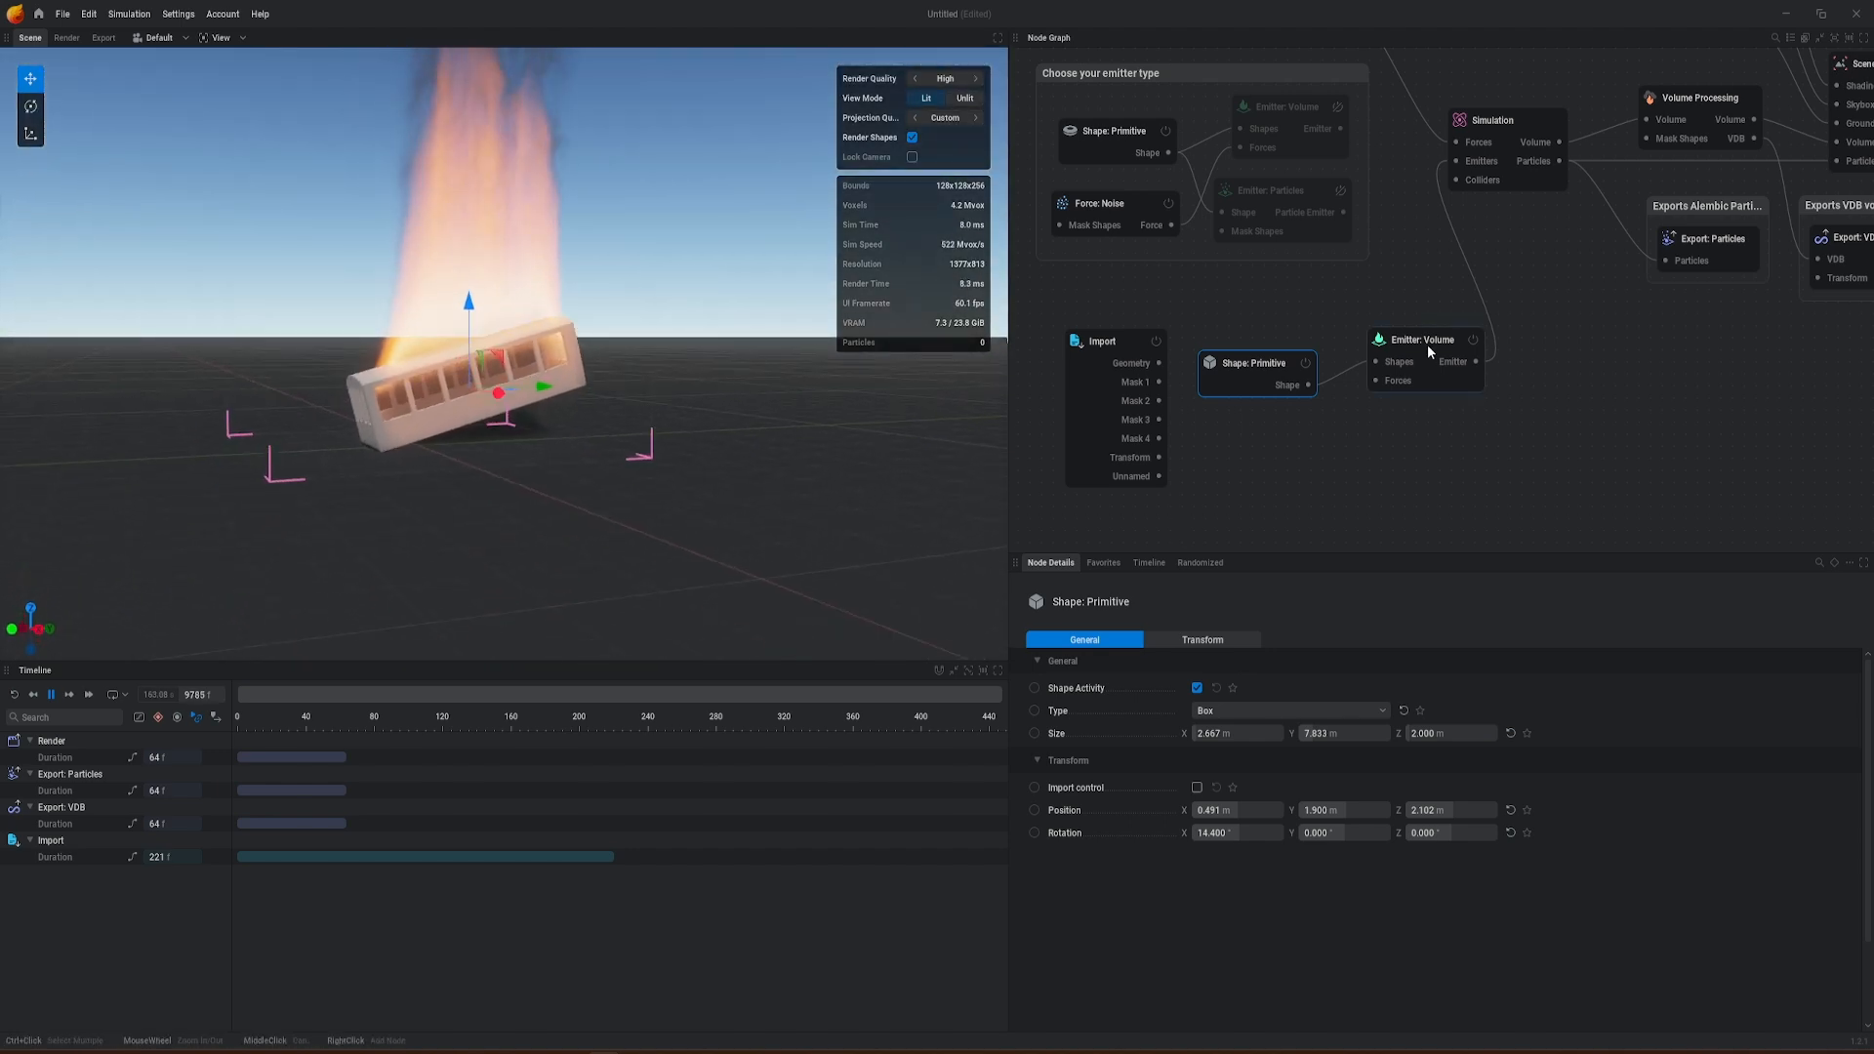
Step: Add a Collider node to the Simulation's Colliders input and feed its Shapes from the Import node's Mask 1
left_click_drag(1428, 349, 1478, 341)
left_click_drag(1281, 366, 1275, 361)
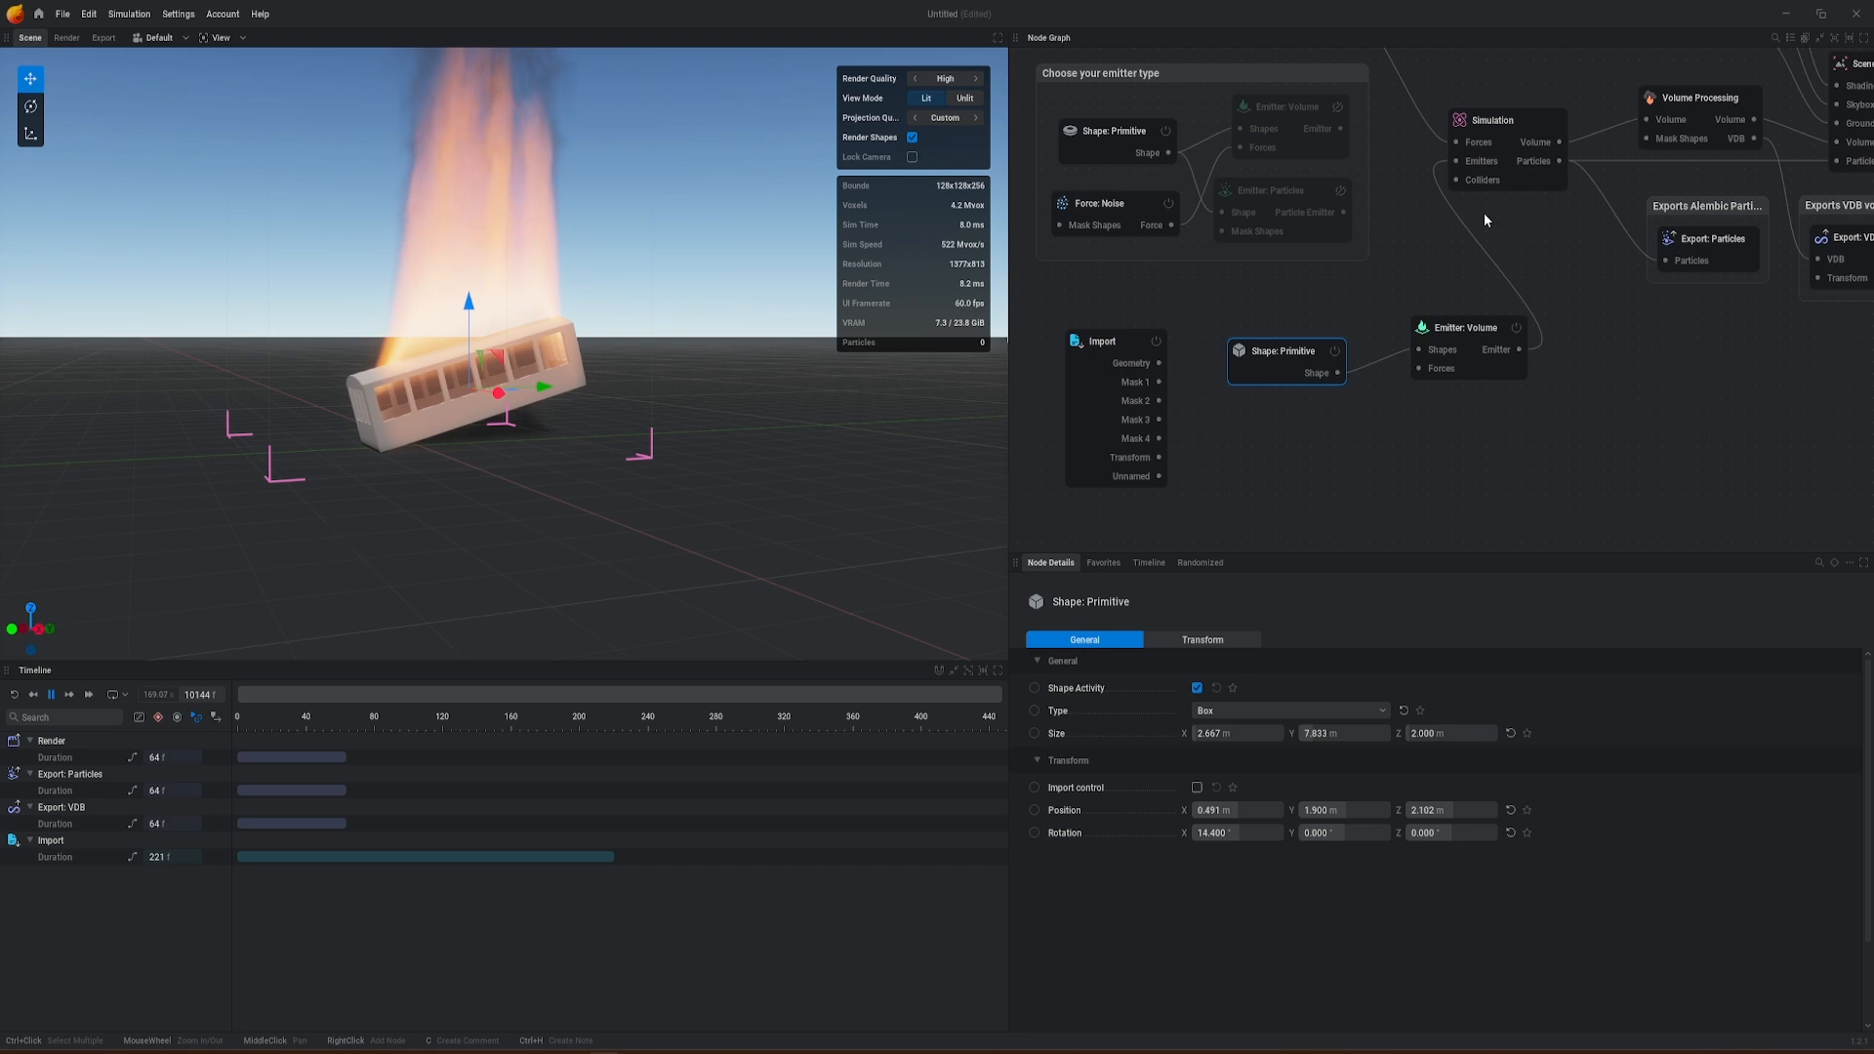
left_click_drag(1457, 184, 1366, 289)
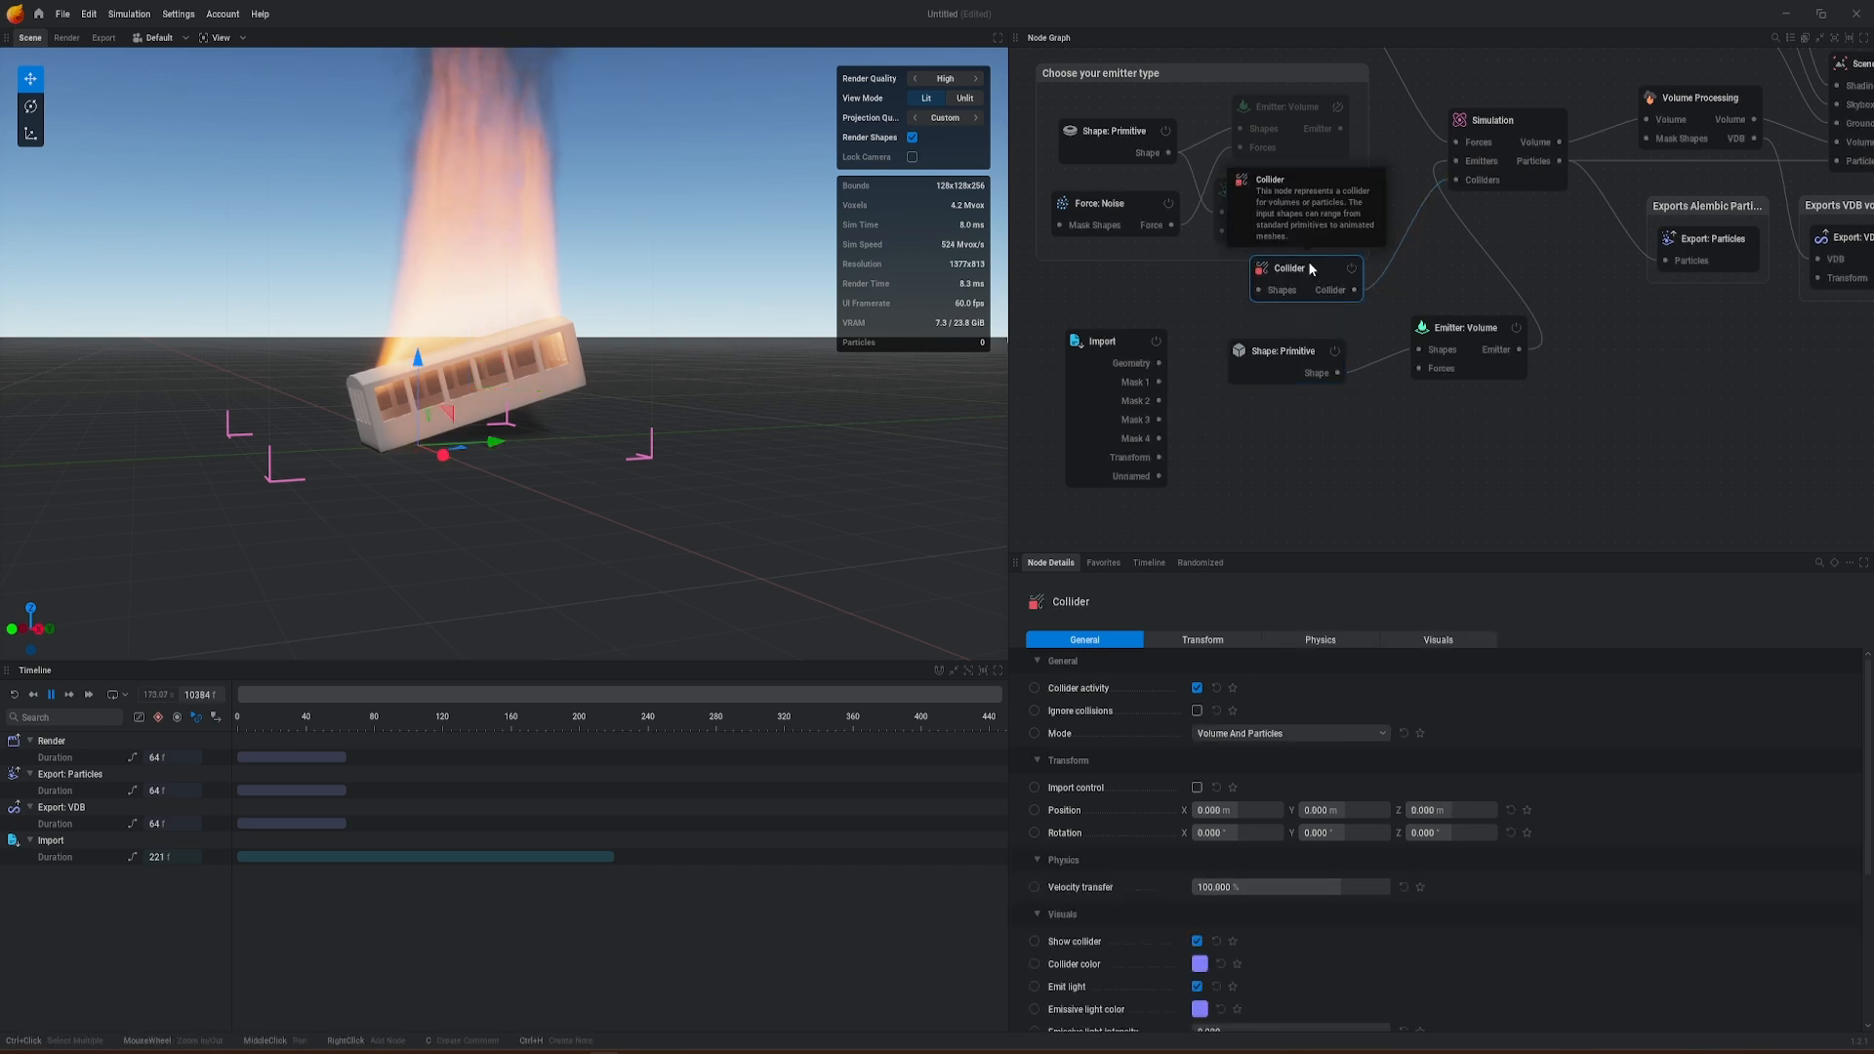
left_click_drag(1292, 271, 1285, 281)
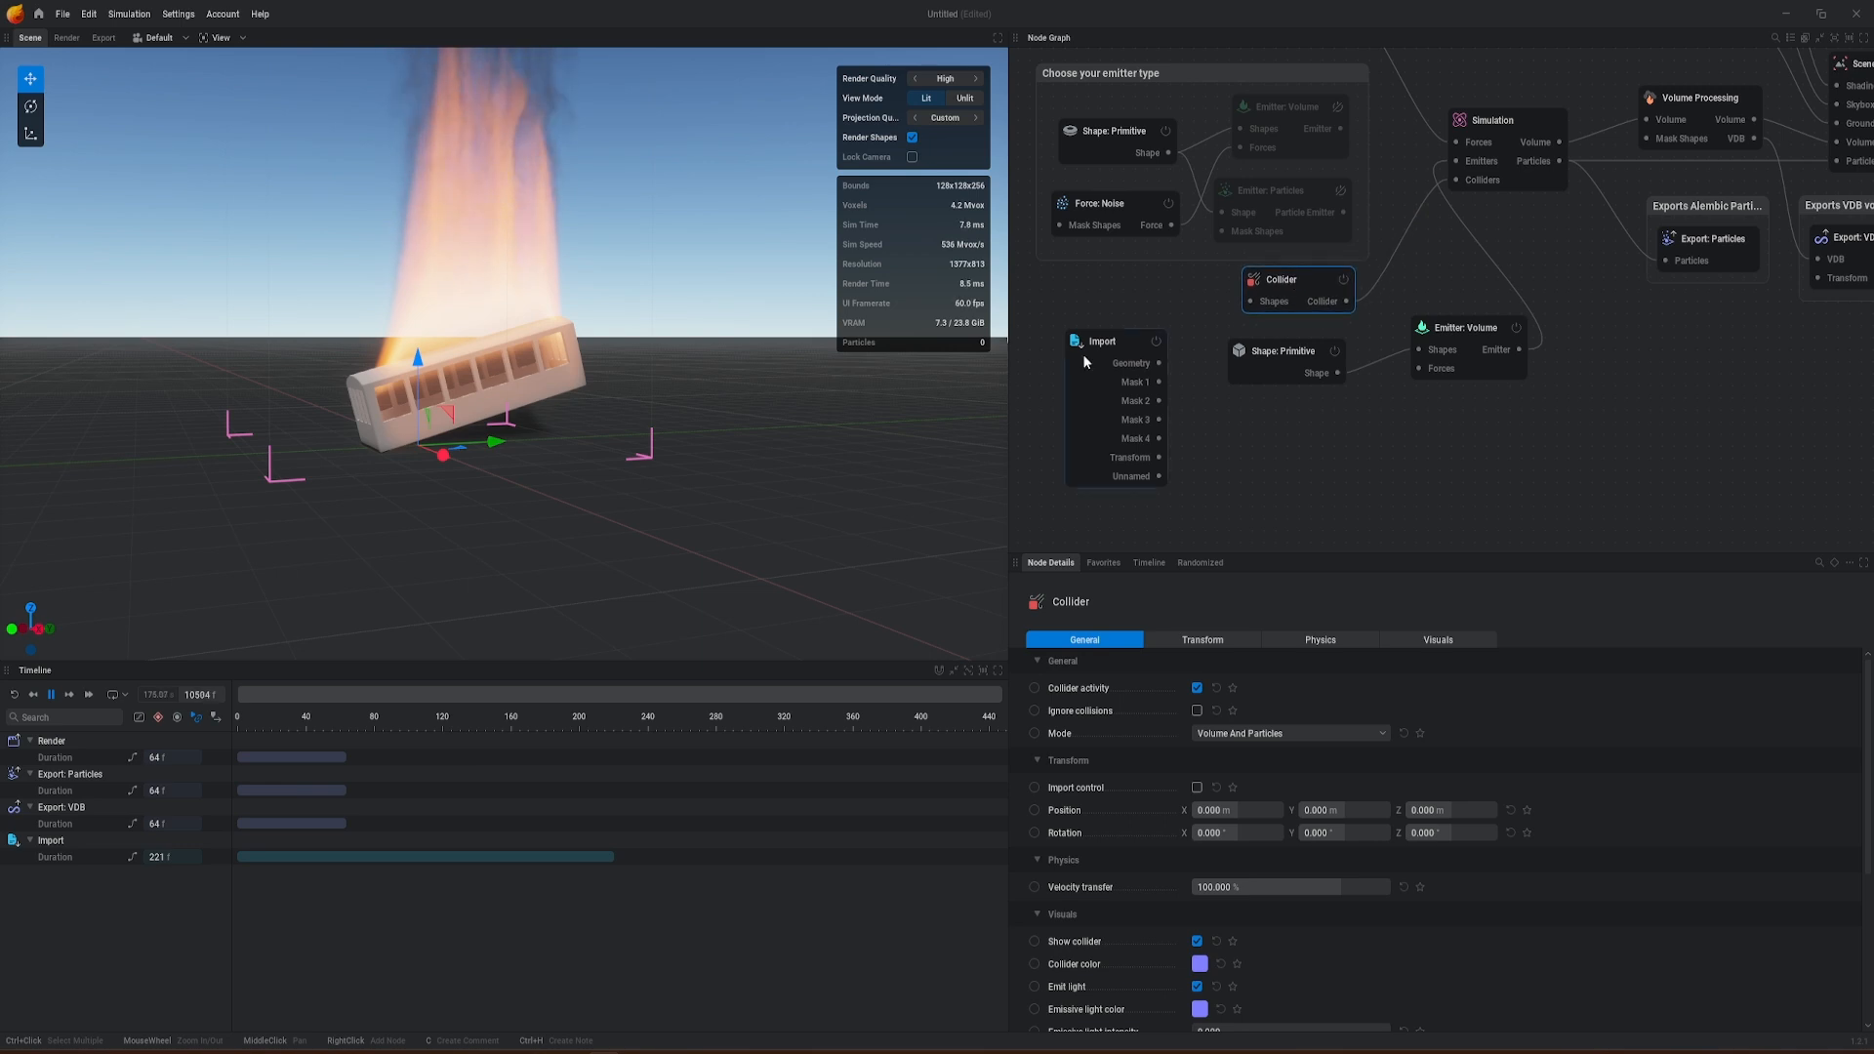
left_click_drag(1158, 381, 1253, 303)
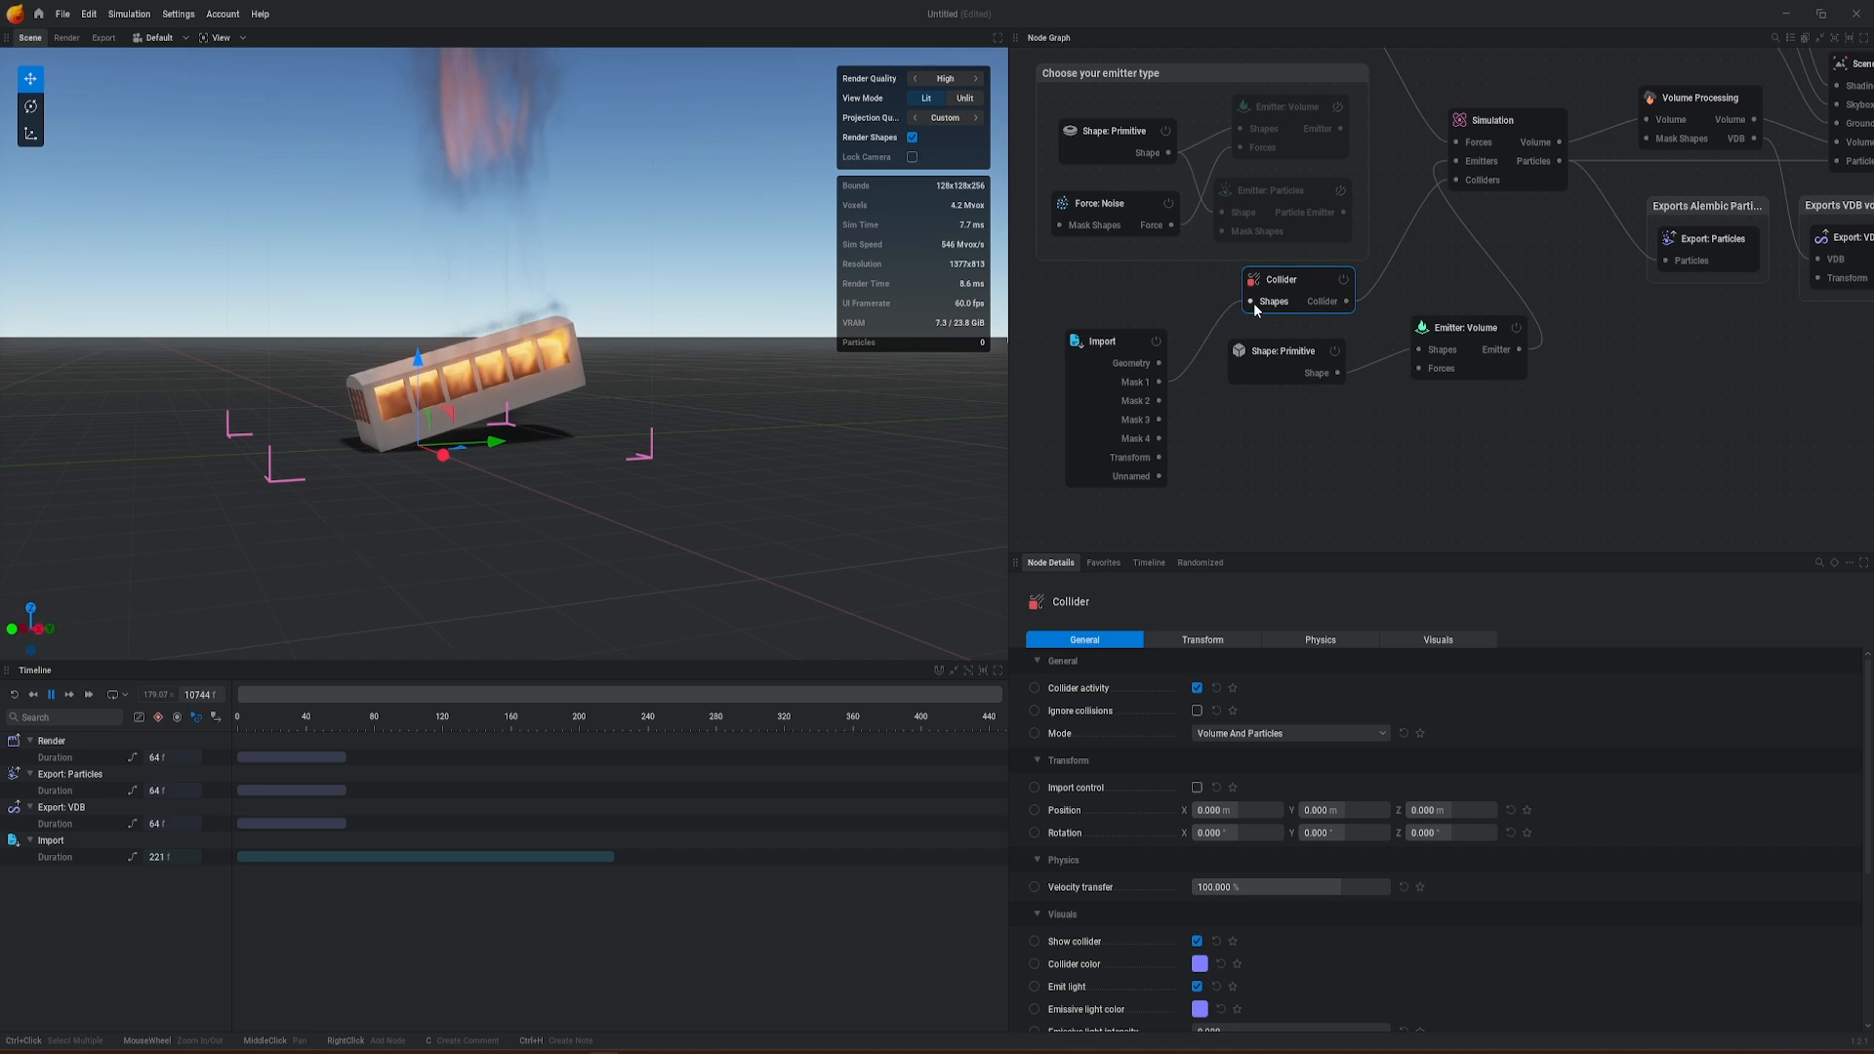
mouse_move(791, 460)
left_mouse_down("alt")
mouse_move(878, 547)
mouse_move(1000, 519)
mouse_move(840, 434)
left_mouse_up("alt")
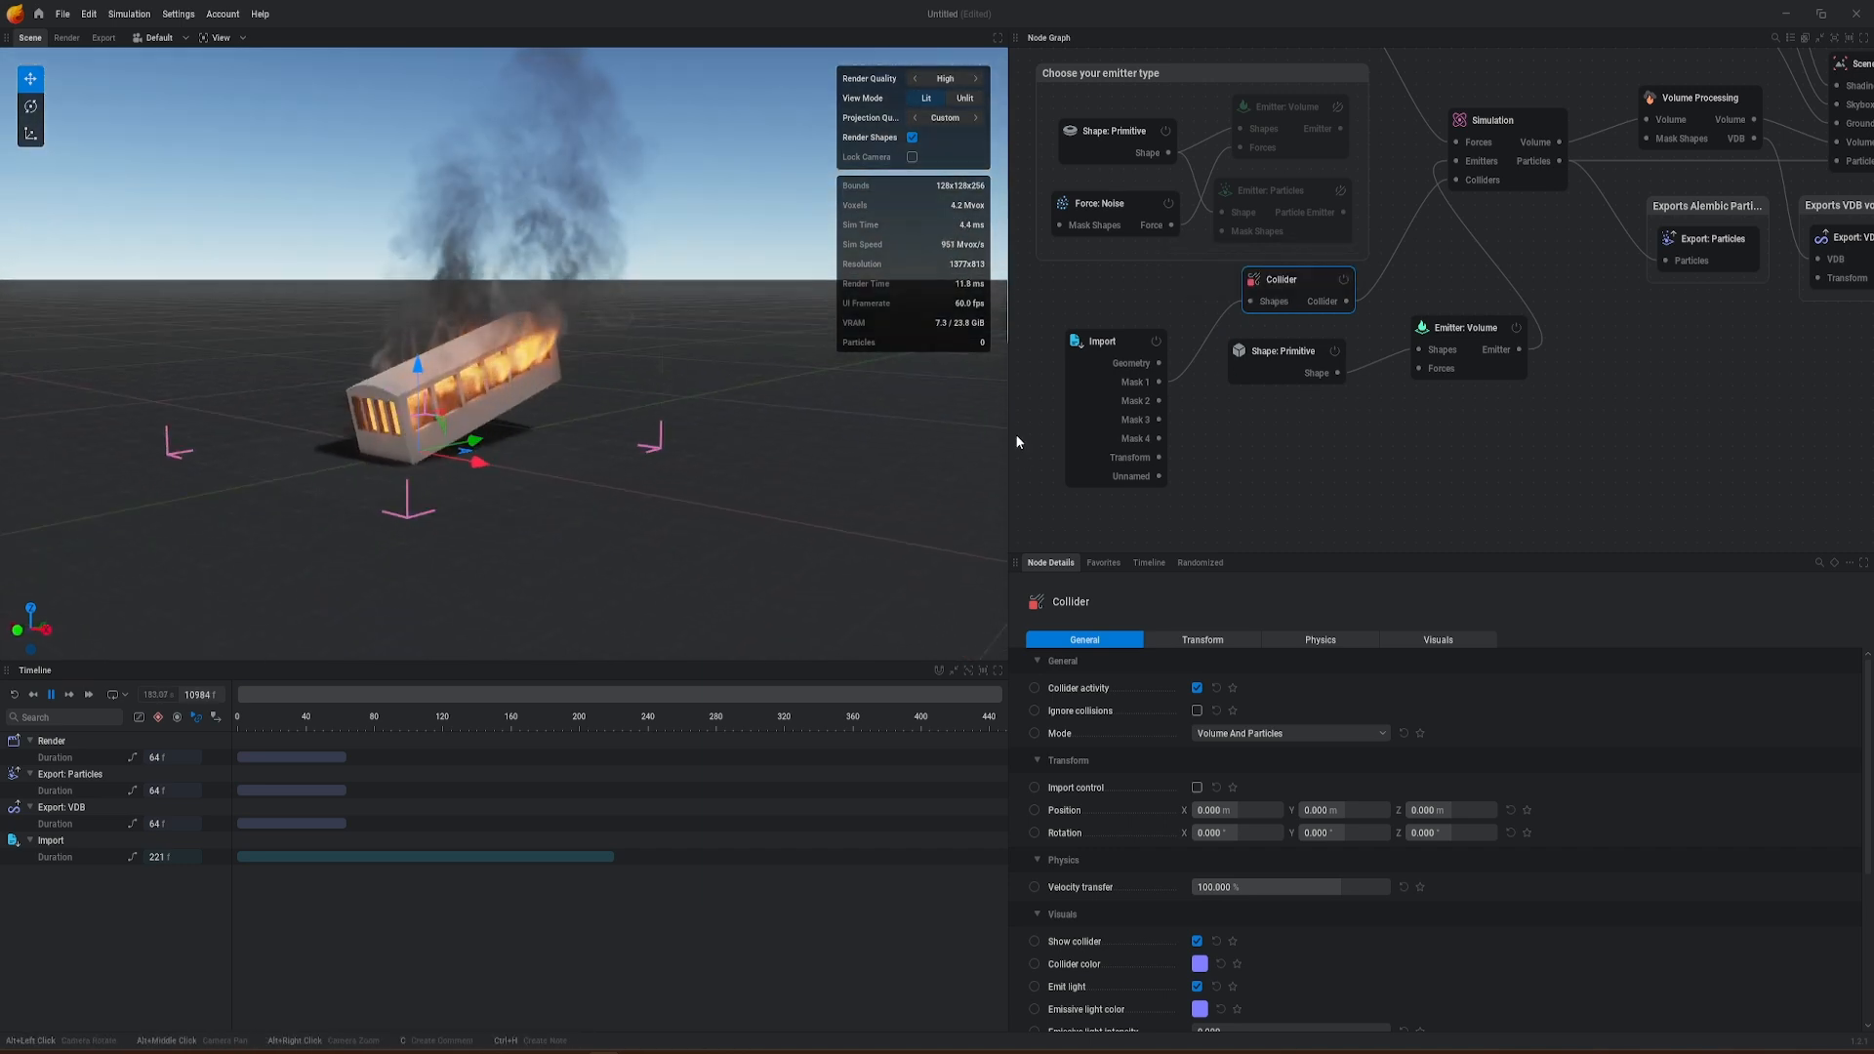
Step: Set the new volume emitter's additional pressure rate to 5.000 %/s
left_click(1495, 124)
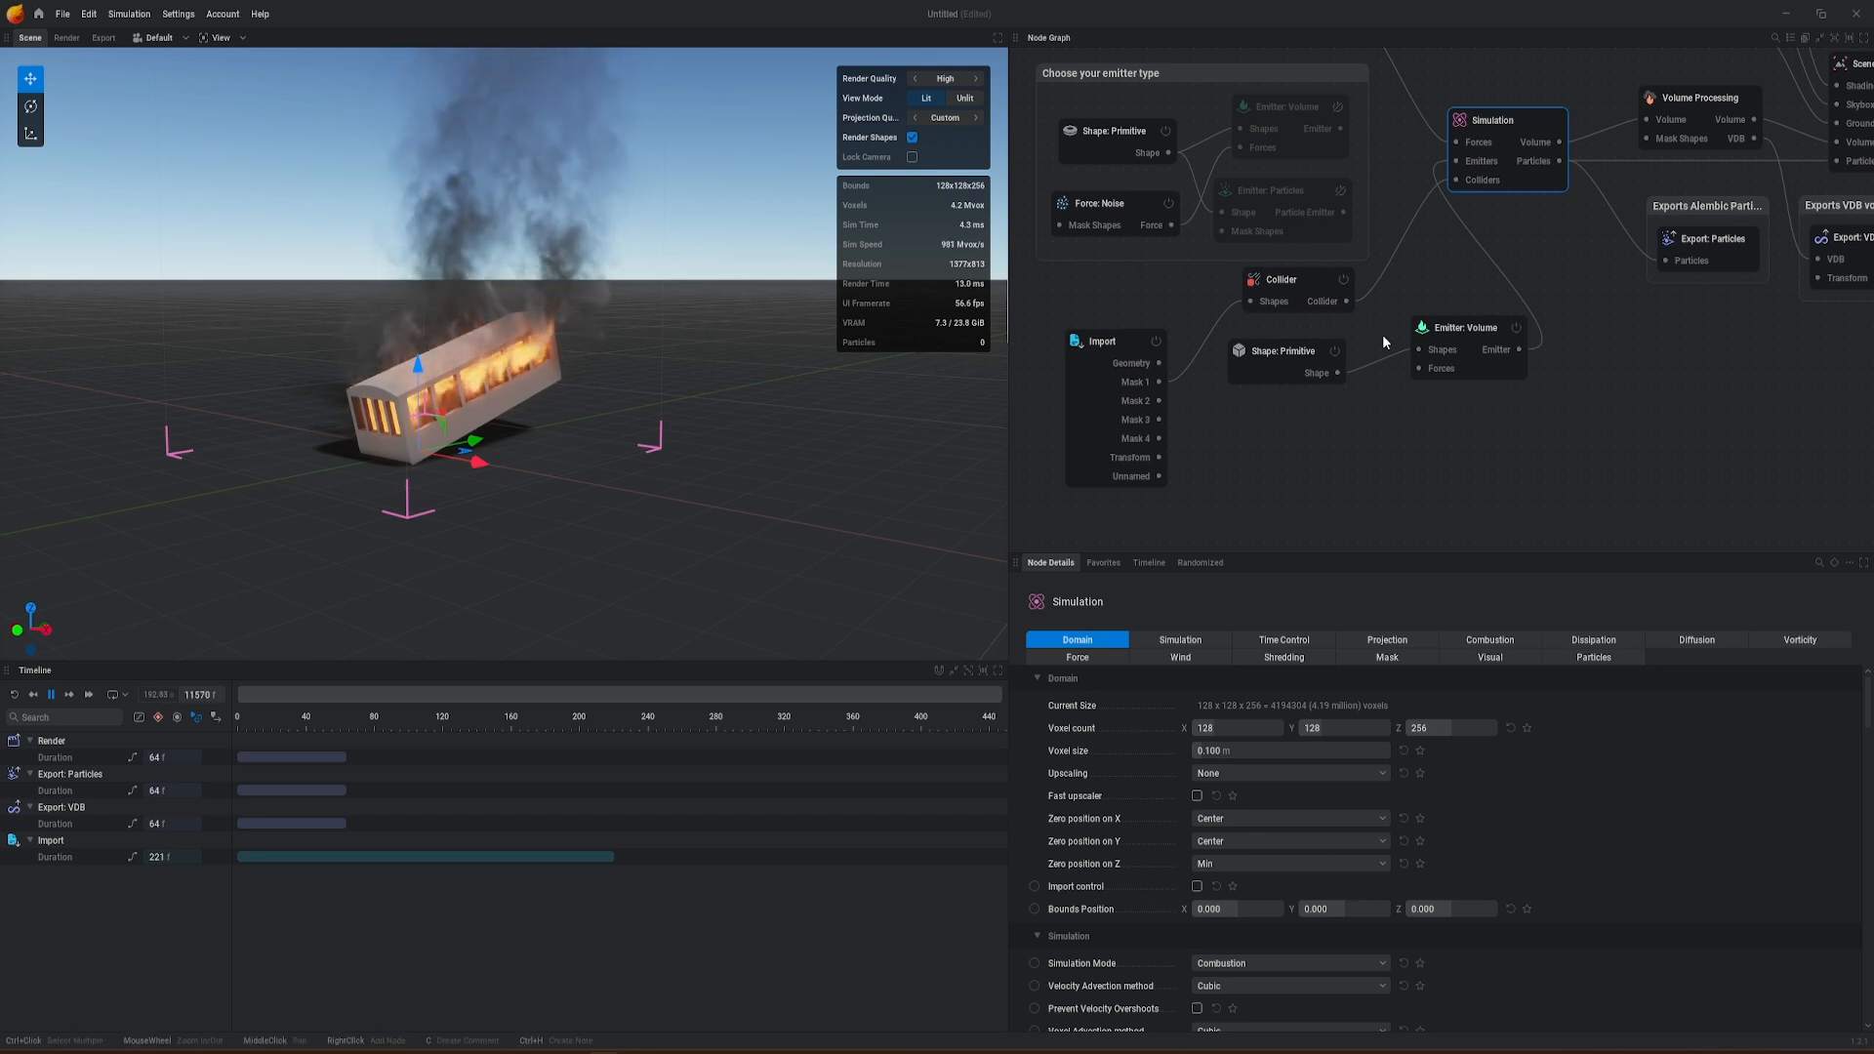
left_click(1472, 329)
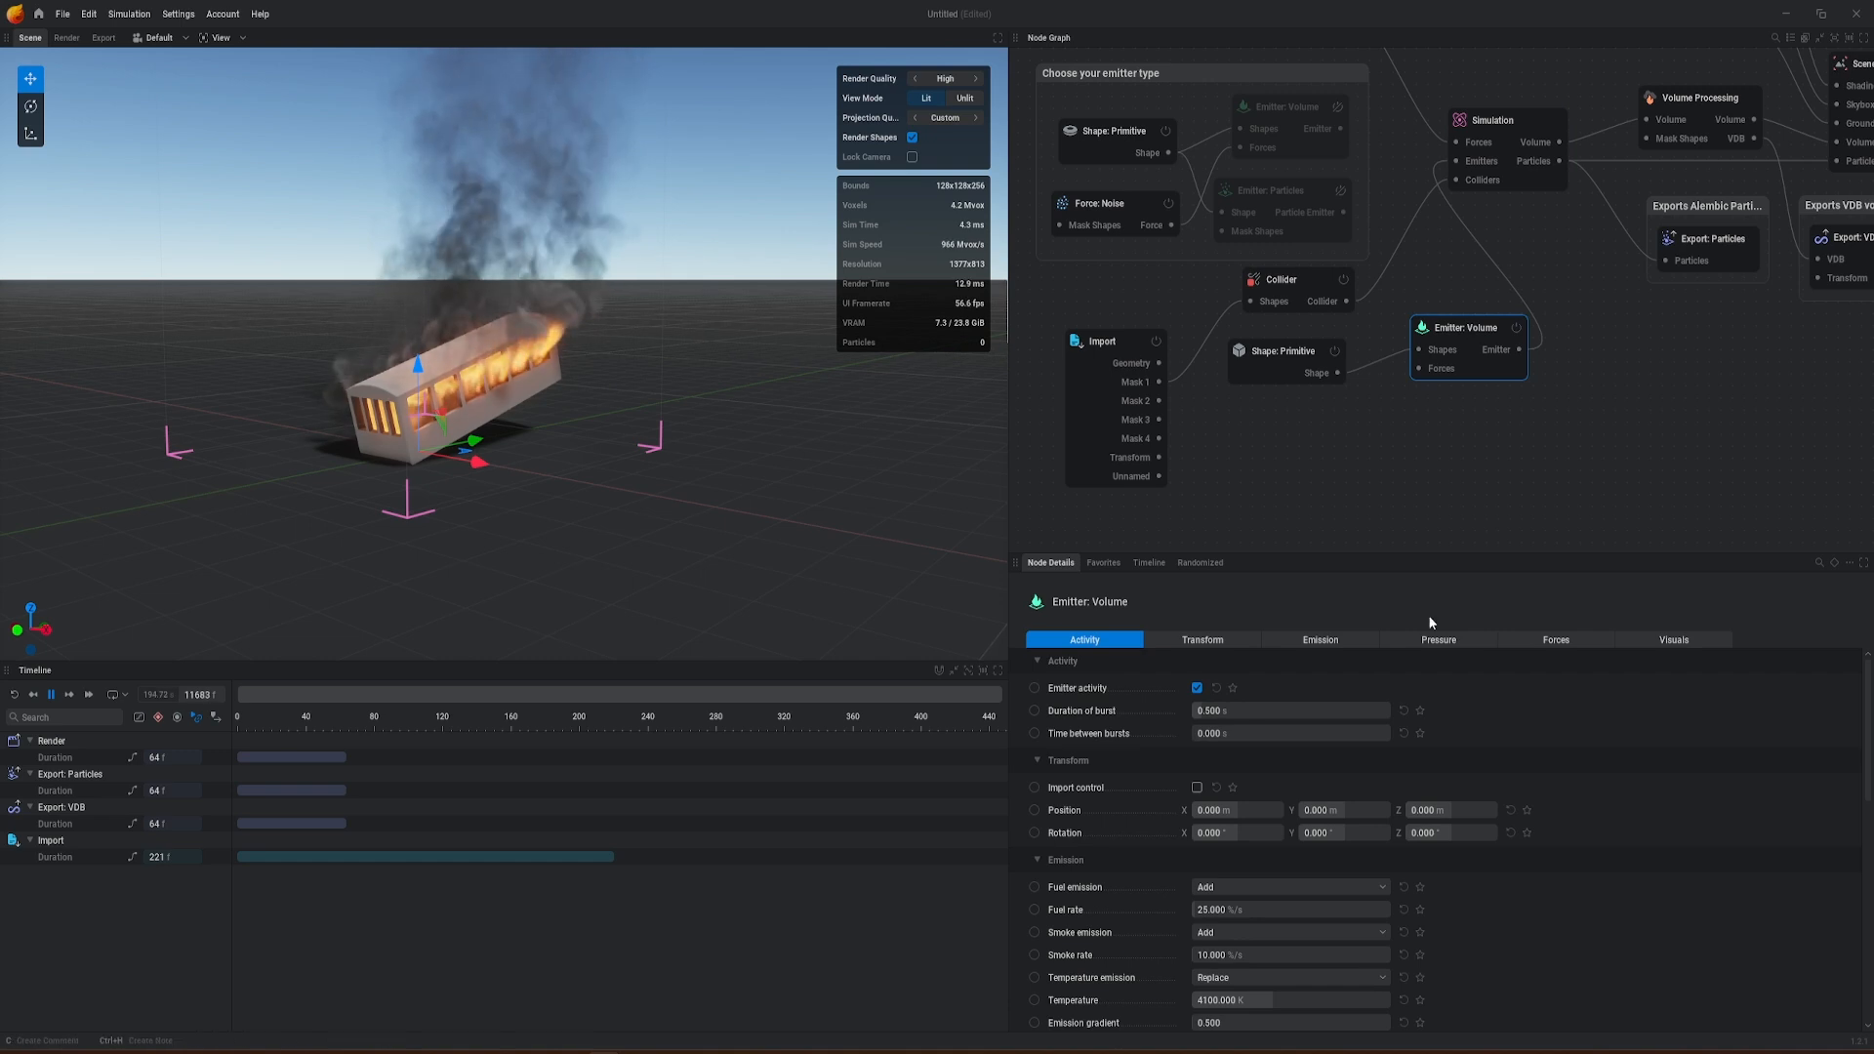
left_click(1439, 639)
left_click_drag(1210, 691, 1380, 705)
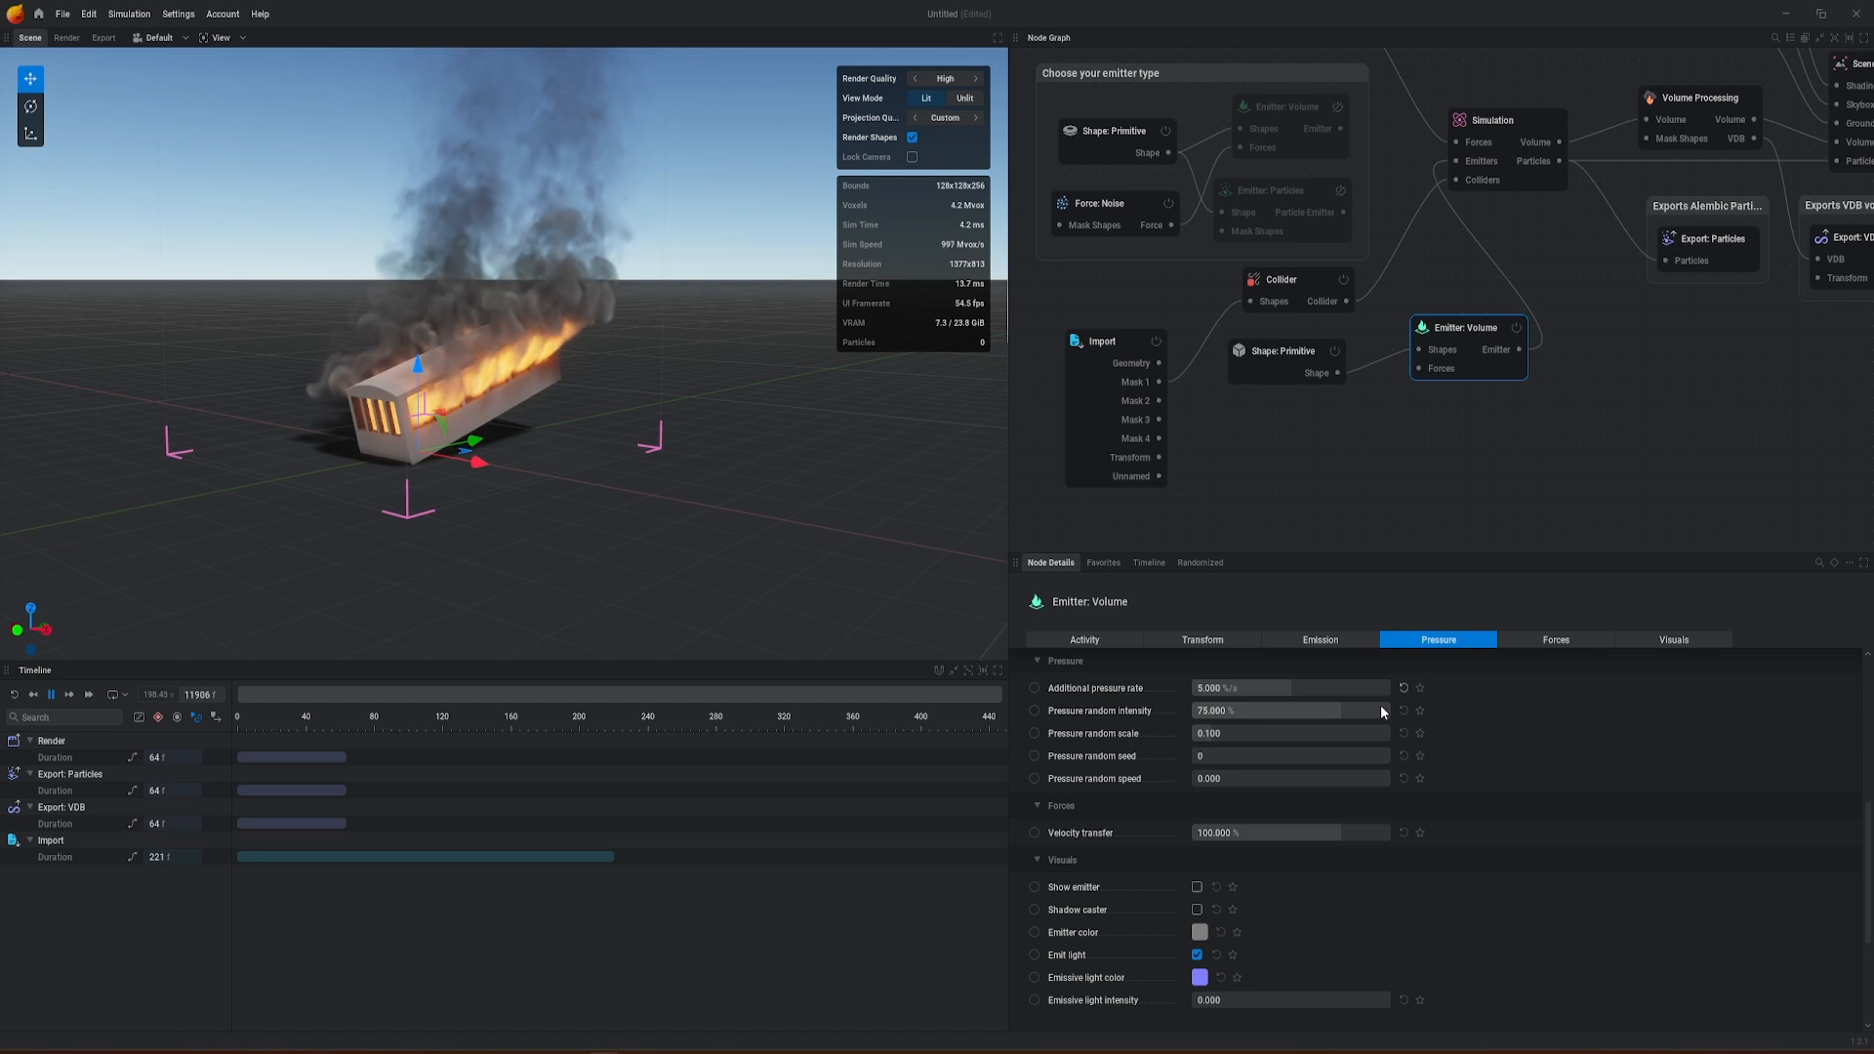
Step: Examine the flames and smoke around the gondola from several angles and distances
mouse_move(628, 424)
left_mouse_down("alt")
mouse_move(750, 447)
mouse_move(687, 387)
left_mouse_up("alt")
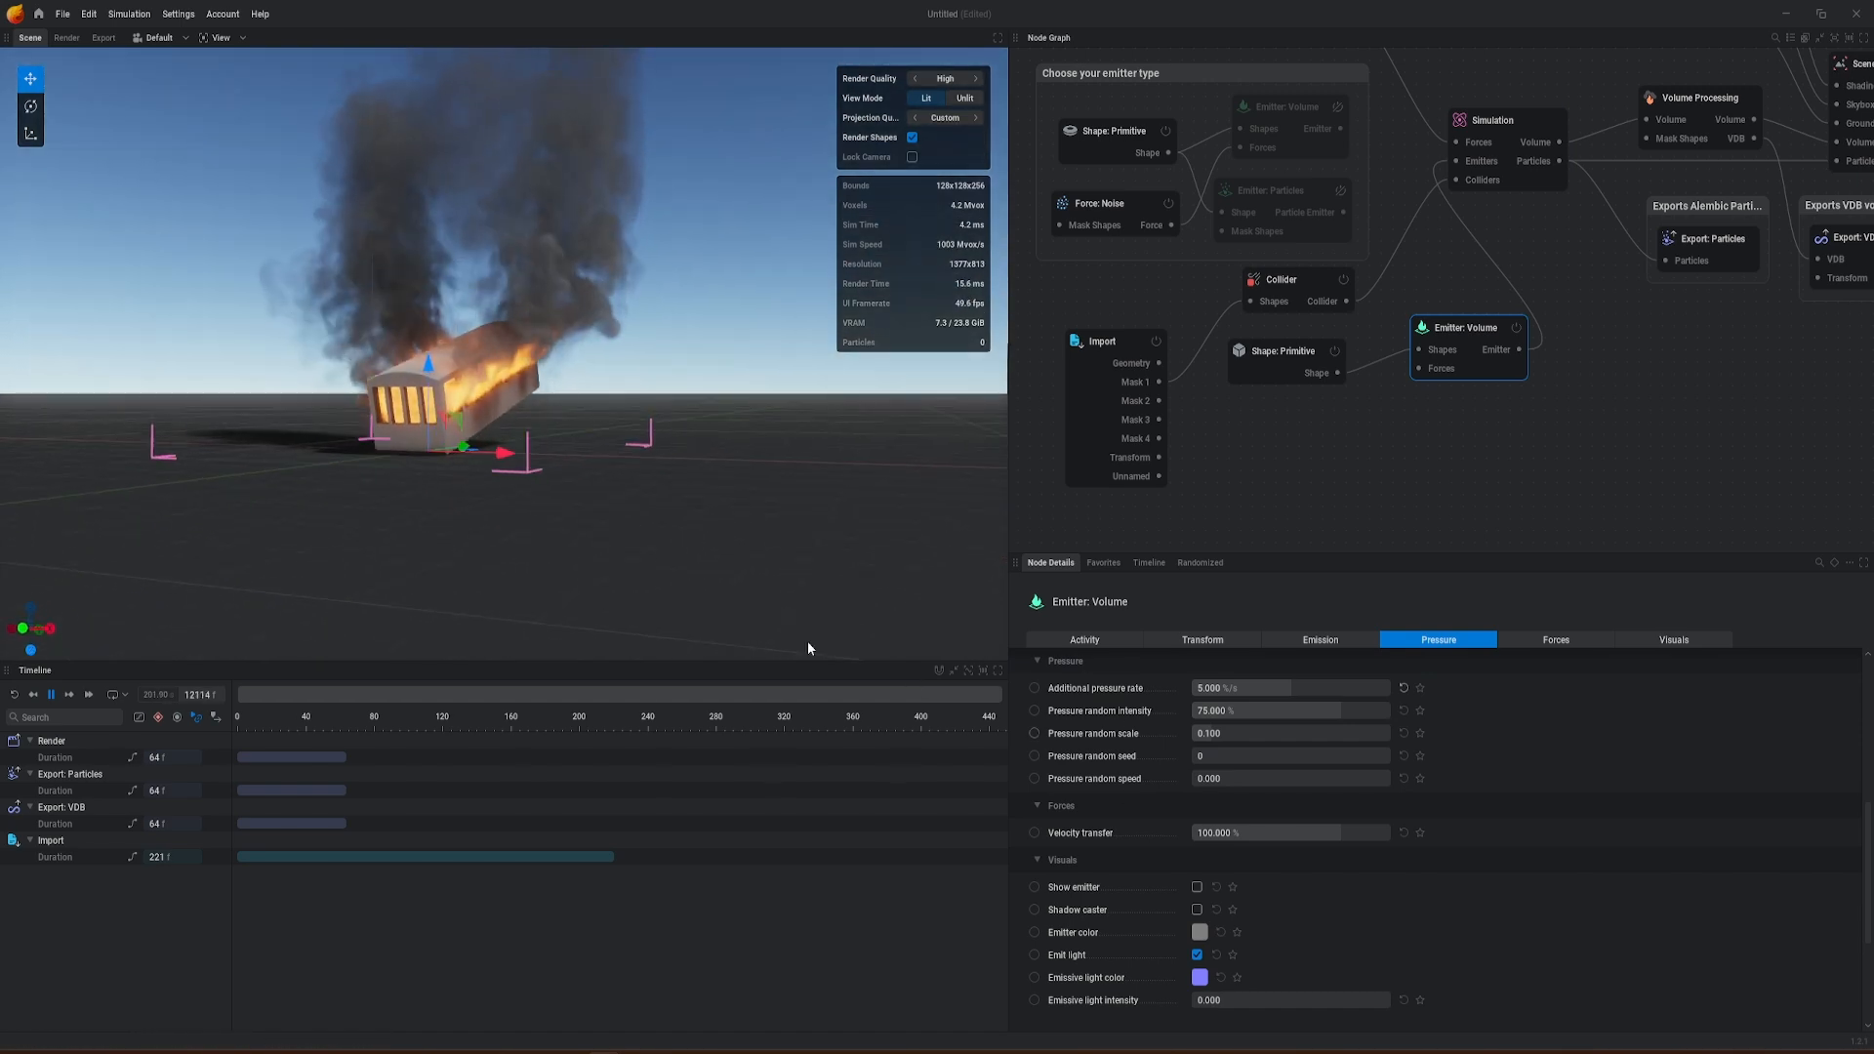
mouse_move(536, 473)
middle_mouse_down("alt")
mouse_move(640, 456)
mouse_move(597, 456)
middle_mouse_up("alt")
mouse_move(596, 456)
left_mouse_down("alt")
mouse_move(615, 508)
mouse_move(669, 514)
mouse_move(534, 525)
left_mouse_up("alt")
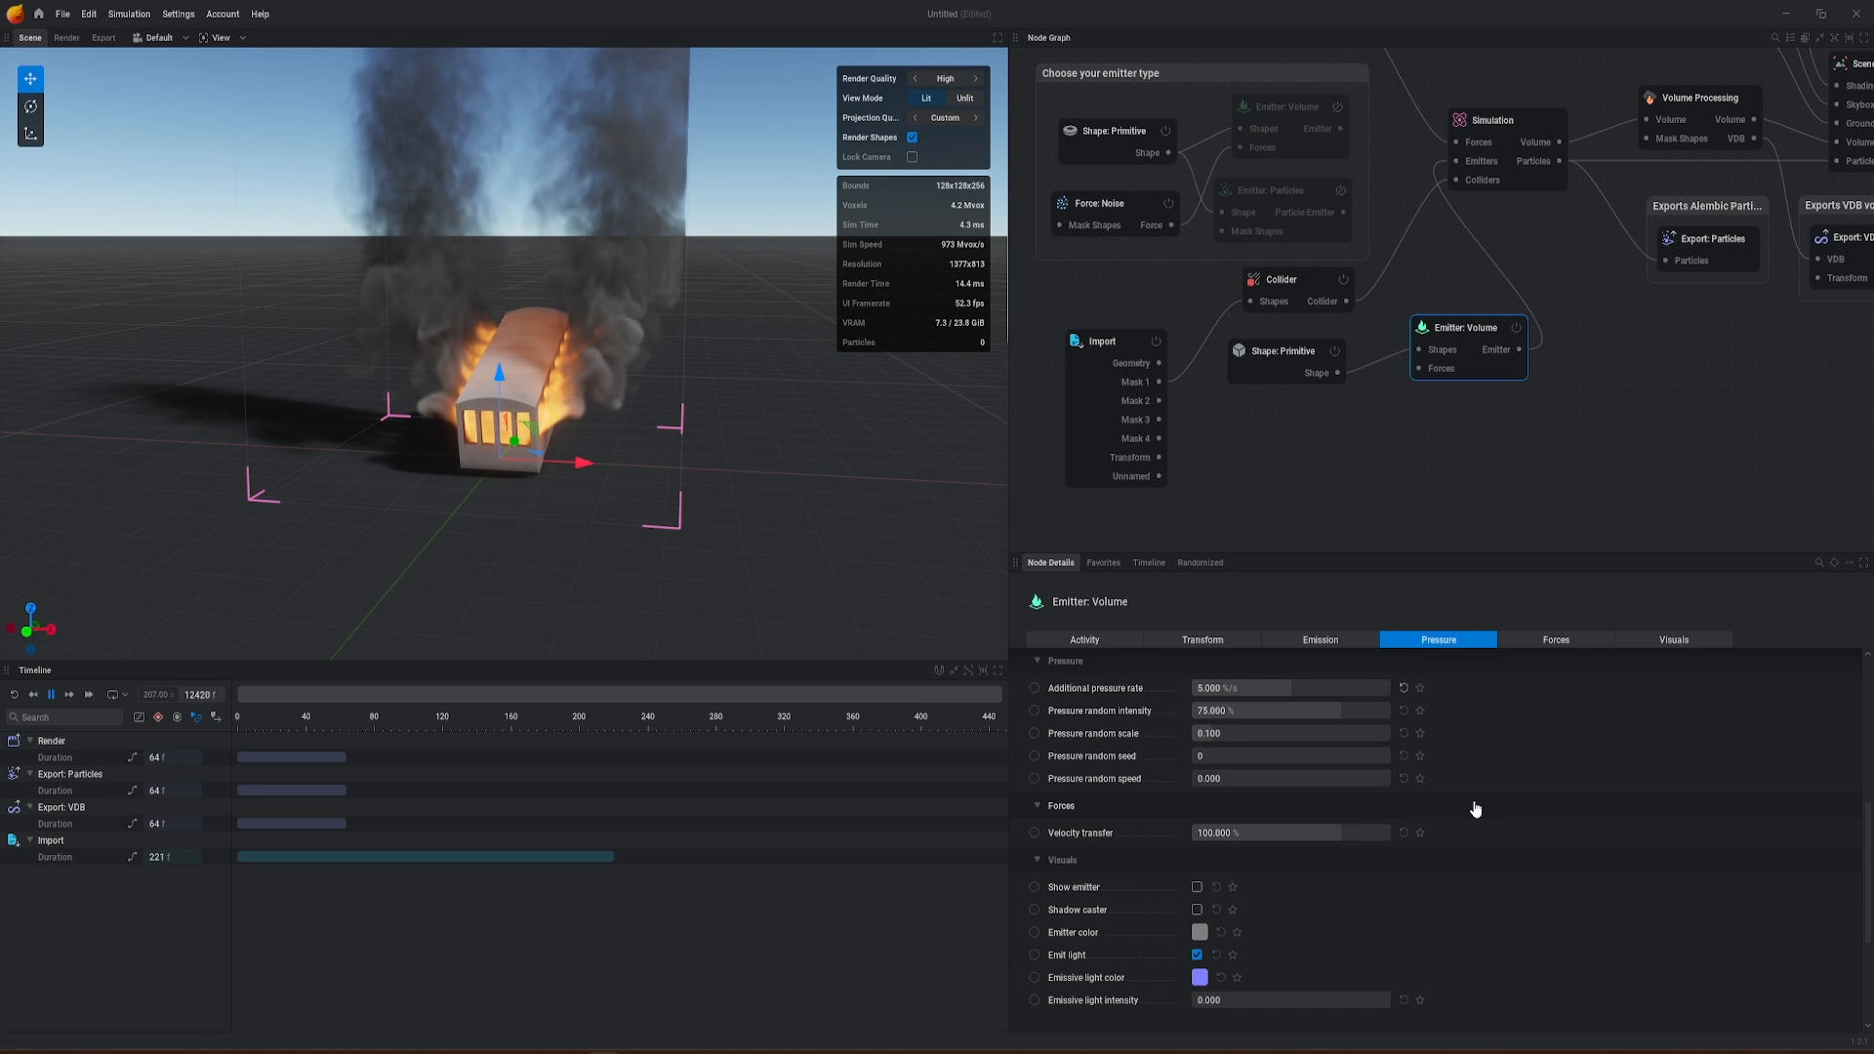
mouse_move(624, 488)
left_mouse_down("alt")
mouse_move(522, 454)
mouse_move(708, 493)
mouse_move(639, 439)
mouse_move(595, 447)
left_mouse_up("alt")
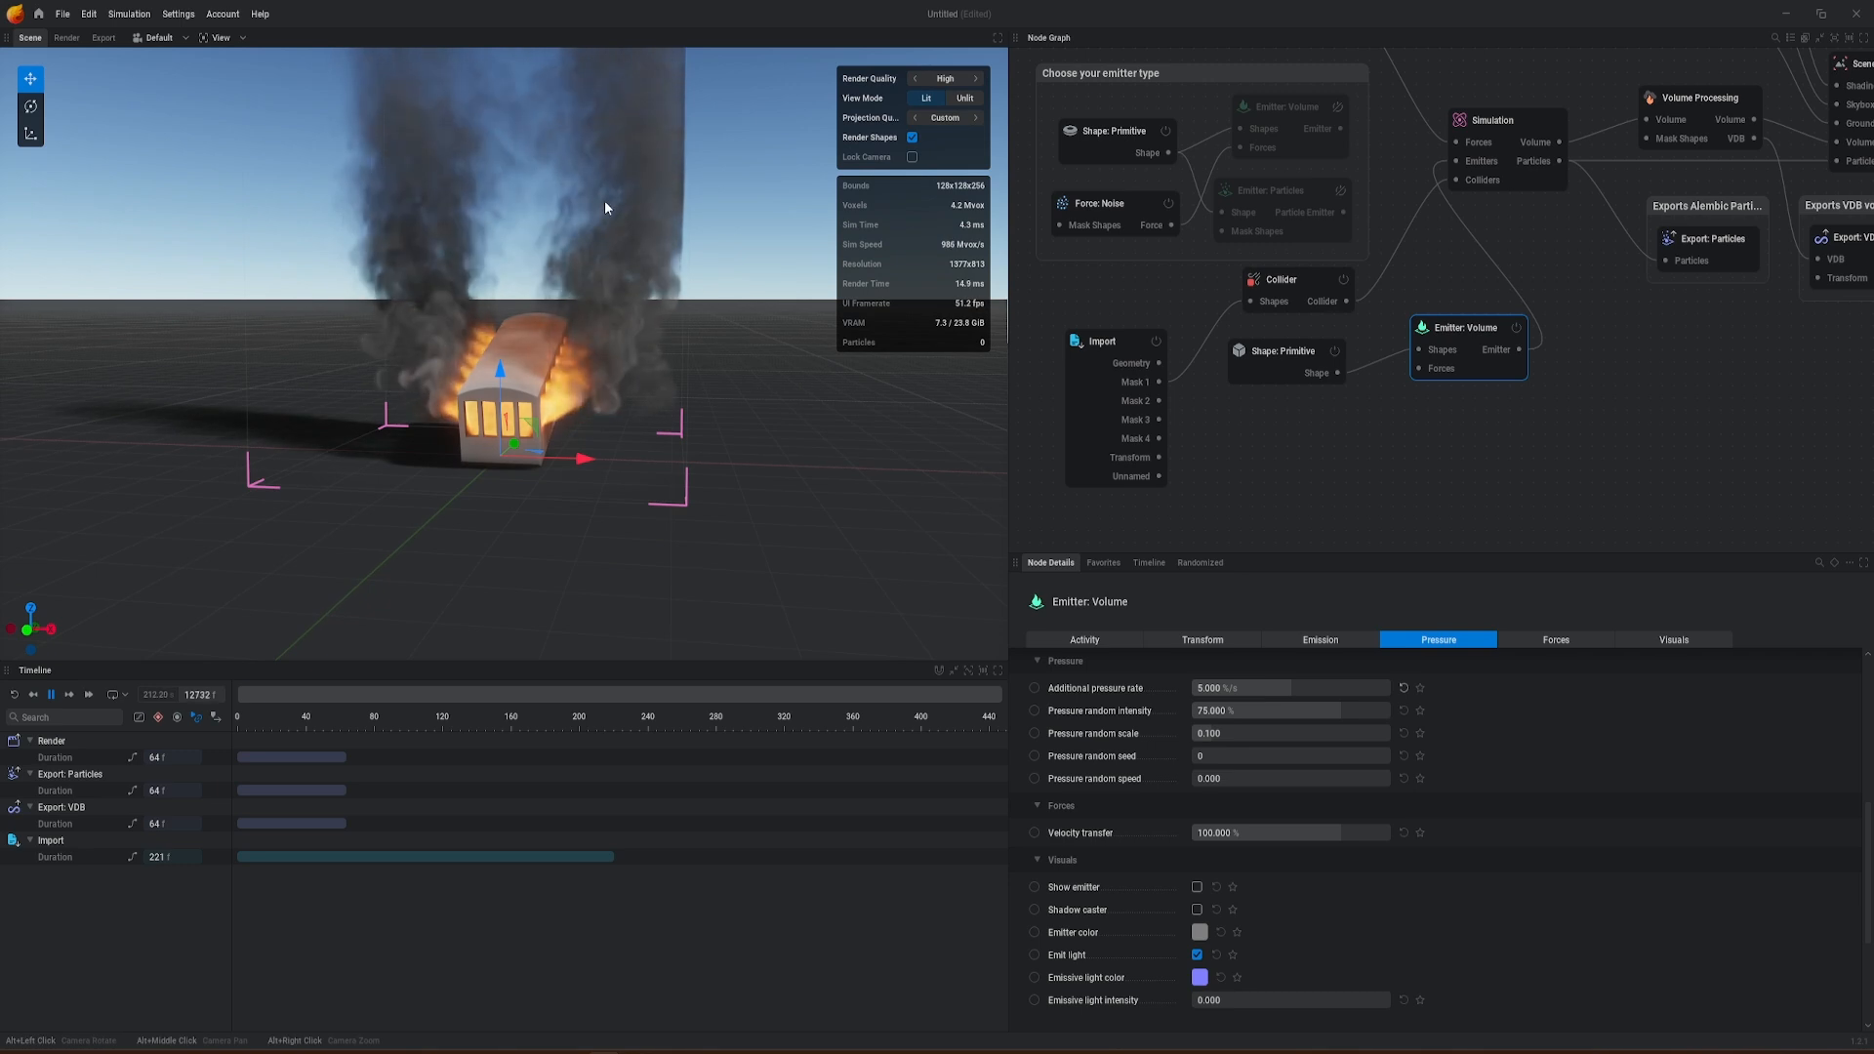
middle_click_drag(627, 347, 622, 508, "alt")
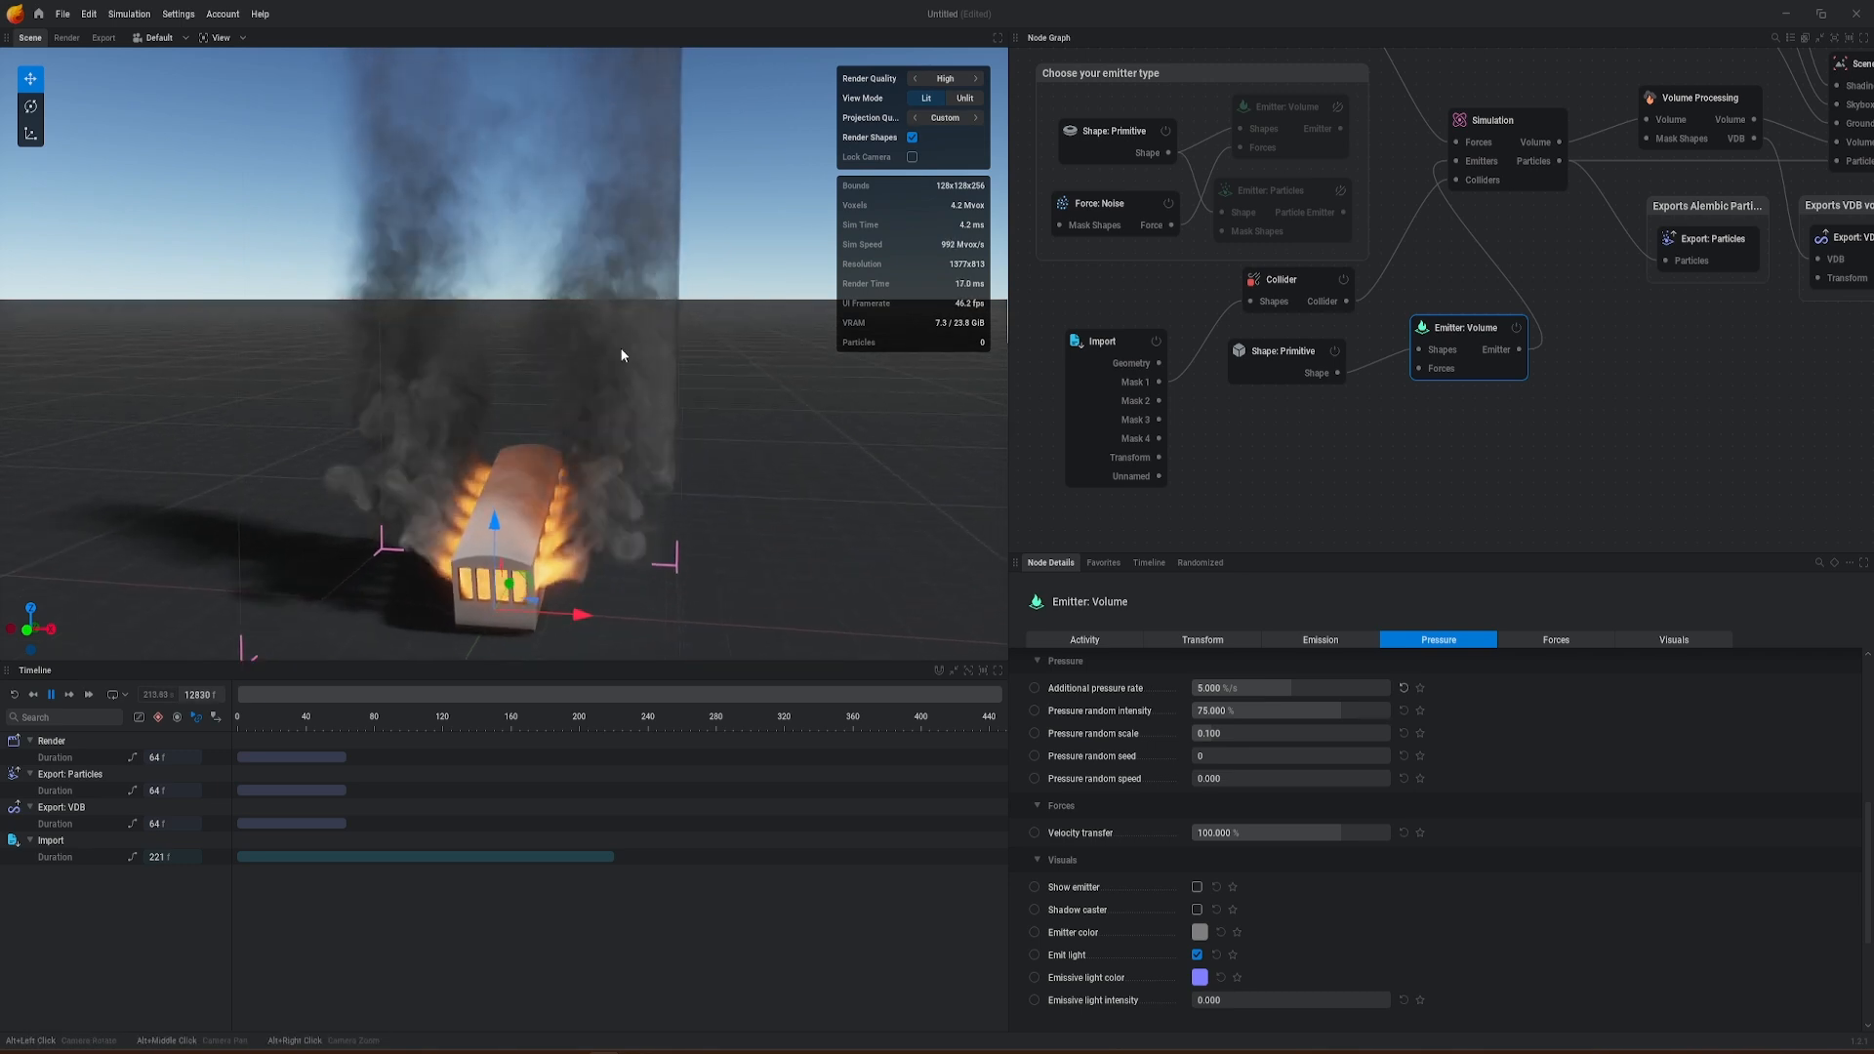
scroll(629, 338, "down", 3)
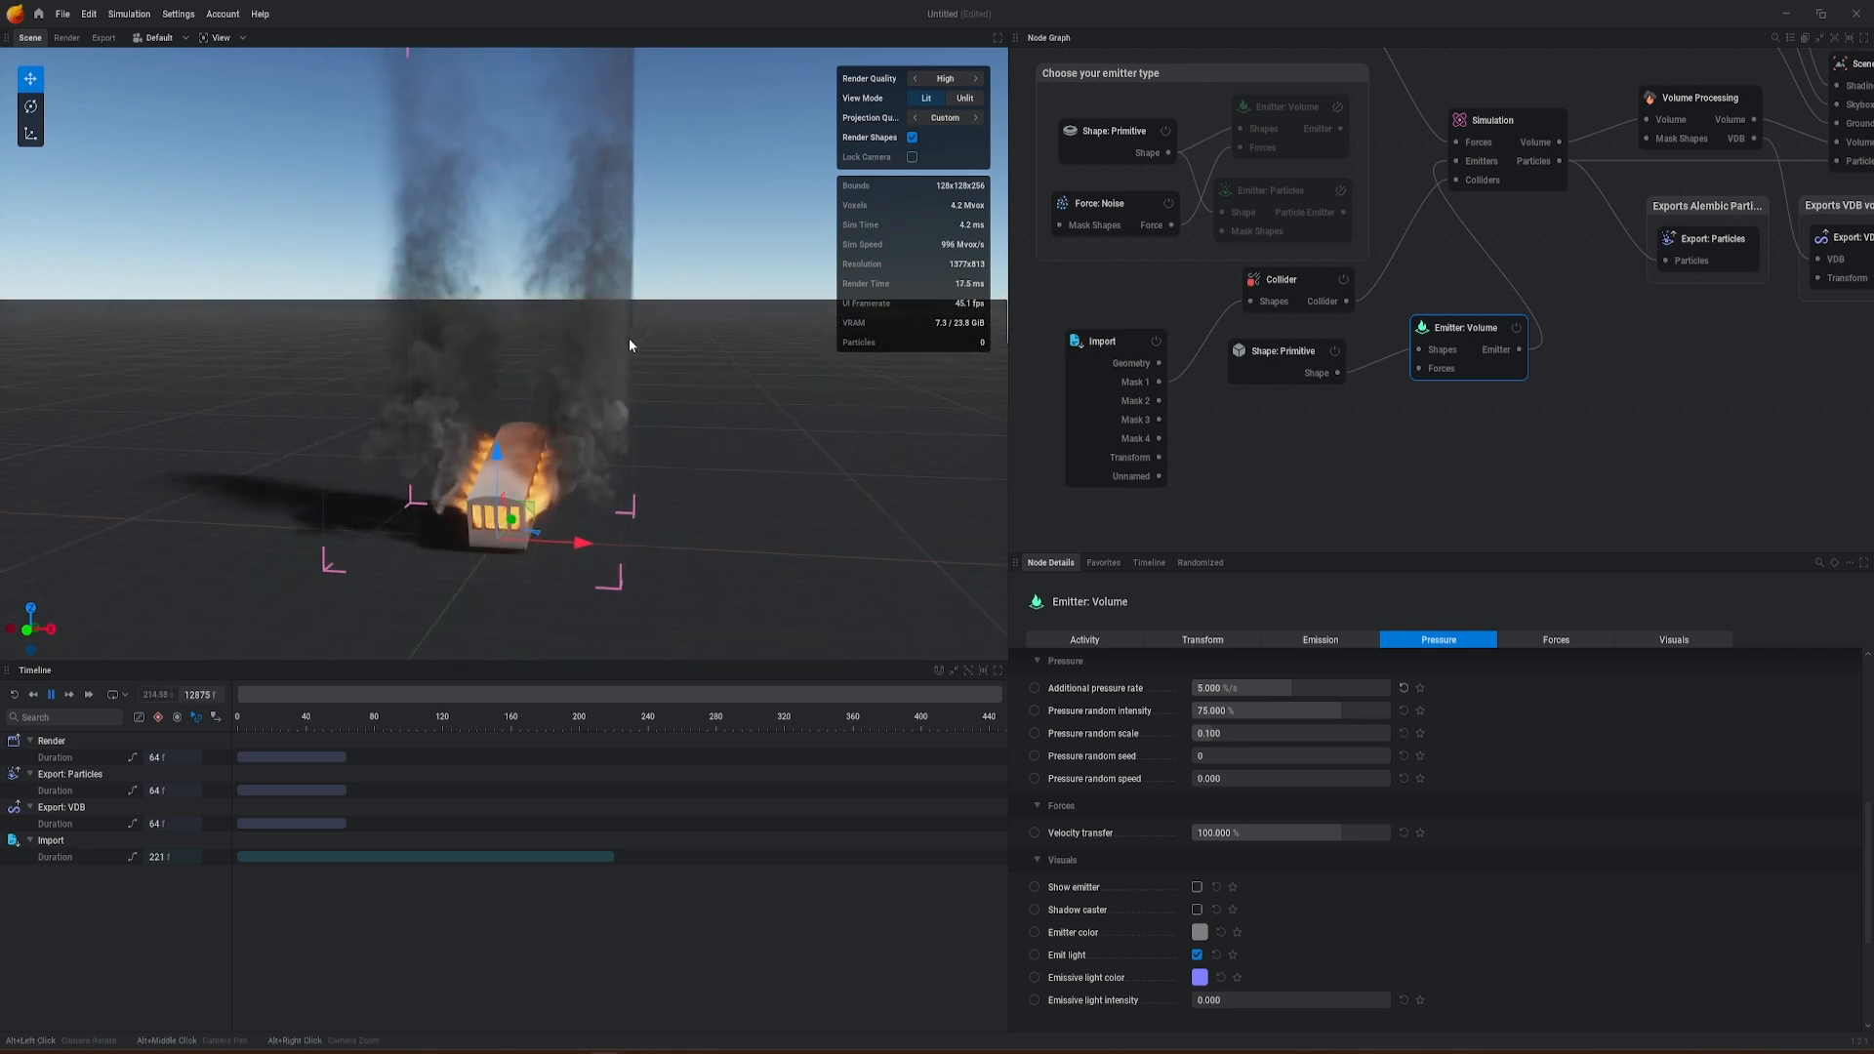
left_click_drag(628, 338, 541, 179, "alt")
left_click_drag(536, 260, 488, 299, "alt")
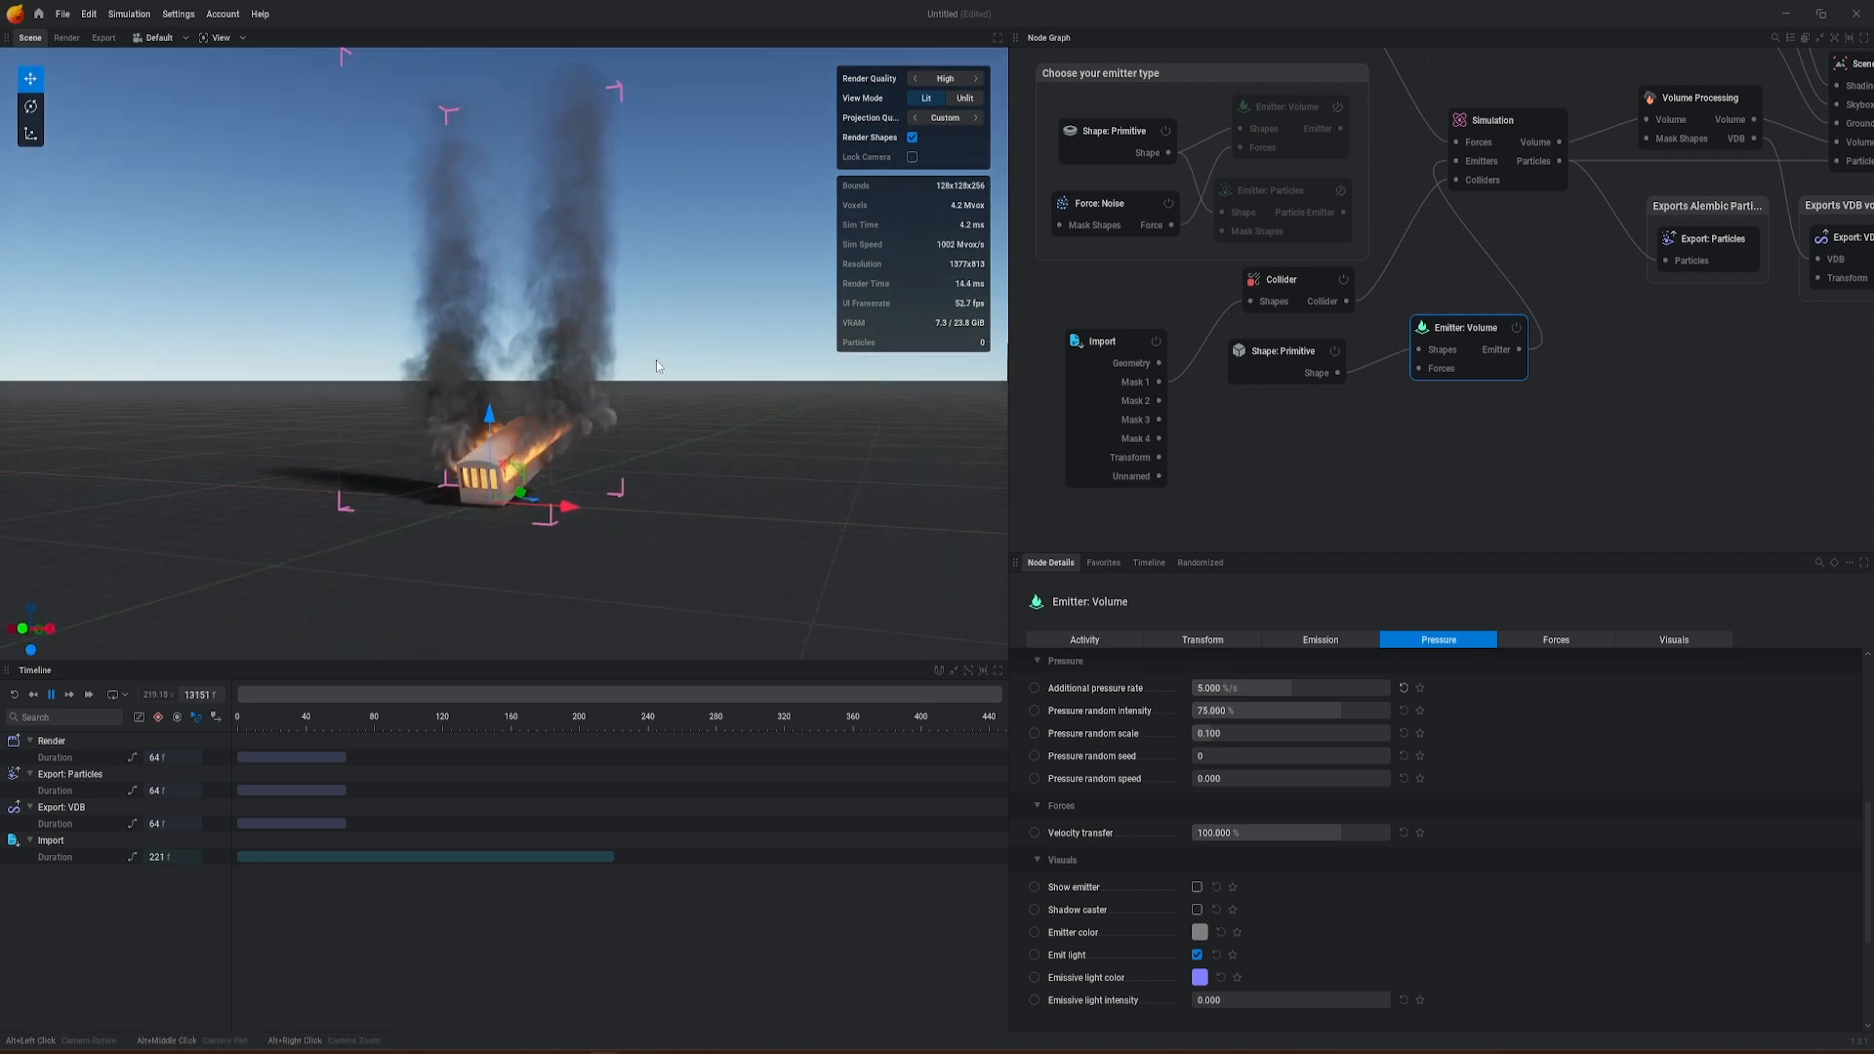
Step: Add a Camera node controlled by the Import node's Unnamed camera output and rename it RSCamera
middle_click_drag(1310, 436, 1425, 365)
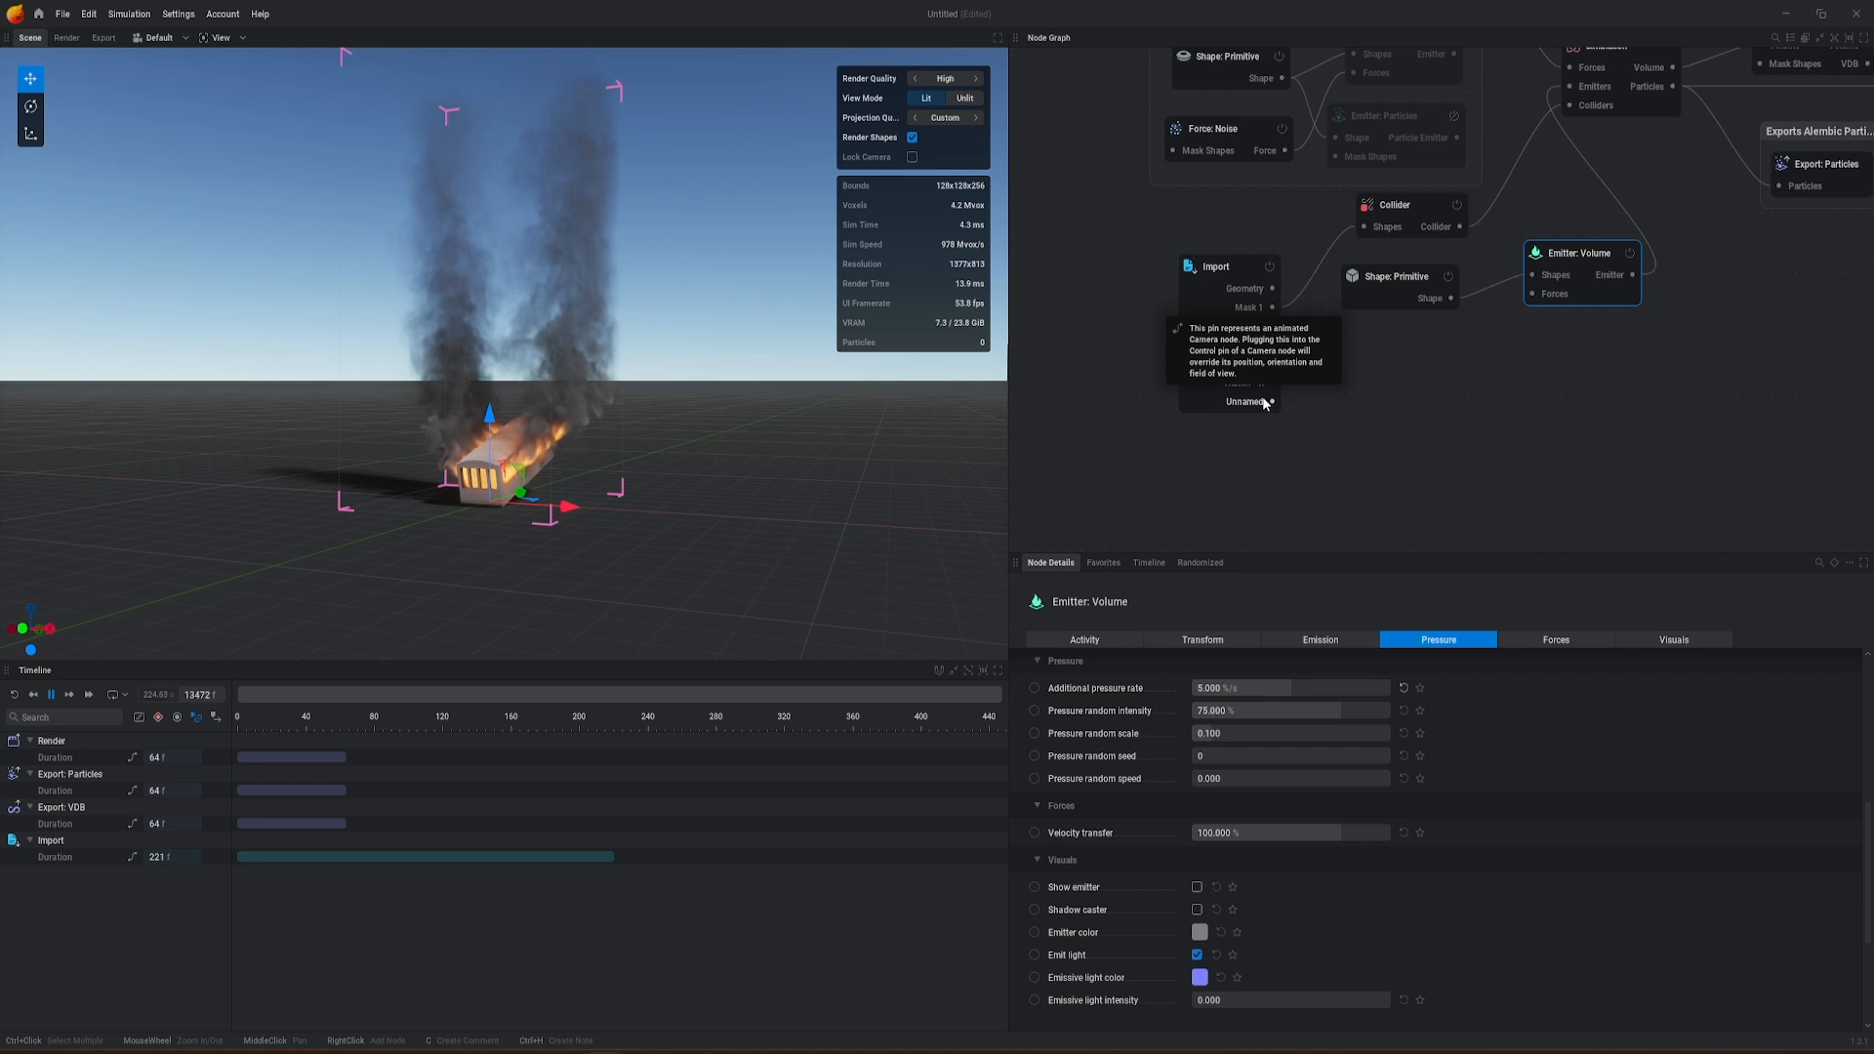
left_click_drag(1254, 403, 1455, 466)
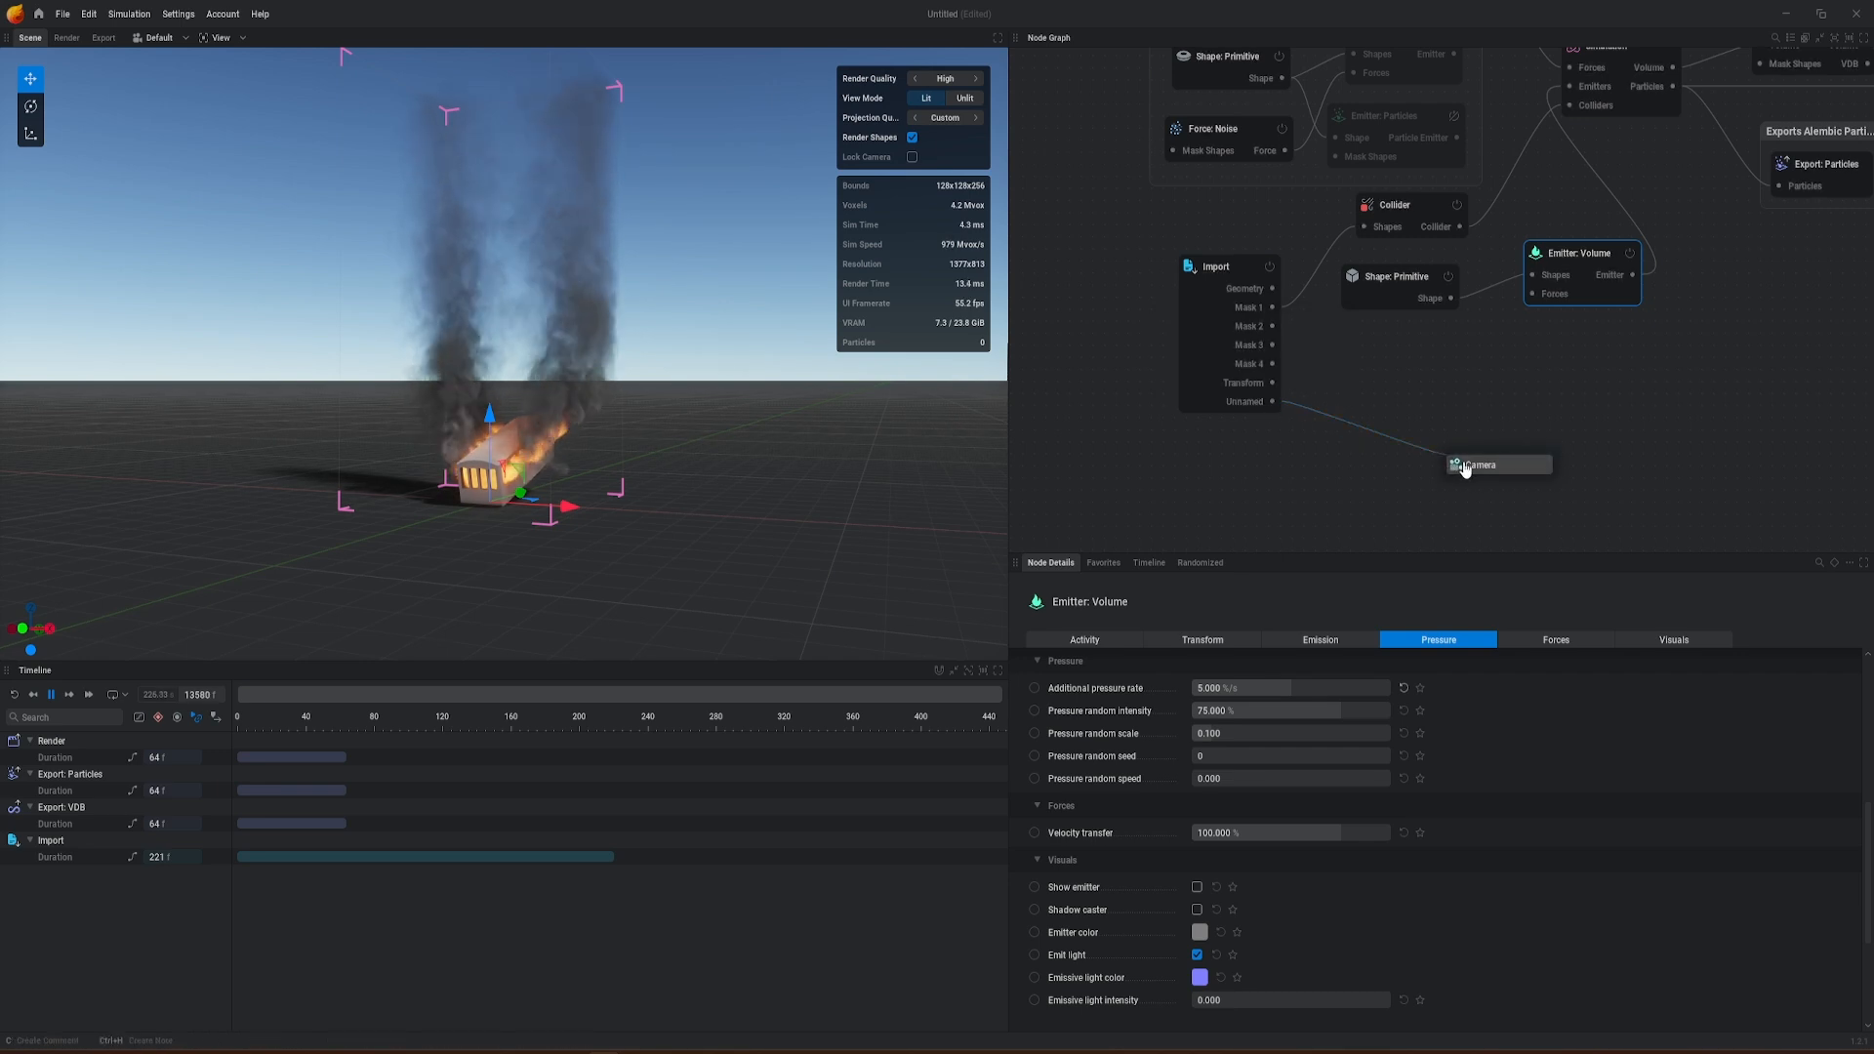
left_click(1464, 470)
double_click(1497, 436)
type("R")
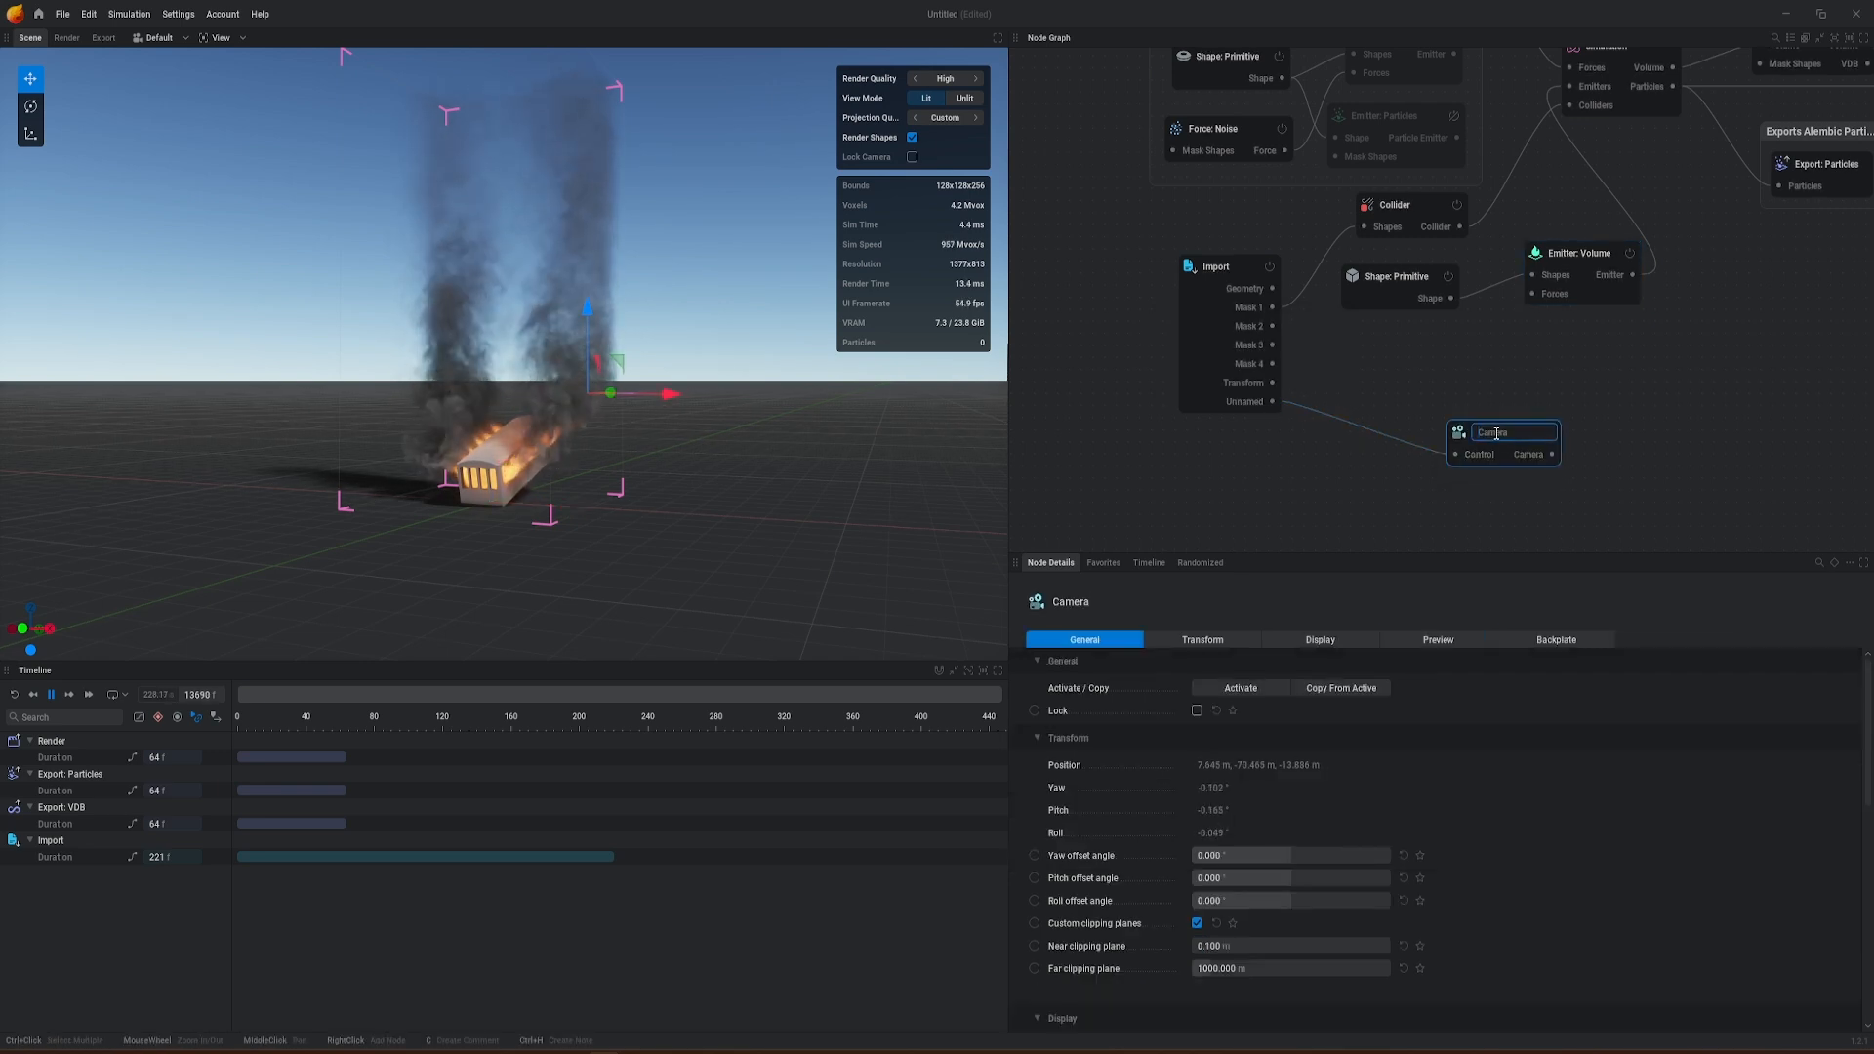
type("S")
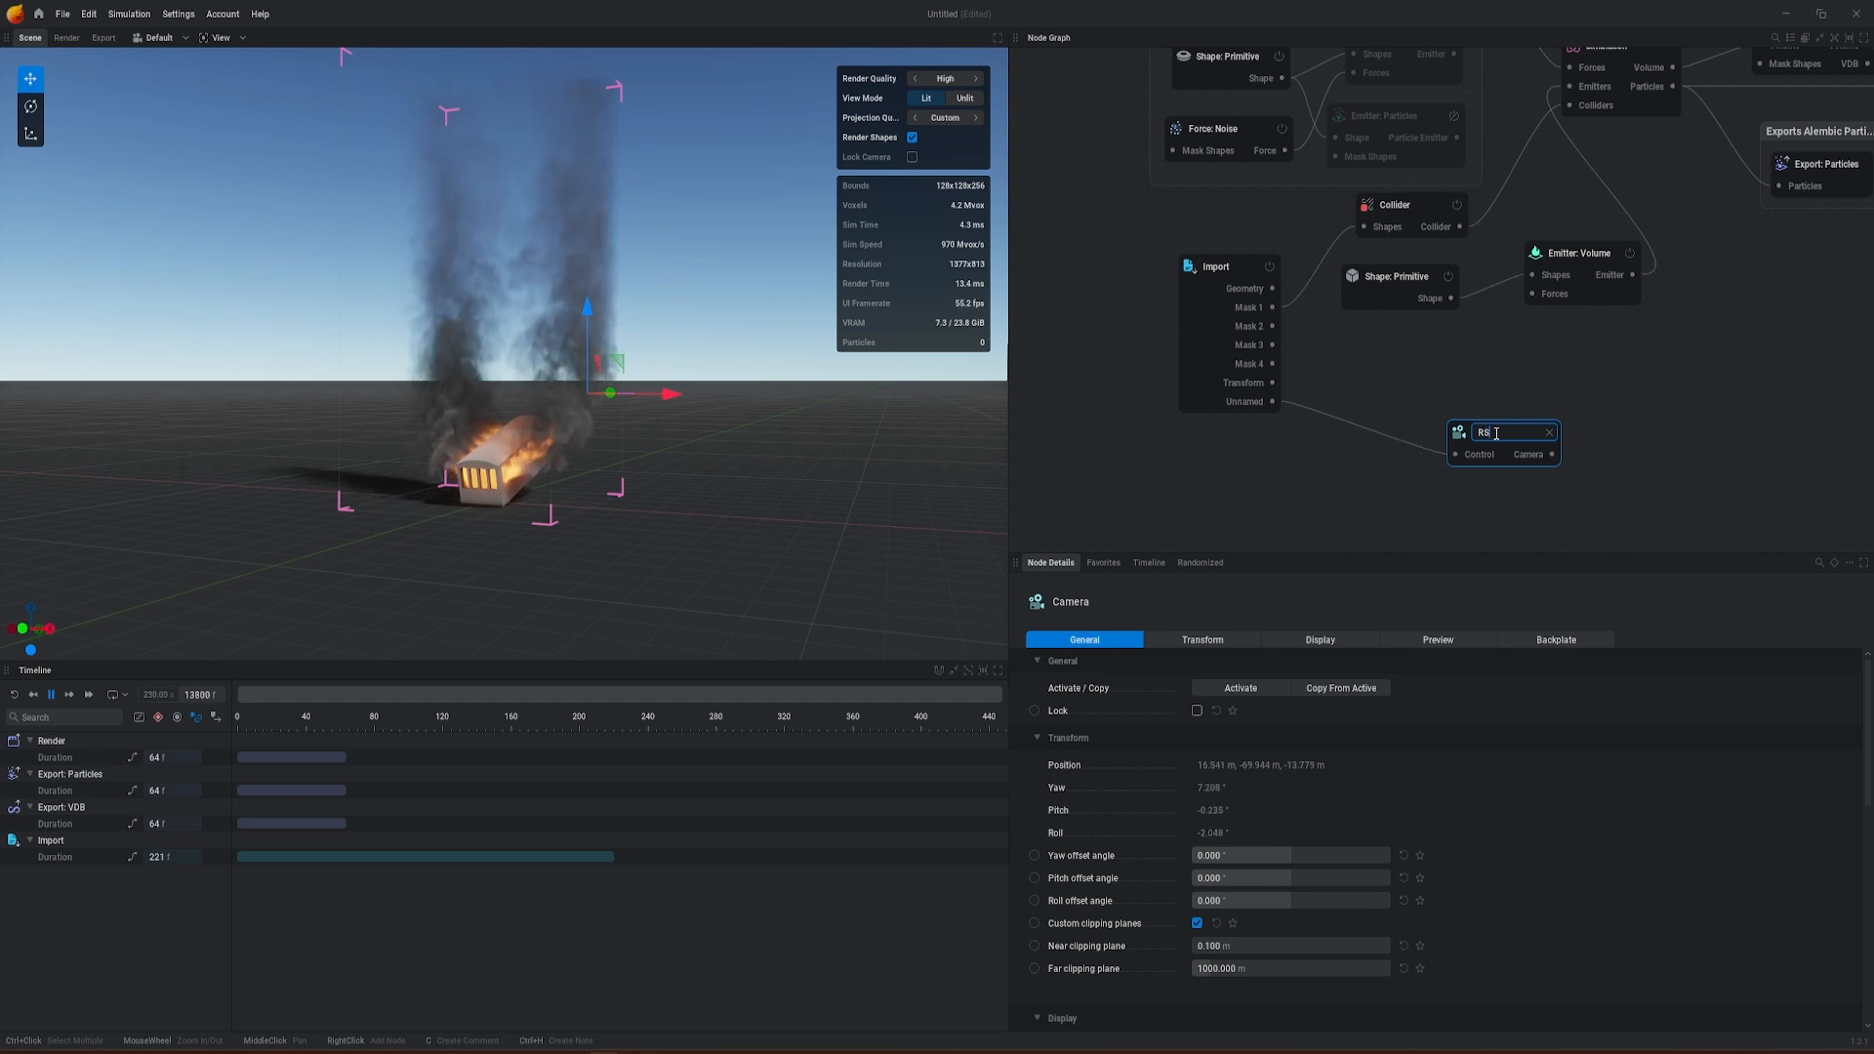
type("Camera")
key("Return")
Step: Move the Render and RSCamera nodes closer together and replace Render's existing Camera link with RSCamera's Camera output
scroll(1415, 429, "down", 6)
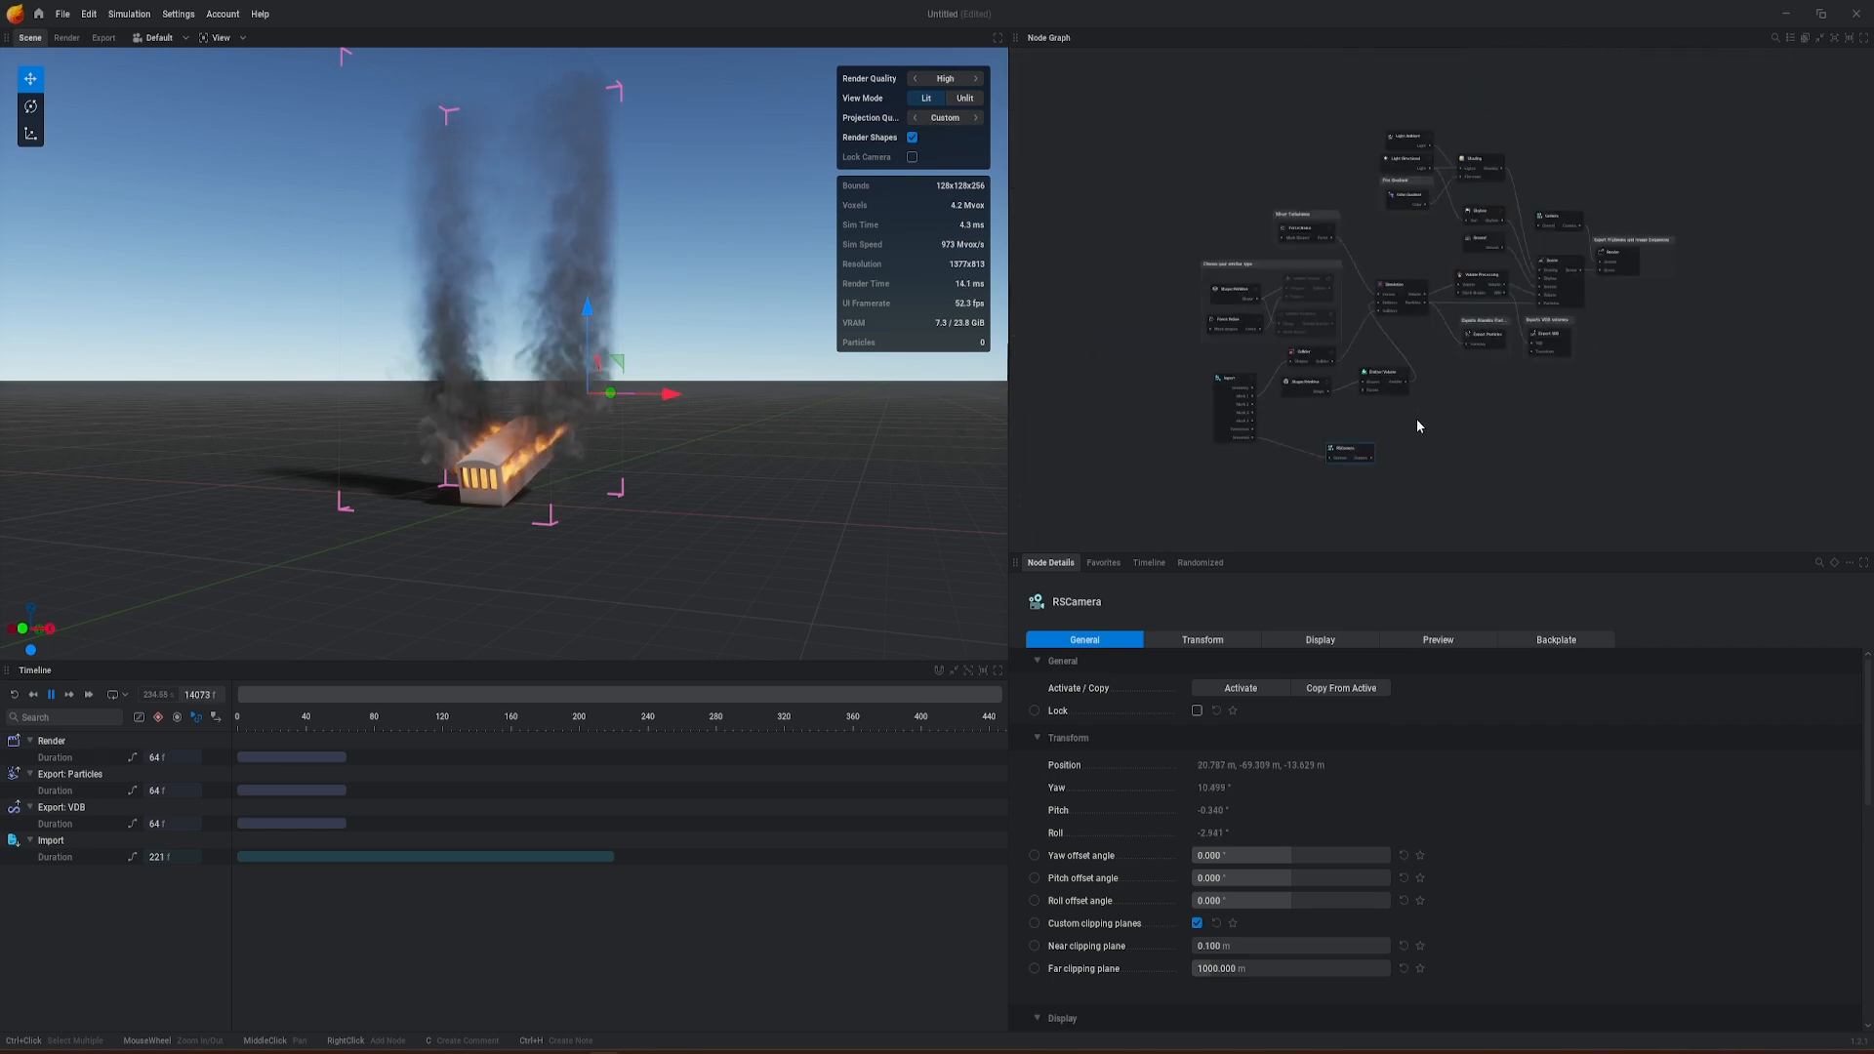
left_click(1626, 266)
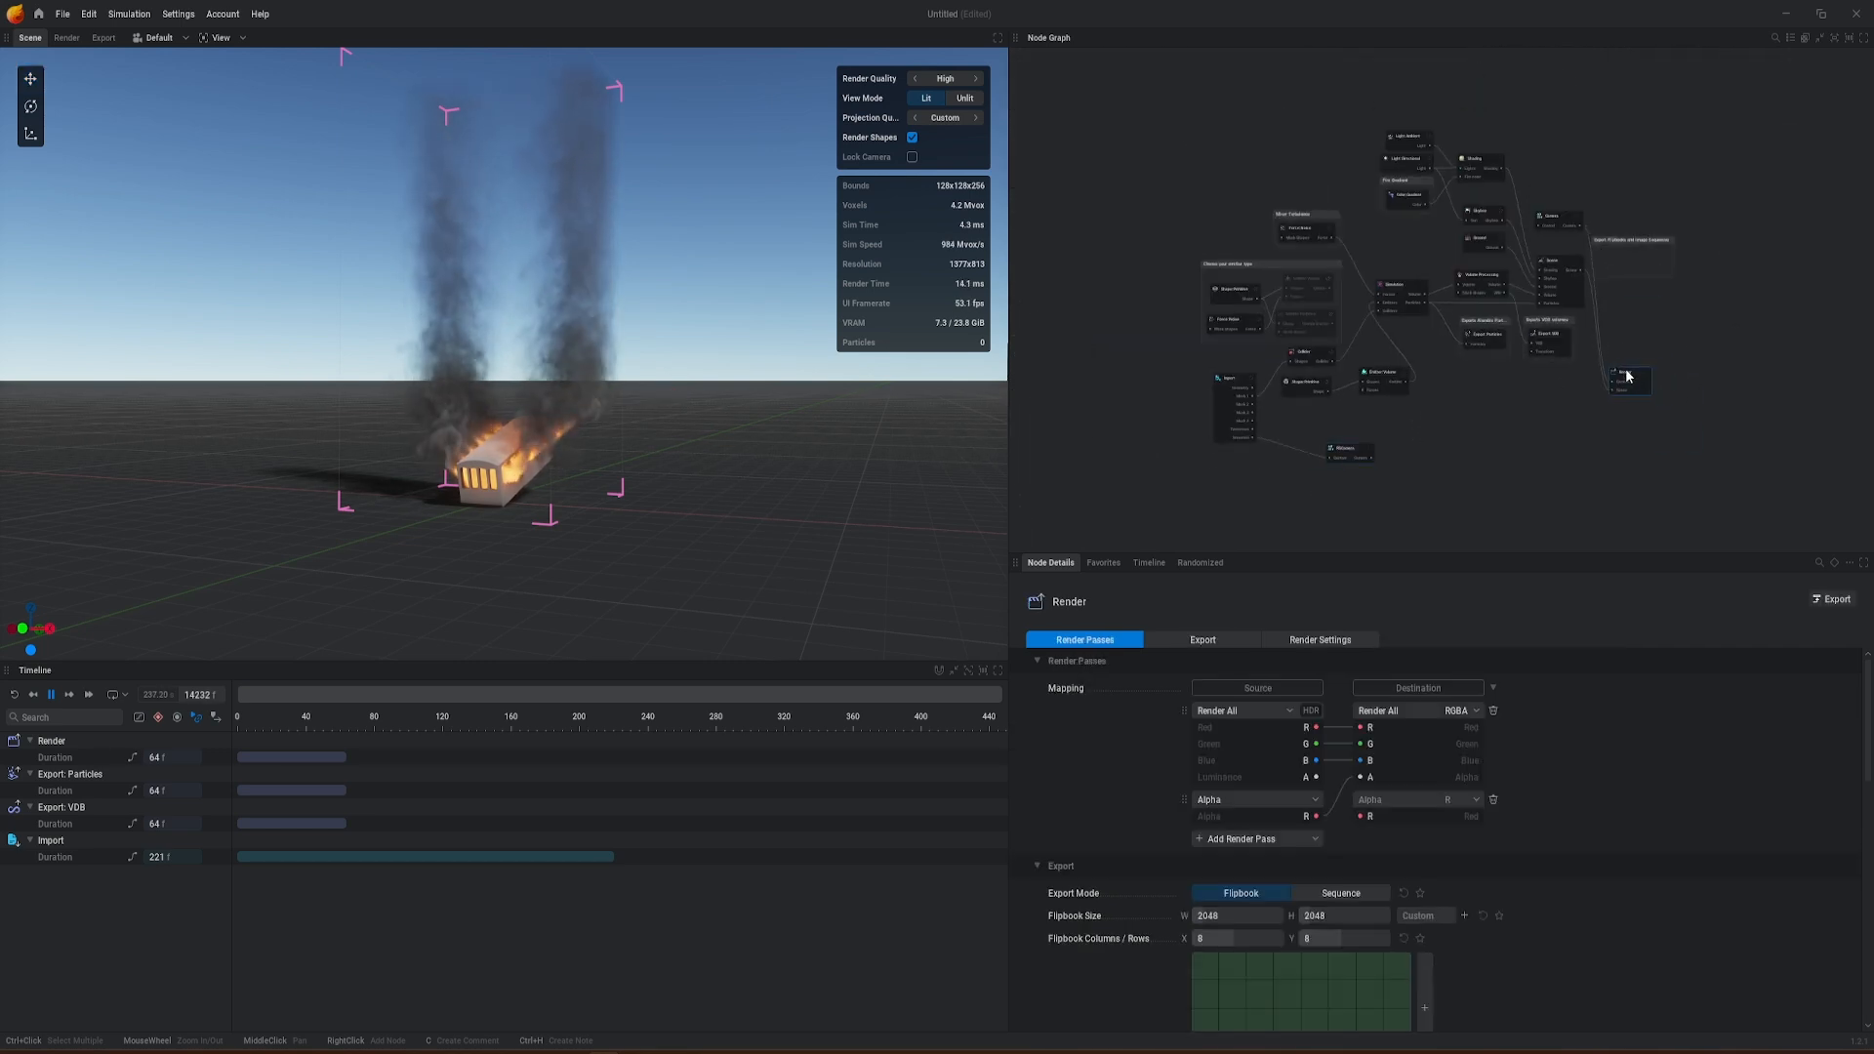
scroll(1528, 405, "up", 2)
scroll(1523, 394, "up", 2)
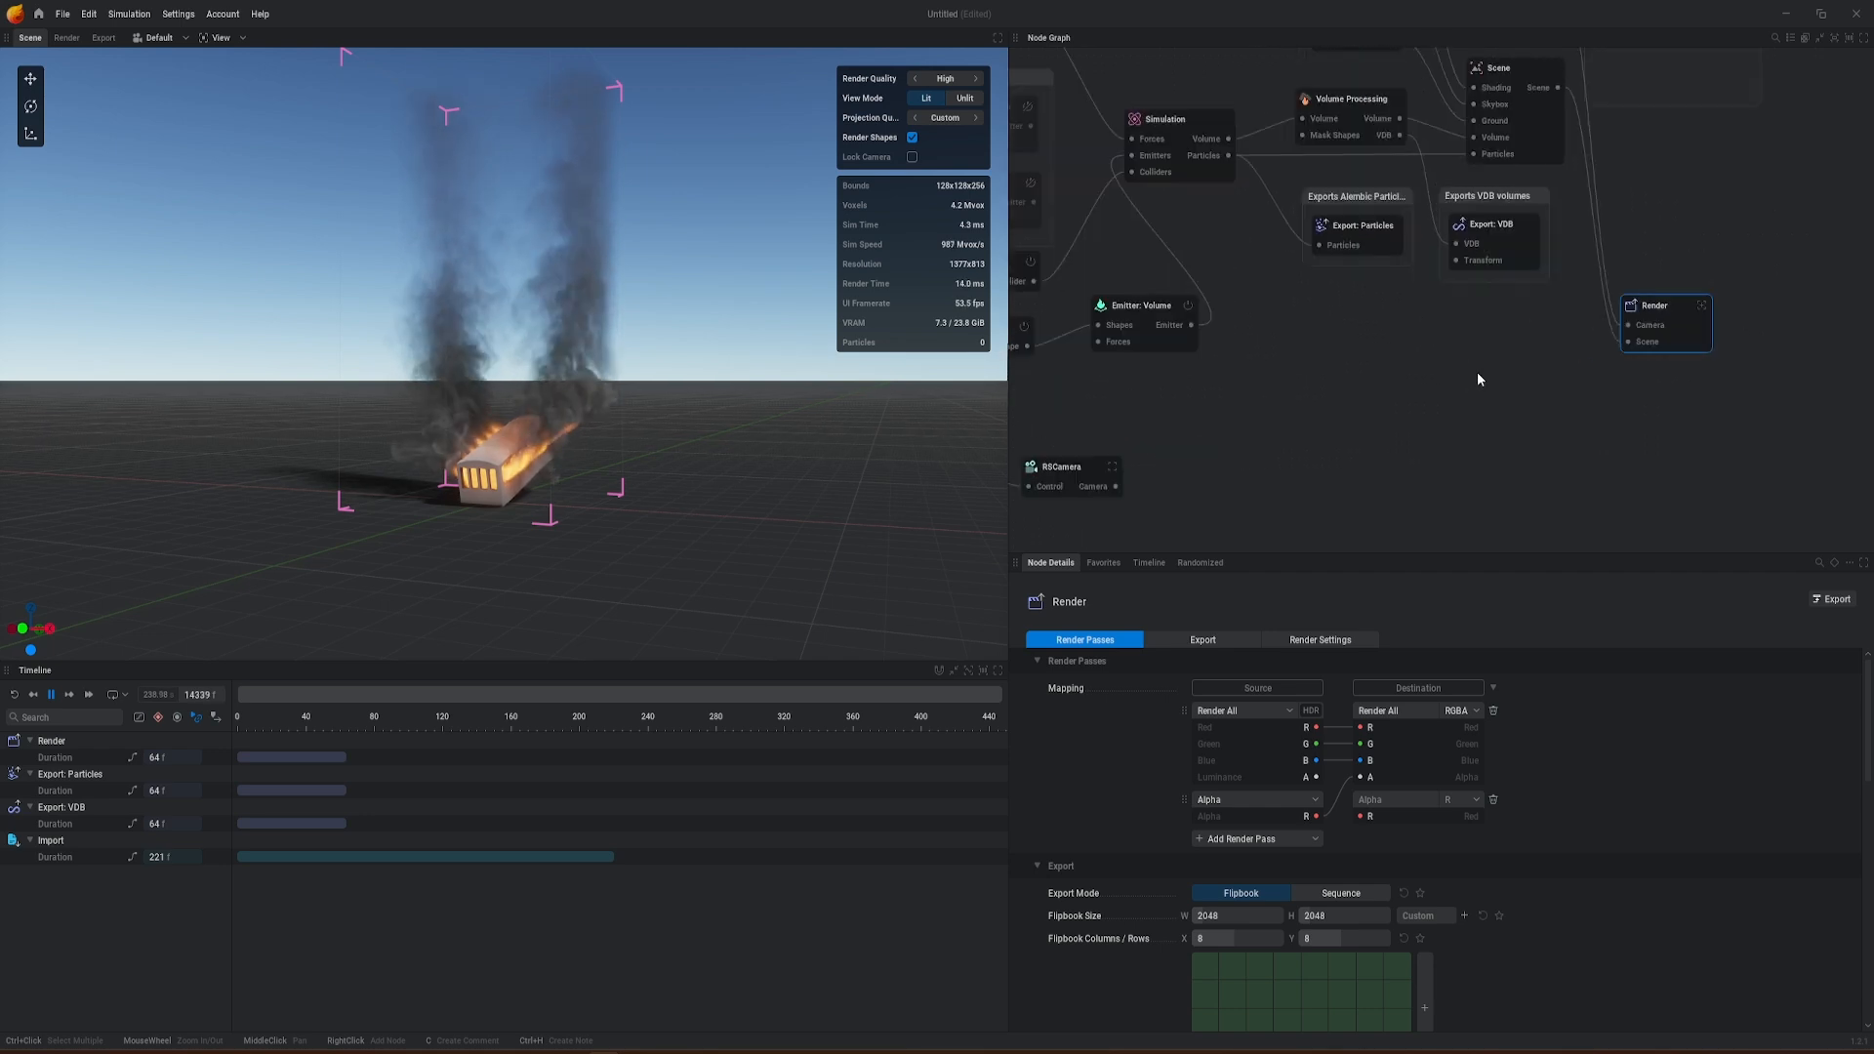
left_click_drag(1067, 472, 1164, 475)
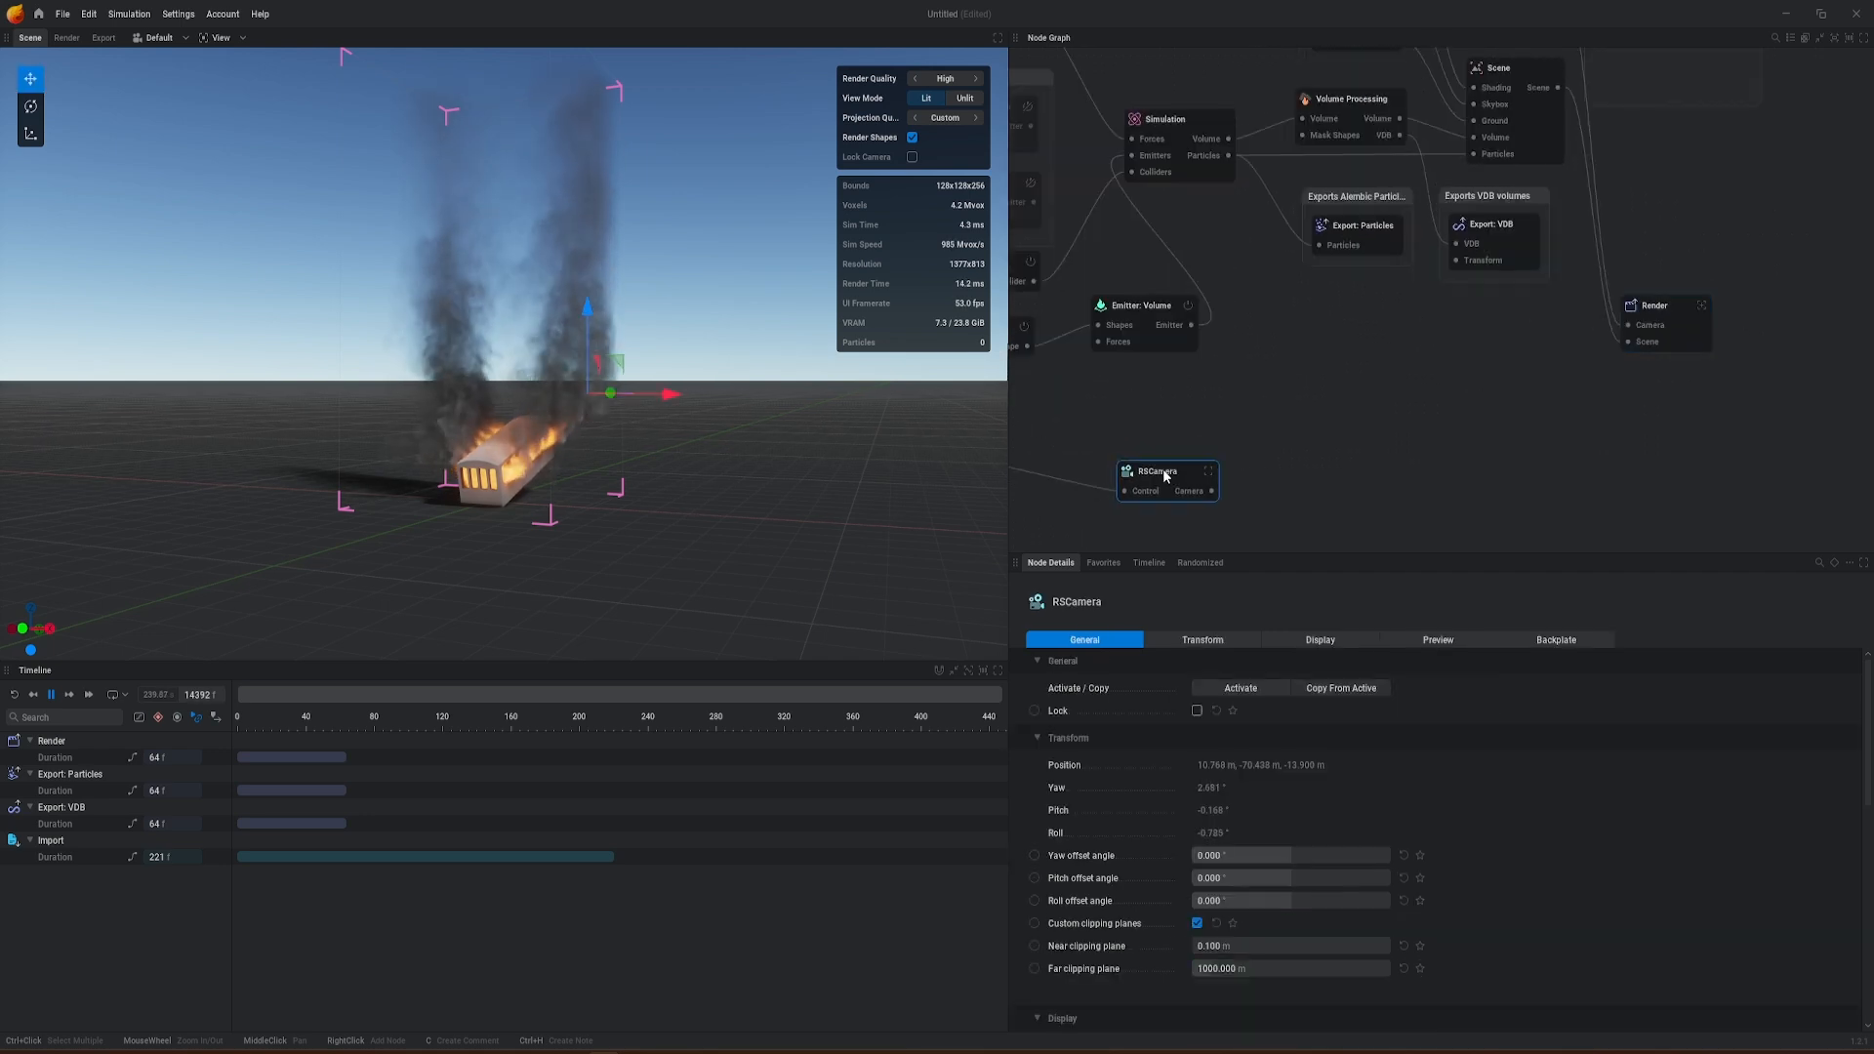
left_click(1618, 325)
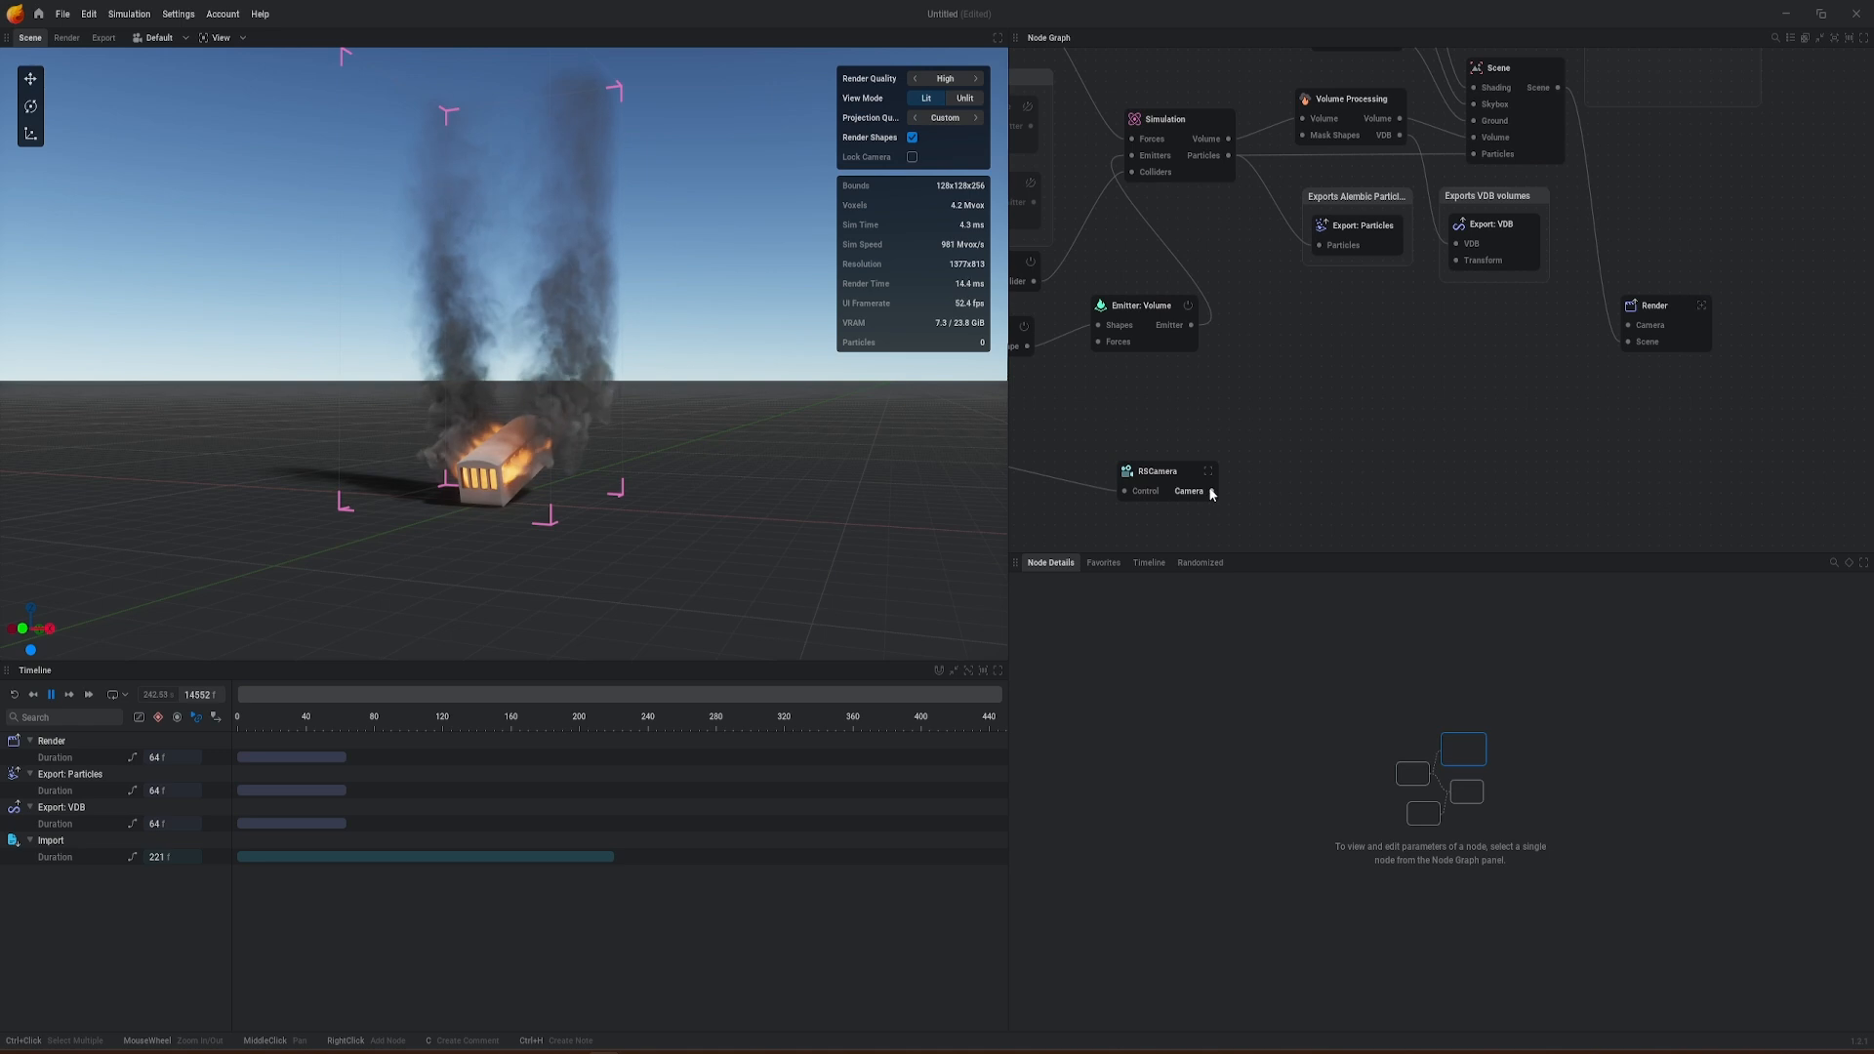
left_click_drag(1211, 494, 1630, 329)
Step: Examine the Import node's mask settings and the Simulation node's domain, simulation and time control settings, including the timestep
middle_click_drag(1342, 387, 1479, 332)
scroll(1400, 387, "down", 1)
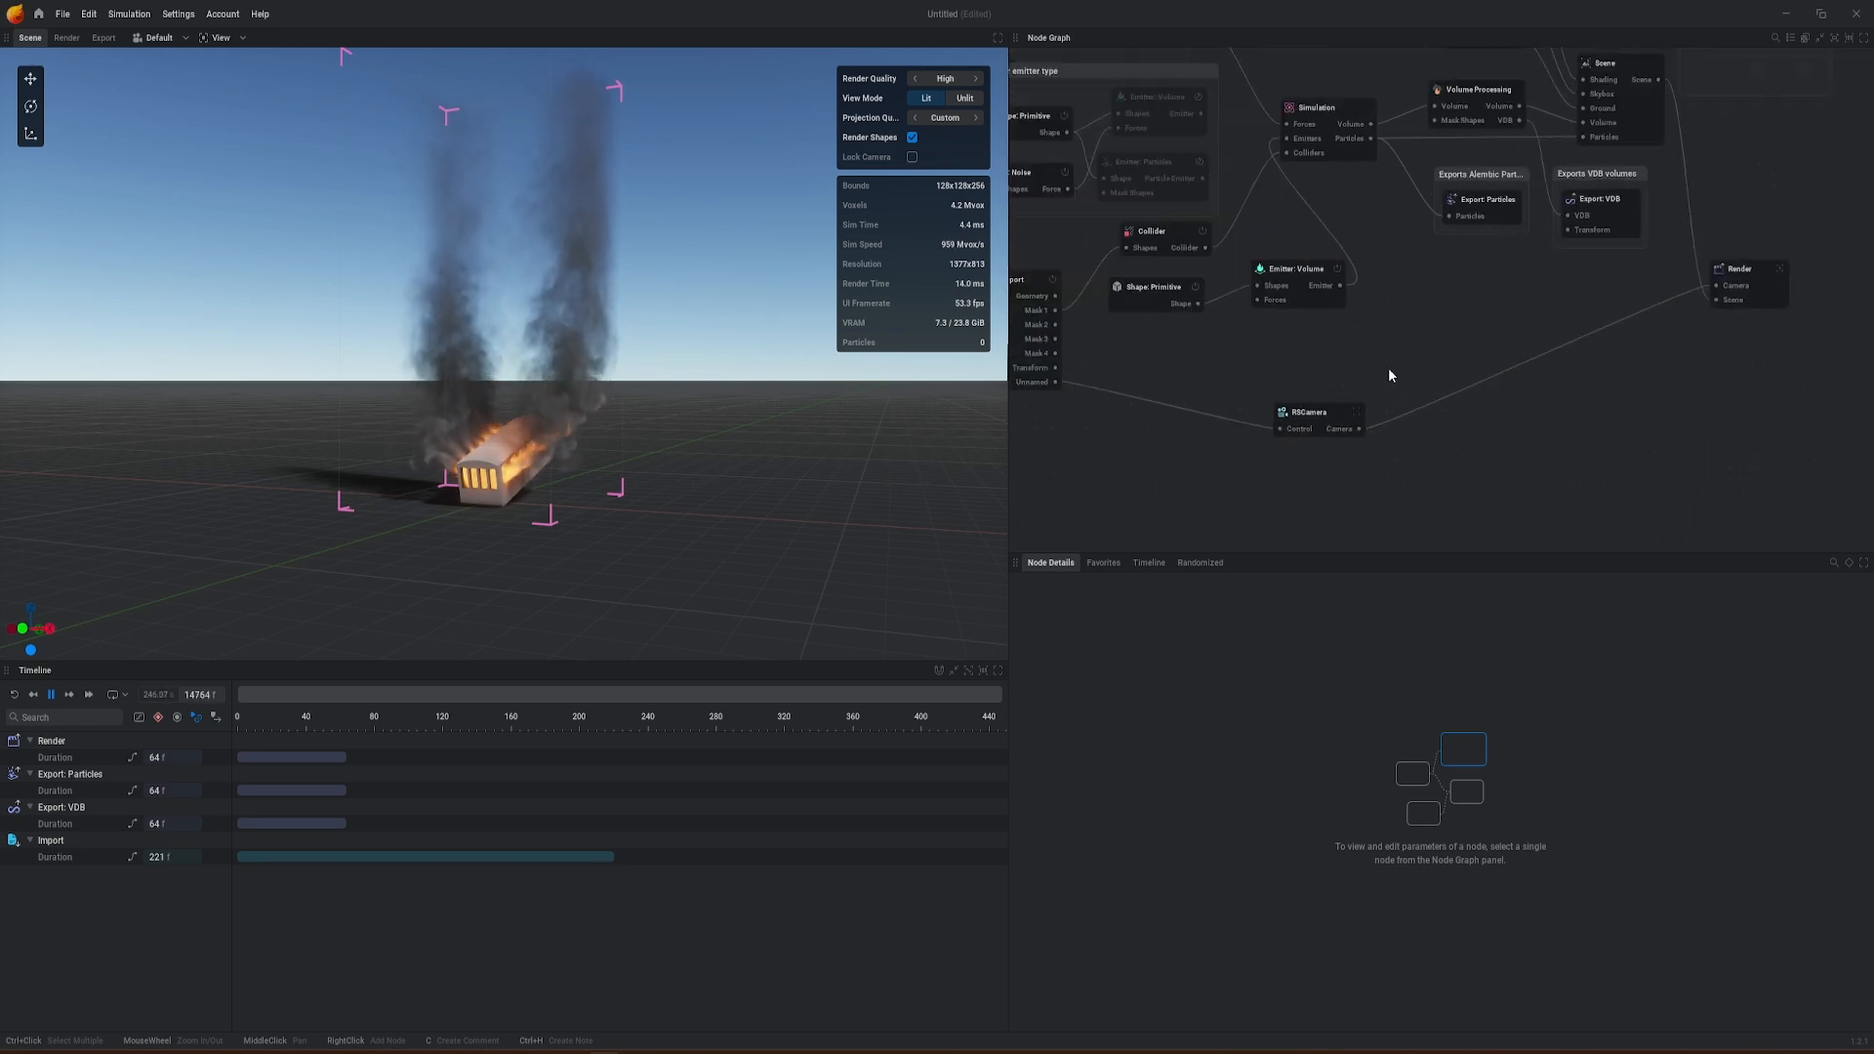
middle_click_drag(1389, 370, 1462, 362)
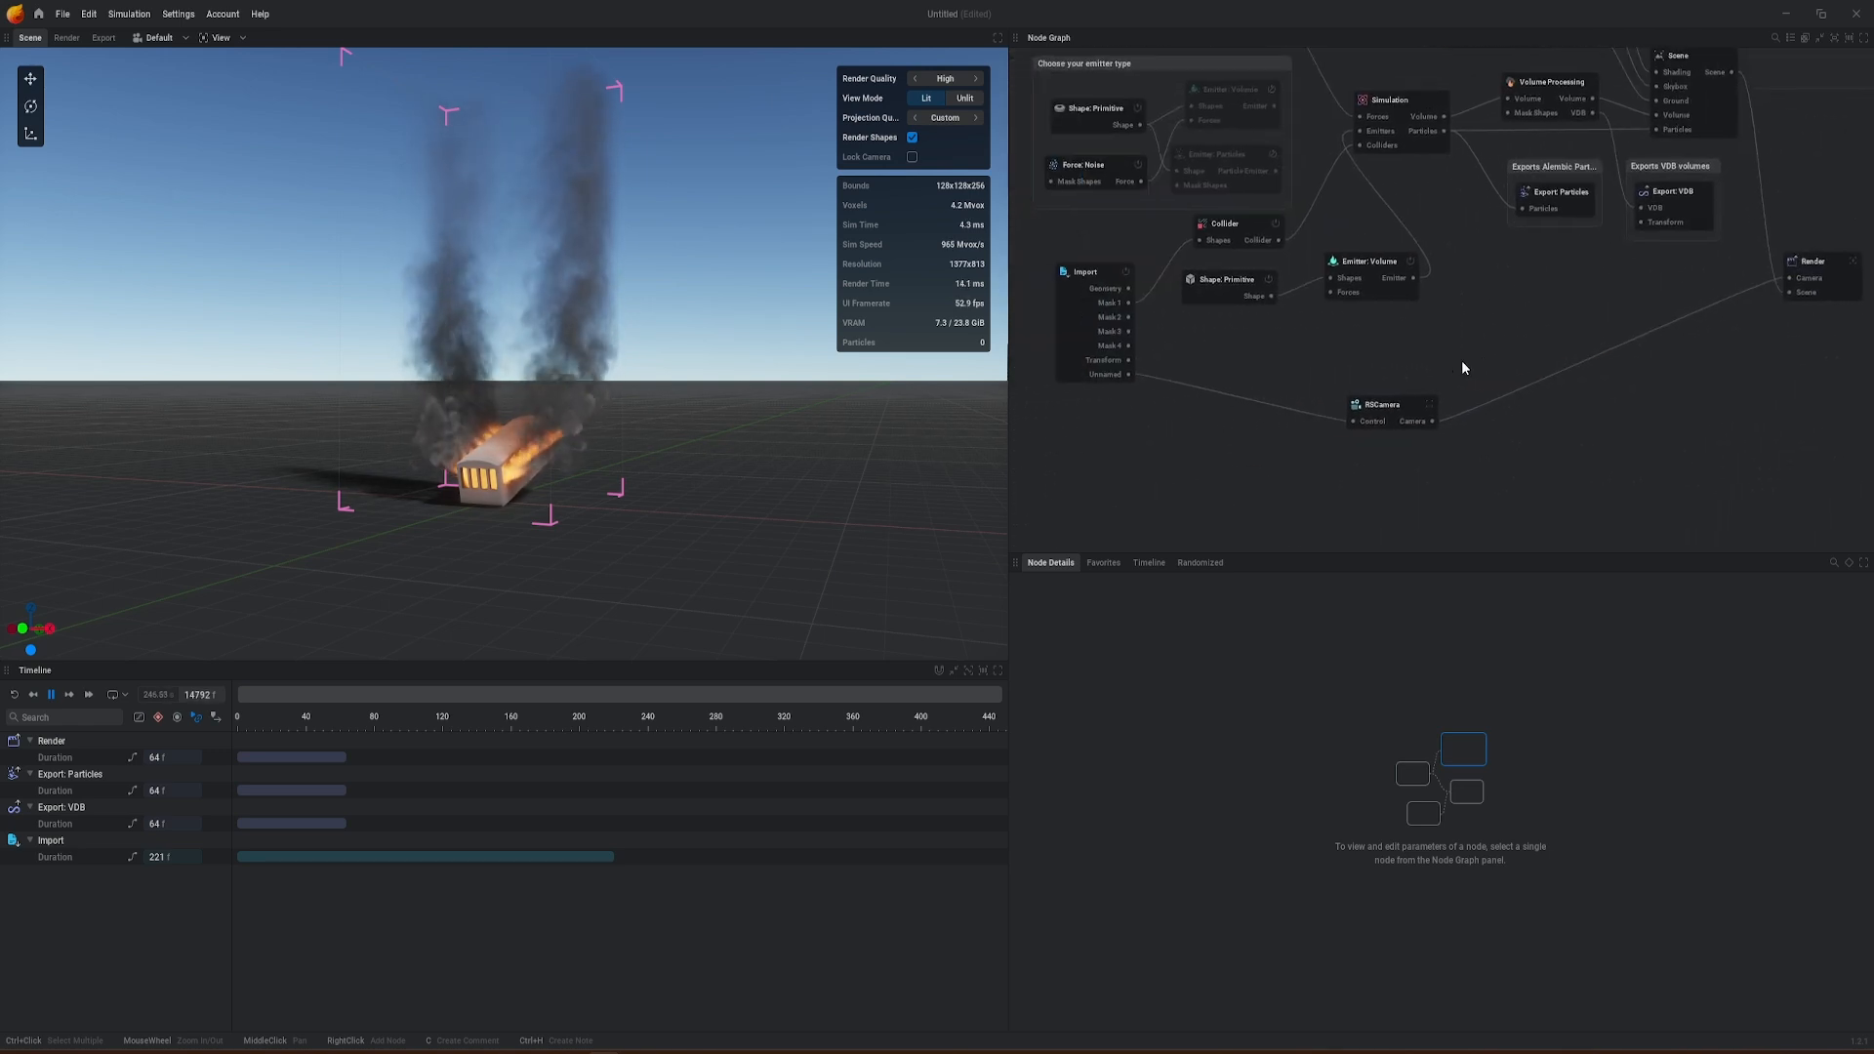
left_click(1099, 276)
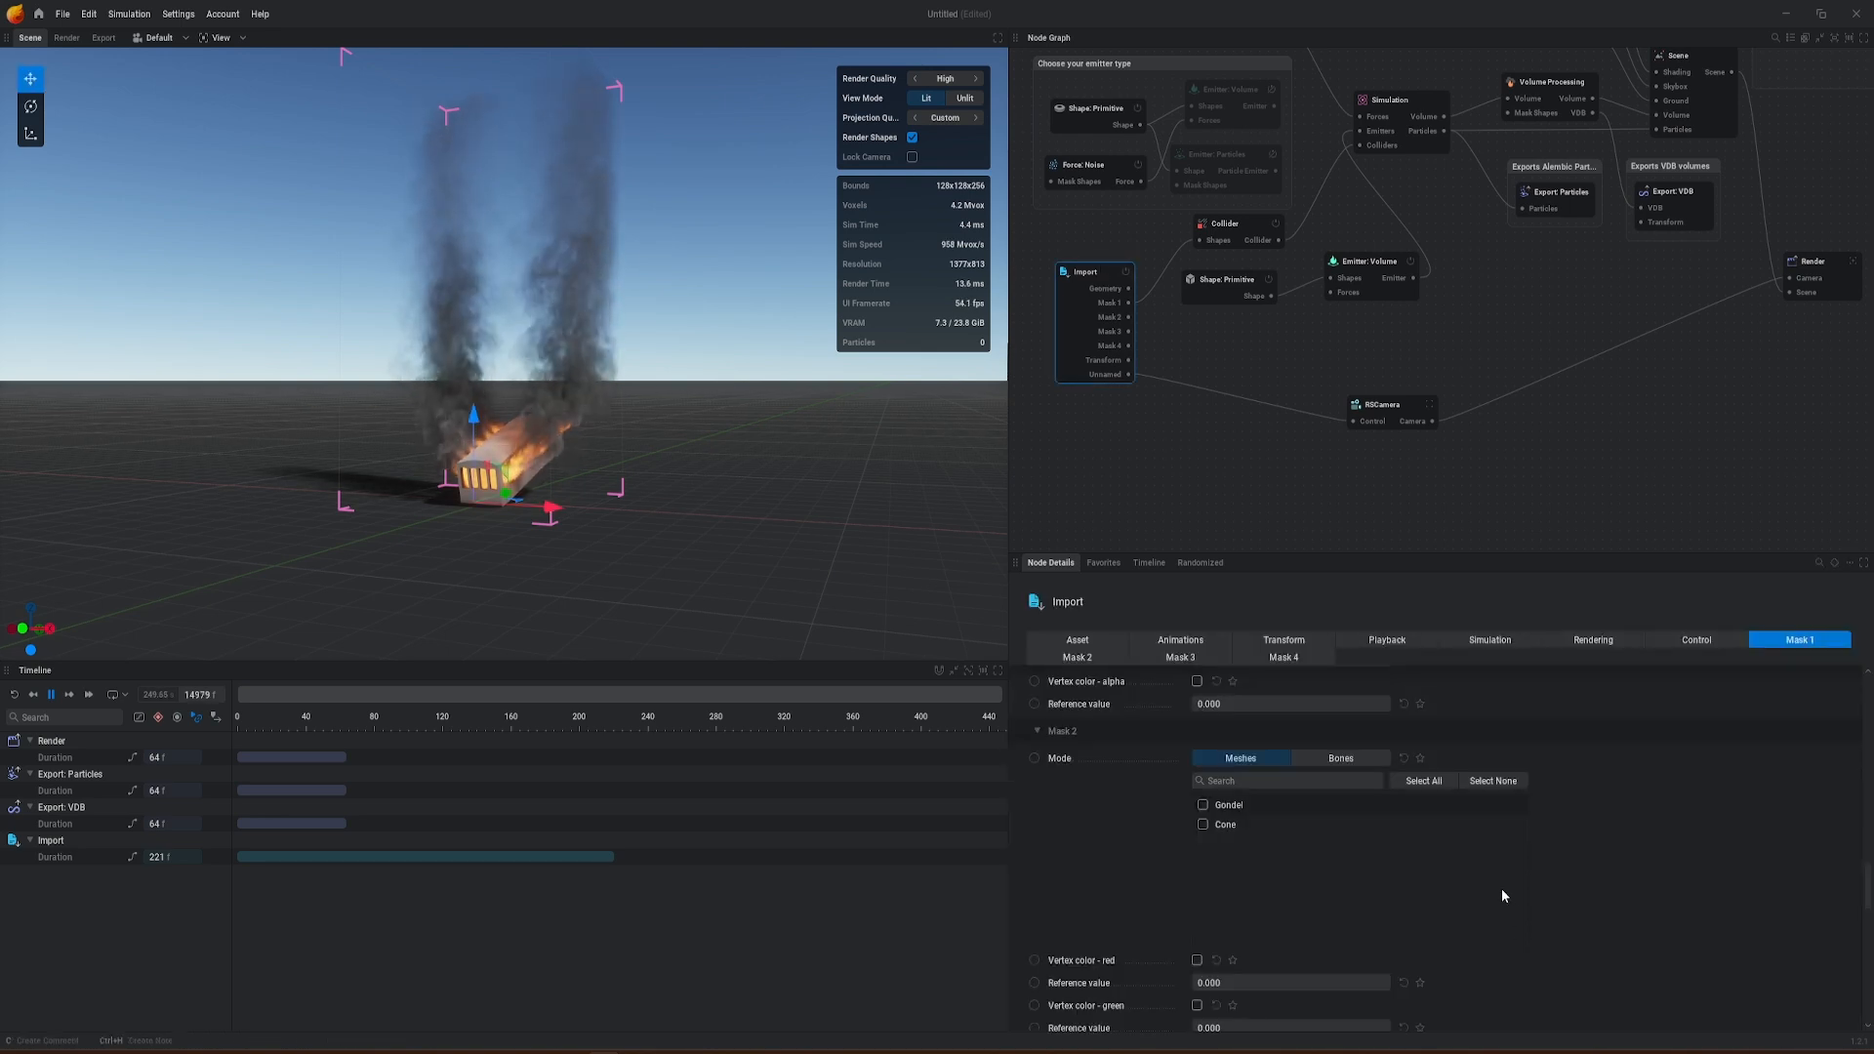
scroll(1502, 891, "down", 3)
middle_click_drag(1486, 327, 1477, 343)
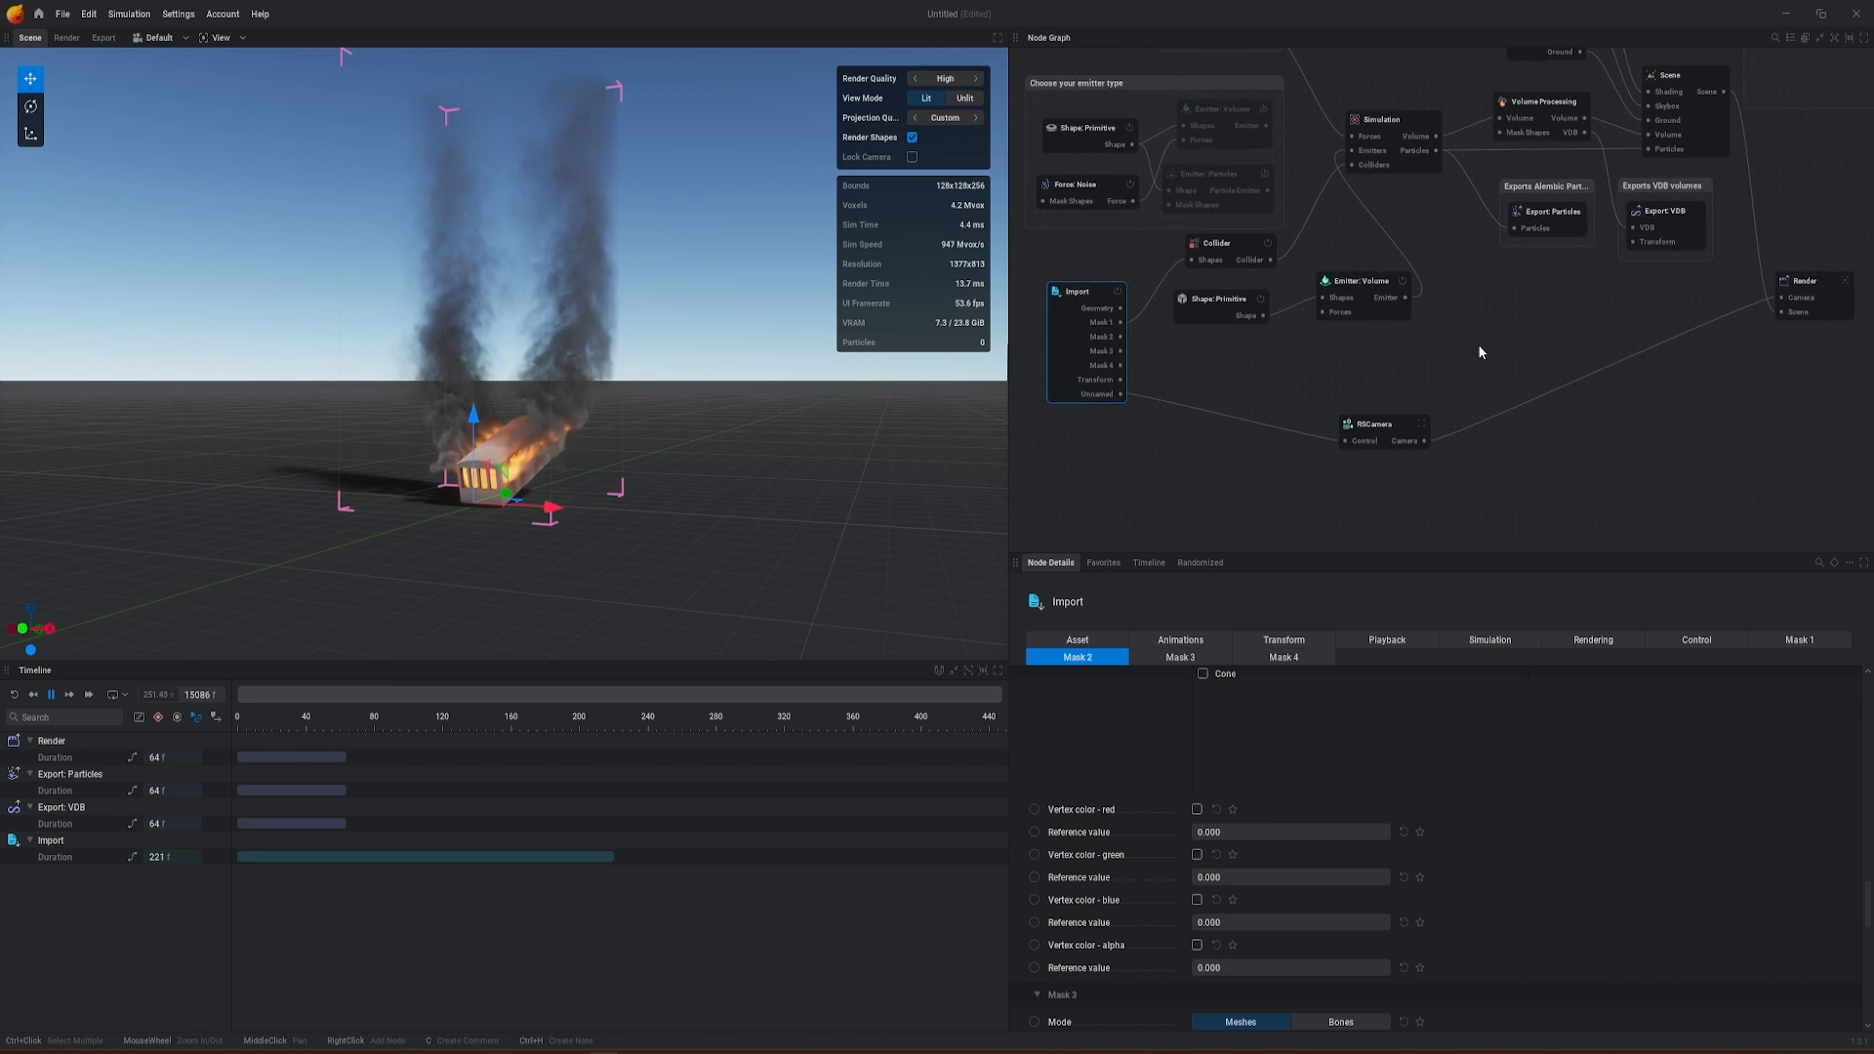
left_click(1385, 121)
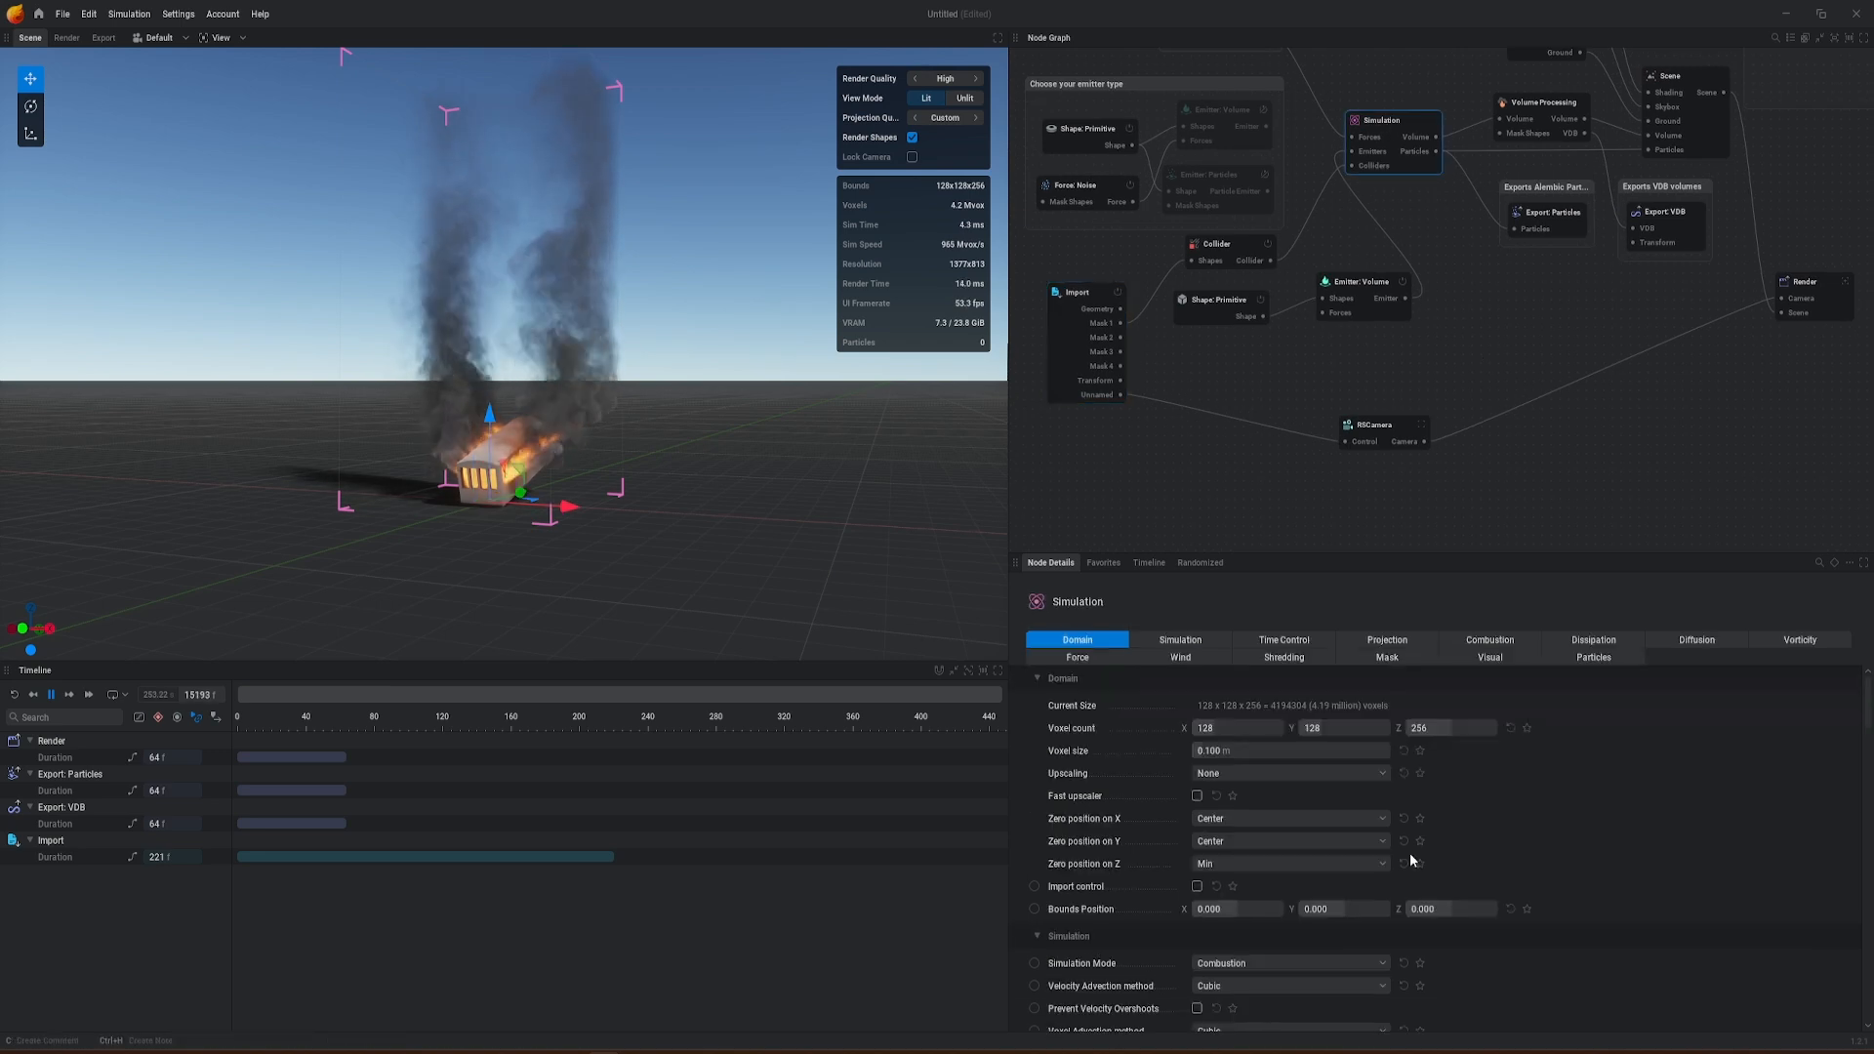
scroll(1417, 818, "down", 3)
scroll(1417, 818, "up", 2)
scroll(1418, 819, "up", 1)
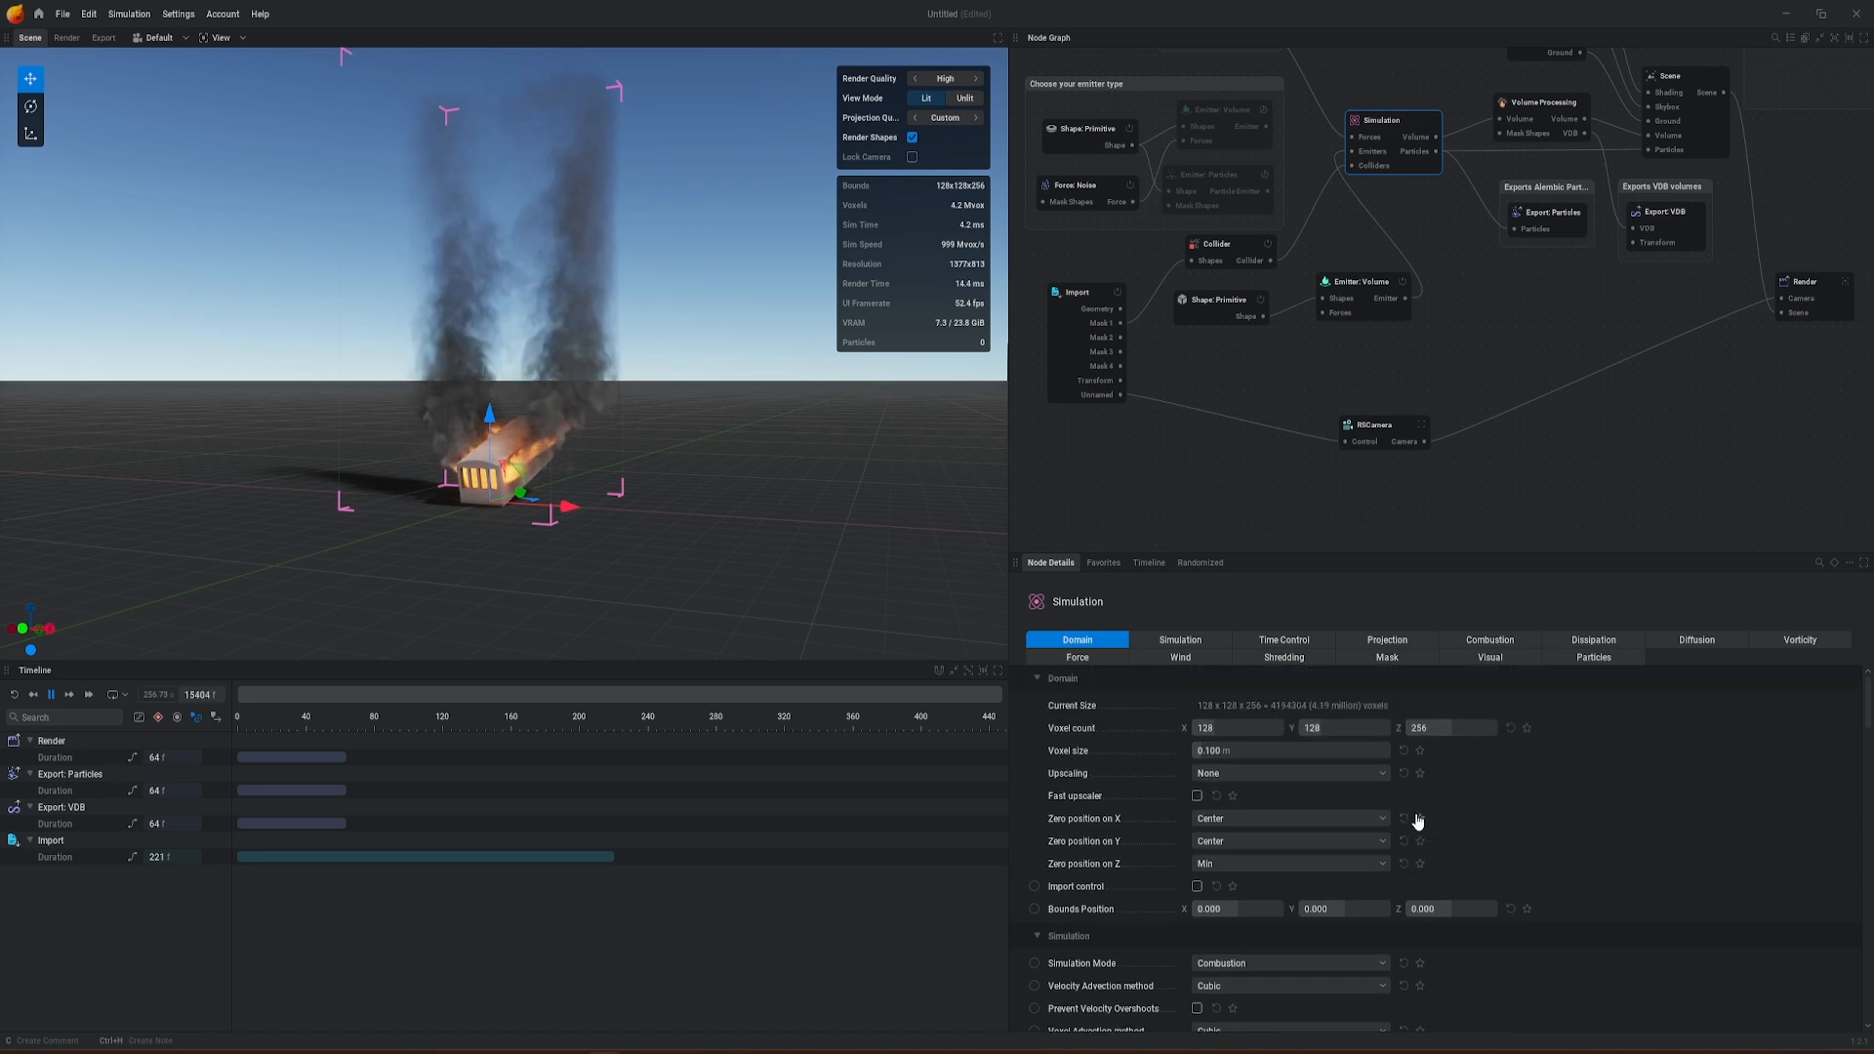
scroll(1442, 831, "down", 5)
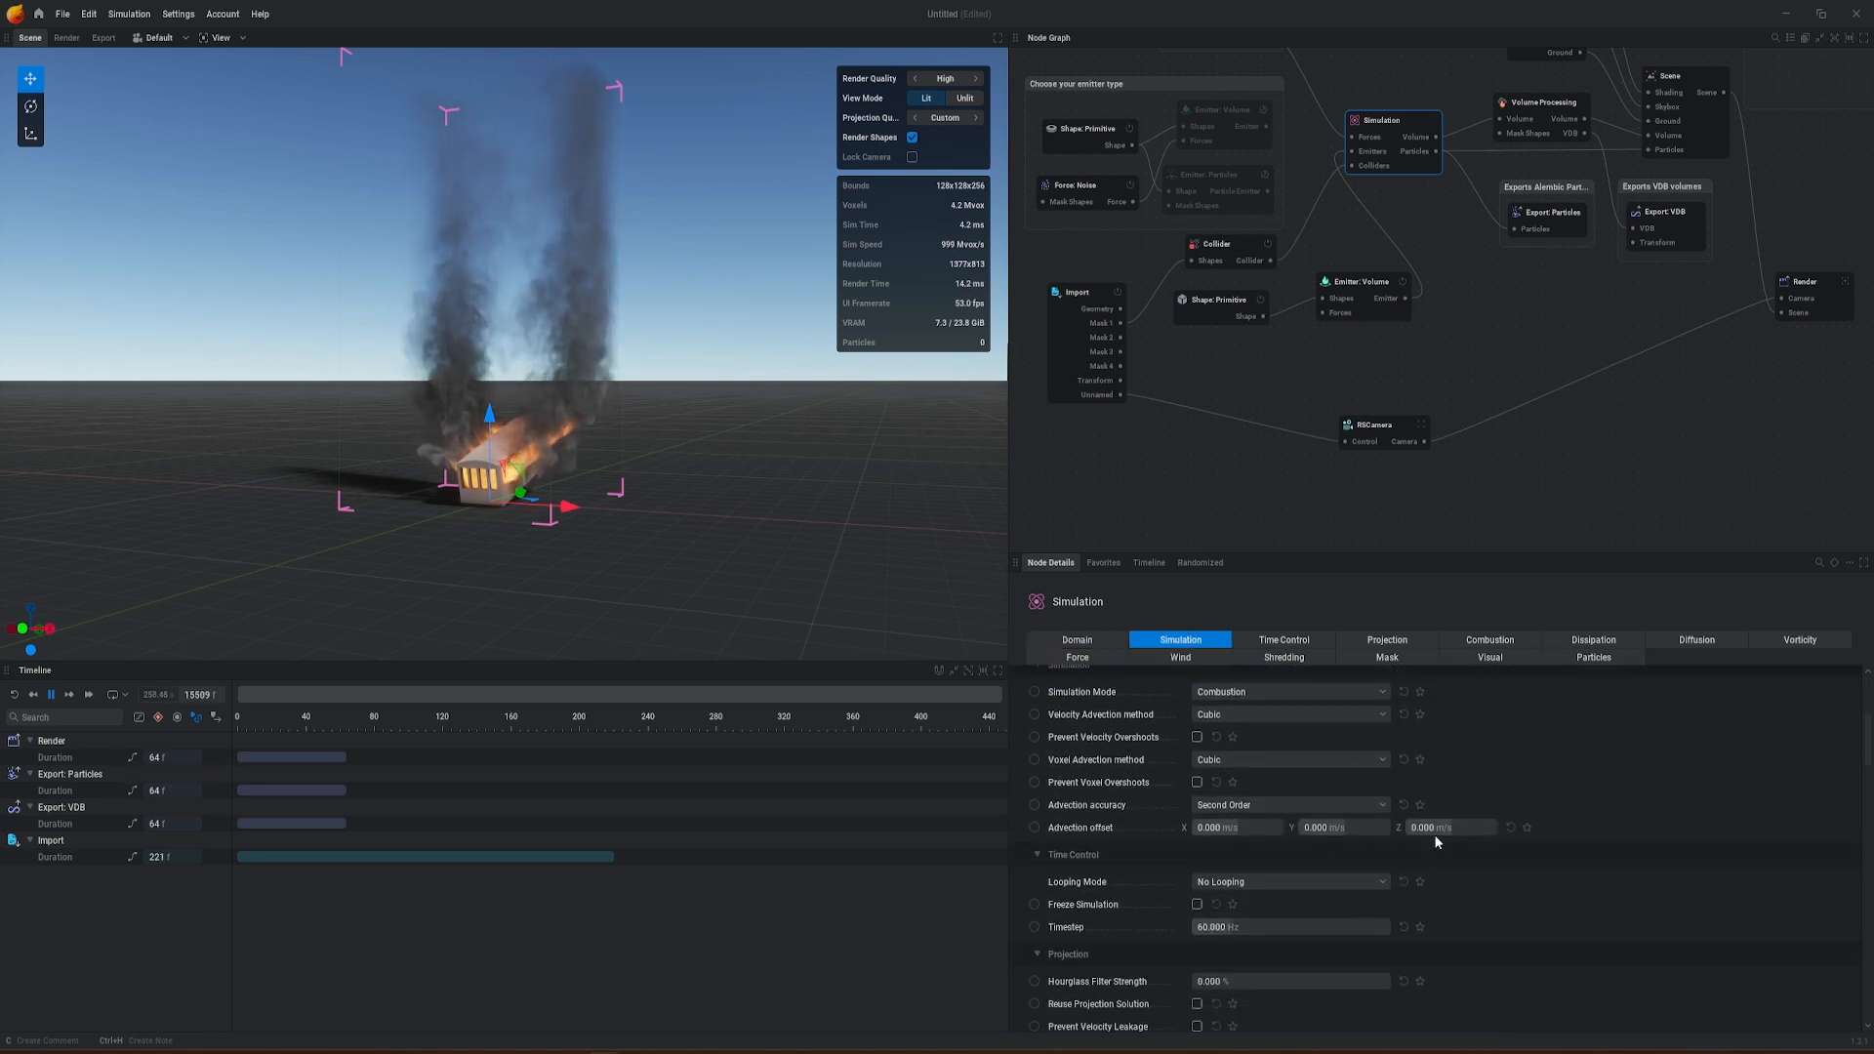
scroll(1223, 891, "down", 1)
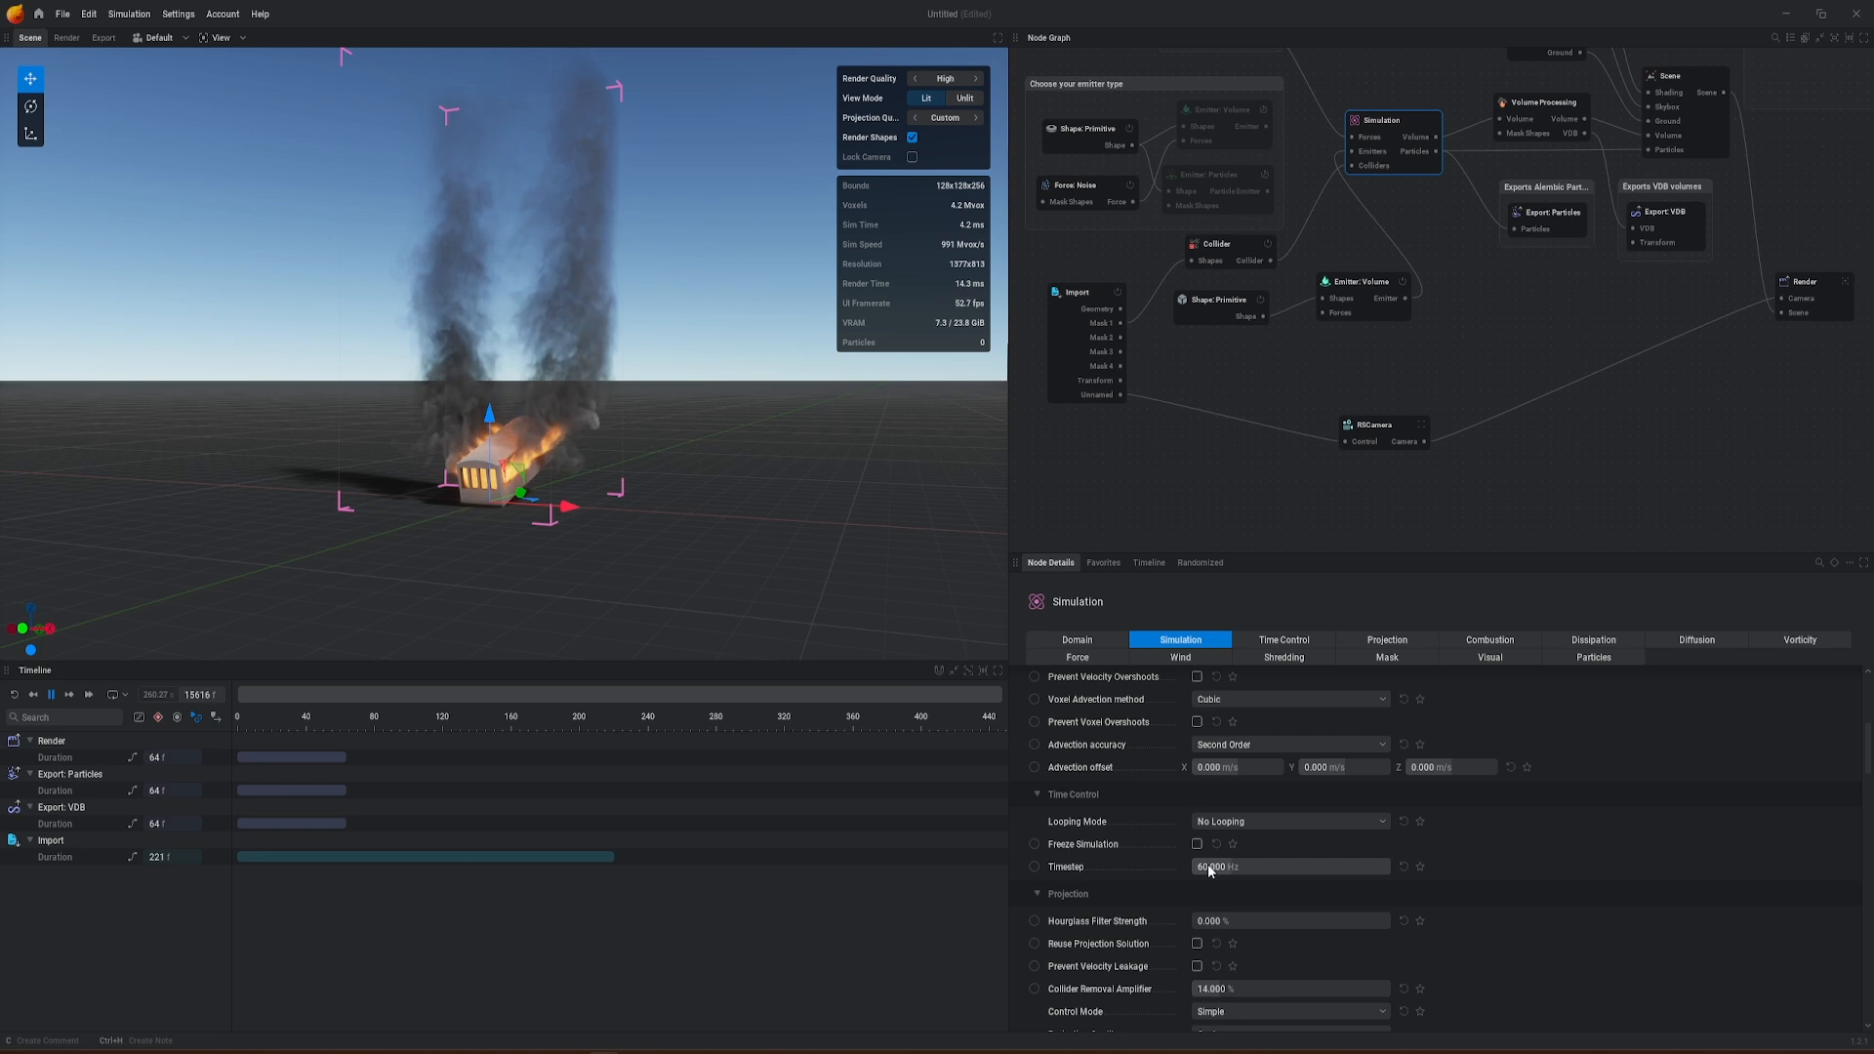
left_click(1225, 867)
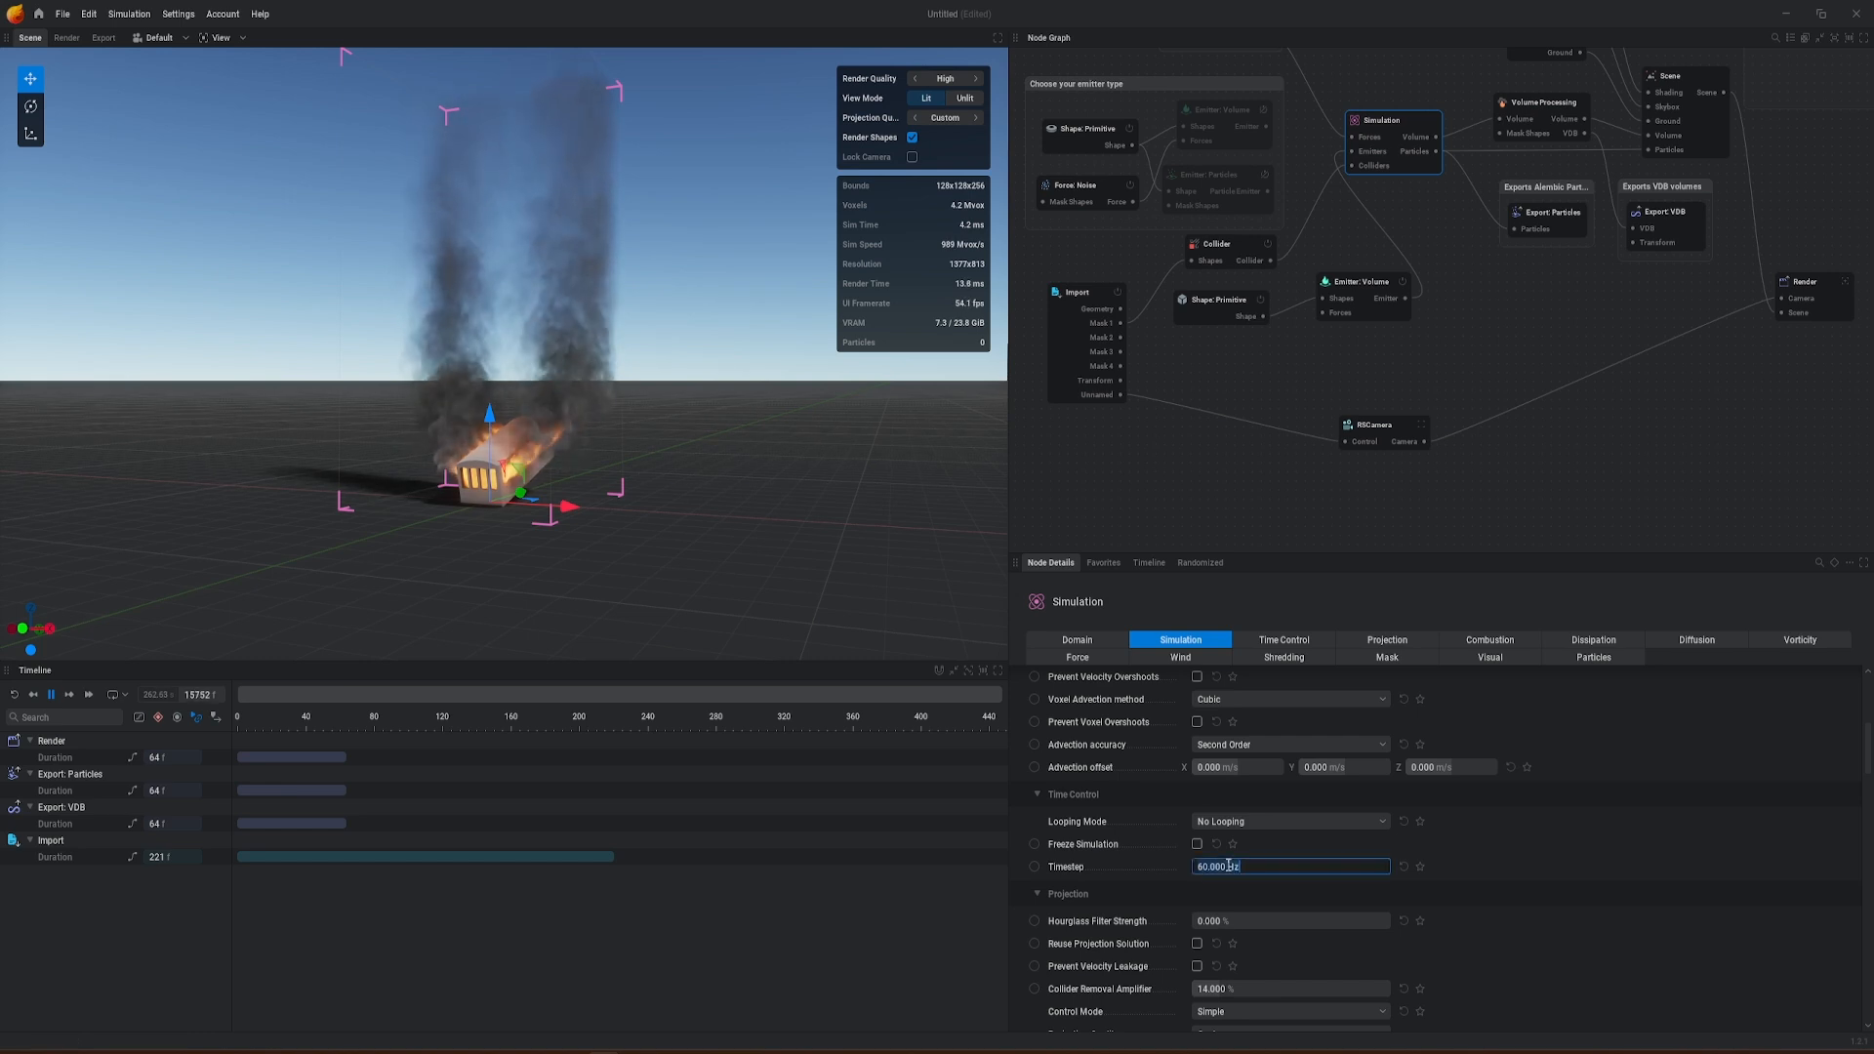
Step: Enable Override FPS in the Import node's playback settings and set its FPS to 25
left_click(1065, 297)
scroll(1367, 812, "down", 10)
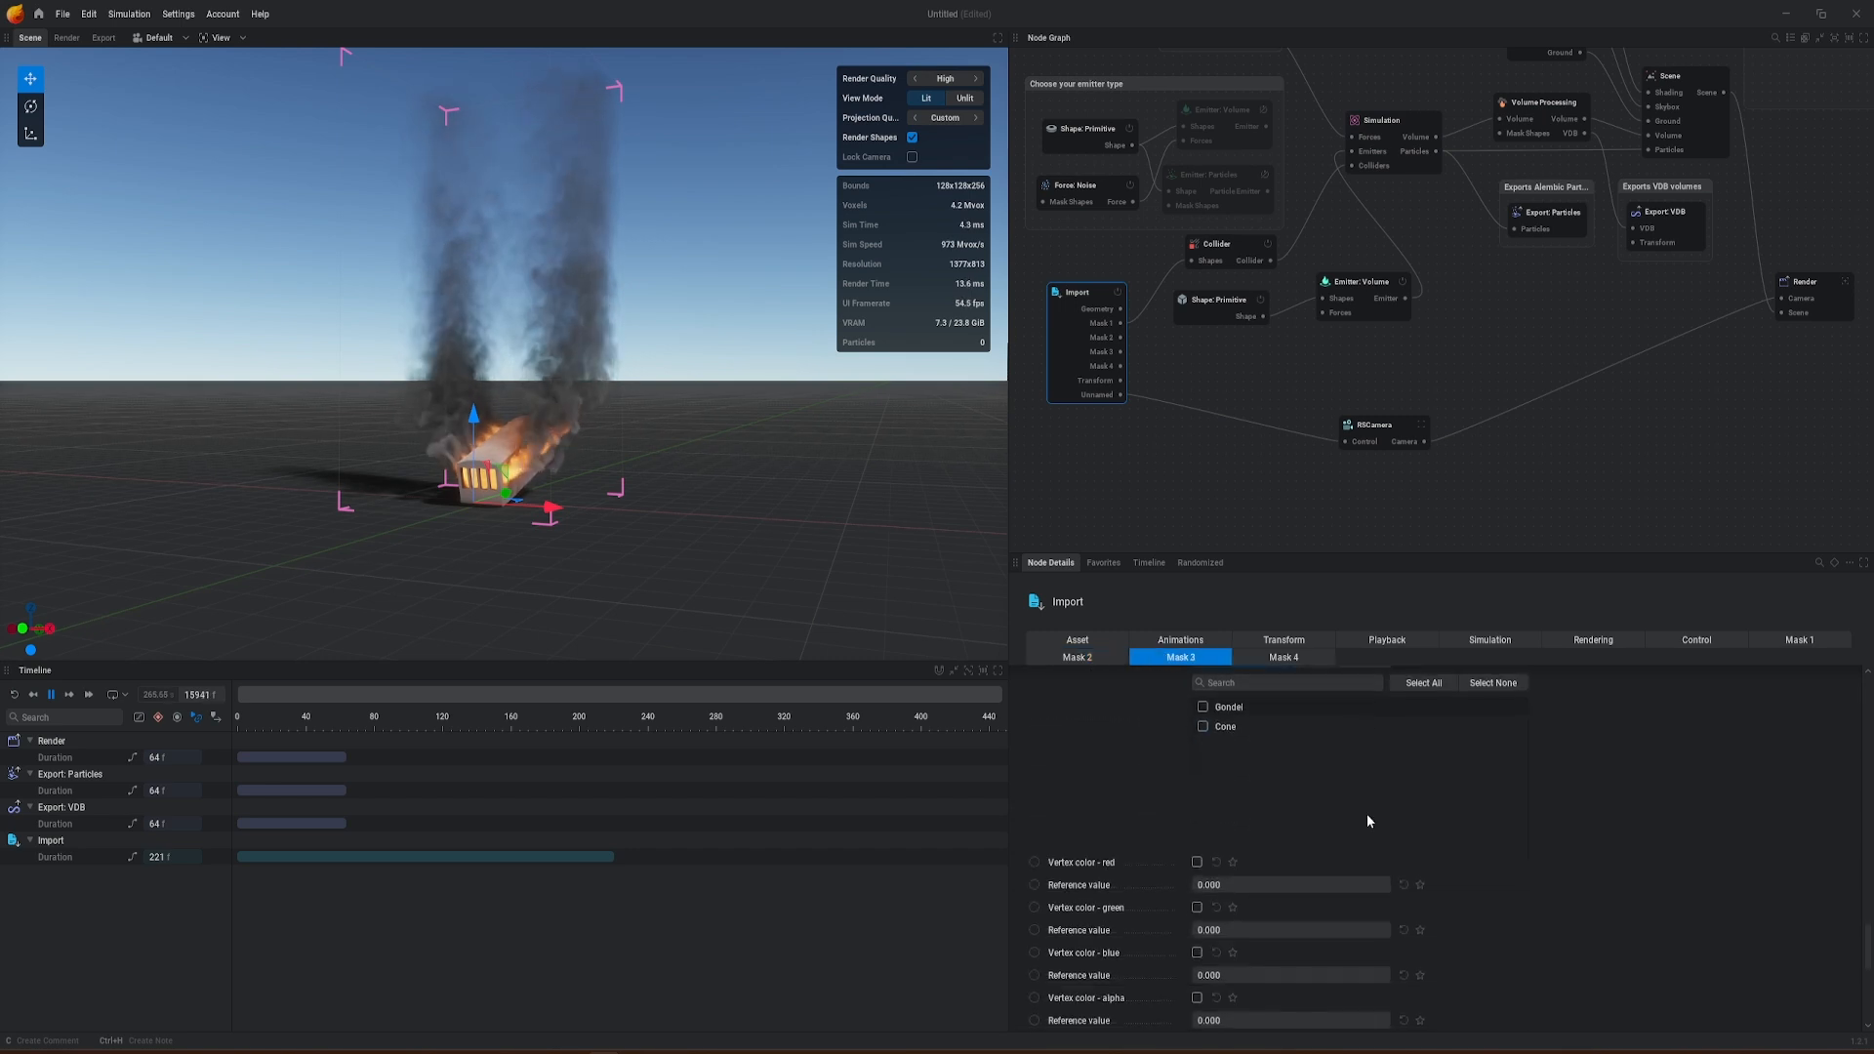
scroll(1368, 820, "up", 6)
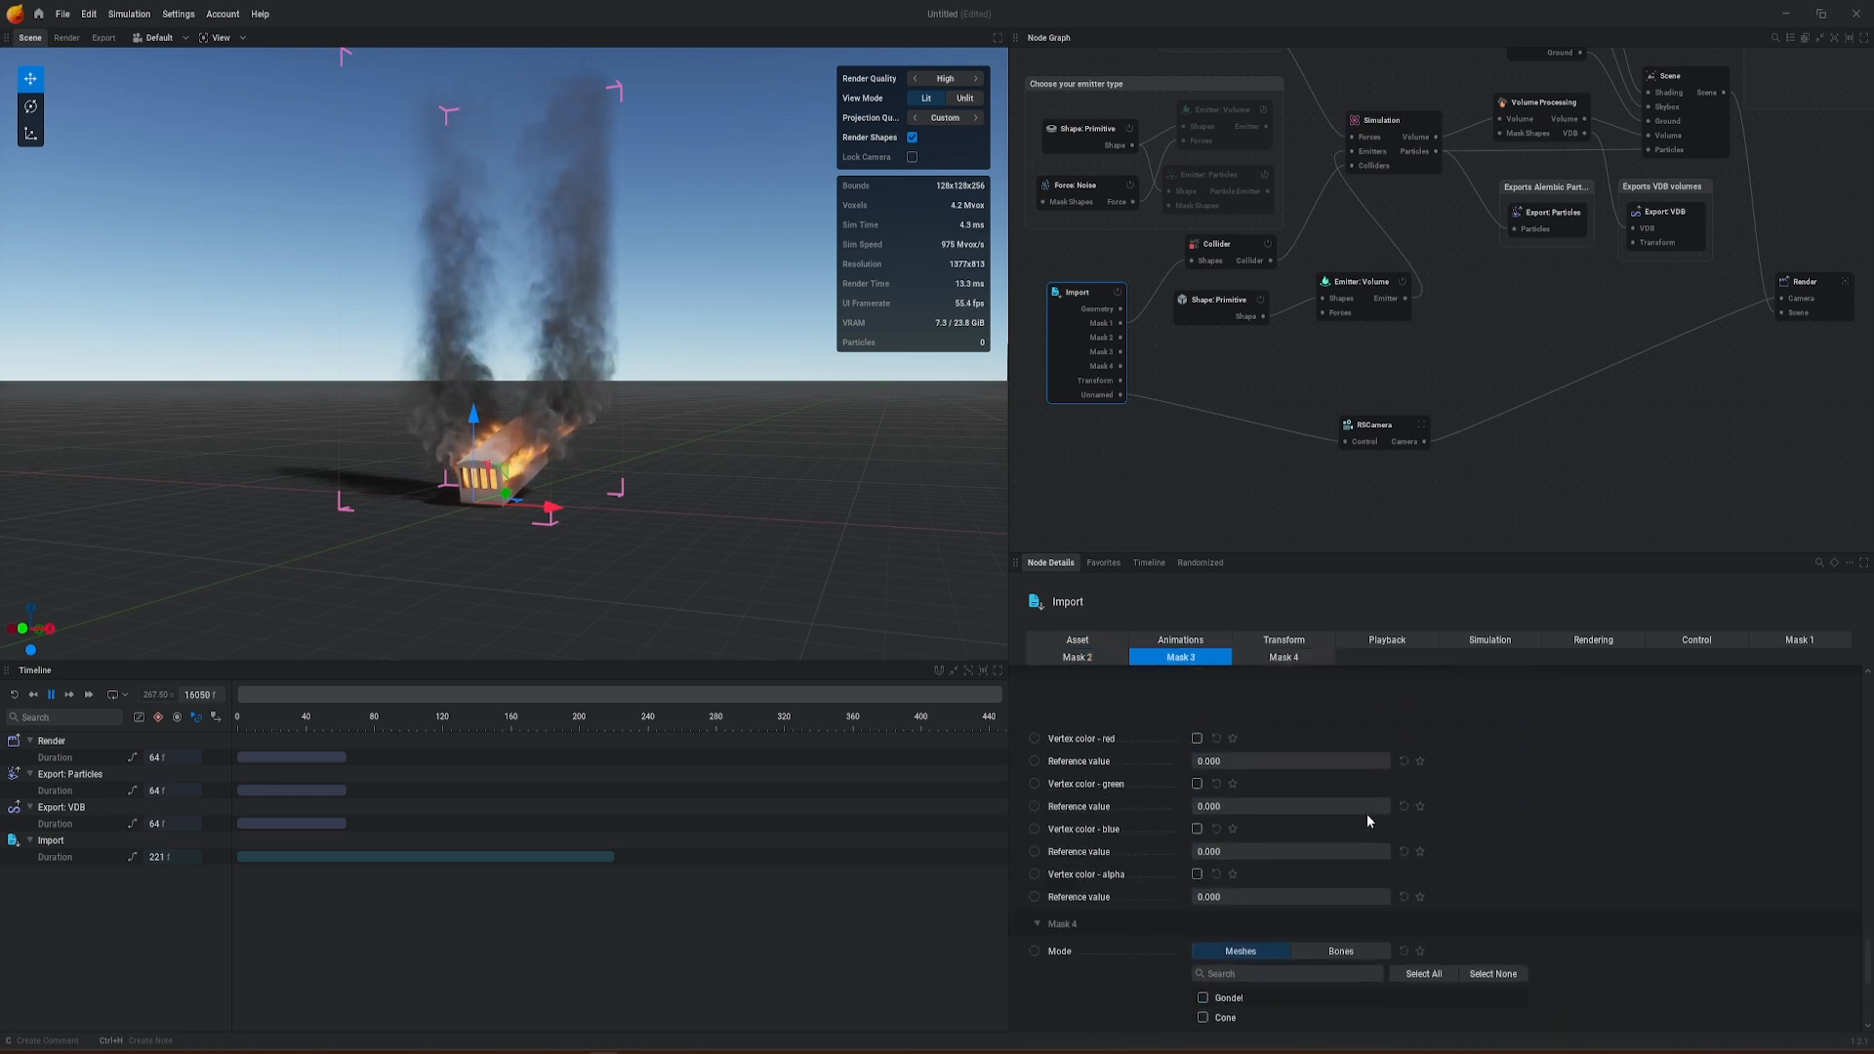
left_click(1195, 643)
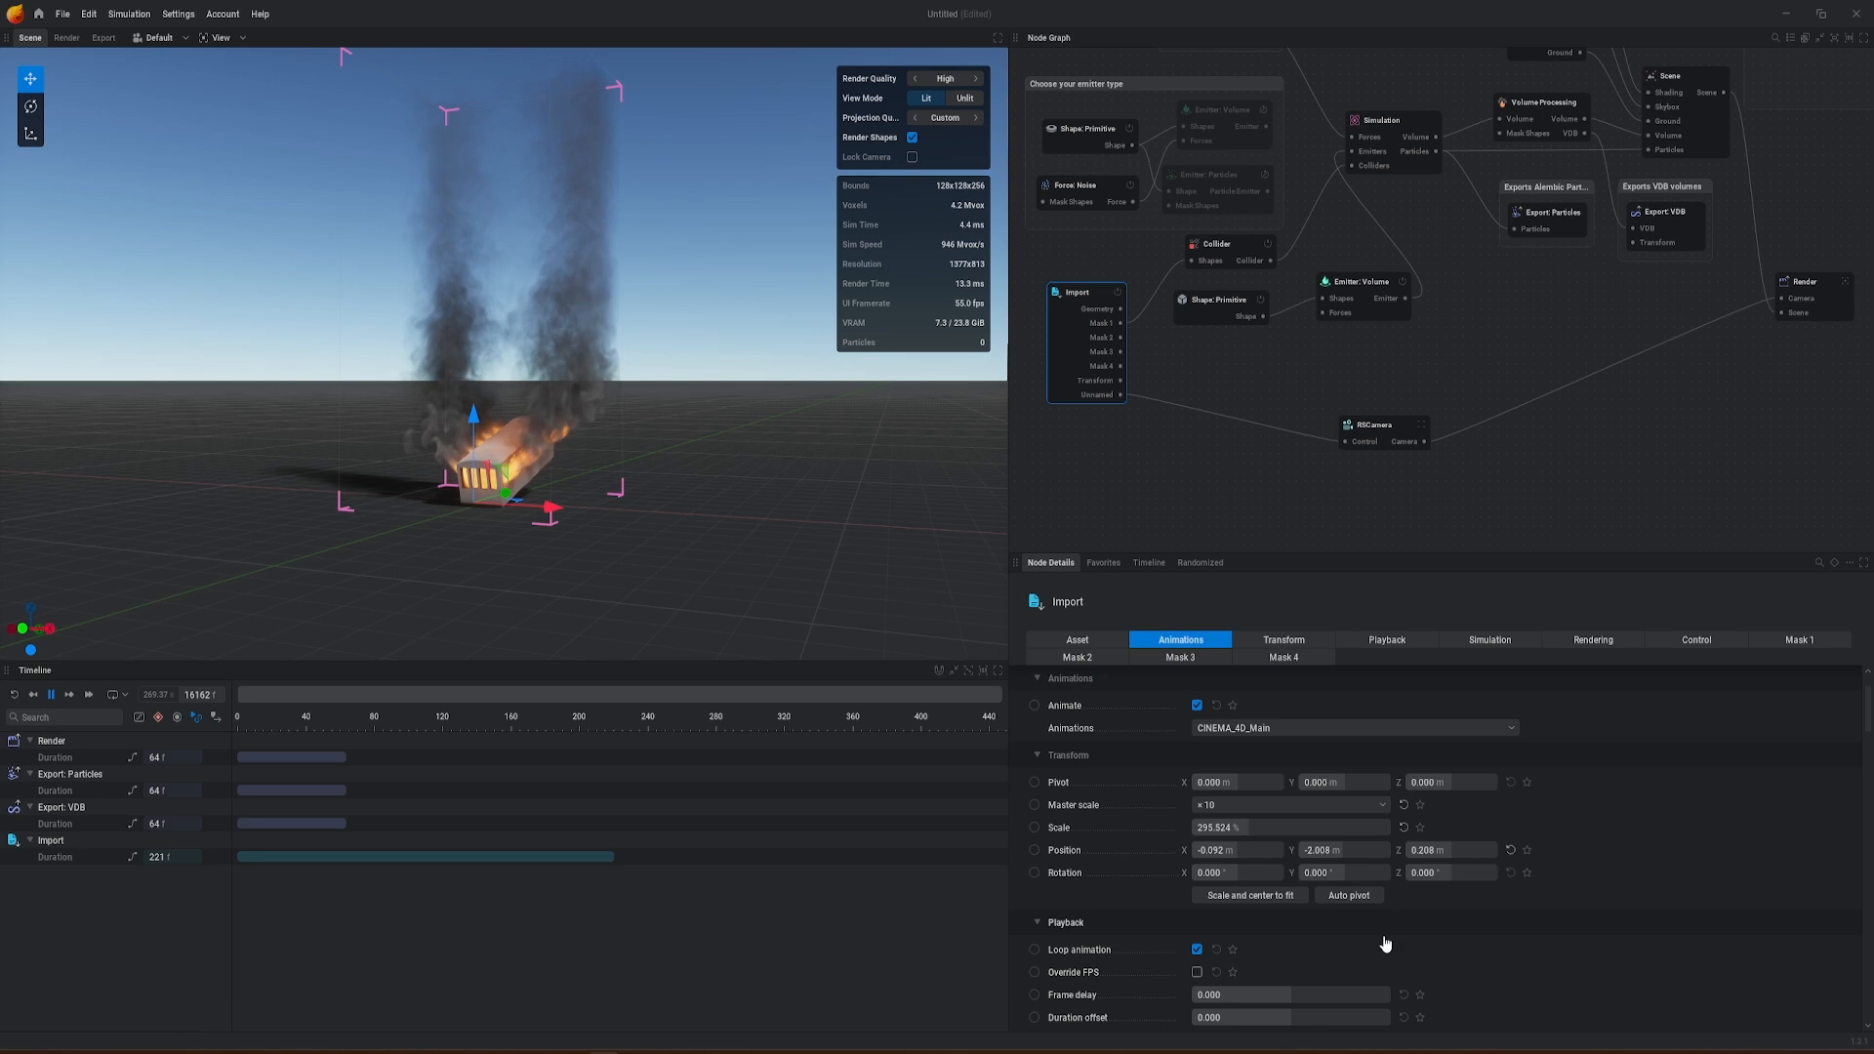
scroll(1353, 952, "down", 3)
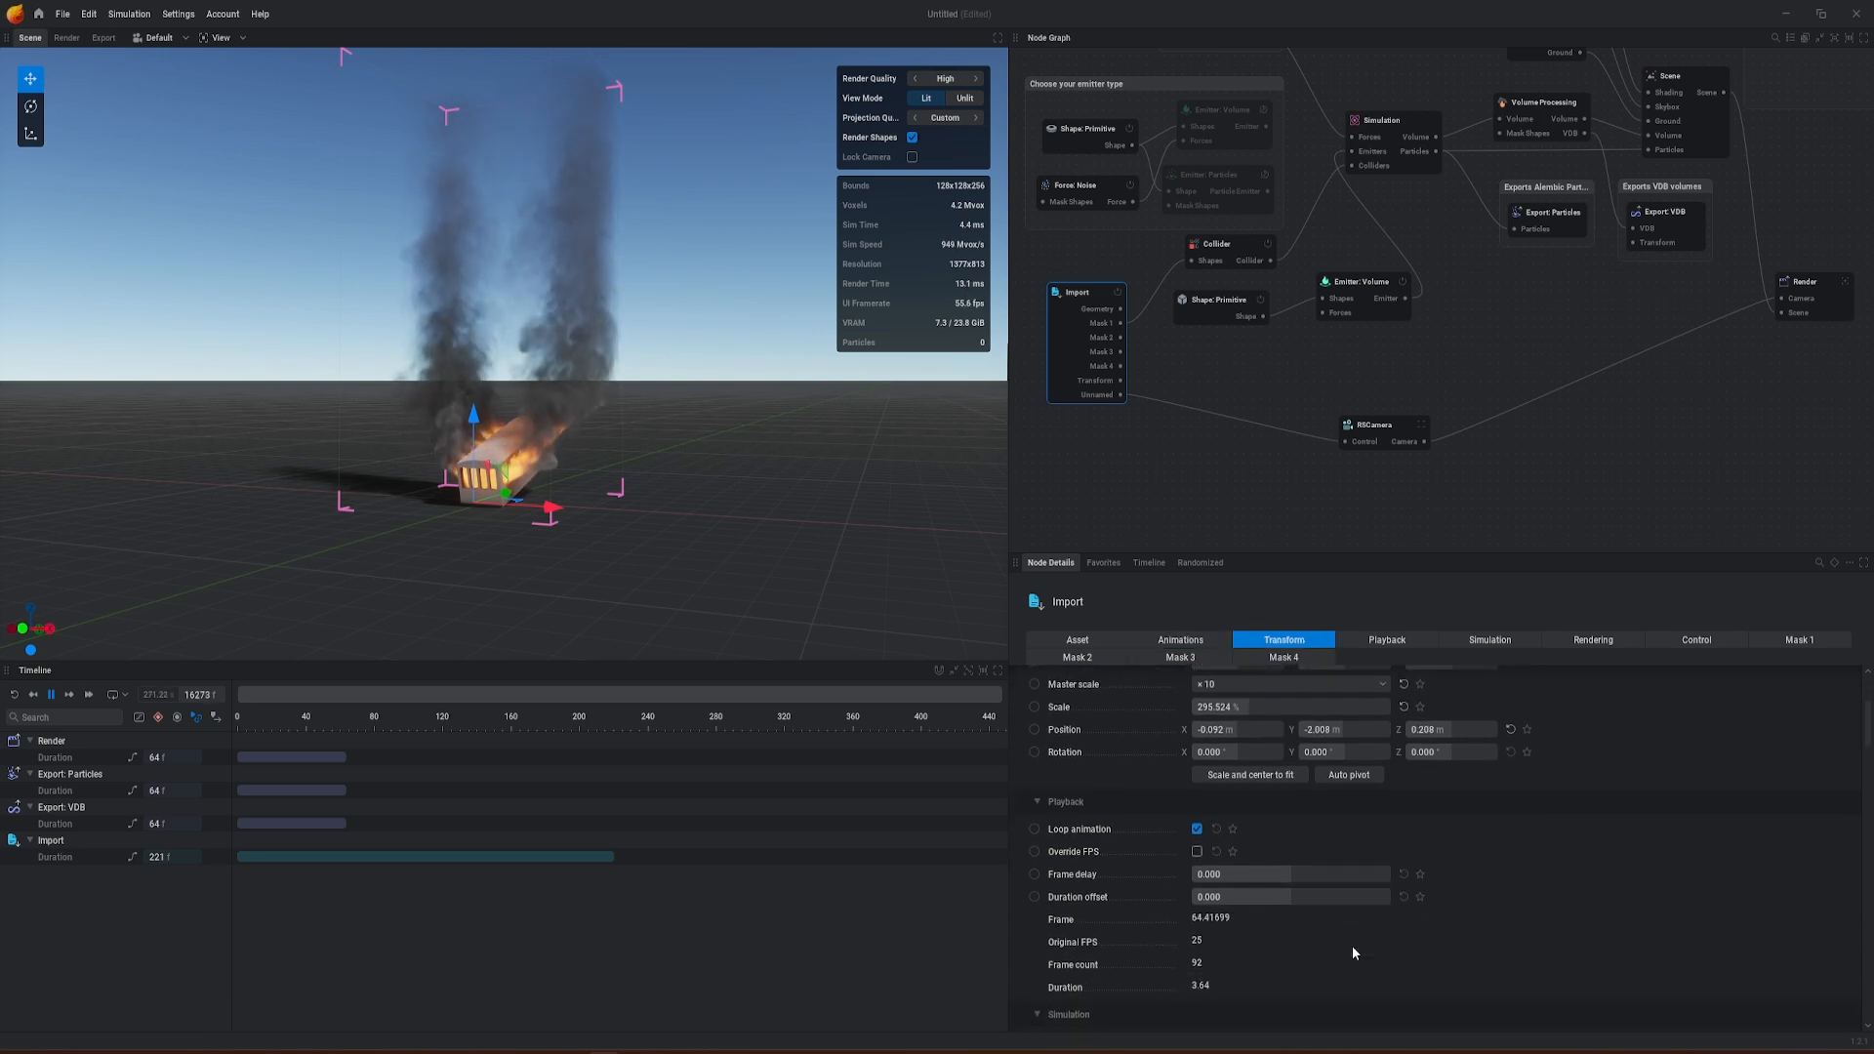
scroll(1247, 913, "down", 1)
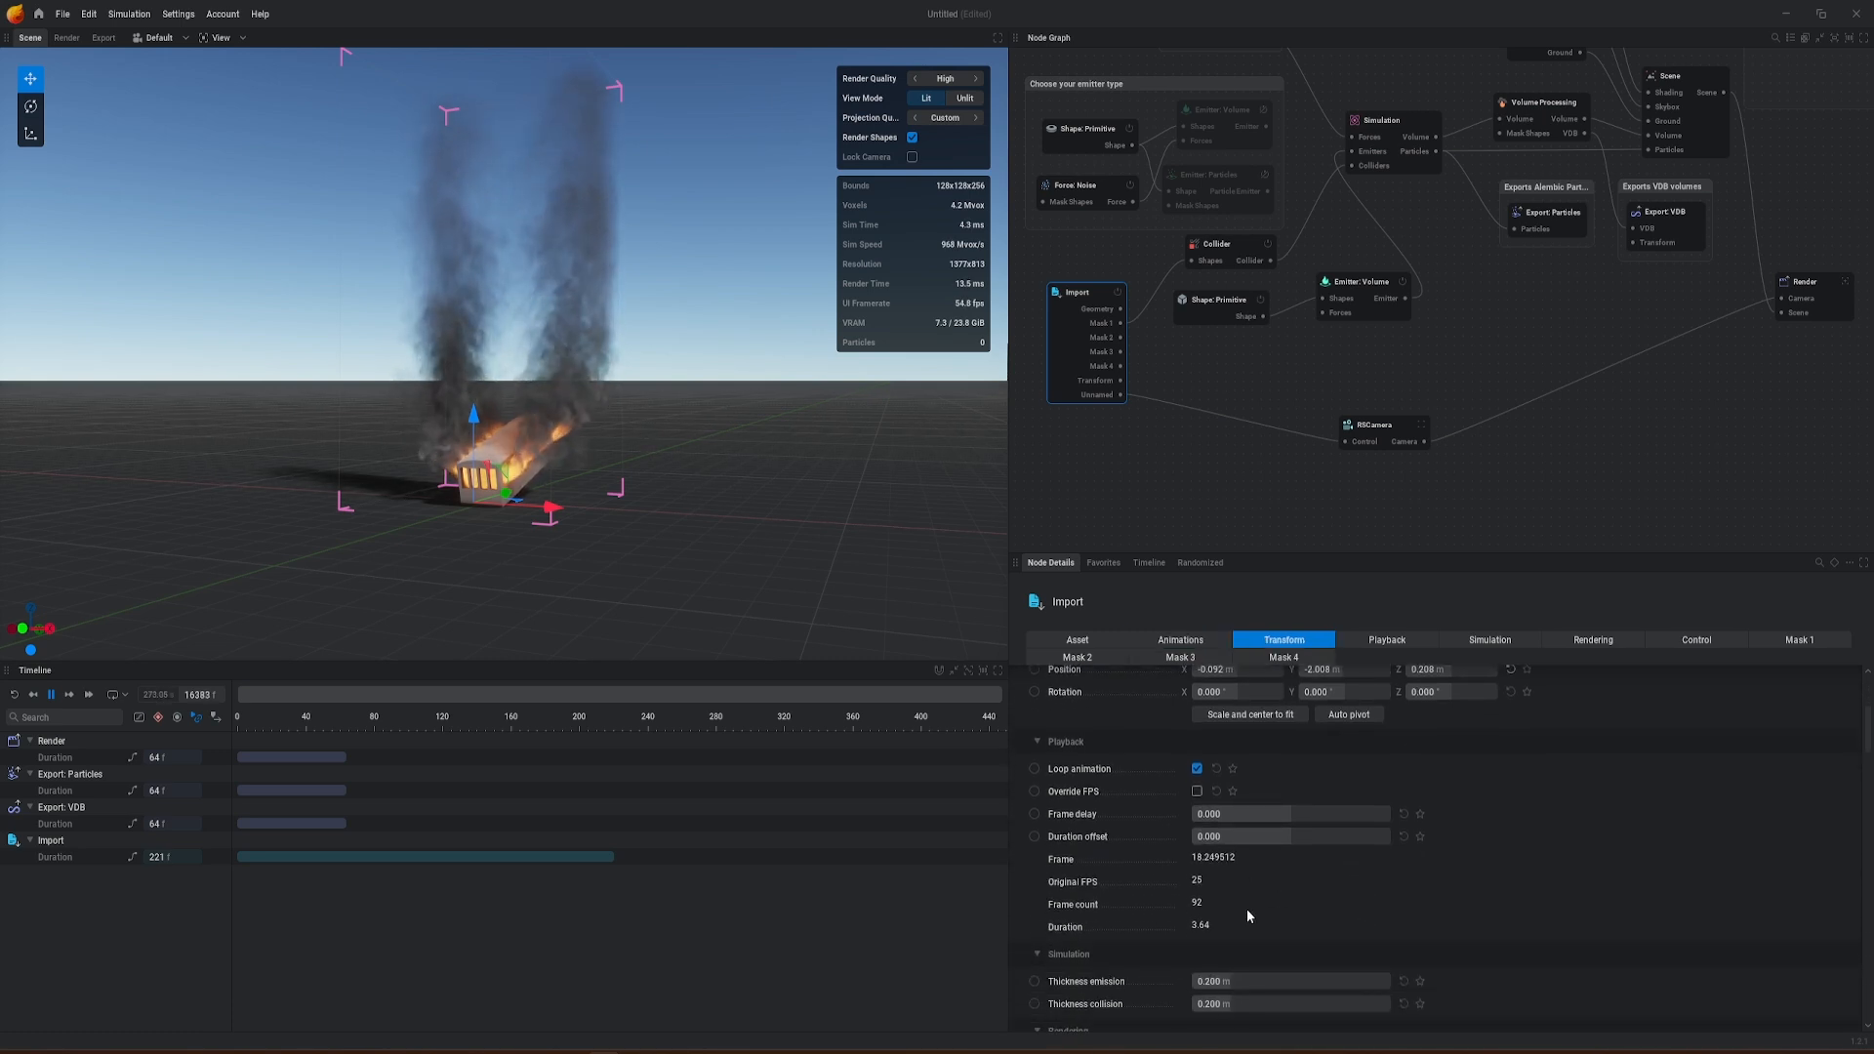
left_click(1197, 793)
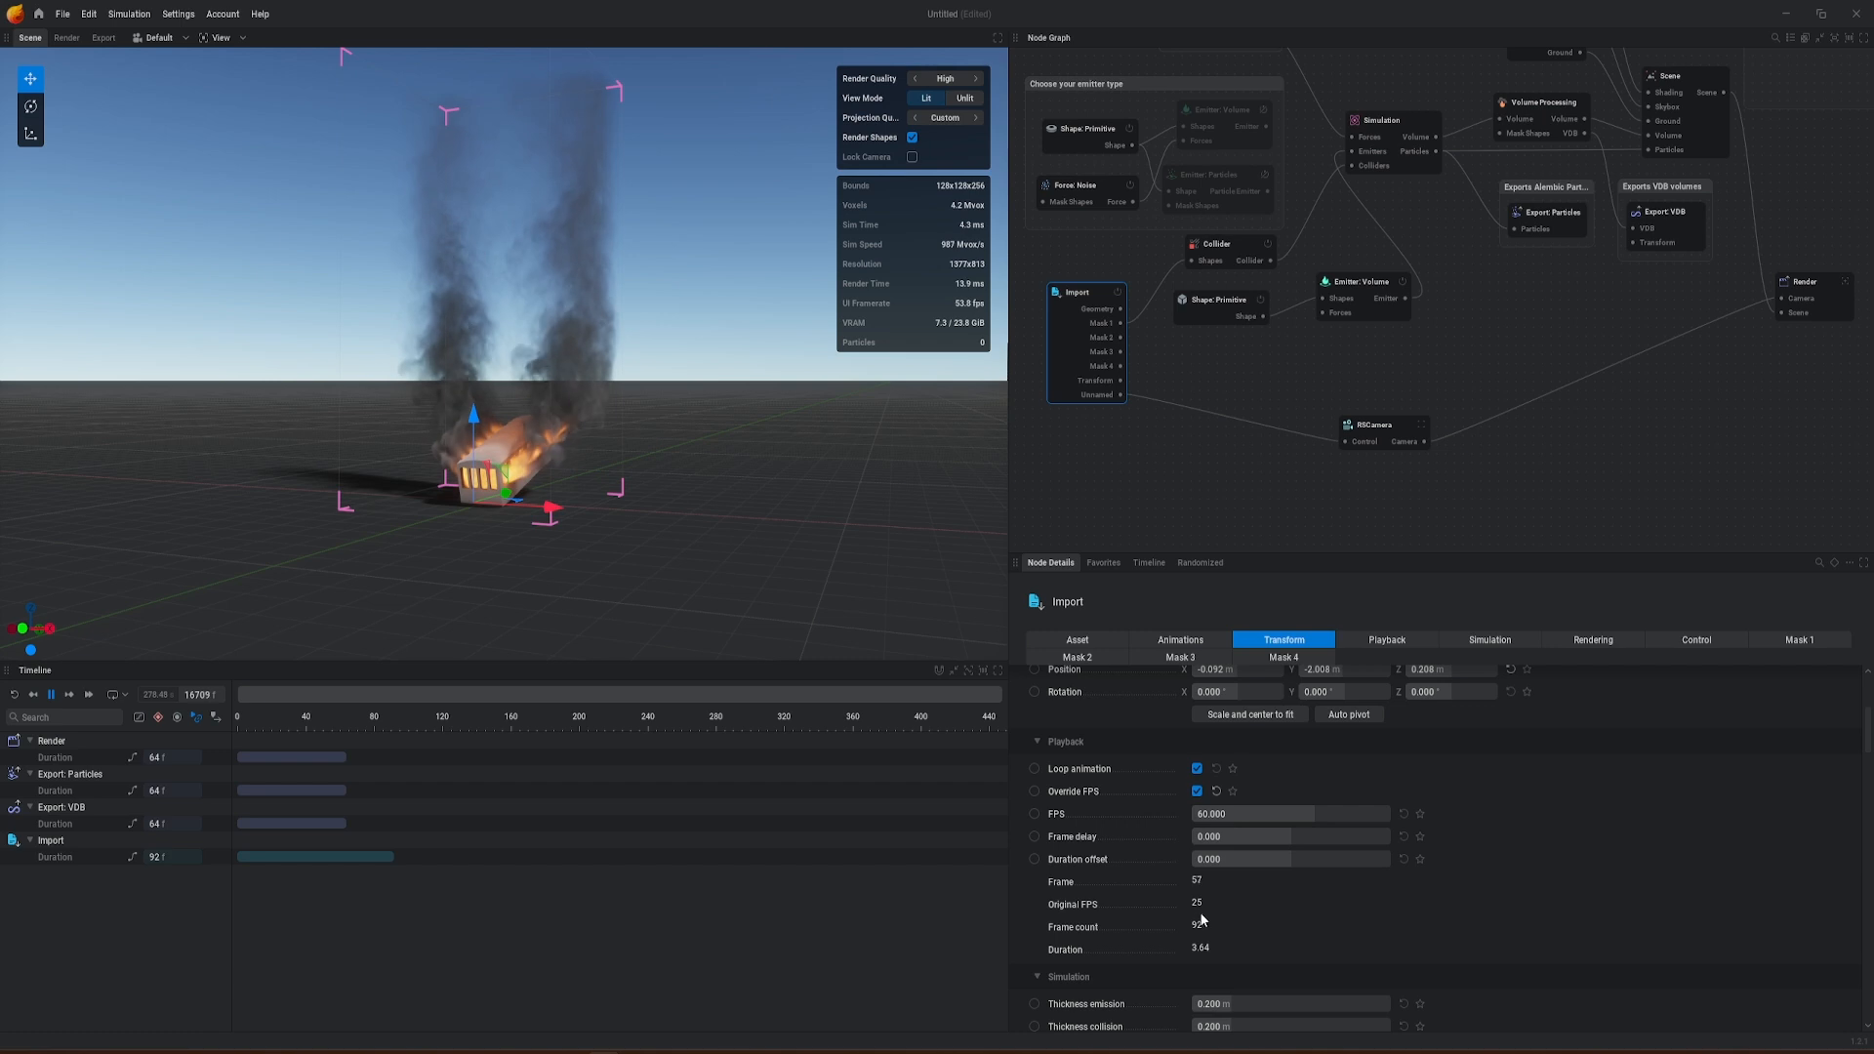
left_click(1210, 817)
type("25")
key("Return")
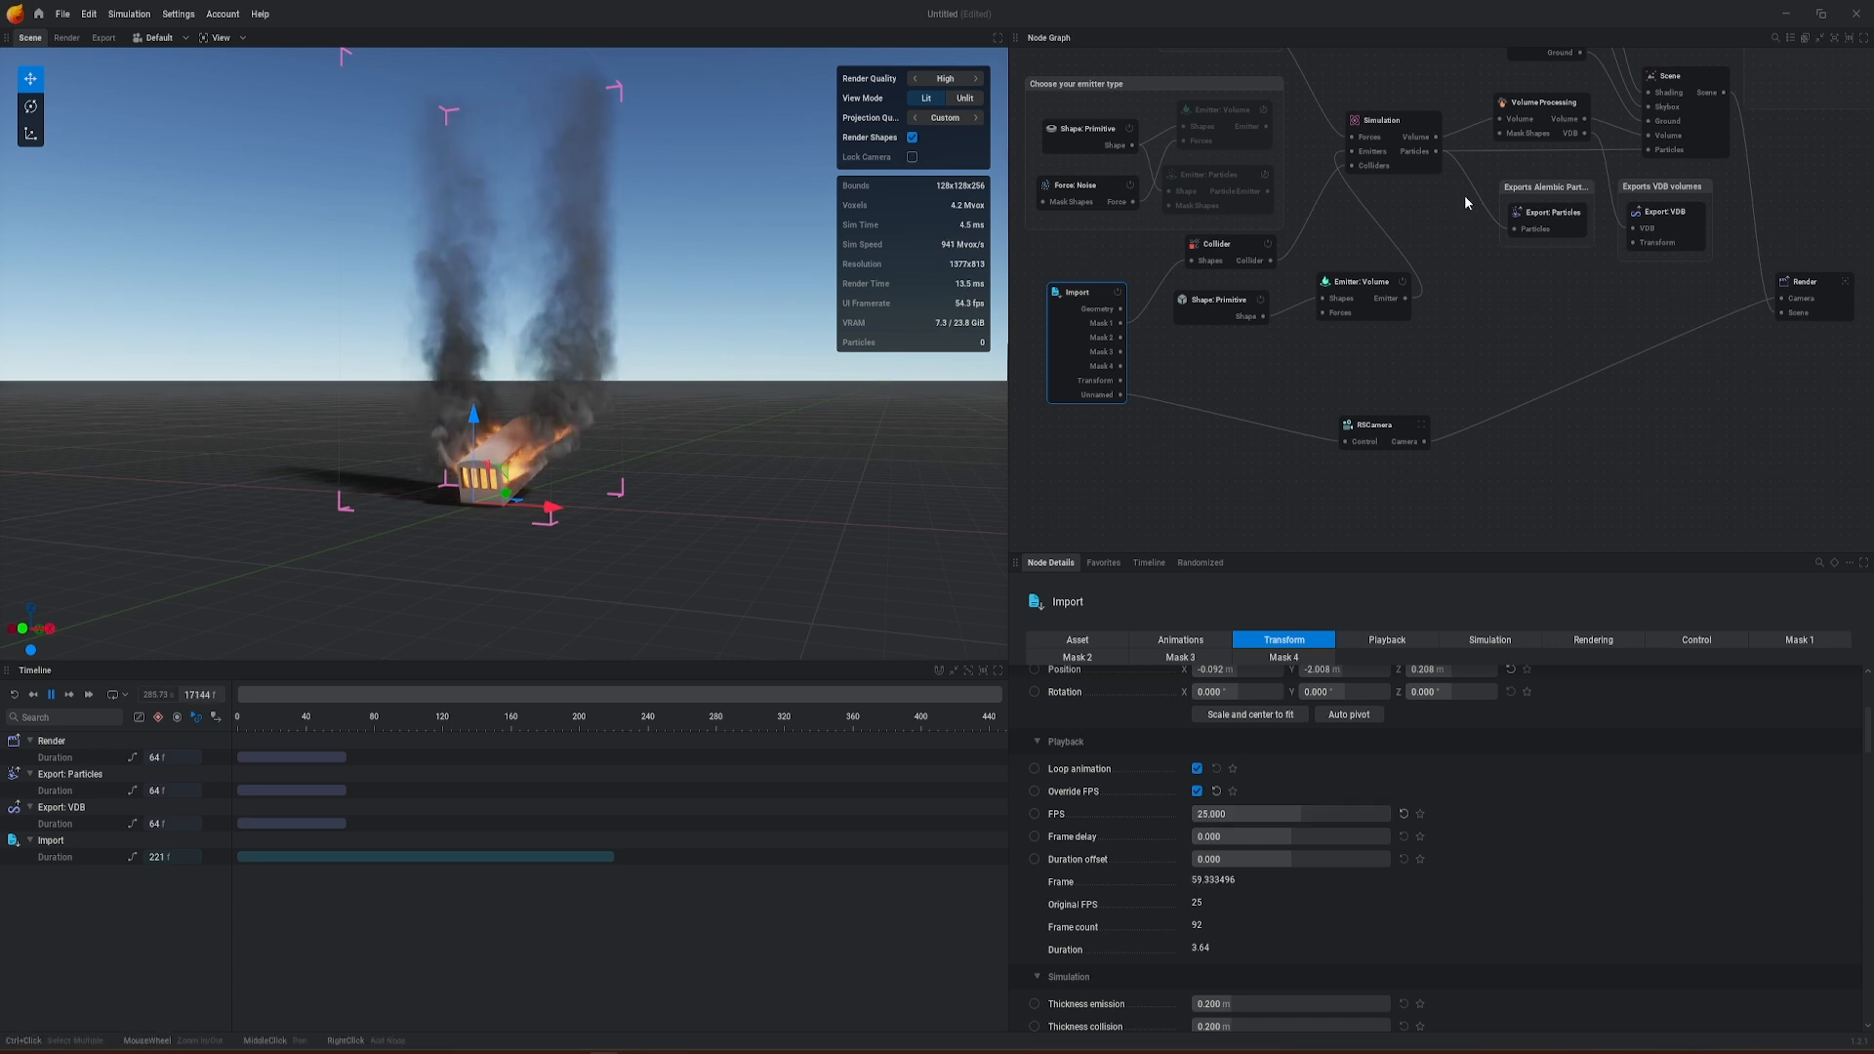
Step: Set the Simulation node's timestep to 50 Hz
left_click(1387, 122)
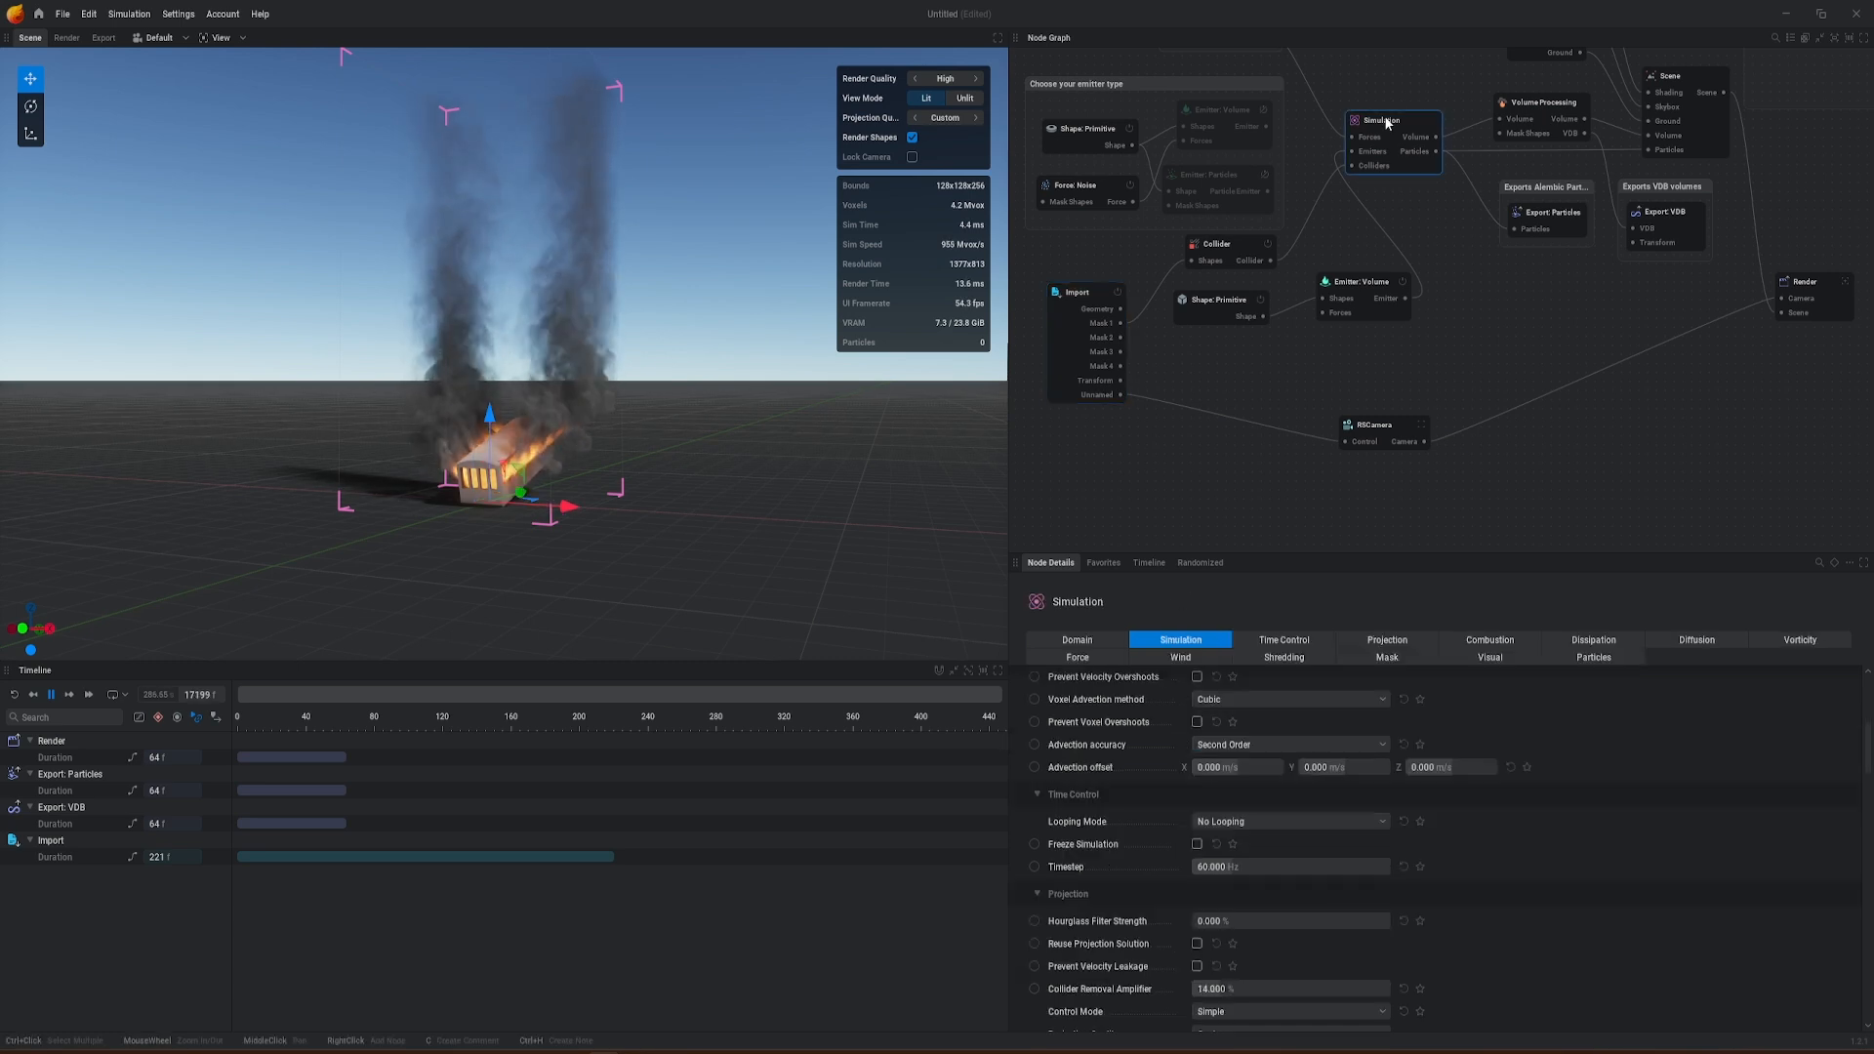
left_click(1208, 868)
type("50")
key("Return")
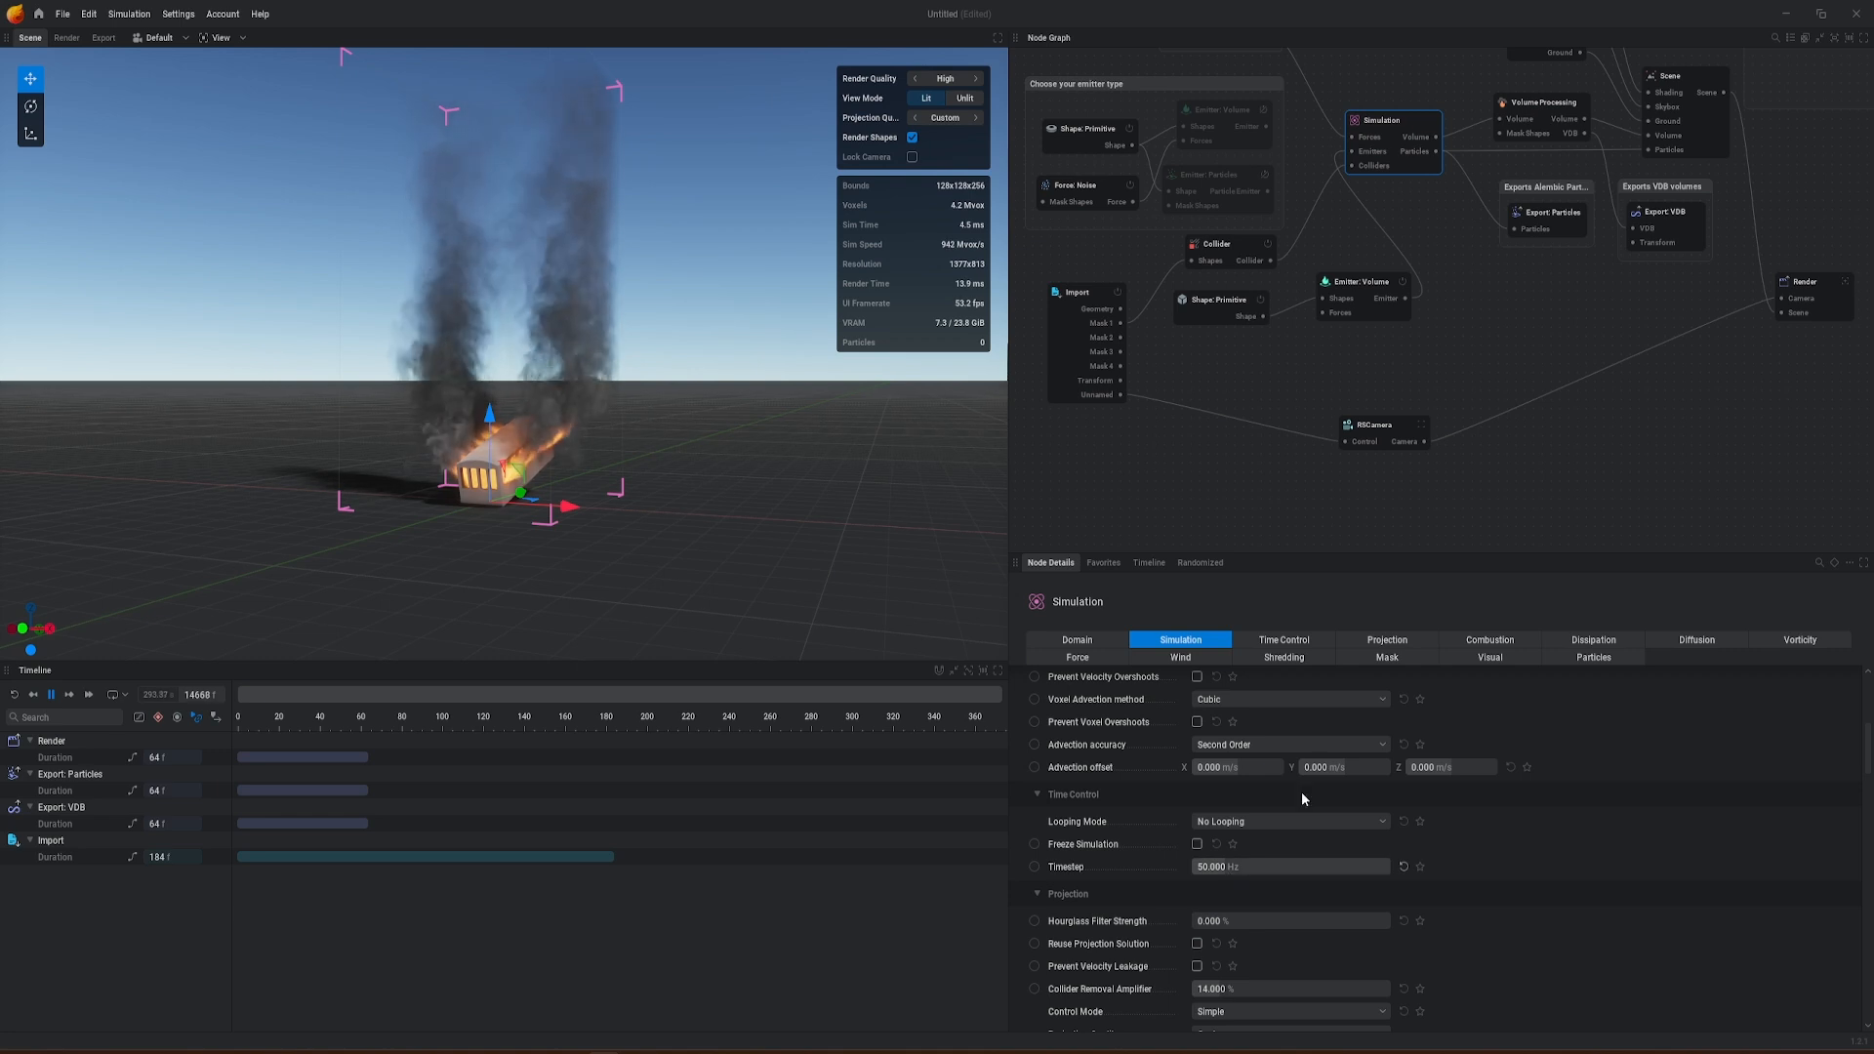
Step: Set the frame stride in the Render node's export settings to 2
left_click(1815, 288)
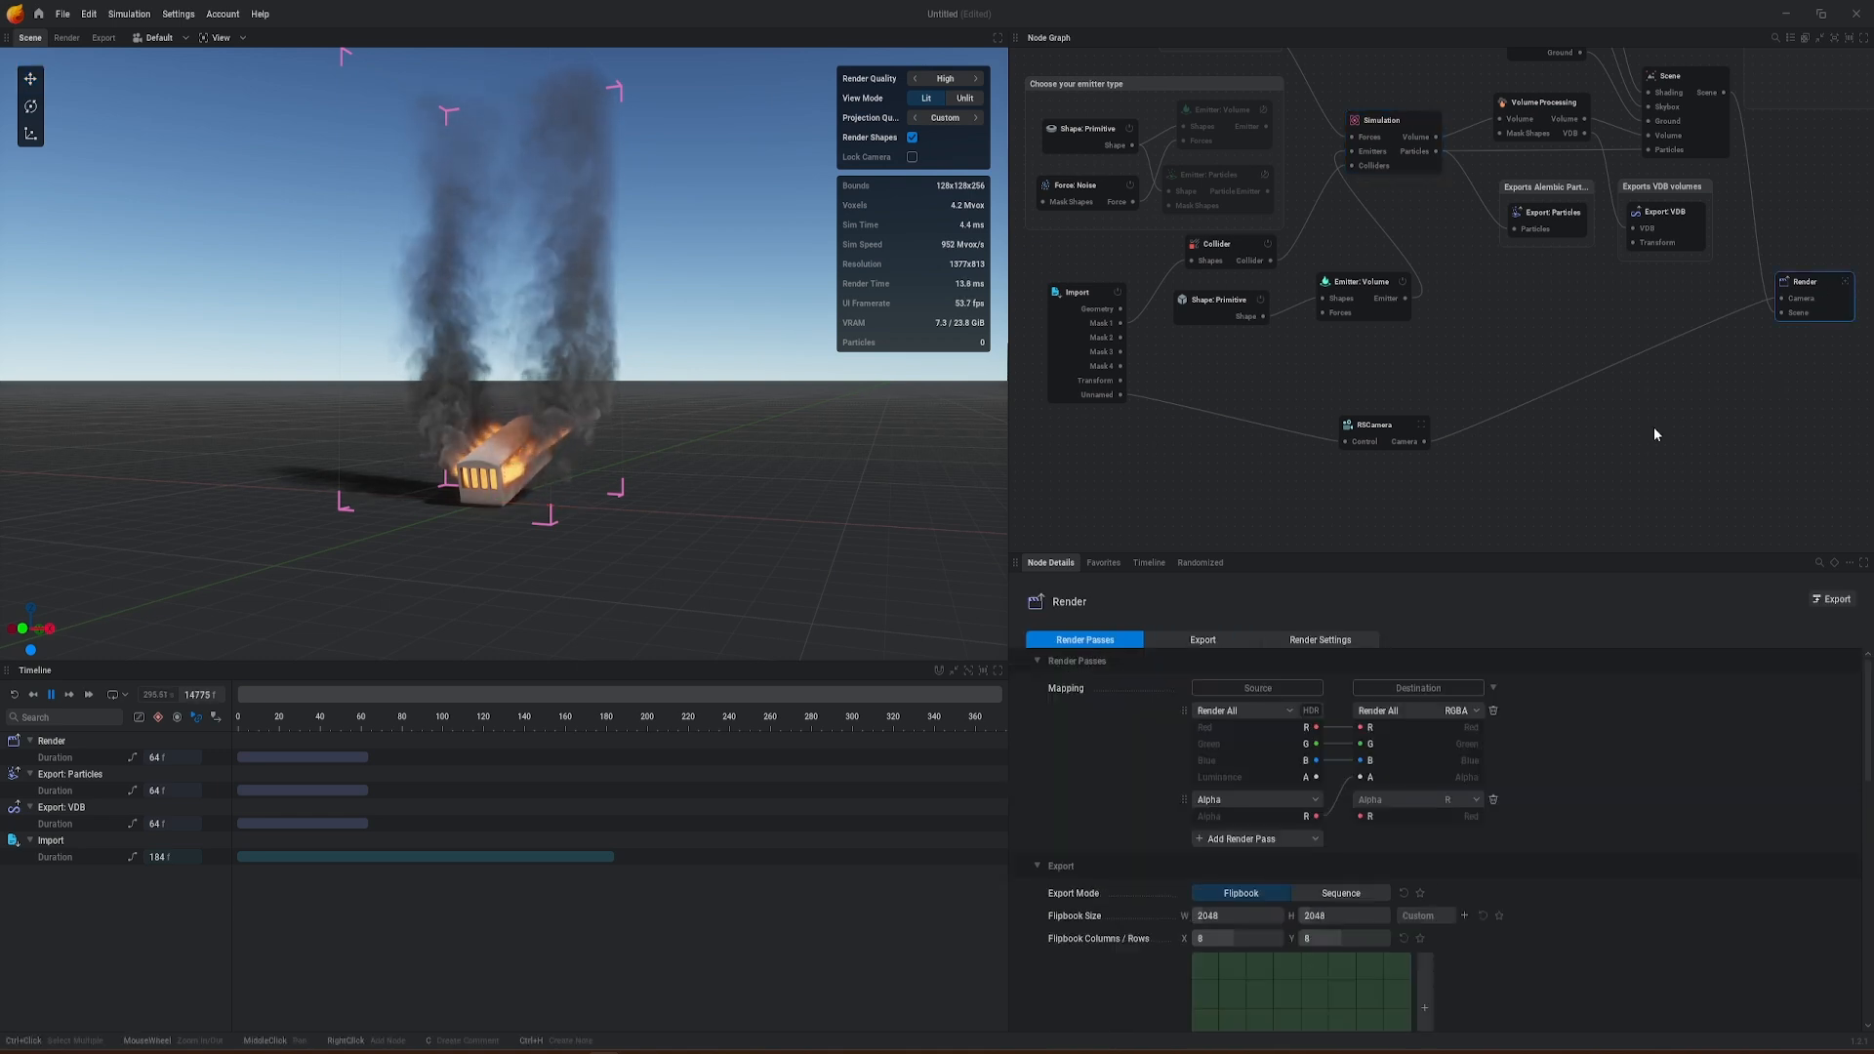
scroll(1521, 864, "down", 5)
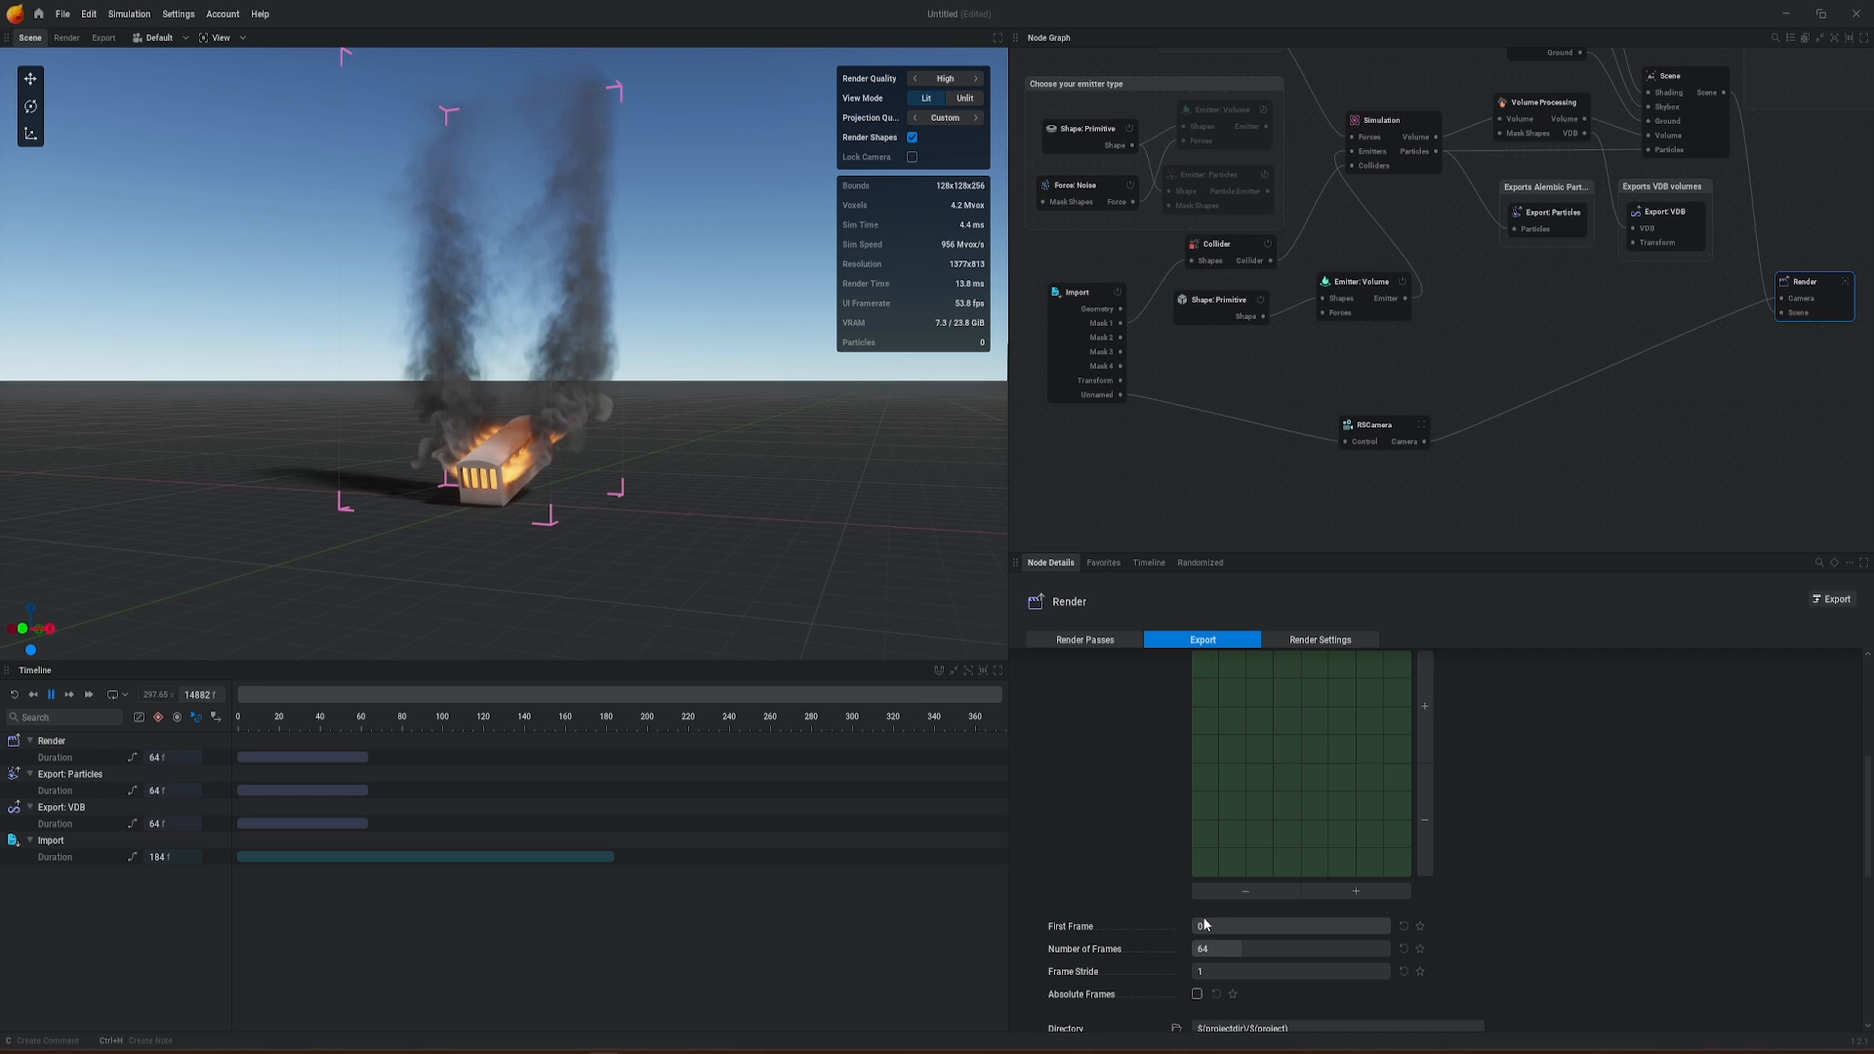
scroll(1218, 956, "down", 2)
type("2")
key("Return")
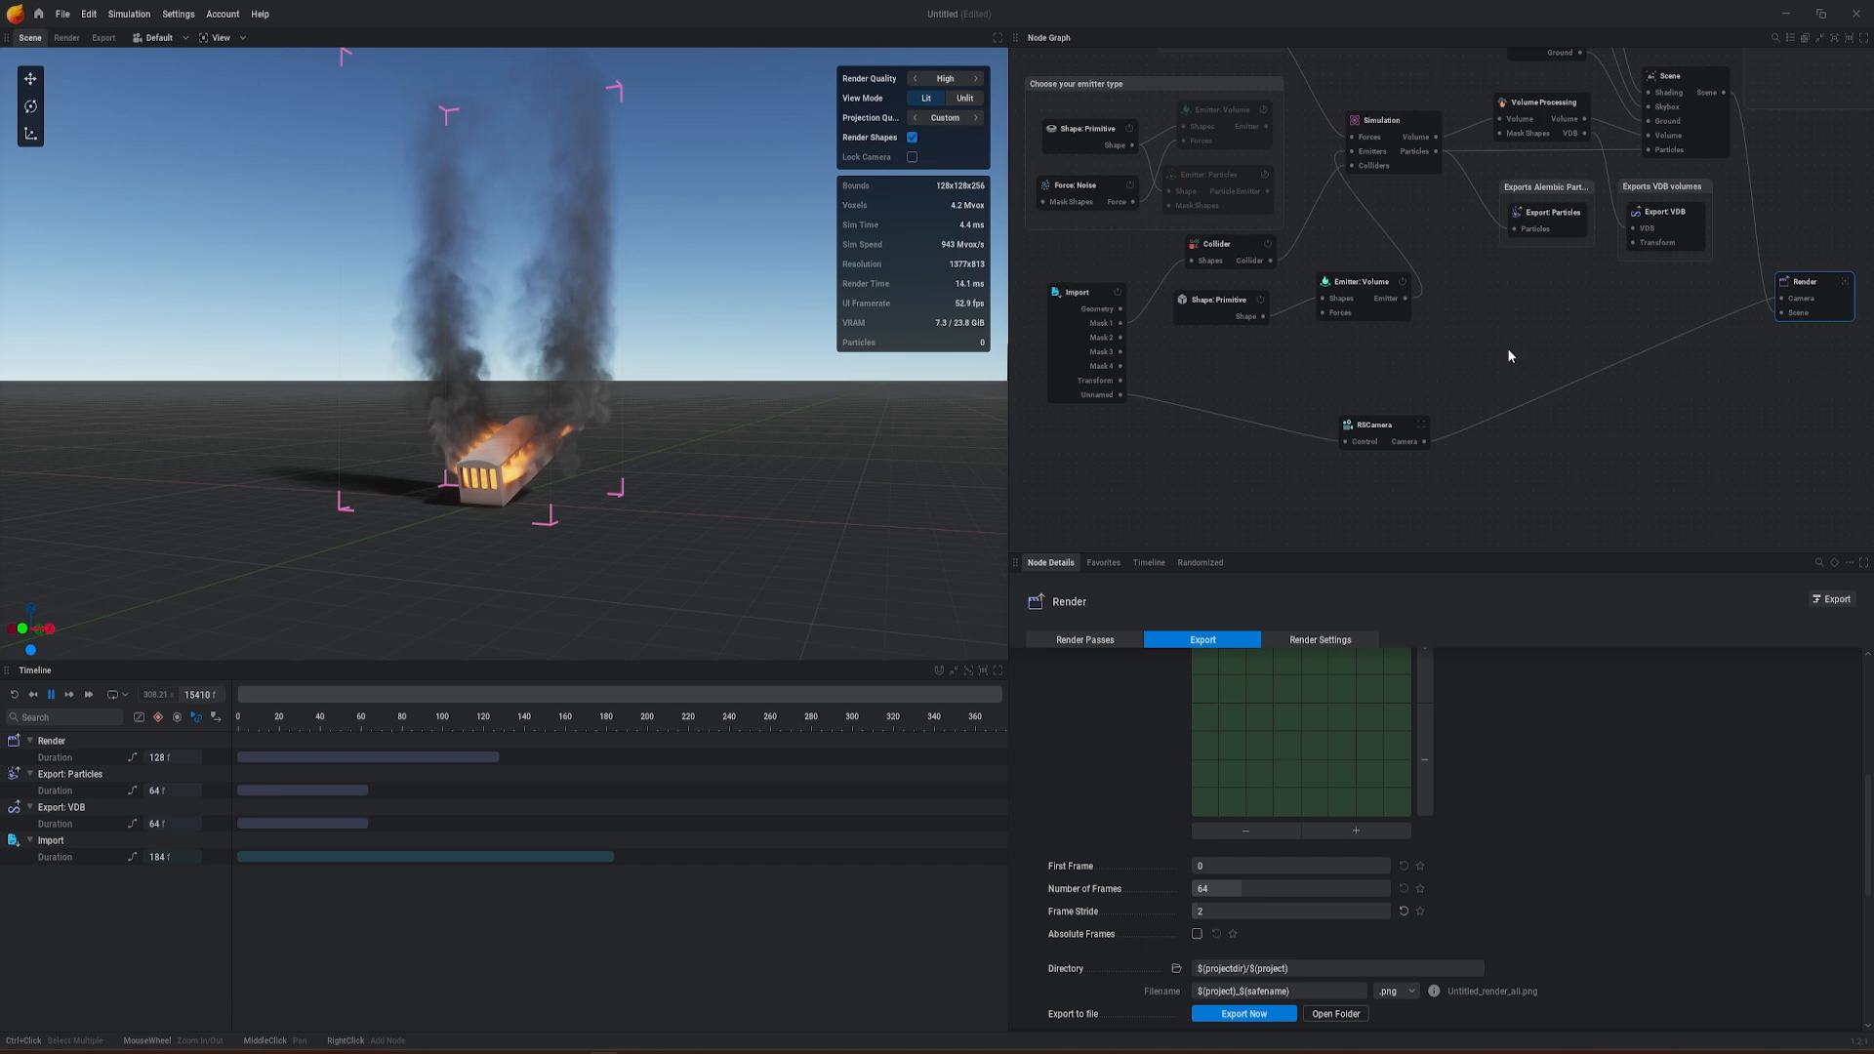
Step: Enable the backplate on the RSCamera node and load BackPlate - SC 2 -00000100.png as its image
left_click(1366, 427)
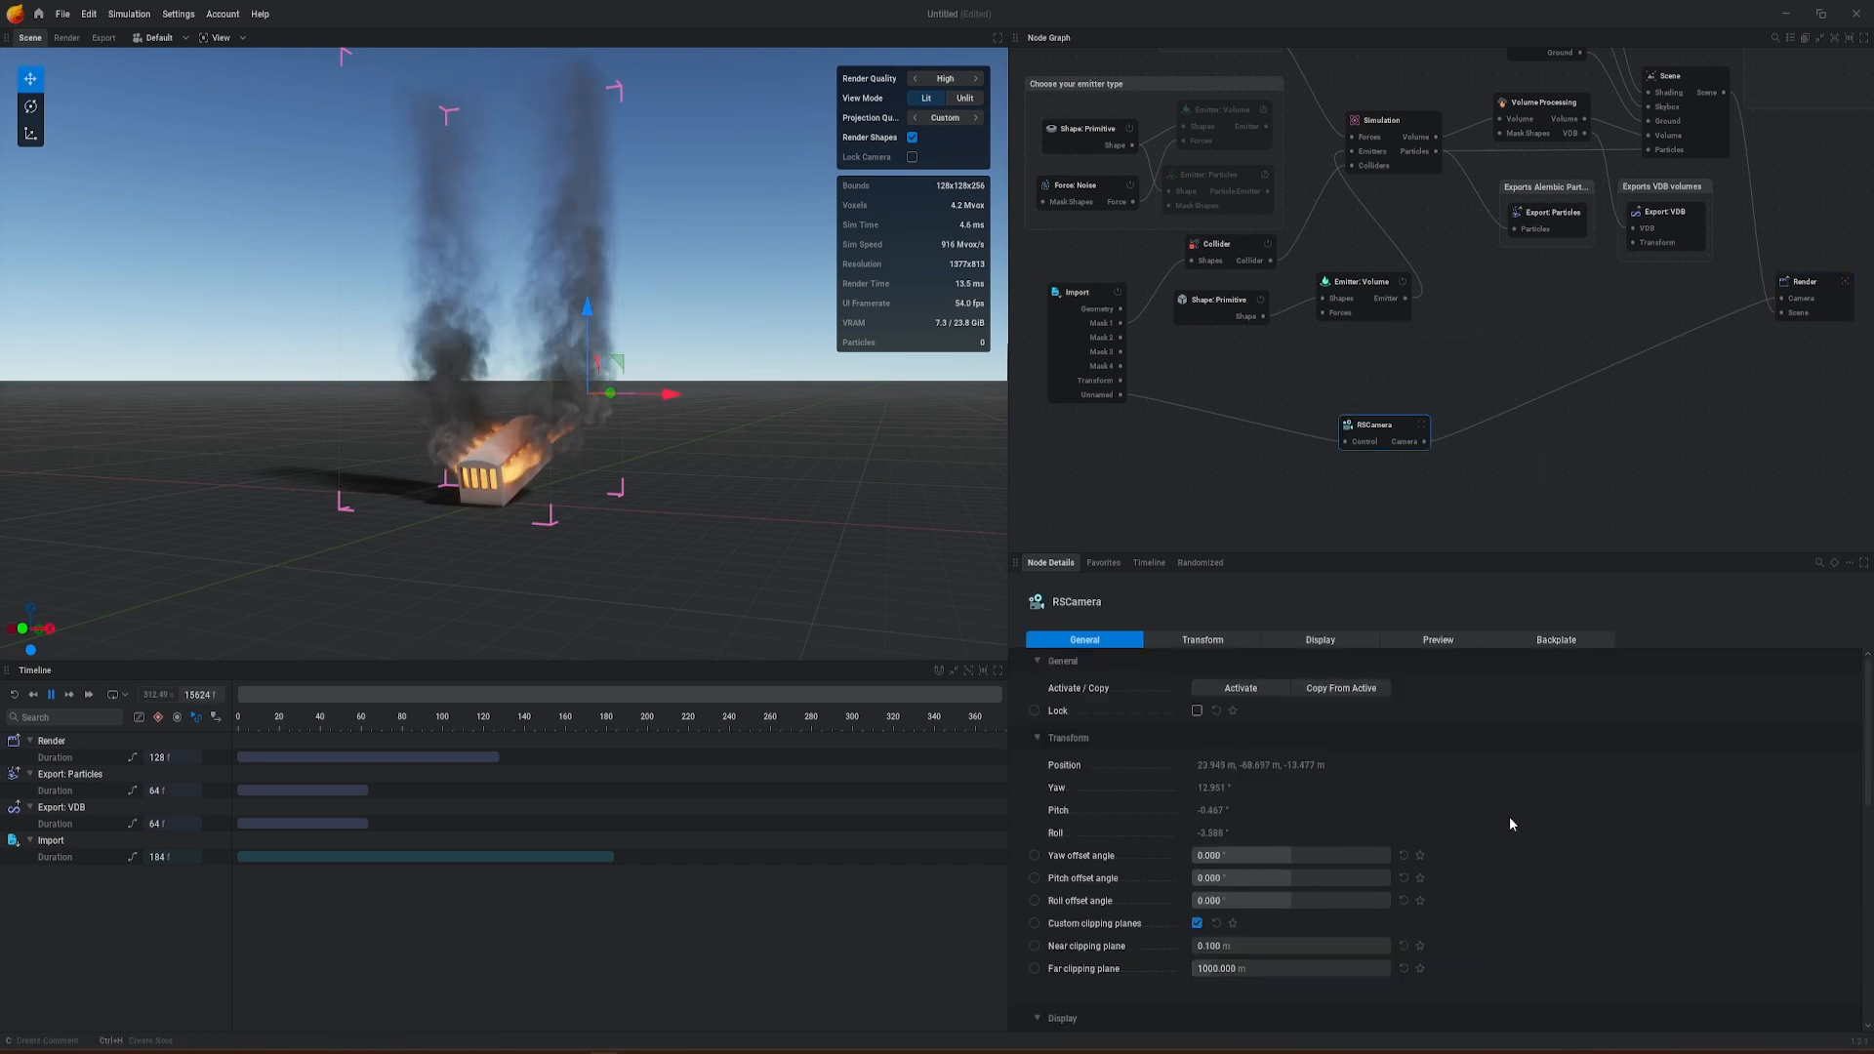
scroll(1509, 824, "down", 3)
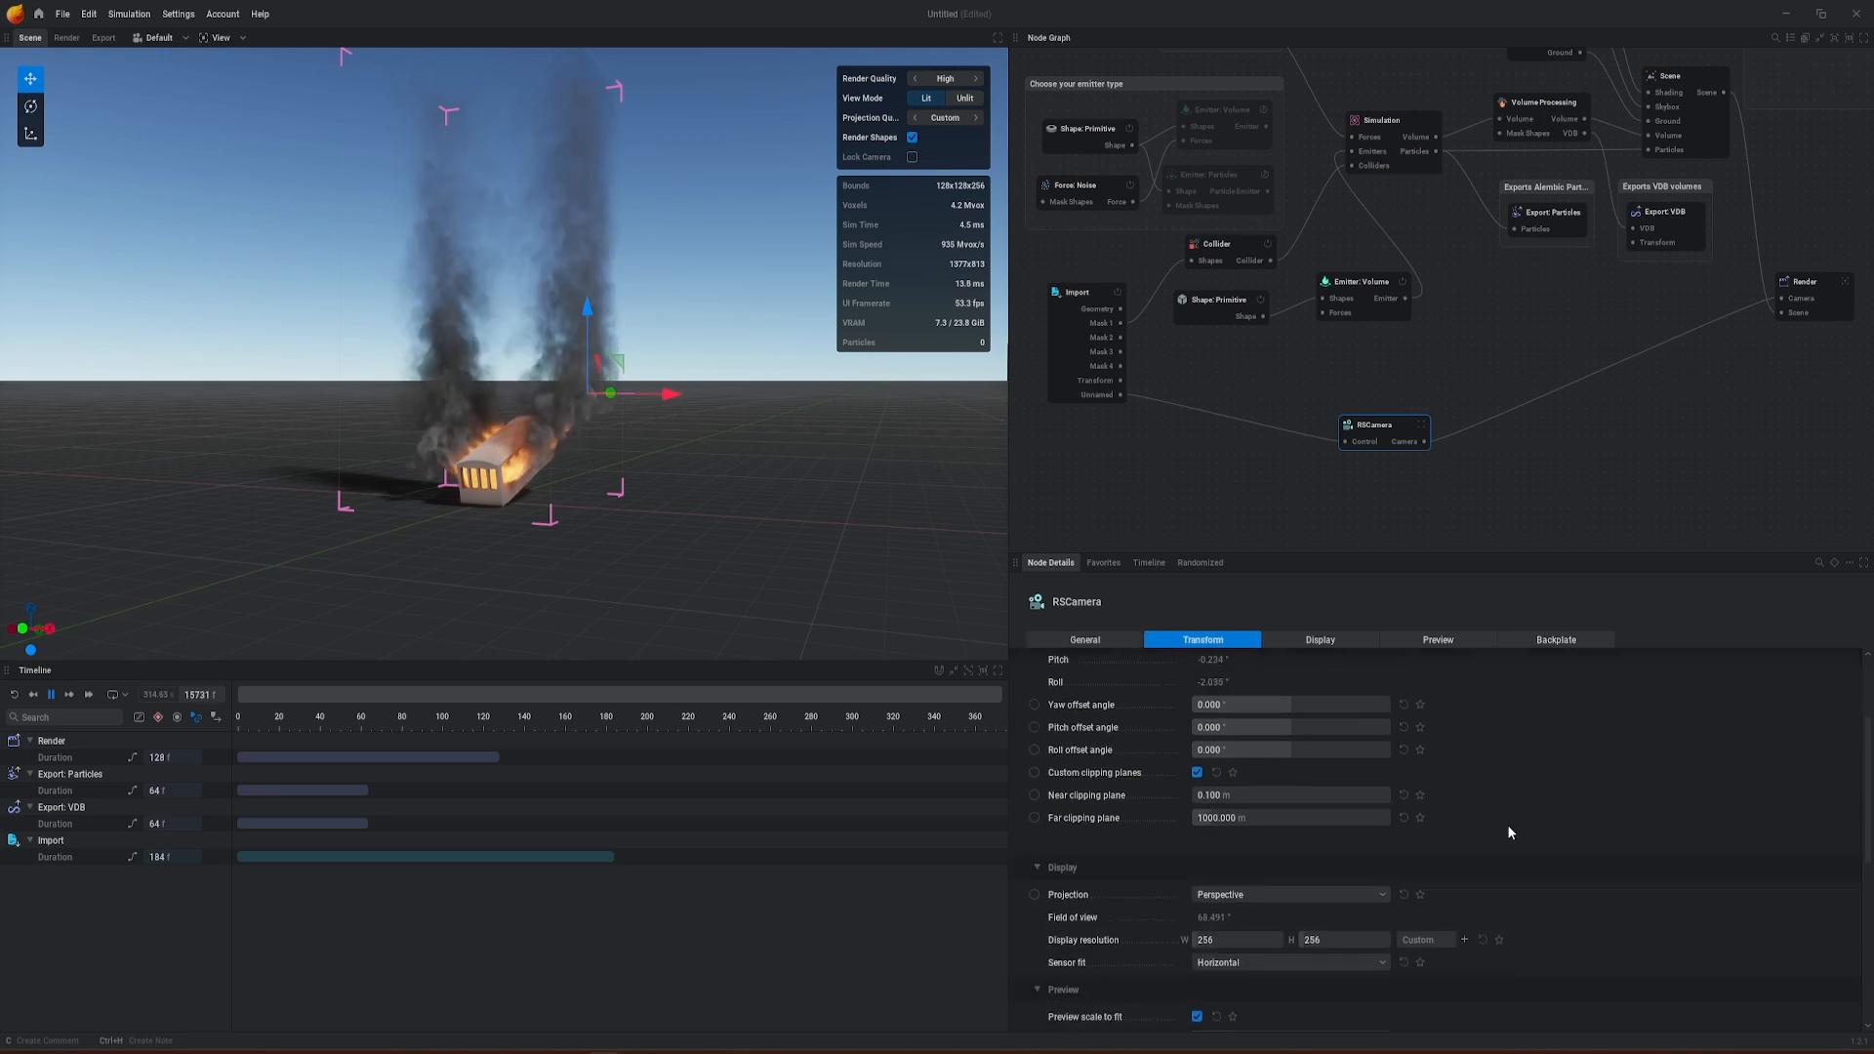
scroll(1507, 831, "down", 3)
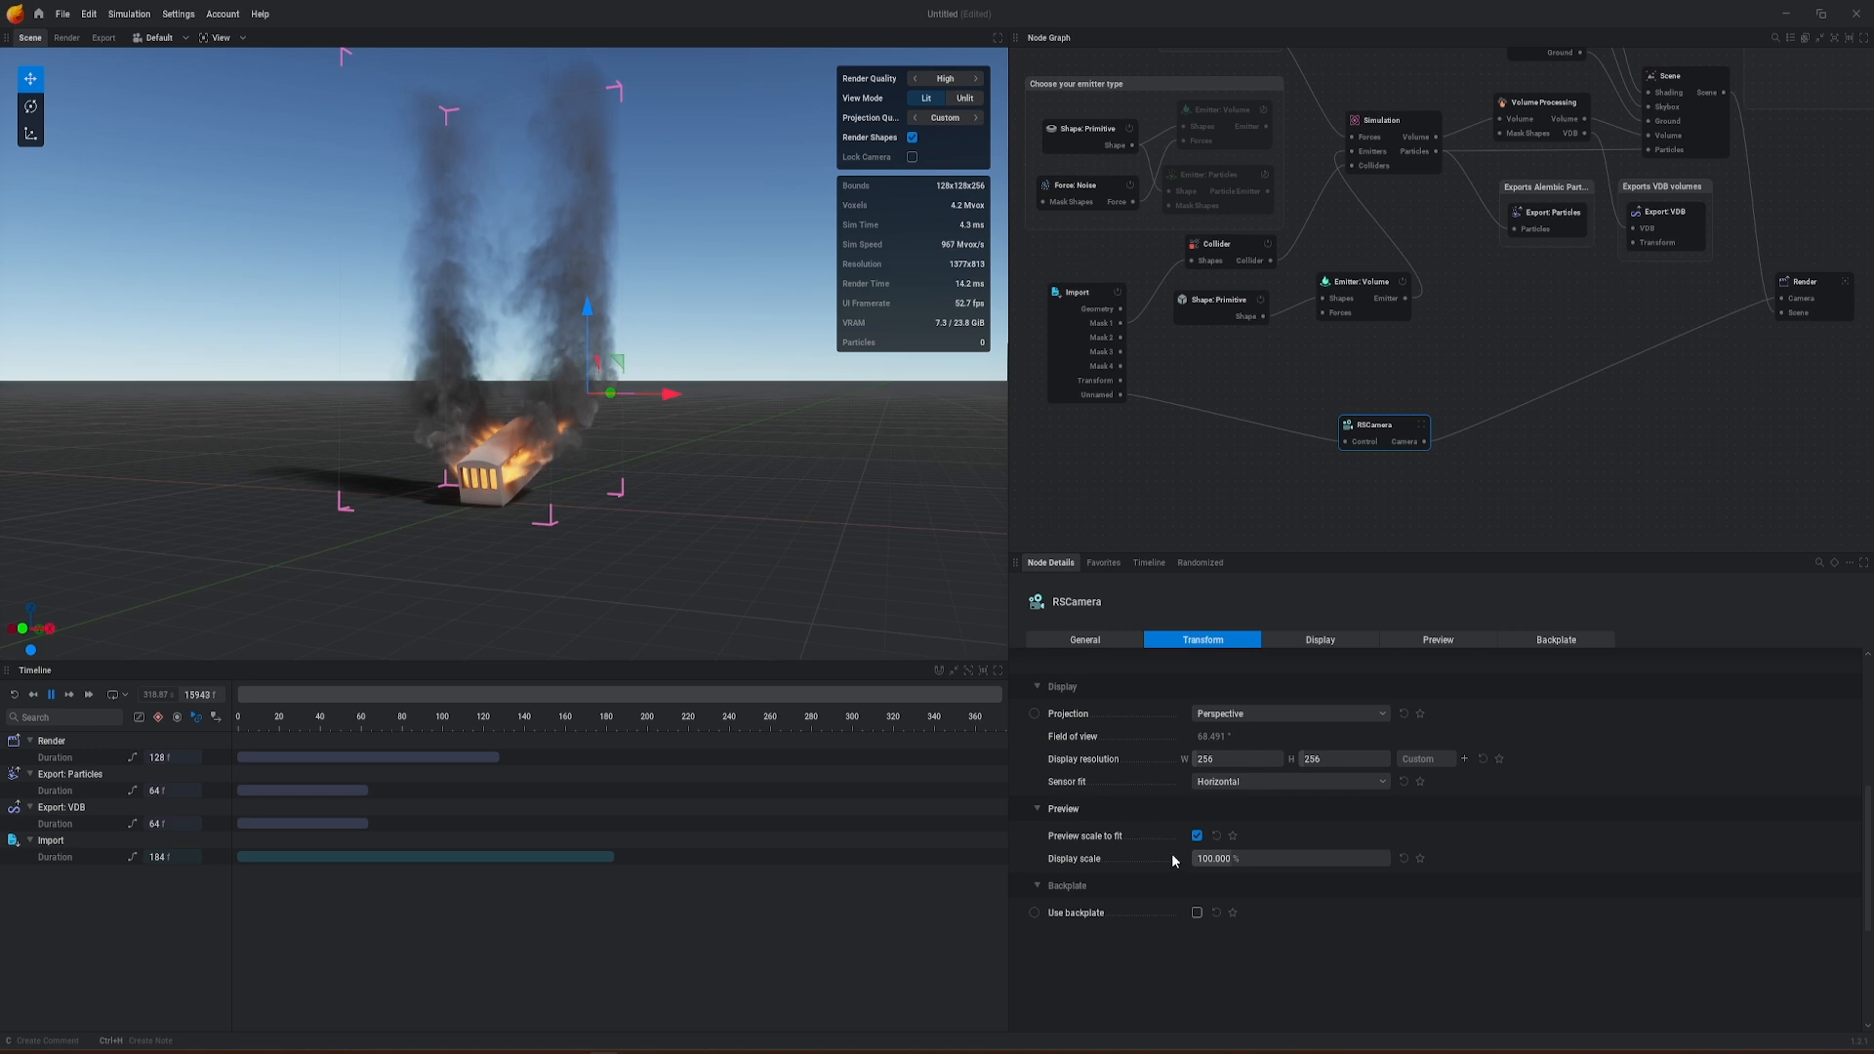
left_click(1198, 914)
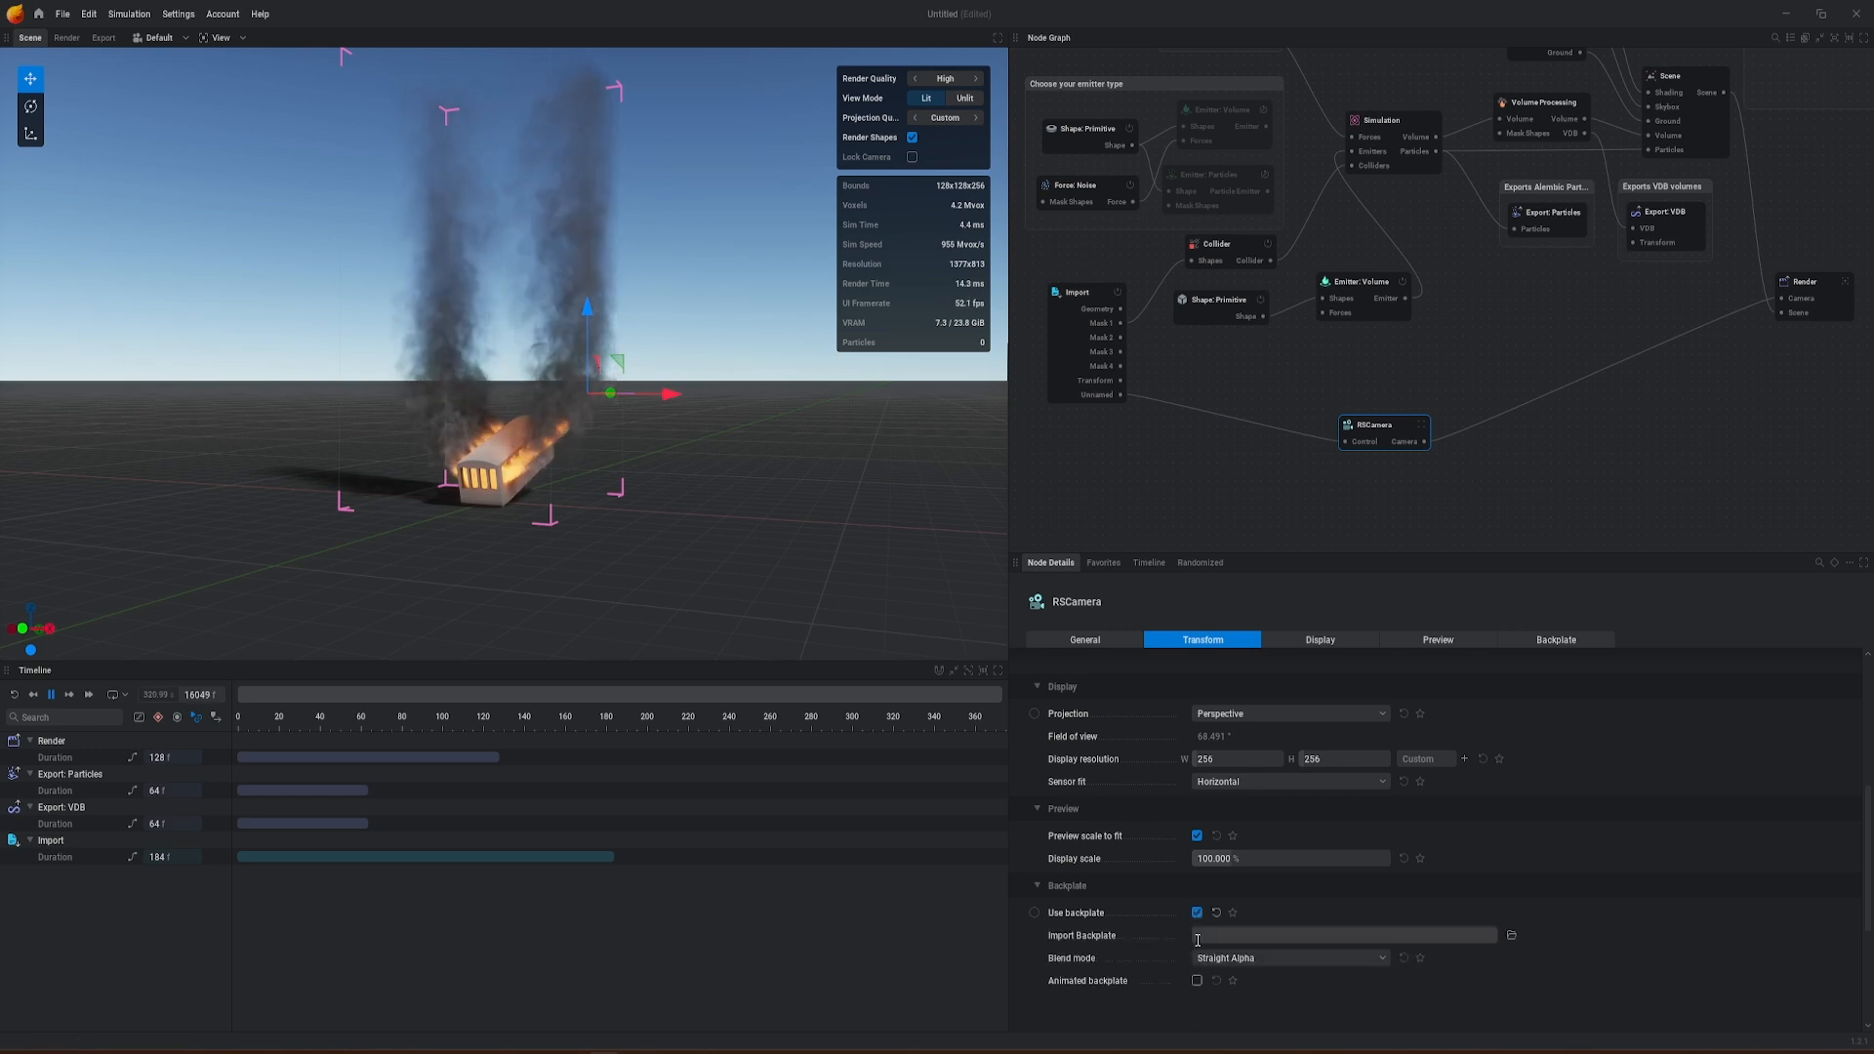
left_click(1512, 937)
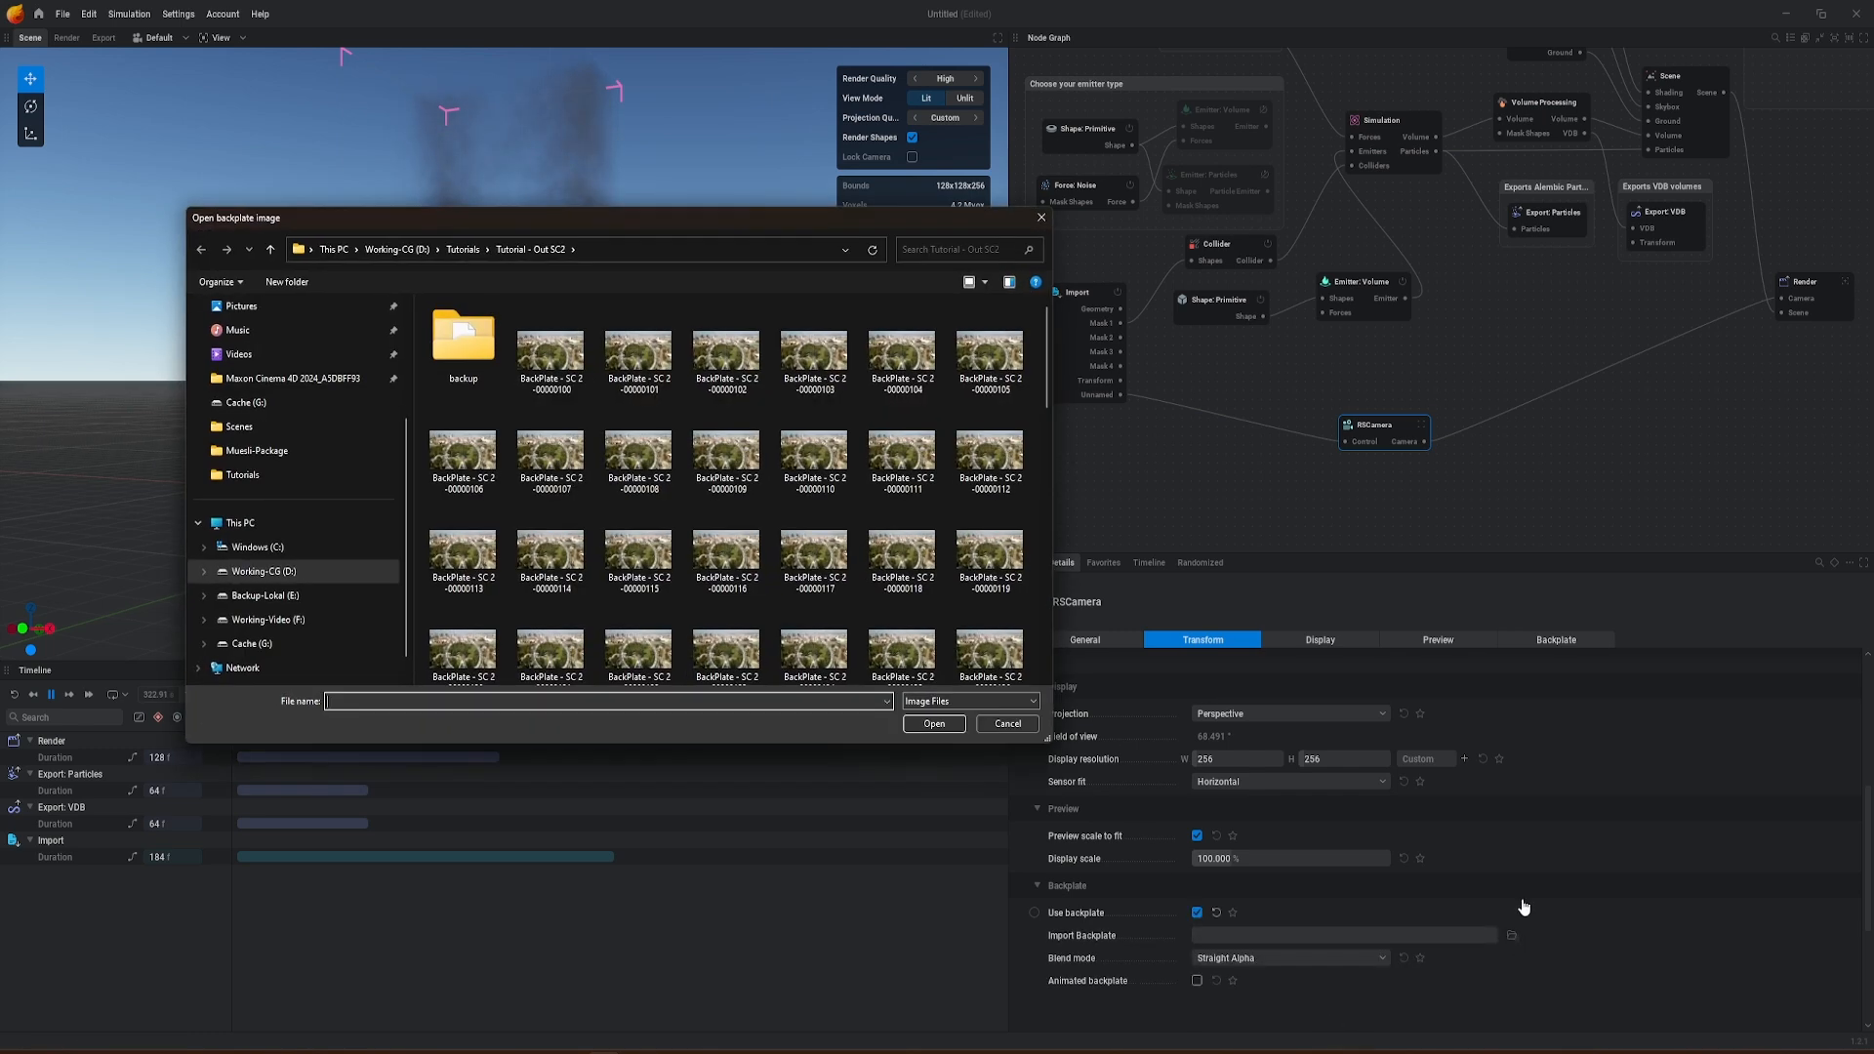
double_click(555, 358)
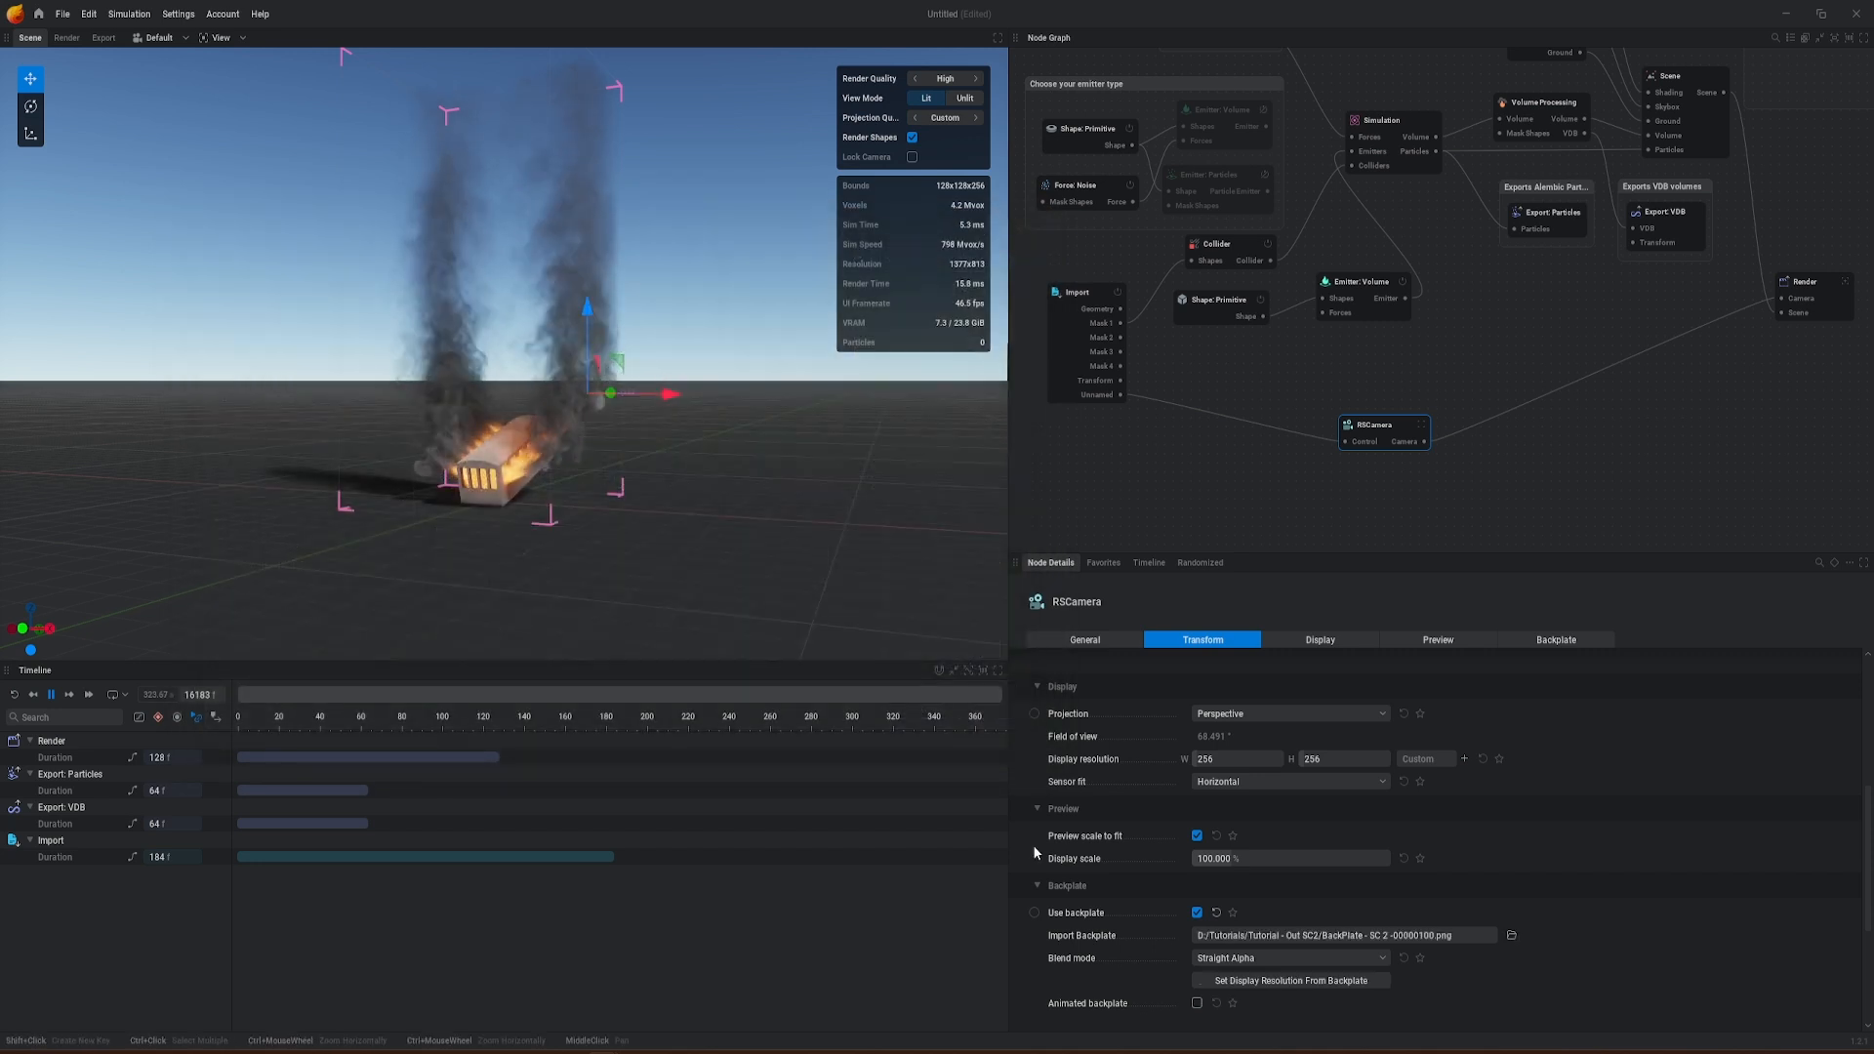
Step: Turn on the animated backplate with a frame rate of 25 and restart the simulation
scroll(1548, 918, "down", 2)
scroll(1548, 917, "down", 1)
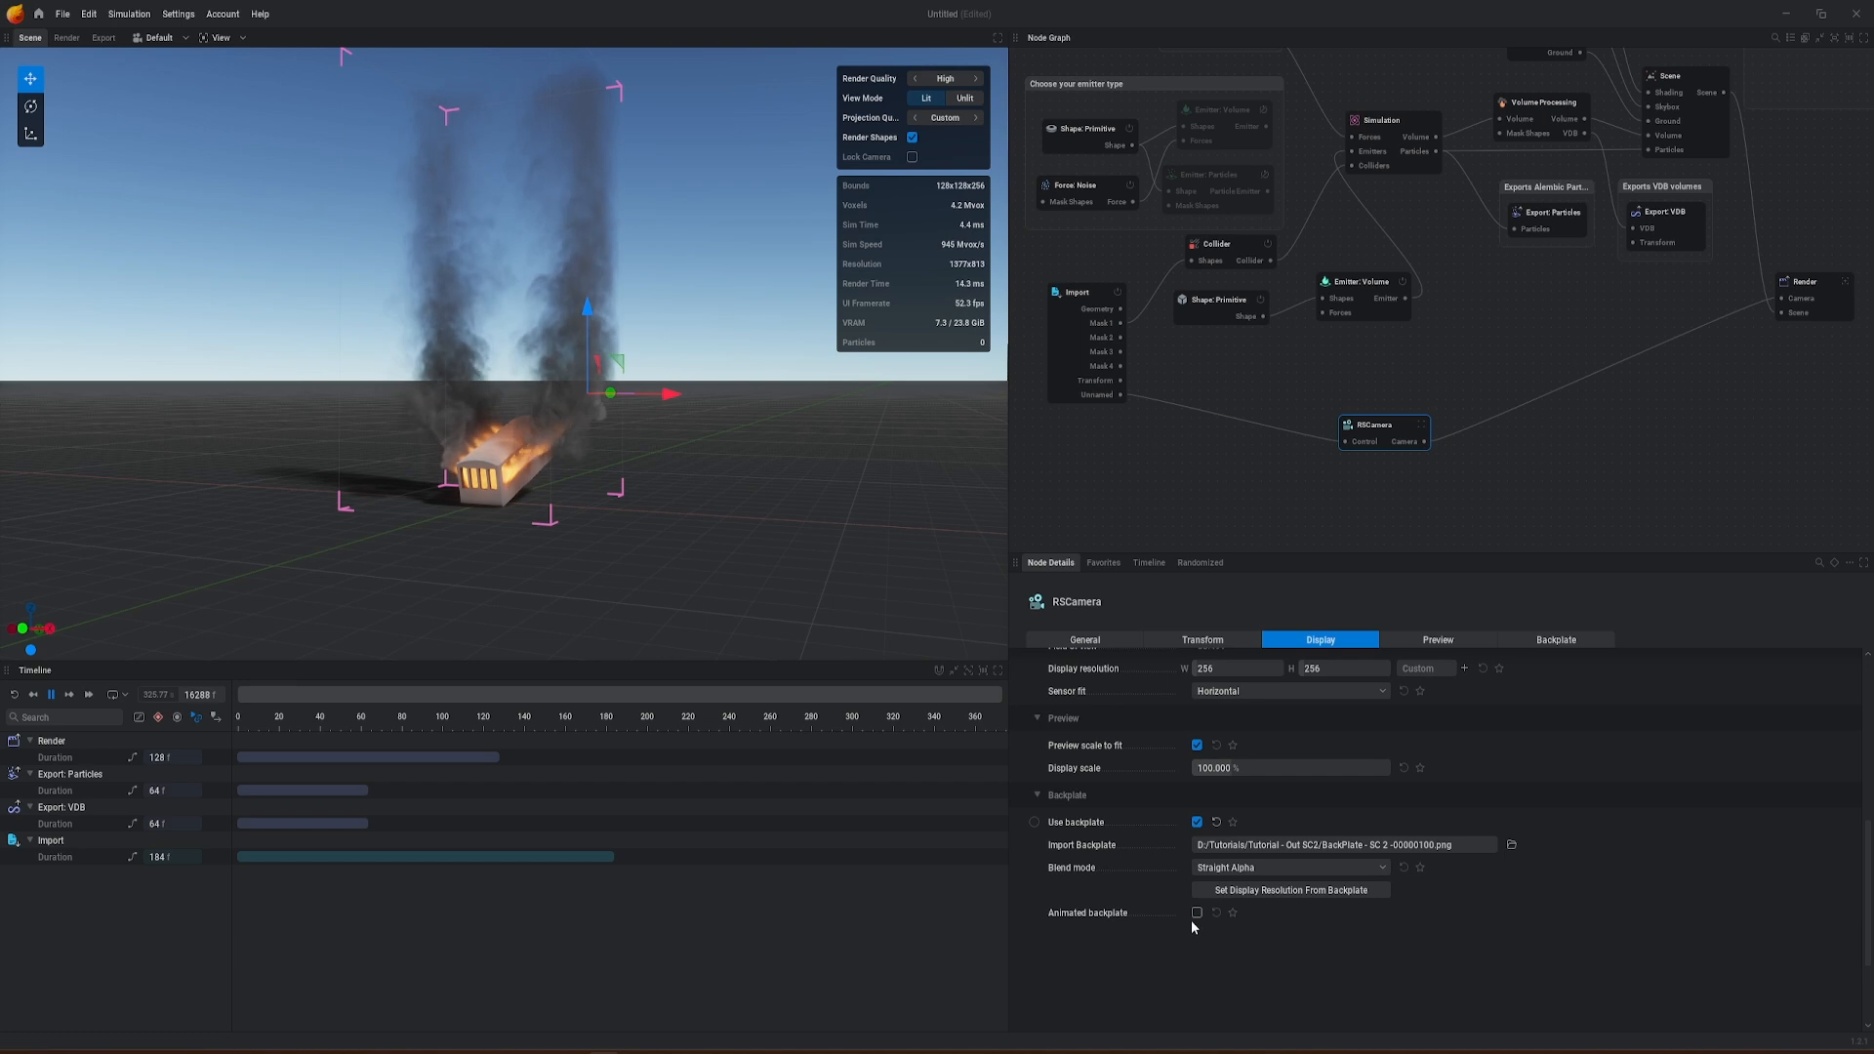
left_click(1196, 913)
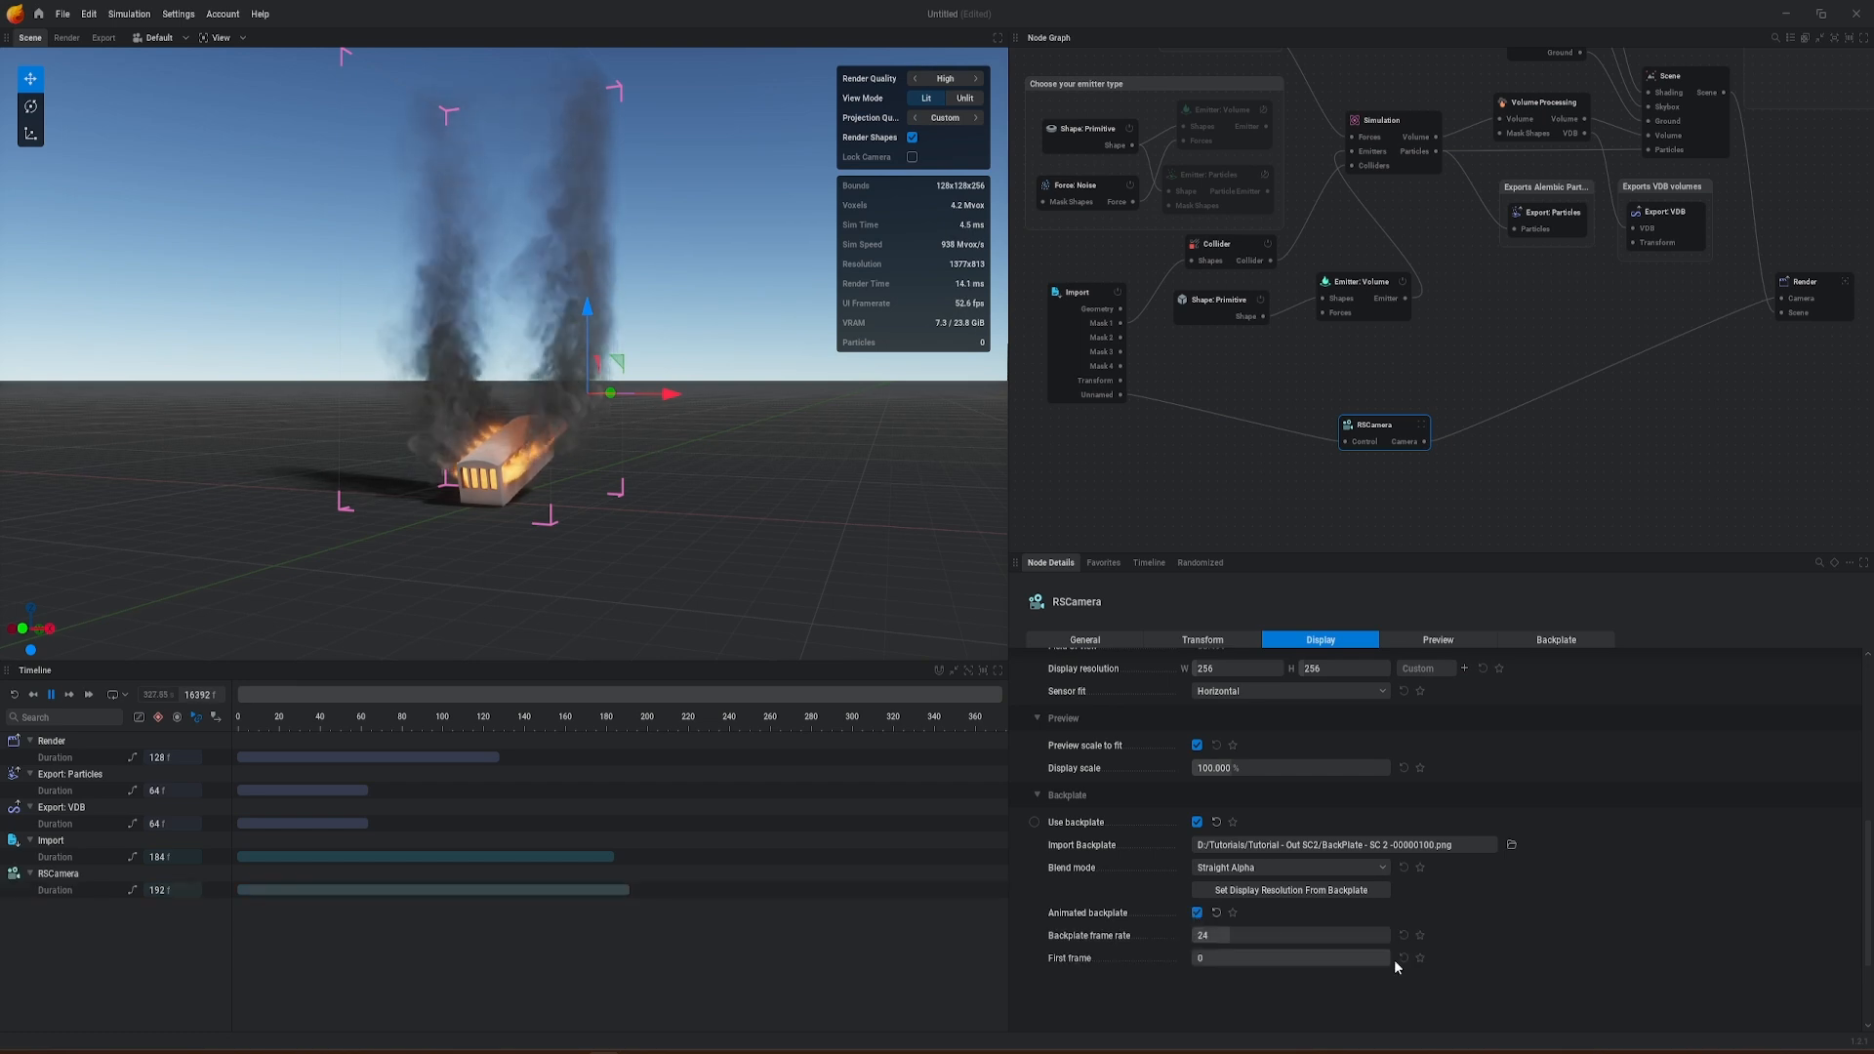
left_click(1212, 935)
type("25")
key("Return")
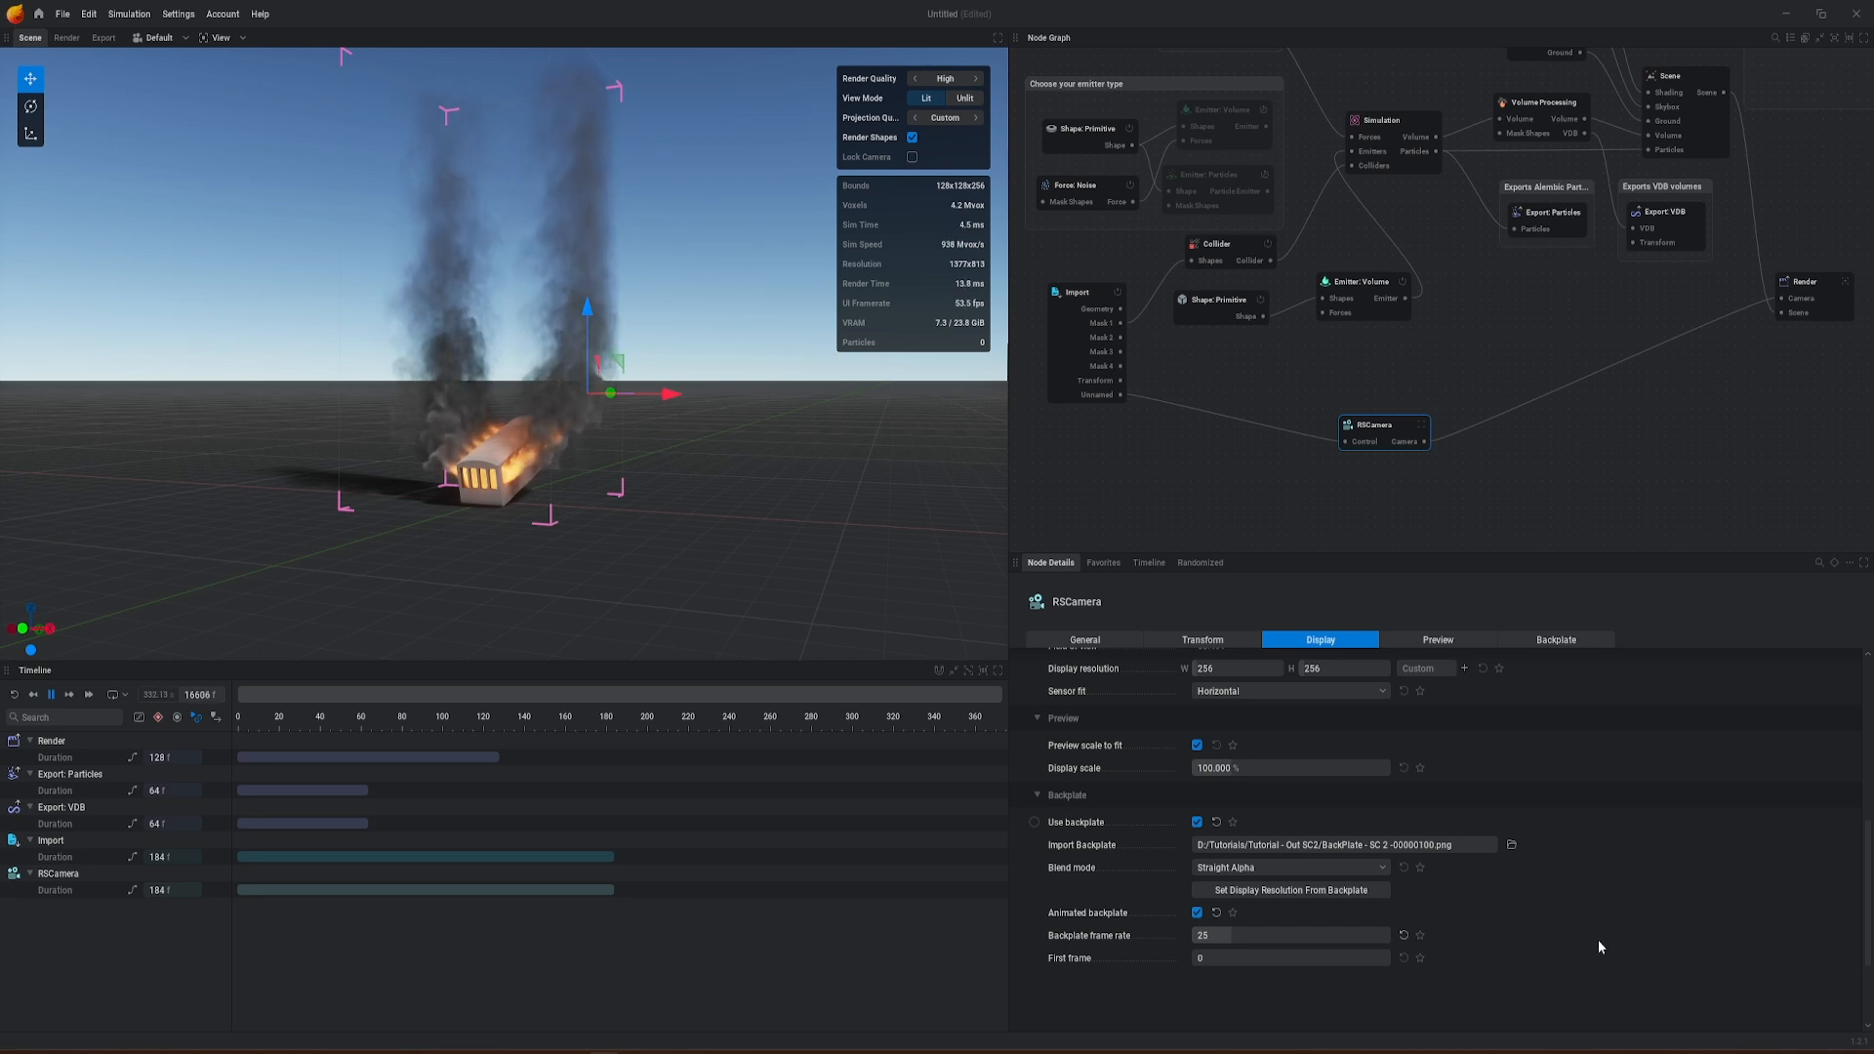
key("r")
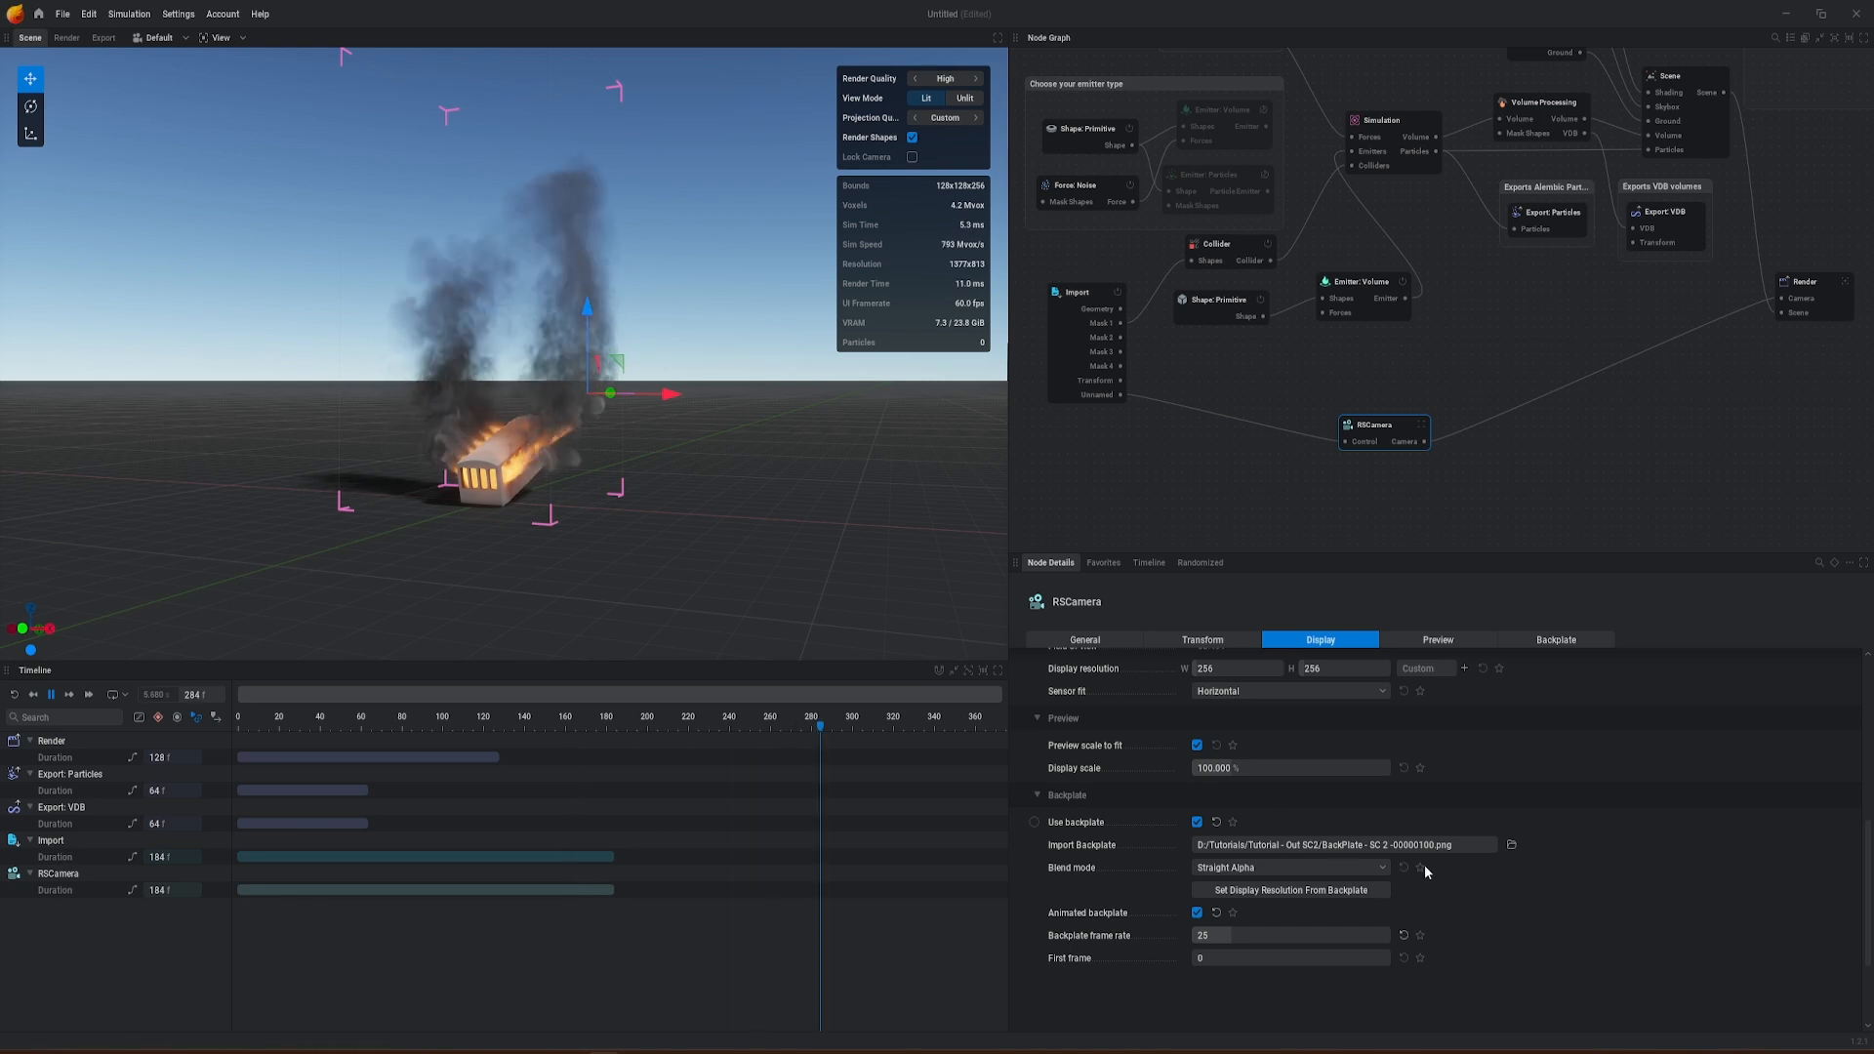
Step: Set the Render node's flipbook size to 1920 by 1080 in its export settings
left_click(1807, 290)
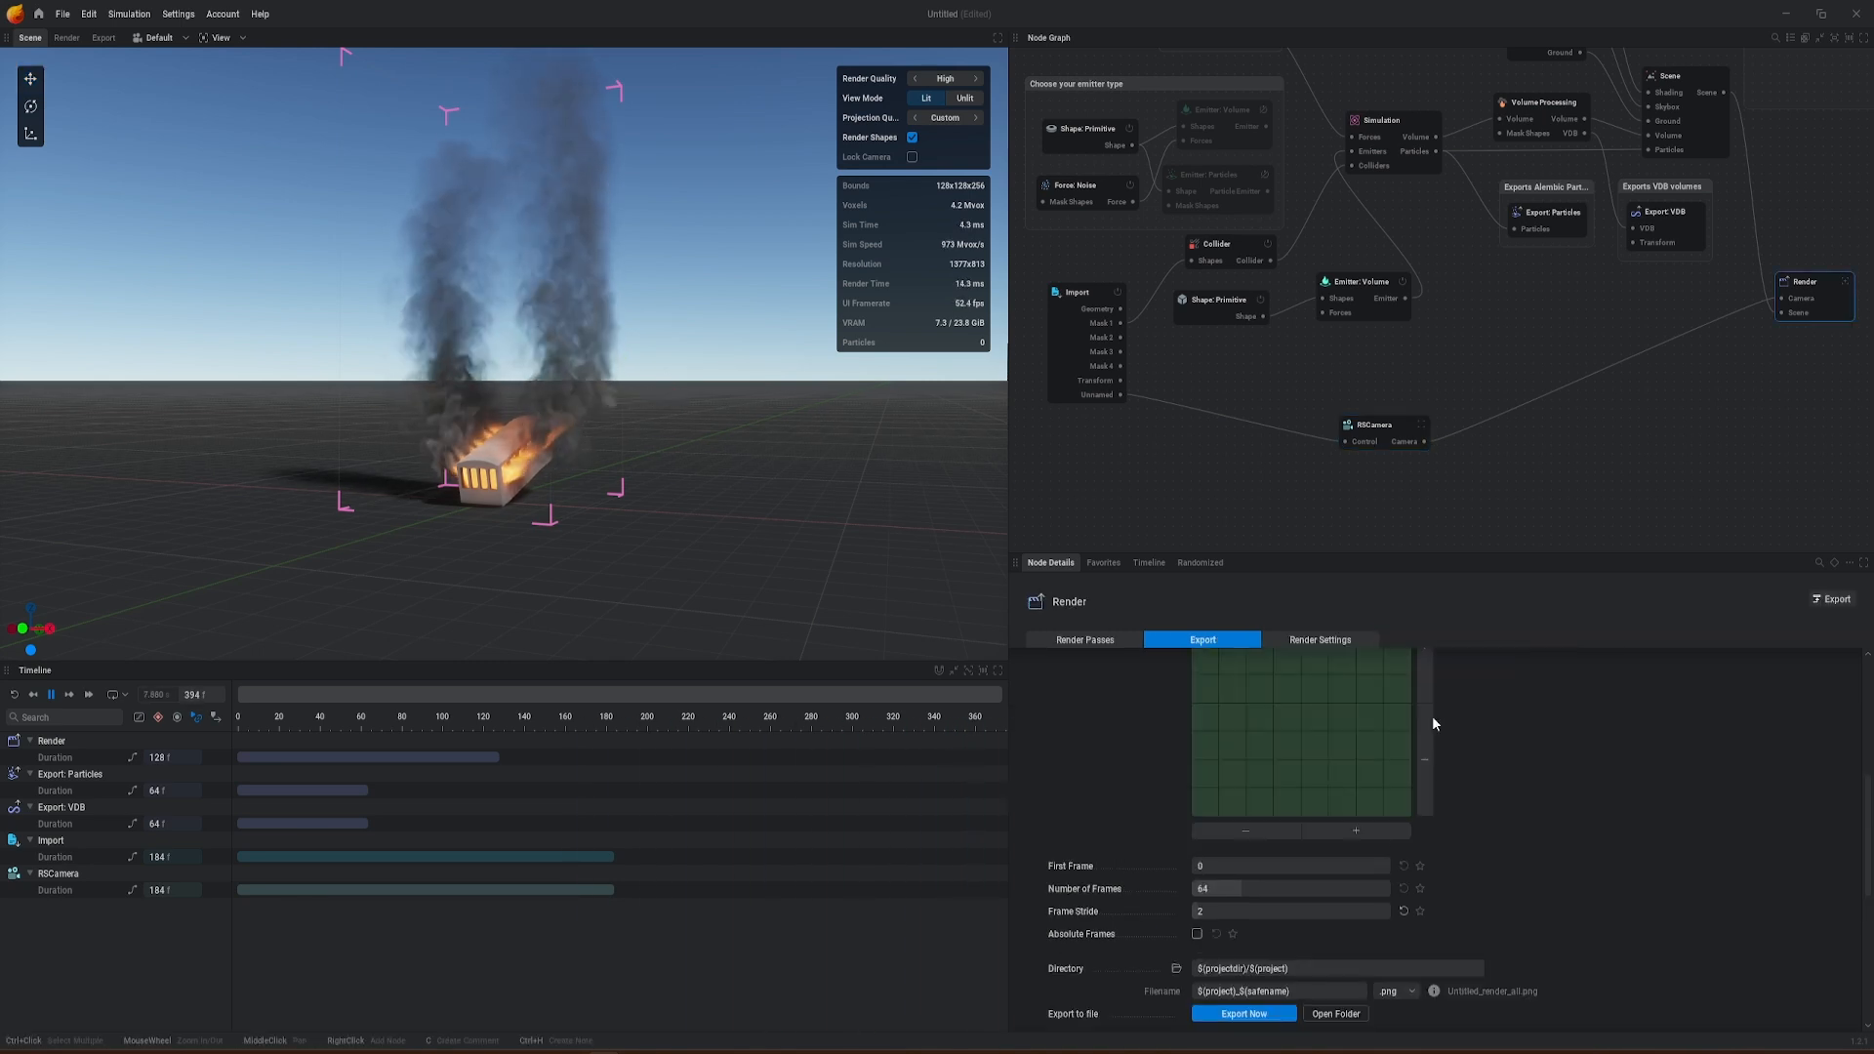
scroll(1439, 844, "up", 3)
left_click(1228, 797)
type("1920")
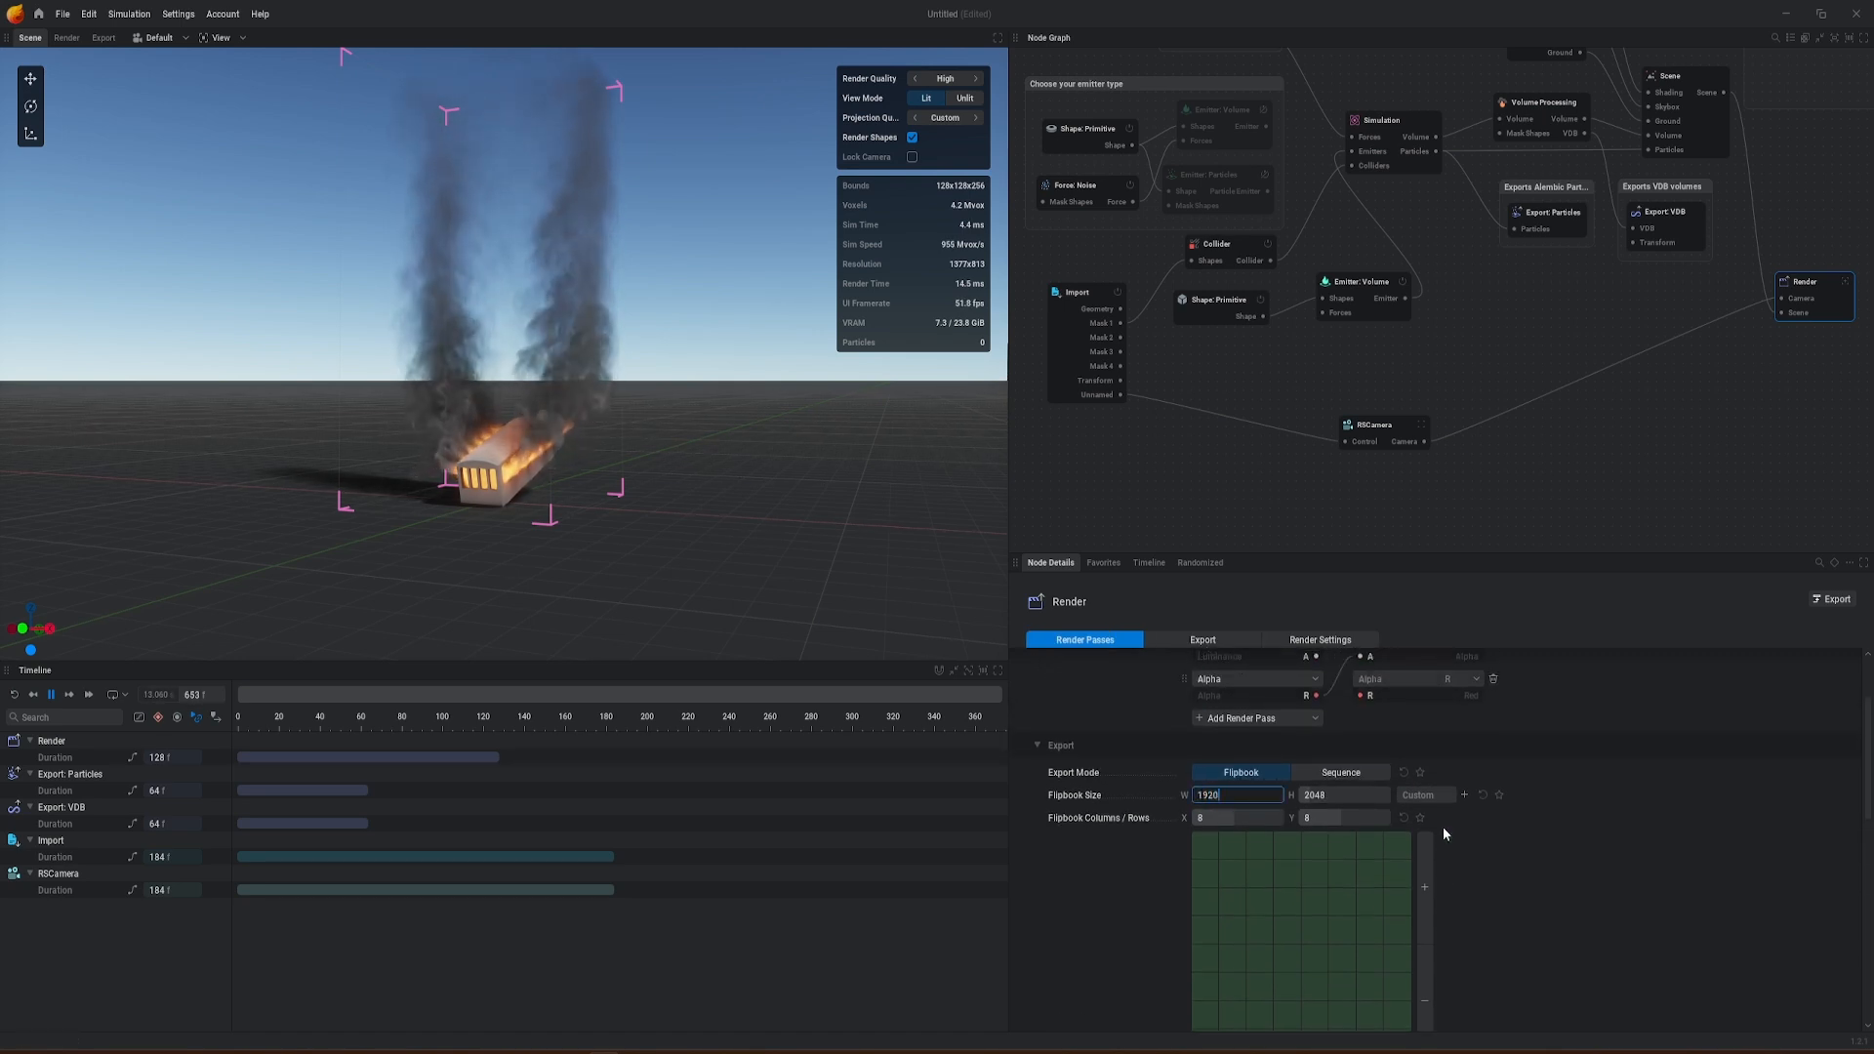
key("Tab")
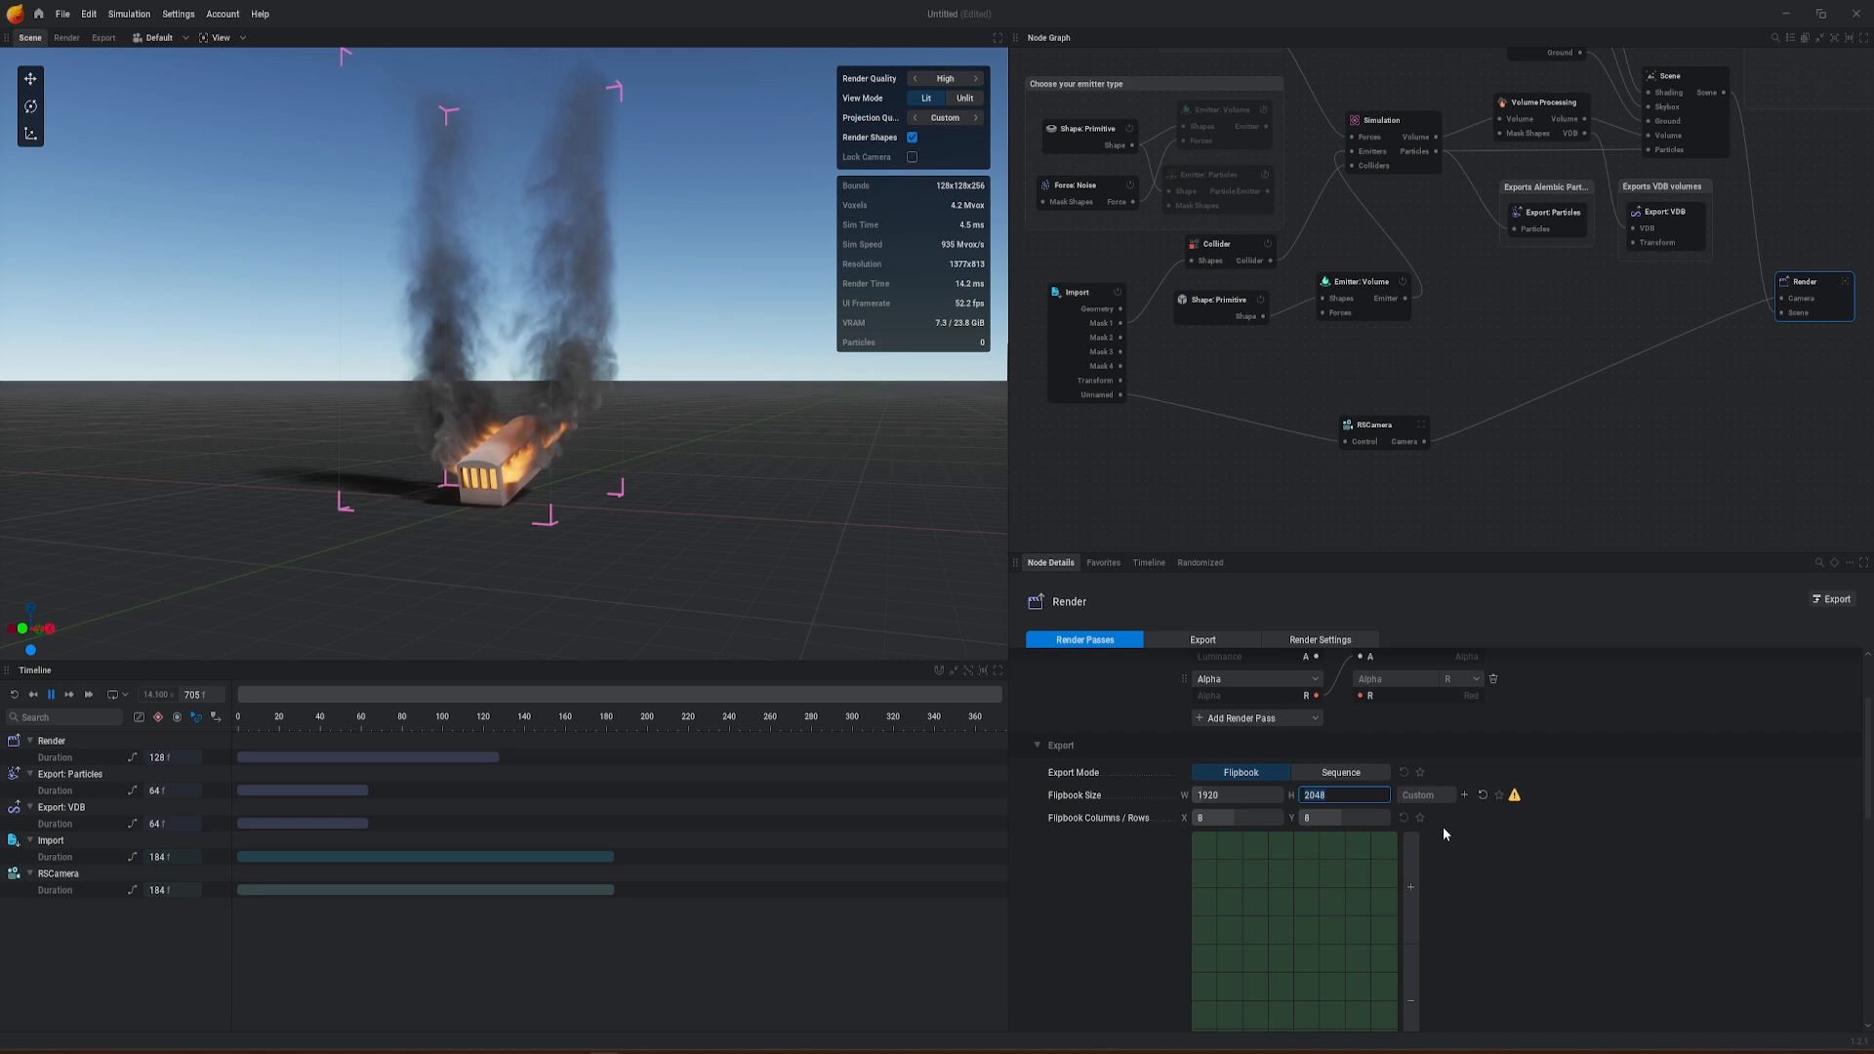
type("1080")
key("Tab")
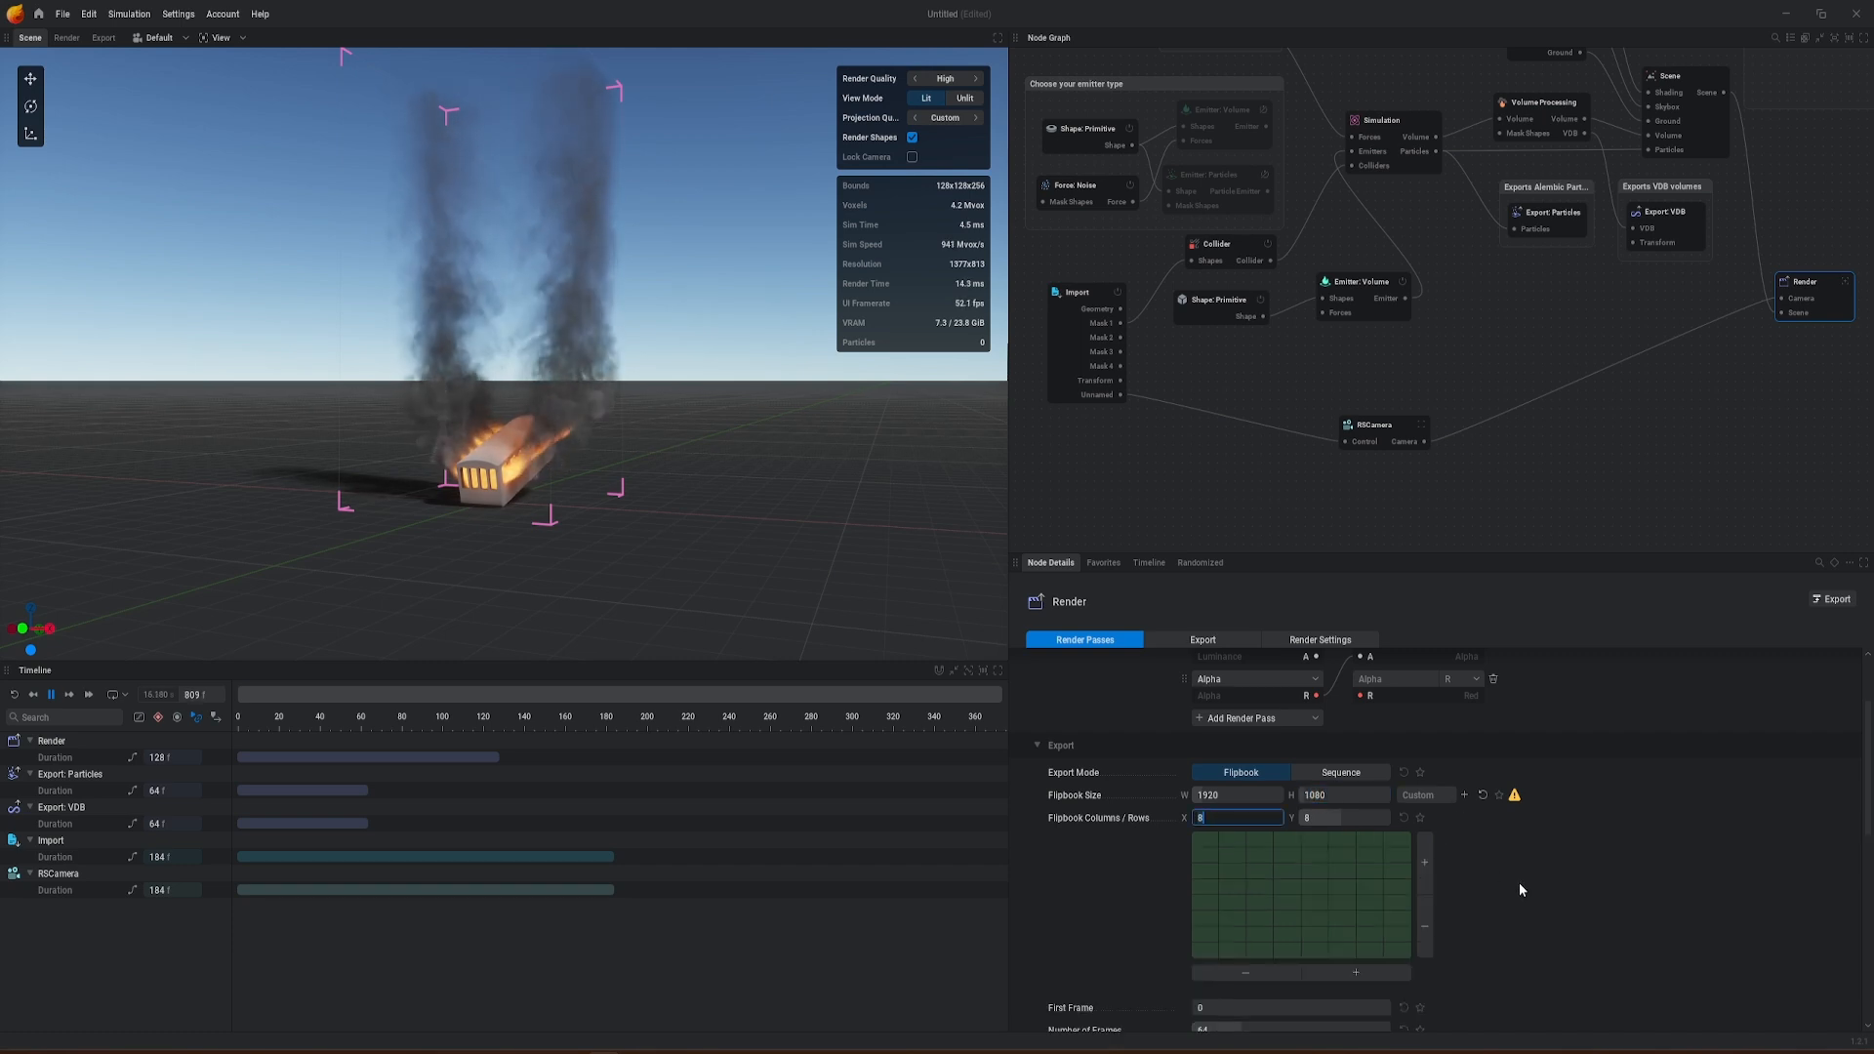
mouse_move(1514, 796)
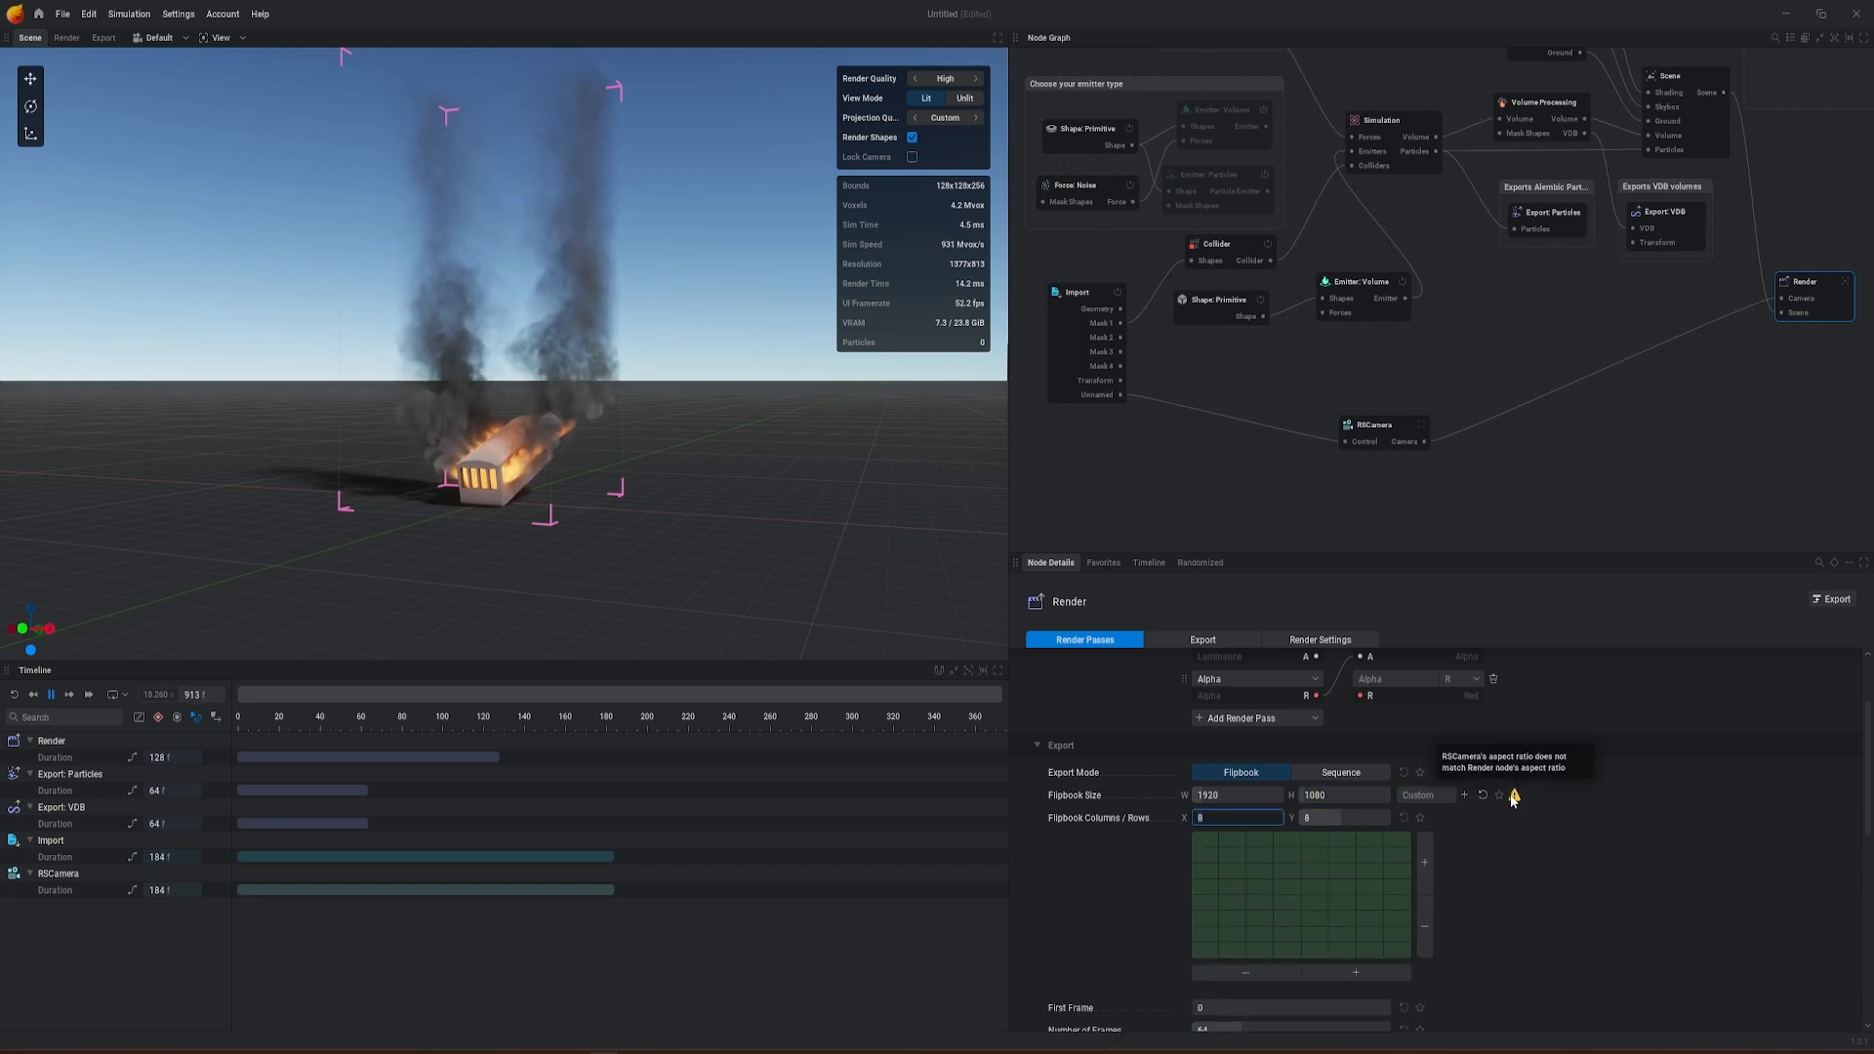
Step: Set the RSCamera node's display resolution to 1920 by 1080
left_click(1387, 425)
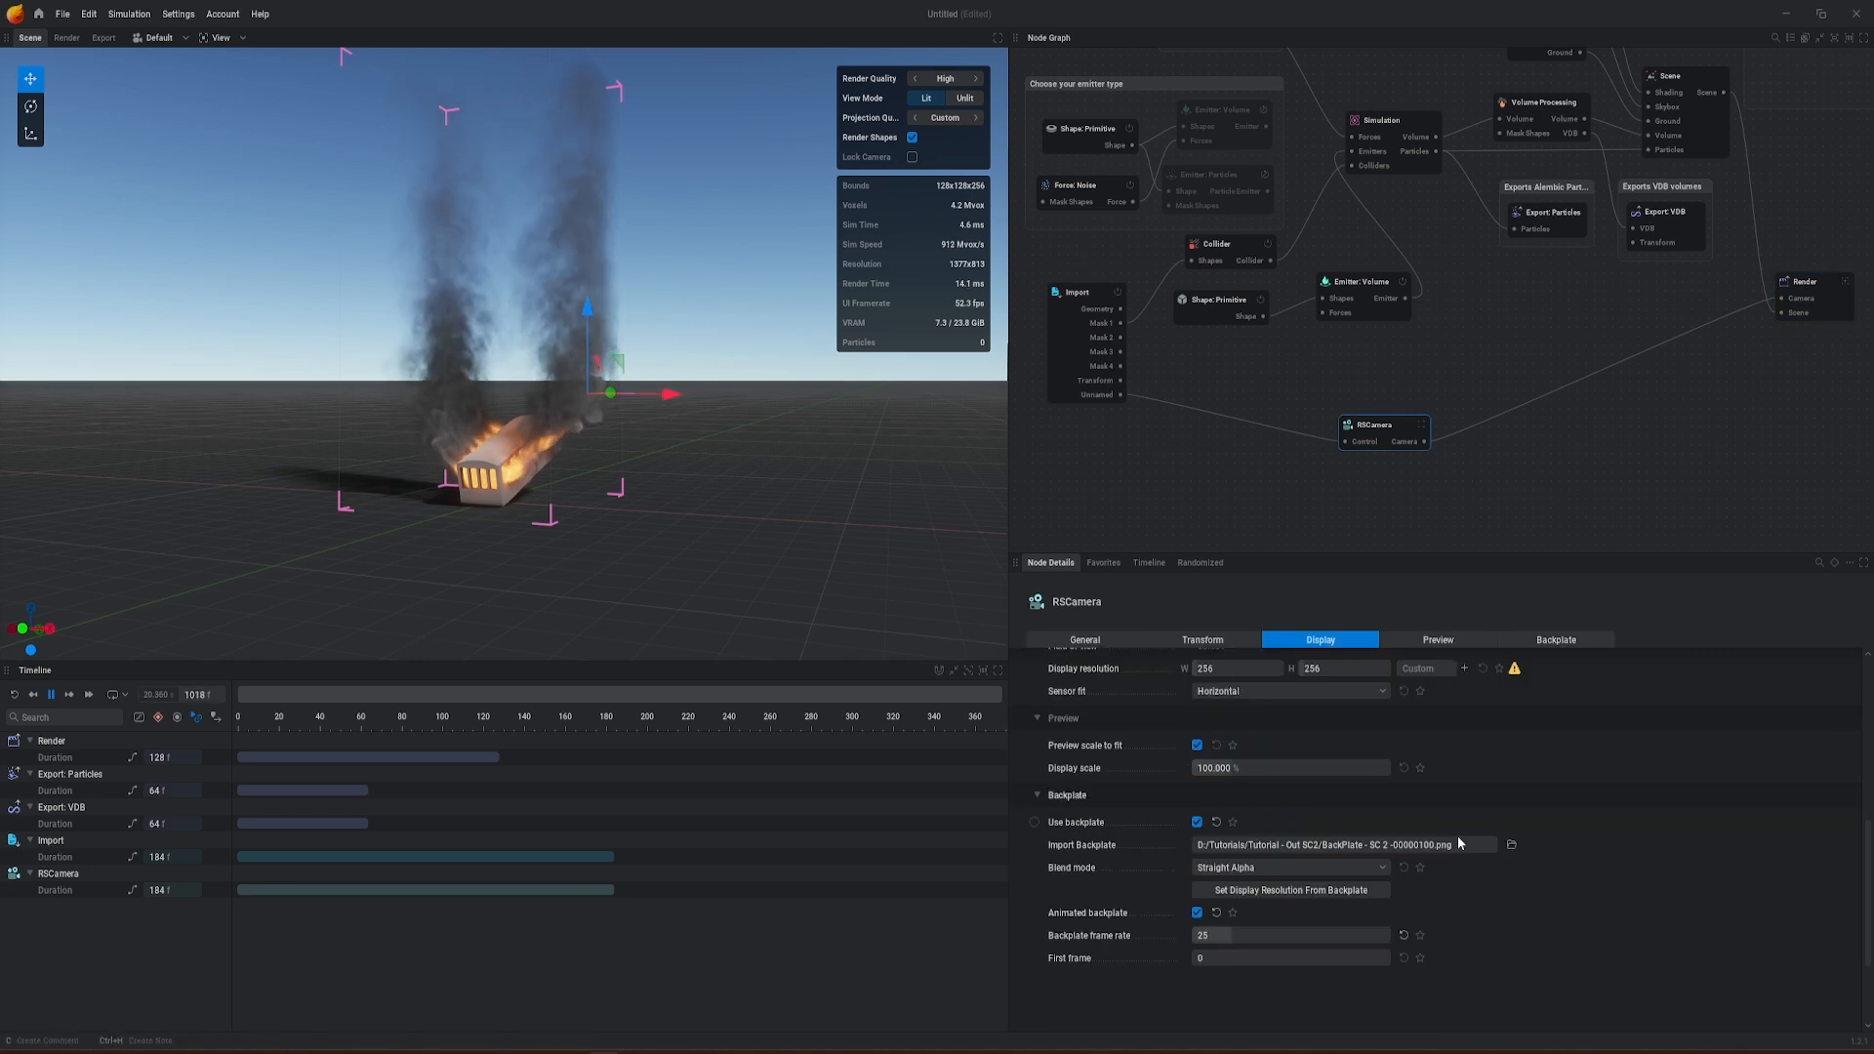
left_click(1248, 667)
type("1920")
key("Tab")
type("1080")
key("Tab")
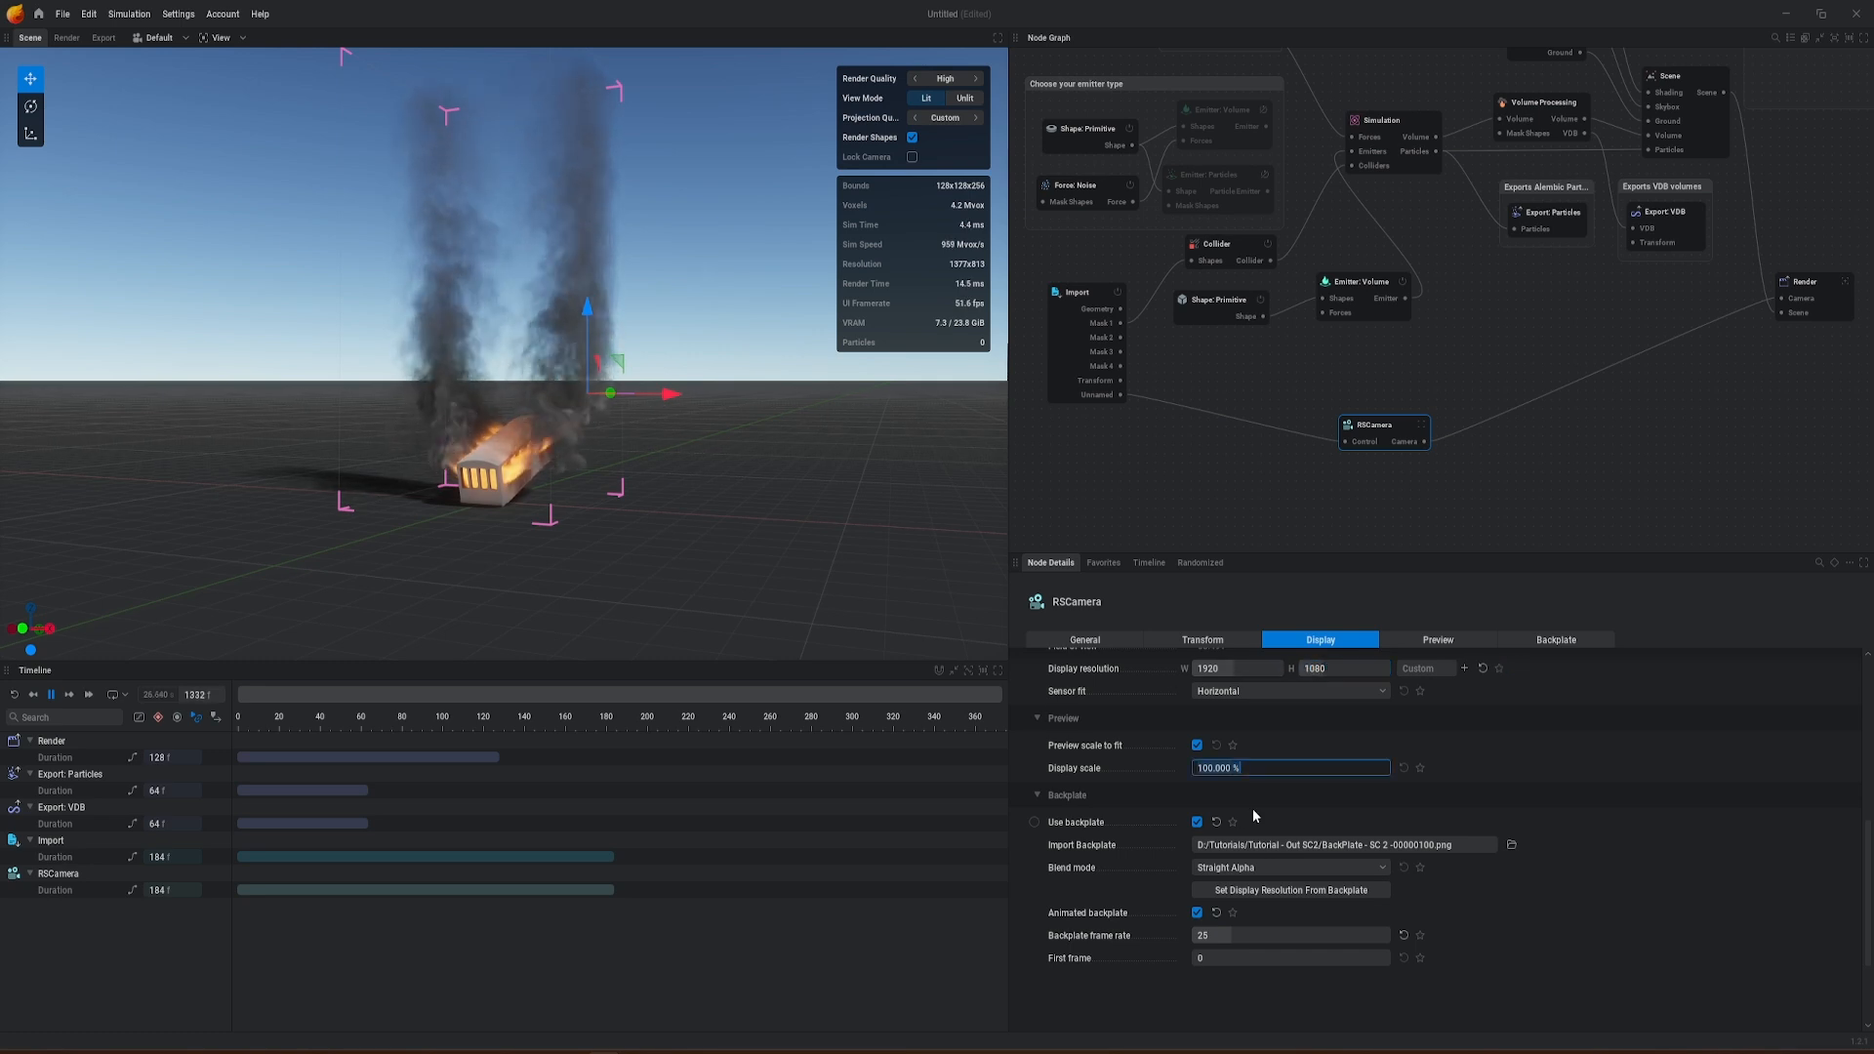
key("Return")
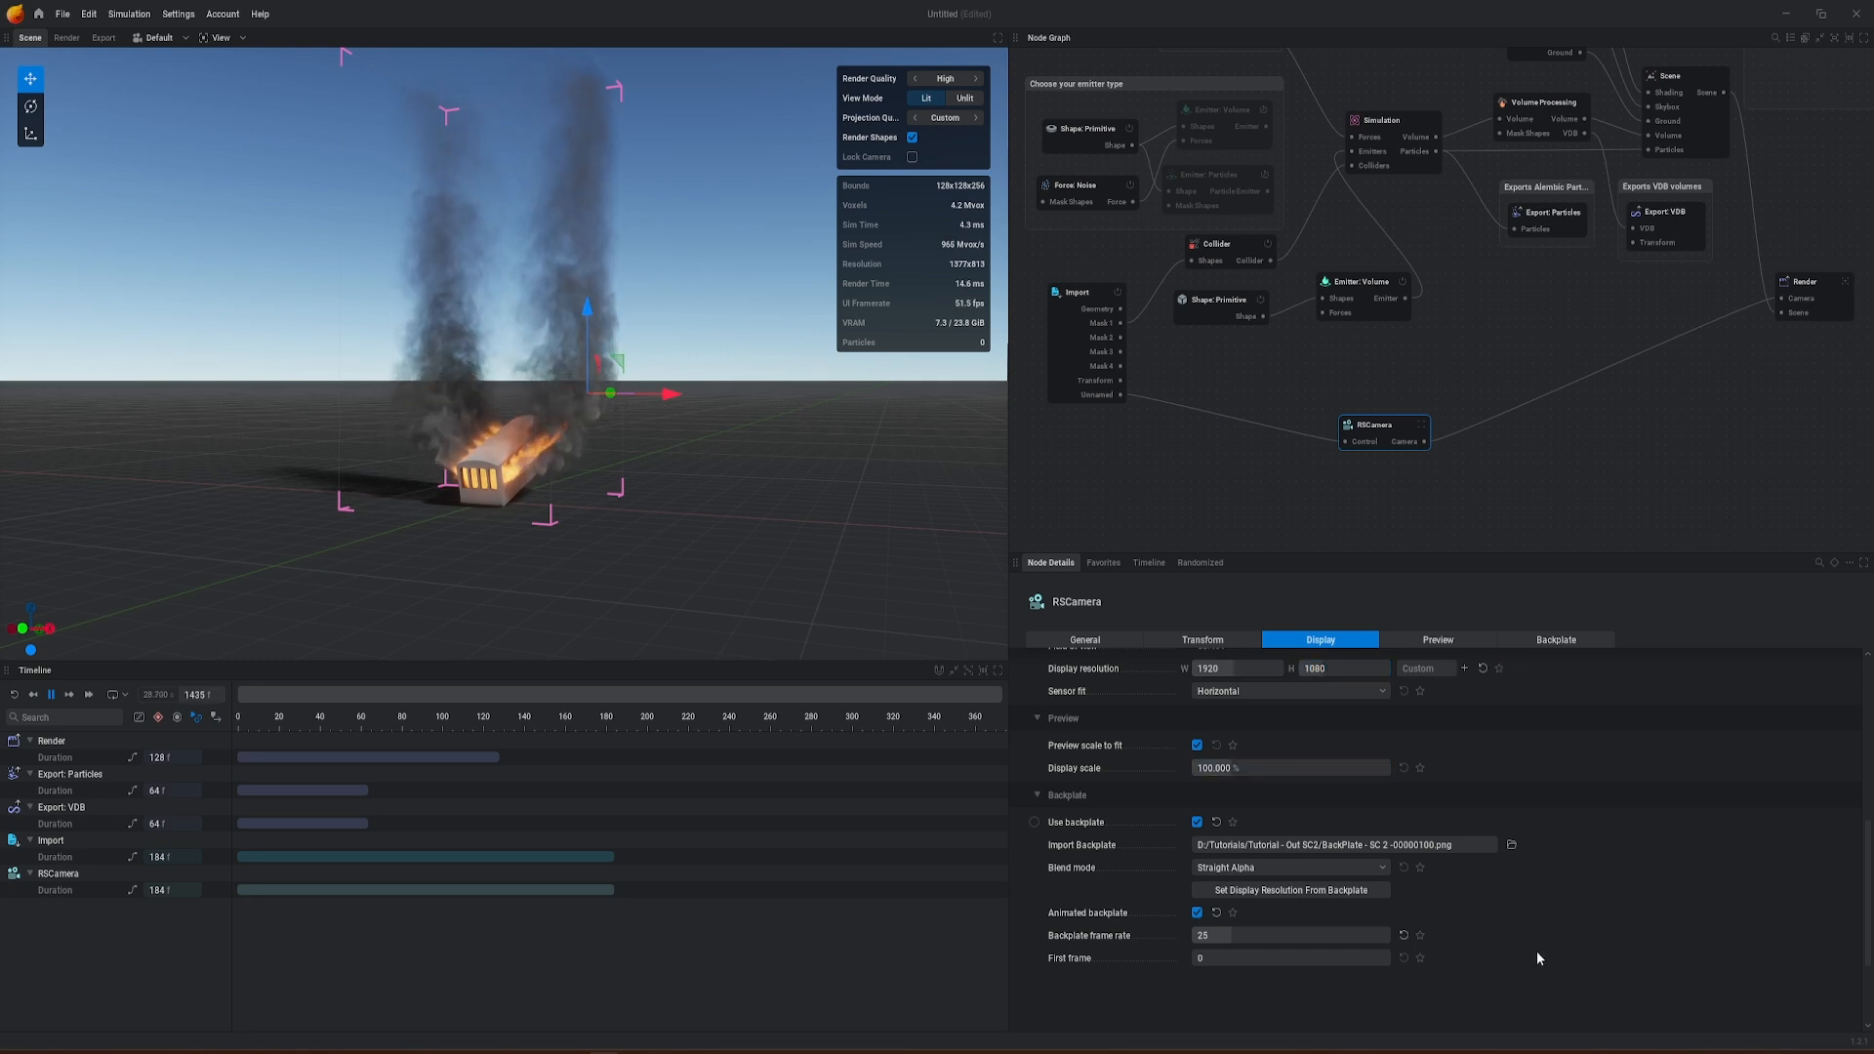
Step: Switch the viewport to RSCamera and play the fire simulation briefly over the animated backplate
left_click(172, 40)
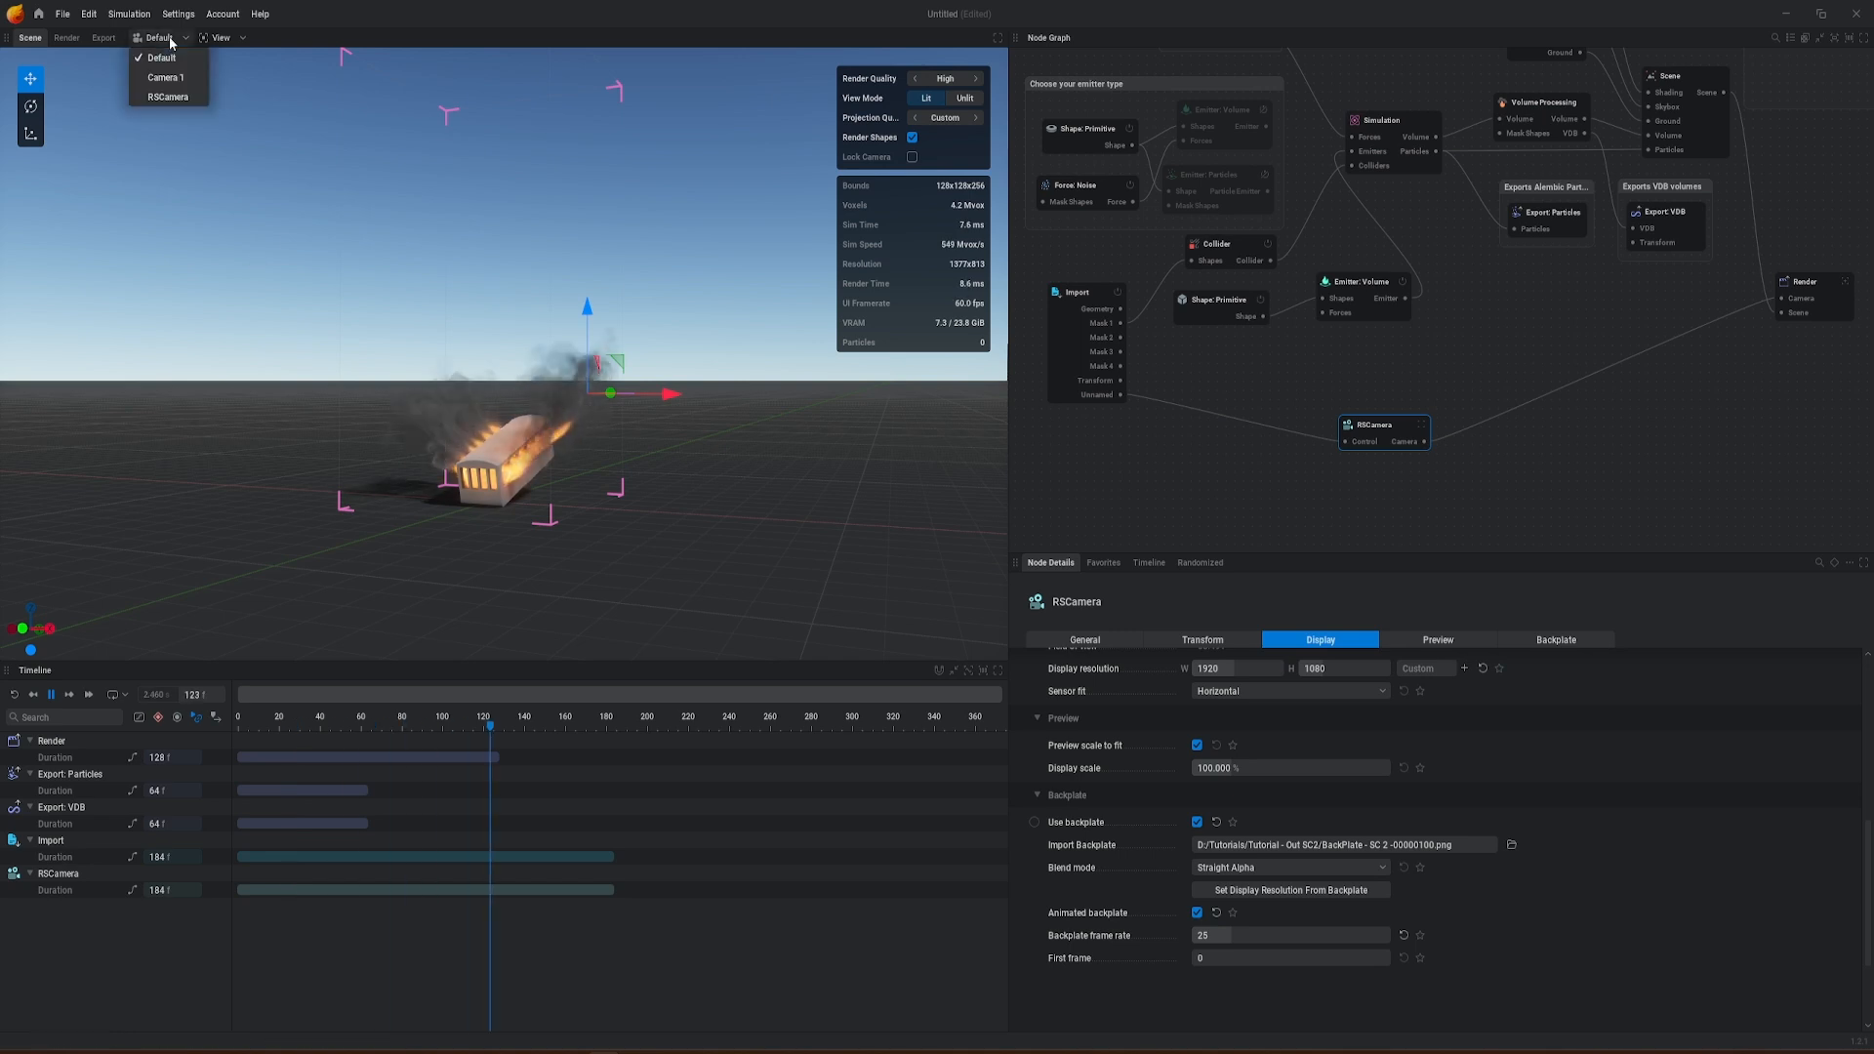
left_click(178, 96)
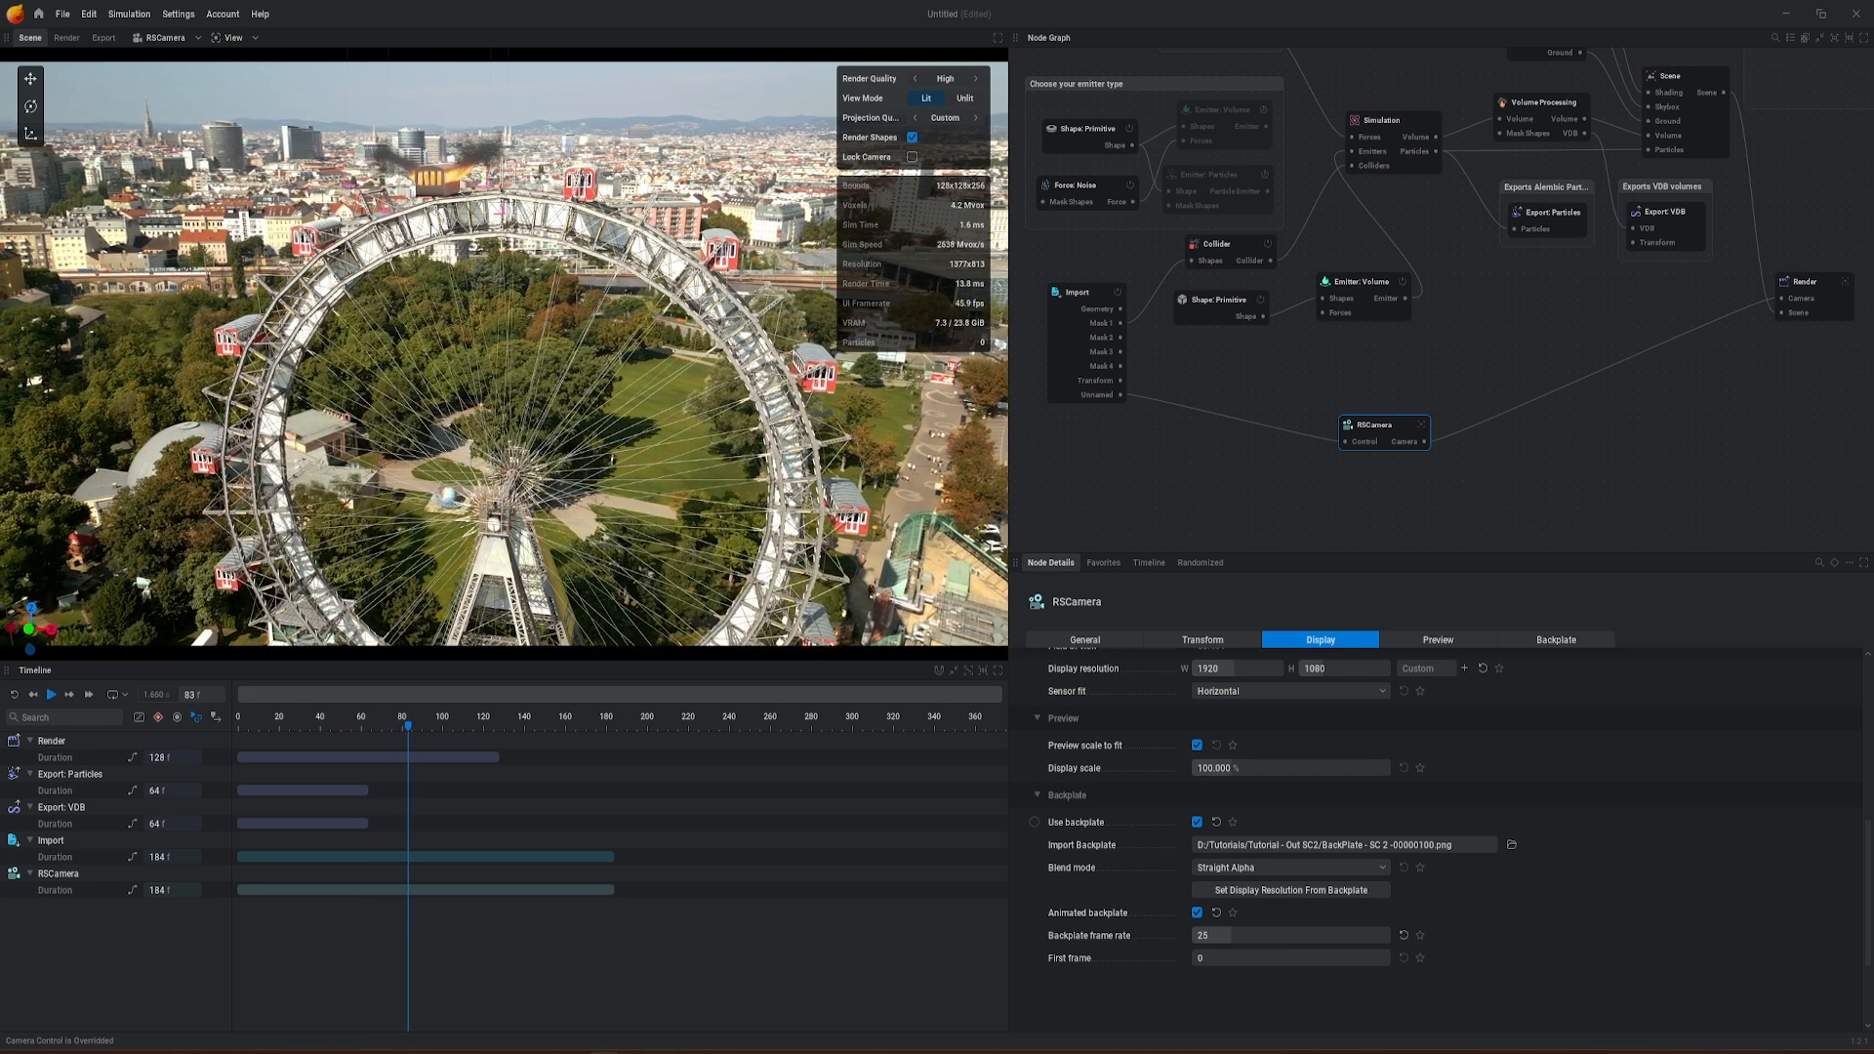
key("space")
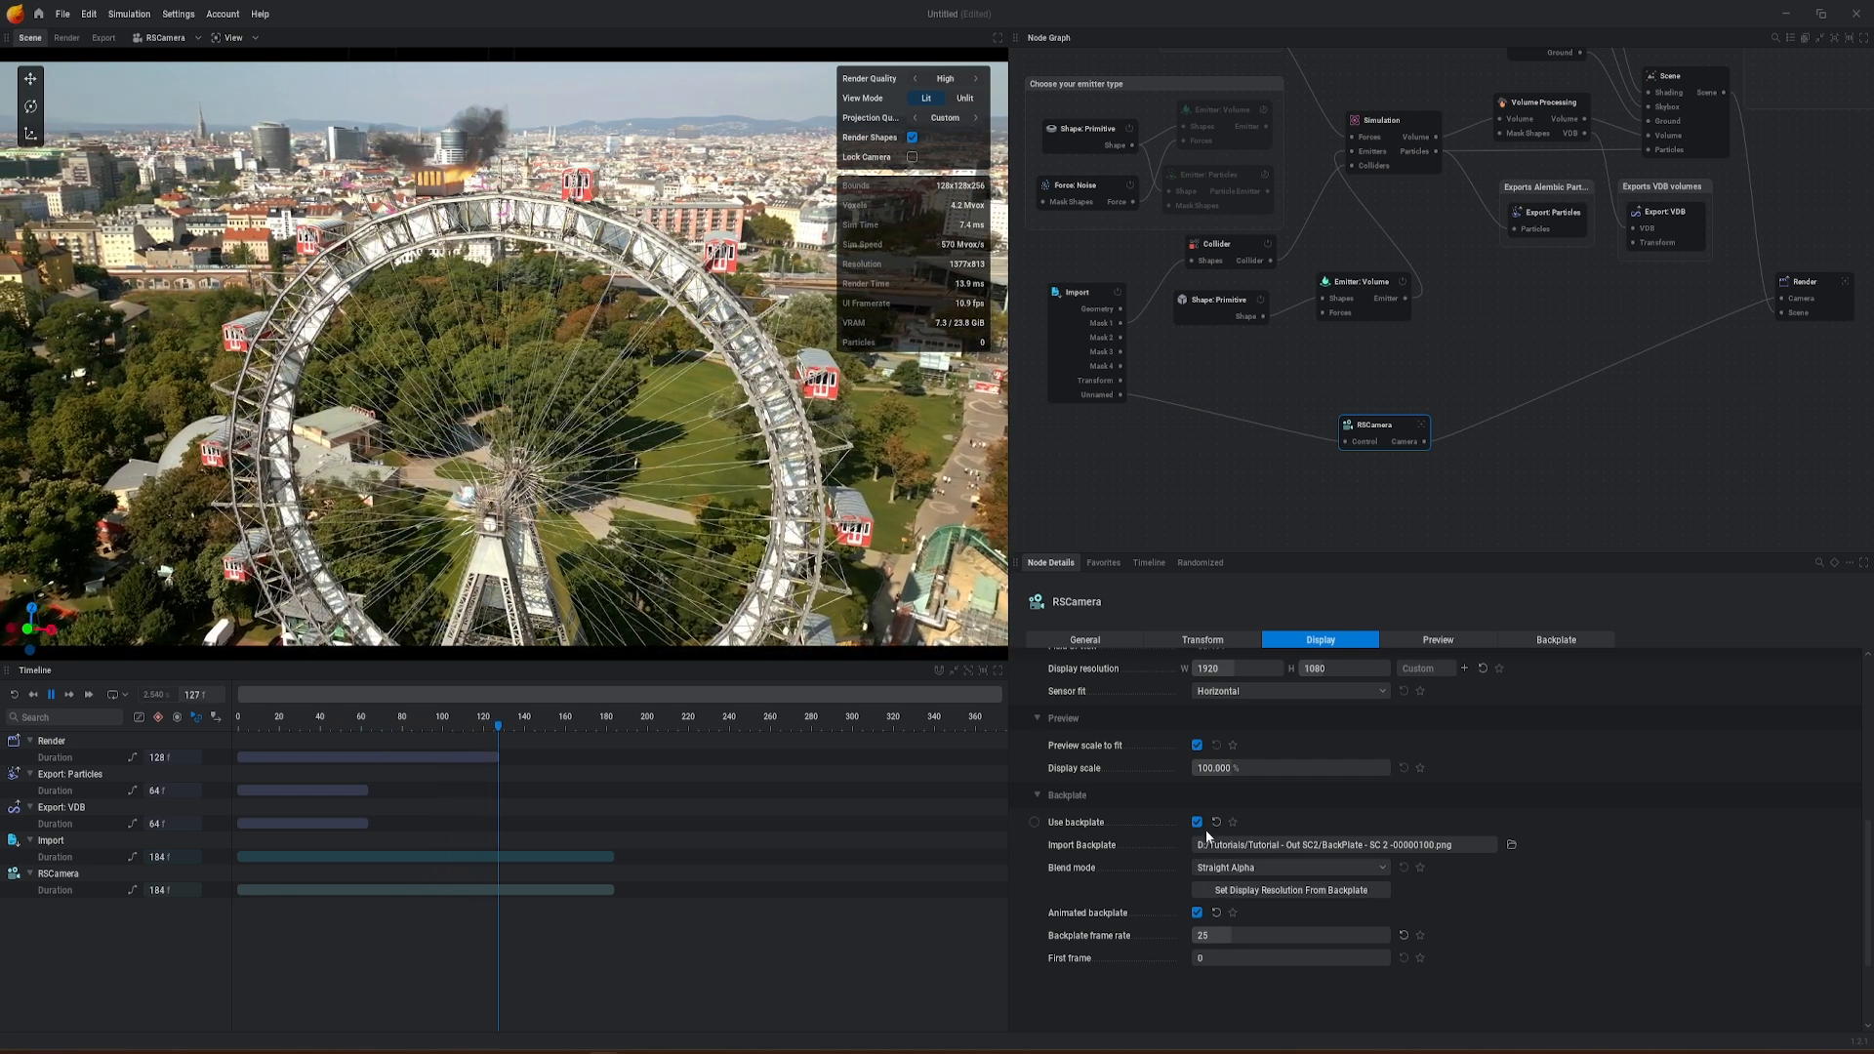
key("space")
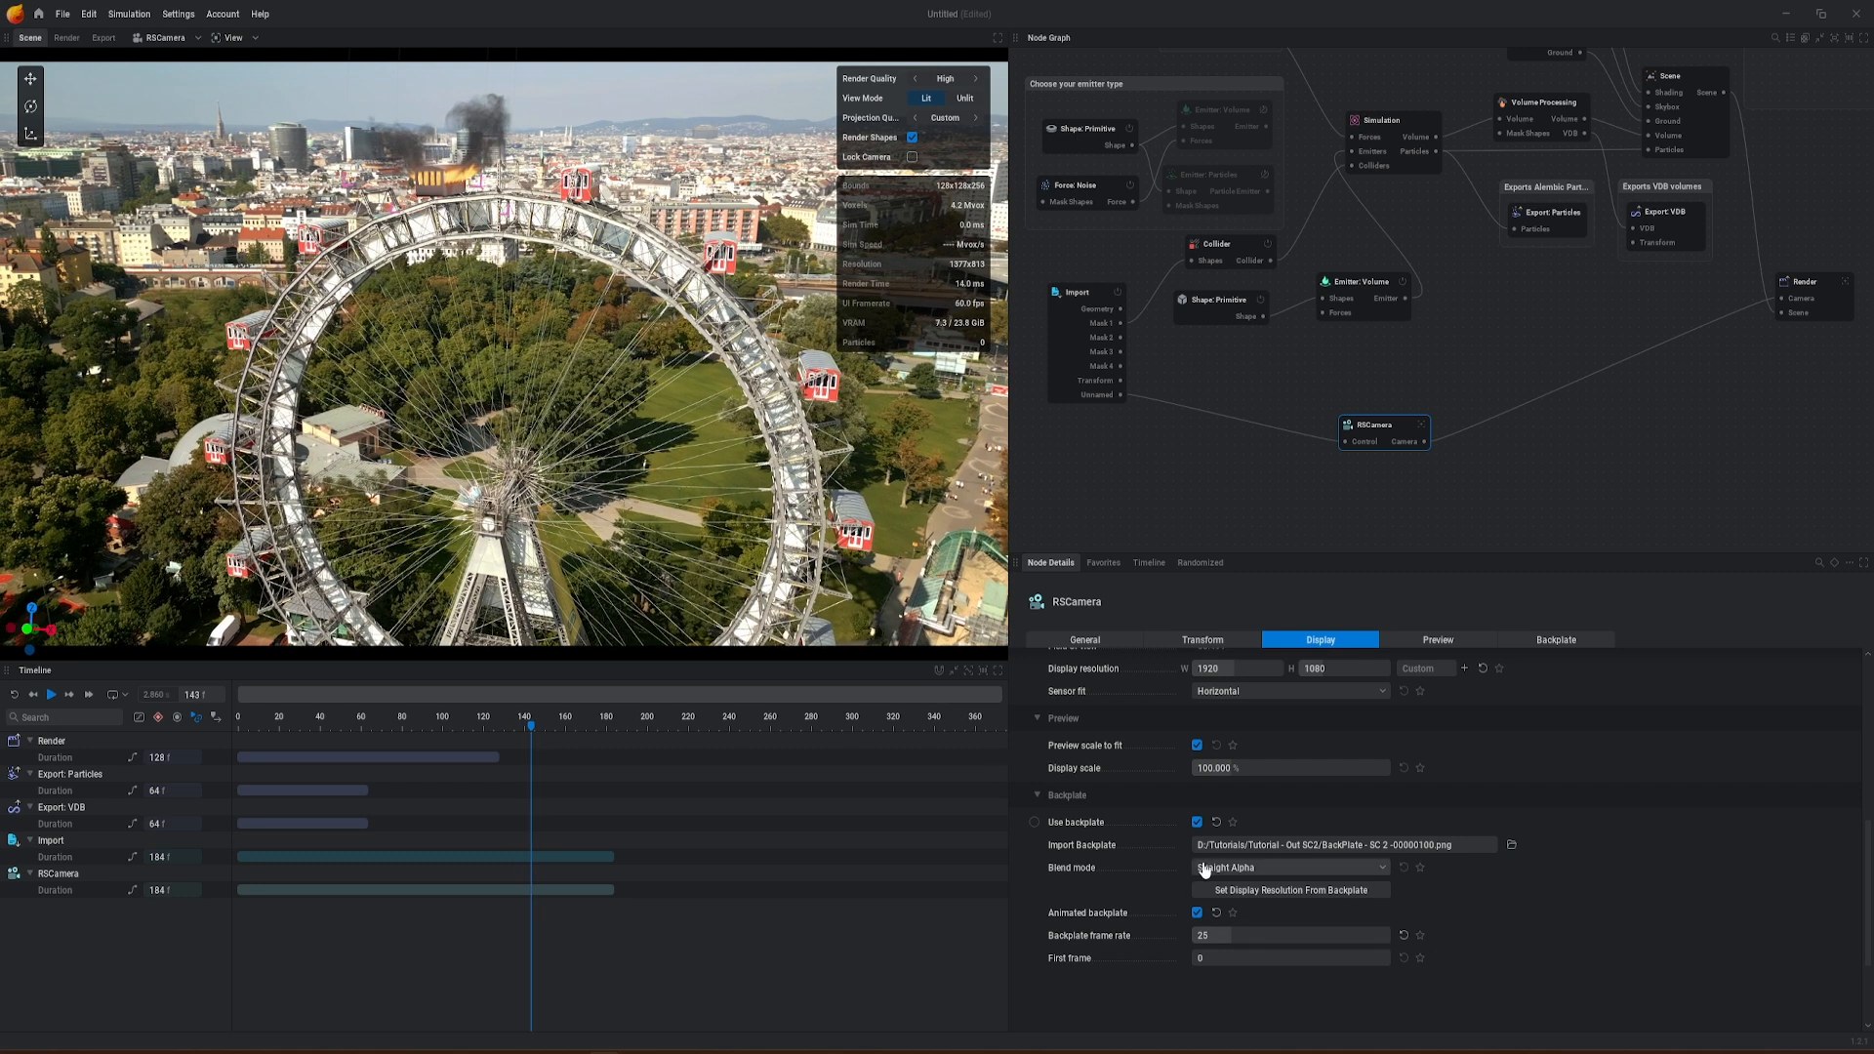
Step: Turn off the RSCamera node's animated backplate and resume the simulation
left_click(1198, 914)
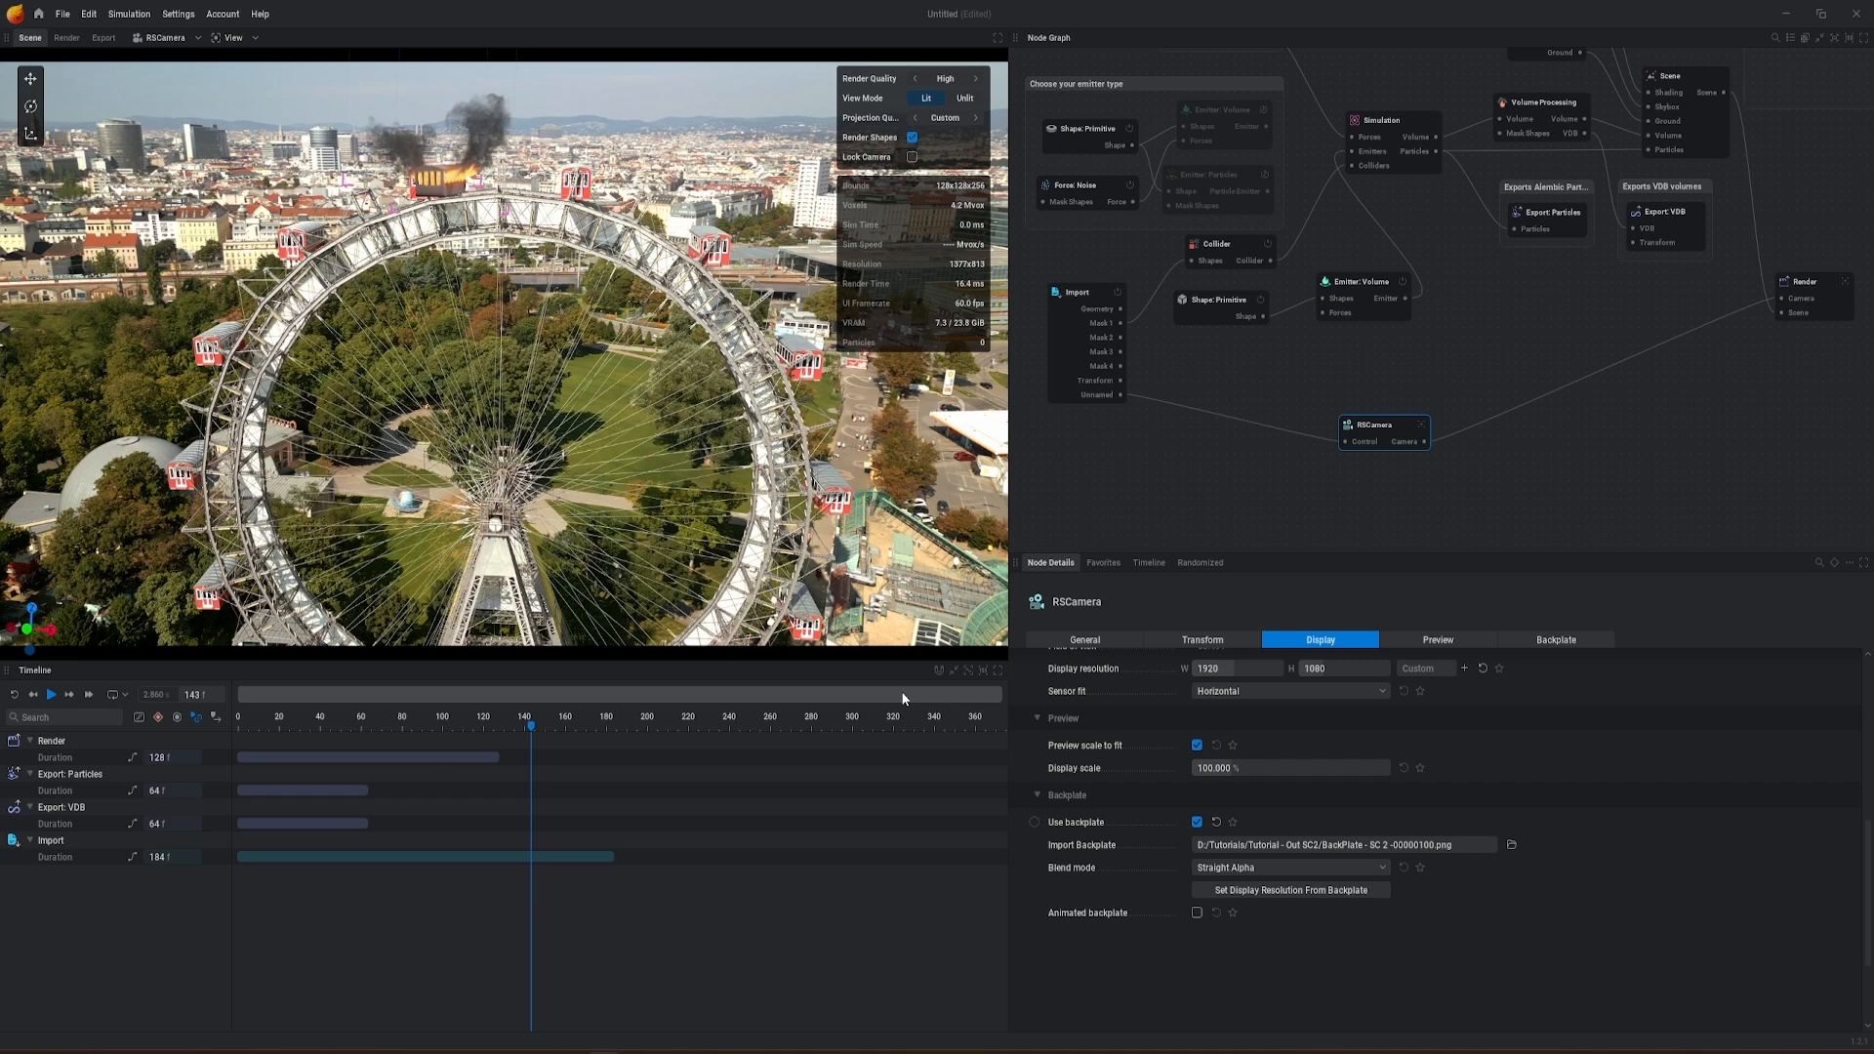
key("space")
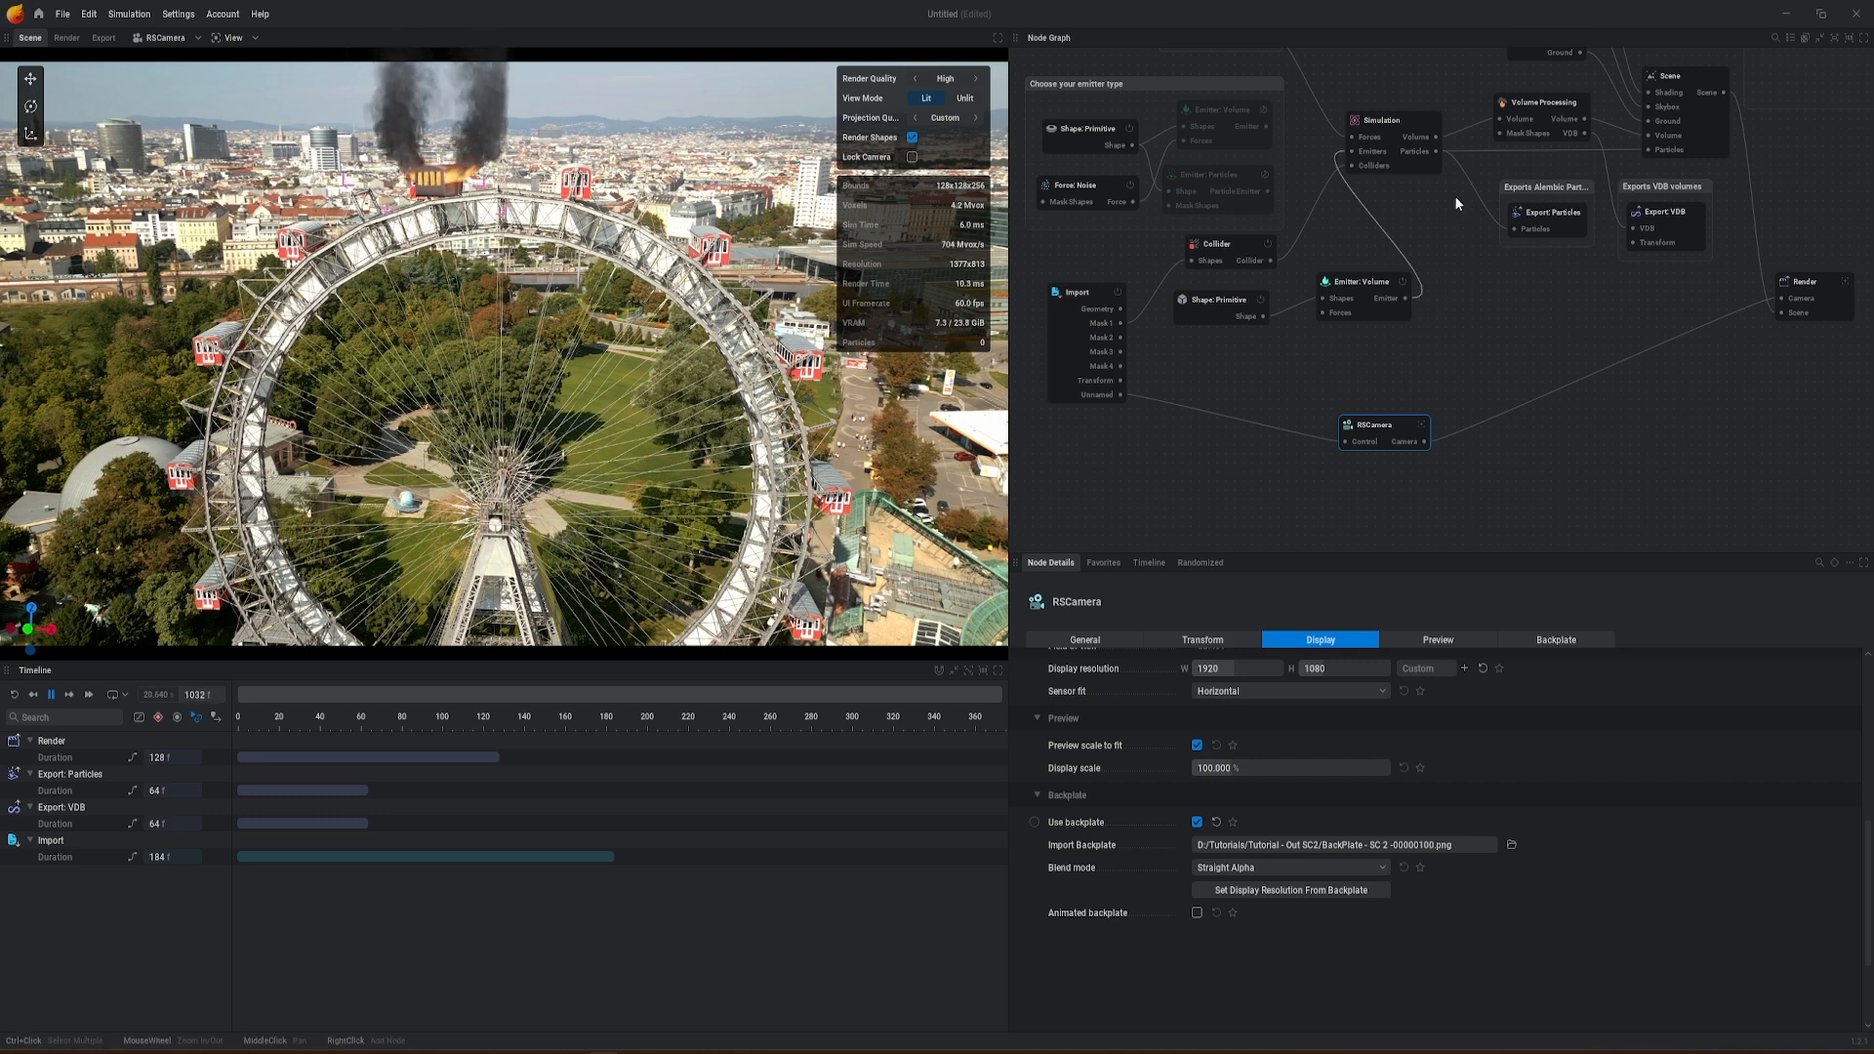
Step: Set the Simulation node's voxel count to 250 in X and Y and apply the new resolution
left_click(1386, 122)
scroll(1567, 847, "up", 5)
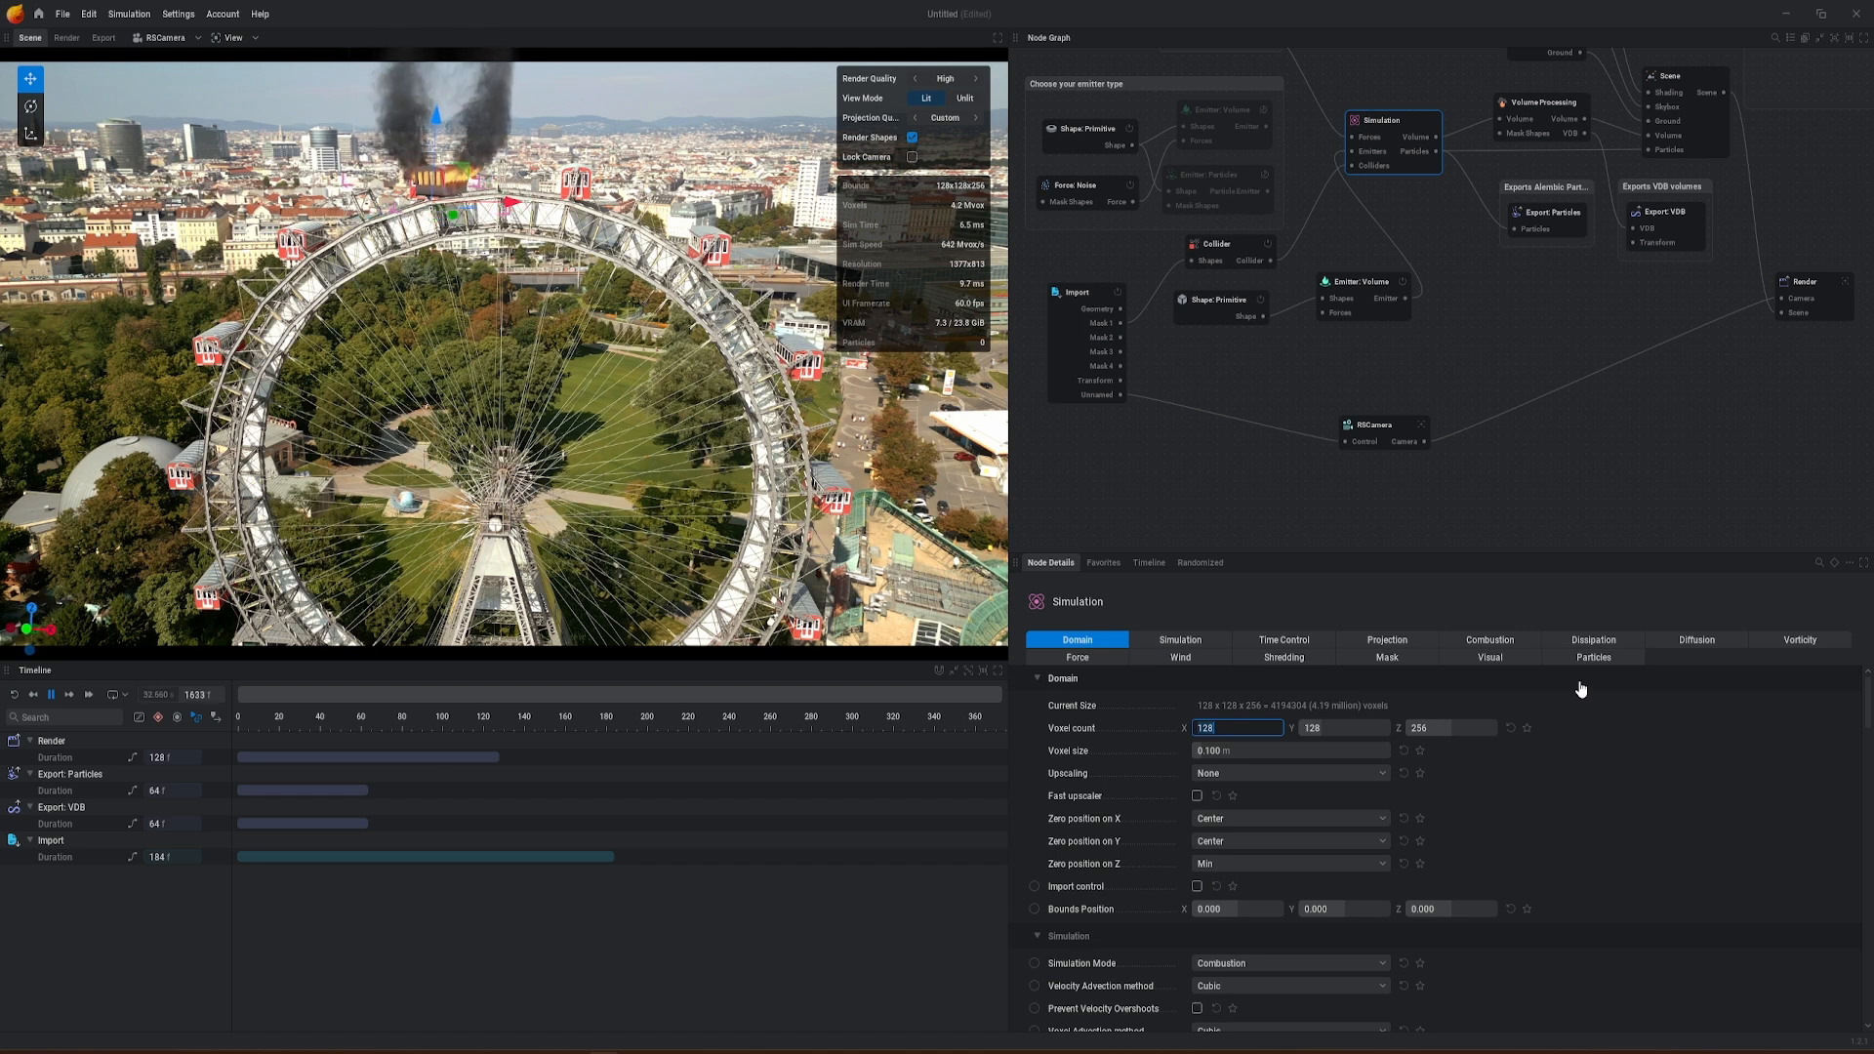
key("Tab")
type("250")
key("Tab")
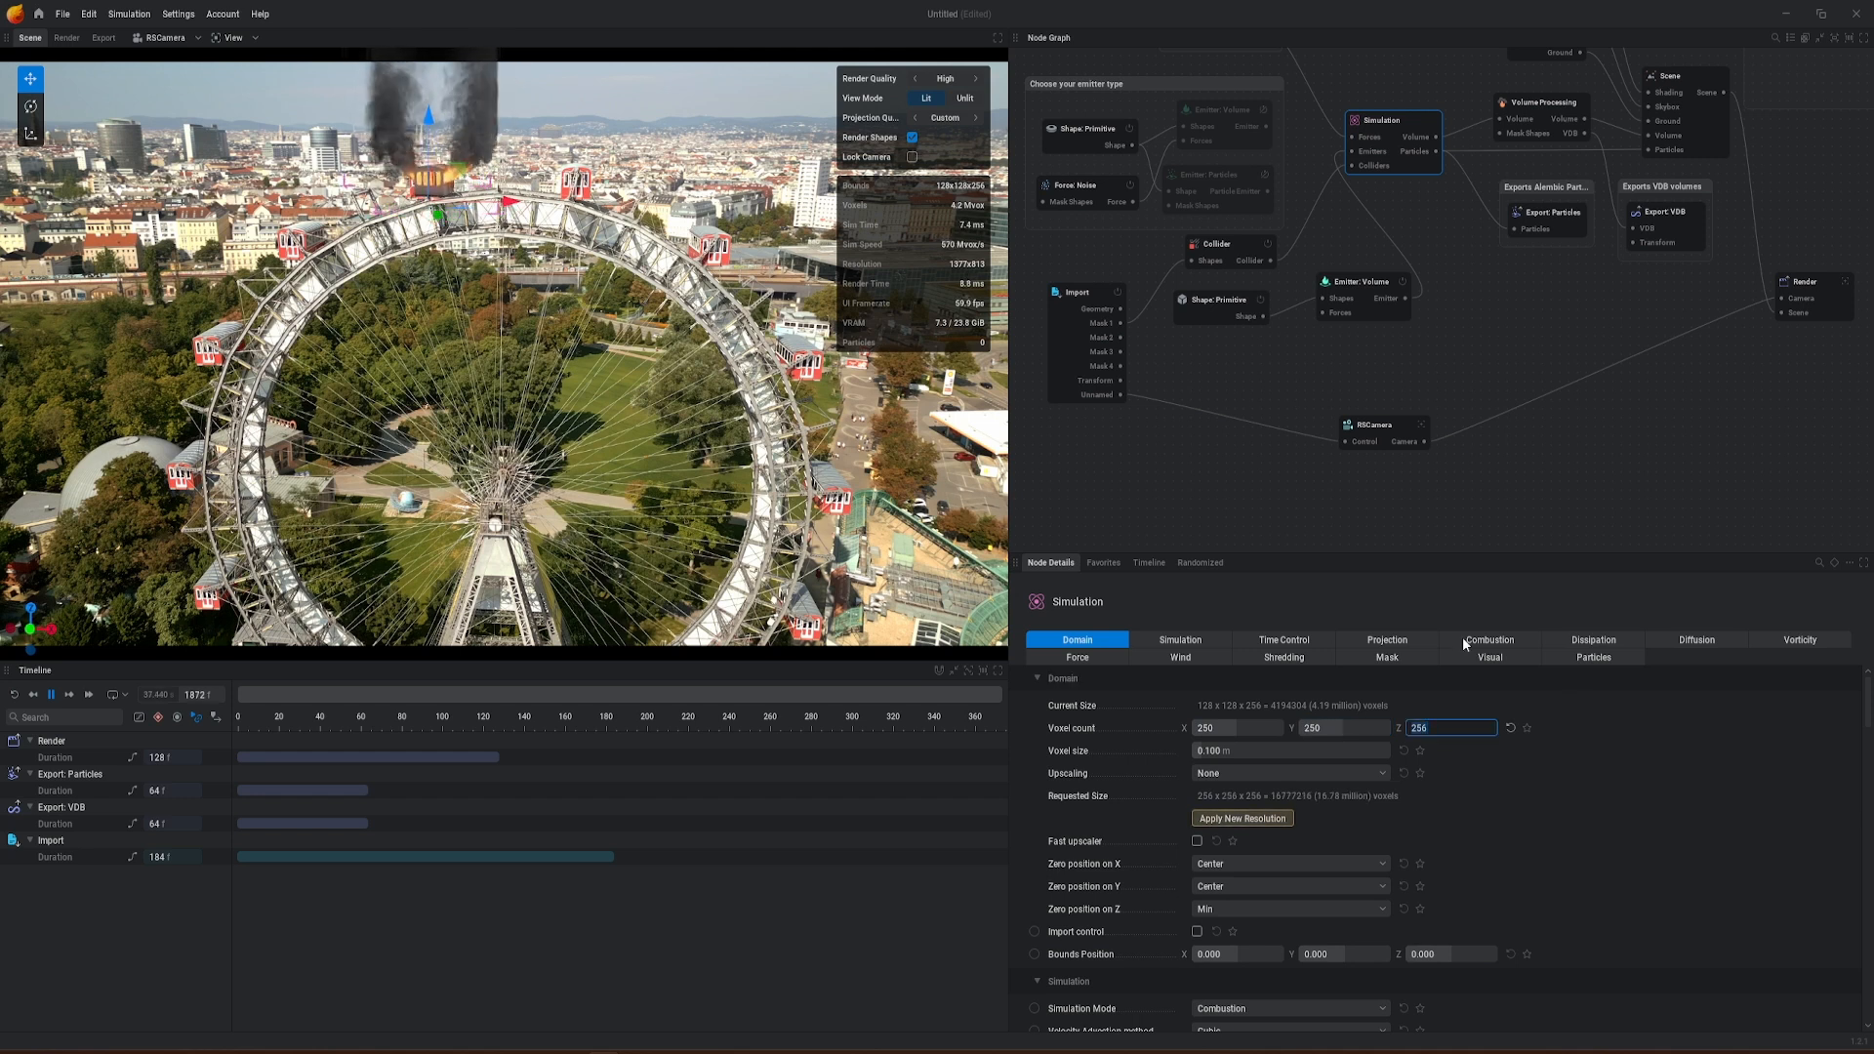
left_click(1262, 820)
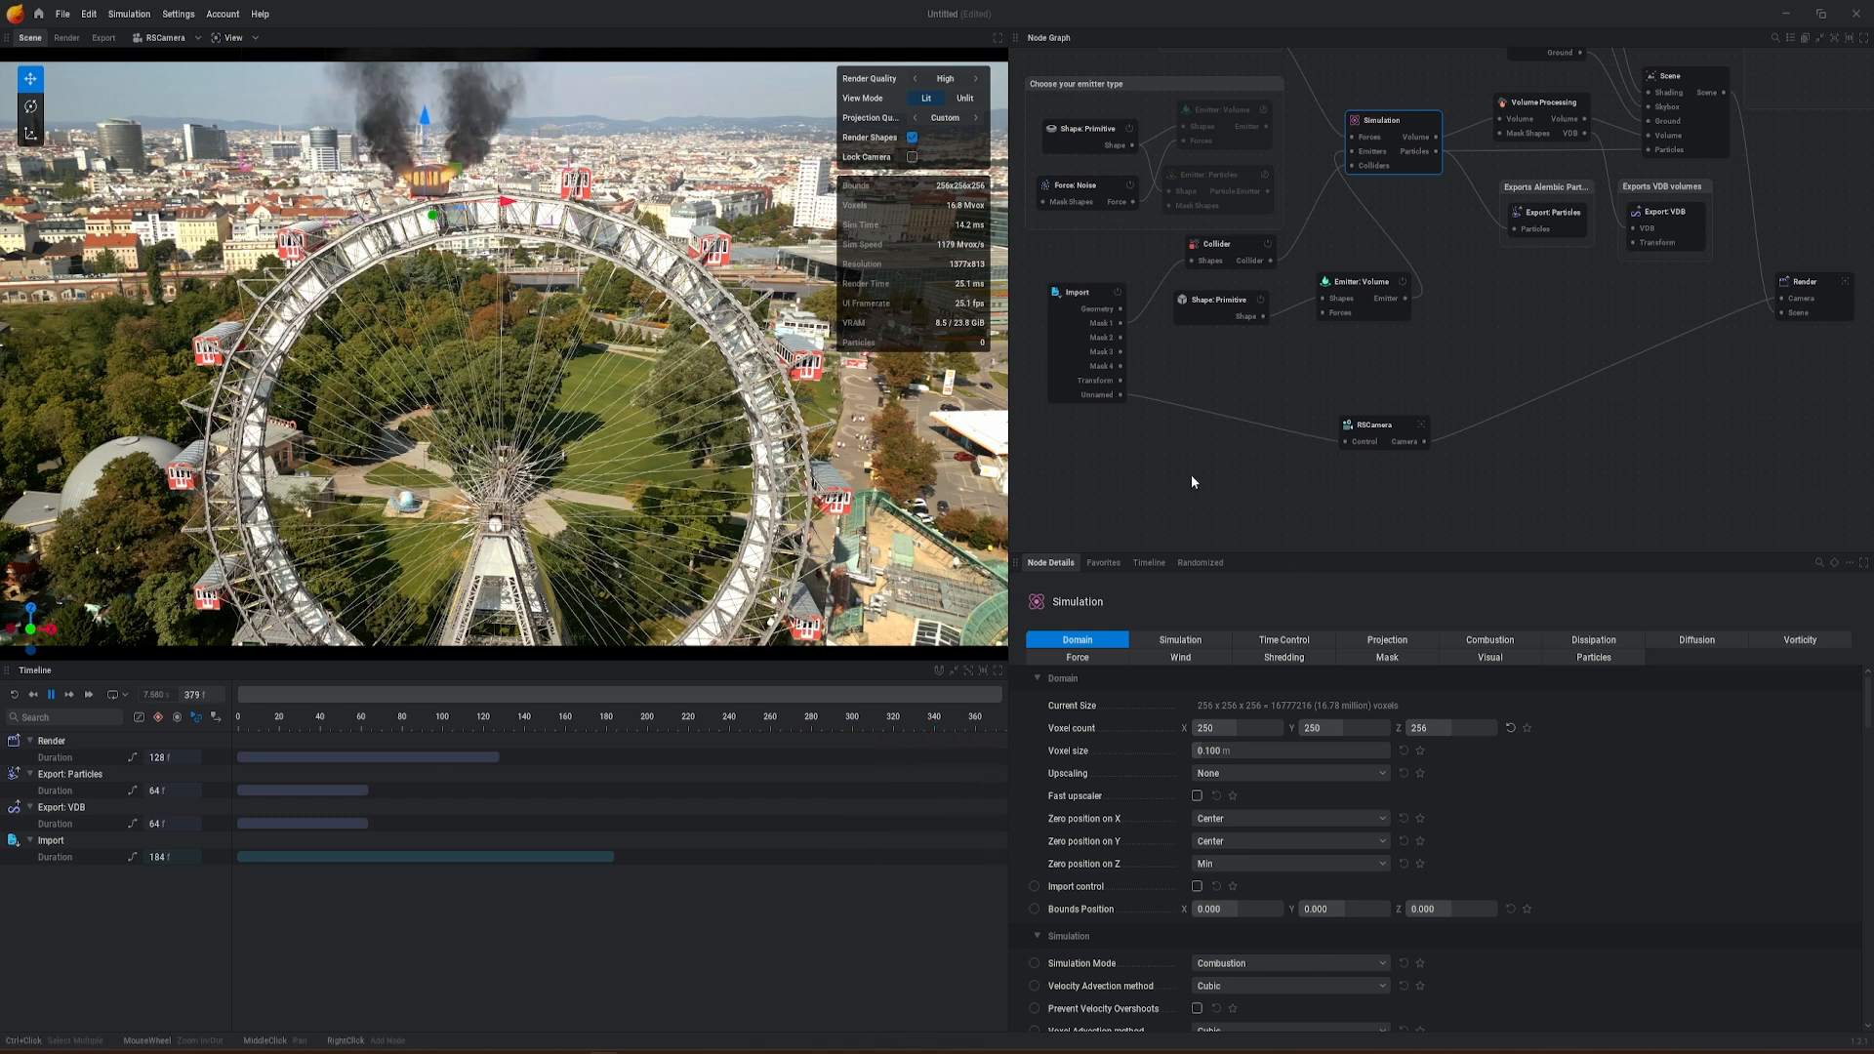
scroll(1474, 864, "down", 3)
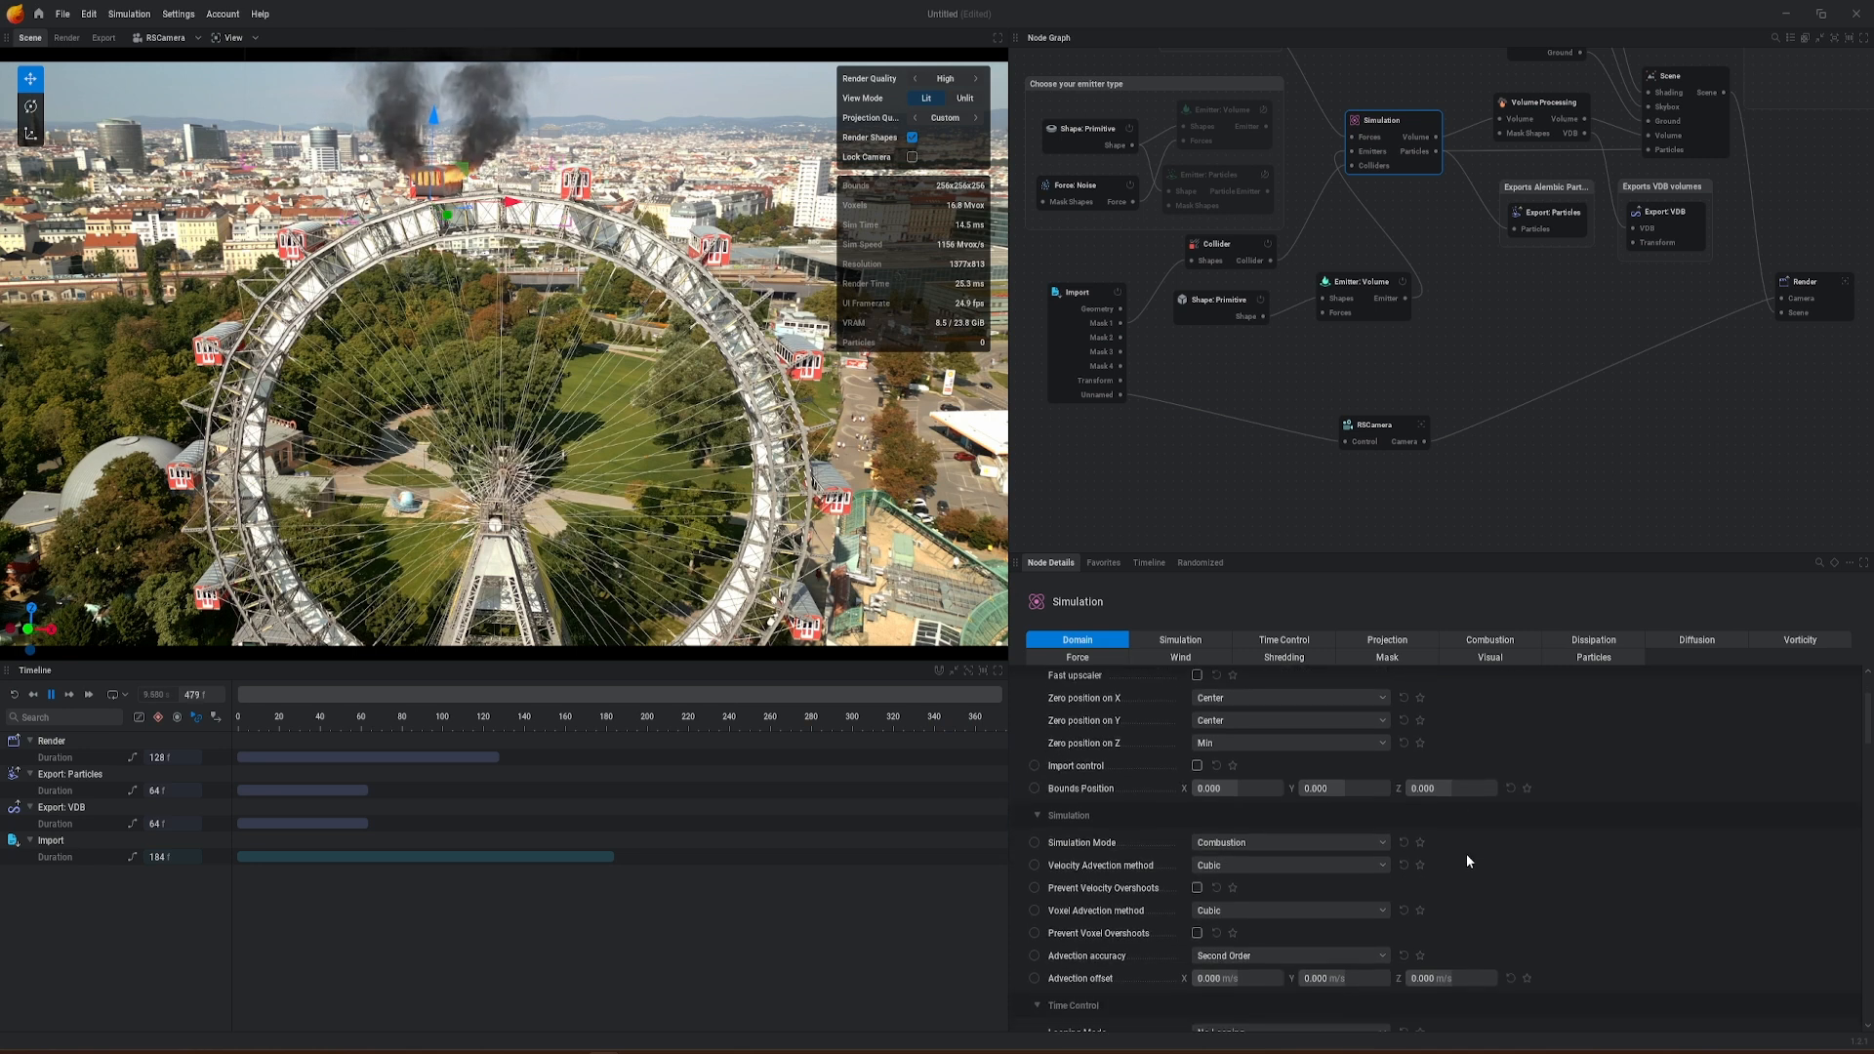
Step: Re-enable the animated backplate on the RSCamera node and pause the simulation near frame 142
left_click(1360, 427)
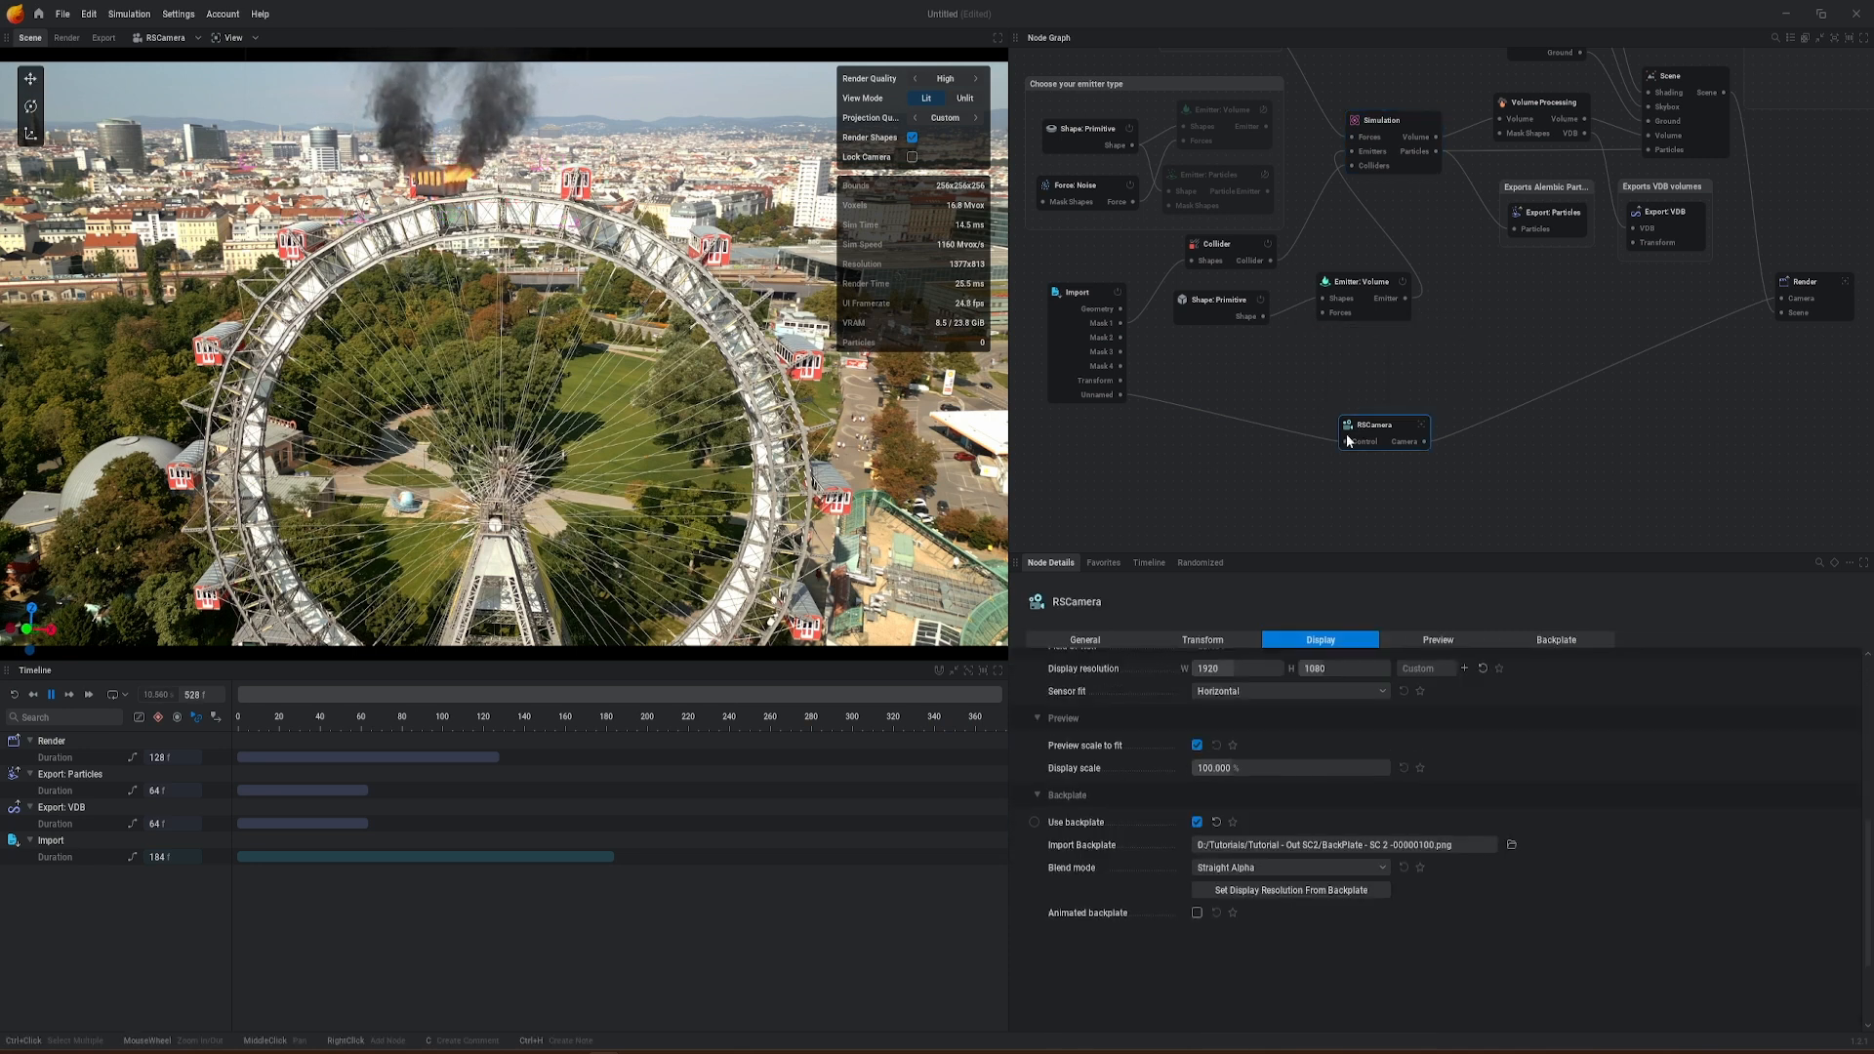
left_click(1196, 914)
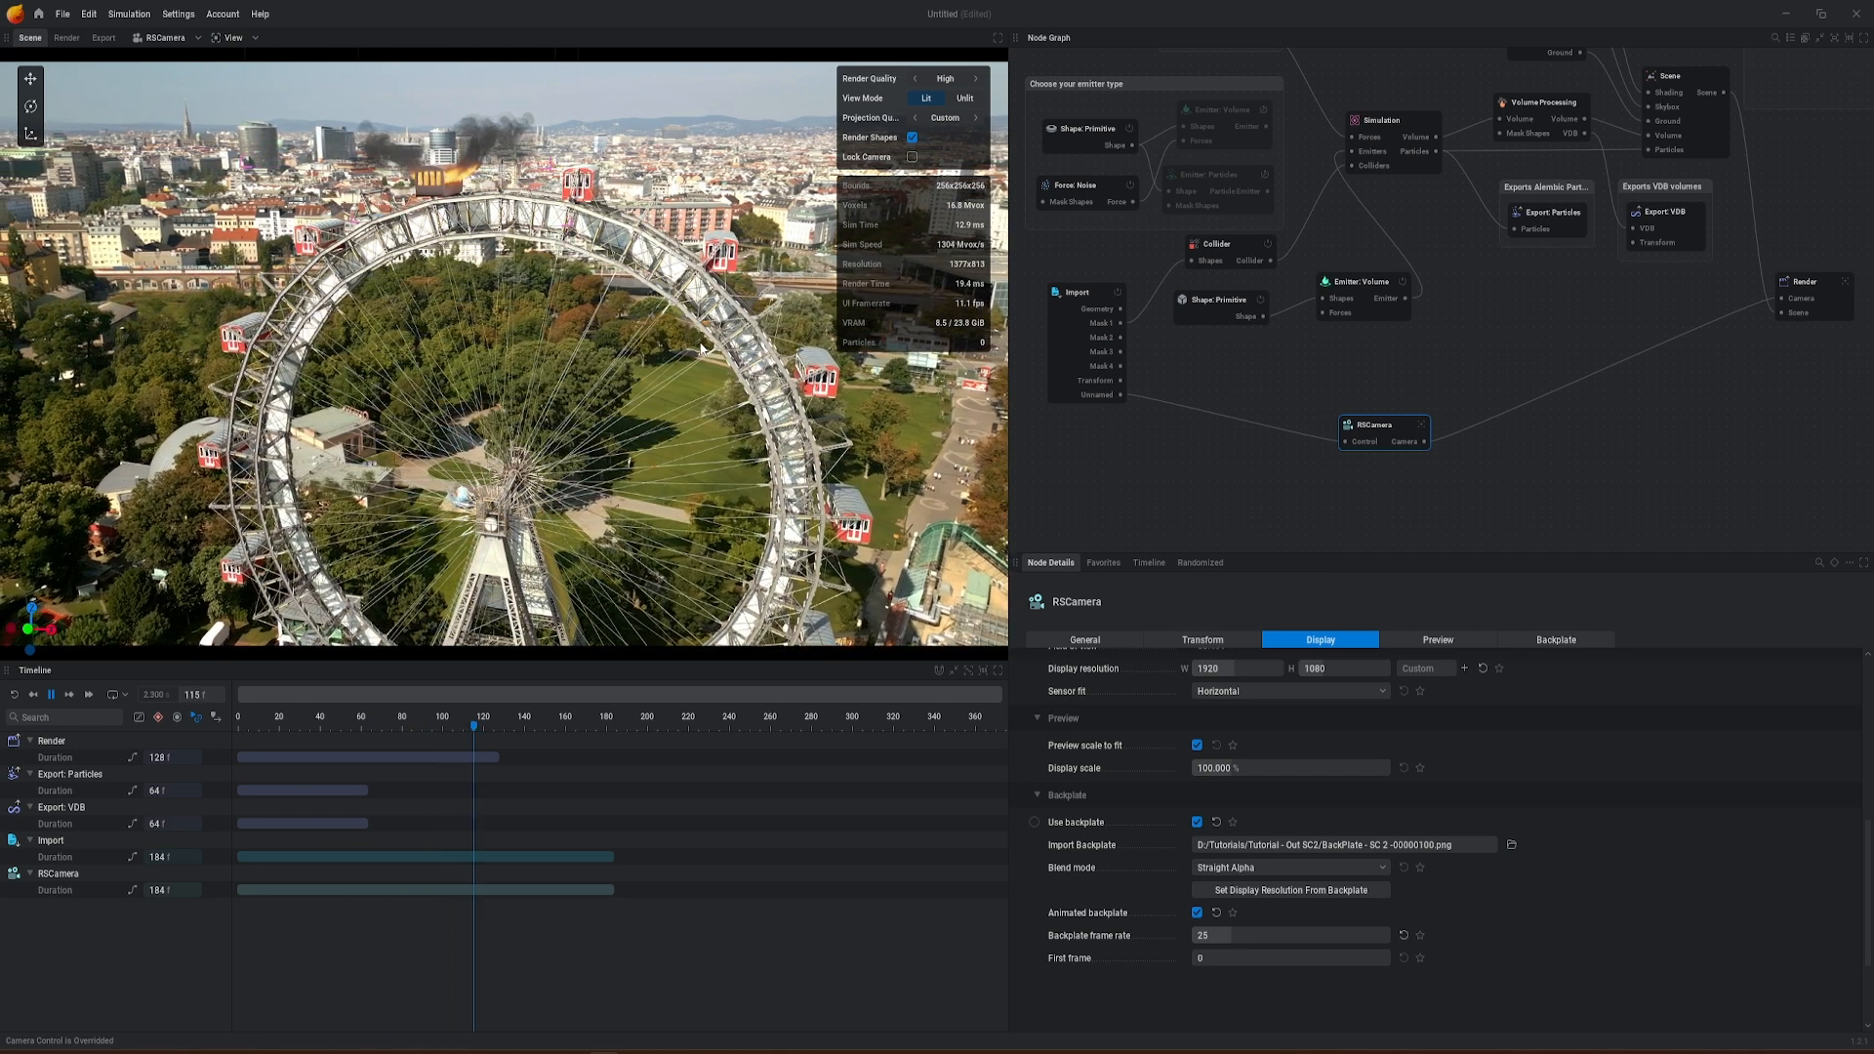
key("space")
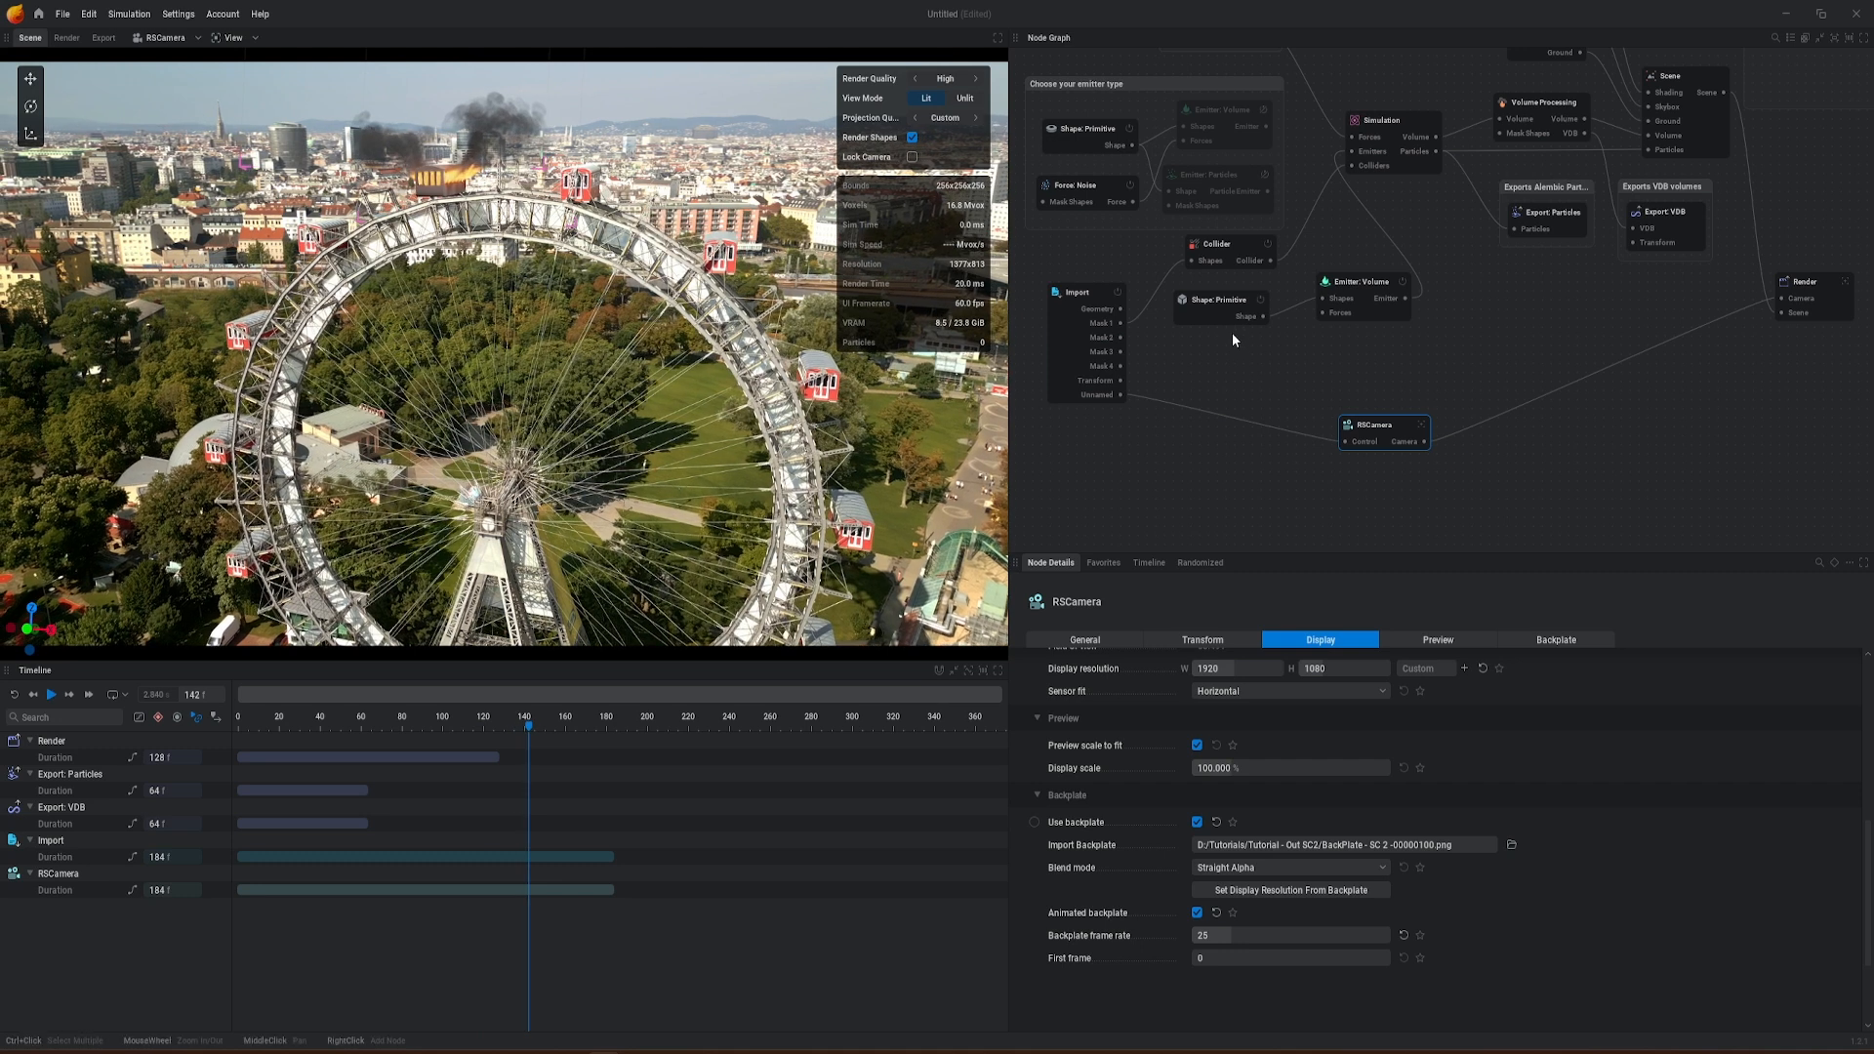
Step: Add a Force: Noise node connected to the Forces input of the active Emitter: Volume node
middle_click_drag(1473, 365, 1597, 383)
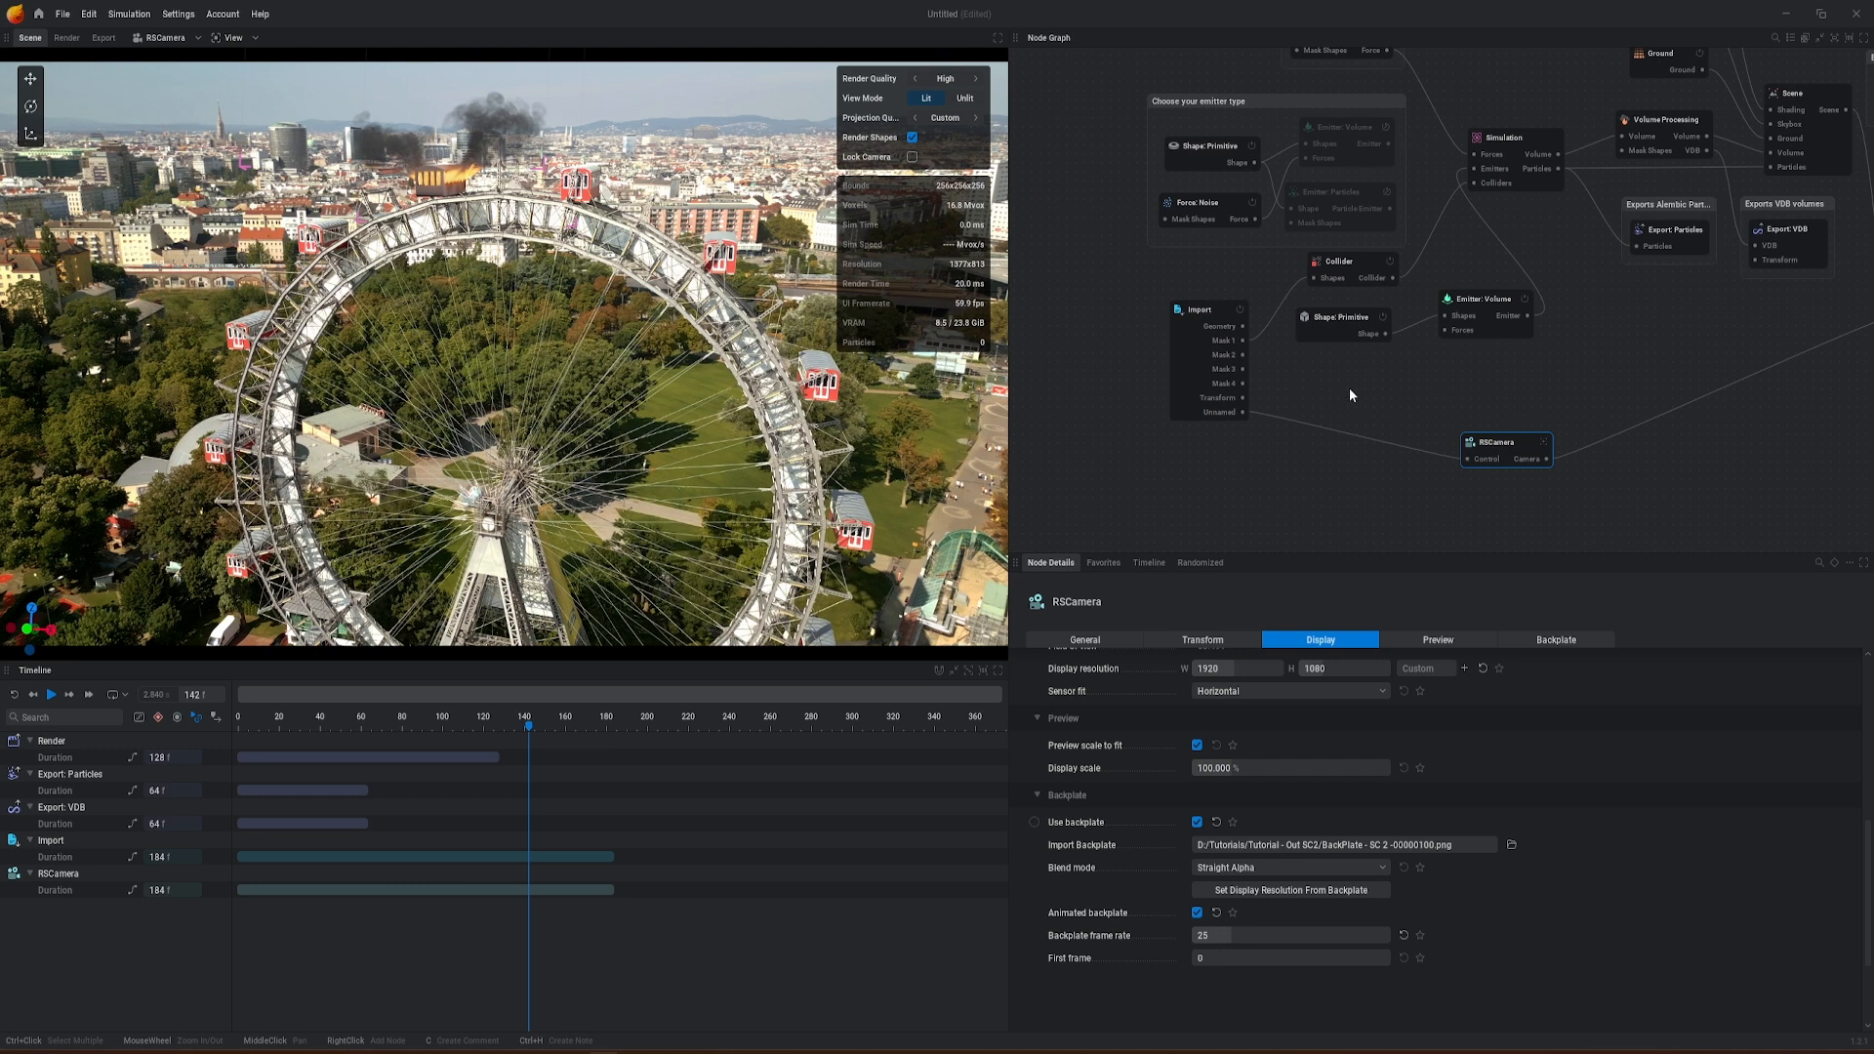
left_click_drag(1445, 330, 1304, 476)
left_click(1243, 508)
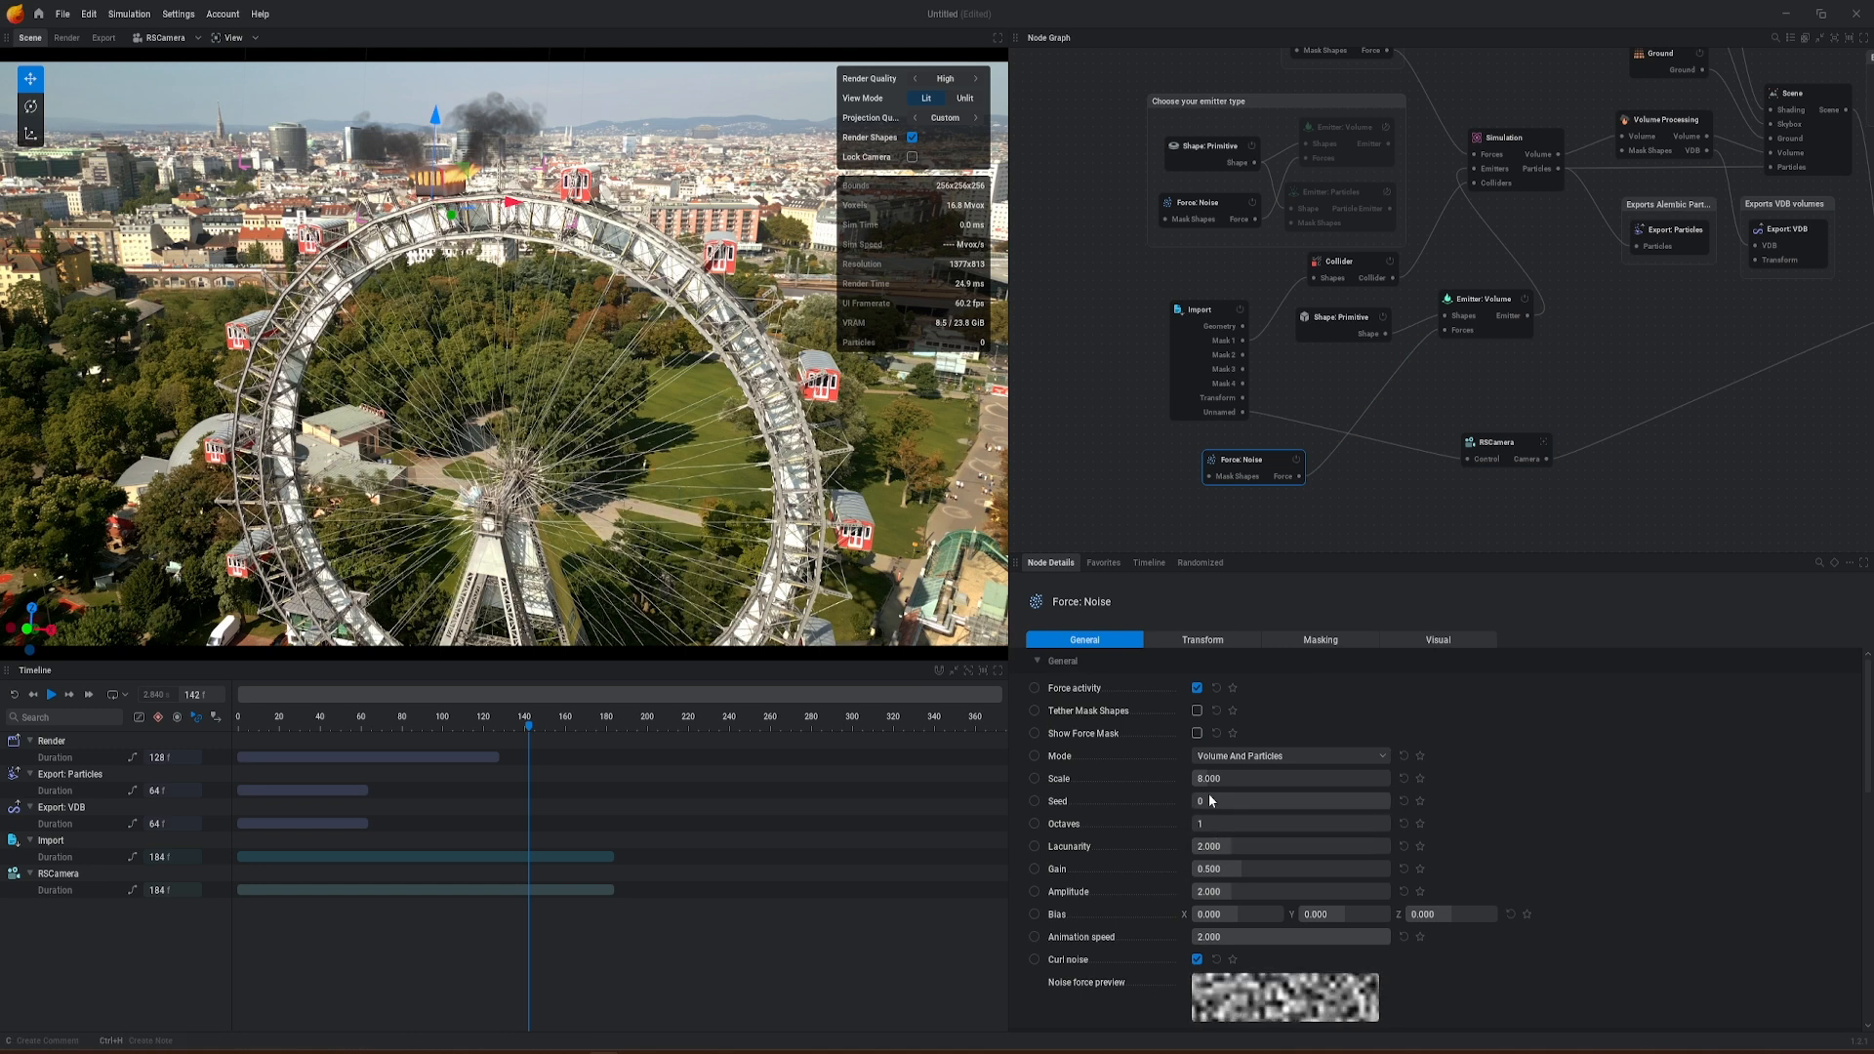
Step: Set the new Force: Noise node's scale to 3.333 and its octaves to 4
left_click_drag(1325, 783, 1267, 797)
scroll(1455, 825, "down", 1)
scroll(1485, 849, "down", 2)
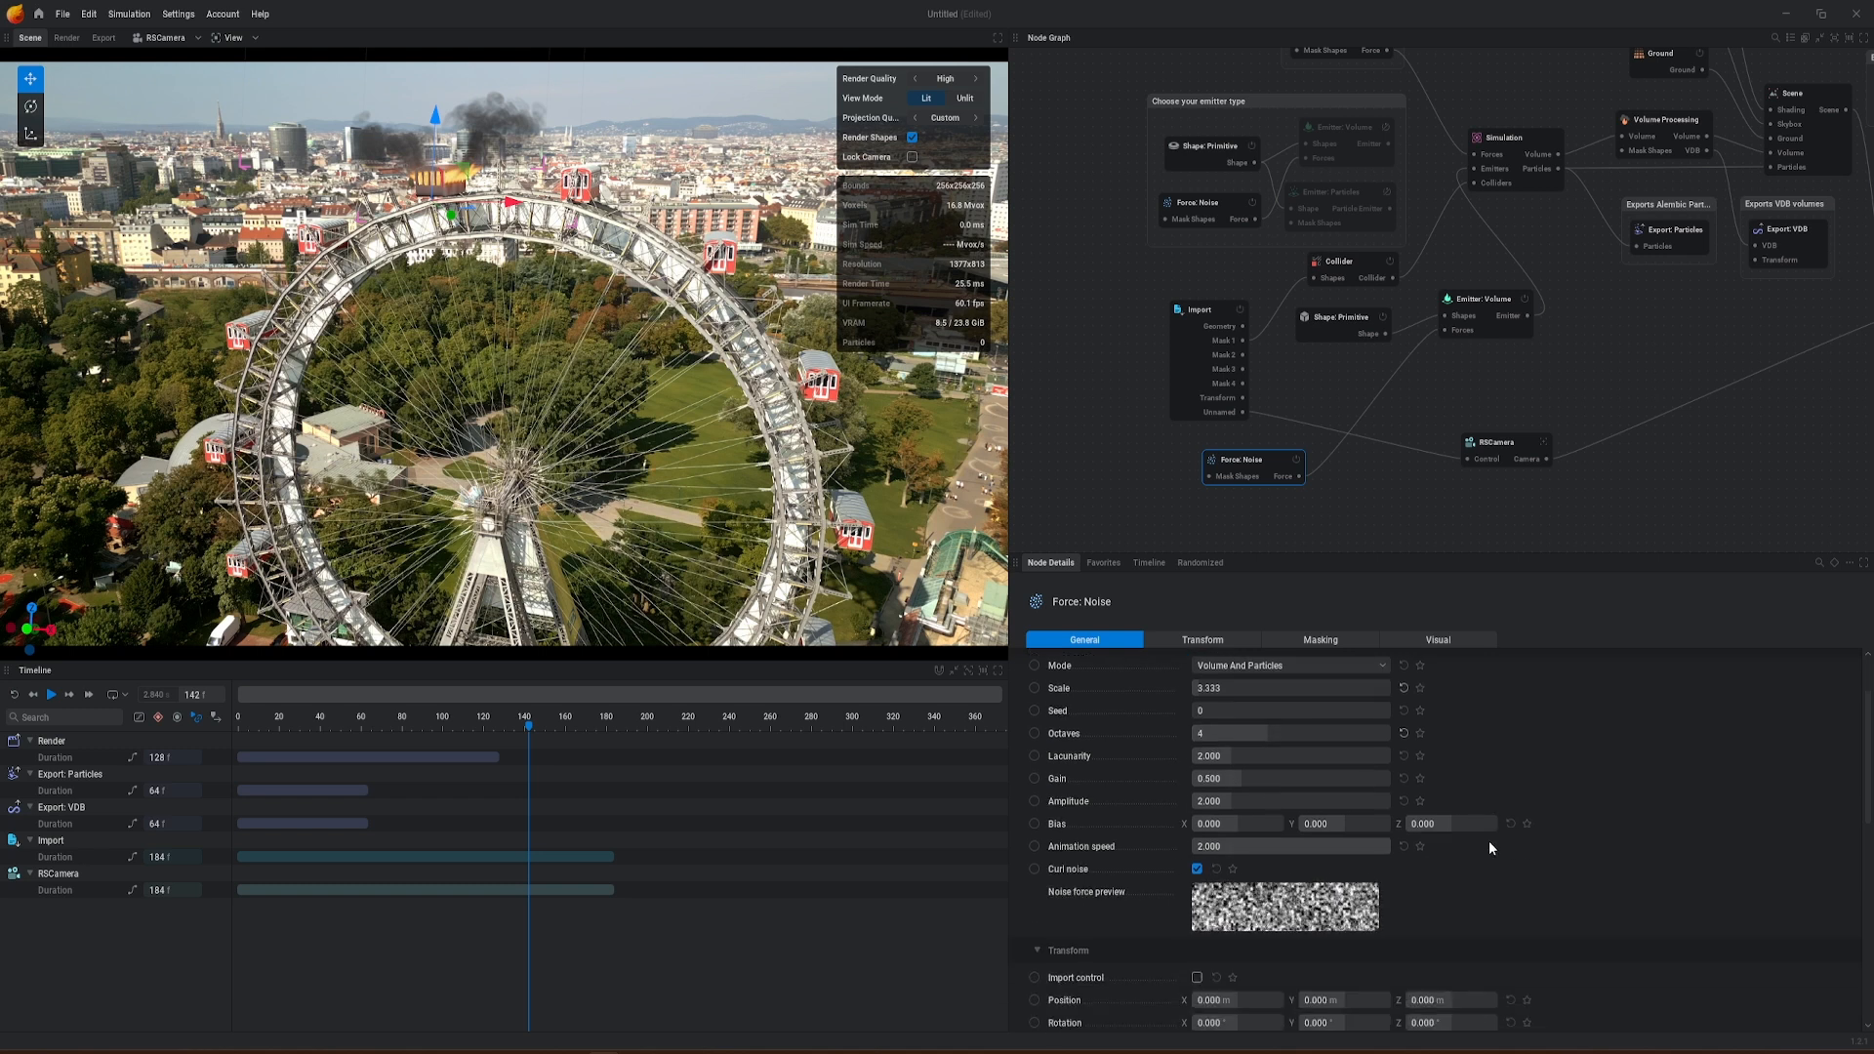
Step: Adjust the Force: Noise node's animation speed and restart the simulation from the first frame
left_click_drag(1199, 849, 1199, 849)
left_click(1220, 846)
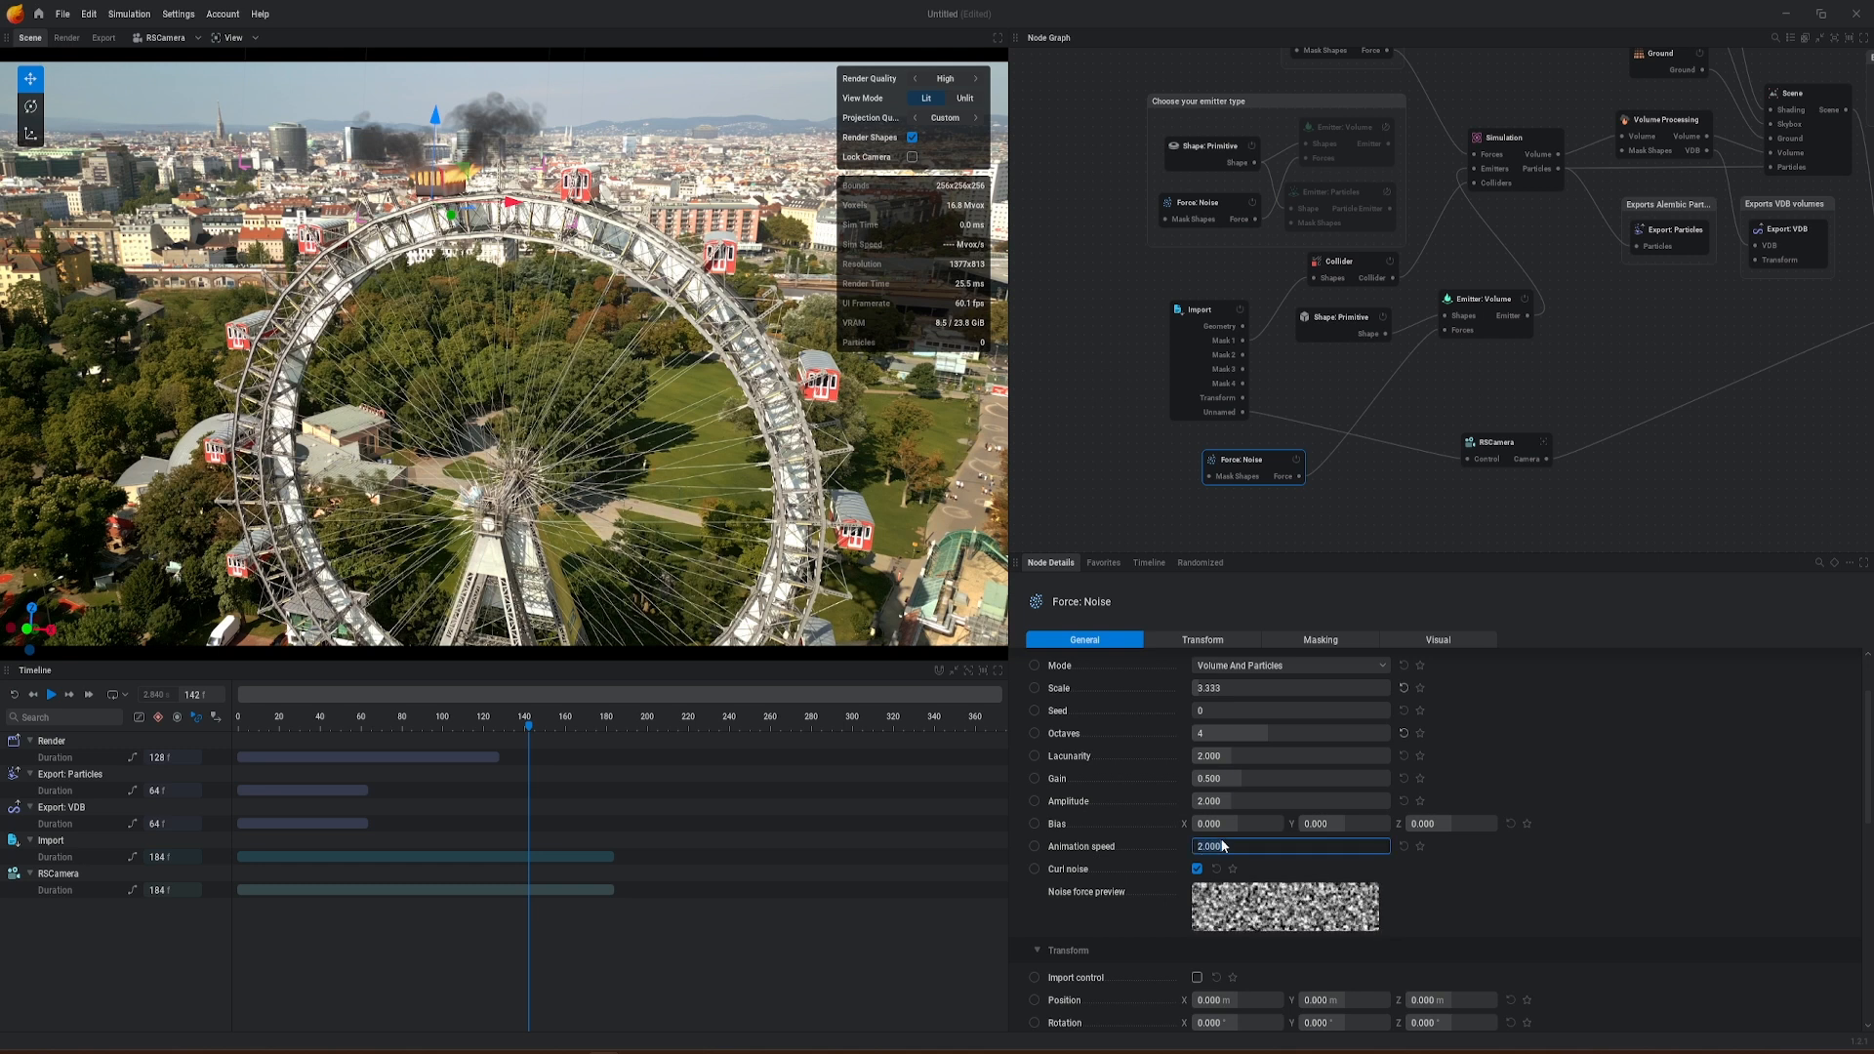
left_click(1467, 883)
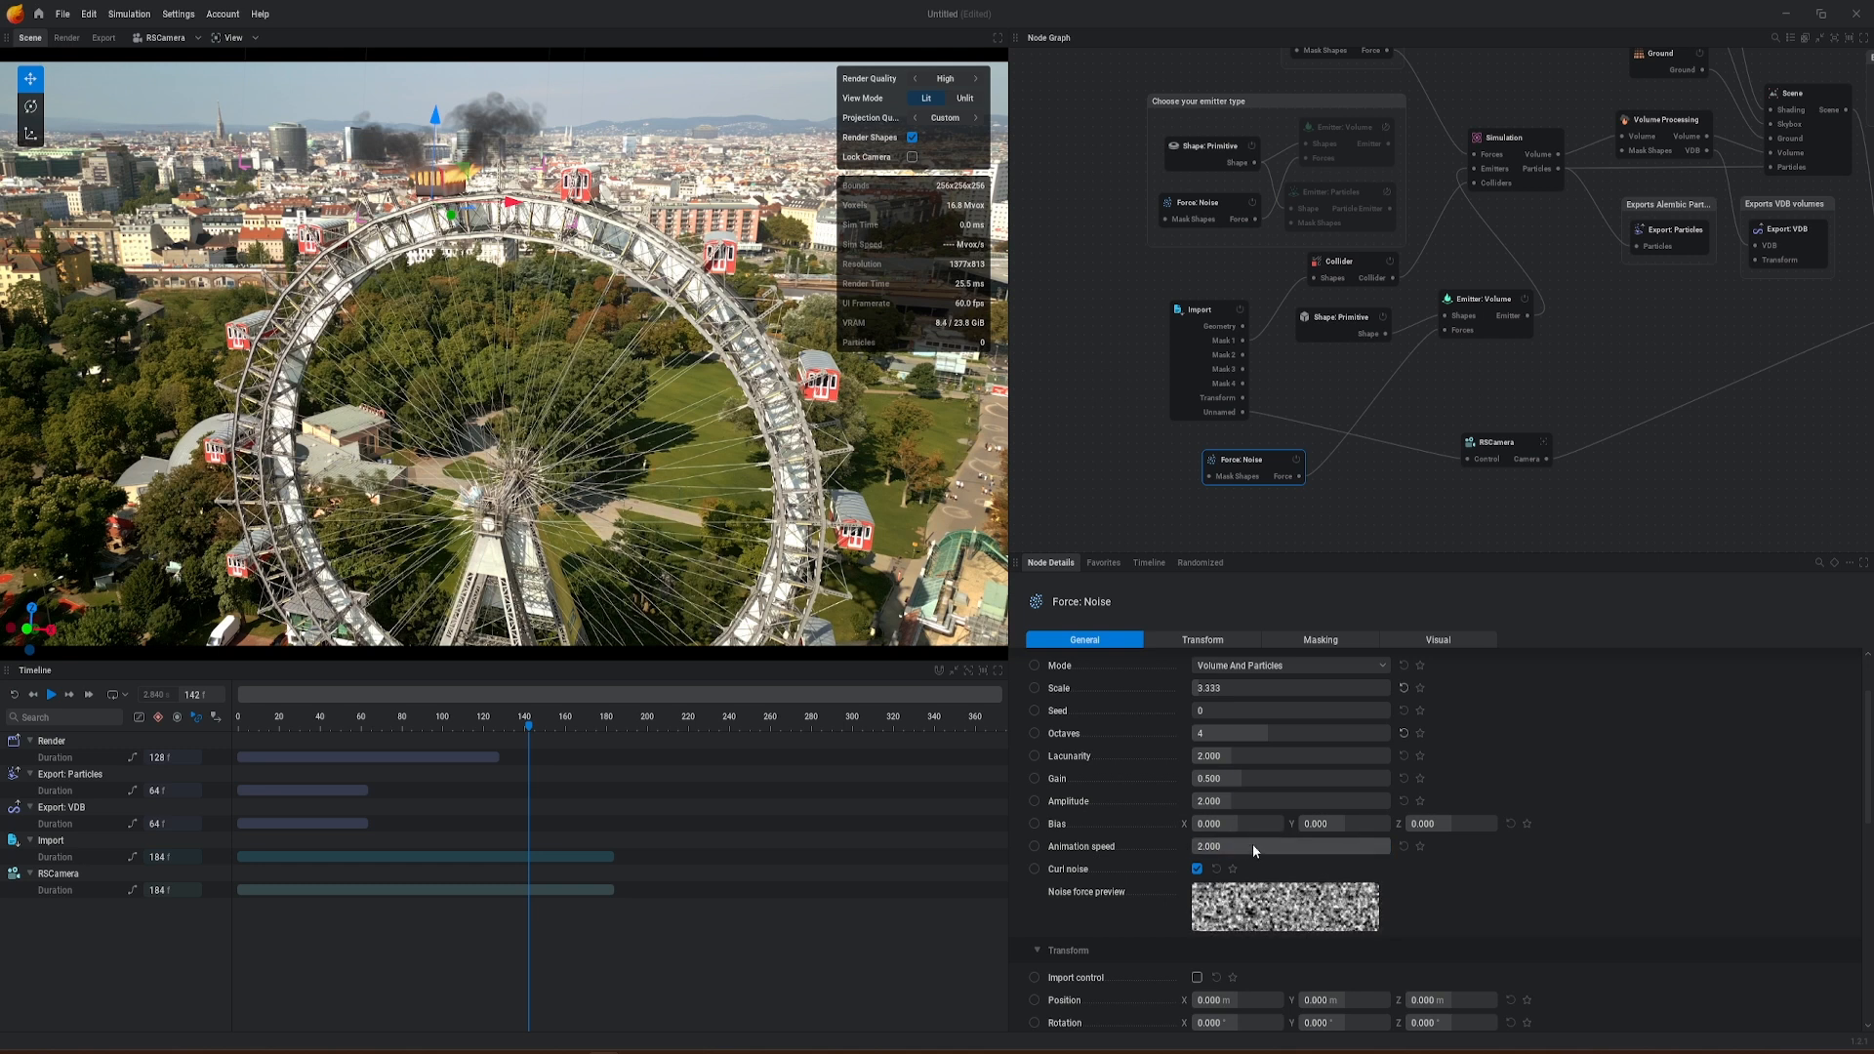
left_click_drag(1222, 841, 1173, 842)
key("r")
key("space")
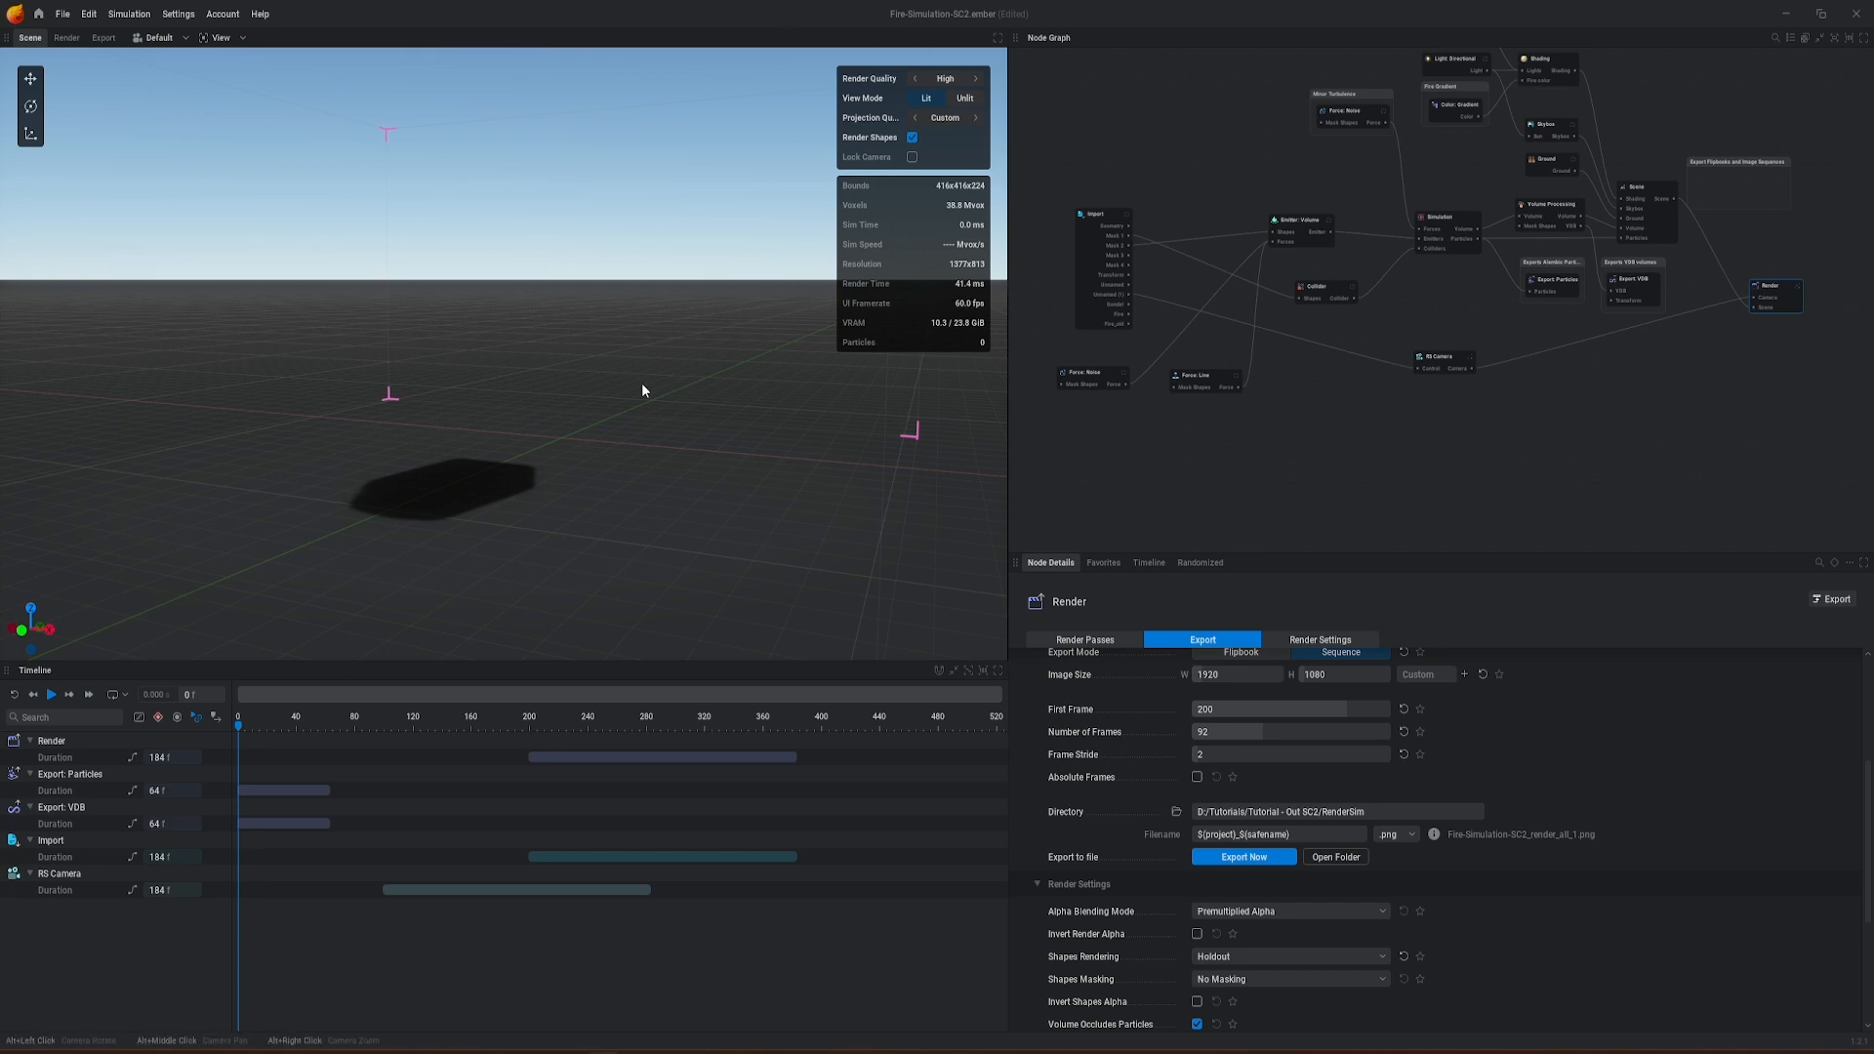
Step: Play the Fire-Simulation-SC2 project, examine the fire and smoke from a slightly different angle, and reset the simulation
key("space")
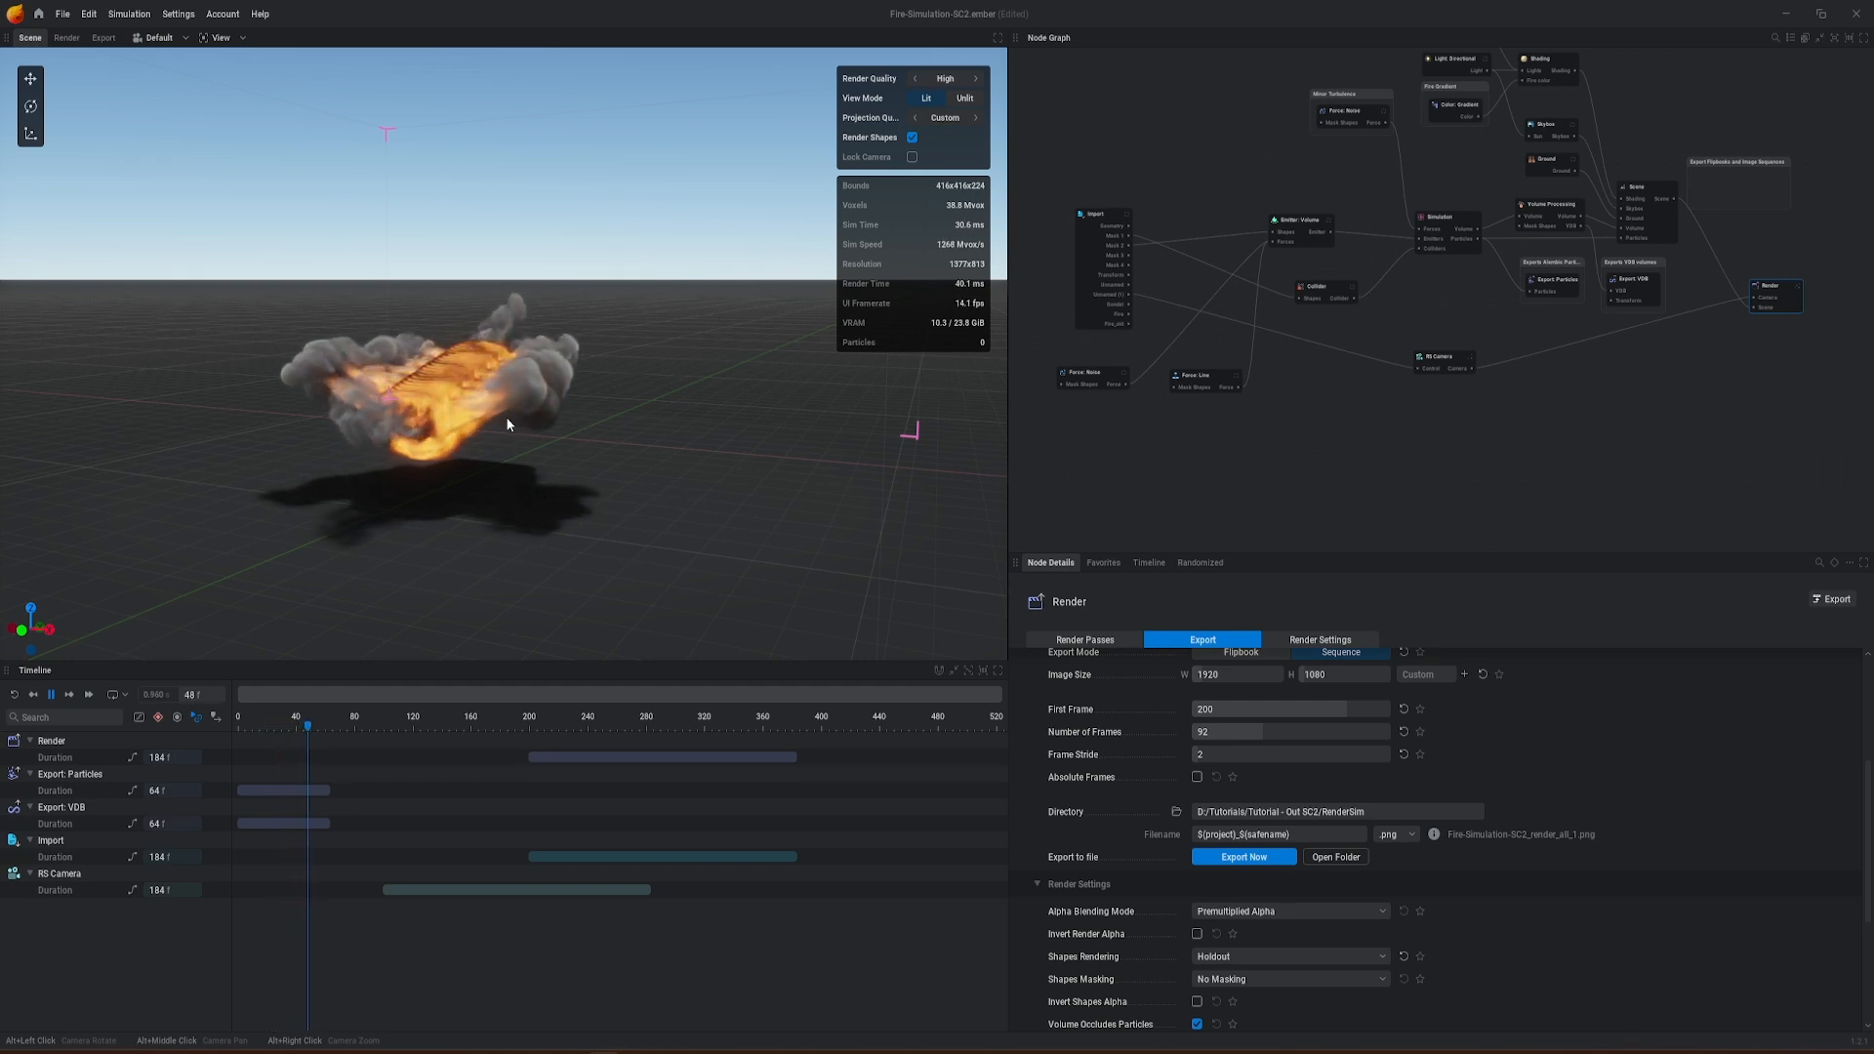
mouse_move(506, 400)
middle_mouse_down("alt")
mouse_move(564, 364)
mouse_move(535, 383)
middle_mouse_up("alt")
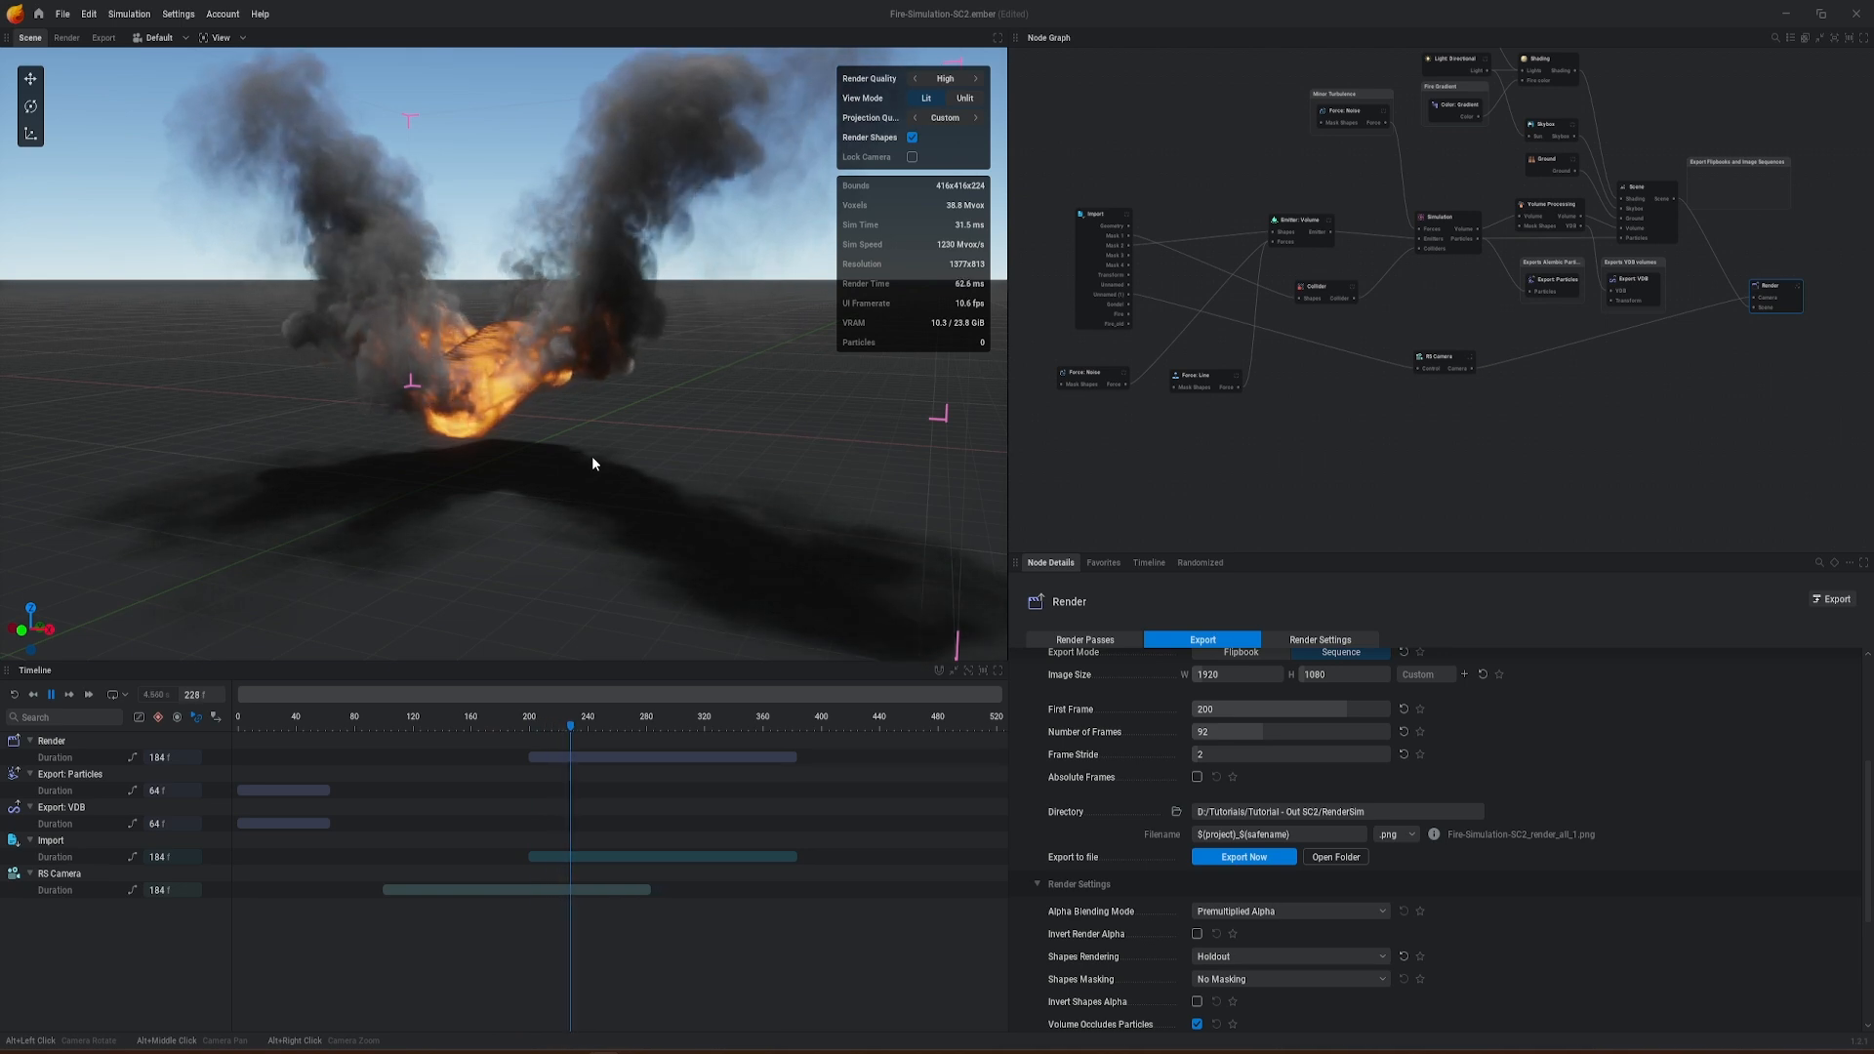
key("space")
key("r")
Step: Export the Render node's 92-frame PNG image sequence to D:/Tutorials/Tutorial - Out SC2/RenderSim
scroll(1543, 939, "down", 3)
scroll(1543, 939, "up", 2)
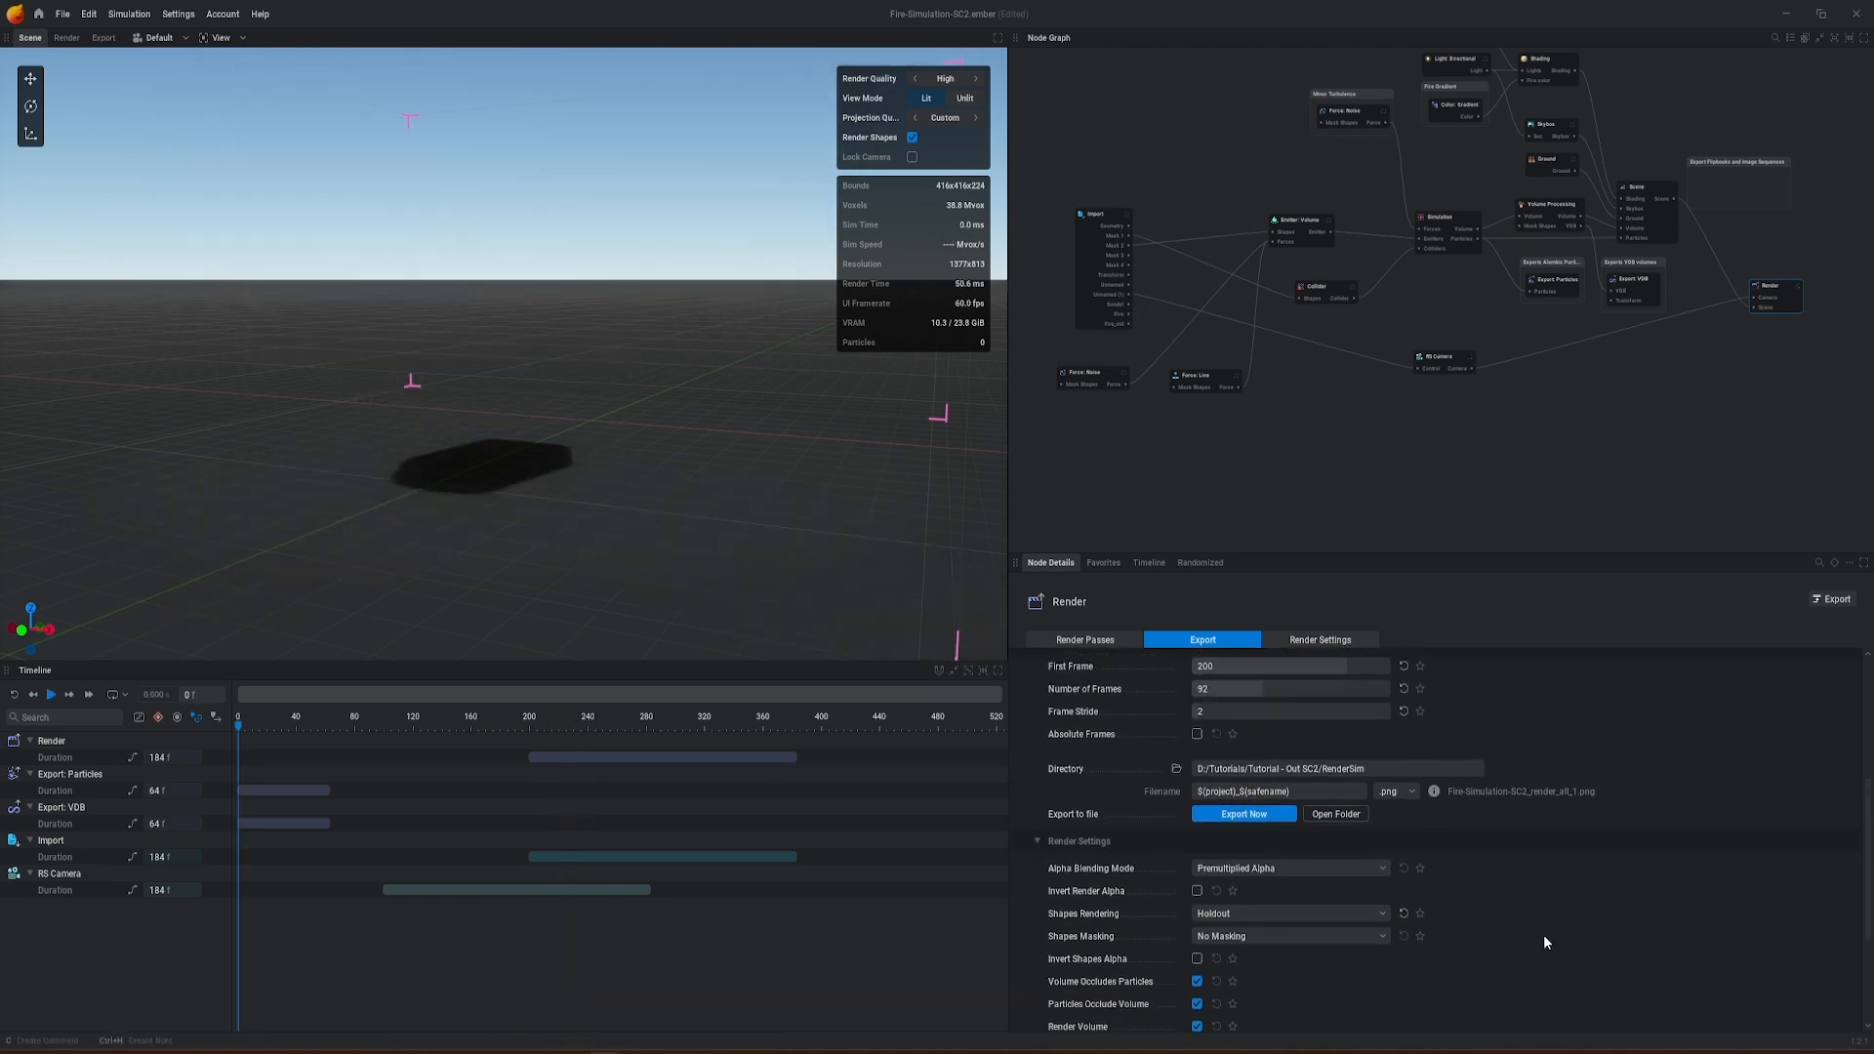
left_click(1259, 829)
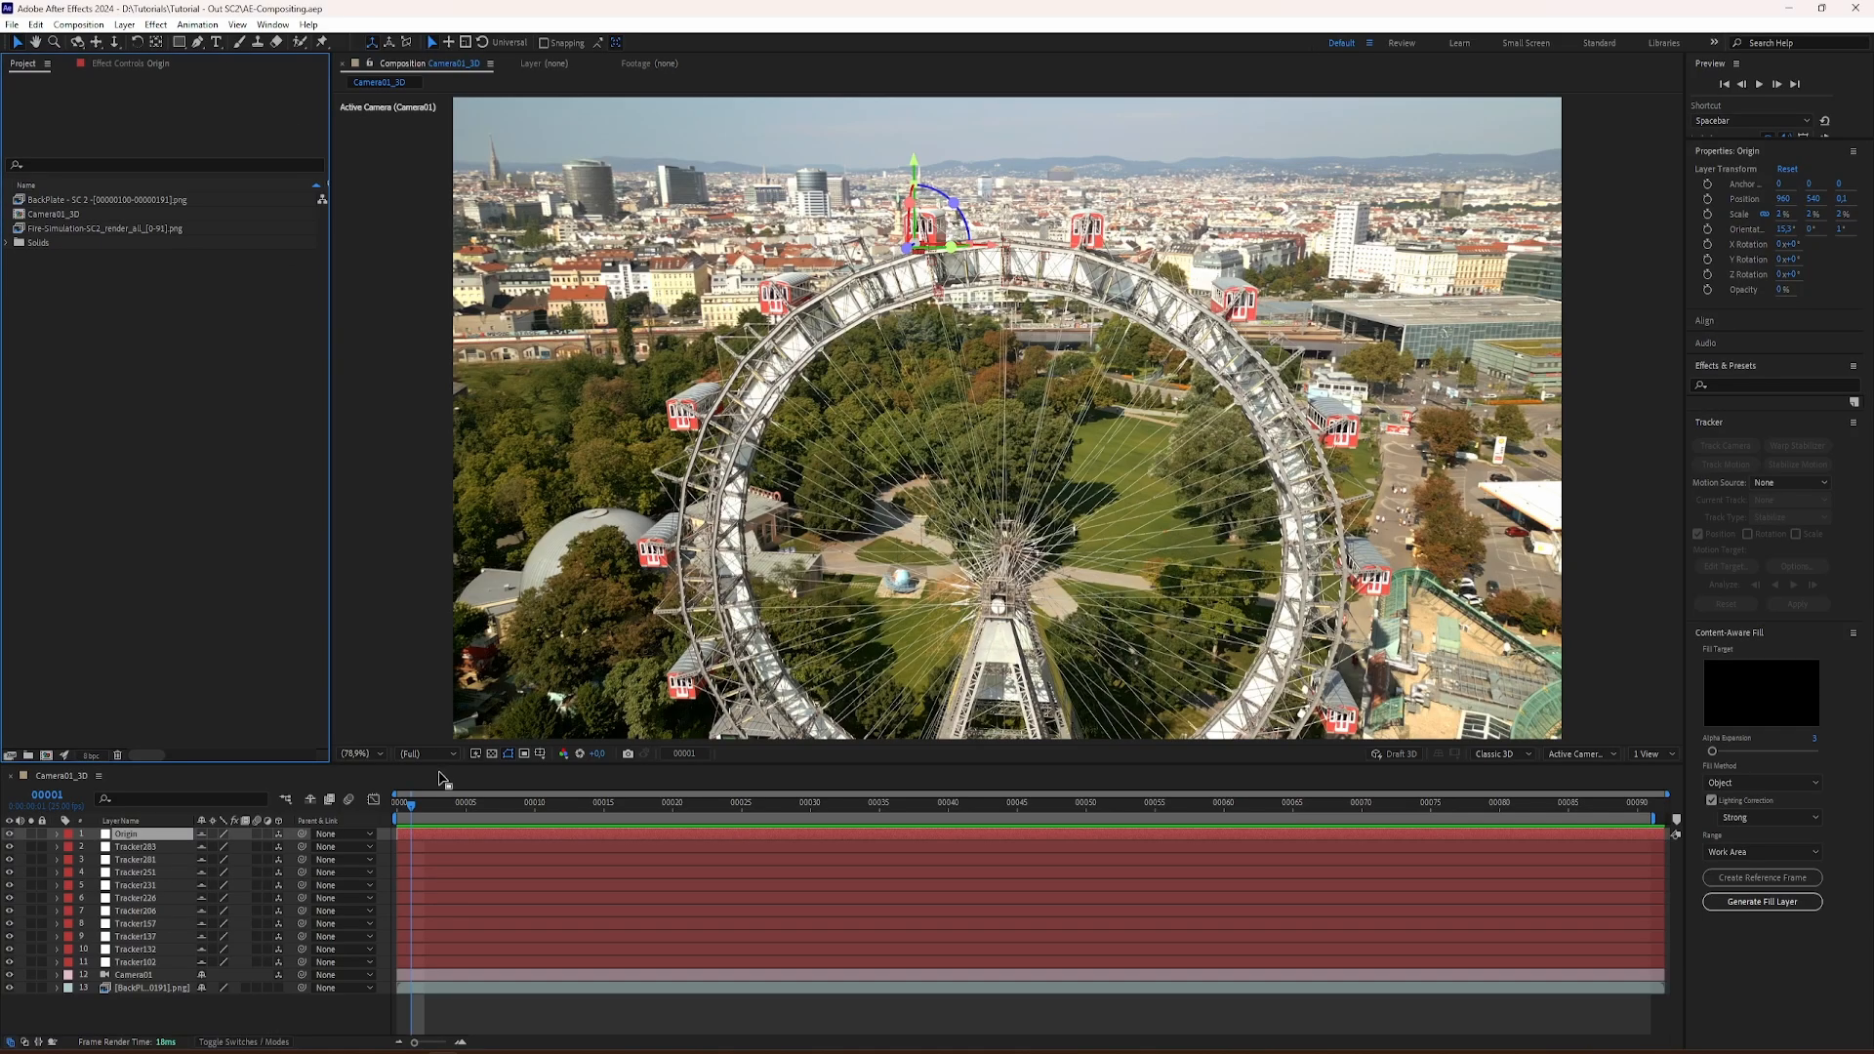
Step: In After Effects, import the Fire-Simulation-SC2_render_all_0 PNG sequence and place it as the top layer of the Camera01_3D composition
left_click_drag(438, 806, 379, 820)
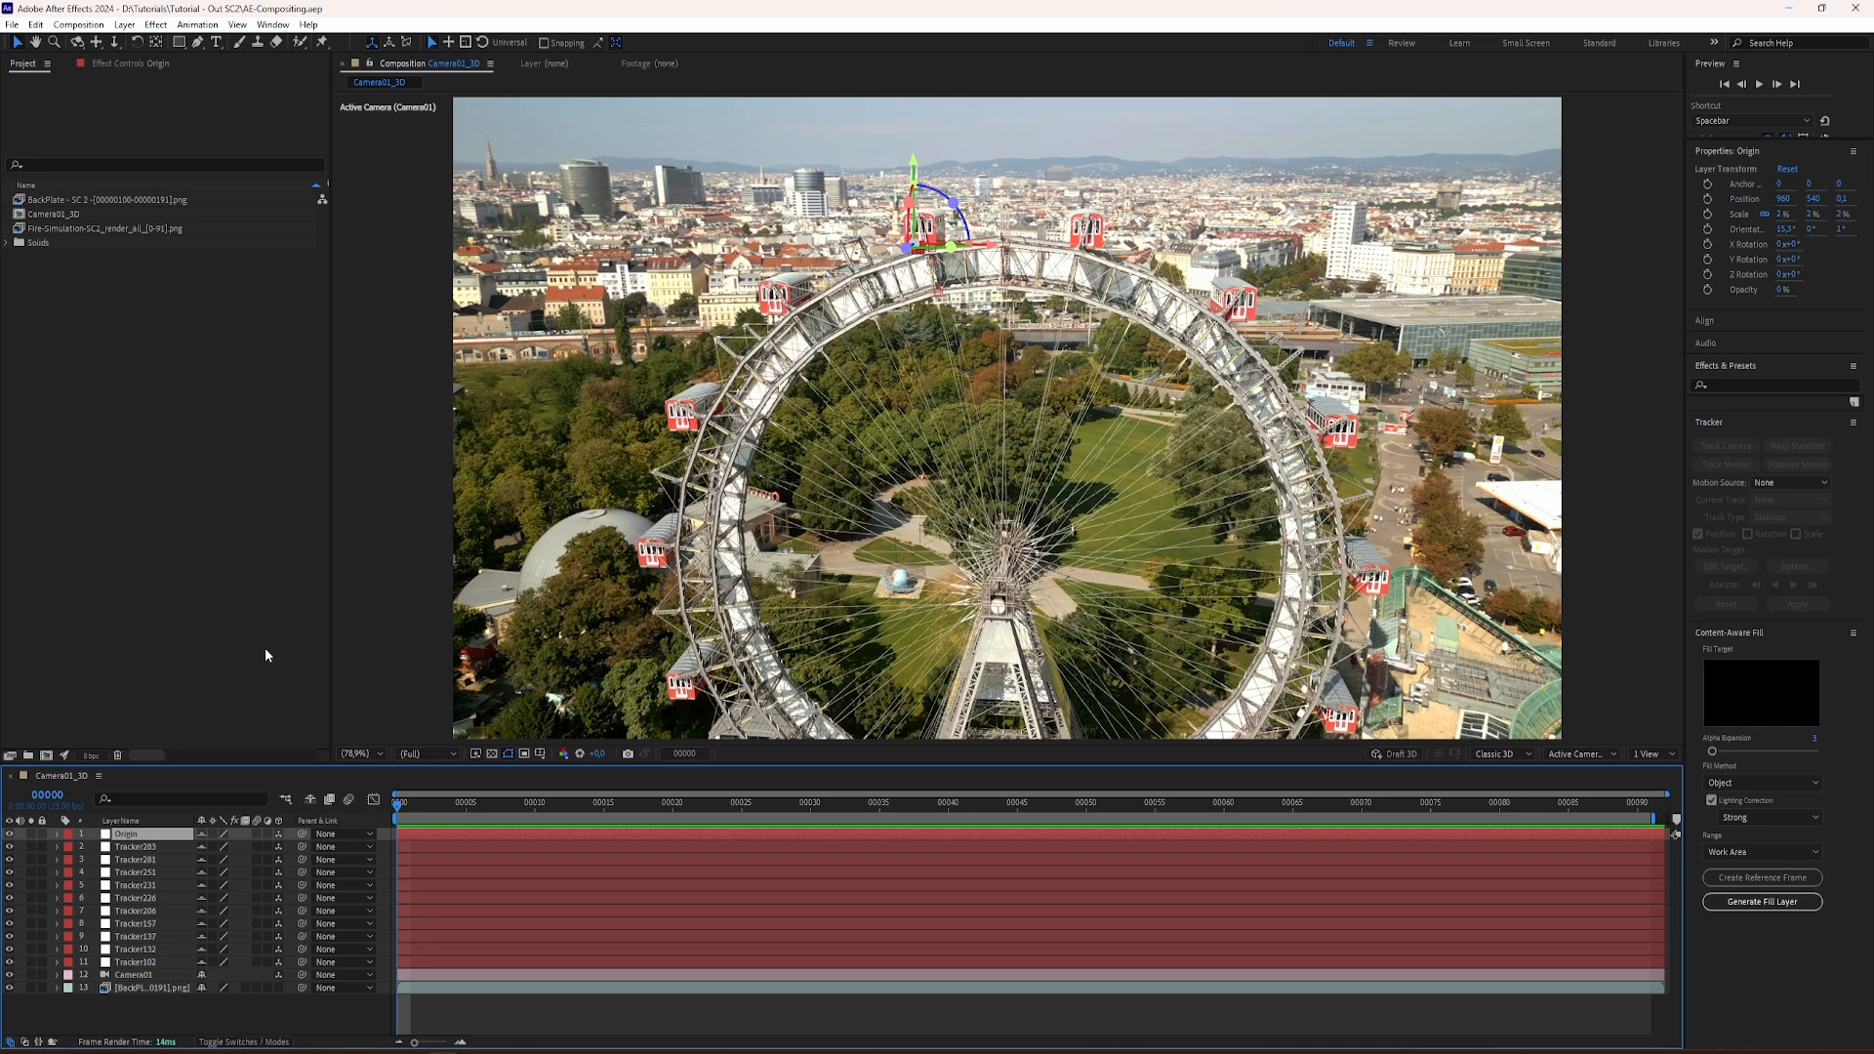
right_click(115, 476)
mouse_move(196, 553)
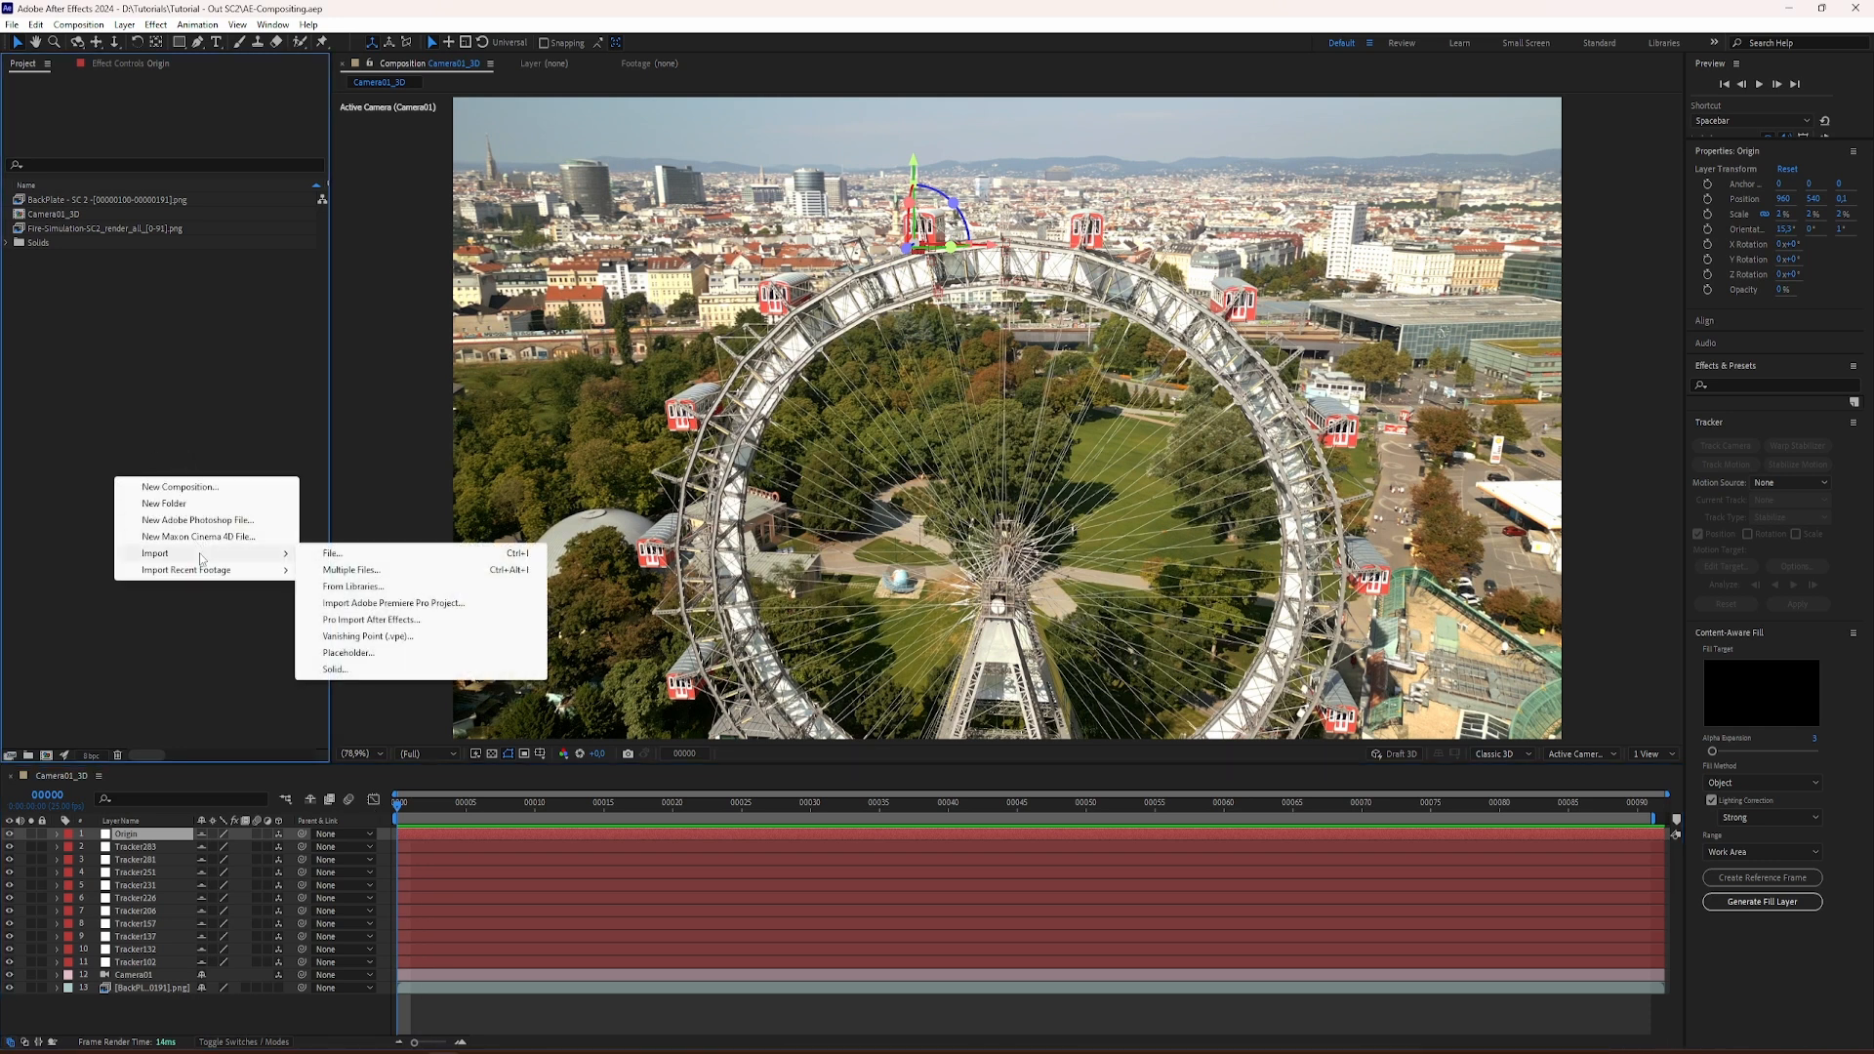
left_click(329, 556)
left_click(317, 214)
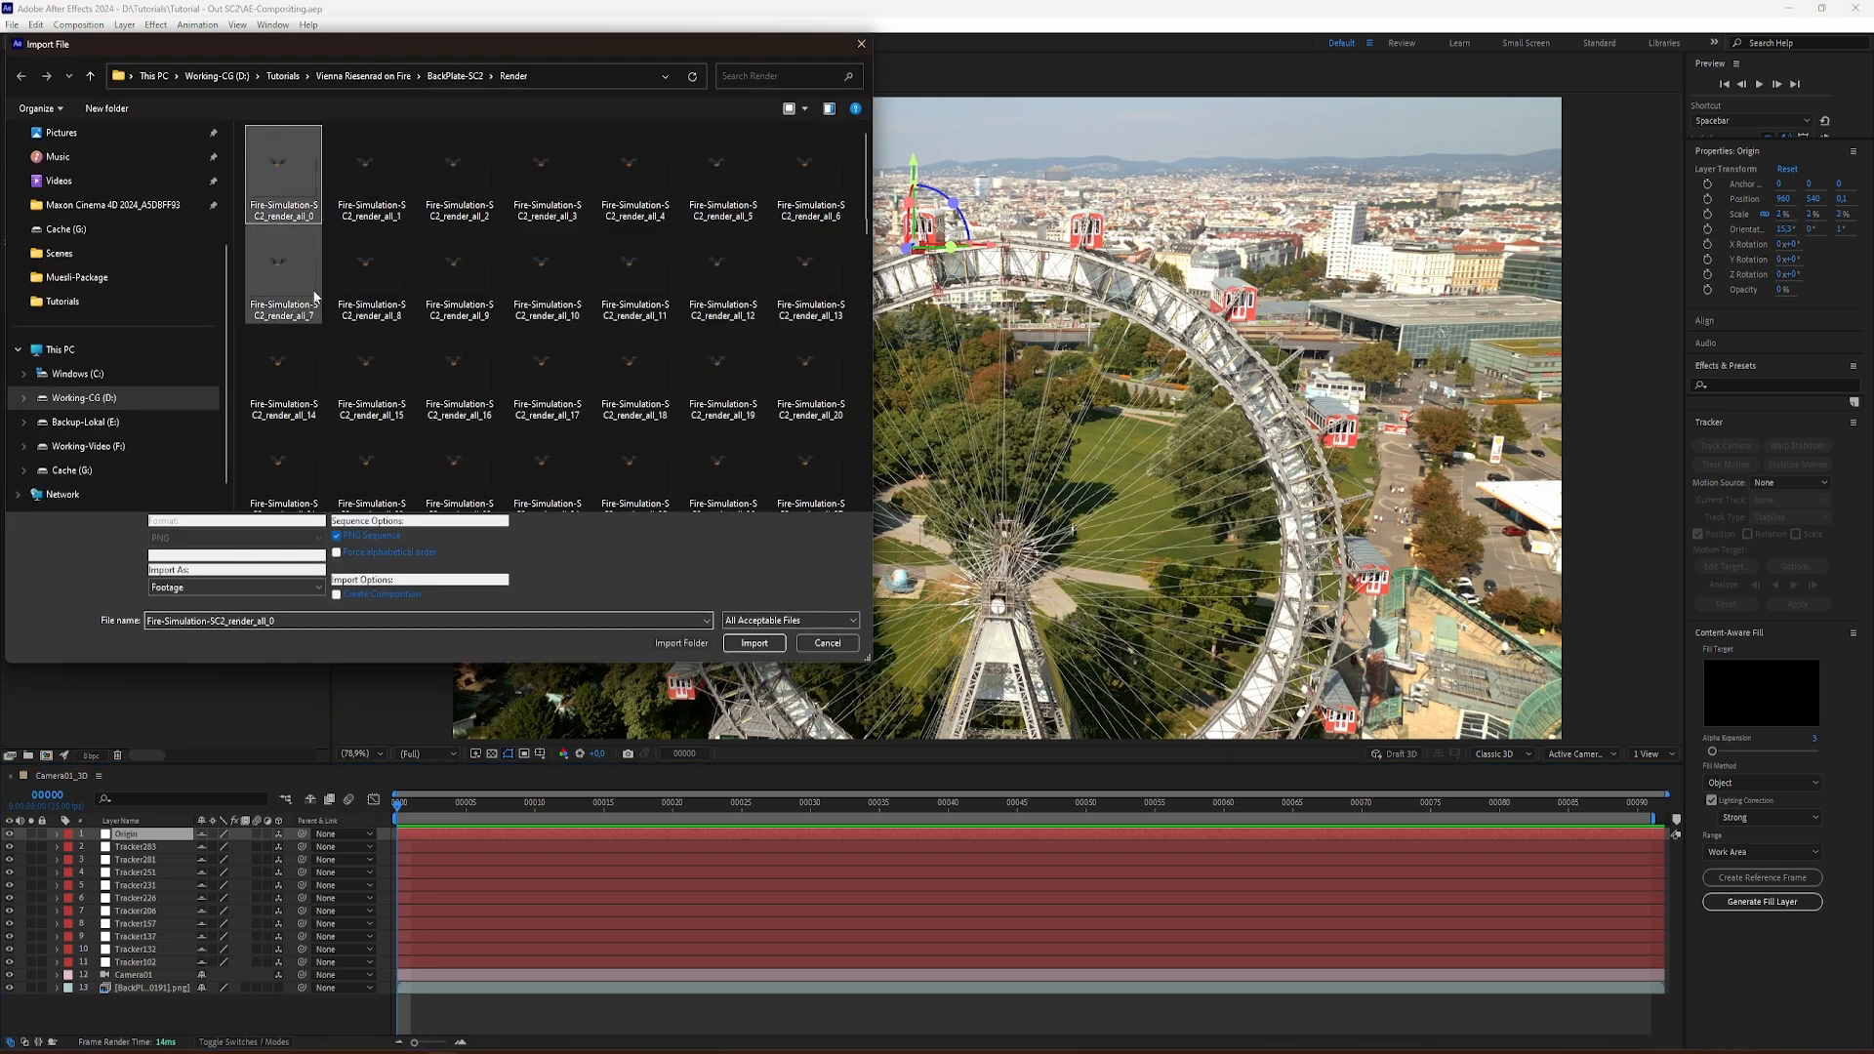
left_click(746, 646)
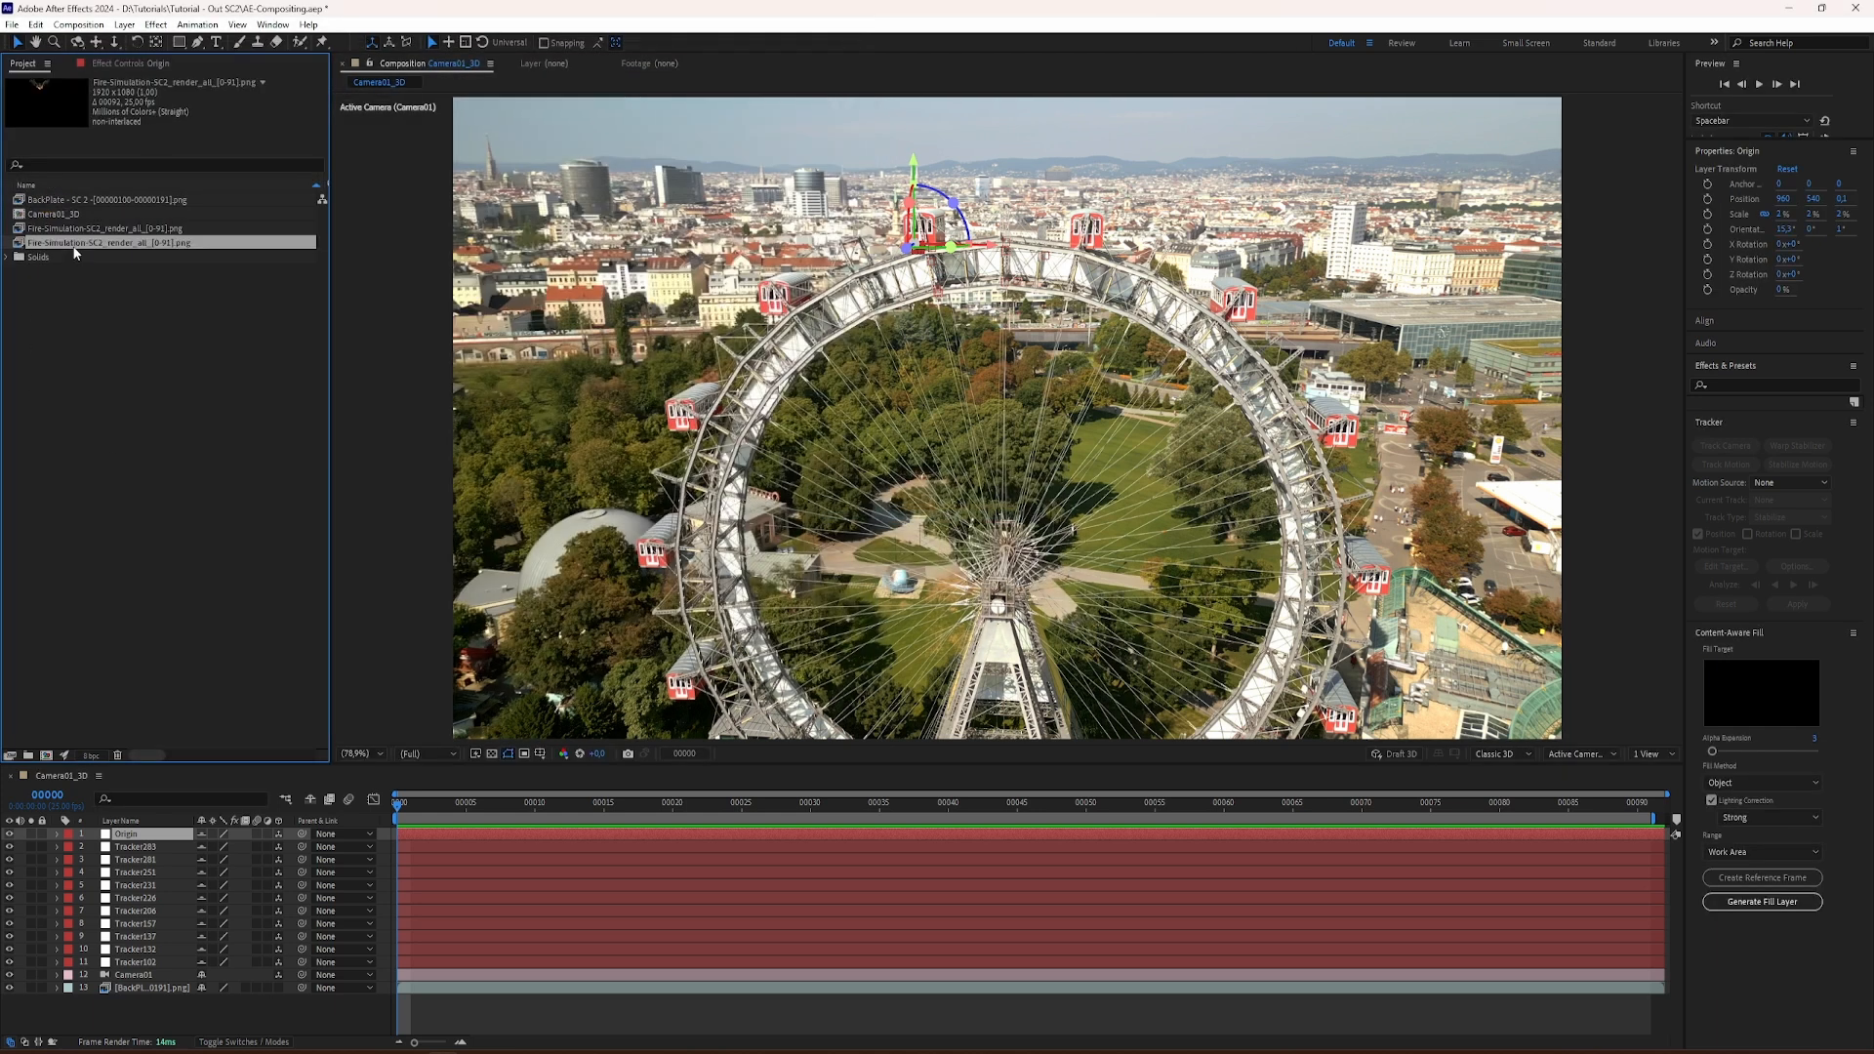
left_click_drag(75, 253, 144, 836)
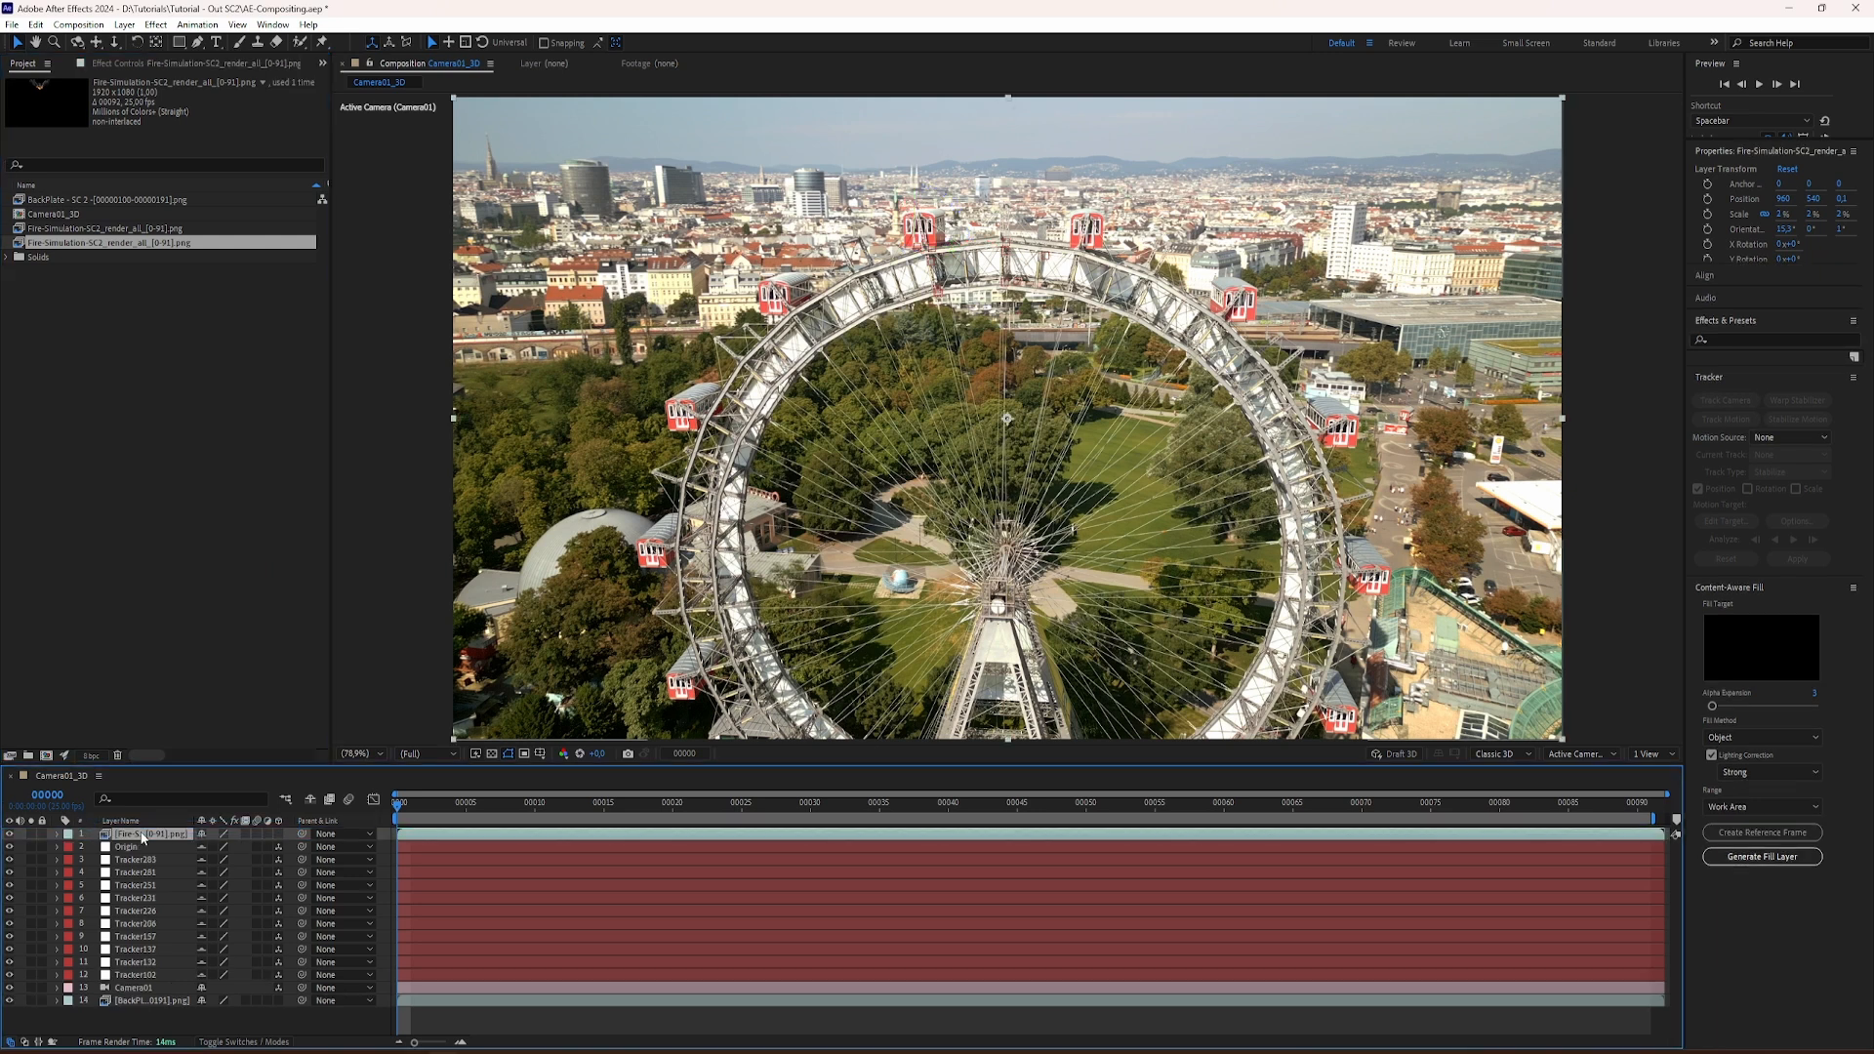
Step: Scrub and play the composition to check how the fire sits on the gondola over the moving backplate
left_click_drag(399, 805, 652, 824)
key("space")
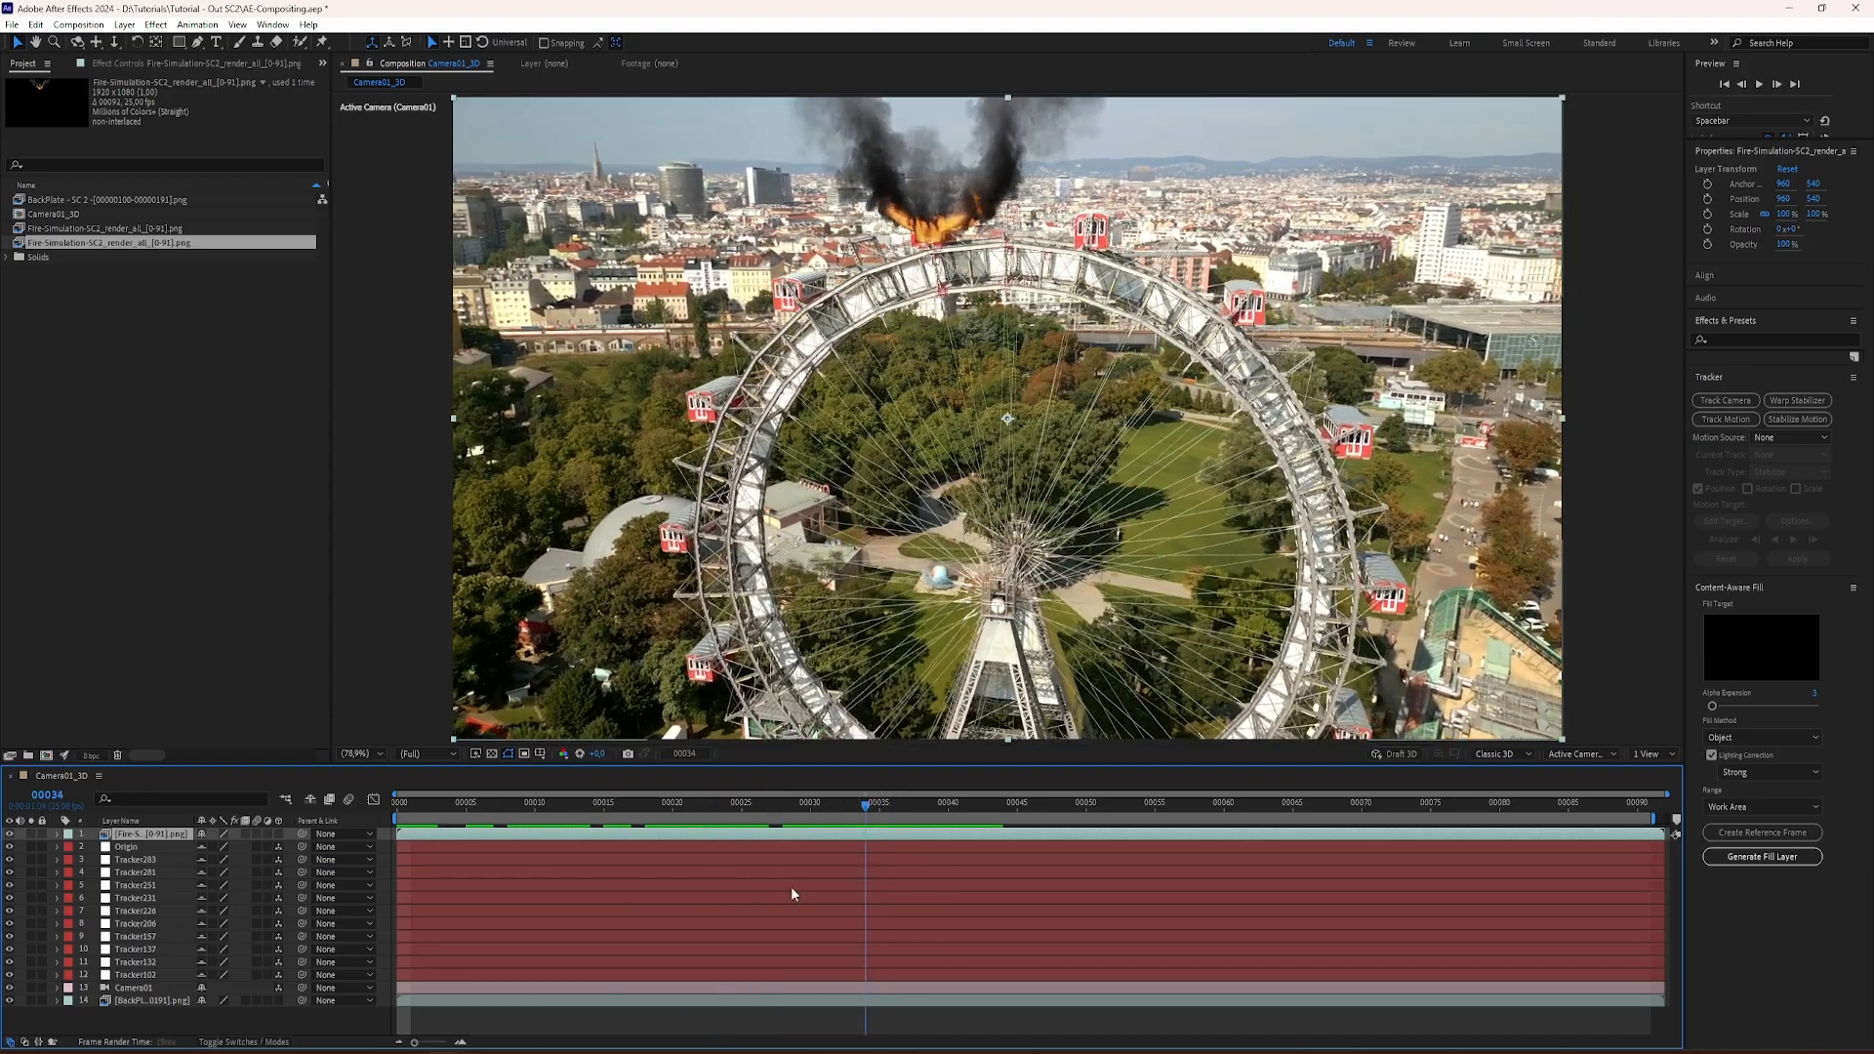
key("space")
key("Page_Down")
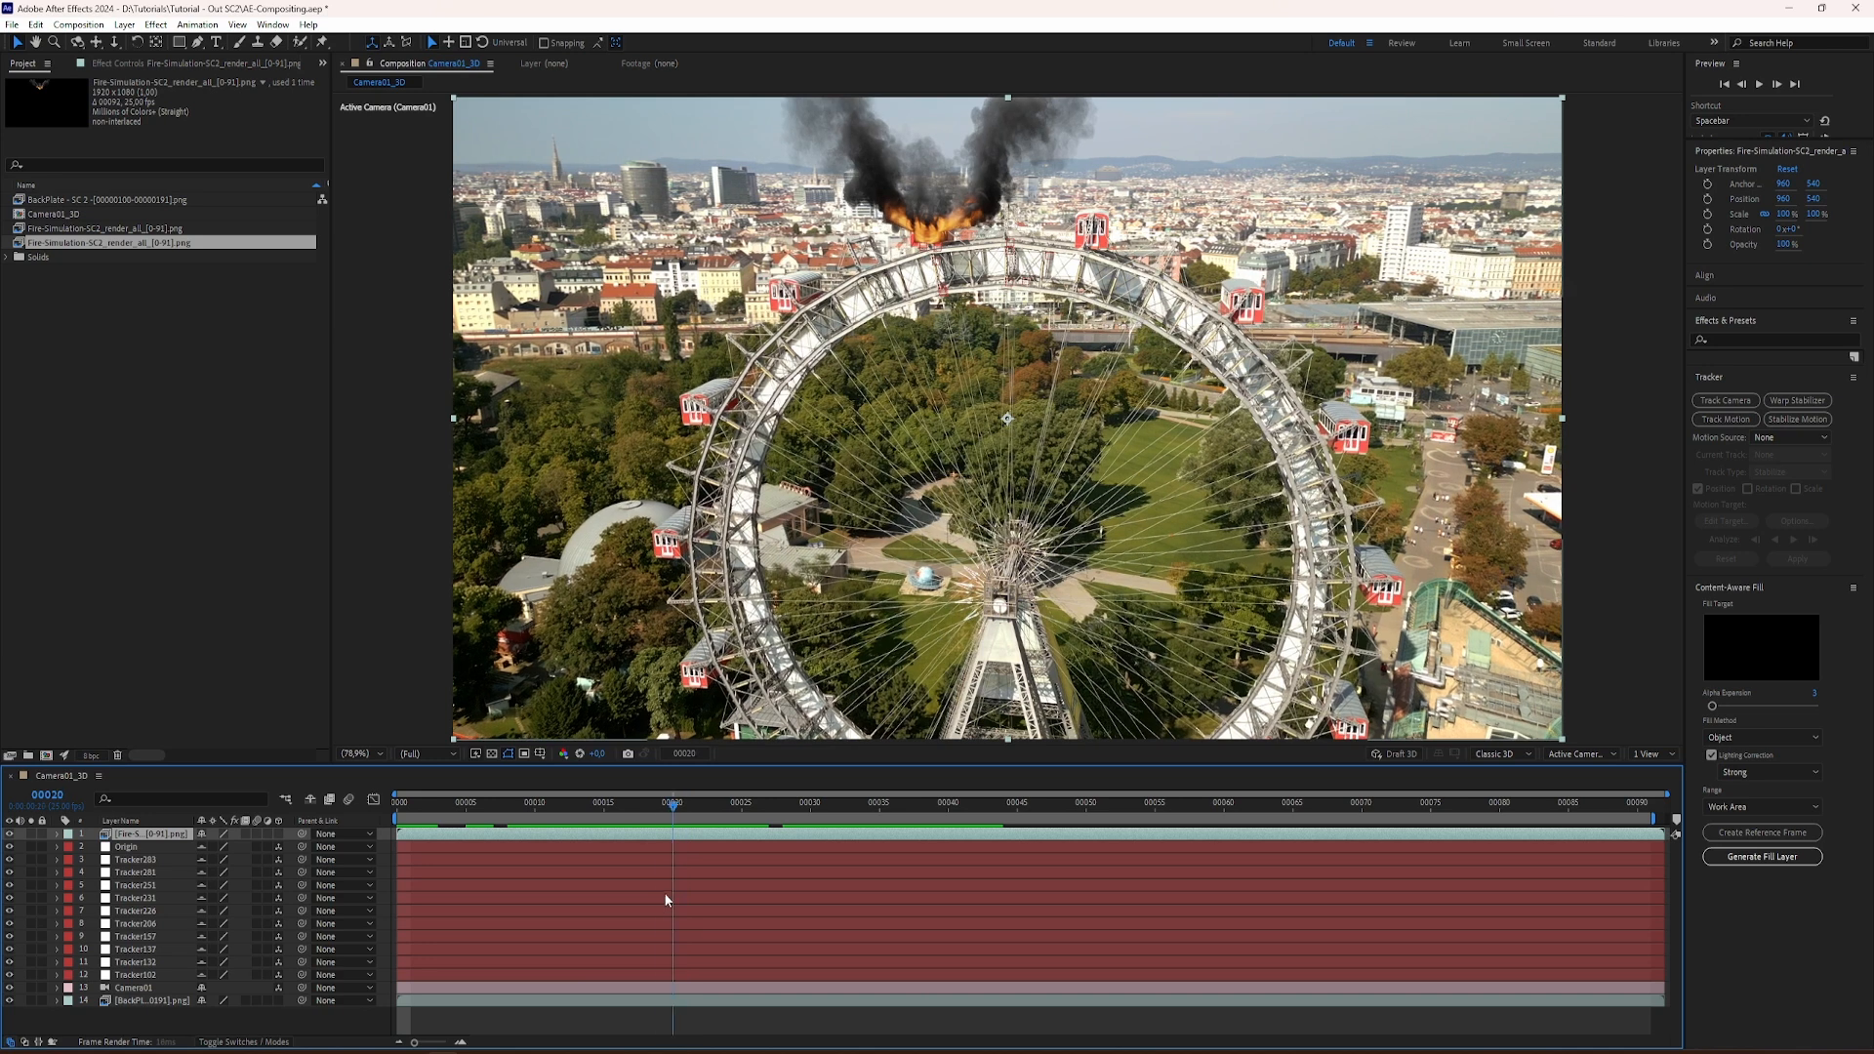
key("space")
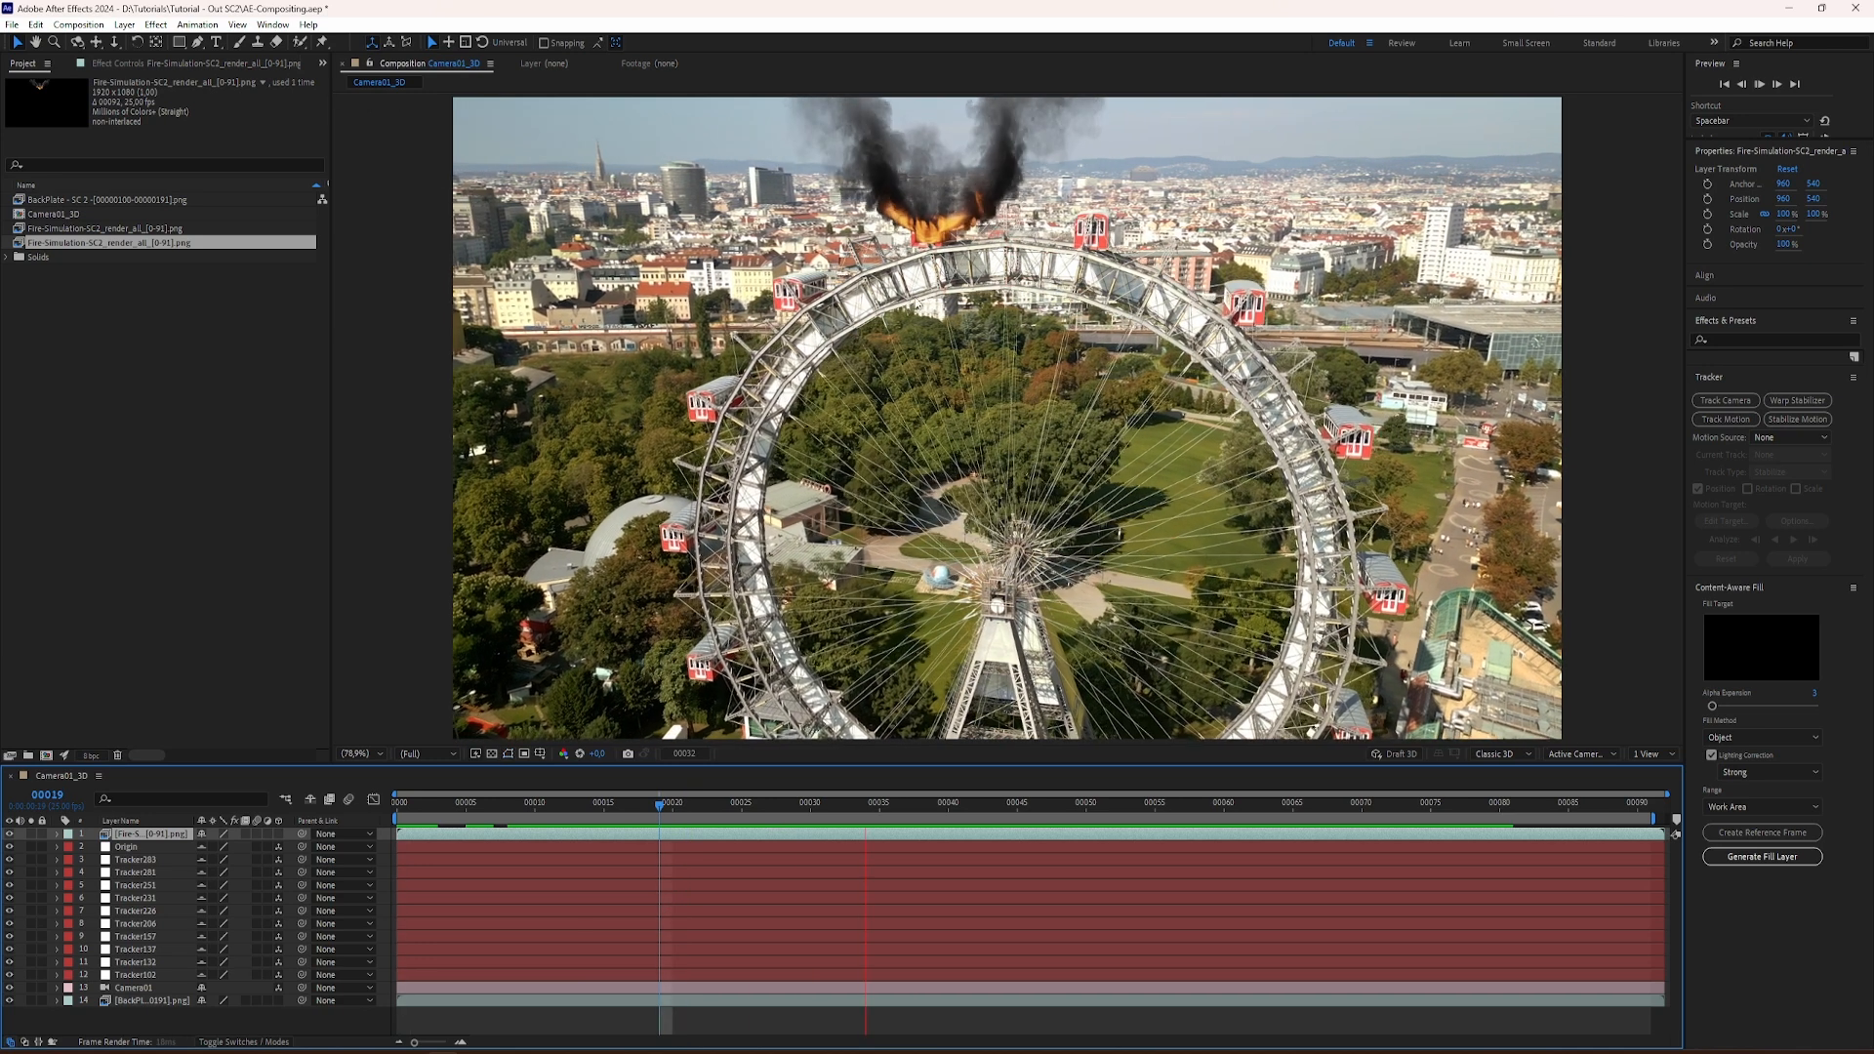
key("space")
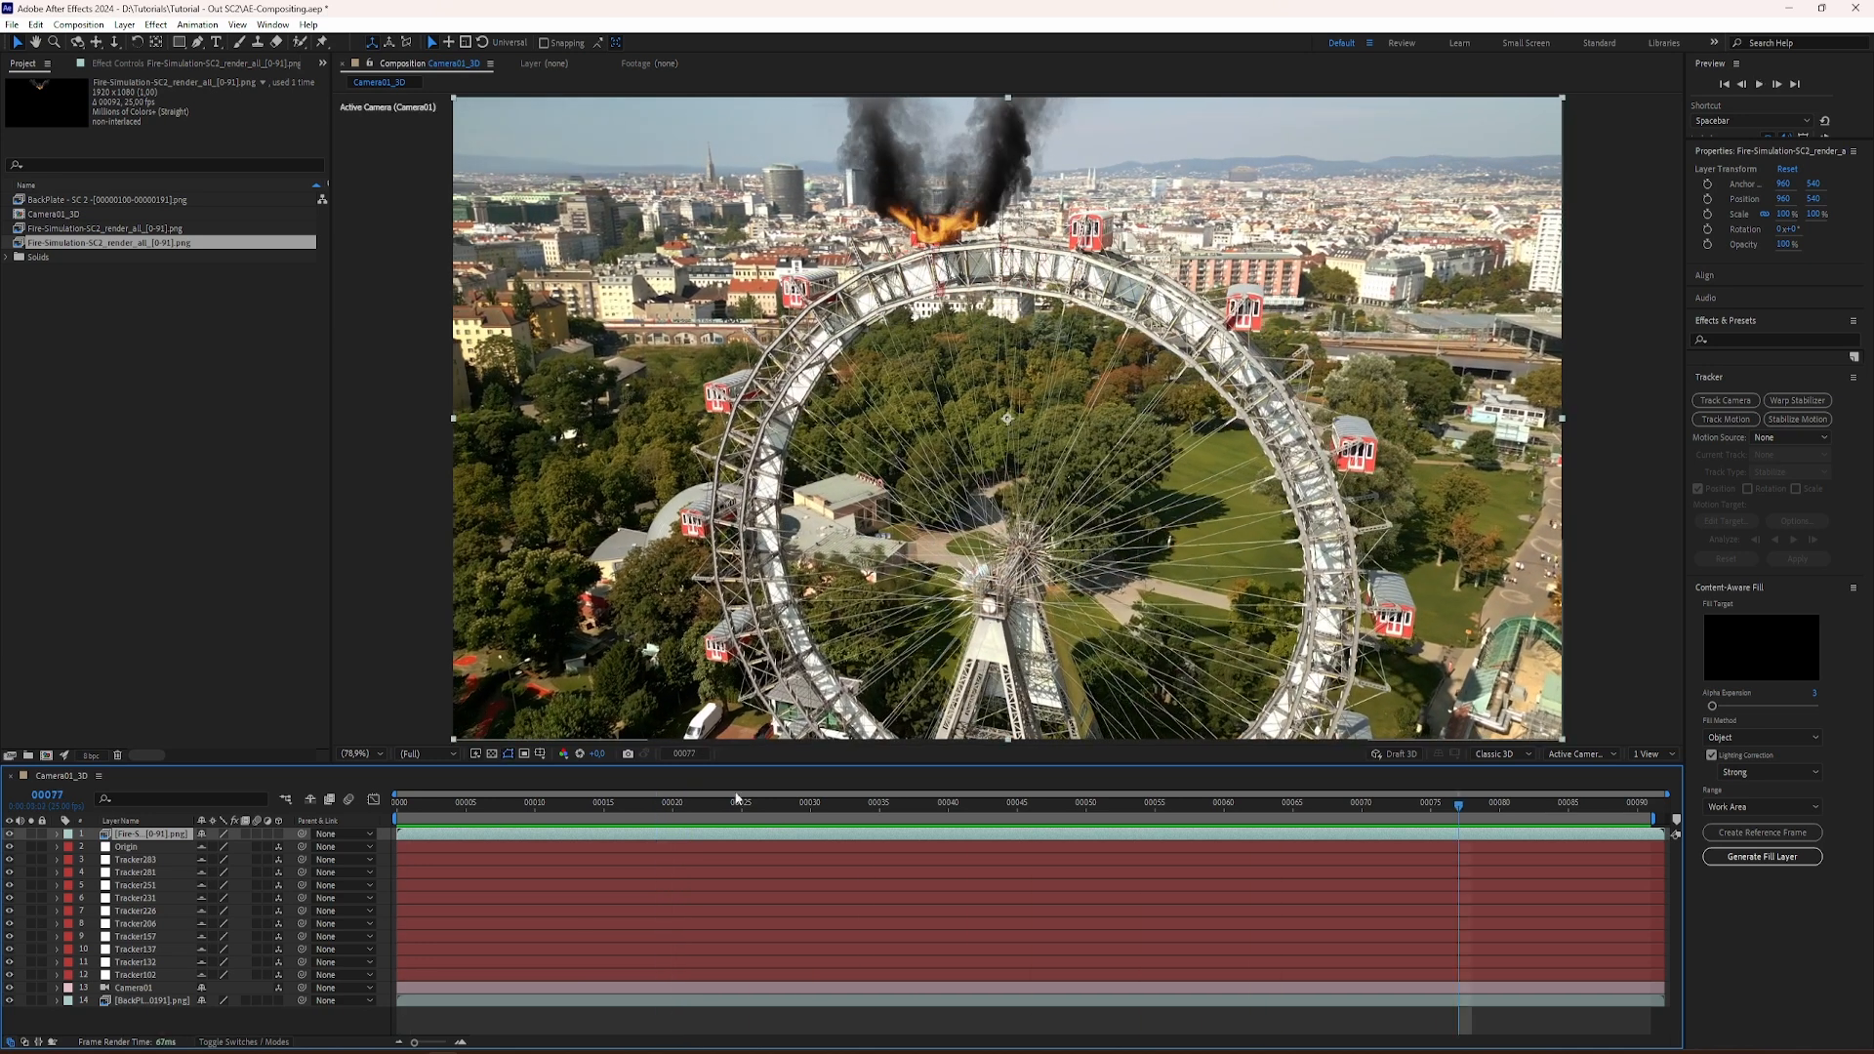
left_click_drag(1334, 802, 440, 846)
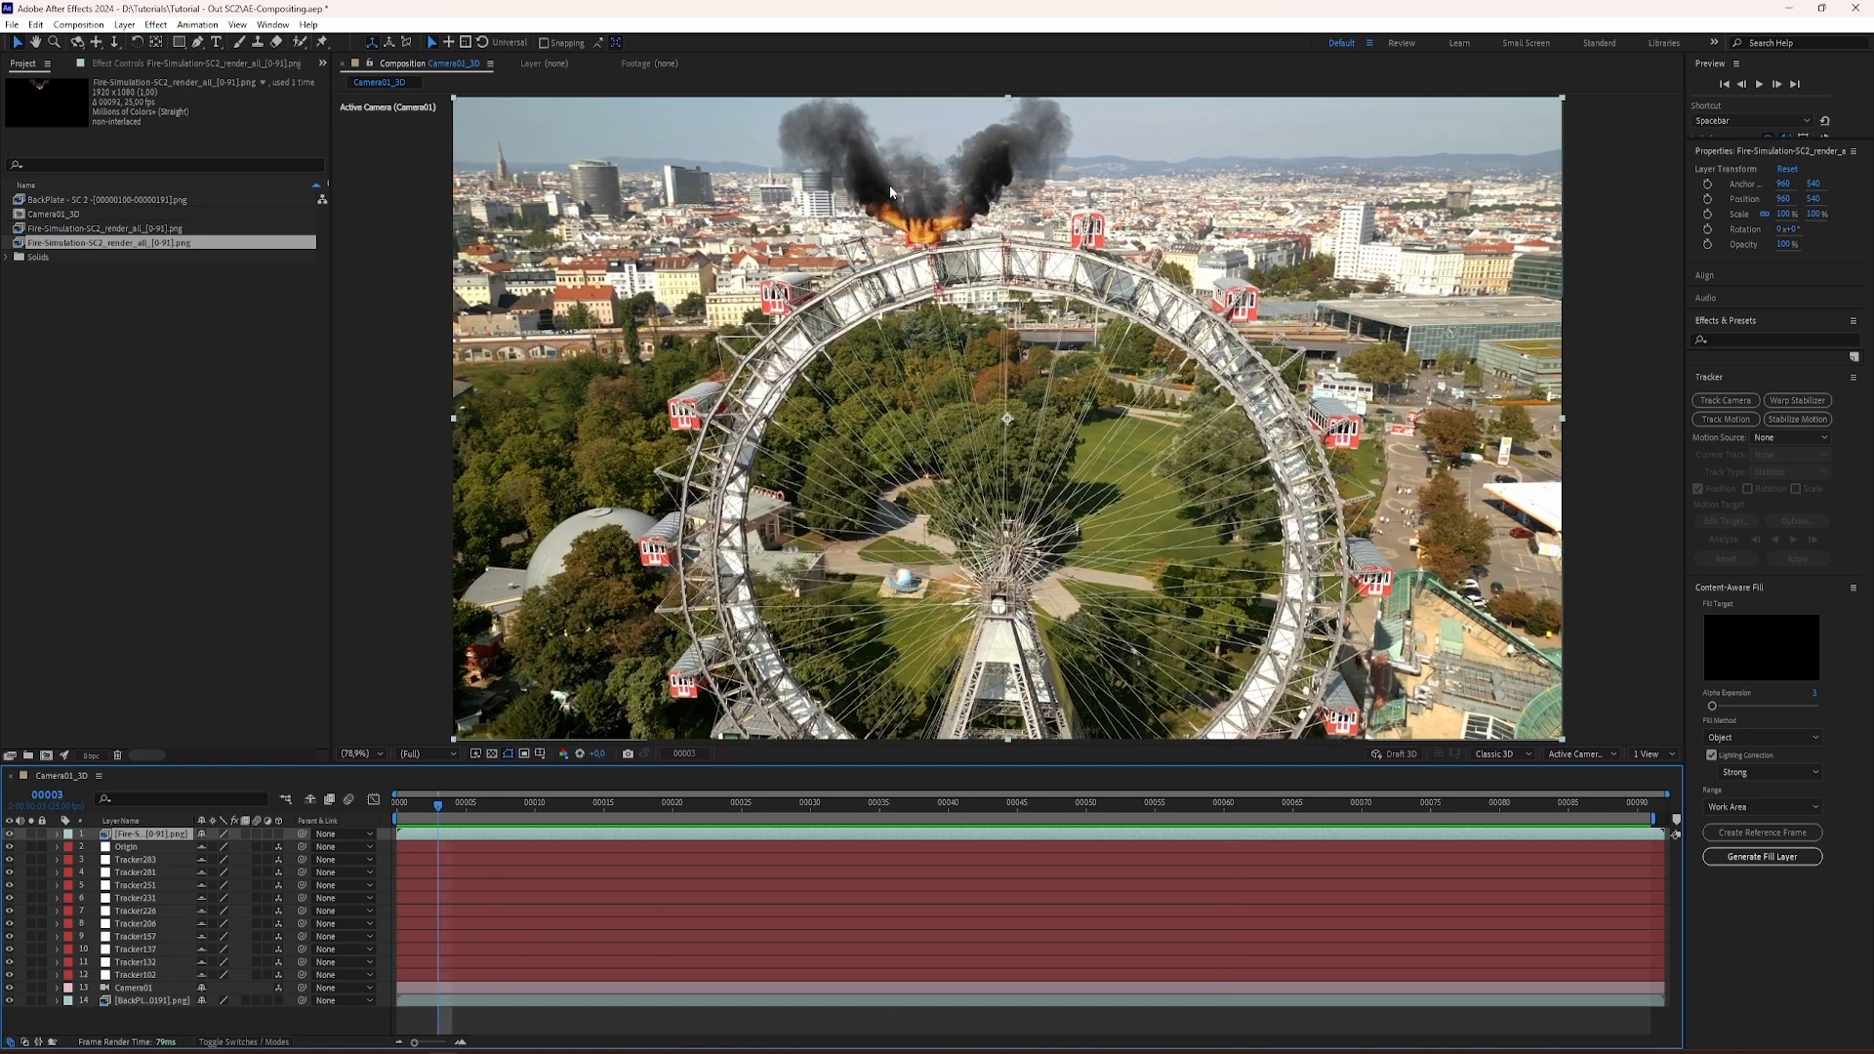
Step: Duplicate the BackPlate layer and move the copy above the fire simulation layer
left_click(123, 1003)
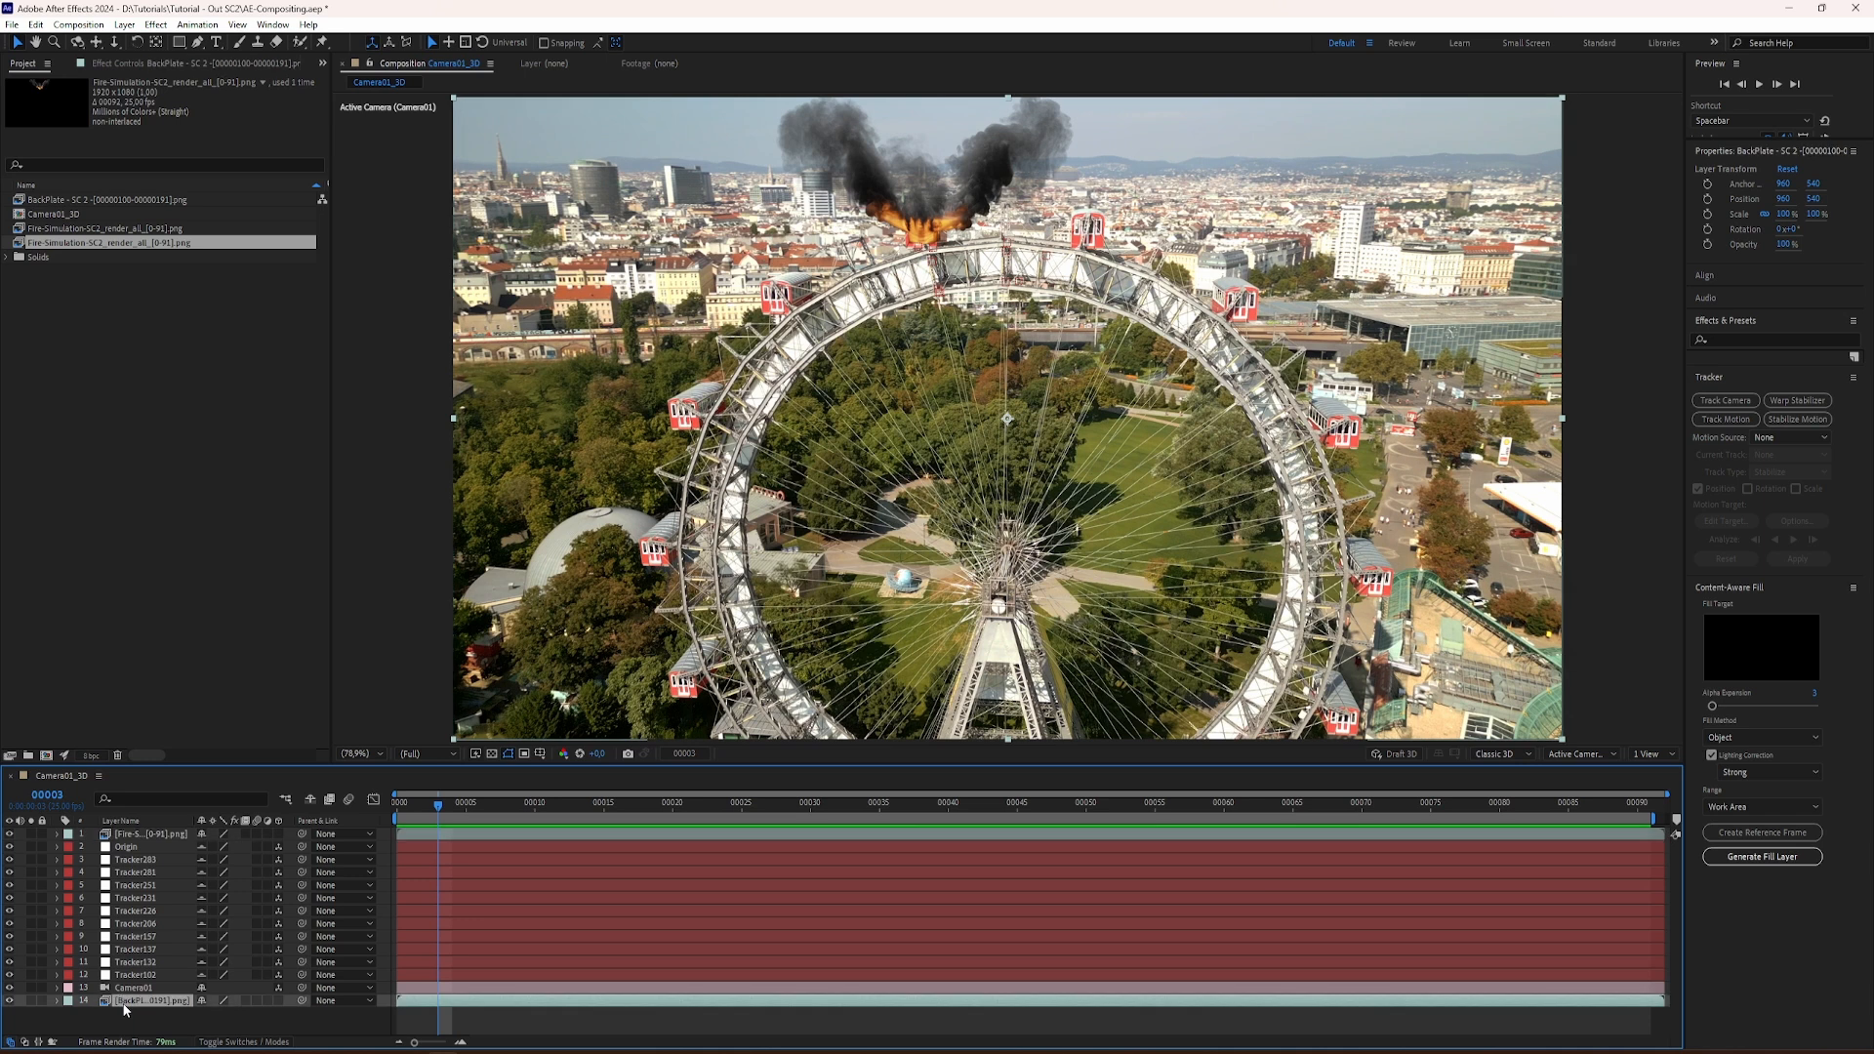
key("ctrl+d")
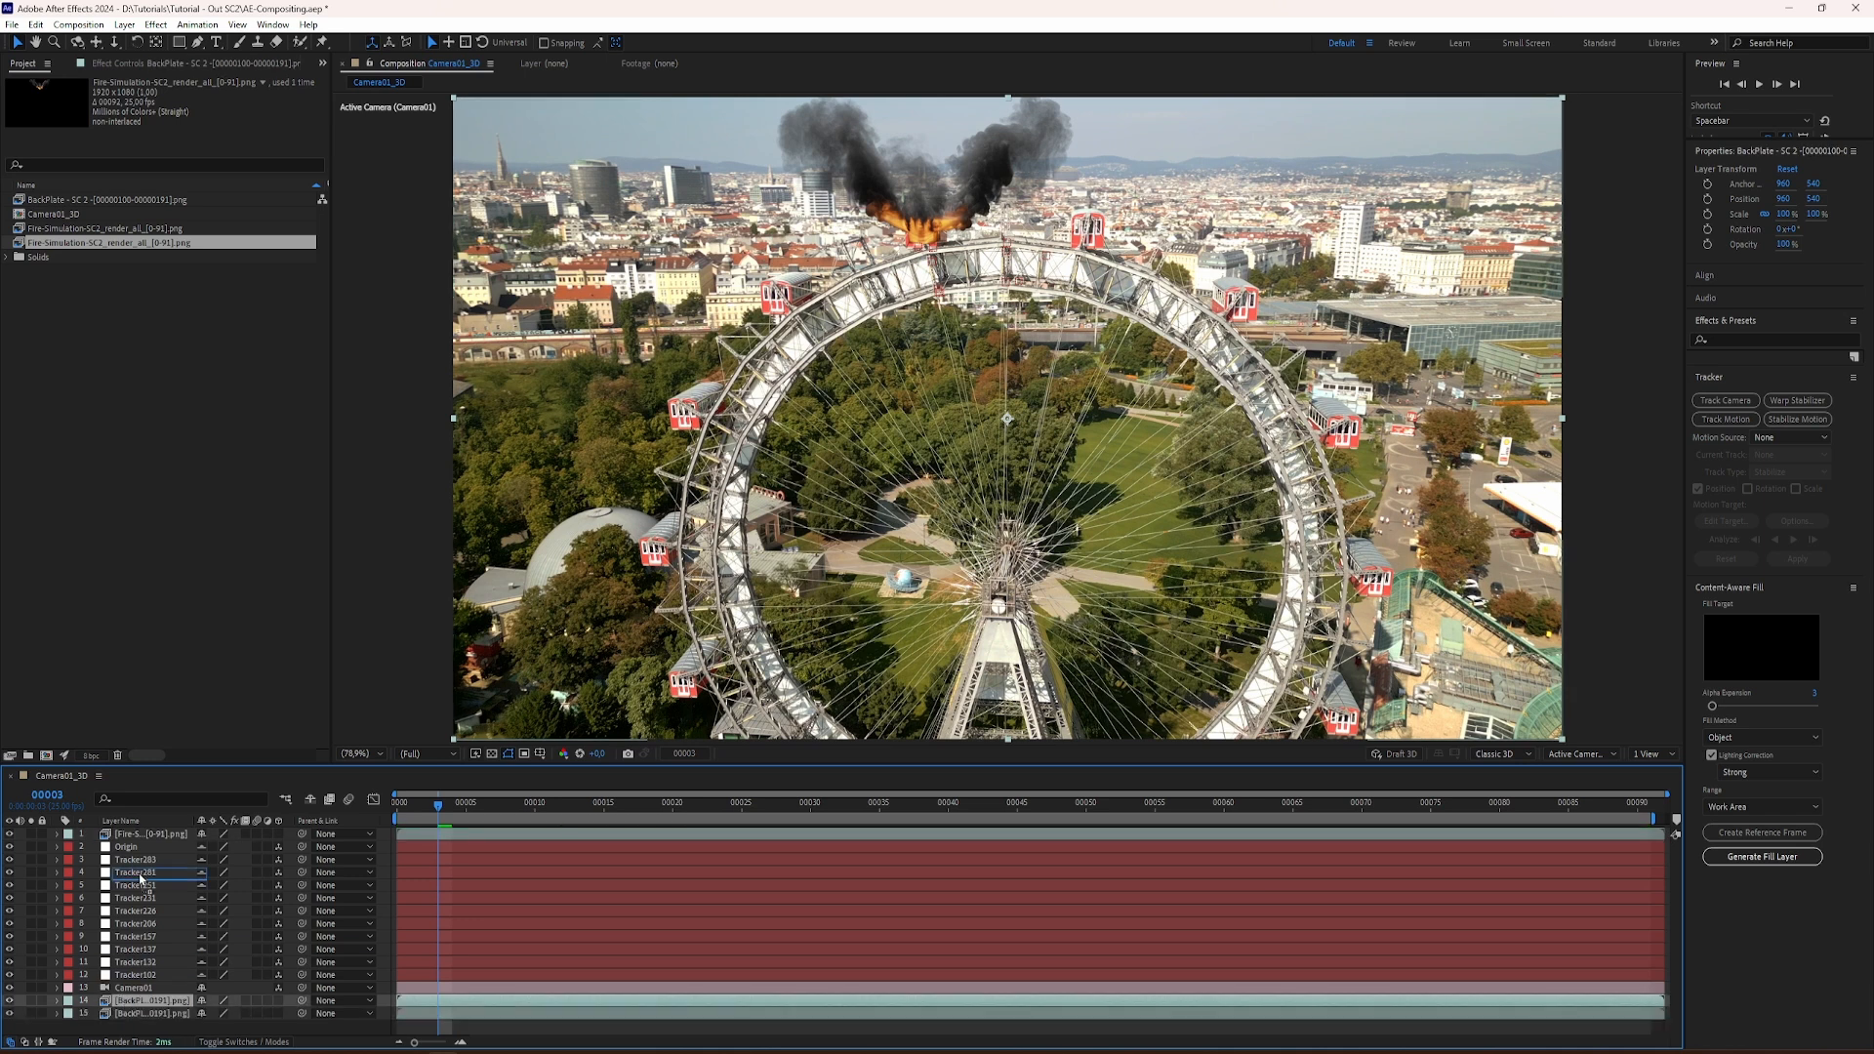
left_click_drag(138, 1002, 139, 837)
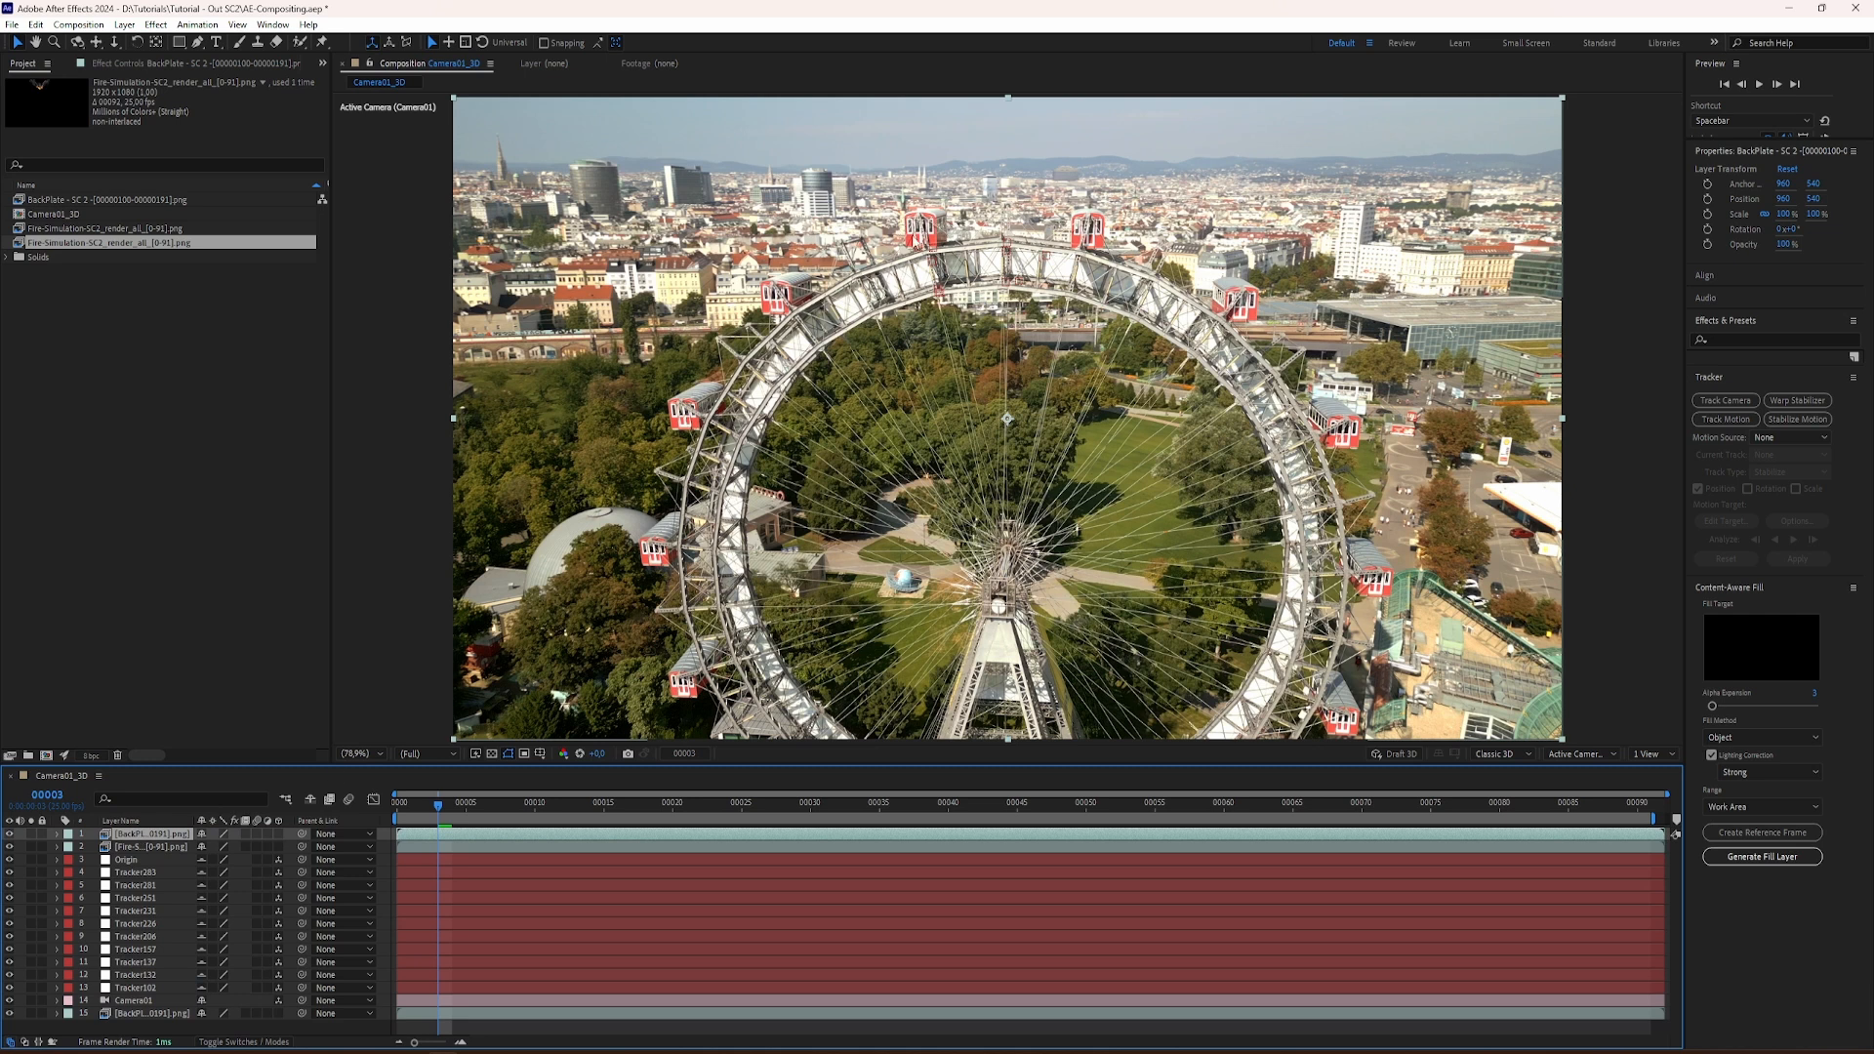
Step: Go to frame 0, apply the Mocha AE effect to the top BackPlate copy, and launch Mocha AE
left_click_drag(436, 810, 391, 818)
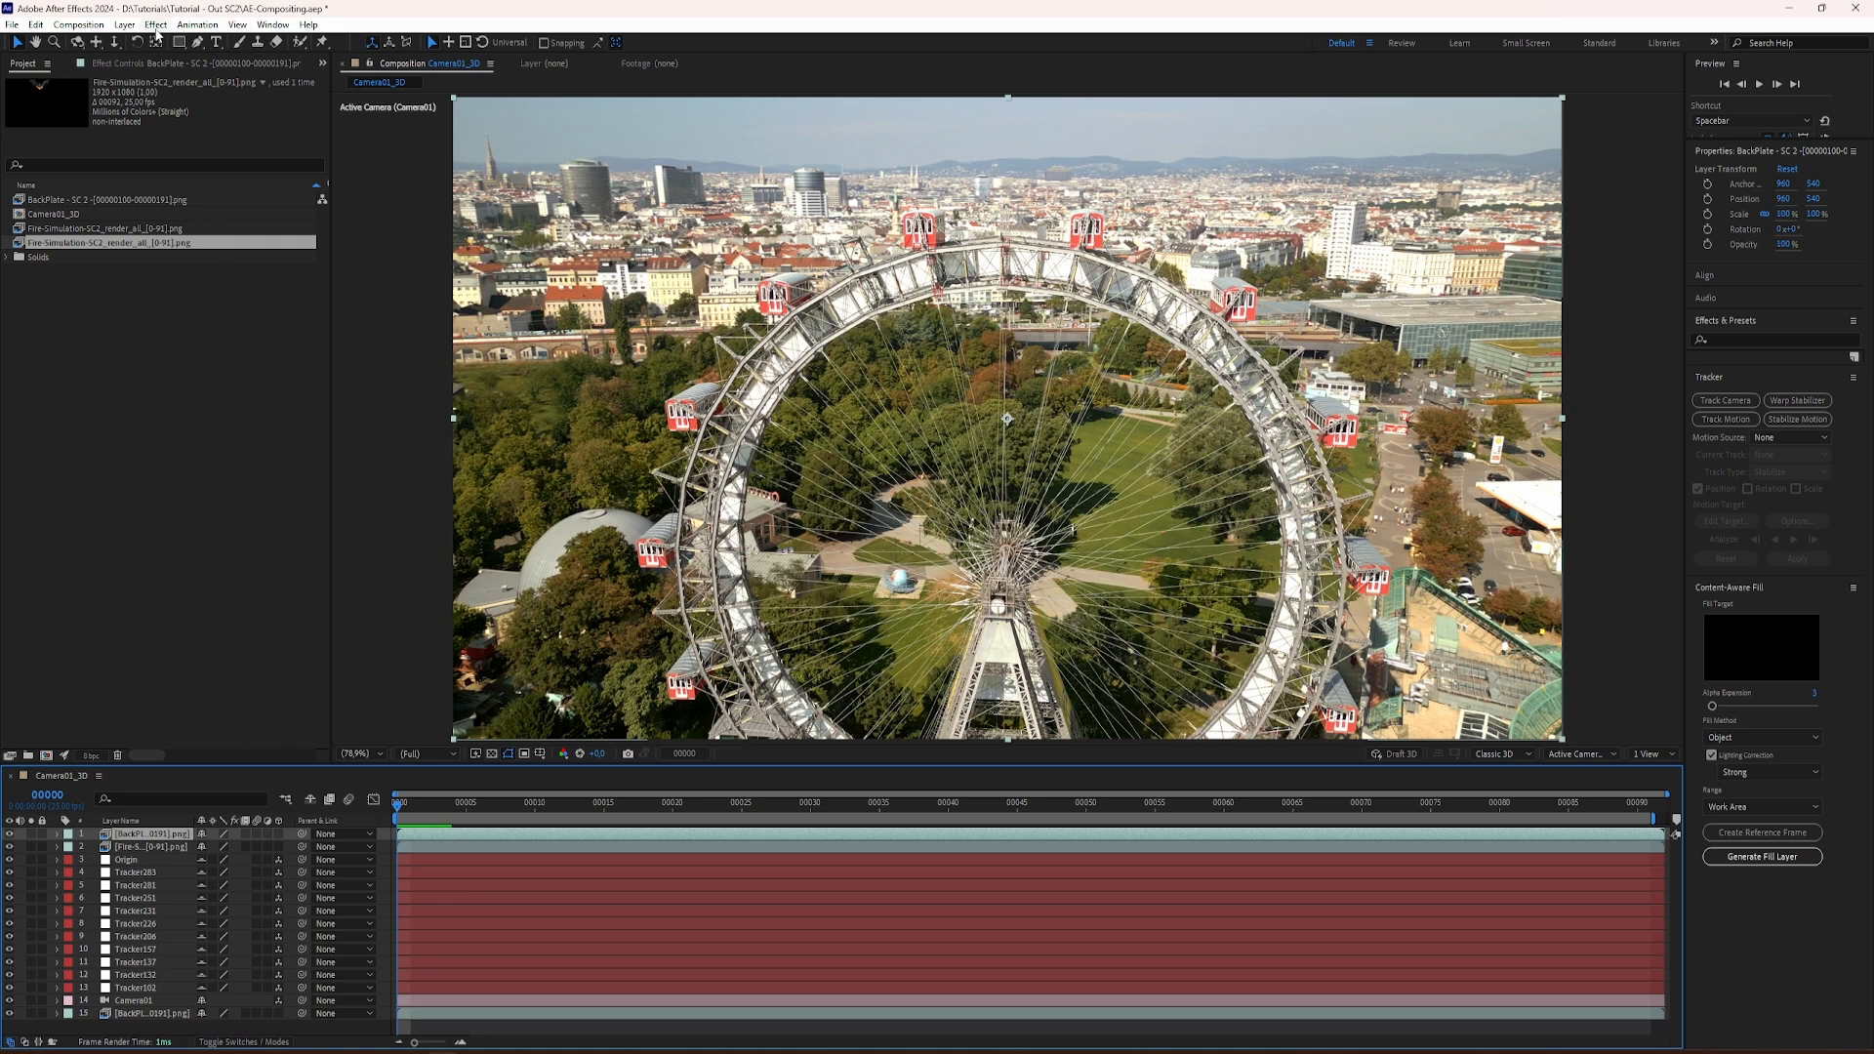
left_click(133, 64)
left_click(162, 26)
mouse_move(245, 172)
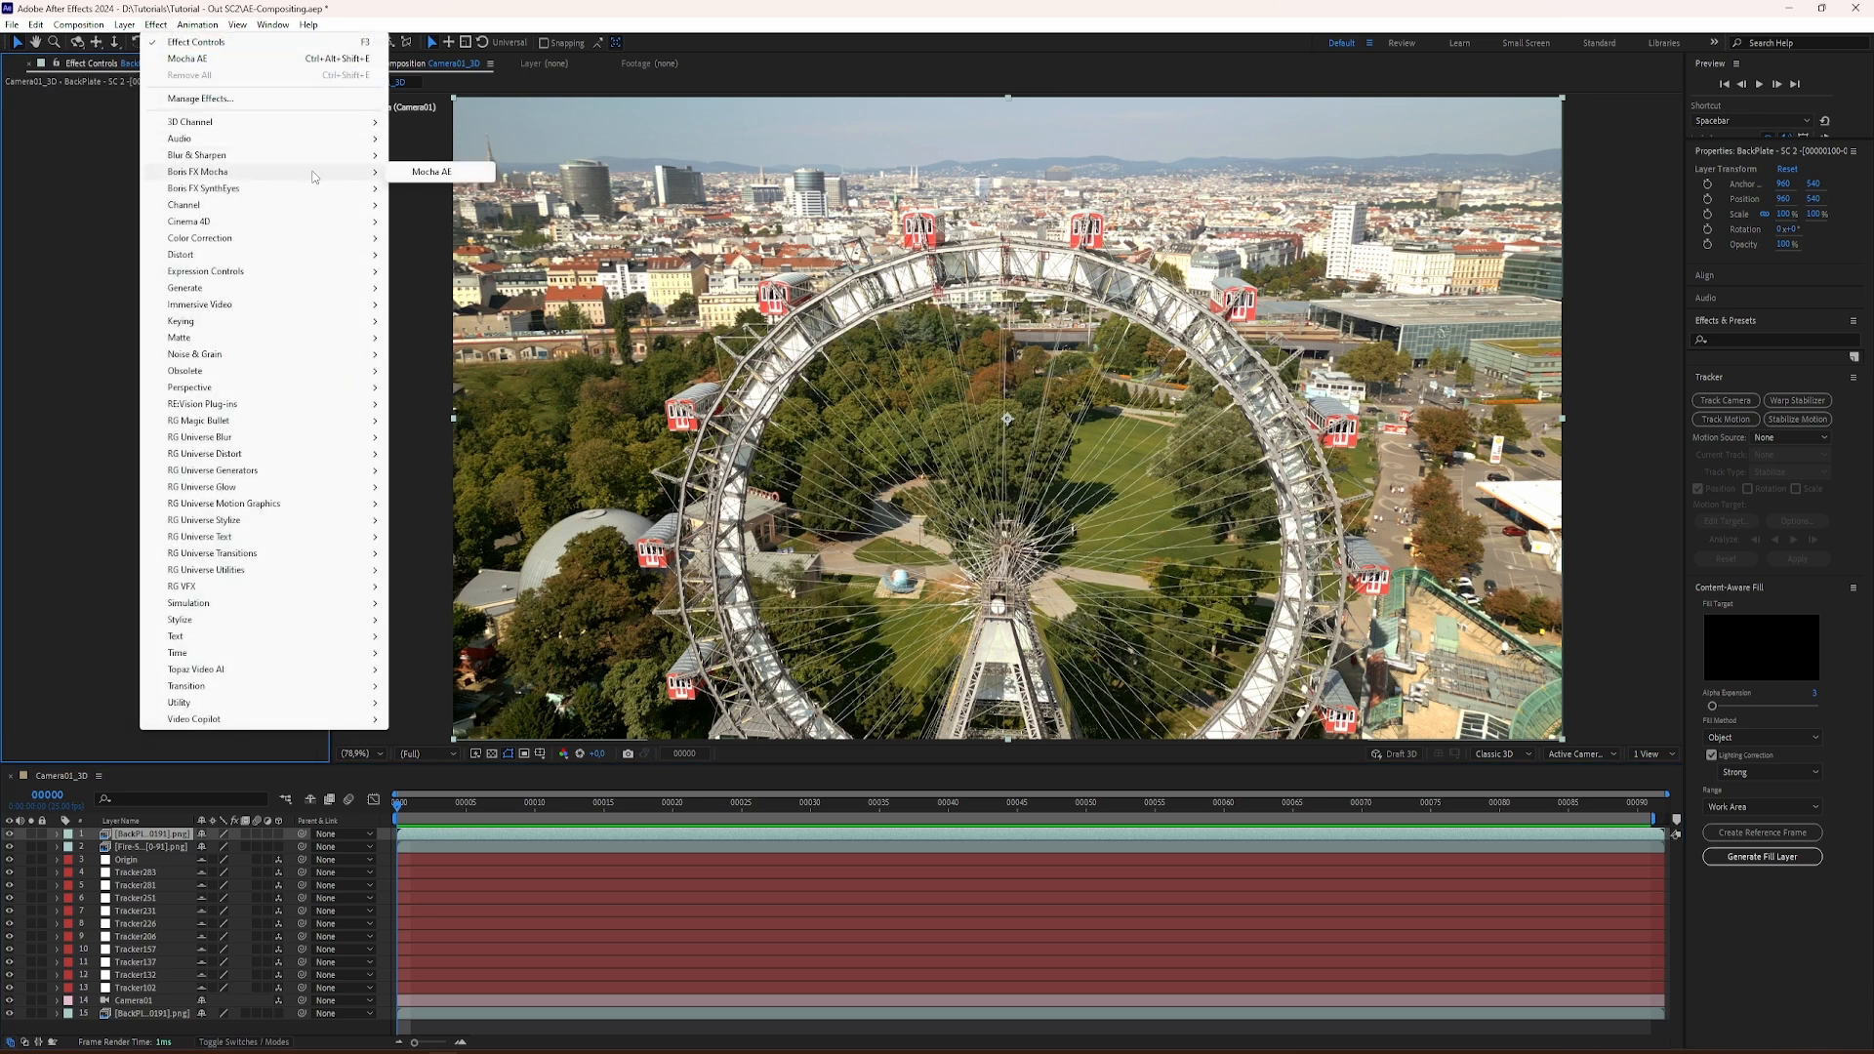
left_click(430, 172)
left_click(83, 133)
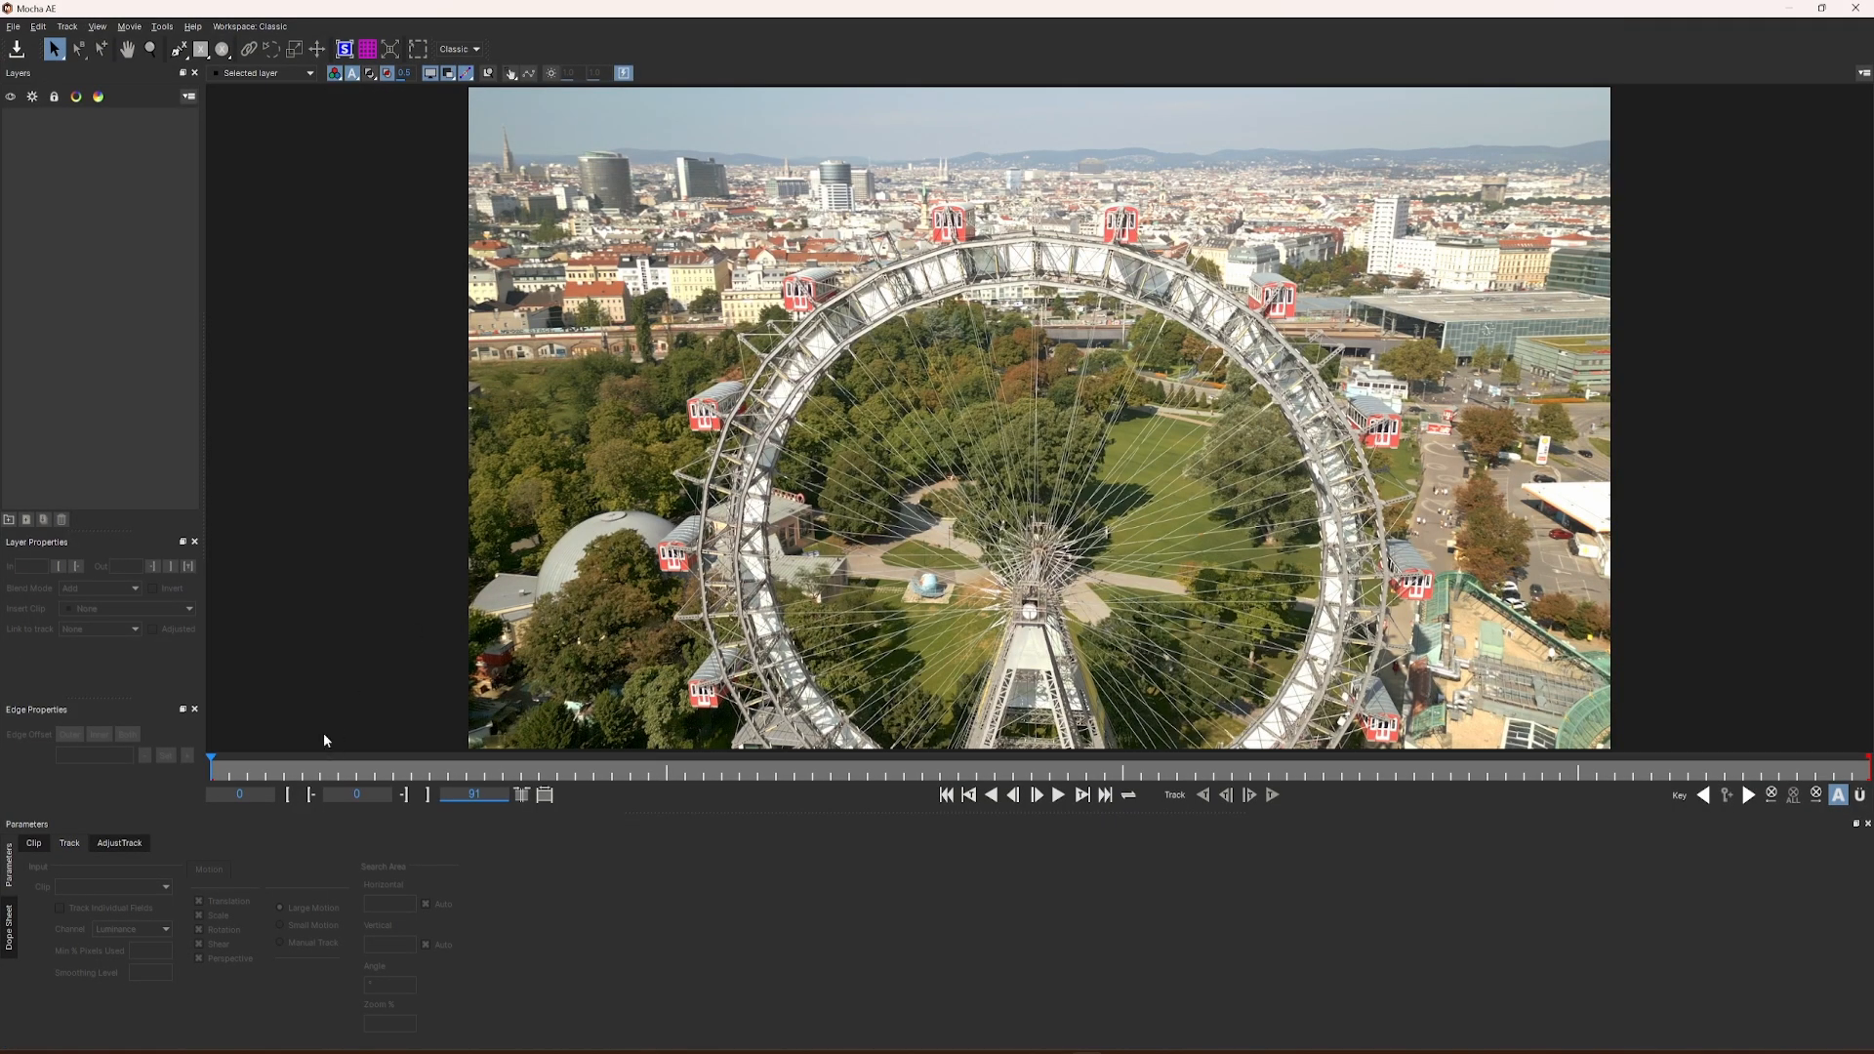
Step: Play and scrub the clip in Mocha AE, examining up close how the gondola just left of the wheel's summit moves
left_click_drag(245, 777, 163, 781)
key("space")
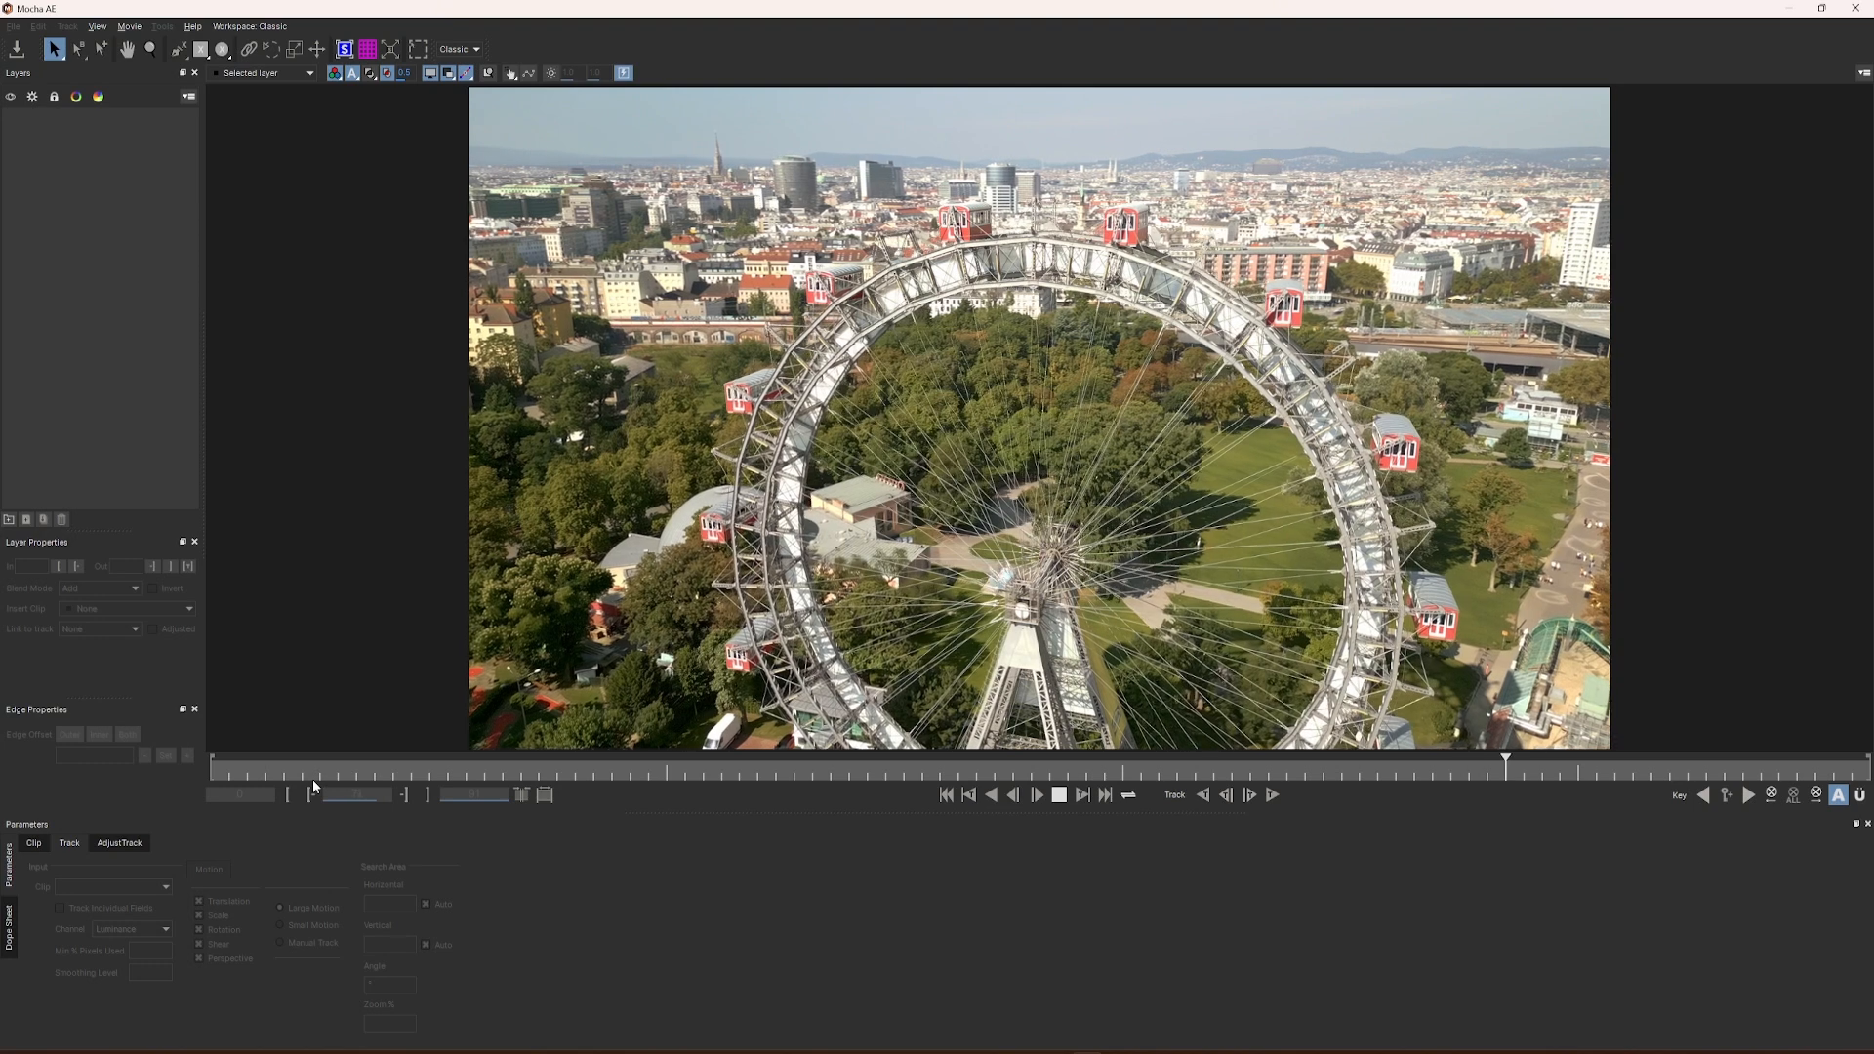
key("space")
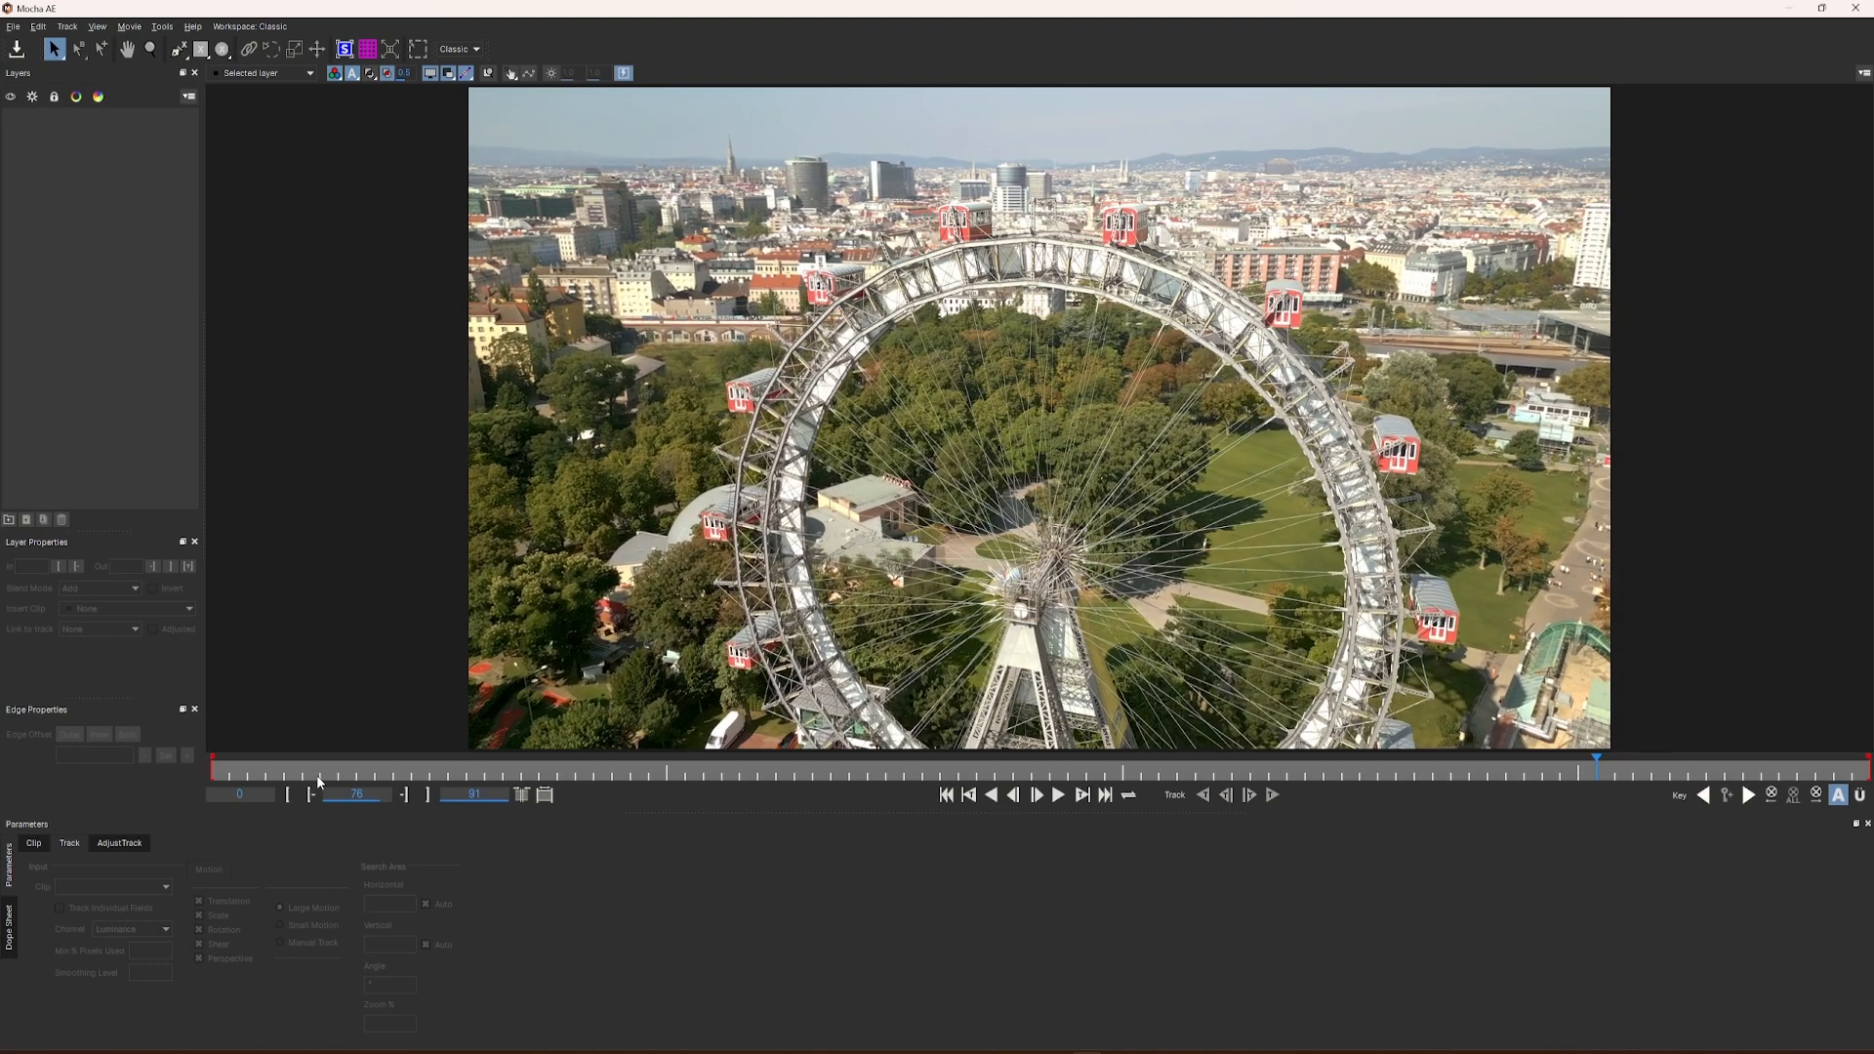
left_click_drag(318, 771, 212, 771)
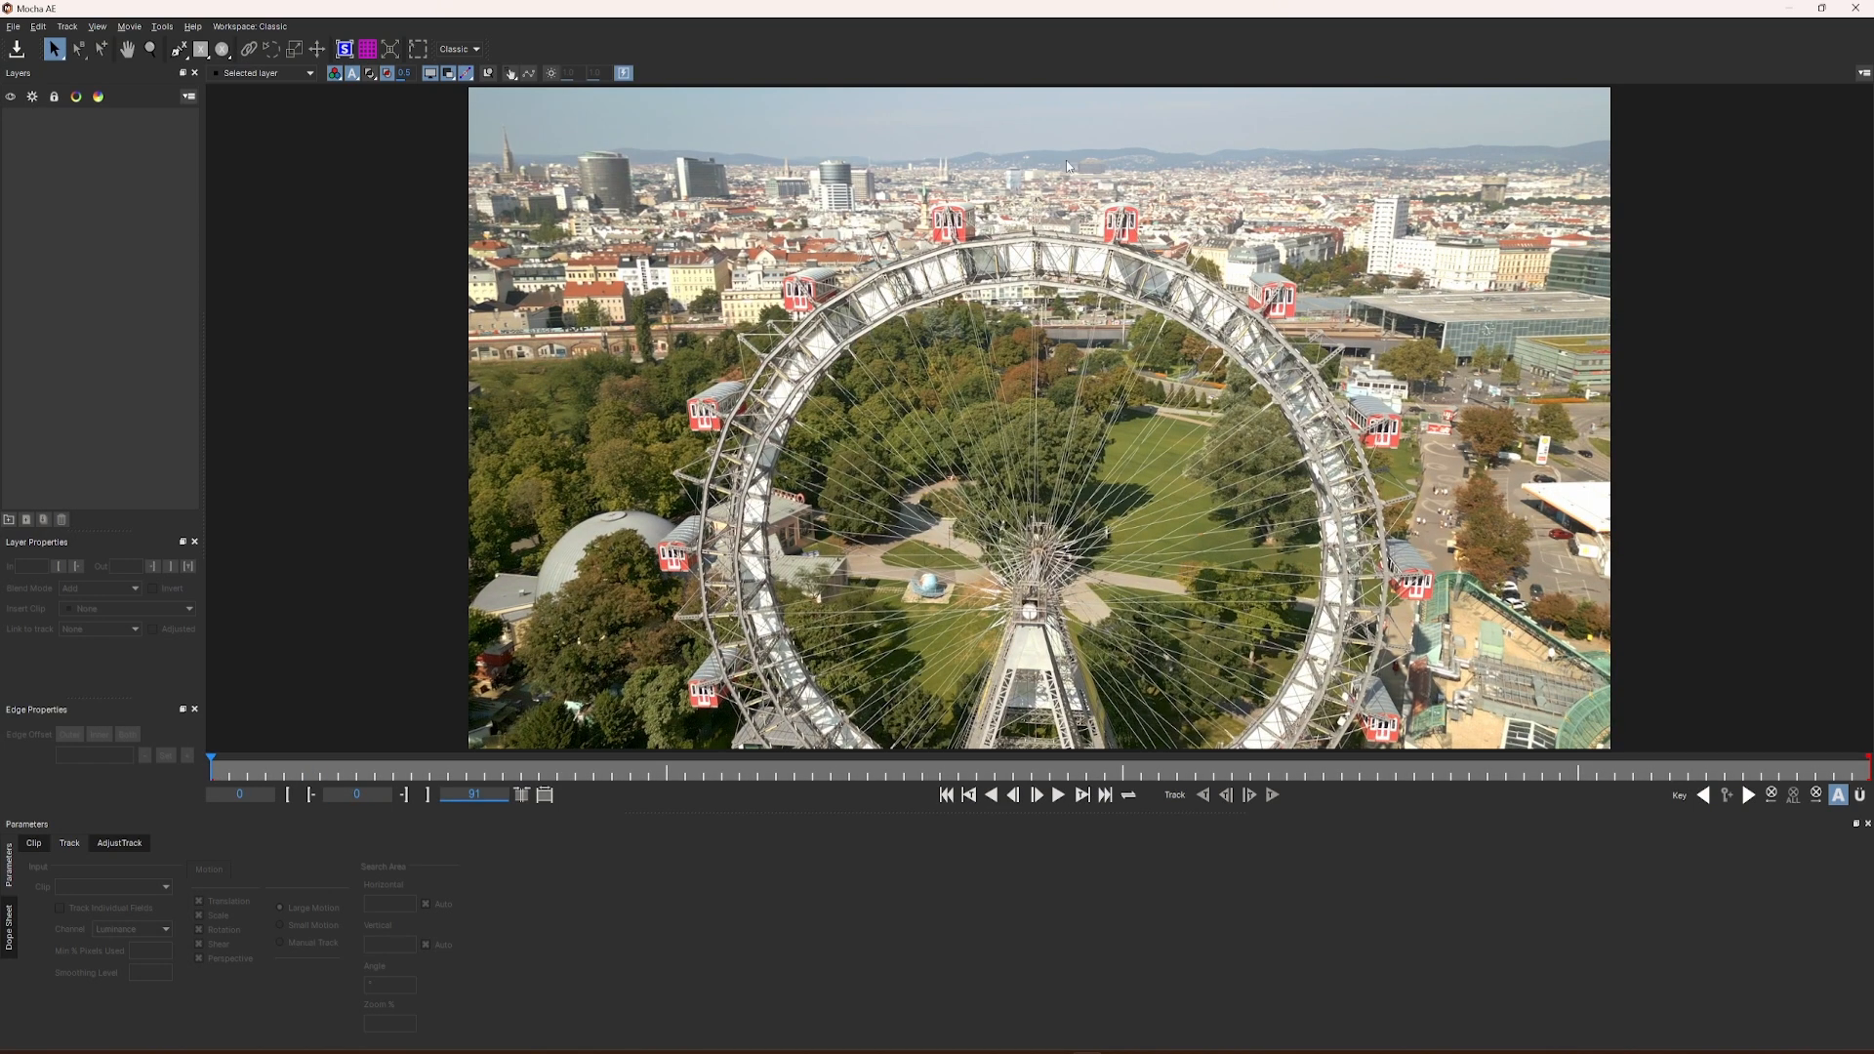
scroll(959, 222, "up", 8)
scroll(957, 223, "up", 2)
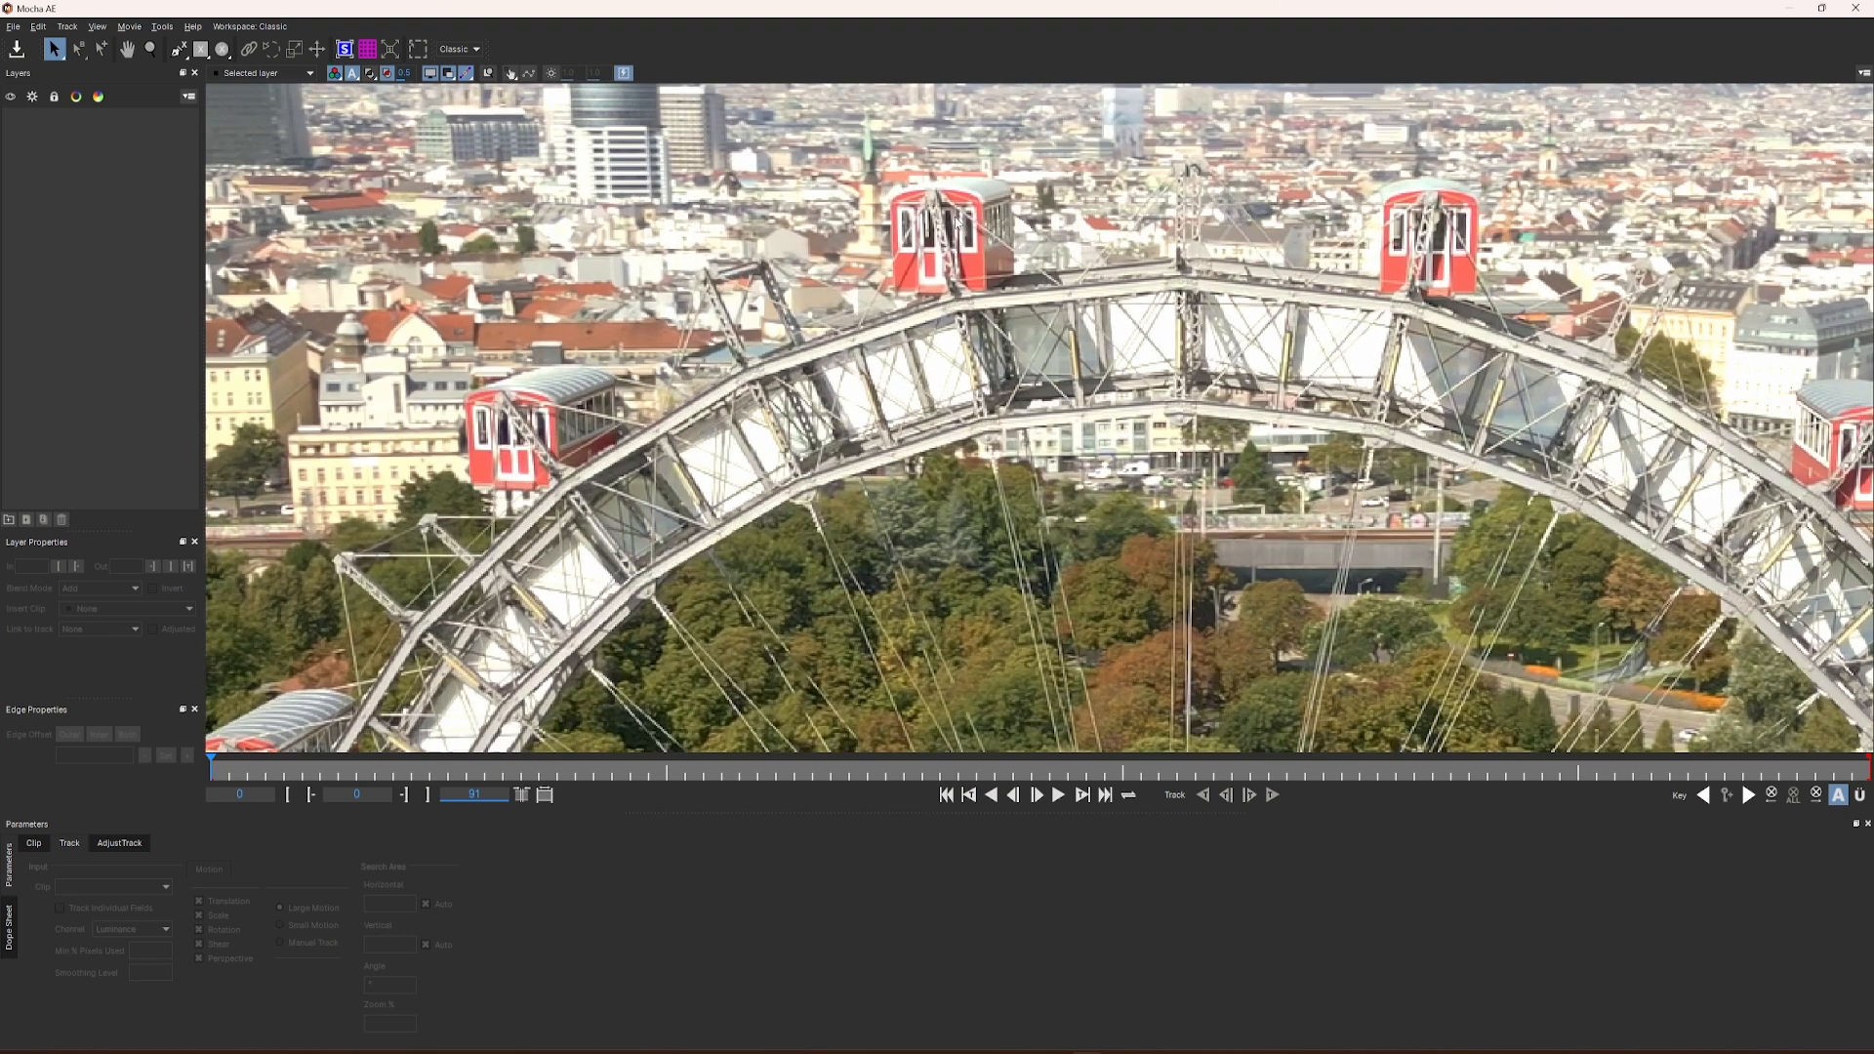
middle_click_drag(946, 297, 926, 391)
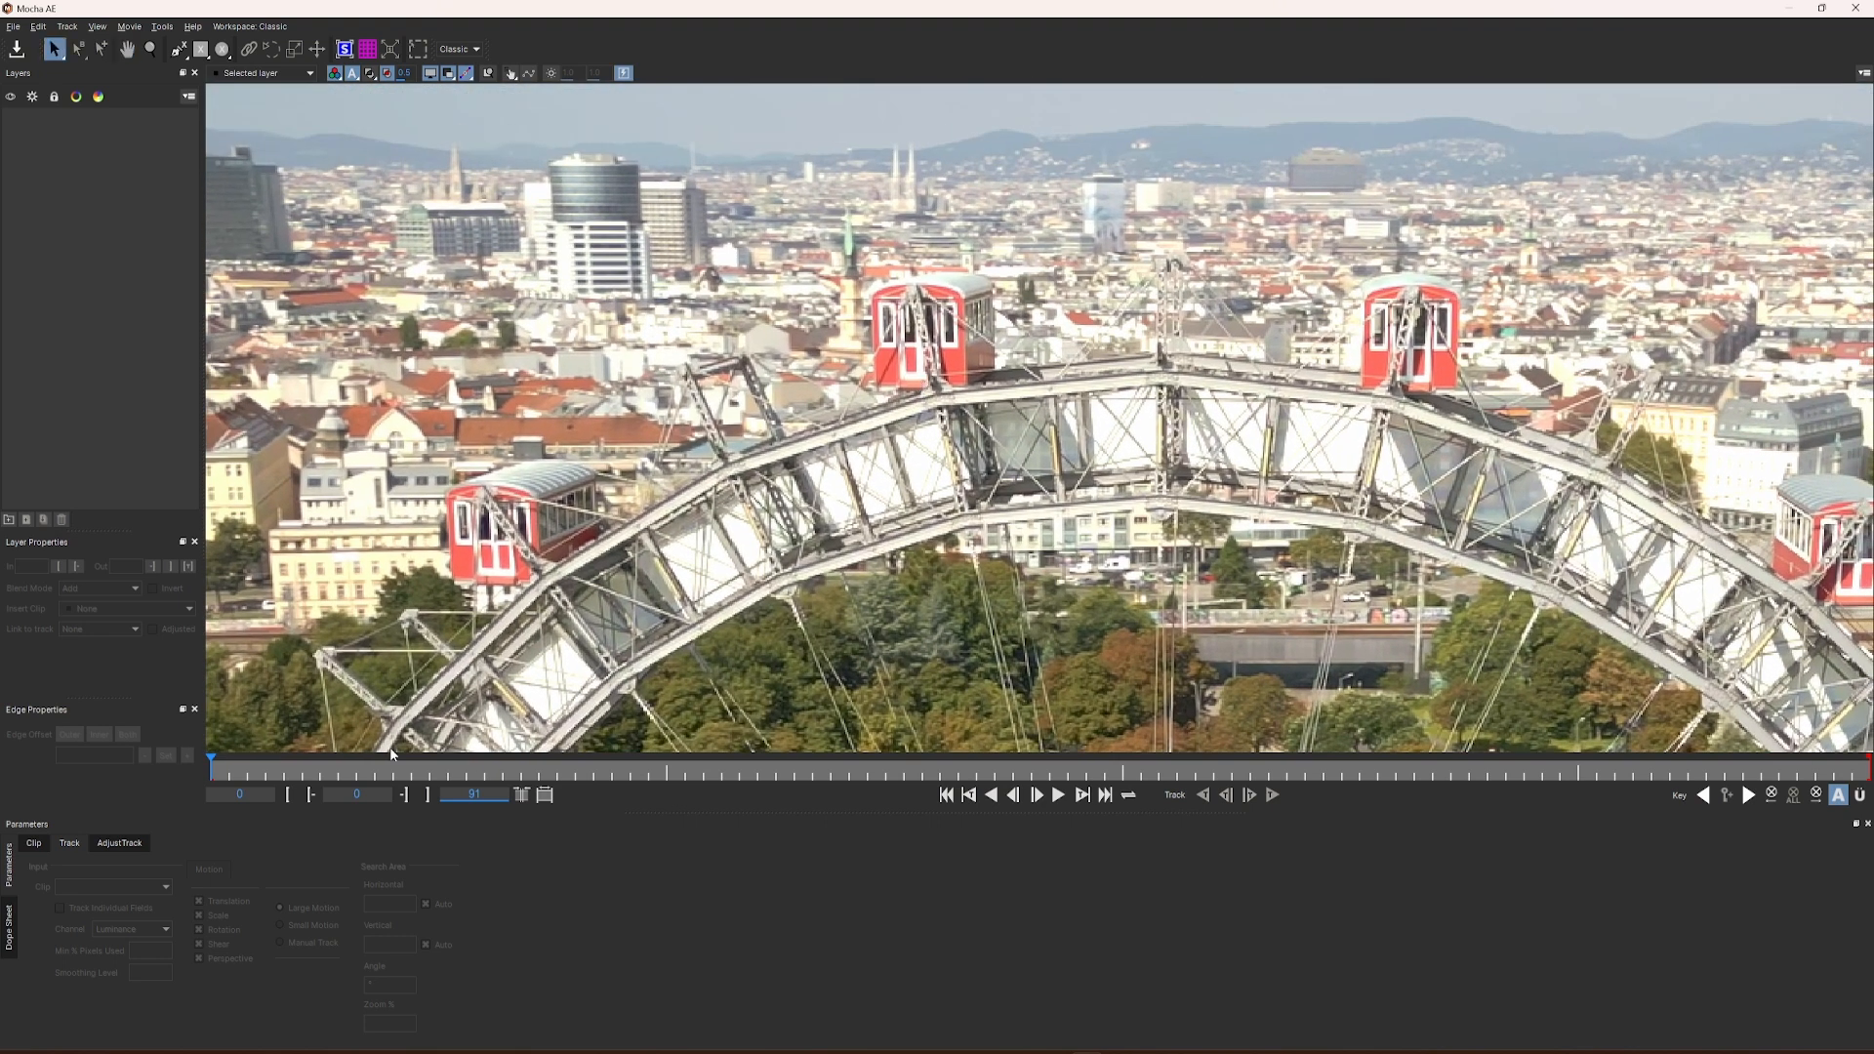
left_click_drag(213, 773, 765, 757)
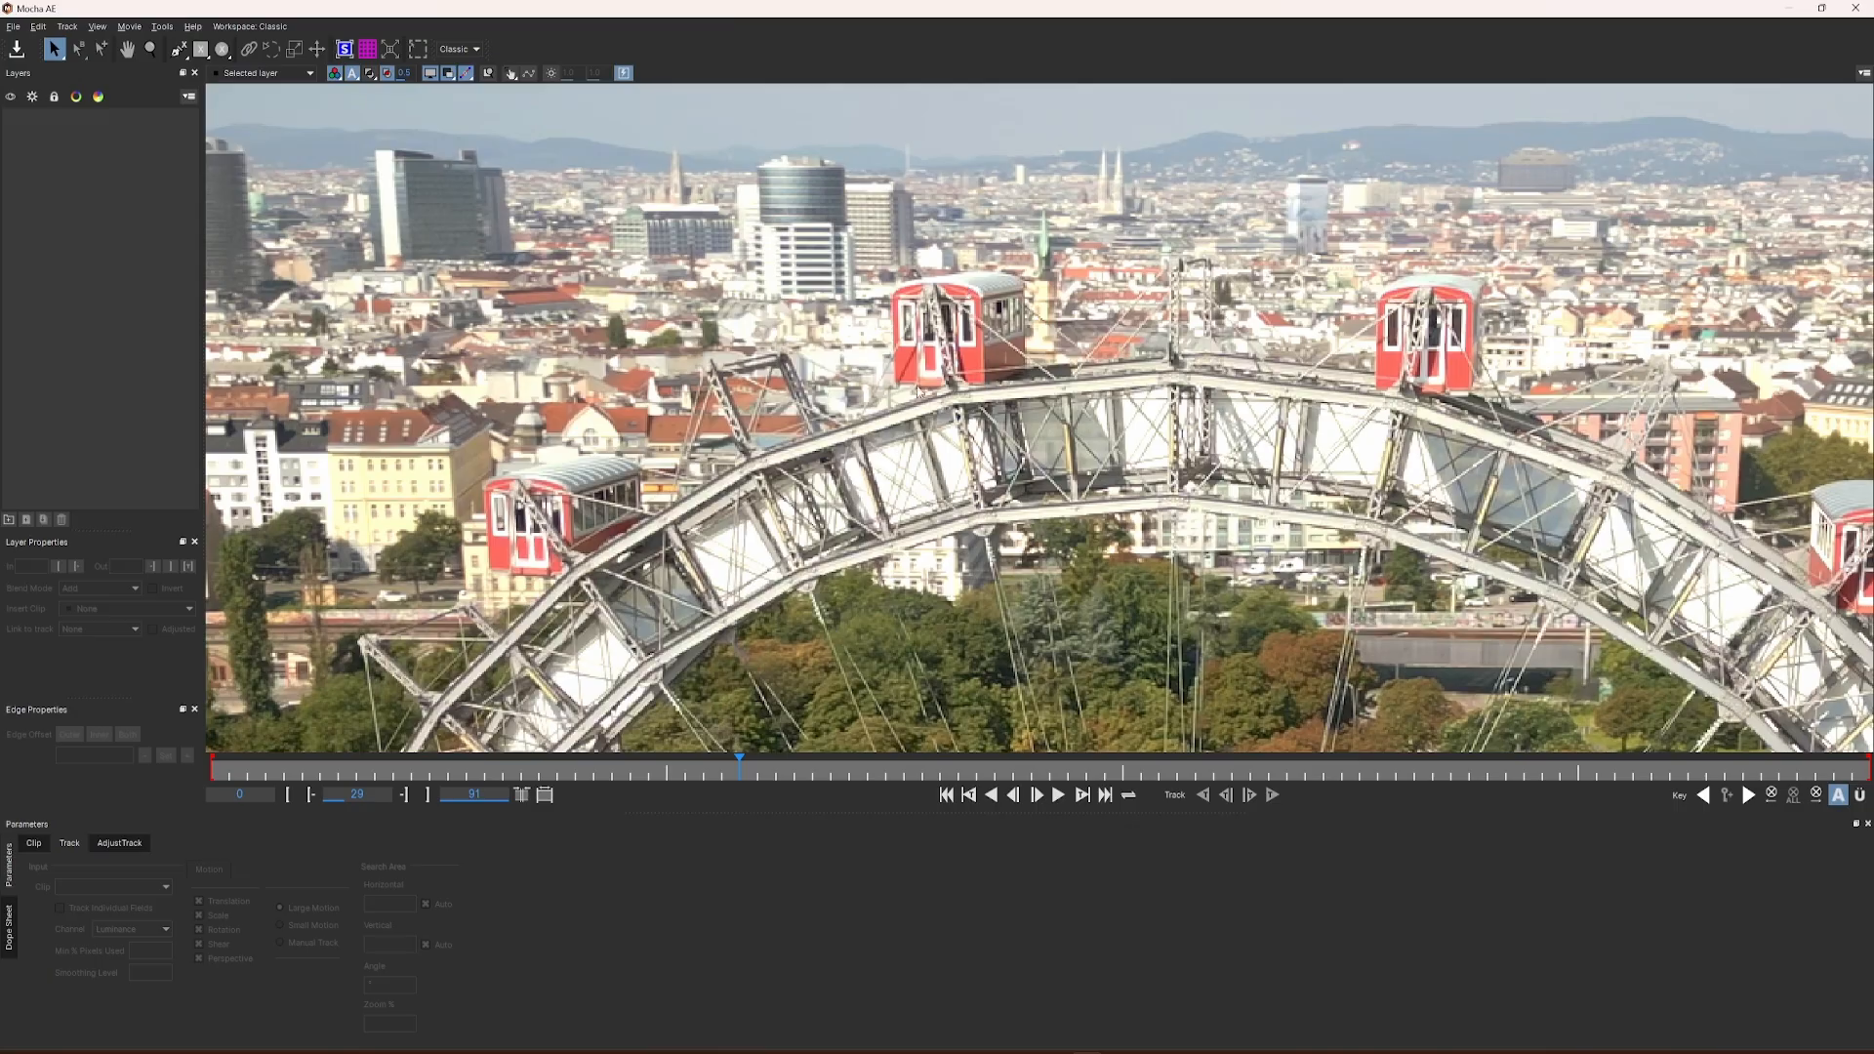
left_click_drag(431, 763, 122, 789)
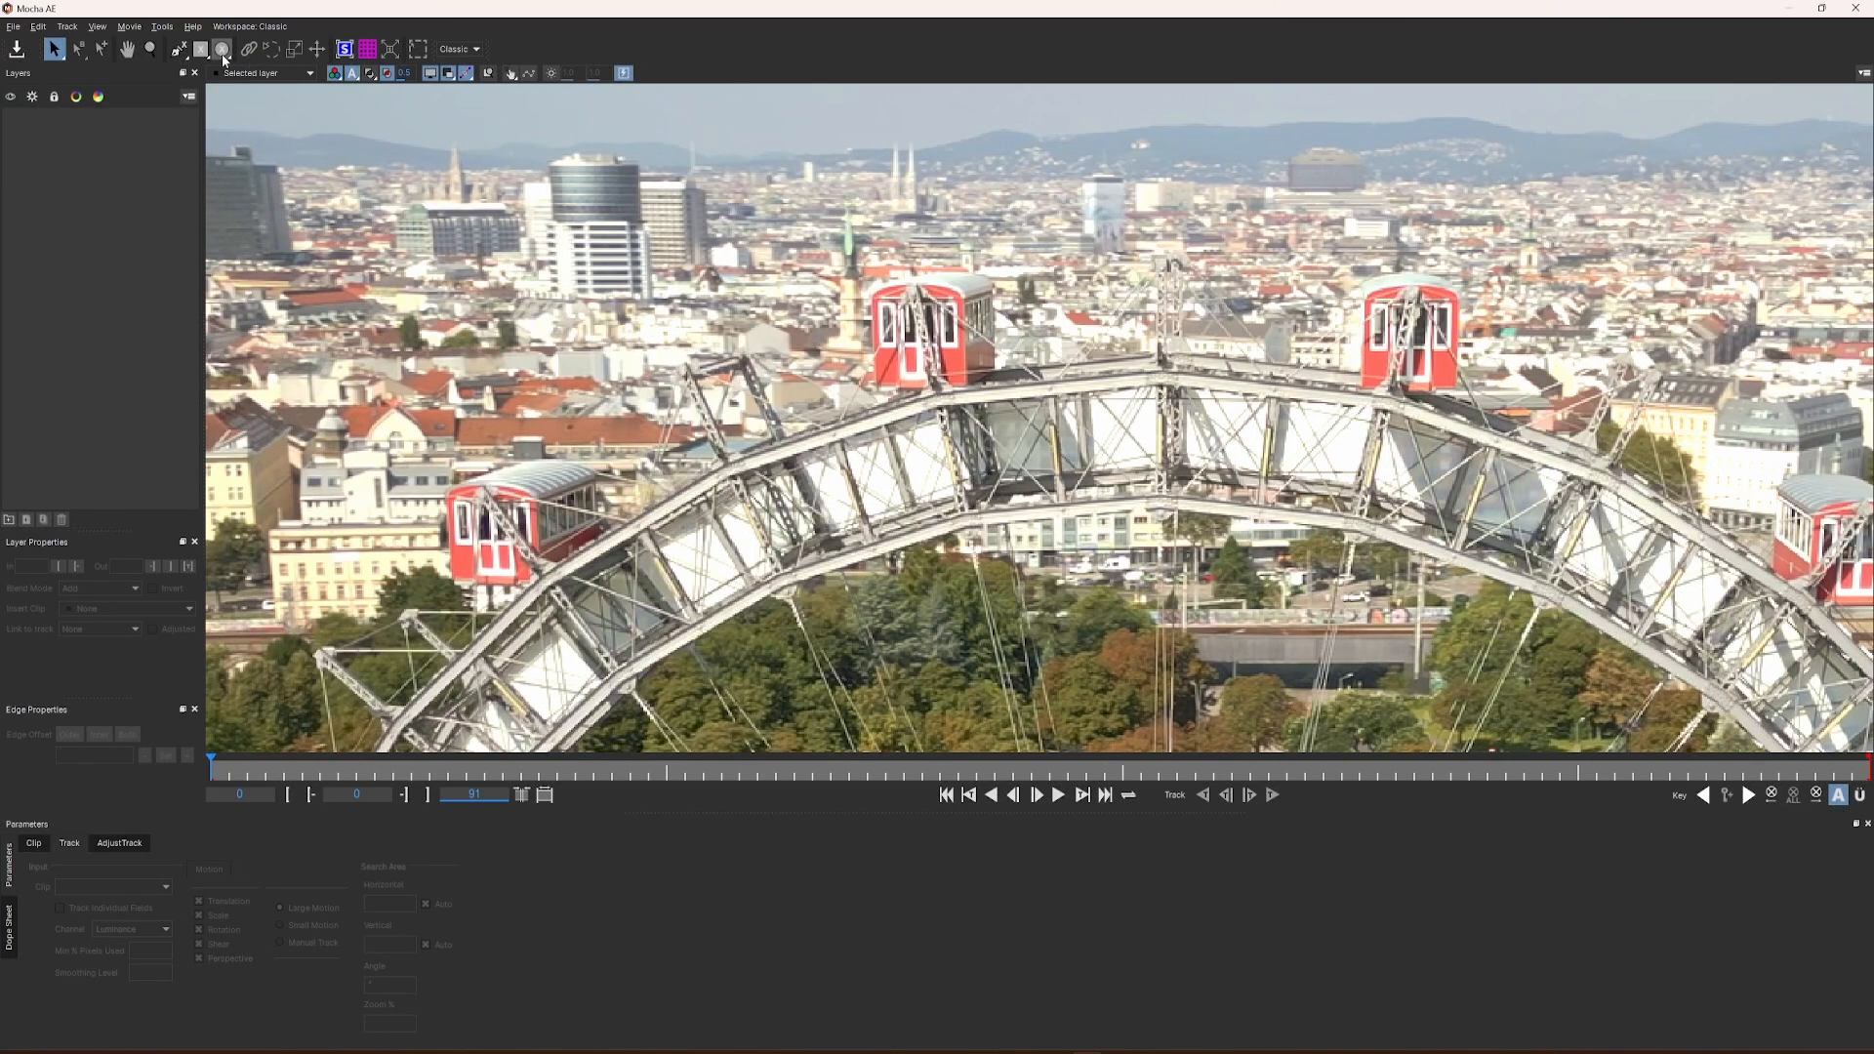
Step: Draw a closed four-point spline on frame 0 around the lower red front of the gondola just left of the wheel's summit
scroll(966, 347, "up", 3)
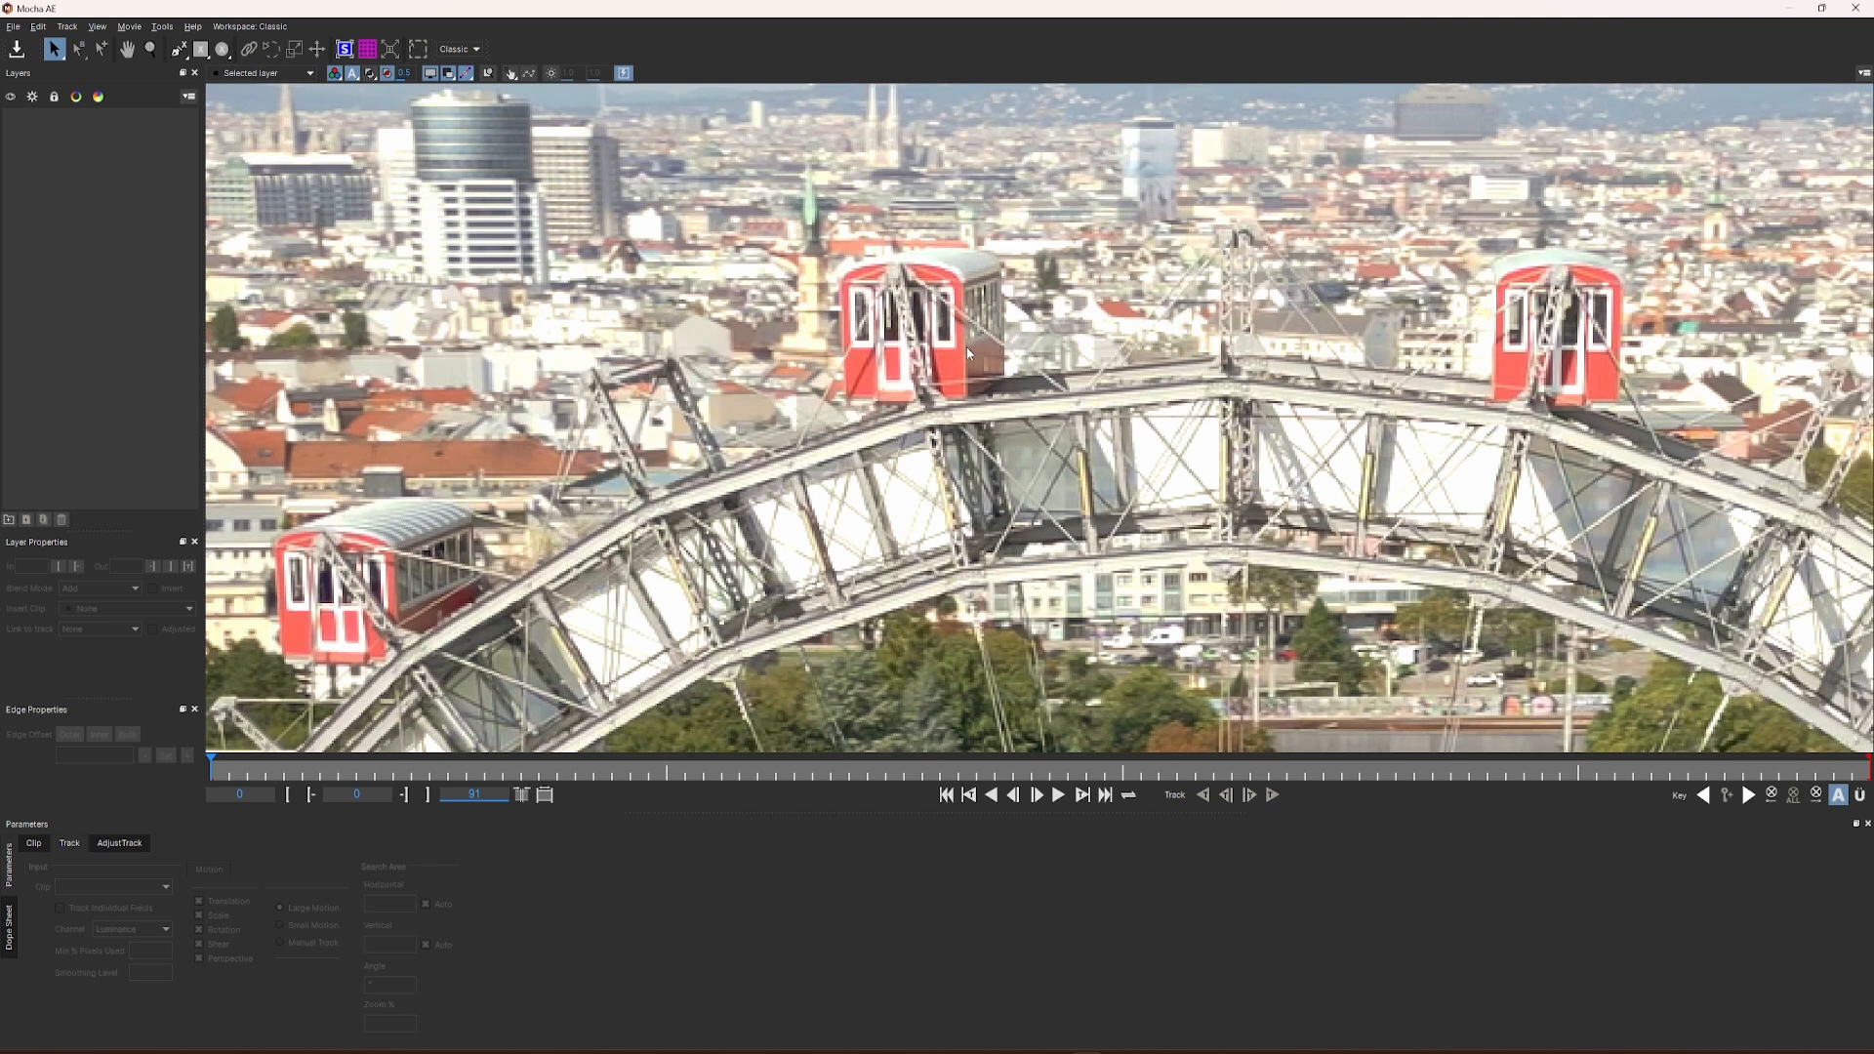
left_click(176, 51)
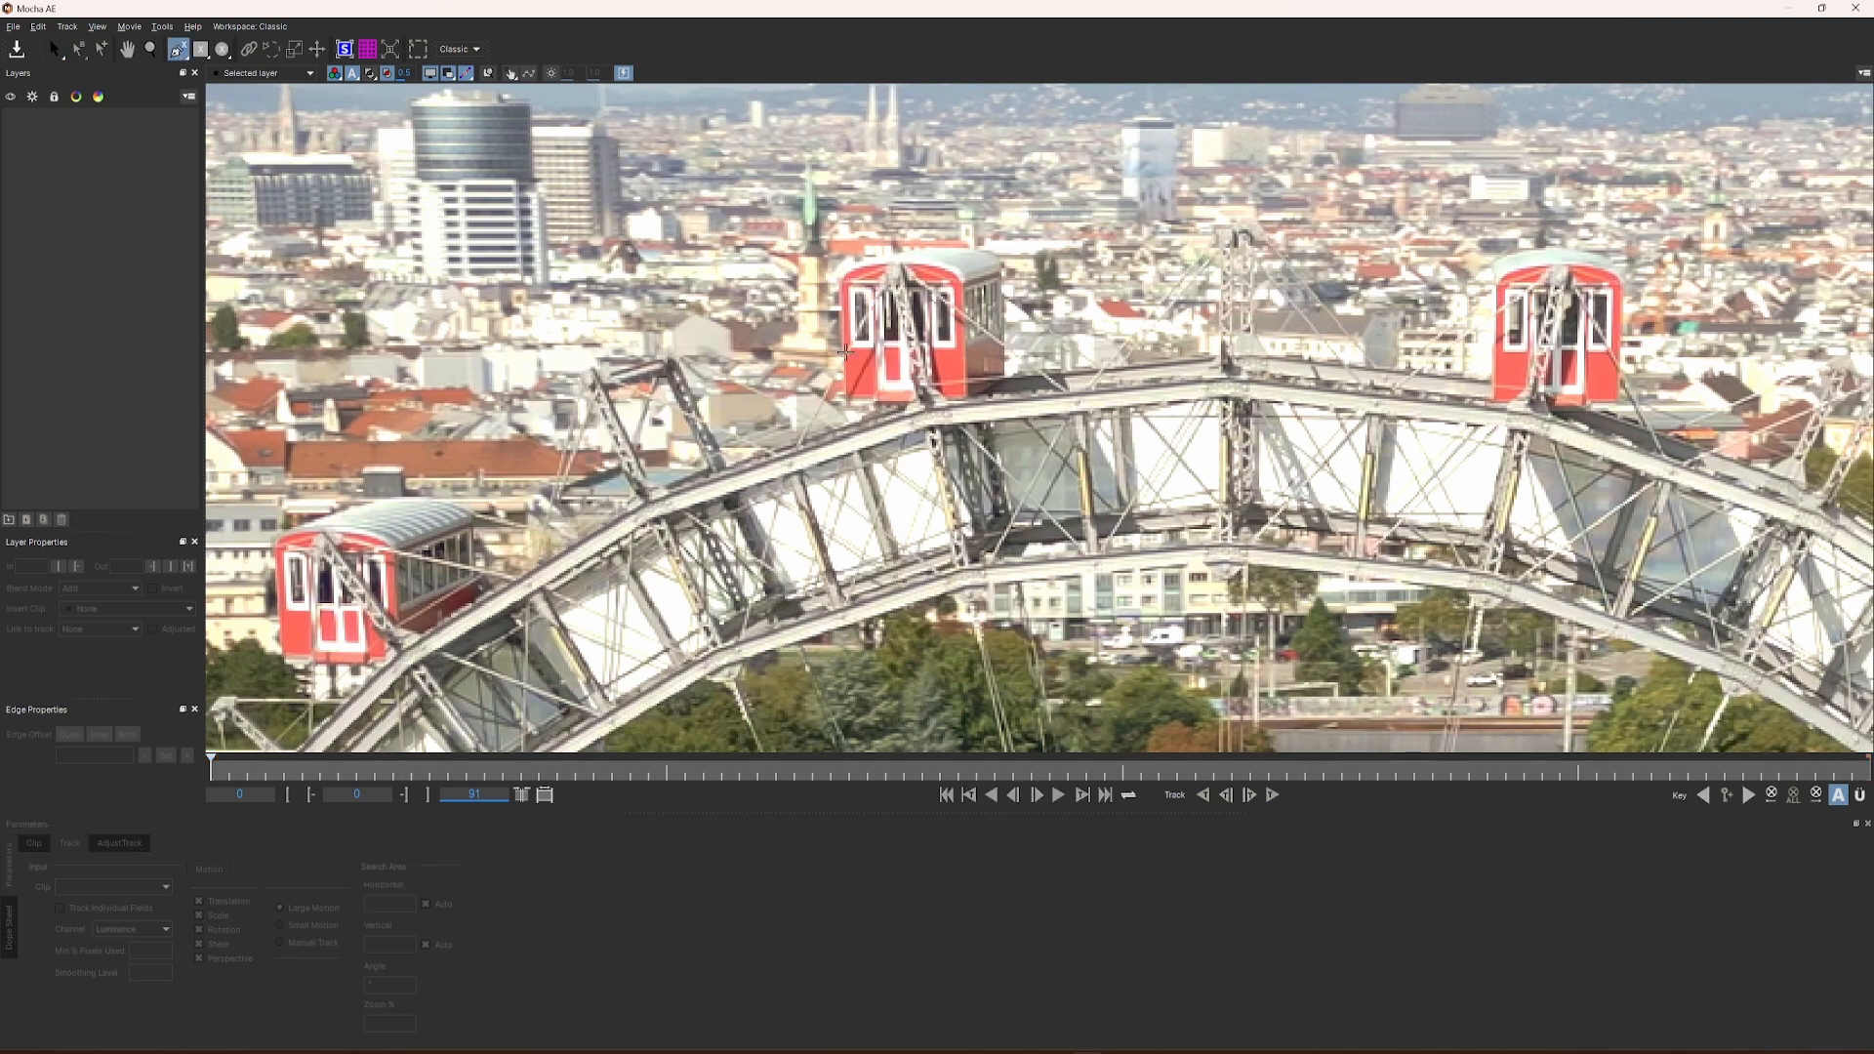
left_click(845, 349)
left_click(978, 349)
left_click(965, 350)
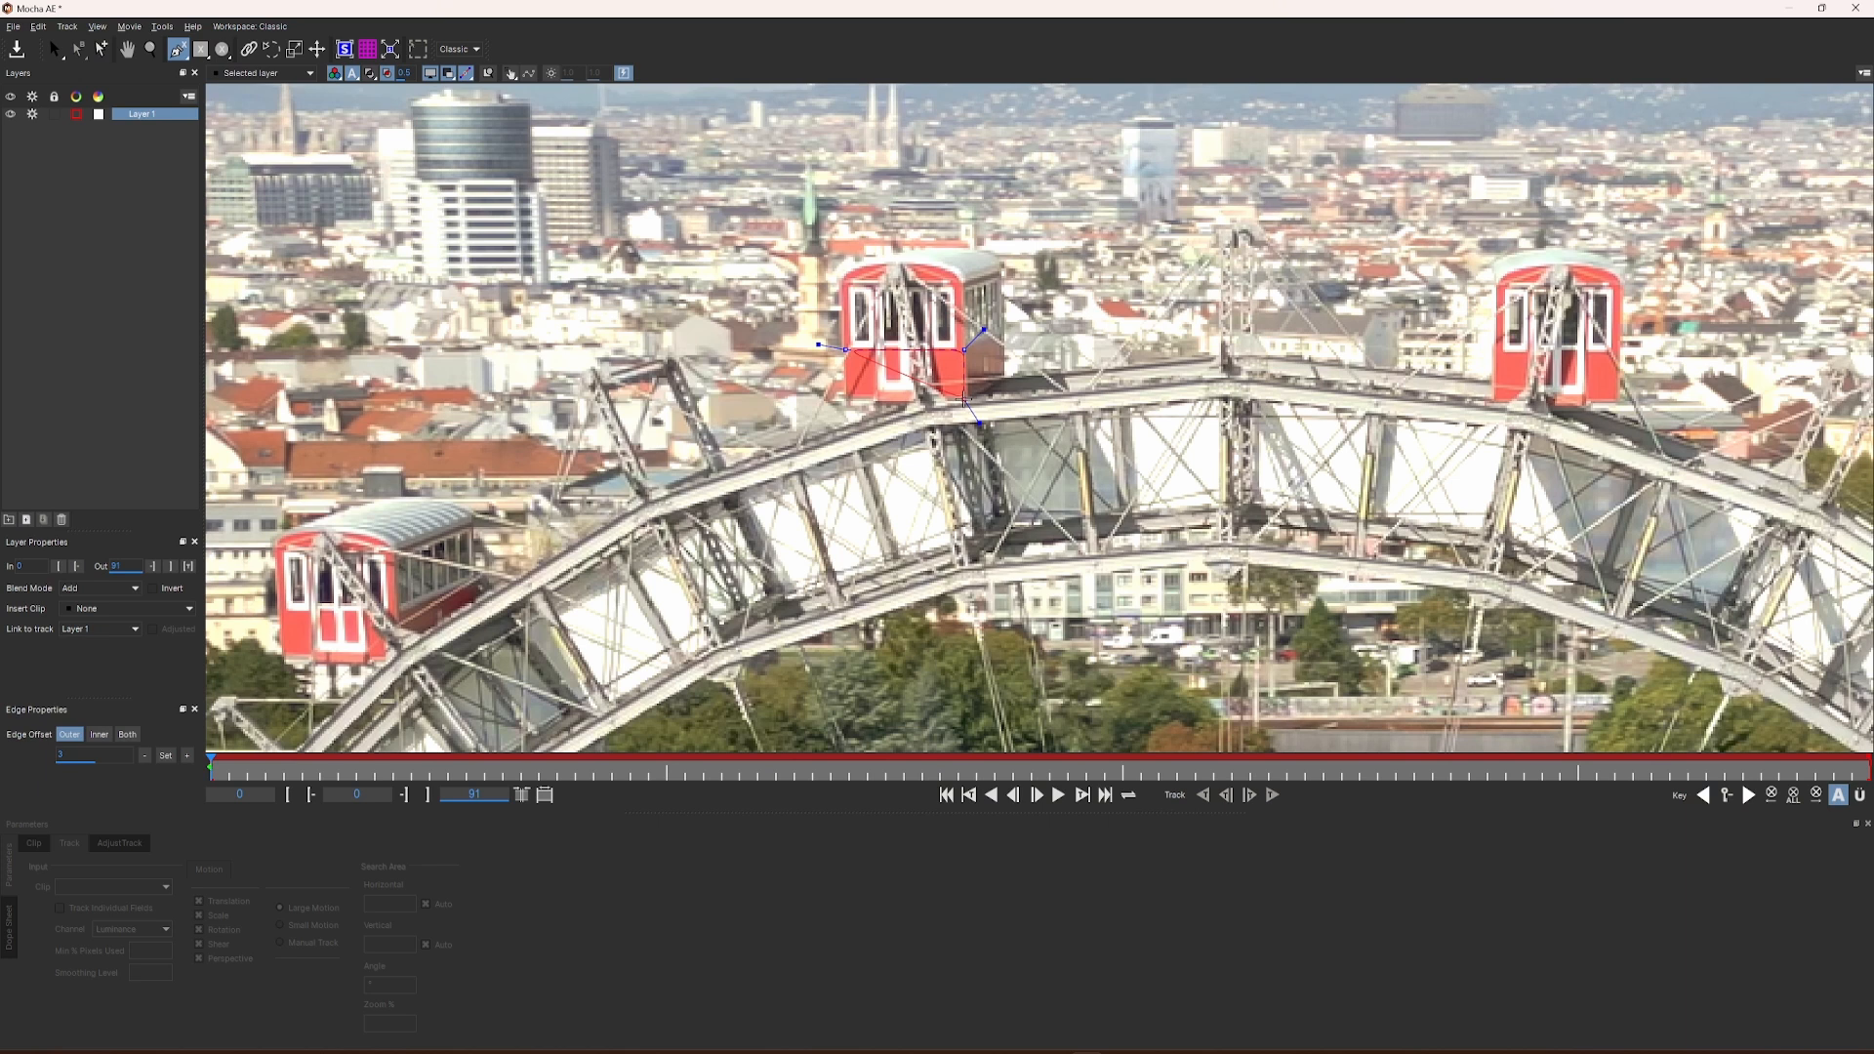
left_click(964, 401)
left_click(847, 401)
right_click(847, 401)
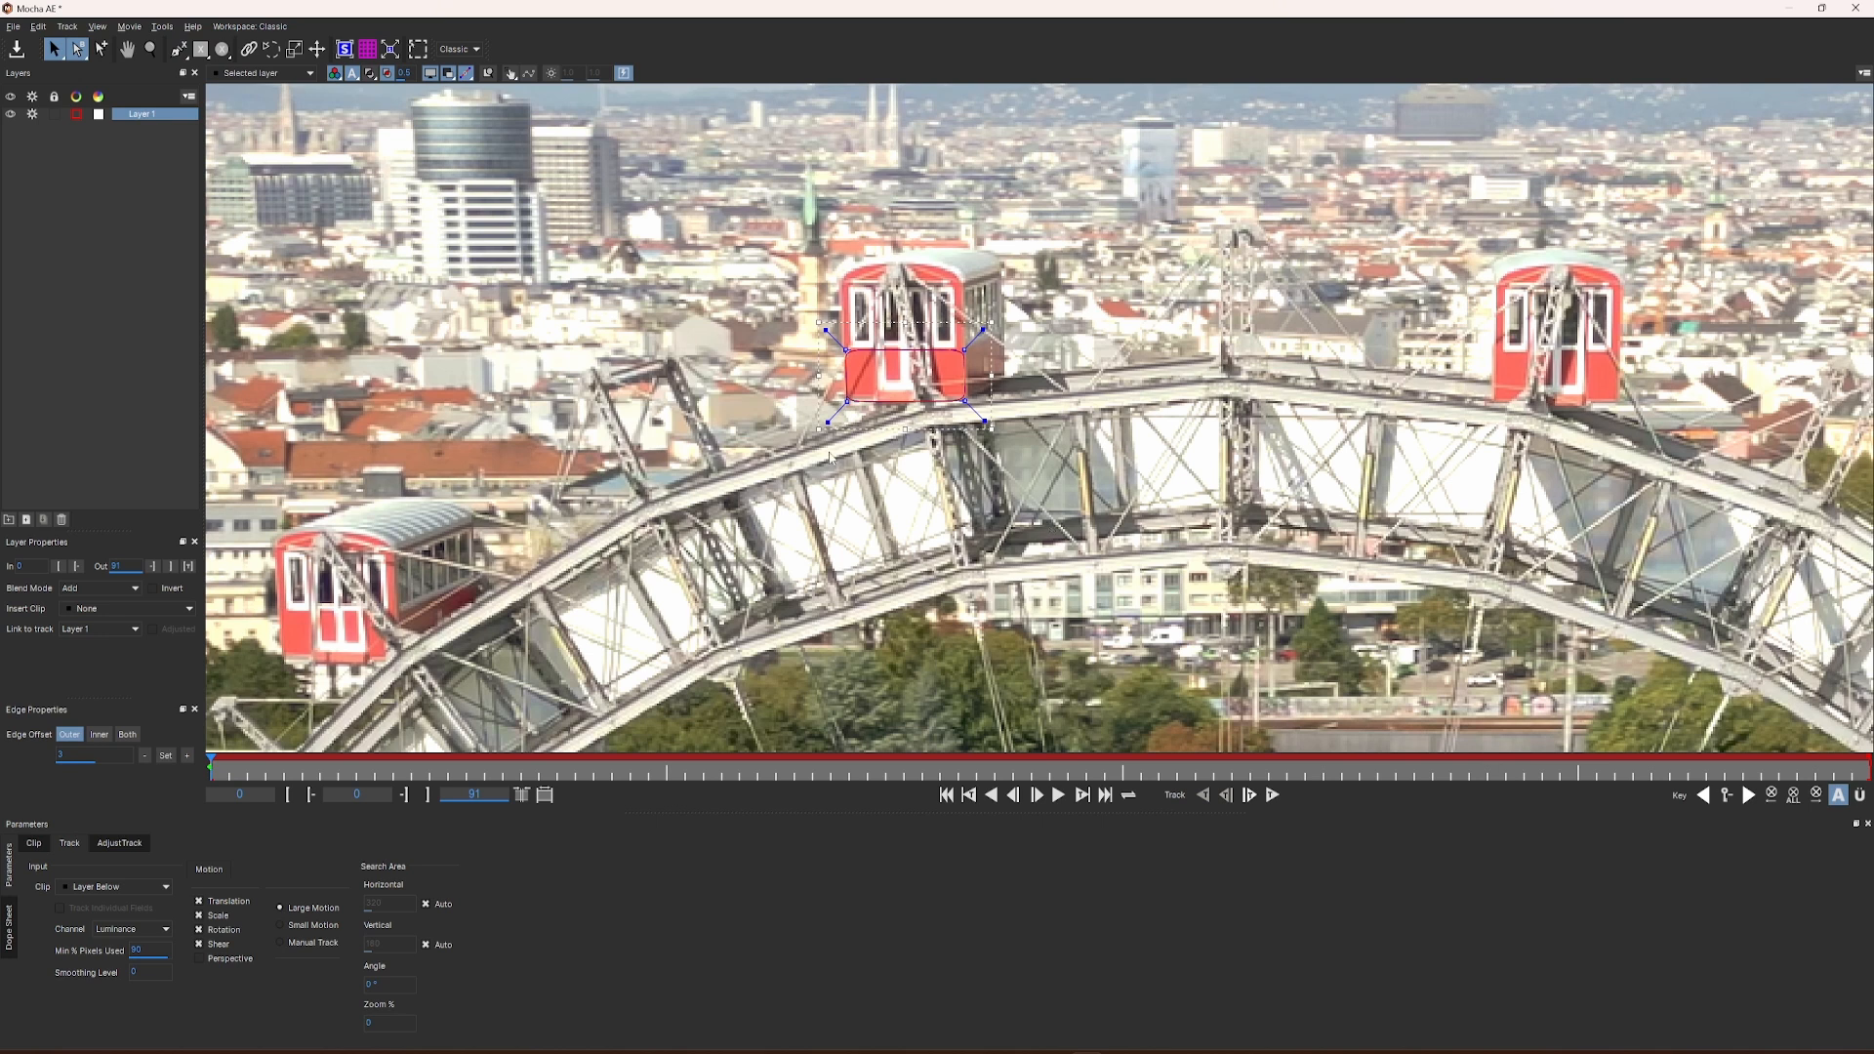
left_click_drag(828, 422, 824, 427)
scroll(939, 364, "up", 3)
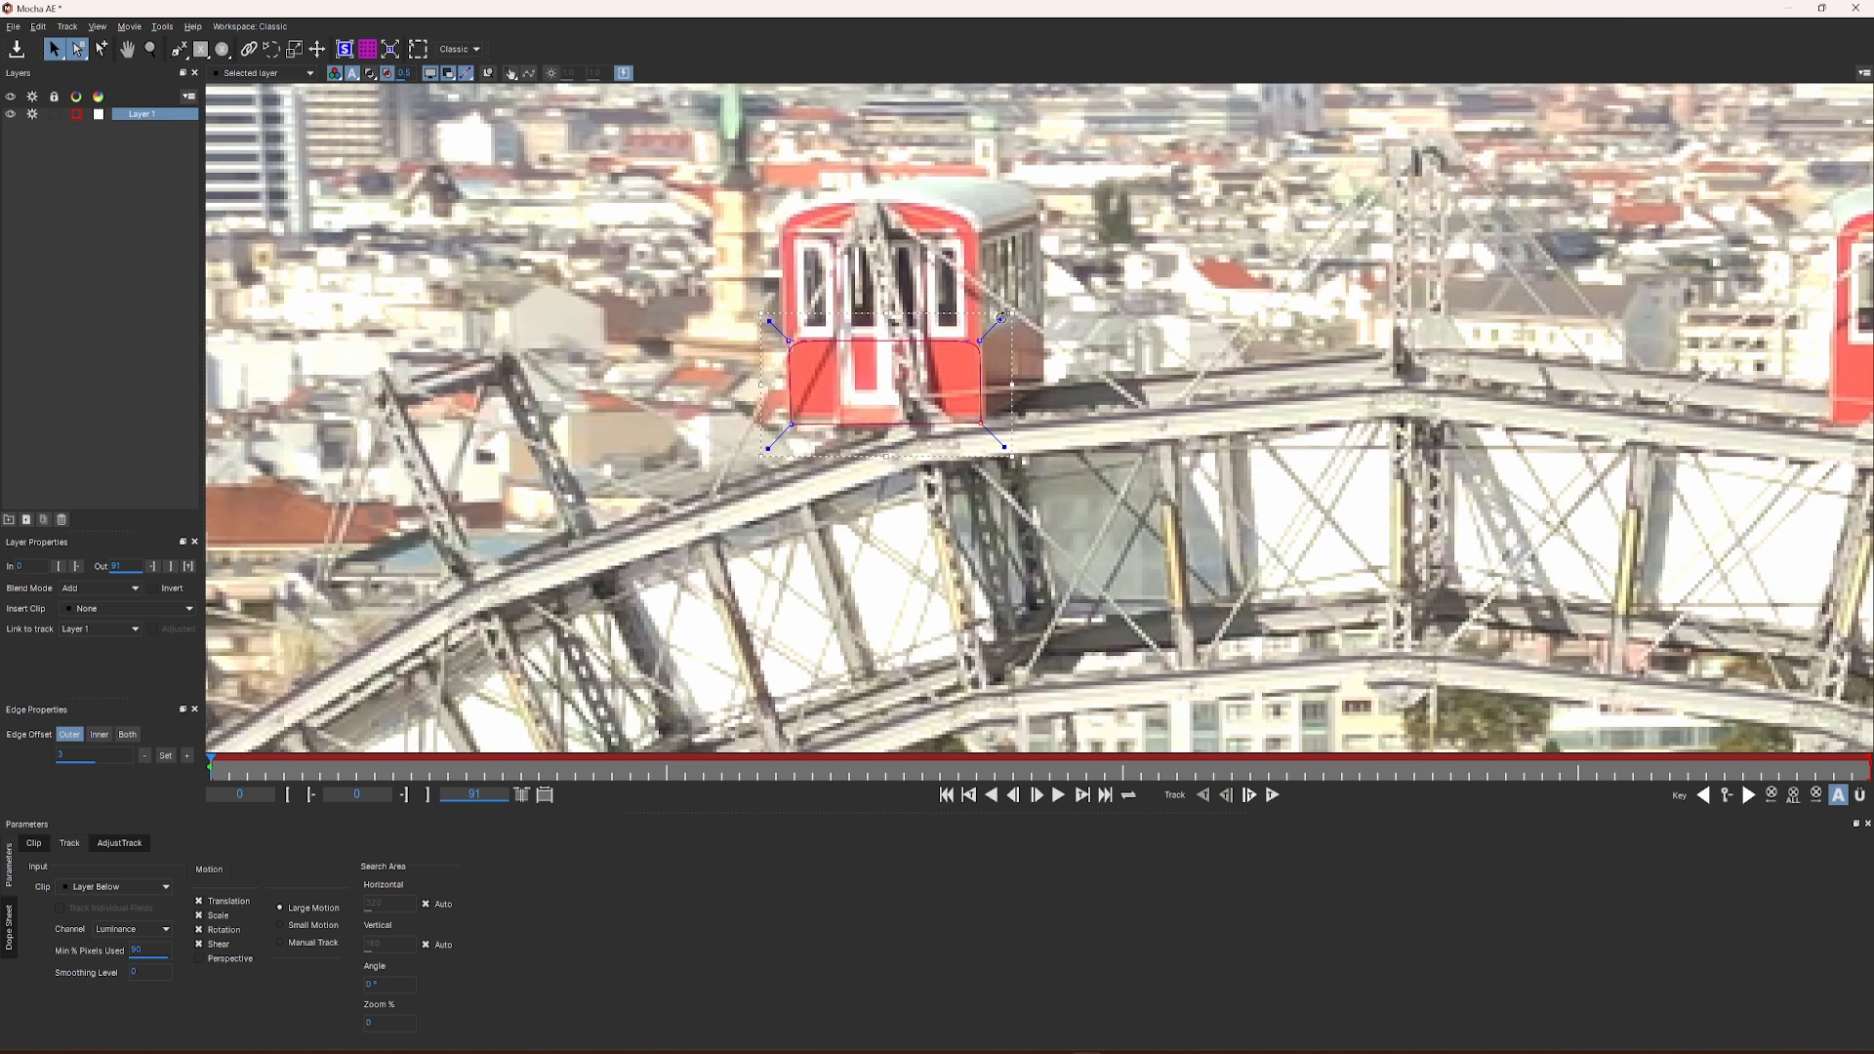
Step: Fine-tune the spline's four corners and their handles on frame 0 so it fits the gondola's lower red front
left_click_drag(998, 320, 1003, 315)
left_click_drag(769, 321, 765, 317)
left_click_drag(791, 425, 789, 419)
left_click_drag(981, 423, 987, 421)
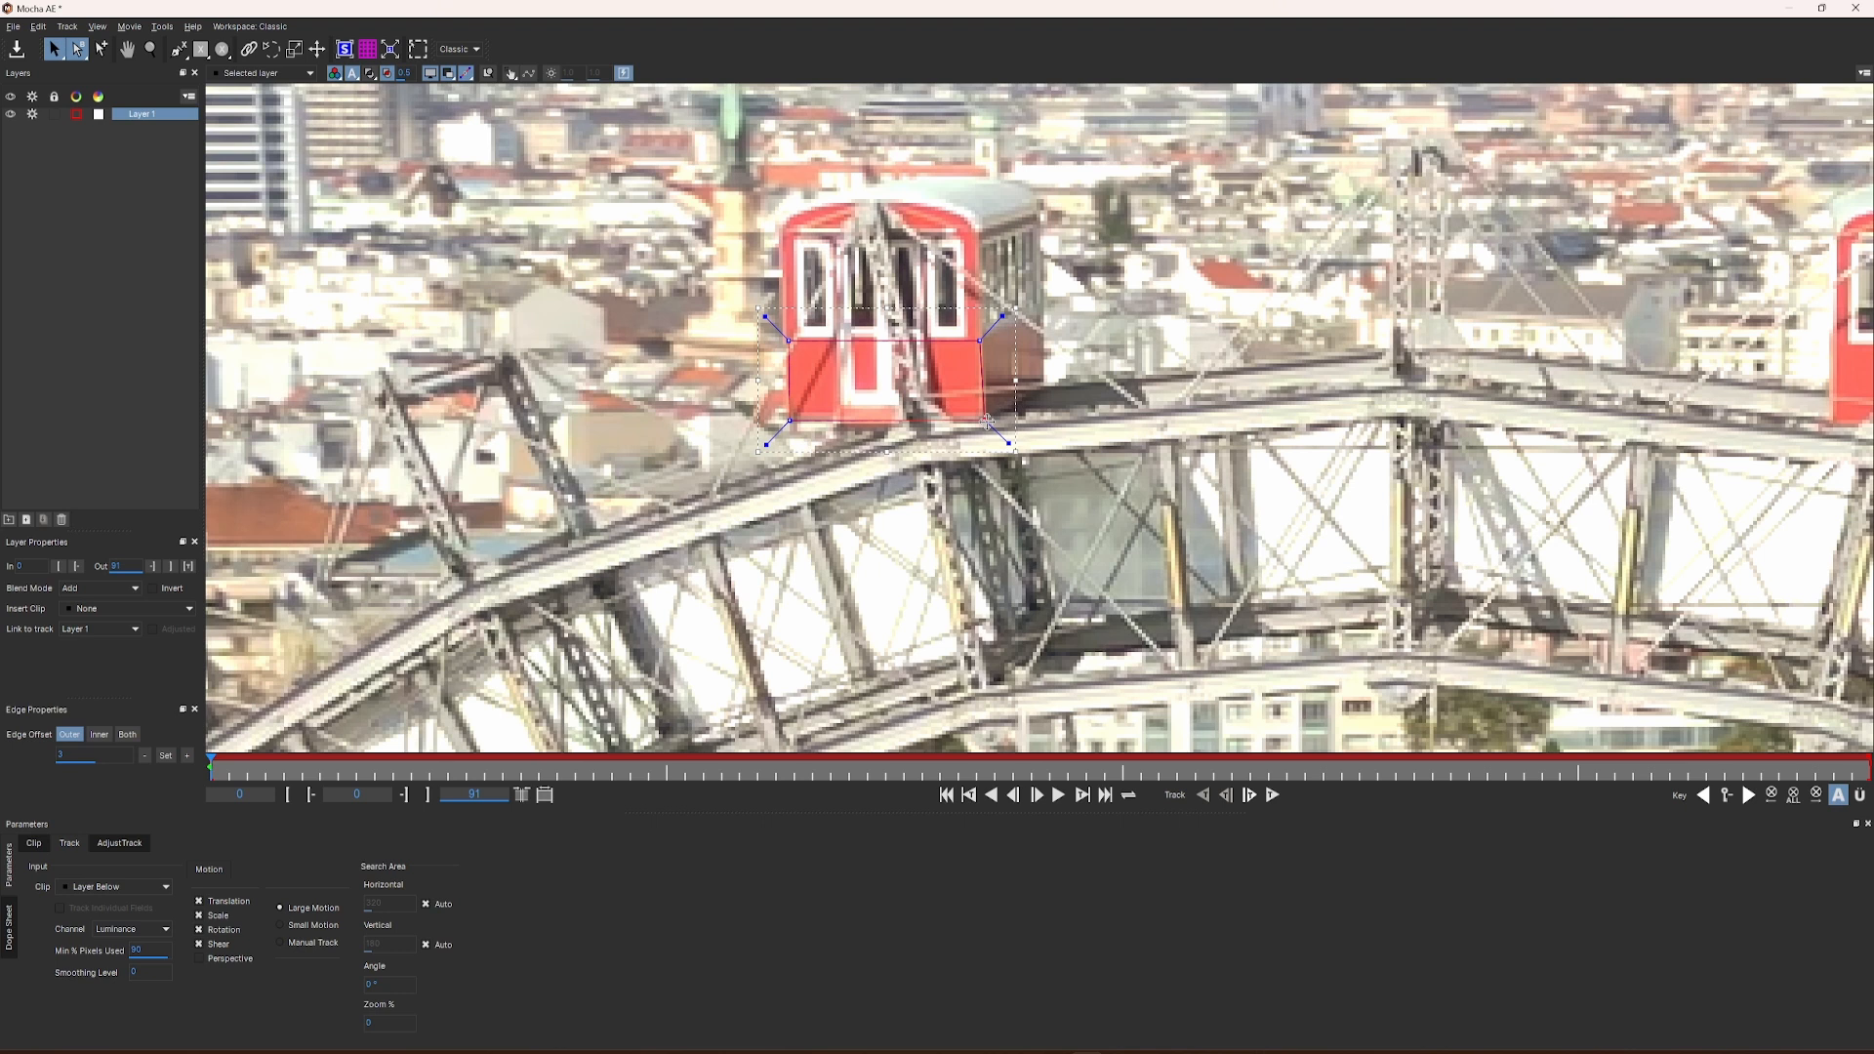
left_click_drag(790, 342, 786, 340)
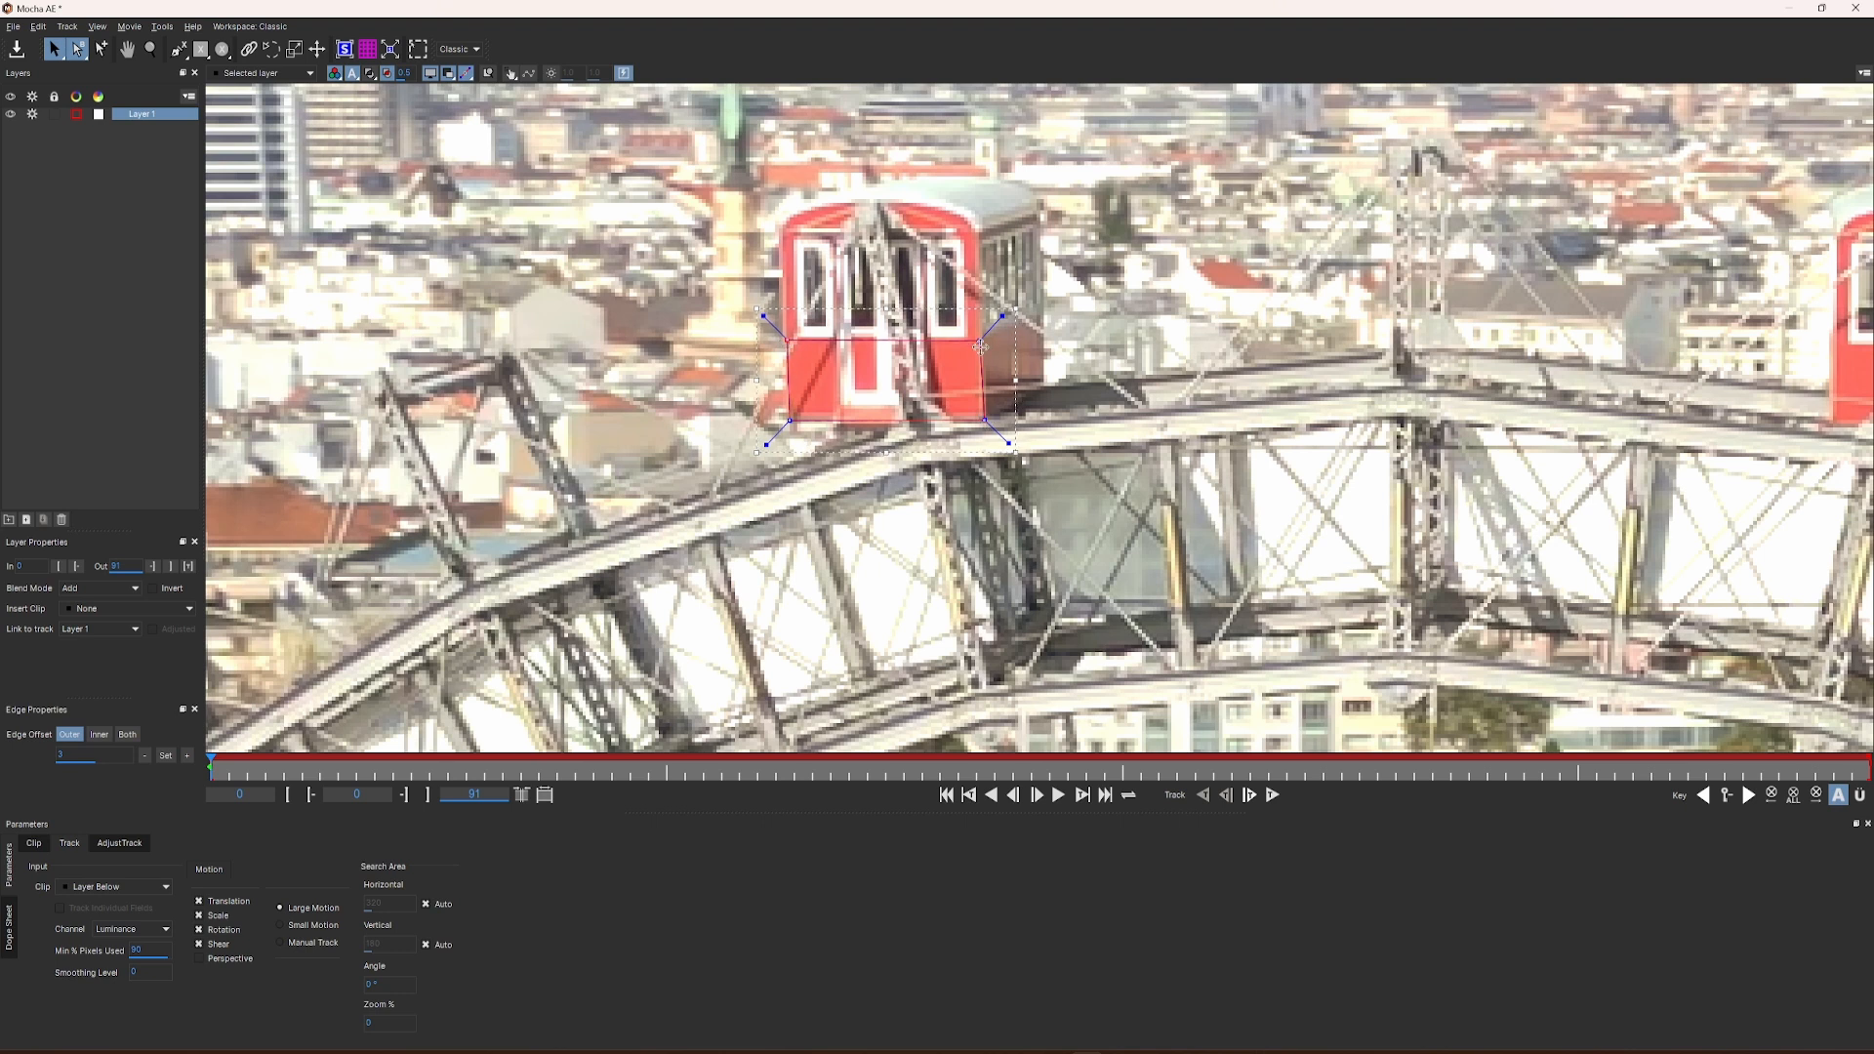
left_click_drag(981, 344, 981, 342)
scroll(913, 383, "up", 2)
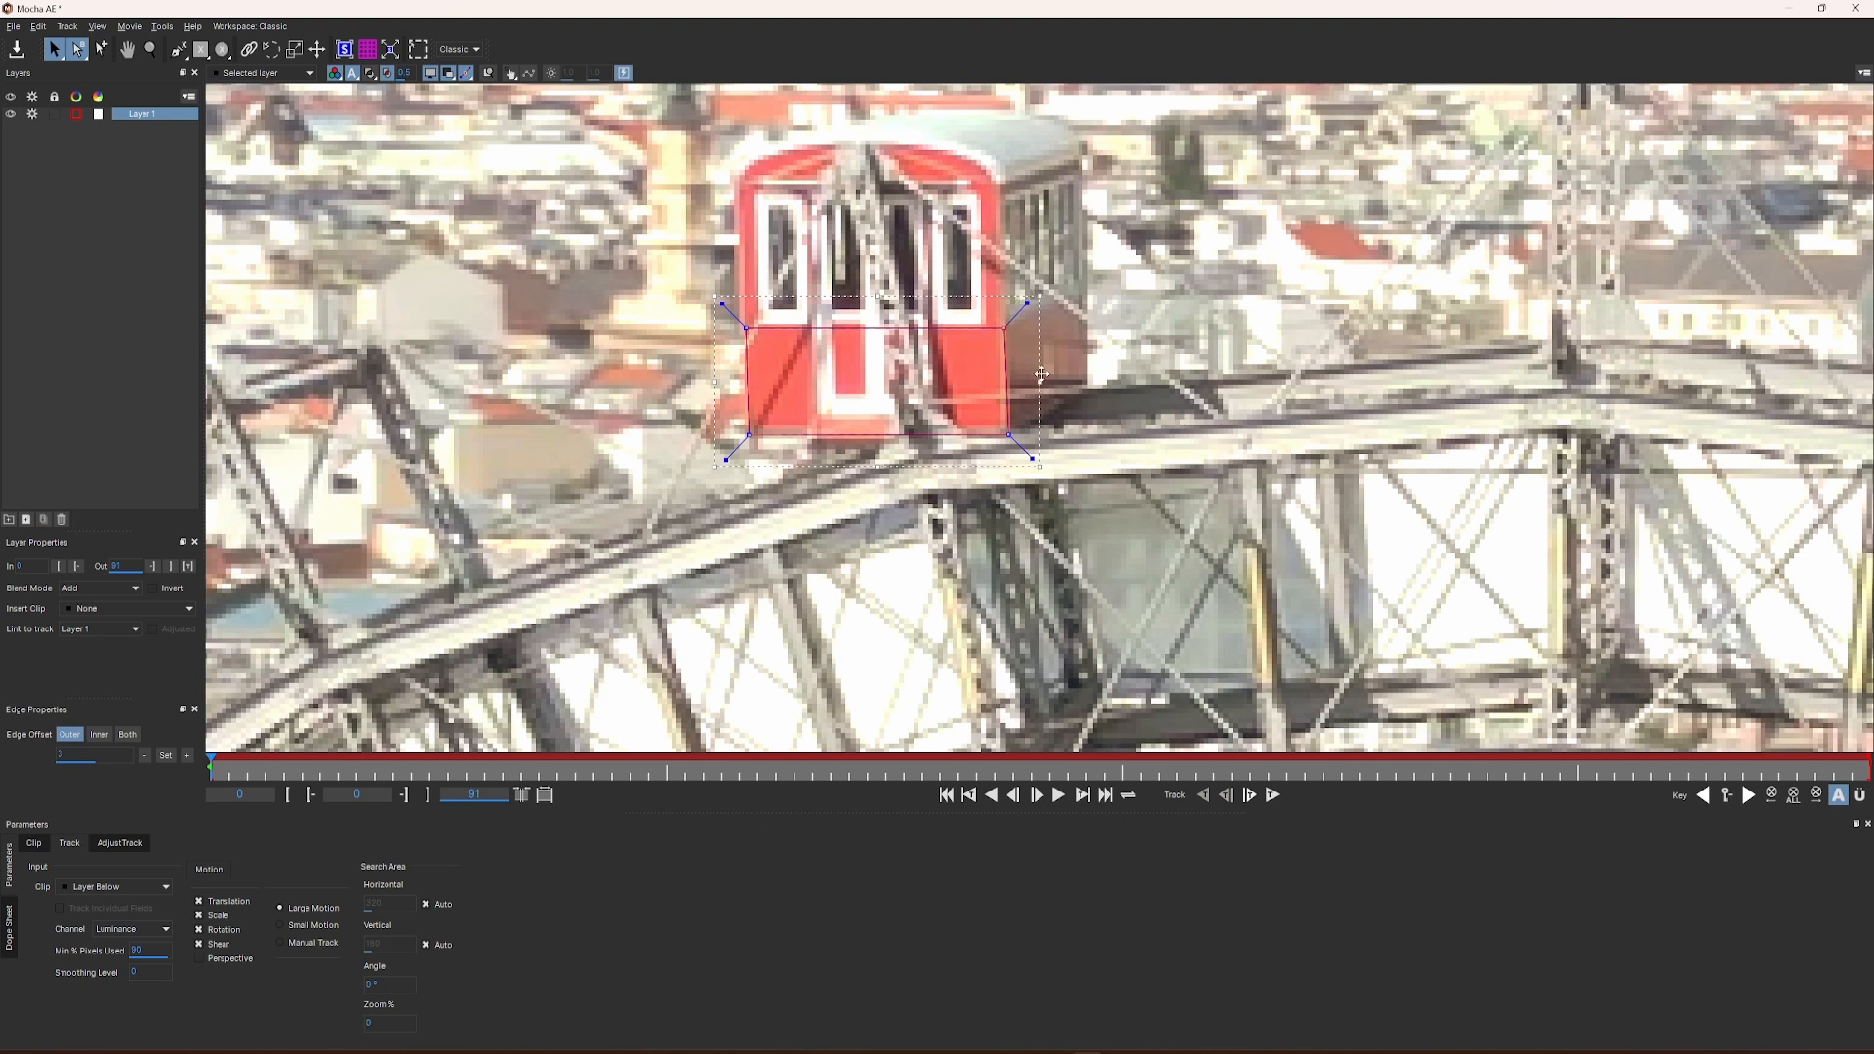
left_click_drag(1042, 383, 1040, 383)
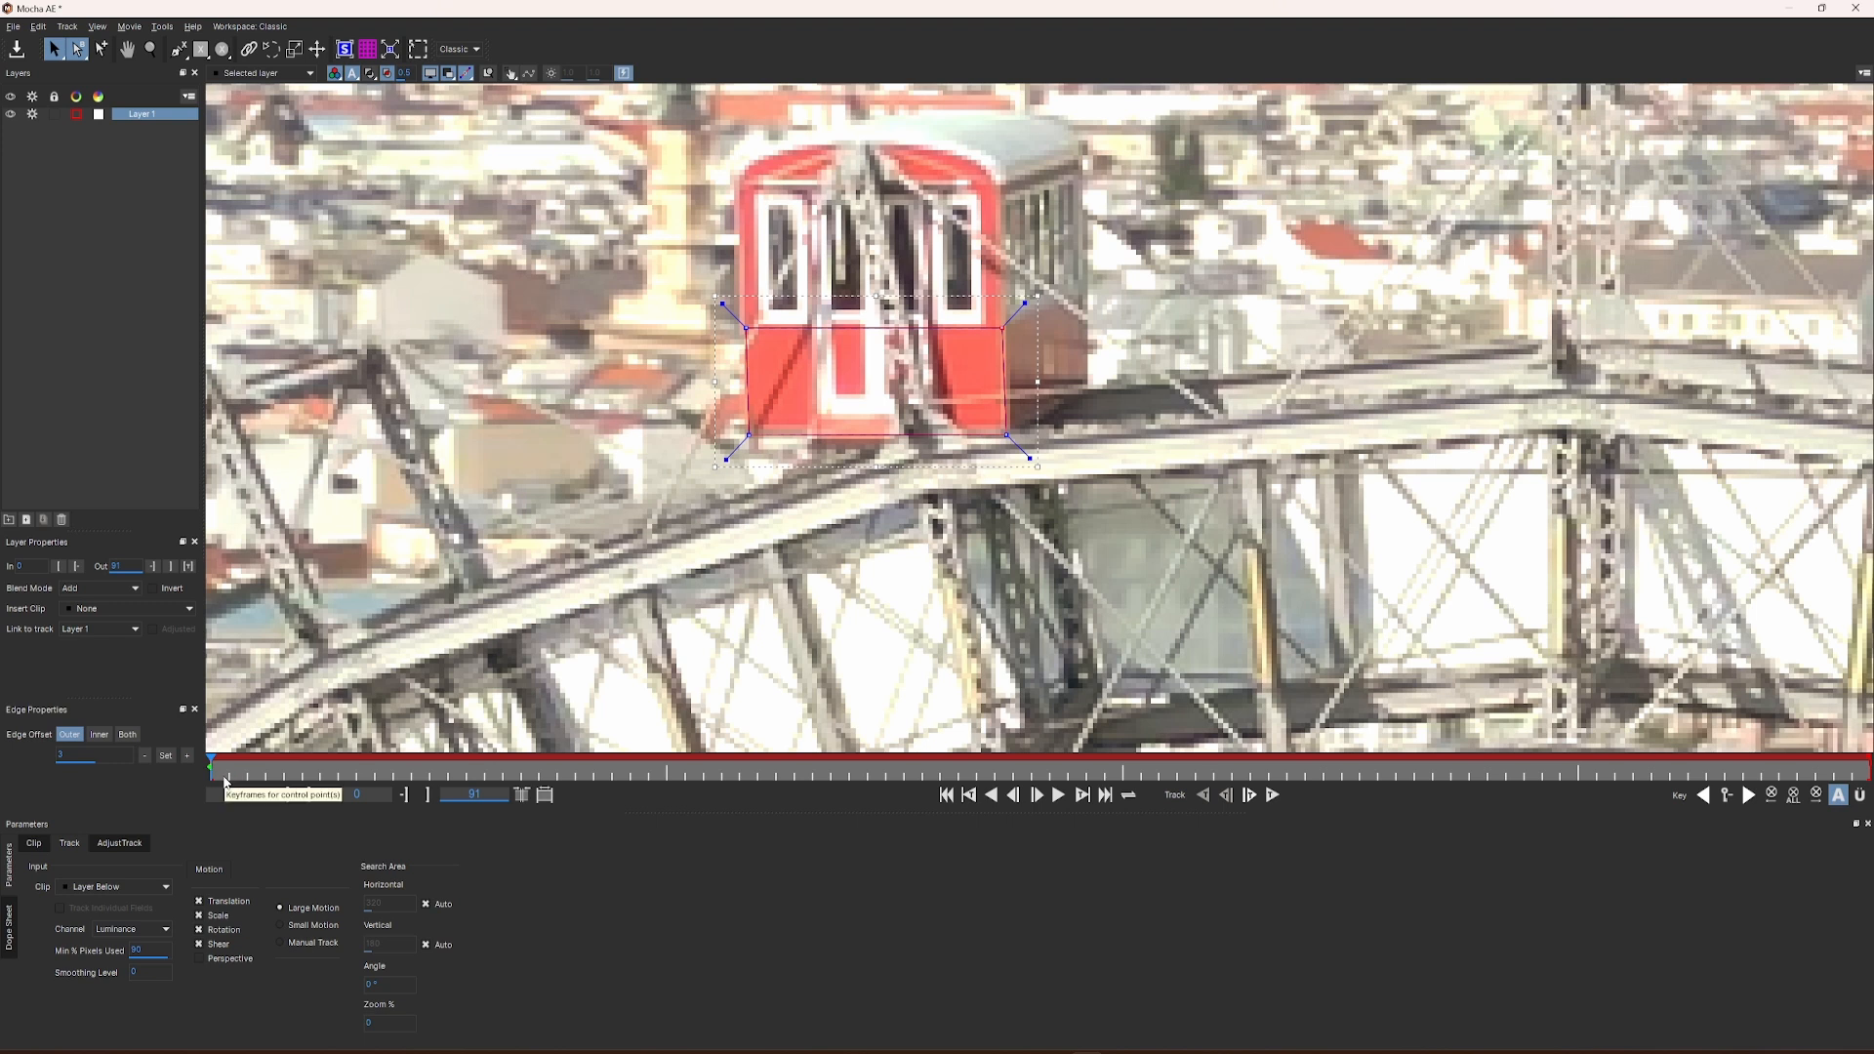
Step: Change Layer 1's matte colour to green, show the coloured matte fill and lower its opacity
left_click(98, 116)
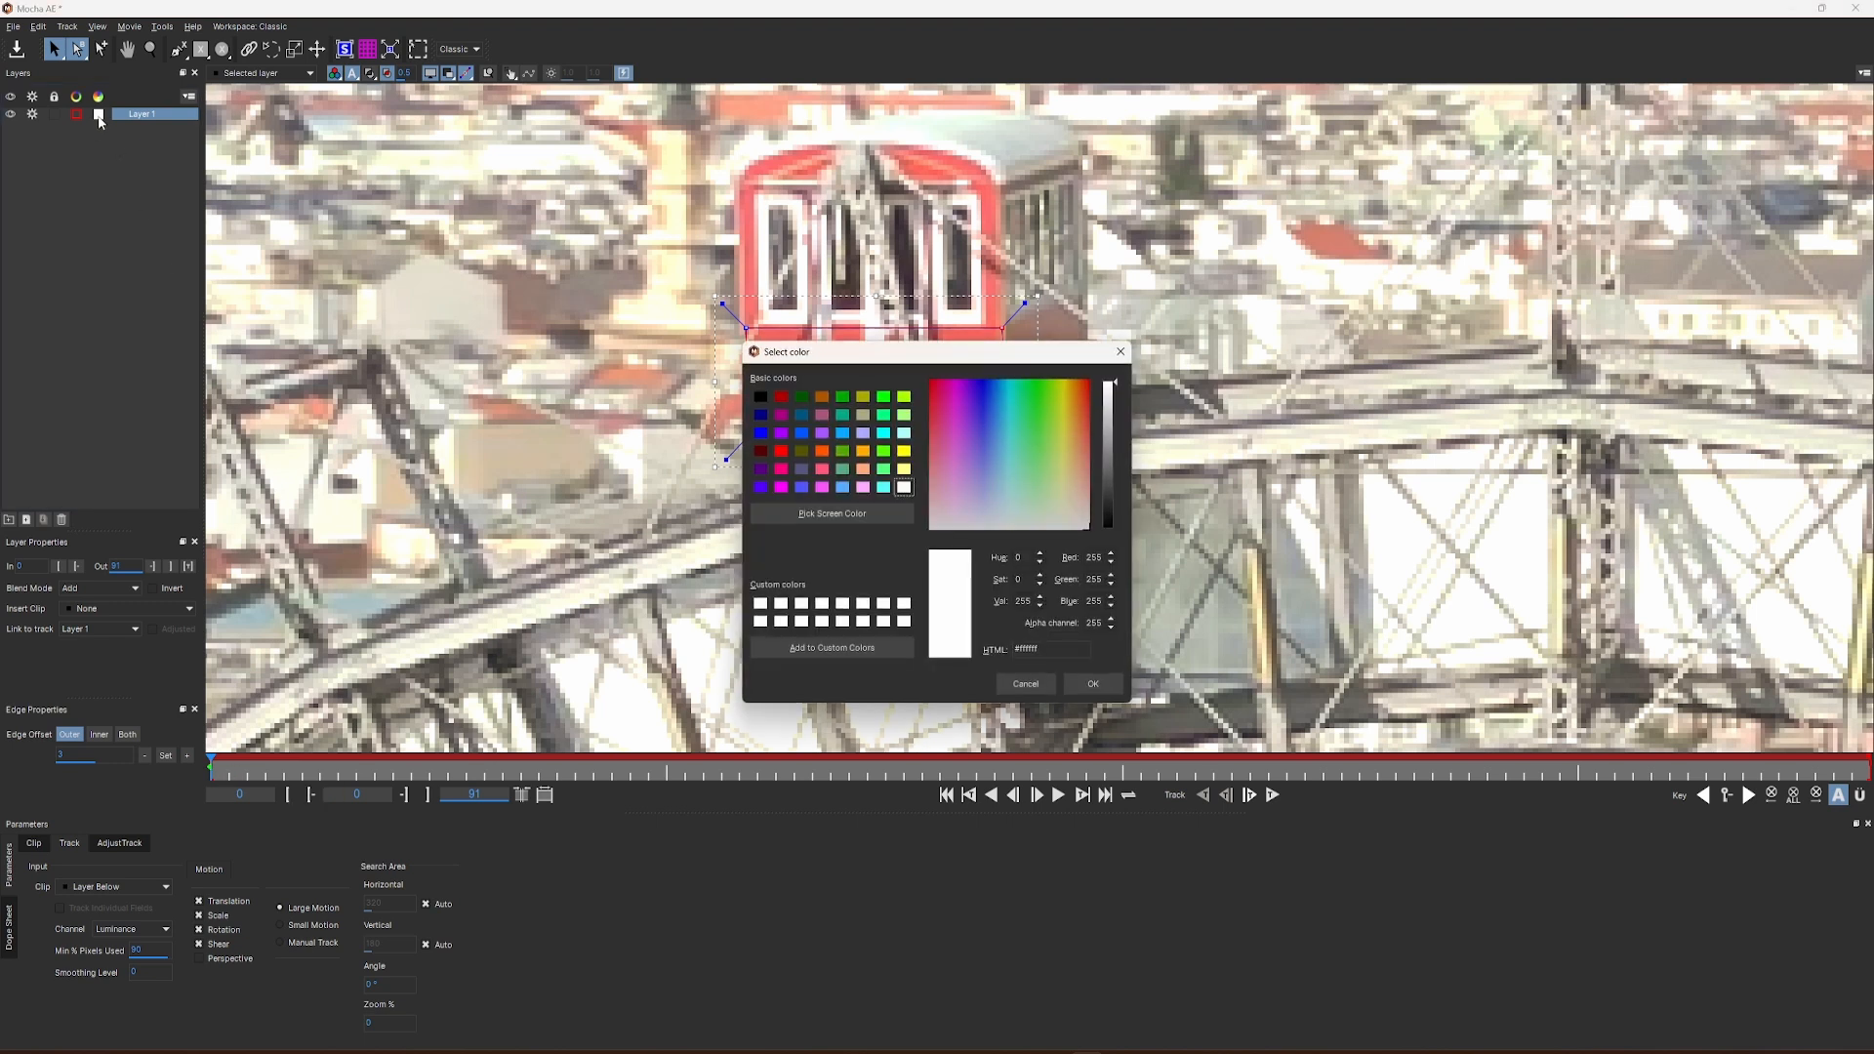
left_click(884, 451)
left_click(1092, 687)
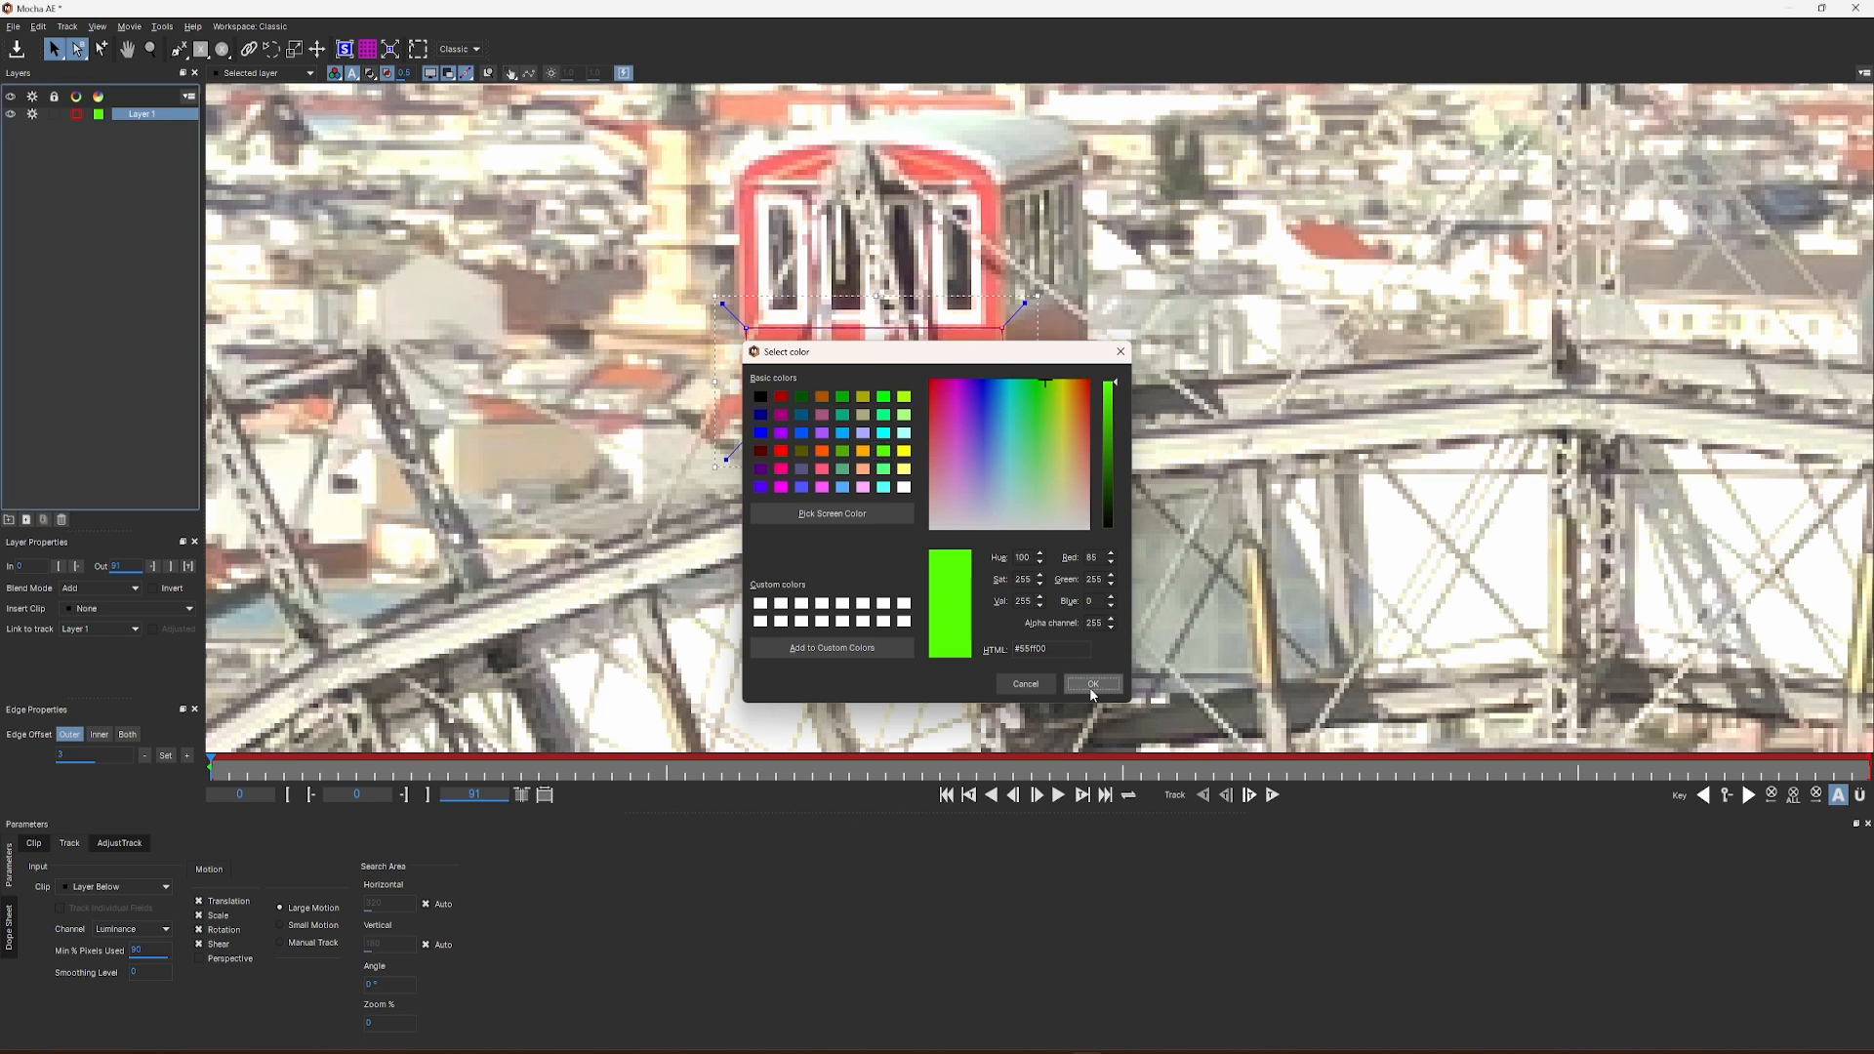
left_click(370, 75)
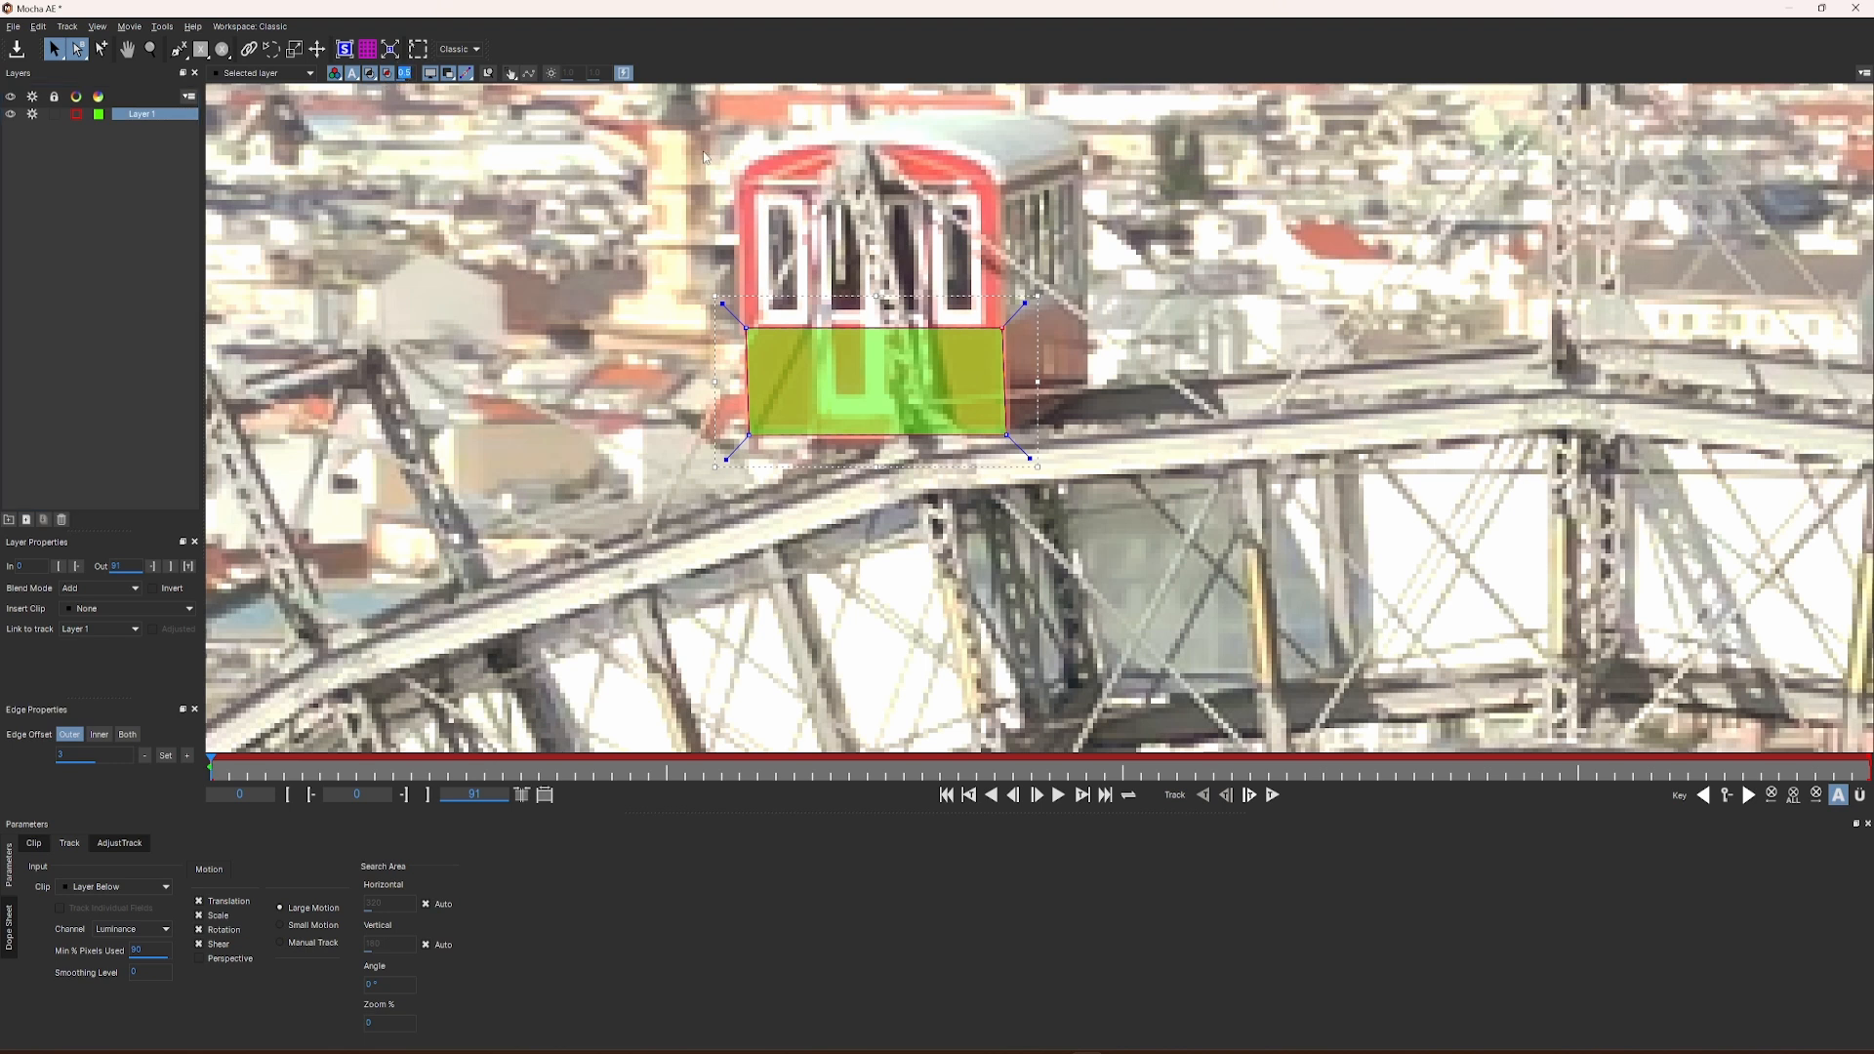
type("0")
key("Return")
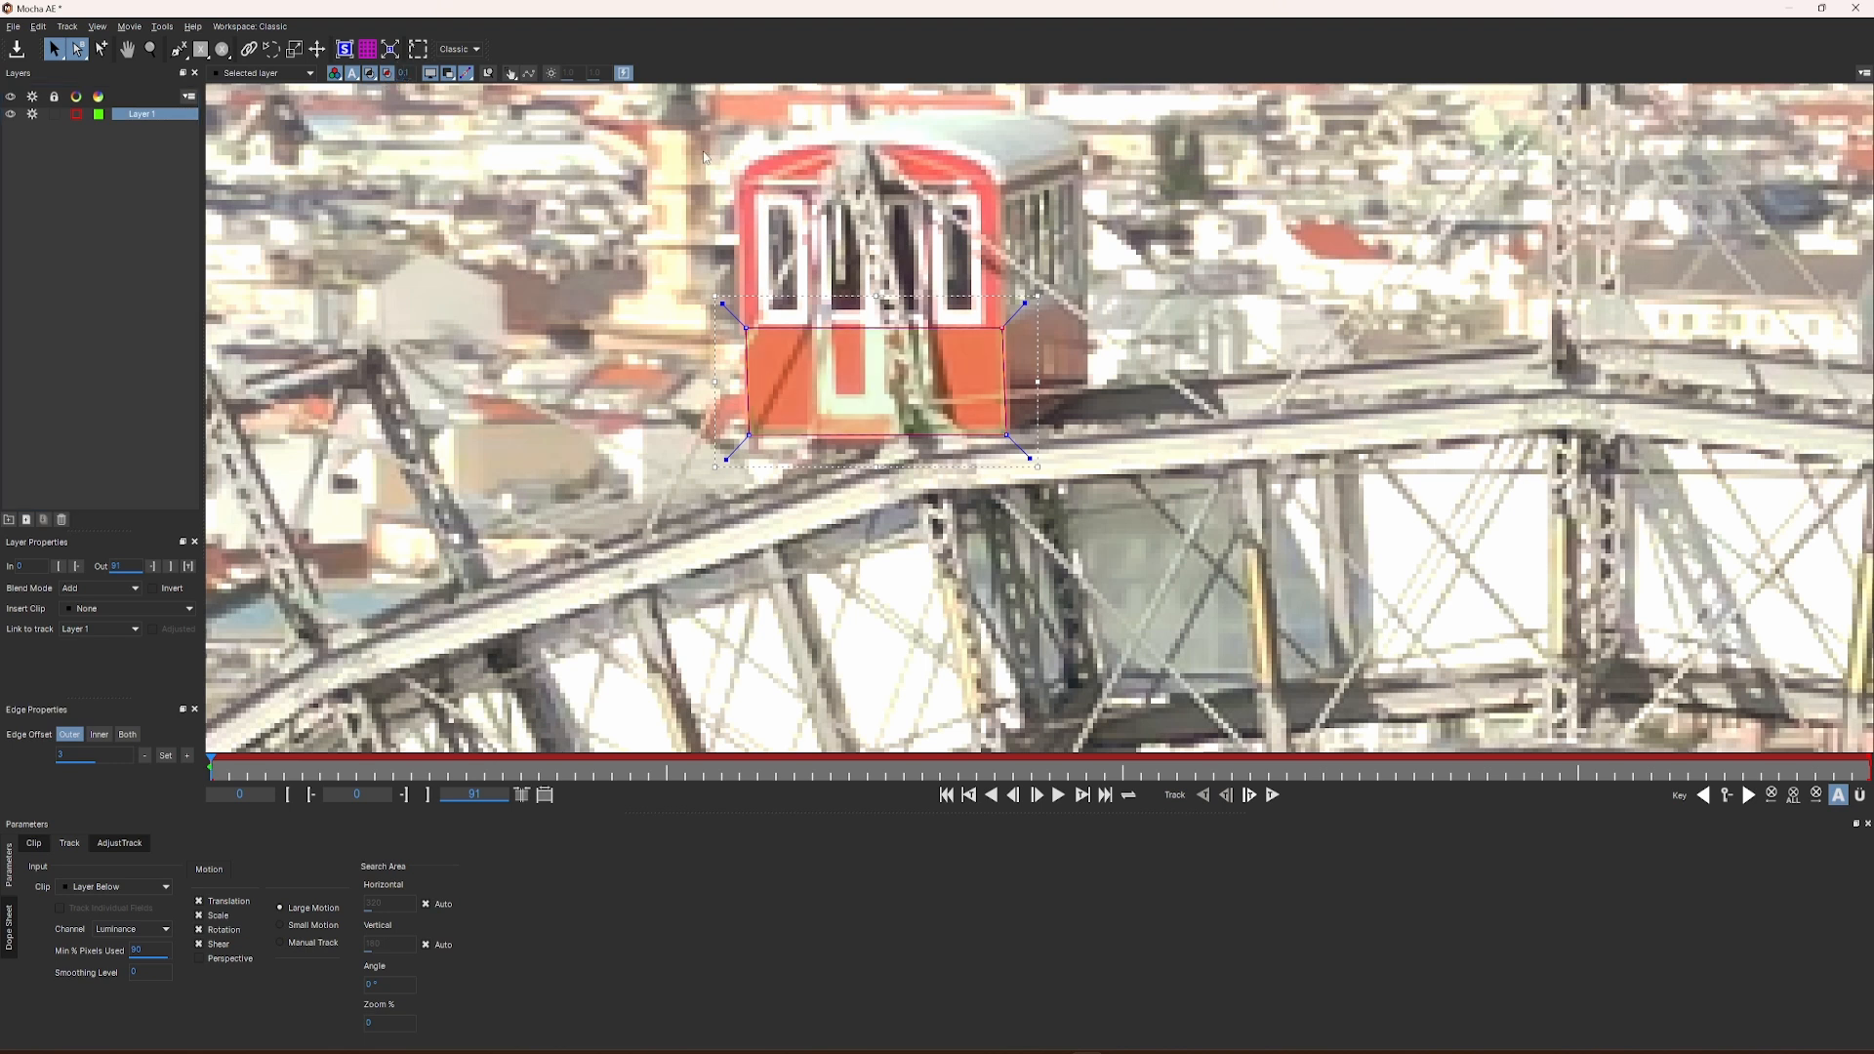
Step: Enable Perspective motion, nudge the spline's corners into place and track Layer 1 forward from frame 0 to frame 91
left_click(430, 71)
left_click(200, 958)
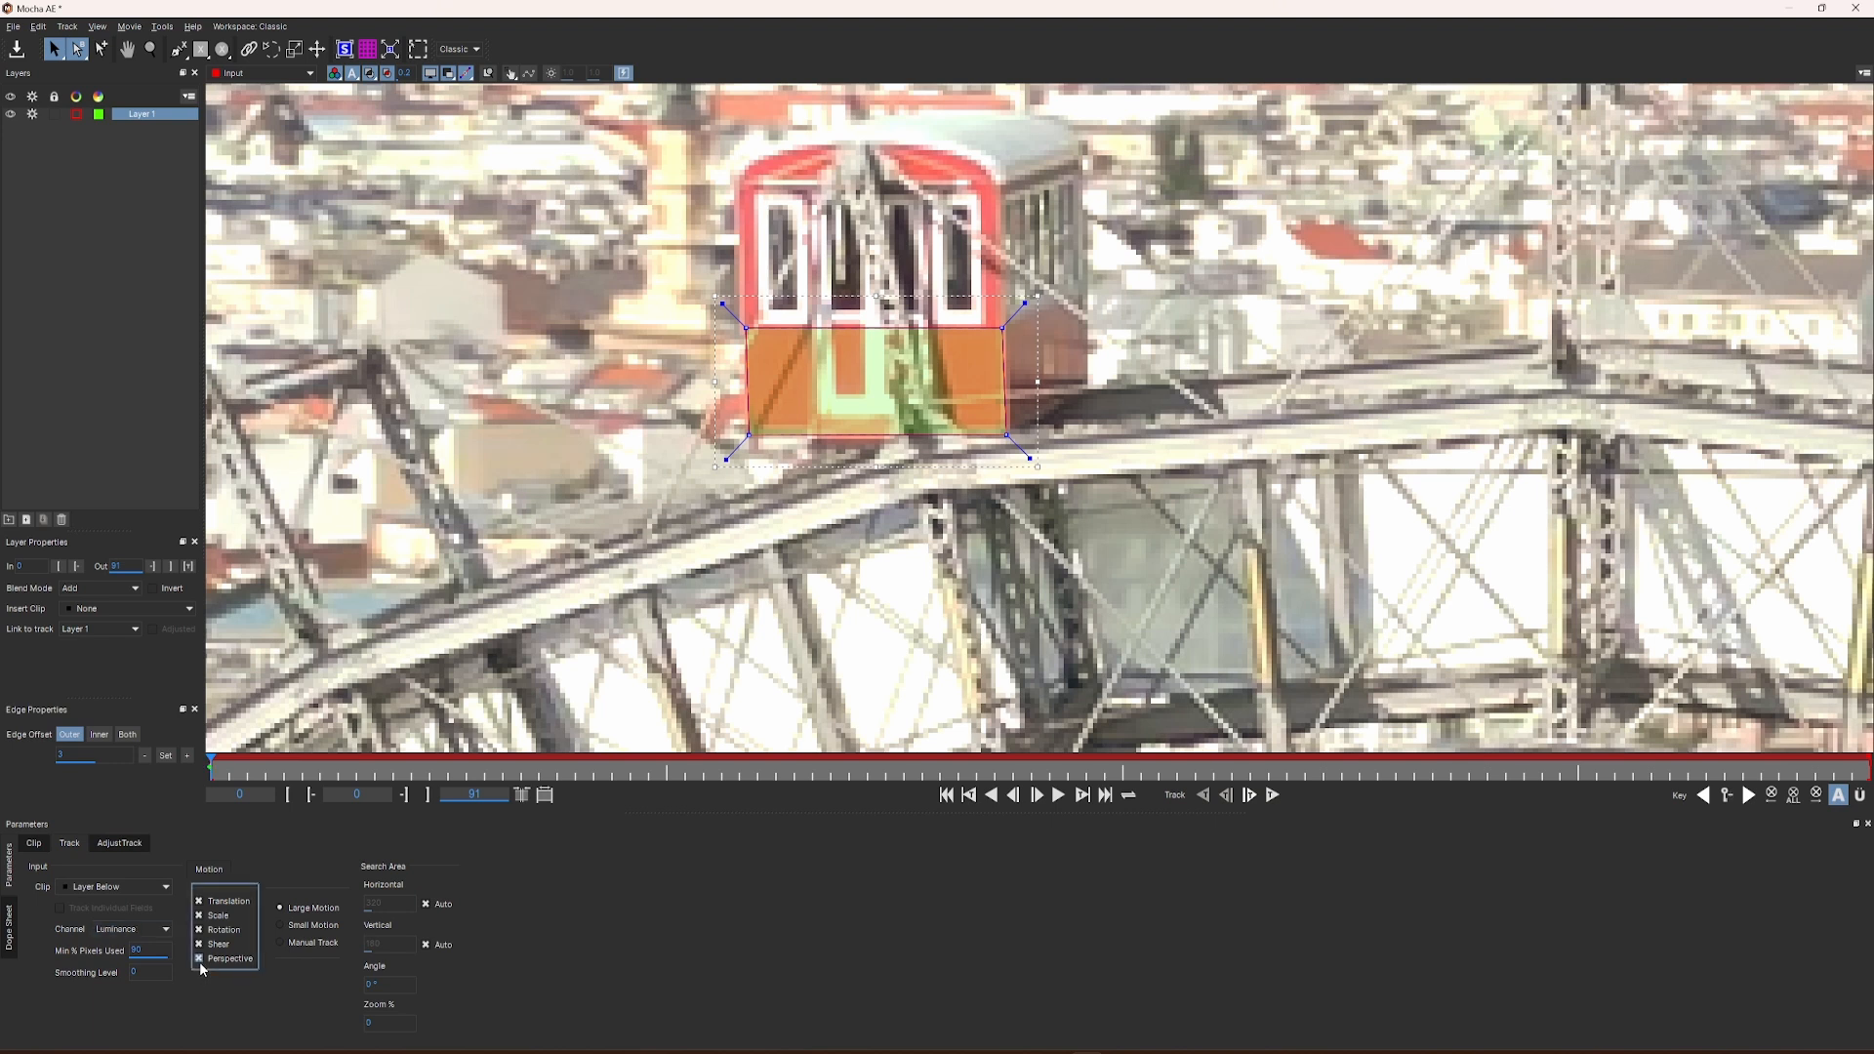
left_click_drag(748, 437, 747, 431)
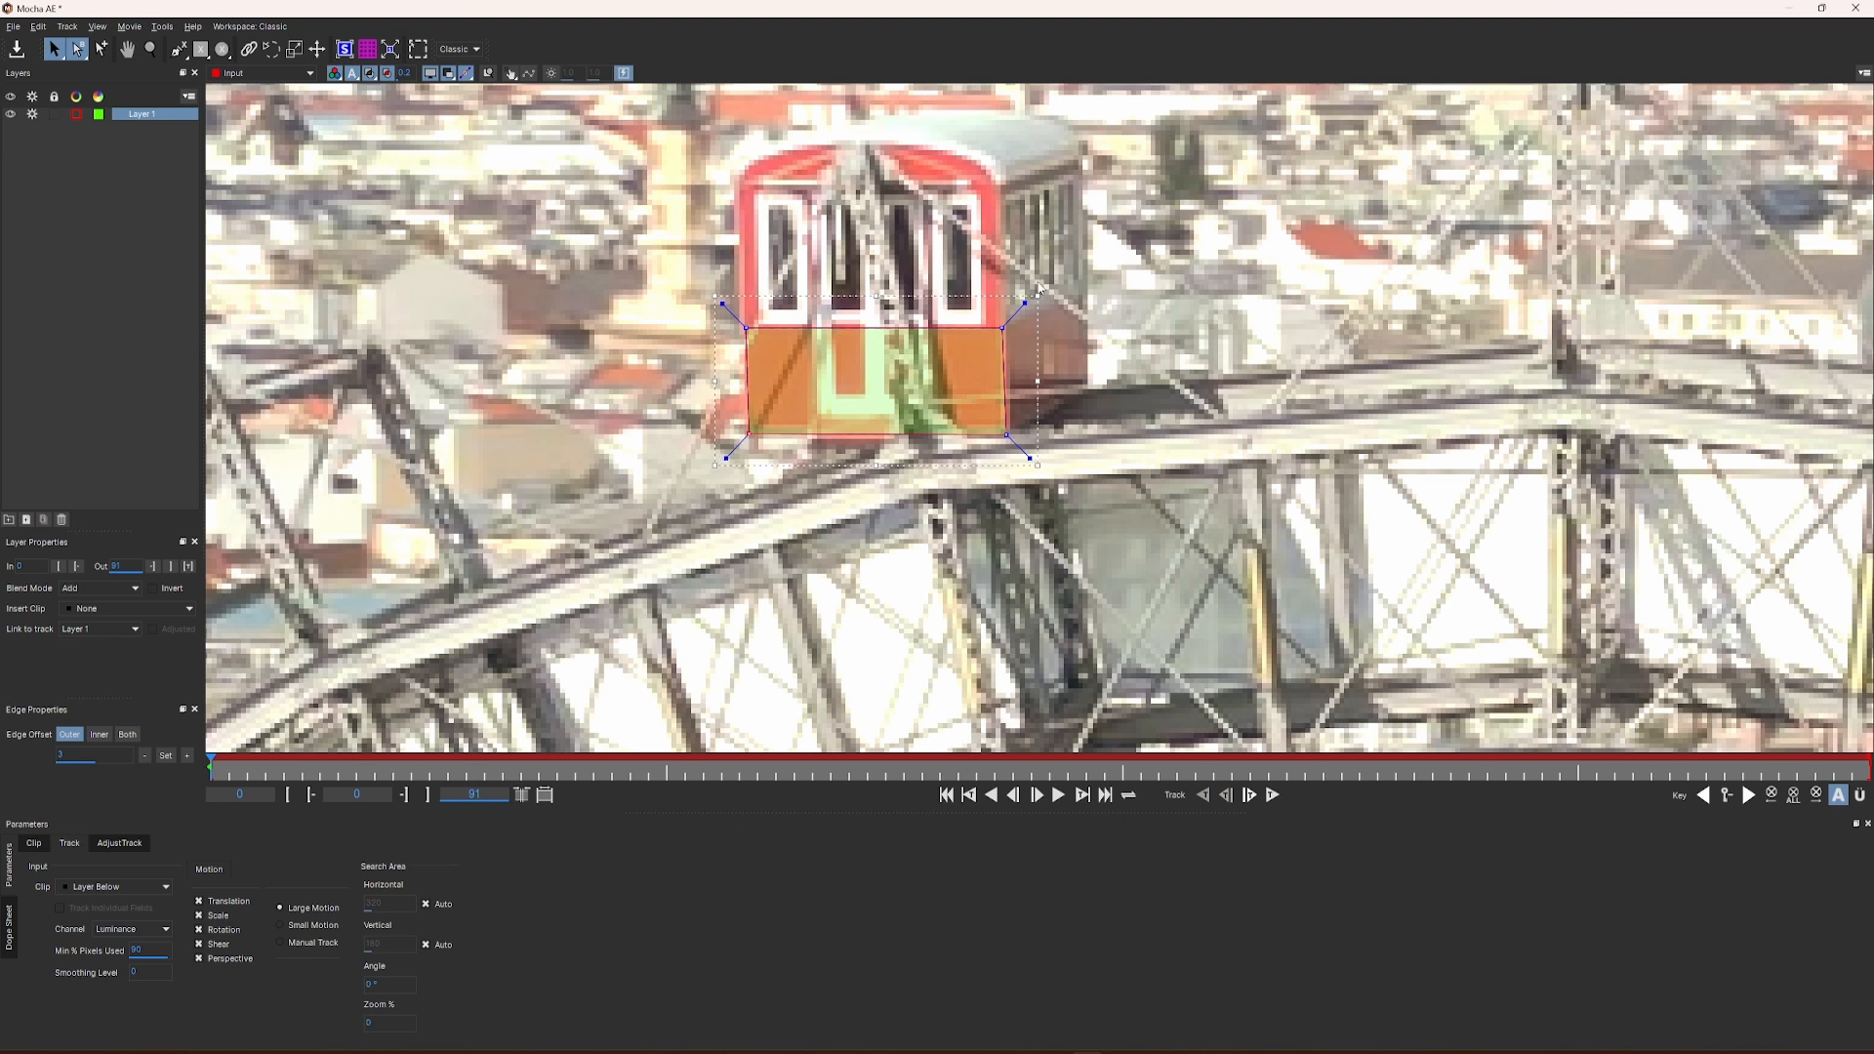
left_click_drag(1001, 328, 1003, 327)
left_click(1274, 796)
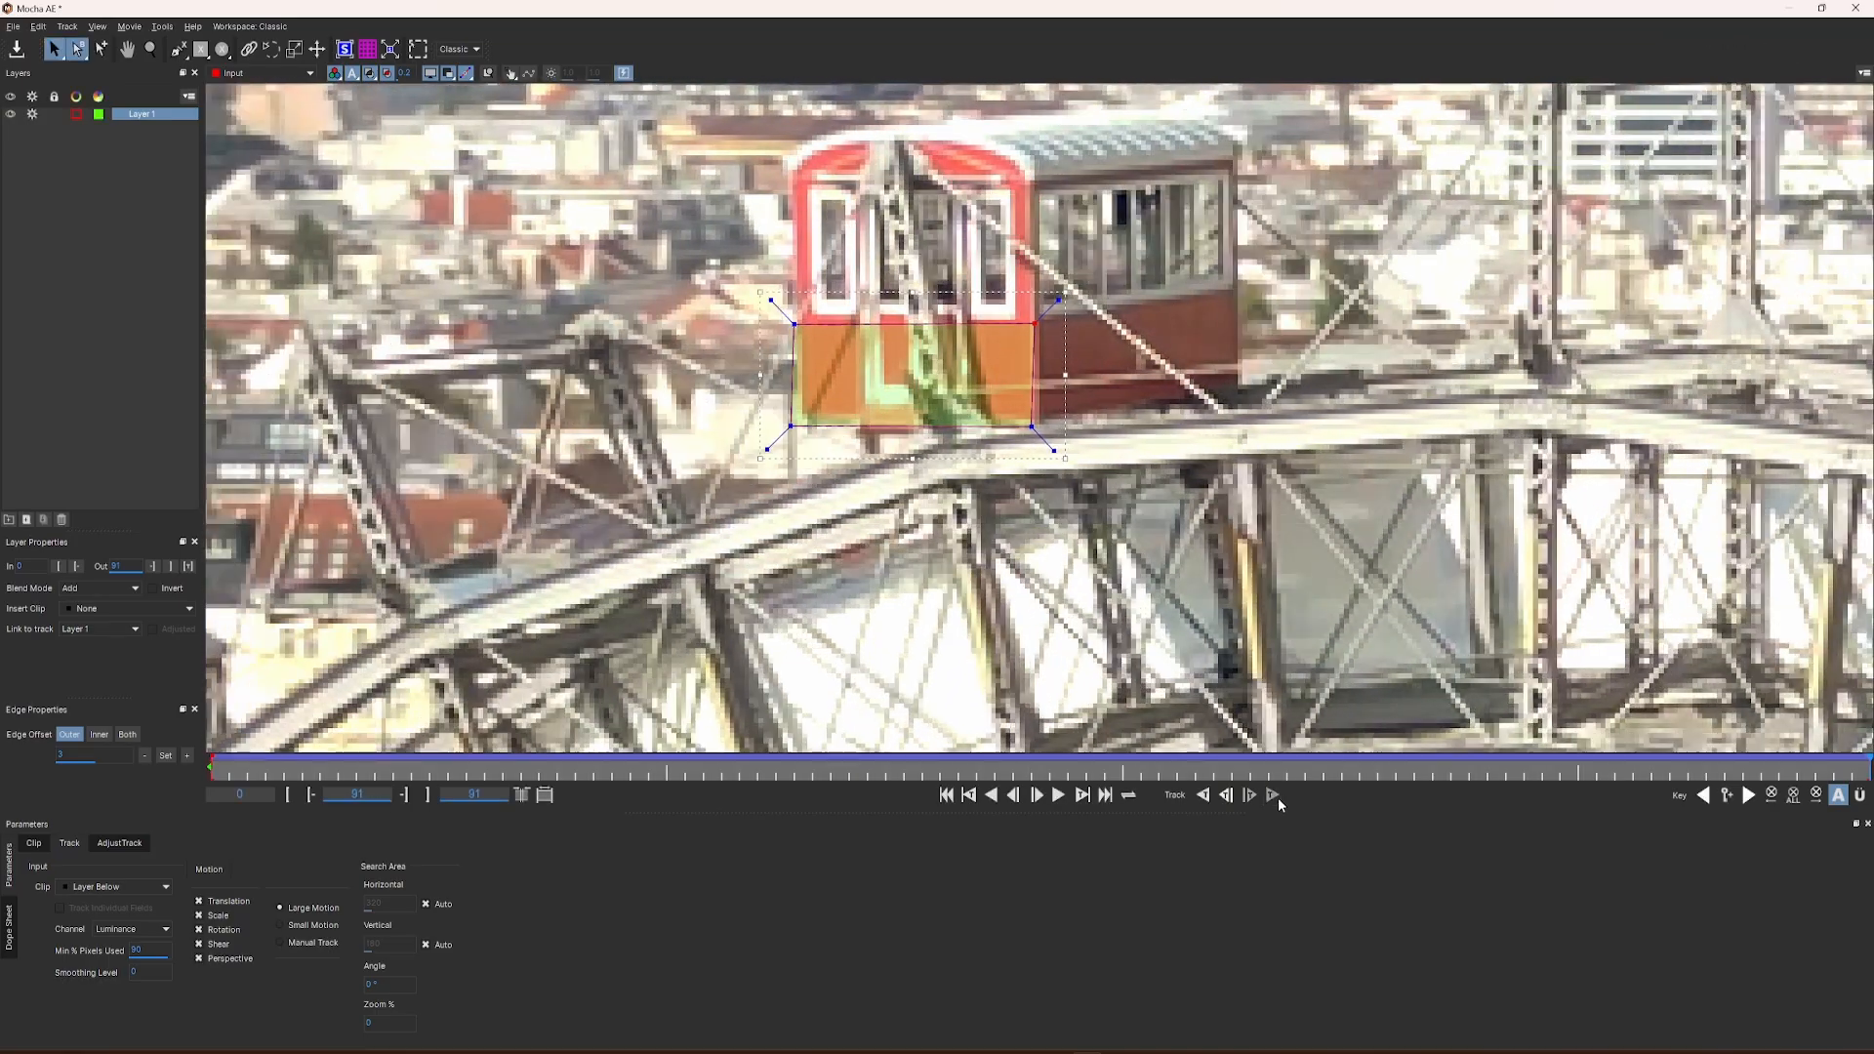
Step: Correct the tracked spline's corners on frame 91 so they match the gondola's lower red front
left_click_drag(1760, 771, 1870, 775)
left_click_drag(1031, 427, 1037, 424)
left_click_drag(793, 425, 800, 420)
left_click_drag(788, 320, 796, 322)
left_click_drag(798, 423, 801, 421)
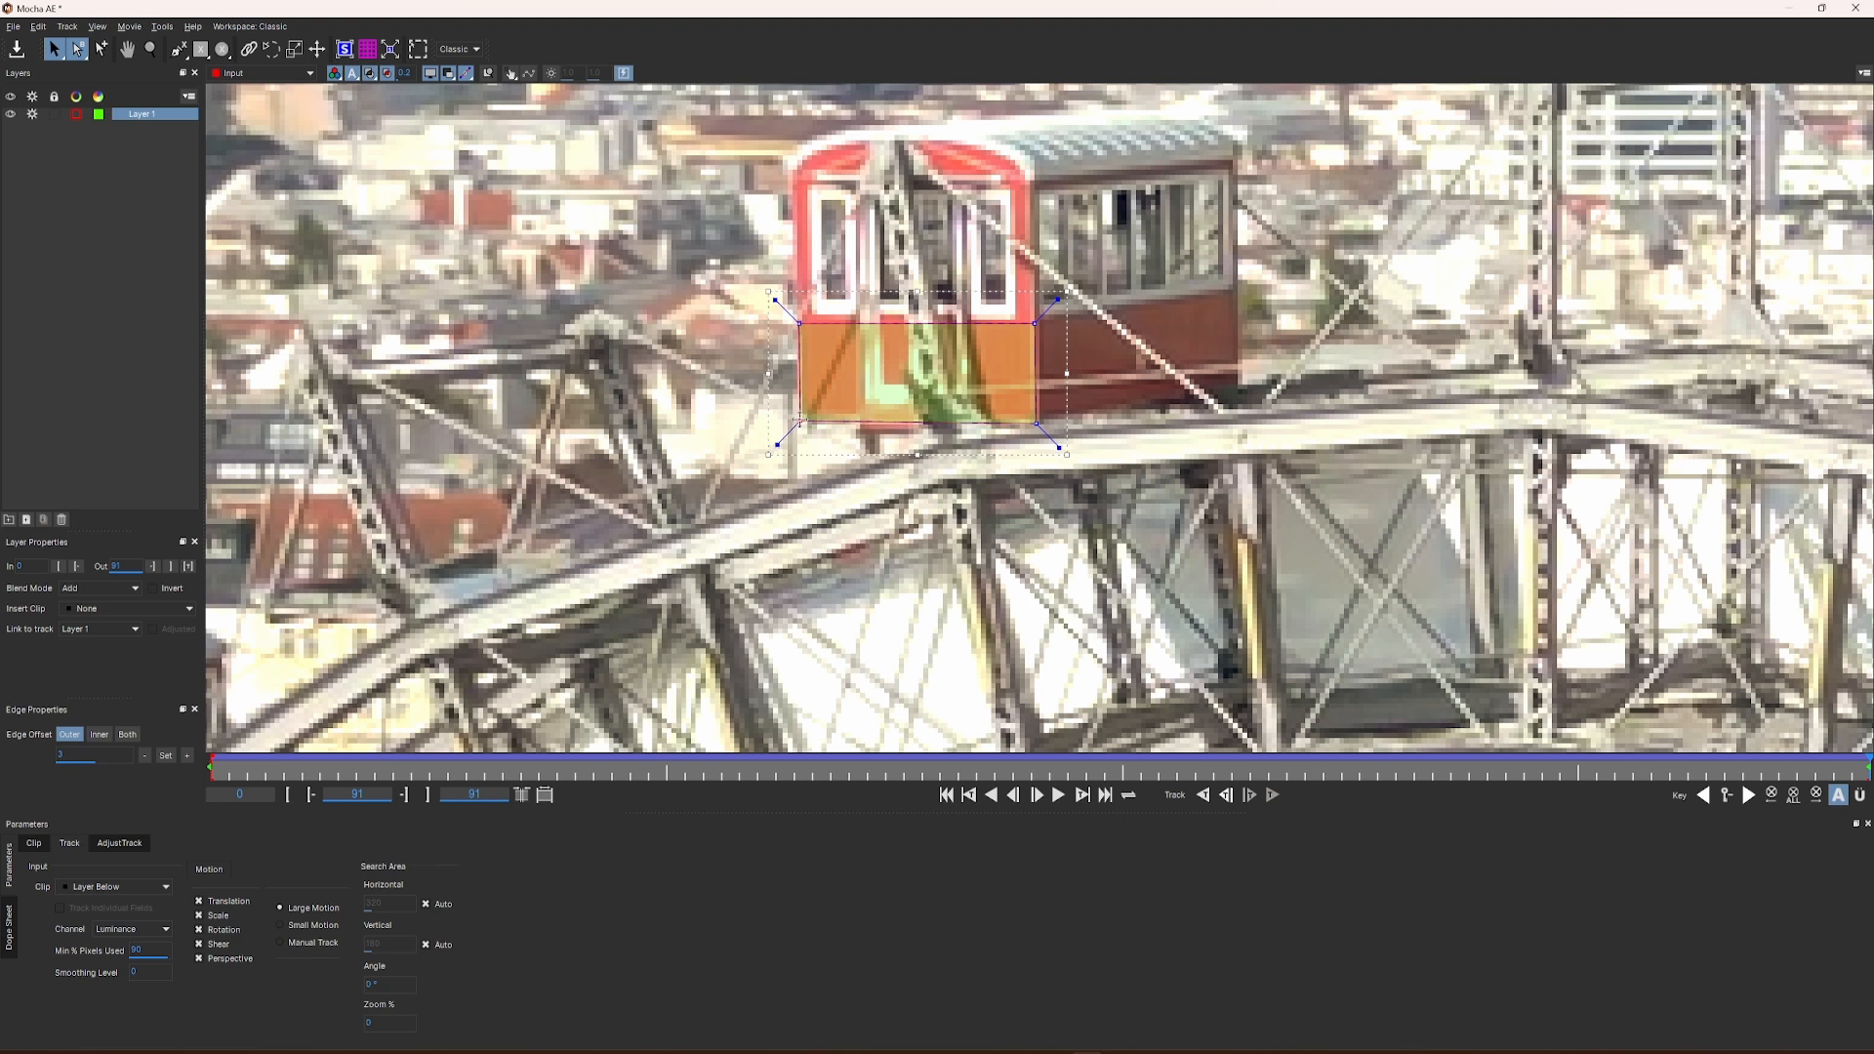
Step: Scrub the clip to check Layer 1's track, lock the layer and return to frame 0
left_click_drag(1864, 769, 247, 747)
key("t")
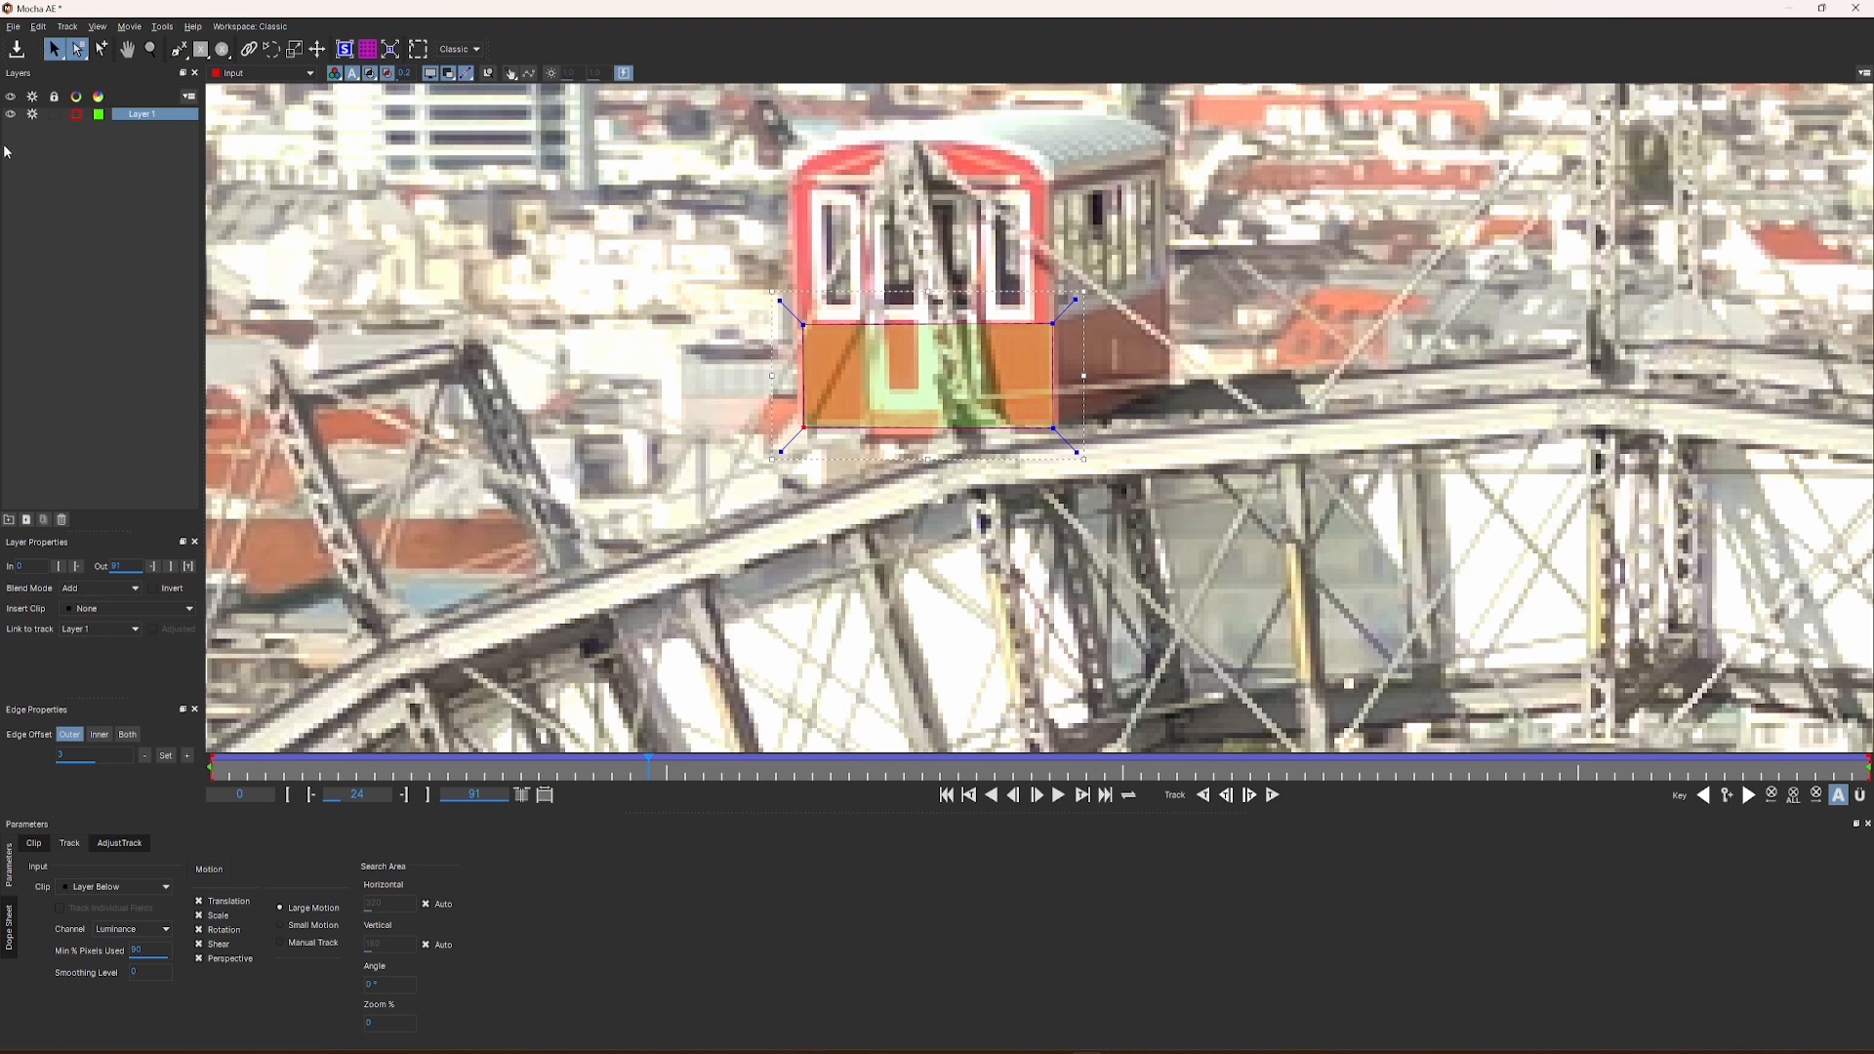
left_click(54, 115)
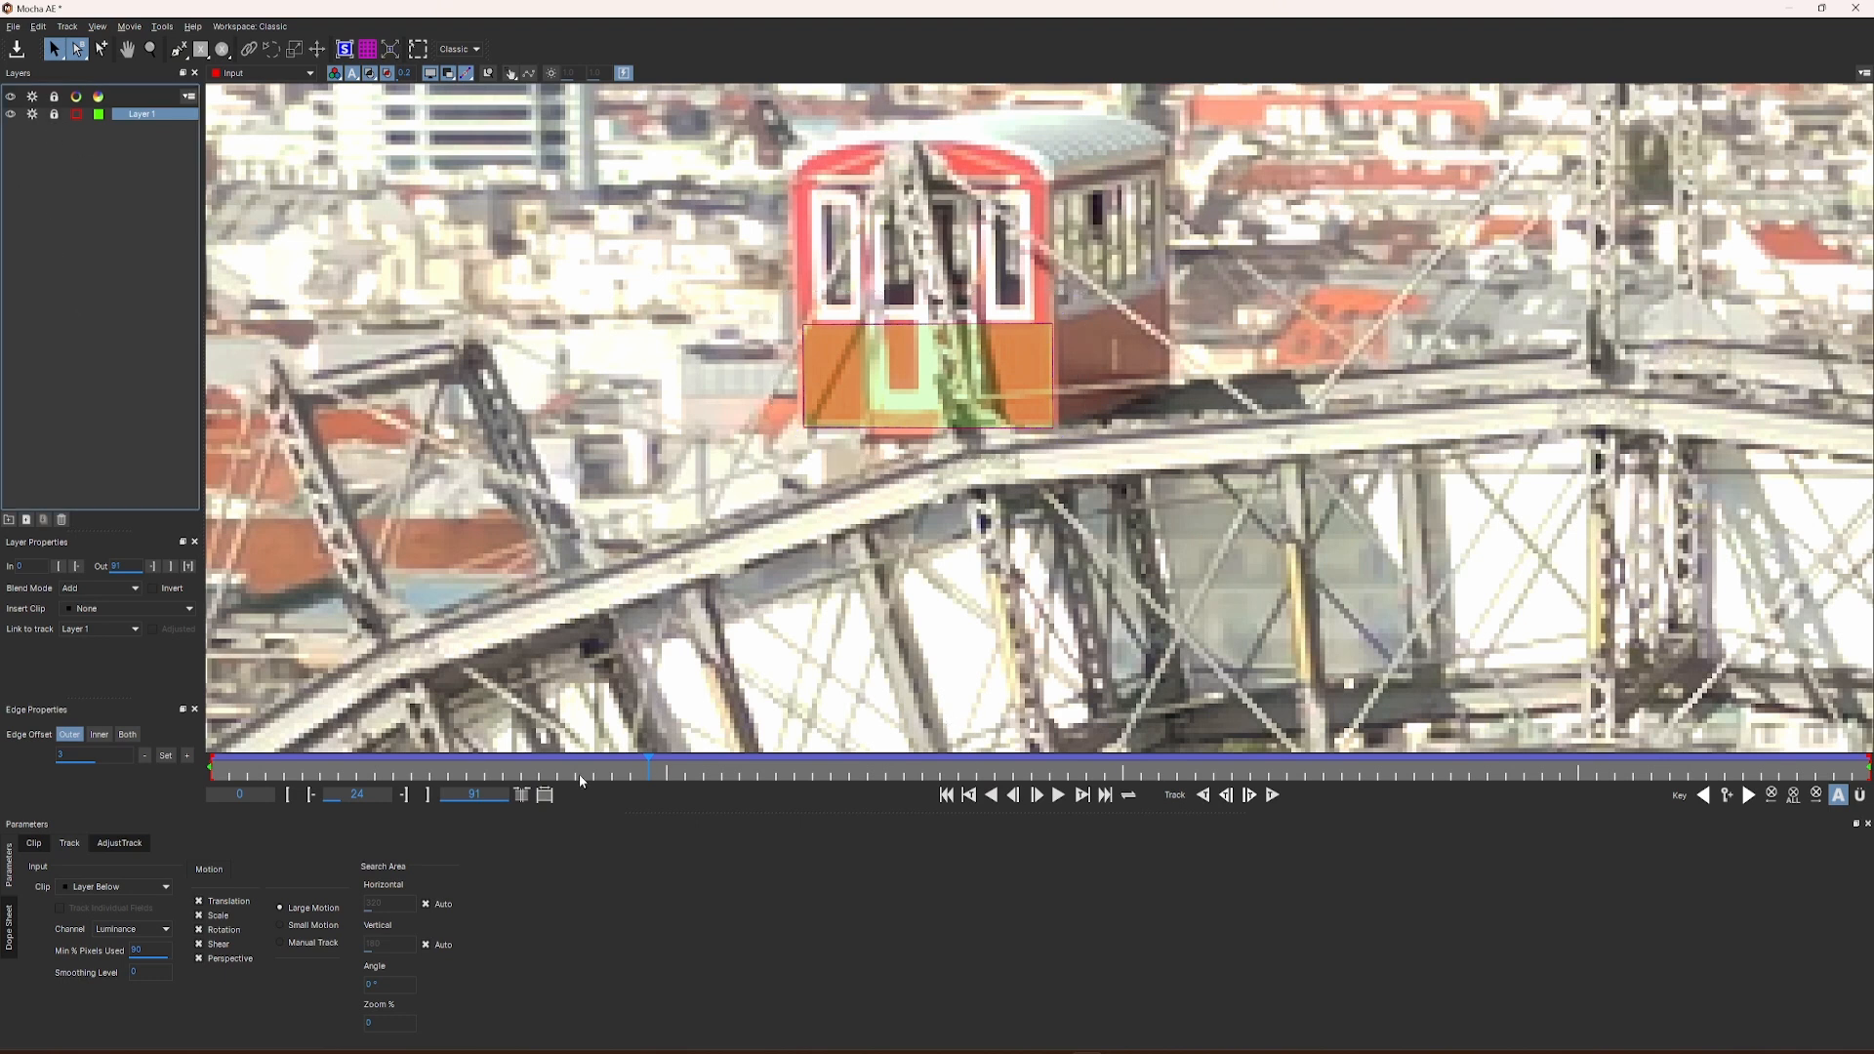
left_click_drag(650, 769, 210, 770)
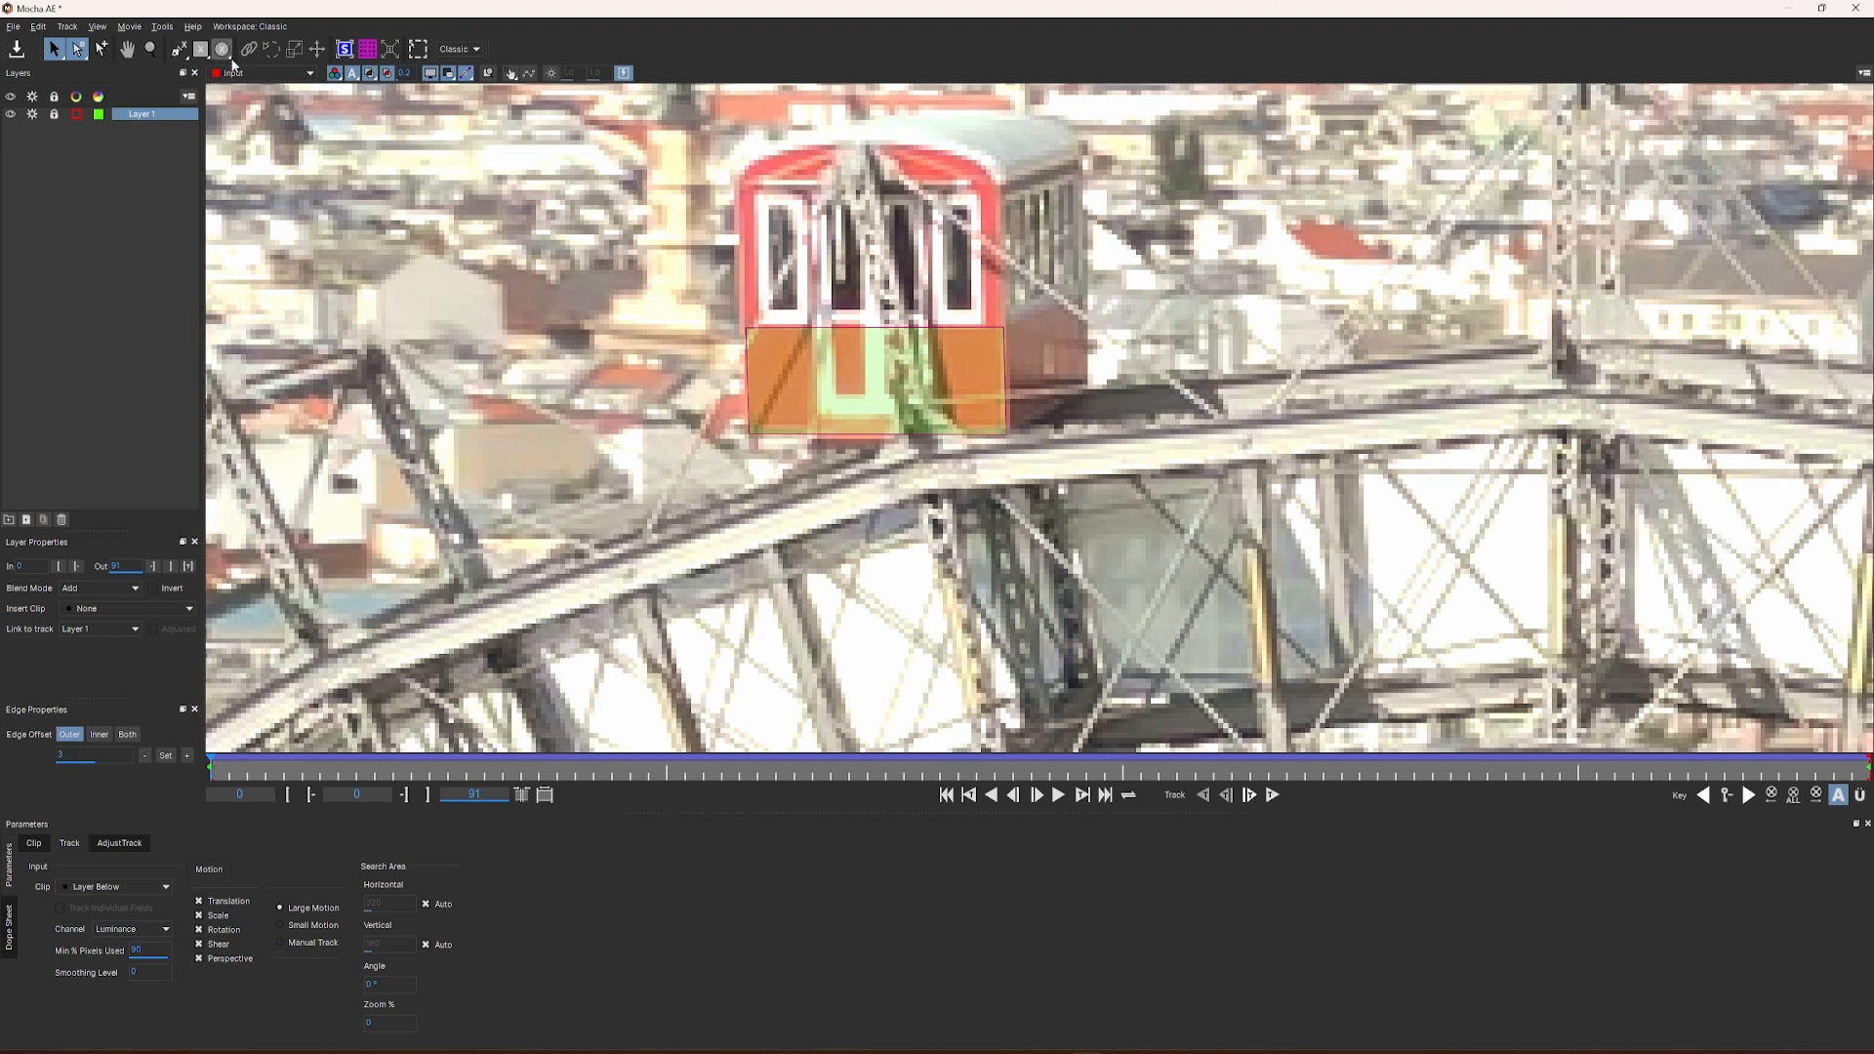
Step: Draw a closed four-point spline on frame 0 around the lower brown side of the same gondola and refine its corners
left_click(184, 58)
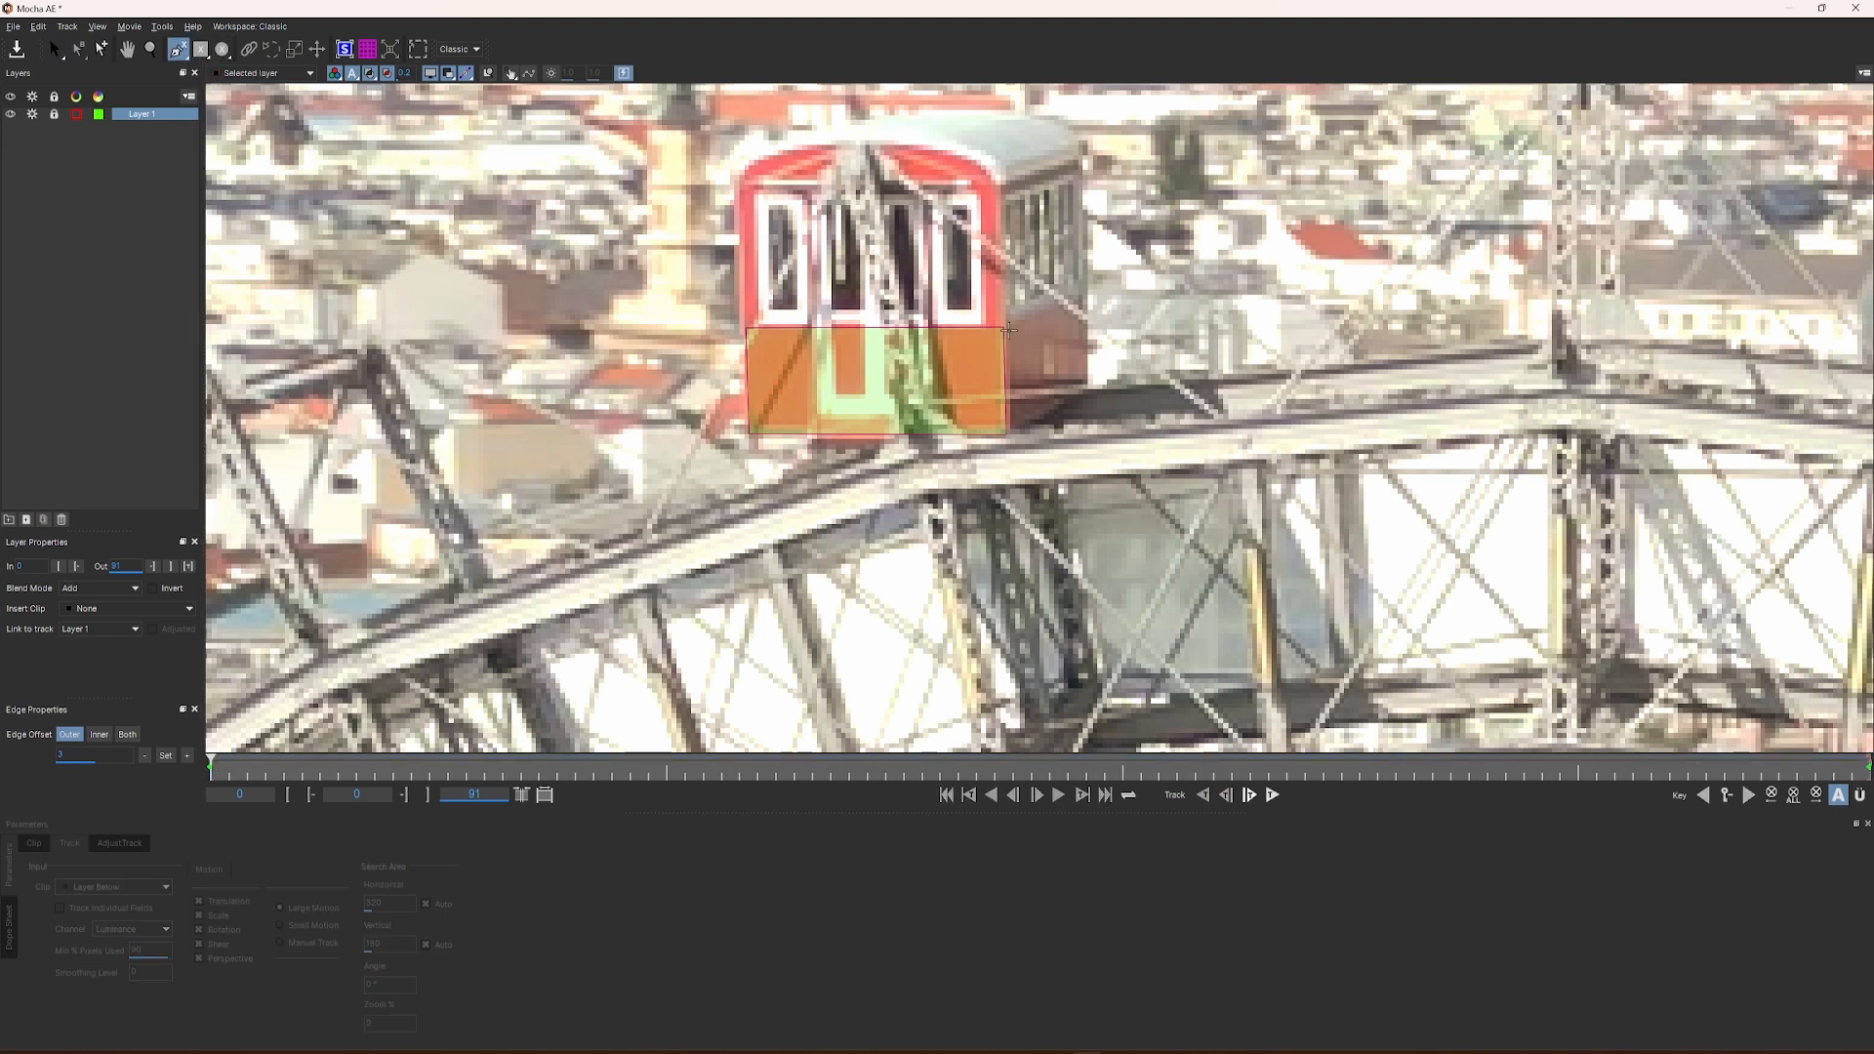
left_click(1007, 325)
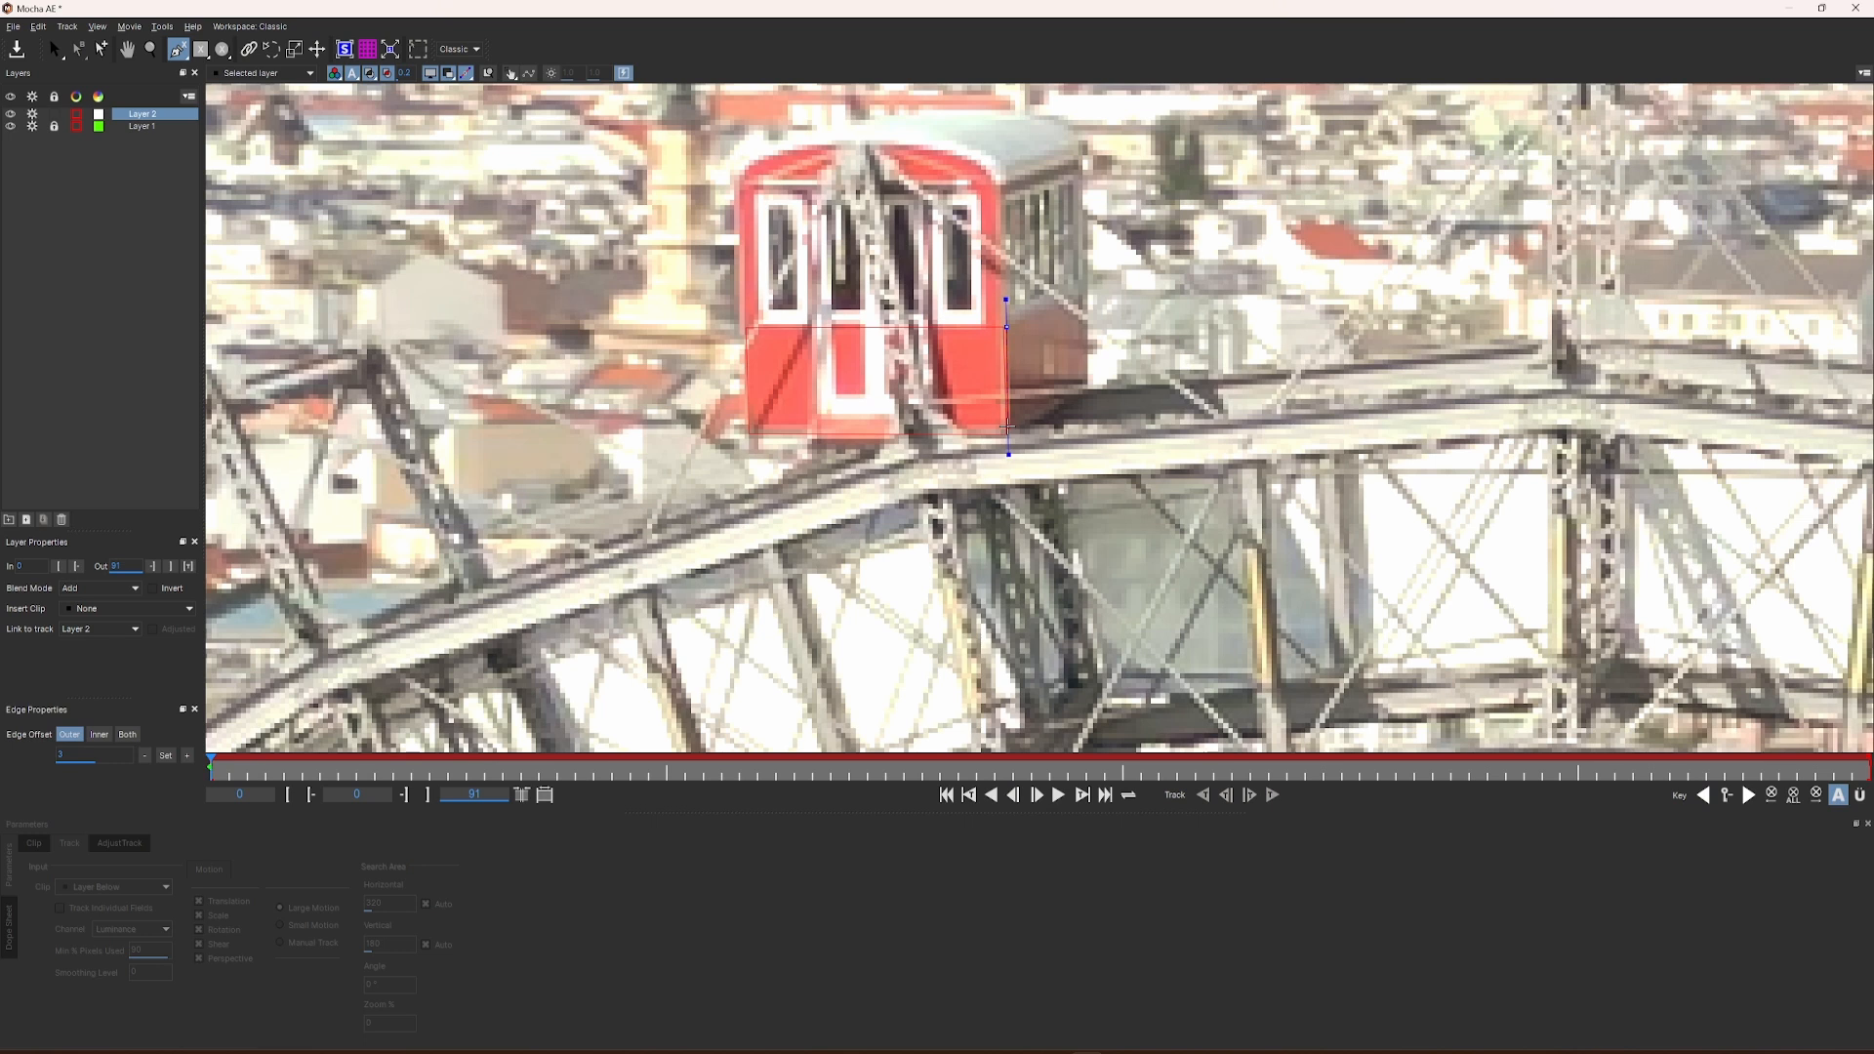
left_click(1007, 433)
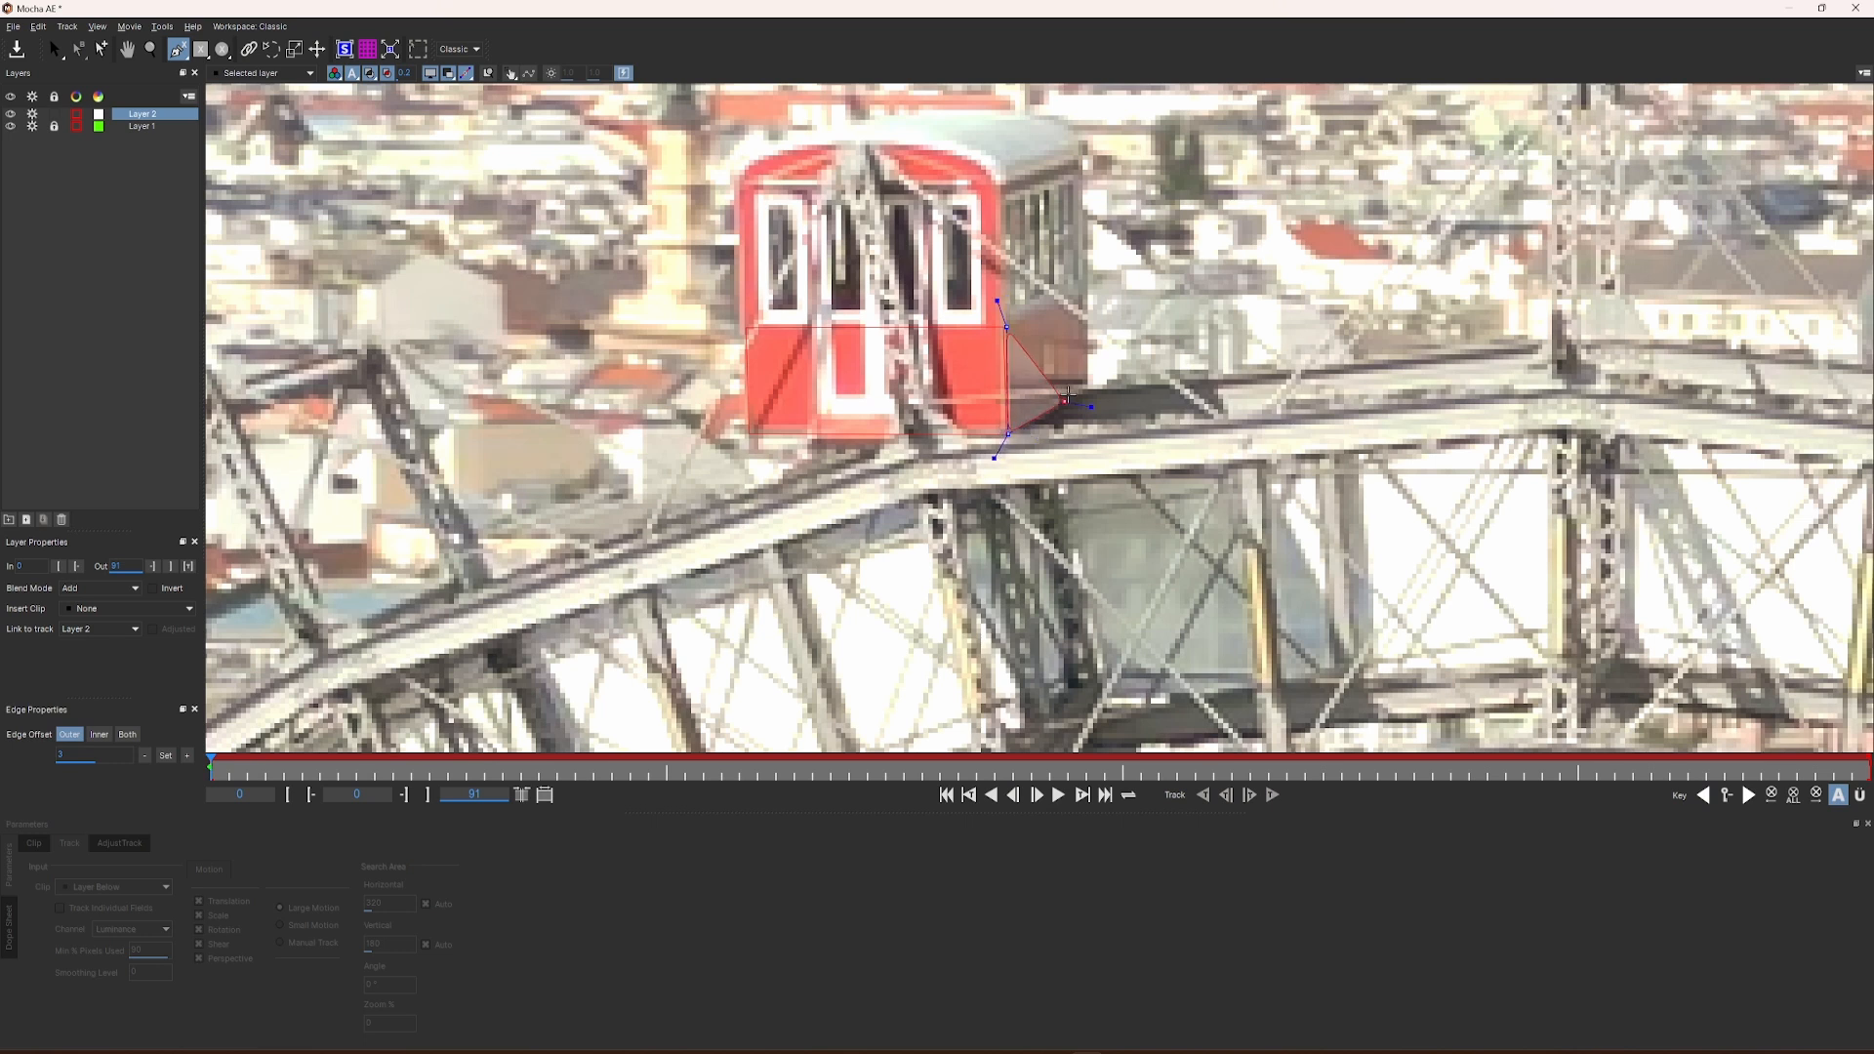
left_click(1089, 389)
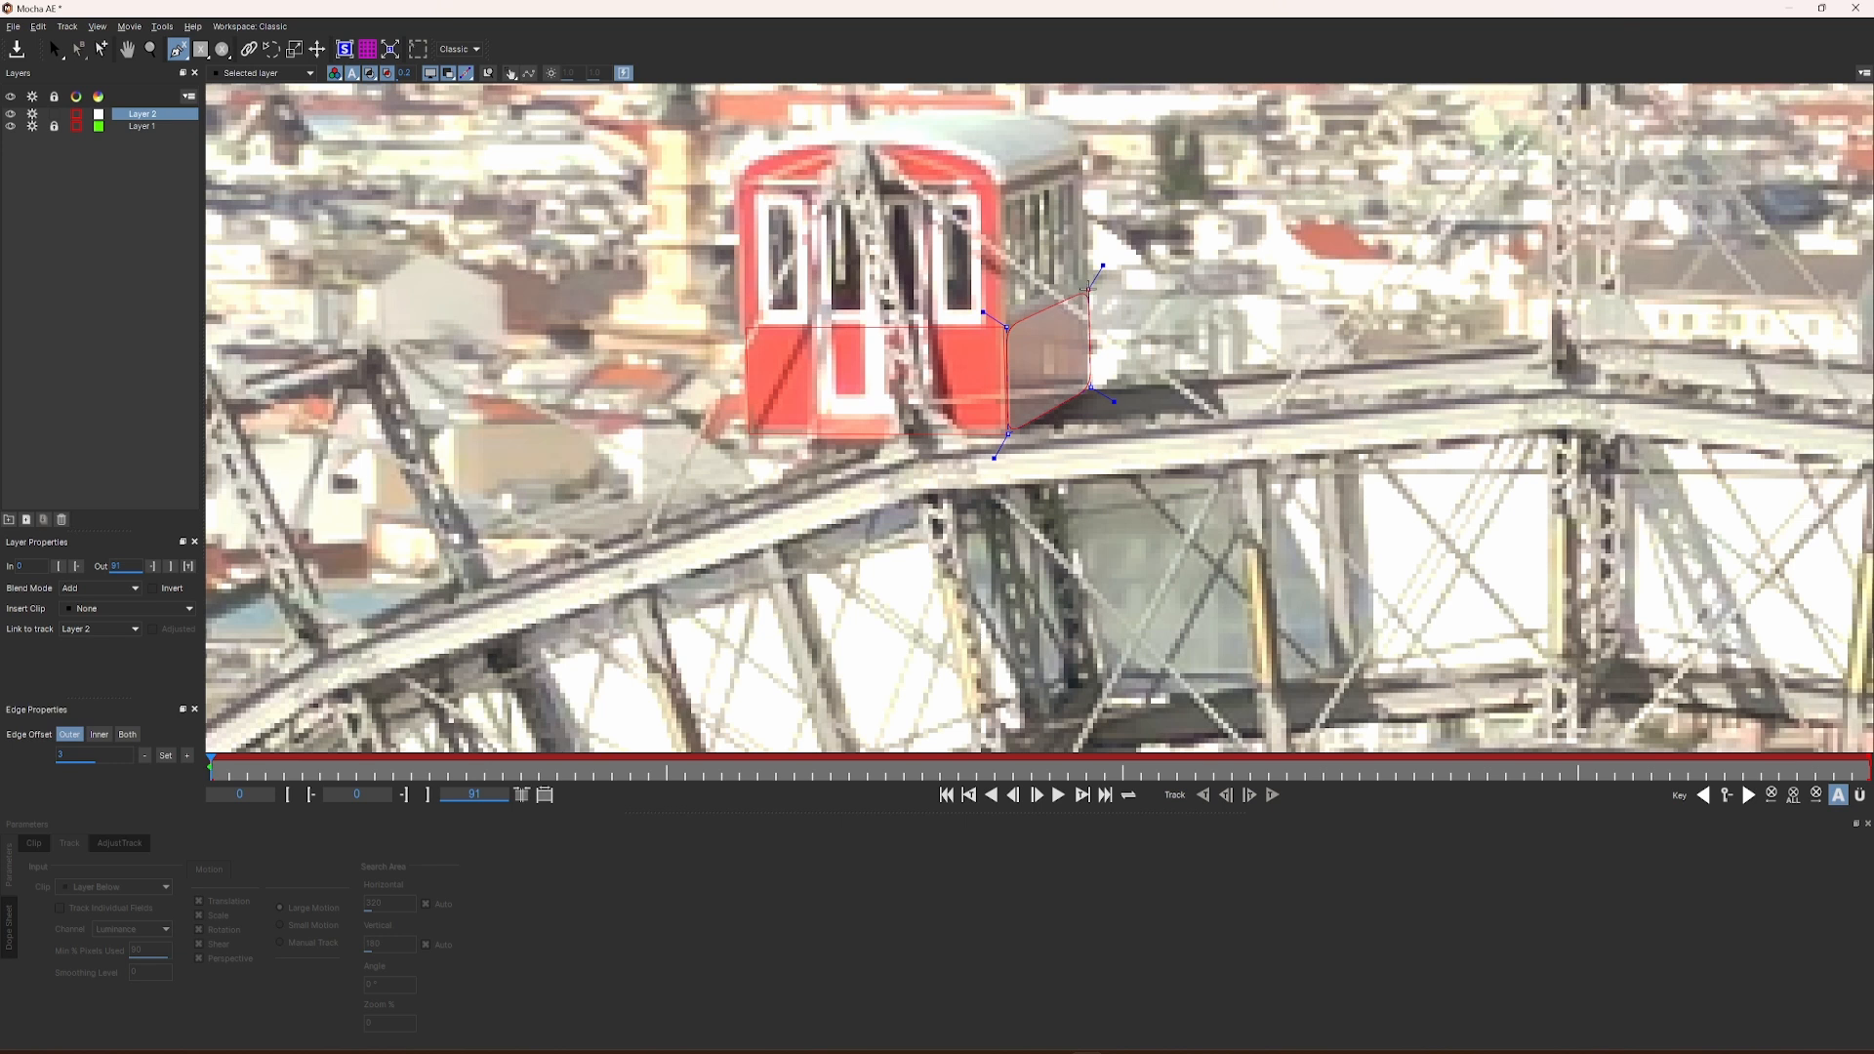
right_click(1108, 281)
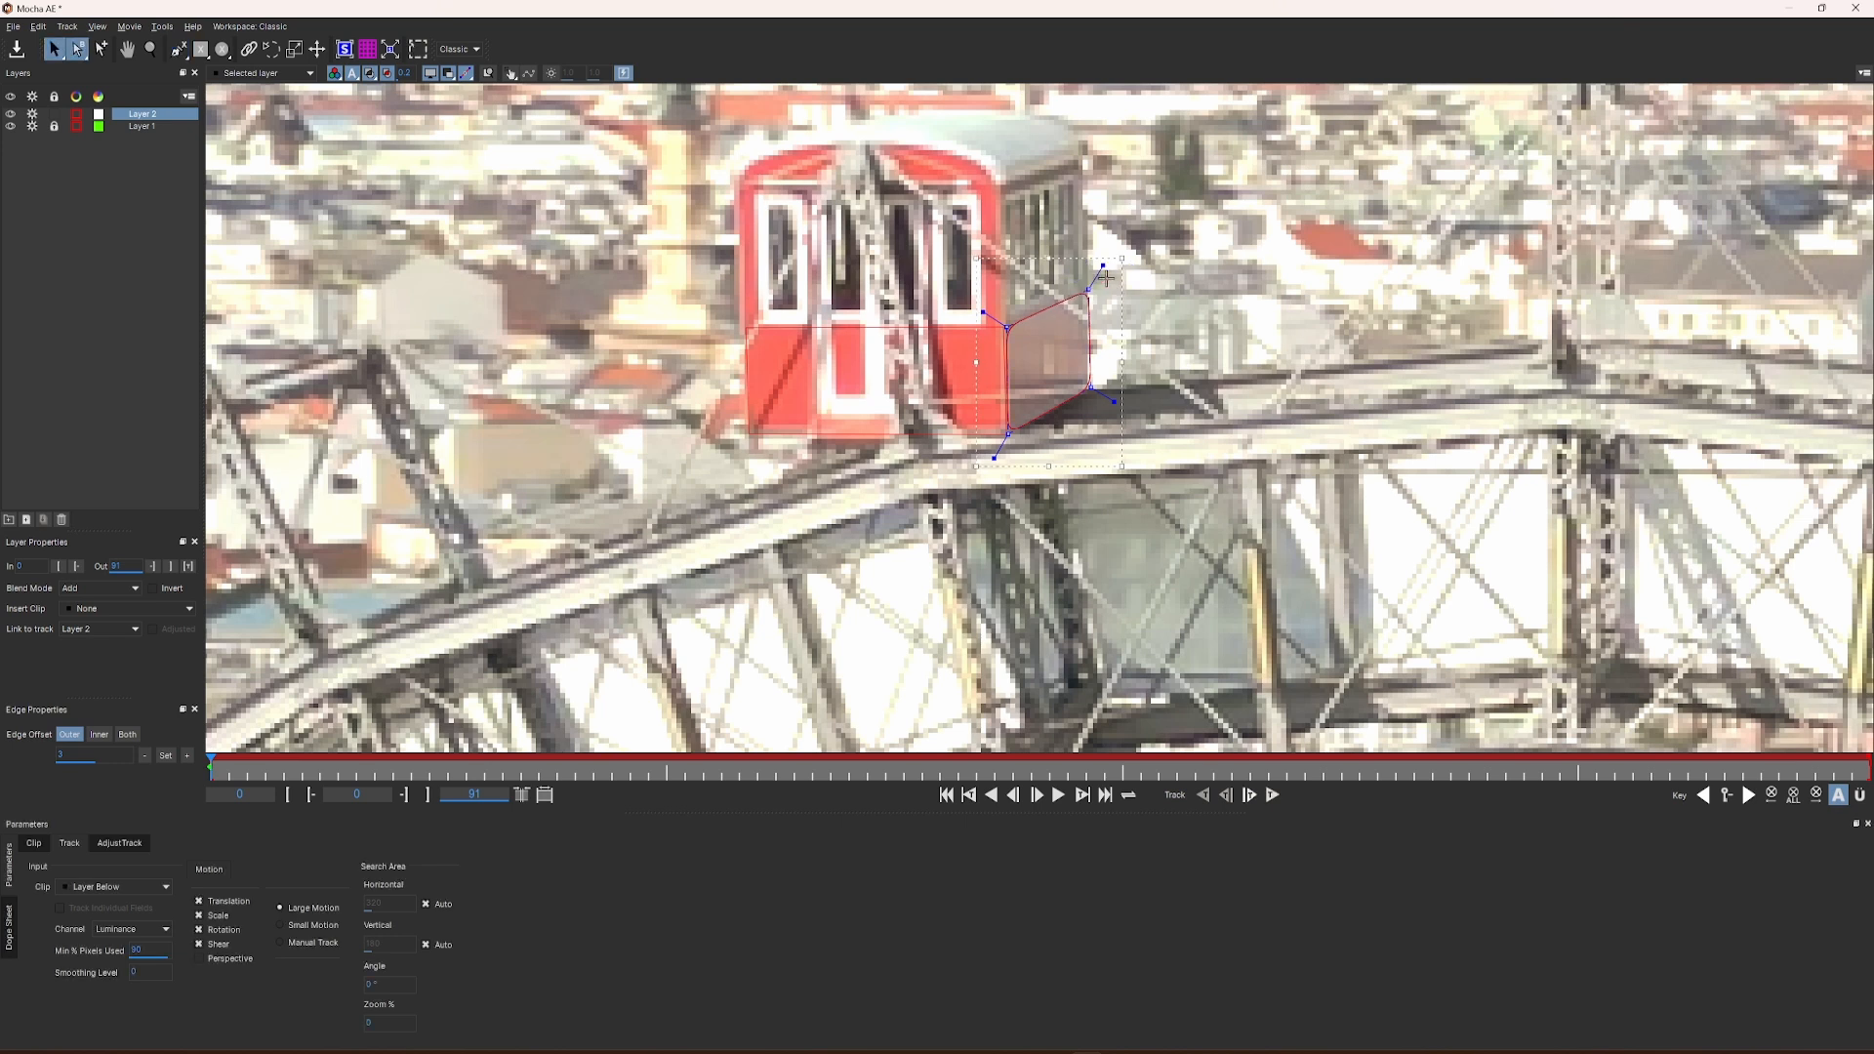
left_click_drag(1103, 265, 1106, 259)
left_click_drag(987, 321, 979, 309)
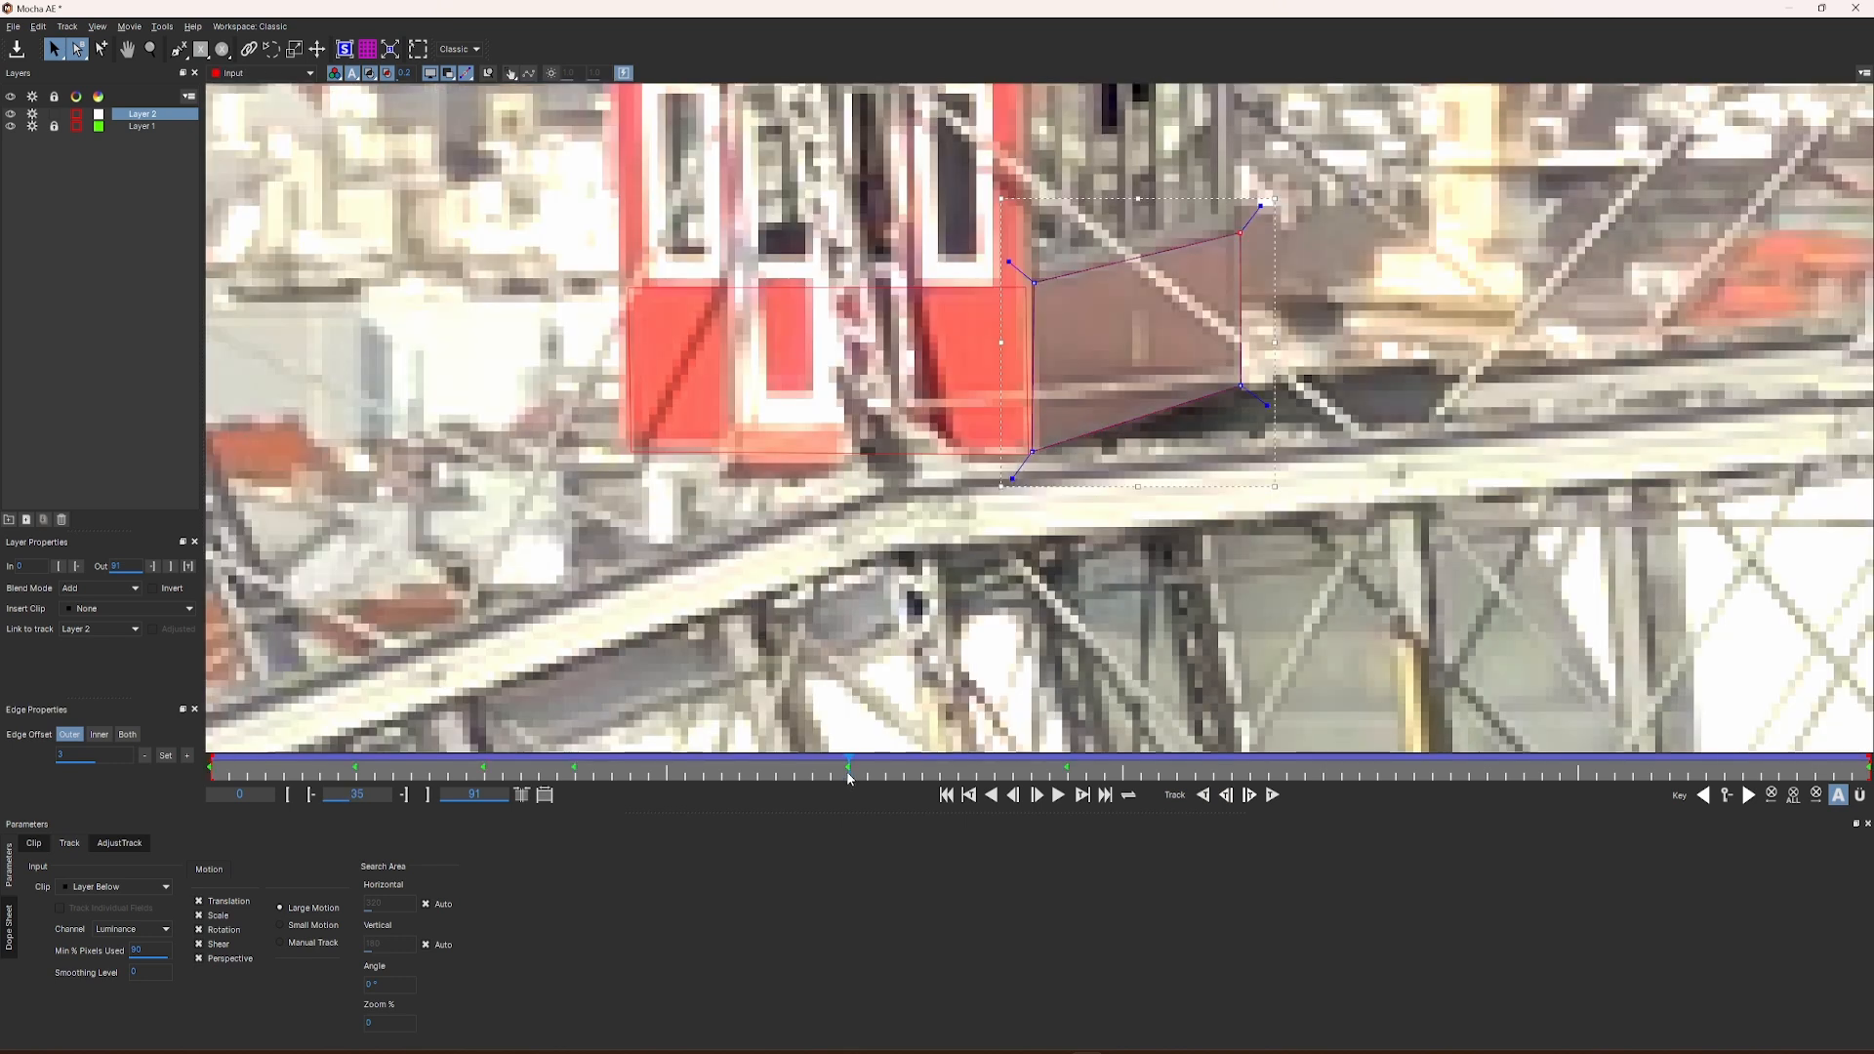
Step: Correct the side spline's corners on frame 65, check it up to frame 83 and lock Layer 2
left_click_drag(848, 762, 1394, 826)
left_click_drag(1022, 281, 1018, 280)
left_click_drag(1022, 448, 1017, 448)
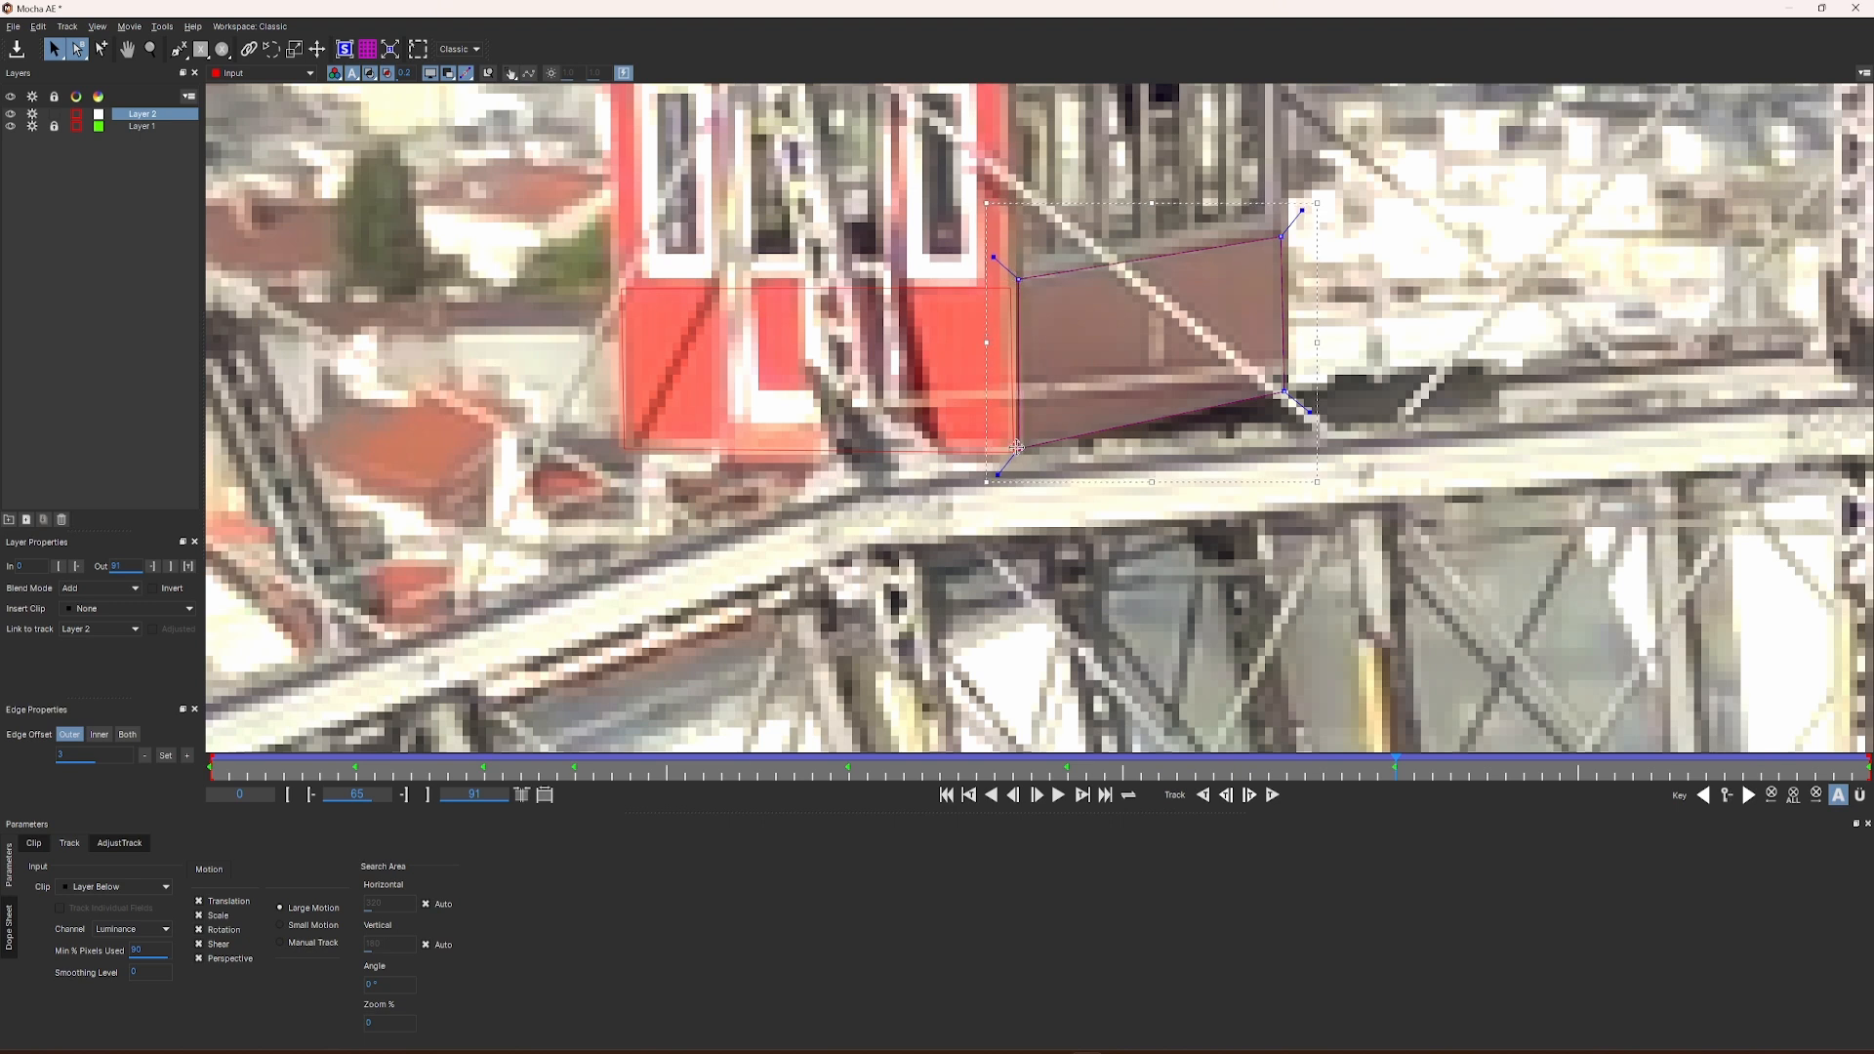
left_click_drag(1282, 235, 1286, 234)
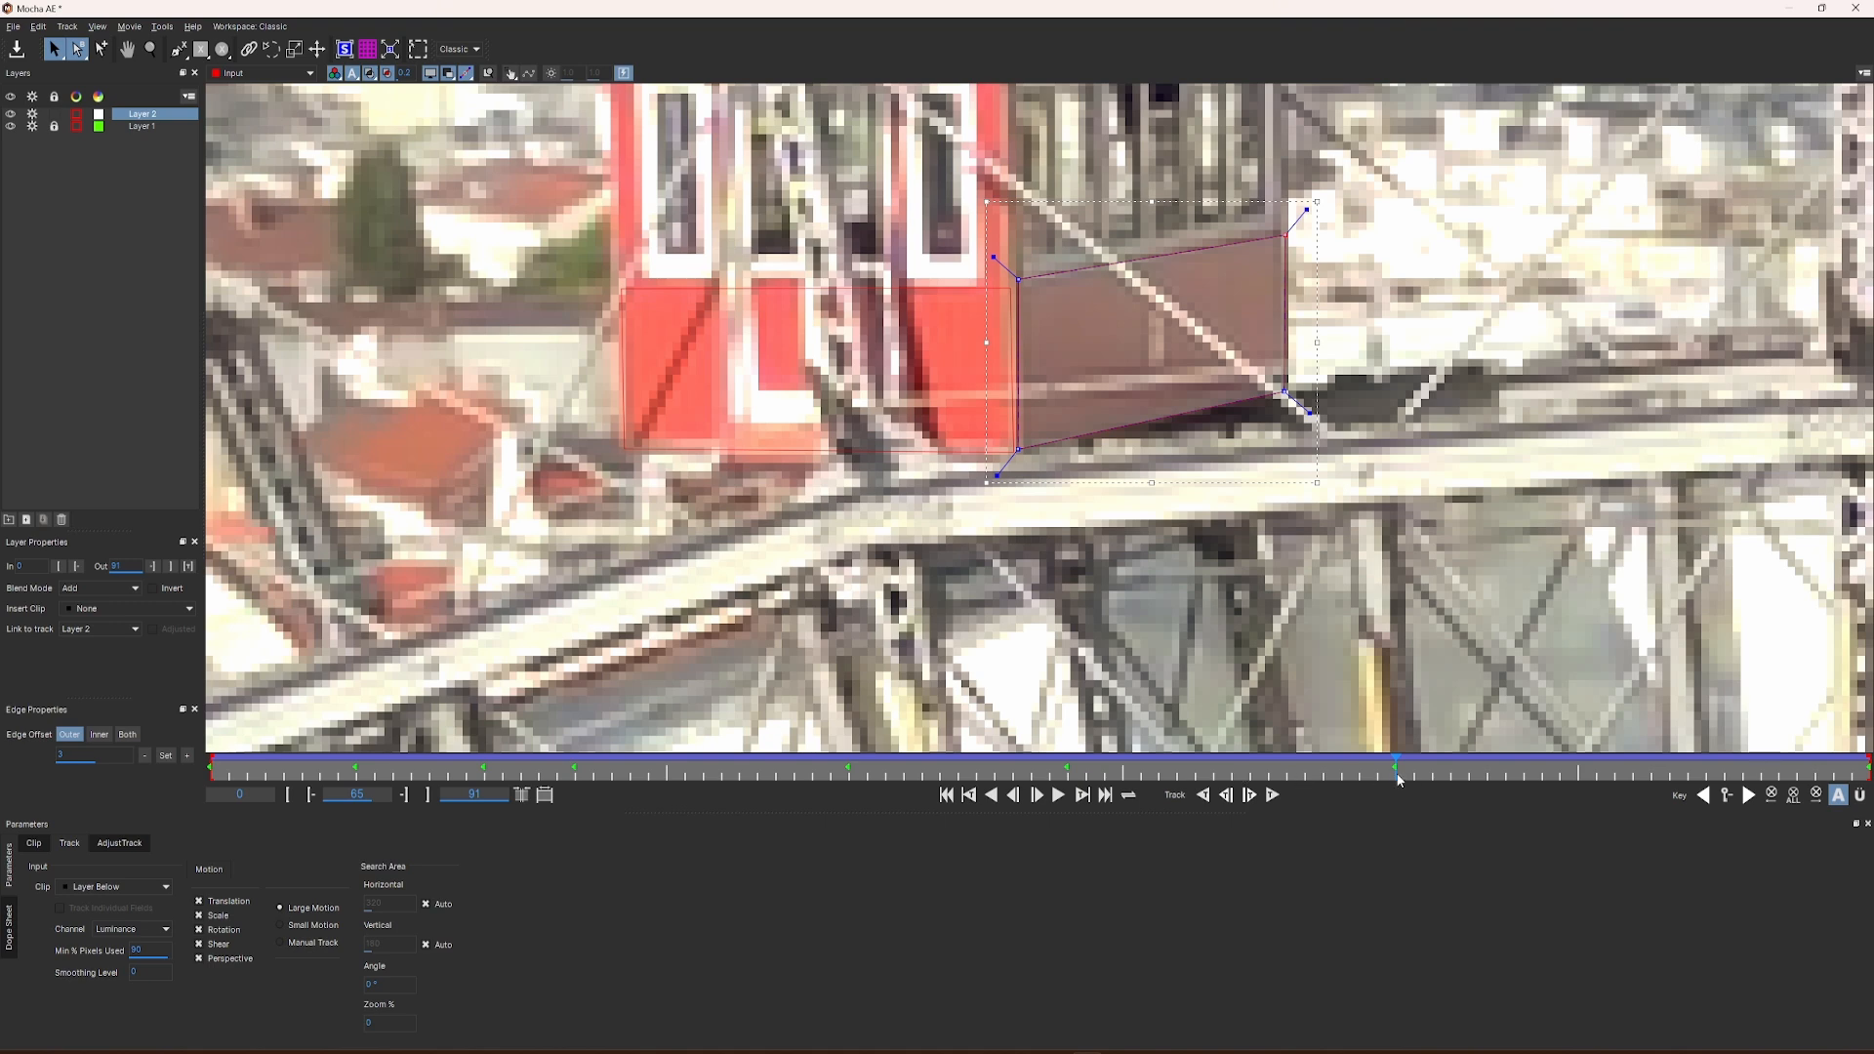
left_click_drag(1395, 761, 1726, 795)
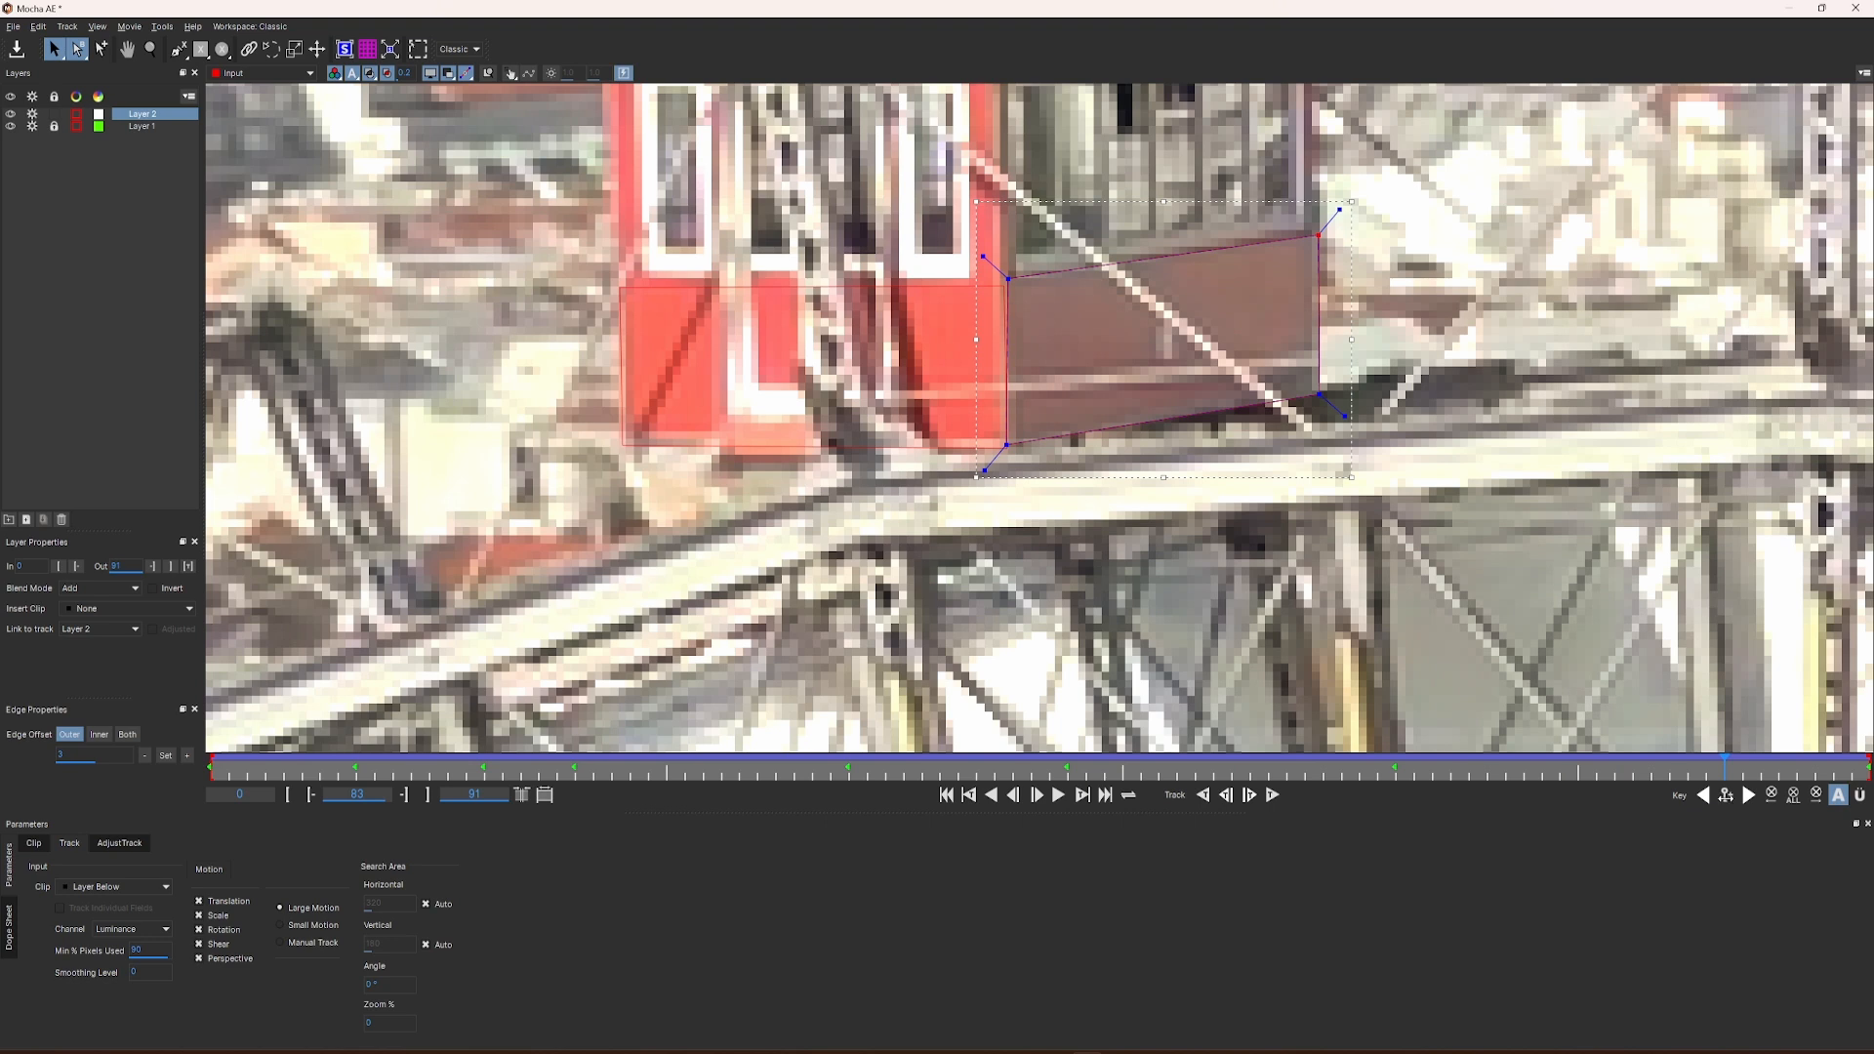
left_click(53, 113)
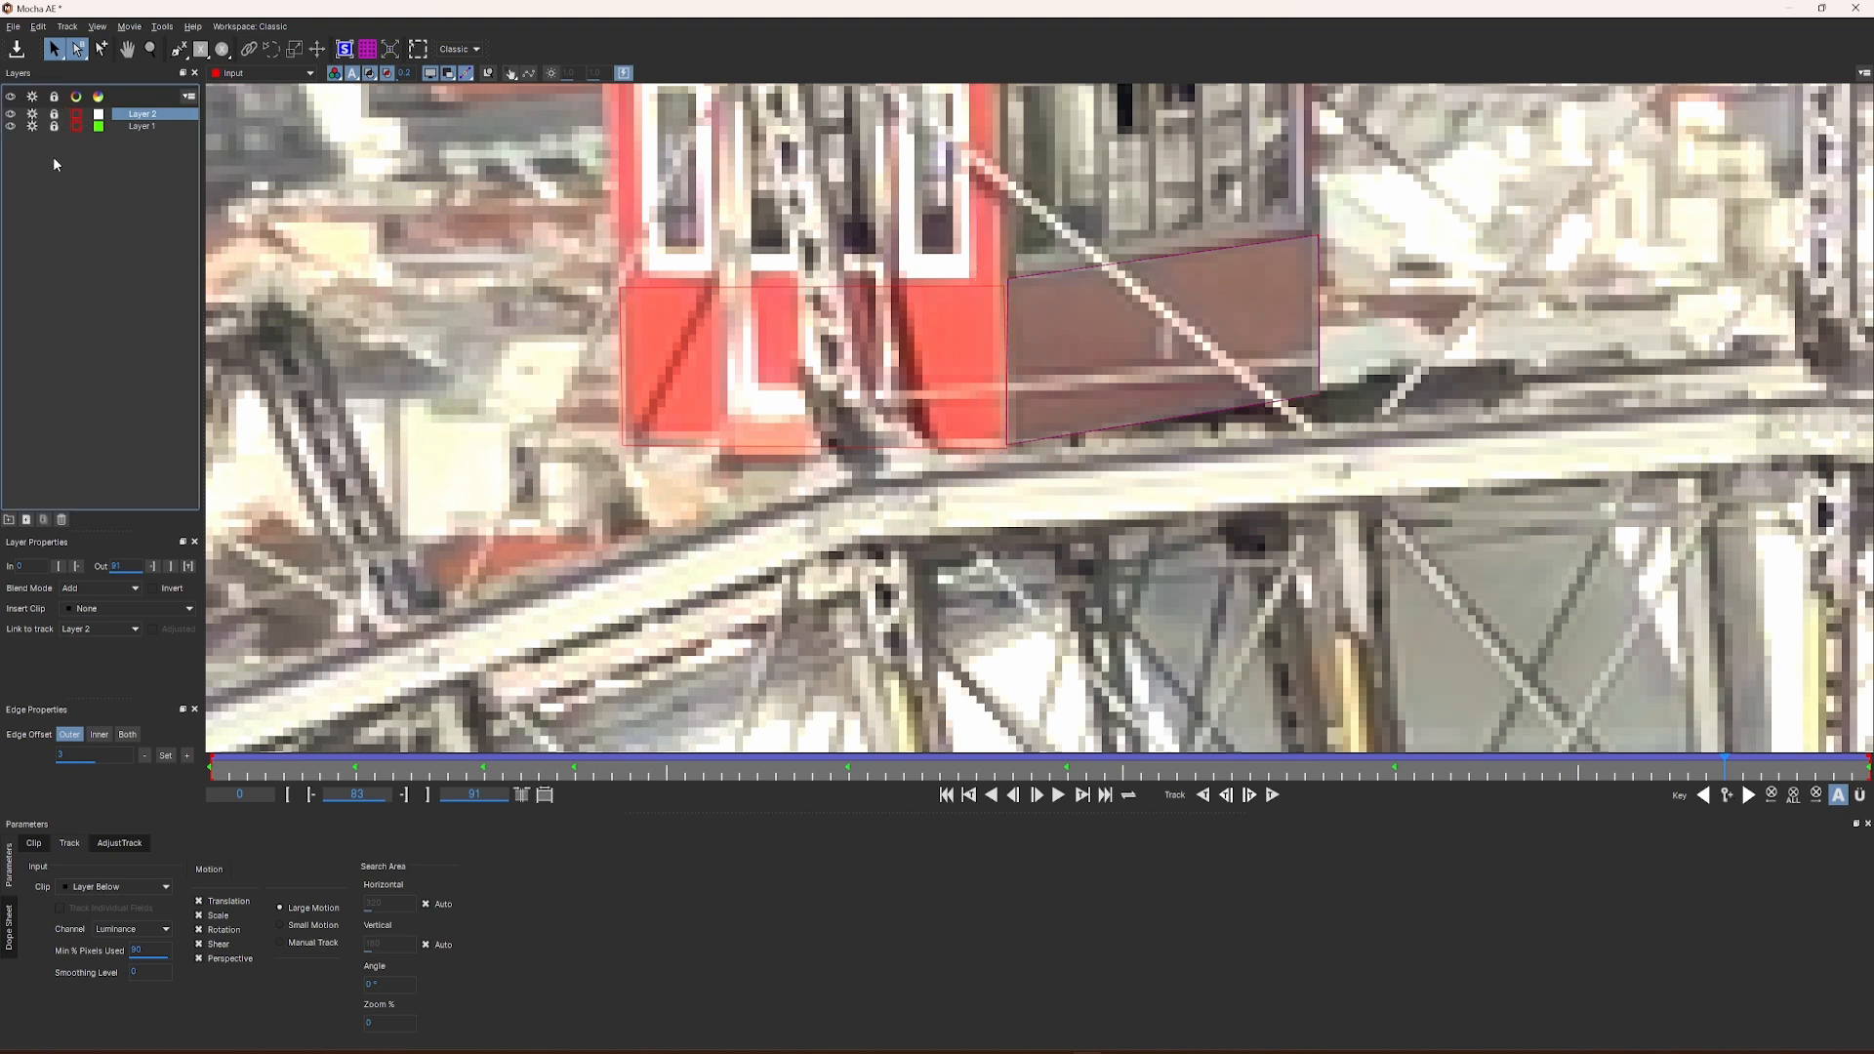
Step: Return to After Effects, keep Layer 1 and Layer 2 visible for the Mocha AE matte and create AE masks from them
double_click(8, 10)
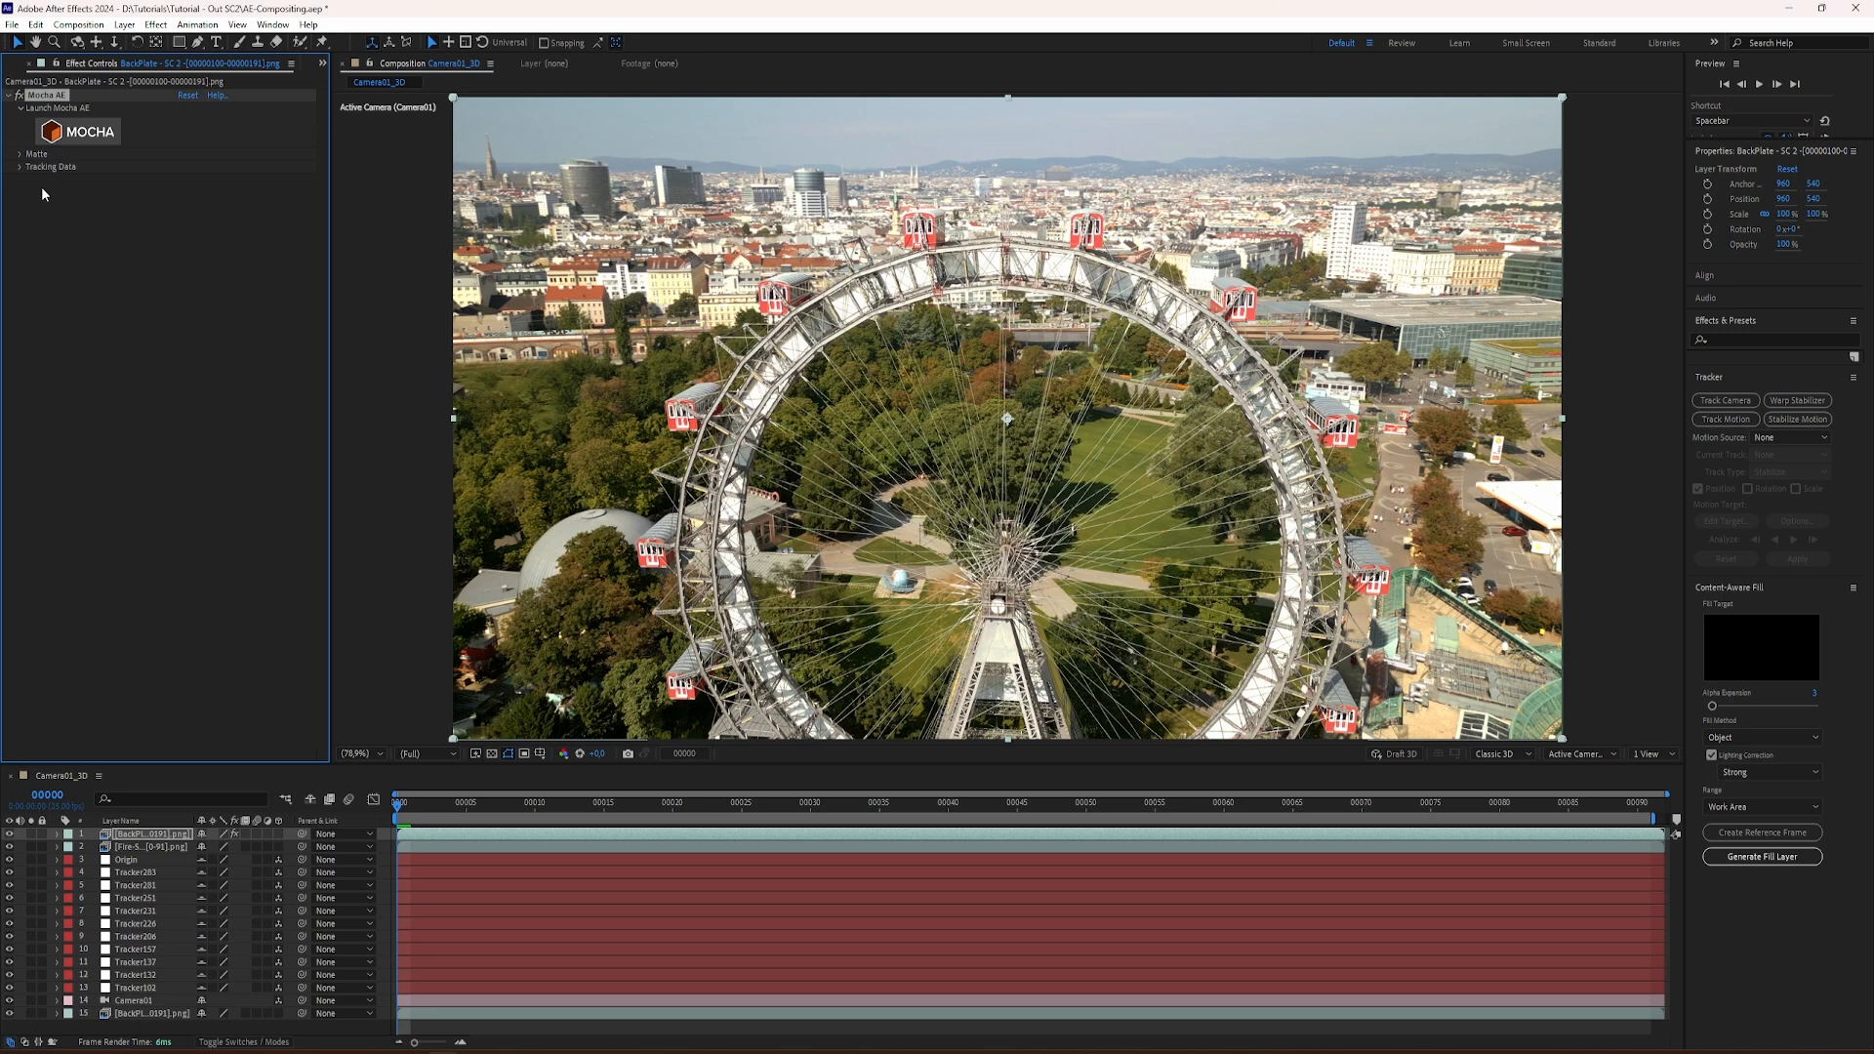
left_click(20, 154)
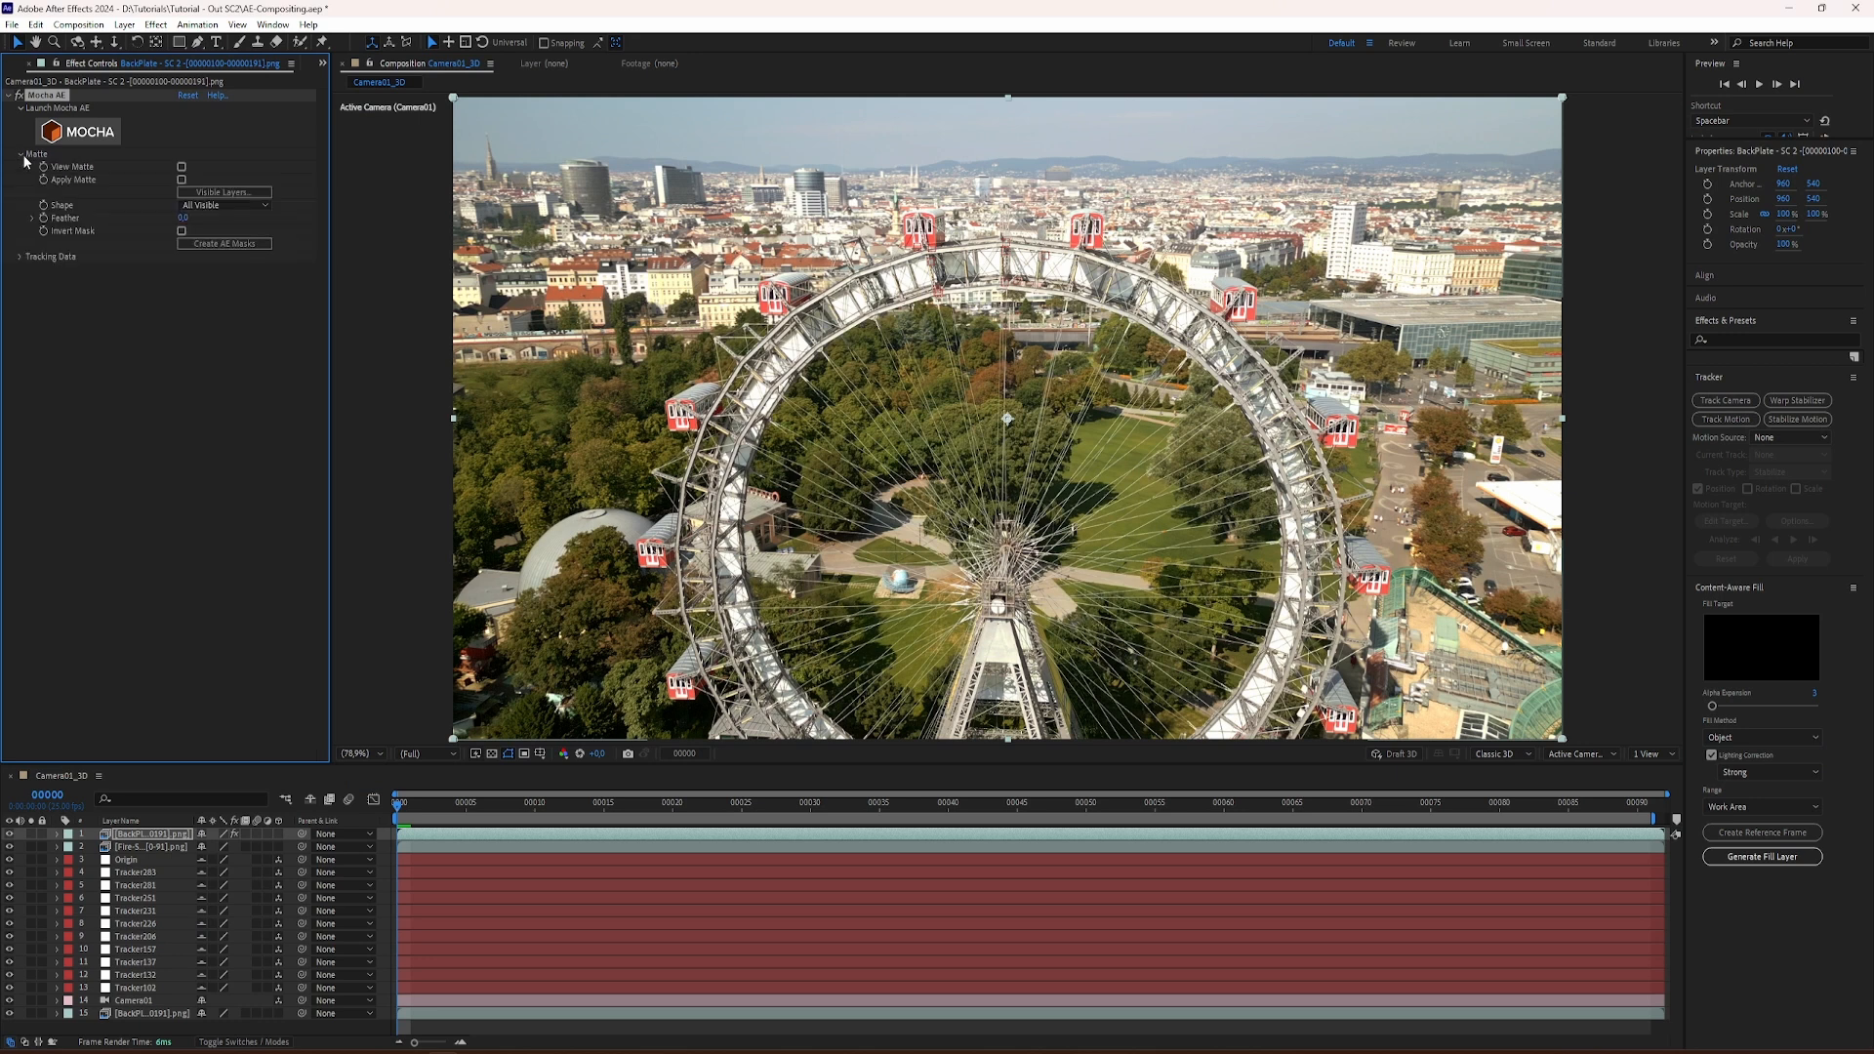
left_click(219, 195)
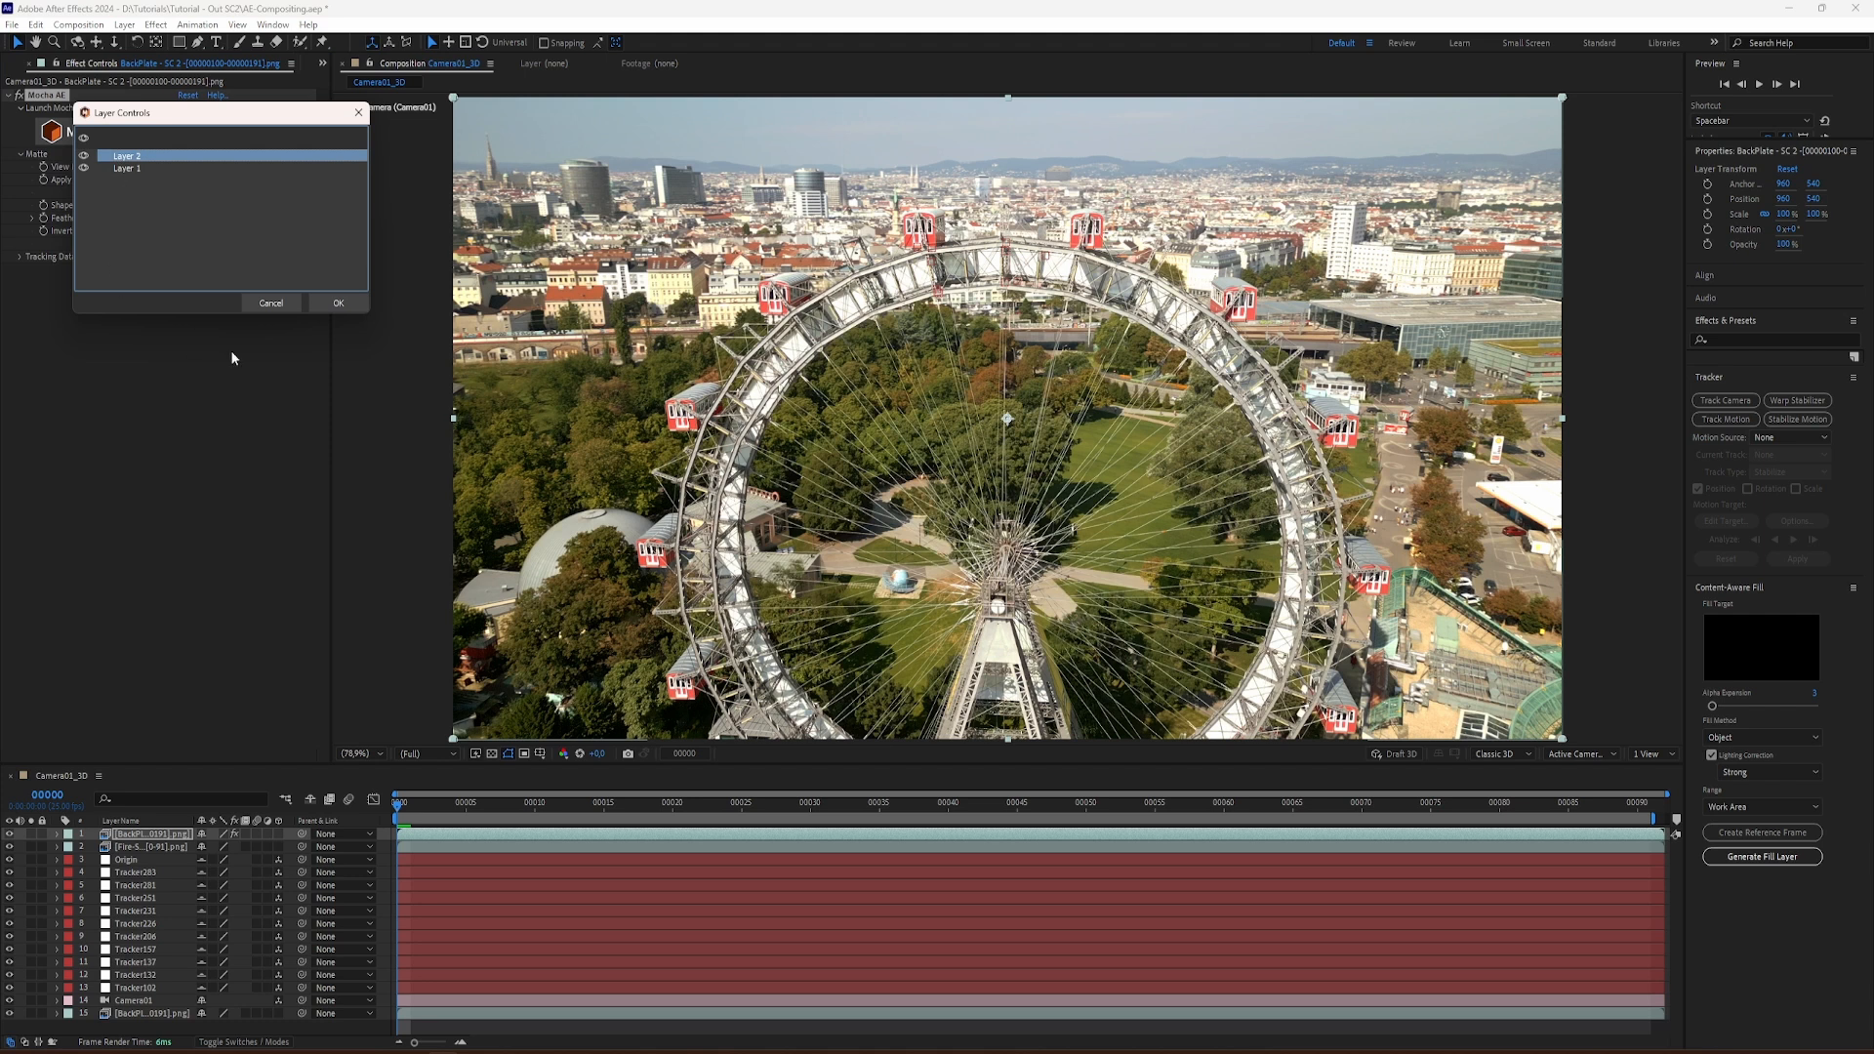
left_click(341, 302)
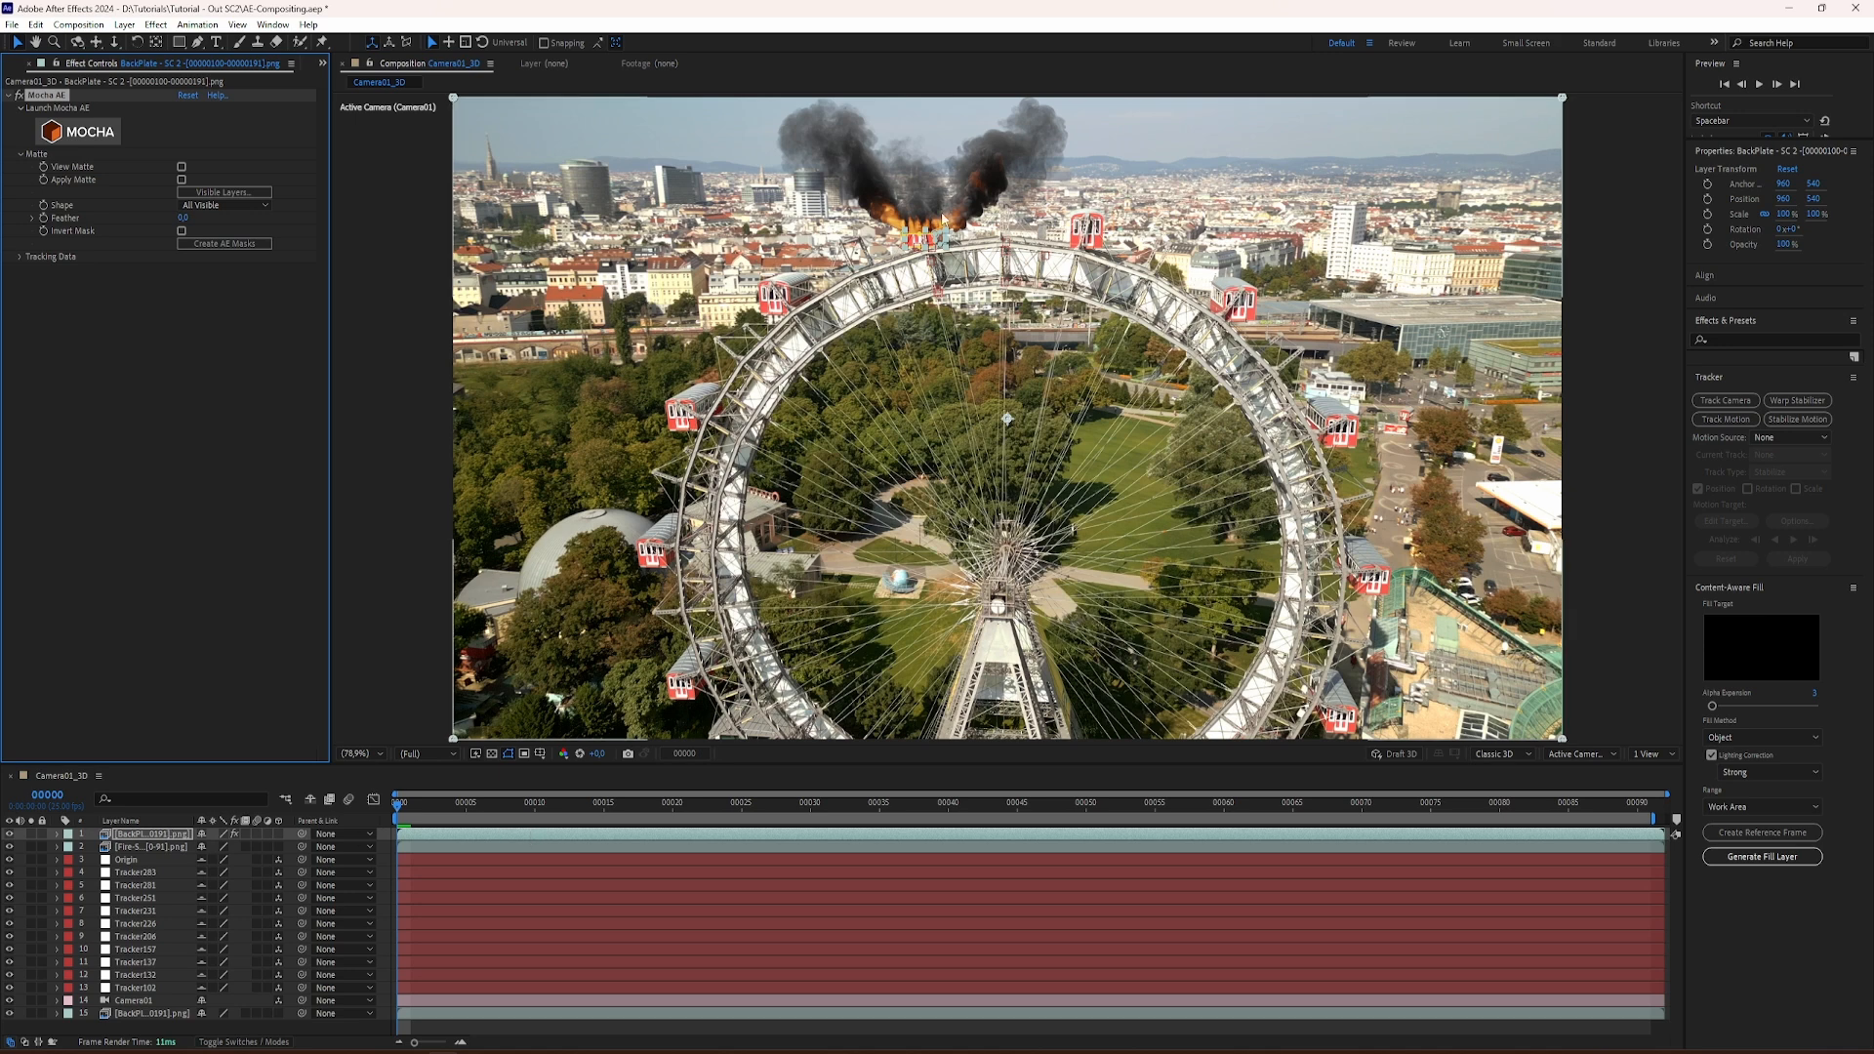
Step: Inspect the masked gondola against the fire up close through frame 30 with the mask outlines hidden
scroll(927, 217, "up", 4)
scroll(928, 216, "down", 1)
key("space")
left_click_drag(923, 191, 1060, 490)
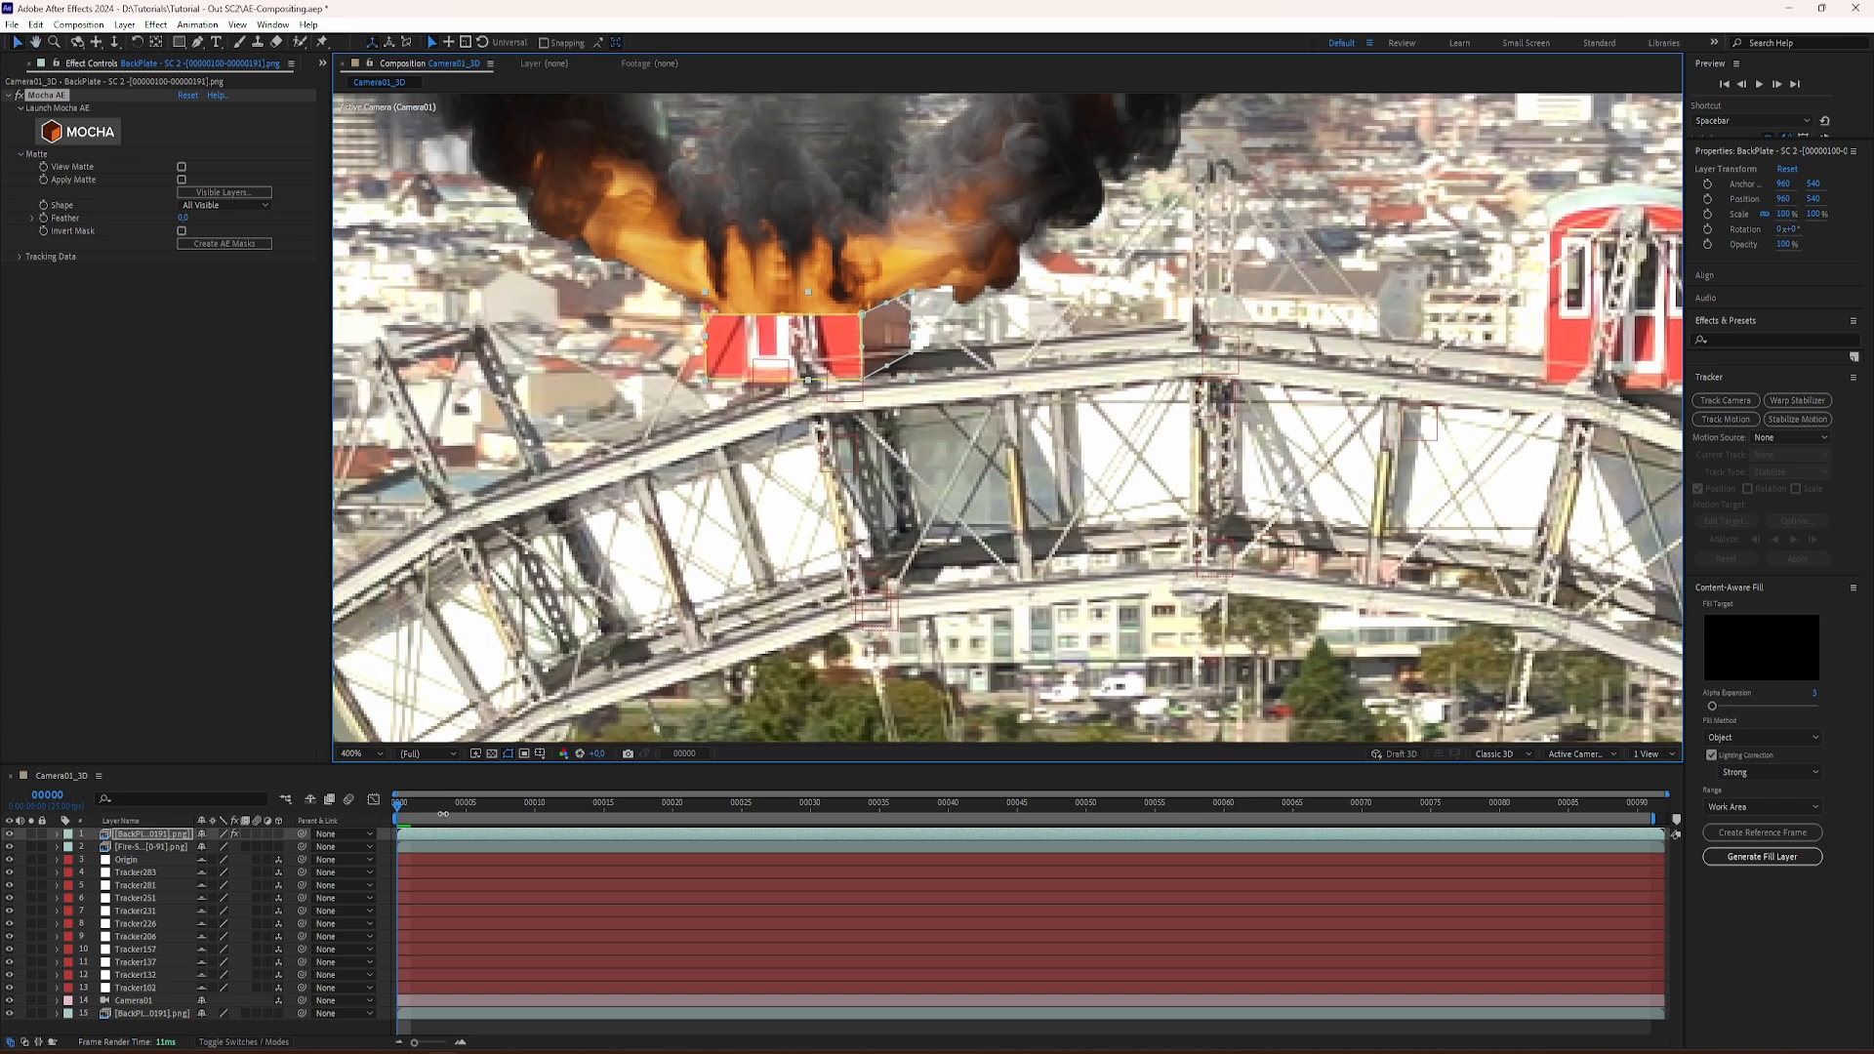
left_click_drag(397, 808, 674, 837)
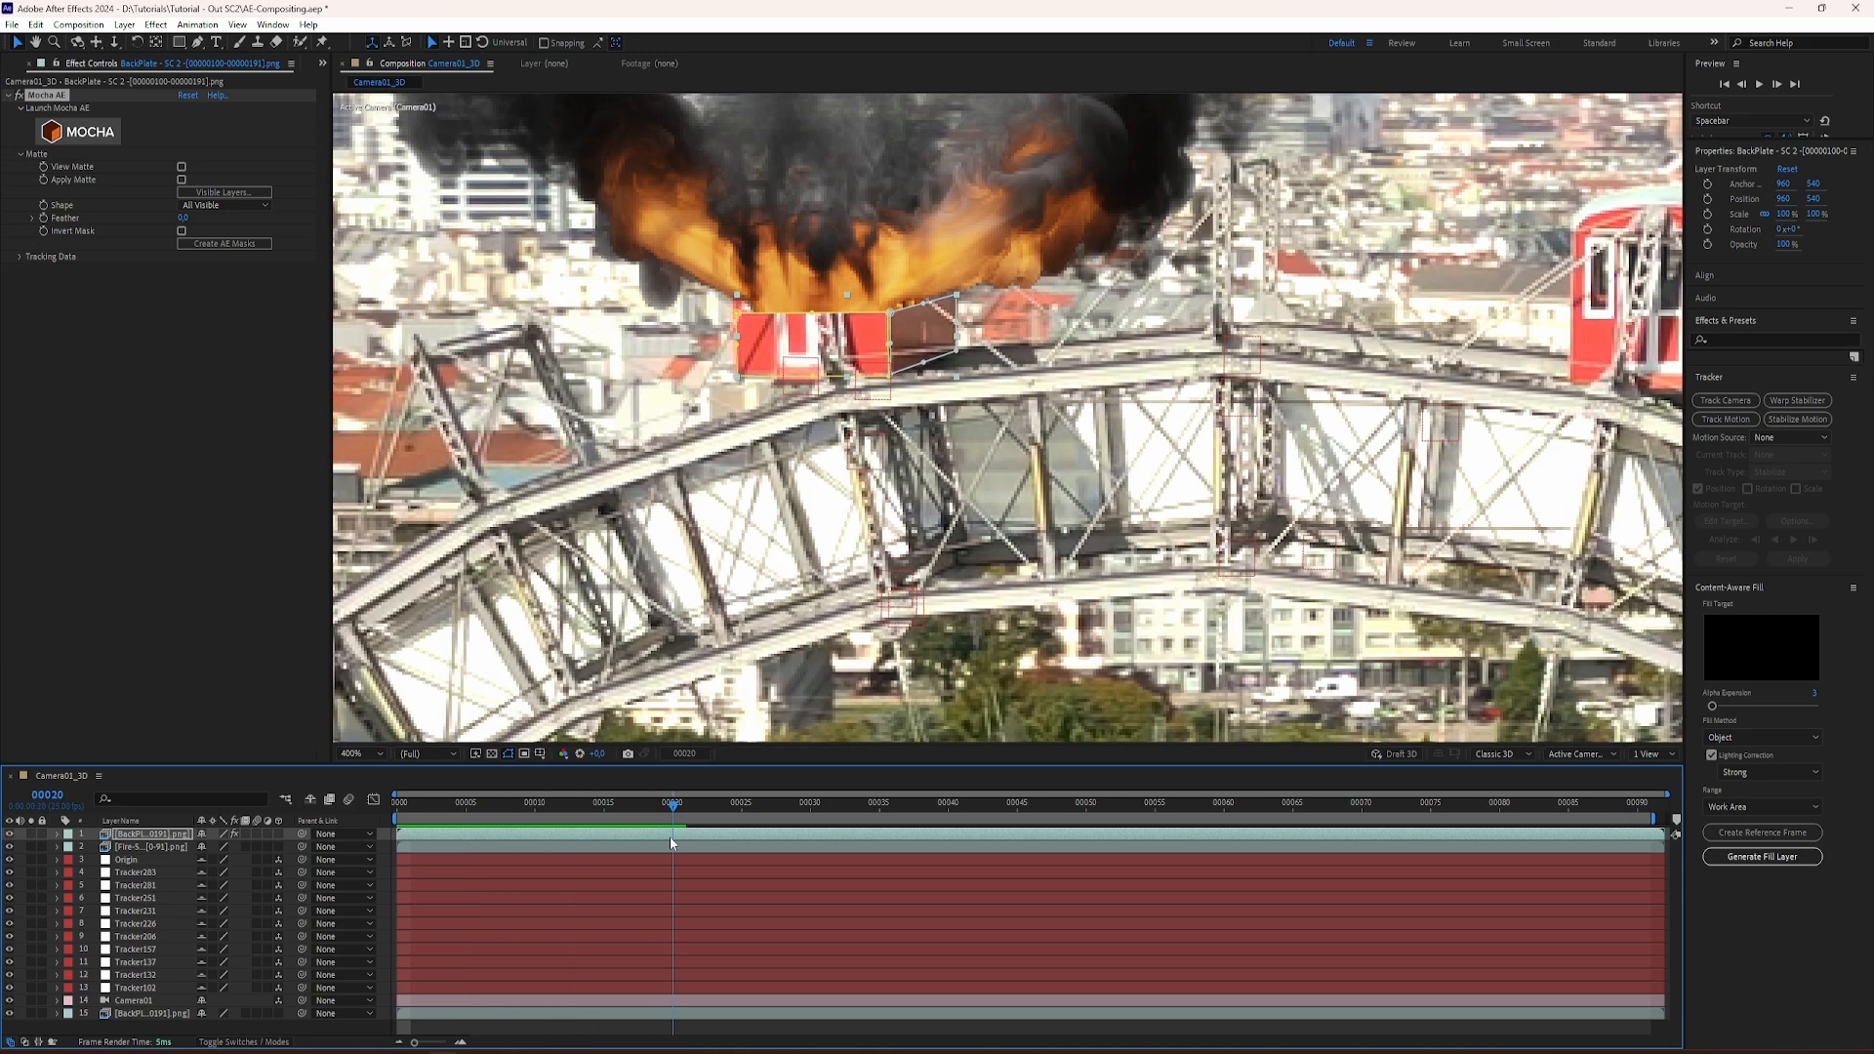
left_click(507, 753)
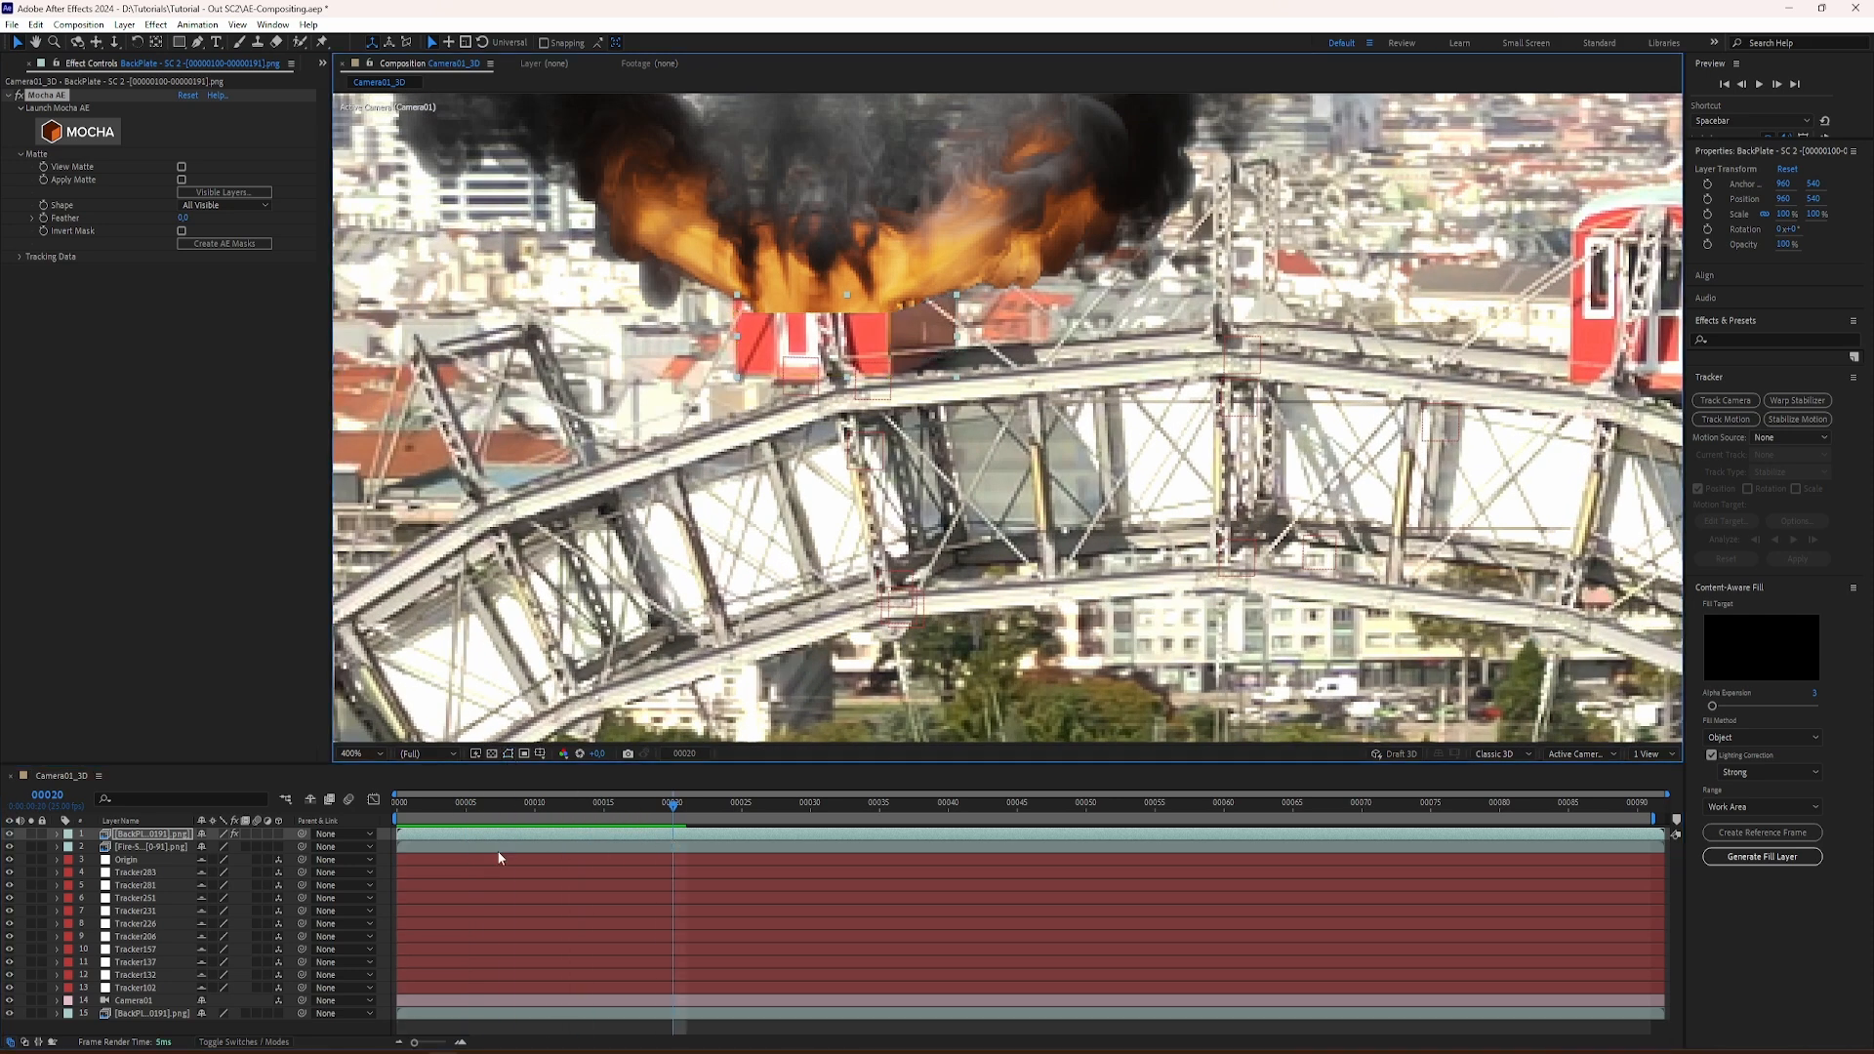
left_click_drag(674, 809, 808, 868)
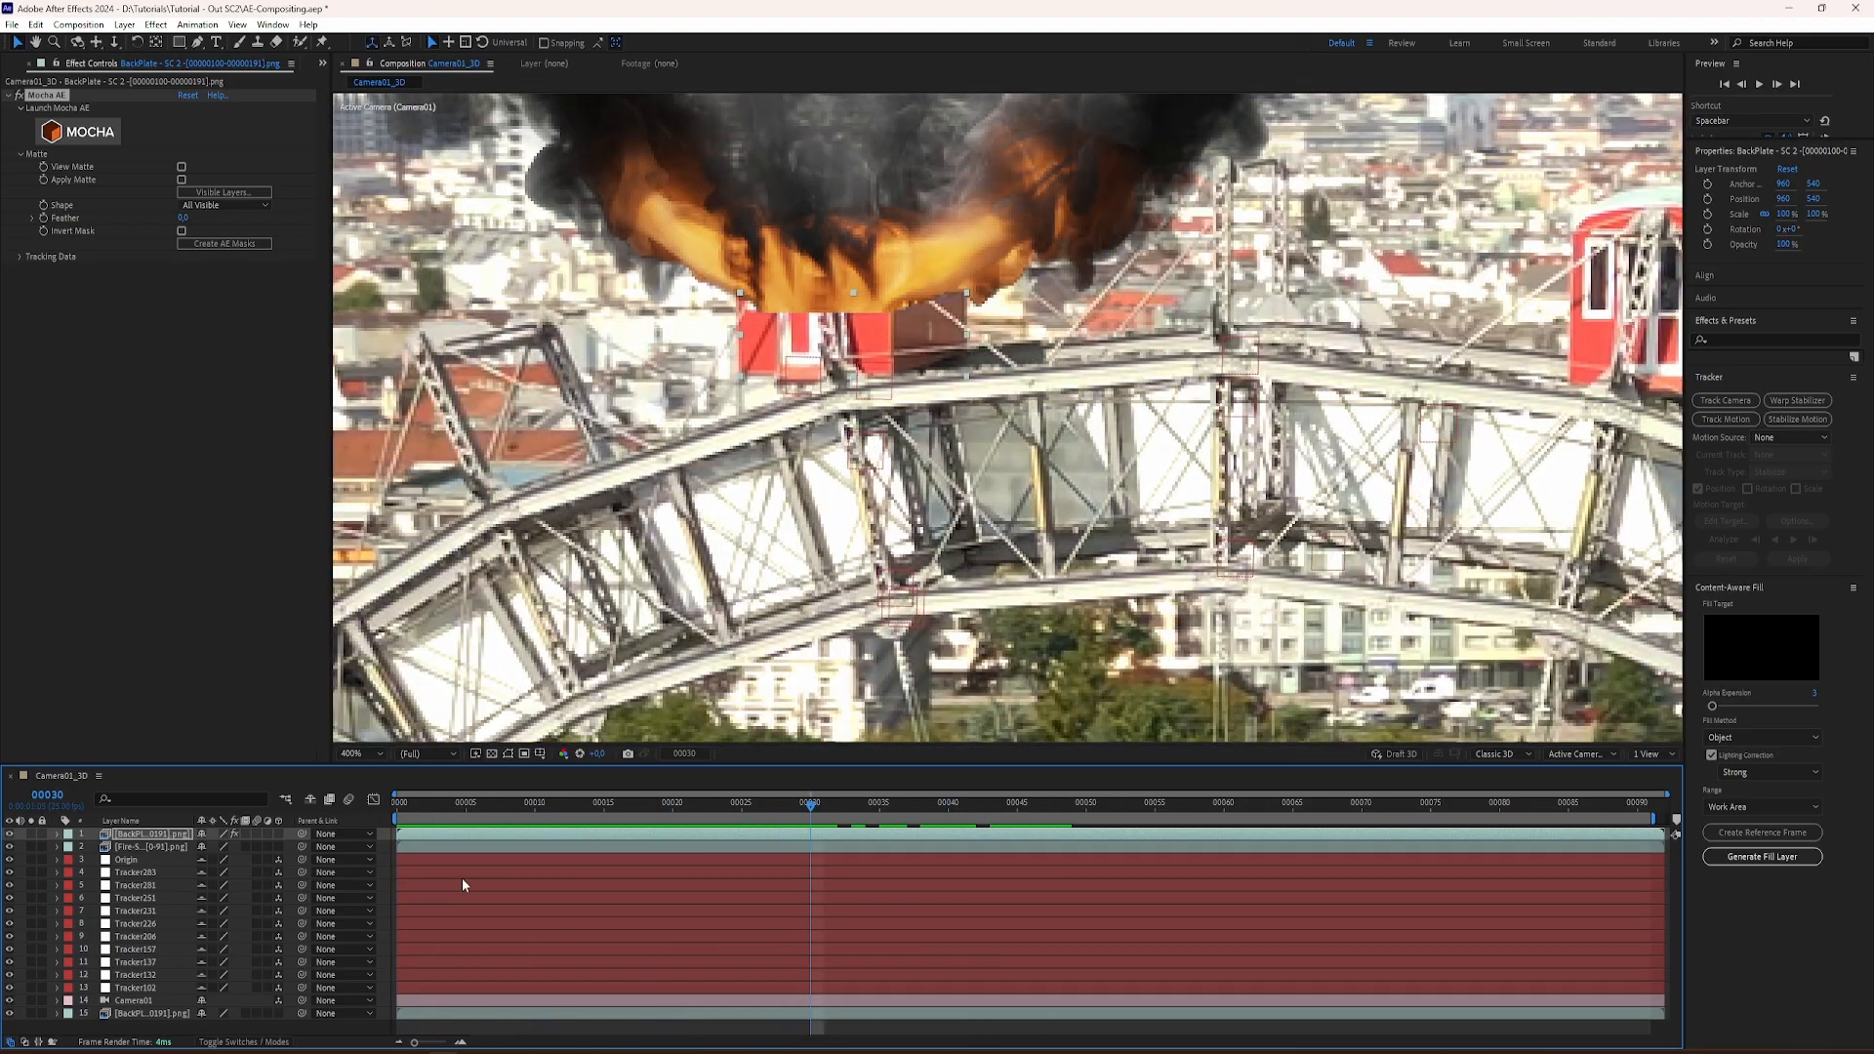
Step: Expand the top backplate layer's masks and the properties of its Layer 1 mask
left_click(57, 834)
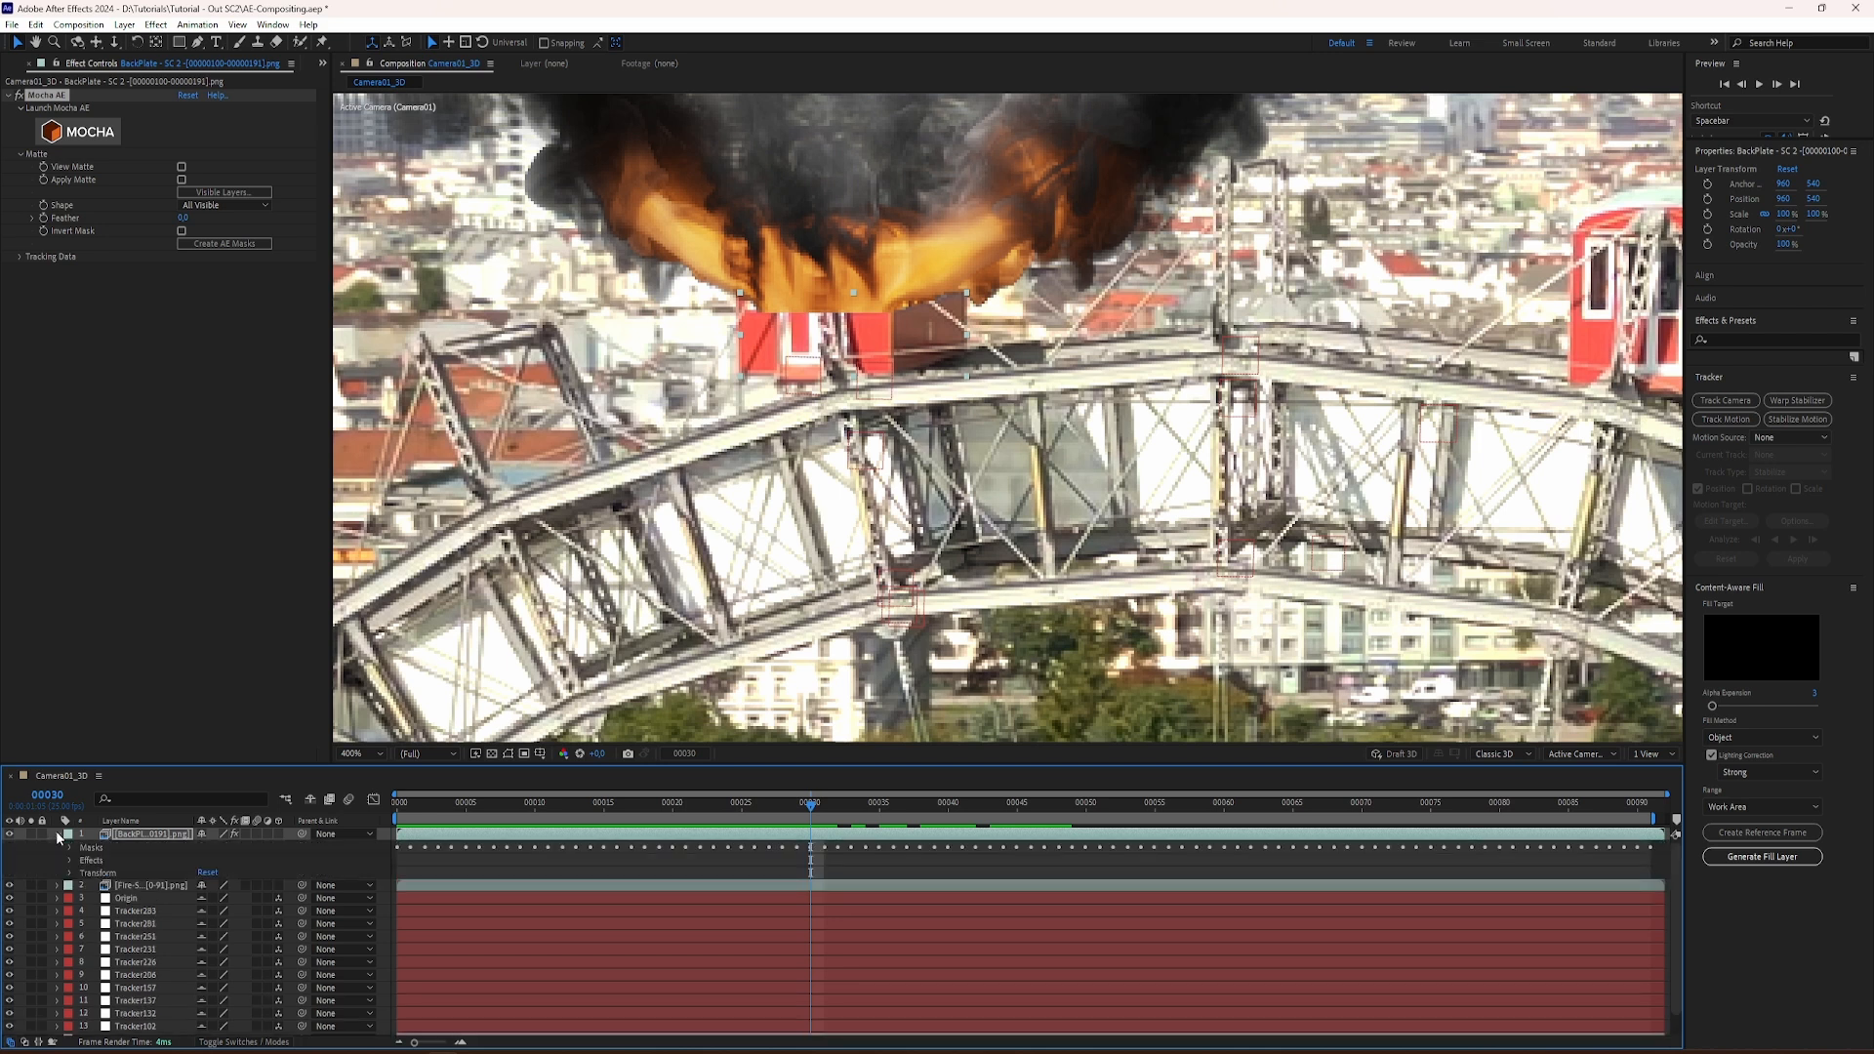
left_click(71, 859)
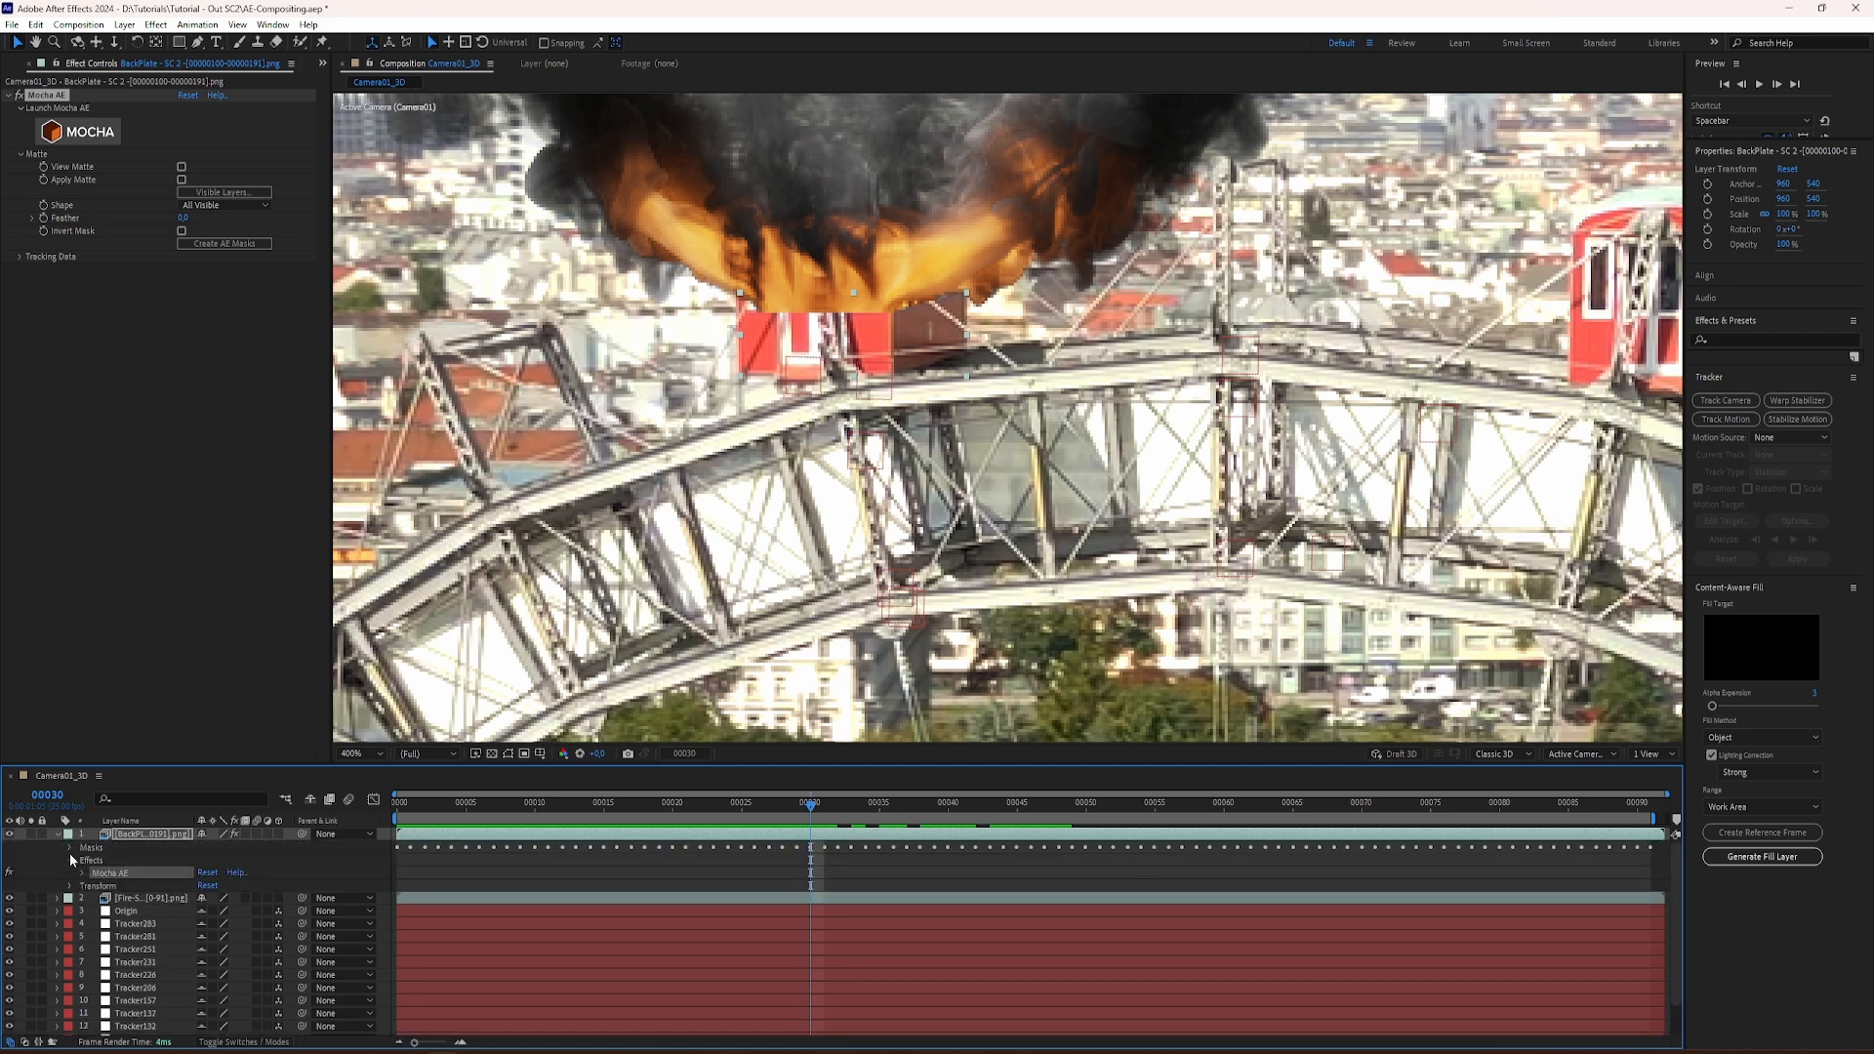
left_click(70, 848)
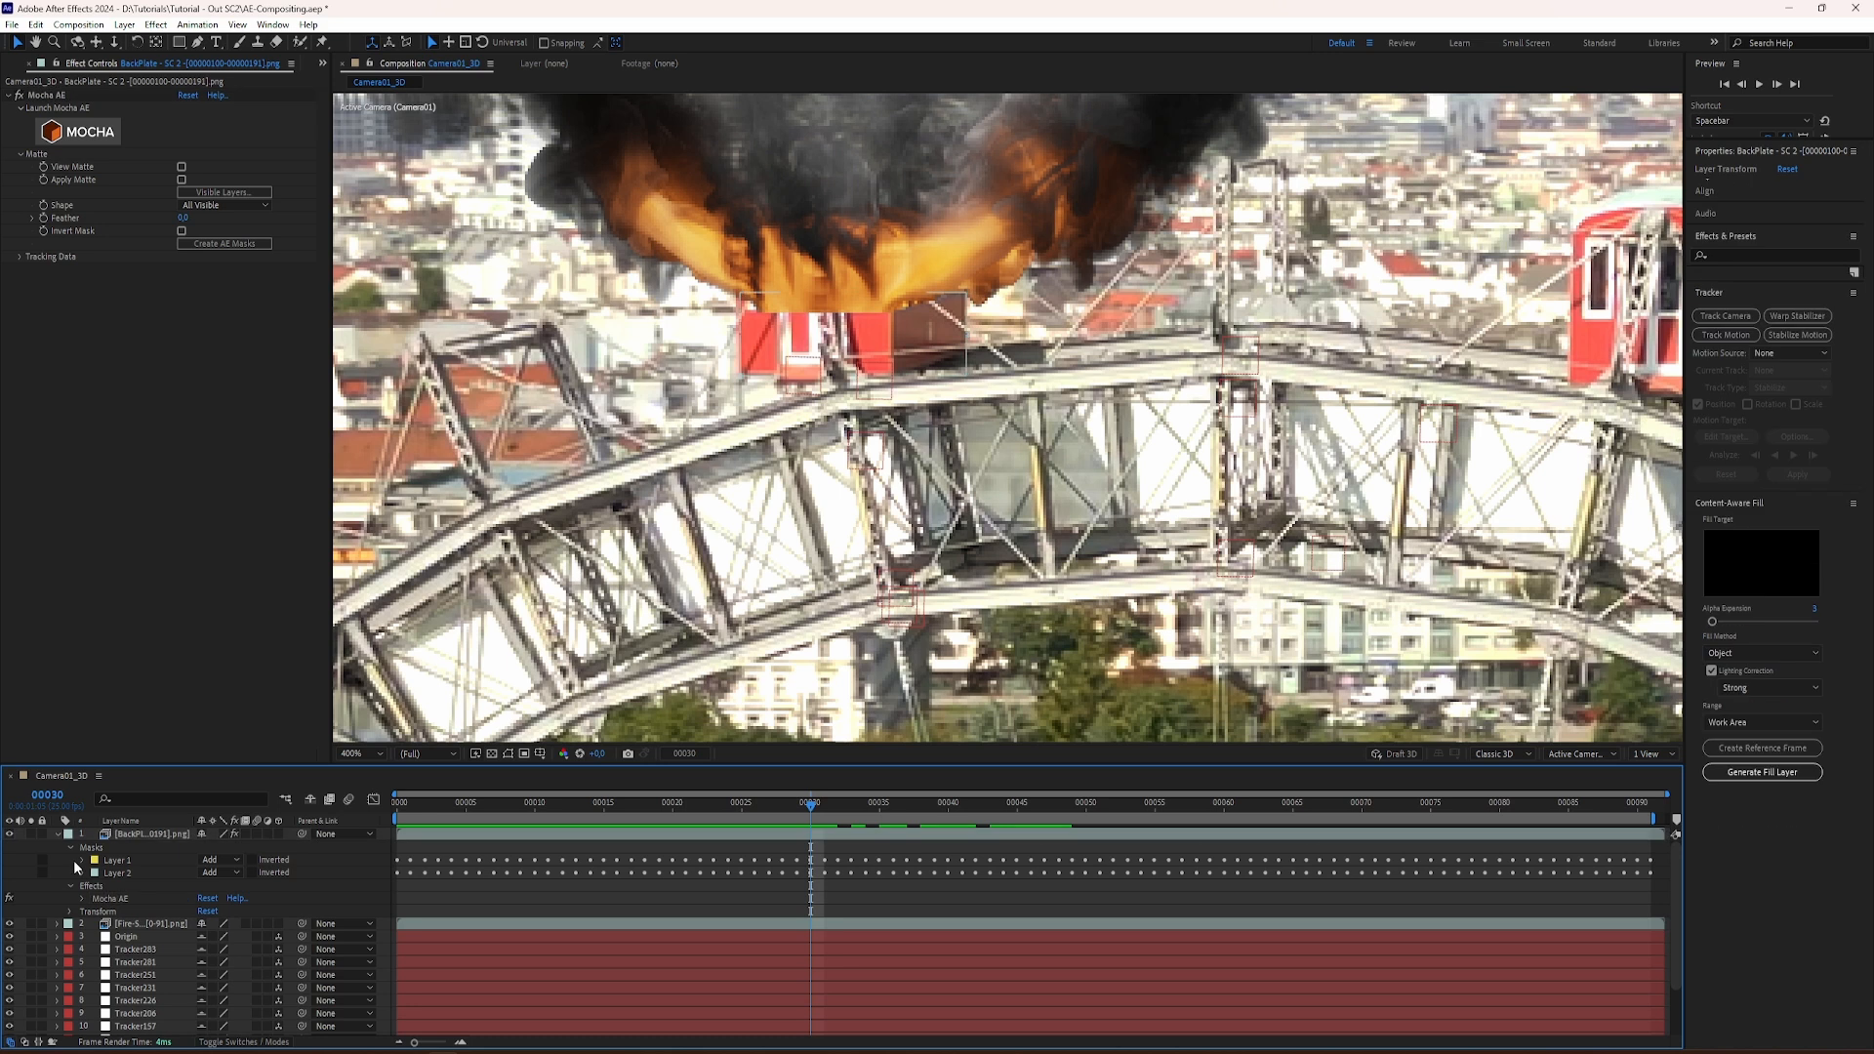
left_click(83, 860)
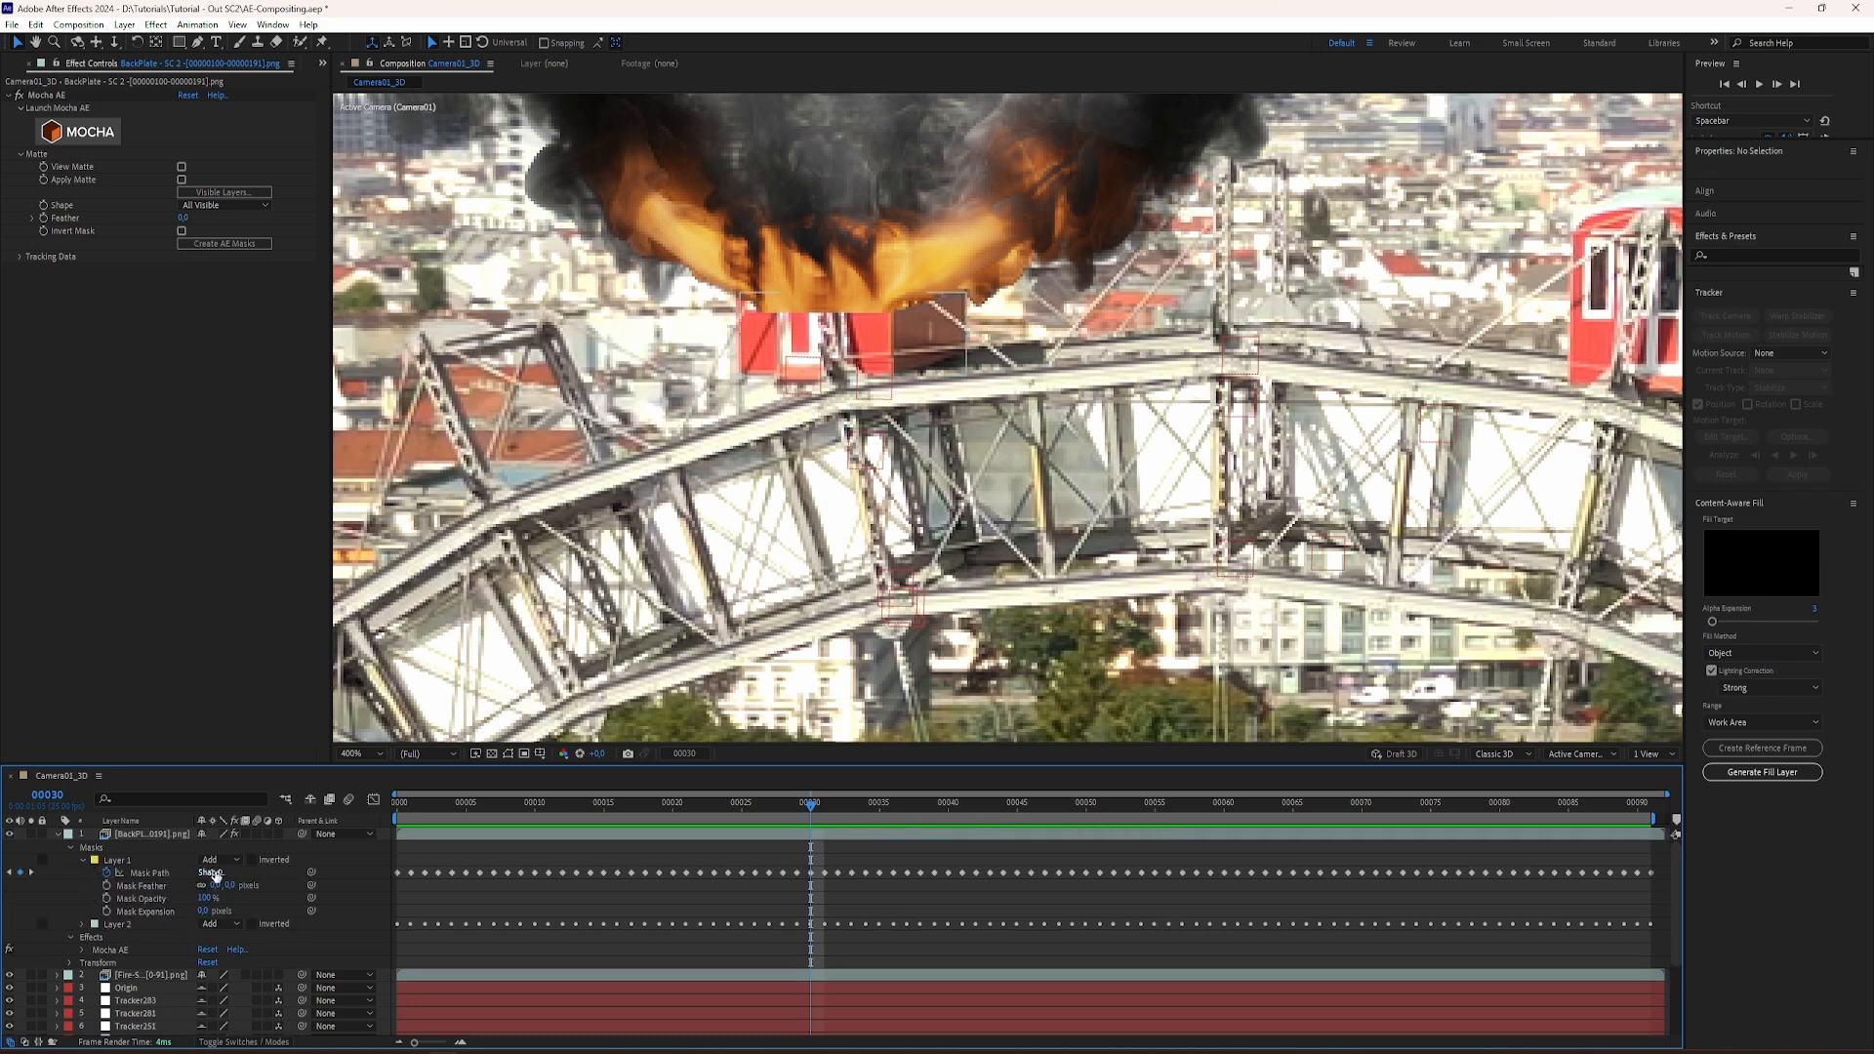
Step: Try the Layer 1 mask with its mode at None and restore it to Add
left_click(220, 860)
left_click(227, 878)
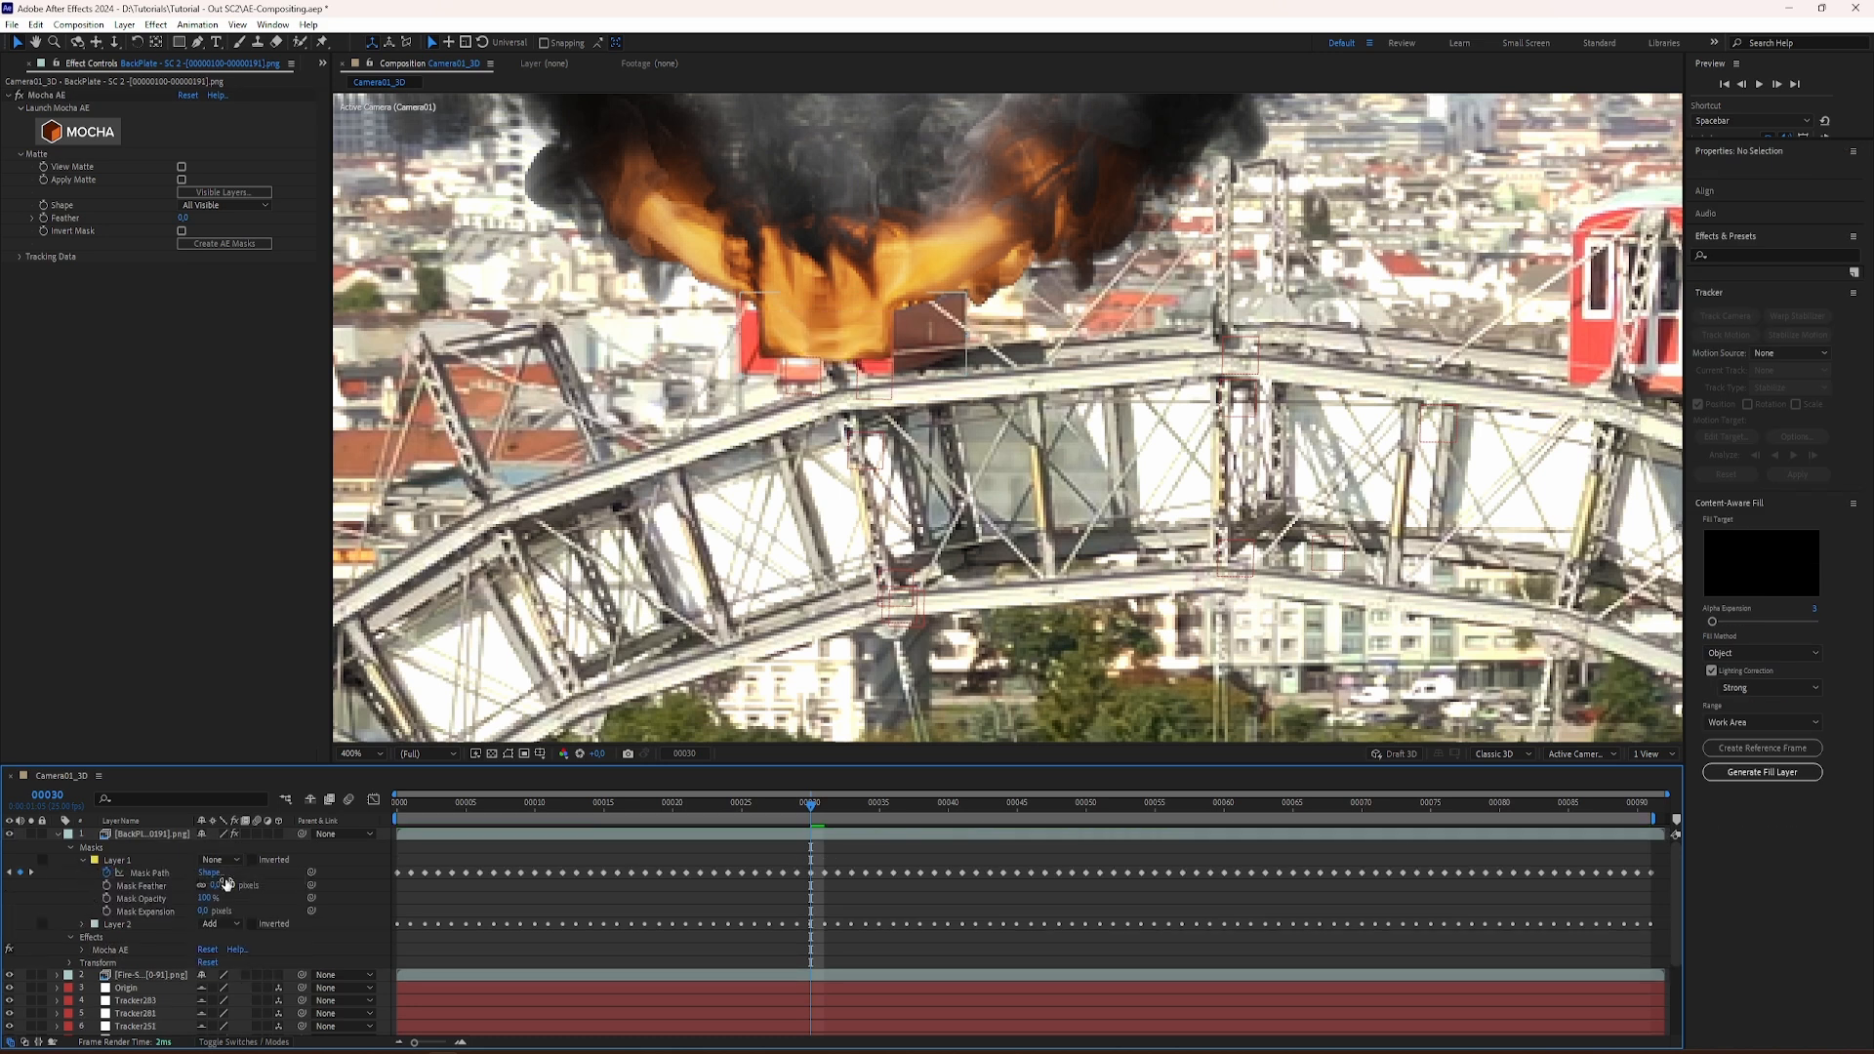
left_click(220, 861)
left_click(228, 892)
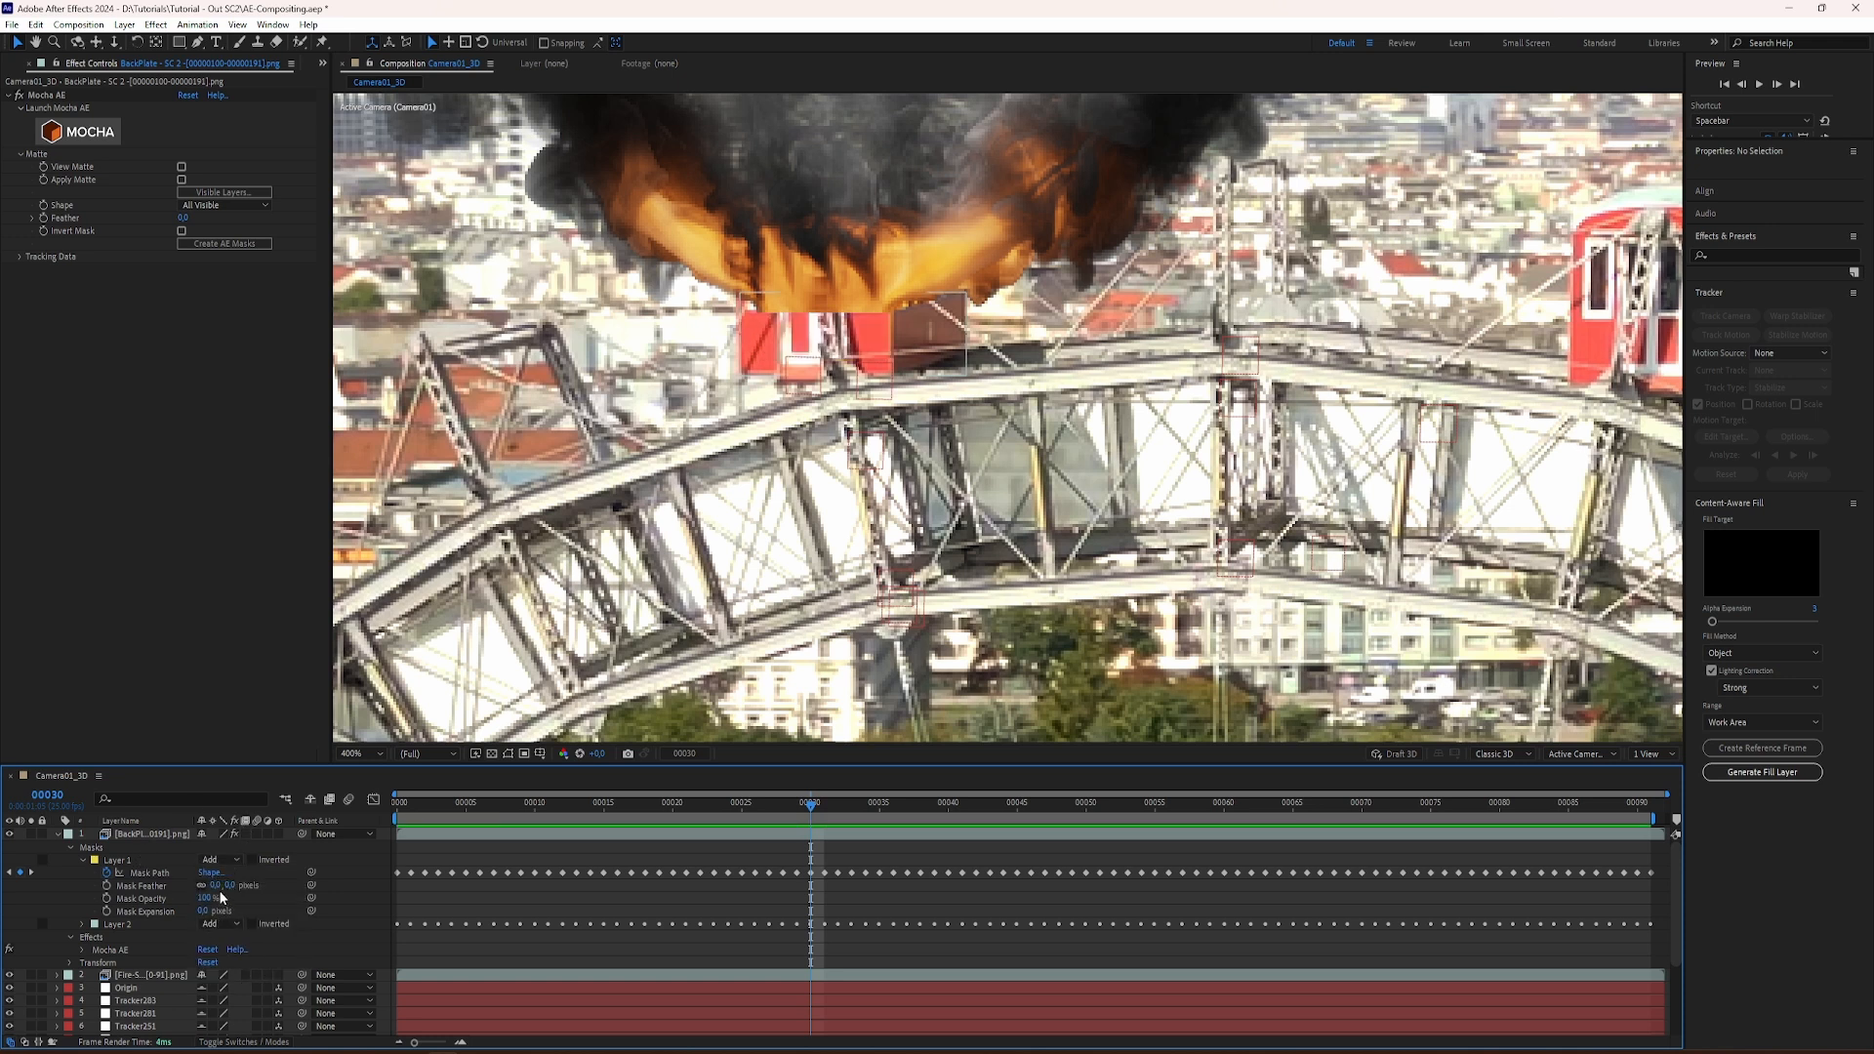
Step: Feather the Layer 1 mask by 14 pixels and the Layer 2 mask by 9 pixels
left_click_drag(213, 885, 223, 884)
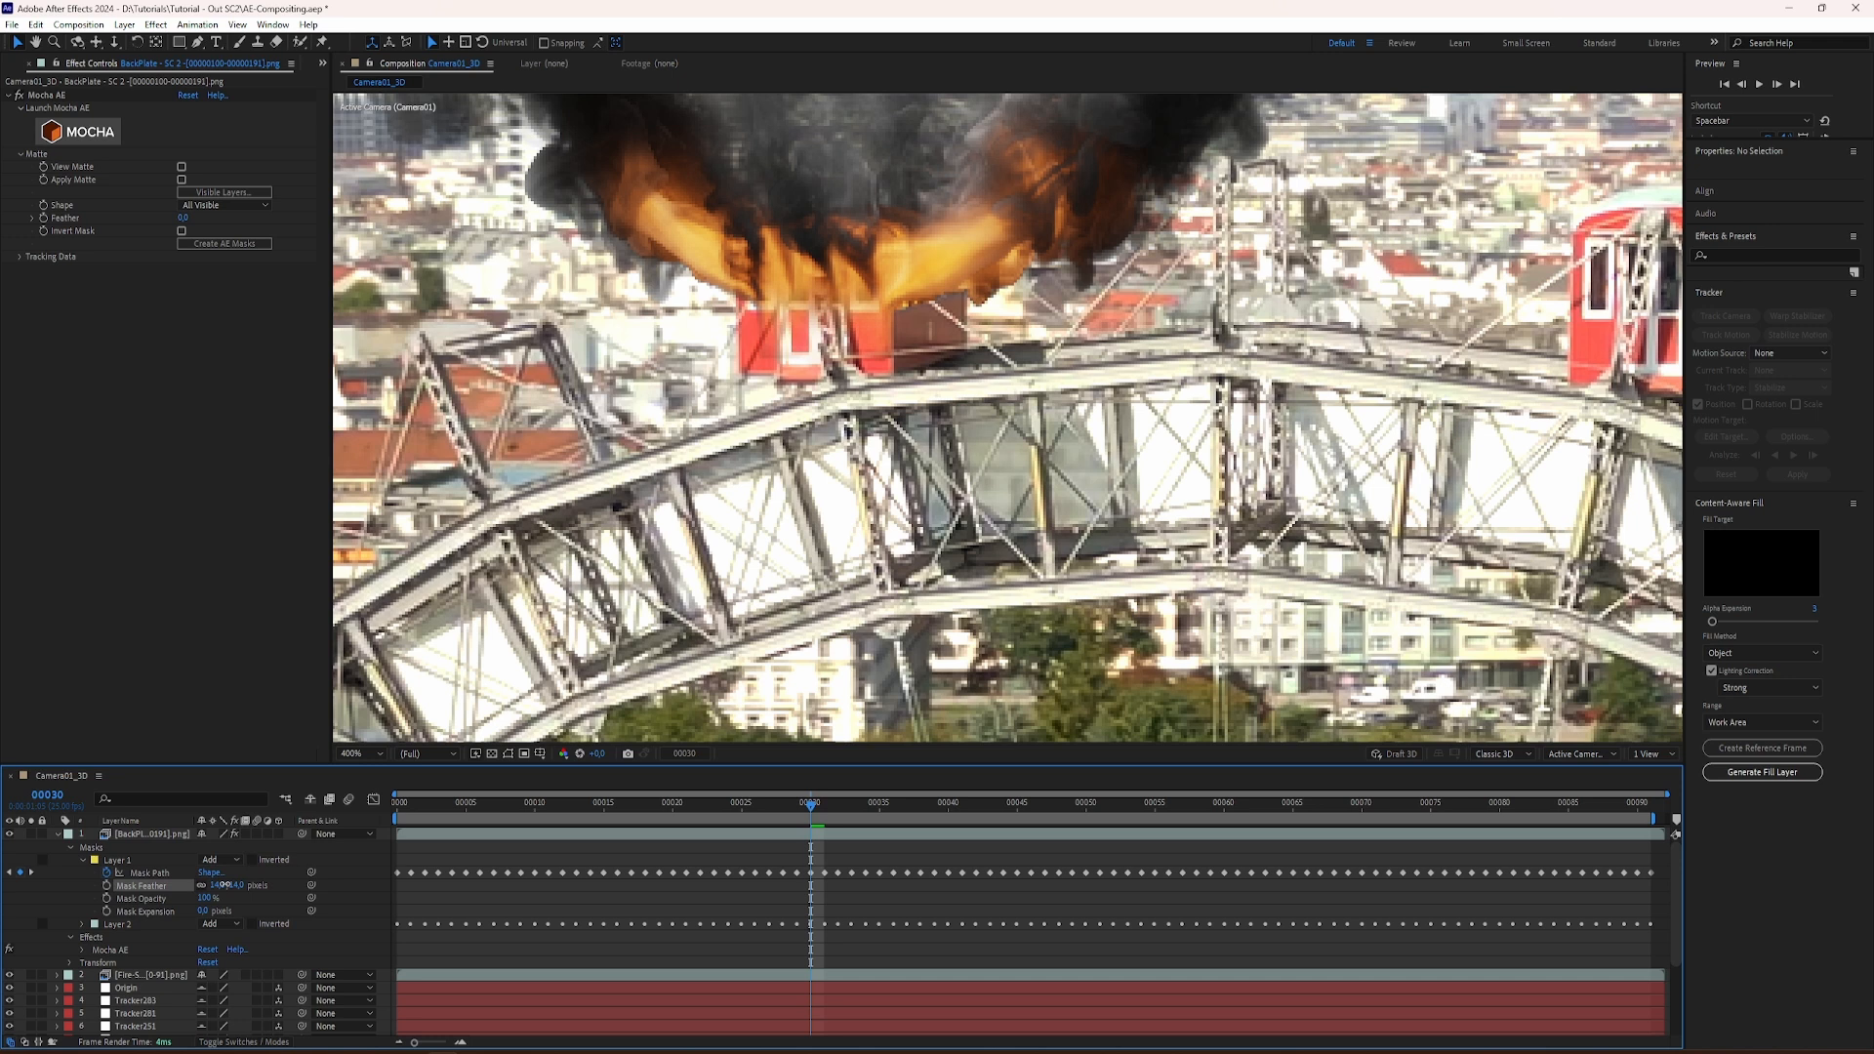
left_click_drag(225, 884, 225, 885)
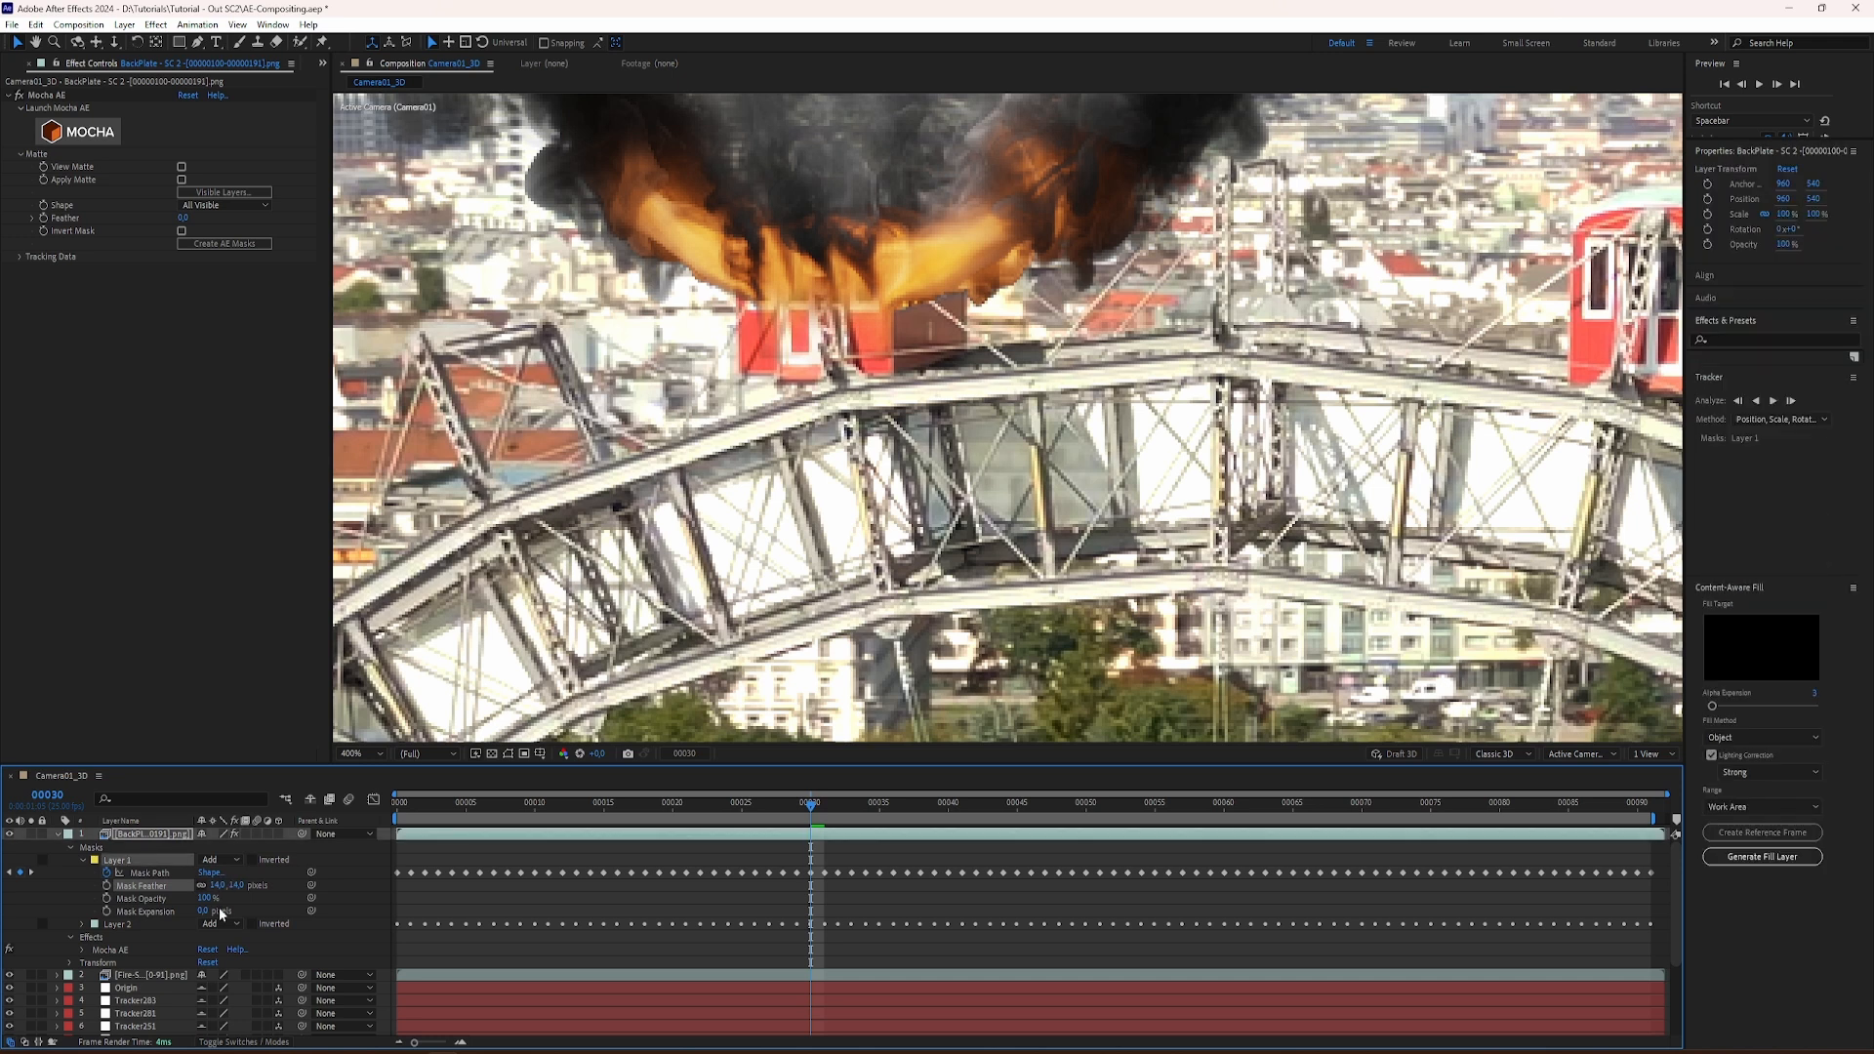
left_click(83, 925)
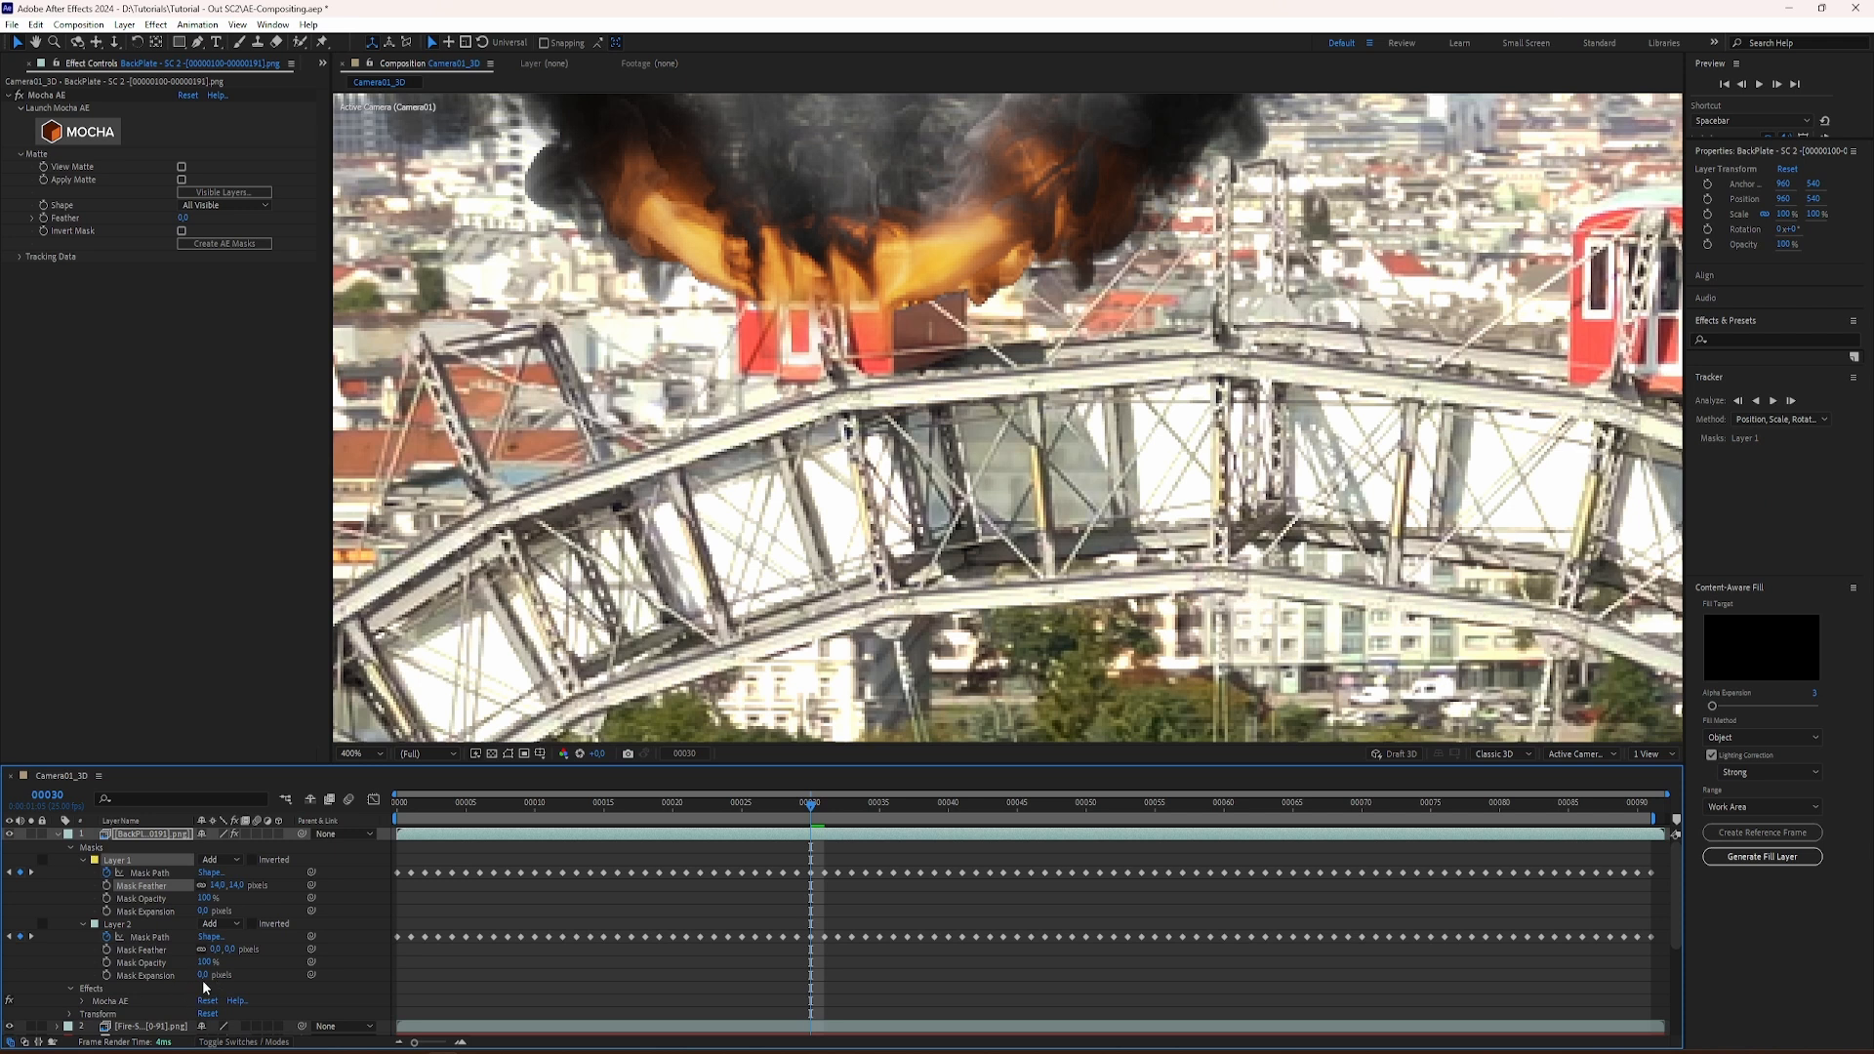
left_click_drag(216, 953, 223, 951)
Step: Play the composition from frame 0, up close and wider, to check the feathered masks around the burning gondola
left_click_drag(533, 806, 370, 822)
key("space")
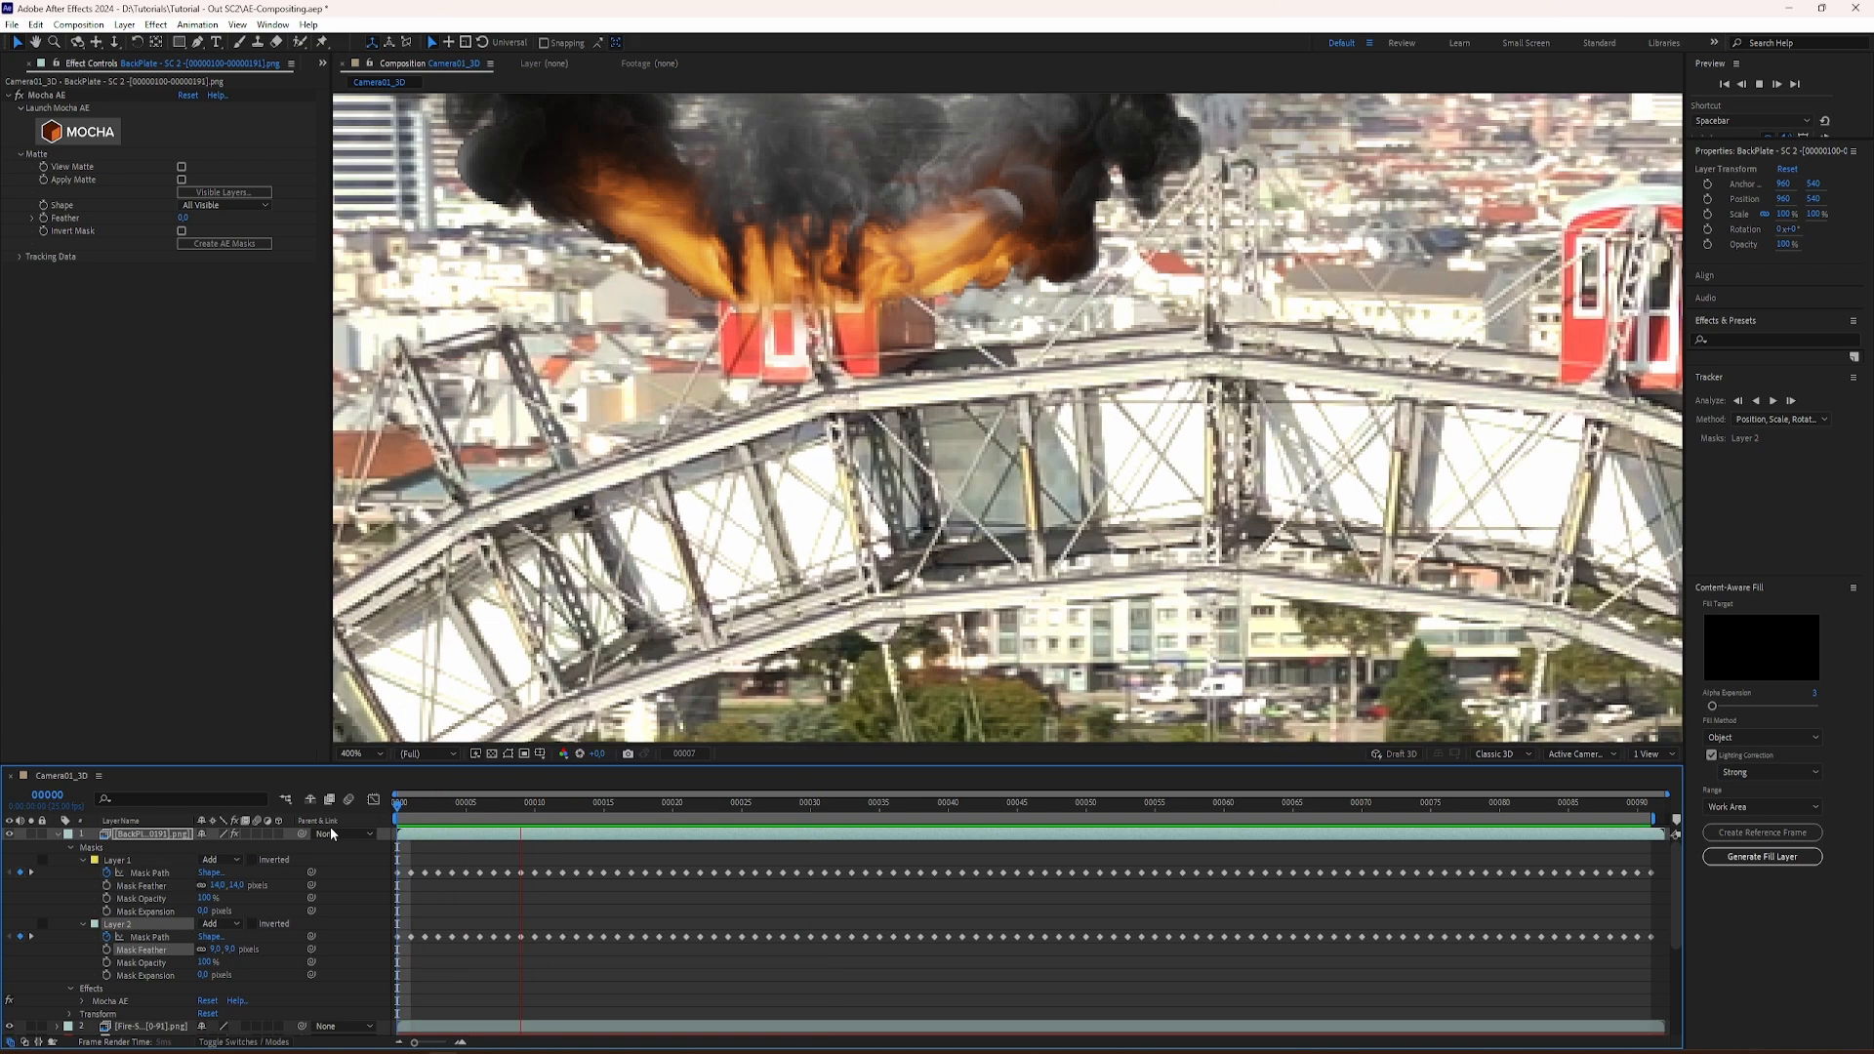
key("space")
scroll(626, 520, "down", 2)
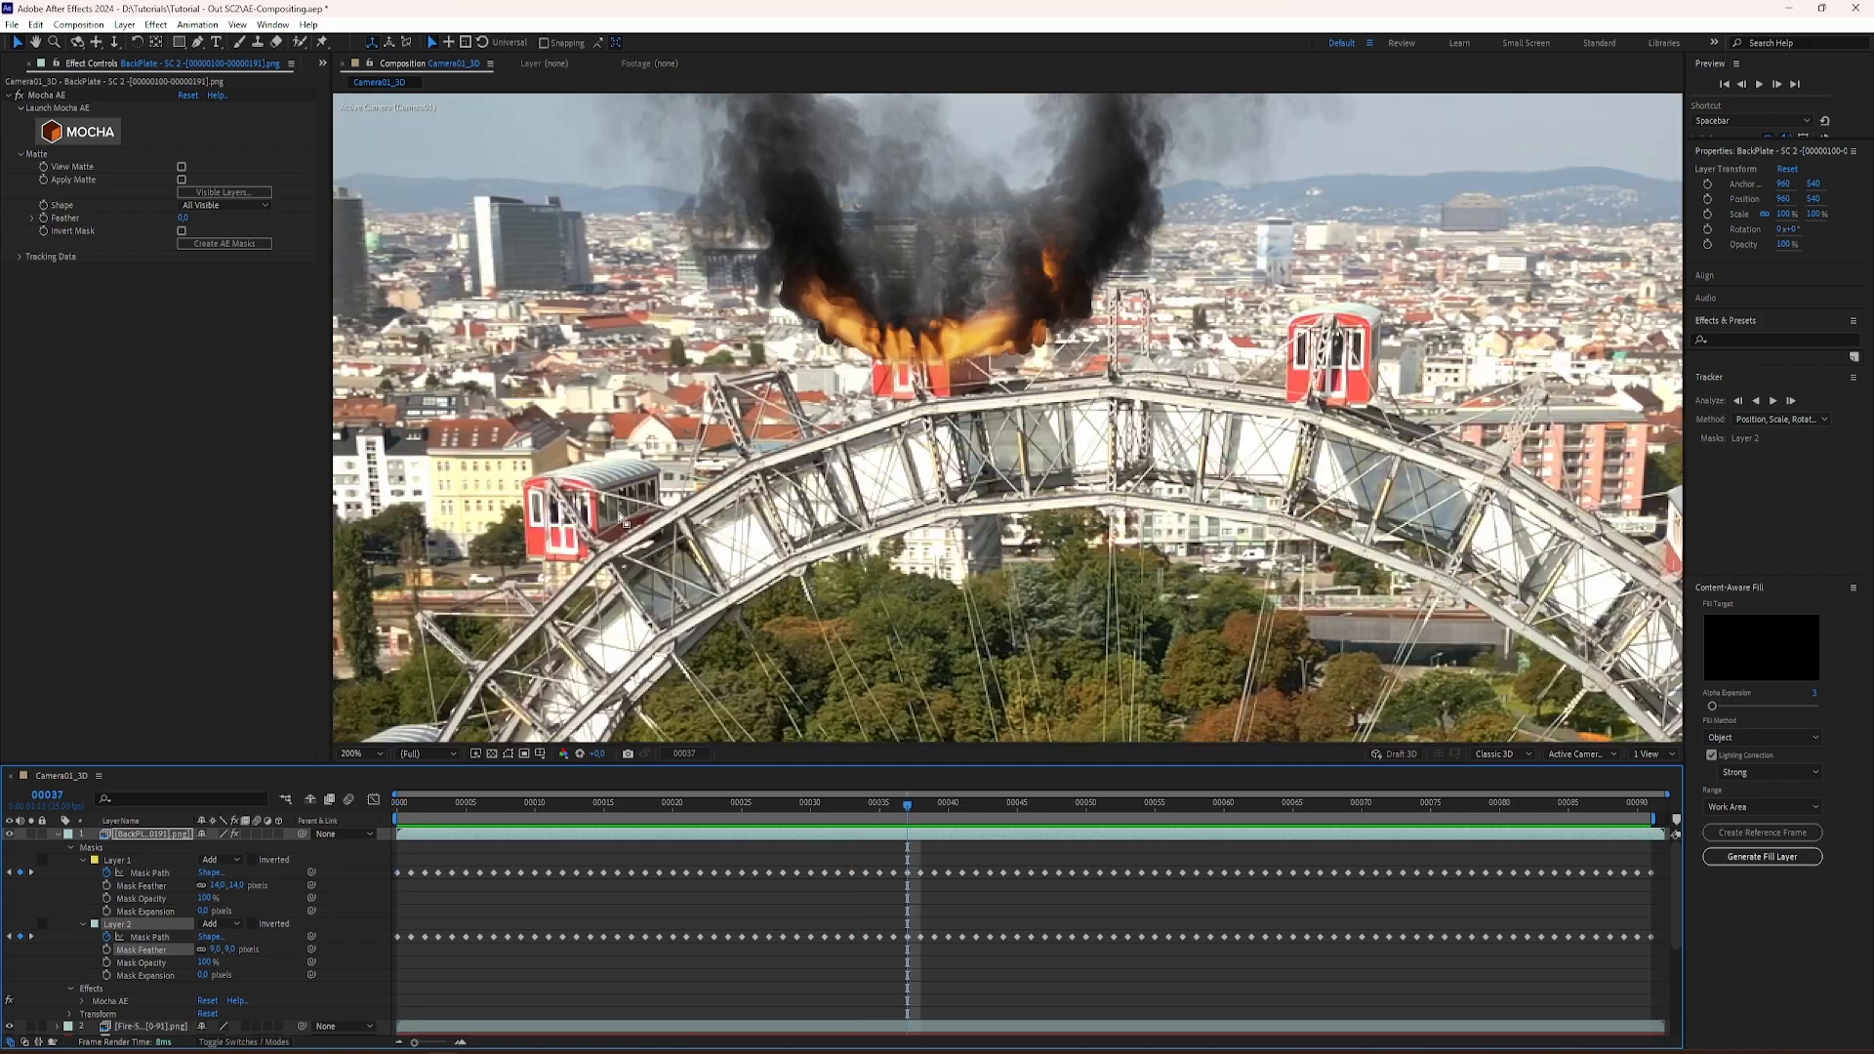
key("space")
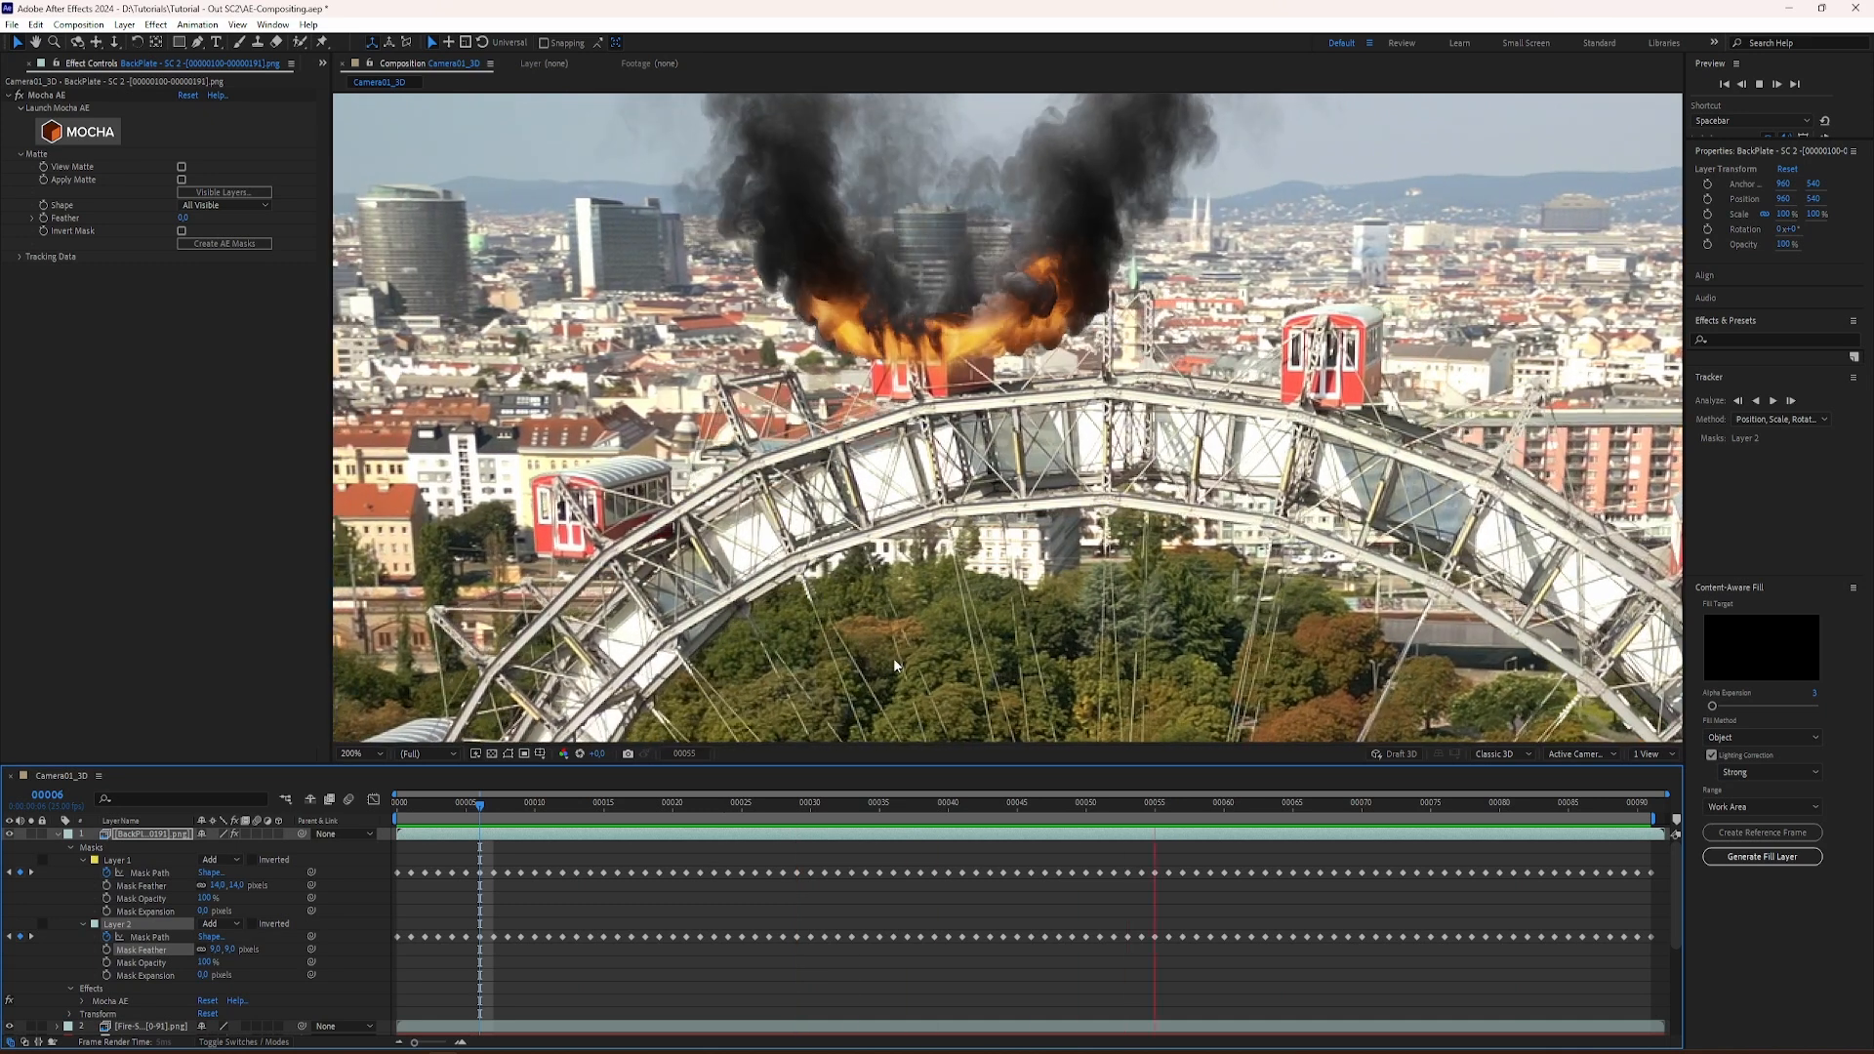
key("space")
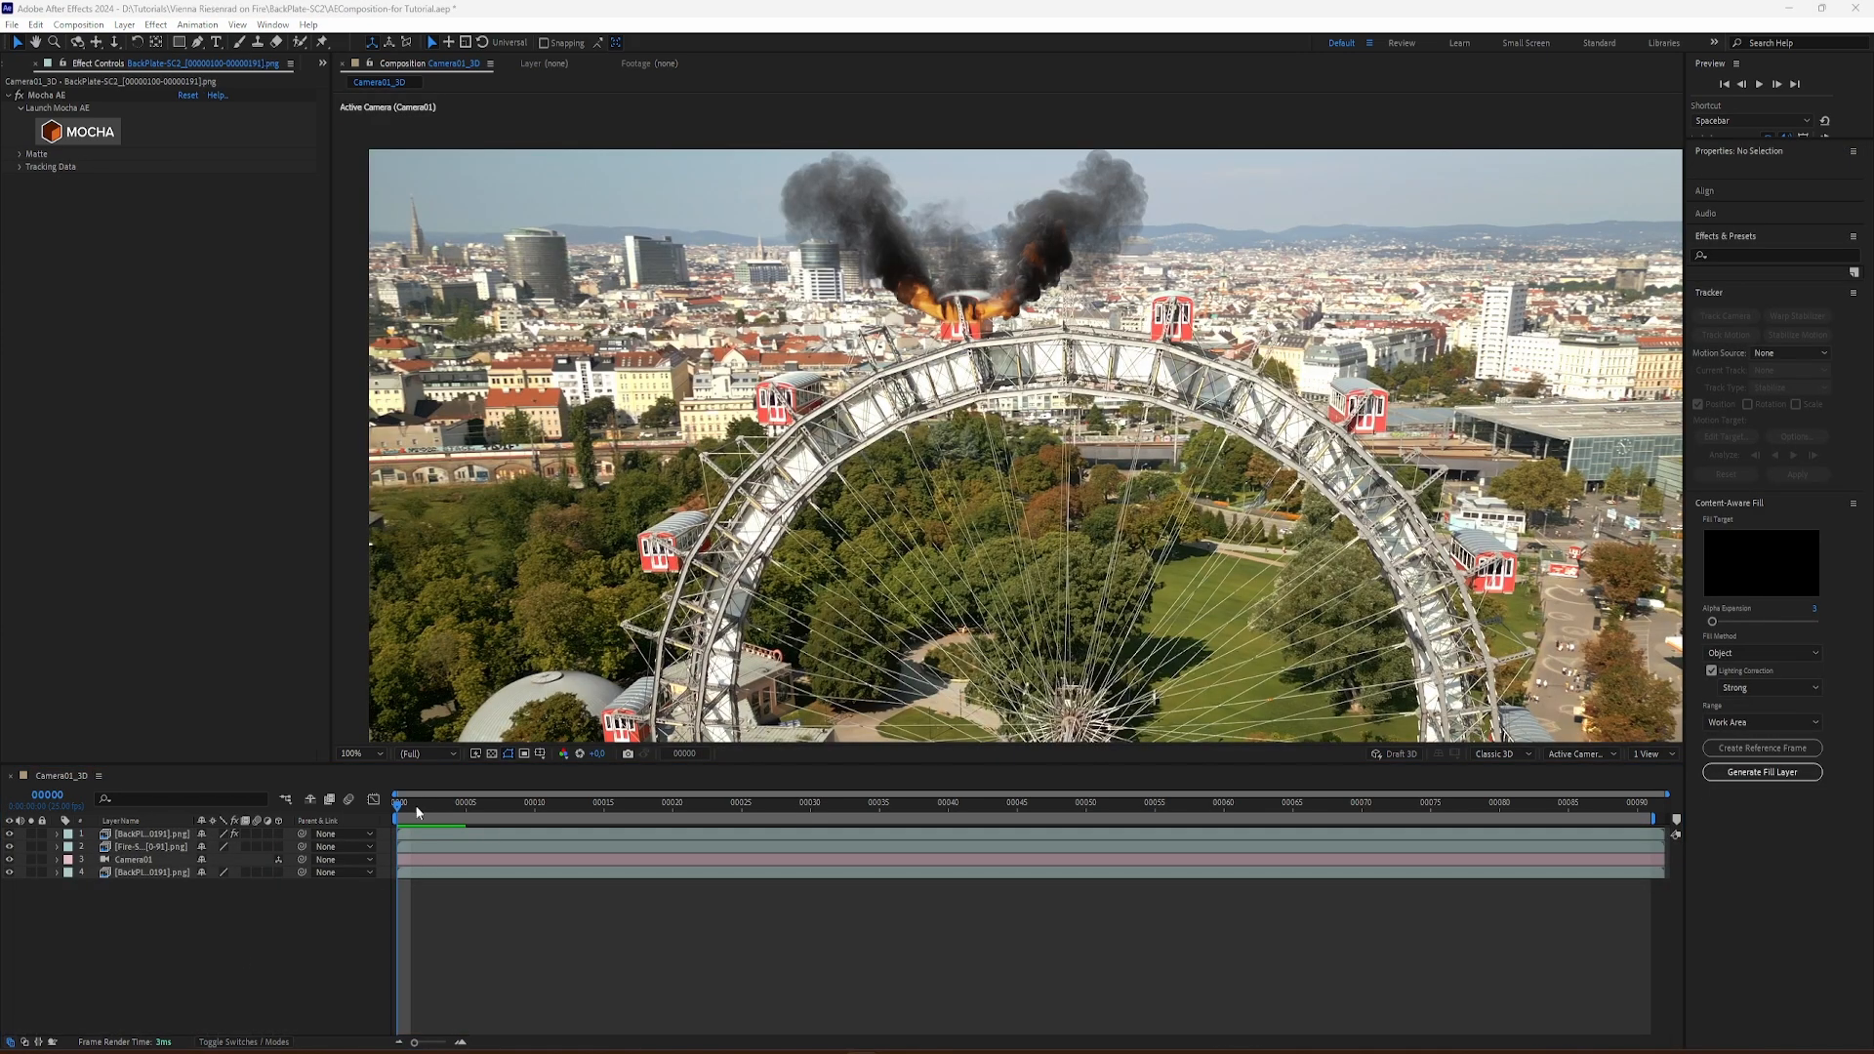
Step: Switch to the AEComposition for Tutorial project and open the top backplate layer's masks in Mocha AE
left_click_drag(418, 811, 438, 848)
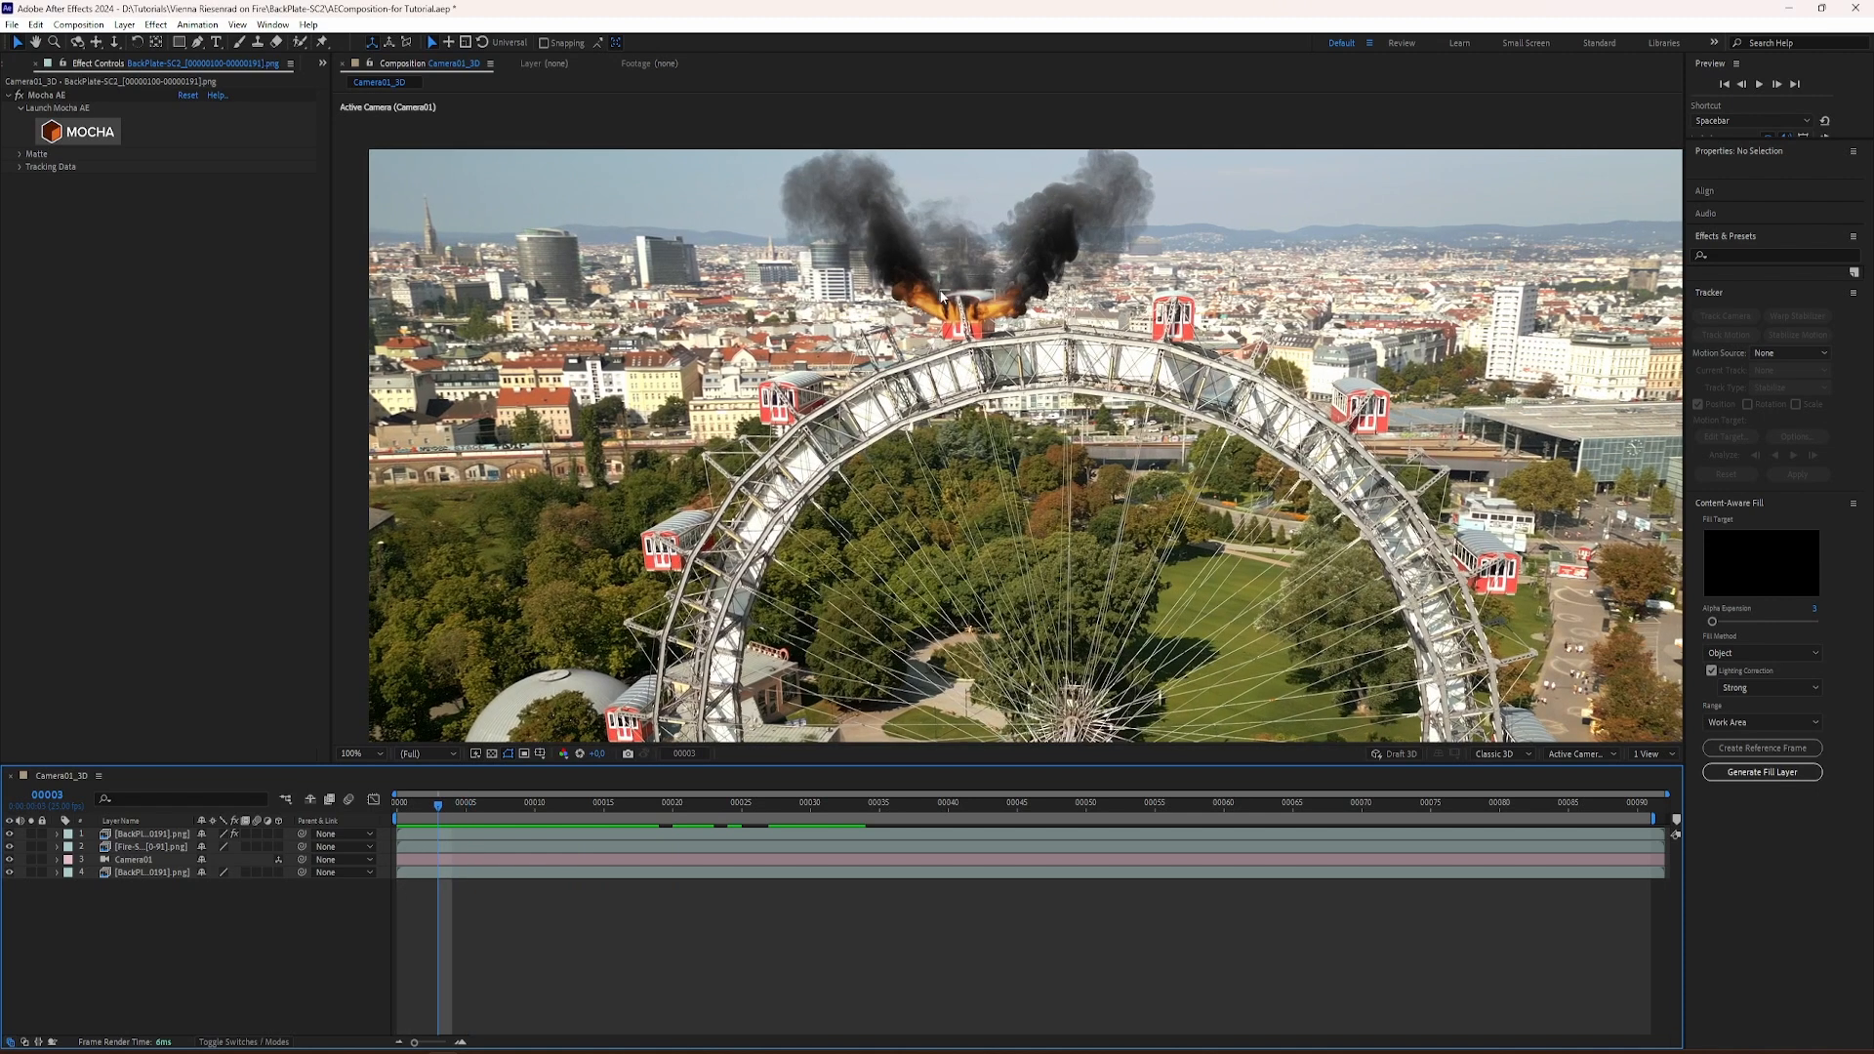
left_click(155, 835)
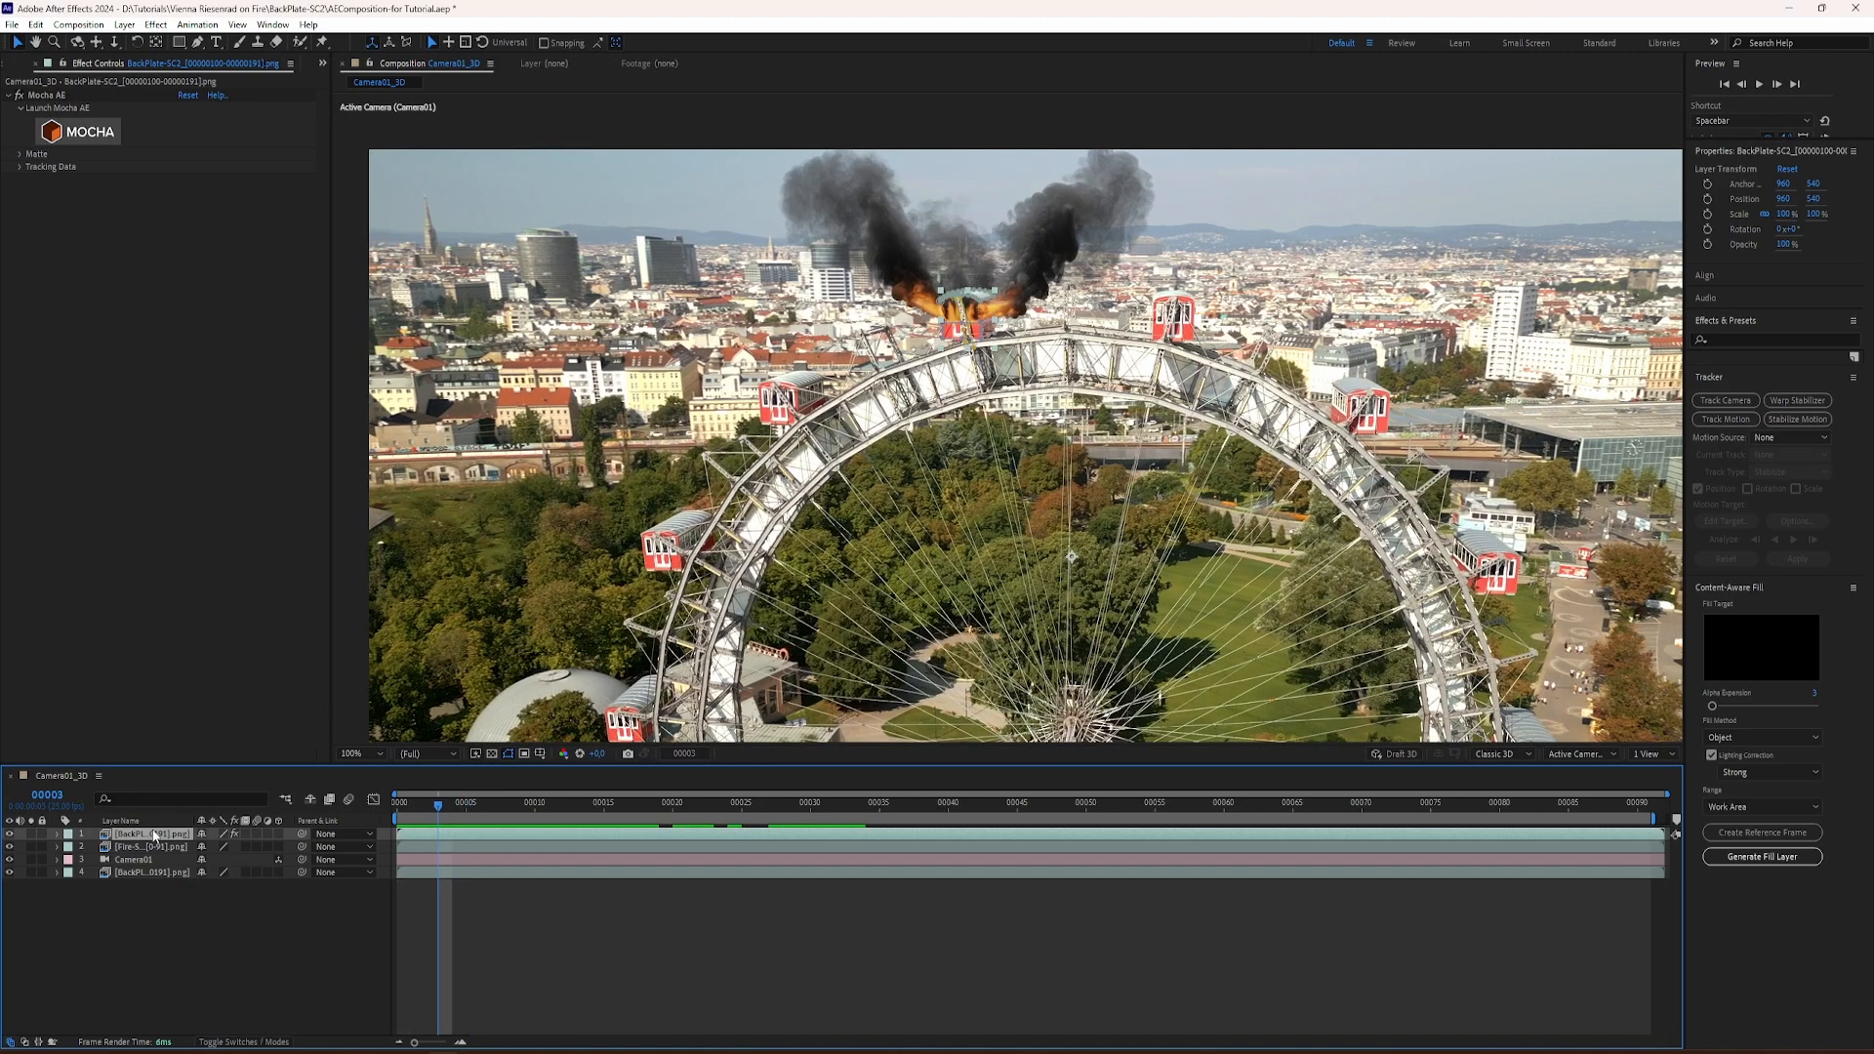
left_click(78, 130)
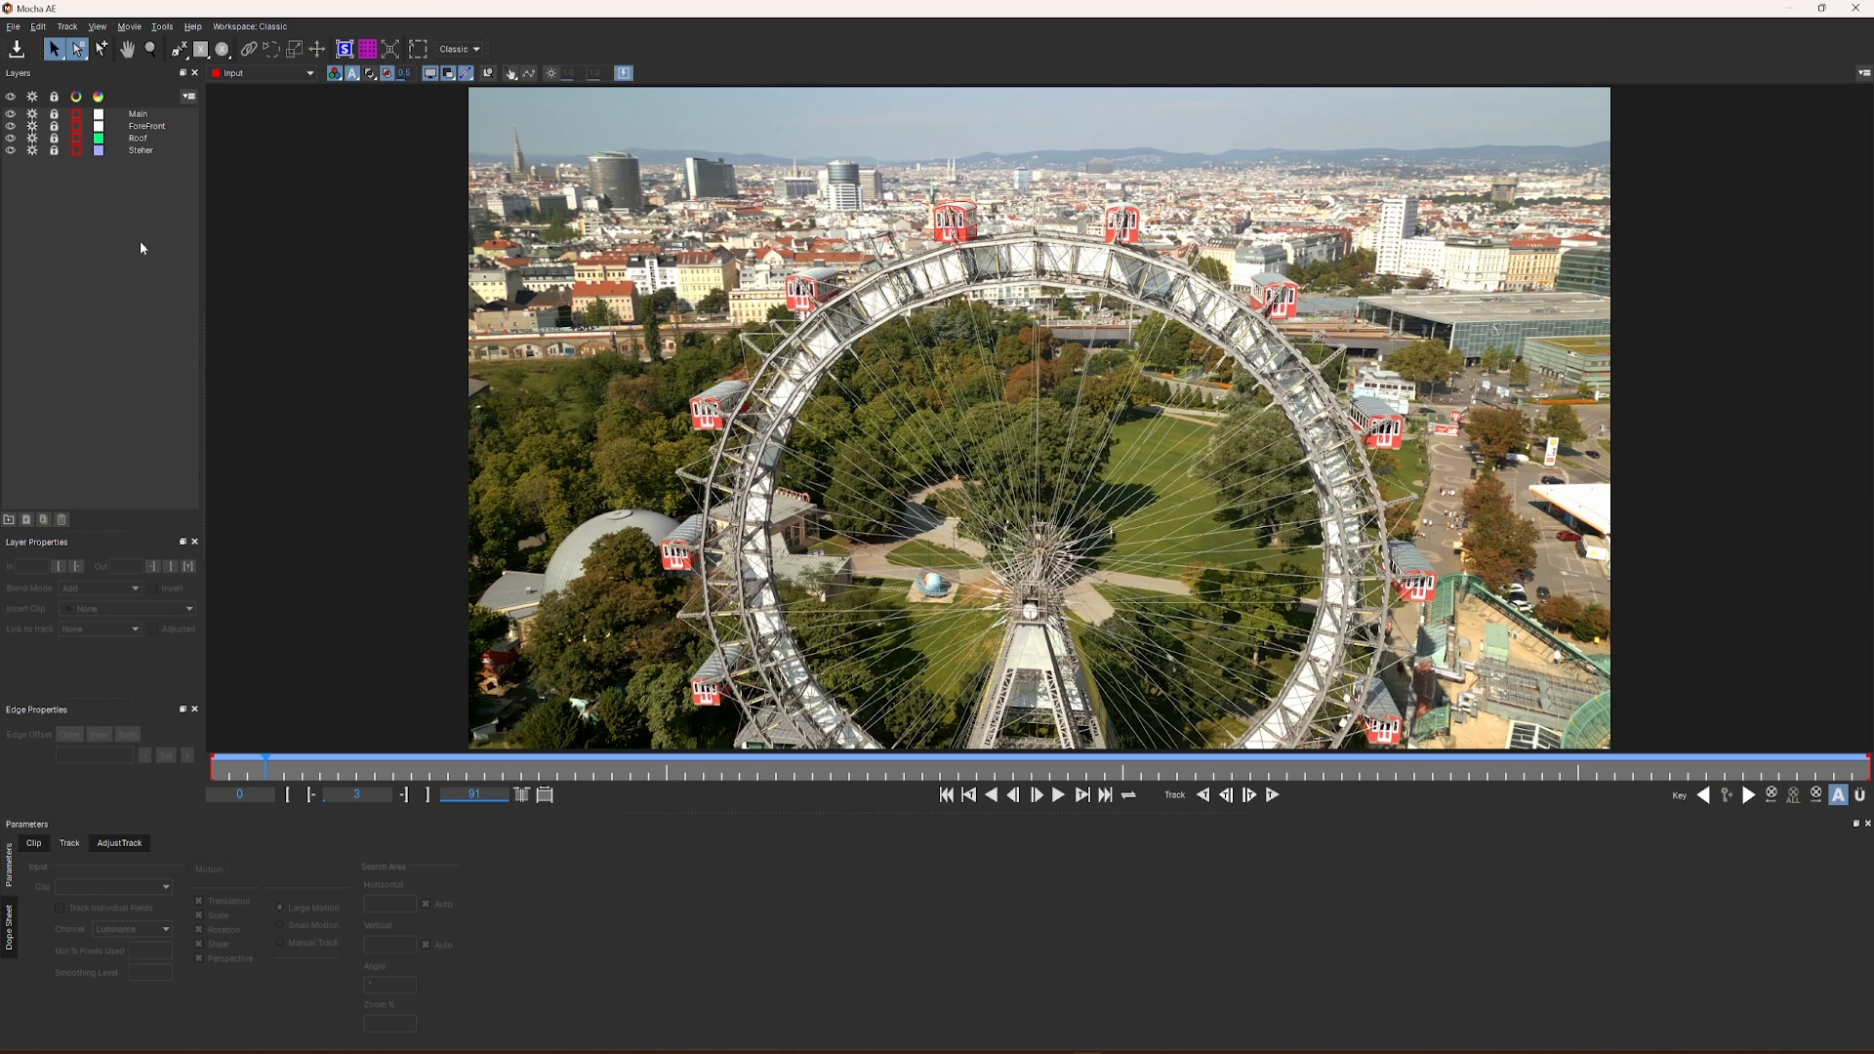
Step: Examine the Roof layer's tracked matte on the gondola by displaying its colored fill and playing the clip from frame 0
left_click(431, 771)
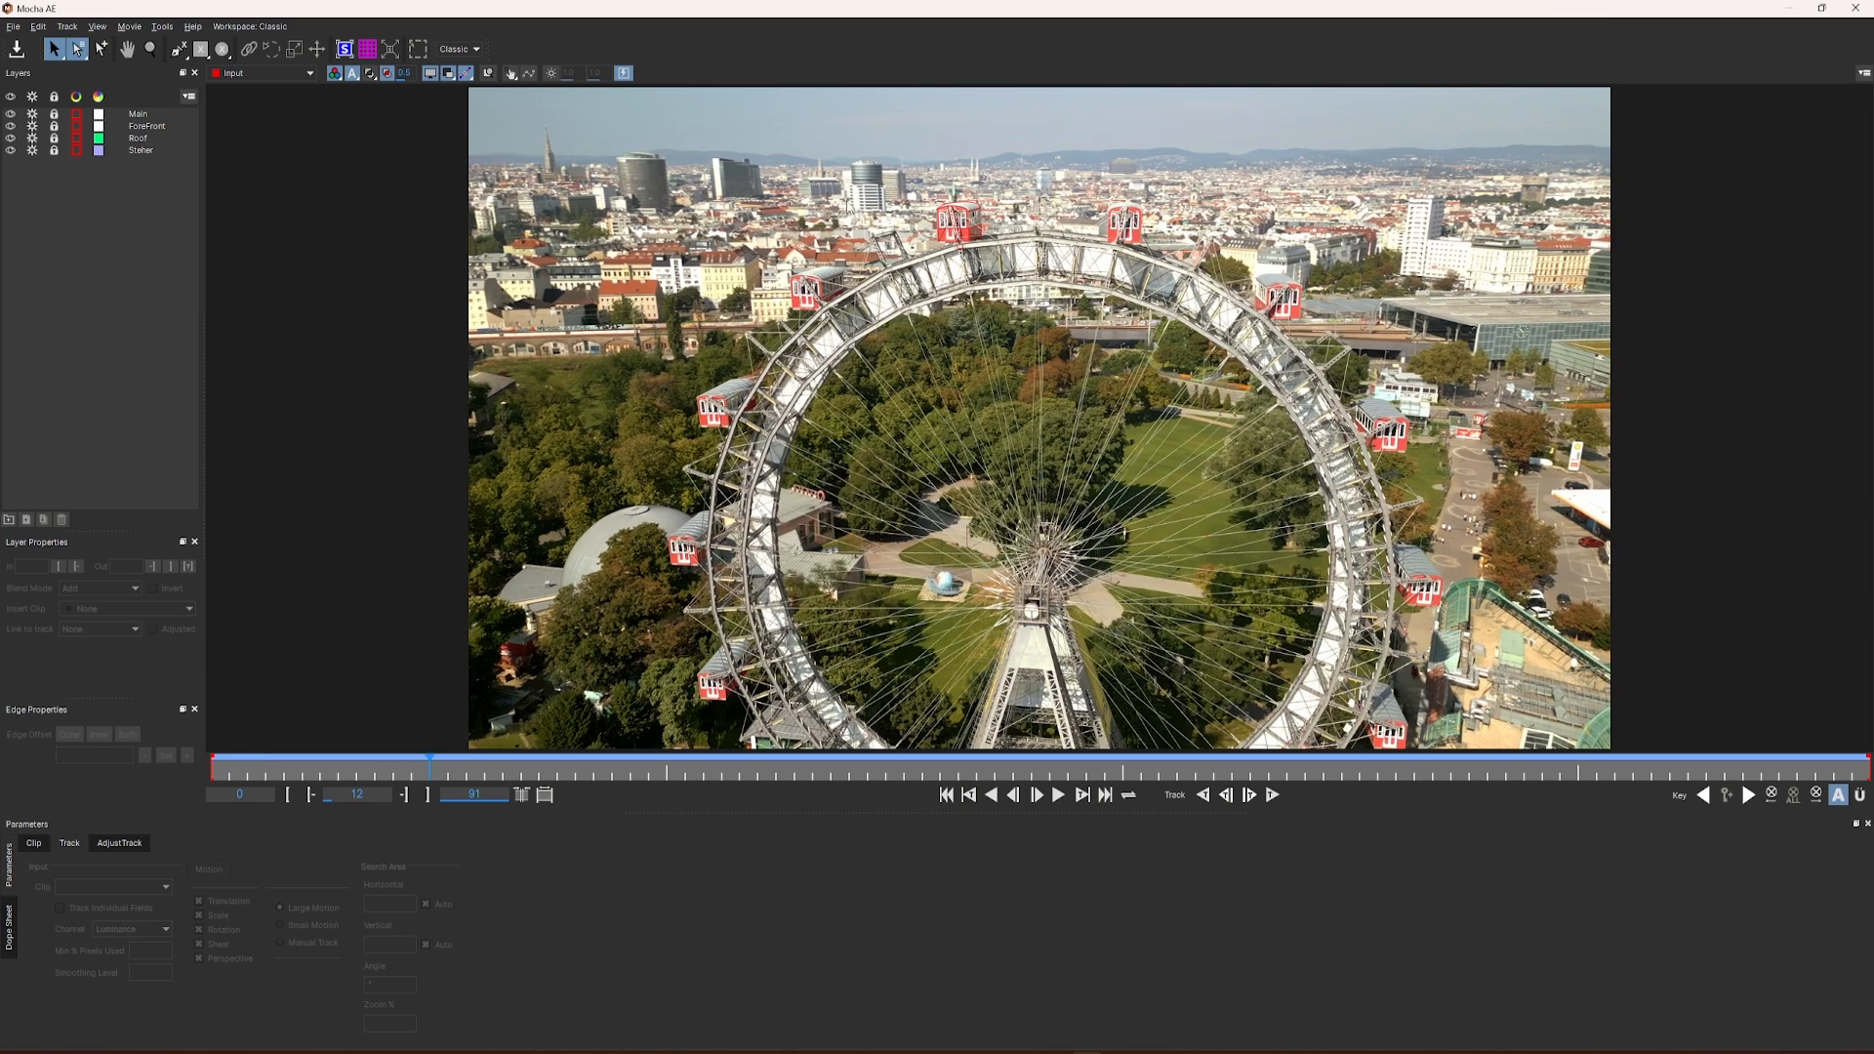
scroll(981, 229, "up", 5)
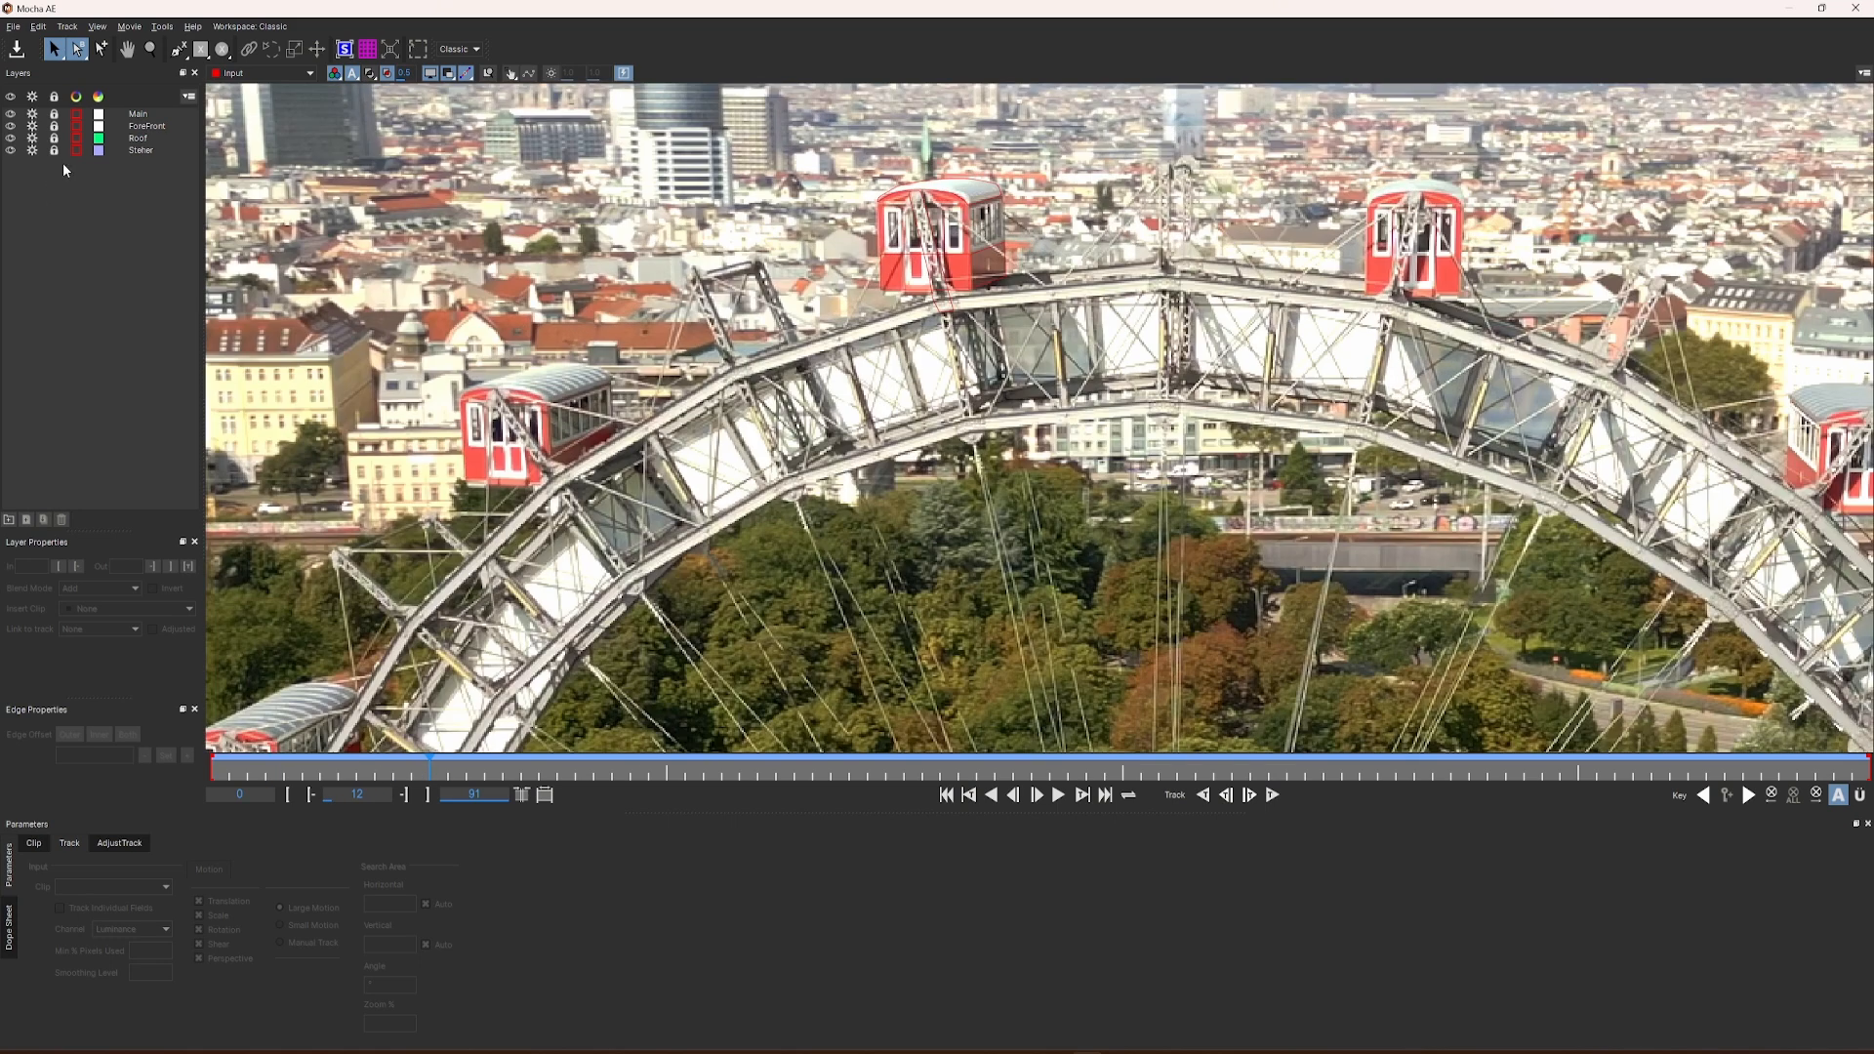
left_click(146, 138)
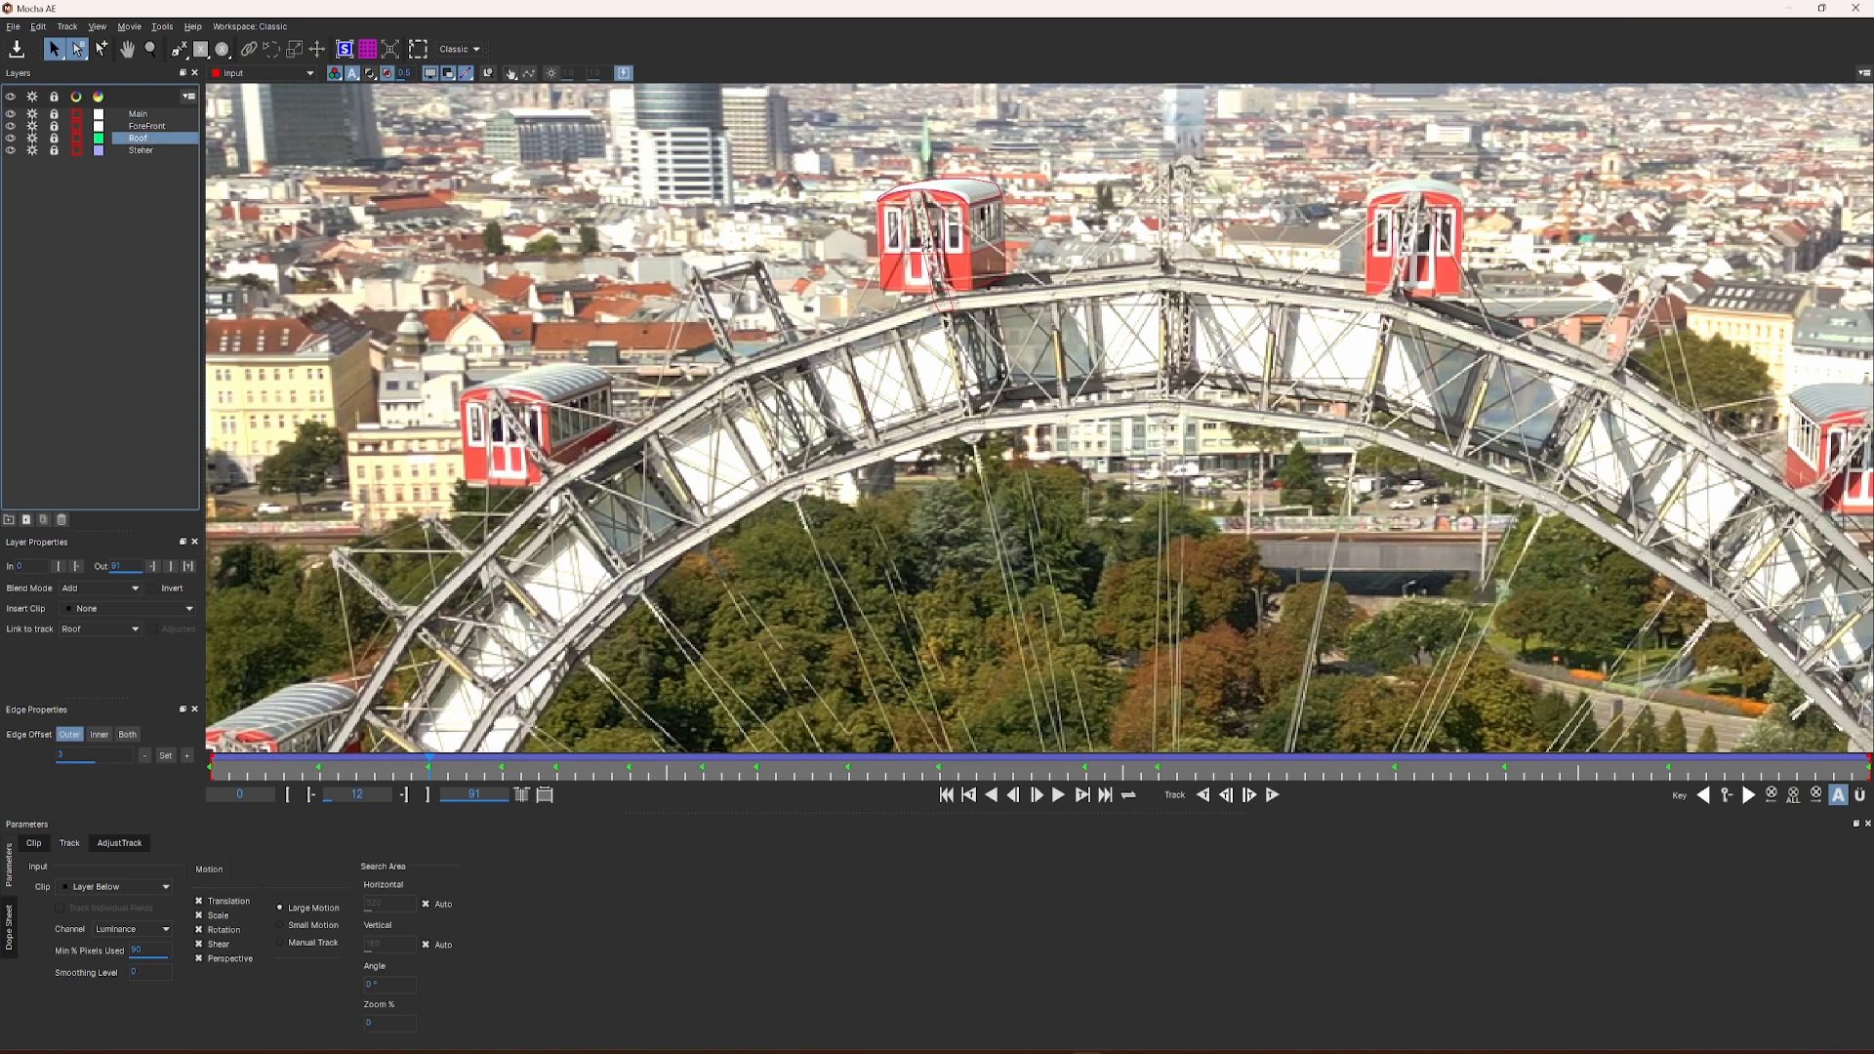
left_click(372, 75)
left_click_drag(373, 776, 208, 775)
key("space")
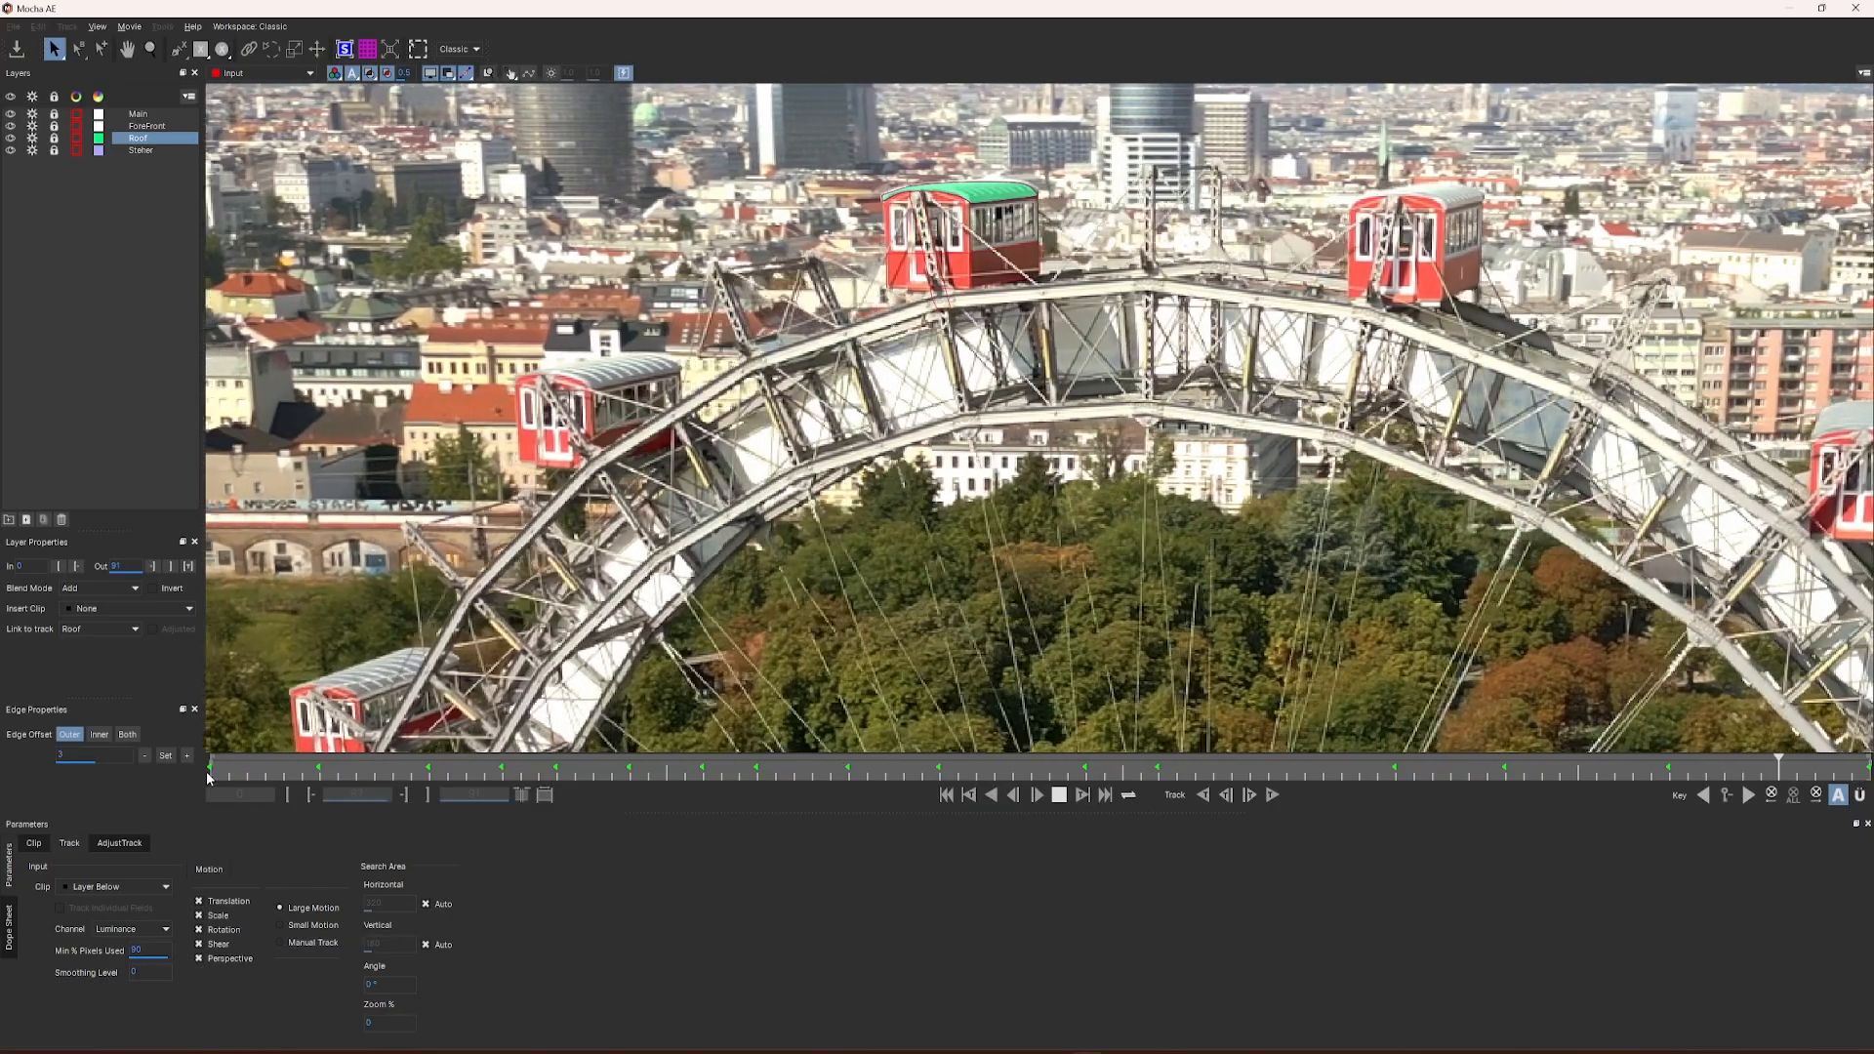
key("space")
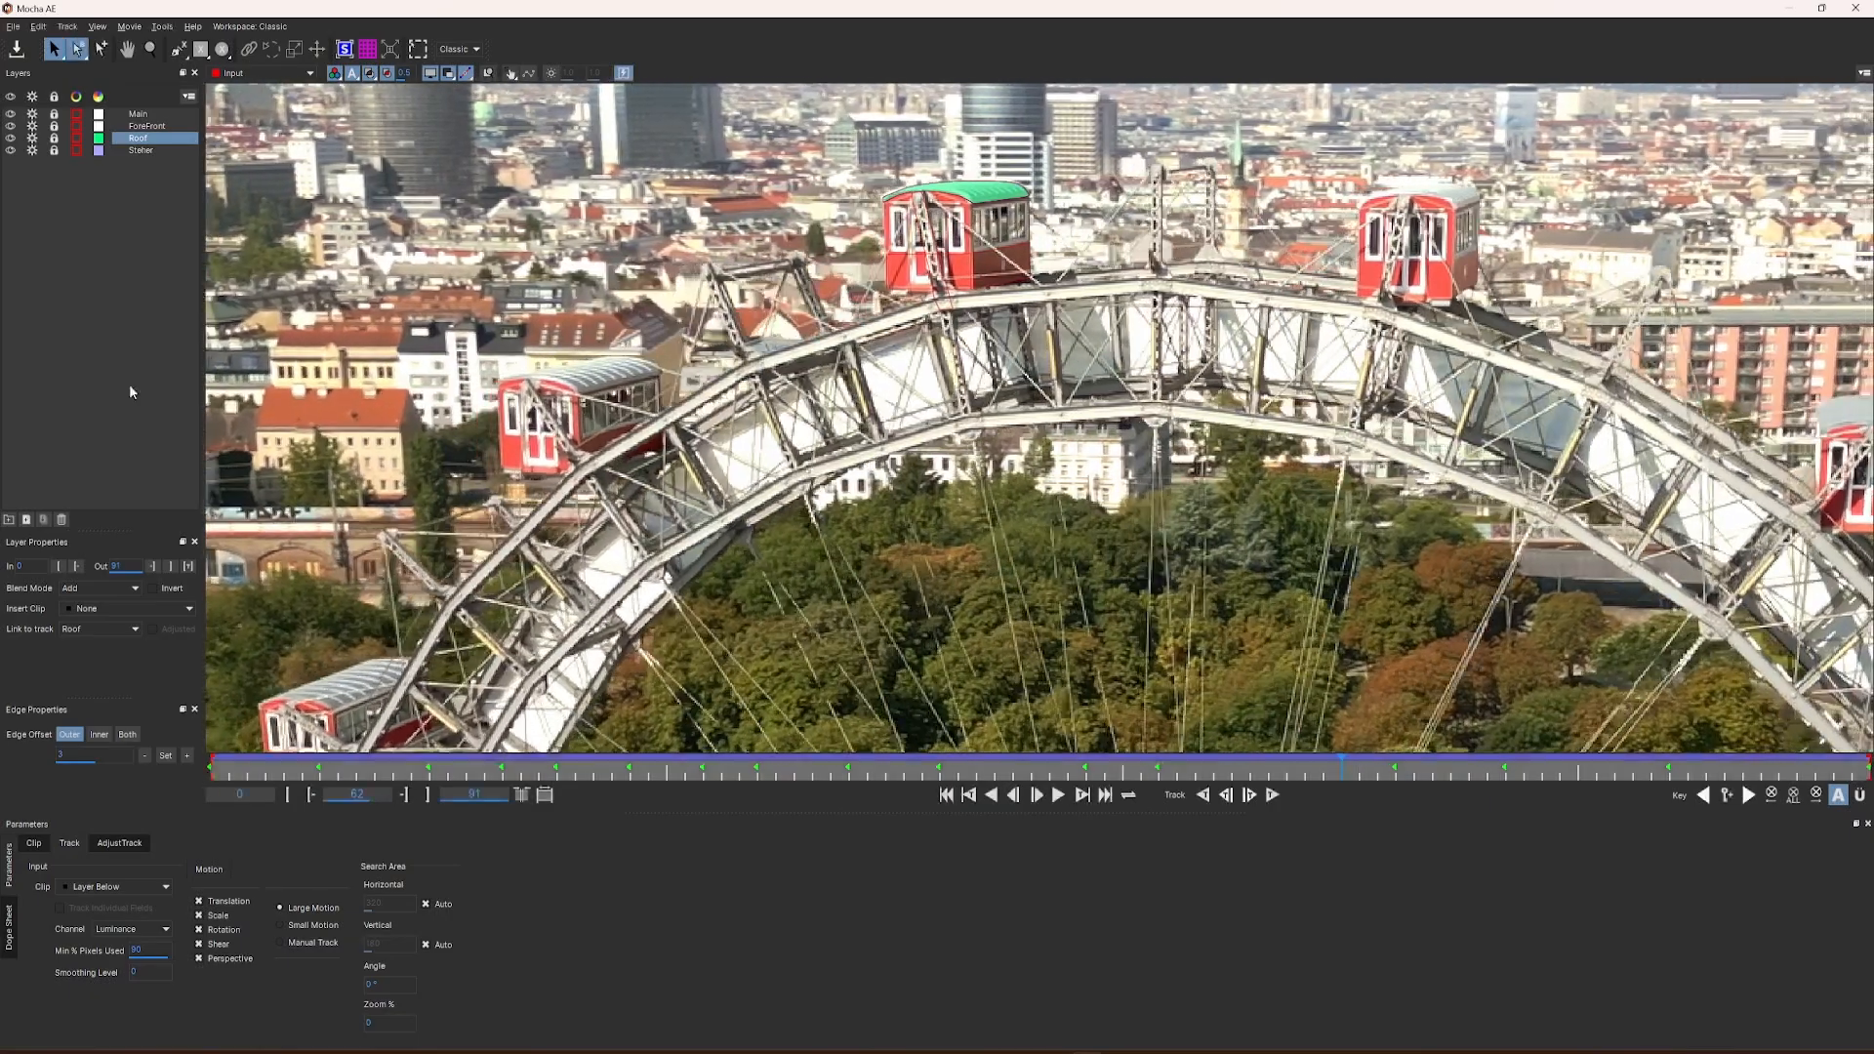
Step: Examine the mattes of the ForeFront, Steher and Main layers on the gondola and return to After Effects
left_click(137, 129)
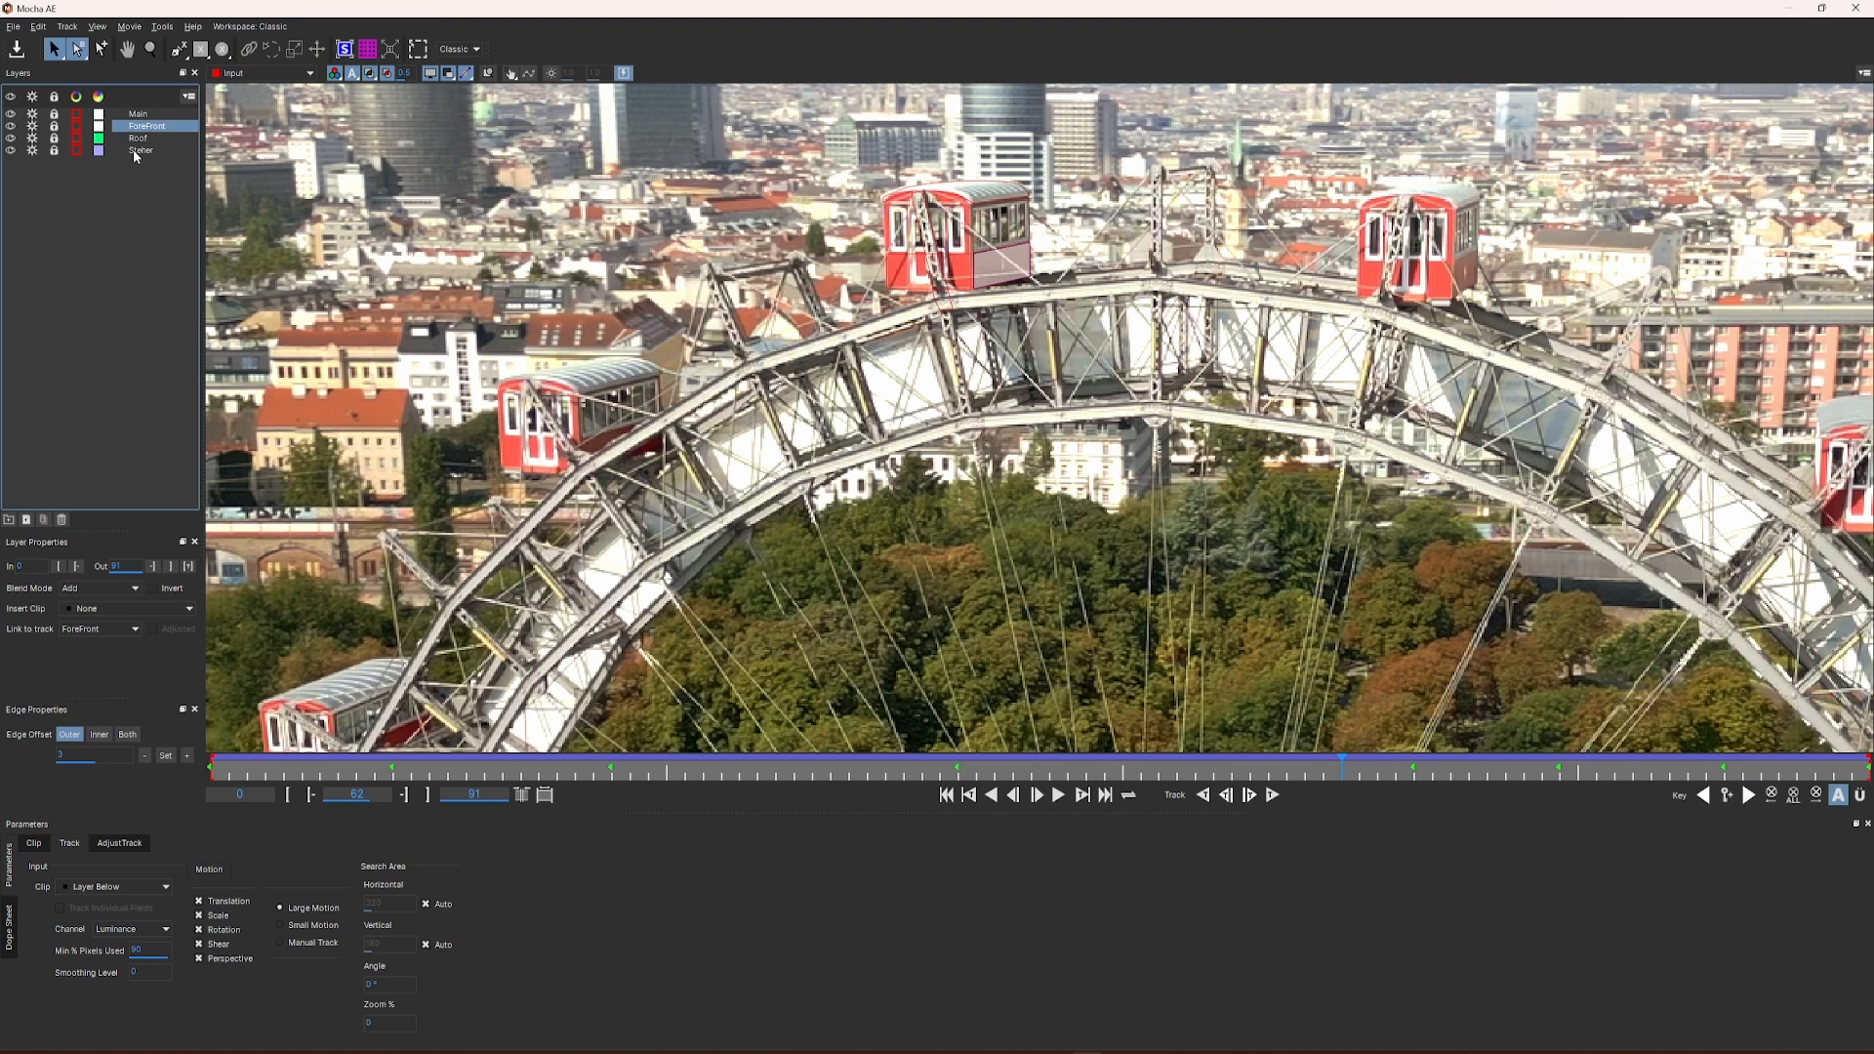
left_click(139, 150)
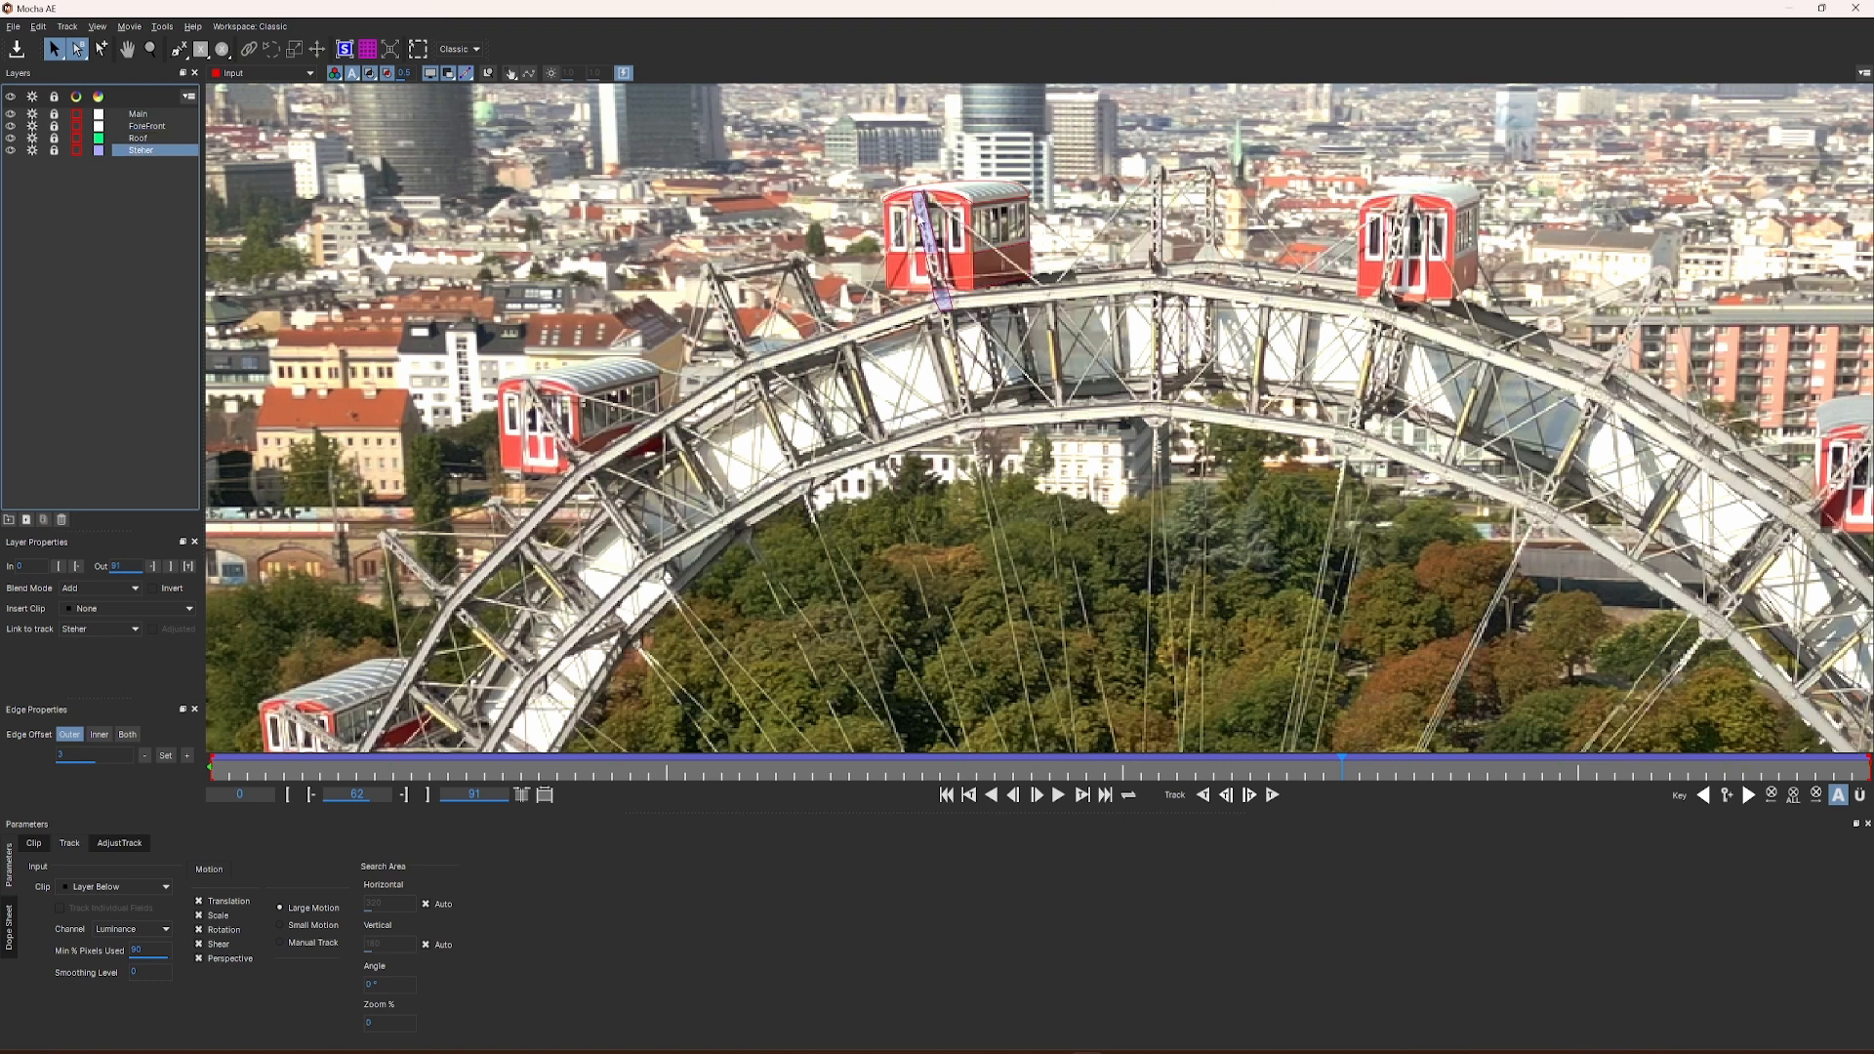
left_click(145, 117)
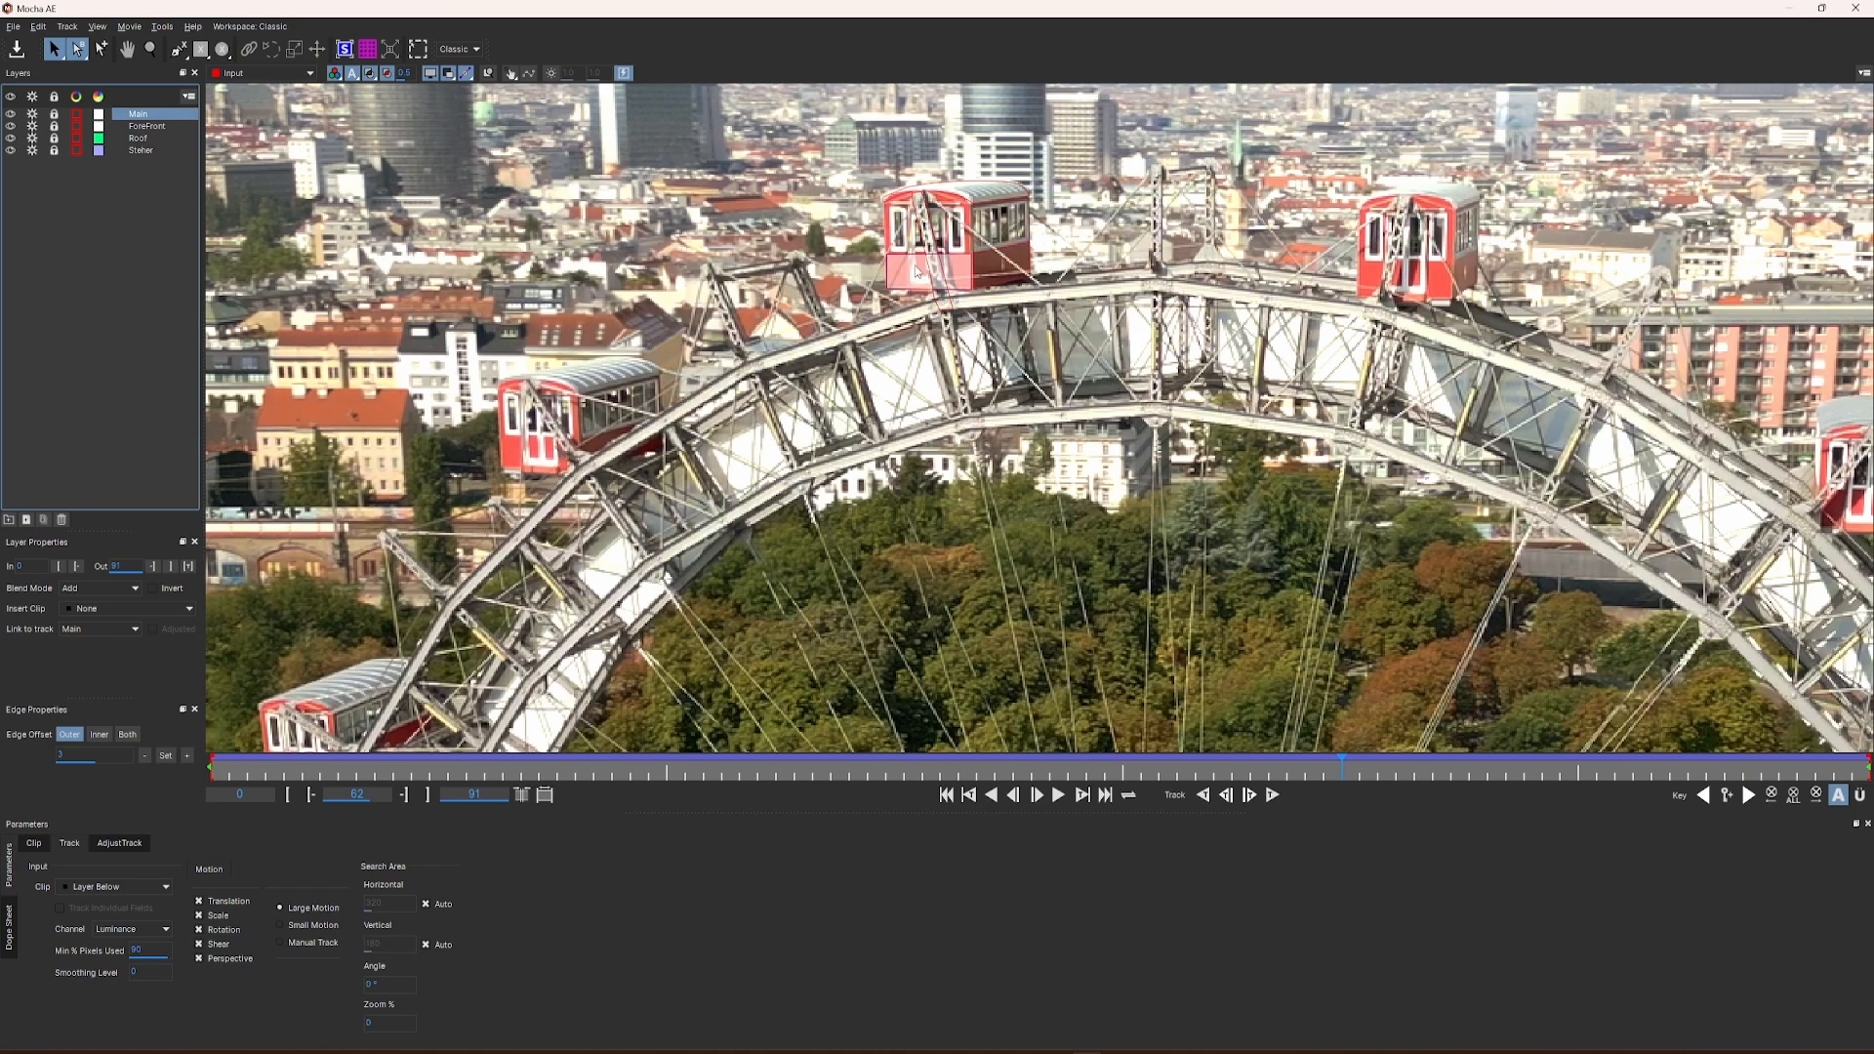
left_click_drag(618, 769, 465, 765)
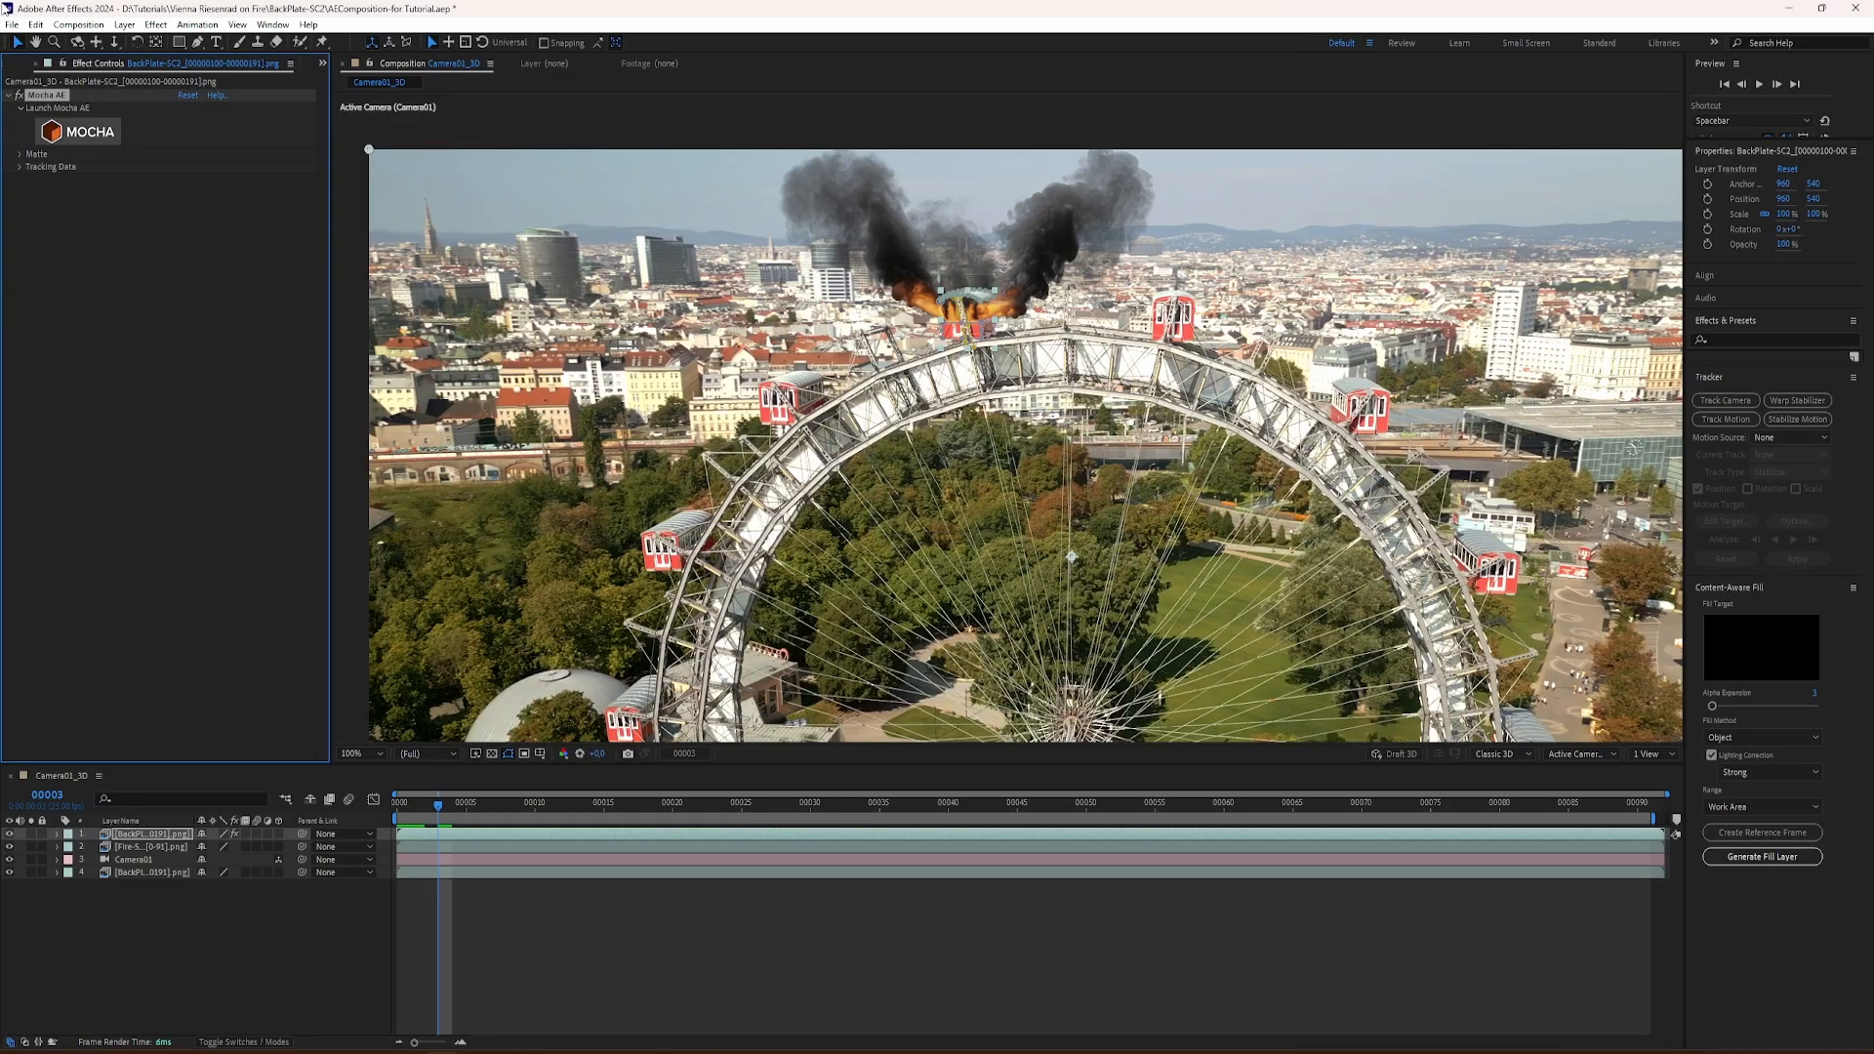
Step: Expand the top backplate layer's Roof mask properties and hide the mask outlines with the burning gondola up close at frame 13
left_click(57, 834)
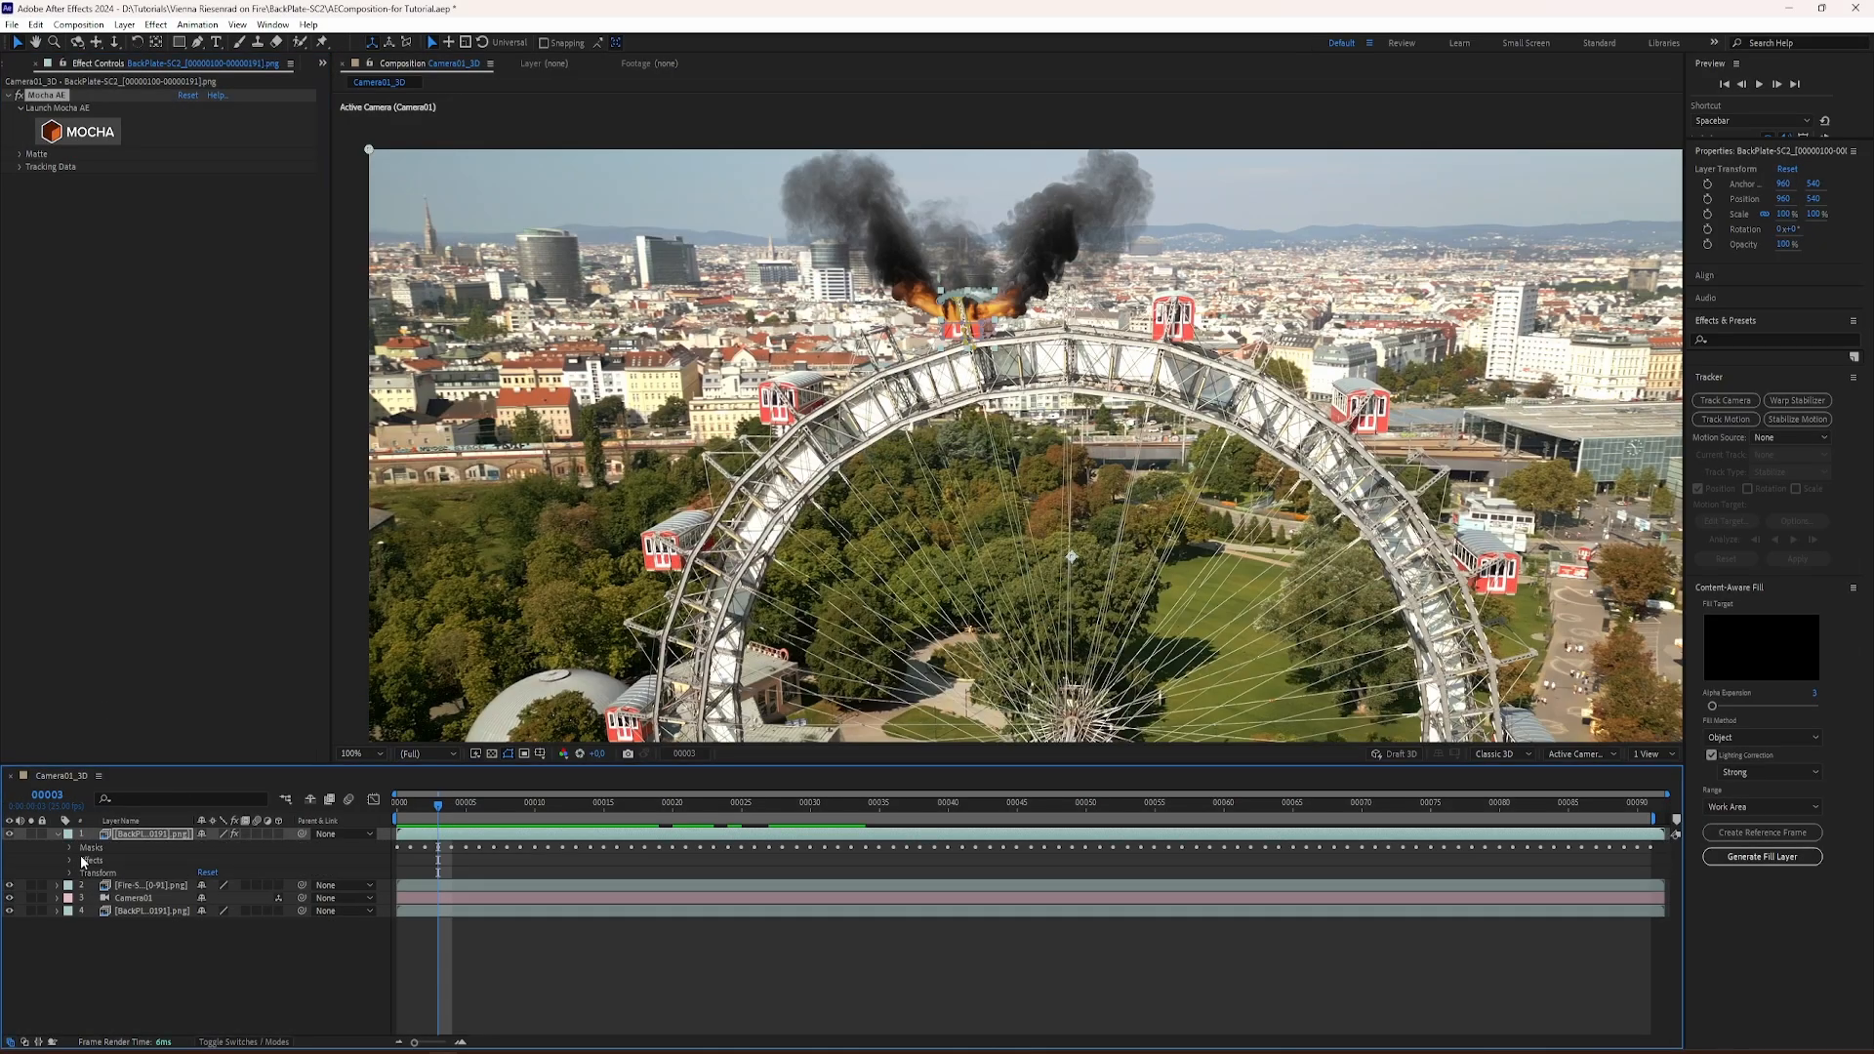
left_click(70, 848)
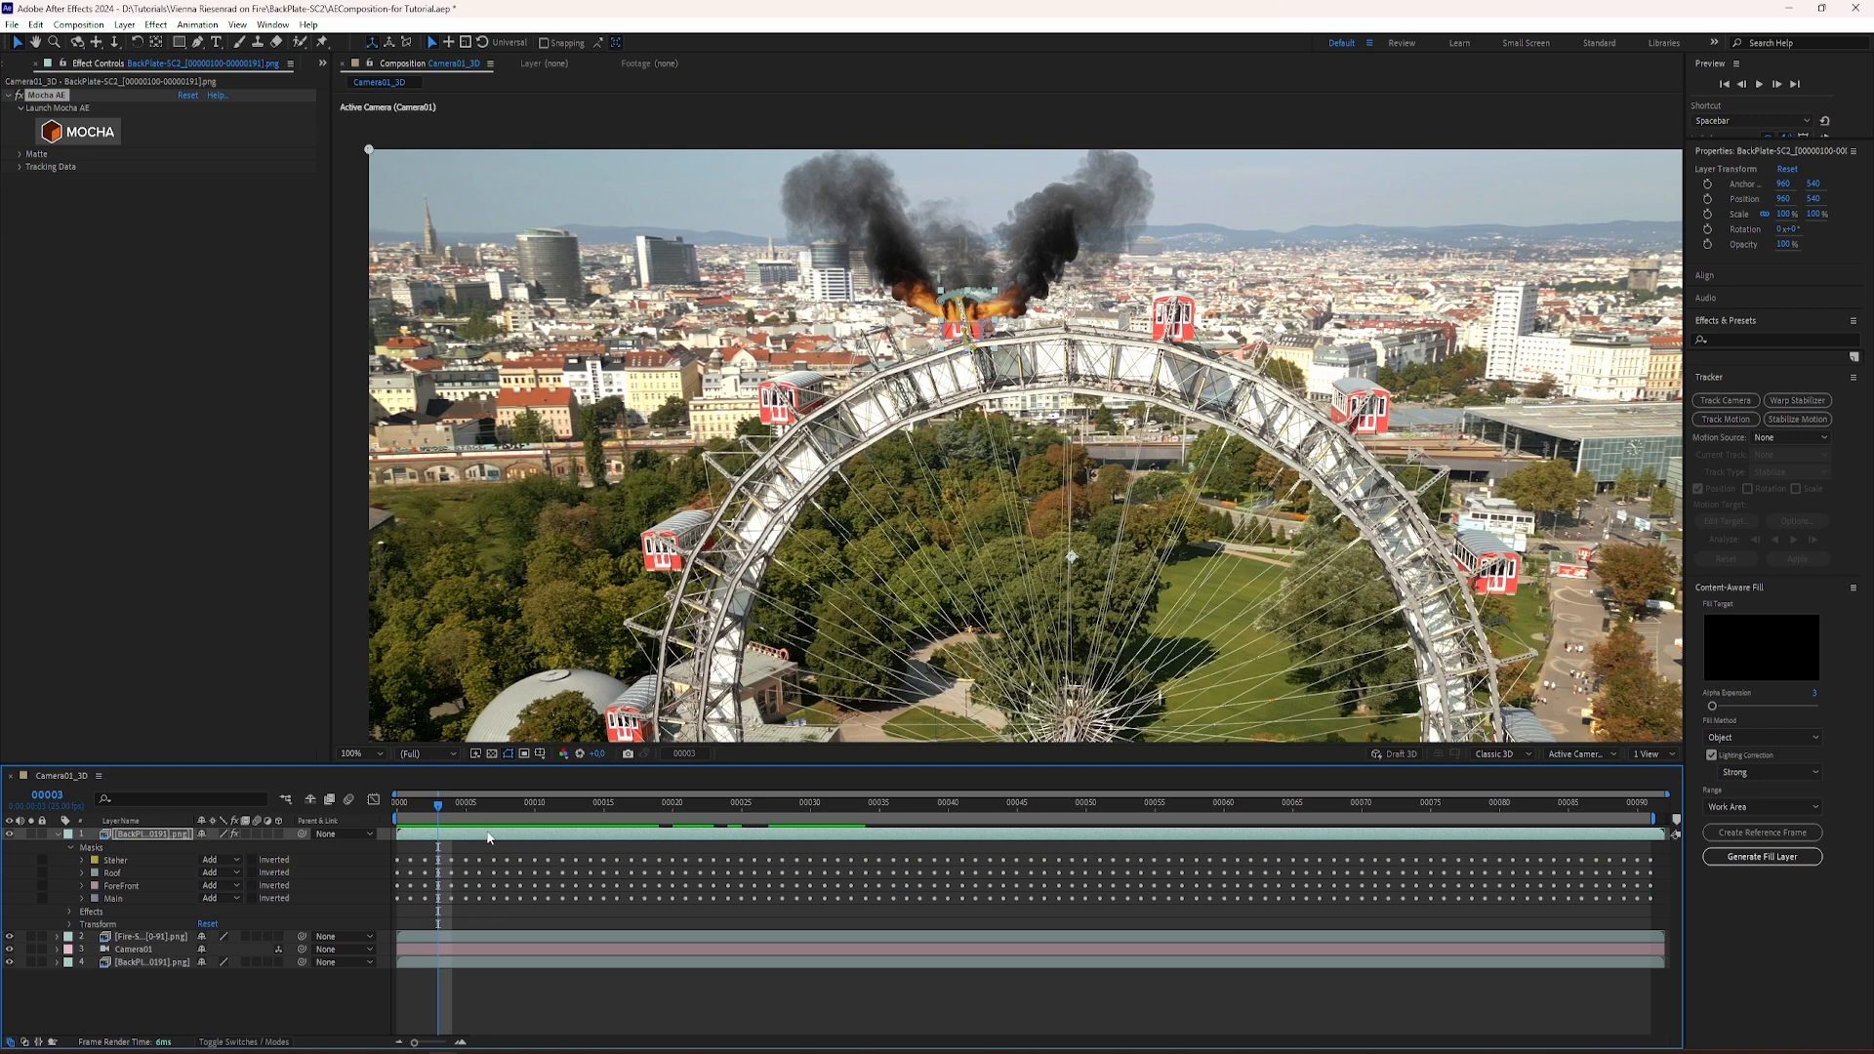
key("space")
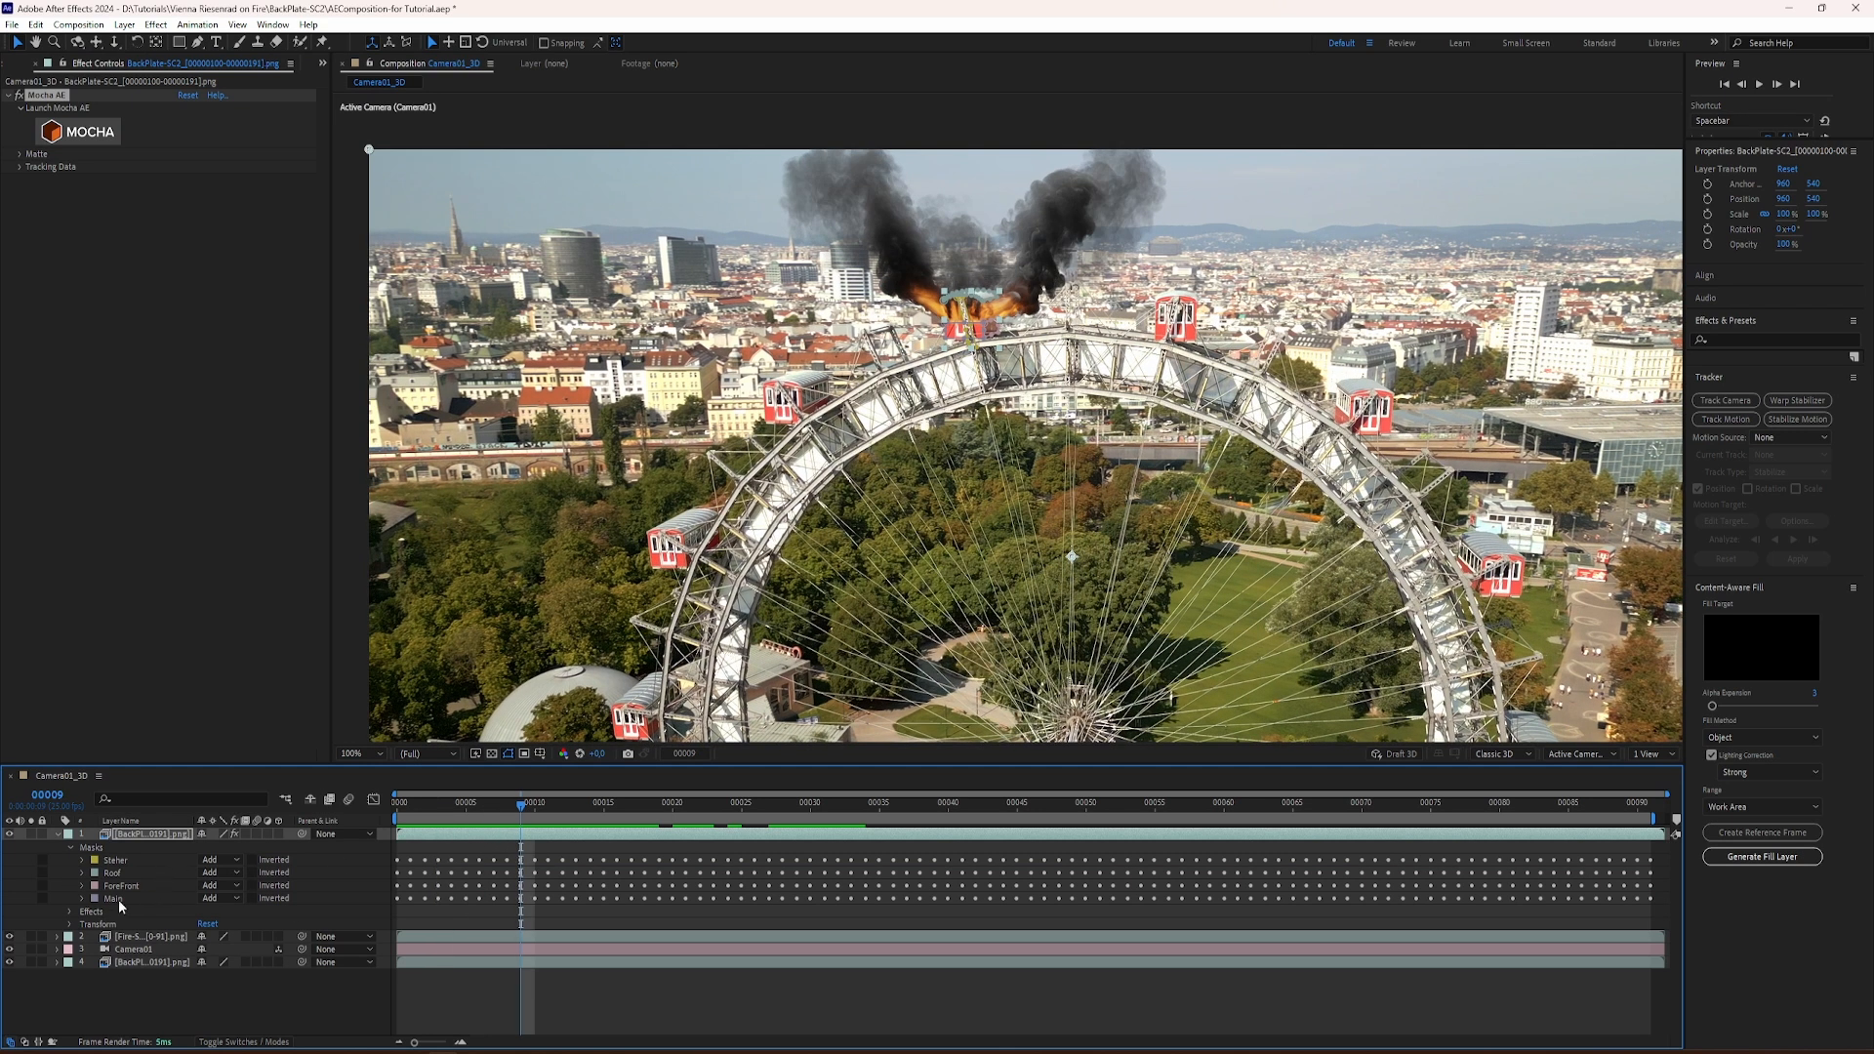
left_click(81, 872)
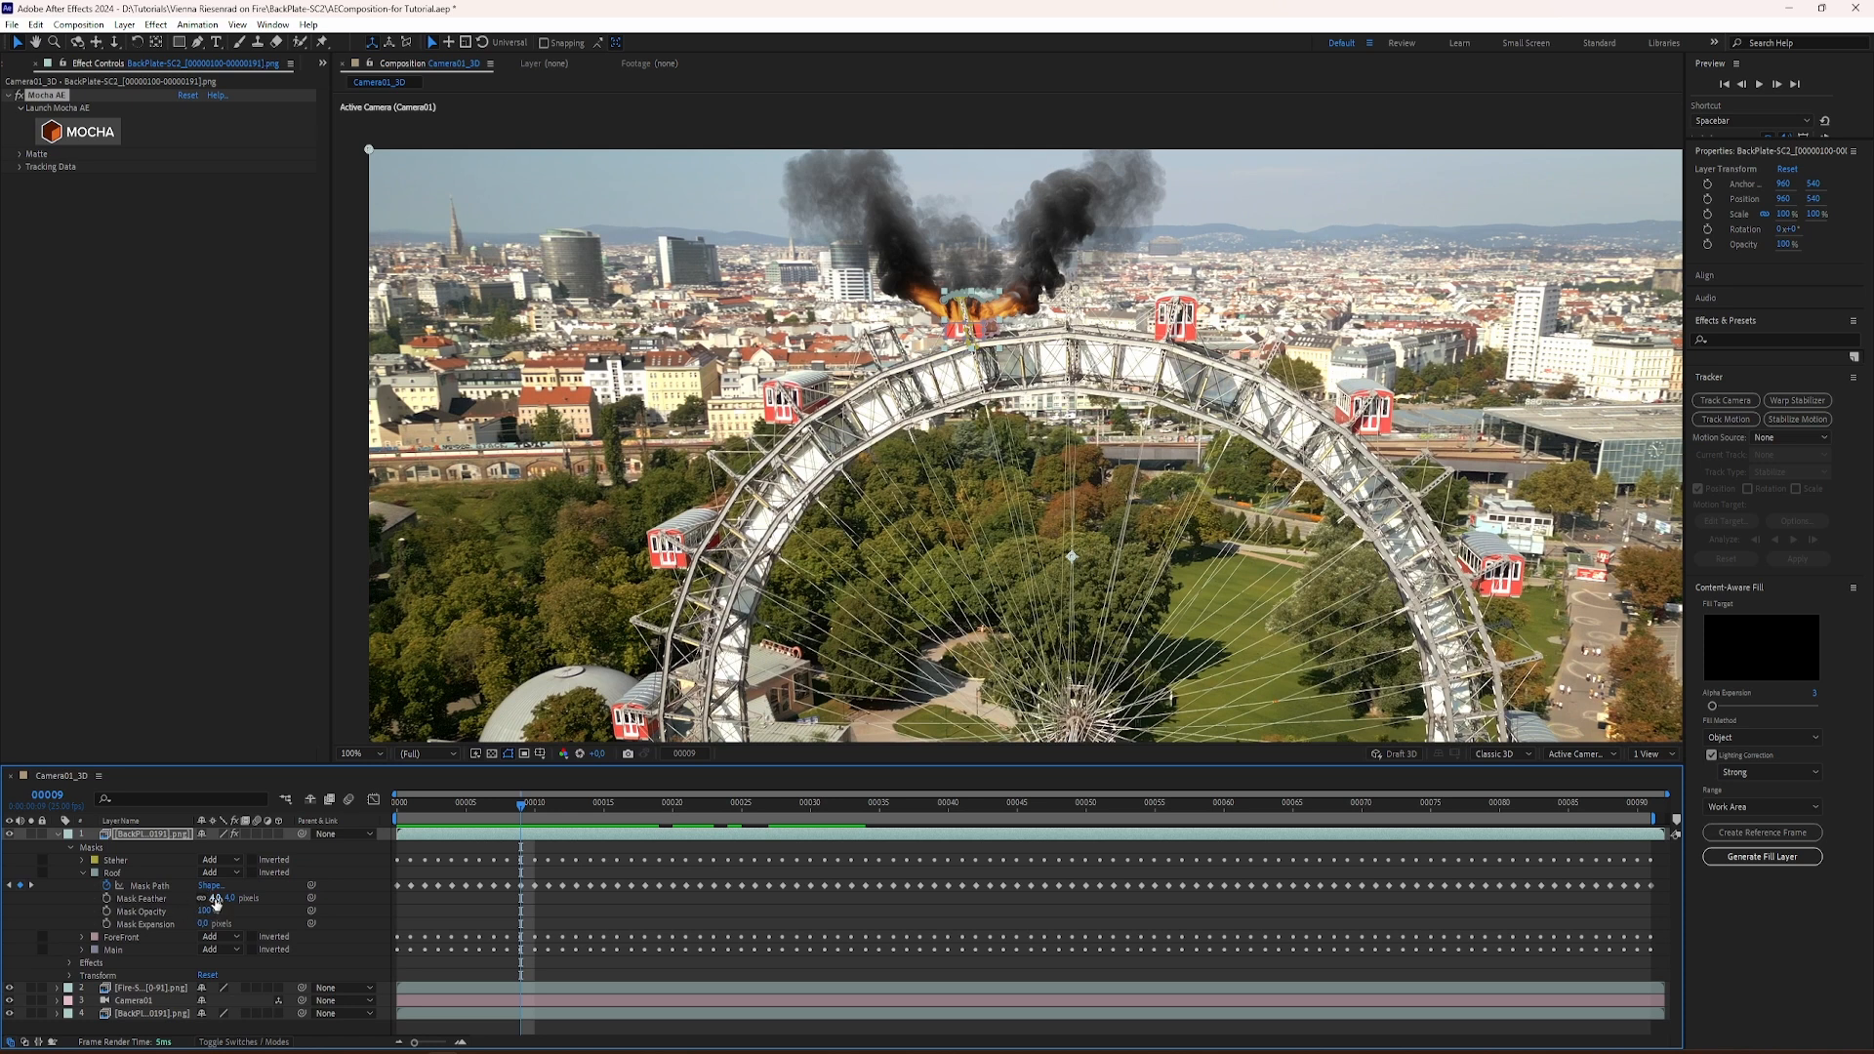
left_click_drag(529, 810, 576, 807)
scroll(947, 288, "up", 4)
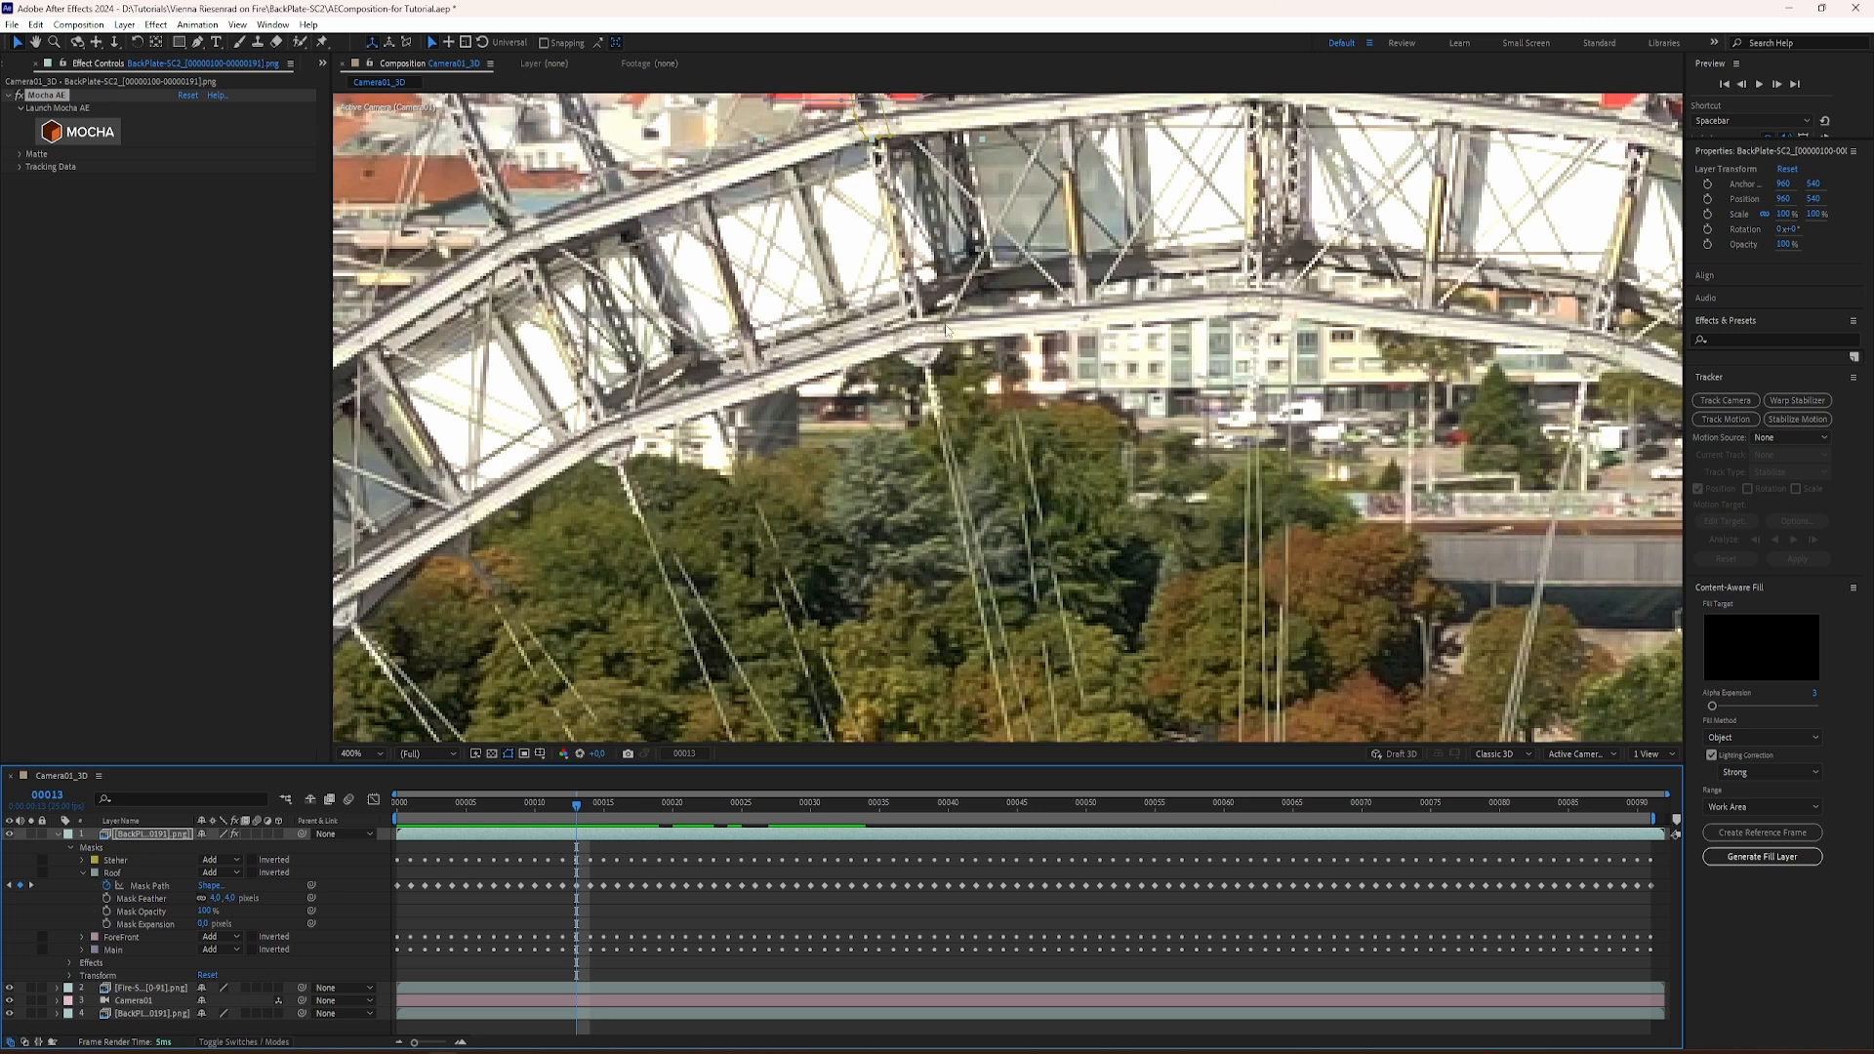
middle_click_drag(907, 283, 910, 615)
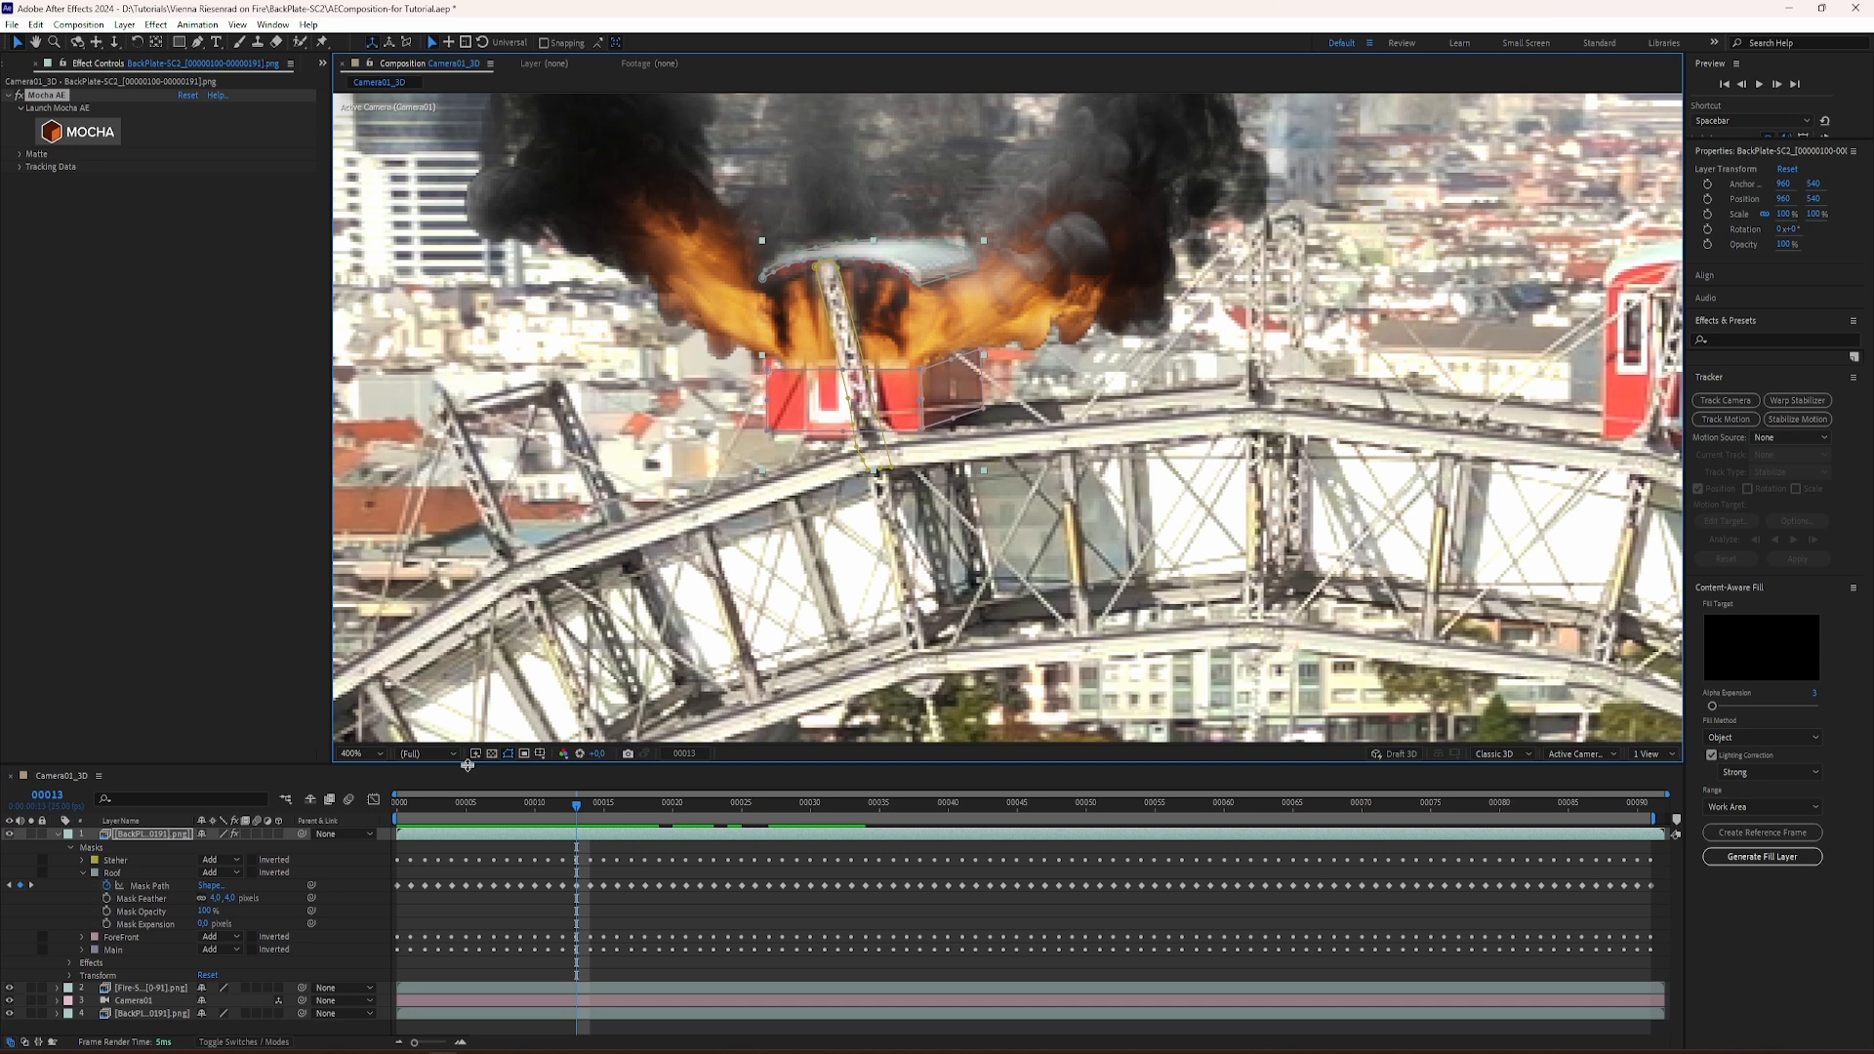
left_click(508, 753)
Step: Try a Roof mask feather of 0 pixels, compare the roof edge at frame 26, and restore the feather to 4 pixels
left_click(242, 929)
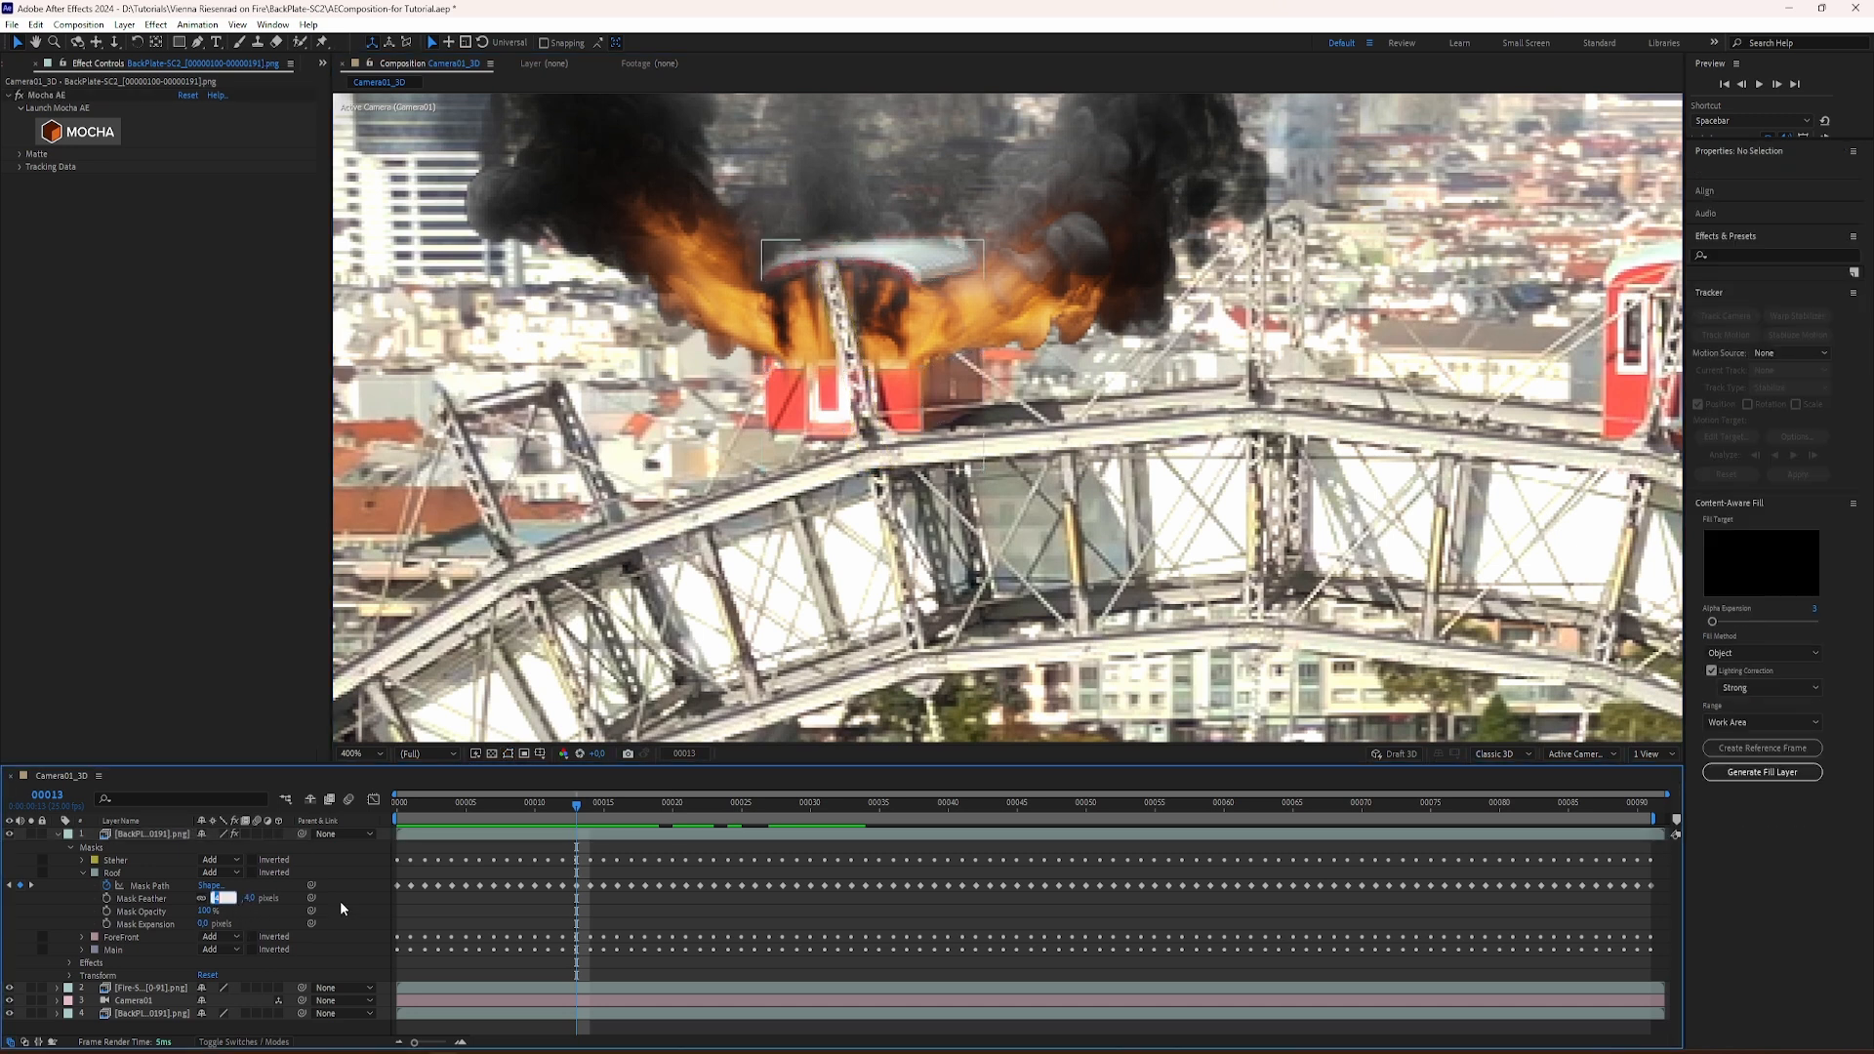
type("0")
key("Return")
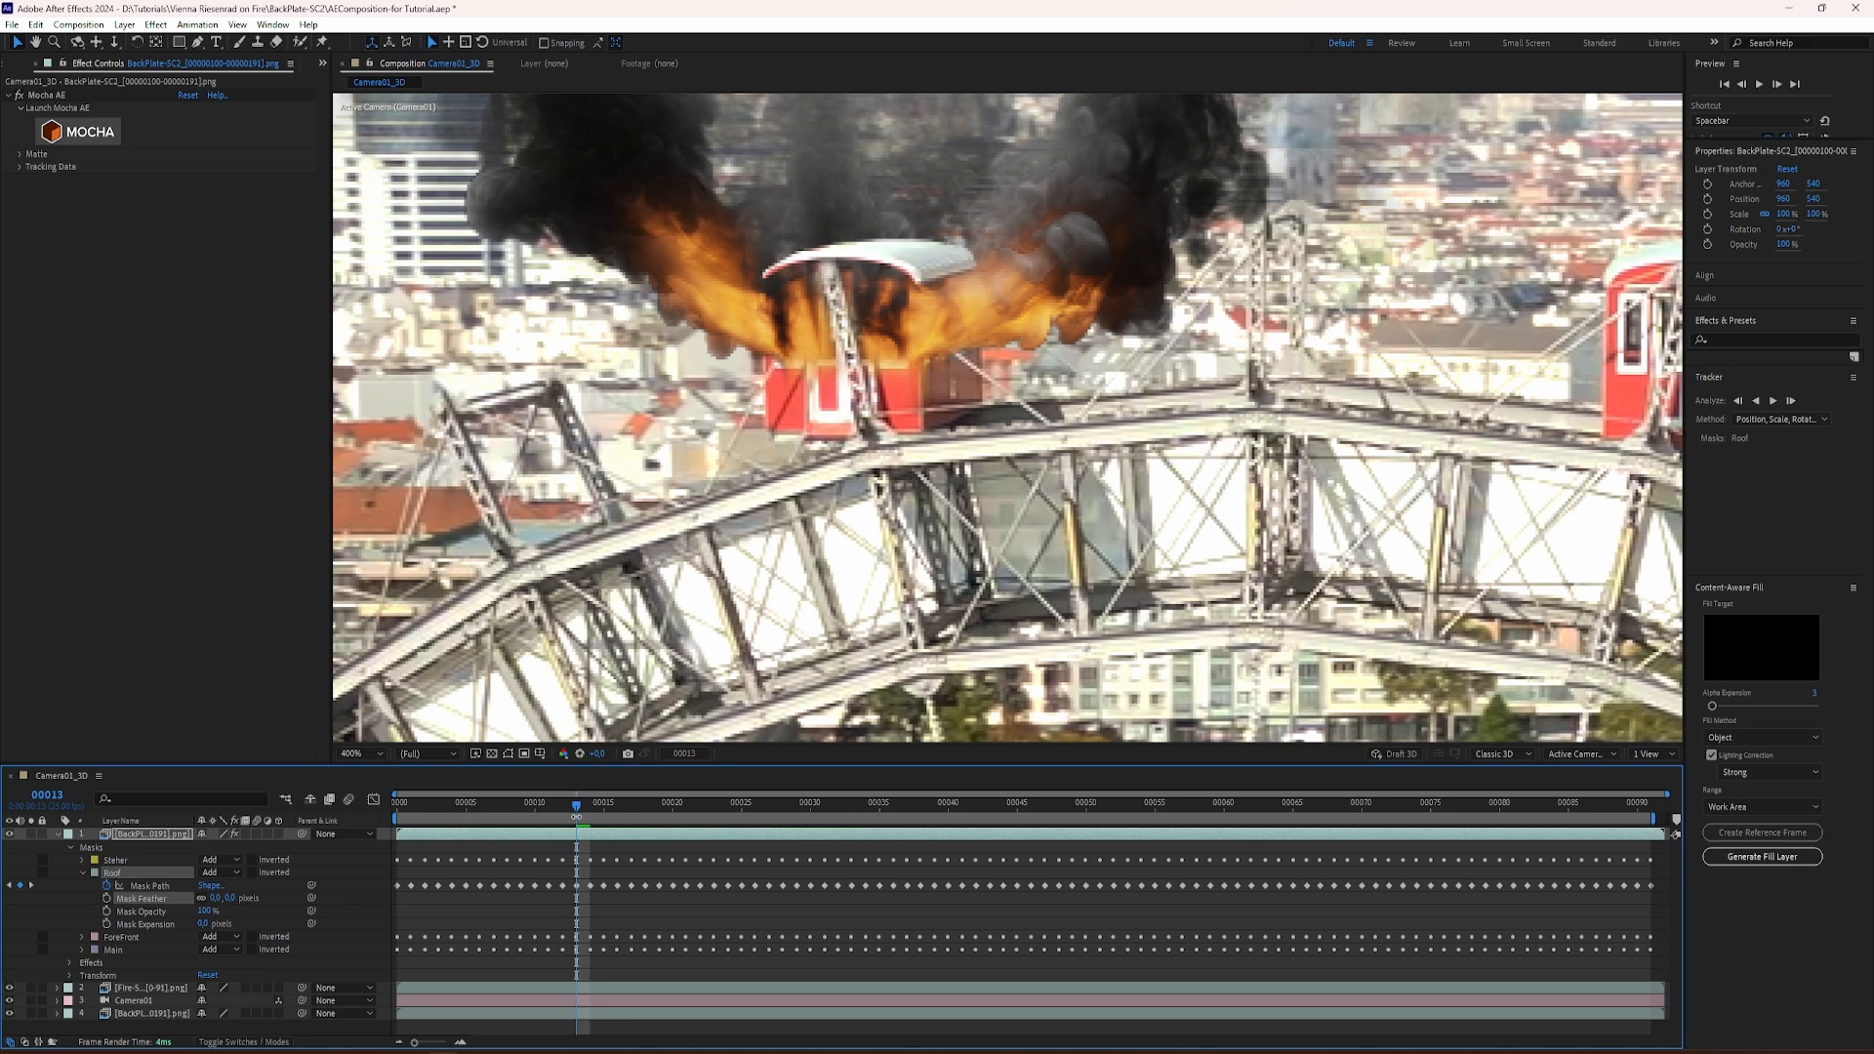
left_click_drag(582, 804, 758, 840)
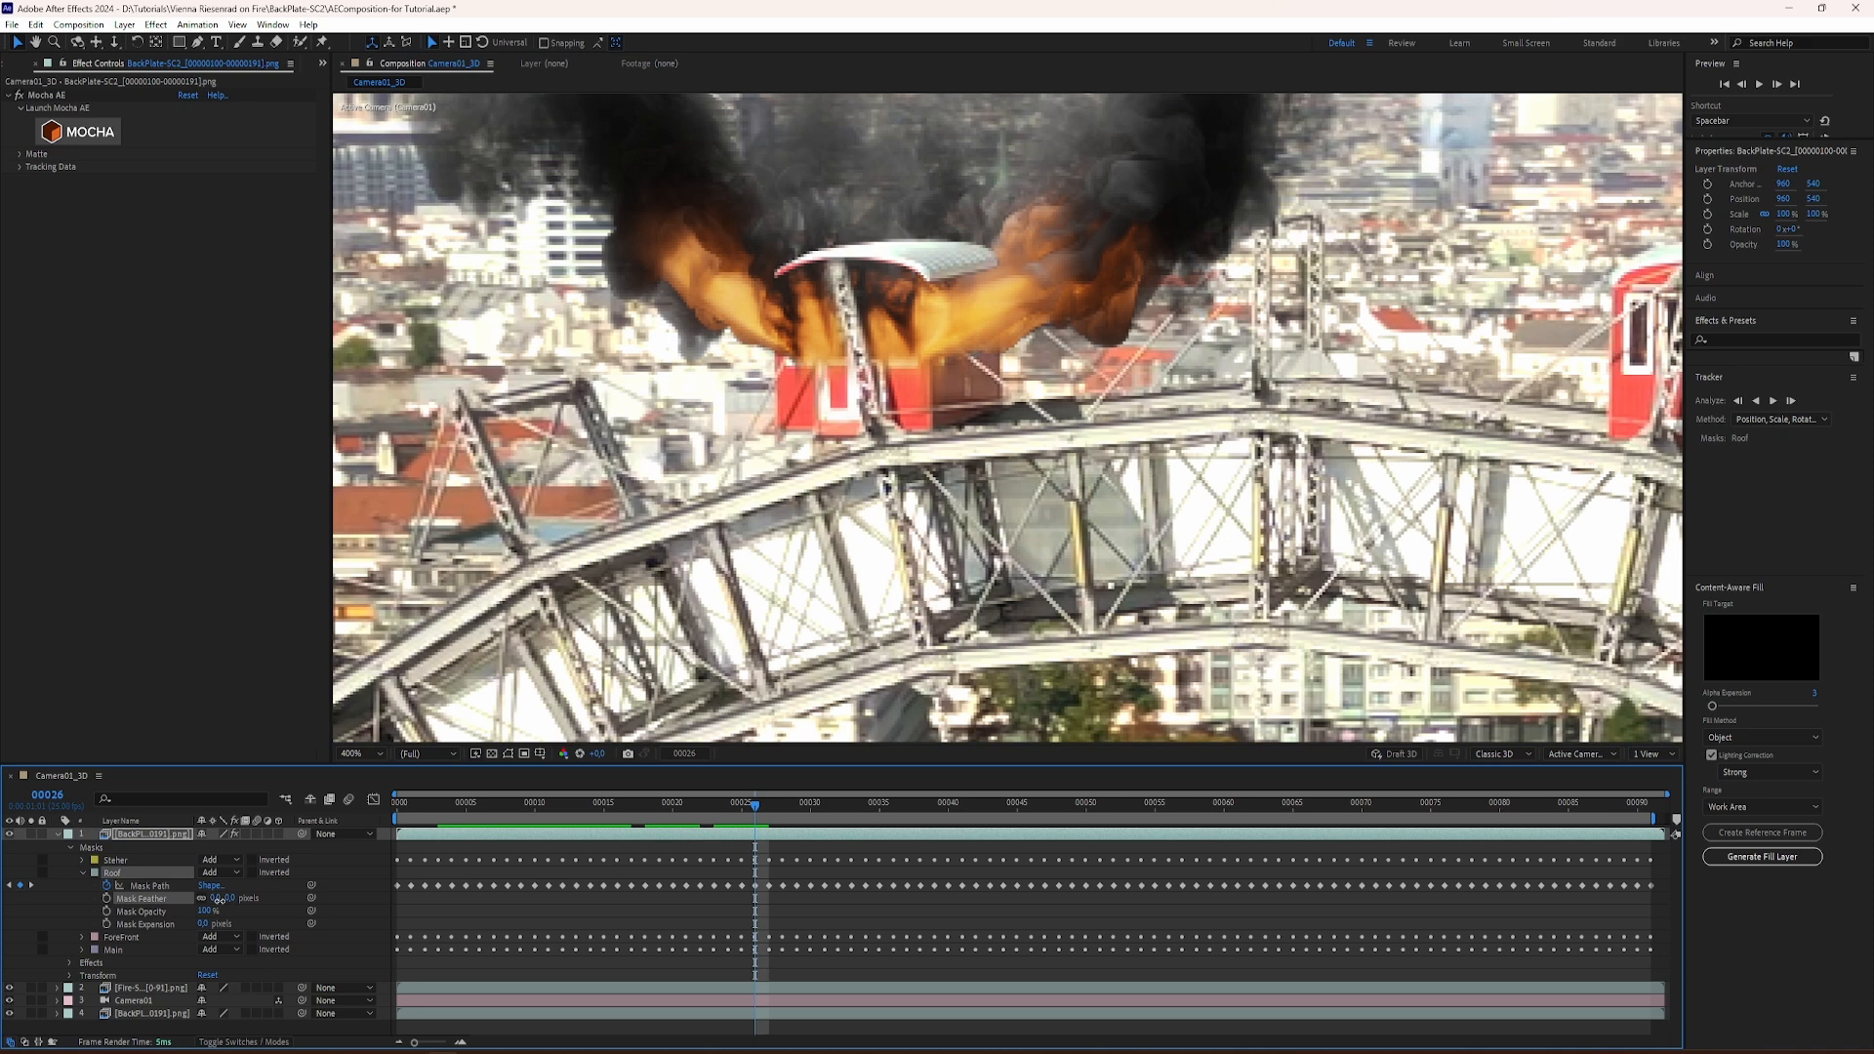
type("4")
key("Return")
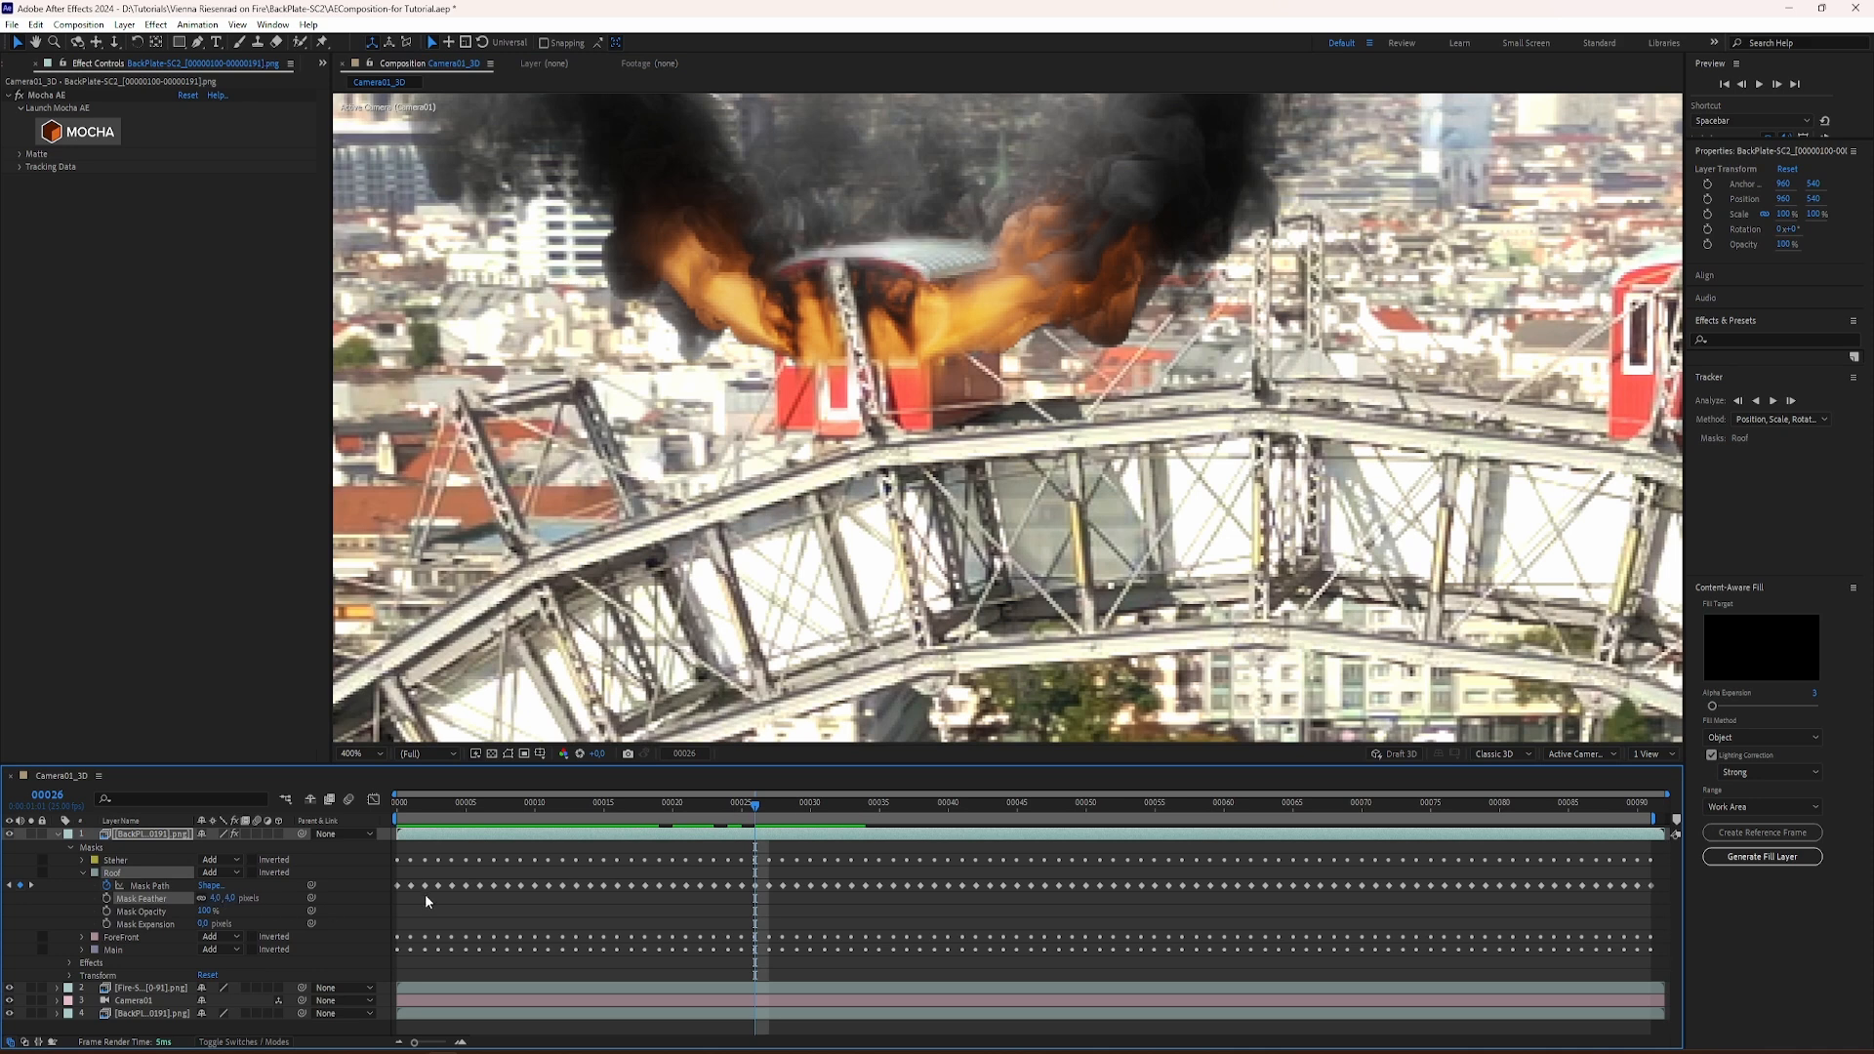
Step: Collapse the top backplate layer's mask properties and review the fire composite over the clip at a wider zoom
mouse_move(712, 806)
left_mouse_down()
mouse_move(652, 805)
mouse_move(757, 806)
mouse_move(712, 808)
left_mouse_up()
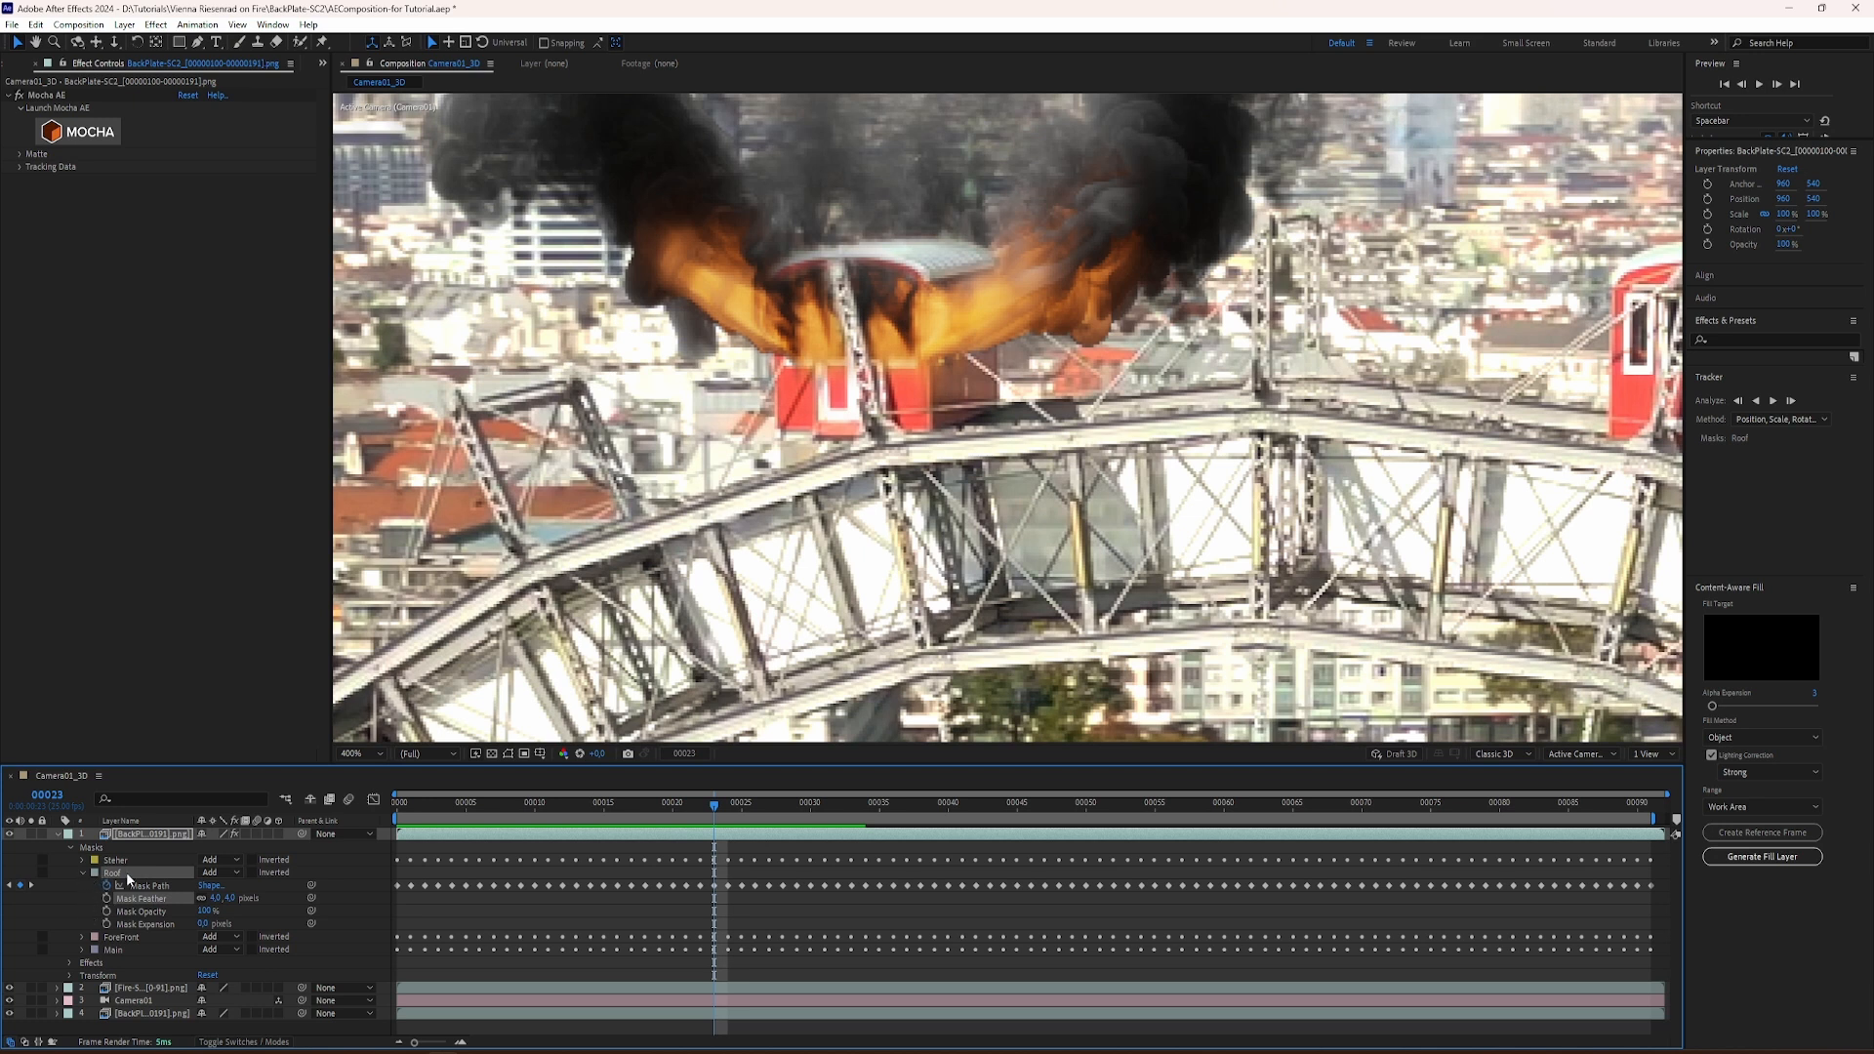
left_click(363, 754)
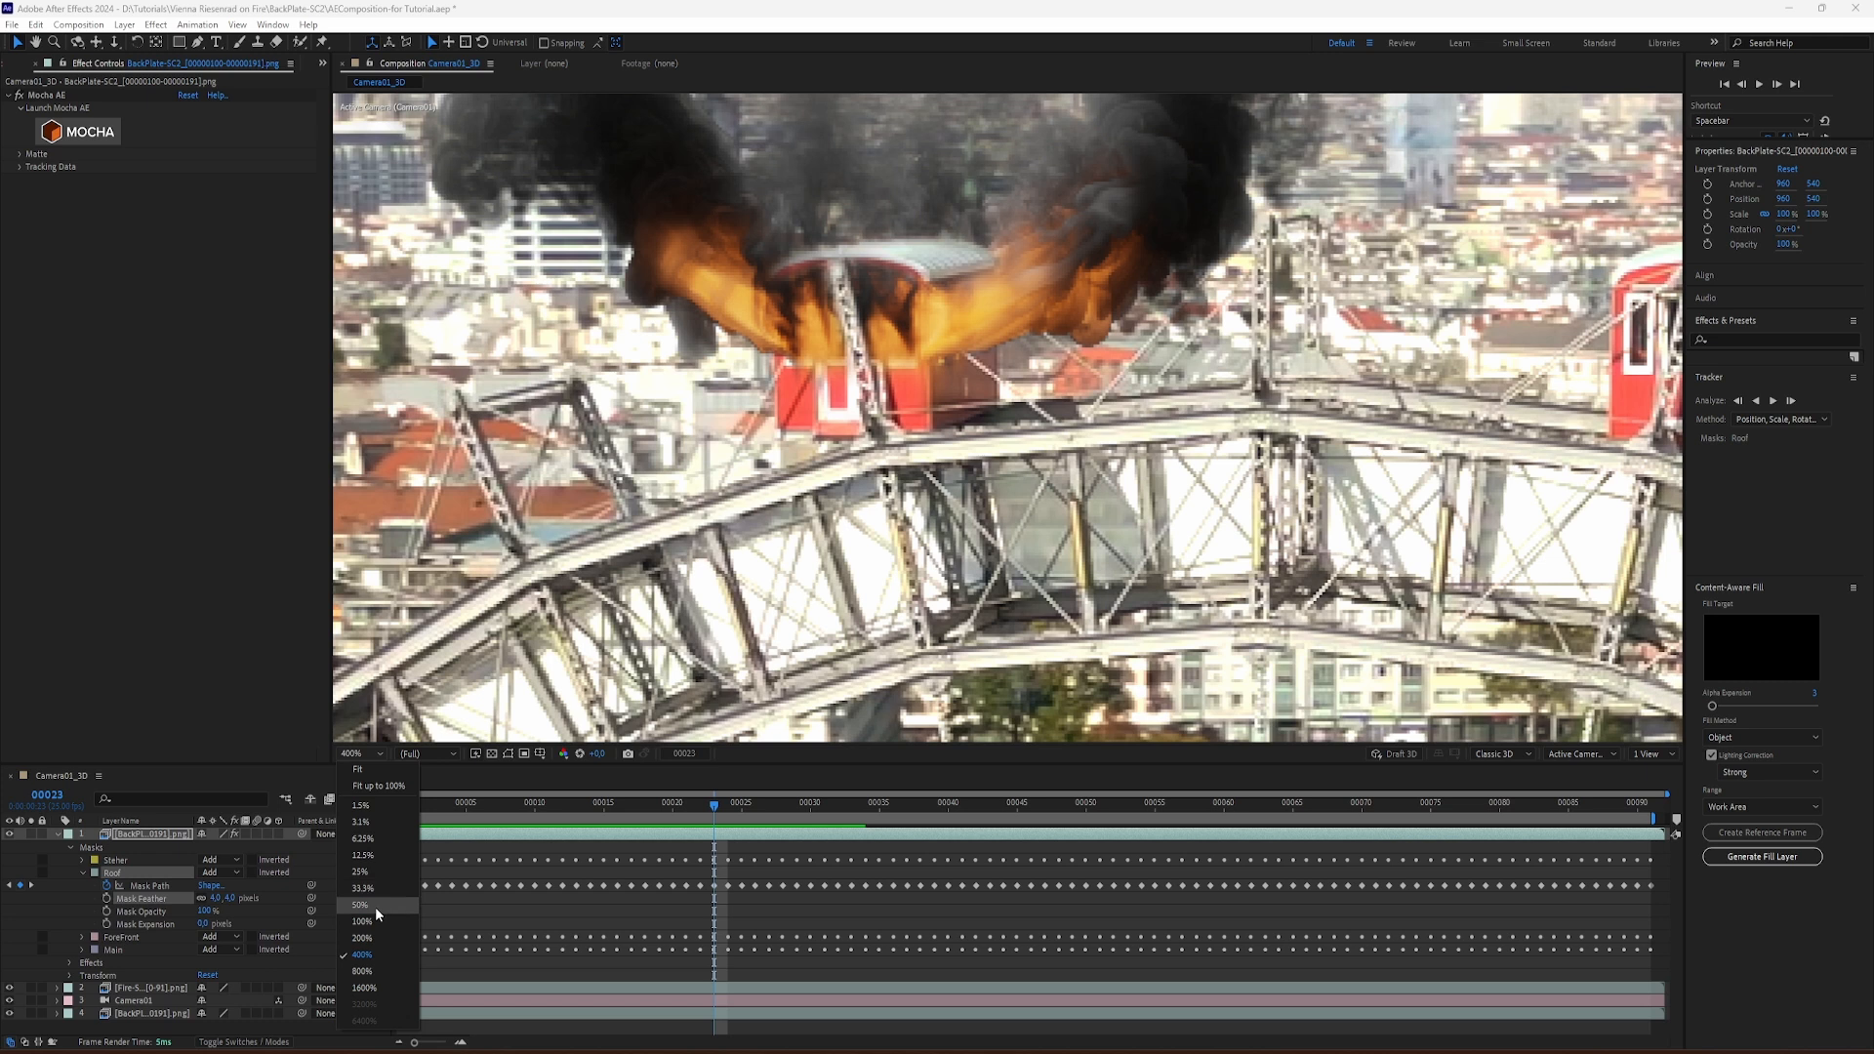
left_click(374, 938)
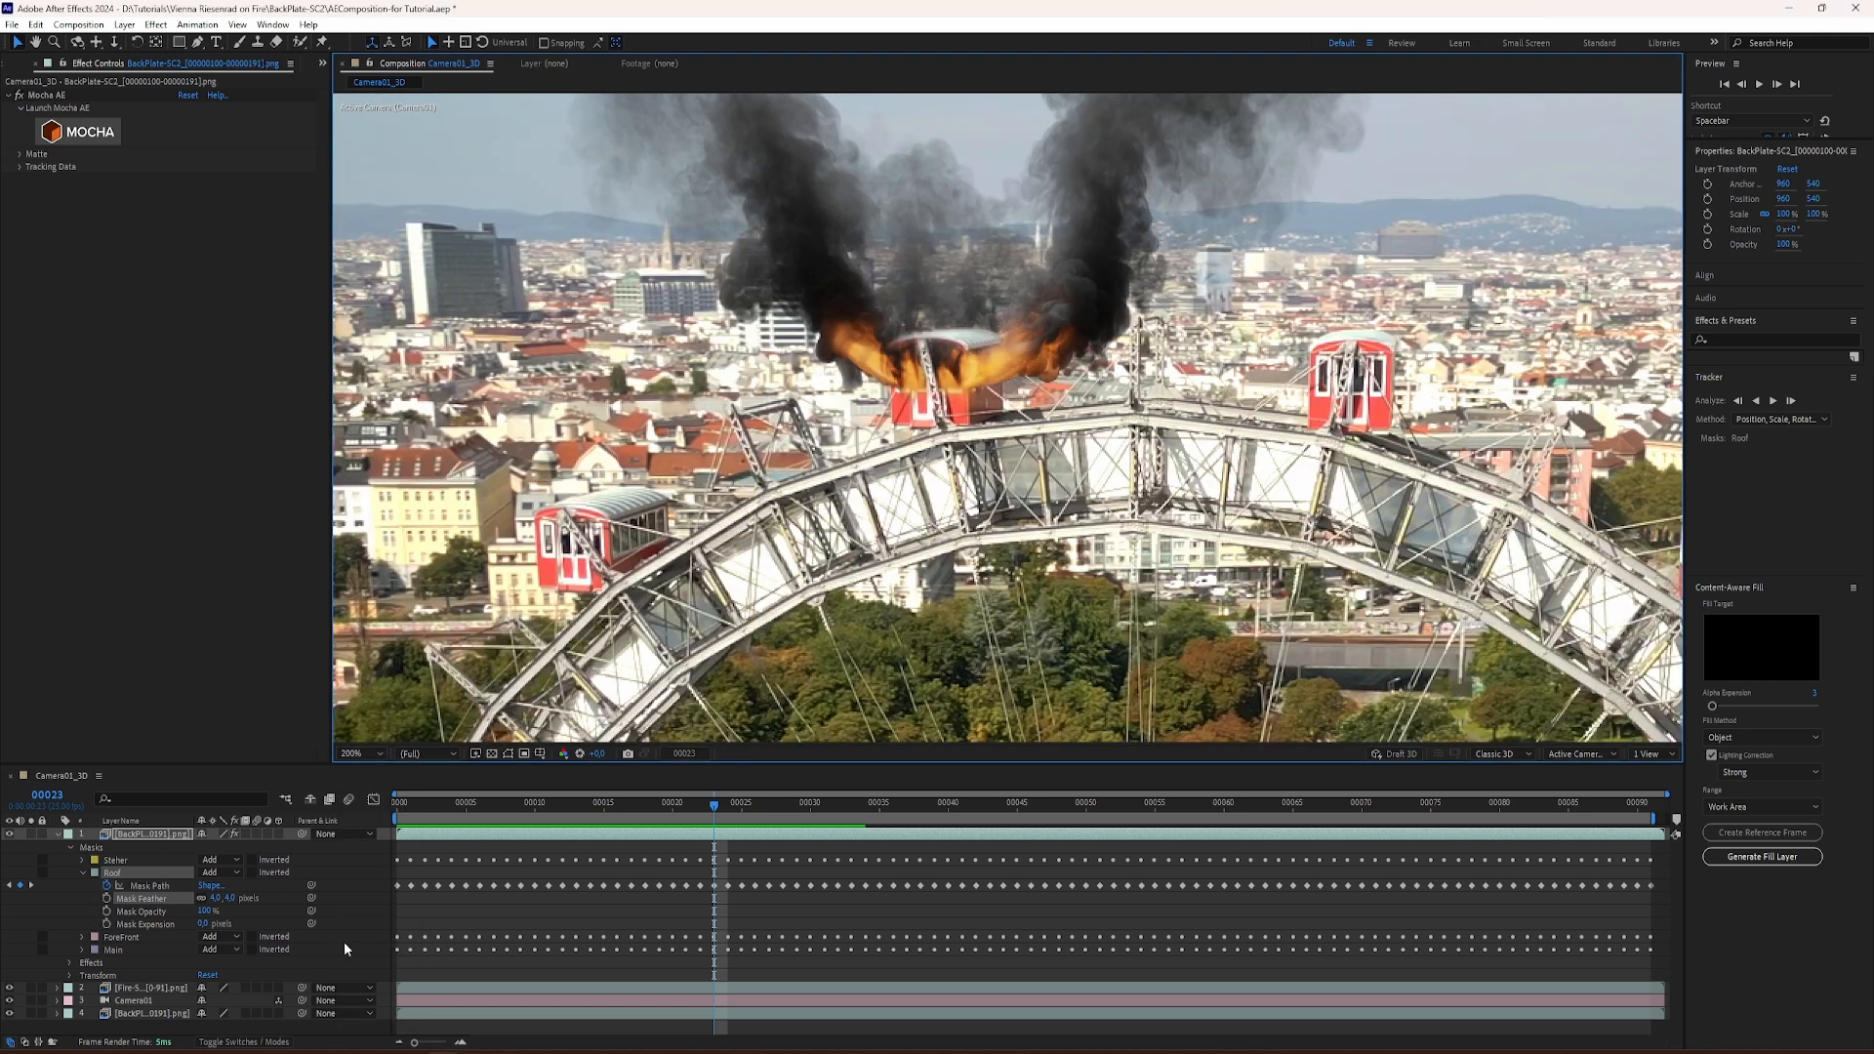
left_click(83, 871)
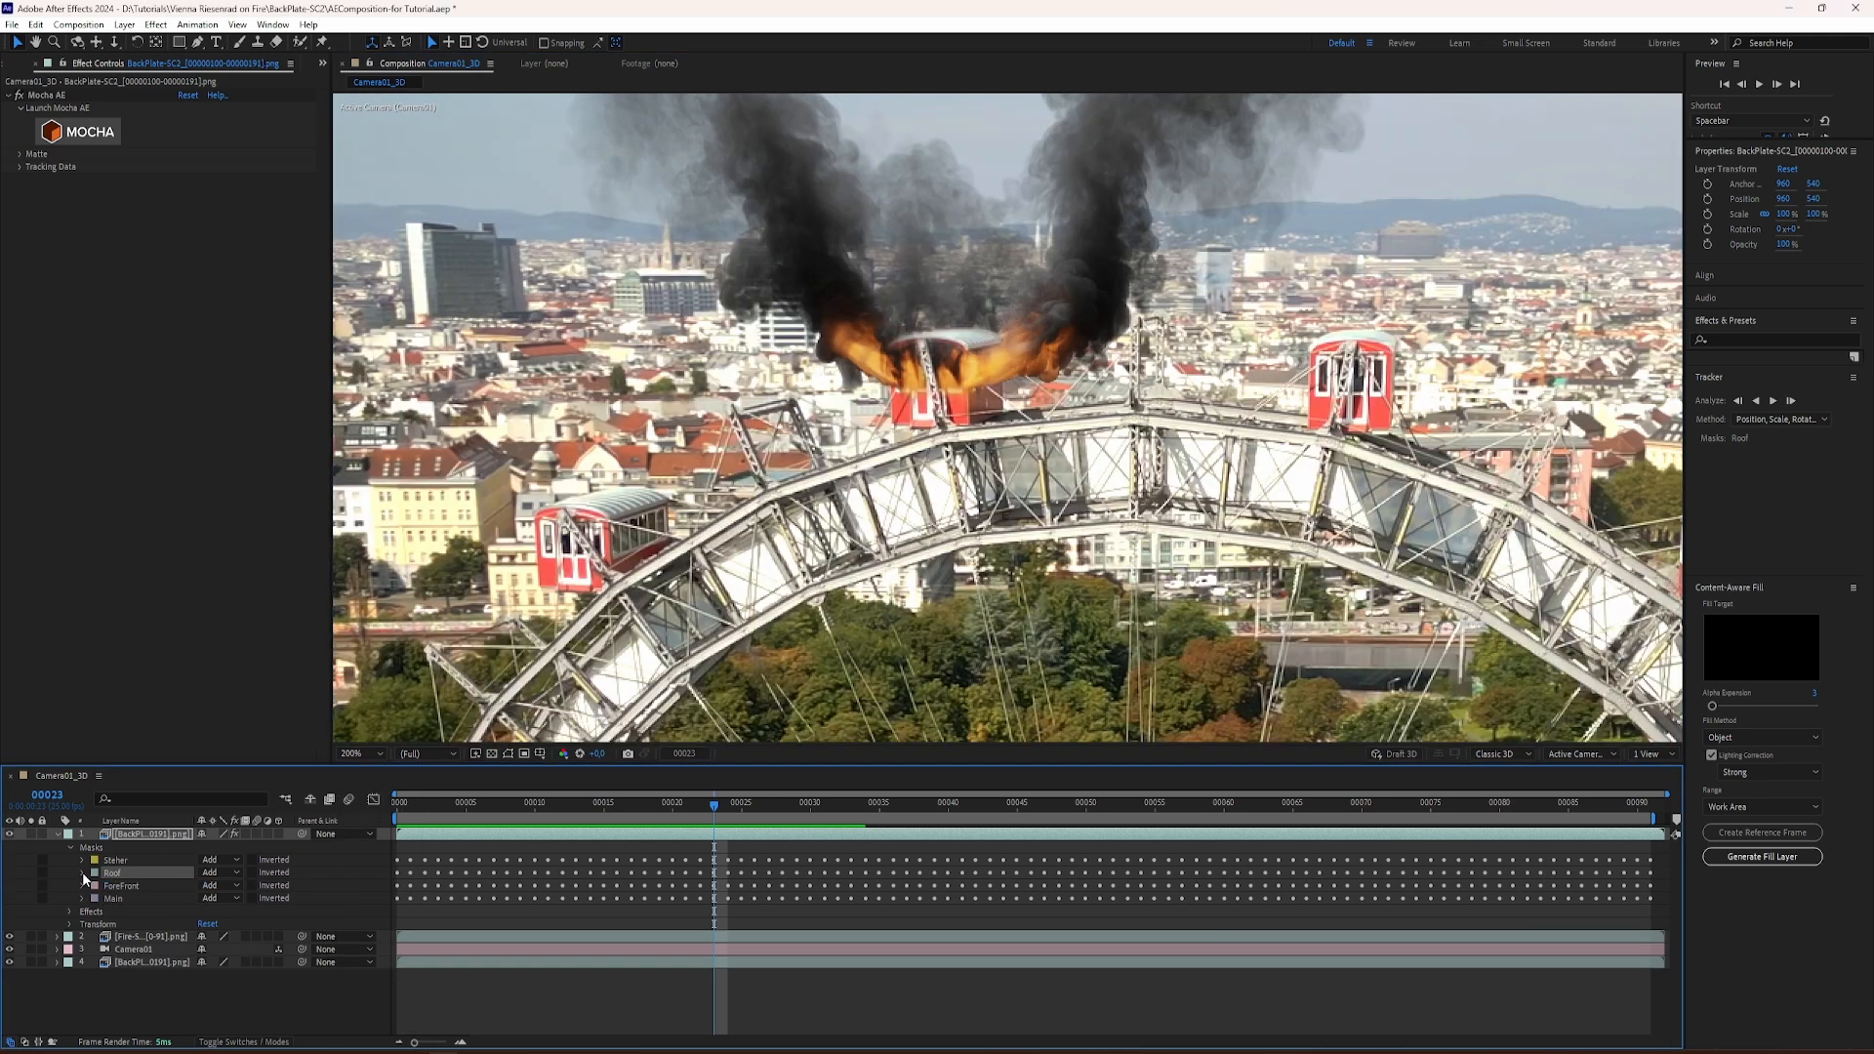
left_click(57, 835)
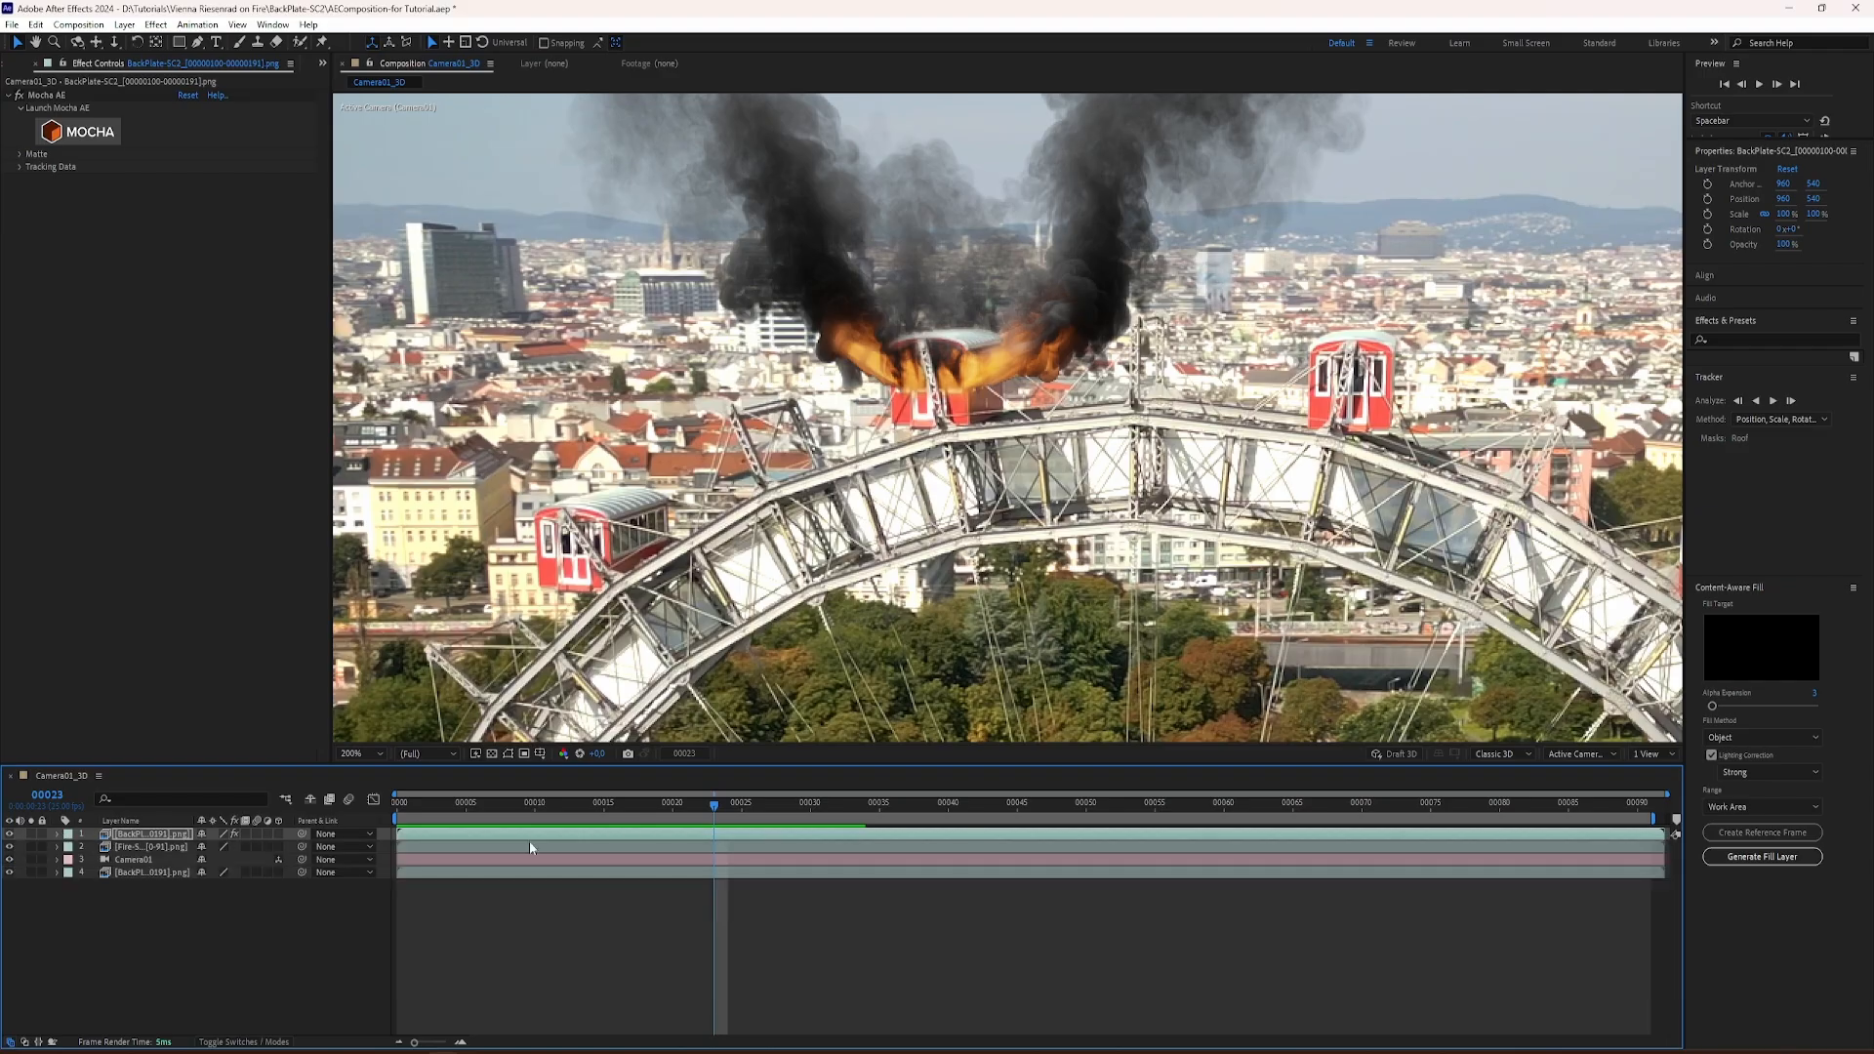
left_click_drag(555, 801, 1045, 841)
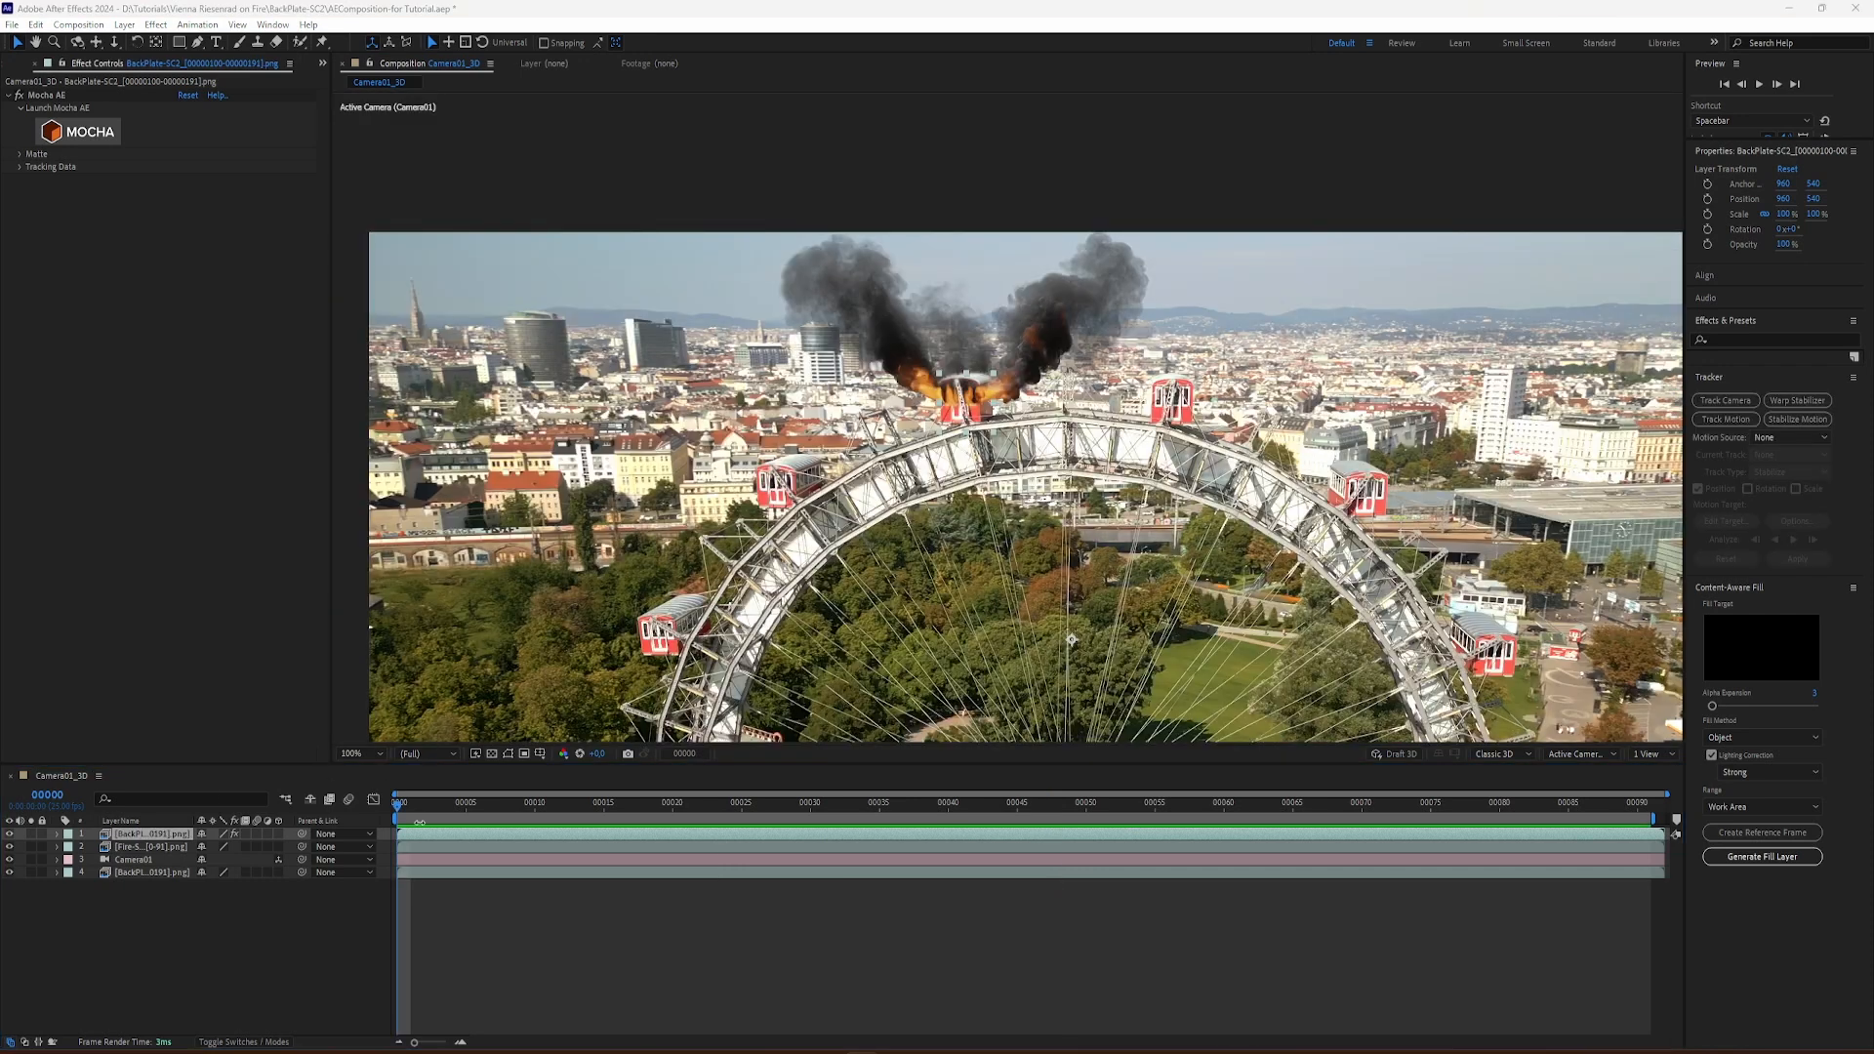
left_click_drag(426, 814, 908, 818)
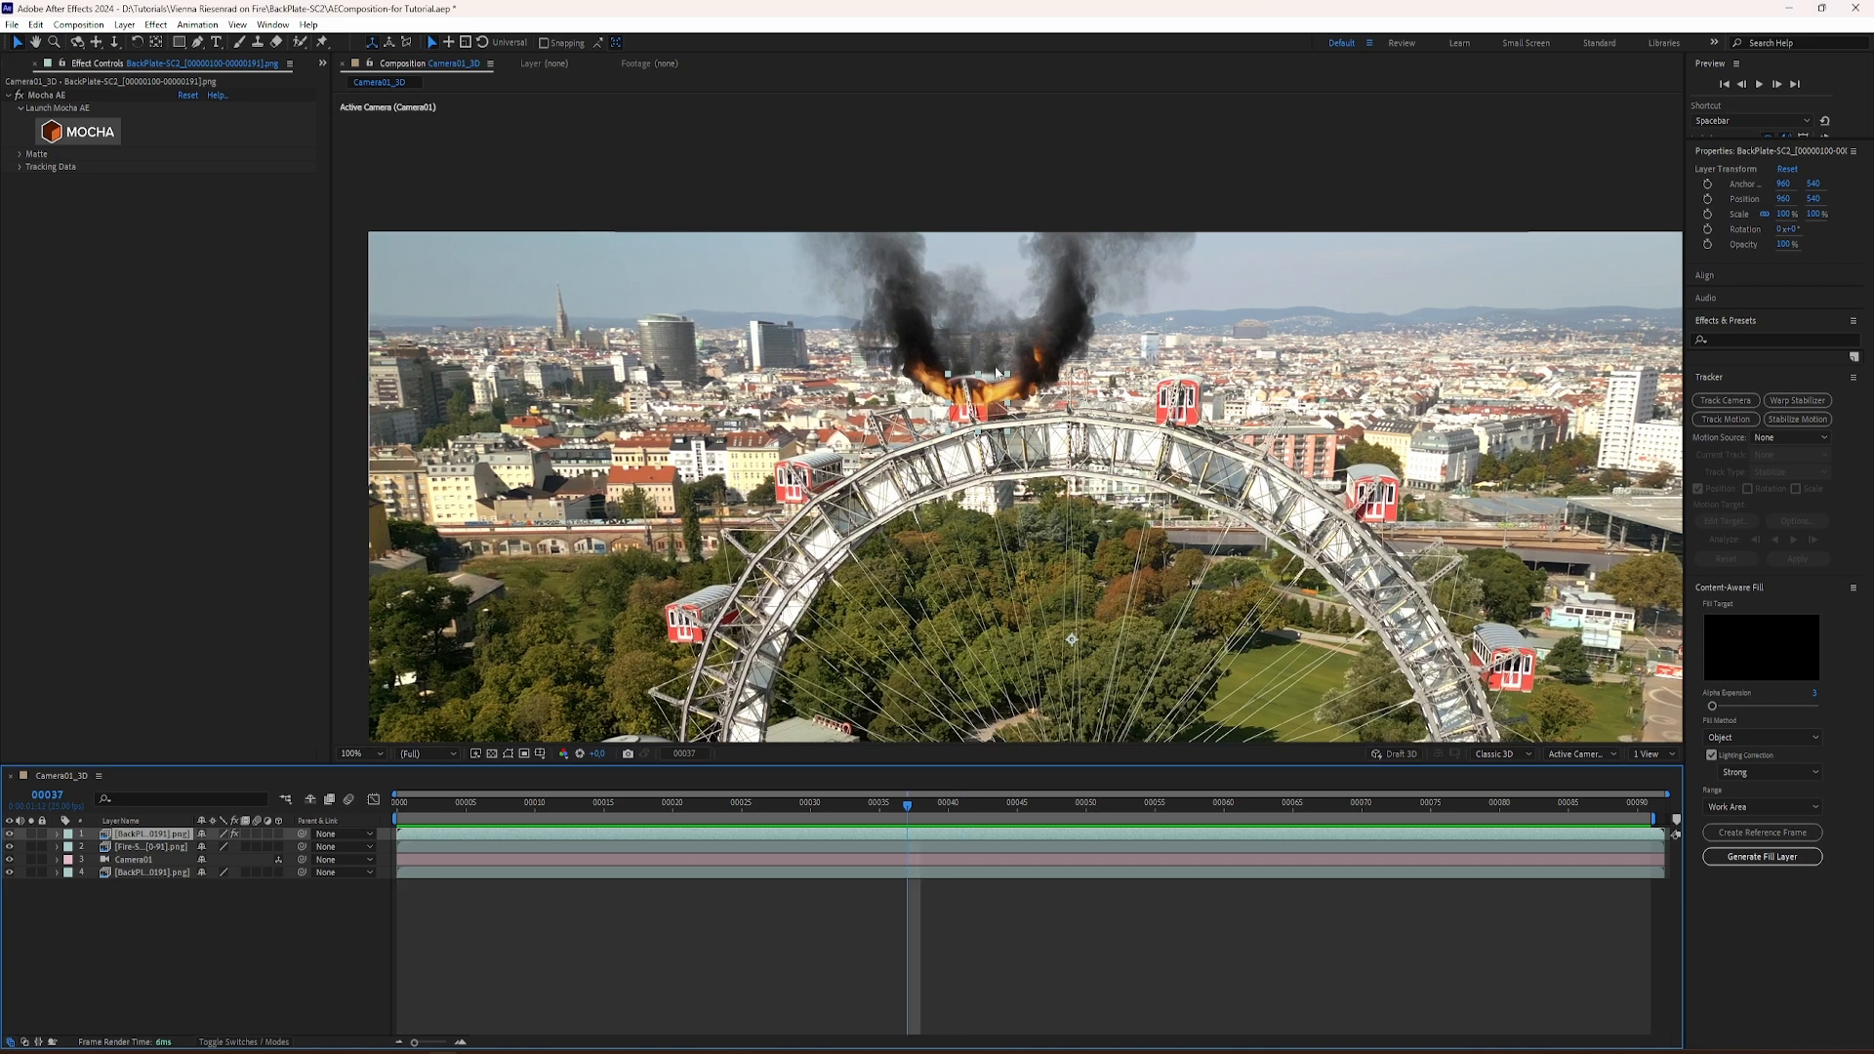
Step: Apply a Curves effect to the fire simulation layer and slightly lift the black point of the RGB curve
left_click(184, 857)
left_click(177, 847)
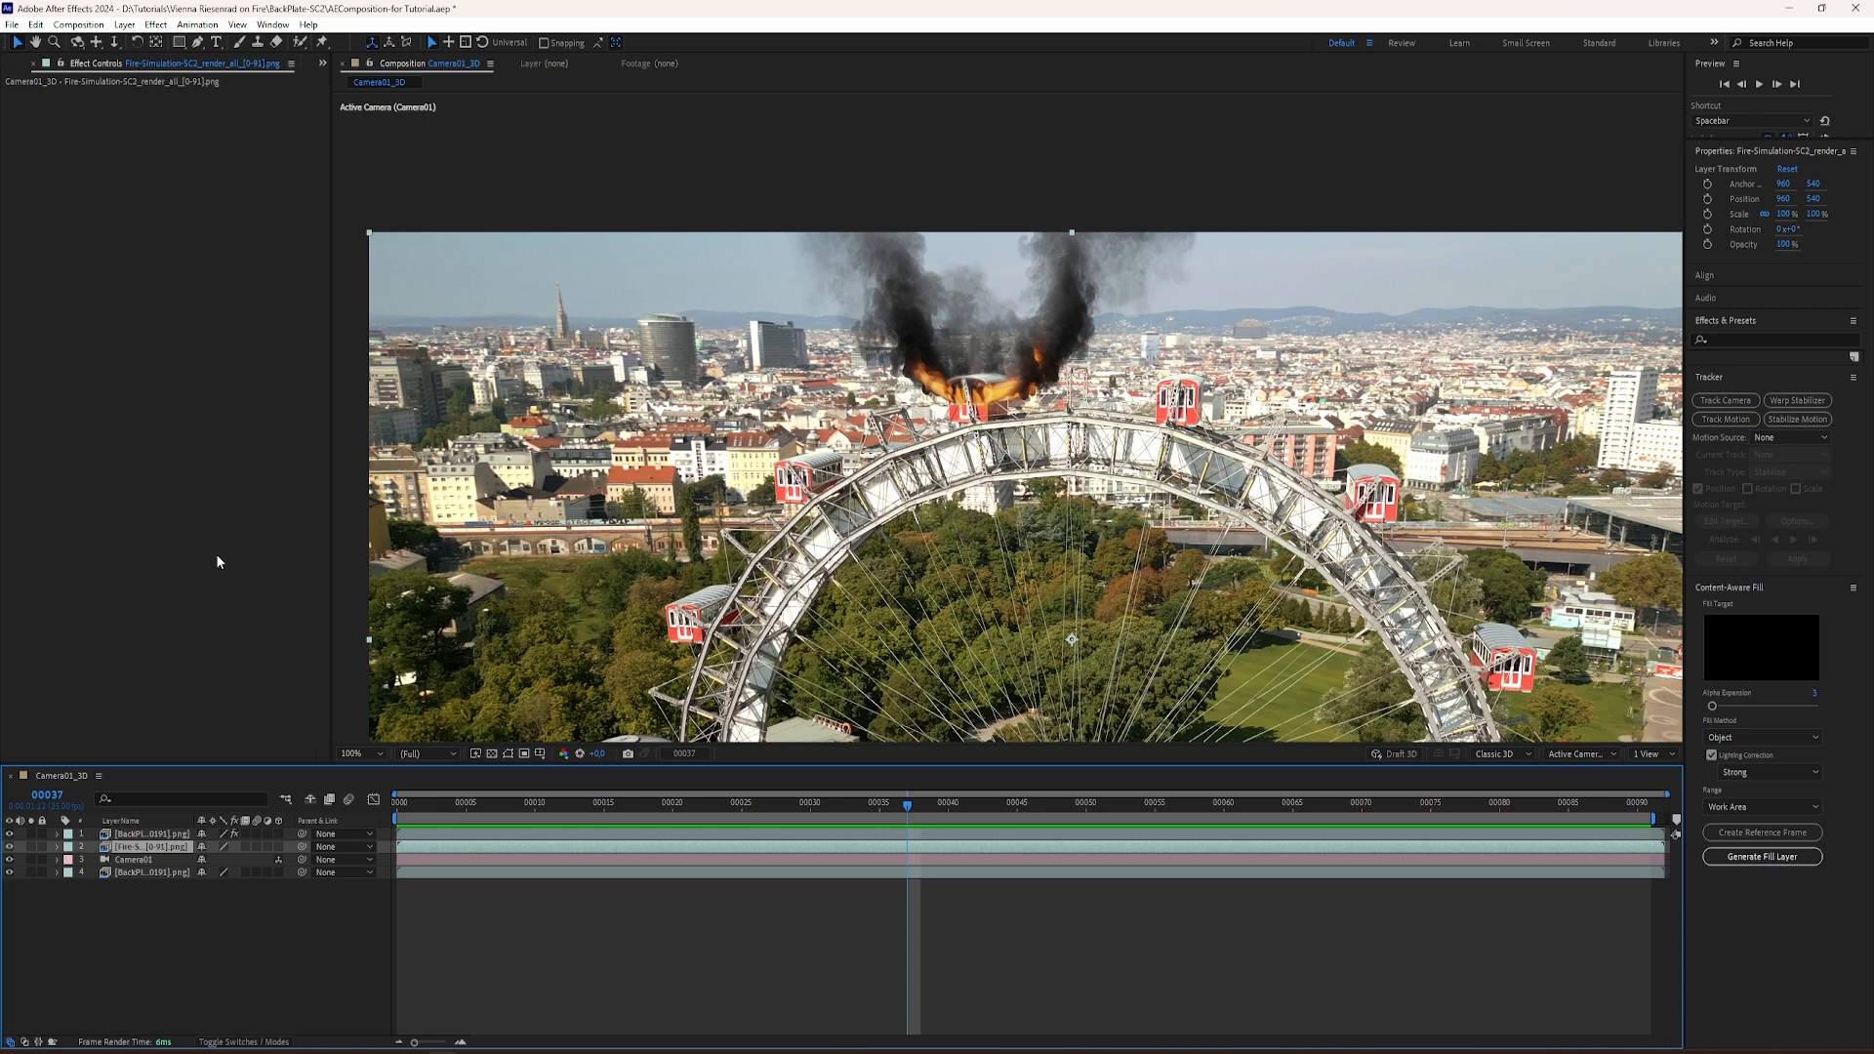
key("ctrl+space")
type("cur")
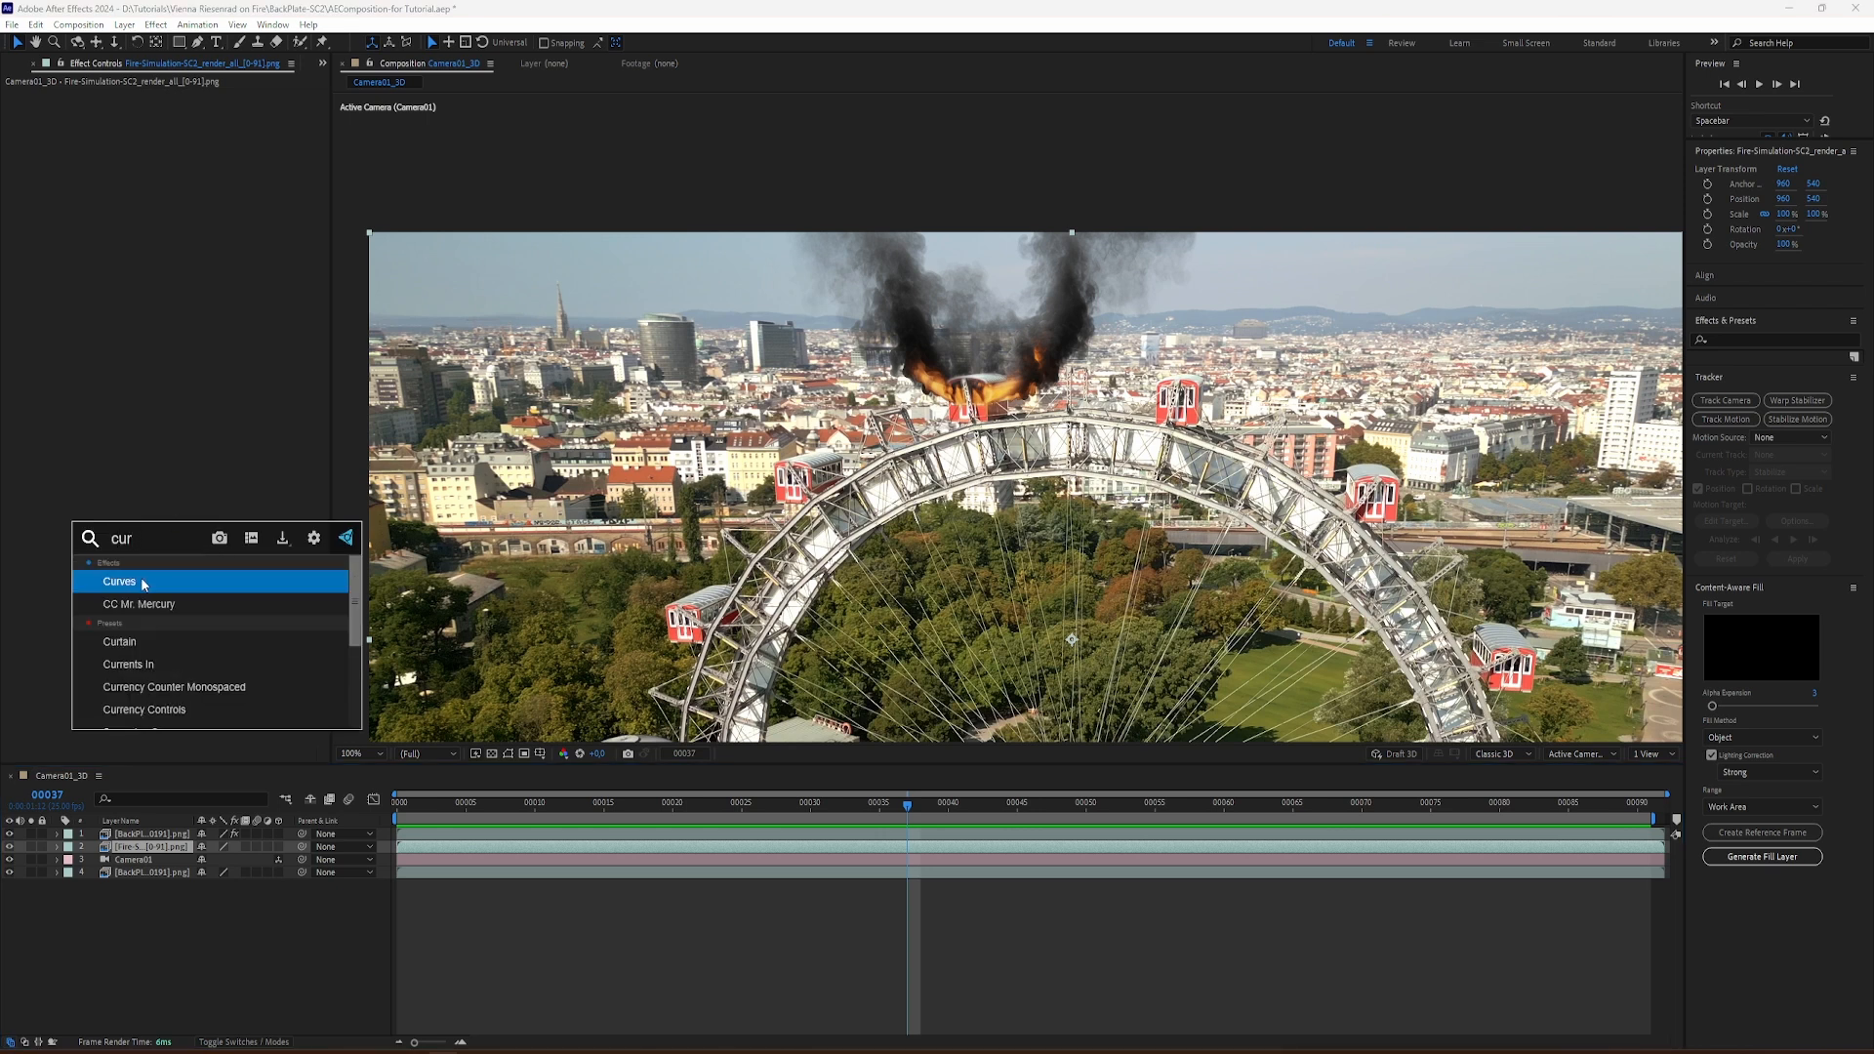
left_click(142, 582)
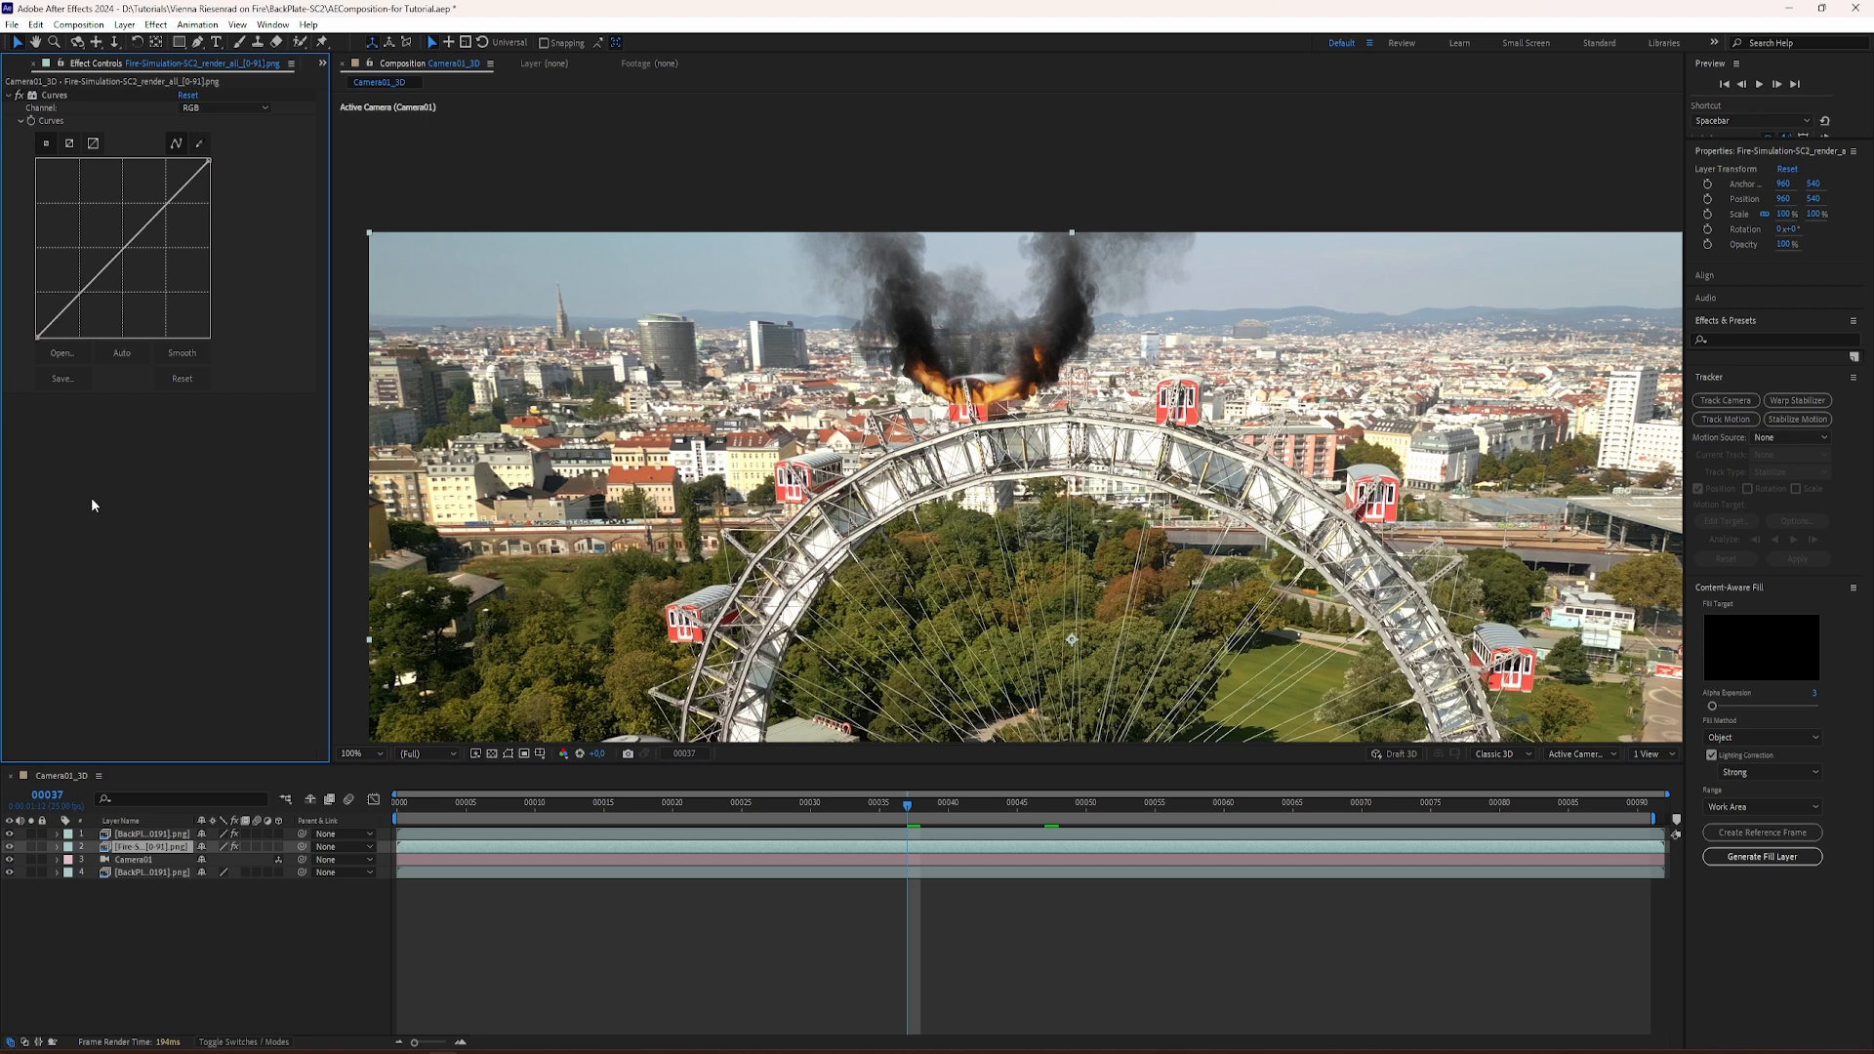
mouse_move(37, 337)
left_mouse_down()
mouse_move(89, 340)
mouse_move(20, 333)
left_mouse_up()
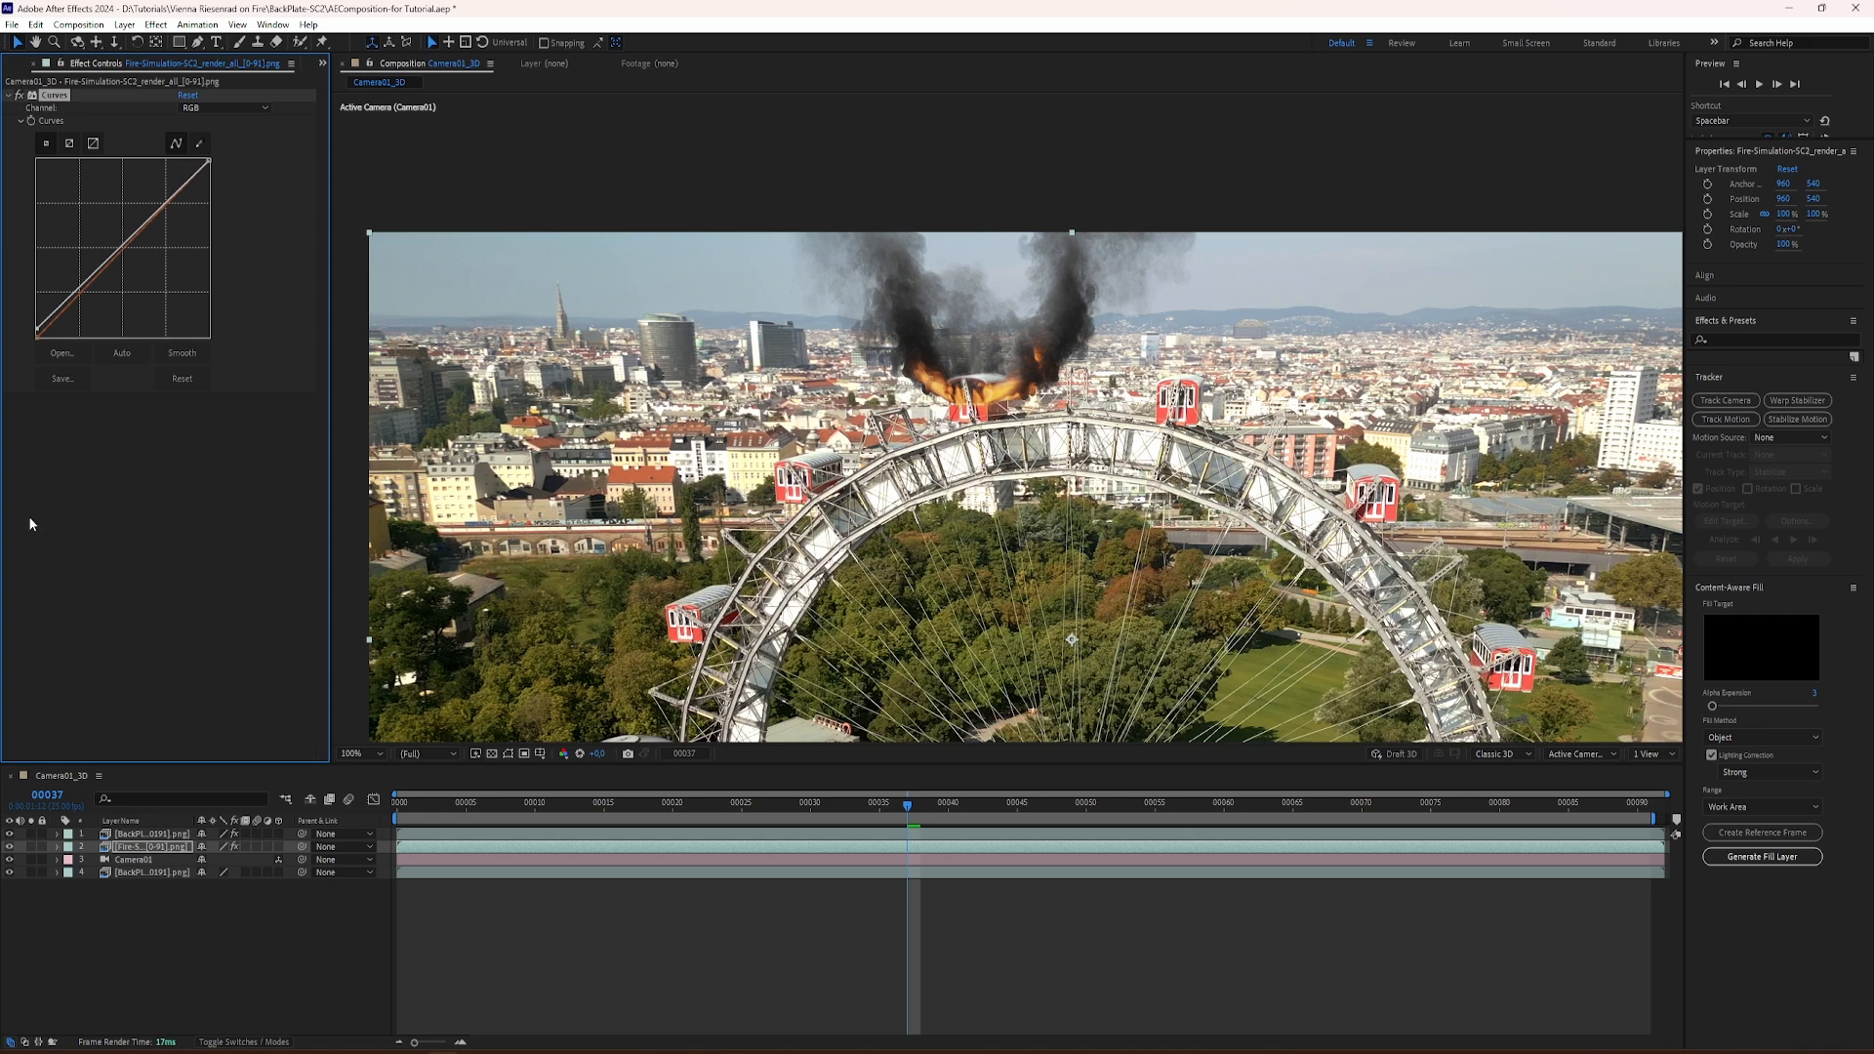
mouse_move(525, 804)
left_mouse_down()
mouse_move(444, 807)
mouse_move(858, 826)
mouse_move(519, 810)
left_mouse_up()
Step: Create an adjustment layer, place it above all other layers, and apply the Heat Distortion effect to it
right_click(193, 906)
mouse_move(293, 724)
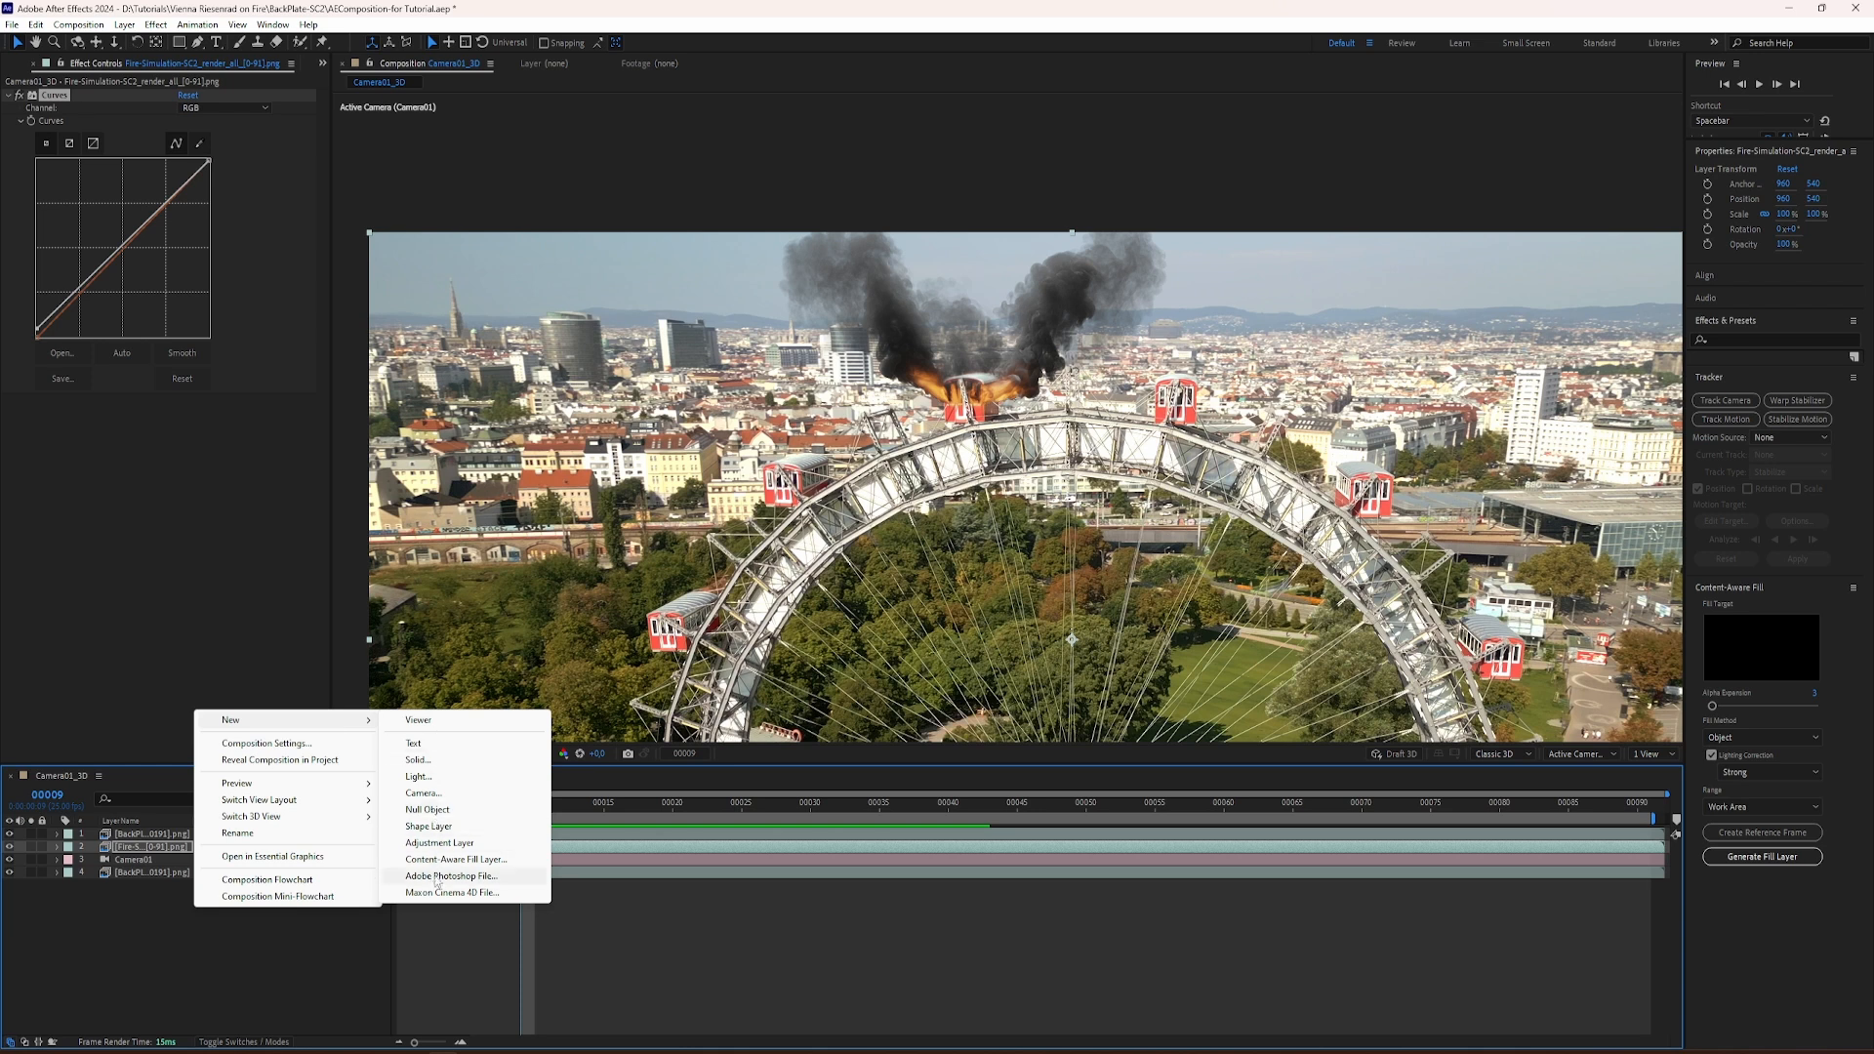
left_click(439, 844)
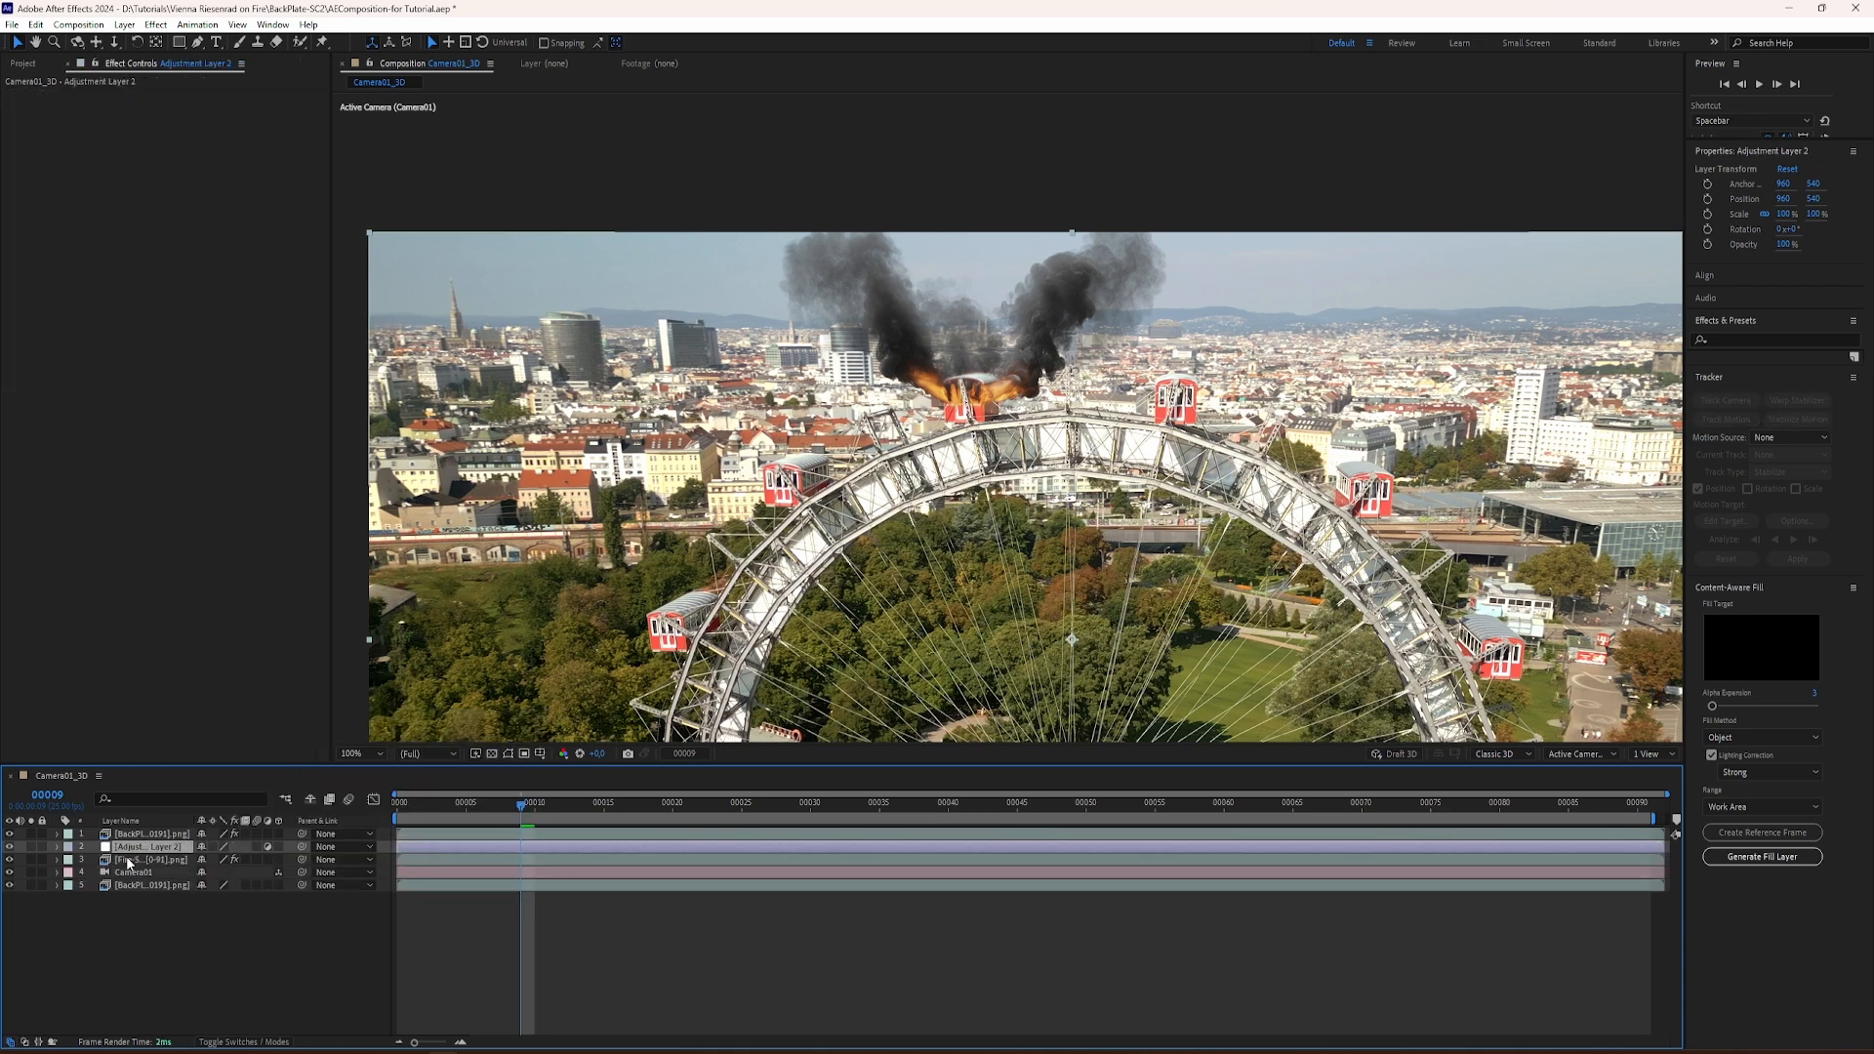
left_click_drag(137, 847, 149, 837)
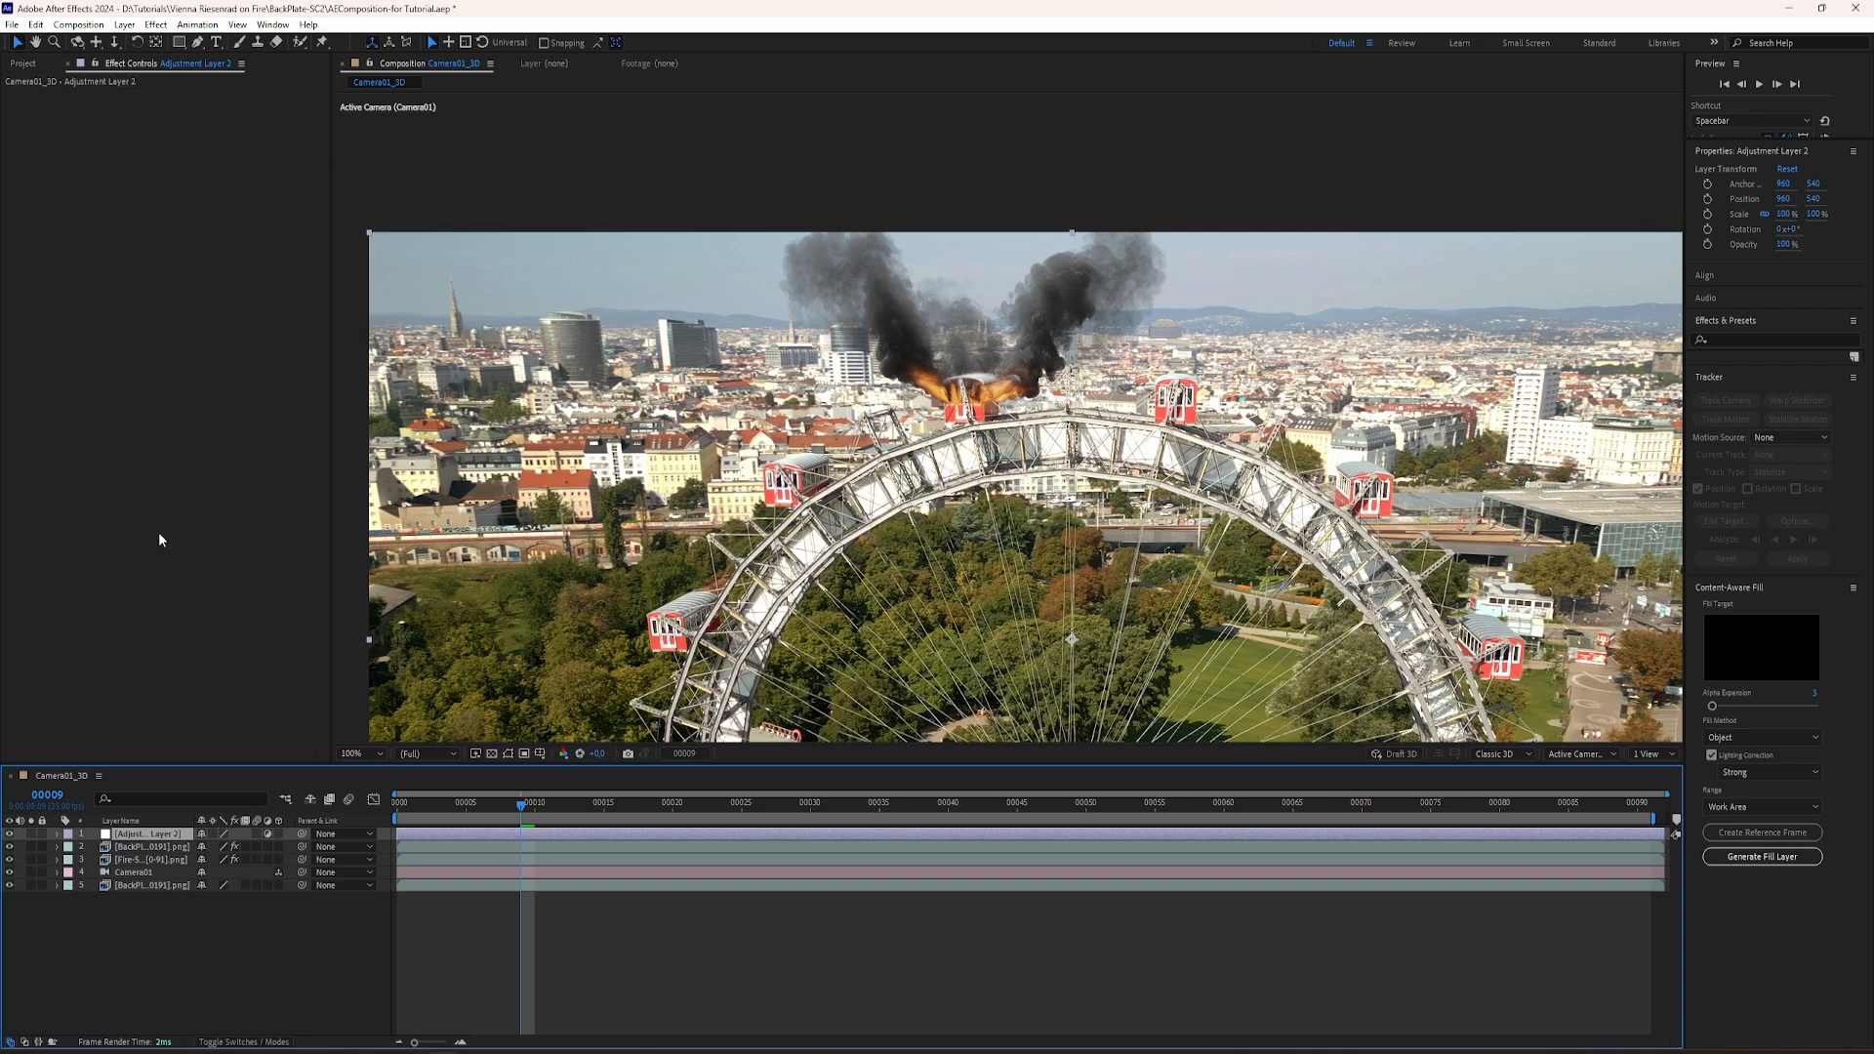
key("ctrl+space")
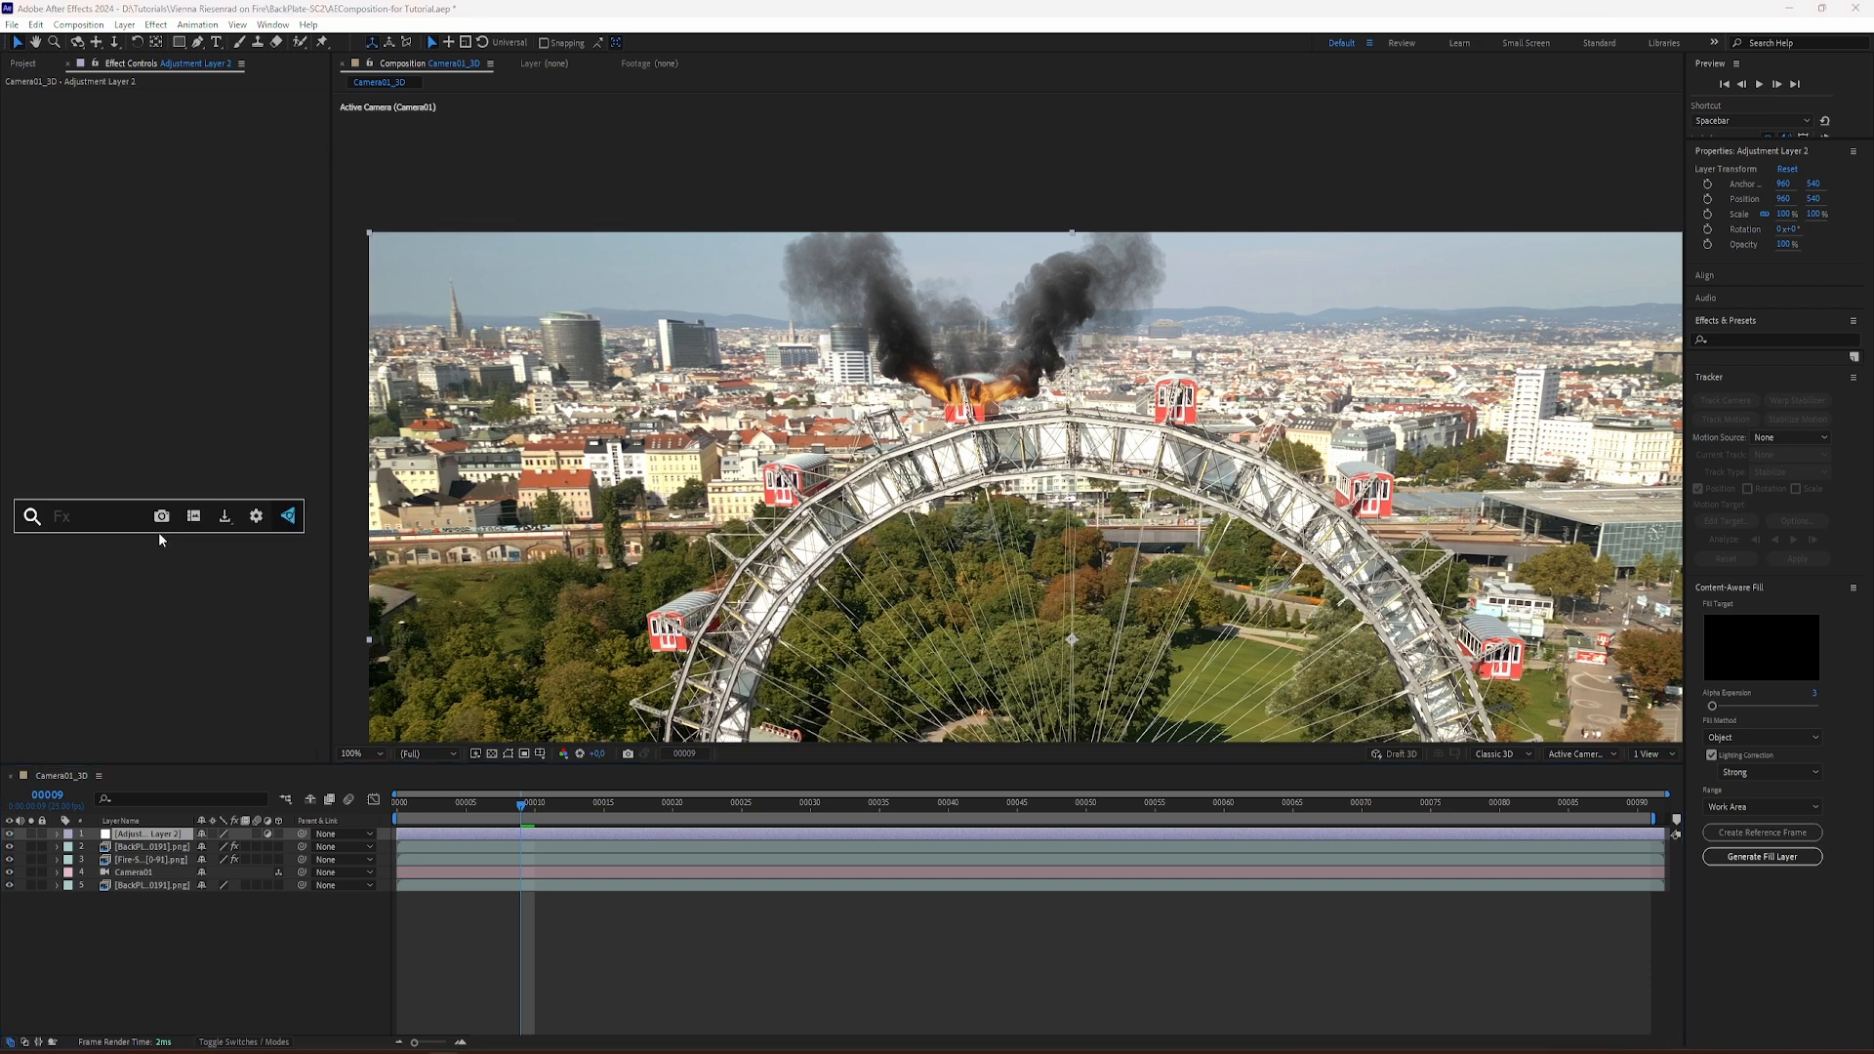
type("heat")
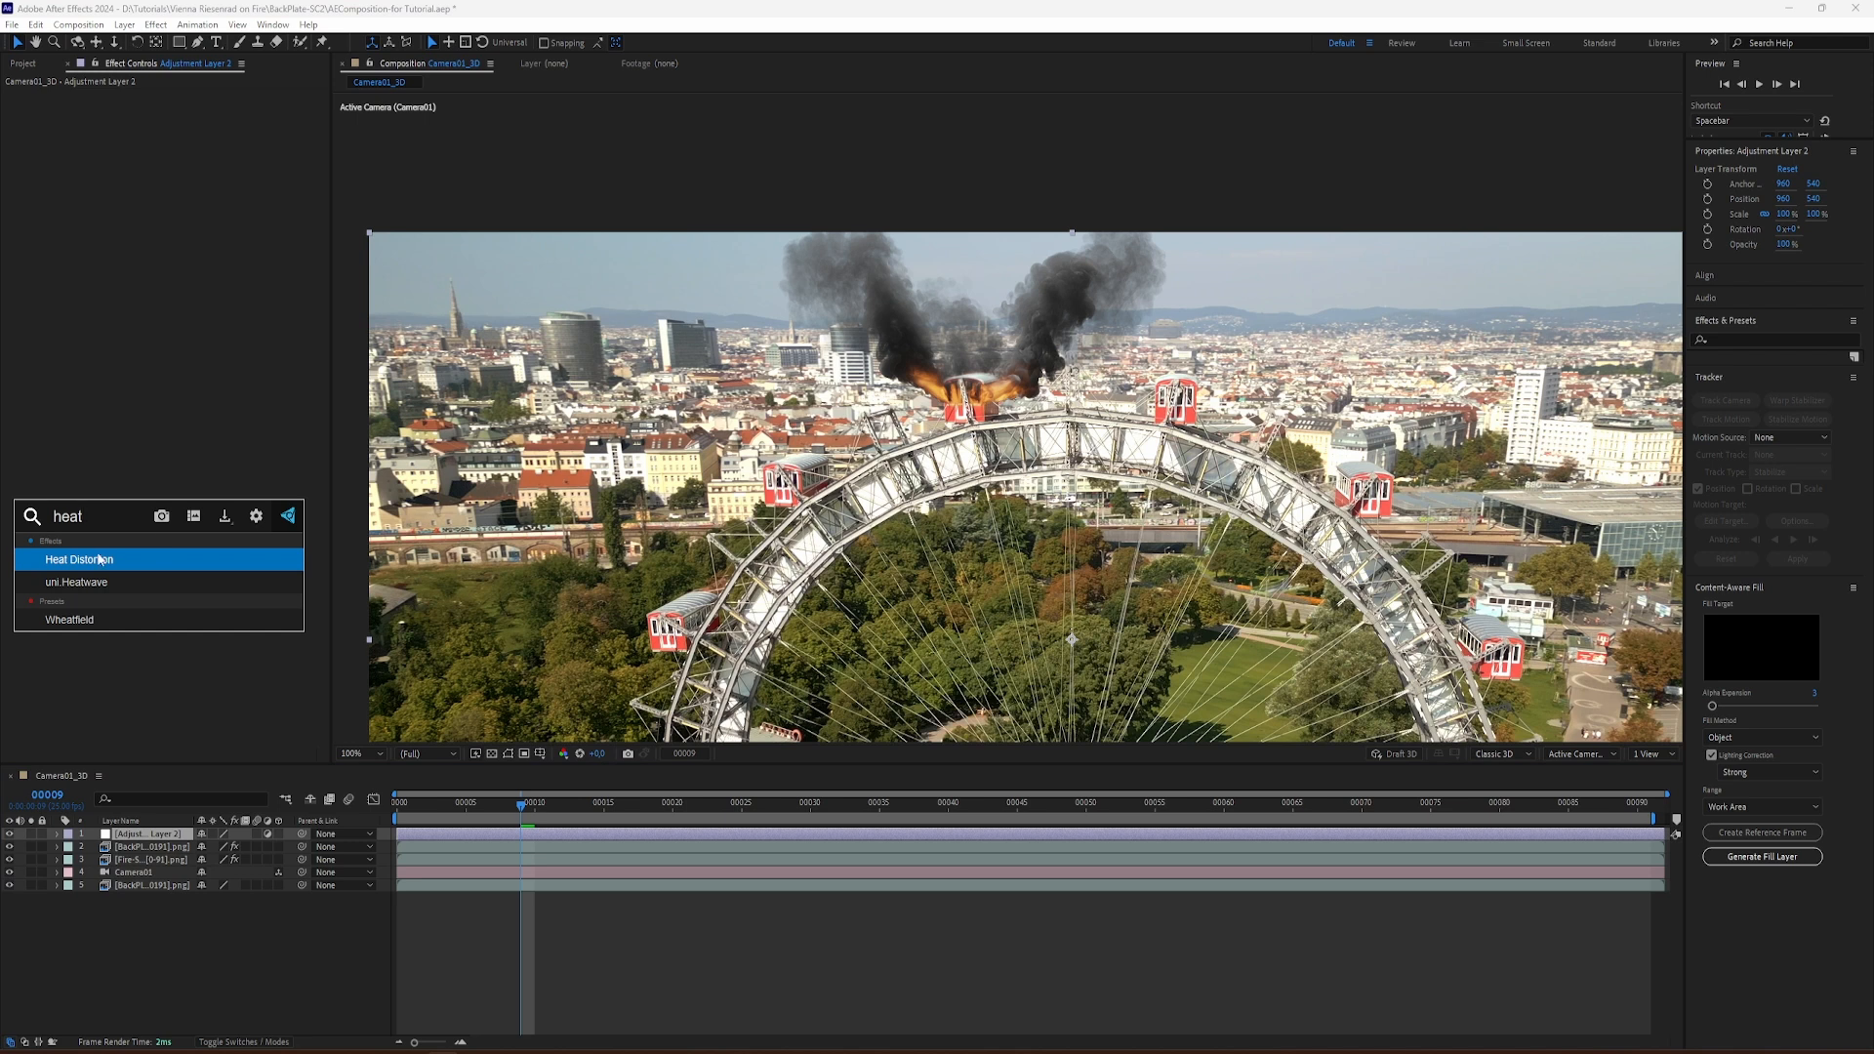
left_click(98, 560)
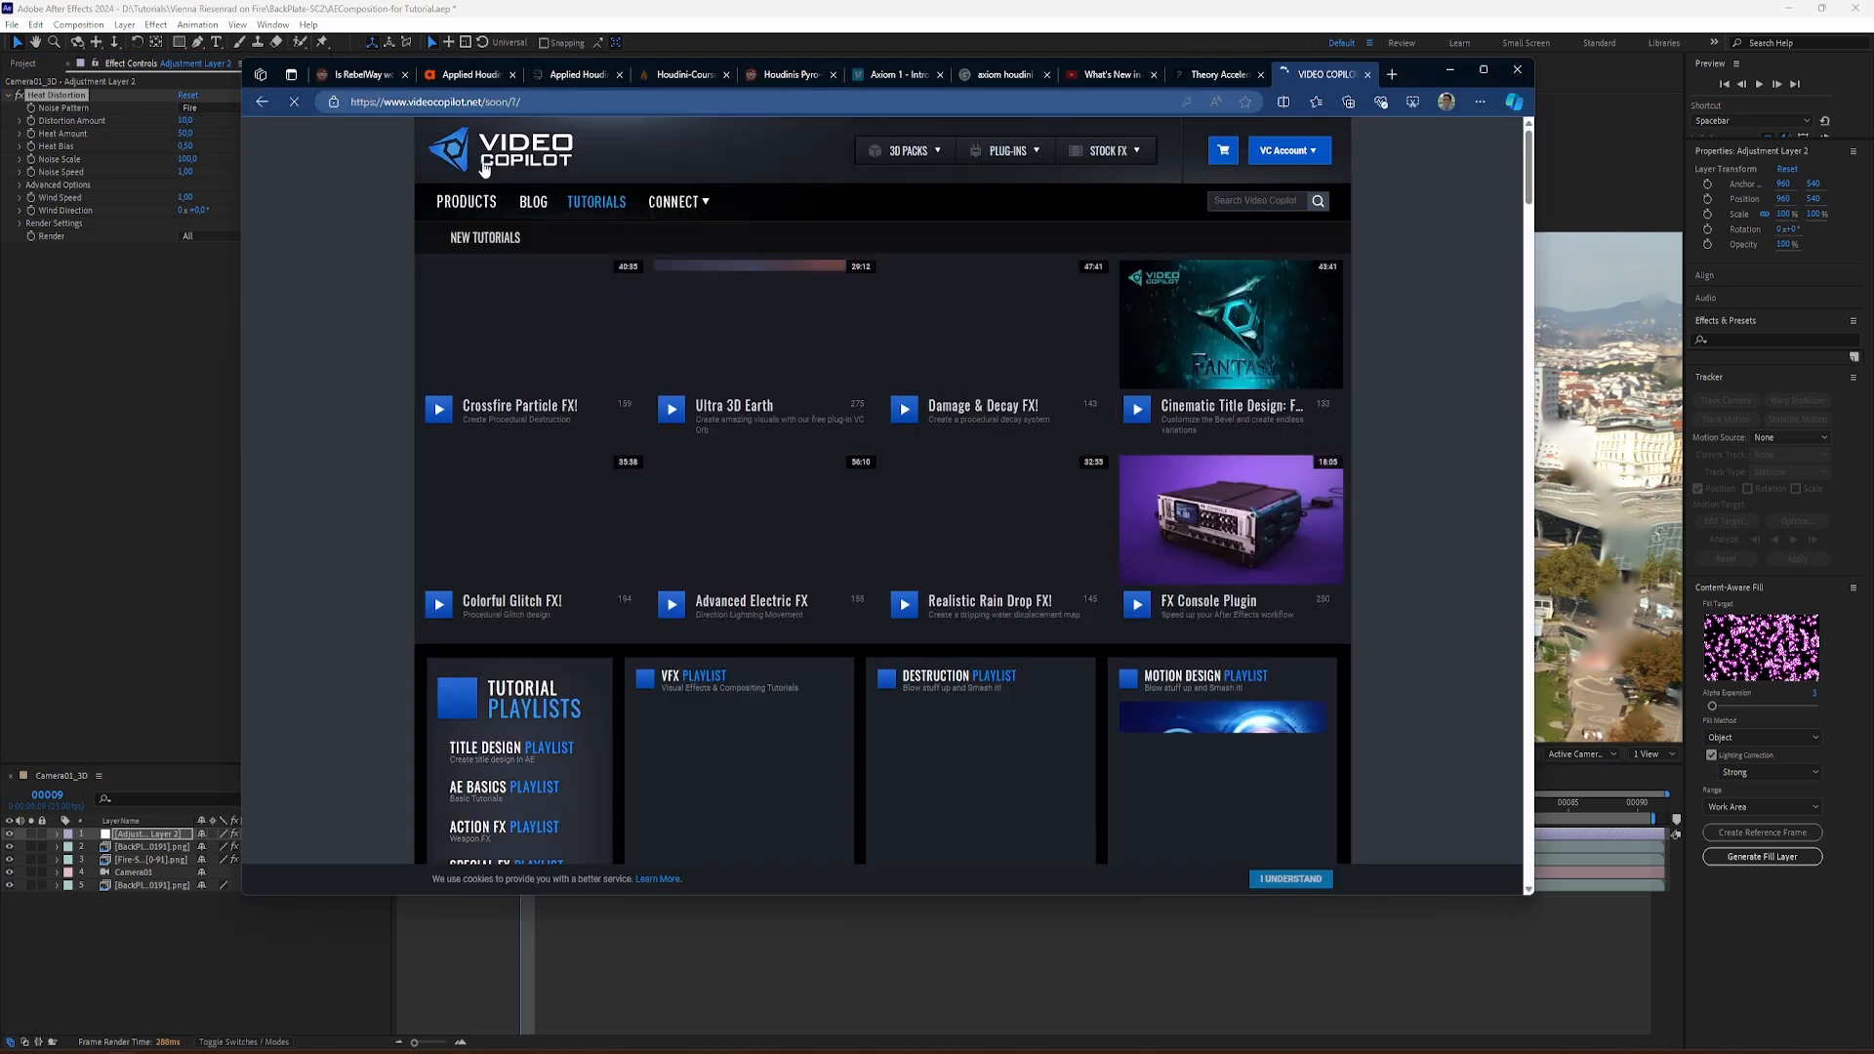
Step: Switch to the browser and browse the Video Copilot home page
left_click(503, 156)
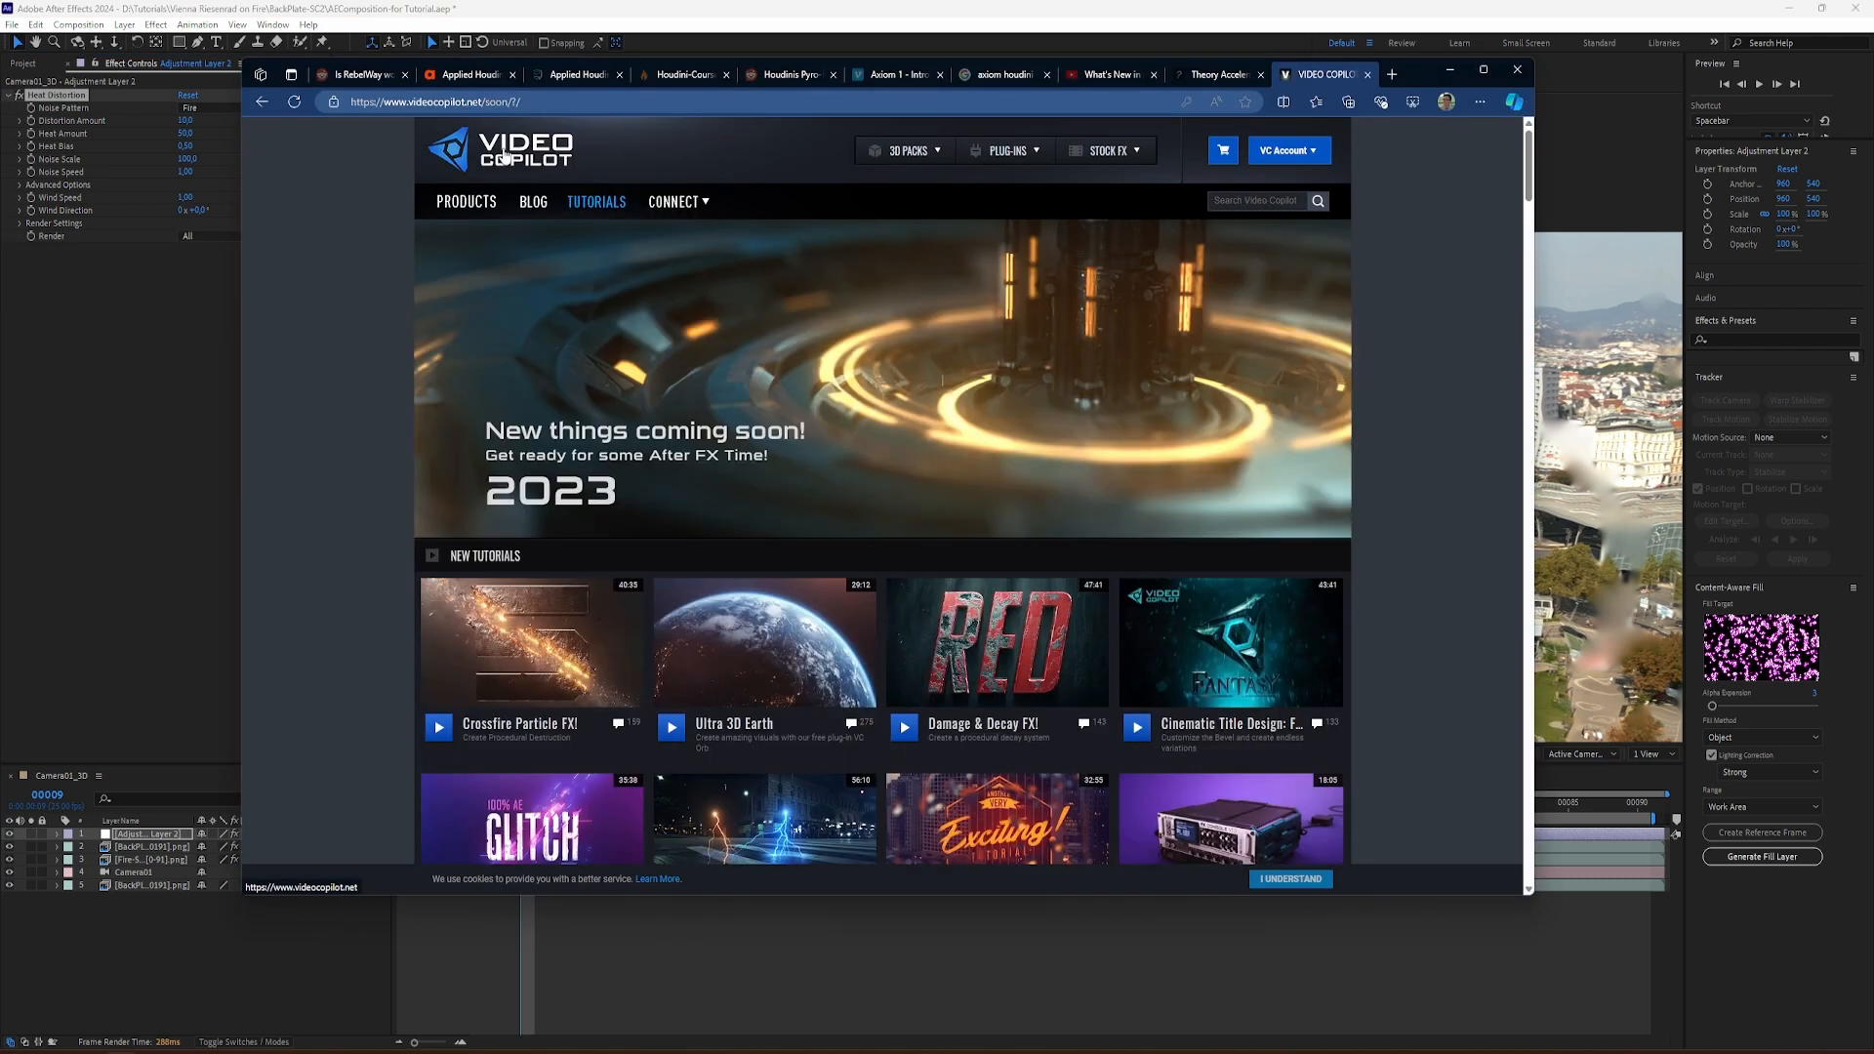
left_click(504, 157)
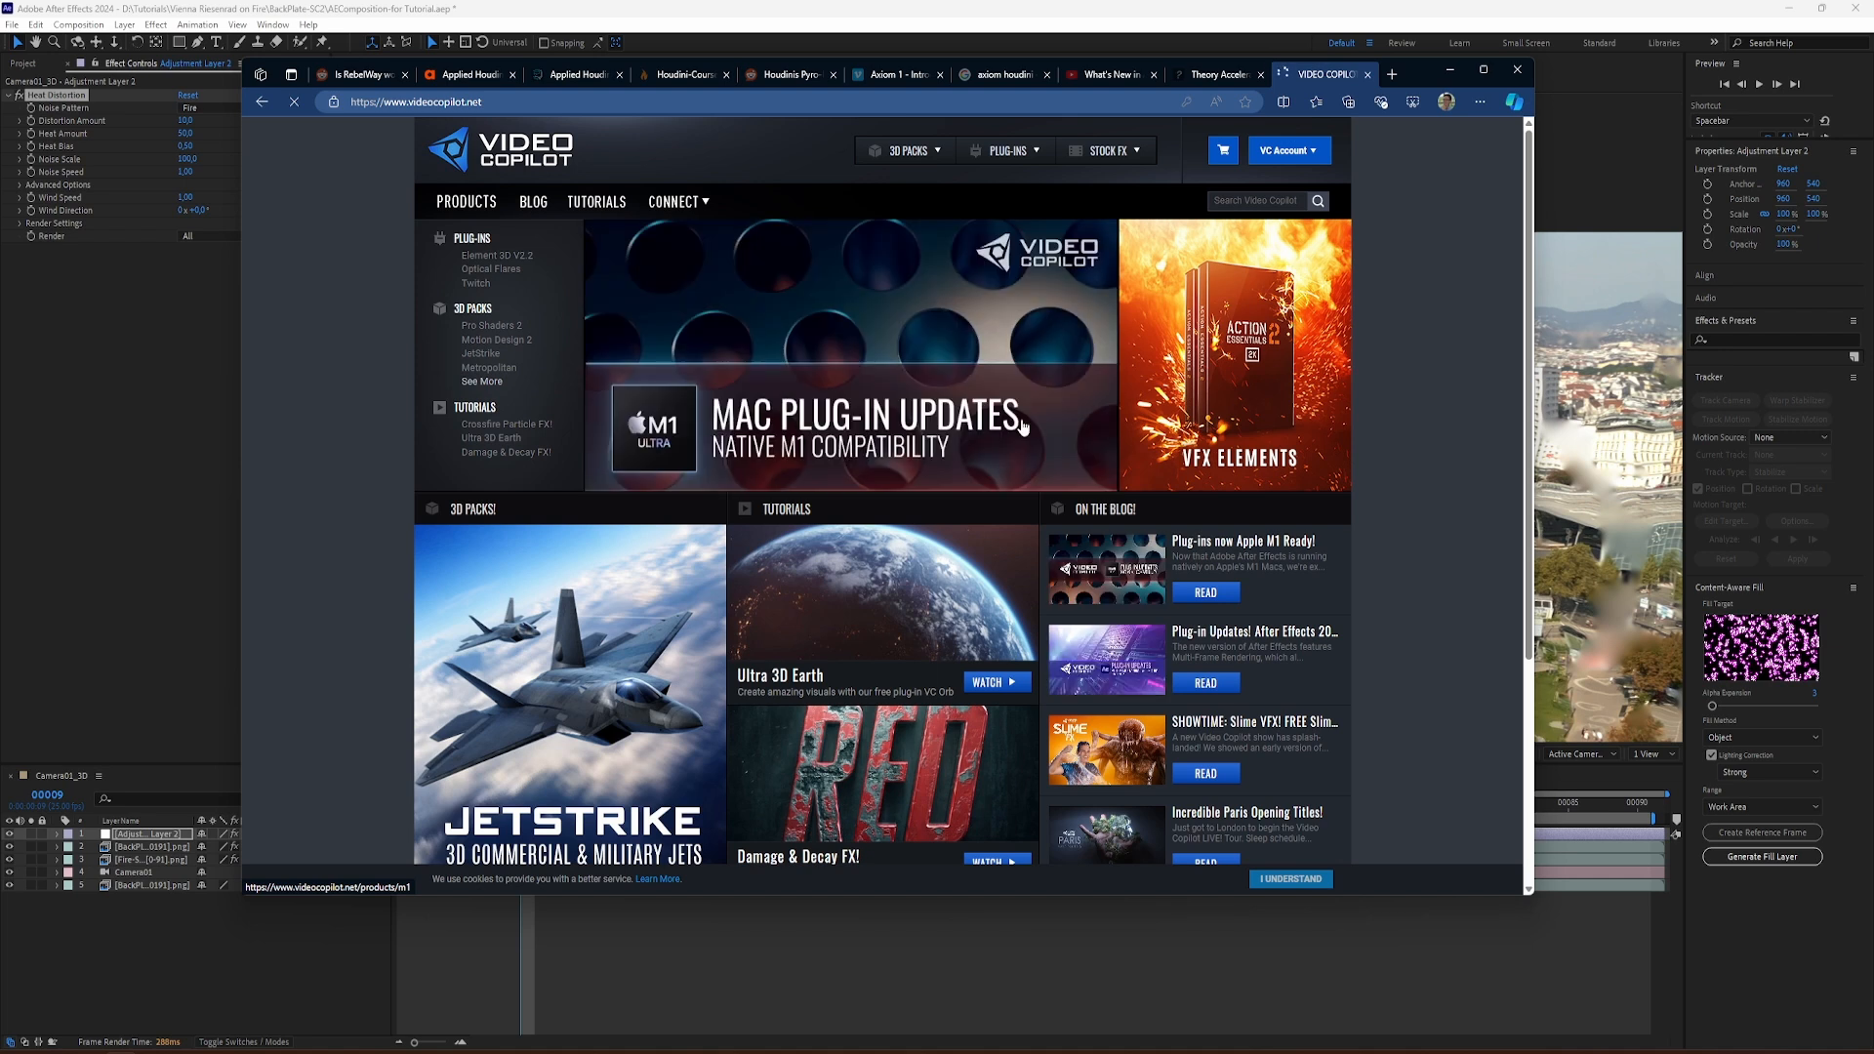
scroll(1040, 421, "down", 3)
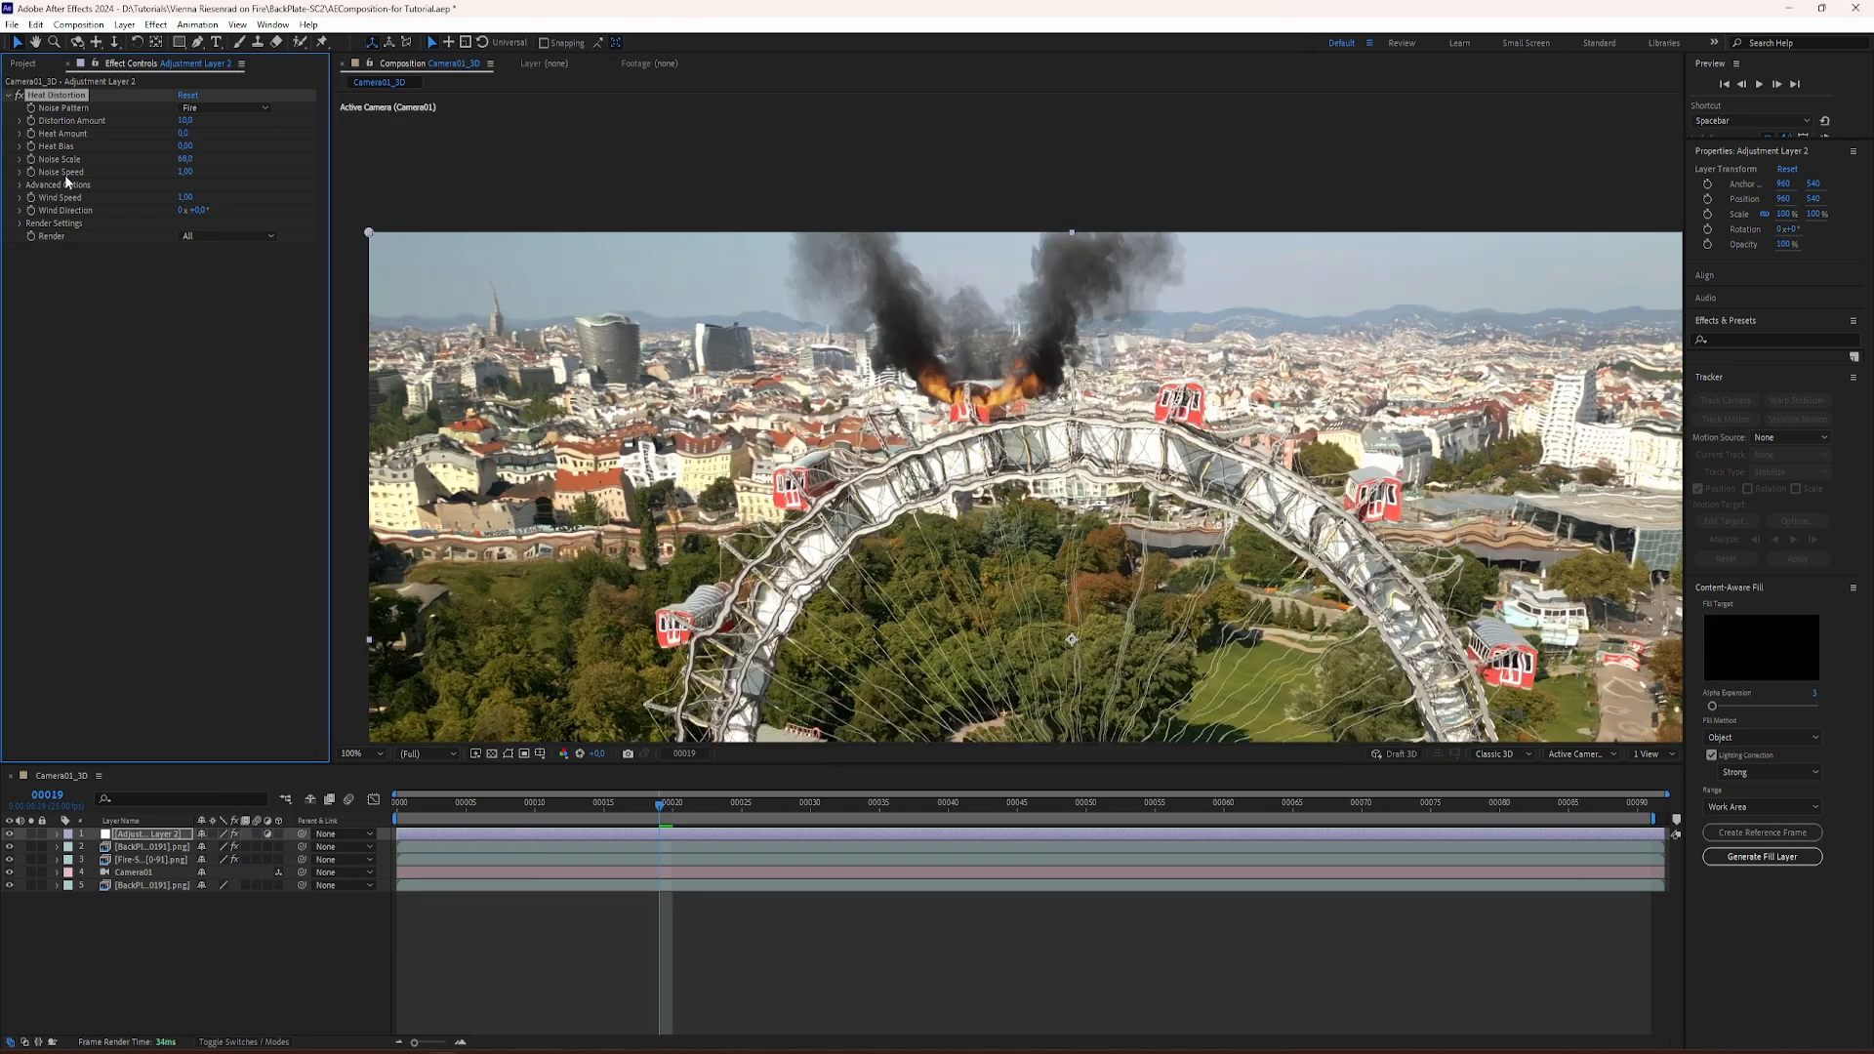
Step: In After Effects, slightly reduce the adjustment layer's Heat Distortion noise speed
left_click_drag(185, 172, 184, 177)
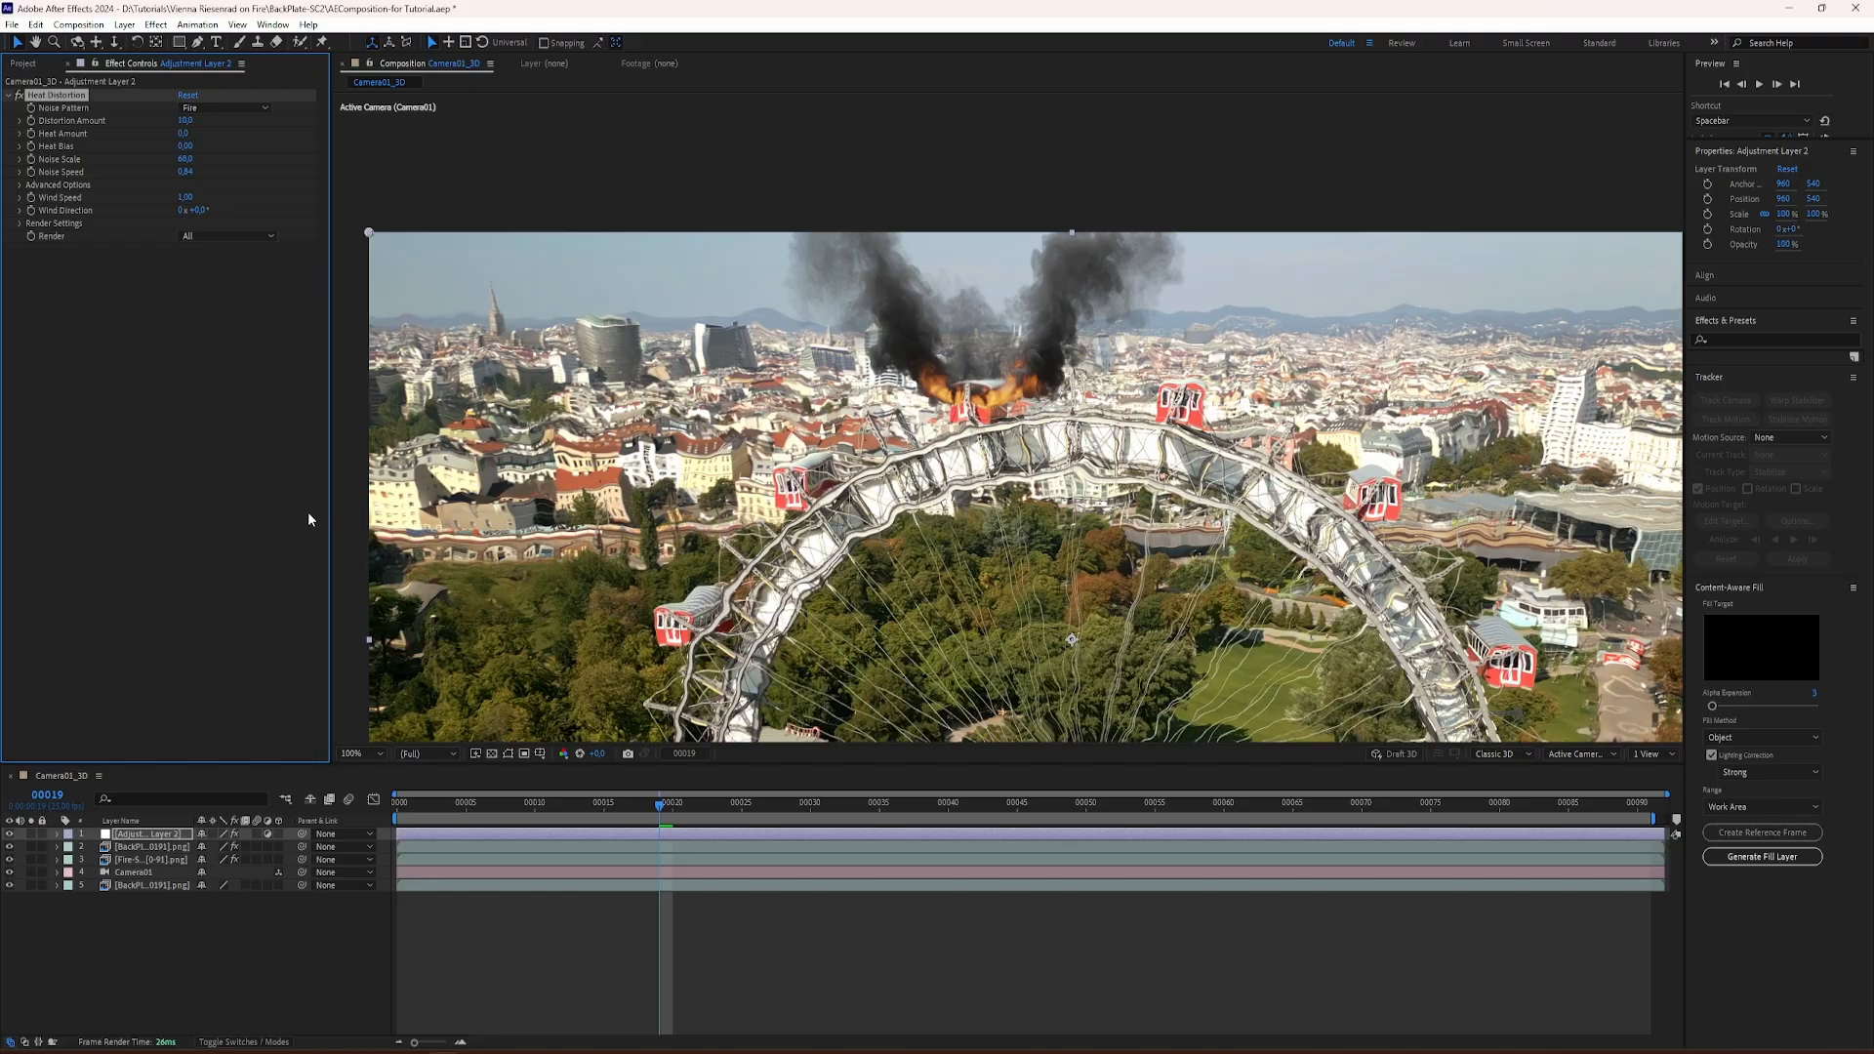
Step: Set the Heat Distortion's Distortion Amount to 4 and compare playback of the composition from the start before and after
left_click_drag(592, 806, 372, 785)
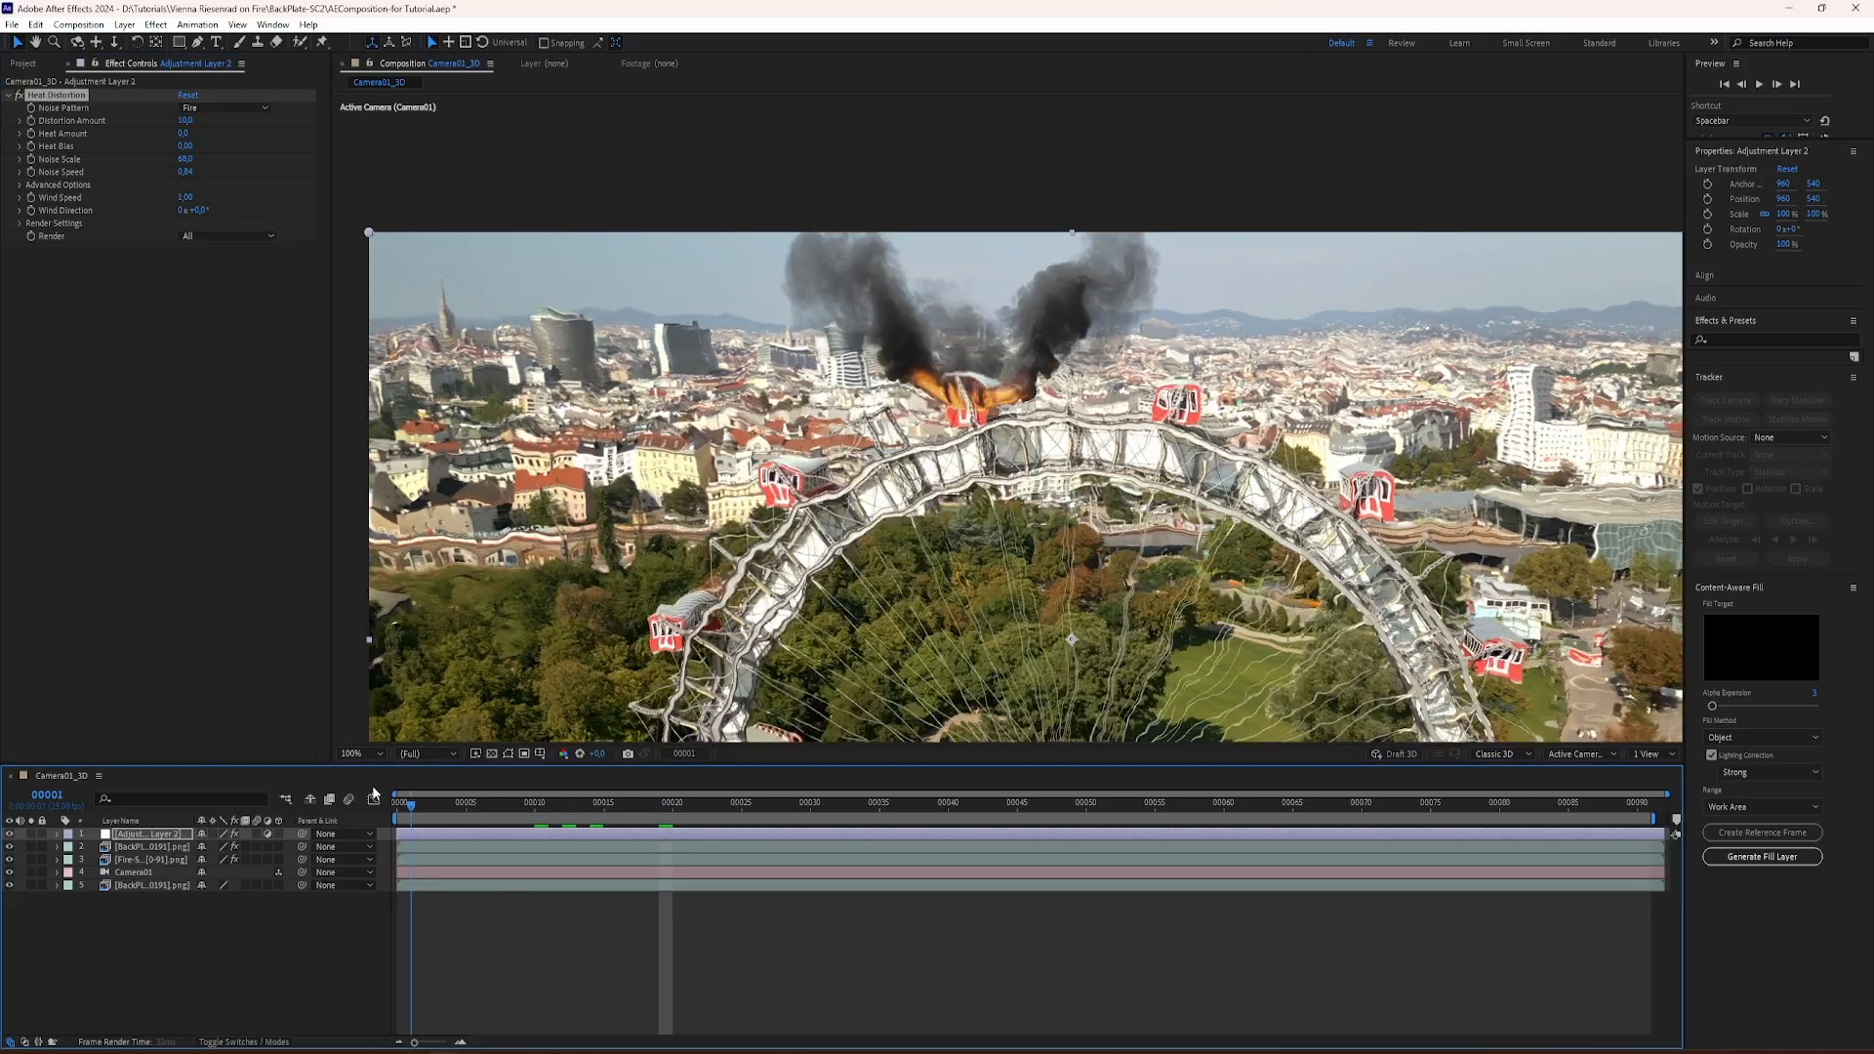
key("space")
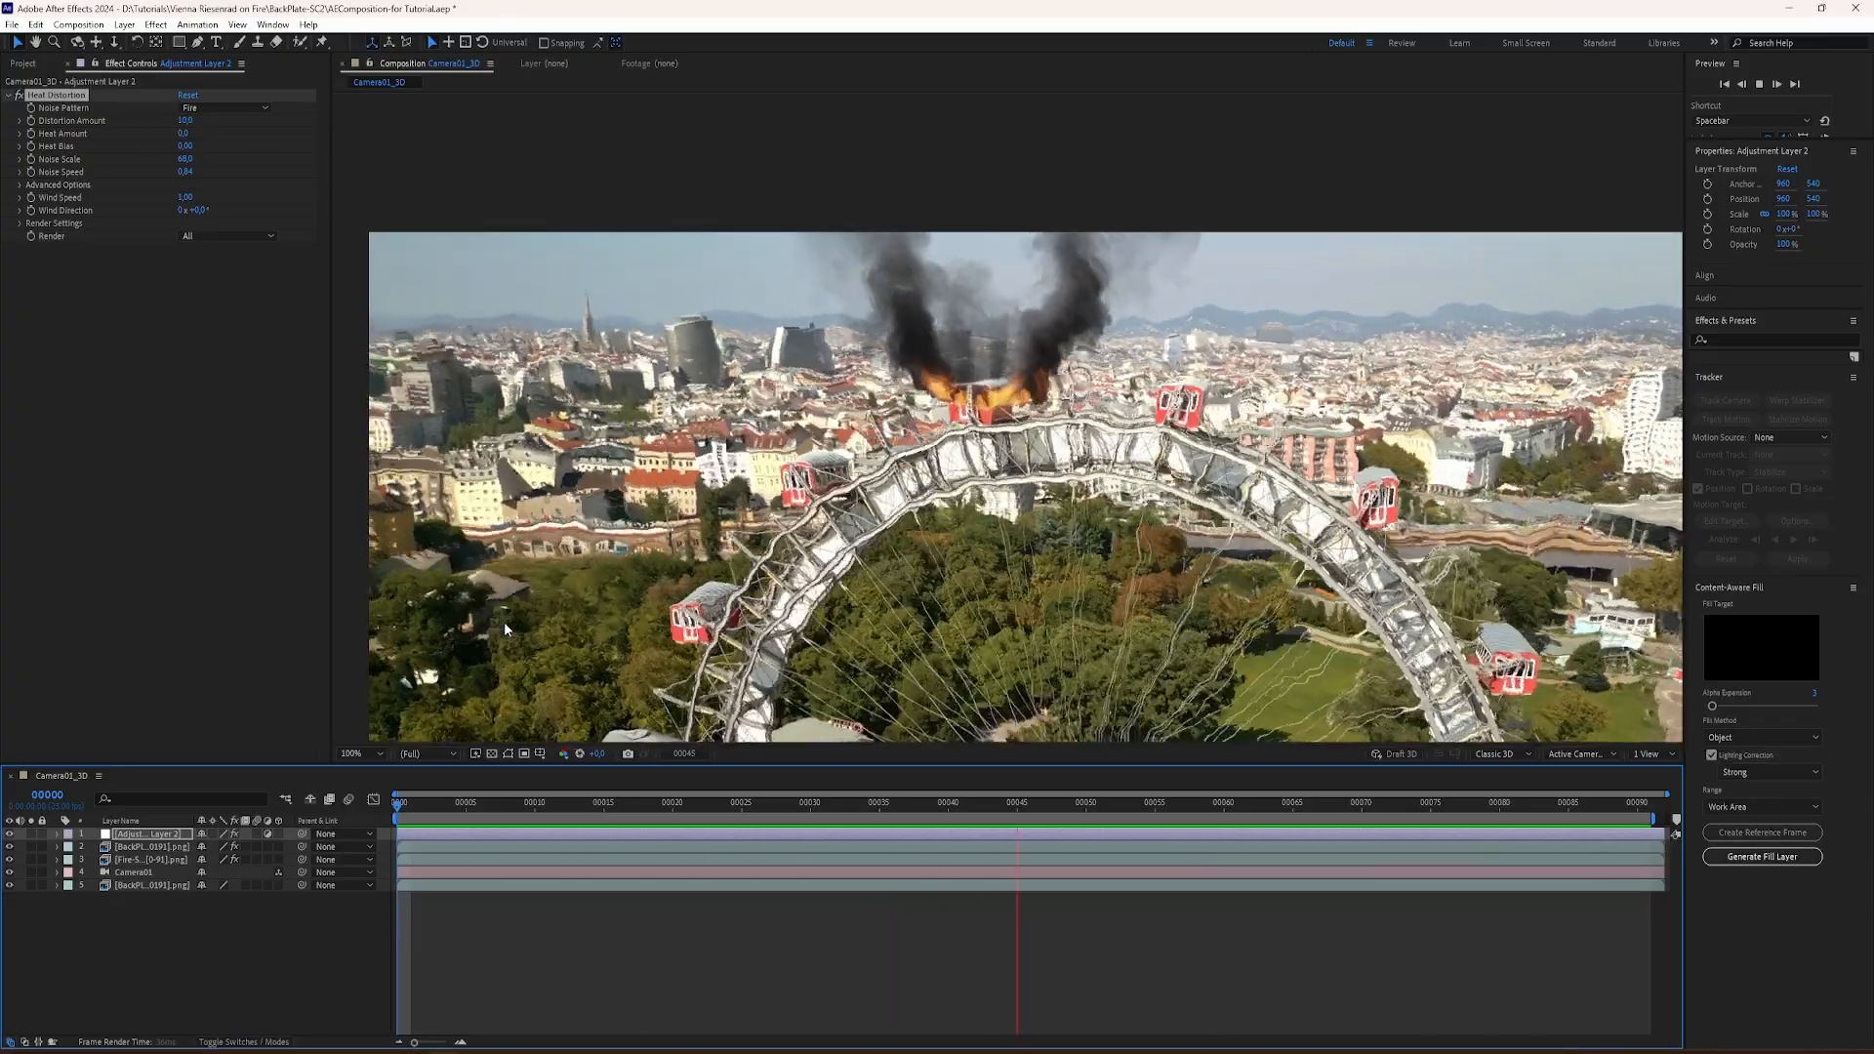
key("space")
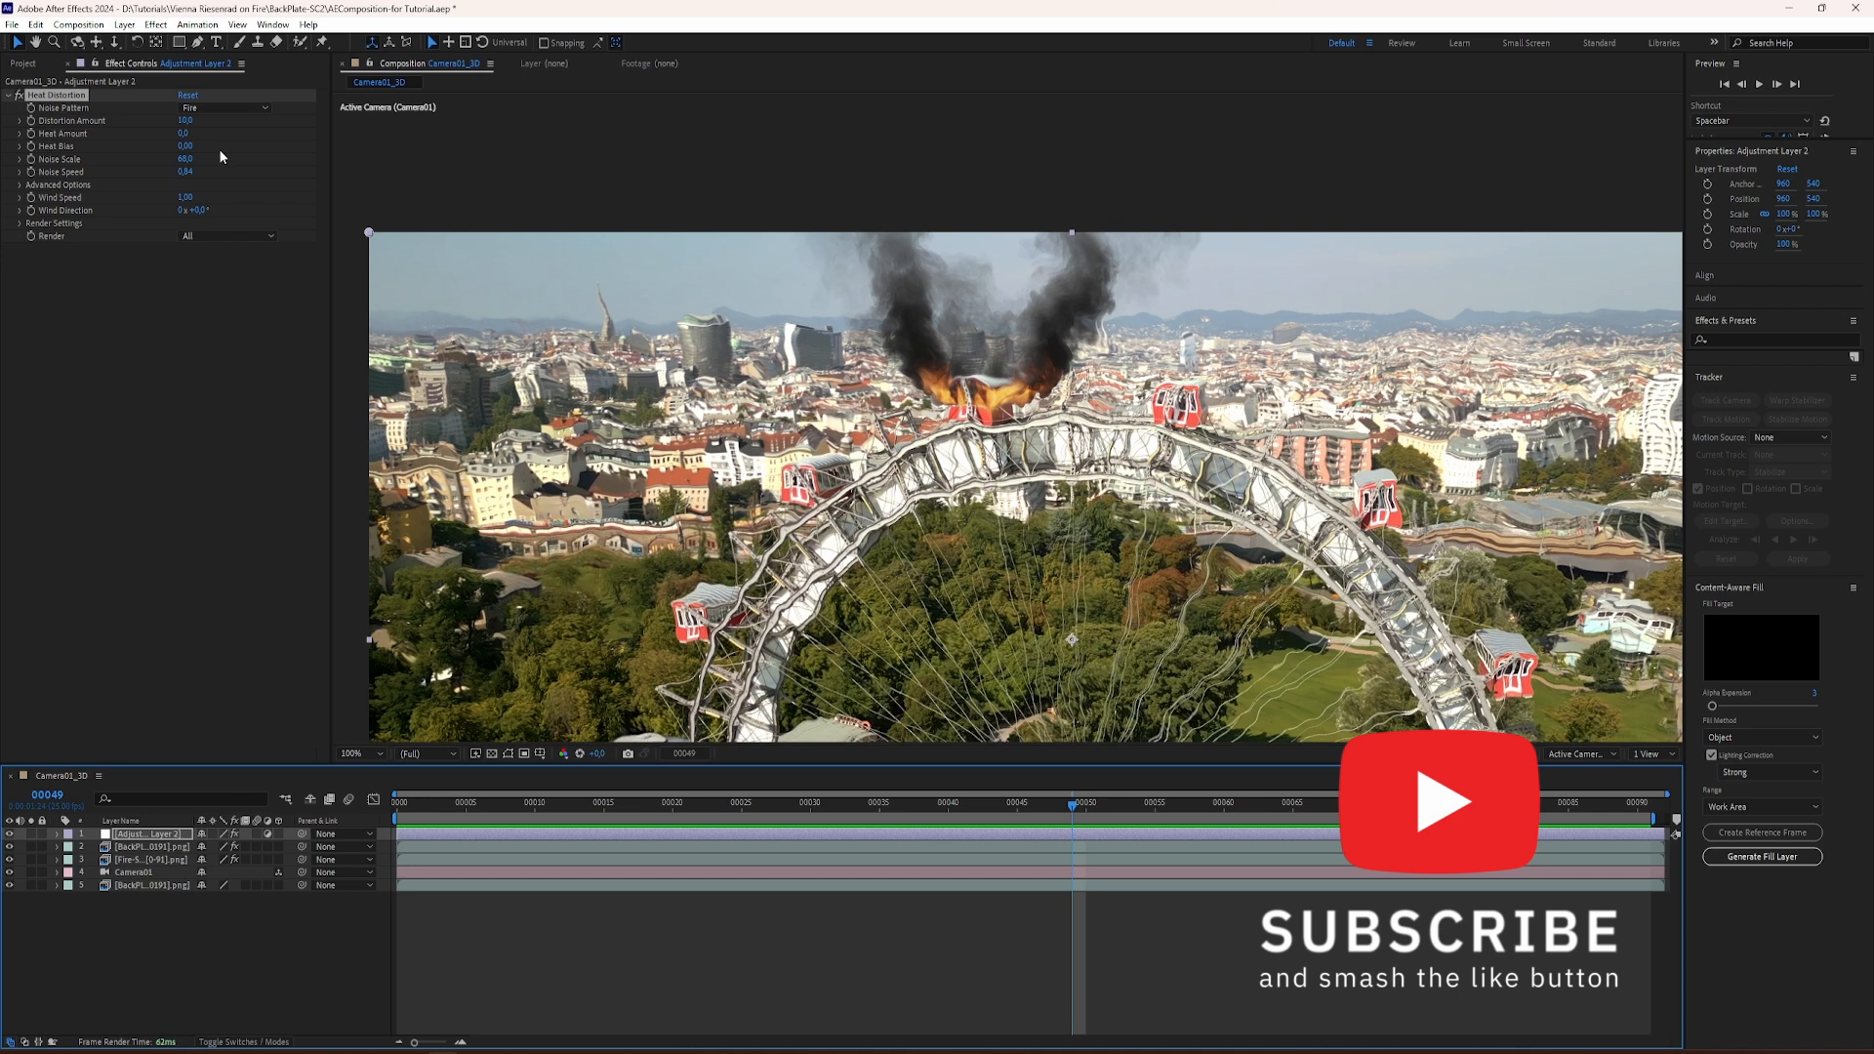
left_click(181, 120)
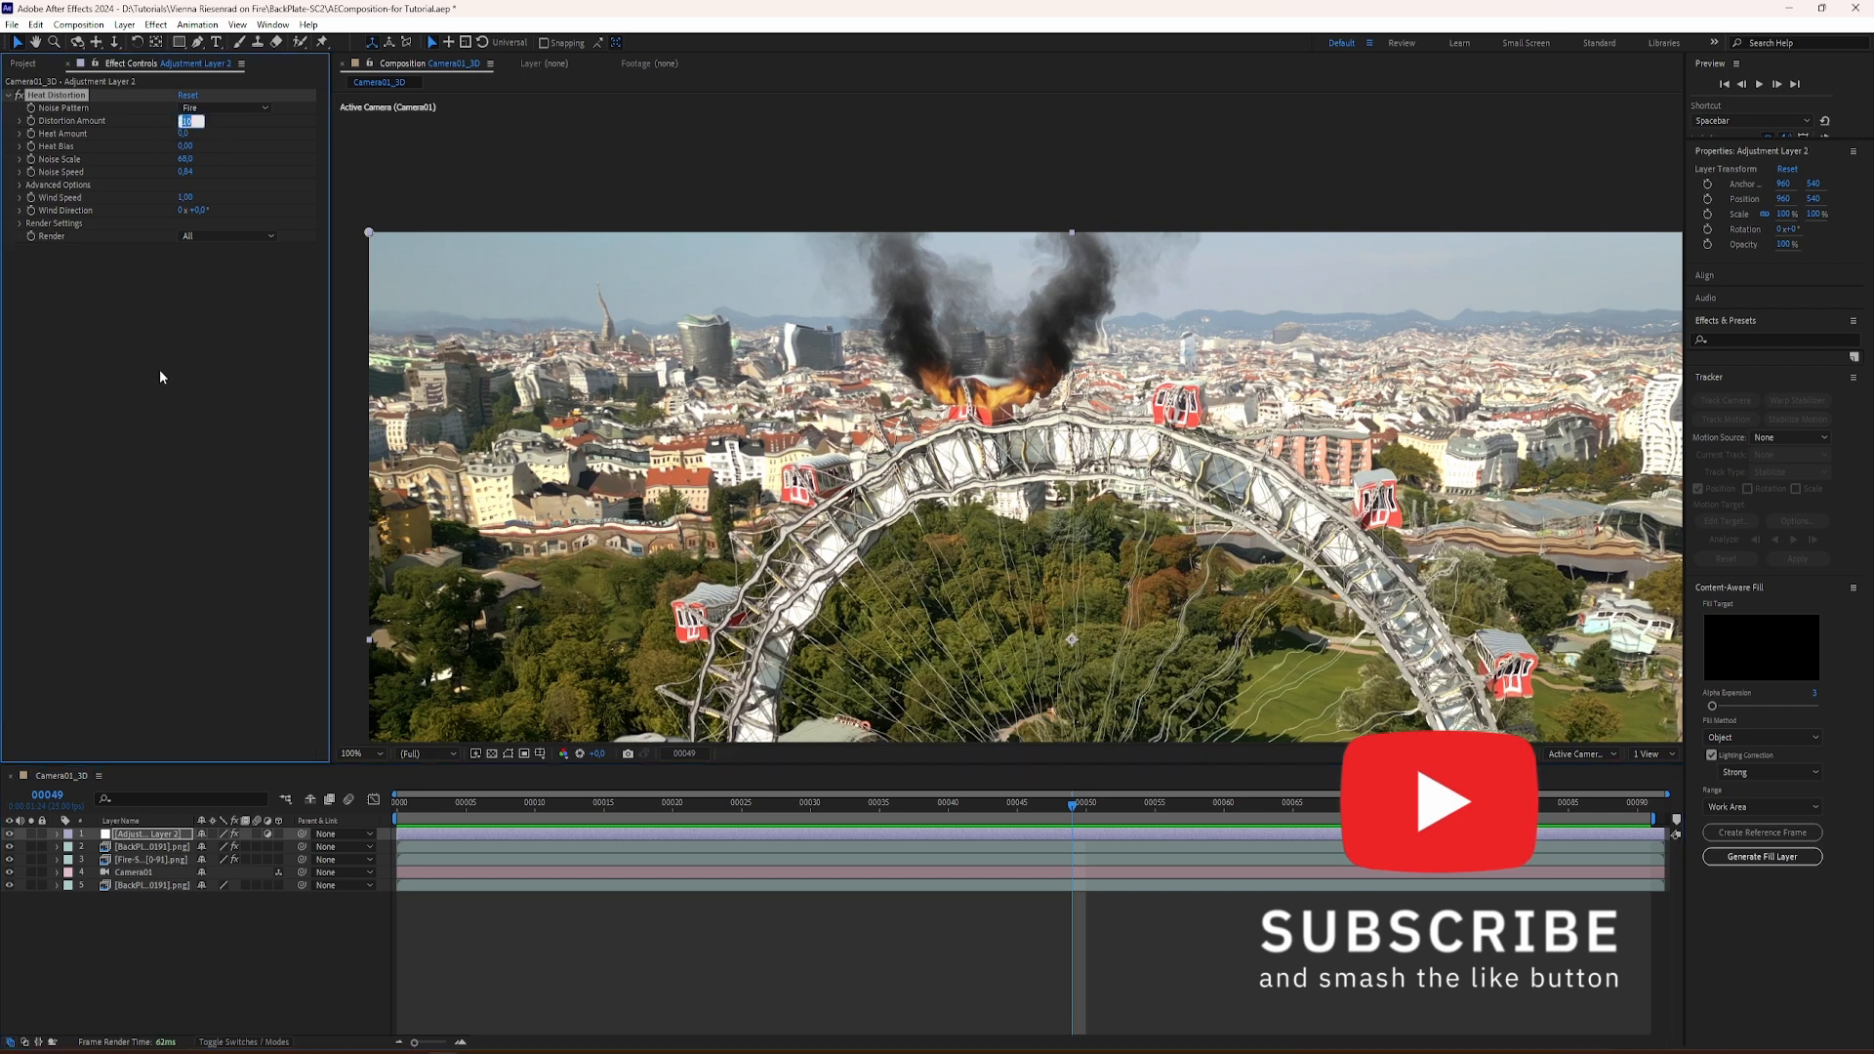
type("4")
key("Return")
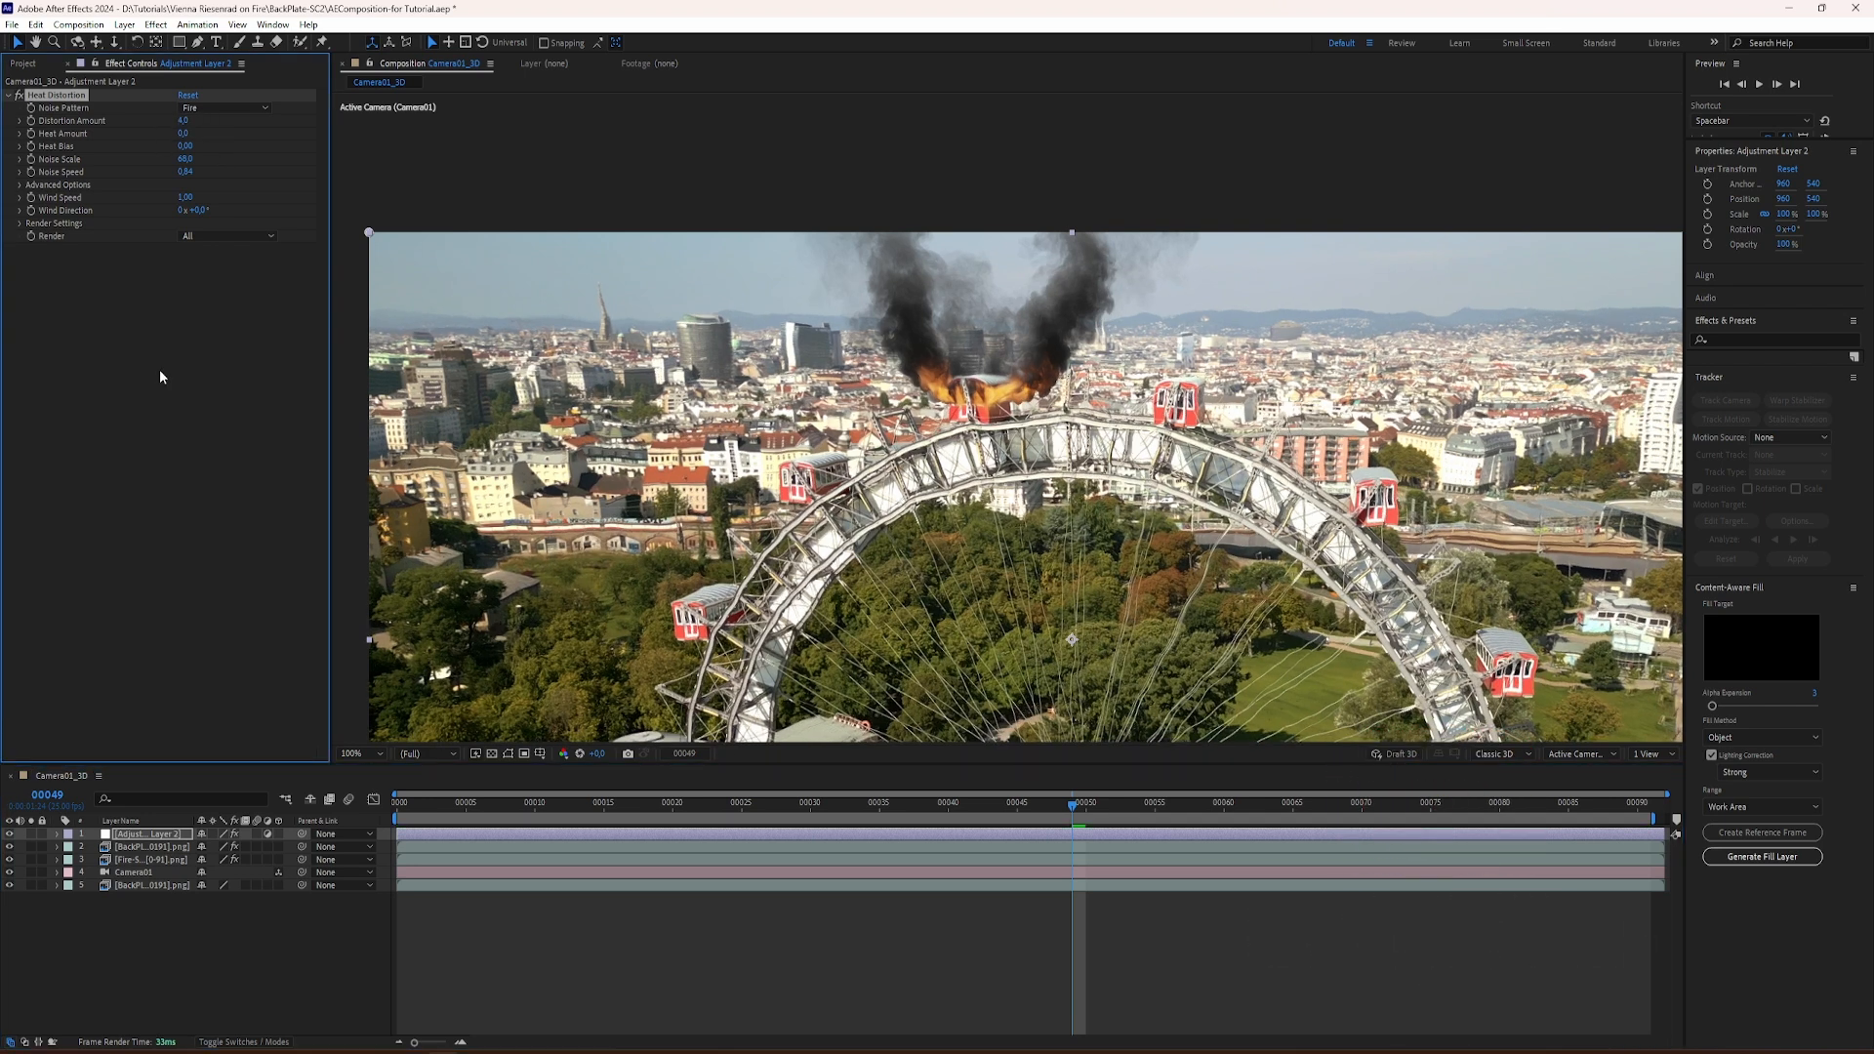
left_click(446, 811)
key("space")
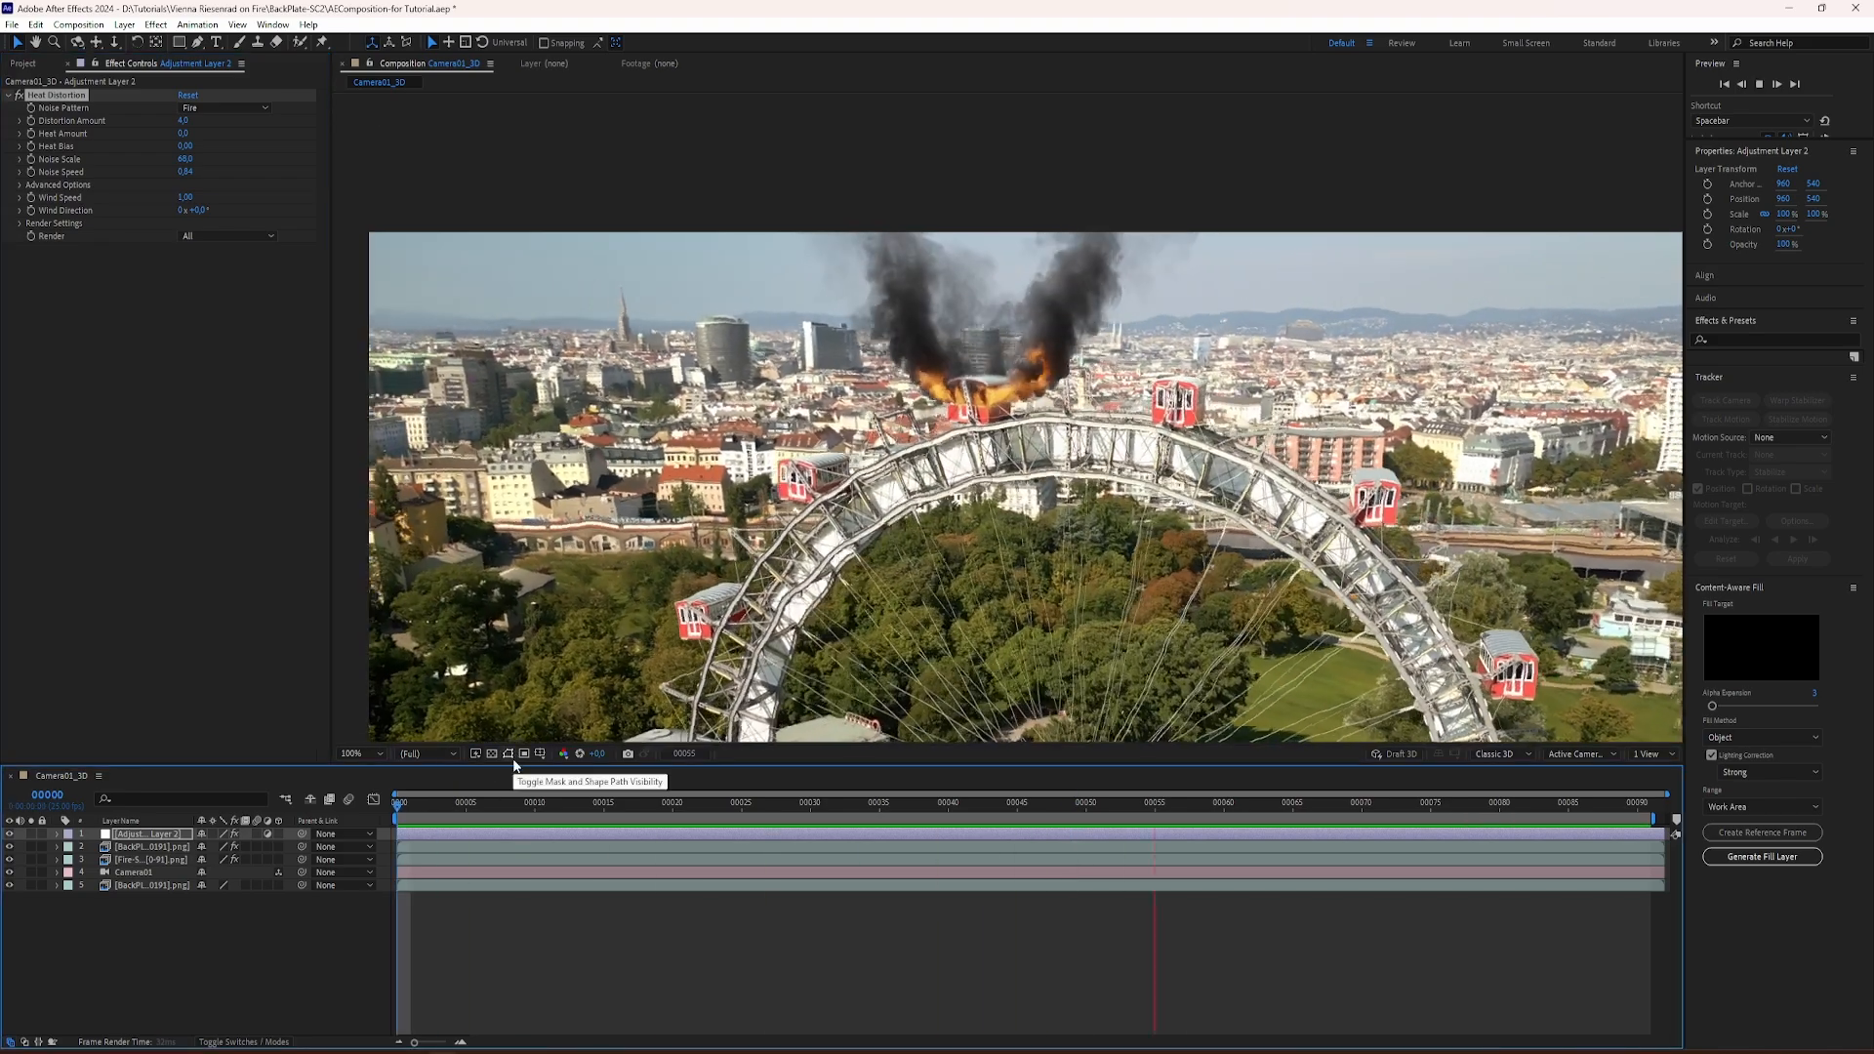
key("space")
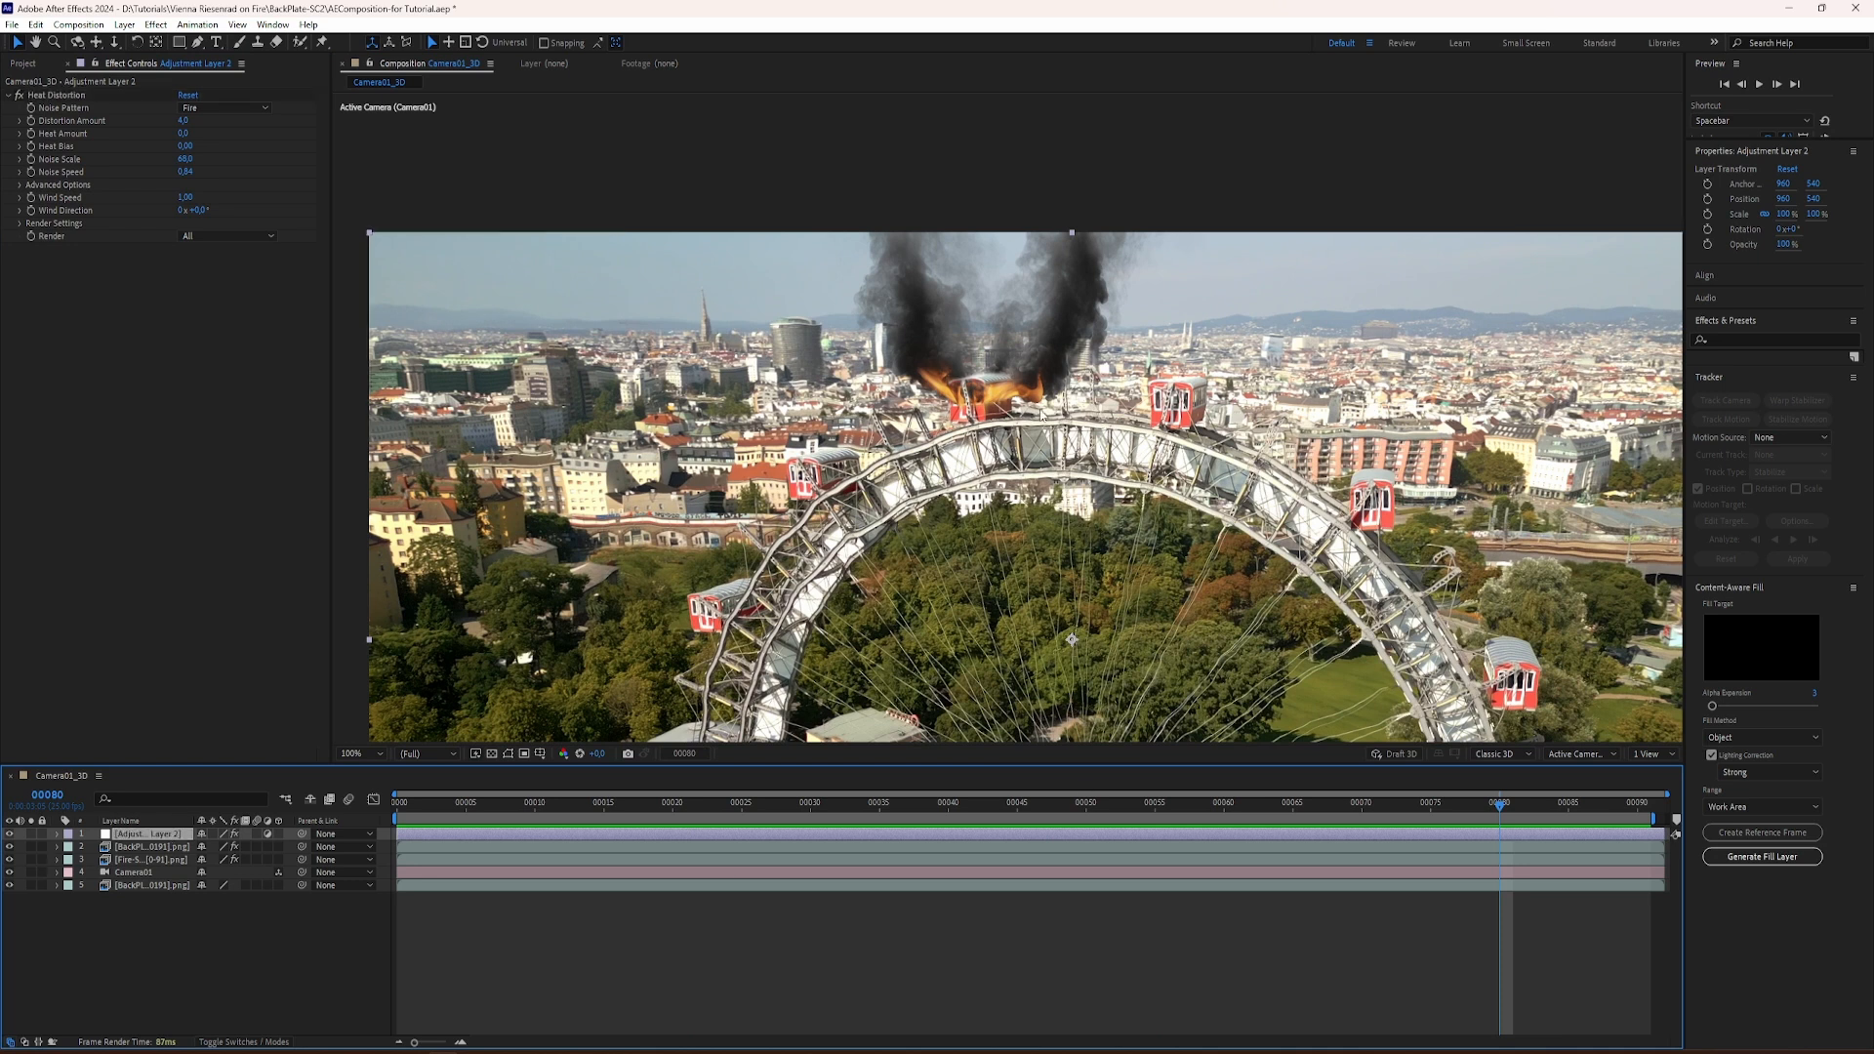
Step: Draw a closed Pen tool mask on the adjustment layer around the smoke, burning gondola and upper wheel rim, extending above the frame
left_click(196, 42)
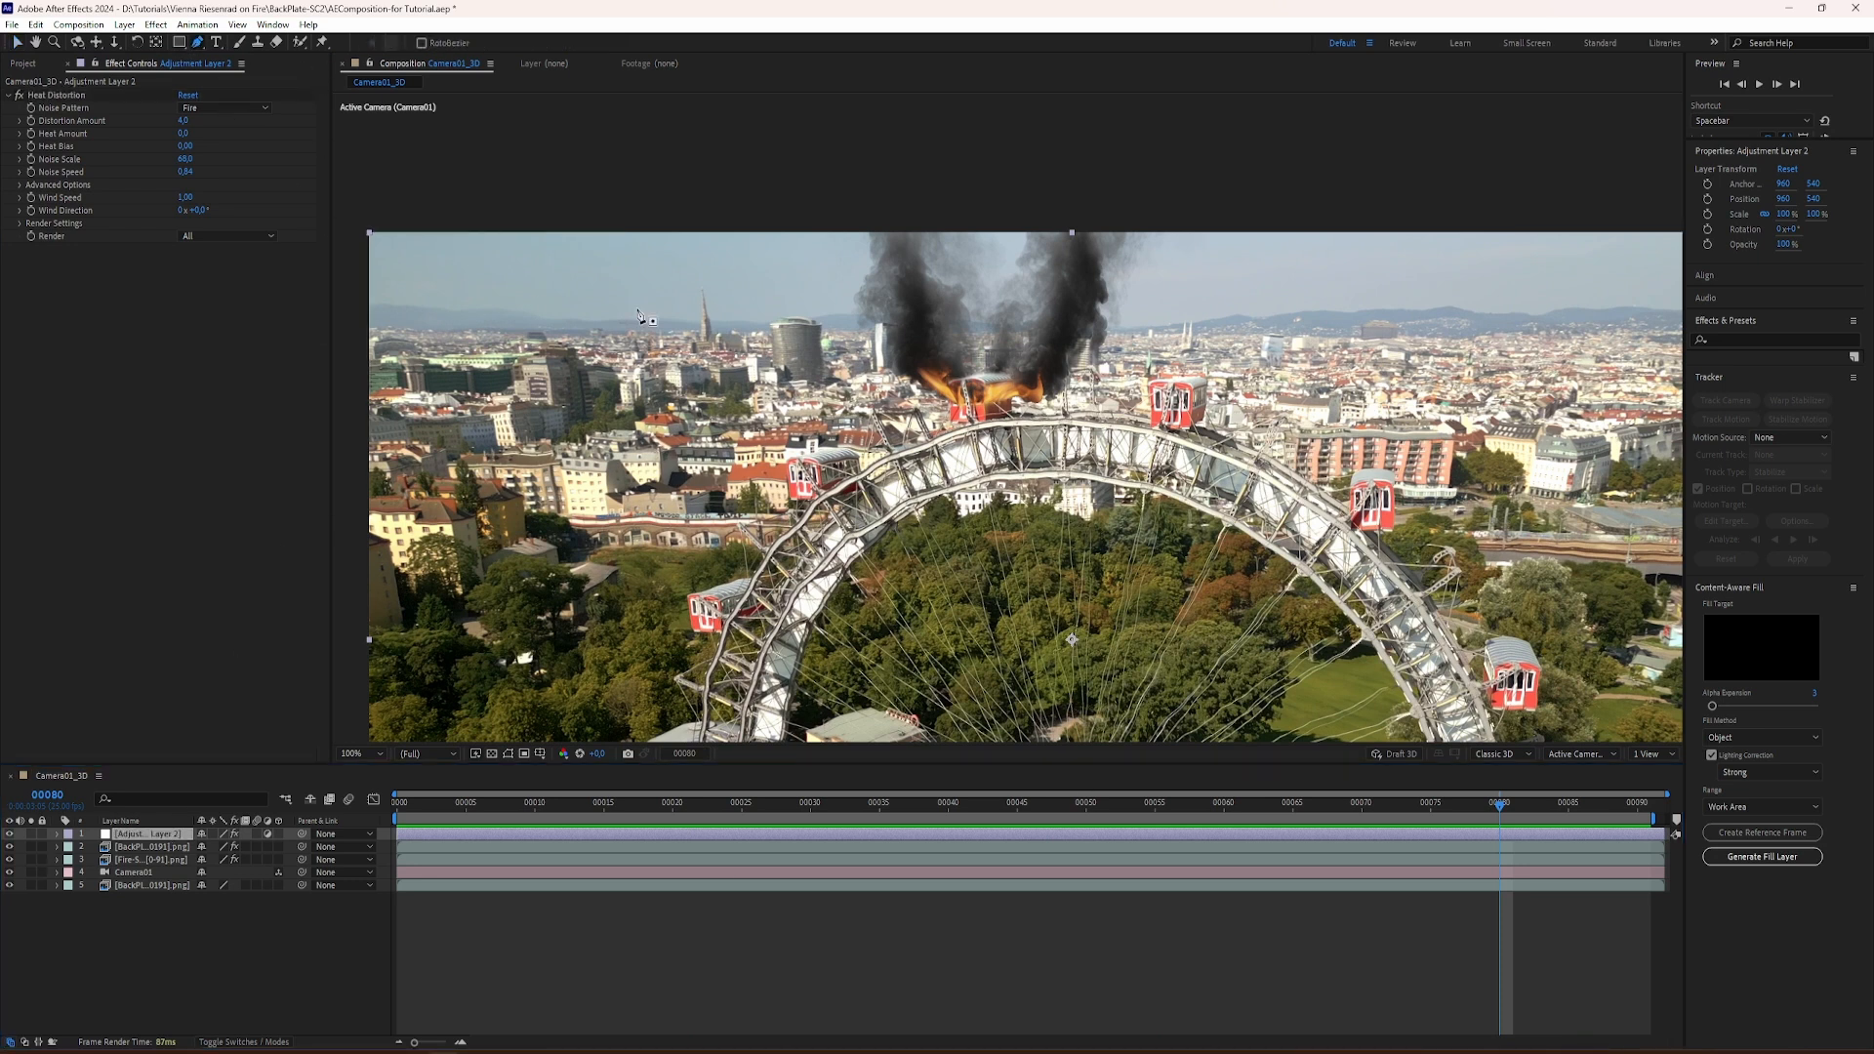
left_click(804, 234)
left_click(806, 337)
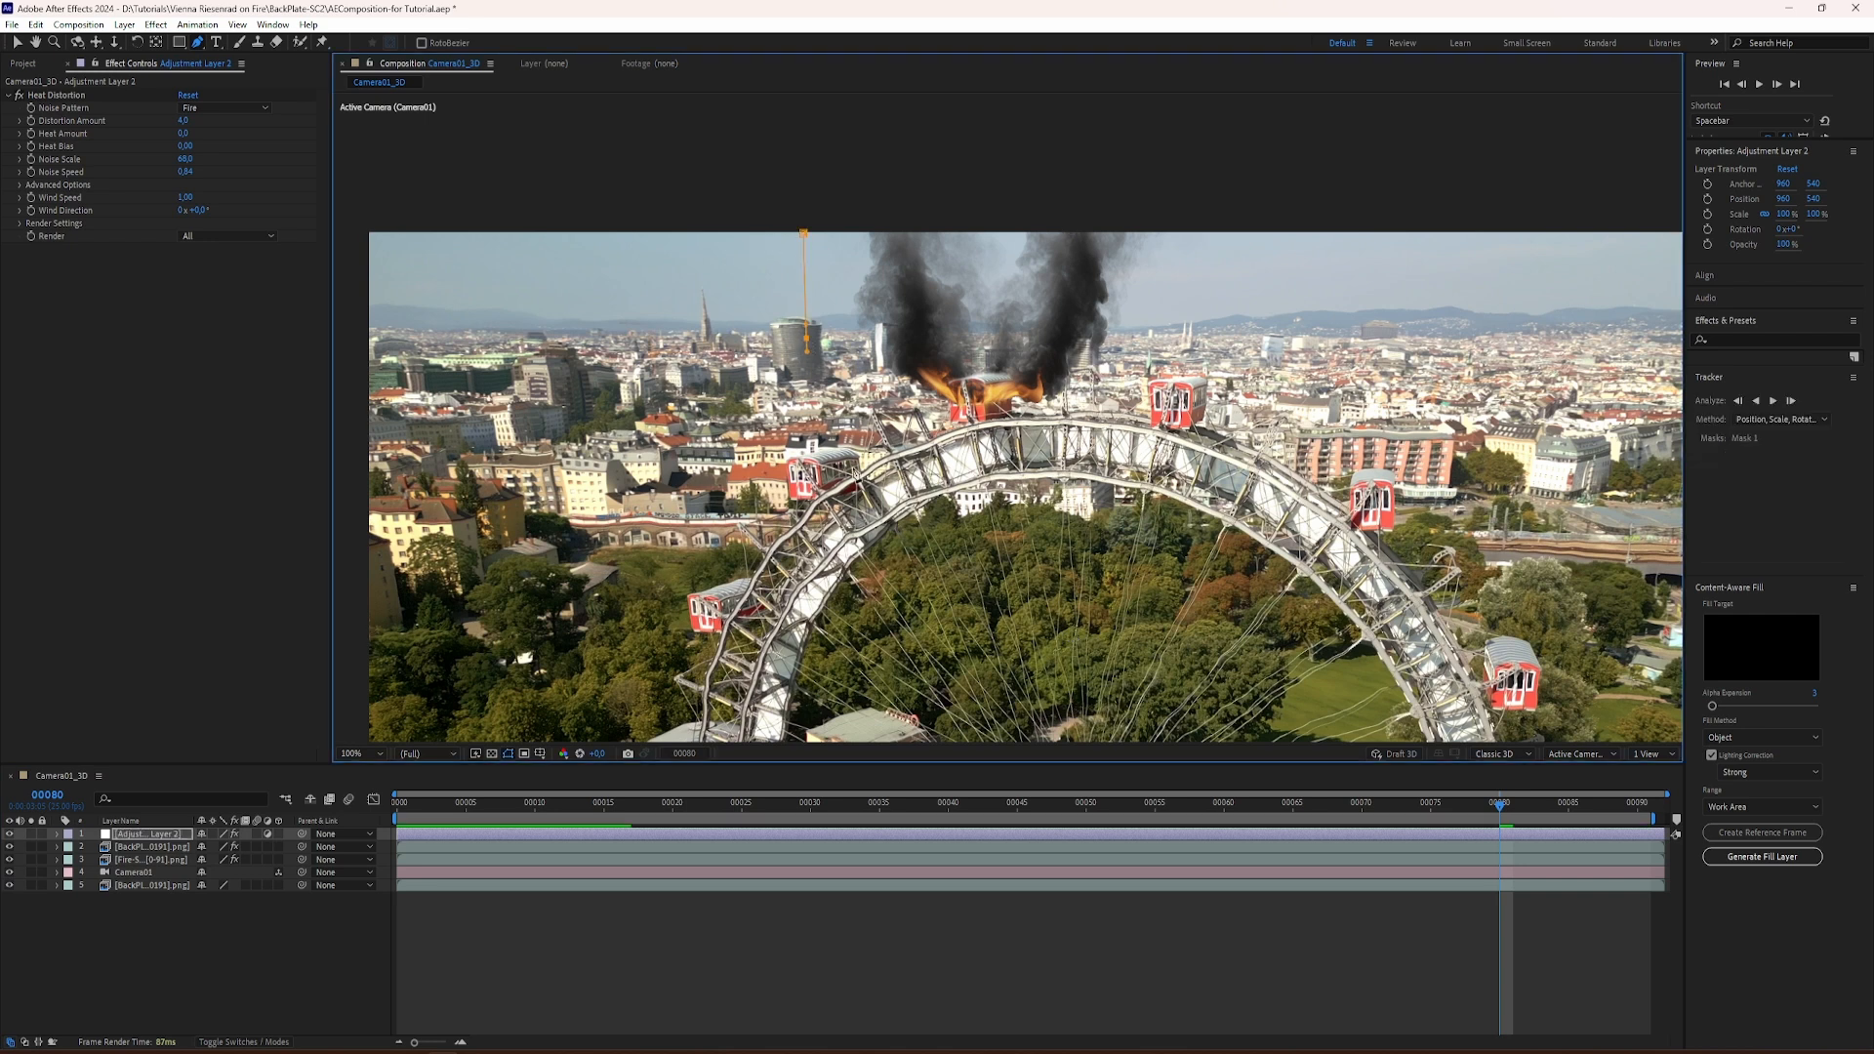
left_click(879, 444)
left_click_drag(1022, 513, 1152, 465)
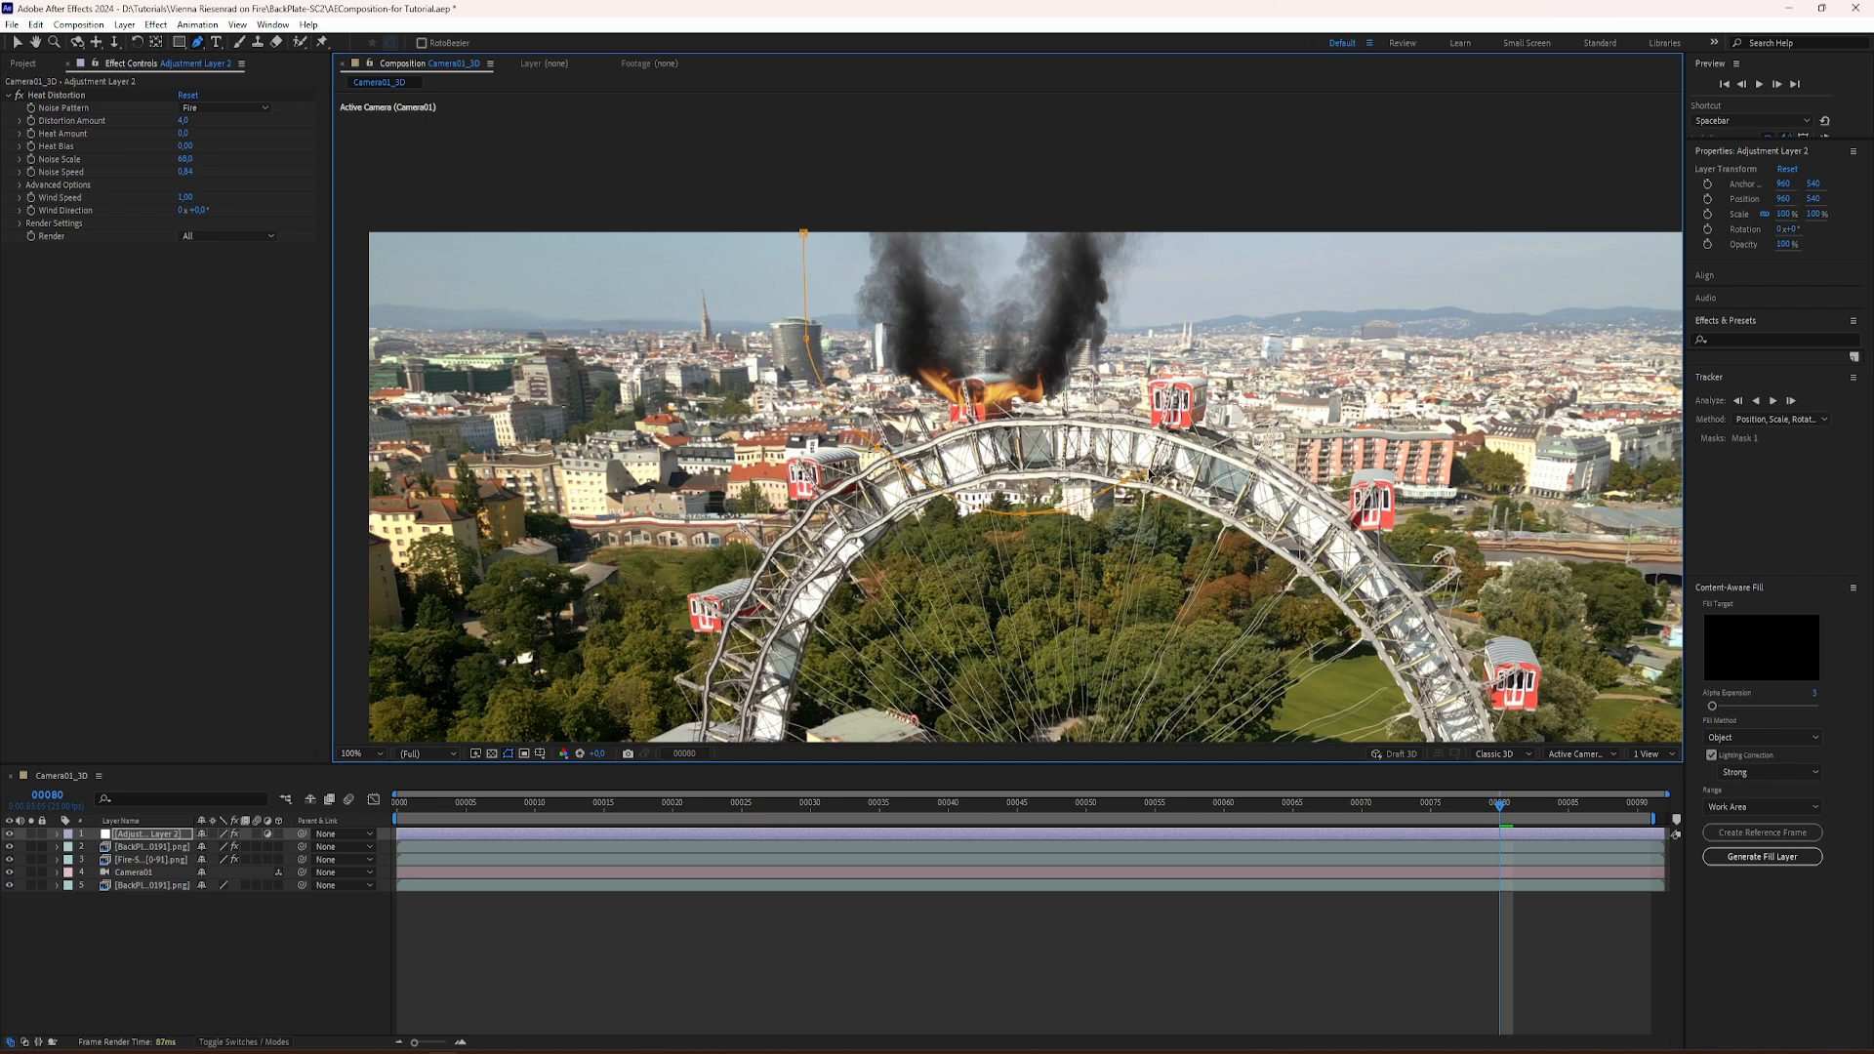
left_click(1203, 341)
left_click(1230, 188)
left_click(814, 166)
left_click(803, 234)
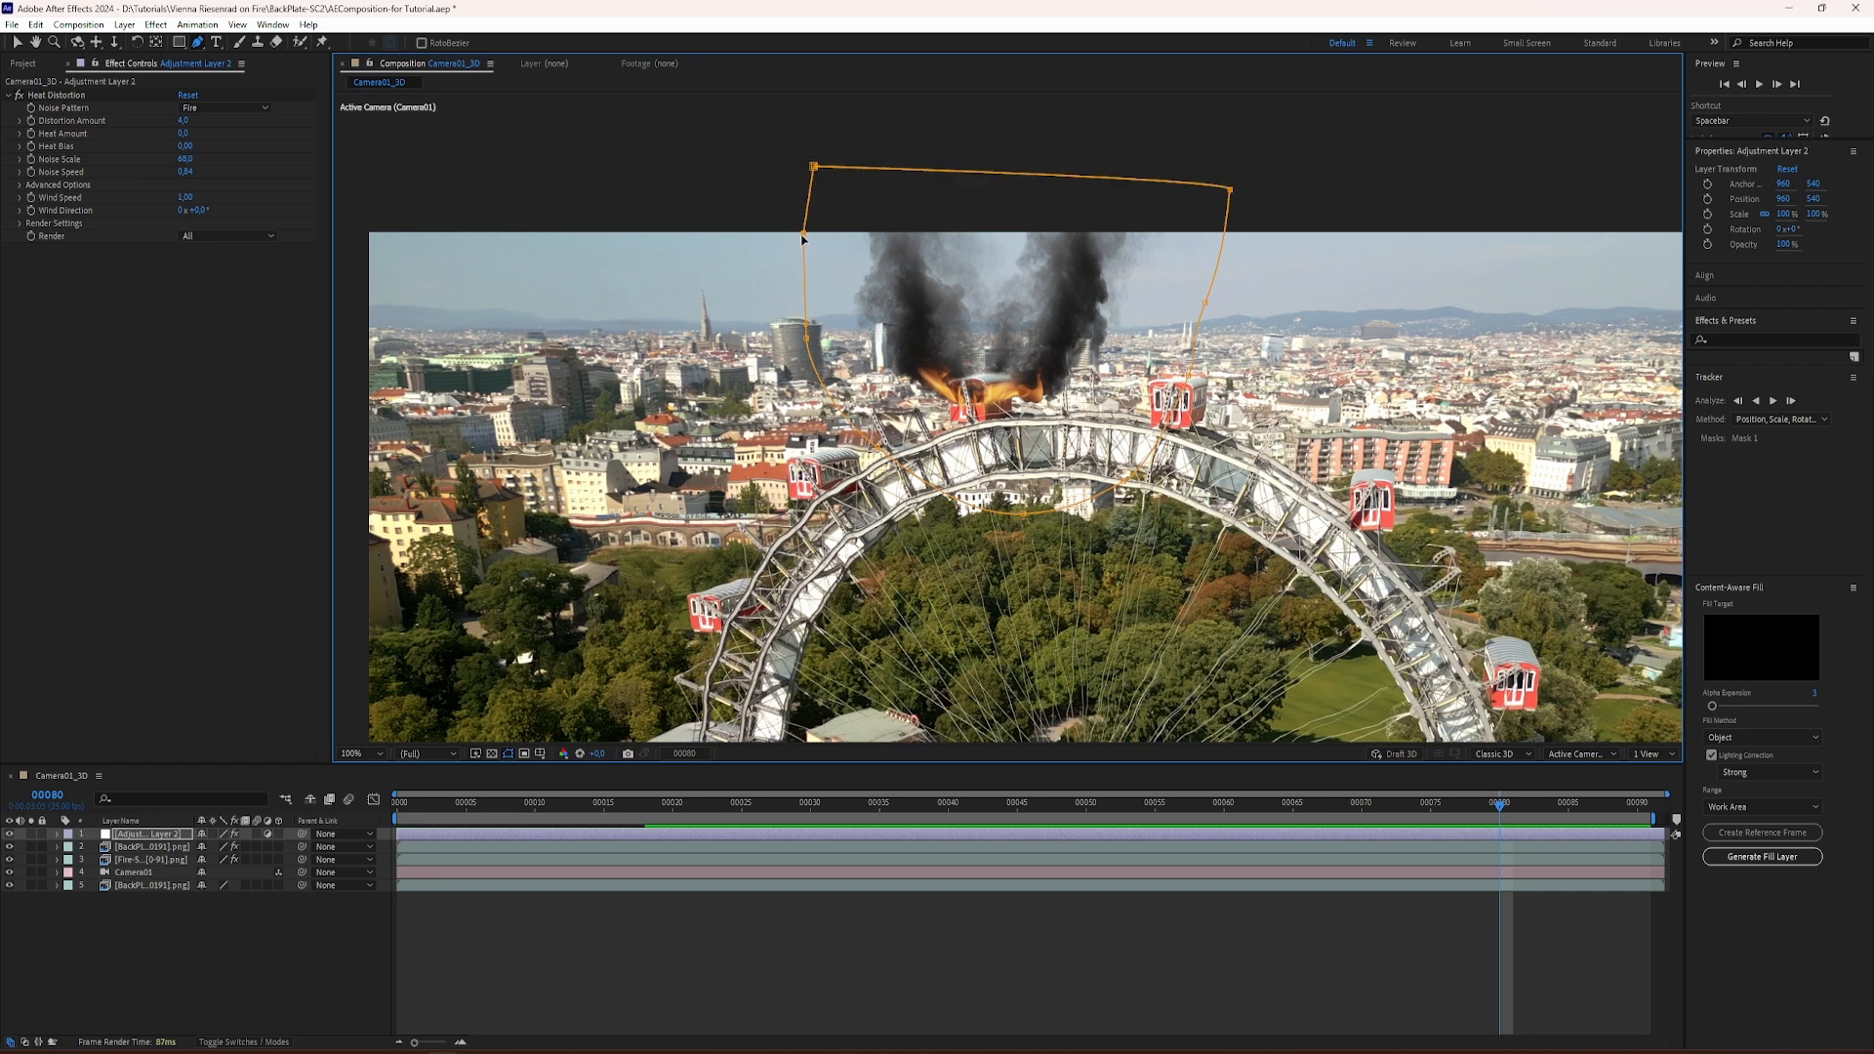
Step: At the first frame, lower the mask's upper-left corner slightly and raise its bottom curve towards the wheel rim
key("Home")
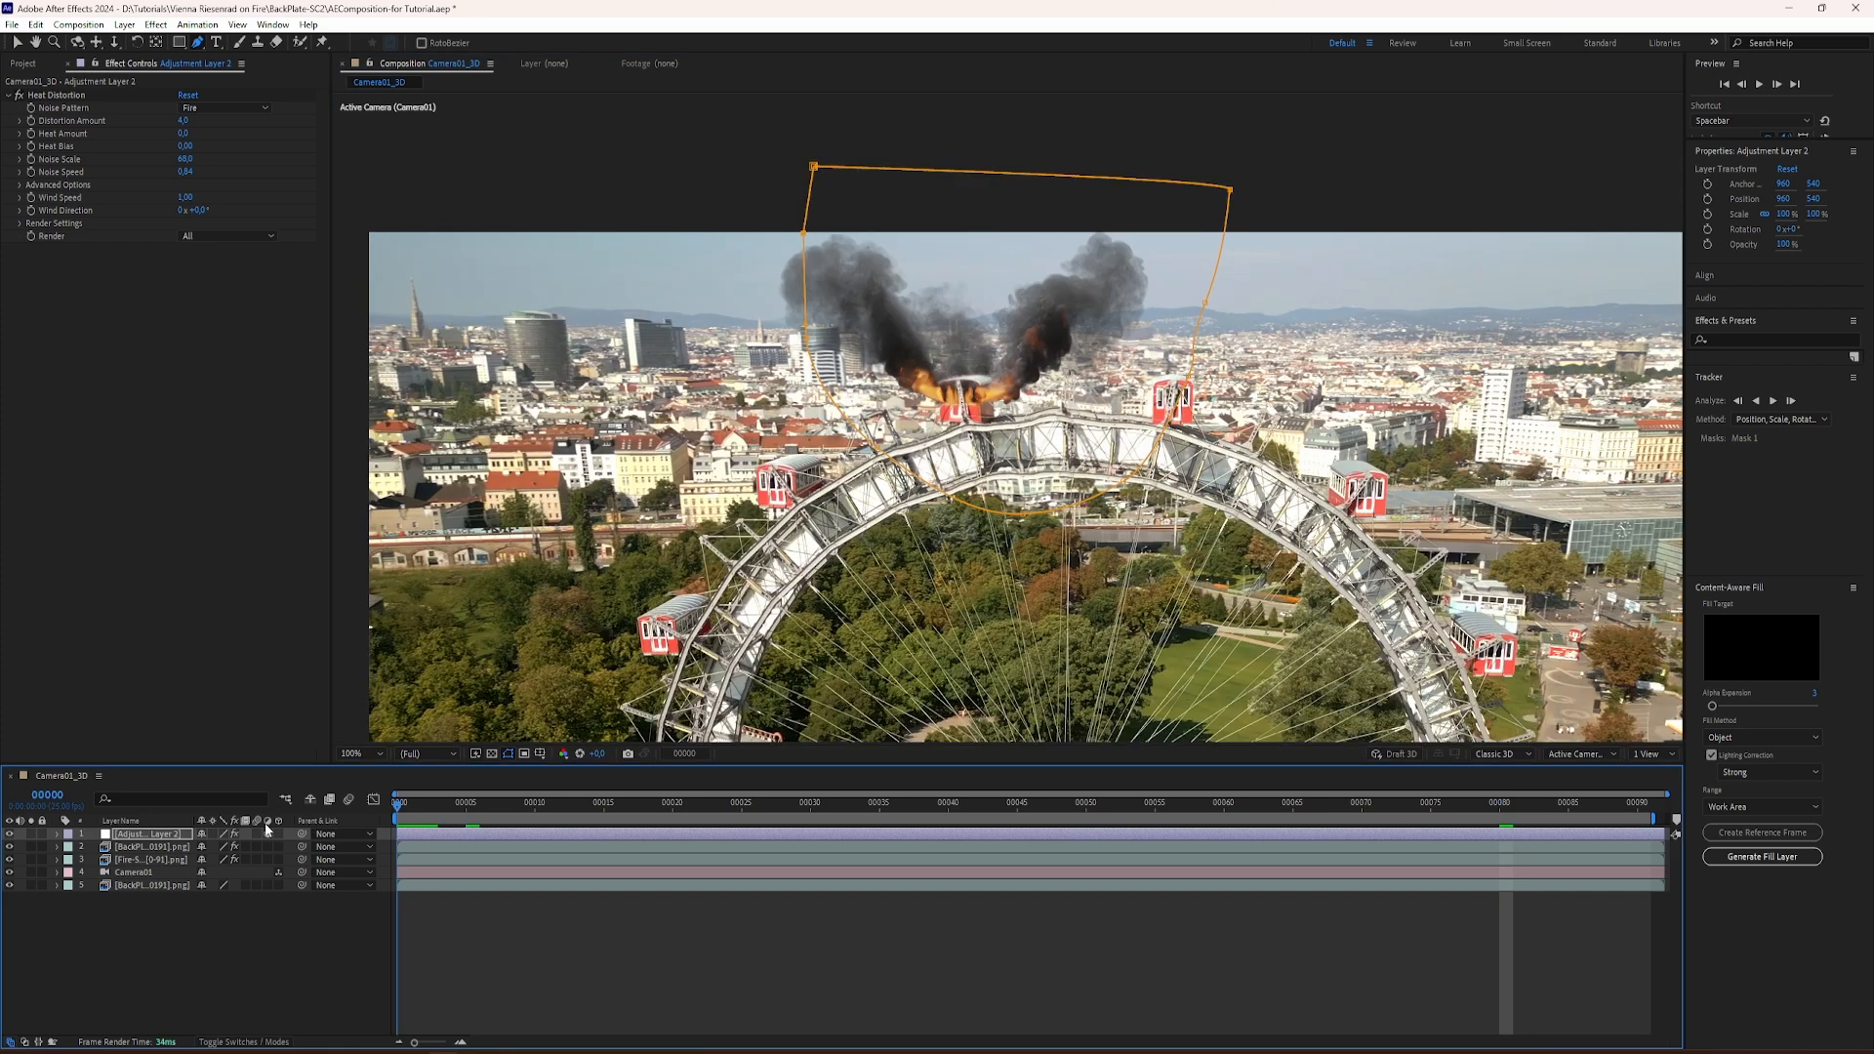
left_click_drag(810, 172, 812, 199)
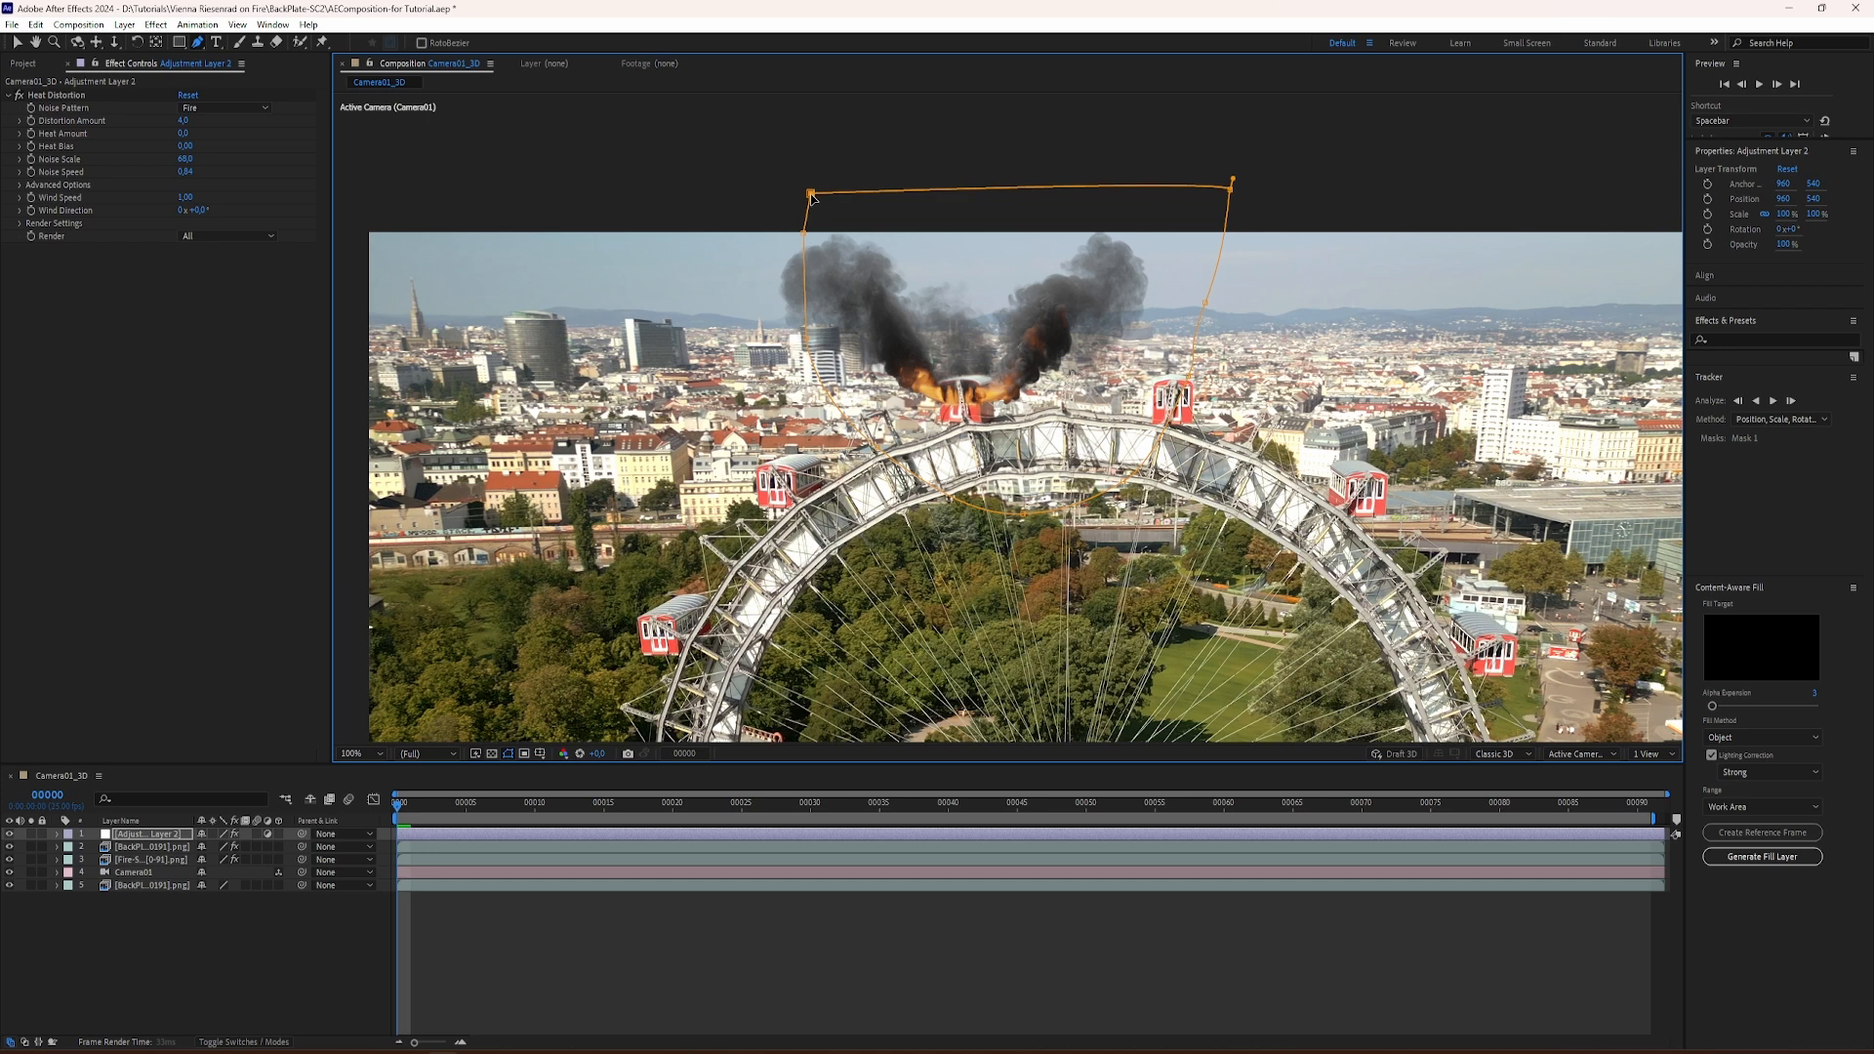
left_click_drag(1024, 515, 1127, 457)
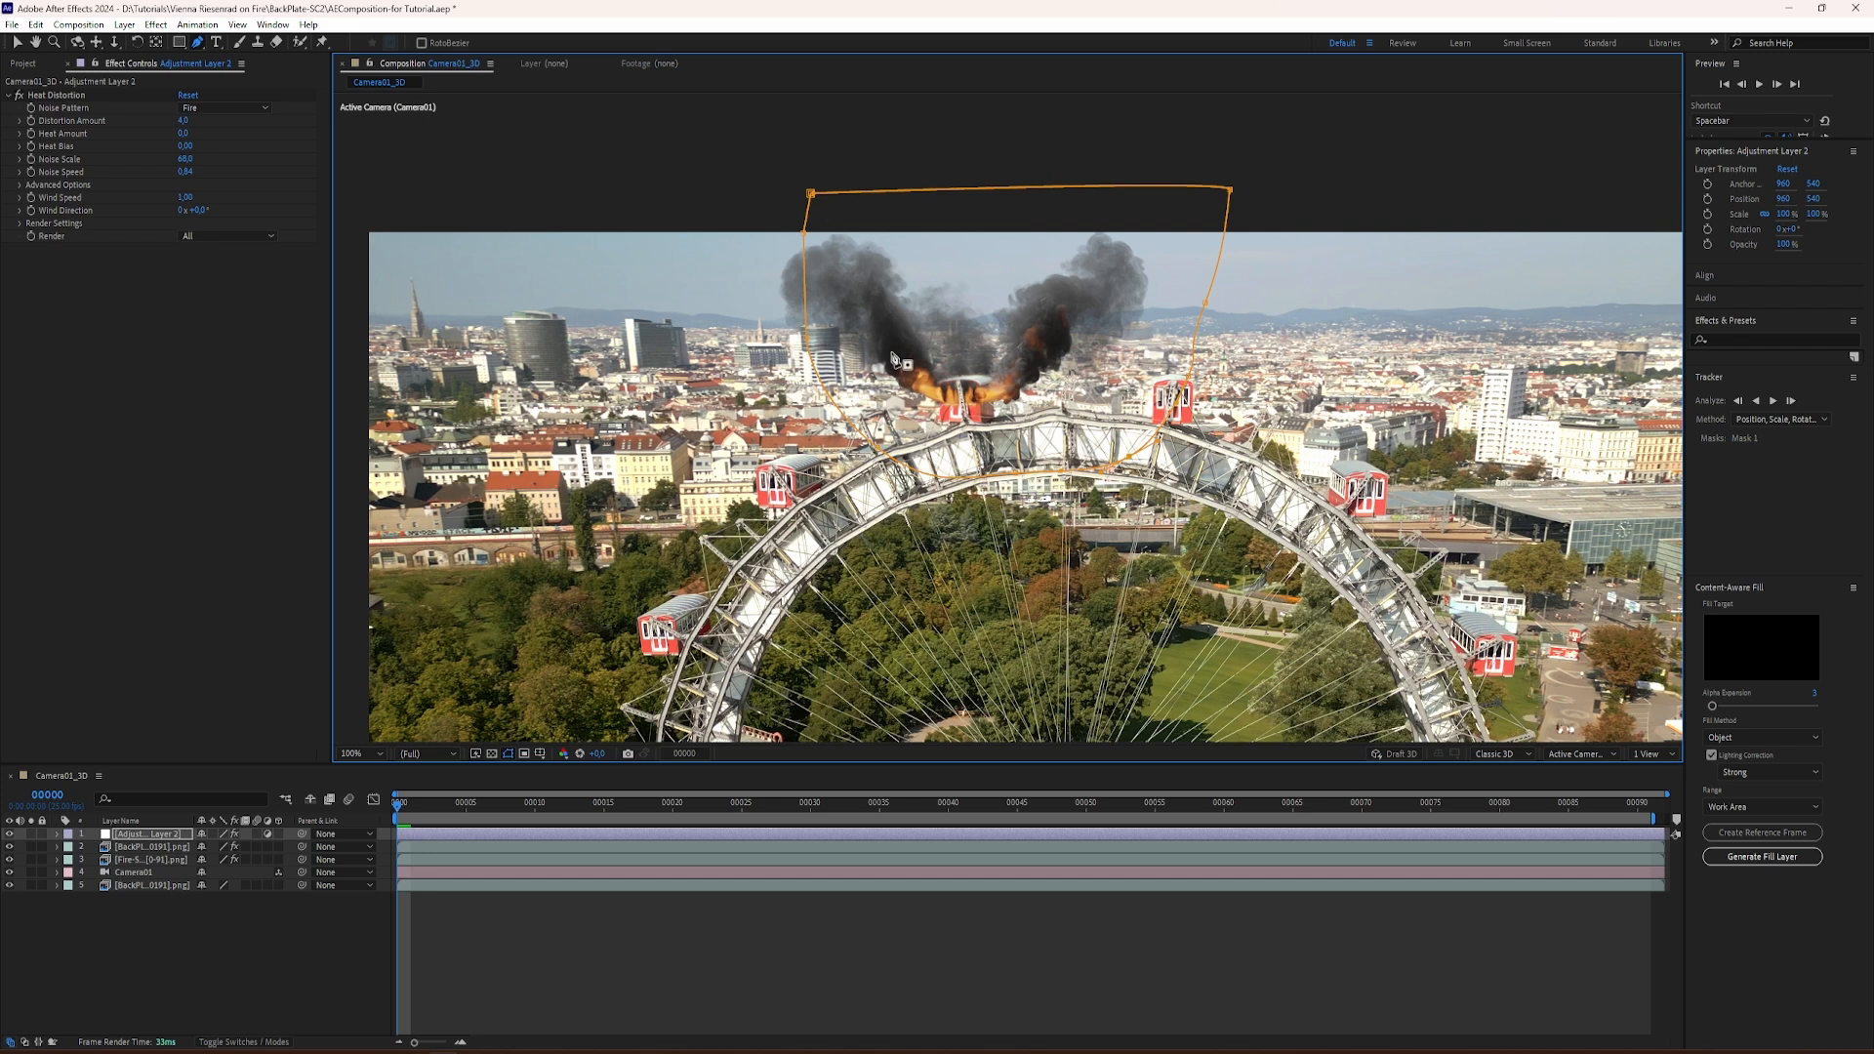
Step: Reveal the adjustment layer's Mask 1 properties and enable Mask Path keyframing at frame 0
left_click(58, 836)
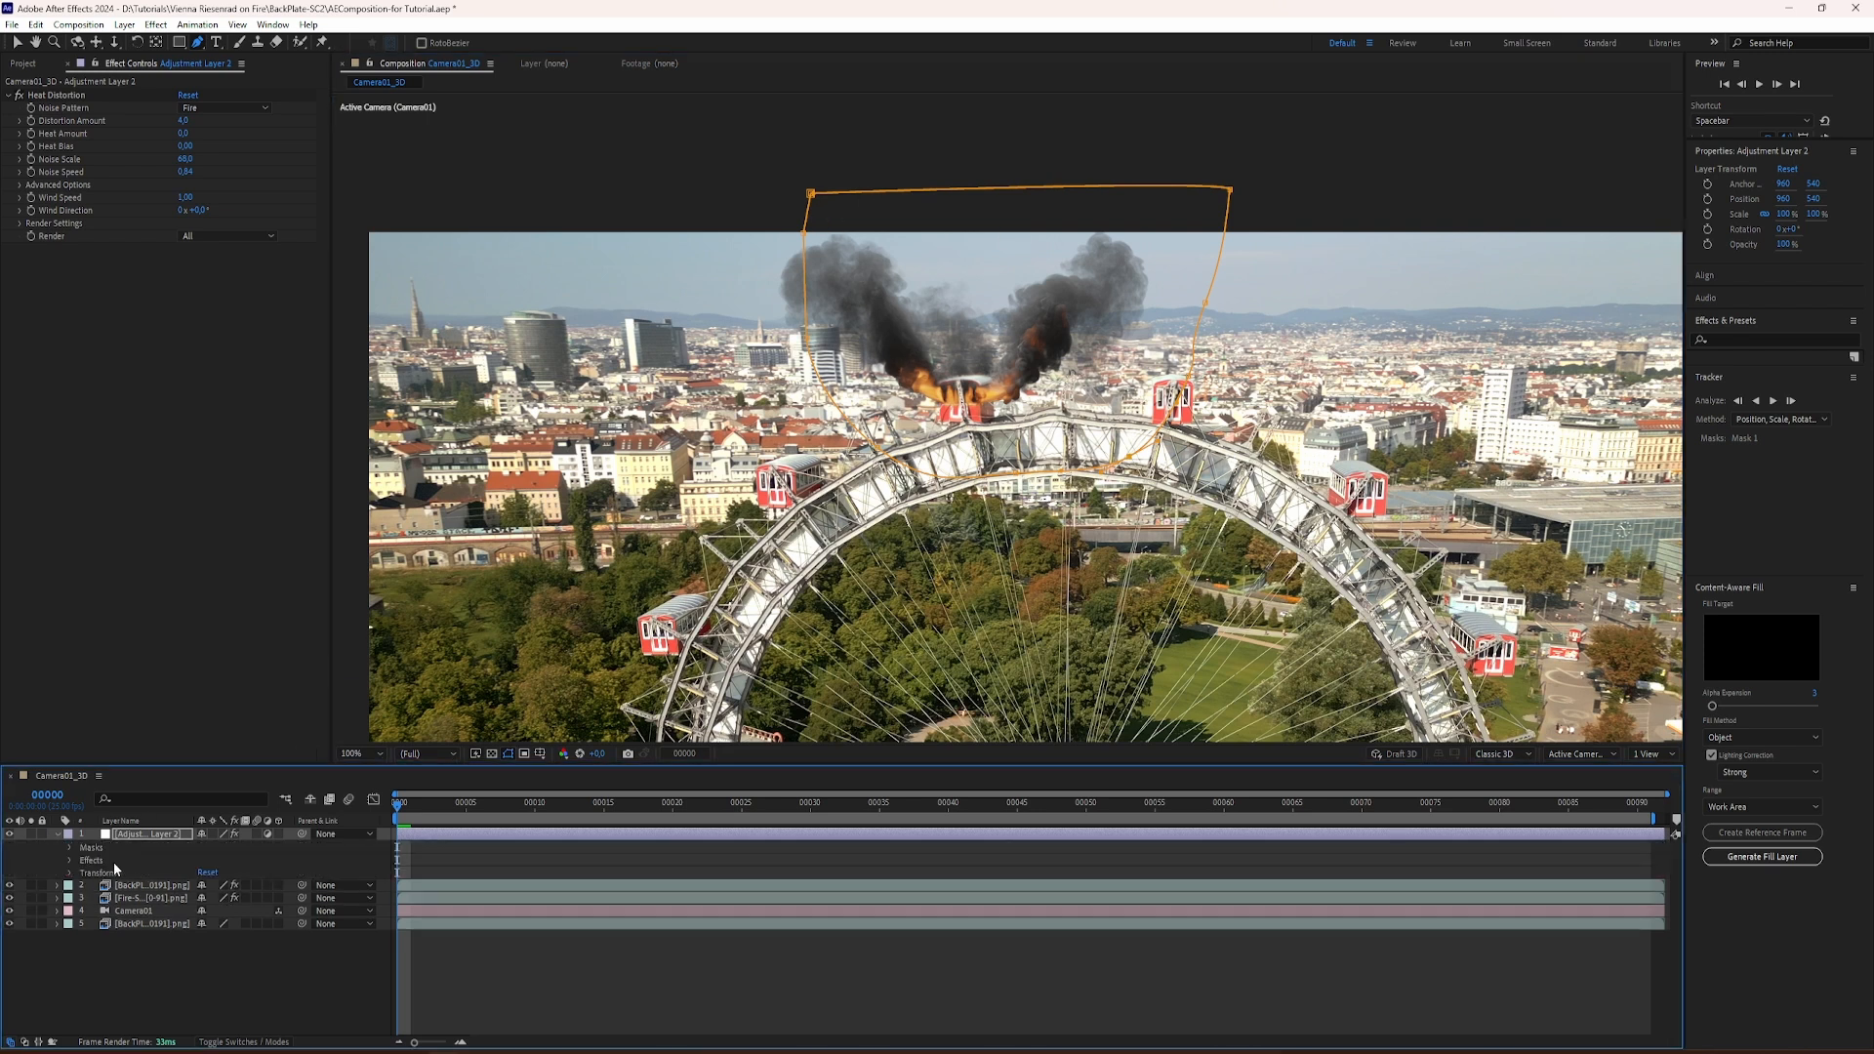
left_click(70, 852)
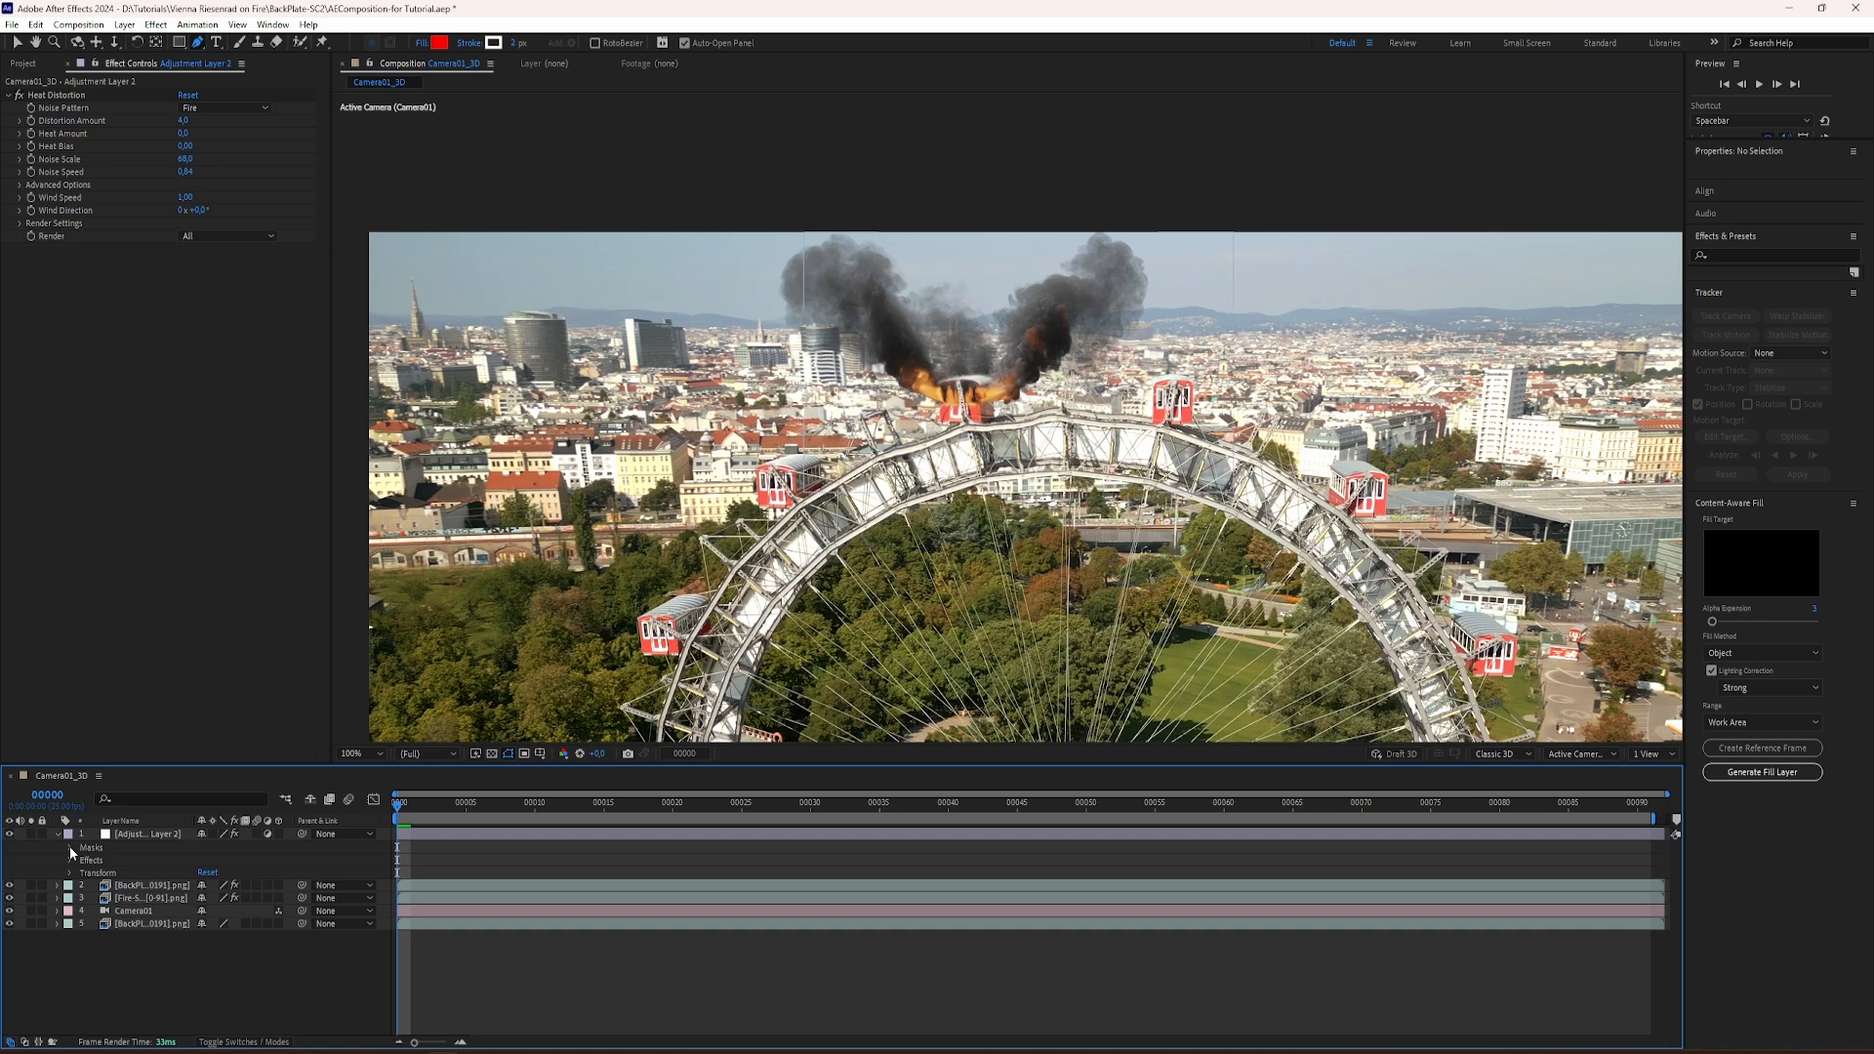
left_click(70, 848)
left_click(84, 861)
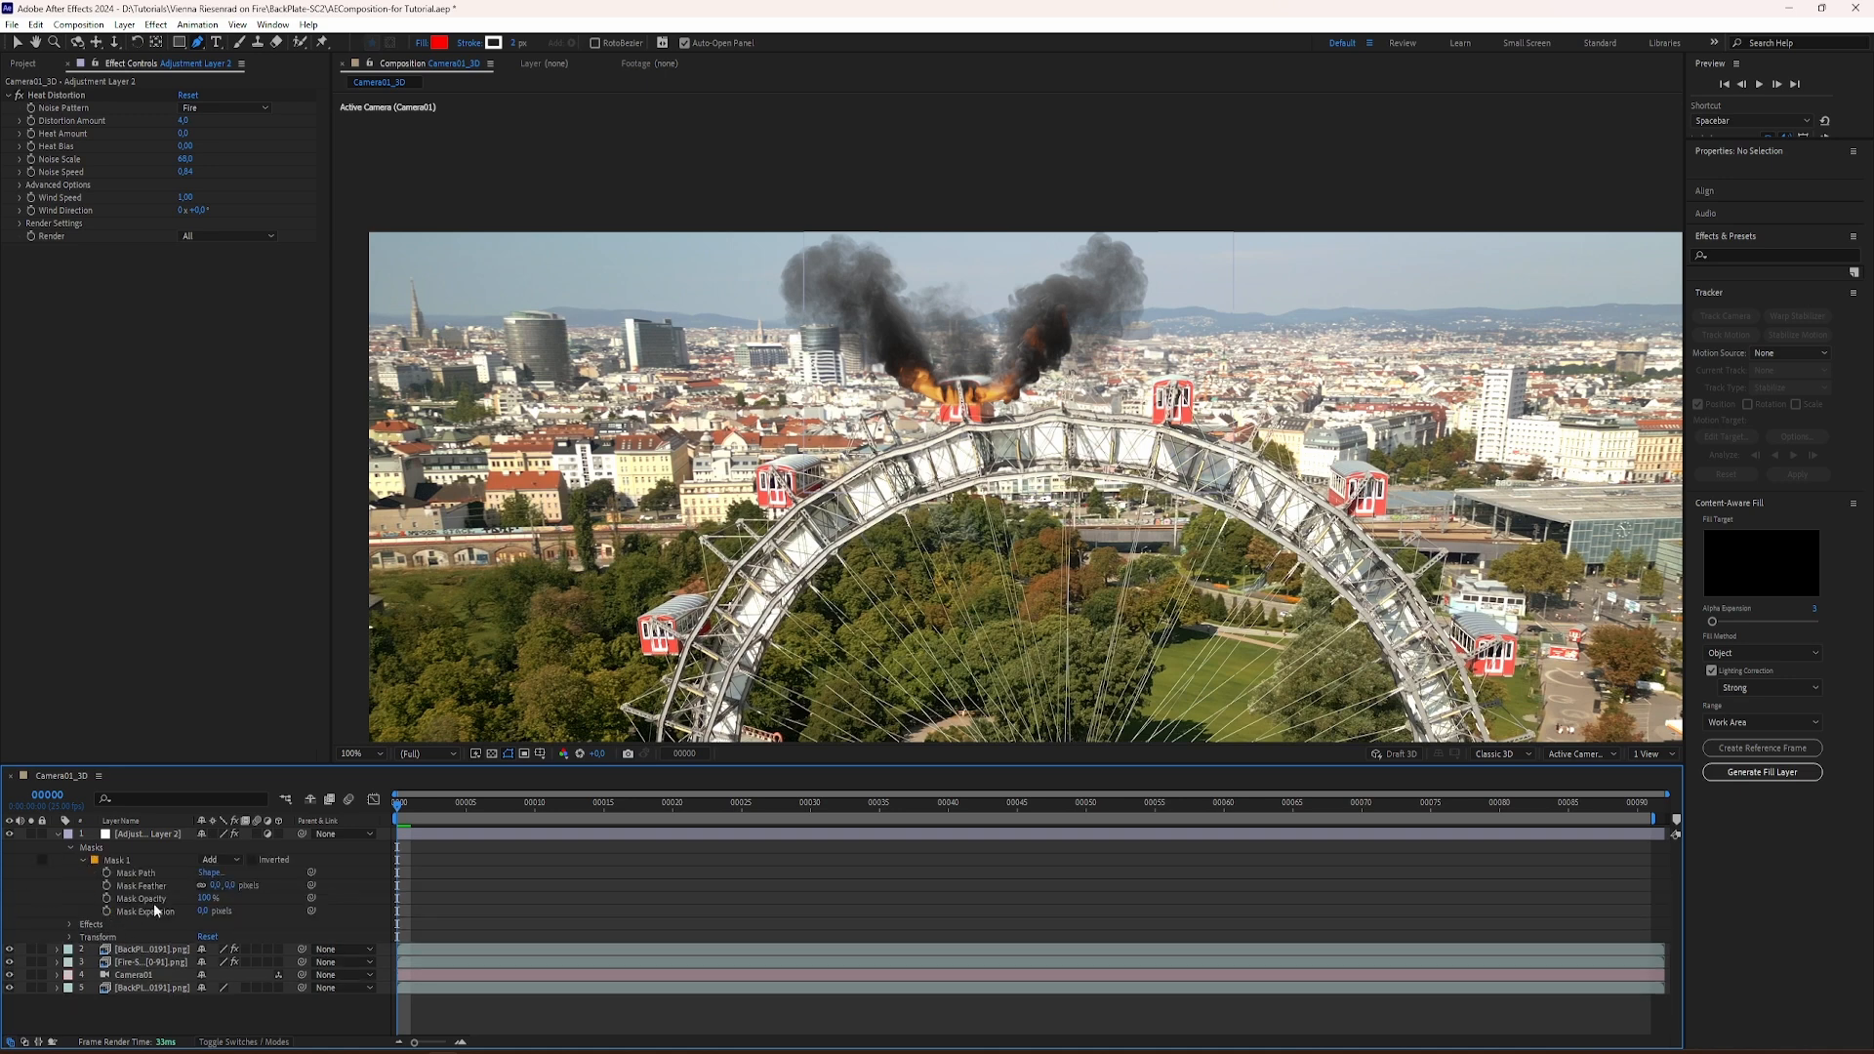
left_click(149, 873)
Step: At frame 91, shift the whole mask slightly left and up to keyframe its end position
left_click_drag(400, 806, 1788, 889)
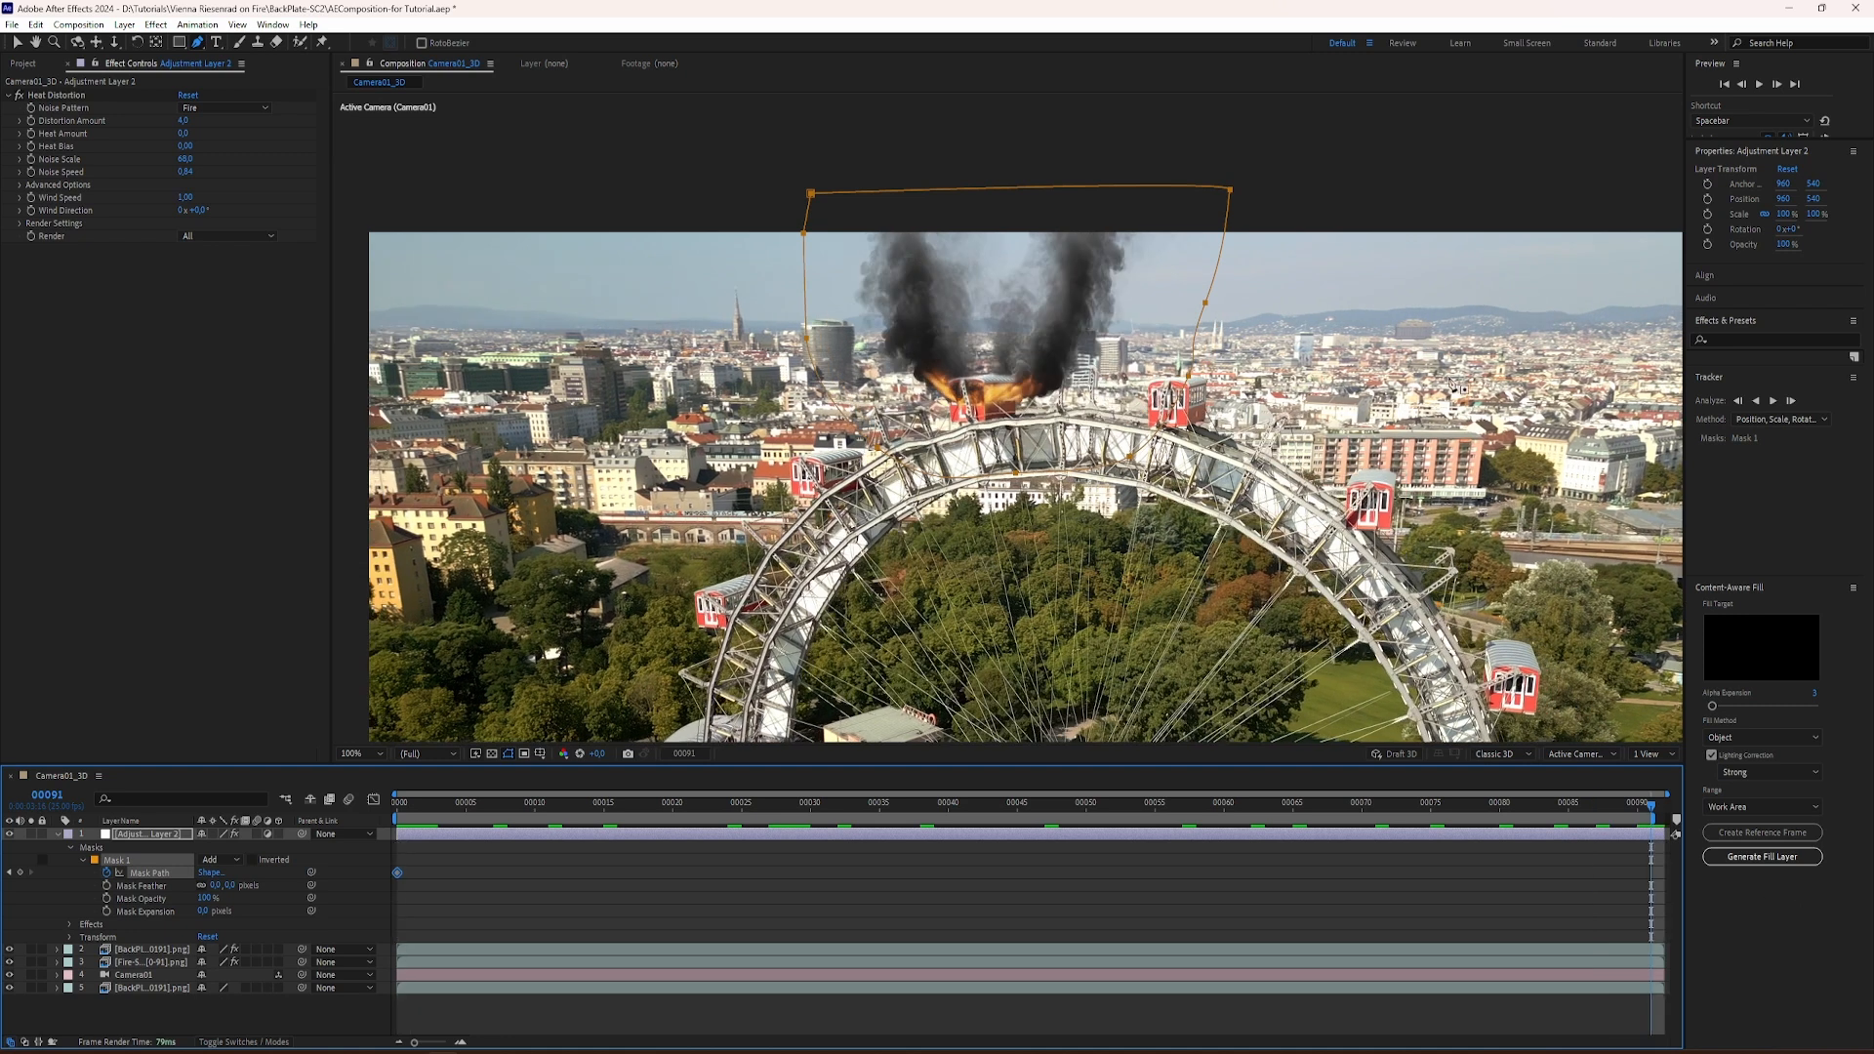
double_click(893, 190)
left_click_drag(914, 198, 878, 191)
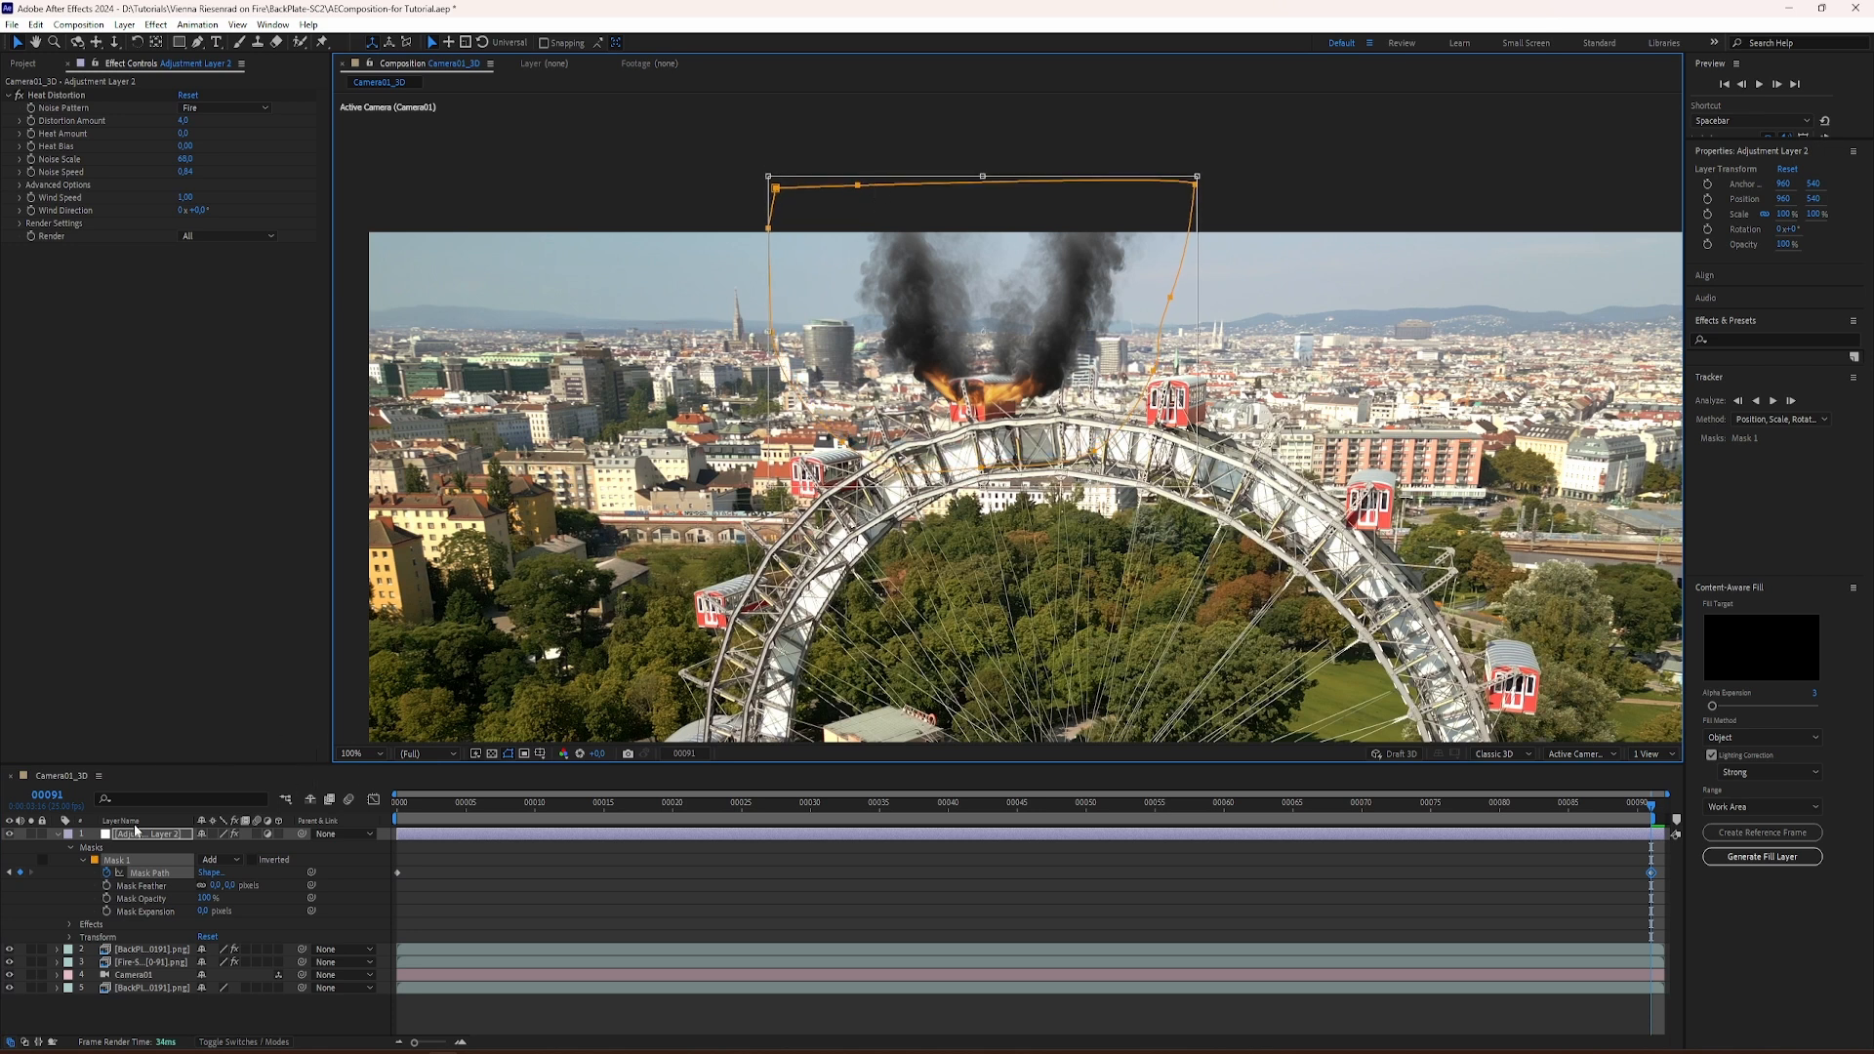
Step: Hide the mask outlines in the viewer and play the composition from frame 0 to check the masked distortion
left_click_drag(460, 808, 363, 824)
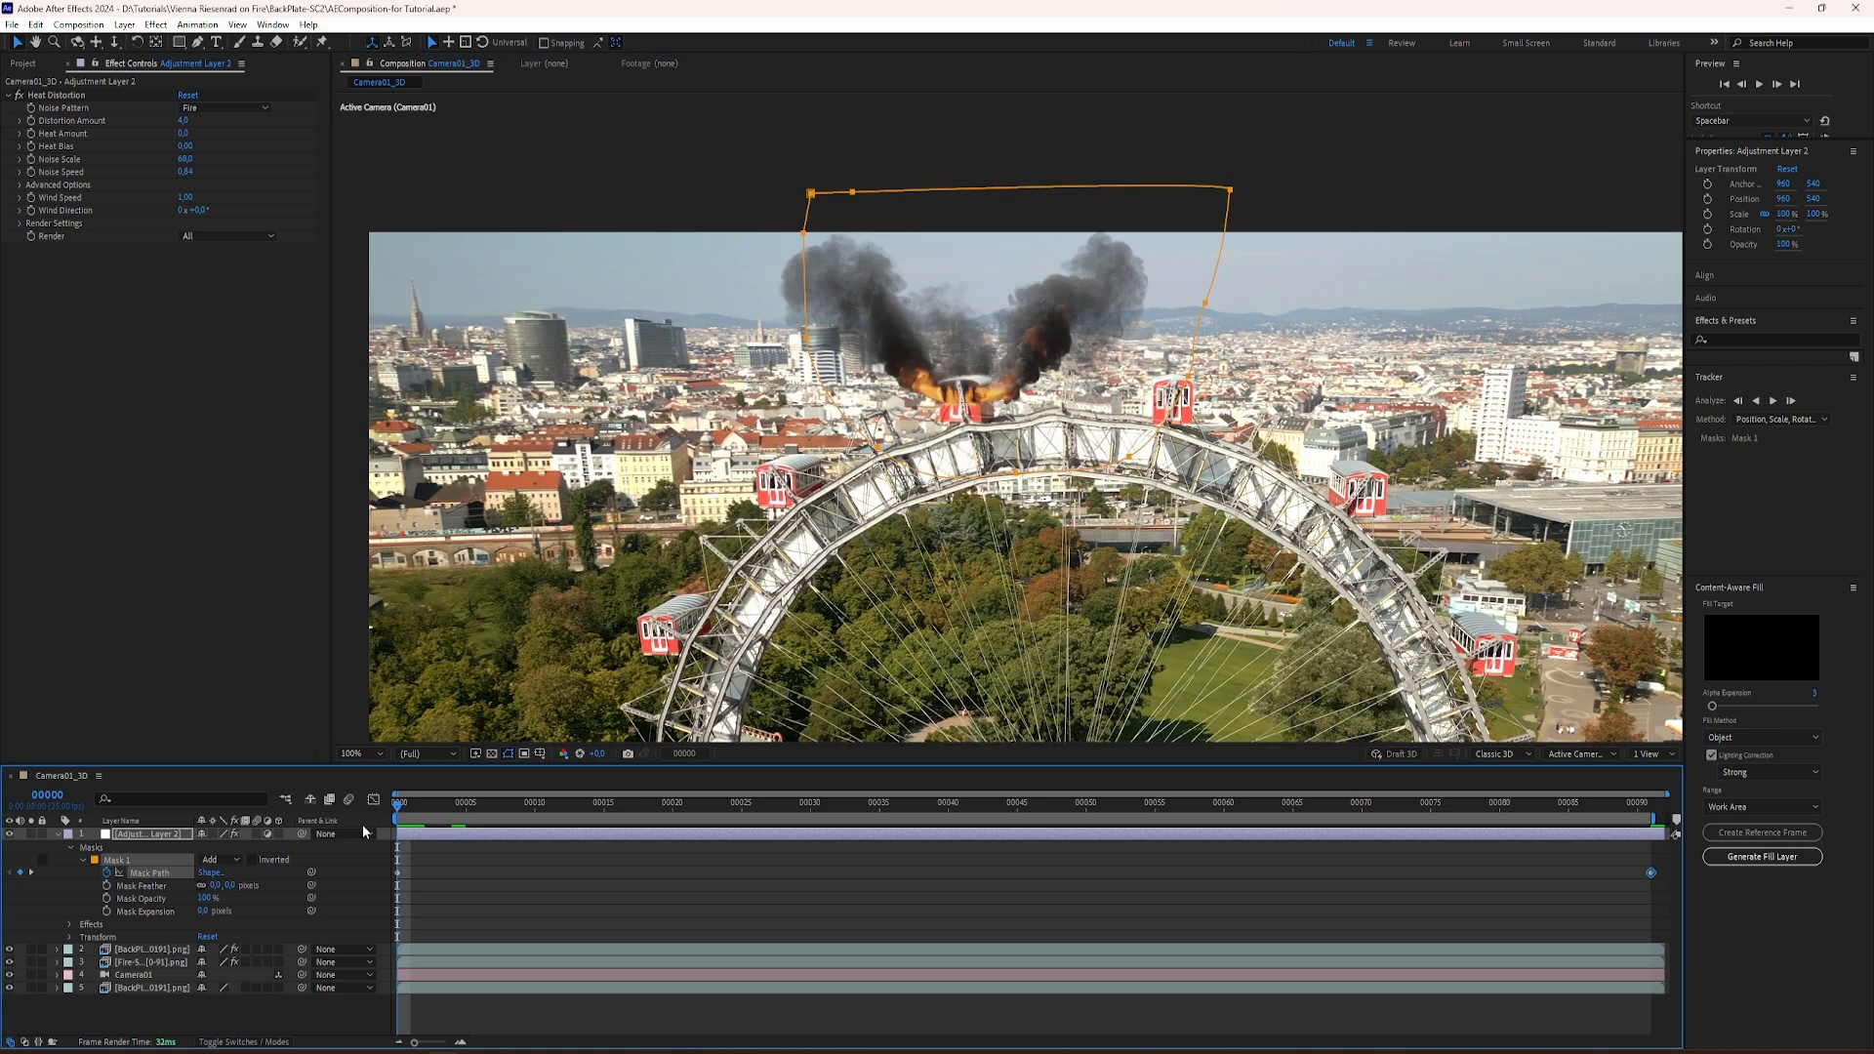
left_click(509, 754)
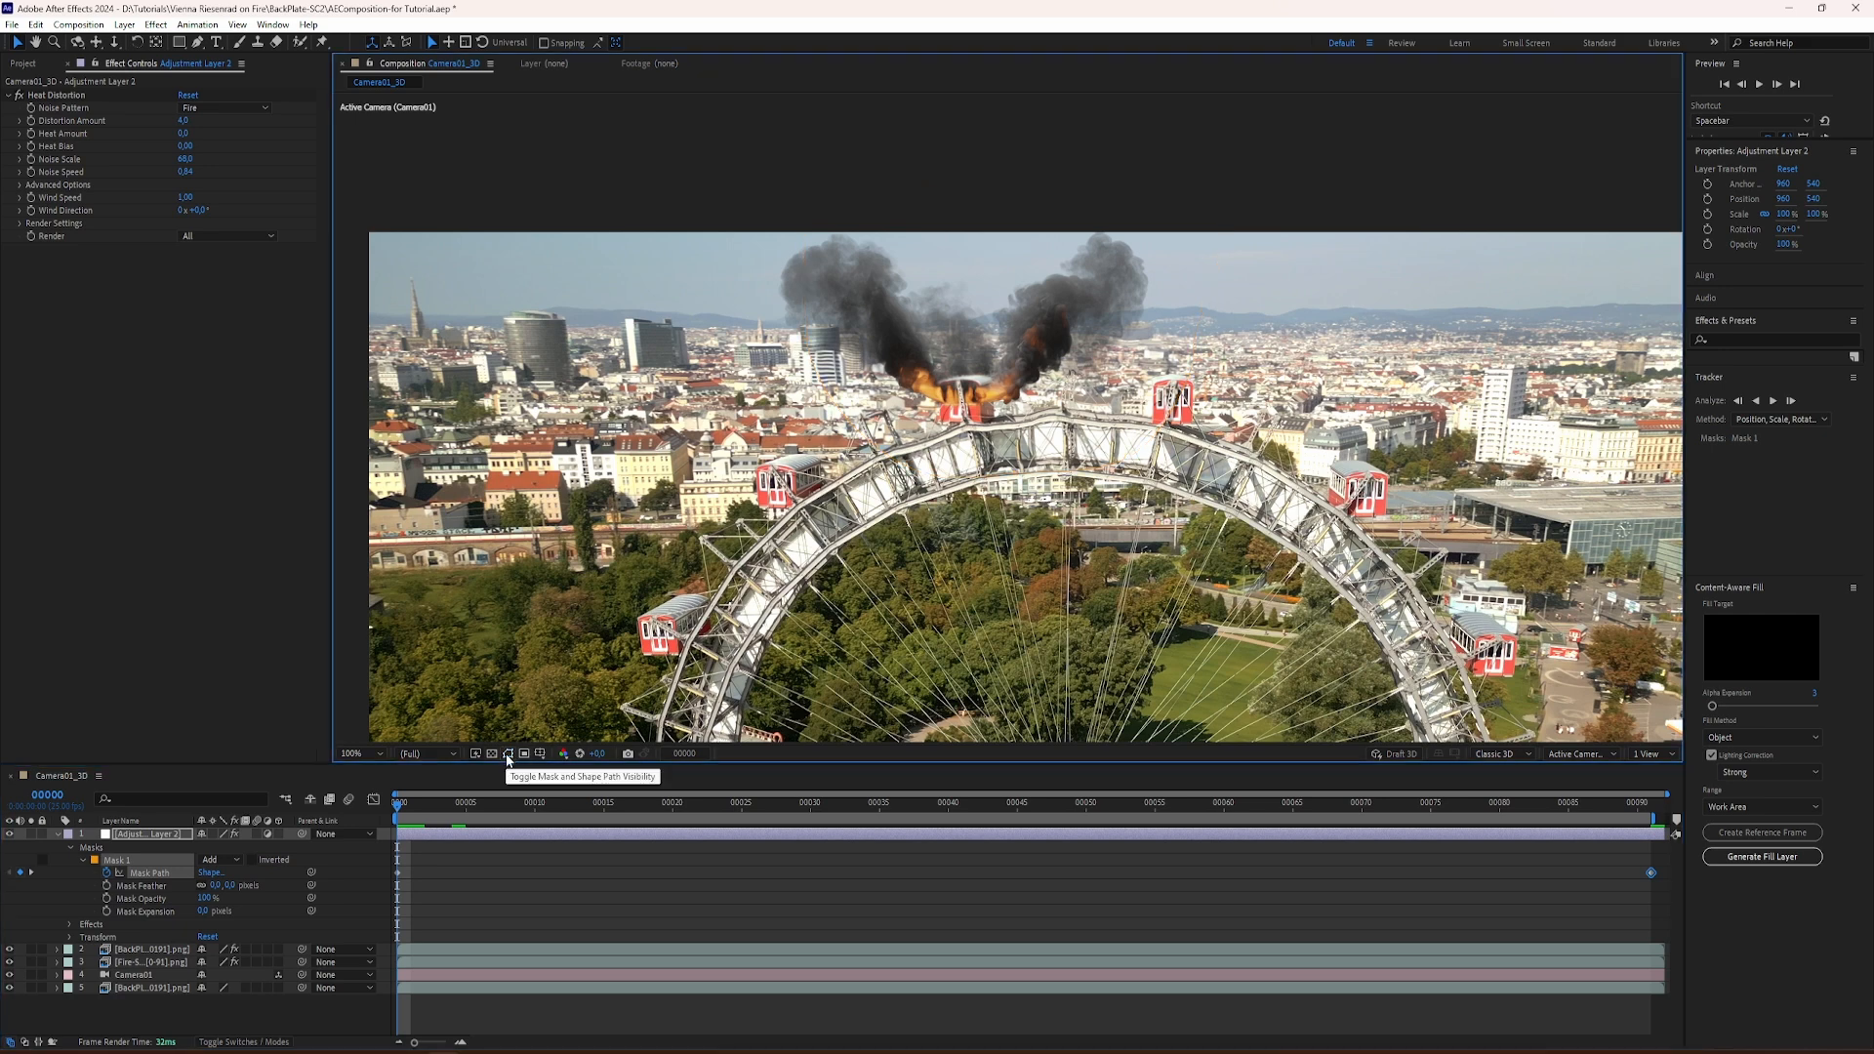
key("space")
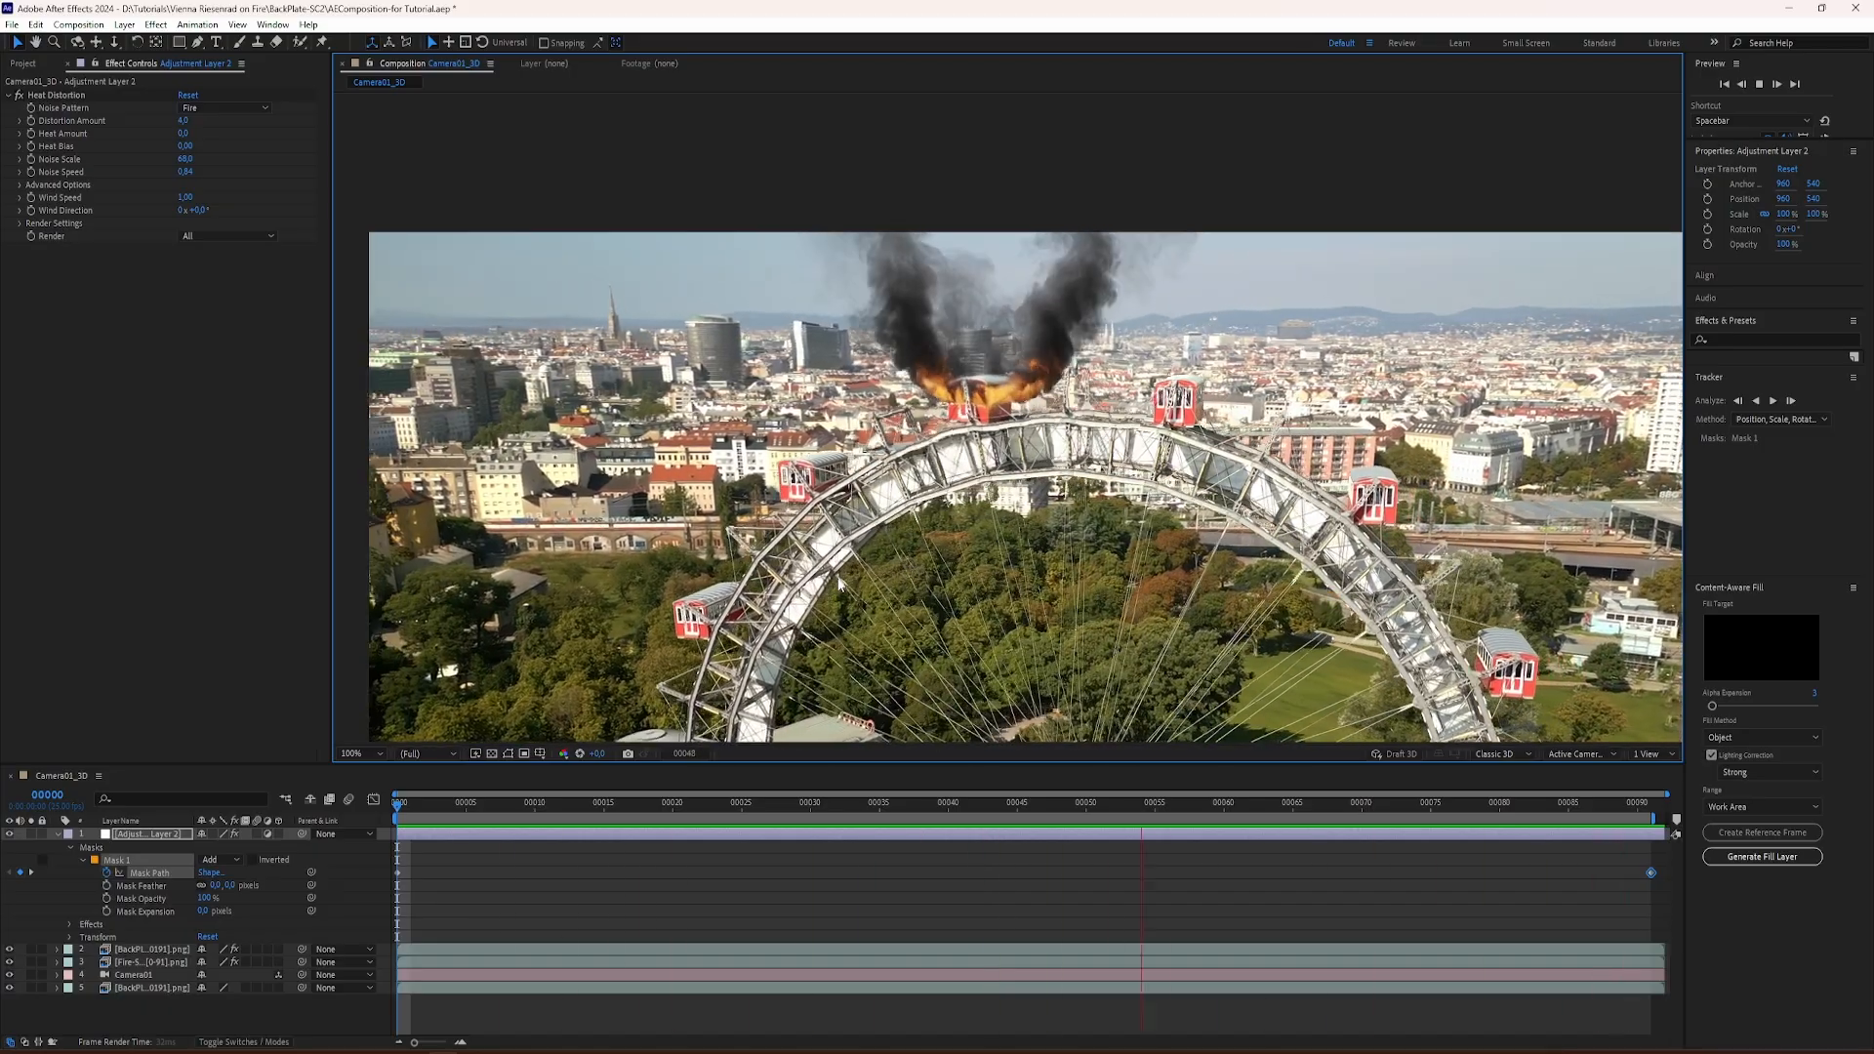
key("space")
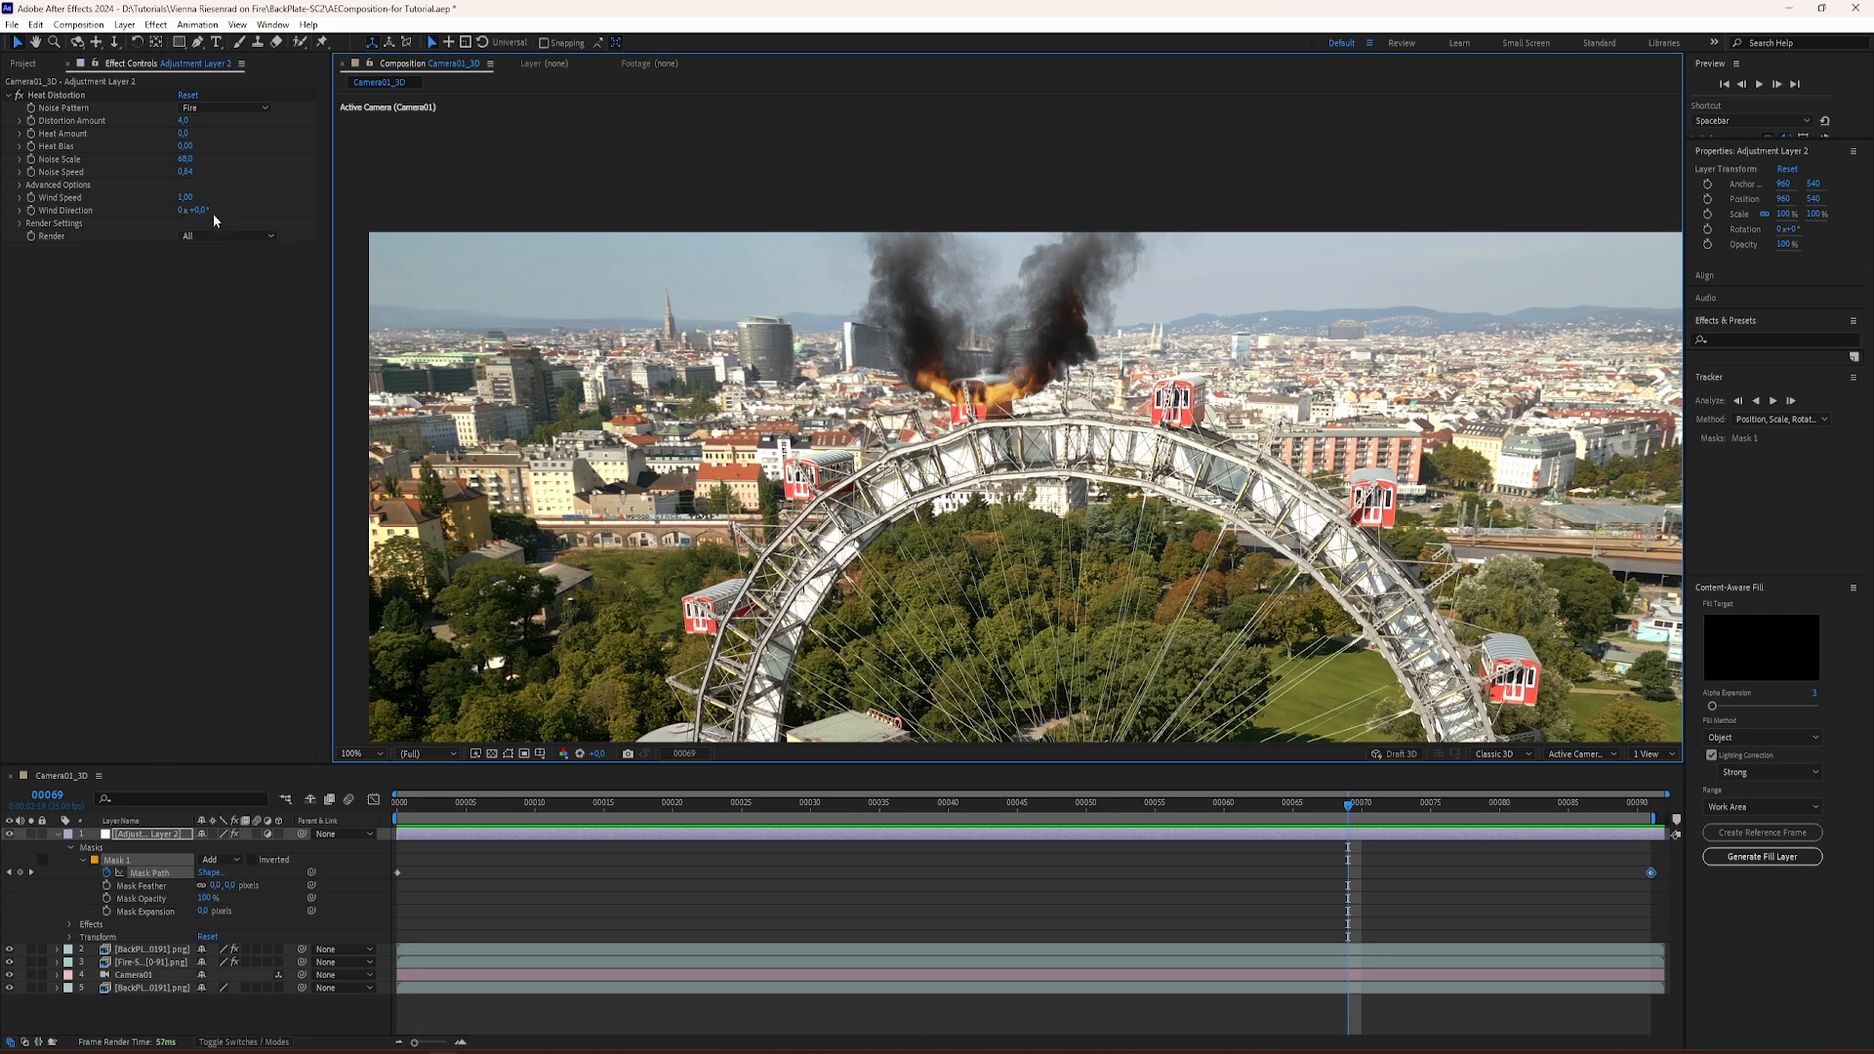
Step: Set the Heat Distortion's Distortion Amount to 2,5 and preview the result
left_click(178, 121)
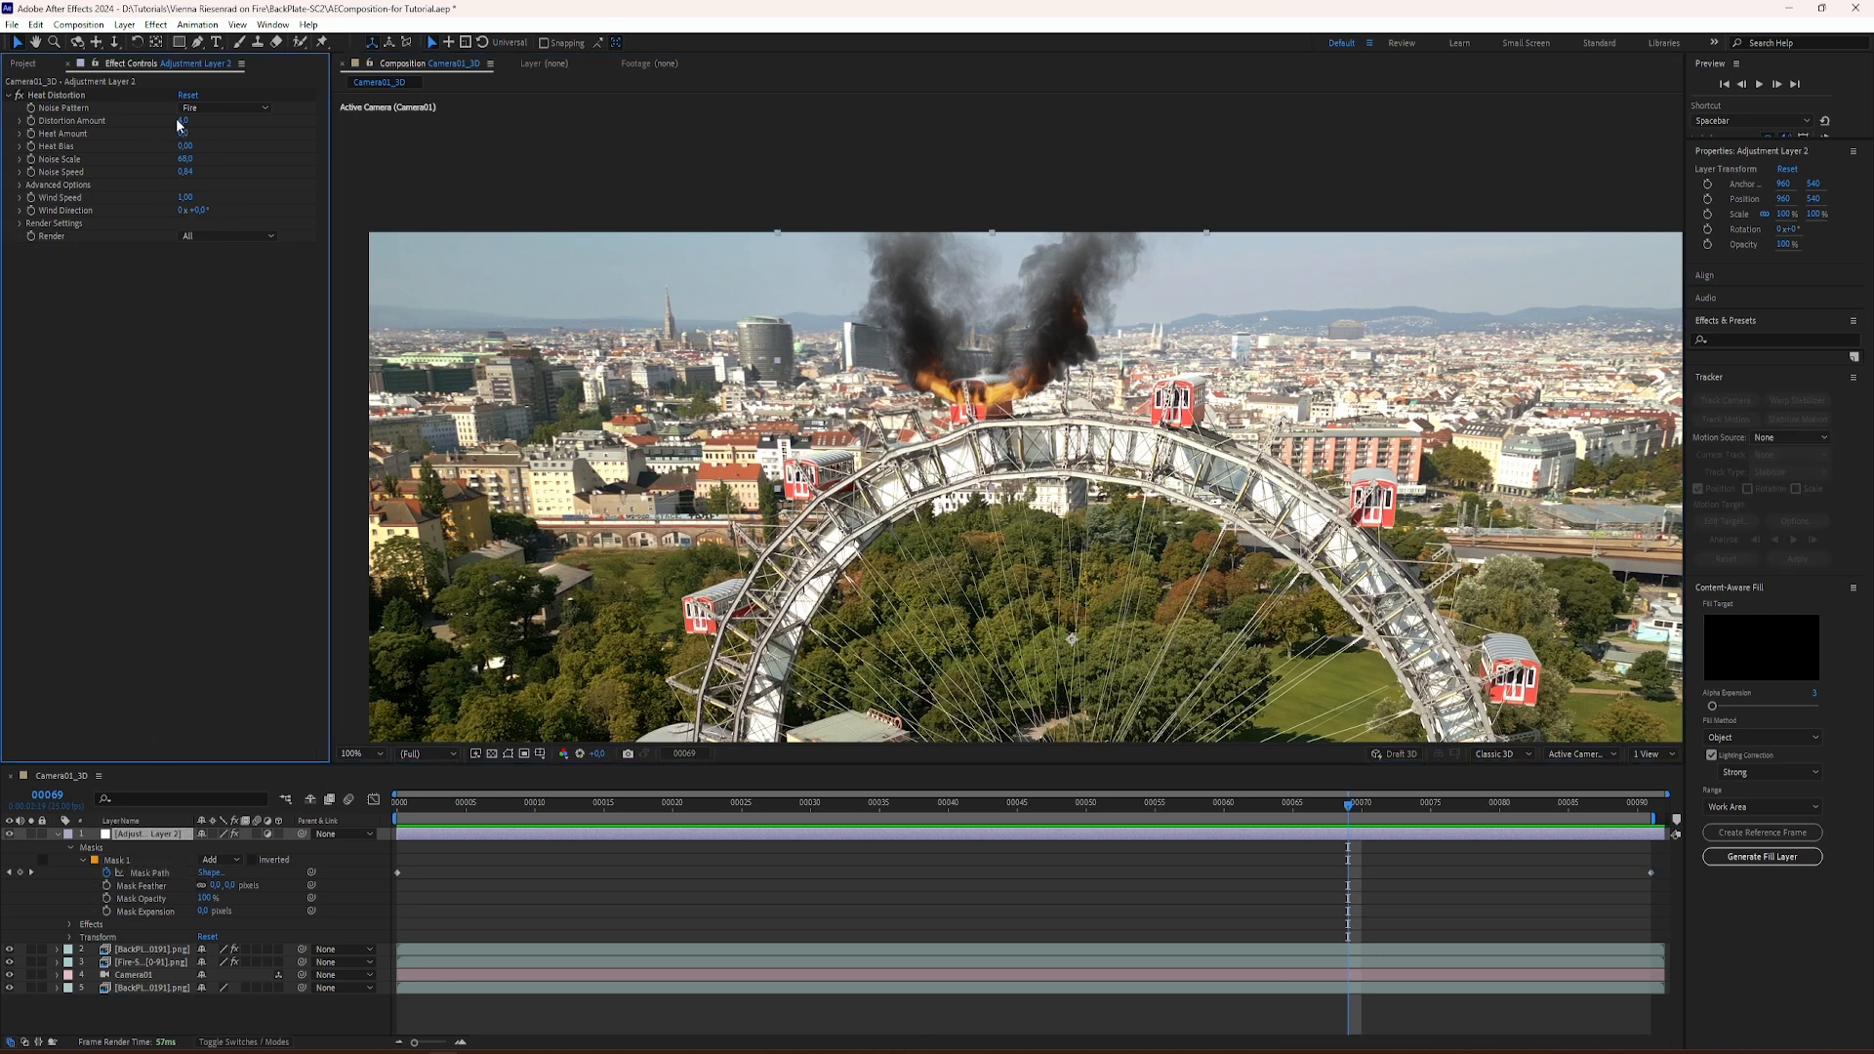
type("2,5")
key("Return")
key("space")
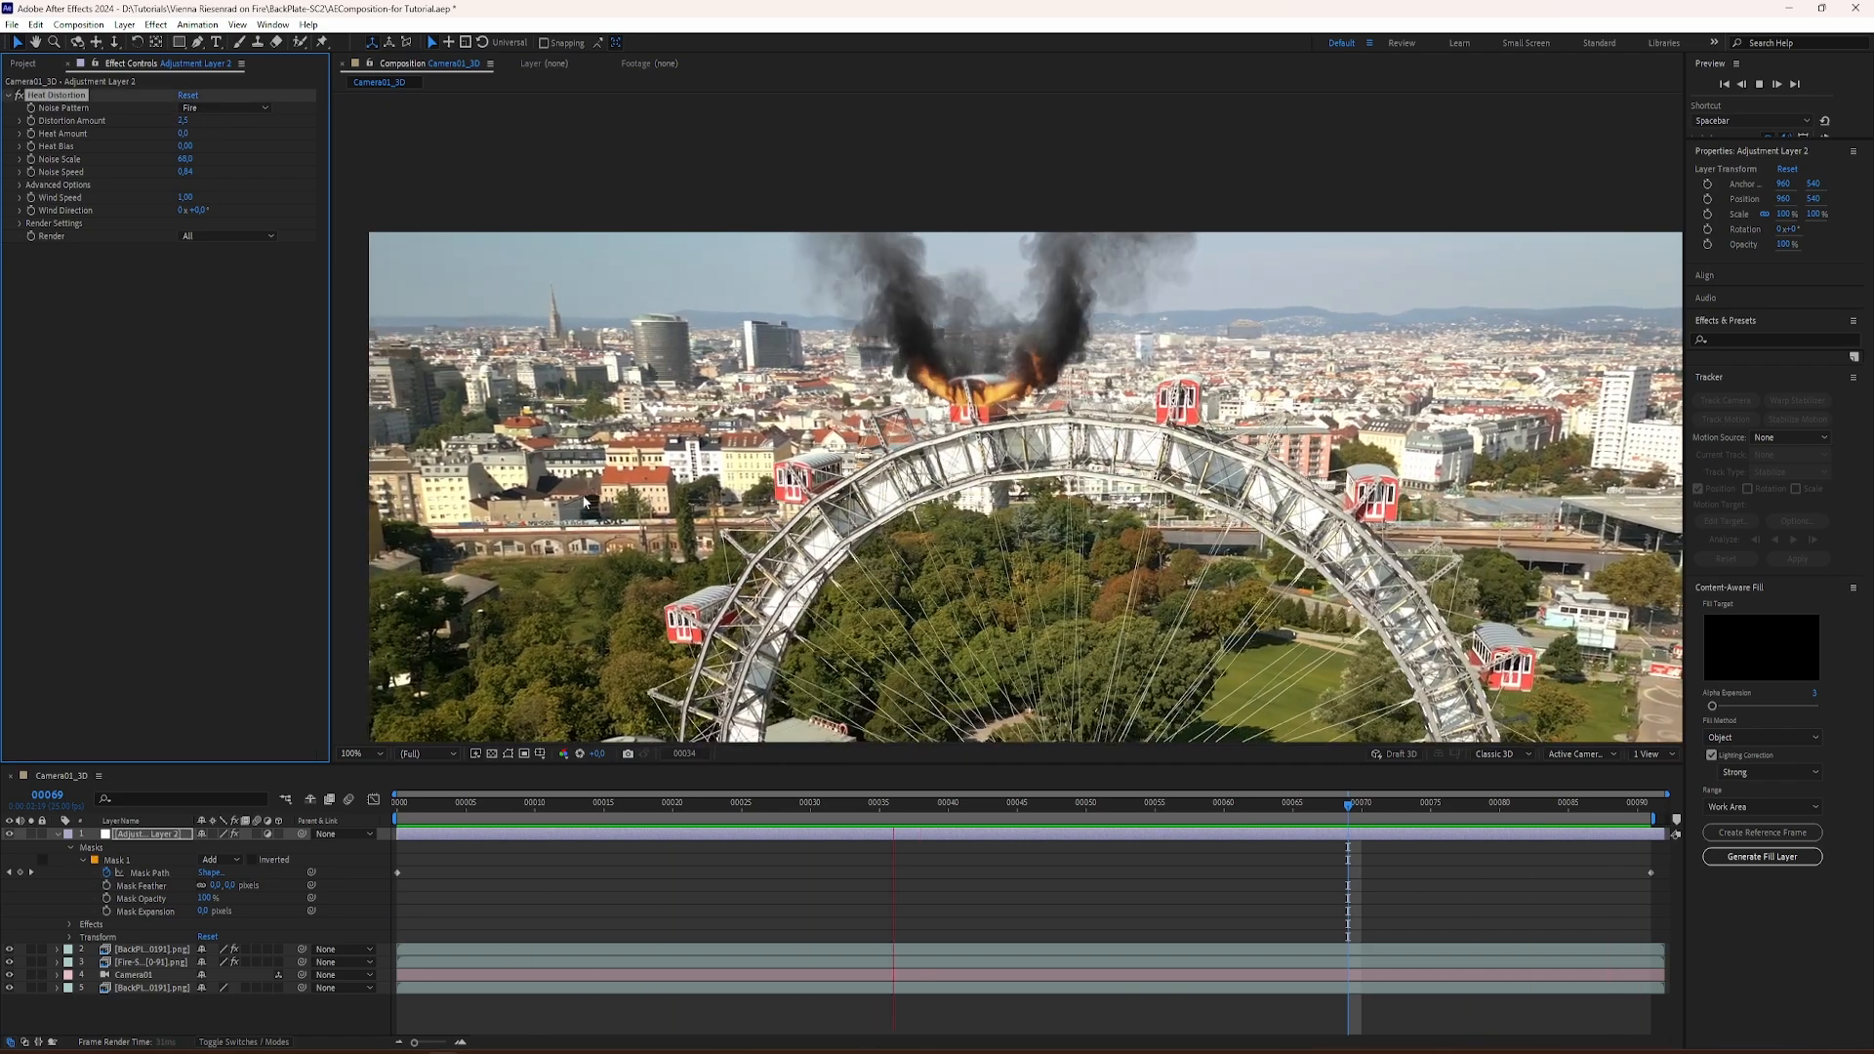
left_click(185, 198)
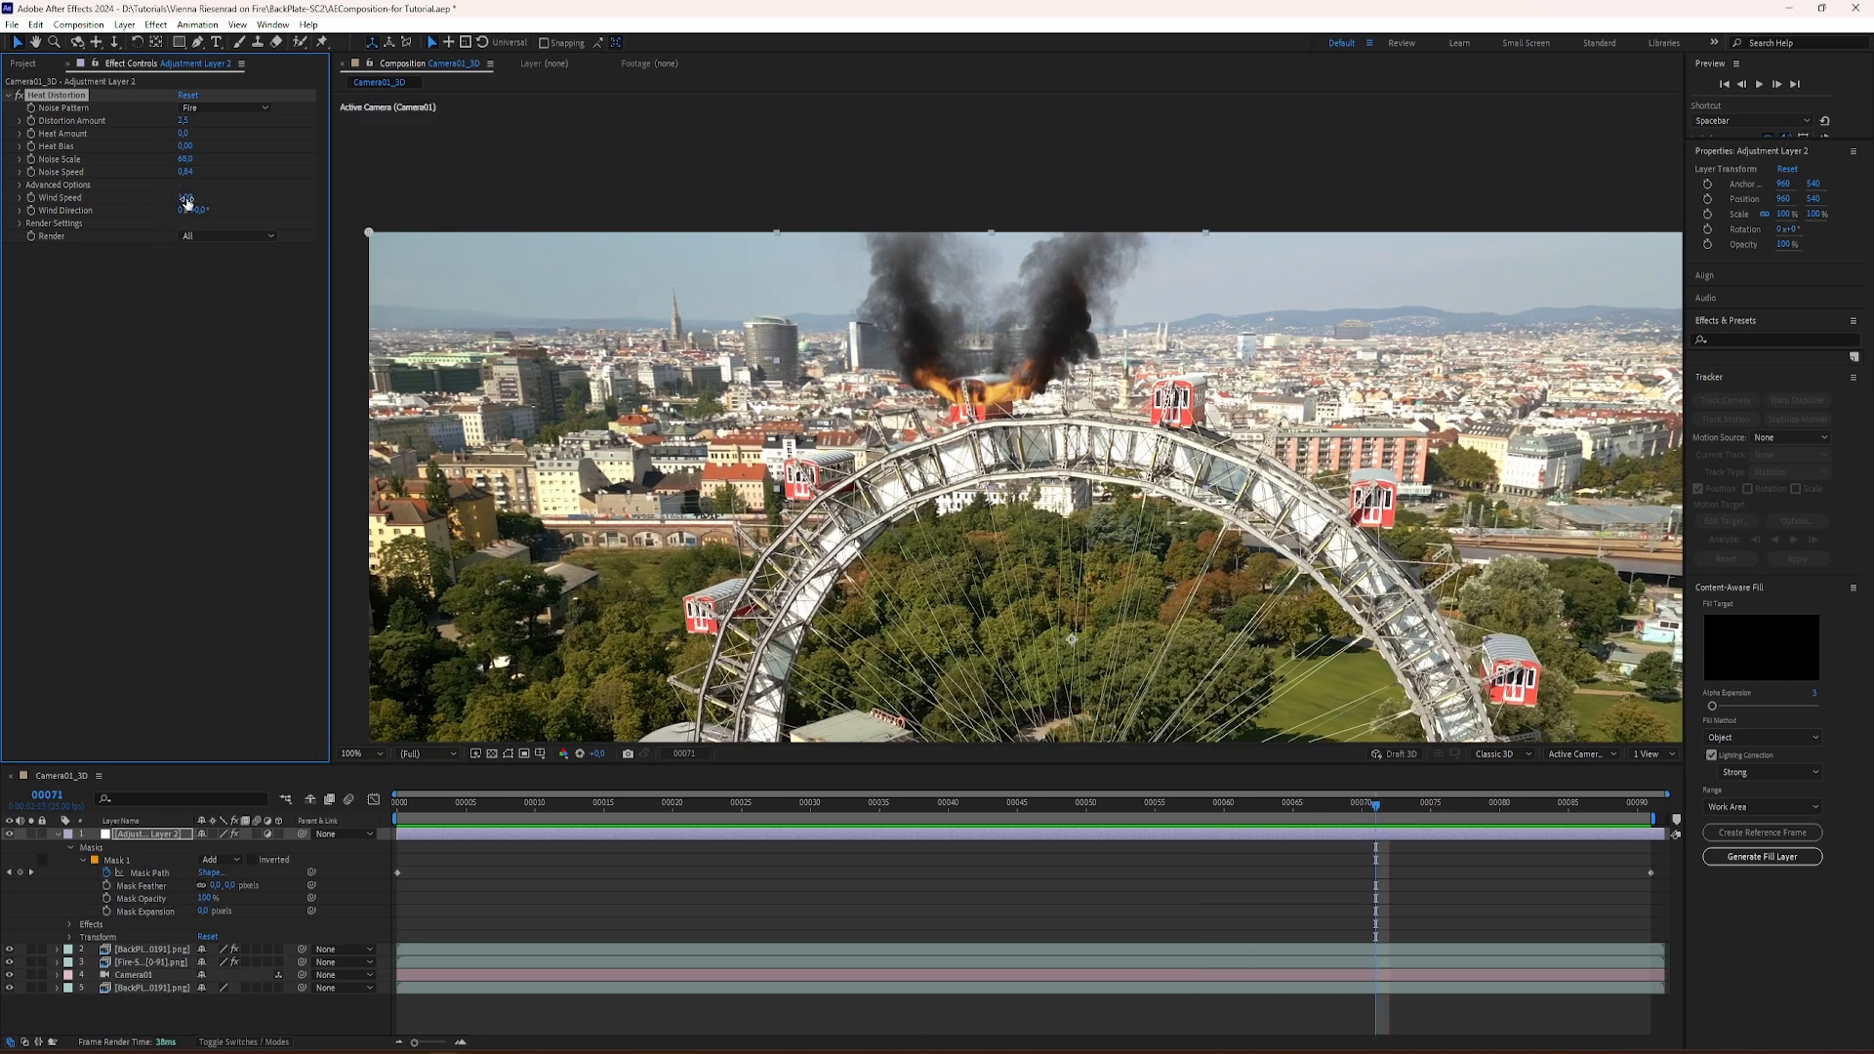
Step: Set the Heat Distortion's Noise Scale to 50 and play the composition back
left_click(181, 160)
type("50")
key("Return")
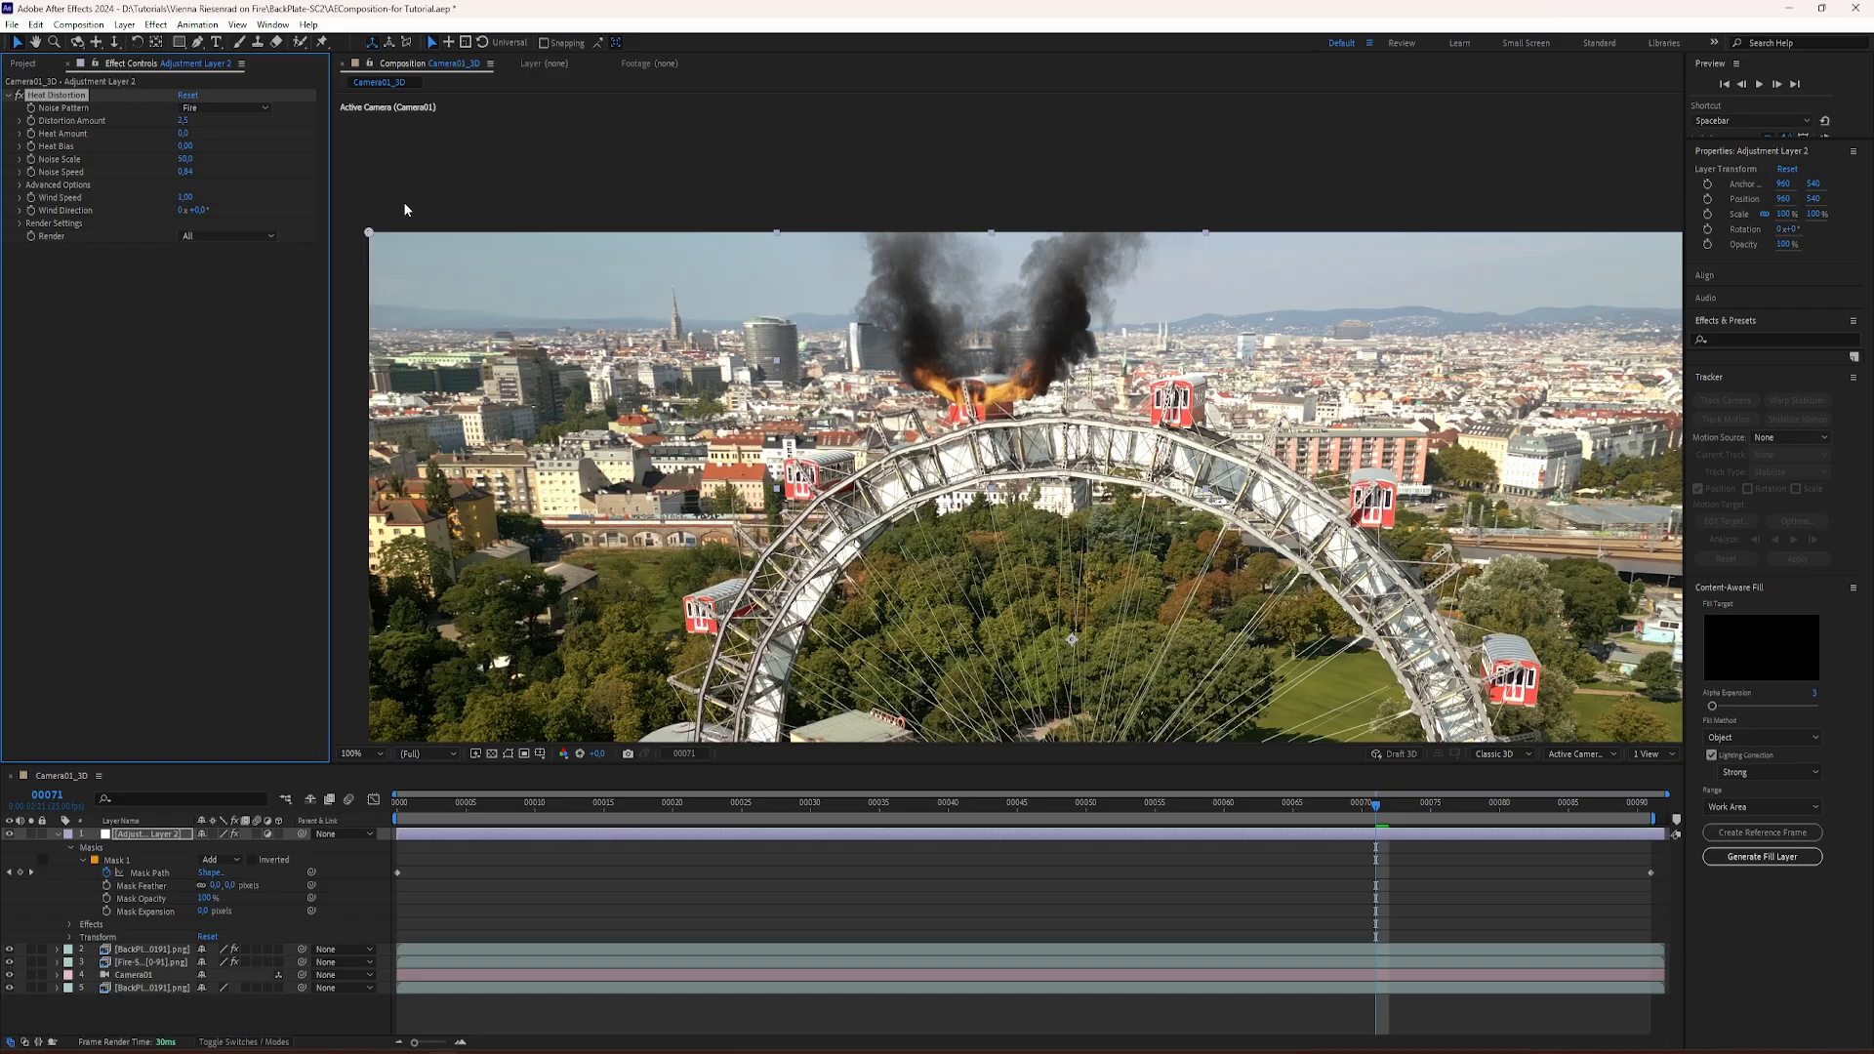
key("space")
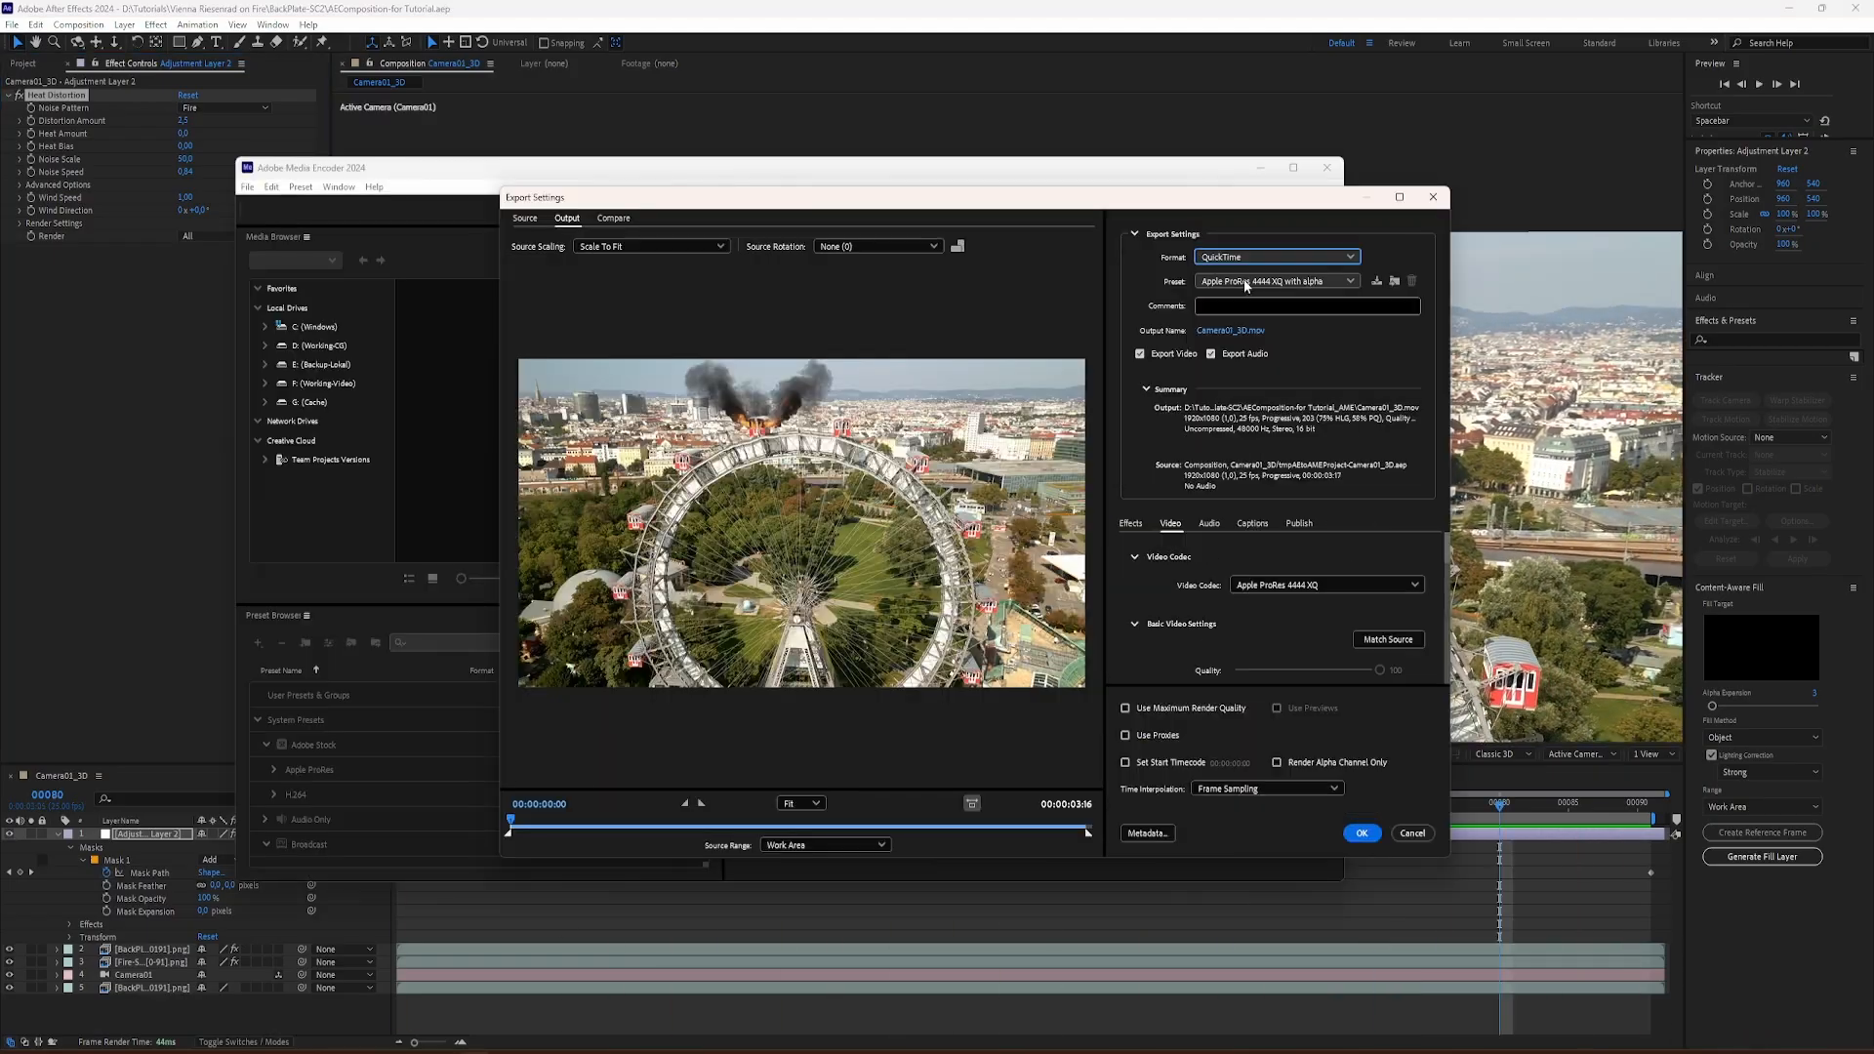
Step: In Media Encoder's export settings, choose the Apple ProRes 422 HQ preset and disable audio export
left_click(1246, 283)
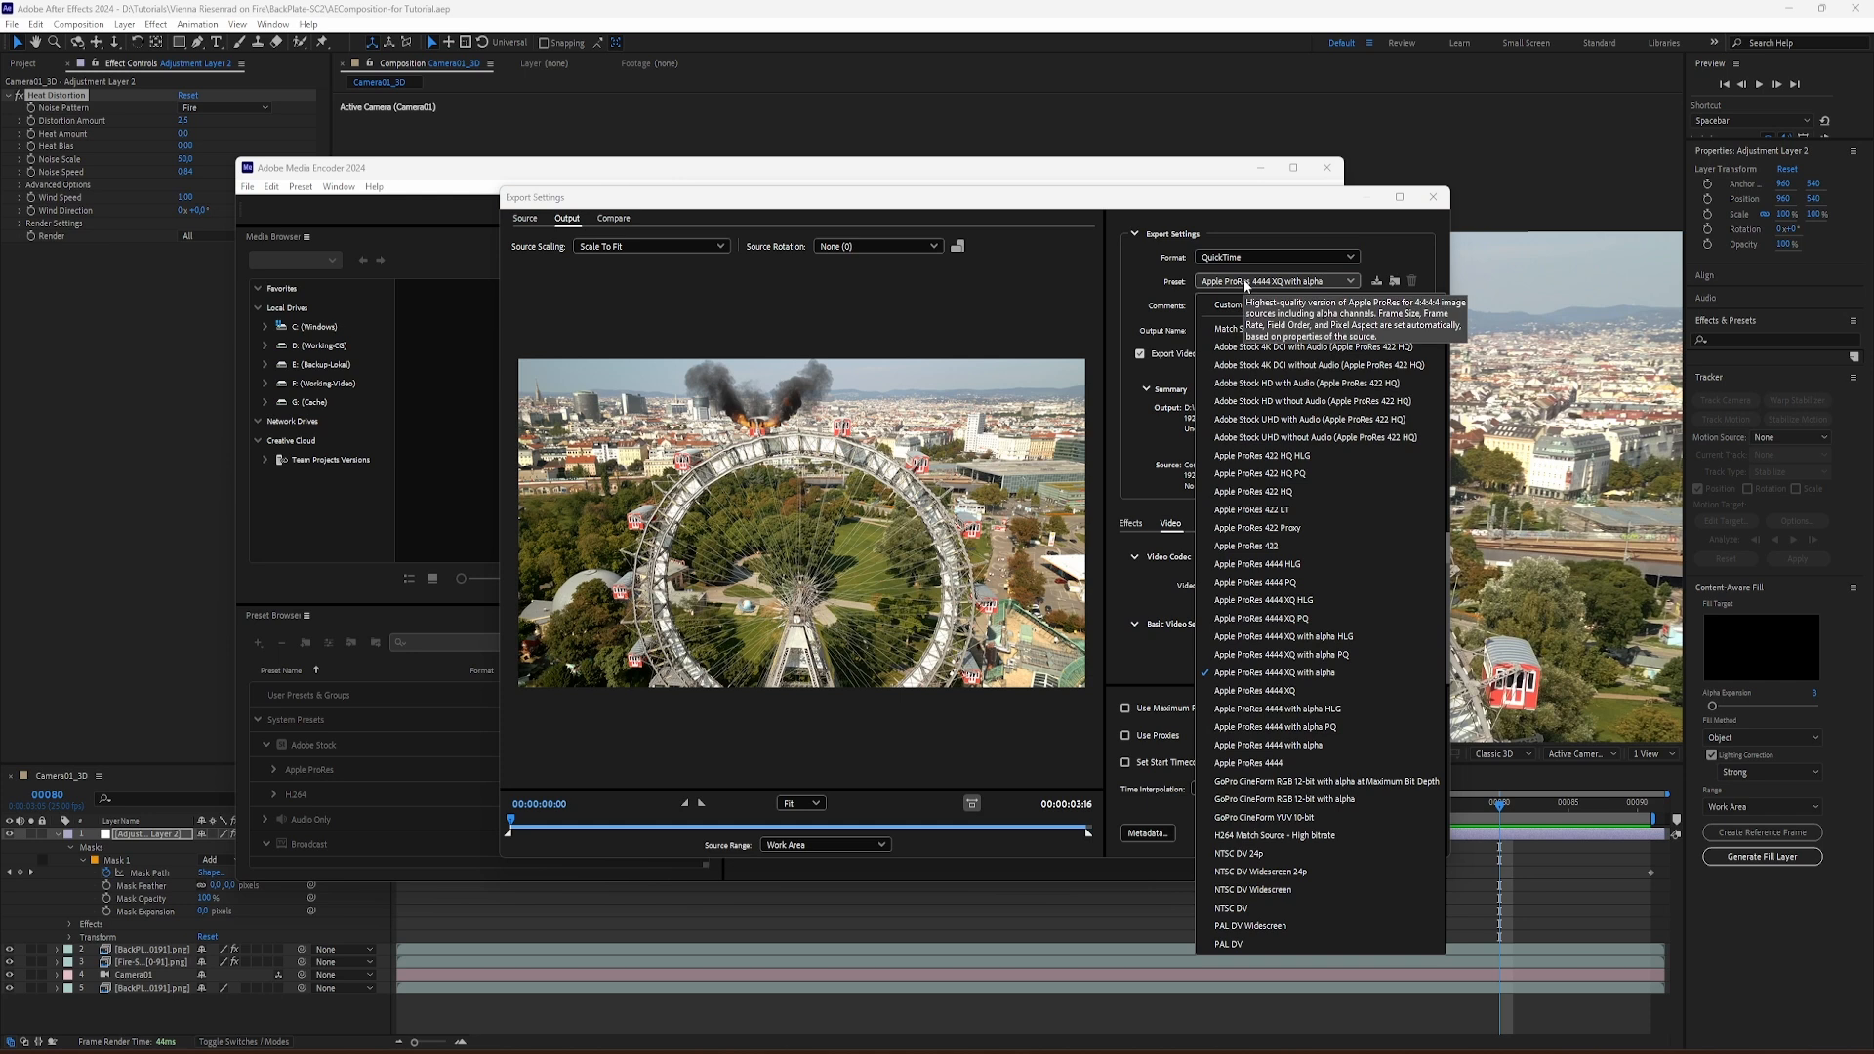
left_click(1254, 492)
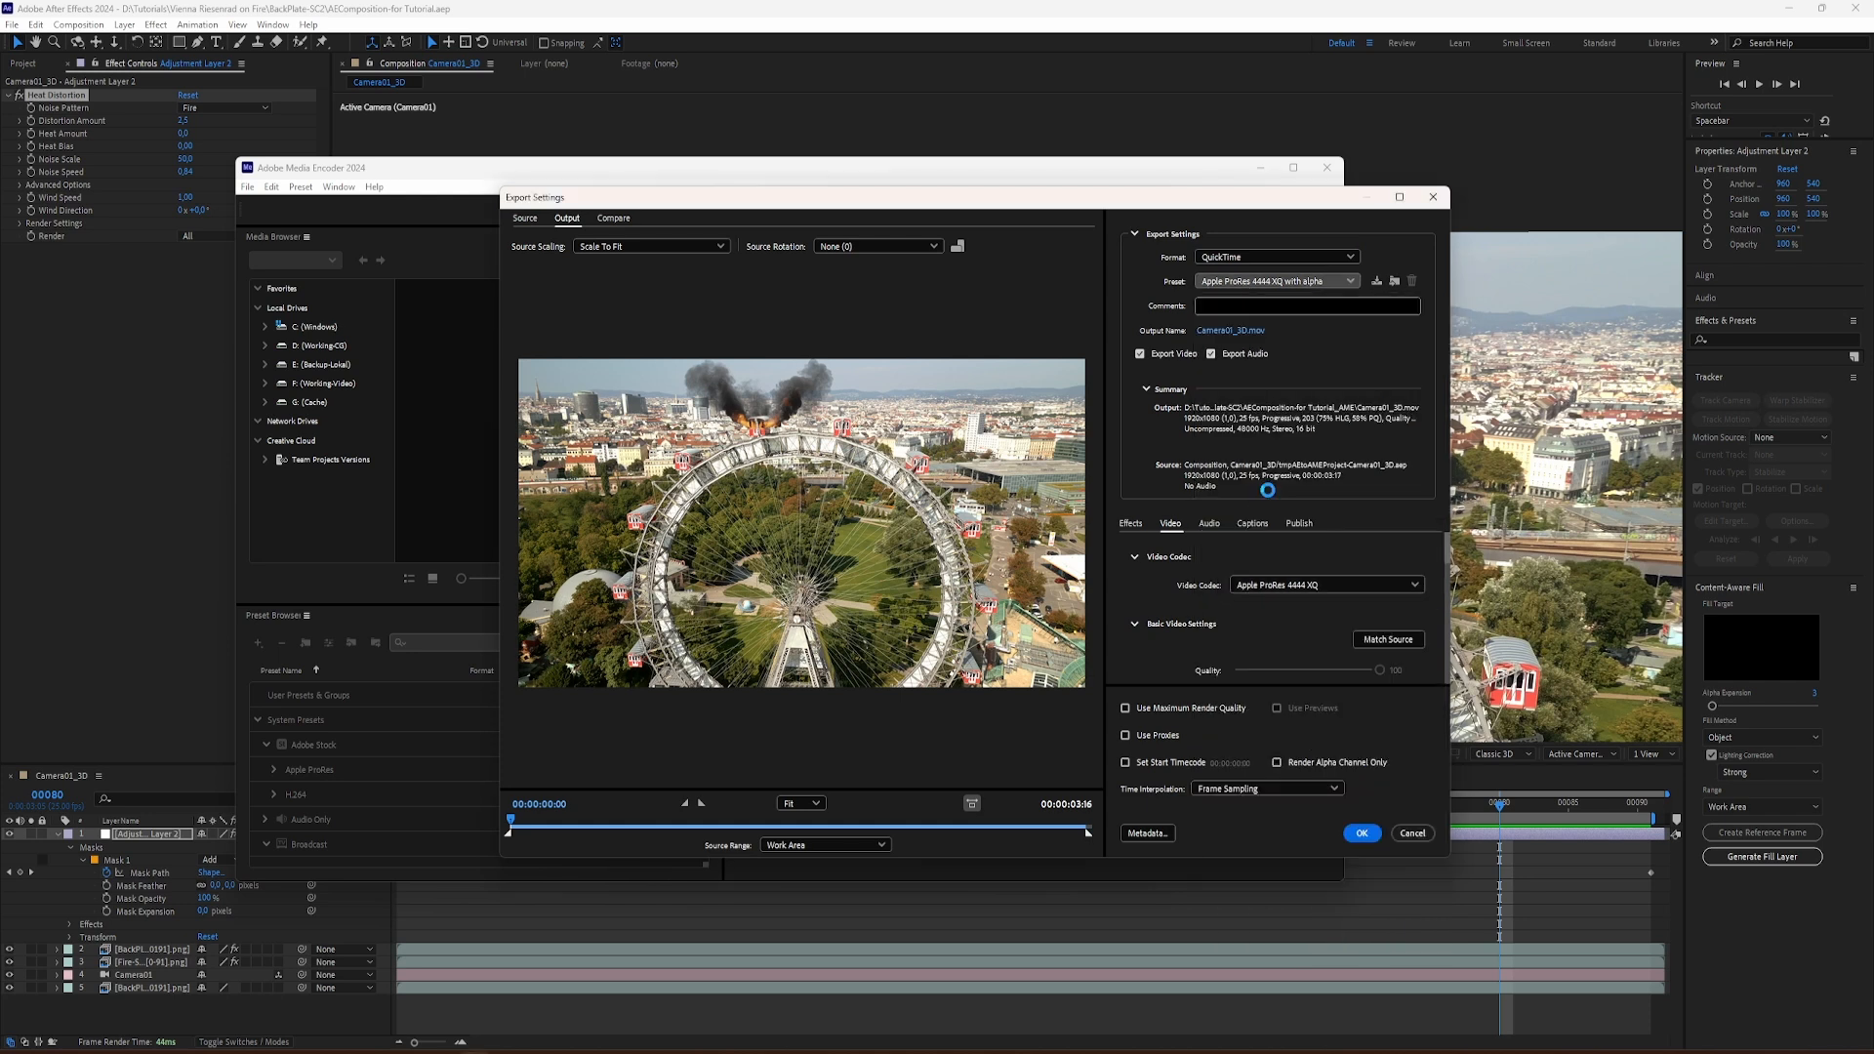
left_click(1214, 352)
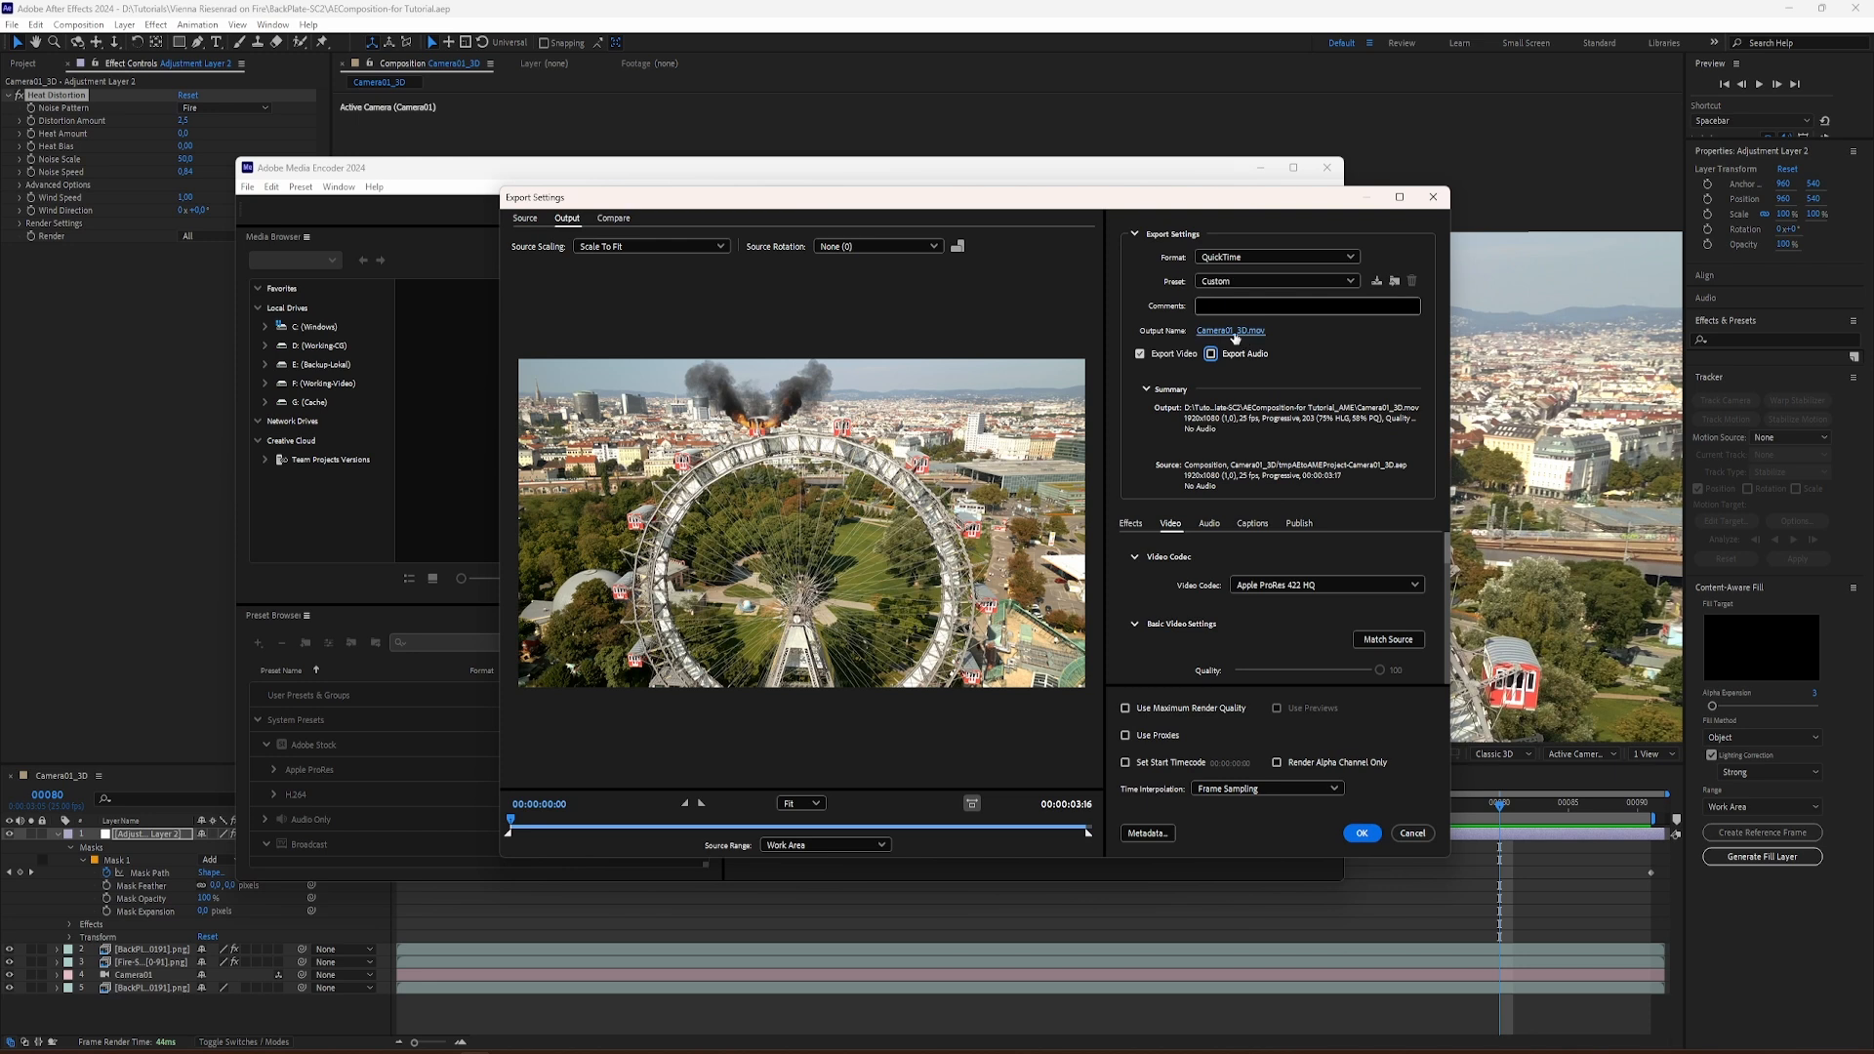
Step: Set the export's output location to the Tutorial - Out SC2 folder inside Tutorials, keeping the file name Camera01_3D
left_click(1232, 331)
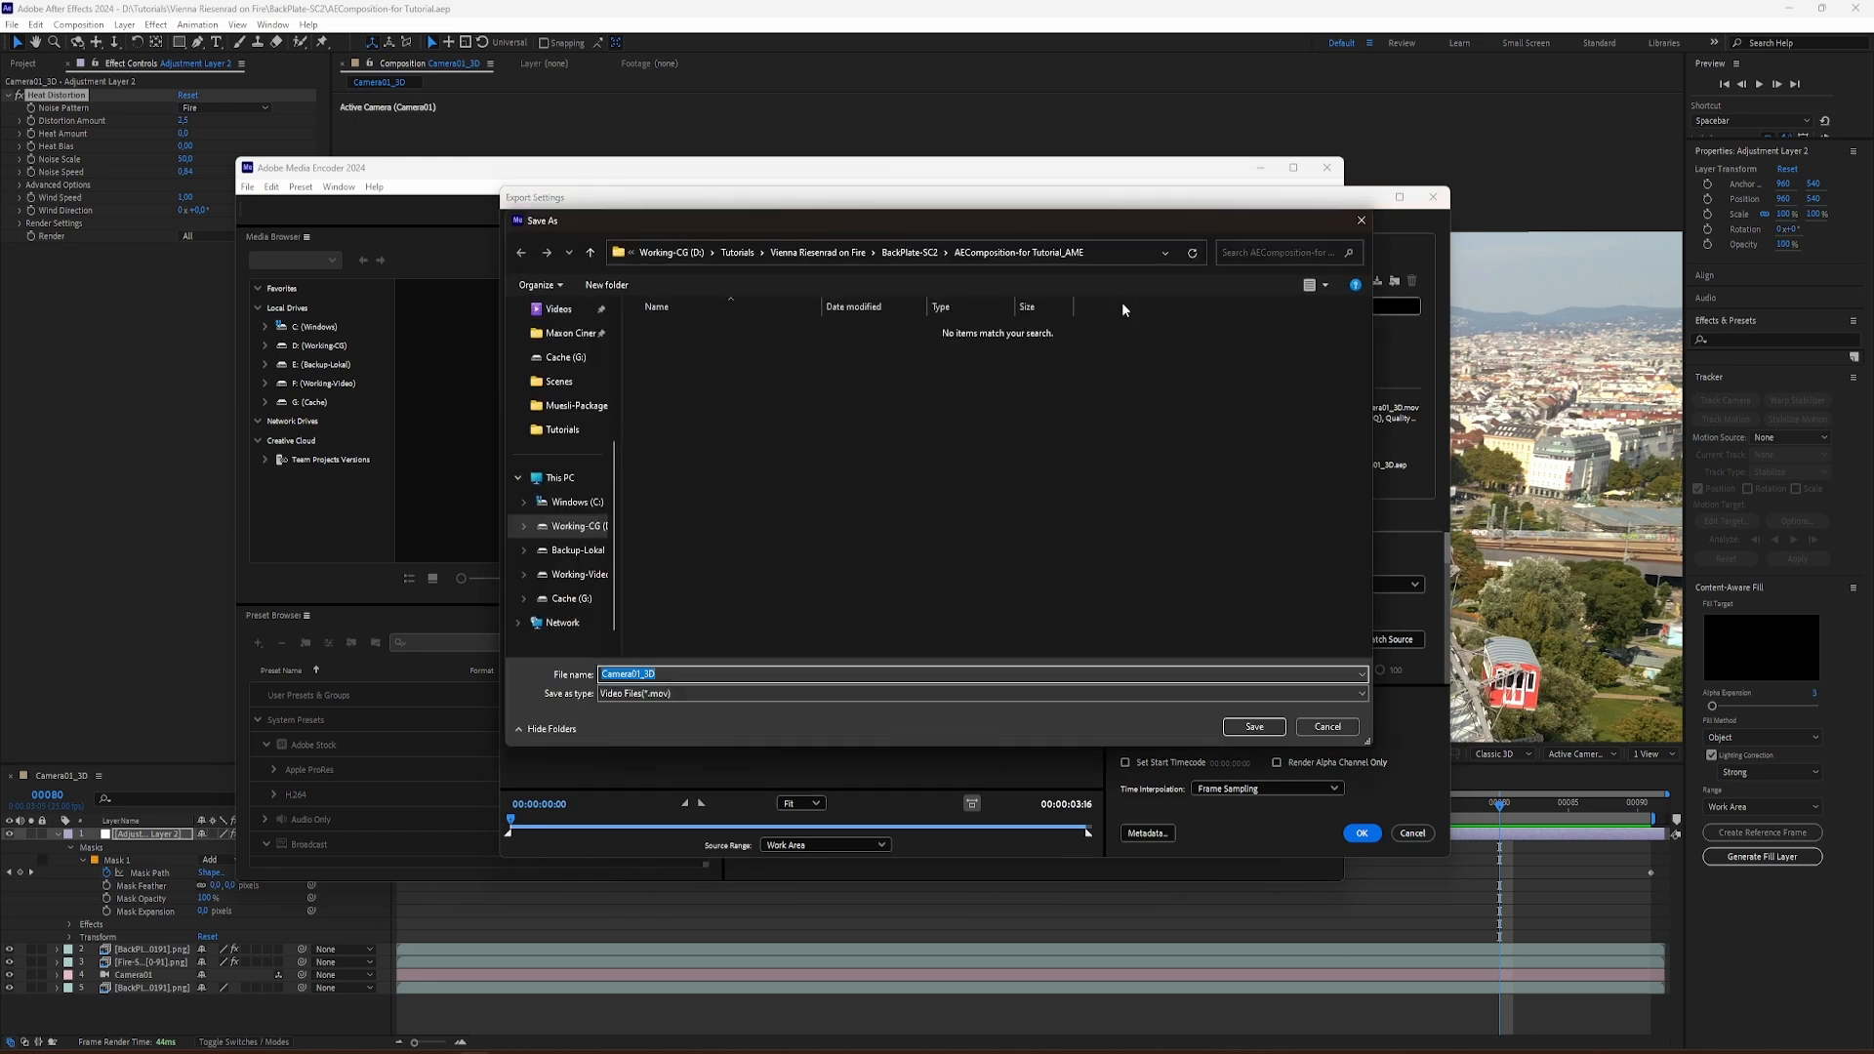
left_click(737, 253)
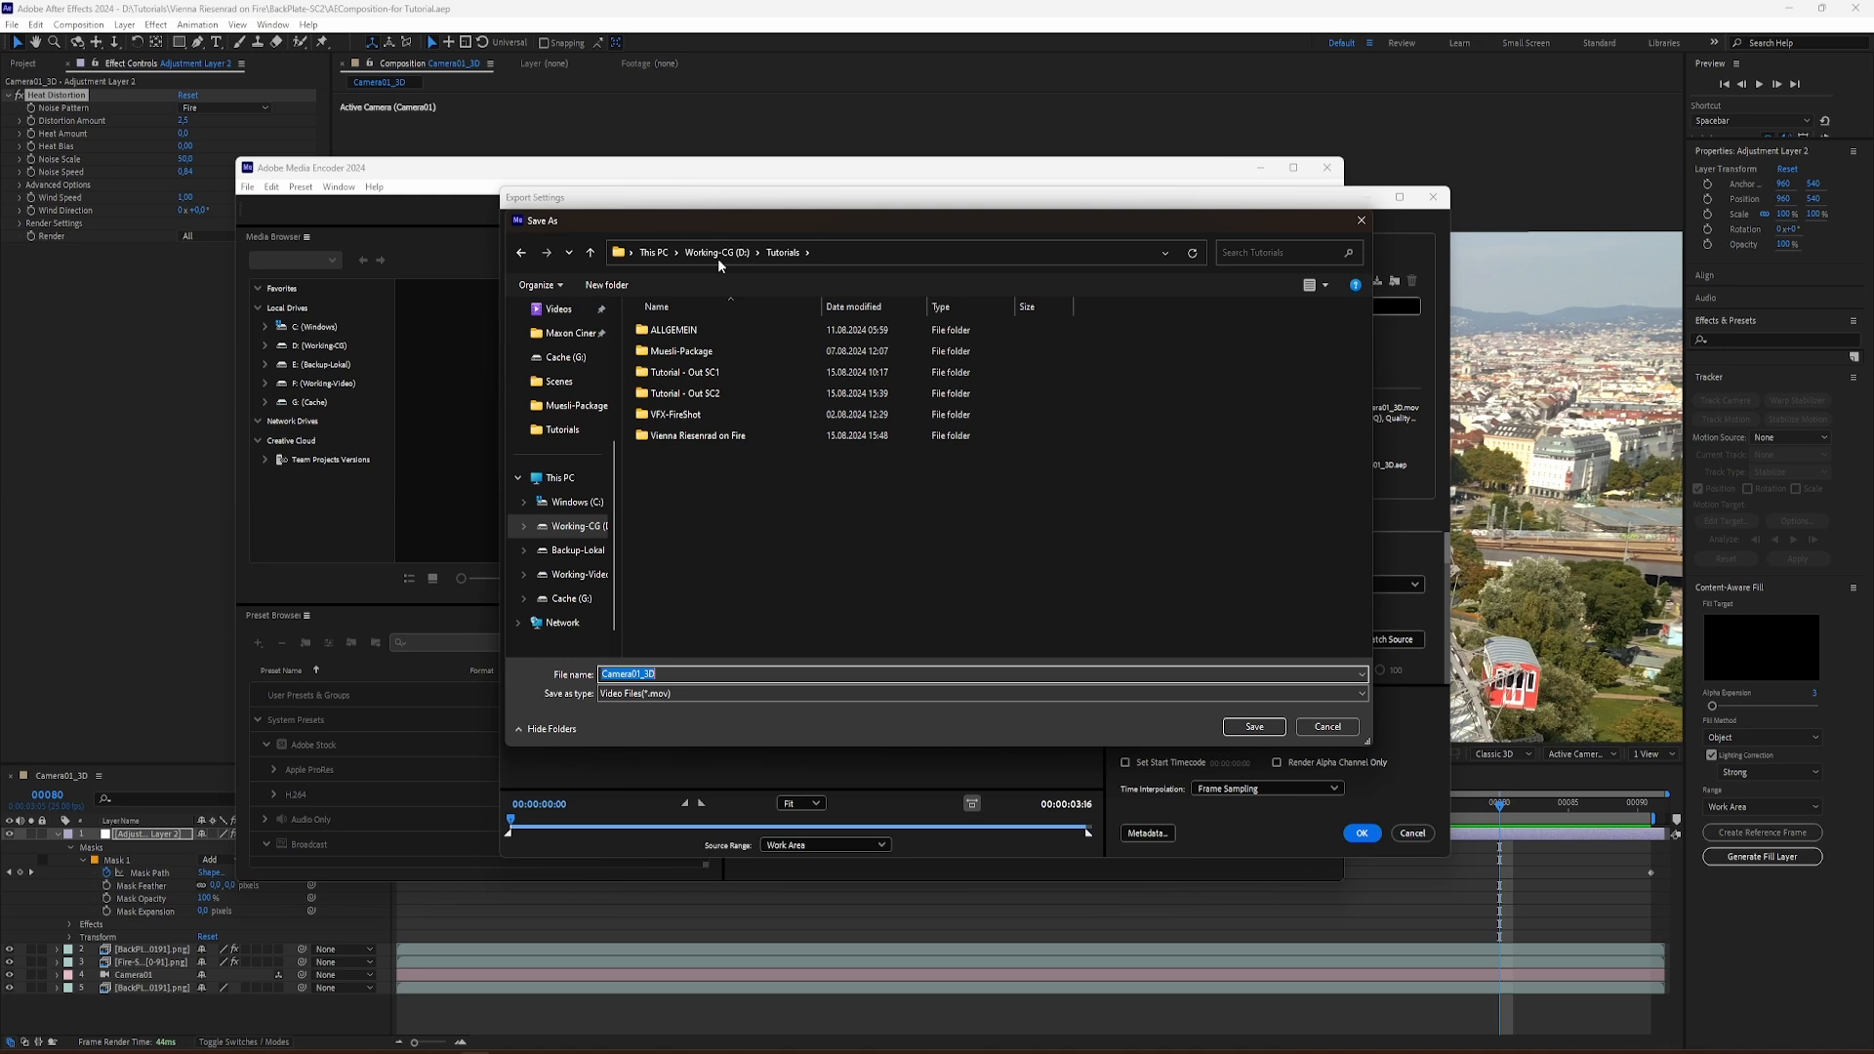
double_click(702, 394)
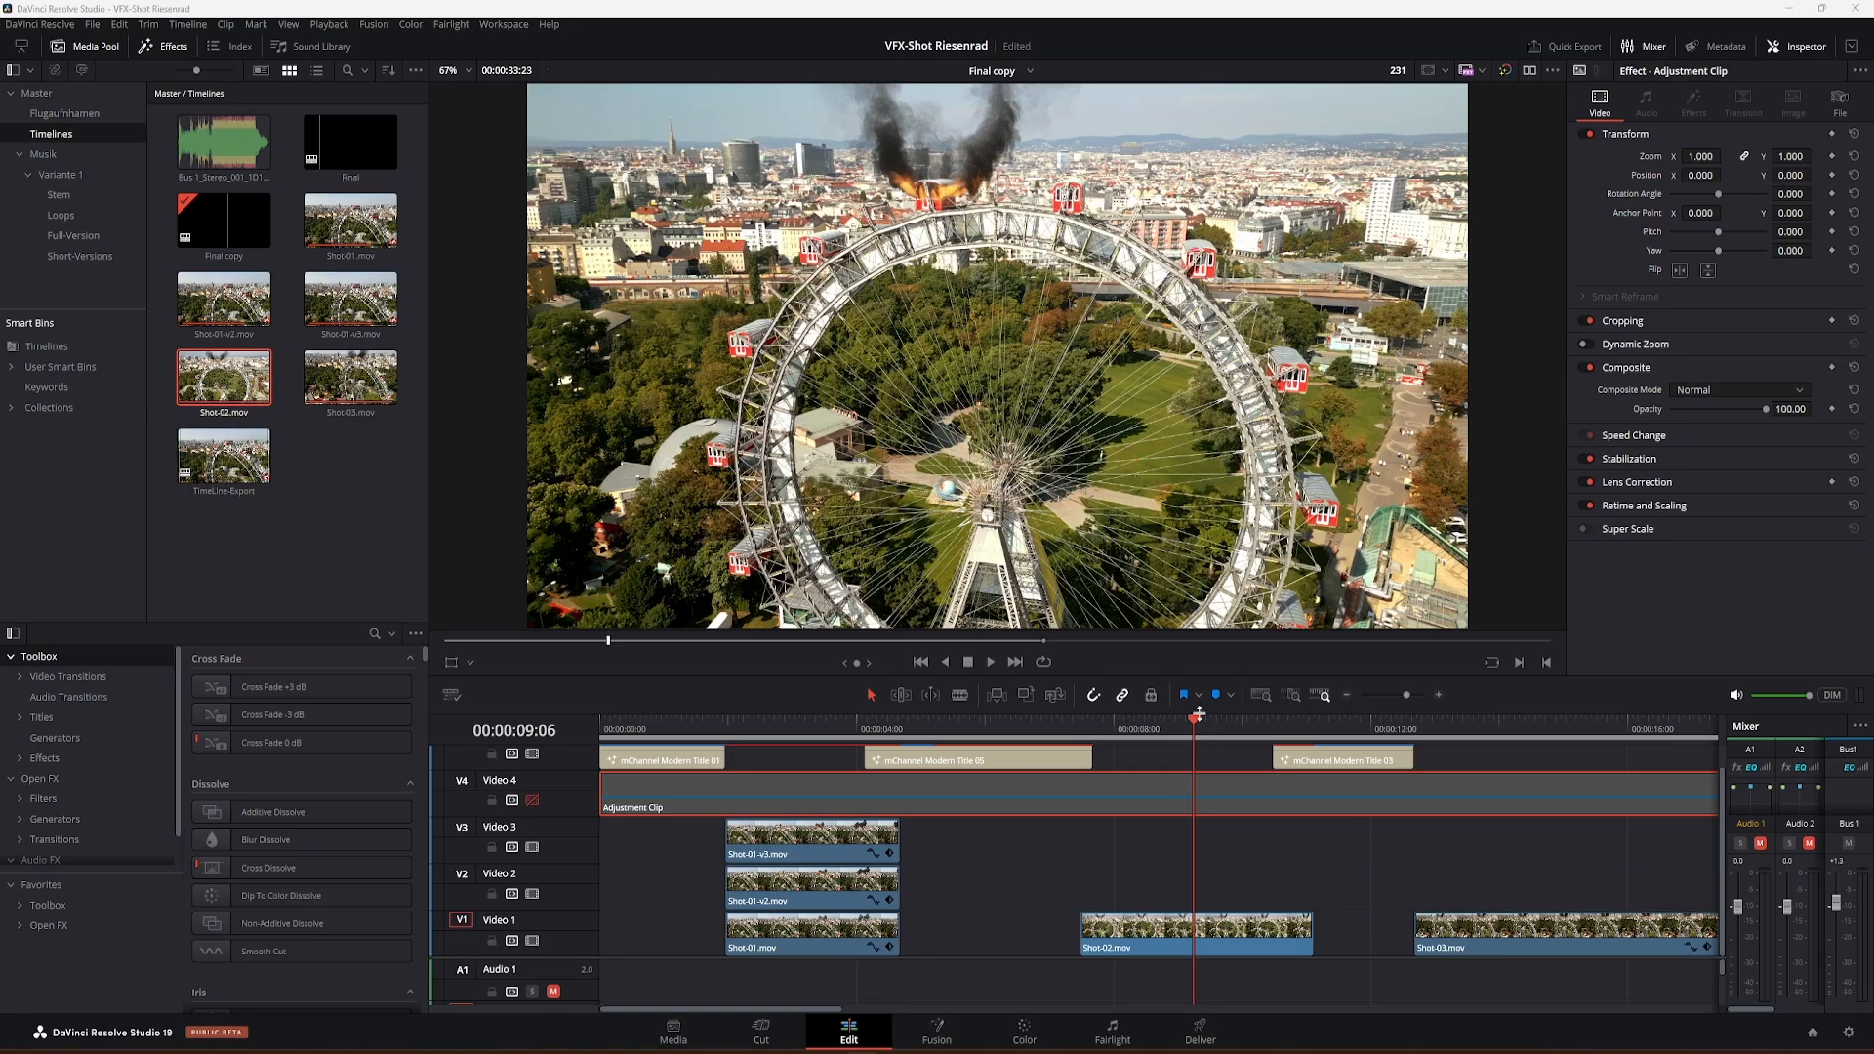
left_click_drag(1197, 715, 1166, 747)
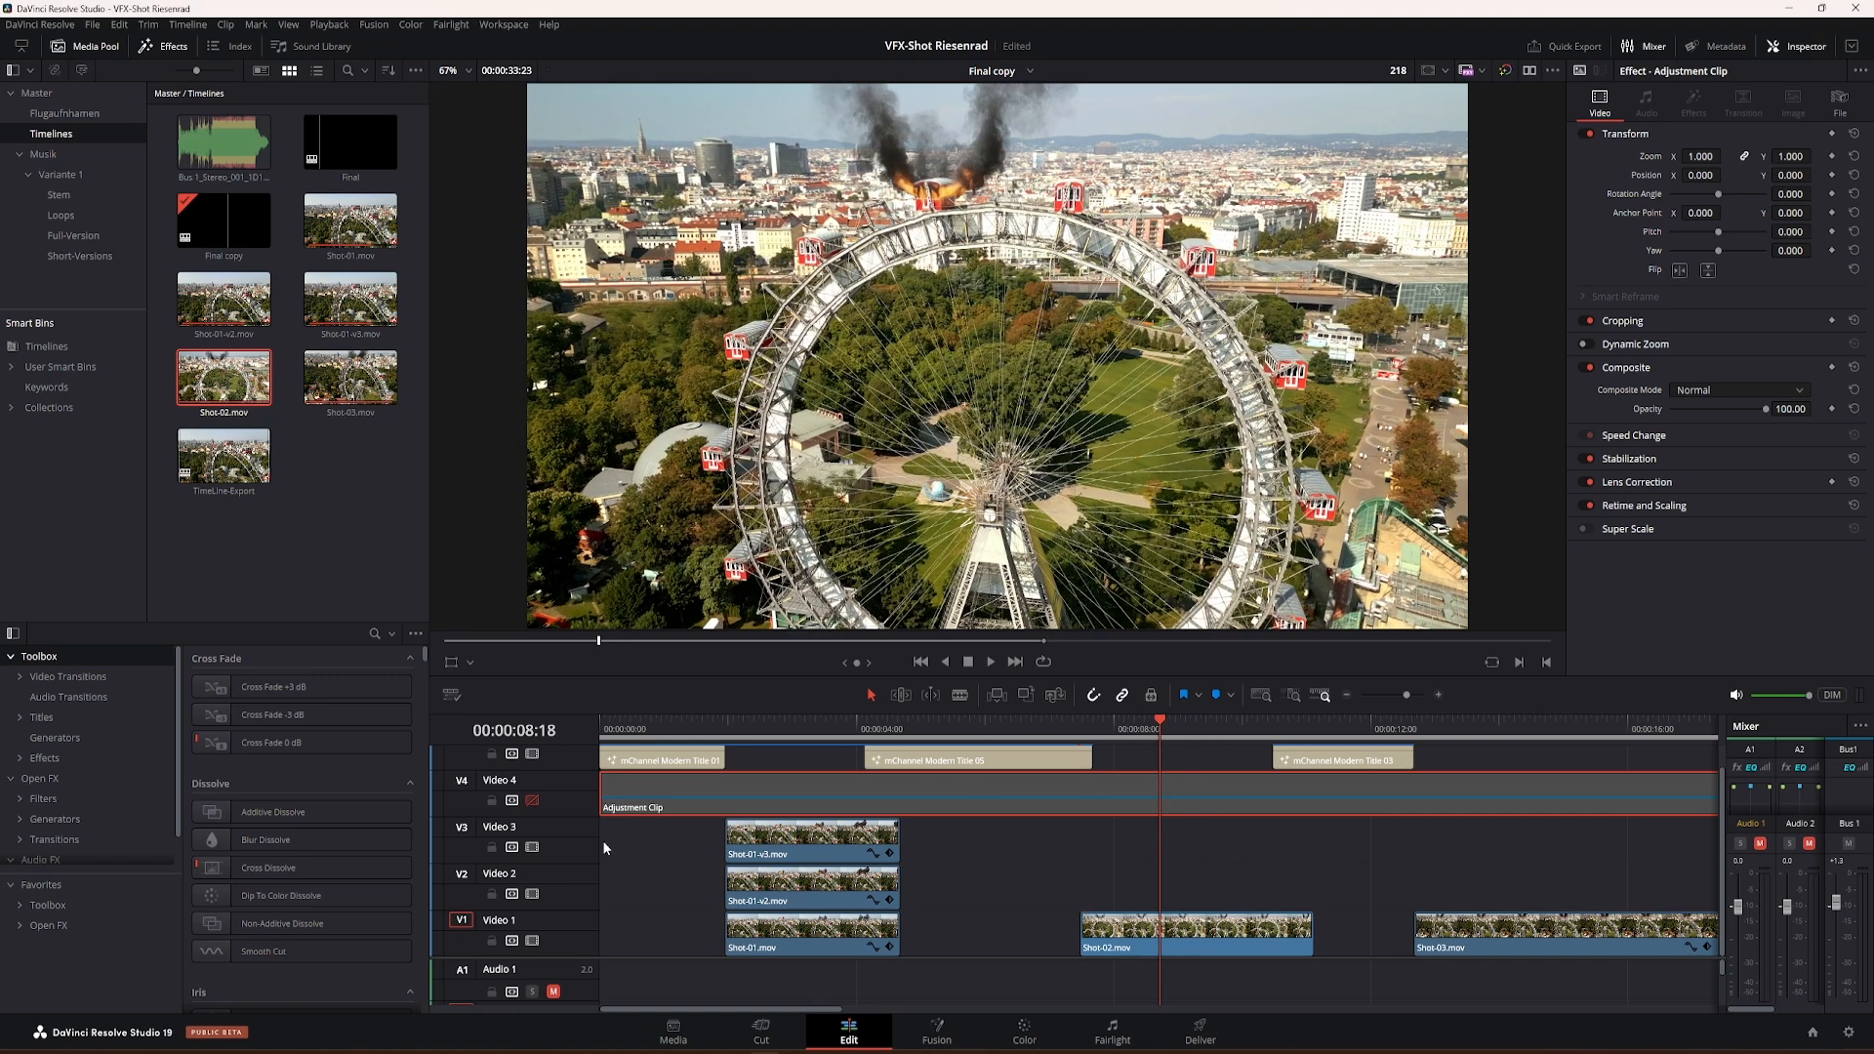
Step: Enable the Video 4 track holding the adjustment clip and set the timeline's output blanking to 2.35
left_click(532, 802)
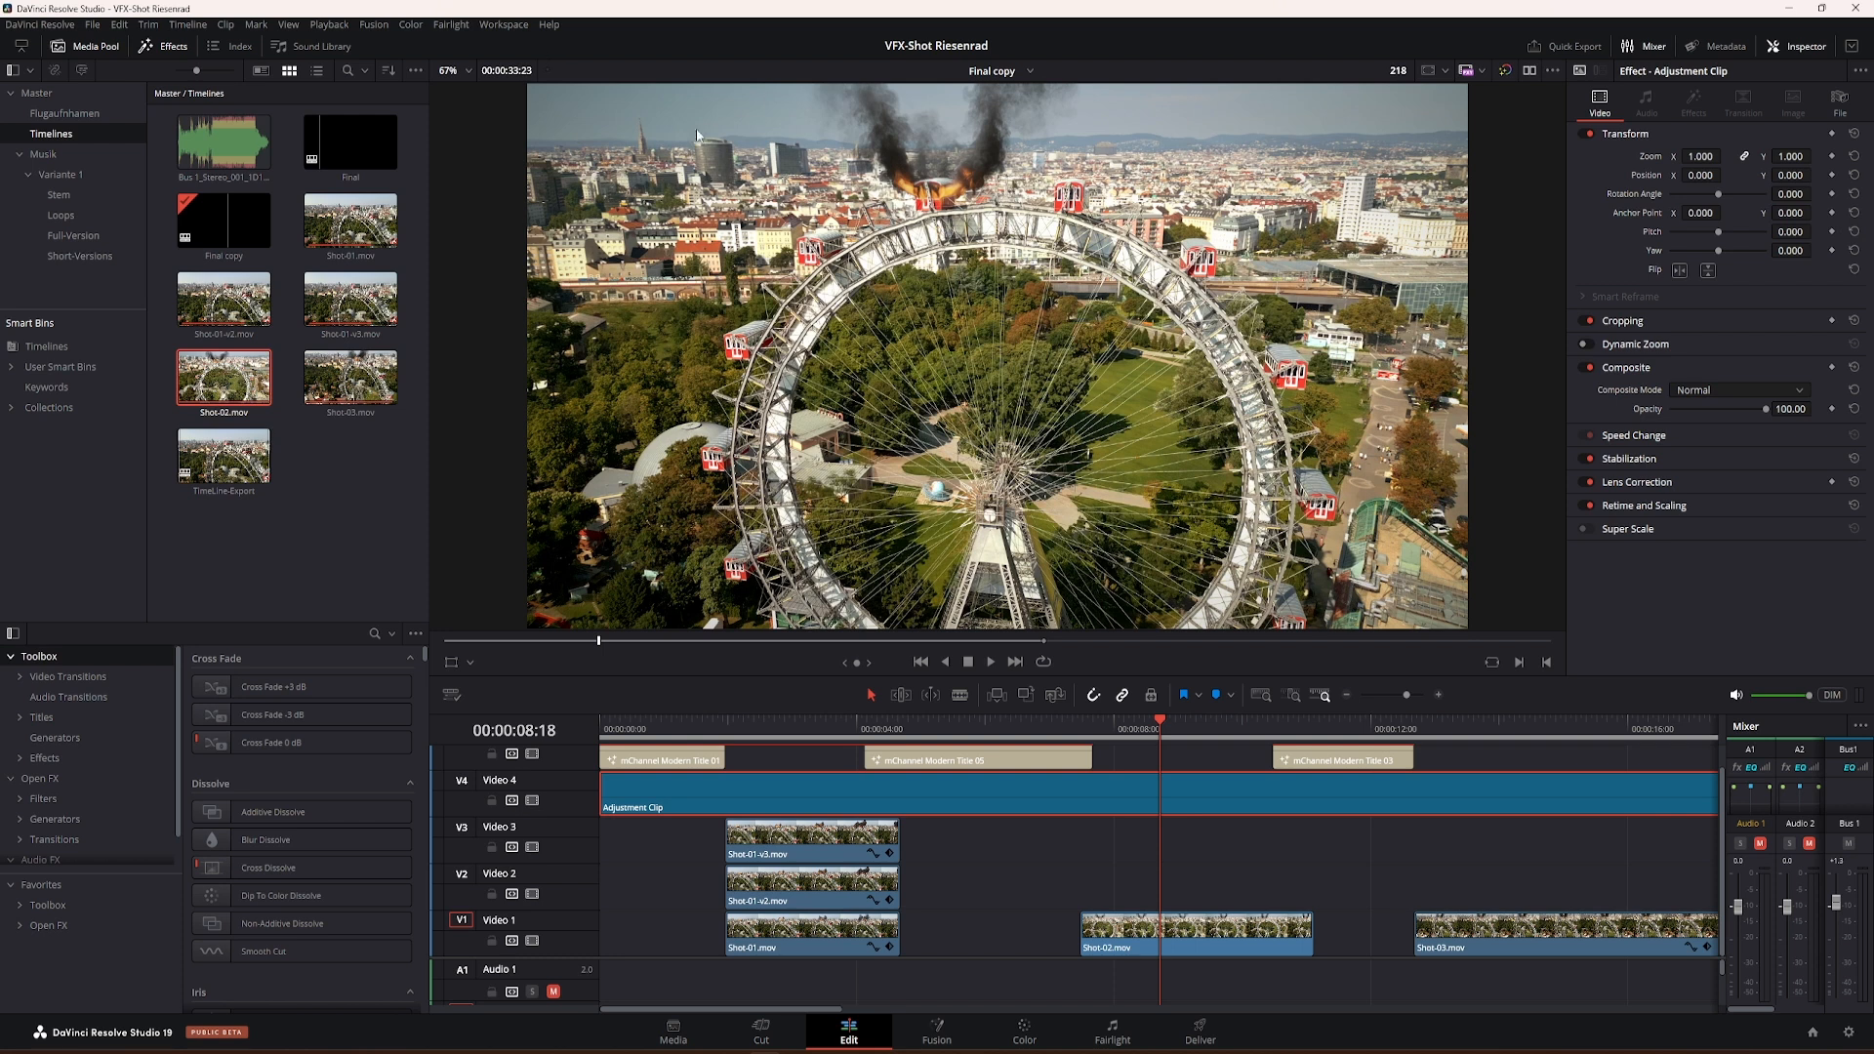
left_click(1215, 935)
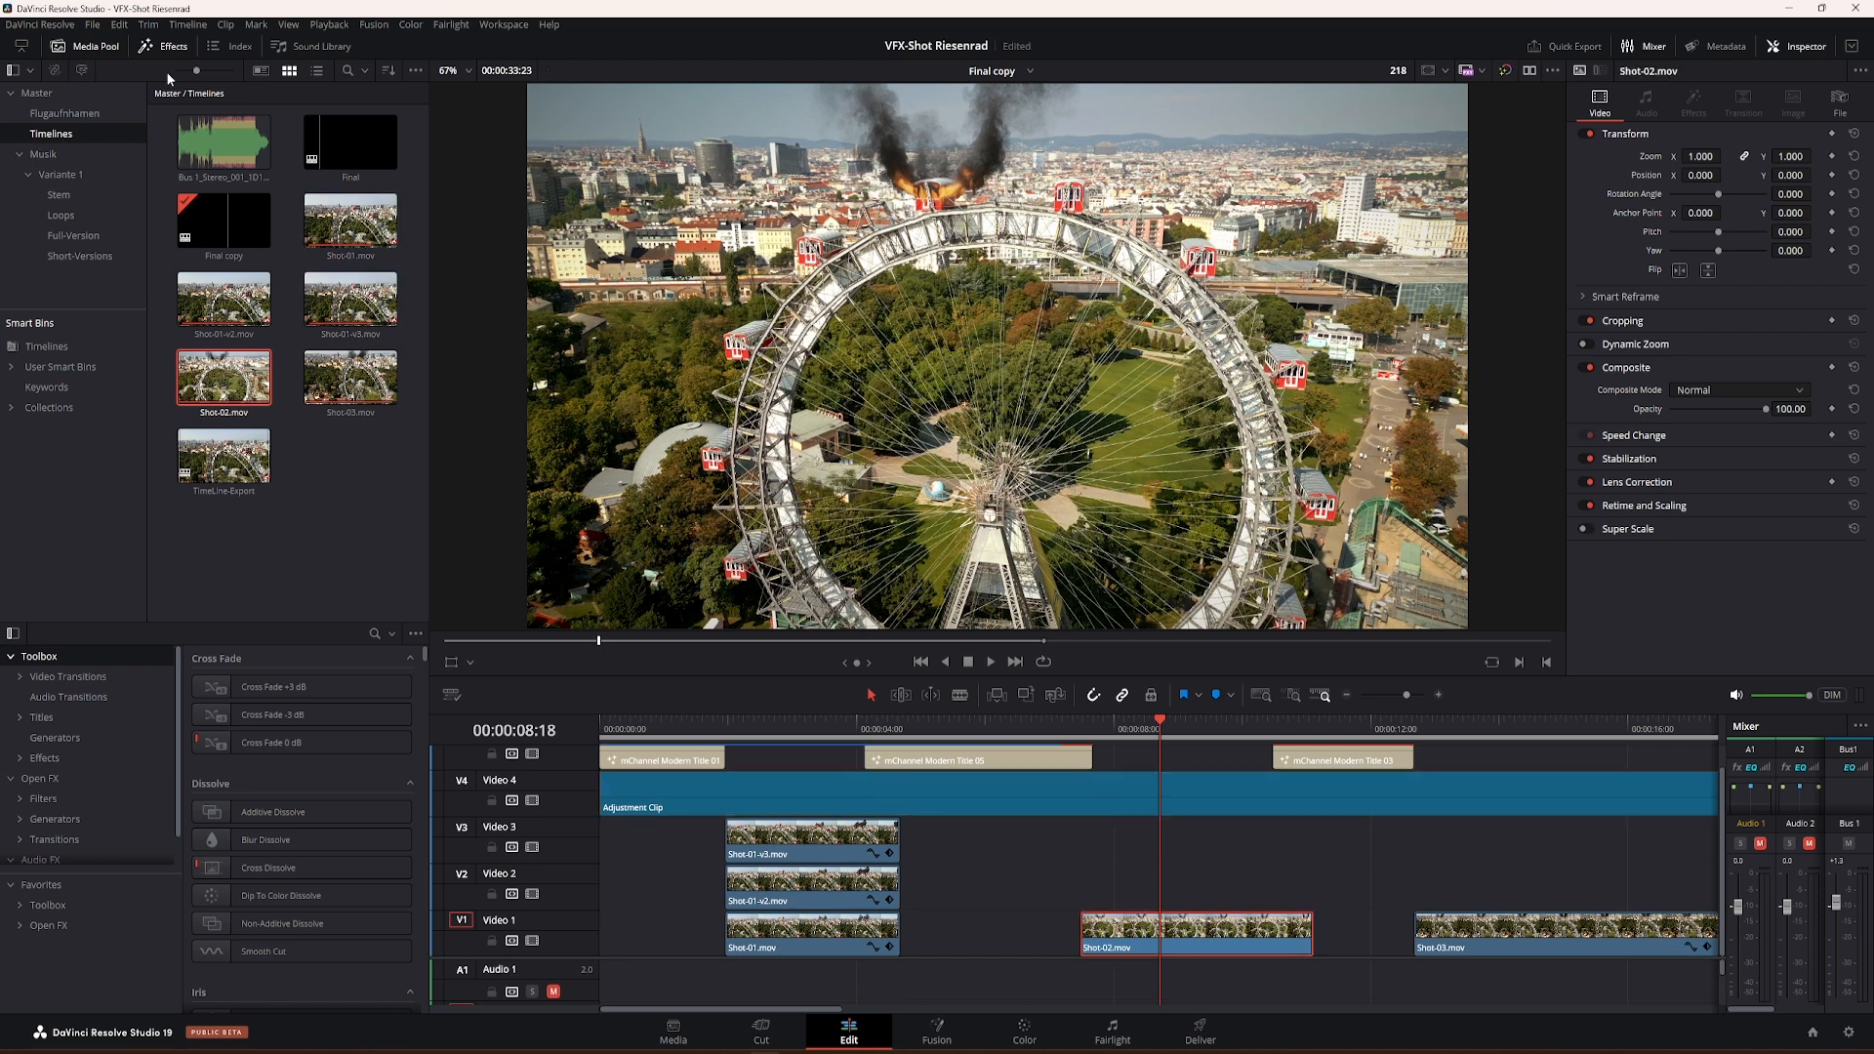
left_click(187, 26)
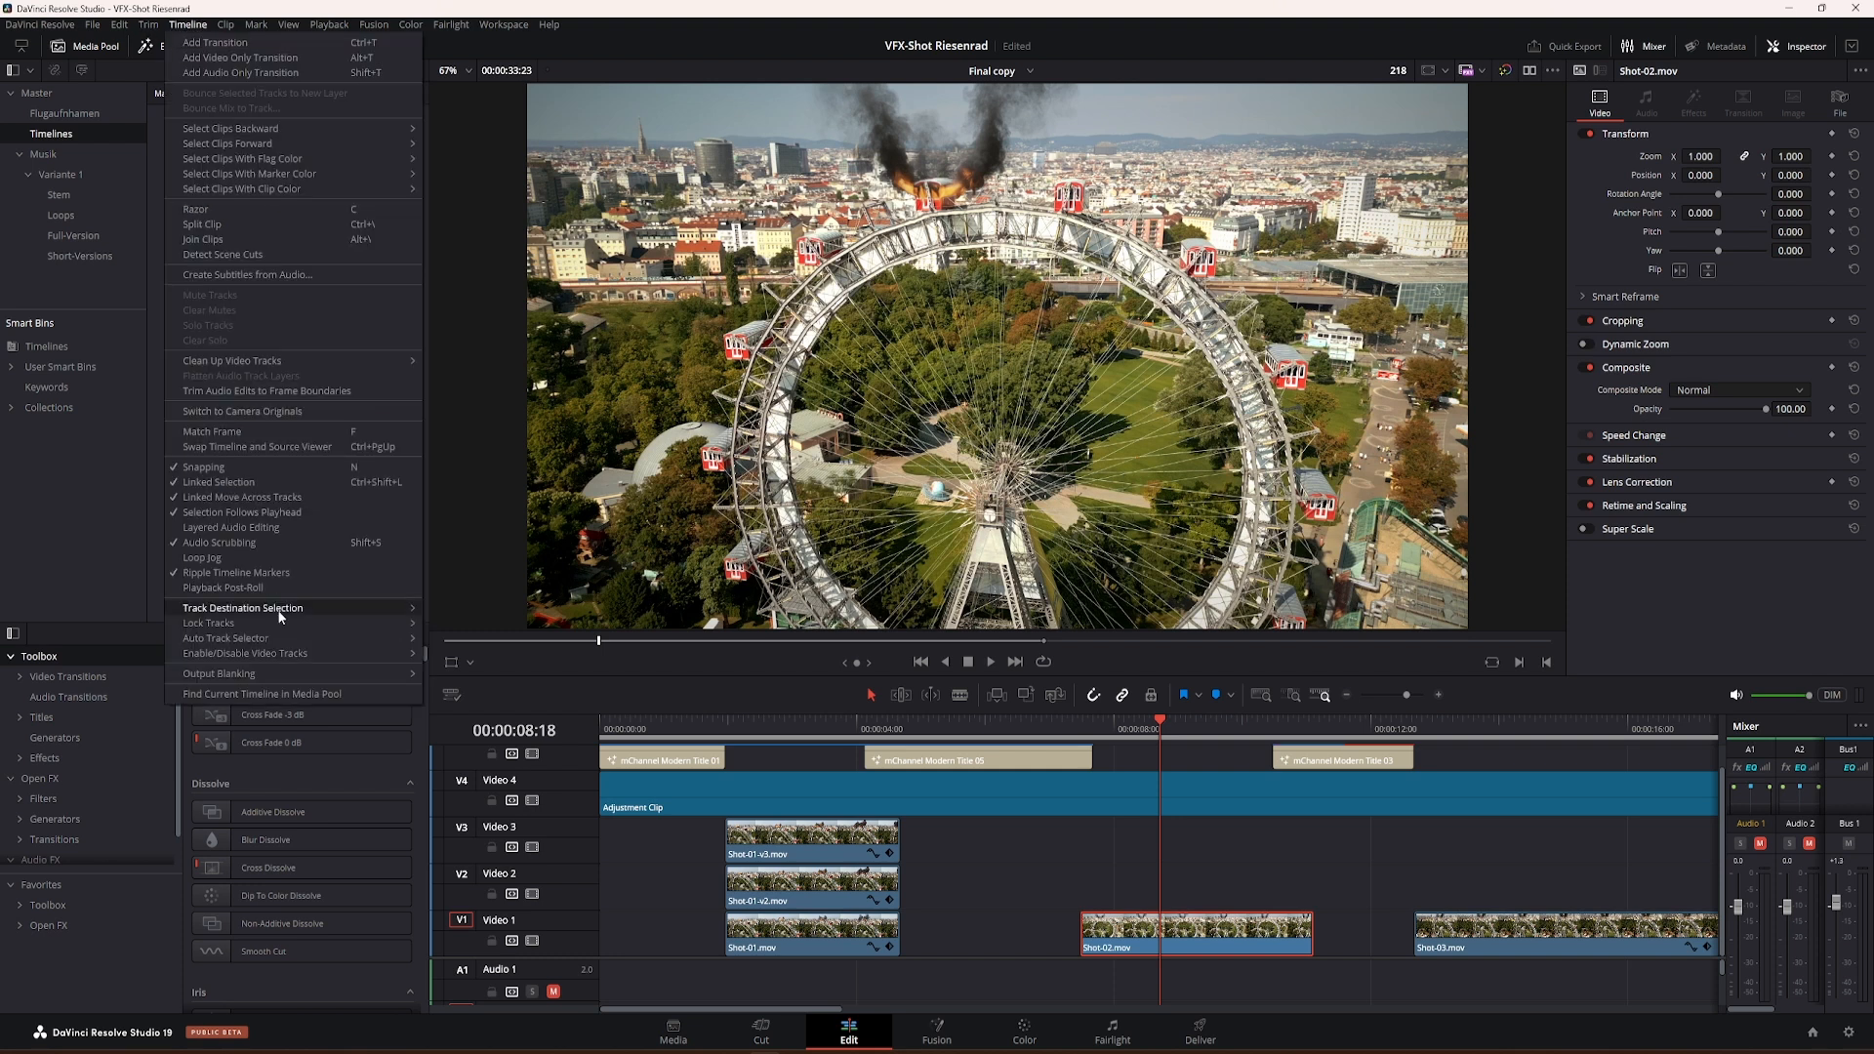
mouse_move(287, 673)
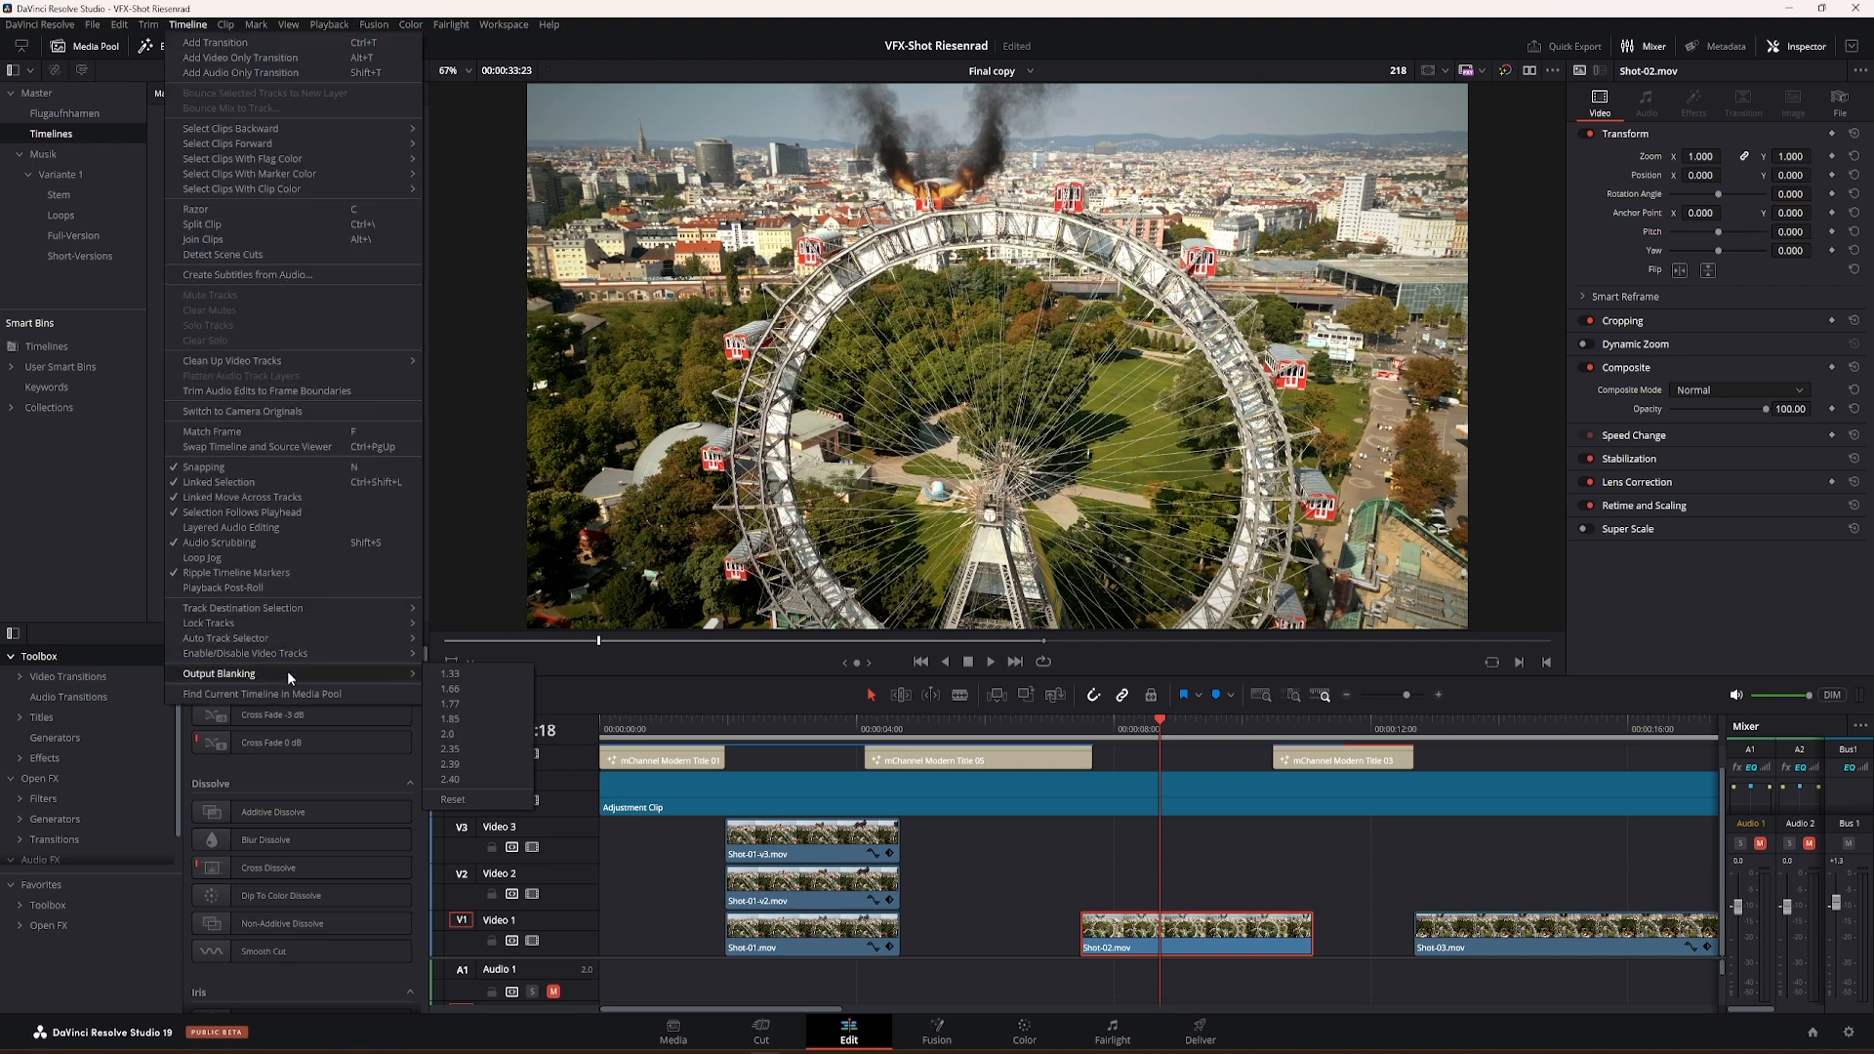
left_click(451, 716)
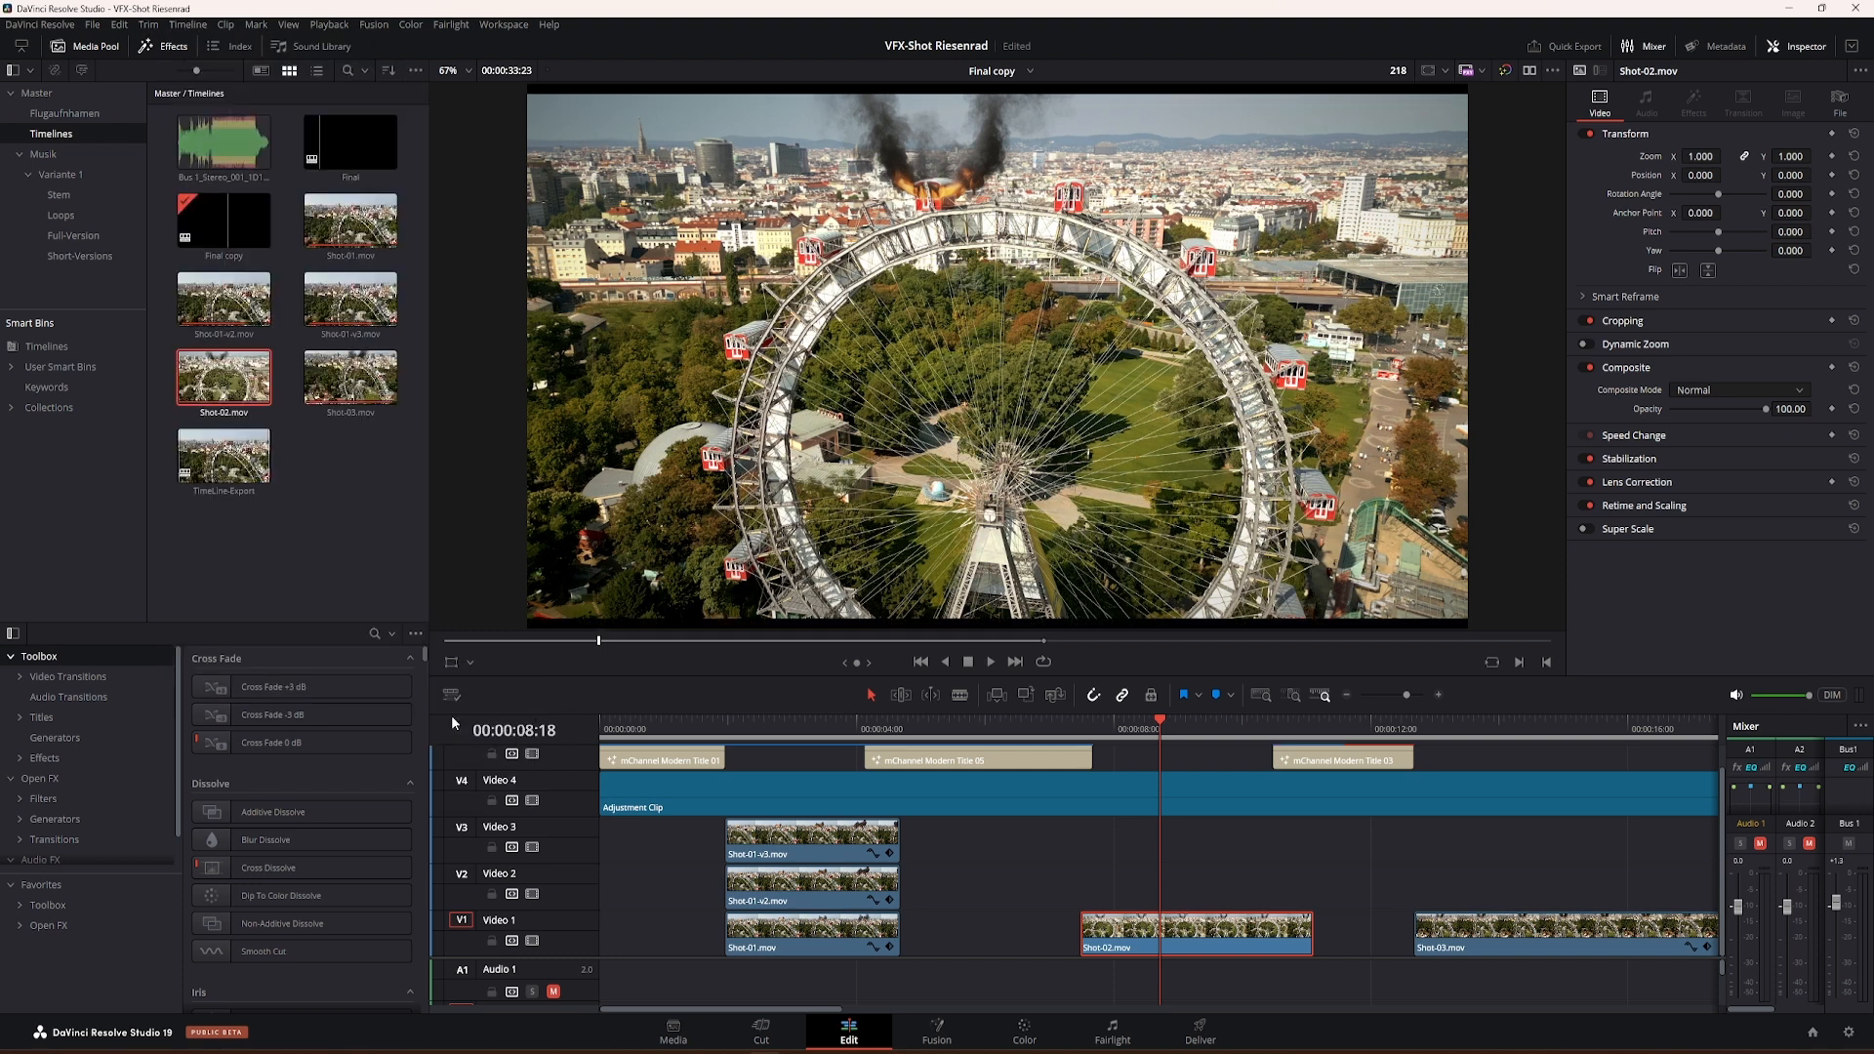
left_click(187, 26)
mouse_move(331, 672)
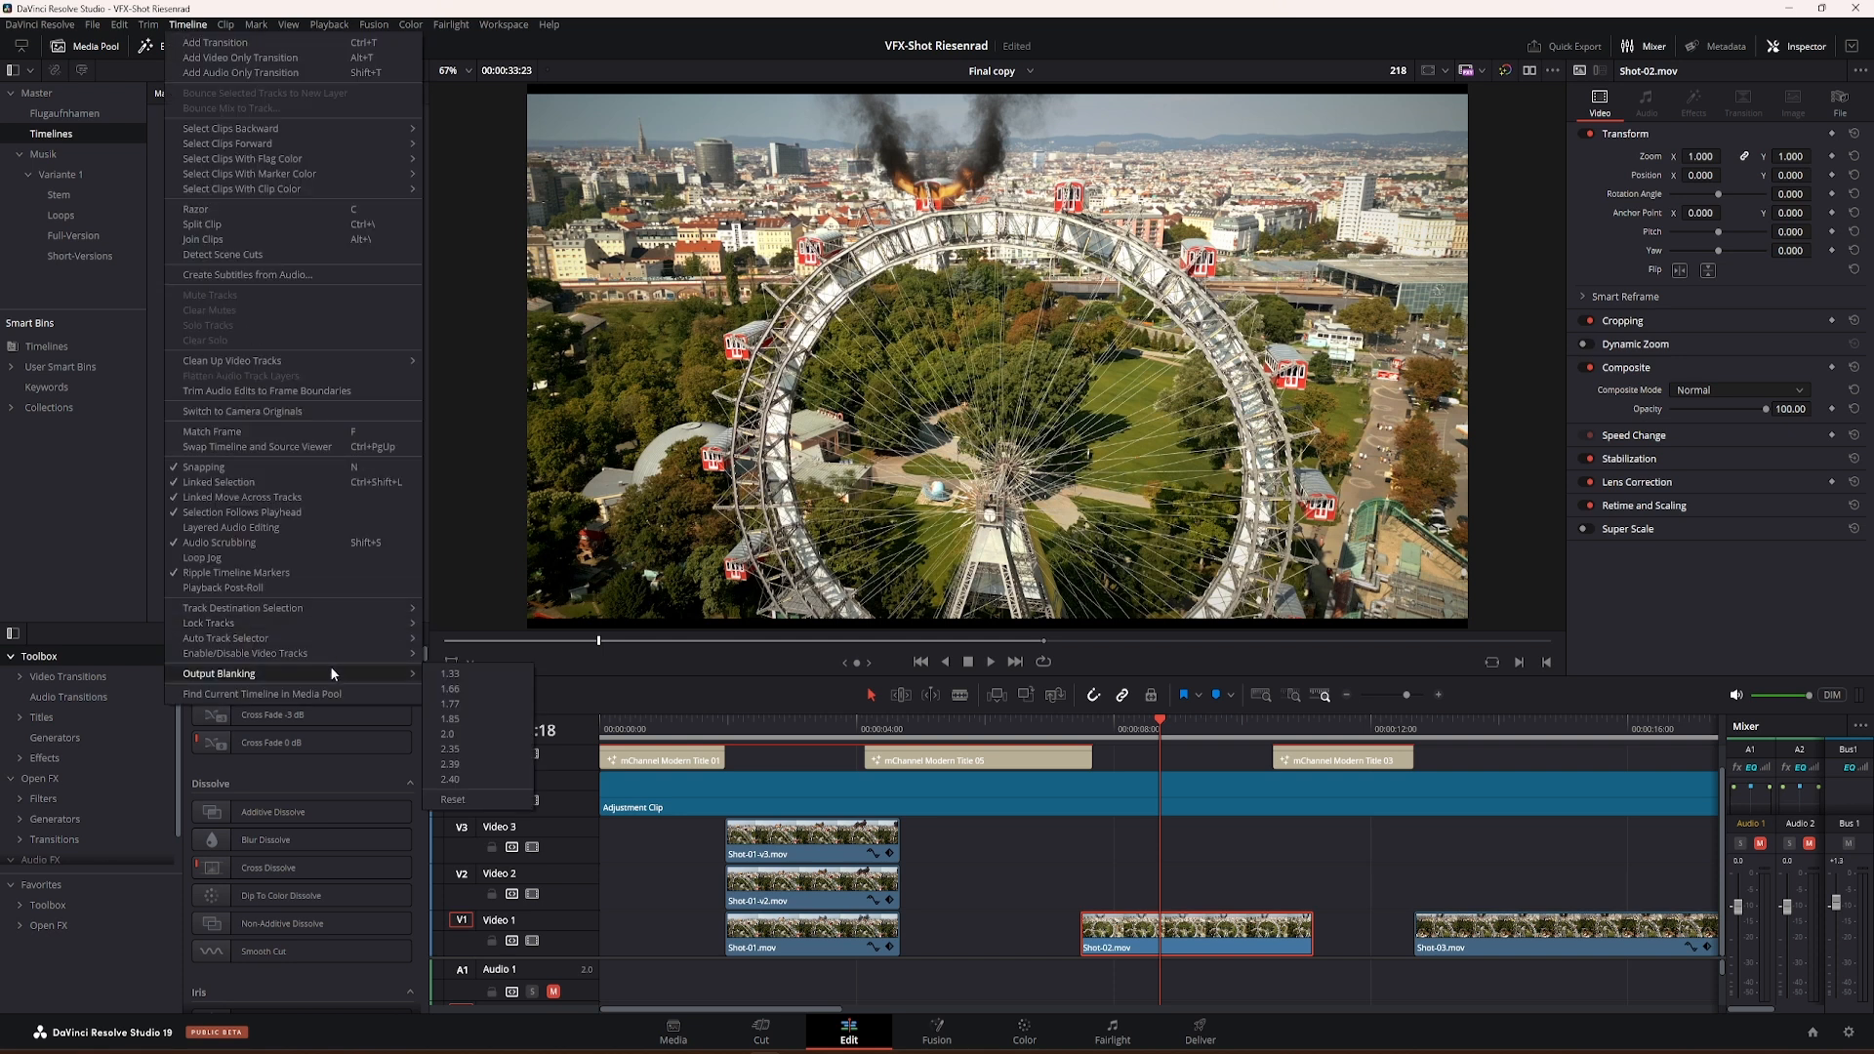
left_click(451, 749)
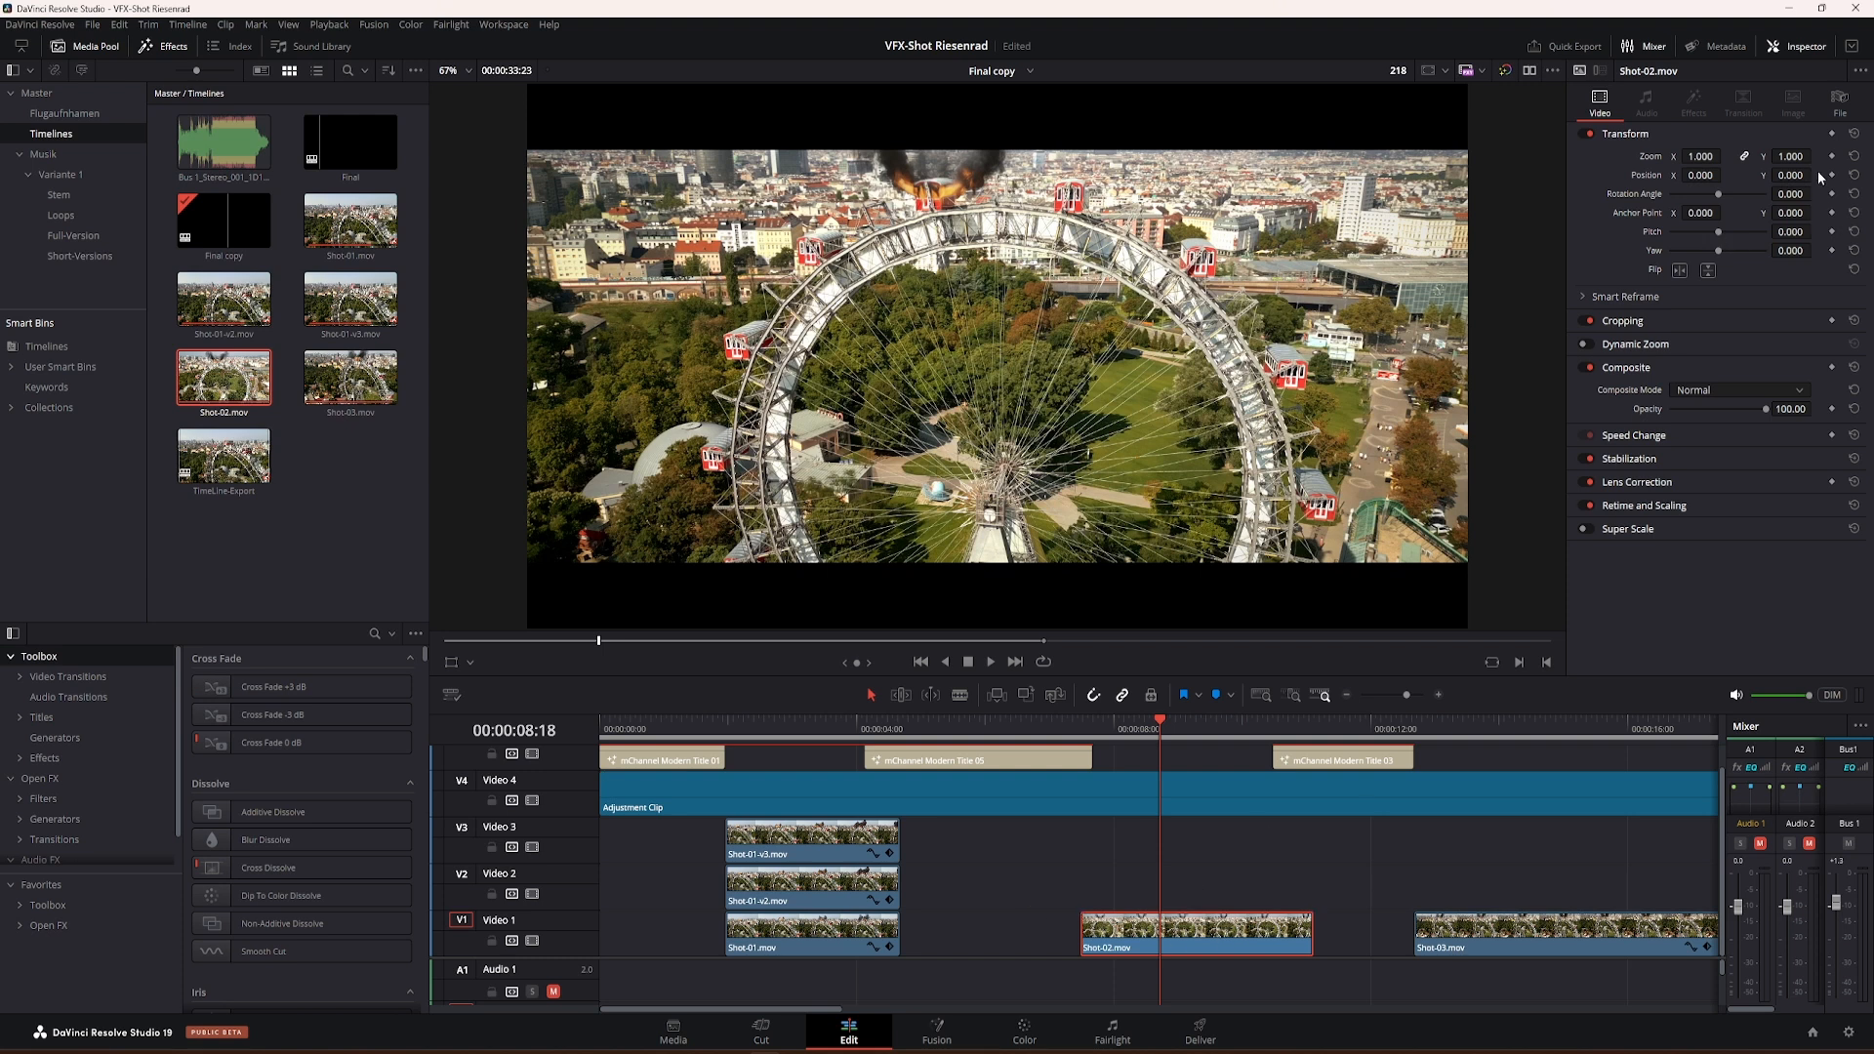
Step: Set the Shot-02.mov clip's vertical Position to -121 and play the shot back to check its framing
left_click_drag(1804, 176, 1807, 176)
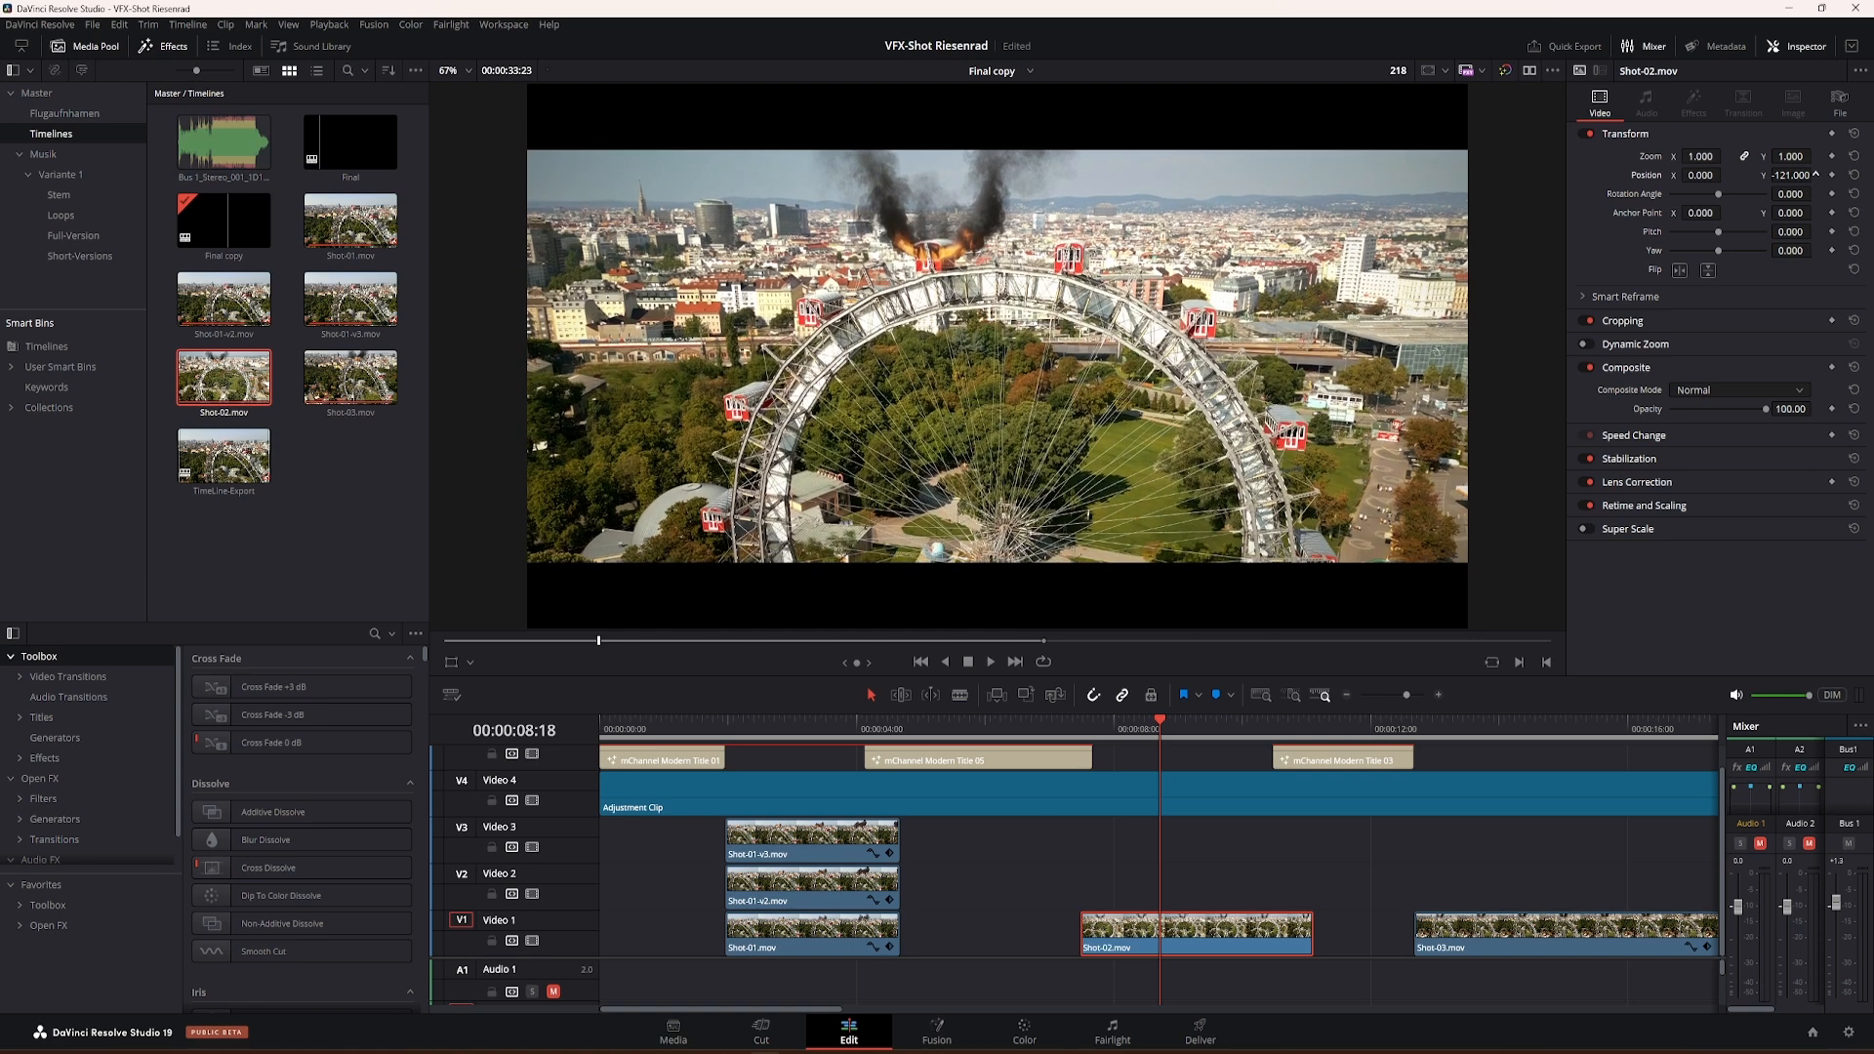
left_click_drag(1164, 729, 1121, 757)
key("space")
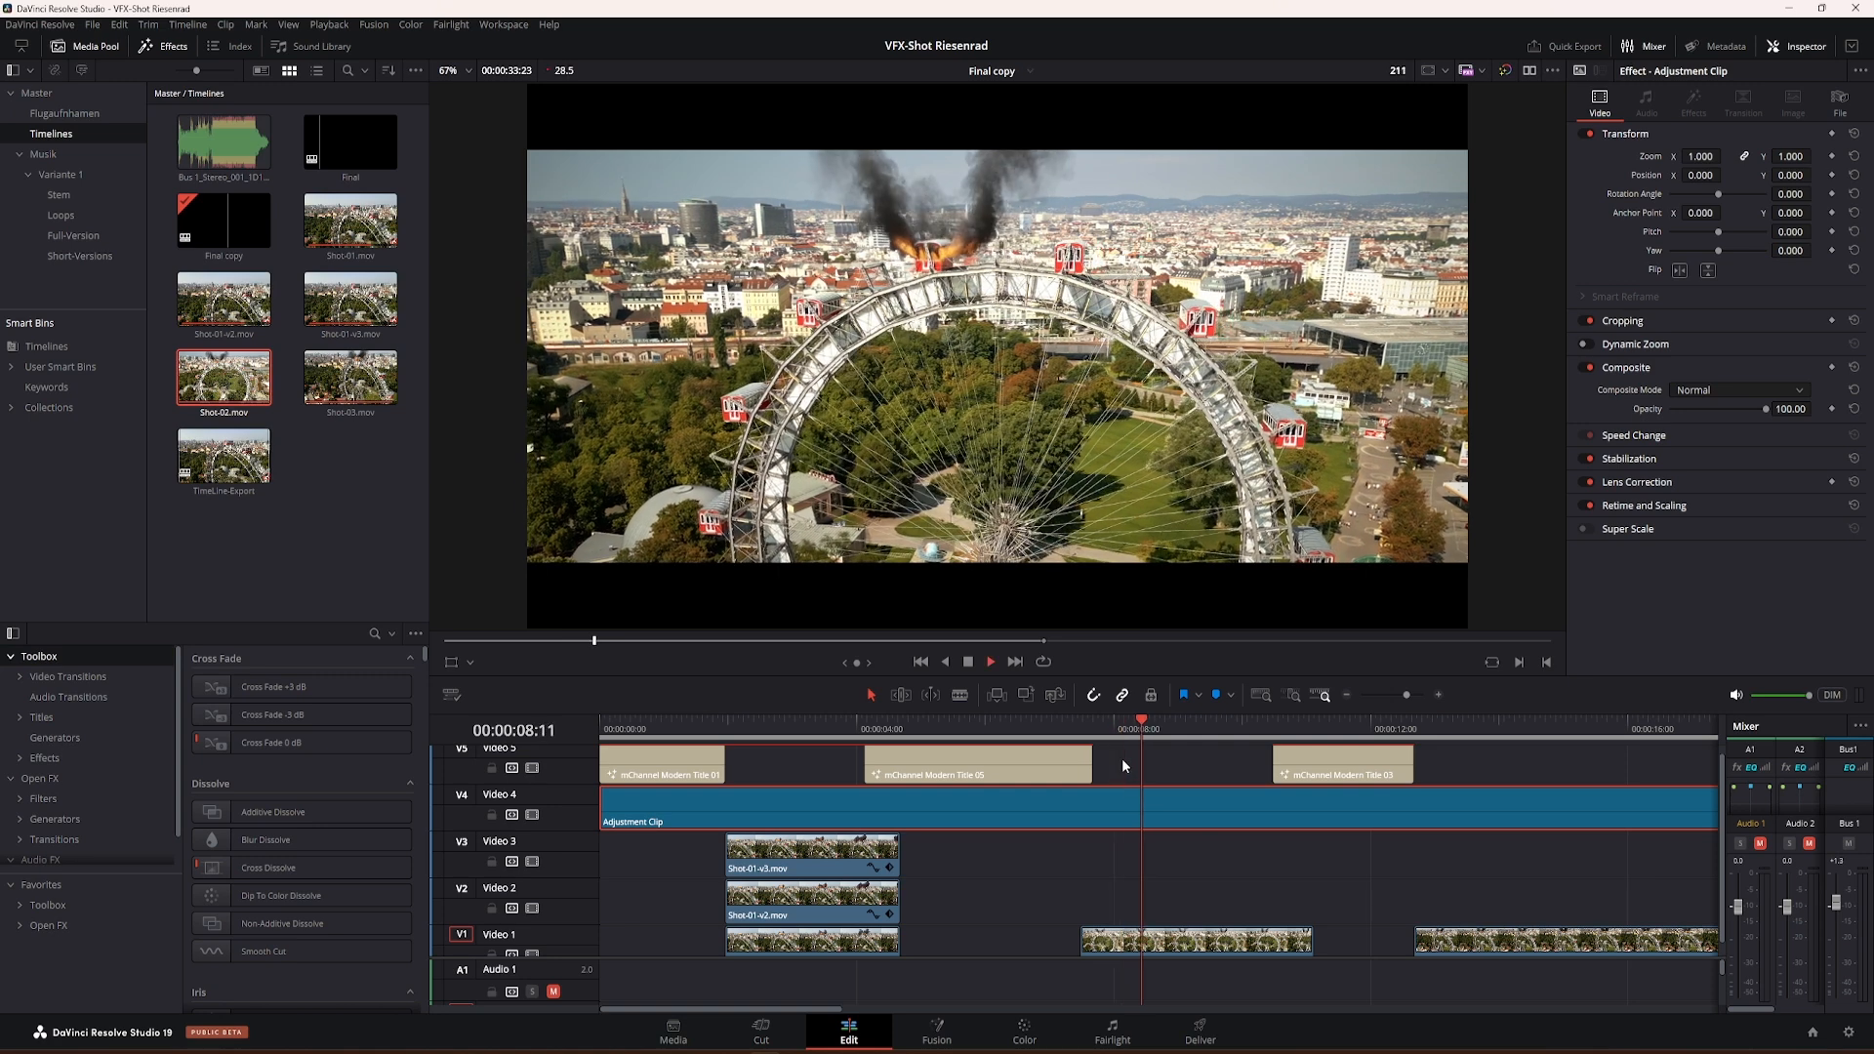
key("space")
left_click_drag(1196, 738, 1190, 739)
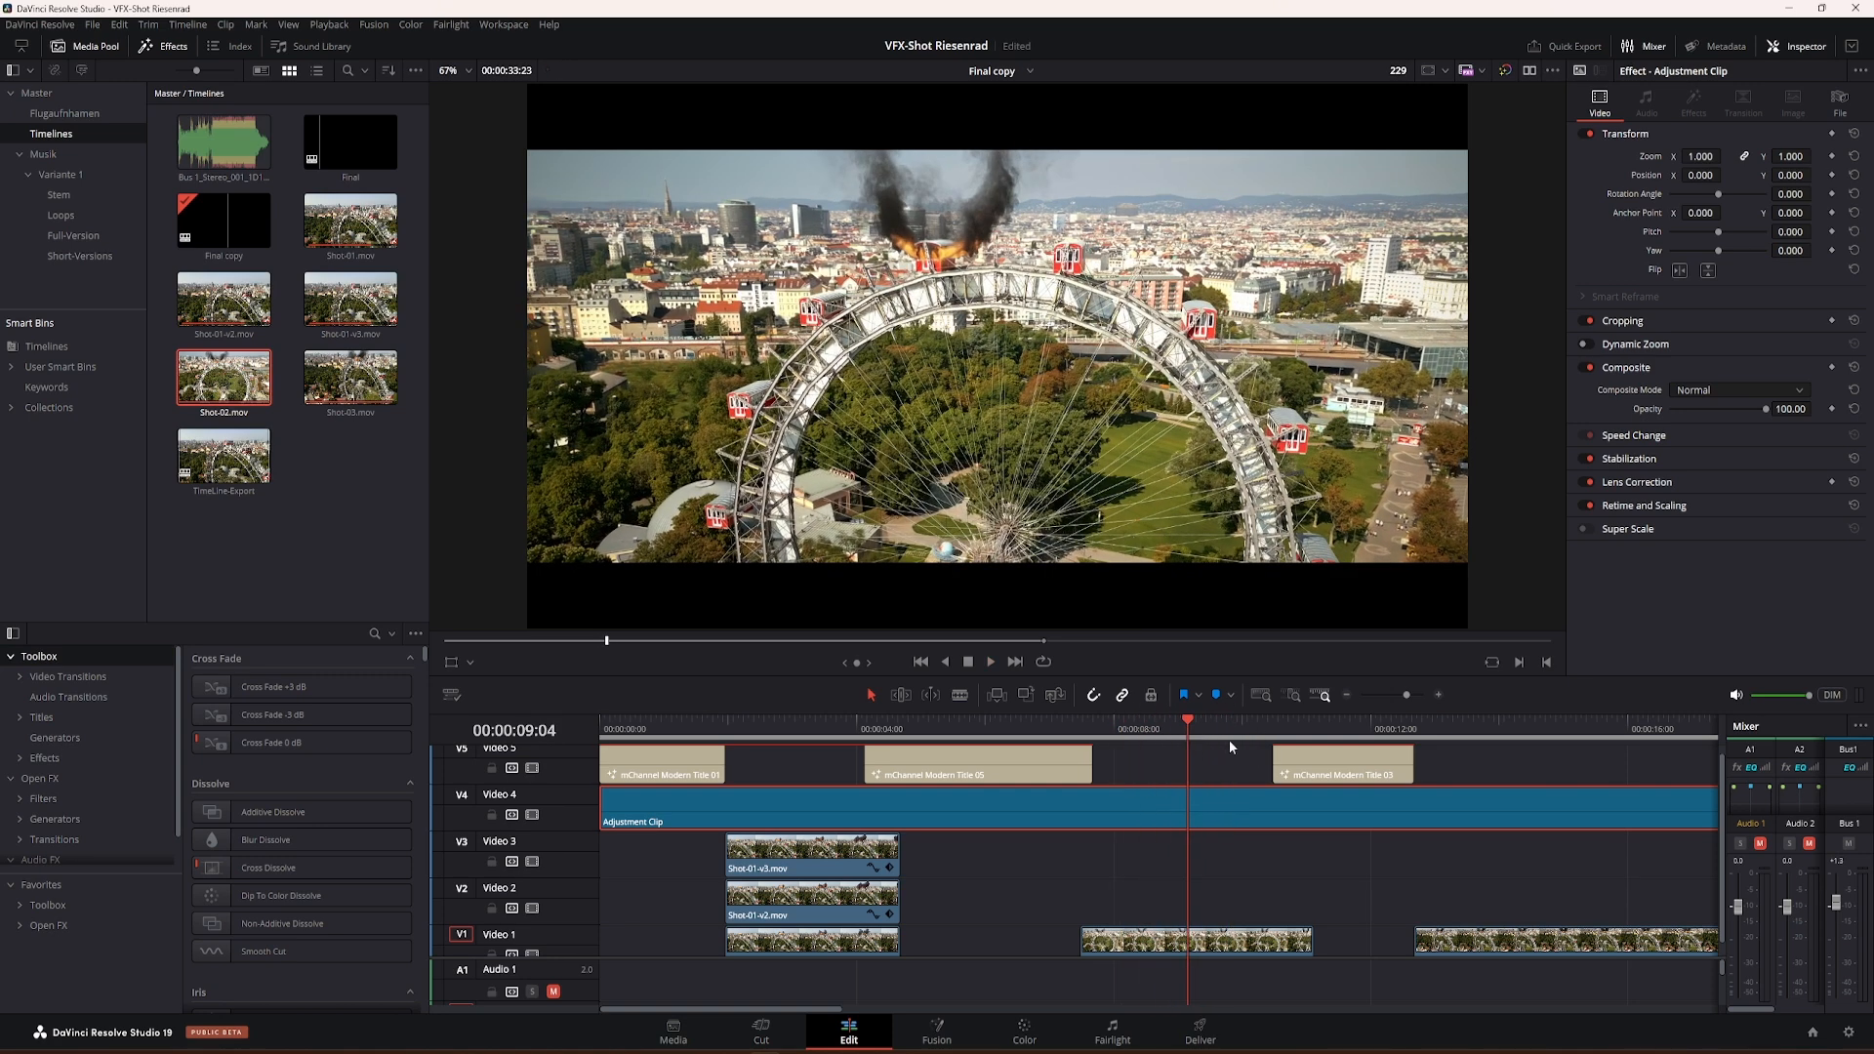